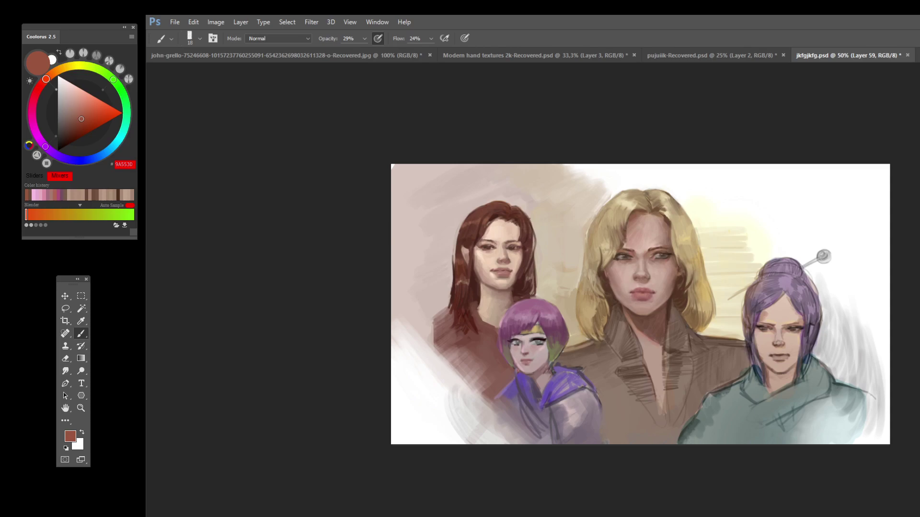
Step: Set the Brush tool to 100% opacity and 100% flow with a light skin tone sampled from the bun-haired woman's forehead
key("z")
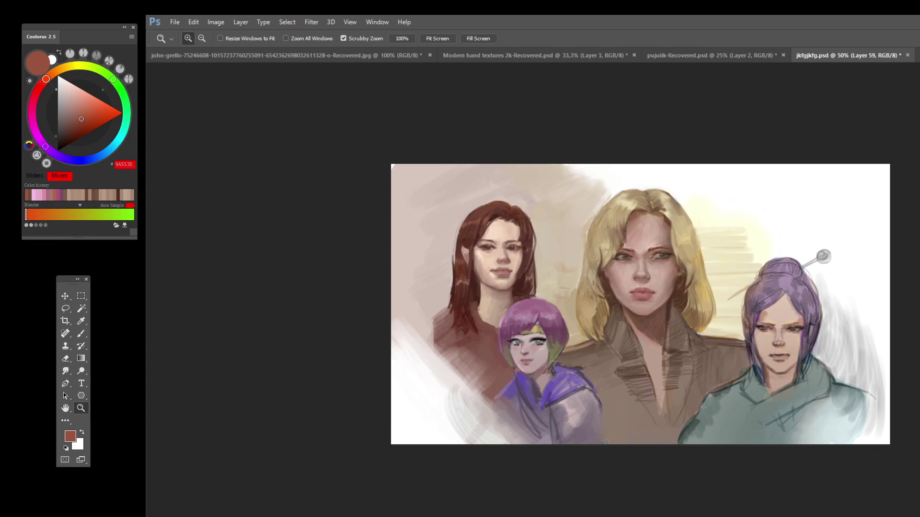
key("f")
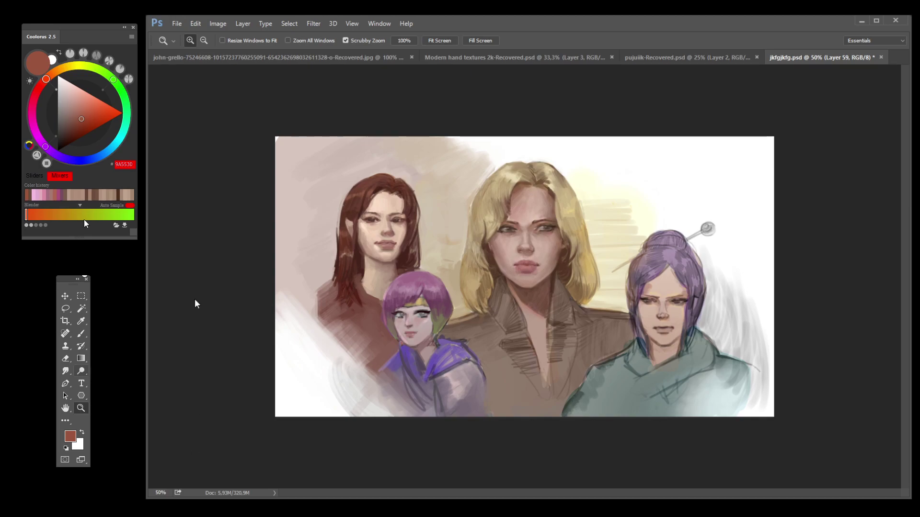
left_click(589, 246)
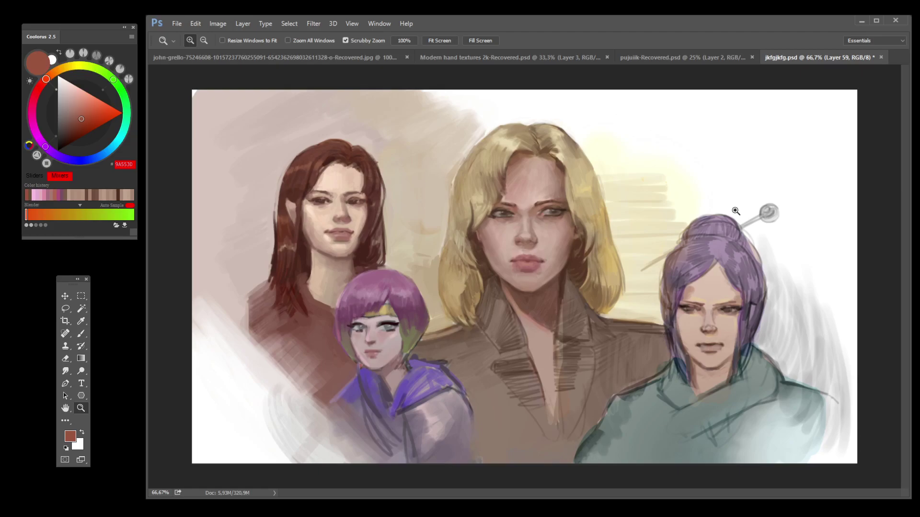
key("b")
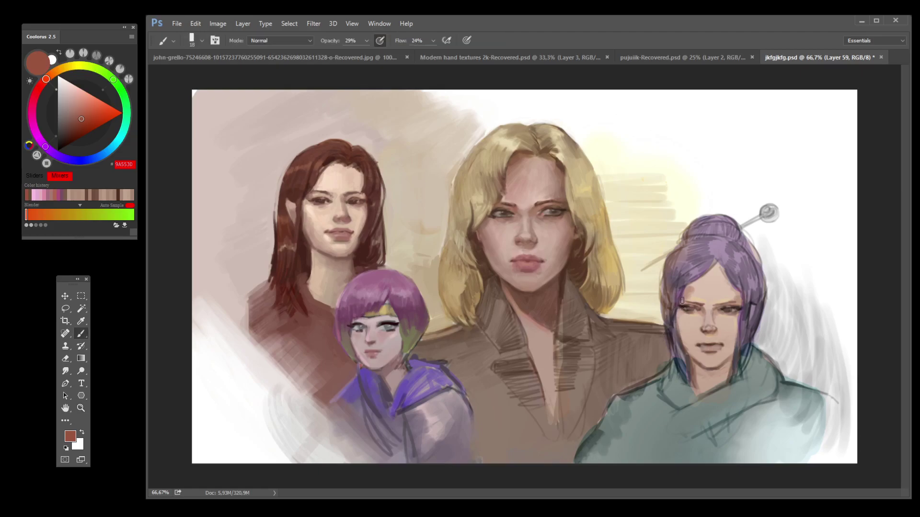
left_click(706, 286, "alt")
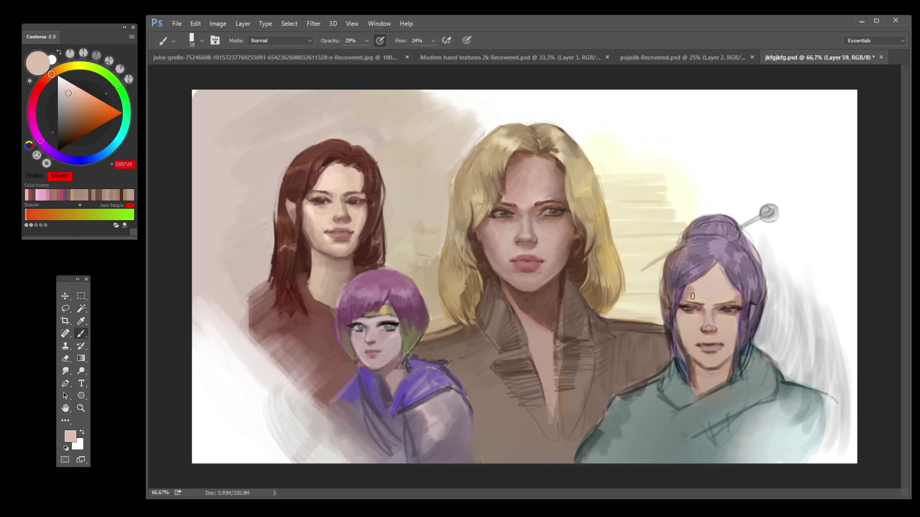
left_click_drag(840, 254, 844, 263)
key("shift+9")
key("shift+5")
key("shift+0")
Step: Repaint the bun-haired woman's forehead with skin tones sampled from her face
left_click(693, 290, "alt")
left_click(710, 293, "alt")
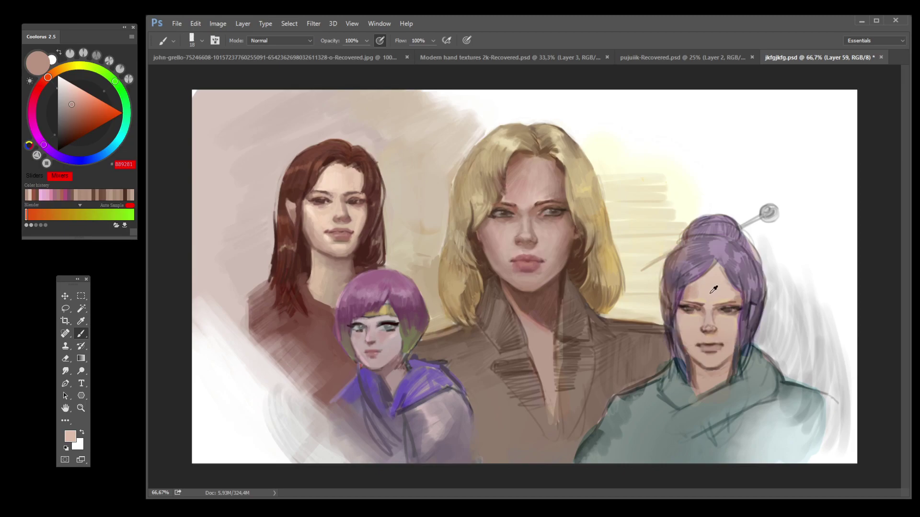
left_click(741, 296, "alt")
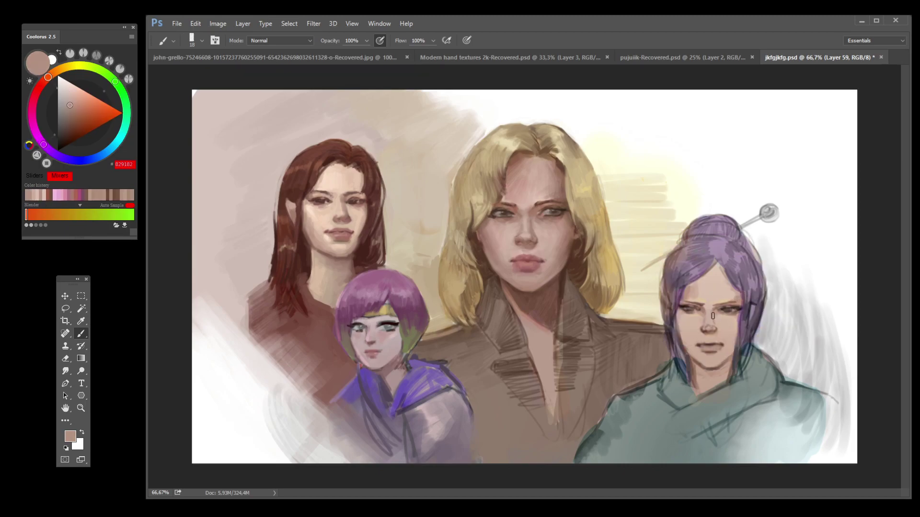
Step: Reduce the brush to 7 px and refine the left hair edge beside the bun-haired woman's face with sampled brown and mauve tones
key("bracketleft")
key("bracketleft")
key("bracketleft")
key("bracketleft")
left_click(669, 311, "alt")
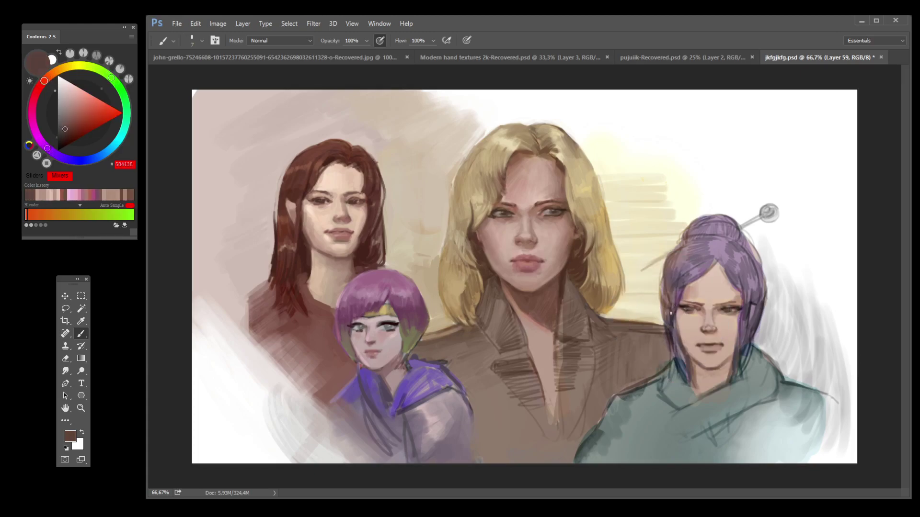
left_click(667, 312, "alt")
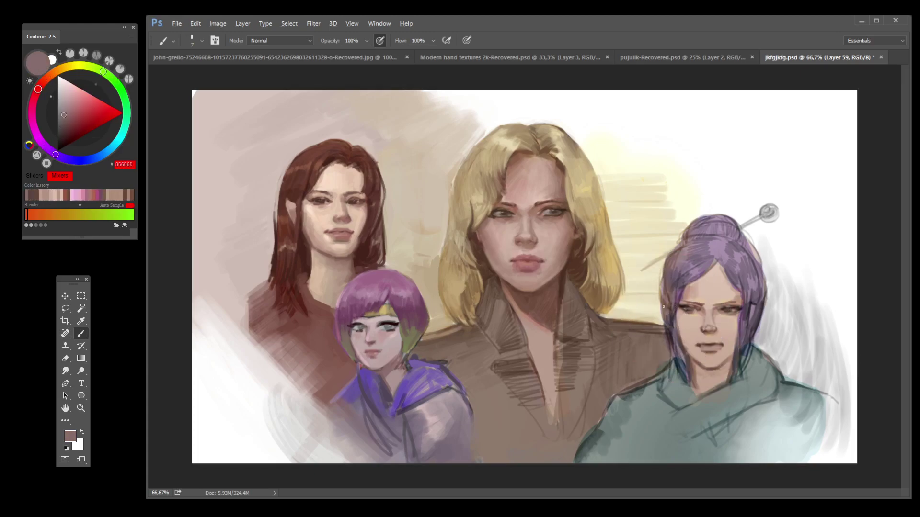
left_click_drag(671, 316, 666, 335)
Step: Clean up the hairpin's pointed end and the background around it with sampled purple, beige and cream tones
left_click(672, 273, "alt")
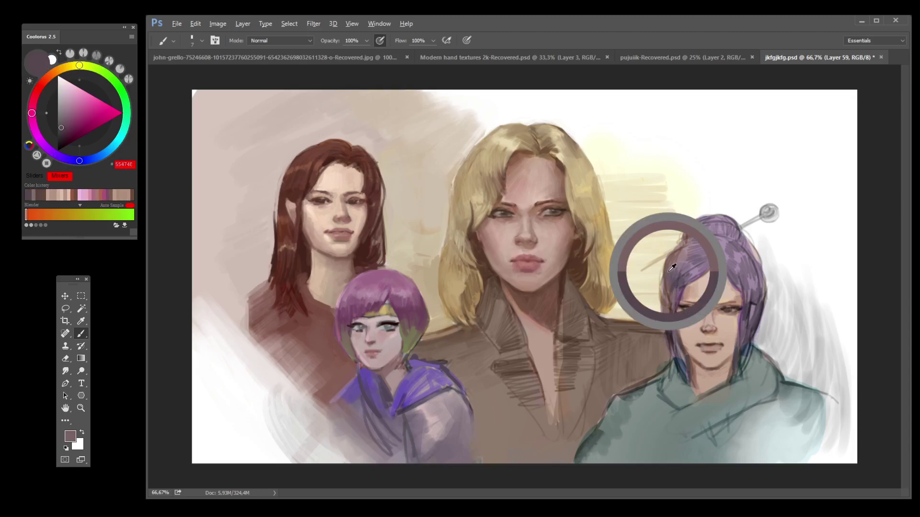
left_click_drag(672, 257, 656, 250)
left_click(658, 249, "alt")
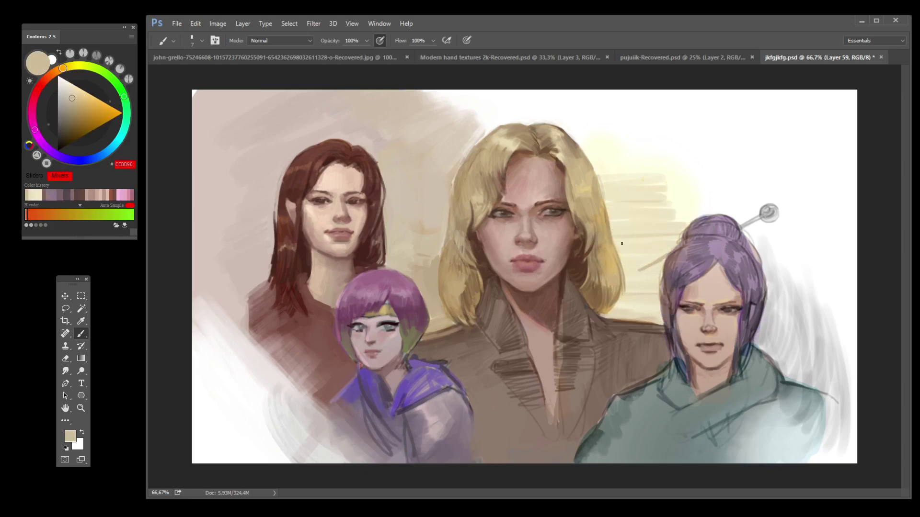
left_click(658, 260, "alt")
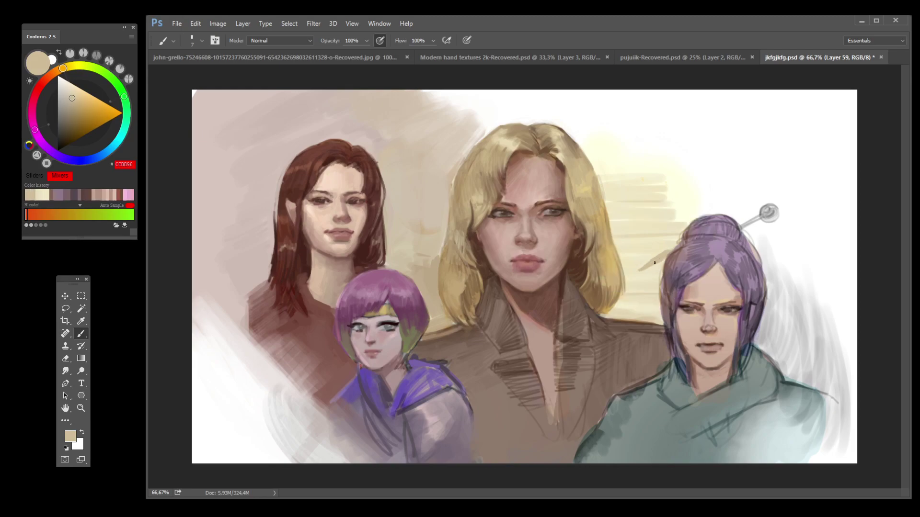
left_click(655, 263, "alt")
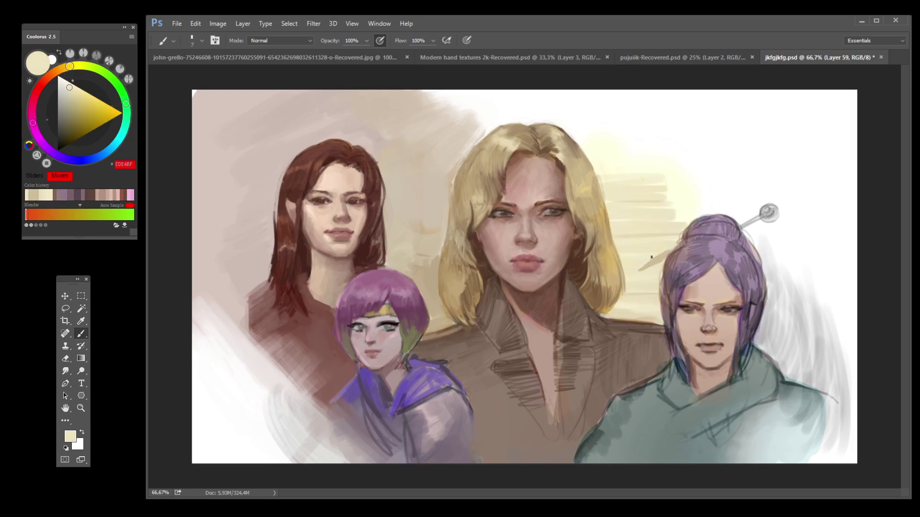
left_click(680, 233, "alt")
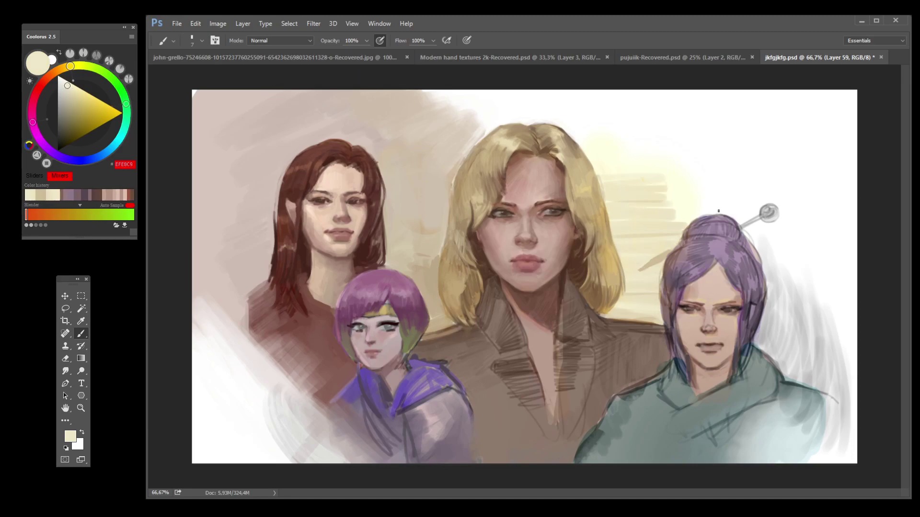
Step: Enlarge the brush and smooth the streaky yellow background between the blonde and the bun-haired woman with sampled cream tones
key("period")
left_click(647, 178, "alt")
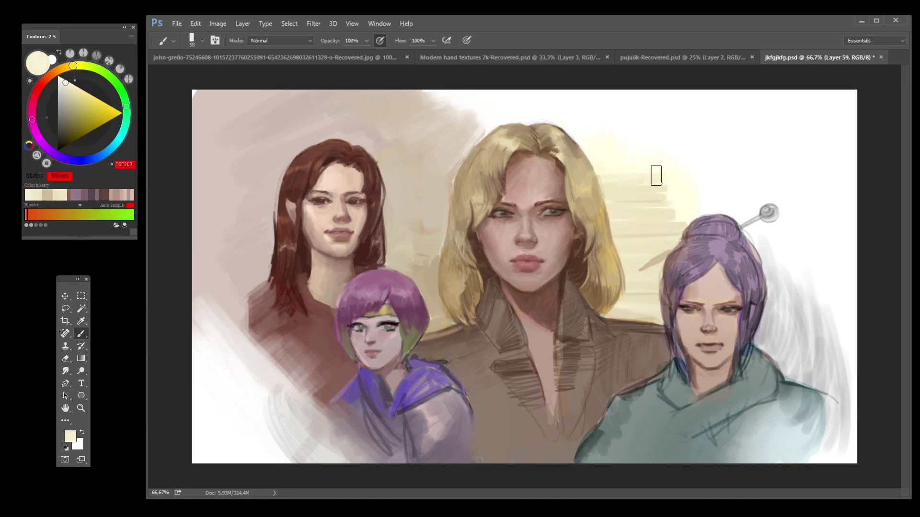
left_click(694, 190, "alt")
left_click(642, 183, "alt")
left_click(641, 184, "alt")
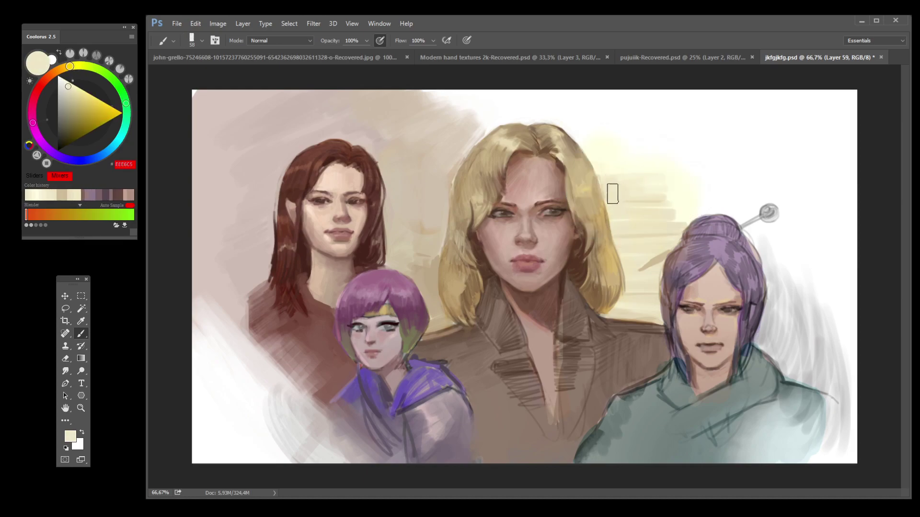
left_click(615, 196, "alt")
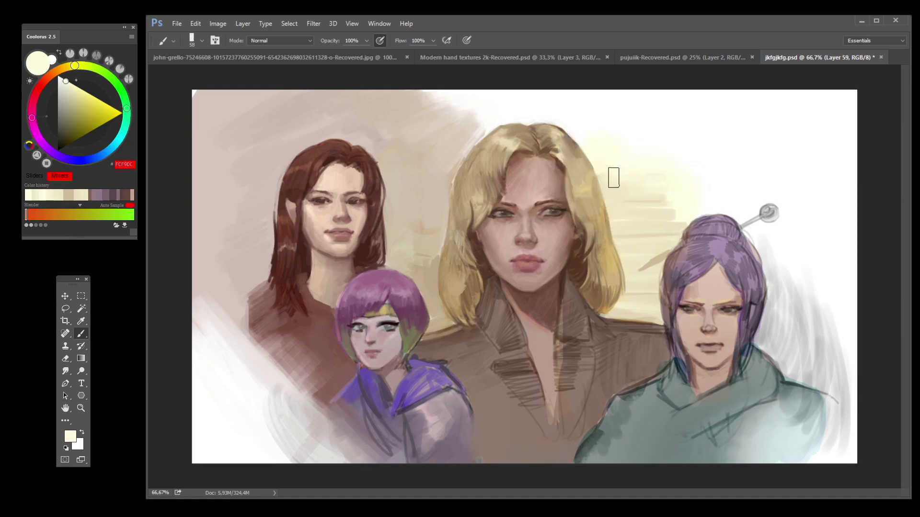
left_click(637, 188, "alt")
left_click(657, 216, "alt")
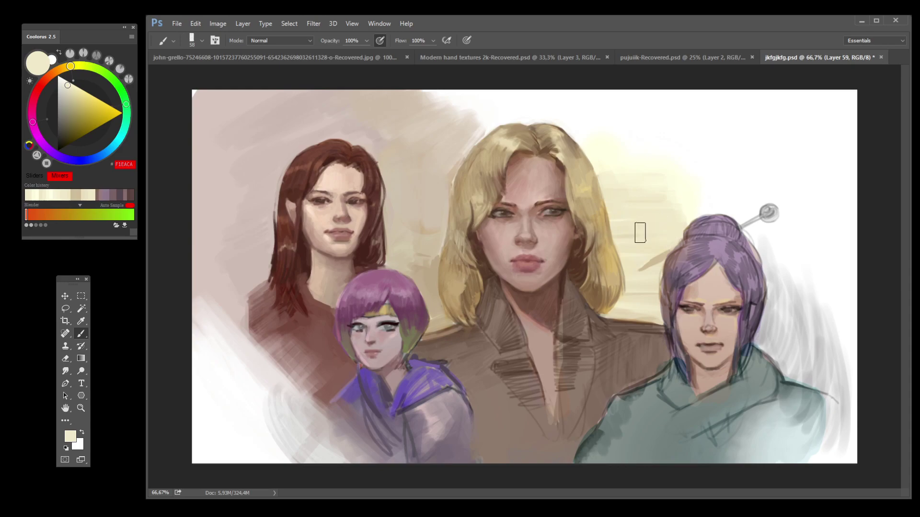
left_click(659, 227, "alt")
left_click(650, 303, "alt")
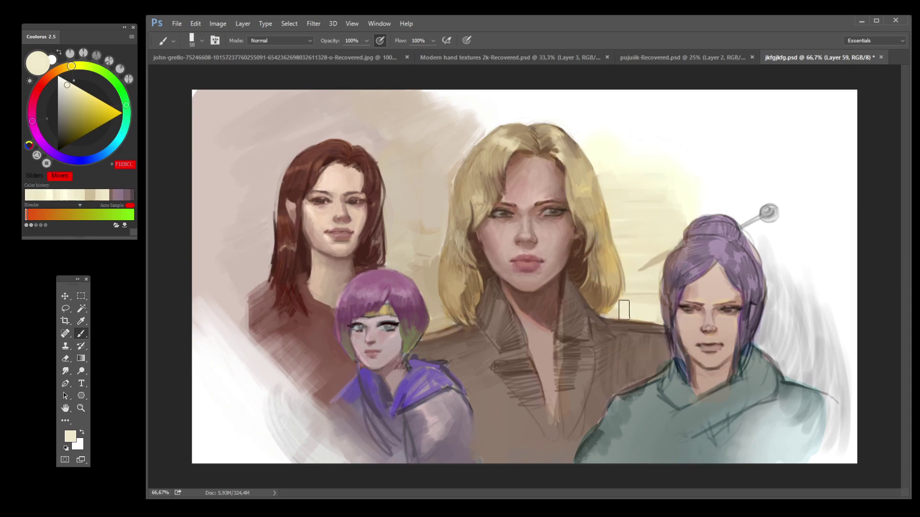
Step: Reduce the brush to 23 px and paint sampled skin and dark brown tones into the shadow beside the blonde's neck
key("bracketleft")
key("bracketleft")
key("bracketleft")
key("bracketleft")
key("bracketleft")
key("bracketleft")
key("bracketleft")
left_click(542, 336, "alt")
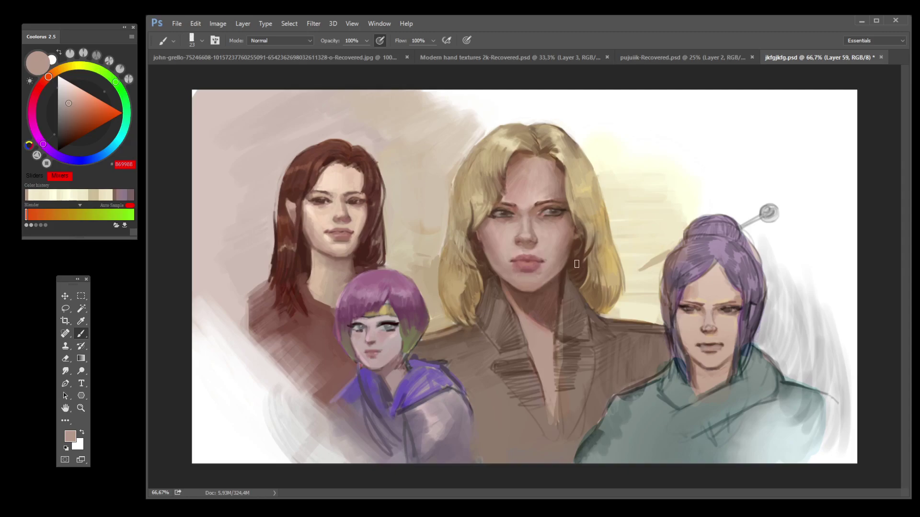
left_click(566, 283, "alt")
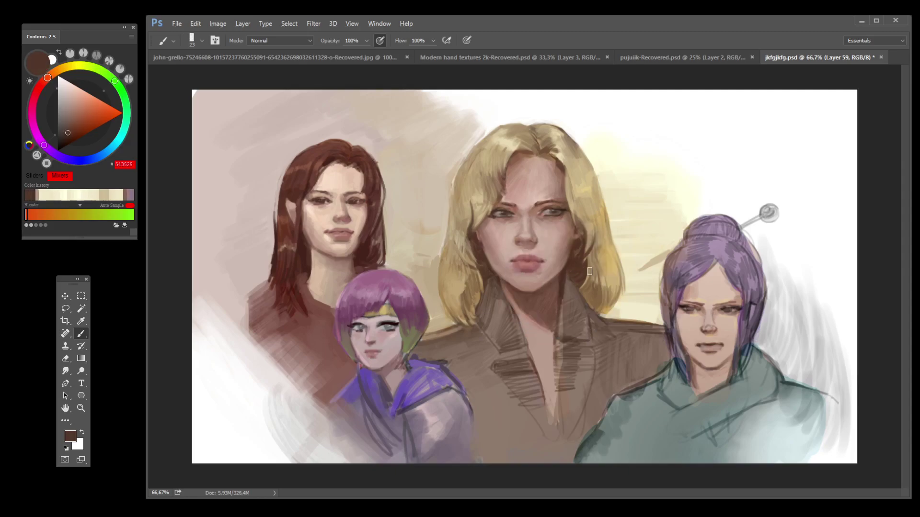
Step: Rework the blonde's hair beside her face with sampled brown and tan tones
left_click(472, 233, "alt")
left_click(568, 239, "alt")
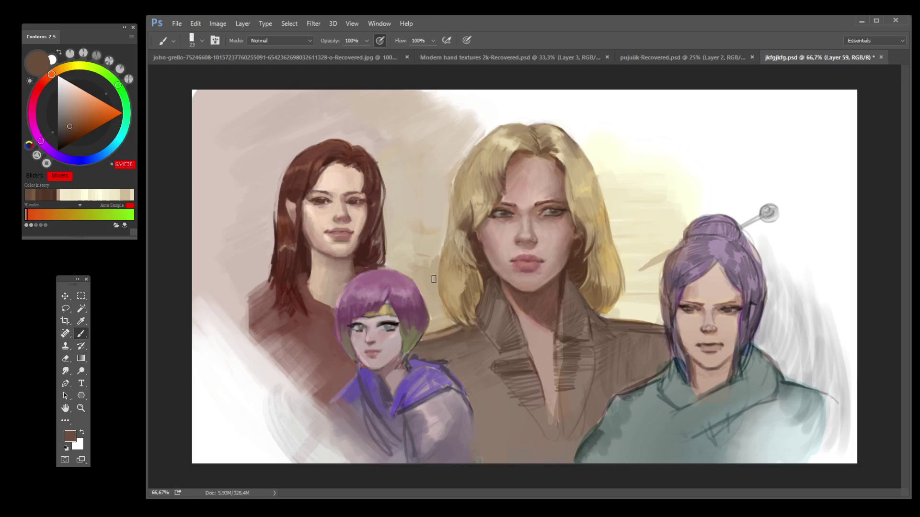
left_click(474, 206, "alt")
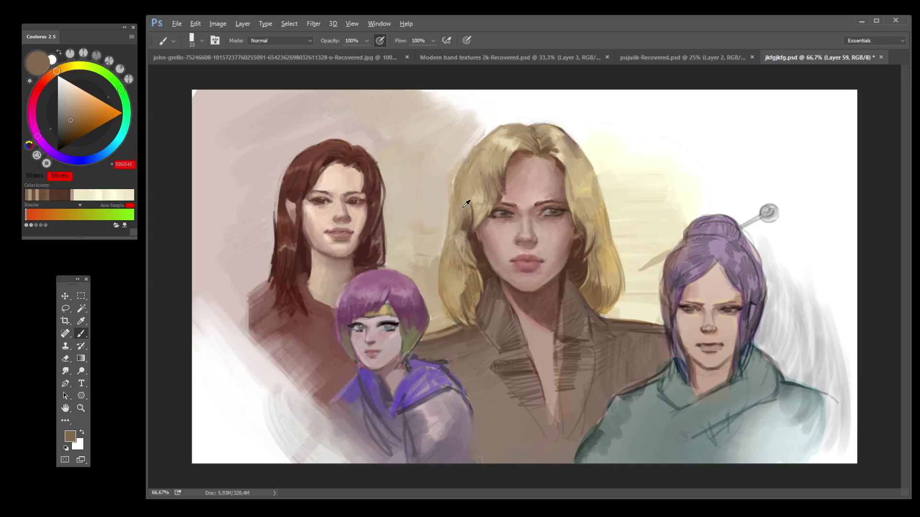
left_click(467, 207, "alt")
left_click(484, 213, "alt")
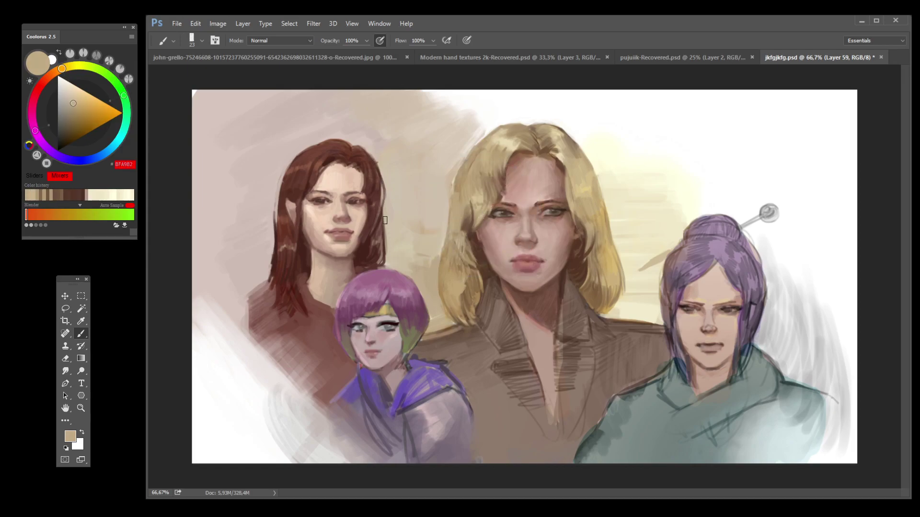
Step: Stroke a sampled brown tone into the lower right part of the blonde's hair and undo the last stroke
left_click(594, 271, "alt")
mouse_move(604, 280)
left_mouse_down()
mouse_move(610, 266)
mouse_move(616, 281)
left_mouse_up()
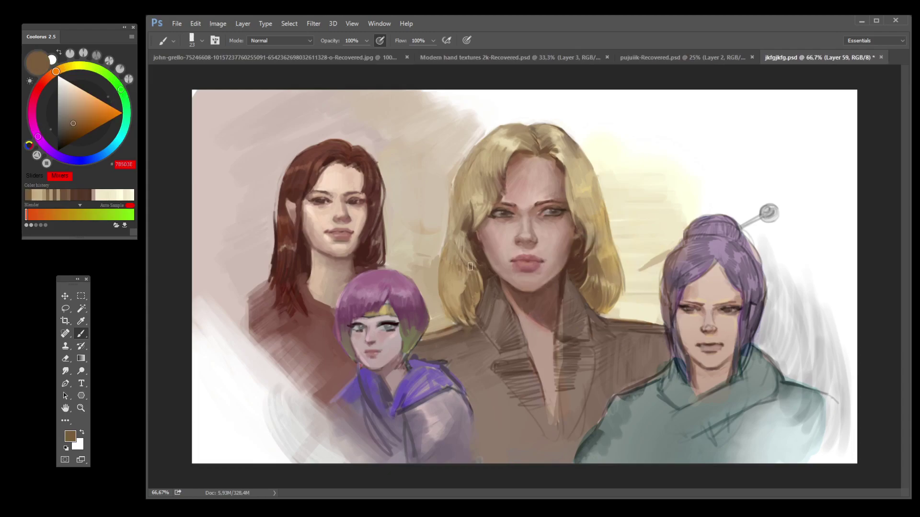
key("ctrl+z")
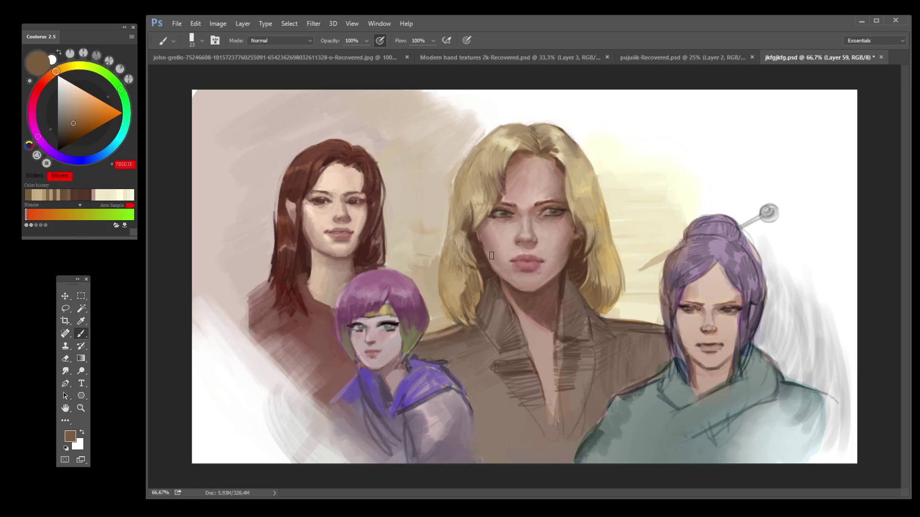
Step: Paint the lower left locks of the blonde's hair with sampled browns and tans, and save the document
left_click(469, 294, "alt")
mouse_move(465, 288)
left_mouse_down()
mouse_move(465, 310)
mouse_move(454, 288)
mouse_move(461, 315)
left_mouse_up()
left_click(446, 271, "alt")
mouse_move(447, 282)
left_mouse_down()
mouse_move(464, 275)
mouse_move(477, 288)
mouse_move(465, 311)
left_mouse_up()
left_click(474, 266, "alt")
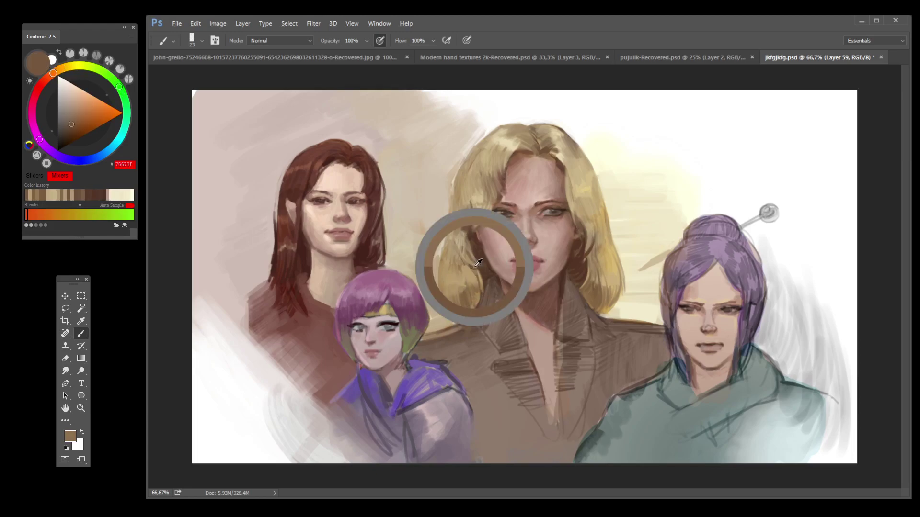
mouse_move(458, 255)
left_mouse_down()
mouse_move(479, 275)
mouse_move(465, 271)
mouse_move(475, 303)
left_mouse_up()
left_click(464, 277, "alt")
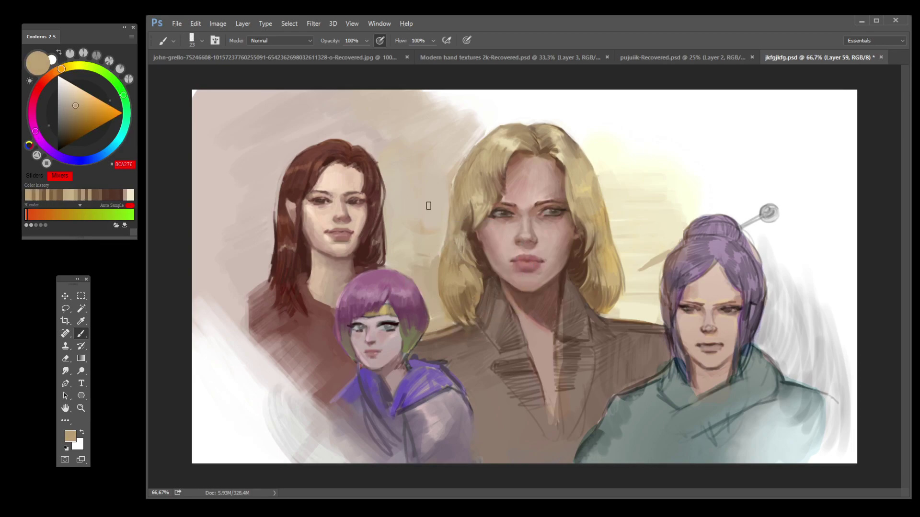
left_click(459, 233, "alt")
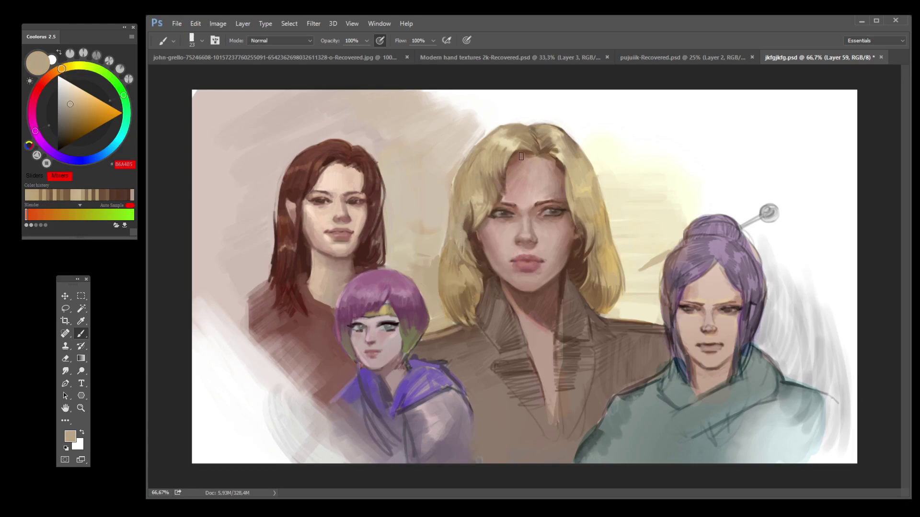
key("ctrl+s")
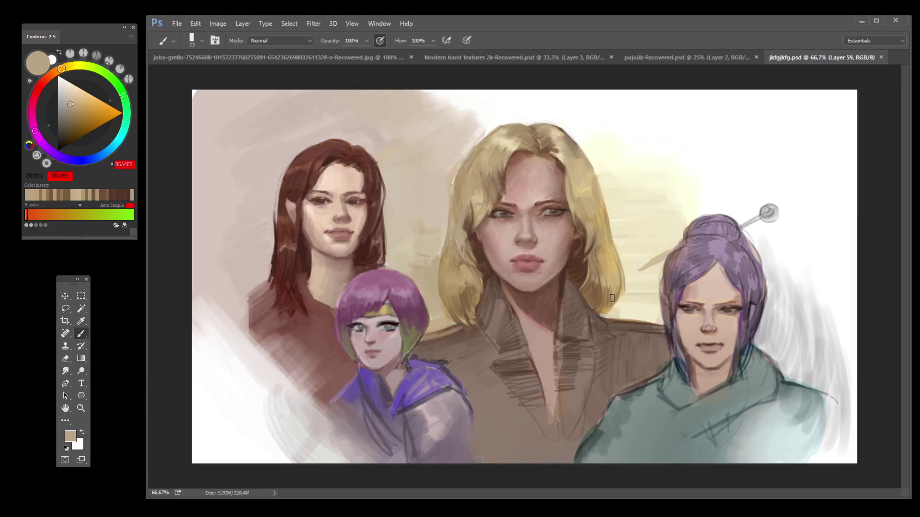
Step: Paint sampled brown tones over the lower right part of the blonde's jacket next to the teal garment
left_click(605, 396, "alt")
left_click_drag(608, 399, 585, 436)
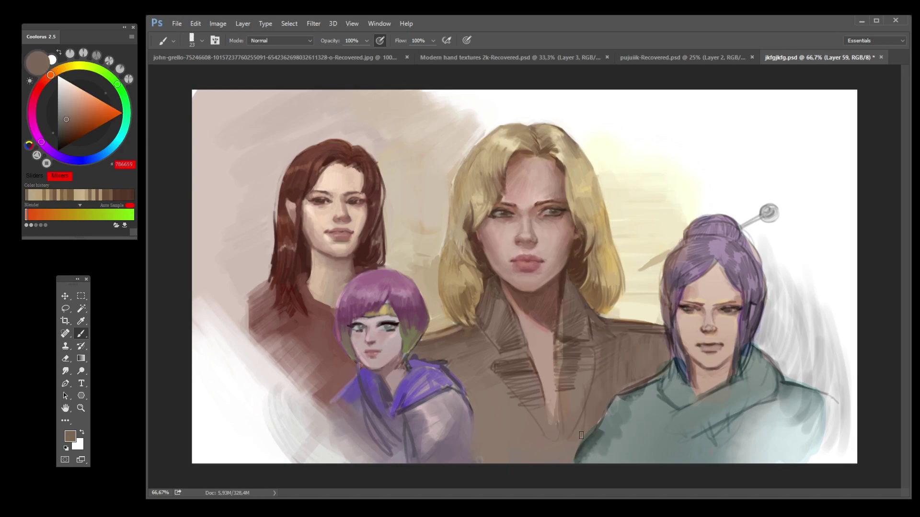
left_click(567, 448, "alt")
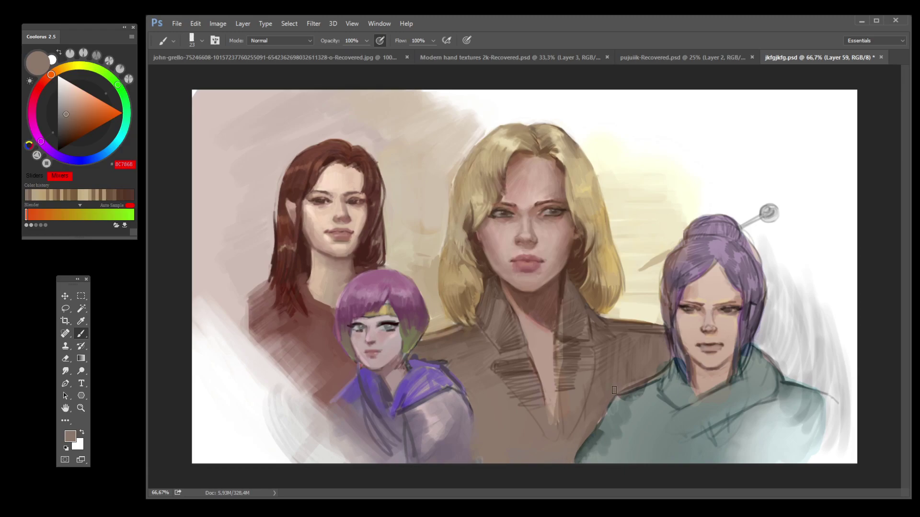
Step: Repaint the purple-haired woman's neck and forehead with light and mid skin tones sampled from the painting
left_click(698, 368, "alt")
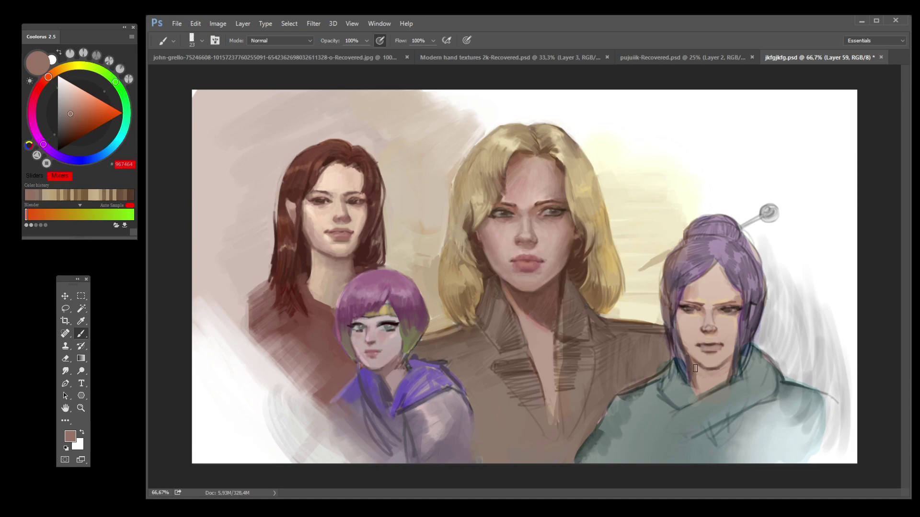
left_click(715, 374, "alt")
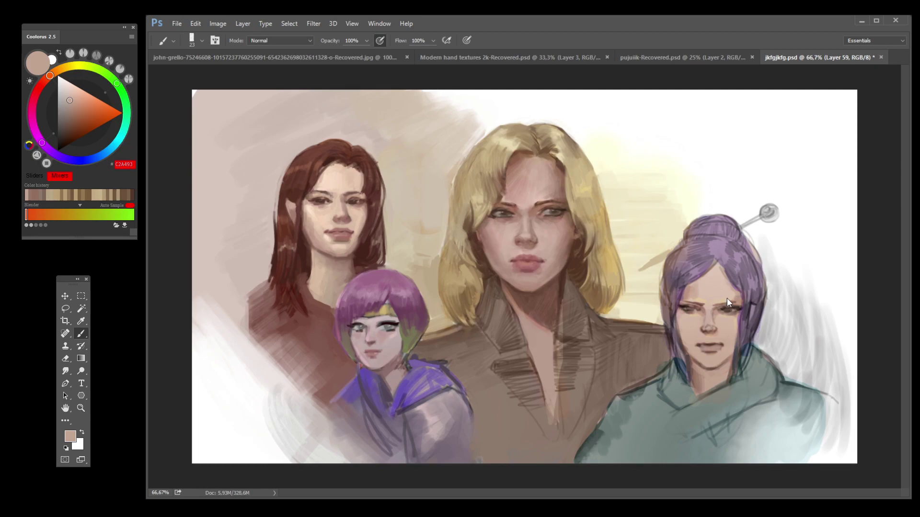
left_click(708, 300, "alt")
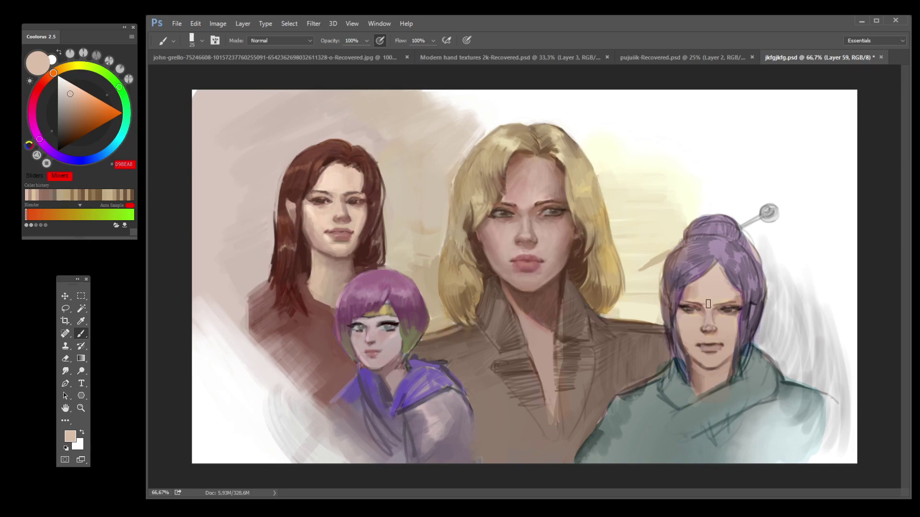
left_click(734, 296, "alt")
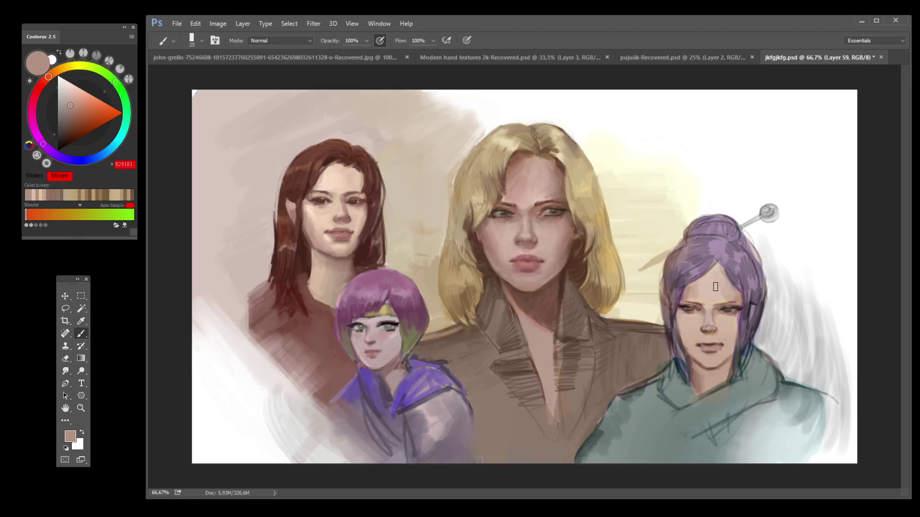
left_click(714, 286, "alt")
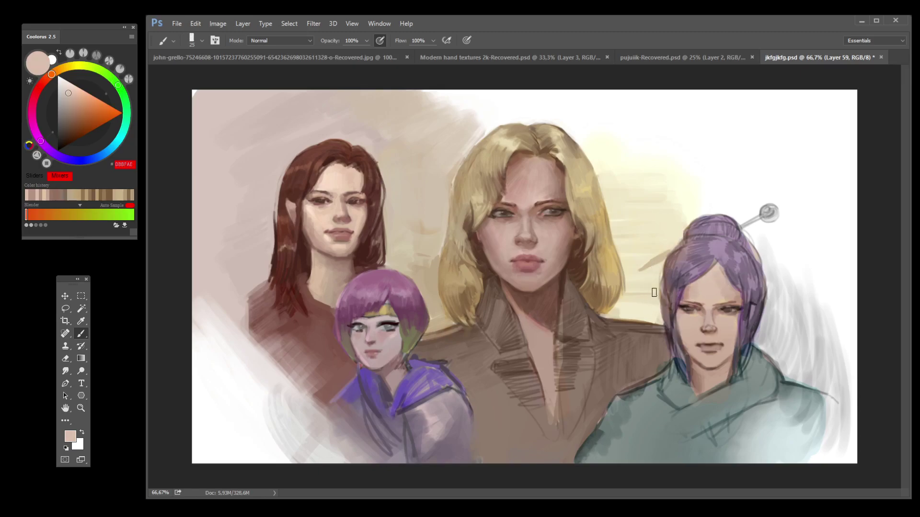
Step: Refine the skin around the purple-haired woman's eyes, nose and cheeks with a size 20 brush and sampled reddish-brown tones
key("bracketleft")
left_click(701, 319, "alt")
left_click(714, 338, "alt")
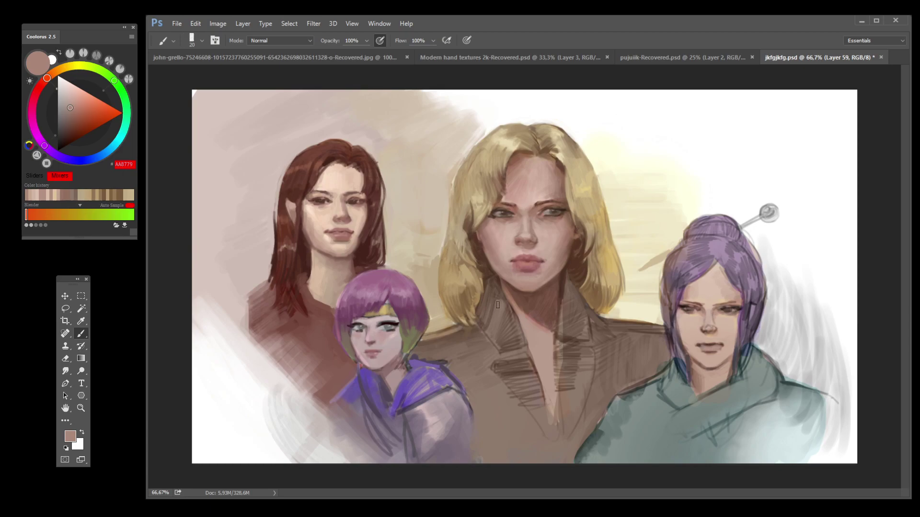
left_click(704, 314, "alt")
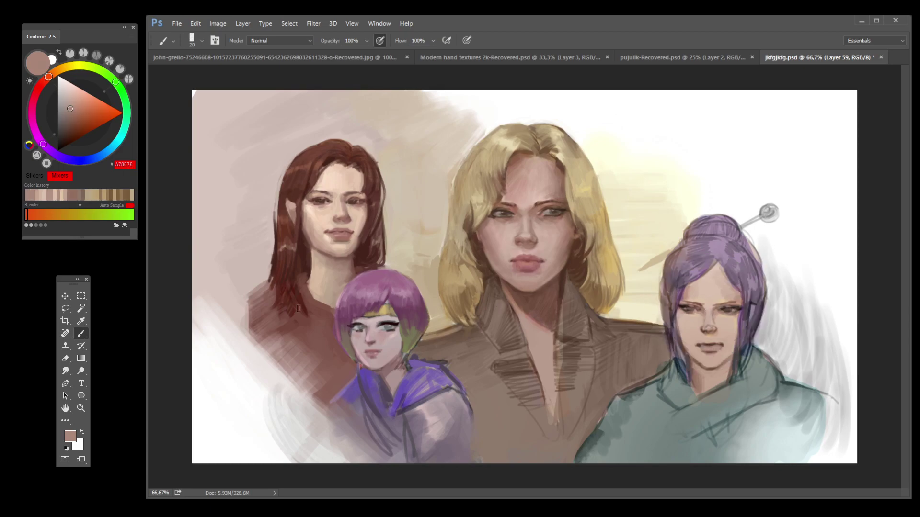
Step: Shade the purple-haired woman's forehead along the hairline with a darker brown and a sampled greyish tone
left_click(73, 117)
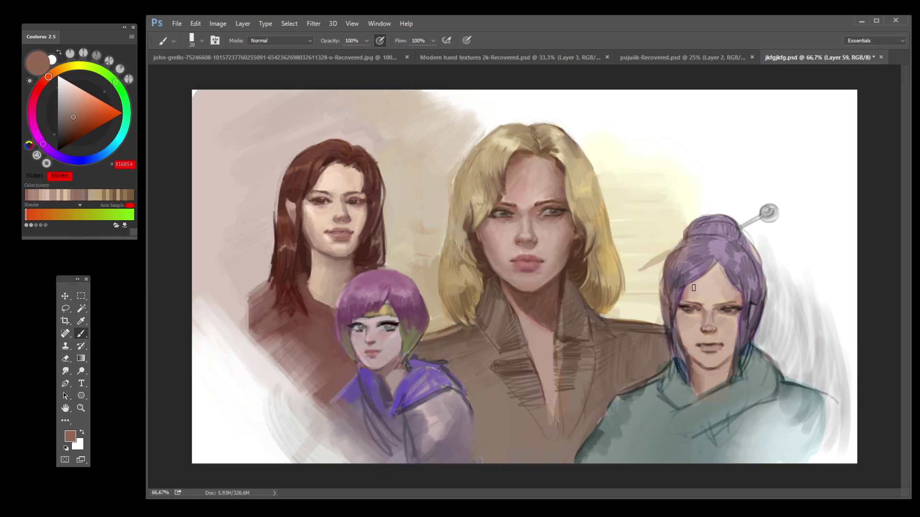
mouse_move(689, 287)
left_mouse_down()
mouse_move(716, 268)
mouse_move(695, 288)
left_mouse_up()
key("alt")
left_click(715, 264, "alt")
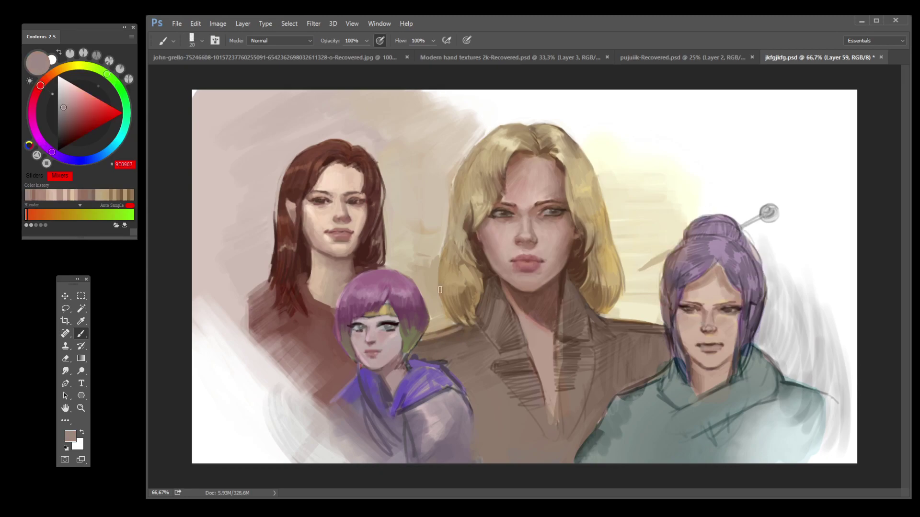
Step: Stroke a dark indigo over the front of the purple hair above the forehead and undo the latest strokes
left_click(67, 160)
left_click(69, 130)
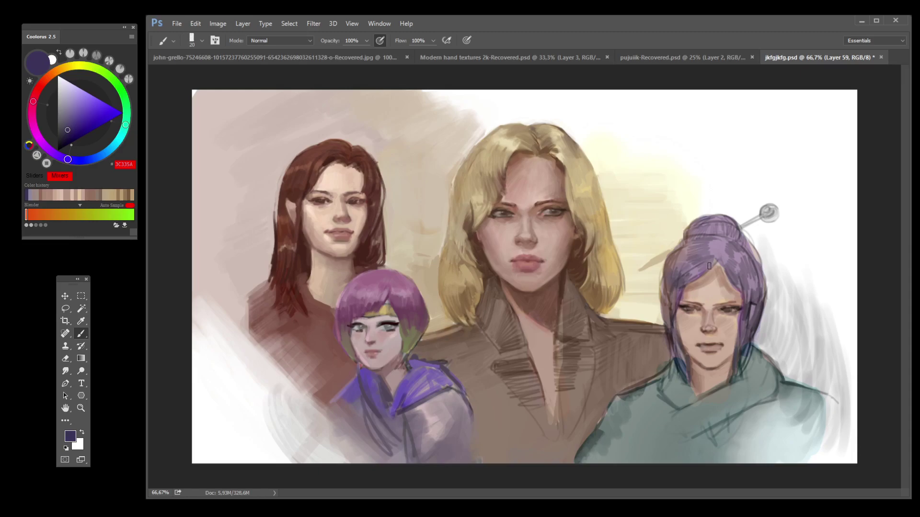
mouse_move(700, 260)
left_mouse_down()
mouse_move(712, 239)
mouse_move(733, 246)
mouse_move(716, 265)
mouse_move(726, 271)
mouse_move(720, 254)
mouse_move(735, 244)
mouse_move(688, 277)
mouse_move(696, 271)
mouse_move(674, 254)
mouse_move(666, 270)
left_mouse_up()
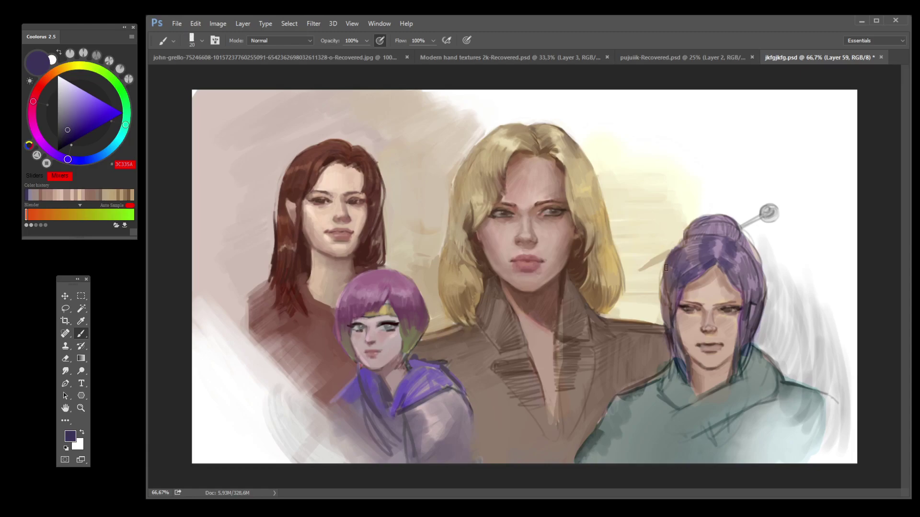
key("ctrl+z")
key("ctrl+alt+z")
key("ctrl+alt+z")
key("ctrl+alt+z")
key("ctrl+alt+z")
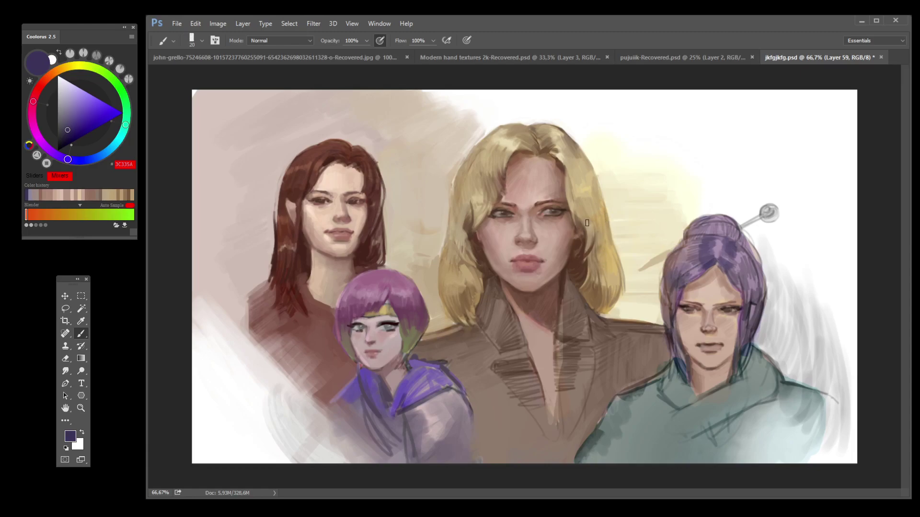
key("ctrl+alt+z")
key("ctrl+alt+z")
key("ctrl+alt+z")
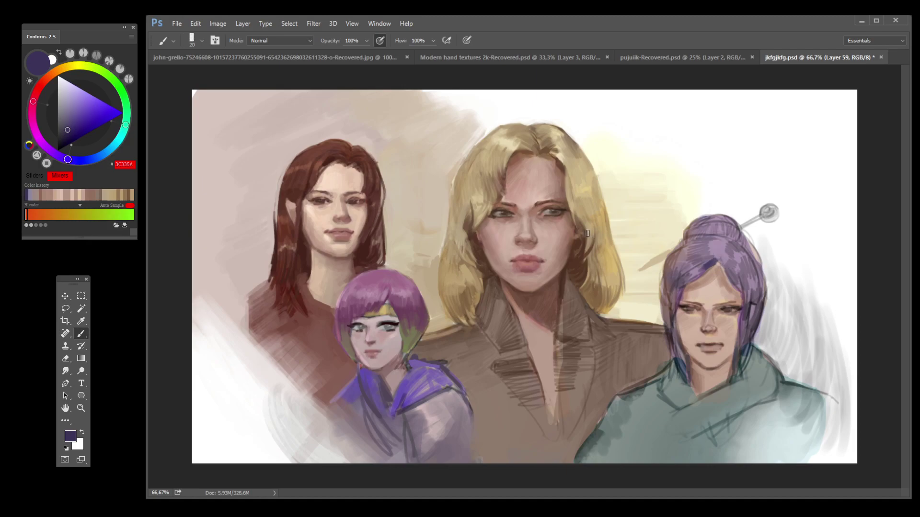
Step: Touch up the purple-haired woman's neck with a sampled skin tone and cover the sketch lines on her teal garment with sampled grey-greens
left_click(703, 370, "alt")
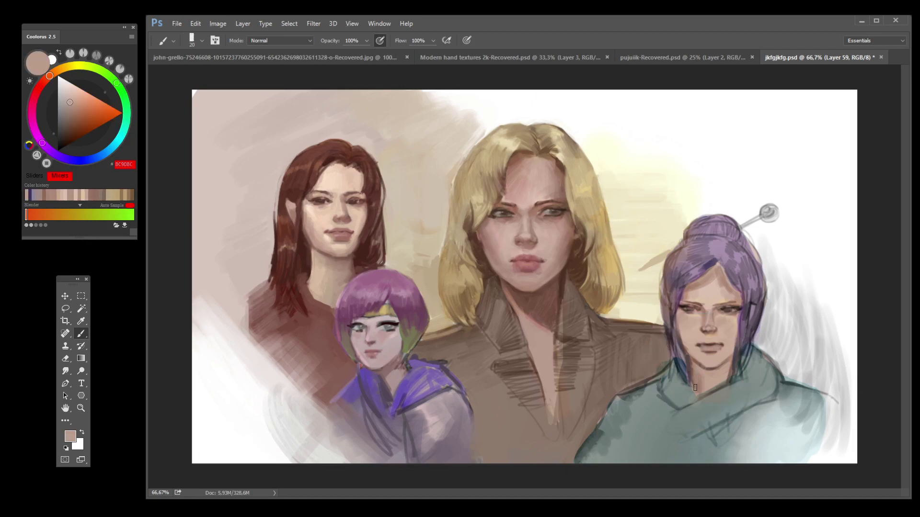
left_click(656, 415, "alt")
left_click(696, 430, "alt")
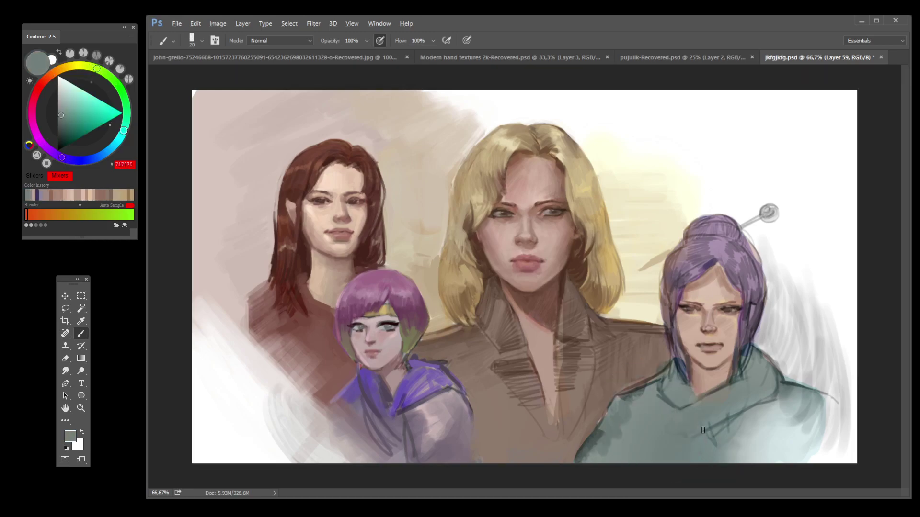
left_click(626, 429, "alt")
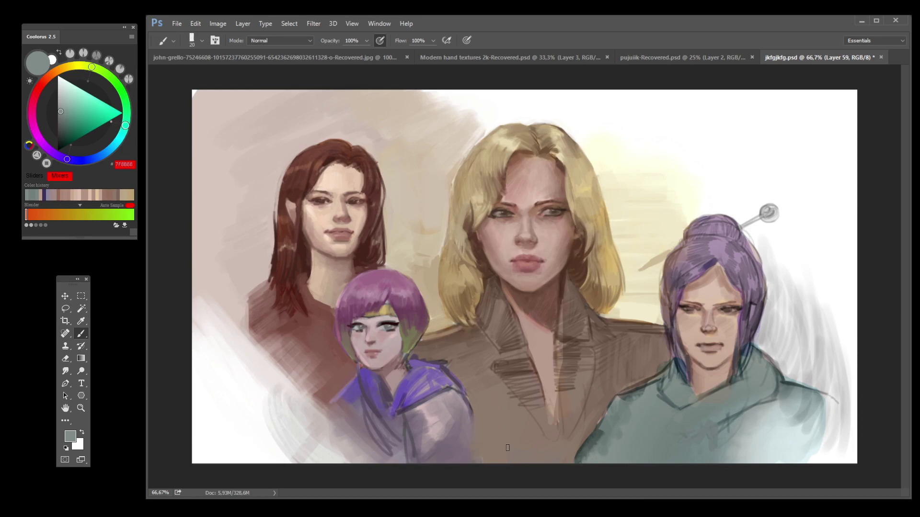
Step: Paint the teal garment's shoulder edge and collar folds with dark and light grey-greens sampled from the garment
left_click(605, 413, "alt")
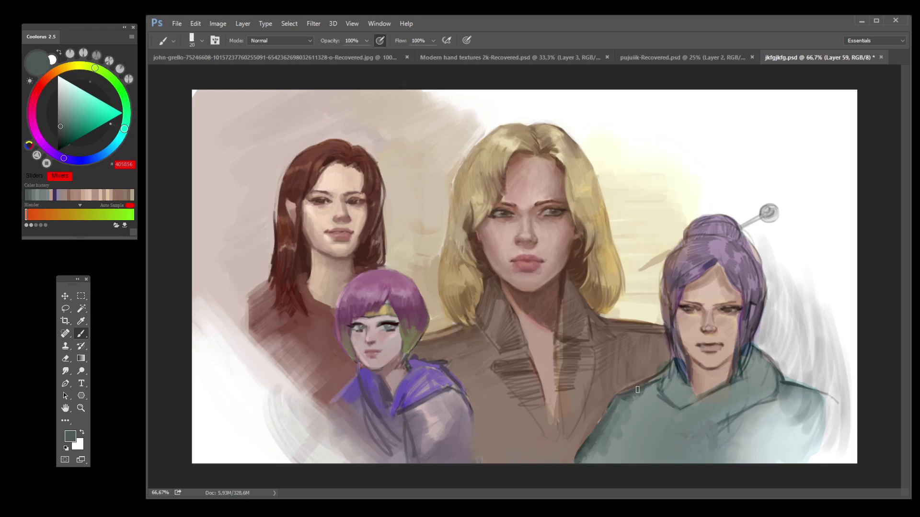
left_click(671, 384, "alt")
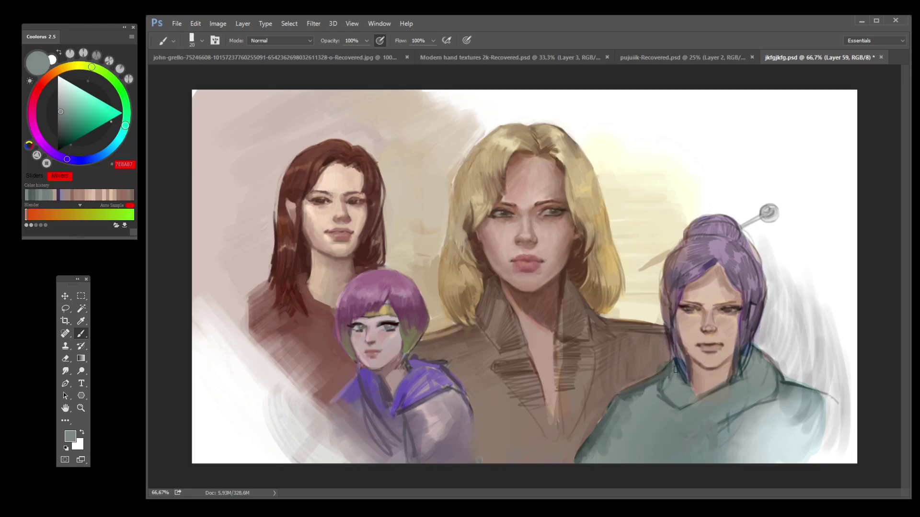
left_click(686, 401, "alt")
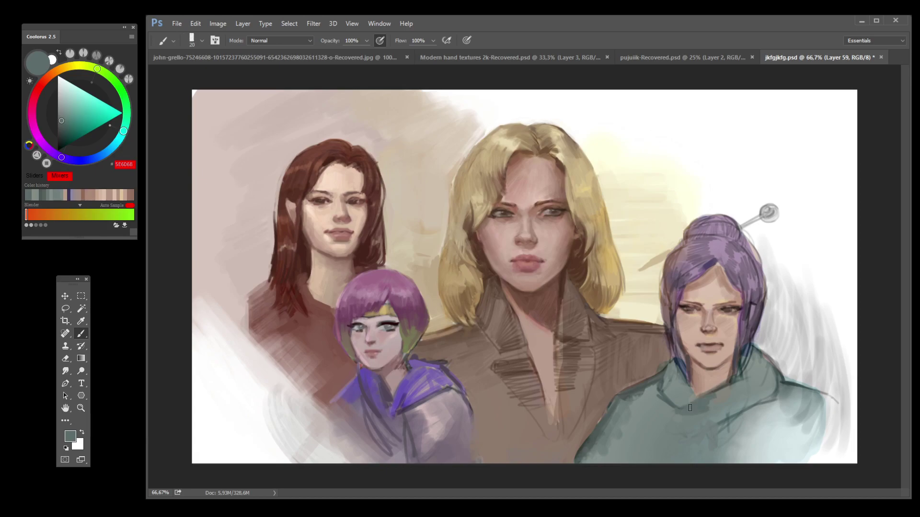
left_click(718, 396, "alt")
left_click_drag(716, 413, 692, 416)
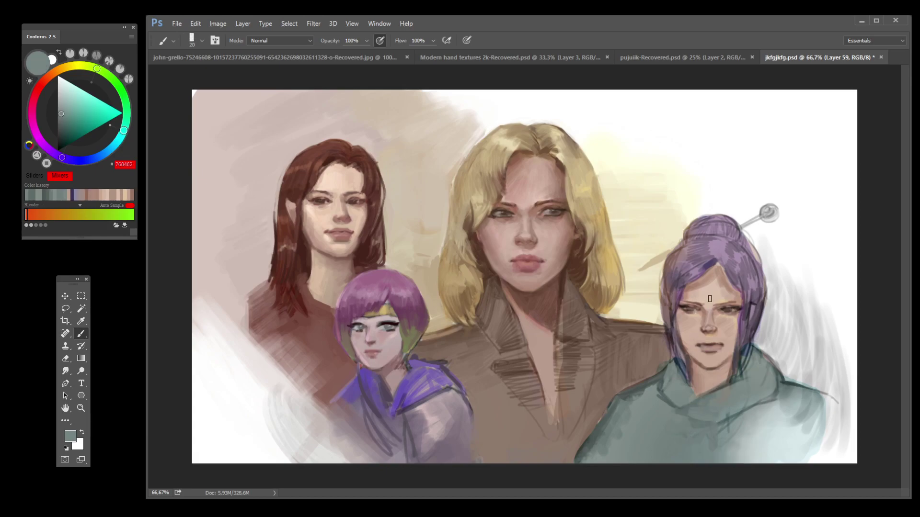
Step: Mix a muted red from a sampled skin tone and tint the purple-haired woman's face around the eyes and nose
left_click(689, 314, "alt")
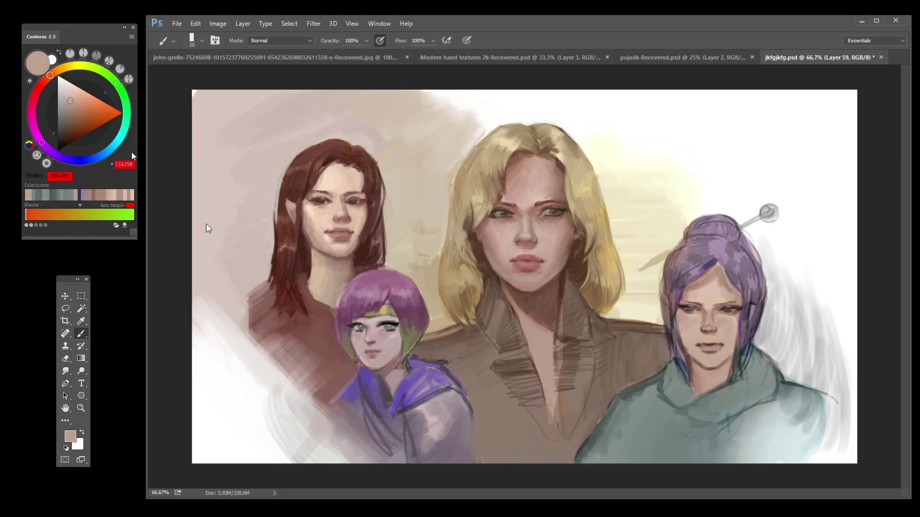
left_click(31, 104)
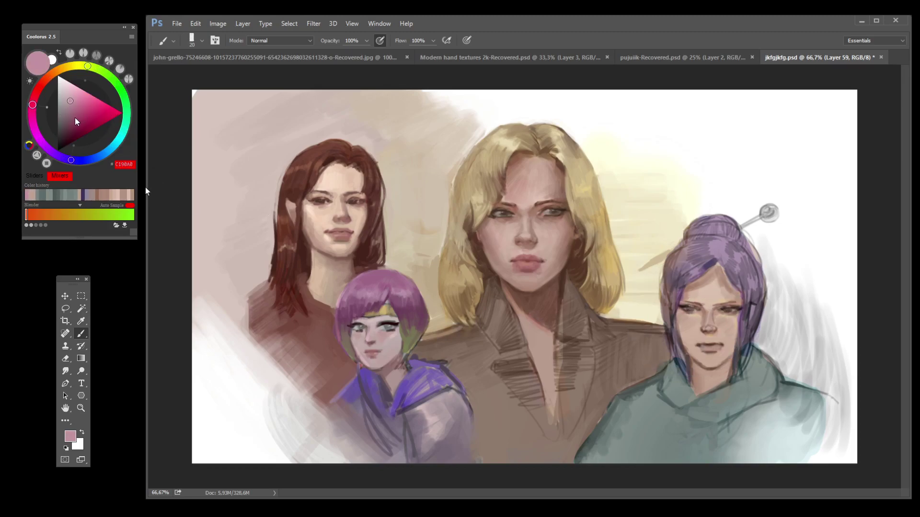
left_click(75, 117)
left_click(40, 87)
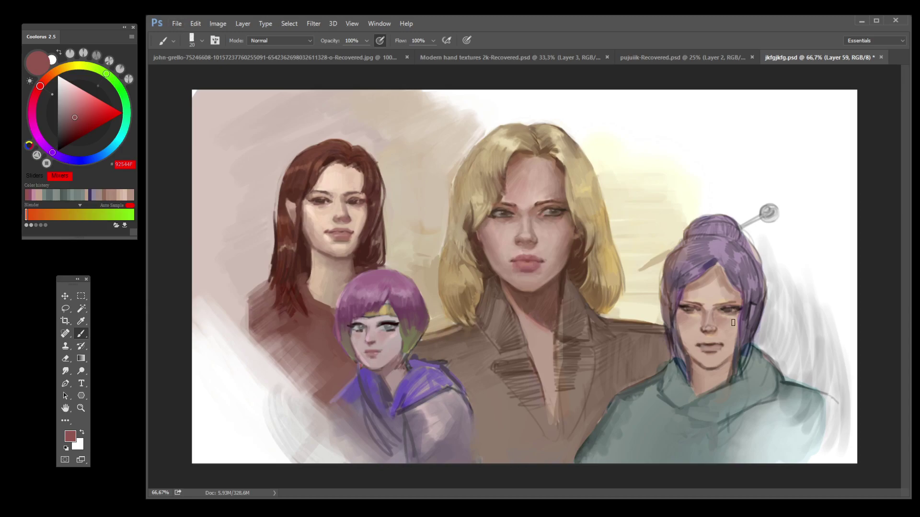
Step: Lighten the purple-haired woman's face with sampled skin tones and a pale cream highlight, using a size 12 brush
key("alt")
left_click(709, 282, "alt")
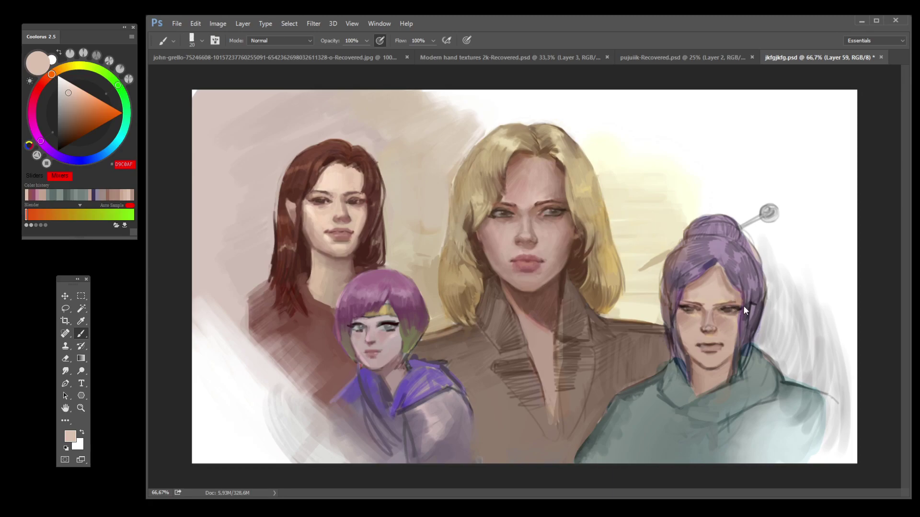
left_click(686, 296, "alt")
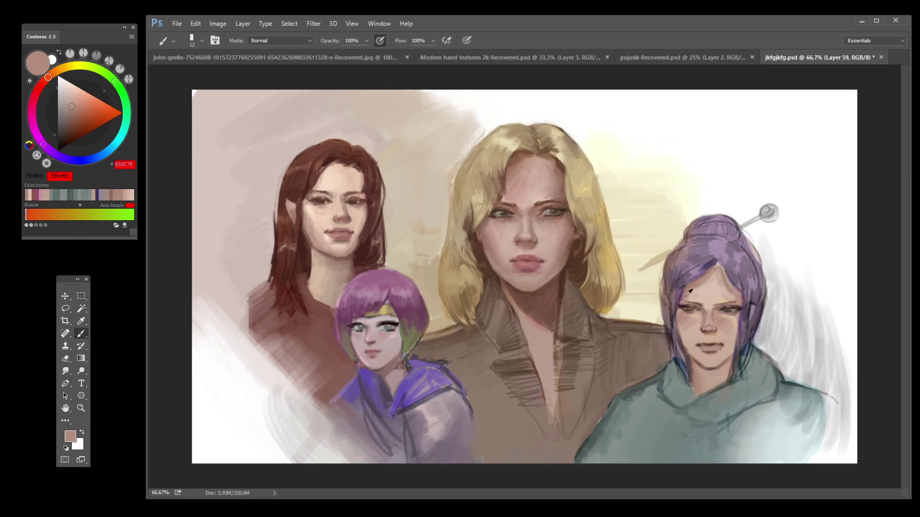
left_click(71, 87)
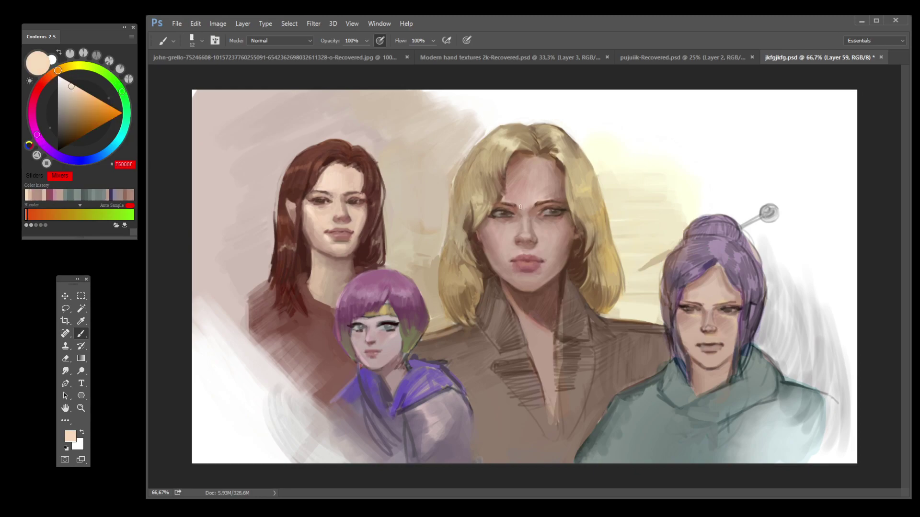
Step: Rework the purple-haired woman's nose and eye areas with brown and light skin tones sampled from her face
left_click(713, 327, "alt")
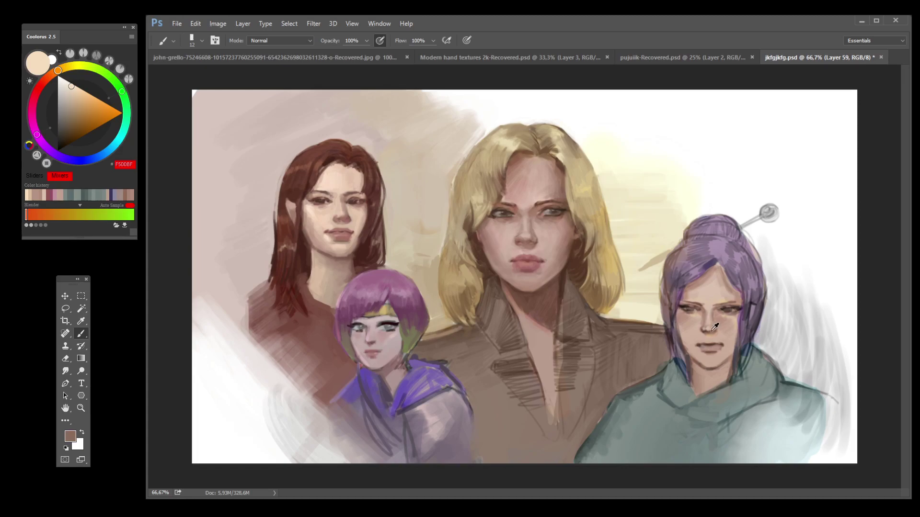
left_click(696, 309, "alt")
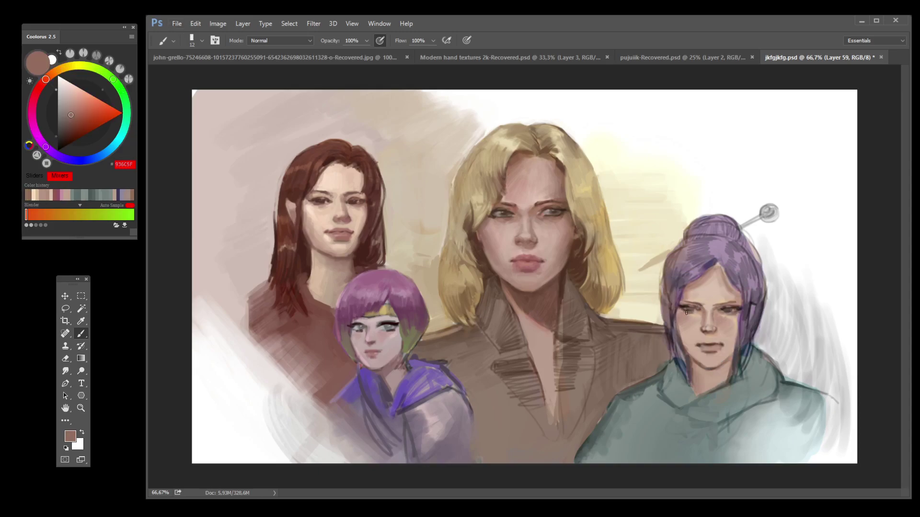
left_click(726, 313, "alt")
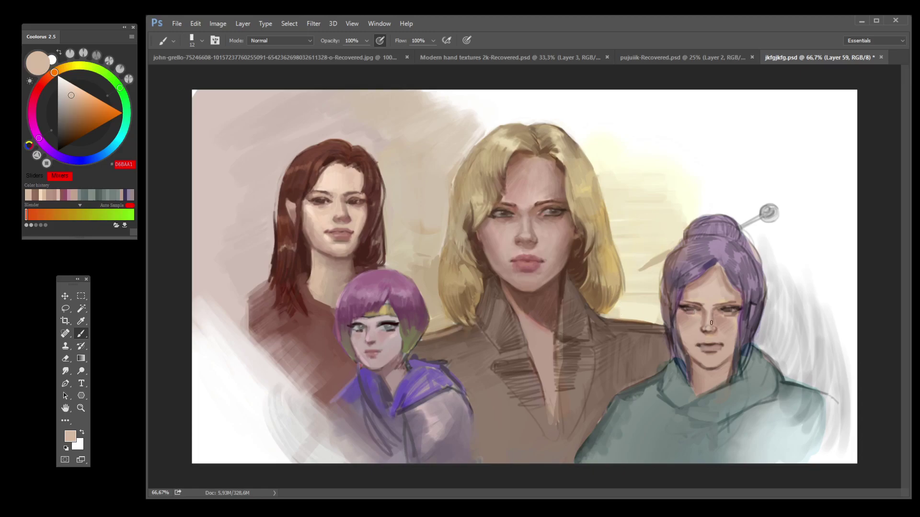
Step: Detail the purple-haired woman's eyes with a size 9 brush and a sampled greyish skin tone, and save the document
key("bracketleft")
key("bracketleft")
left_click(570, 231, "alt")
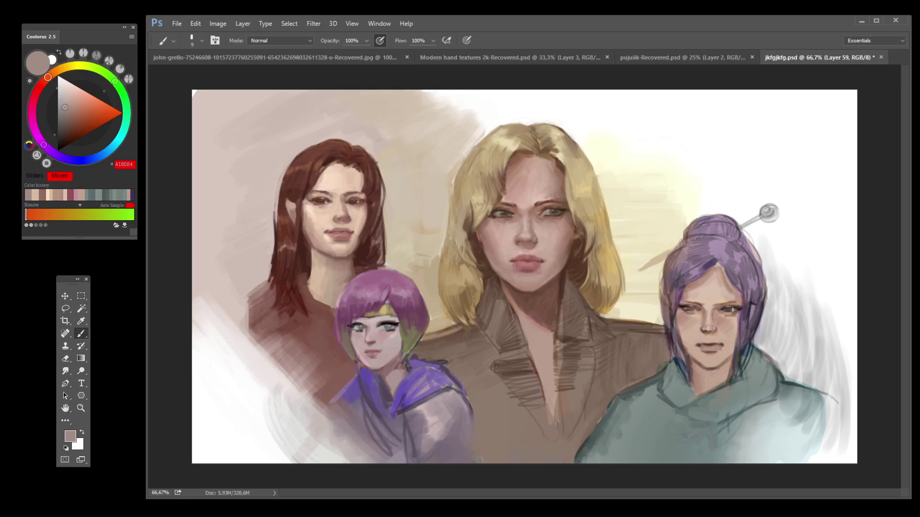
key("ctrl+s")
left_click(709, 339, "alt")
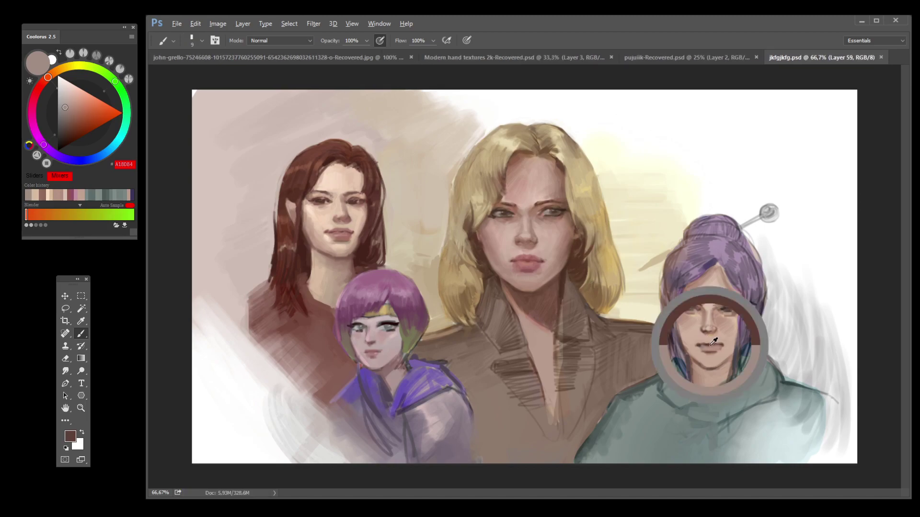
left_click(78, 194)
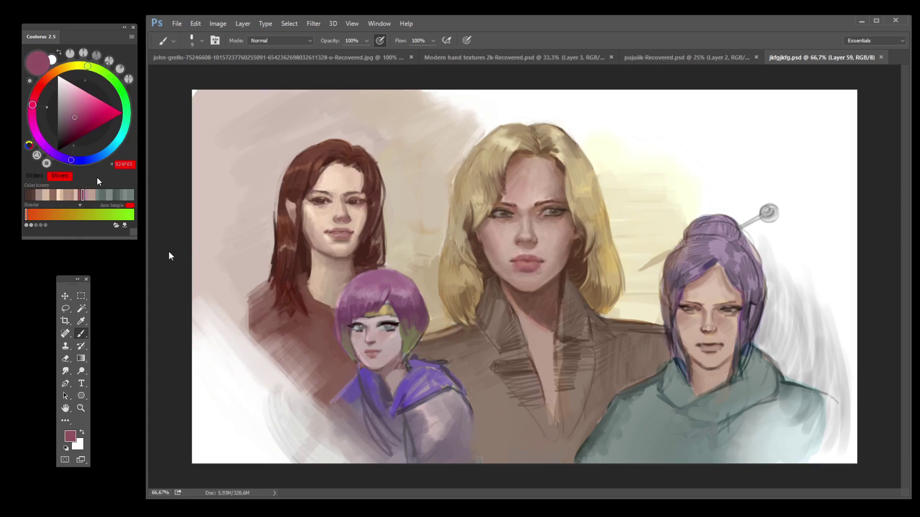
left_click(81, 134)
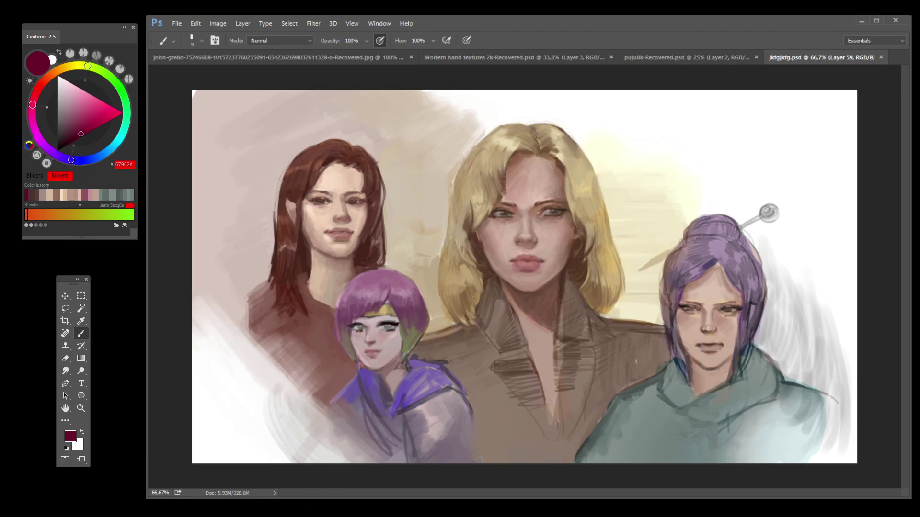
Step: Smooth the purple-haired woman's forehead with a size 20 brush and a light skin tone sampled from it
key("bracketright")
key("bracketright")
left_click(700, 301, "alt")
left_click(710, 288, "alt")
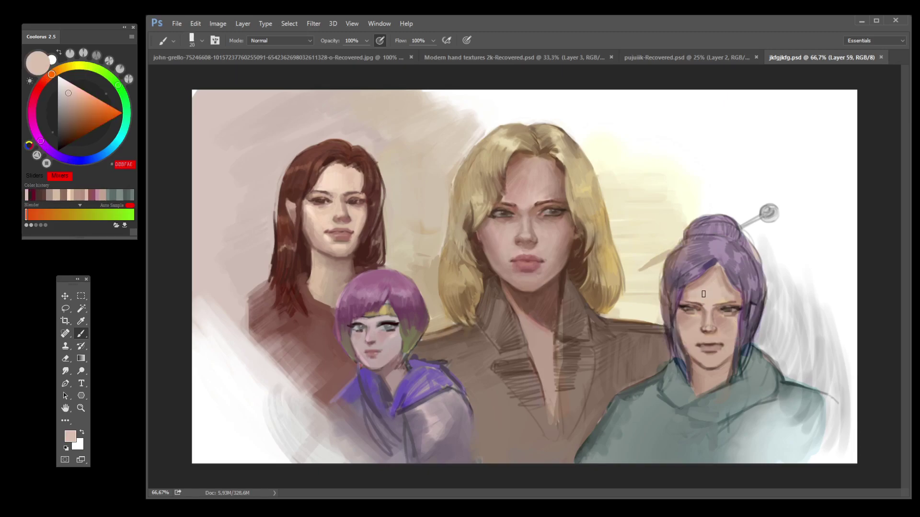
left_click_drag(714, 273, 723, 292)
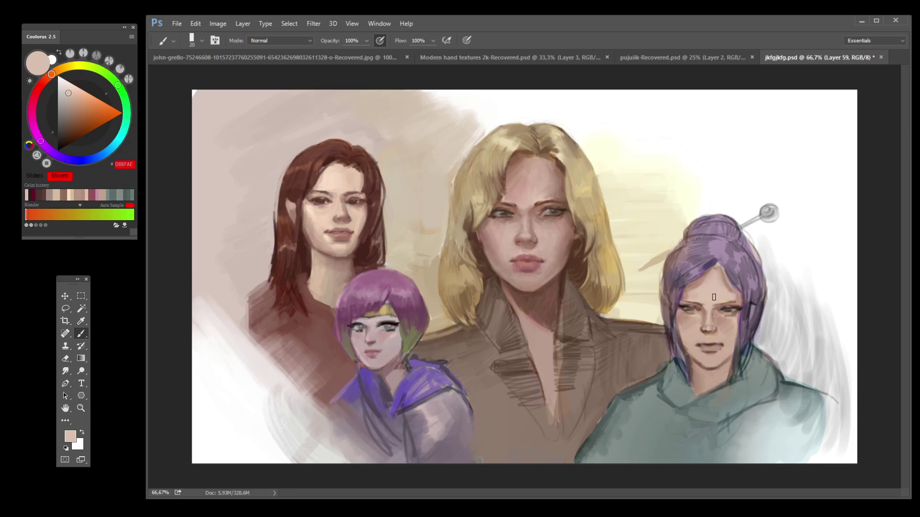
Step: Smooth the purple-haired woman's cheeks with light and mid skin tones sampled from her face
left_click(700, 312, "alt")
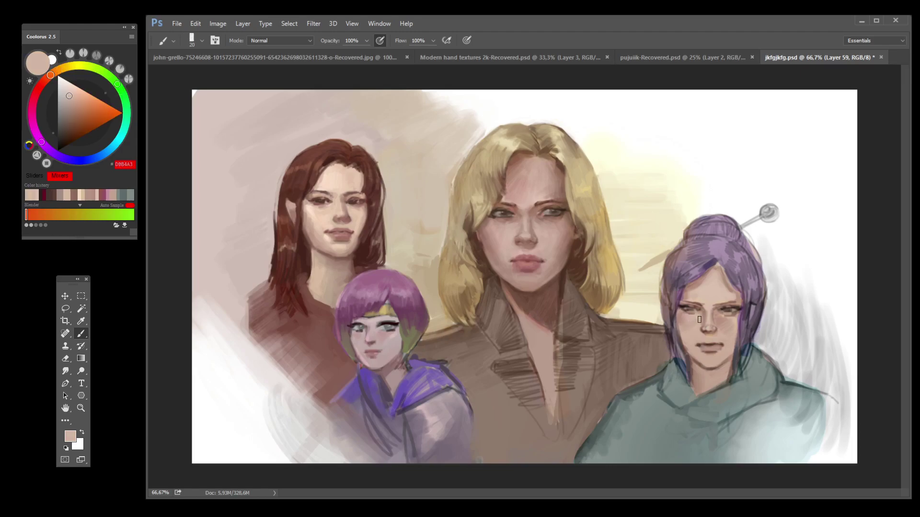
left_click(730, 326, "alt")
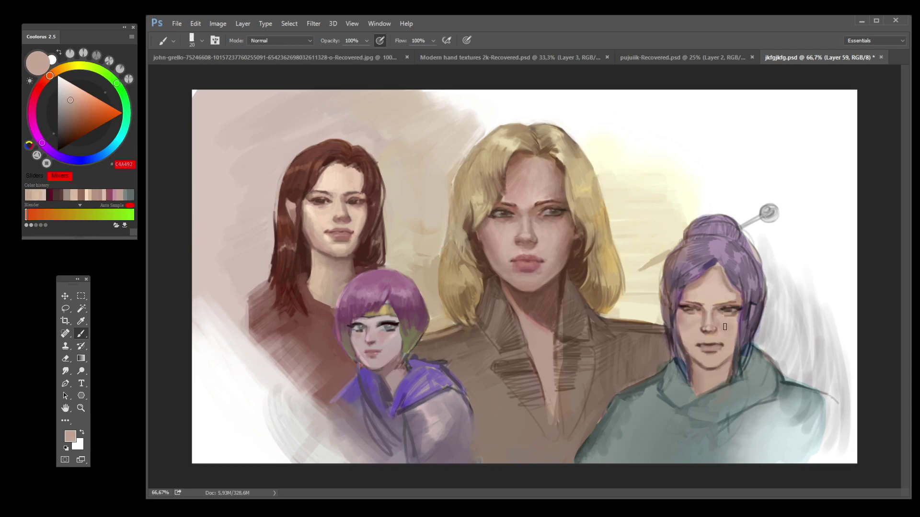
left_click(729, 327, "alt")
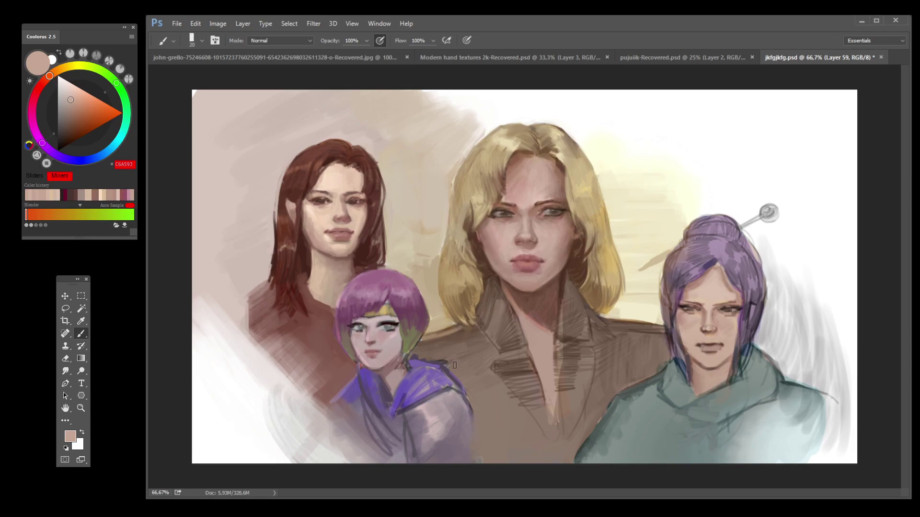
Step: Add dark purple (322032) strands to the purple hair with a size 6 brush, and undo the last stroke below the bun
left_click(685, 281, "alt")
left_click(680, 278, "alt")
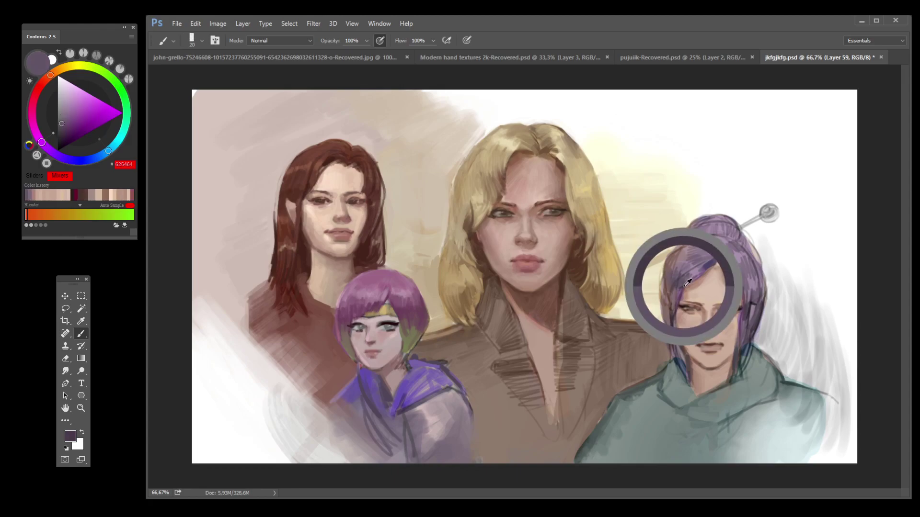
left_click(62, 139)
key("bracketleft")
key("bracketleft")
key("bracketleft")
key("bracketleft")
key("bracketleft")
mouse_move(704, 262)
left_mouse_down()
mouse_move(686, 270)
mouse_move(676, 327)
mouse_move(663, 289)
mouse_move(683, 246)
left_mouse_up()
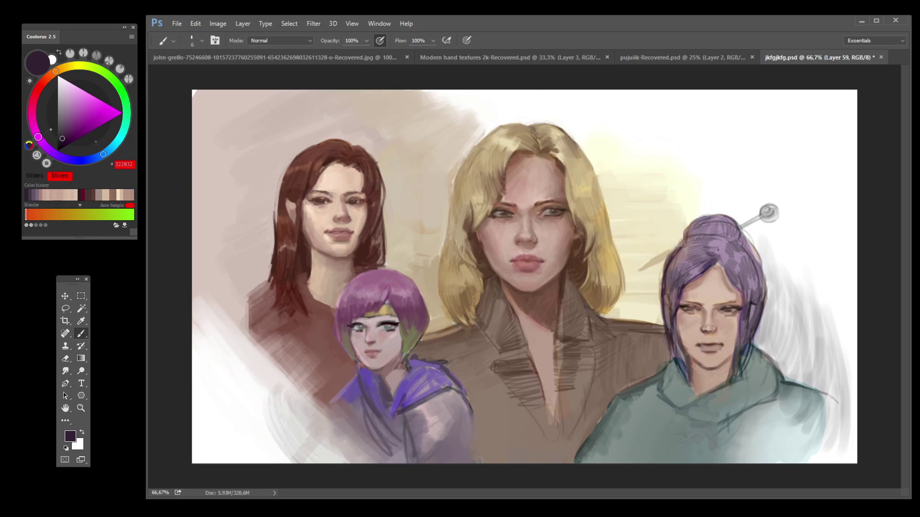
left_click_drag(718, 250, 711, 234)
mouse_move(691, 253)
left_mouse_down()
mouse_move(705, 236)
mouse_move(689, 248)
left_mouse_up()
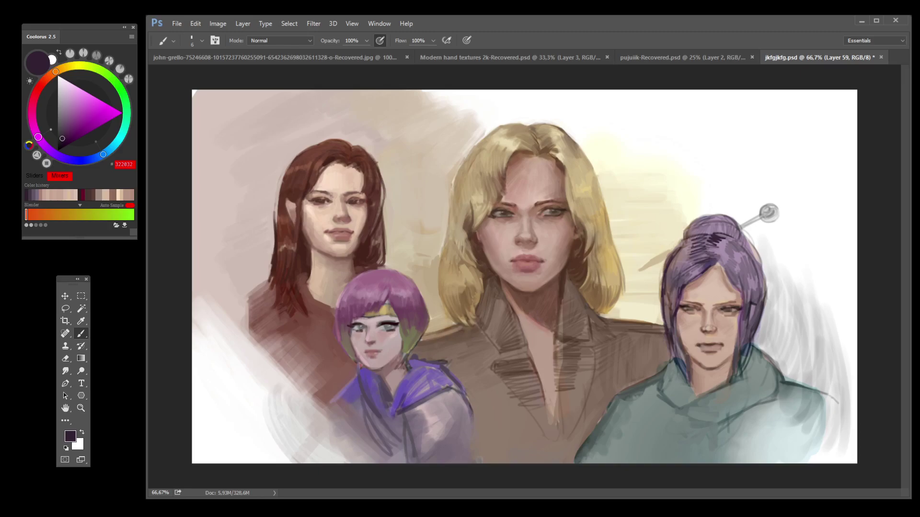
key("ctrl+z")
Step: Repaint the purple hair on the side facing the blonde woman with sampled mauve and violet tones, using a size 12 brush
left_click(677, 297, "alt")
left_click_drag(677, 297, 667, 302)
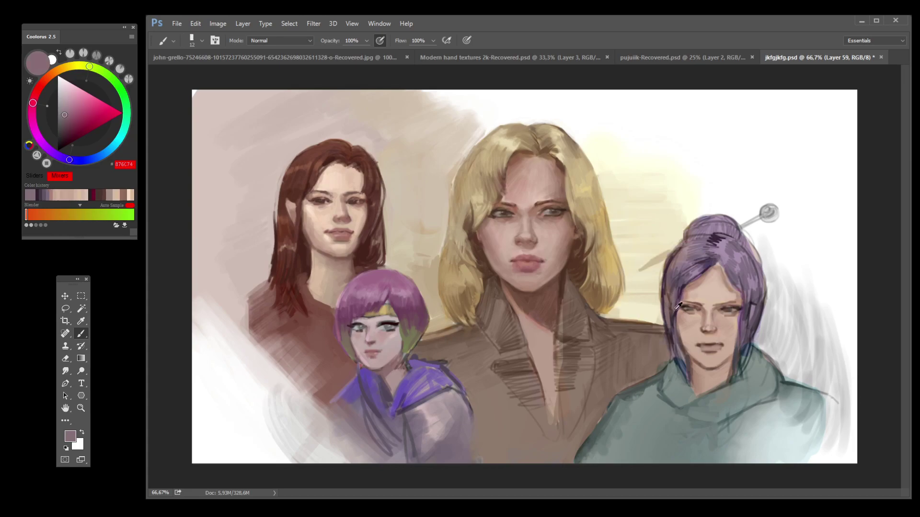
left_click(670, 309, "alt")
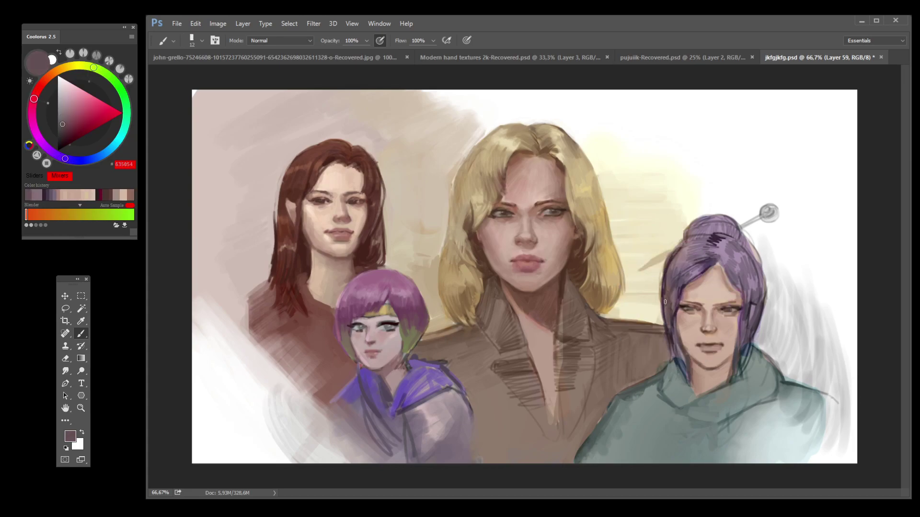
left_click(669, 311, "alt")
left_click(675, 293, "alt")
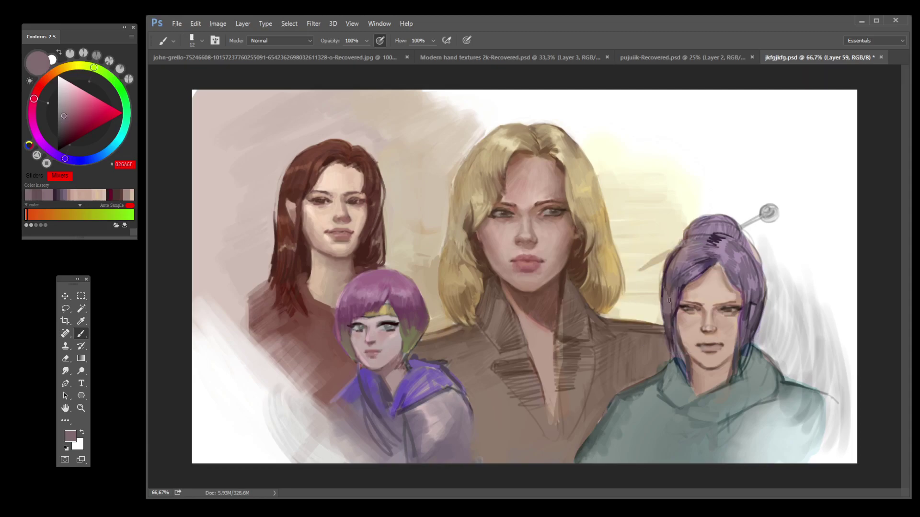
left_click(682, 286, "alt")
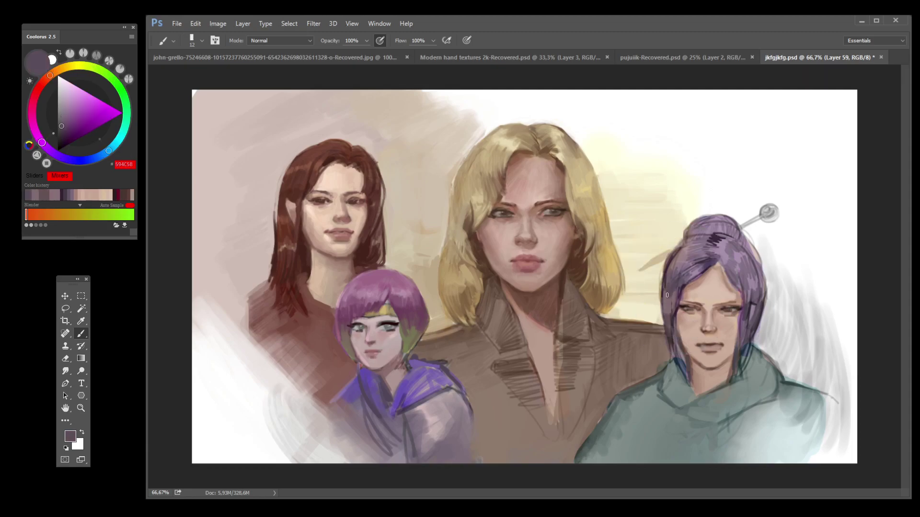
left_click_drag(677, 262, 669, 277)
left_click(669, 276, "alt")
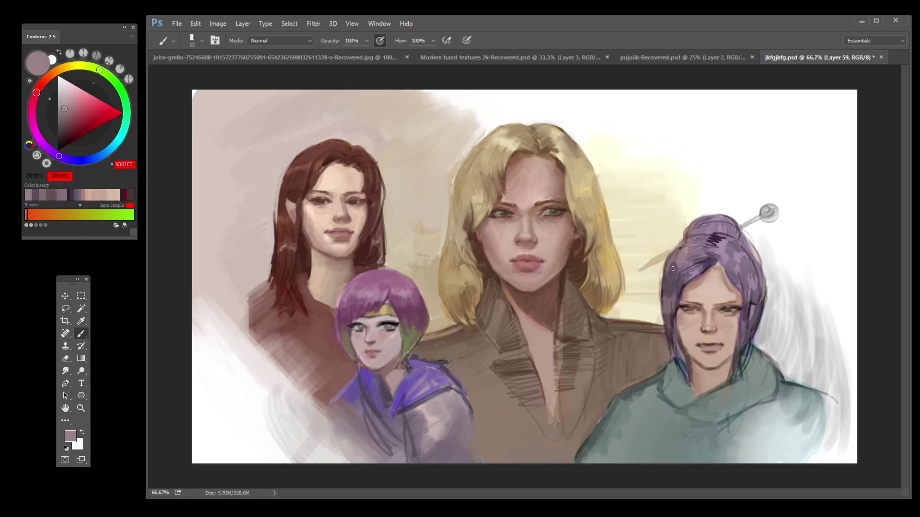
Step: Blend the purple fringe and the hair below the bun with lighter and darker purples sampled from the hair
left_click(699, 270, "alt")
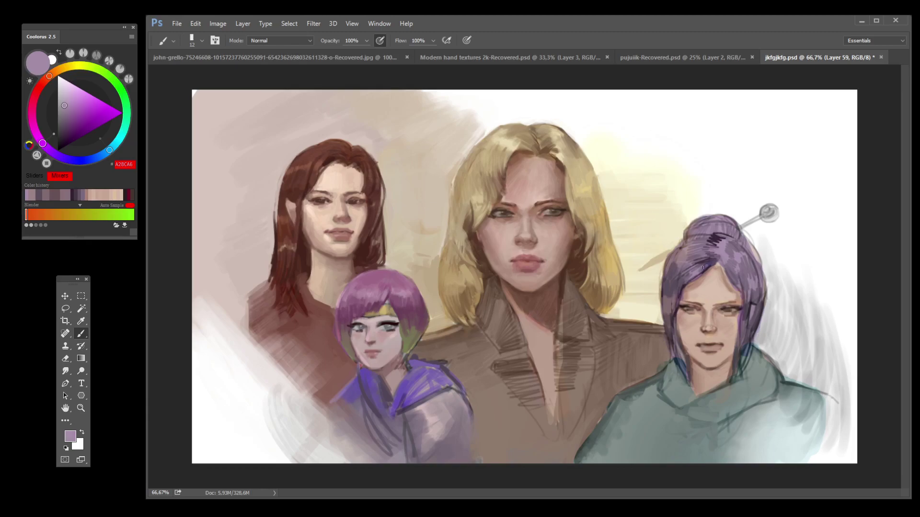
left_click_drag(712, 262, 688, 283)
left_click(698, 255, "alt")
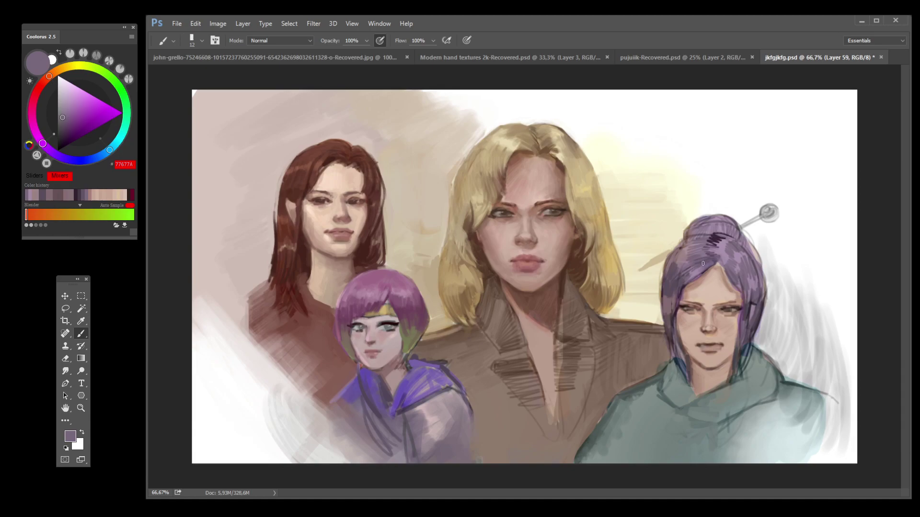
left_click(703, 263, "alt")
left_click_drag(708, 245, 726, 236)
left_click(715, 250, "alt")
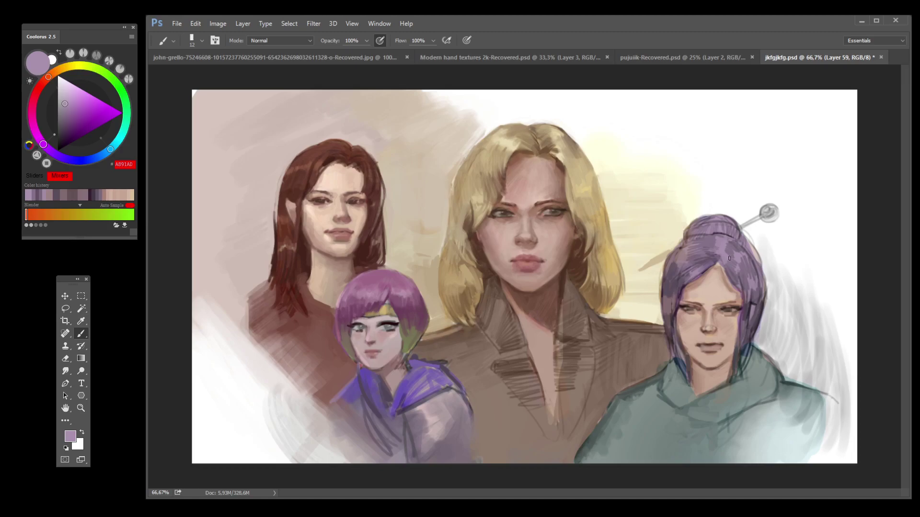
Step: Rework the hair locks framing the purple-haired woman's jaw and neck with sampled mauve, brown and skin tones
left_click(669, 318, "alt")
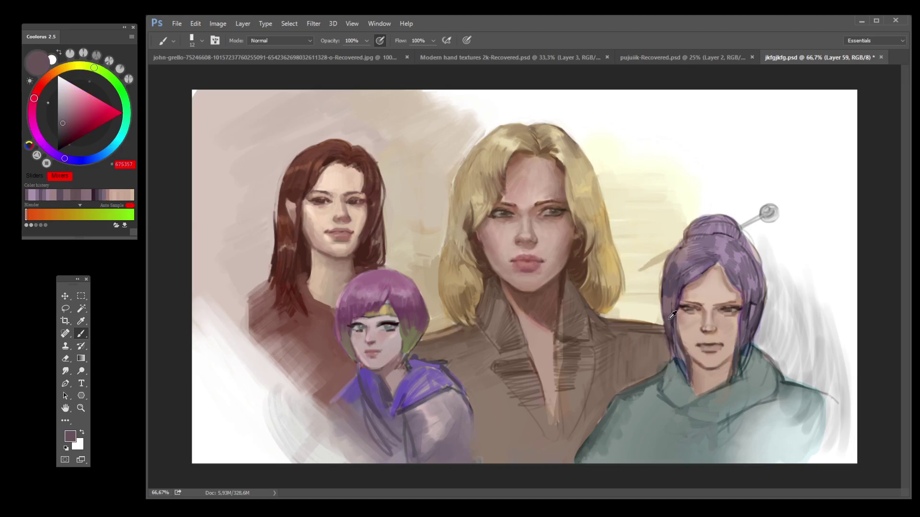
left_click(685, 352, "alt")
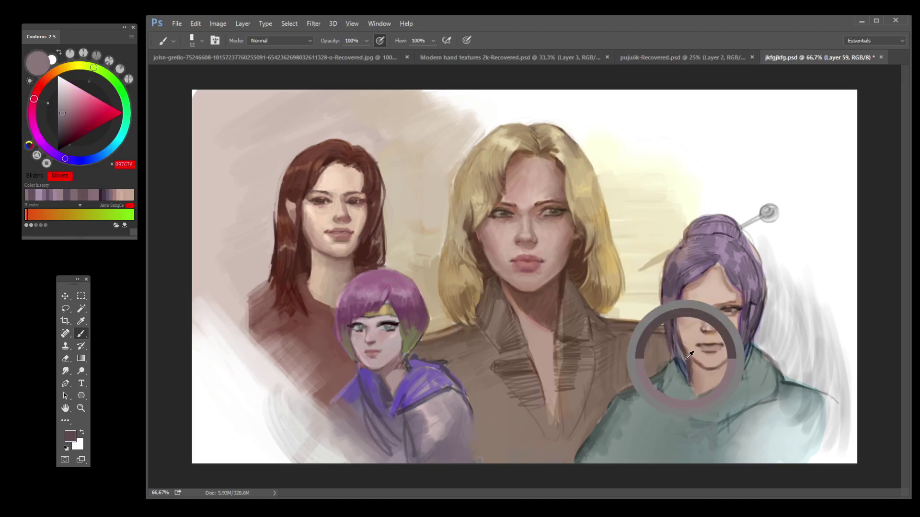
left_click(685, 350, "alt")
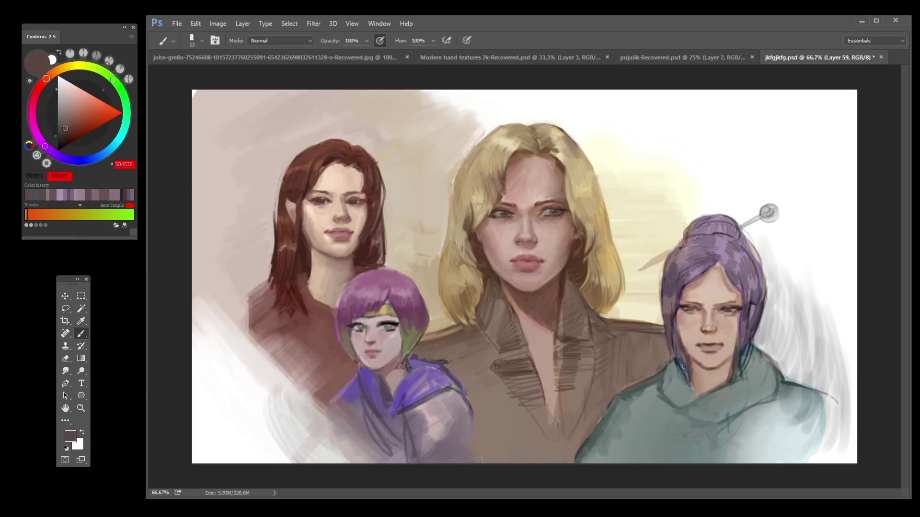
left_click(690, 361, "alt")
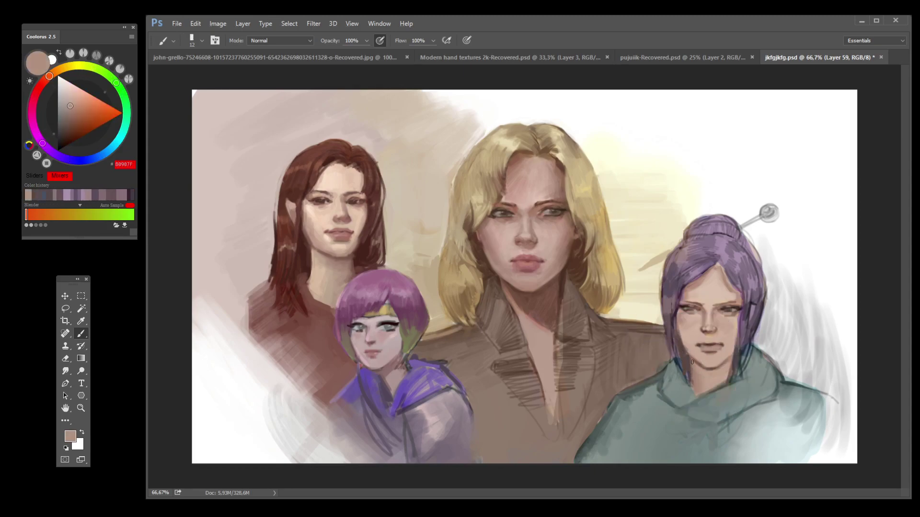
left_click(727, 371, "alt")
left_click(736, 360, "alt")
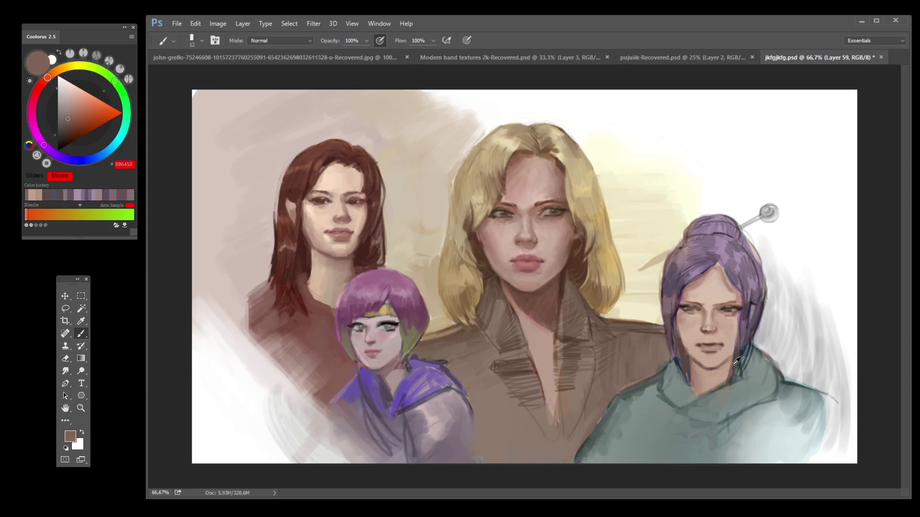
left_click(735, 361, "alt")
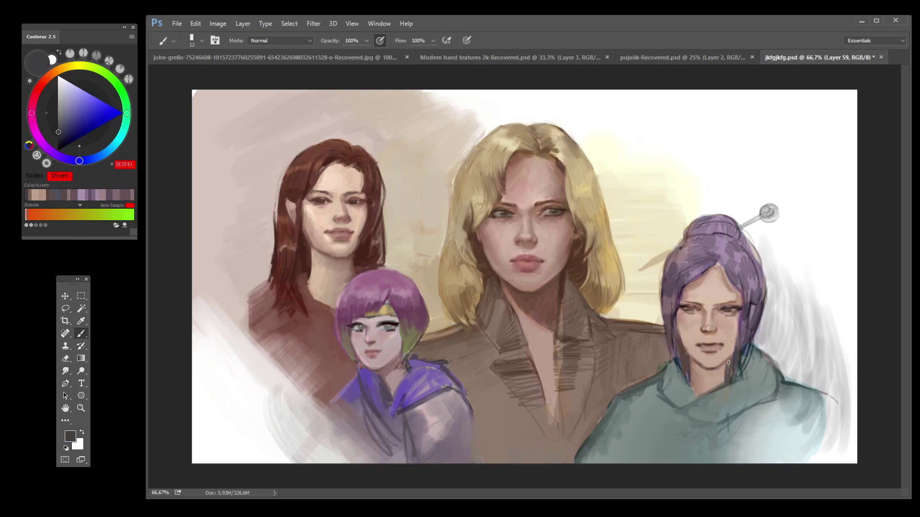
Step: Mix a dark violet from a sampled lock colour and deepen the purple hair's lower strands
left_click(689, 353, "alt")
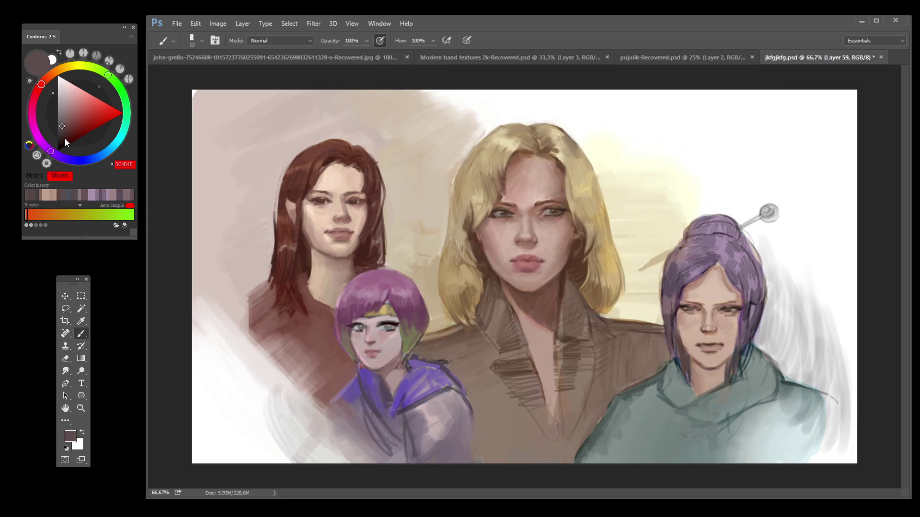
left_click_drag(68, 160, 63, 159)
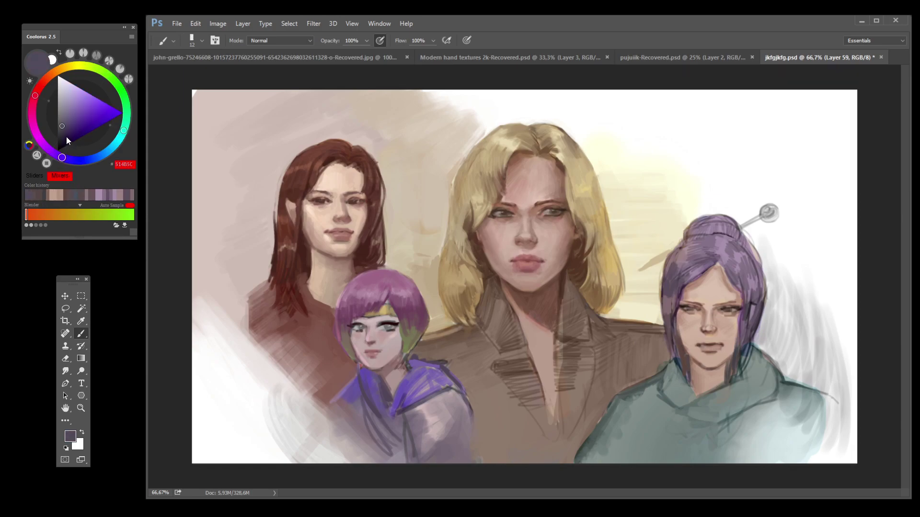
left_click(66, 136)
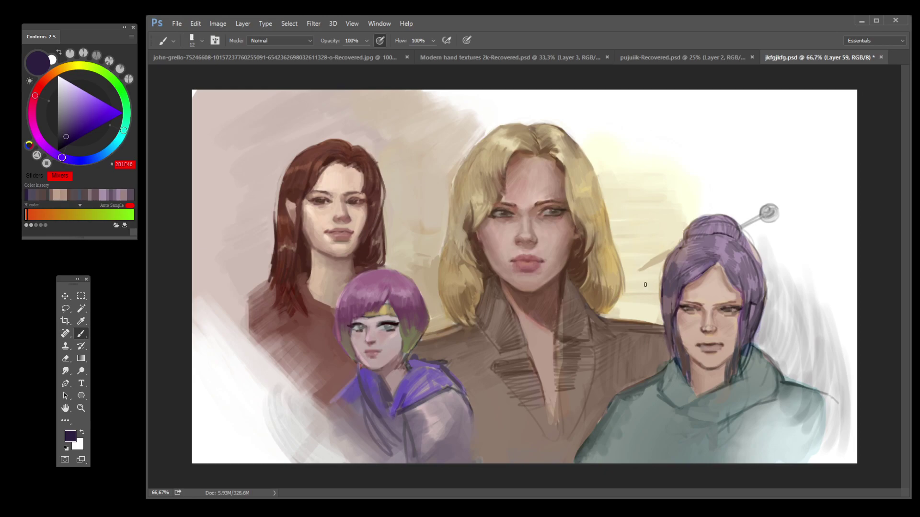
Step: Brighten the purple-haired woman's forehead above the brows with light skin tones sampled from it
left_click(688, 296, "alt")
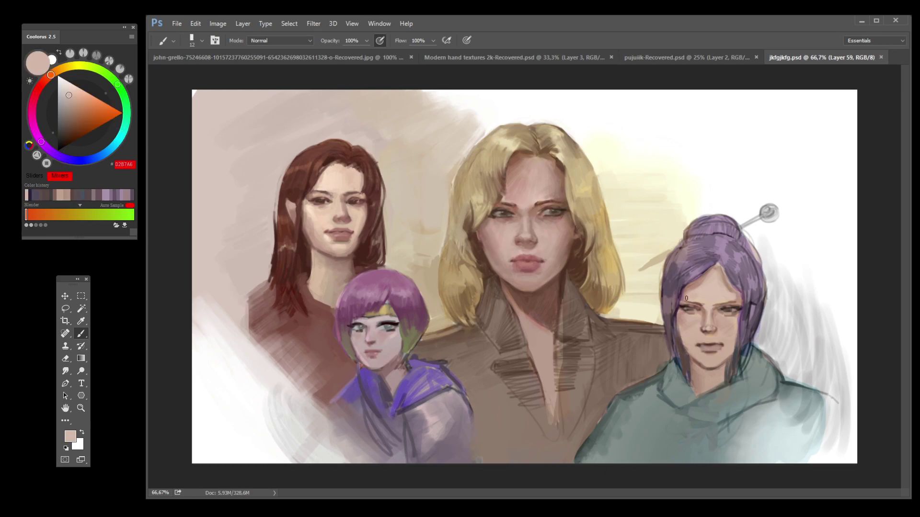
left_click_drag(686, 297, 723, 295)
left_click(730, 296, "alt")
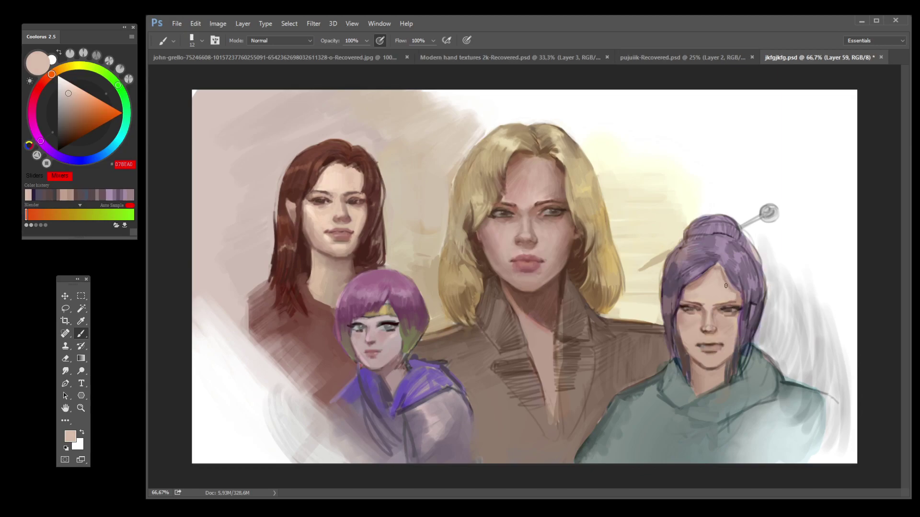
Step: Paint darker violet (594D68) shading below the bun and across the crown of the purple hair
left_click(722, 262, "alt")
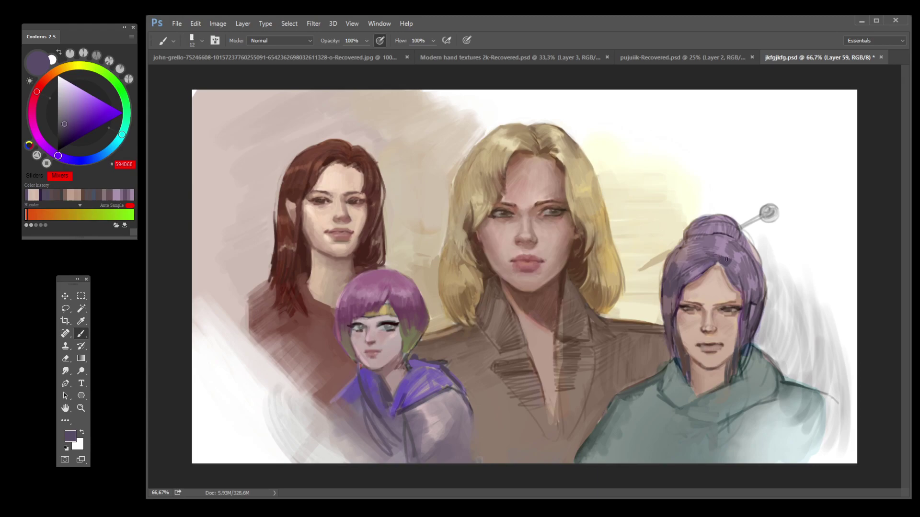
mouse_move(723, 254)
left_mouse_down()
mouse_move(726, 241)
mouse_move(713, 262)
mouse_move(711, 234)
left_mouse_up()
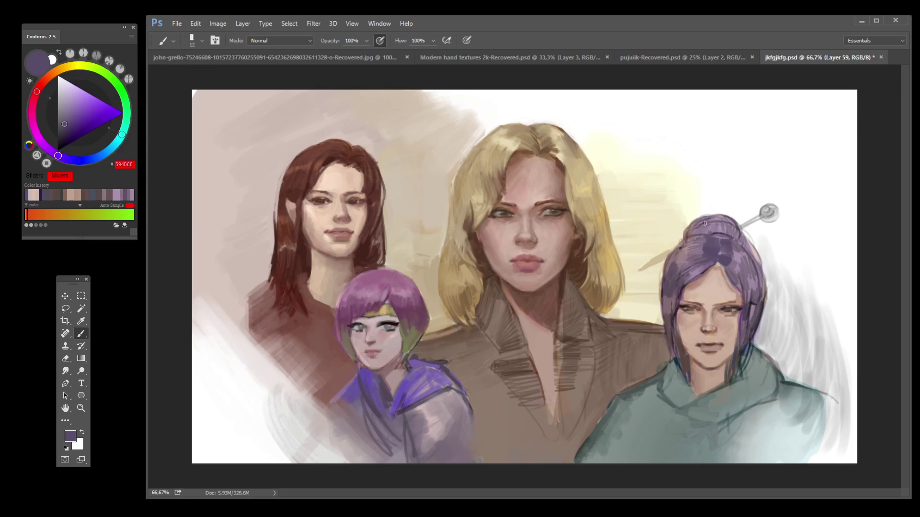
mouse_move(667, 262)
left_mouse_down()
mouse_move(676, 253)
mouse_move(687, 262)
left_mouse_up()
Step: Refine the purple hair's outer edge beside the blonde woman with sampled mauves and background cream, undoing the last two strokes
left_click(673, 272, "alt")
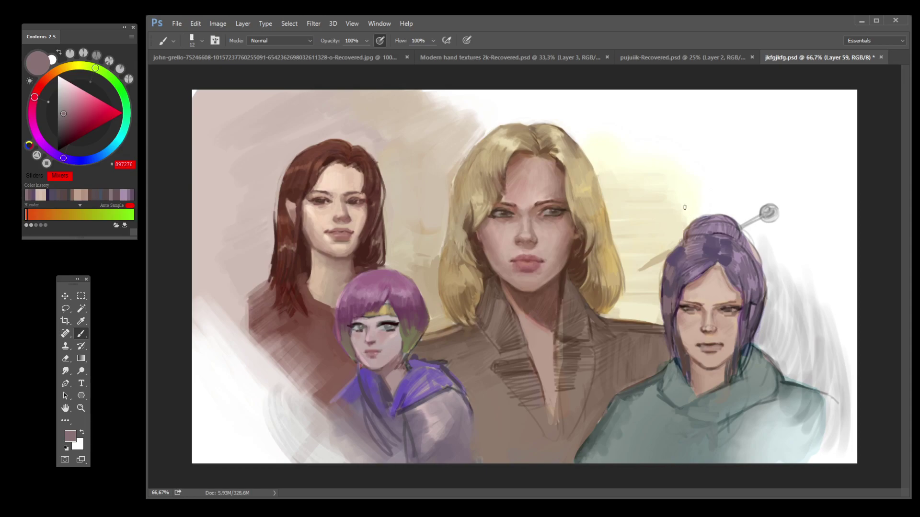
left_click(674, 262, "alt")
left_click(674, 291, "alt")
left_click(669, 320, "alt")
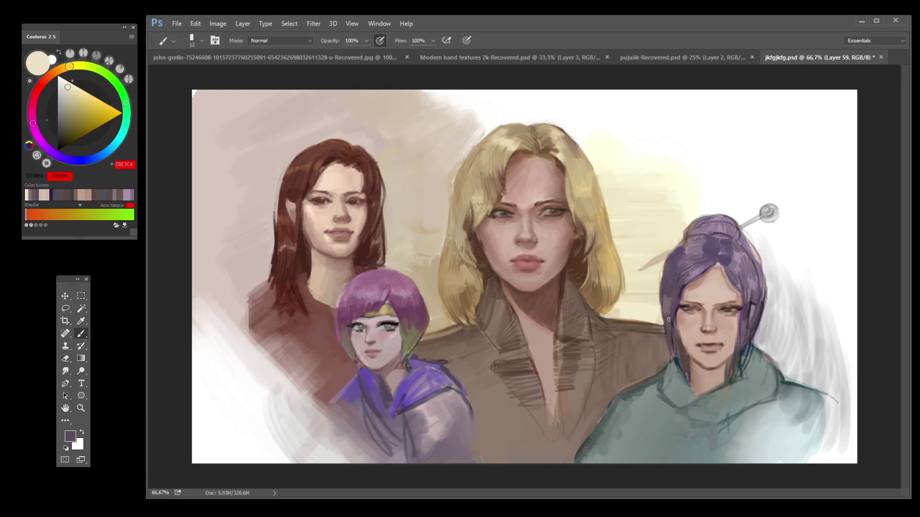
left_click(661, 277, "alt")
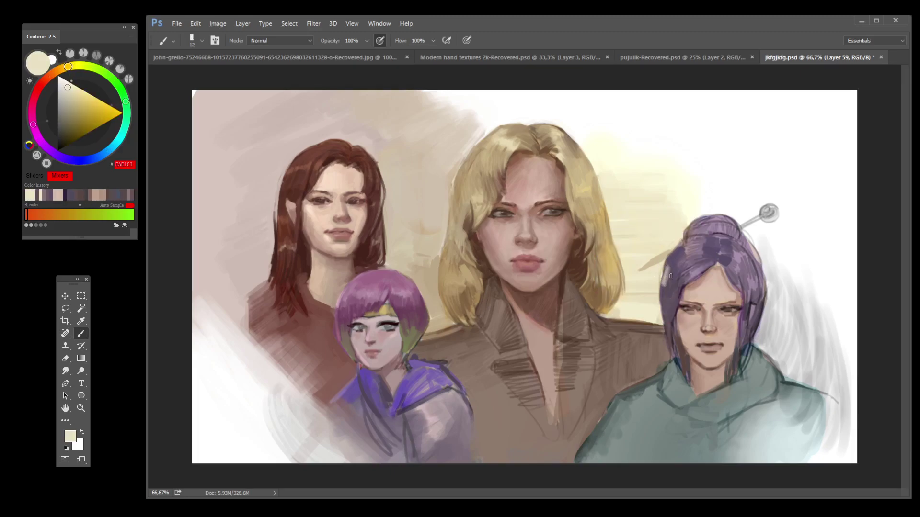
left_click_drag(674, 279, 670, 321)
key("ctrl+alt+z")
key("ctrl+alt+z")
Step: Define the purple hair at the bun's base and fringe with sampled violet, mauve and dark purple tones, and save the document
left_click(683, 246, "alt")
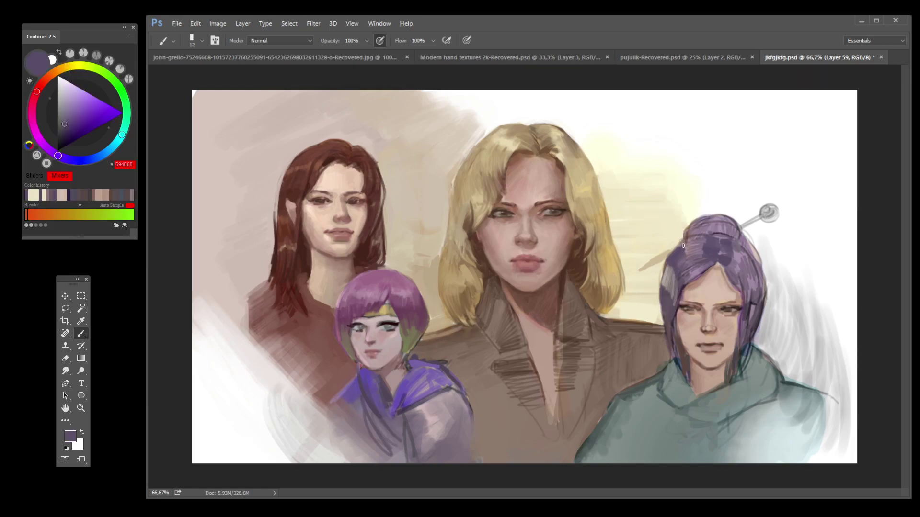
left_click(689, 243, "alt")
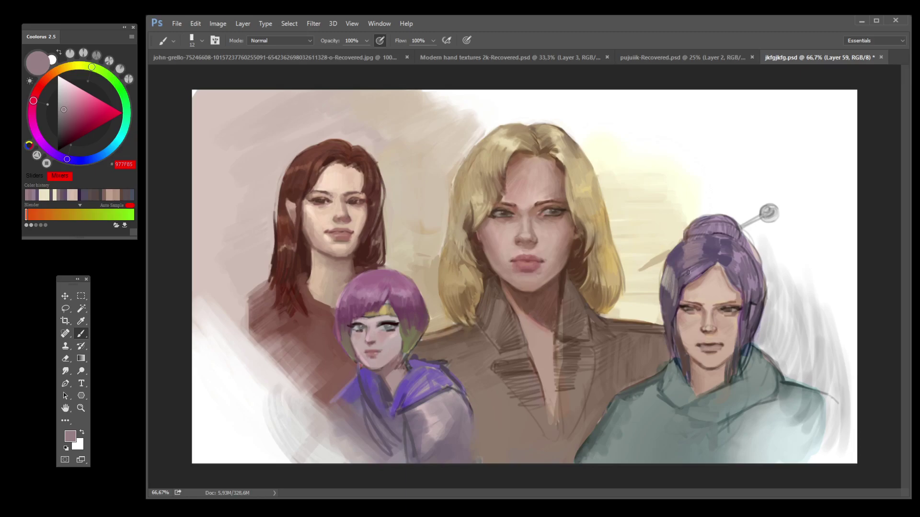
left_click(686, 277, "alt")
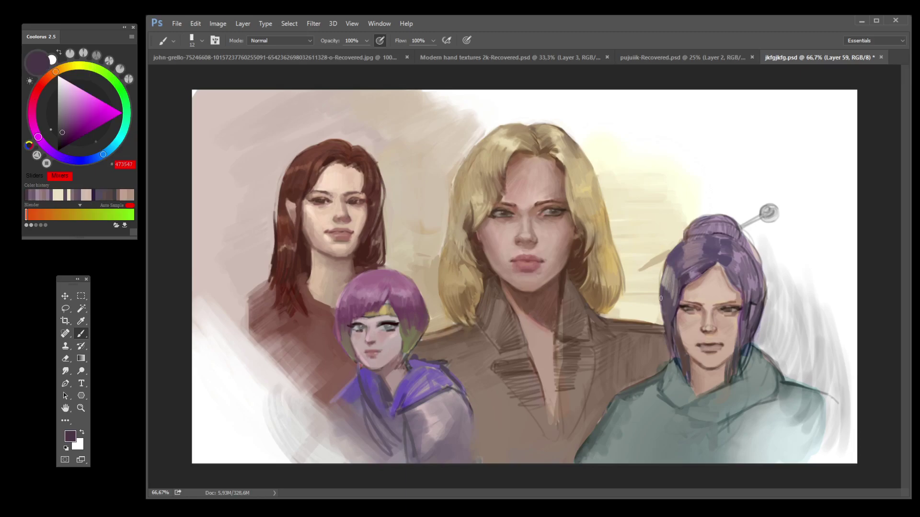
key("ctrl+s")
Step: Repaint the purple-haired woman's lips with a mixed dark red and browns sampled around her mouth
left_click(704, 341, "alt")
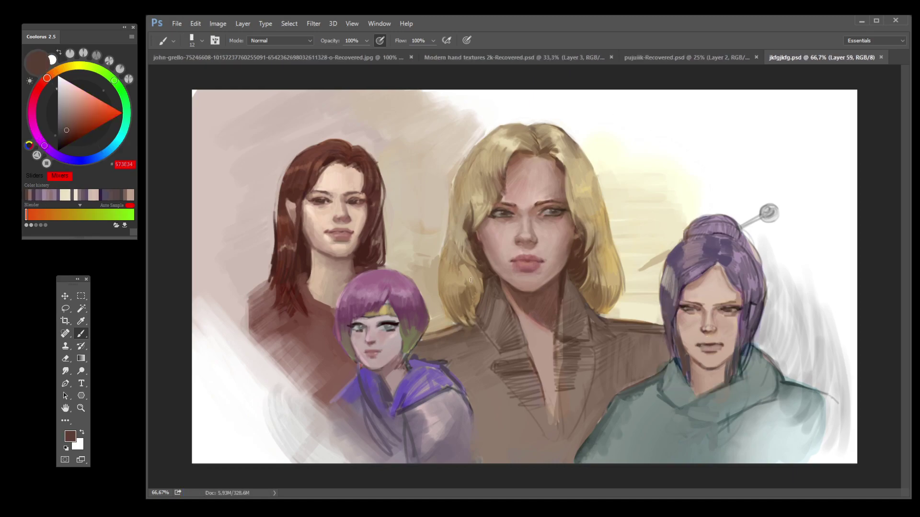
mouse_move(37, 104)
left_mouse_down()
mouse_move(56, 93)
mouse_move(48, 94)
left_mouse_up()
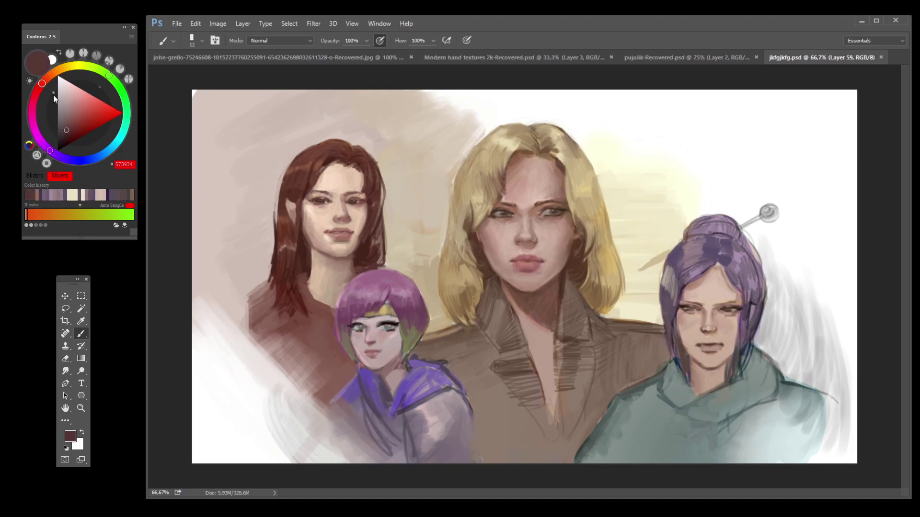
left_click_drag(70, 131, 75, 134)
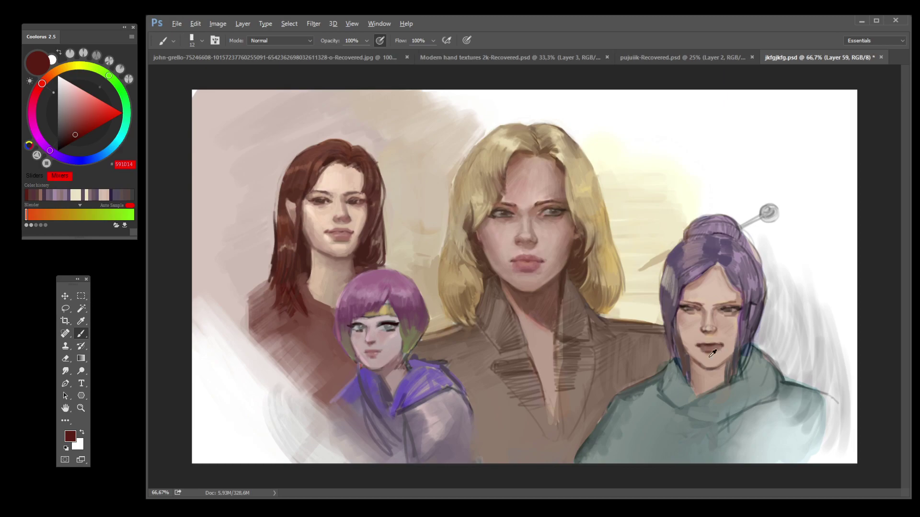
left_click(714, 351, "alt")
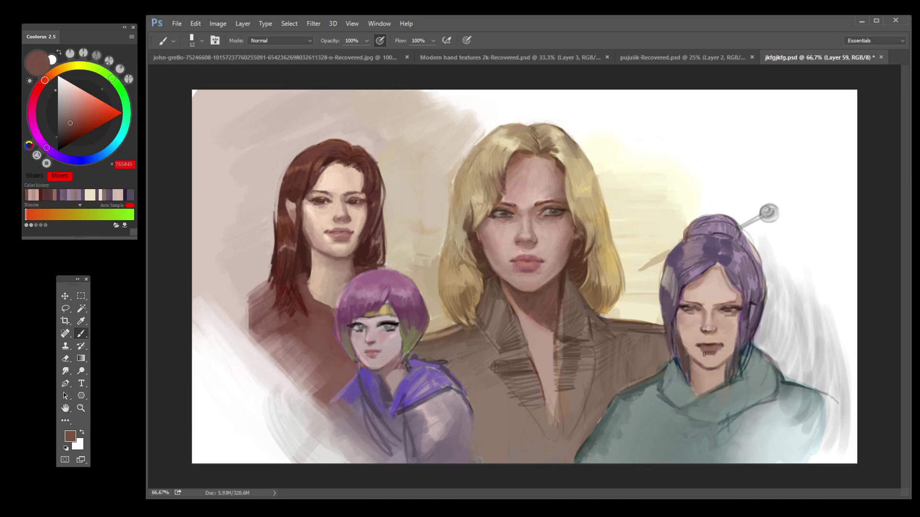
left_click(718, 355, "alt")
left_click(716, 352, "alt")
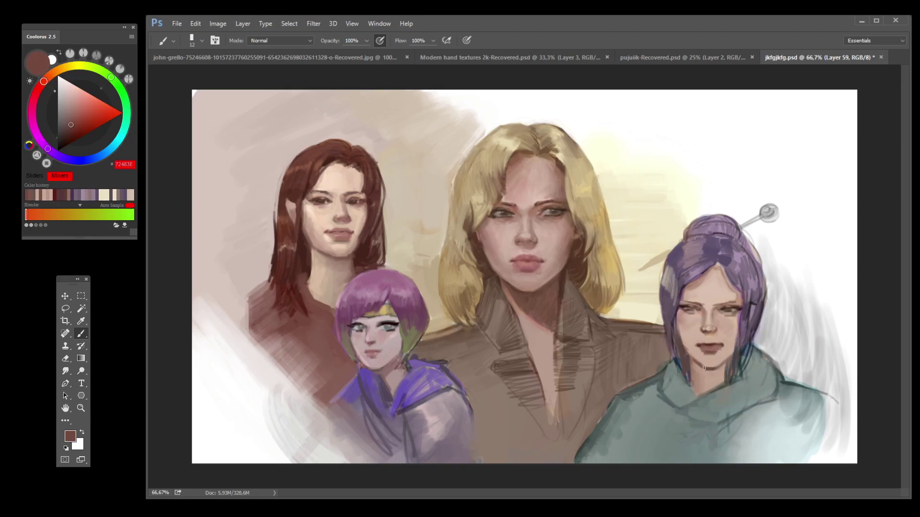
Step: Refine the purple-haired woman's jaw, chin and cheek edge with sampled skin and hair tones, and save the document
left_click_drag(694, 360, 684, 348)
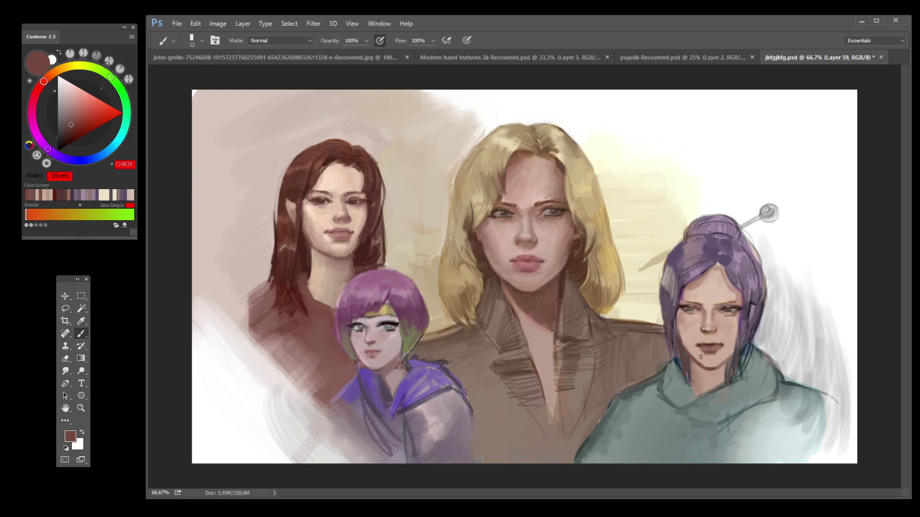
left_click(728, 354, "alt")
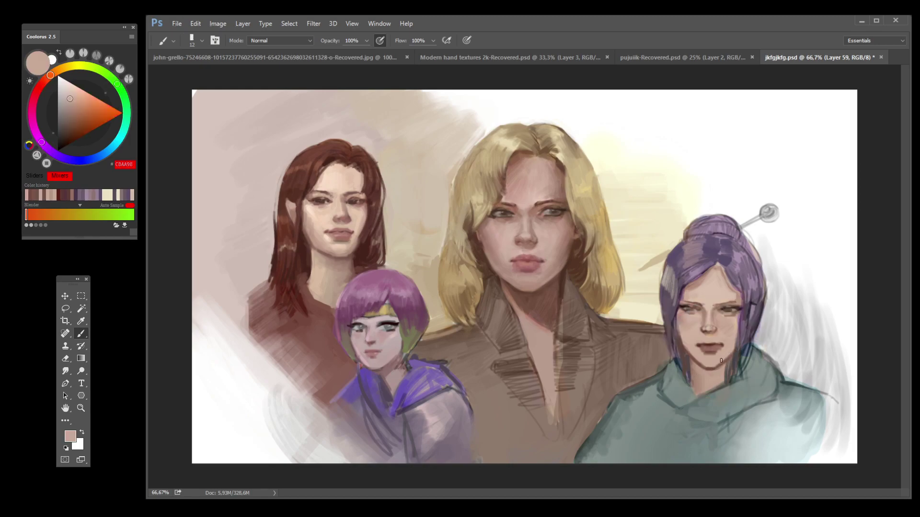
left_click(694, 321, "alt")
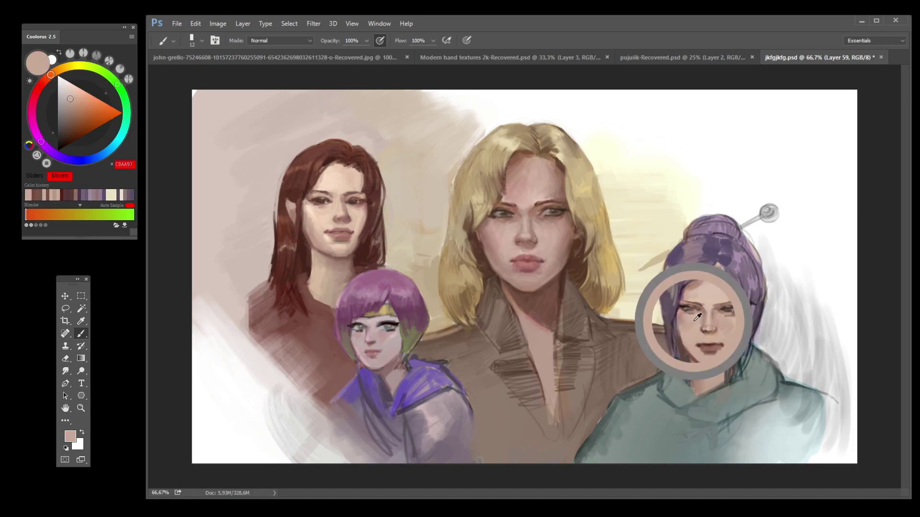
left_click(683, 309, "alt")
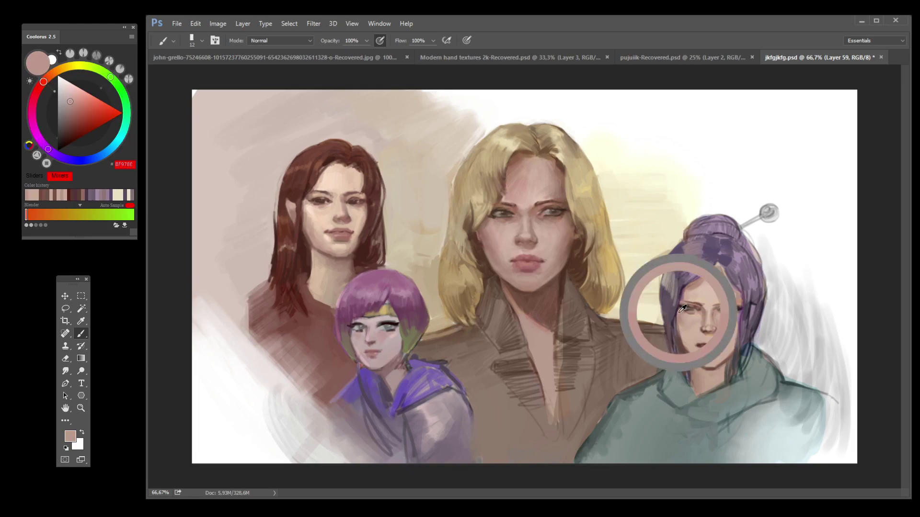
left_click_drag(682, 309, 679, 341)
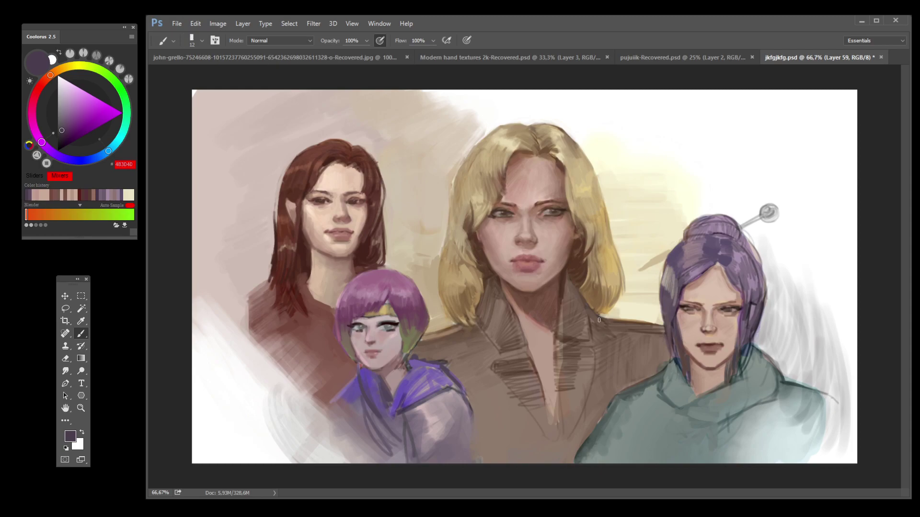
key("ctrl+s")
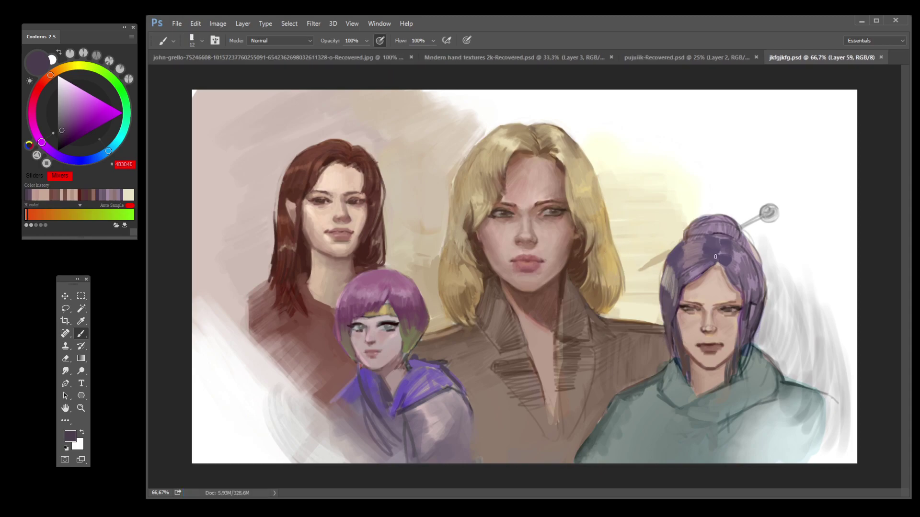
Step: Paint dark violet (392748) shading below the bun and along the parting of the purple hair
left_click(721, 261, "alt")
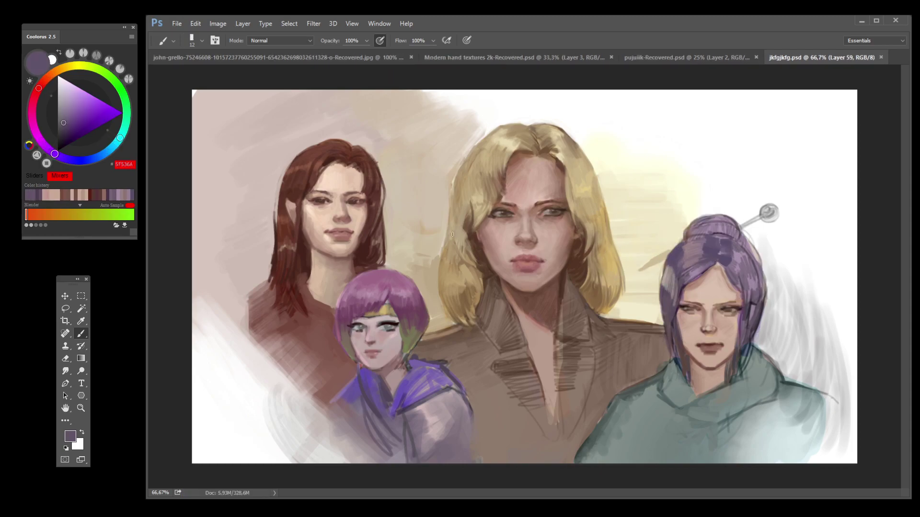
left_click(66, 134)
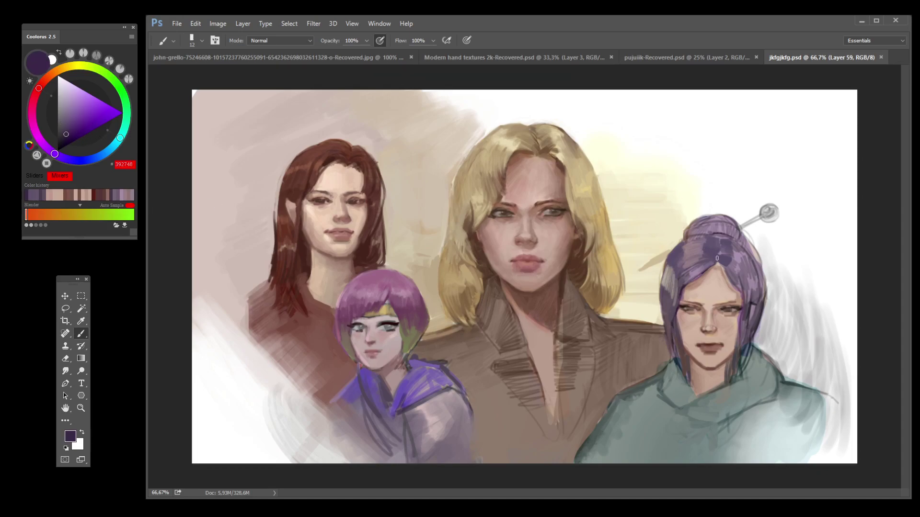
left_click_drag(711, 263, 708, 261)
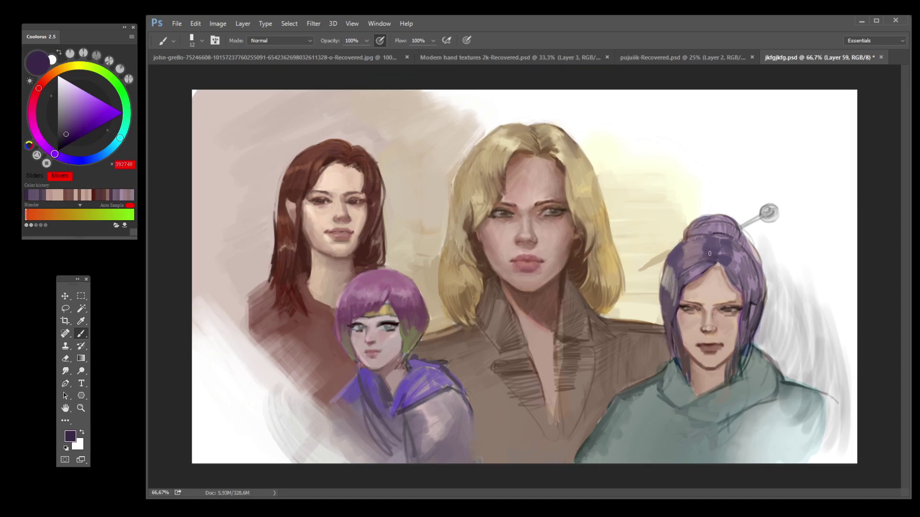
mouse_move(719, 247)
left_mouse_down()
mouse_move(708, 238)
mouse_move(731, 243)
left_mouse_up()
mouse_move(729, 266)
left_mouse_down()
mouse_move(740, 295)
mouse_move(742, 284)
mouse_move(695, 277)
mouse_move(713, 270)
mouse_move(682, 285)
left_mouse_up()
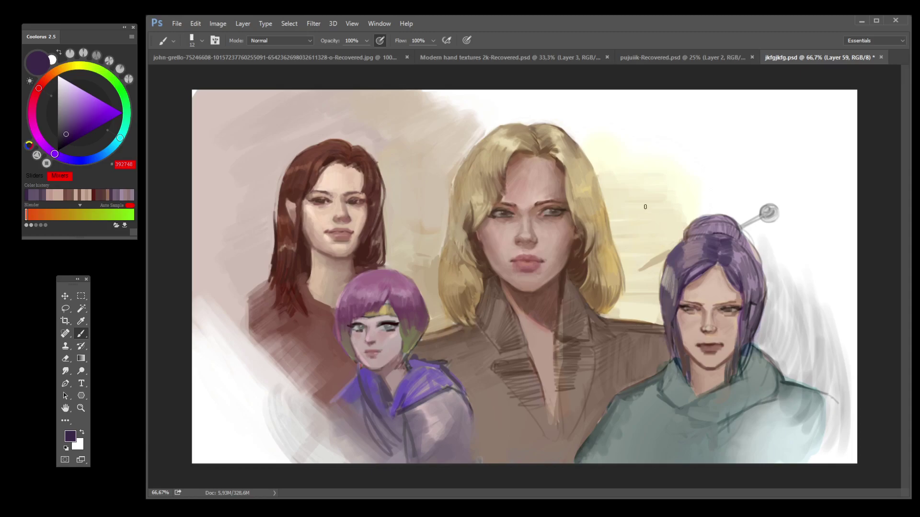
Step: Deepen the purple hair's crown and outer side facing the blonde woman with dark violet and purples sampled from it
left_click_drag(687, 260, 677, 282)
mouse_move(688, 251)
left_mouse_down()
mouse_move(680, 264)
mouse_move(675, 251)
left_mouse_up()
left_click(681, 265, "alt")
mouse_move(671, 265)
left_mouse_down()
mouse_move(675, 303)
mouse_move(659, 323)
left_mouse_up()
left_click(675, 303, "alt")
left_click(663, 290, "alt")
left_click_drag(658, 293, 663, 290)
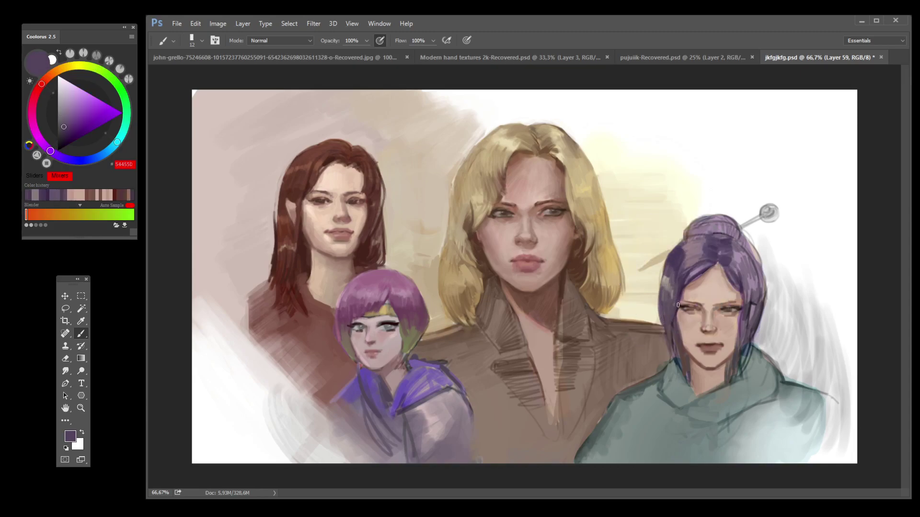
Step: Define the purple hair strands framing the cheek nearest the blonde woman with sampled dark purple
left_click(673, 324, "alt")
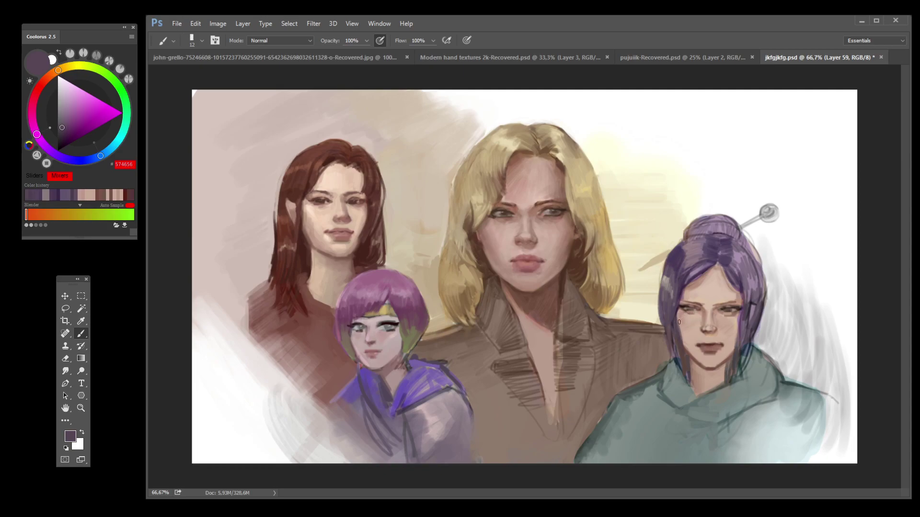
left_click(677, 316, "alt")
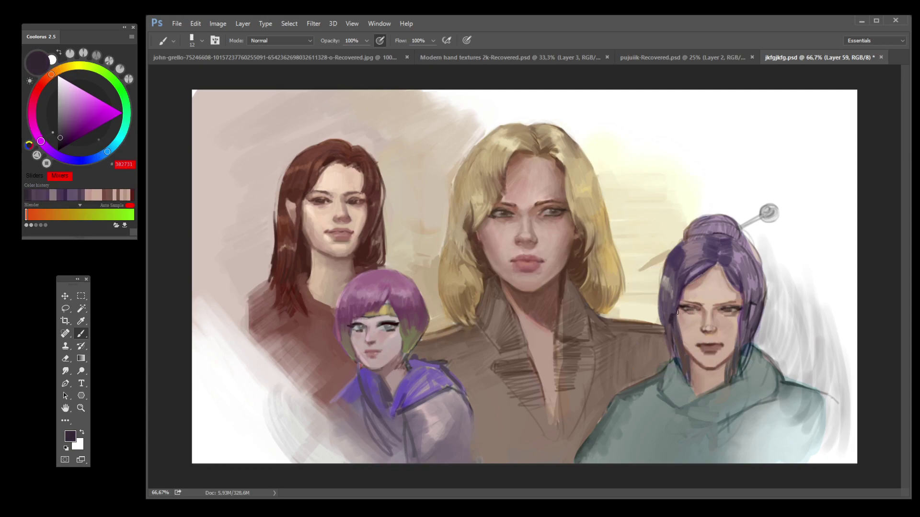
mouse_move(678, 312)
left_mouse_down()
mouse_move(667, 321)
mouse_move(683, 346)
left_mouse_up()
left_click(674, 281, "alt")
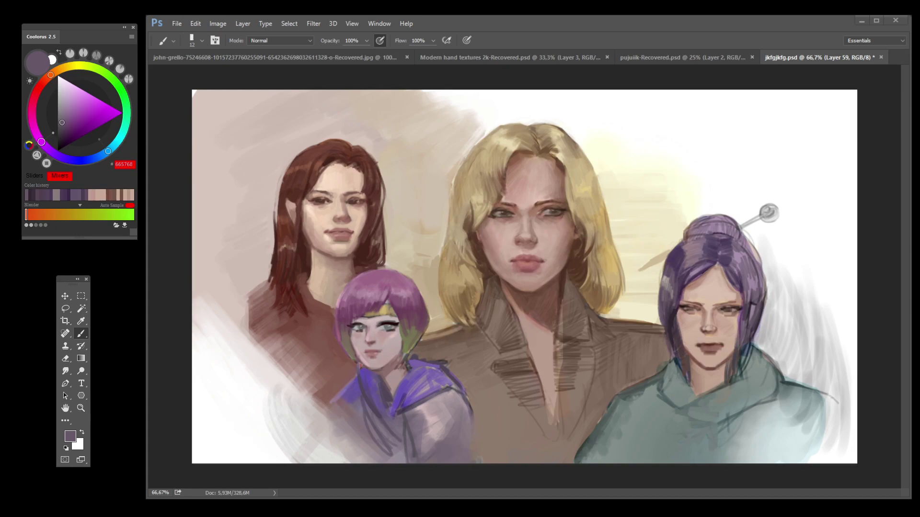
Step: Darken the purple hair on the side away from the blonde woman with sampled violet, from the crown down past the cheek
left_click(737, 277, "alt")
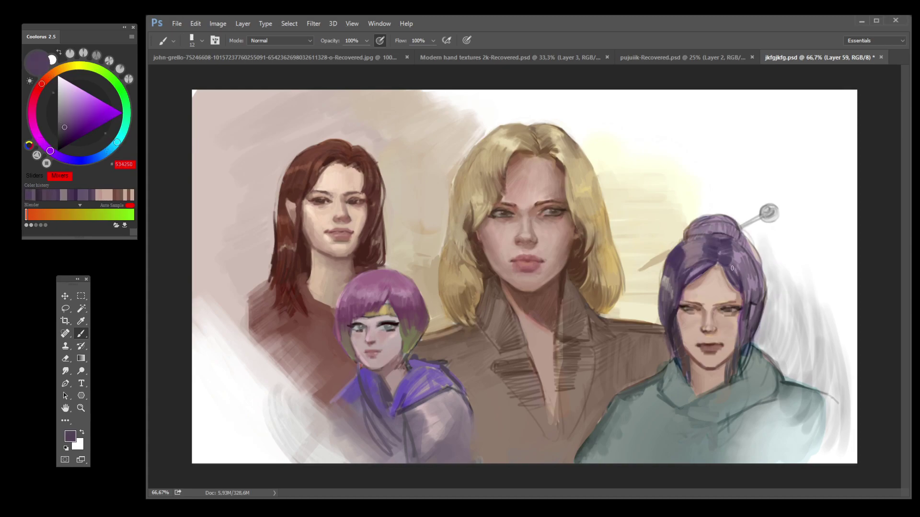
left_click_drag(735, 271, 745, 293)
left_click_drag(733, 262, 746, 282)
mouse_move(738, 245)
left_mouse_down()
mouse_move(760, 289)
mouse_move(748, 307)
mouse_move(753, 324)
mouse_move(762, 288)
left_mouse_up()
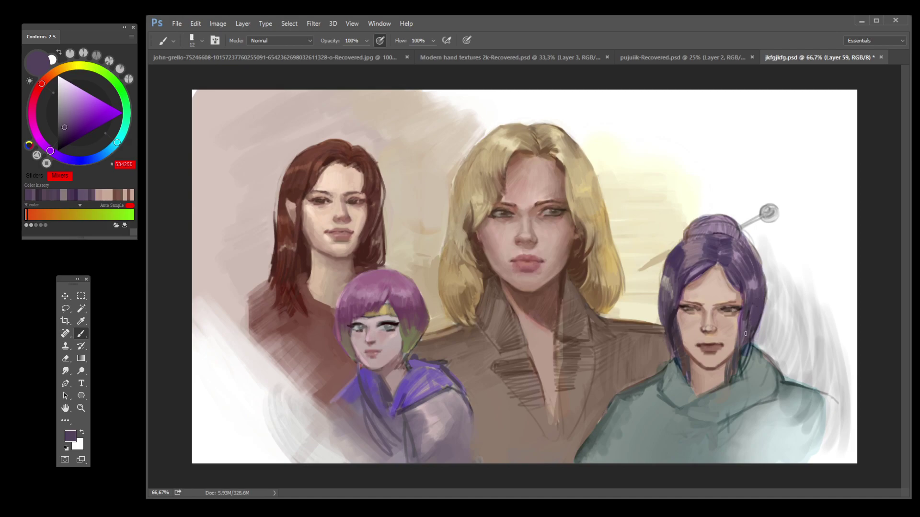
left_click_drag(746, 322, 742, 338)
Step: Enlarge the brush to 32 and paint the teal garment's collar and a darker central fold below it with sampled teals
key("bracketright")
key("bracketright")
key("alt")
left_click(669, 392, "alt")
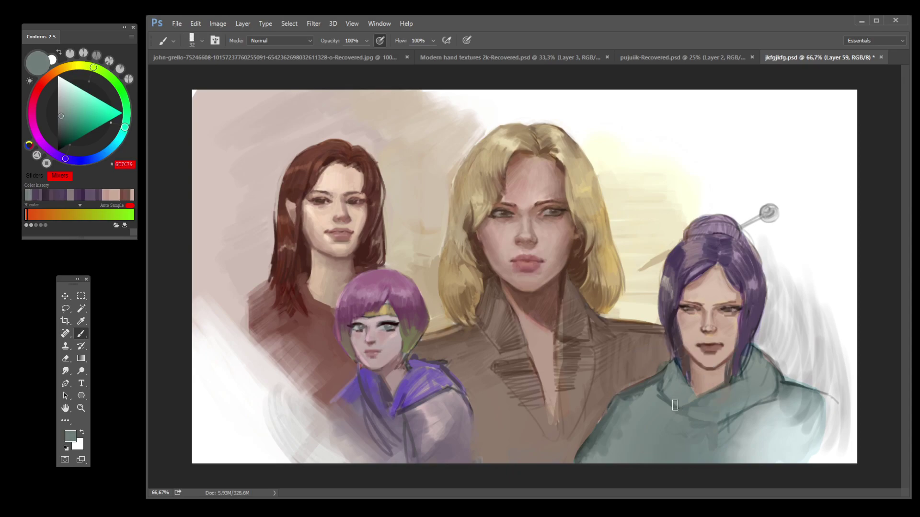
left_click(669, 394, "alt")
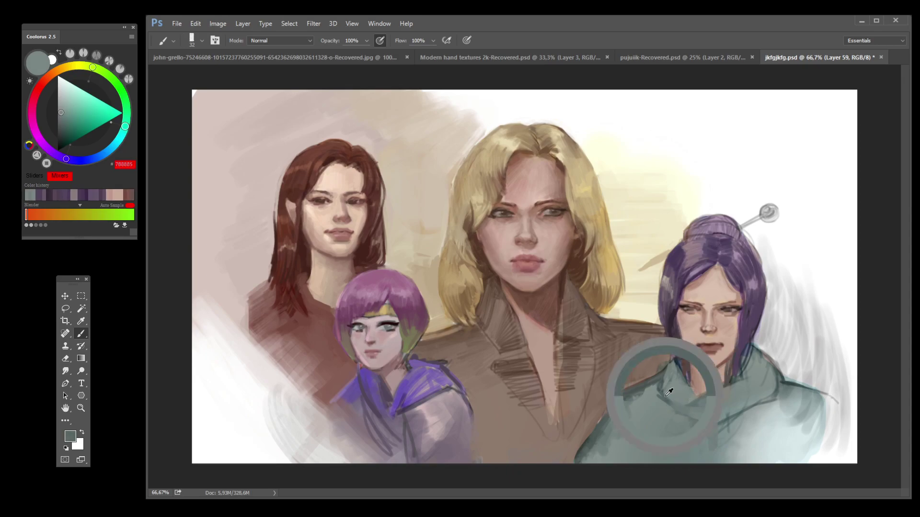
left_click(690, 403, "alt")
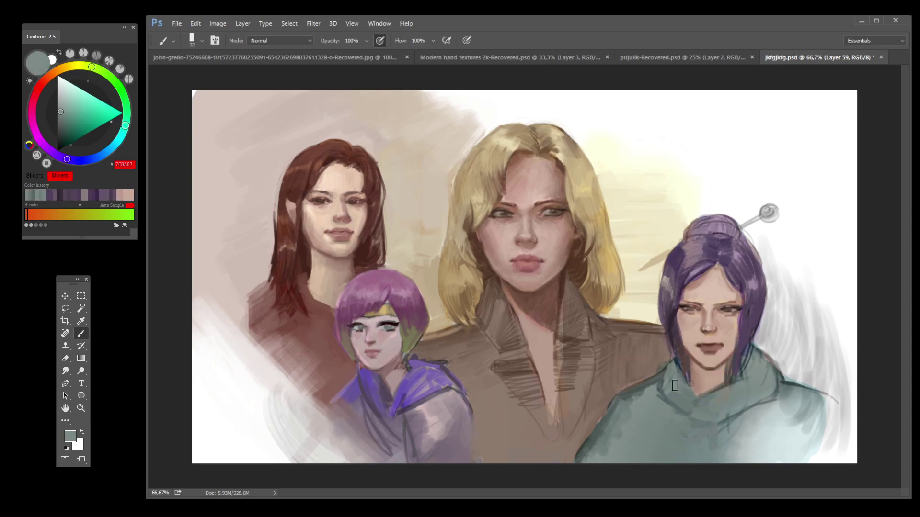
left_click(723, 388, "alt")
mouse_move(705, 394)
left_mouse_down()
mouse_move(700, 422)
mouse_move(726, 423)
mouse_move(686, 432)
mouse_move(685, 444)
mouse_move(716, 446)
left_mouse_up()
left_click(719, 399, "alt")
left_click(725, 411, "alt")
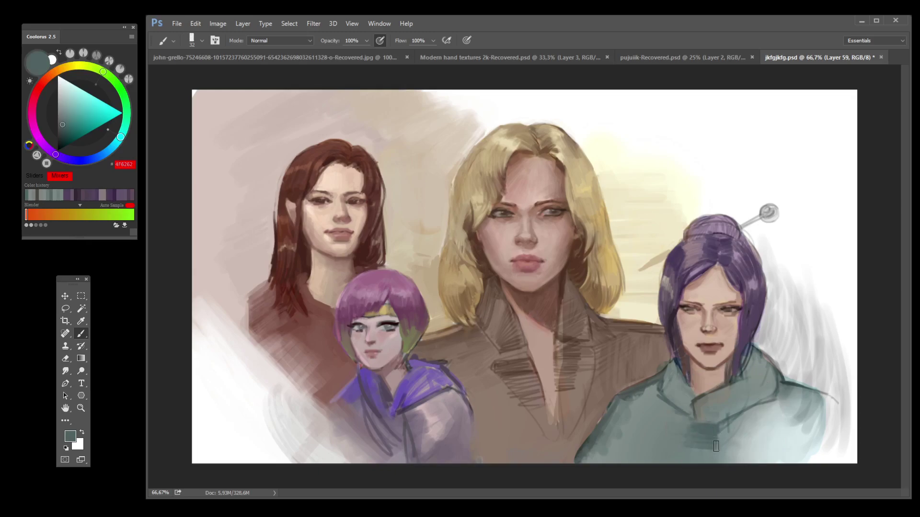
Step: Darken the teal garment's shoulder and sleeve nearest the blonde woman with broad strokes of sampled grey-green
left_click(643, 405, "alt")
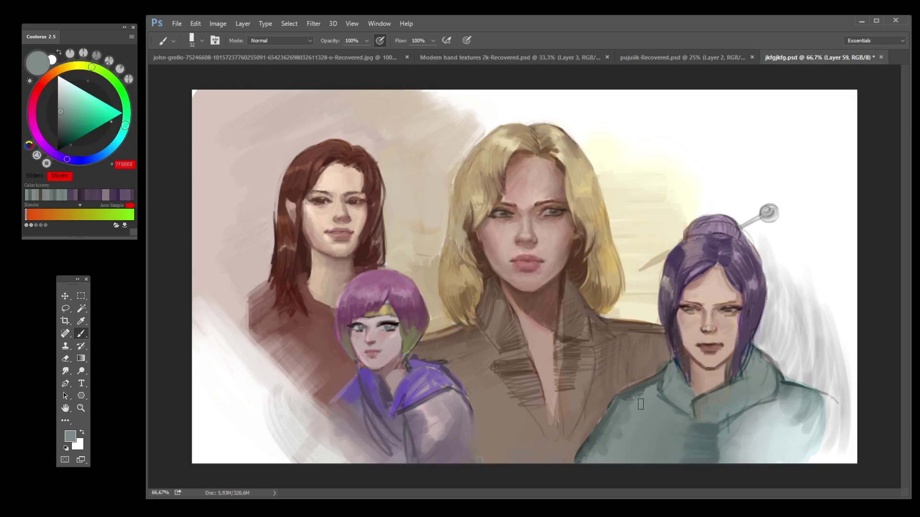
left_click(624, 394, "alt")
left_click(626, 395, "alt")
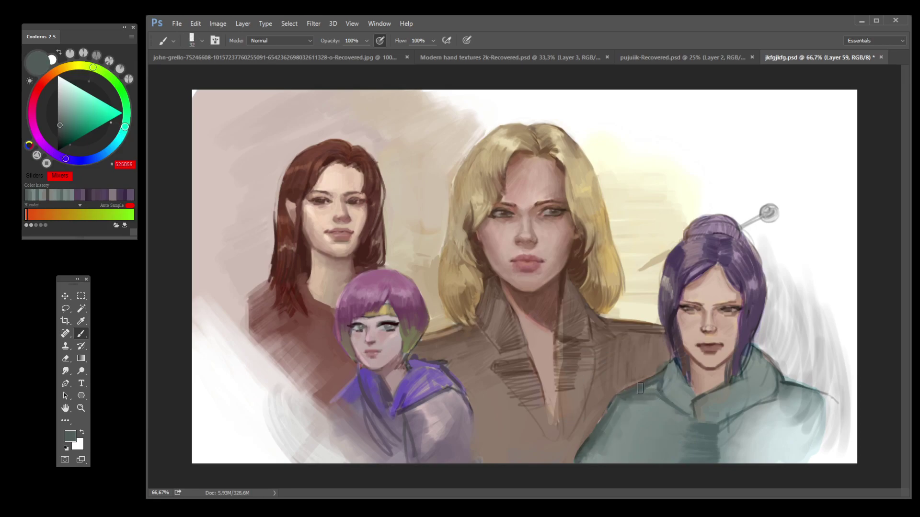
mouse_move(623, 405)
left_mouse_down()
mouse_move(670, 415)
mouse_move(607, 419)
mouse_move(693, 427)
mouse_move(605, 437)
mouse_move(685, 445)
mouse_move(593, 446)
mouse_move(672, 457)
mouse_move(605, 468)
left_mouse_up()
left_click(598, 408, "alt")
left_click(617, 399, "alt")
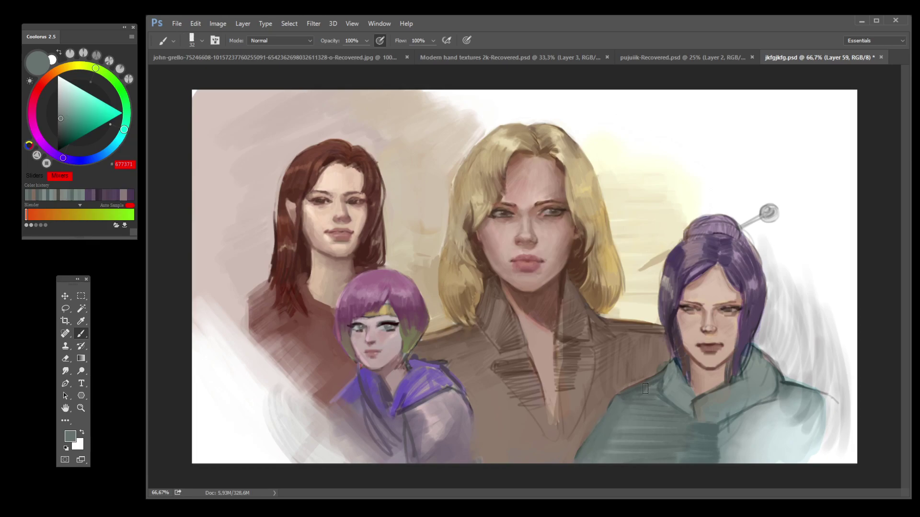
Step: Shade the teal garment's collar and upper chest with sampled dark teal, and save the document
left_click(661, 373, "alt")
mouse_move(664, 392)
left_mouse_down()
mouse_move(678, 373)
mouse_move(680, 412)
mouse_move(695, 425)
mouse_move(698, 399)
mouse_move(706, 430)
mouse_move(733, 385)
mouse_move(729, 439)
left_mouse_up()
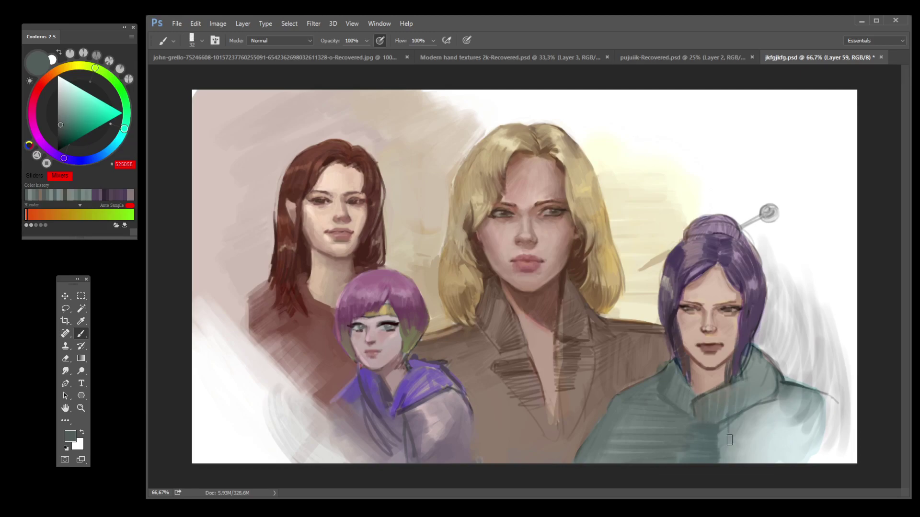
key("ctrl+s")
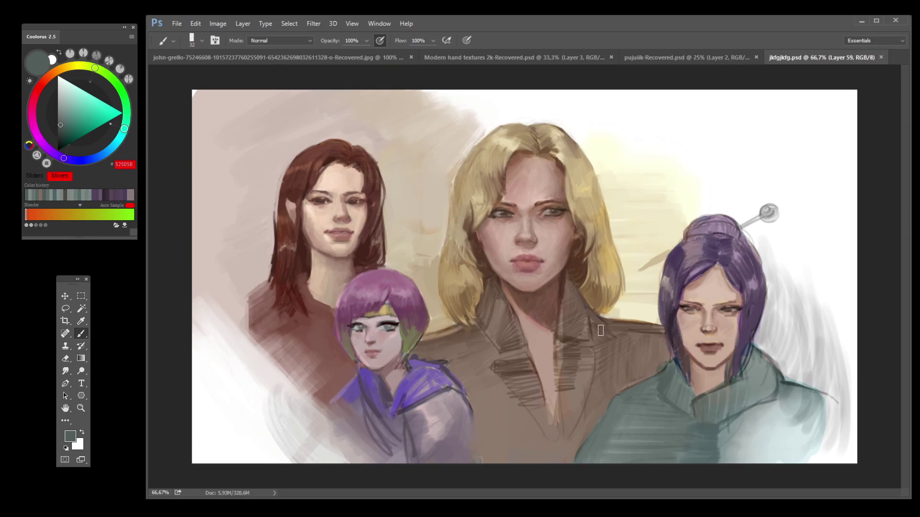
Step: Reduce the brush to 15 and tint the purple-haired woman's cheeks with a mixed red and sampled light skin tones
left_click(686, 310, "alt")
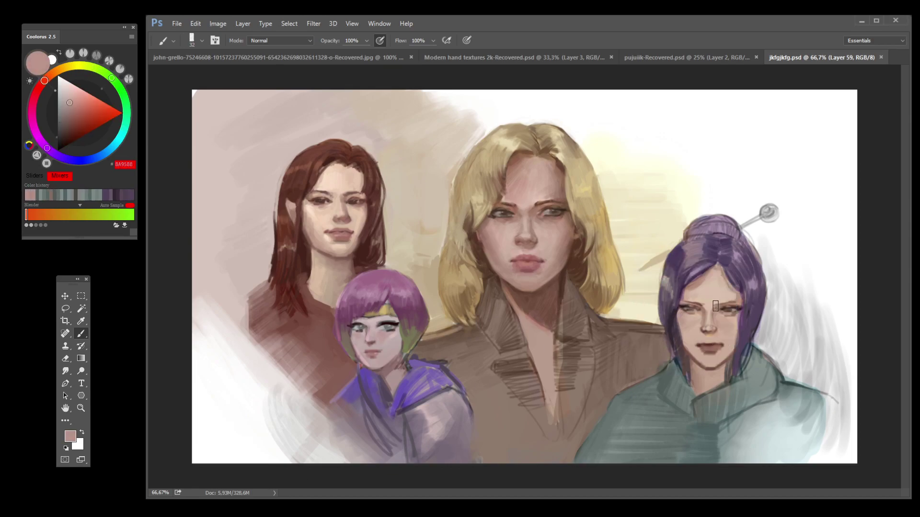
key("bracketleft")
key("bracketleft")
key("bracketleft")
key("bracketleft")
left_click(82, 115)
left_click_drag(681, 315, 678, 316)
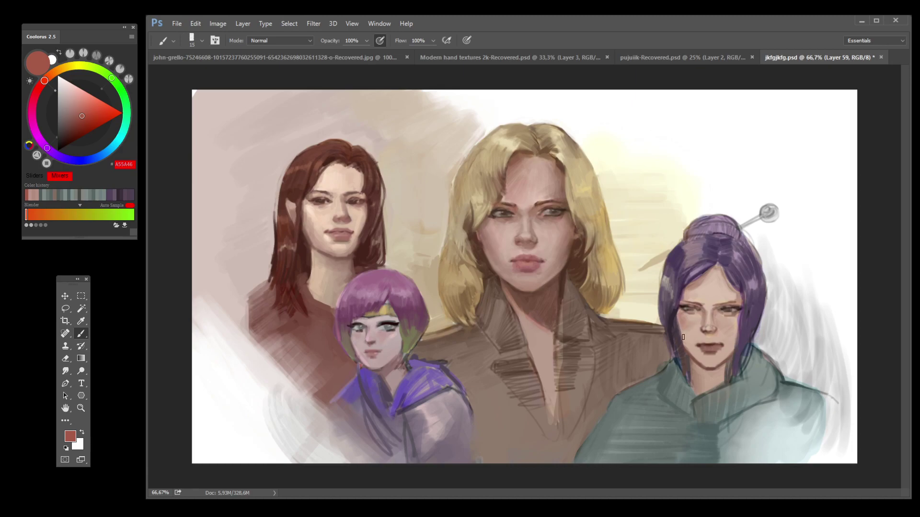
left_click(733, 320, "alt")
left_click_drag(723, 319, 729, 326)
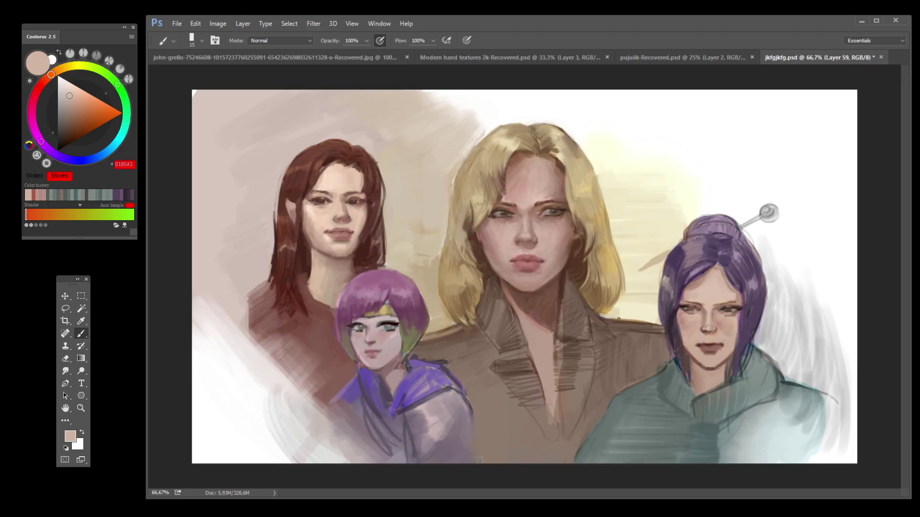
Step: Refine the lips of the woman with the purple bun and shade her neck under the jaw with sampled skin browns, using brush size 14
left_click(712, 343, "alt")
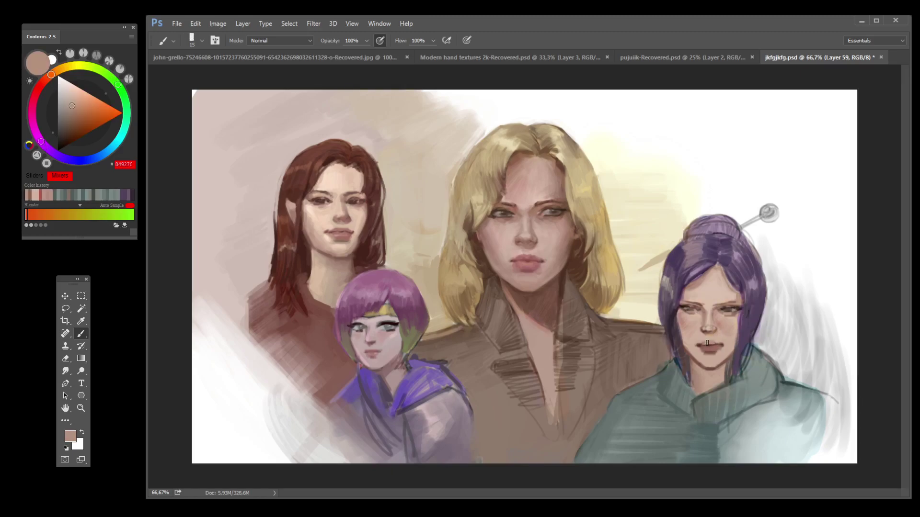
left_click_drag(702, 344, 717, 343)
left_click(709, 367, "alt")
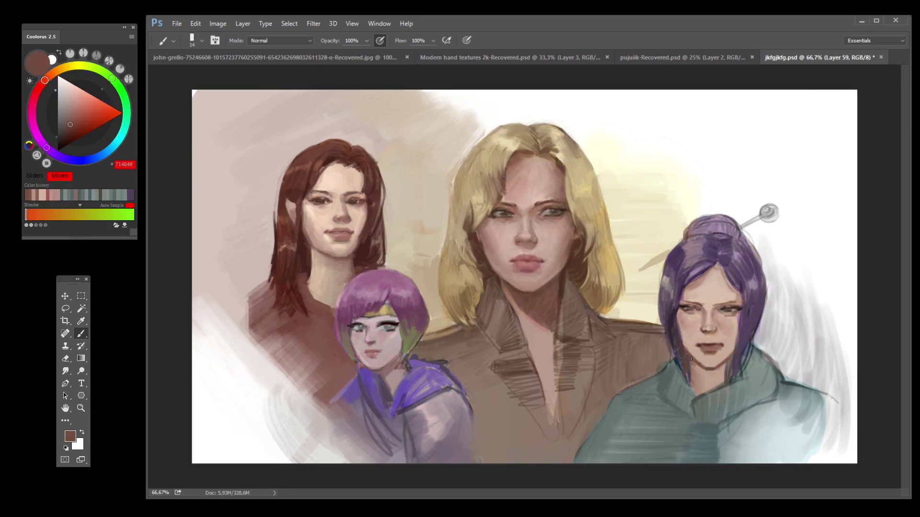
left_click_drag(693, 362, 722, 379)
Step: Define the teal collar's edge nearest the blonde woman with sampled dark blue and grey-teal strokes beside the hair
left_click(679, 352, "alt")
left_click_drag(674, 355, 667, 379)
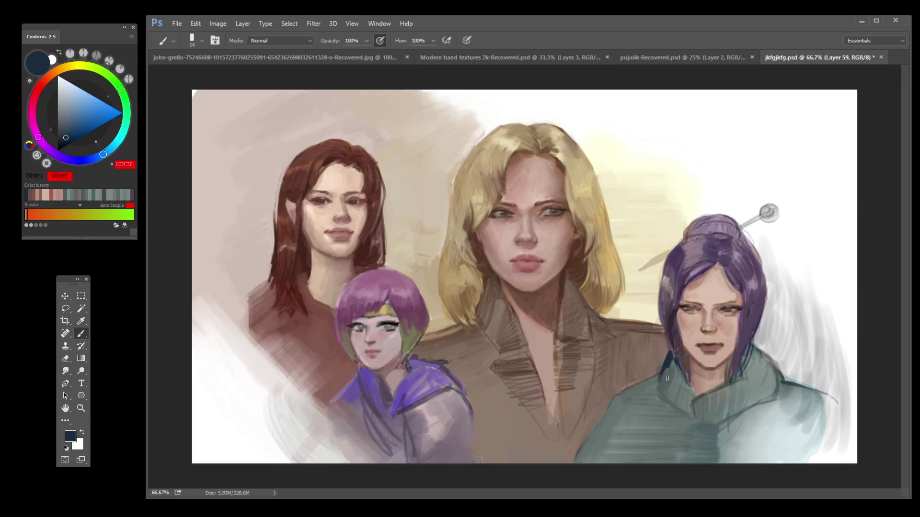
left_click(668, 377, "alt")
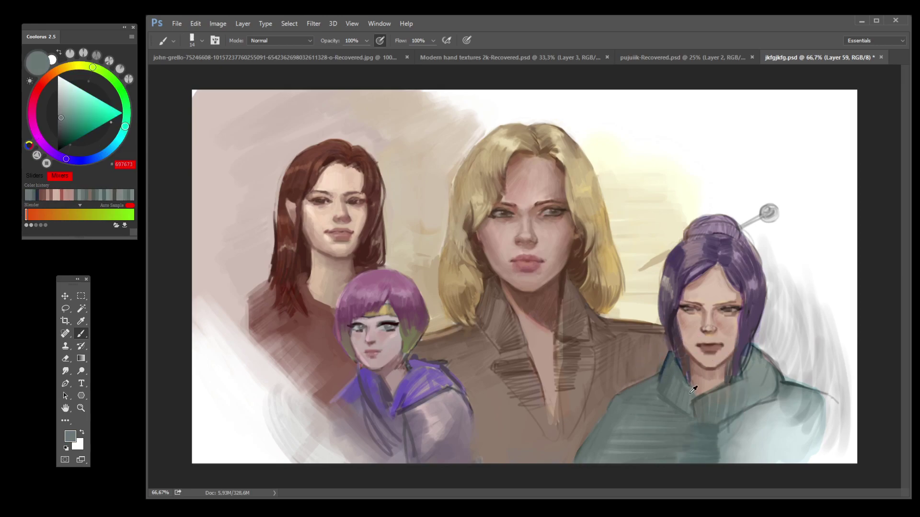
left_click(661, 355, "alt")
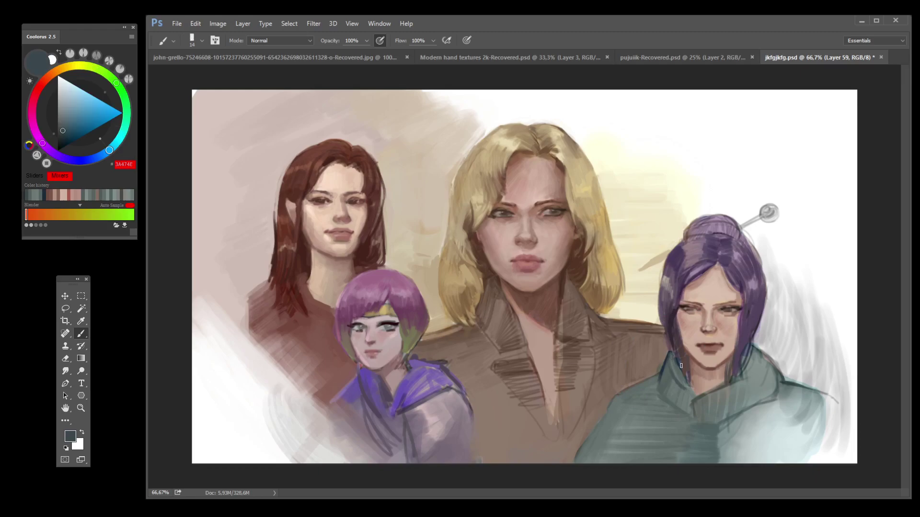
left_click_drag(680, 387, 691, 403)
Step: Paint the teal collar's outer side and front opening with sampled dark and mid grey-teals, and save the document
left_click(780, 368, "alt")
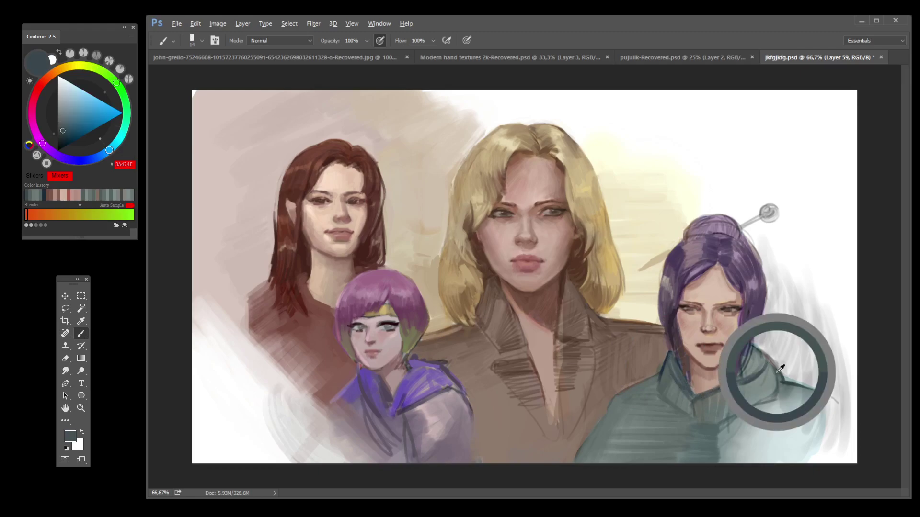
left_click(784, 380, "alt")
left_click(776, 385, "alt")
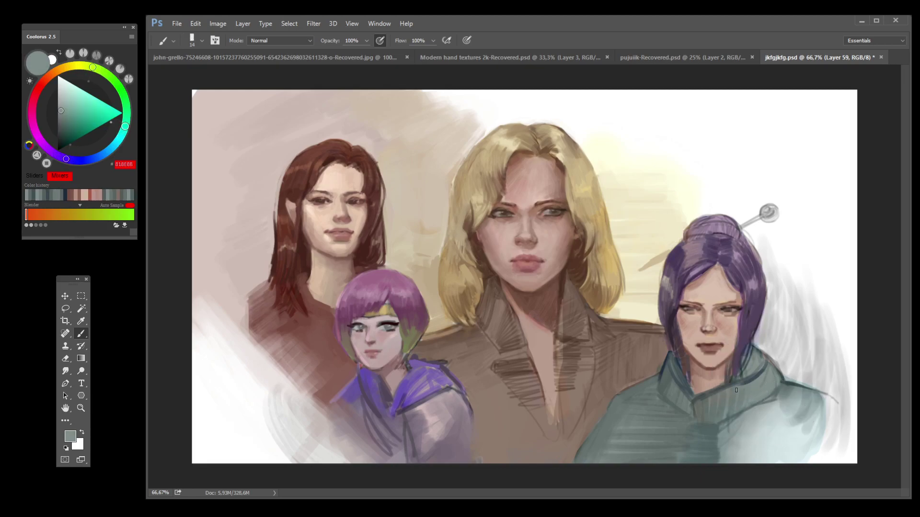
left_click(715, 390, "alt")
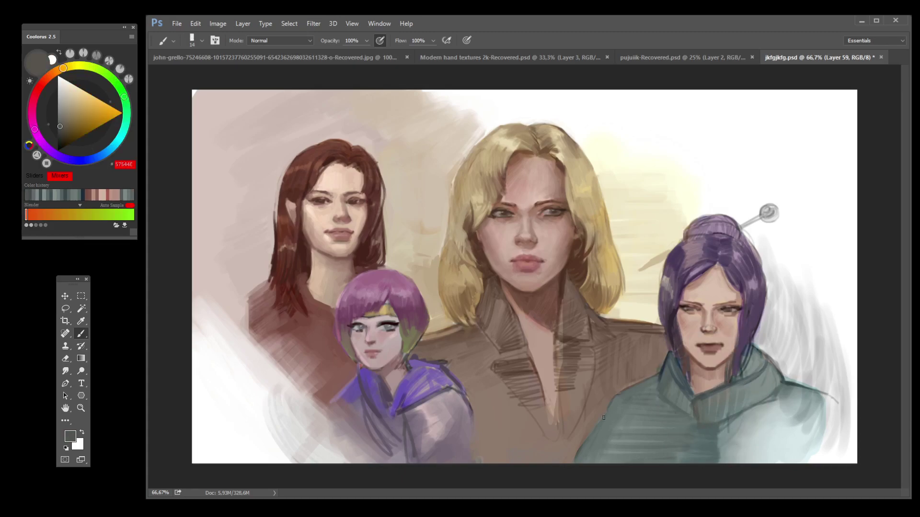
key("ctrl+s")
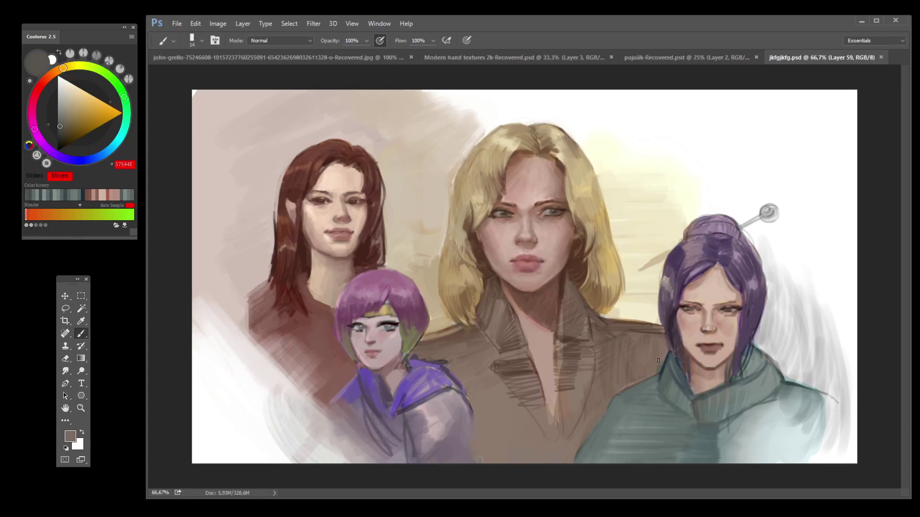
Step: Enlarge the brush to 80 and blend the teal garment's lower edge with broad strokes of sampled brown and pale grey-teal
left_click(659, 365)
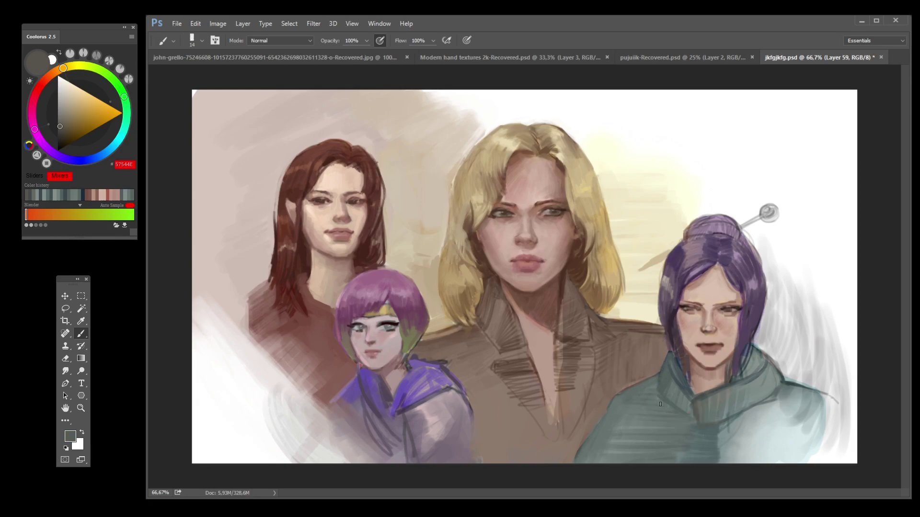
key("bracketright")
key("bracketright")
key("bracketright")
key("bracketright")
key("bracketright")
key("bracketright")
key("bracketright")
key("bracketright")
key("bracketright")
key("bracketright")
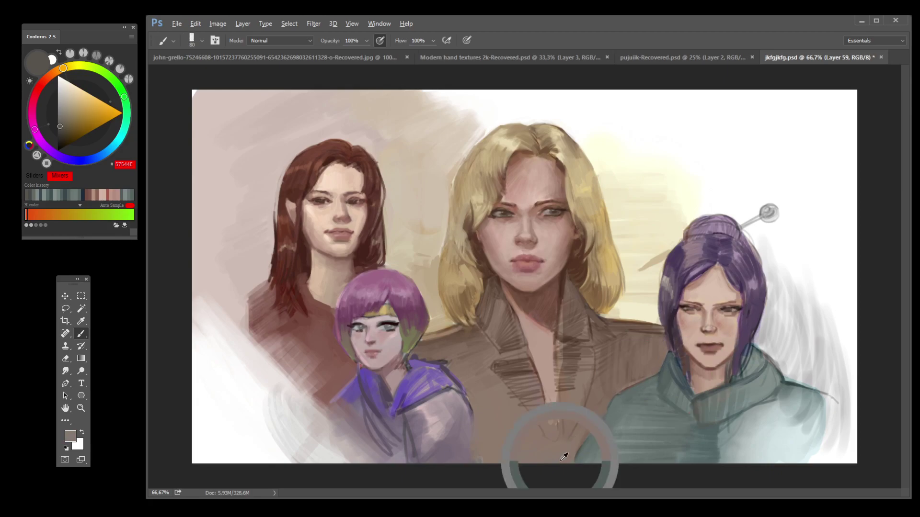
left_click(677, 461, "alt")
left_click(750, 446, "alt")
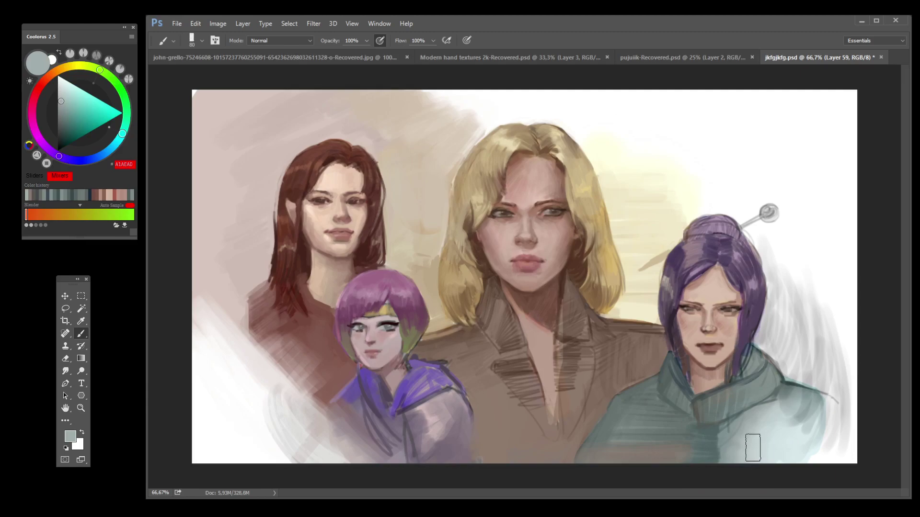
left_click_drag(750, 447, 649, 459)
left_click(730, 435, "alt")
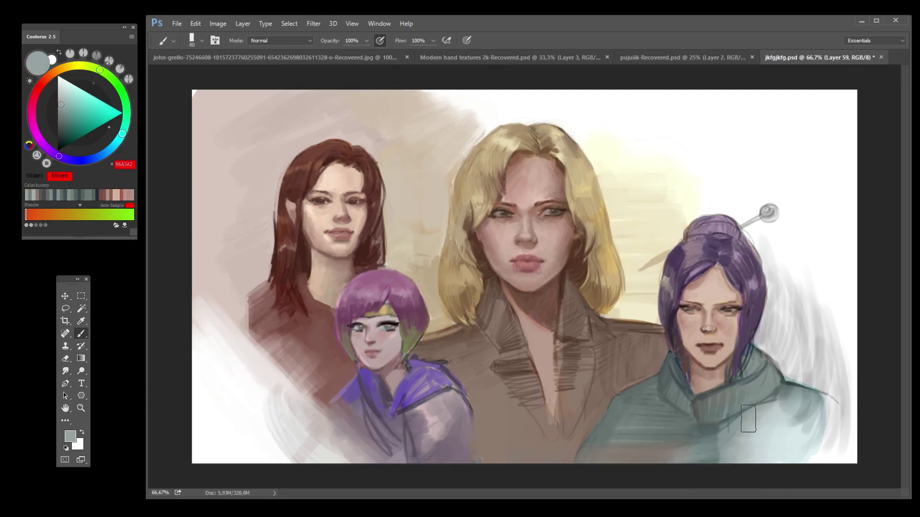
left_click(680, 441, "alt")
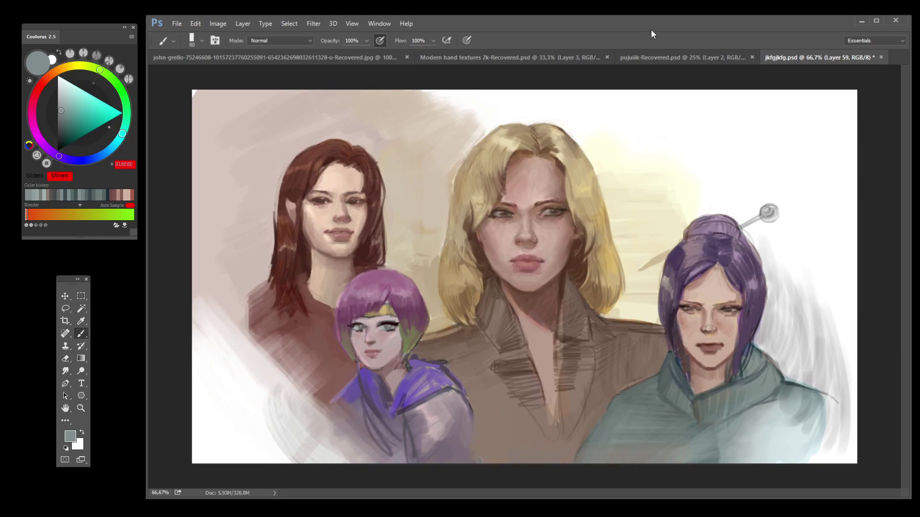
Step: Soften the teal garment's light outer shoulder and chest with broad strokes of sampled light grey and pale teal
left_click(810, 378, "alt")
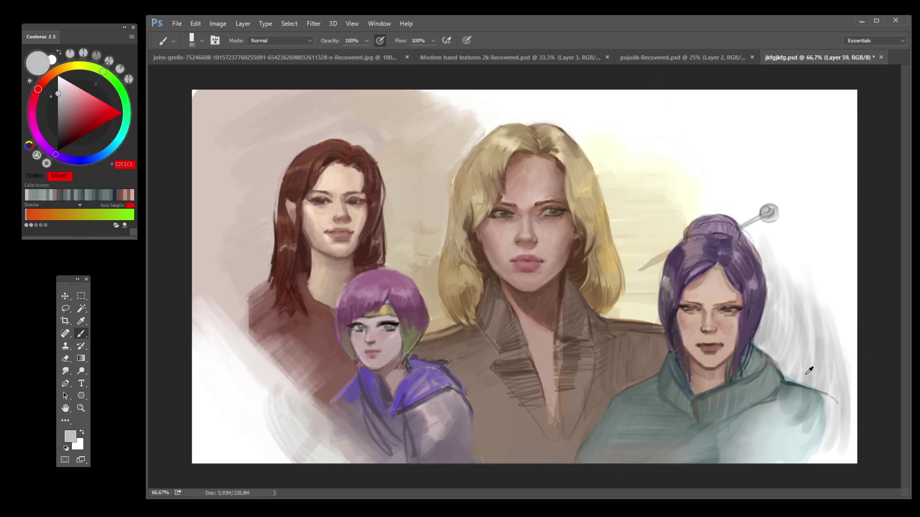
left_click(784, 423, "alt")
mouse_move(784, 423)
left_mouse_down()
mouse_move(770, 403)
mouse_move(738, 430)
mouse_move(750, 452)
mouse_move(769, 451)
mouse_move(815, 418)
mouse_move(804, 438)
left_mouse_up()
left_click(762, 415, "alt")
mouse_move(762, 415)
left_mouse_down()
mouse_move(717, 428)
mouse_move(770, 387)
mouse_move(737, 415)
mouse_move(693, 481)
mouse_move(694, 498)
mouse_move(731, 430)
mouse_move(702, 480)
left_mouse_up()
left_click(714, 434, "alt")
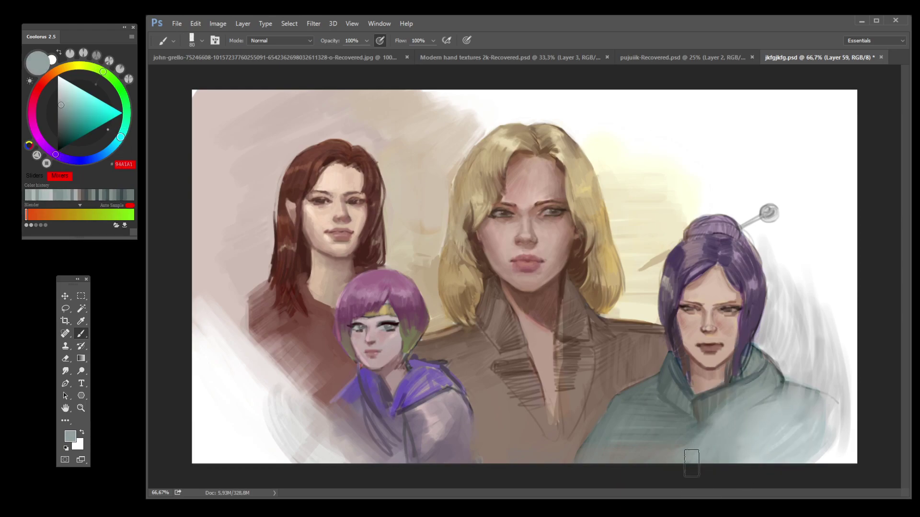
left_click(711, 429, "alt")
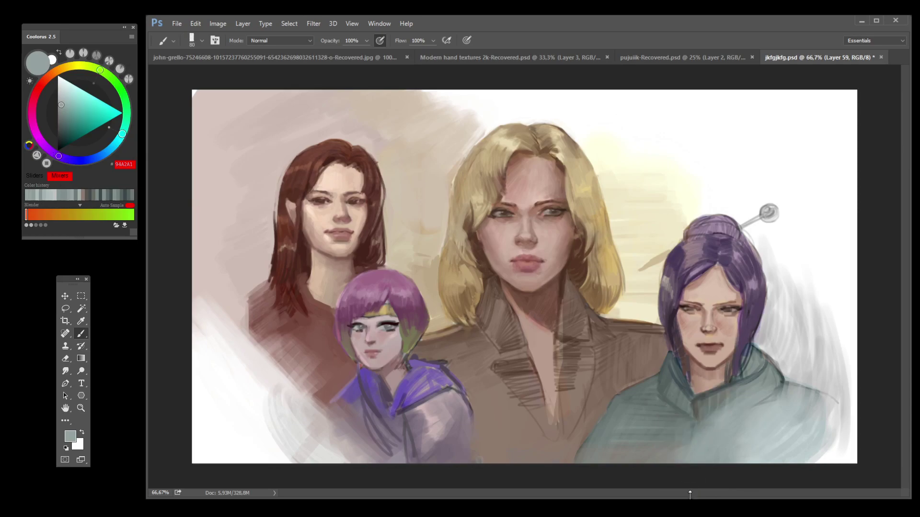
left_click(756, 429, "alt")
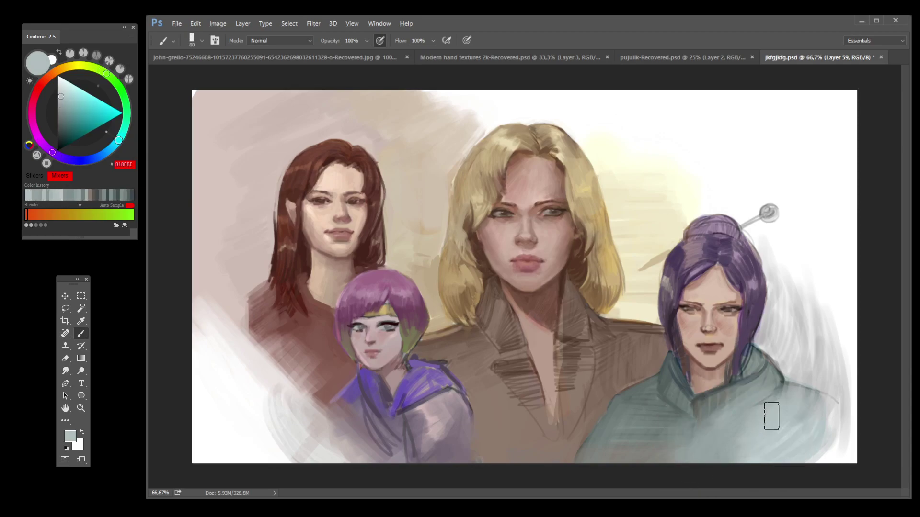
Step: Brush sampled white and light grey into the background beside the purple-haired woman, above her outer shoulder
left_click(799, 277, "alt")
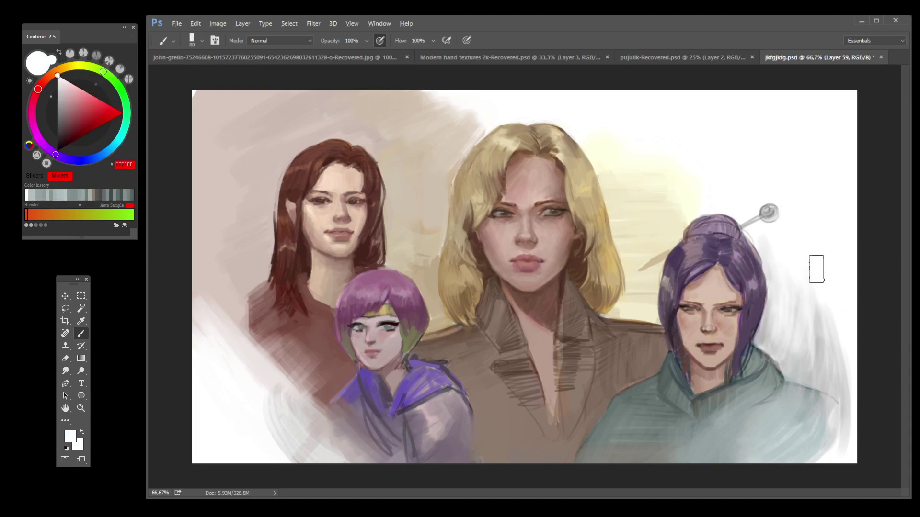
left_click(788, 335, "alt")
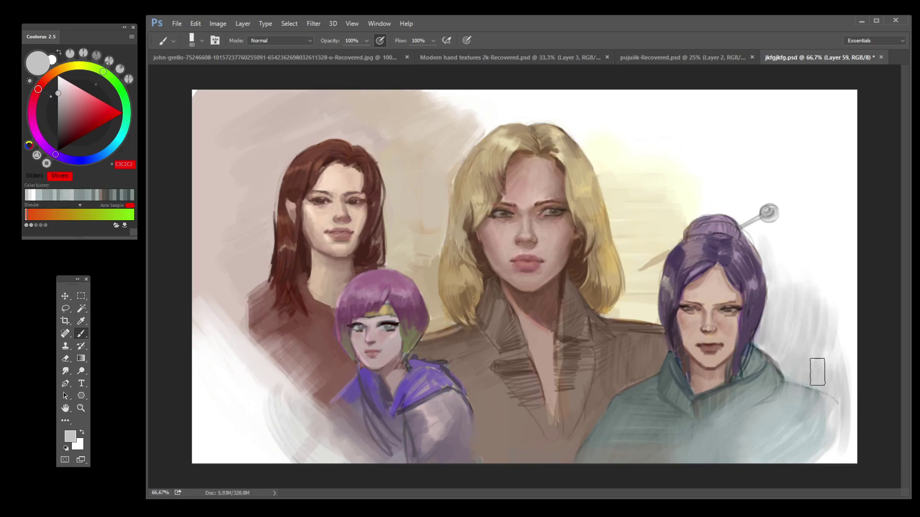
left_click(794, 375, "alt")
Step: Shade the teal collar and paint a dark vertical fold below it with sampled dark grey-teals
left_click(782, 373, "alt")
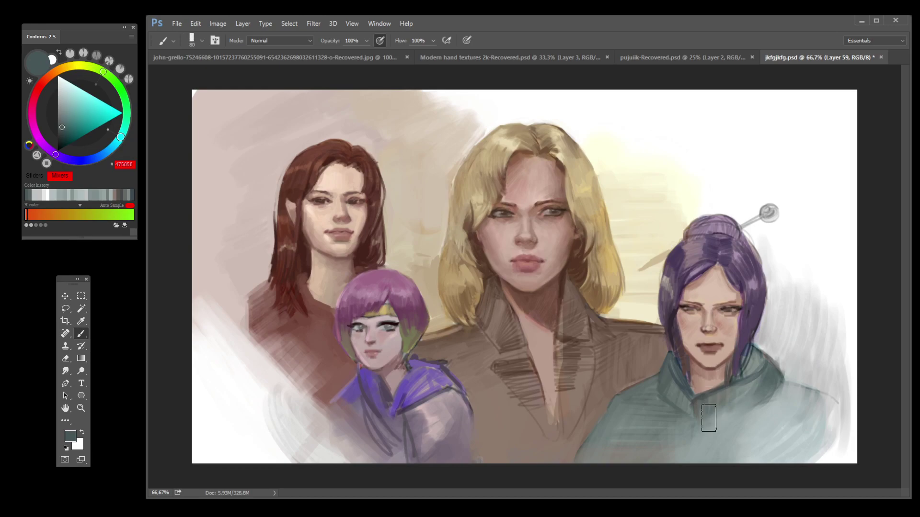
left_click(719, 425, "alt")
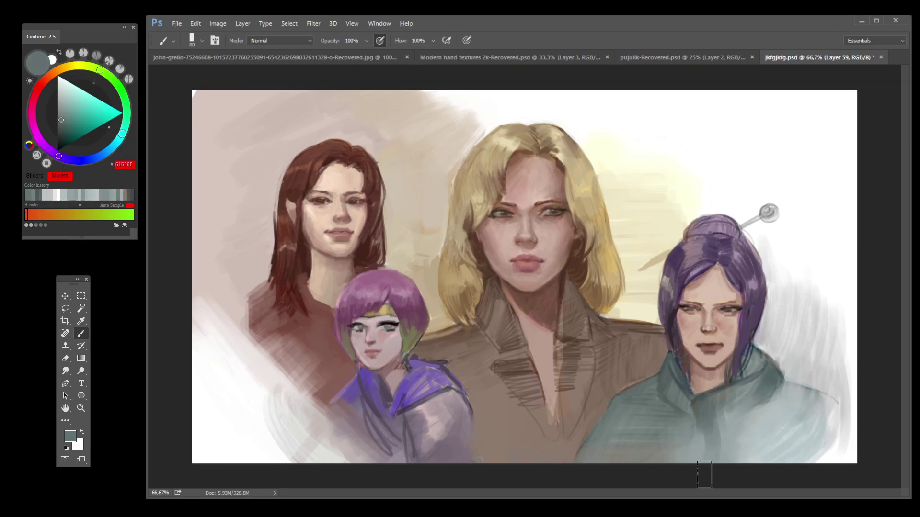
left_click(712, 434, "alt")
left_click(682, 391, "alt")
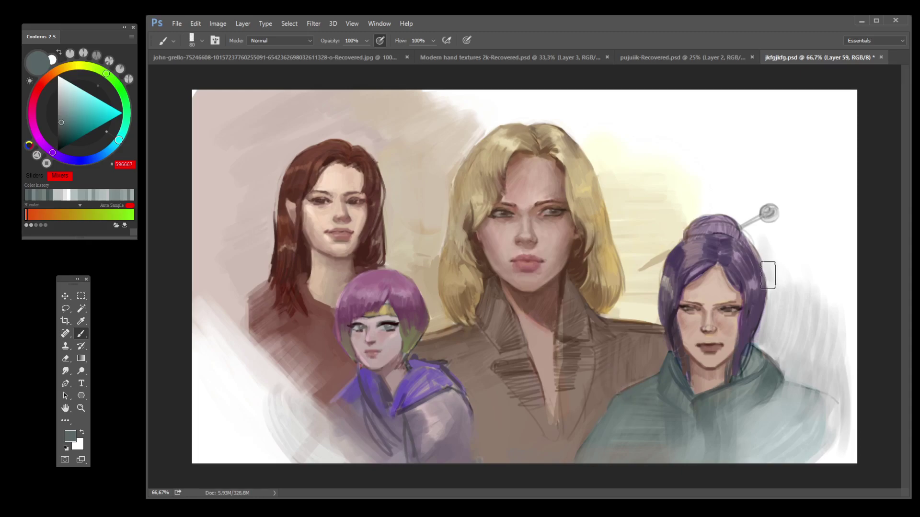
Step: Reduce the brush to 6, touch up the skin at the bun-haired woman's temples with sampled skin tones, and save the document
key("bracketleft")
left_click(741, 305, "alt")
left_click(738, 305, "alt")
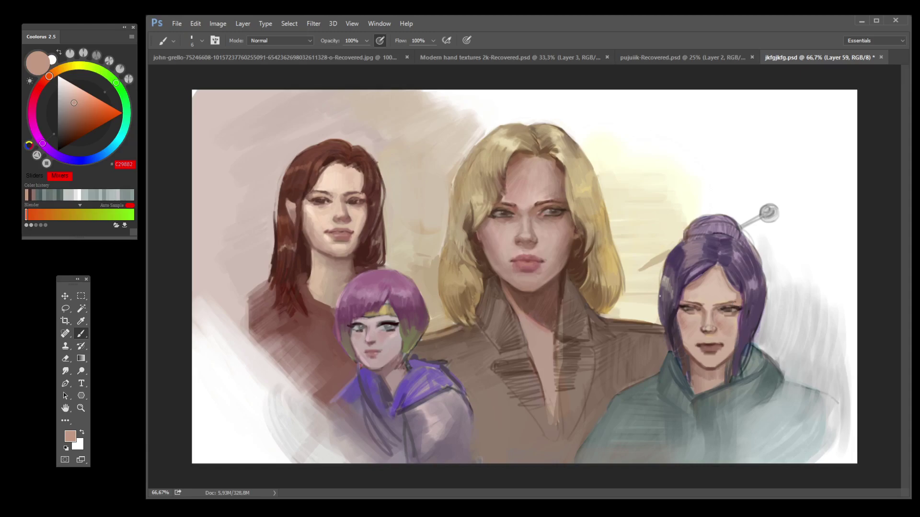
left_click(680, 304, "alt")
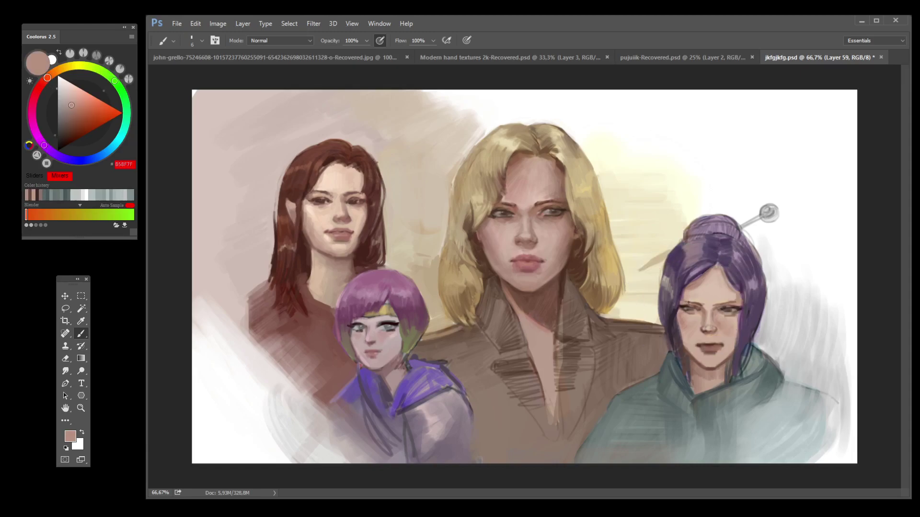
key("ctrl+s")
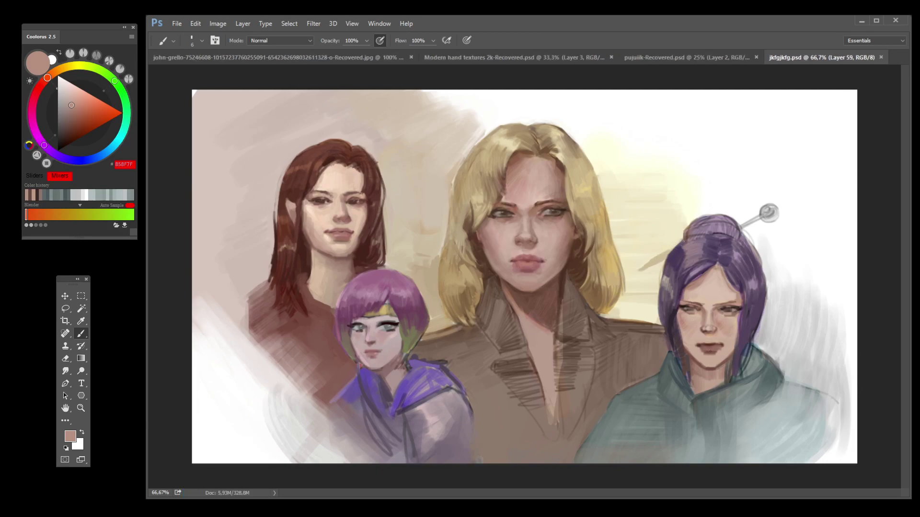
Step: Darken the hair ends and edges beside the bun-haired woman's neck with sampled dark reddish brown
left_click(692, 368, "alt")
left_click(690, 372, "alt")
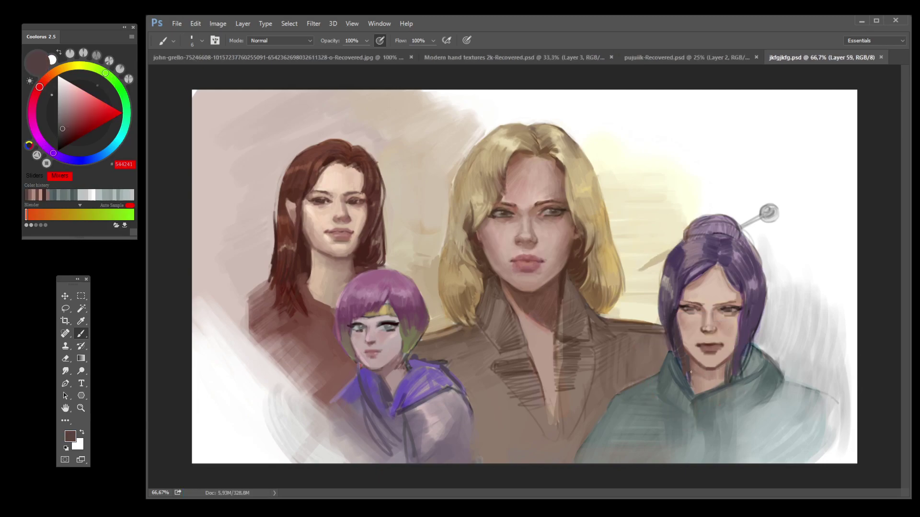
left_click_drag(691, 372, 679, 350)
left_click(680, 351, "alt")
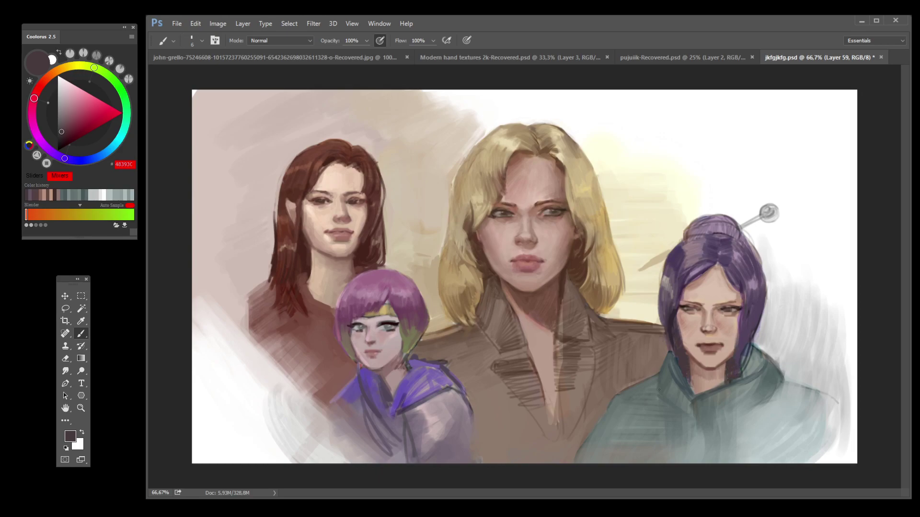
Step: Add thin loose strands along both outer sides of the bun-haired woman's hair with sampled dark purples
left_click(671, 267, "alt")
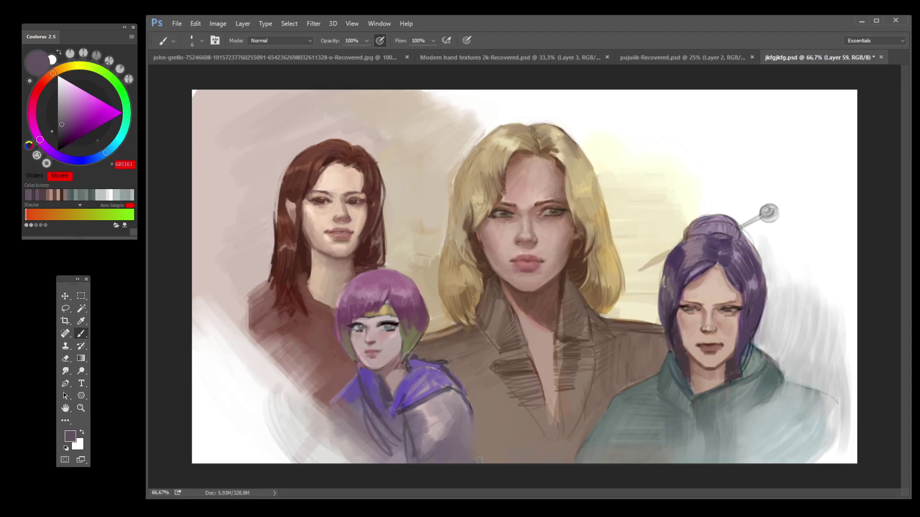
left_click(664, 281, "alt")
left_click_drag(661, 273, 653, 318)
left_click_drag(659, 270, 654, 314)
left_click_drag(665, 262, 656, 316)
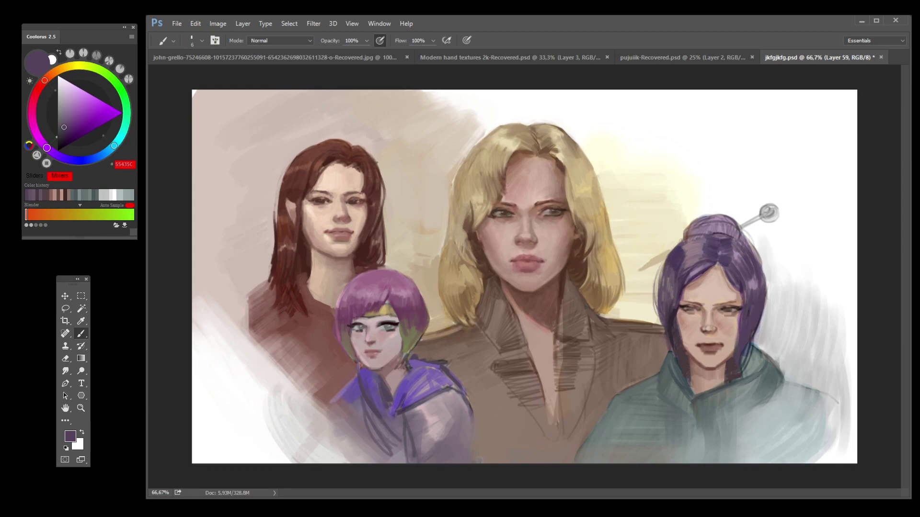
left_click(763, 293, "alt")
left_click_drag(767, 266, 759, 321)
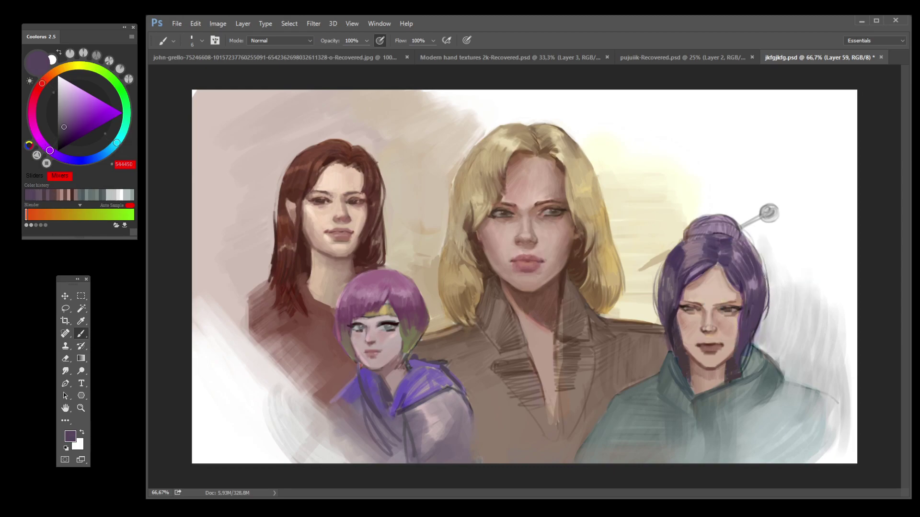
Step: Rework the purple hair bun, undoing the last stroke and darkening its outline and base with sampled dark purple
left_click(695, 260, "alt")
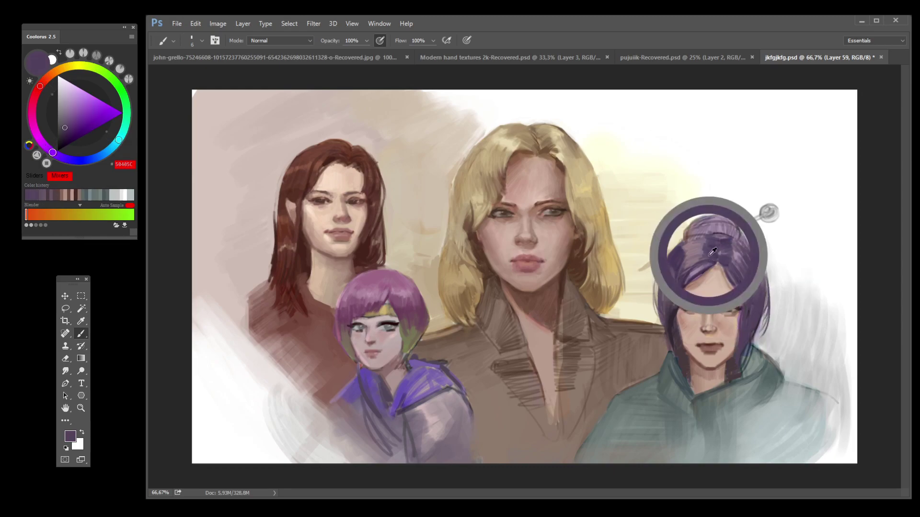
mouse_move(702, 259)
left_mouse_down()
mouse_move(690, 250)
mouse_move(697, 235)
left_mouse_up()
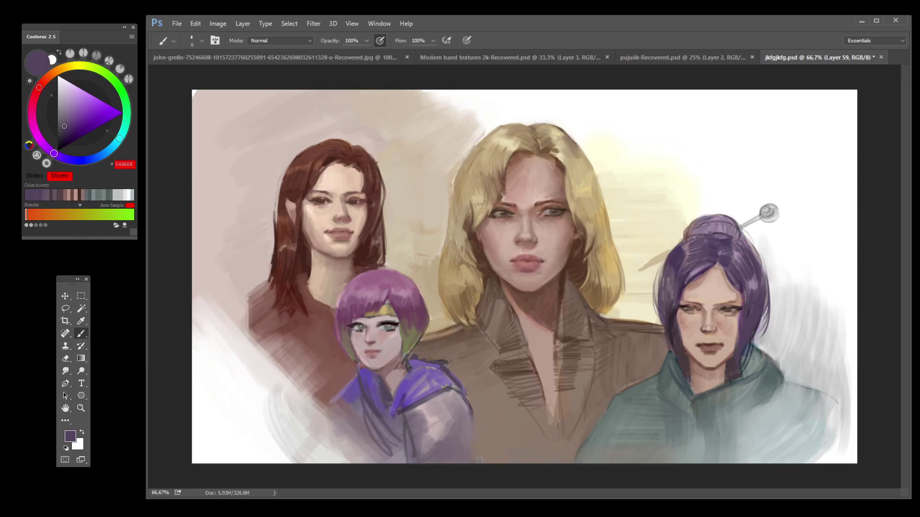
key("ctrl+z")
left_click(680, 250, "alt")
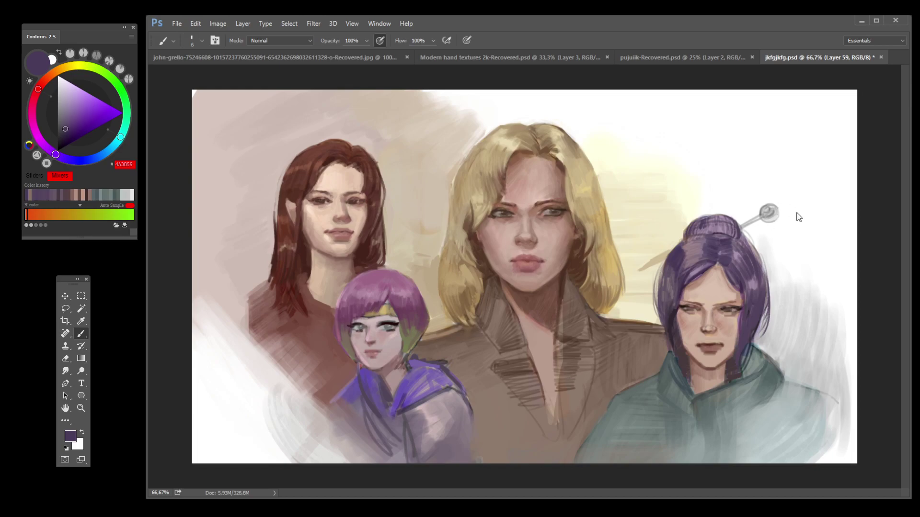
Step: Enlarge the brush to 36 and darken the hairpin's ball with a dark reddish brown picked from the sampled grey
key("bracketright")
key("bracketright")
key("bracketright")
left_click(769, 211, "alt")
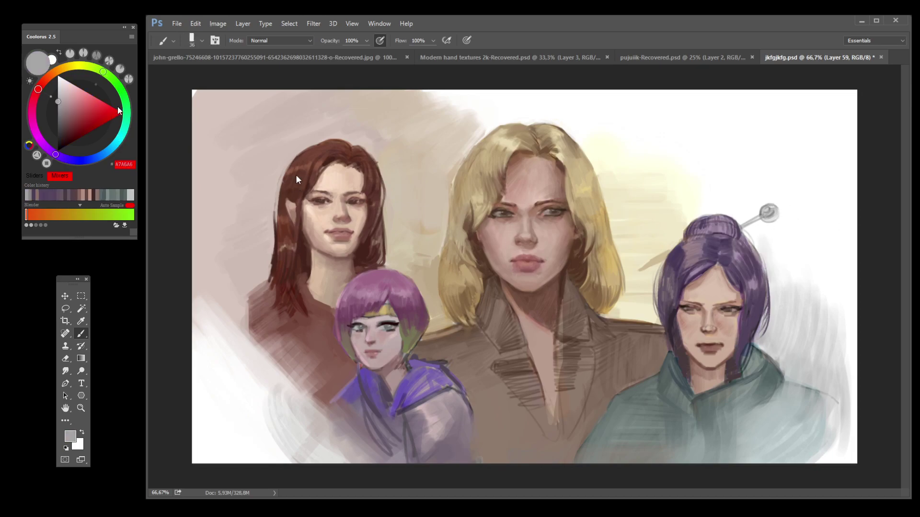
left_click(66, 135)
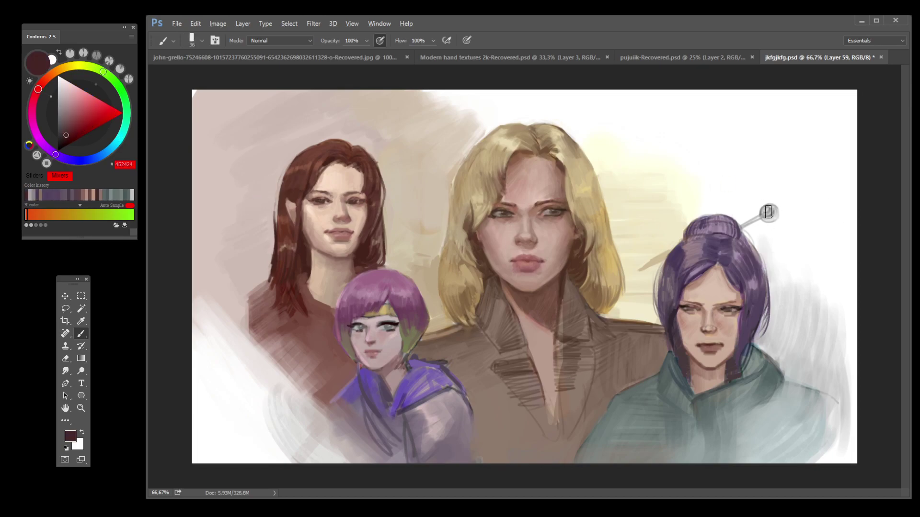
left_click_drag(768, 212, 767, 212)
Step: Reduce the brush to 21 and paint the hairpin's shaft dark reddish brown on both sides of the bun
key("bracketleft")
key("bracketleft")
key("bracketleft")
key("bracketleft")
key("bracketleft")
key("bracketright")
key("bracketright")
key("bracketright")
key("bracketright")
left_click_drag(763, 216, 736, 230)
left_click_drag(670, 255, 641, 269)
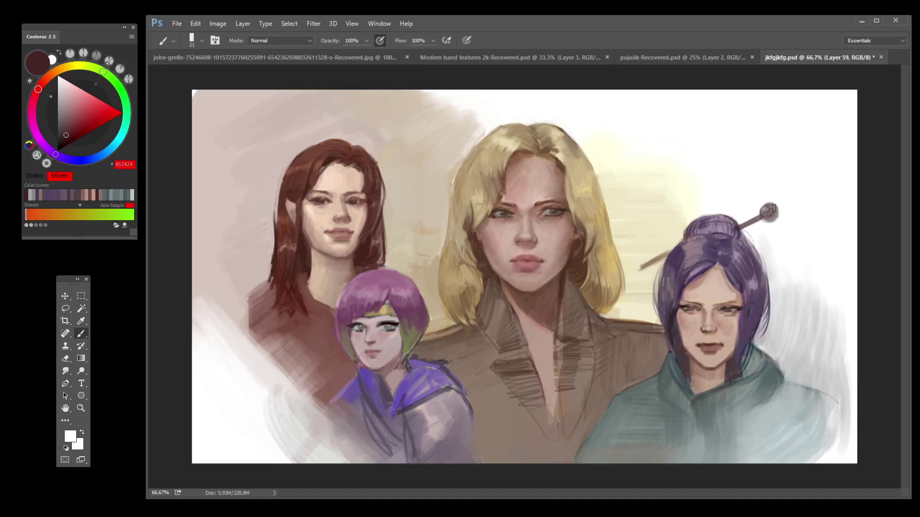
Step: Clean the outline of the hairpin's ball and shade it with sampled white, pinkish greys and dark brown
left_click(781, 212, "alt")
left_click(775, 214, "alt")
left_click(772, 215, "alt")
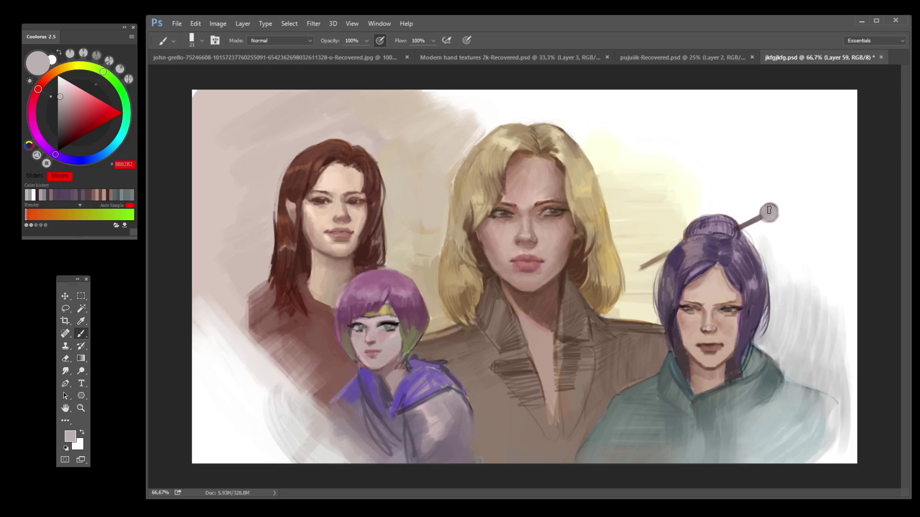
left_click(771, 210, "alt")
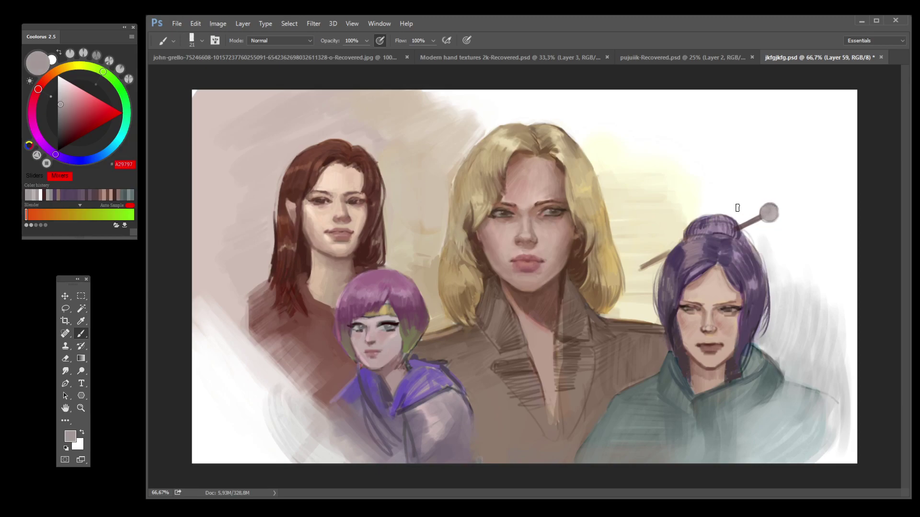
left_click(254, 194, "alt")
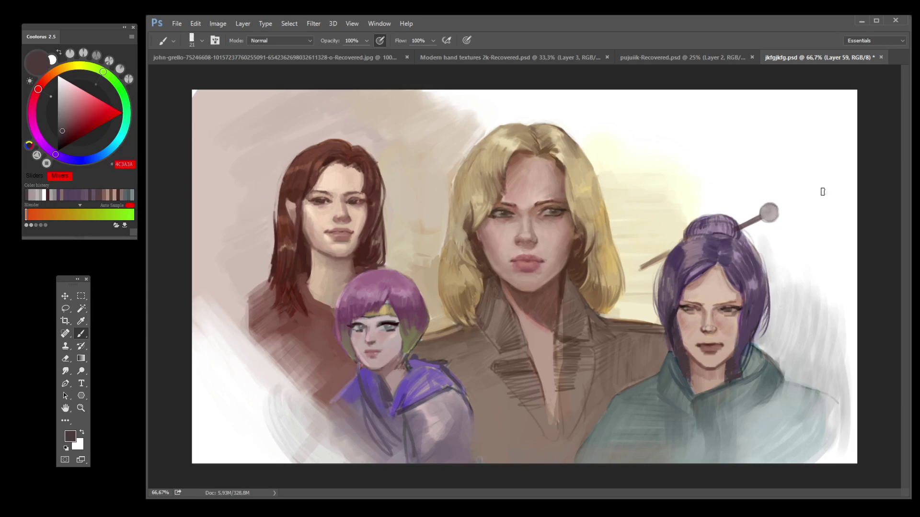
left_click(765, 213, "alt")
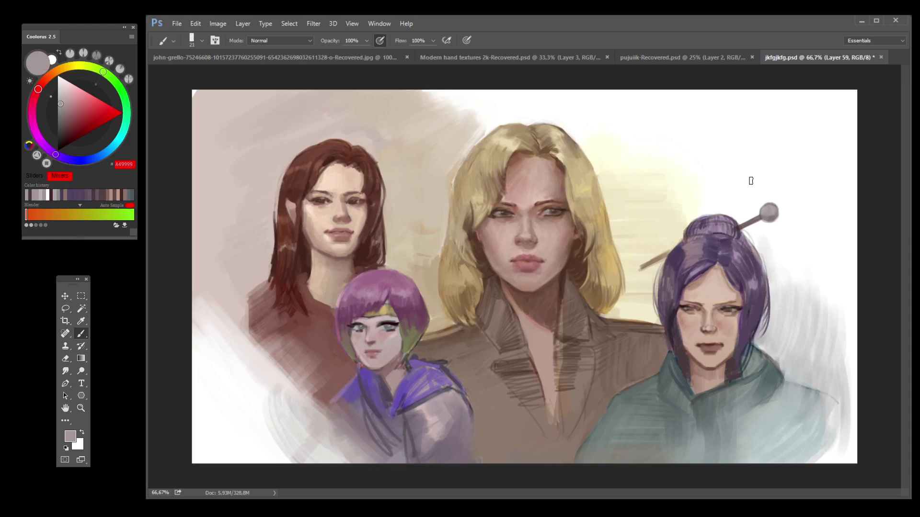
Step: Add a small pale pinkish-white highlight to the hairpin's ball with the brush reduced to 10
left_click(60, 82)
key("bracketleft")
key("bracketleft")
key("bracketleft")
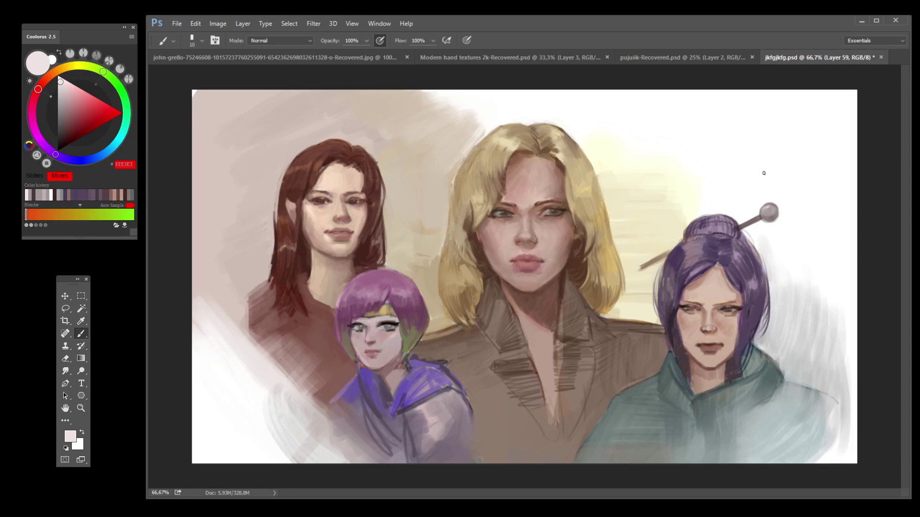
Step: Smooth the base of the hair bun with sampled muted purples
left_click(736, 232, "alt")
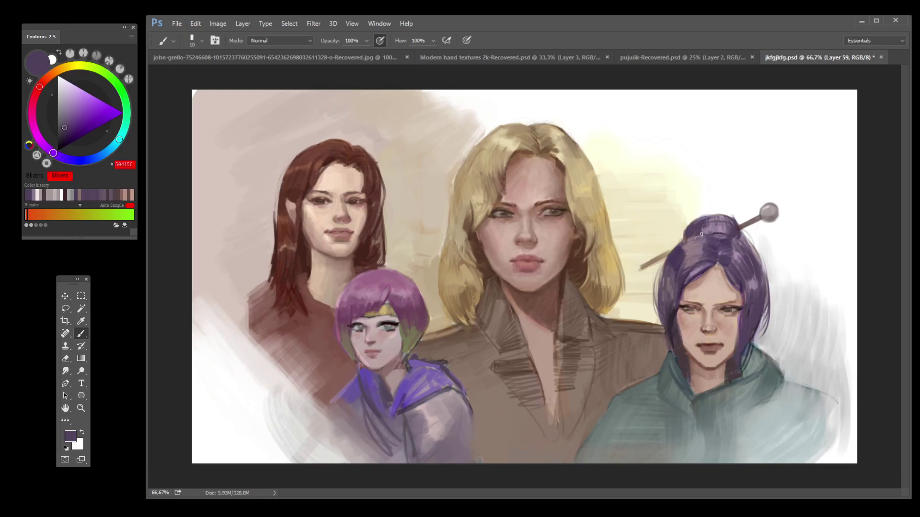
left_click(722, 232, "alt")
left_click_drag(713, 231, 726, 231)
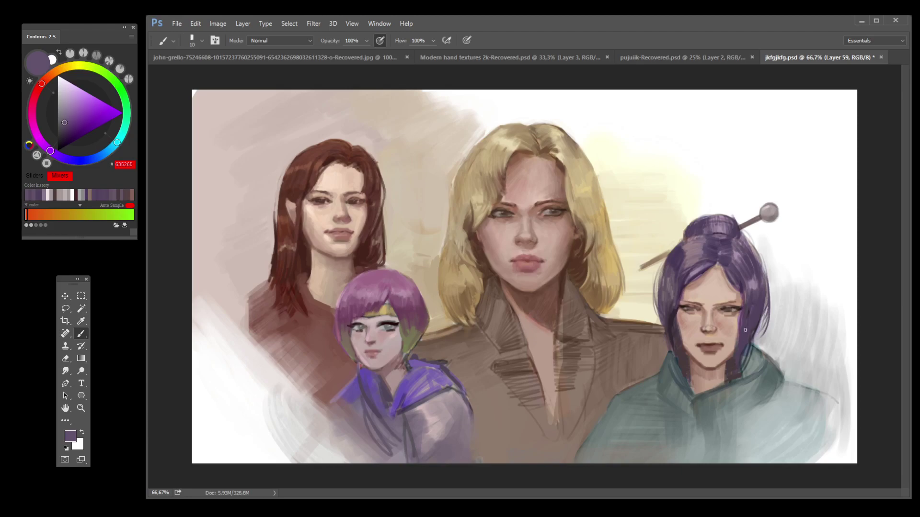
Step: Touch up the bun-haired woman's cheeks, jaw and mouth area with sampled skin and reddish-brown tones
left_click(734, 321, "alt")
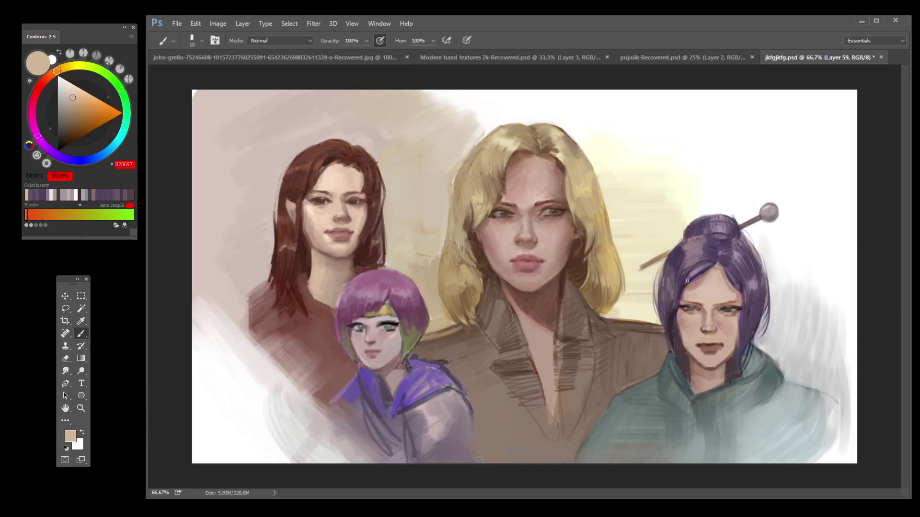
left_click(685, 319, "alt")
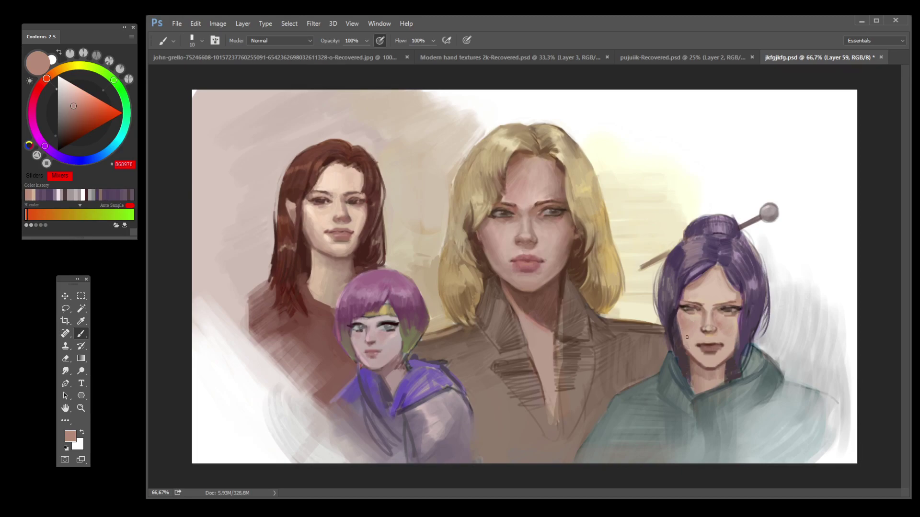
left_click(692, 350, "alt")
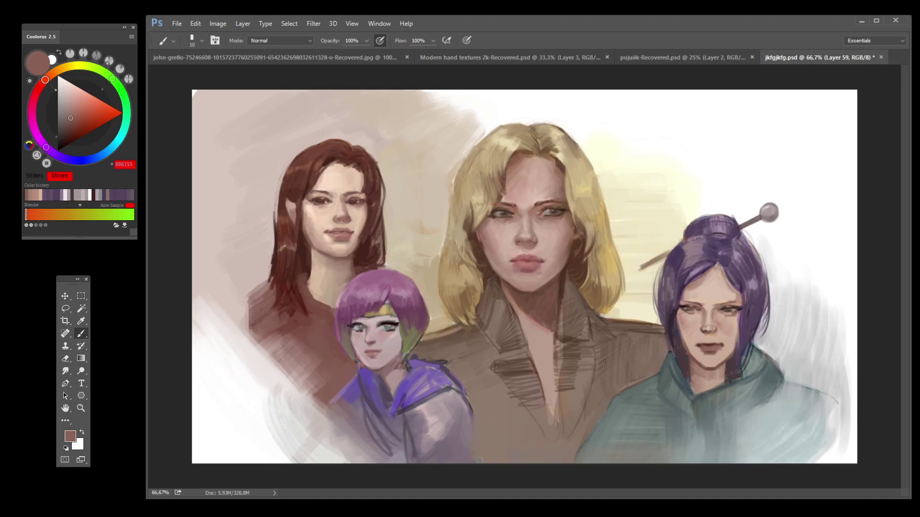
left_click(718, 345, "alt")
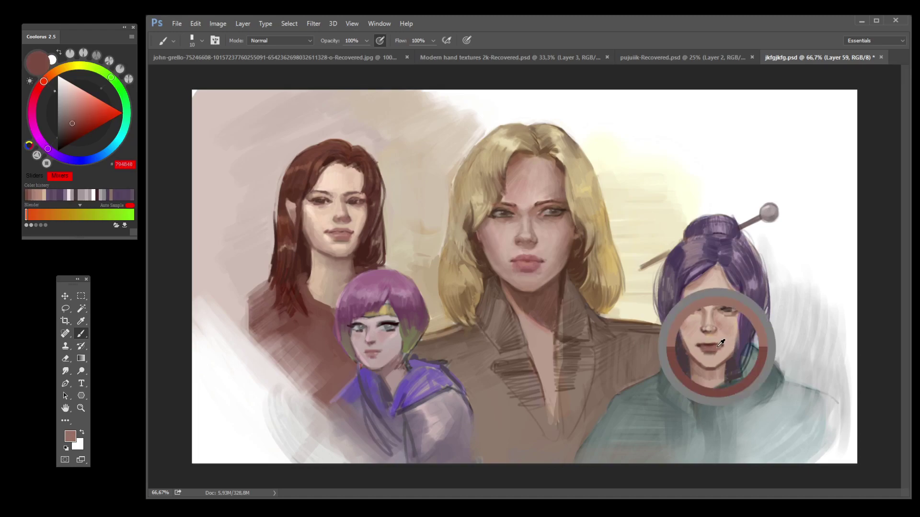
Step: Refine the hair edge beside the bun and lighten the hairpin's shaft with sampled mauve and pale cream, saving the document
left_click(689, 242, "alt")
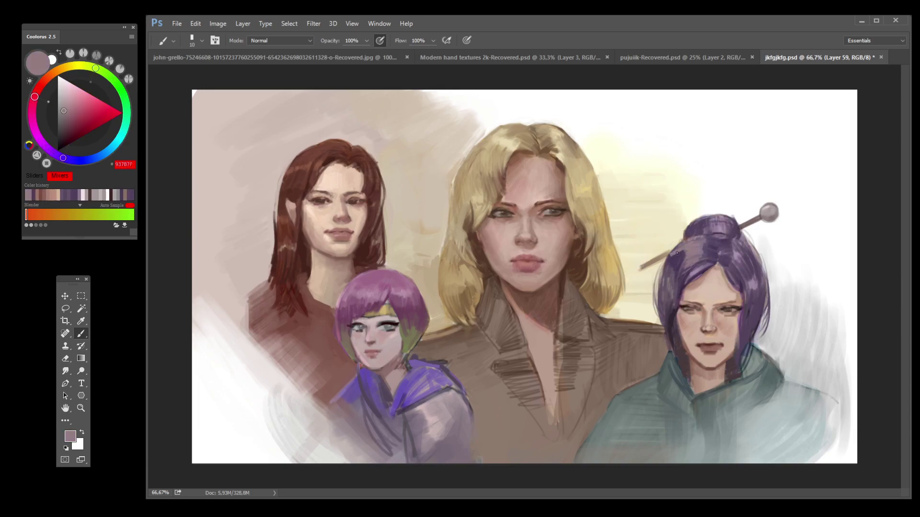
left_click(673, 247, "alt")
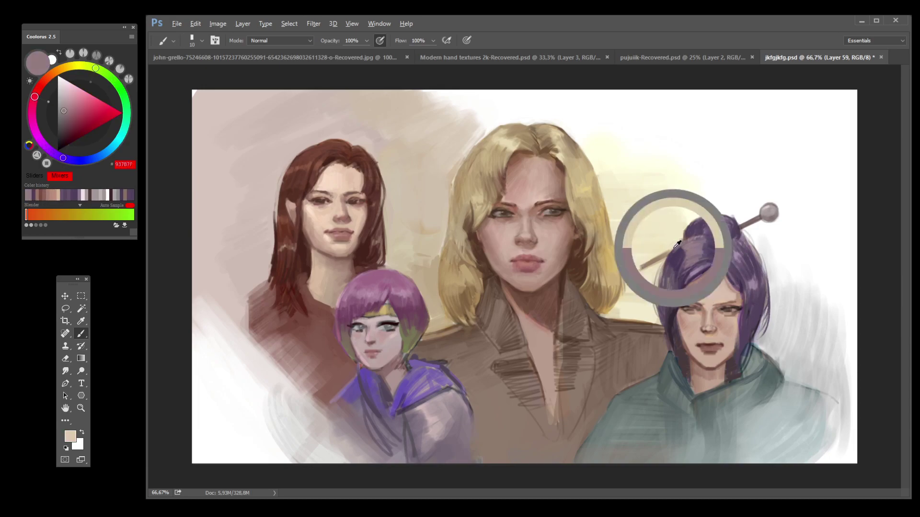
left_click(68, 83)
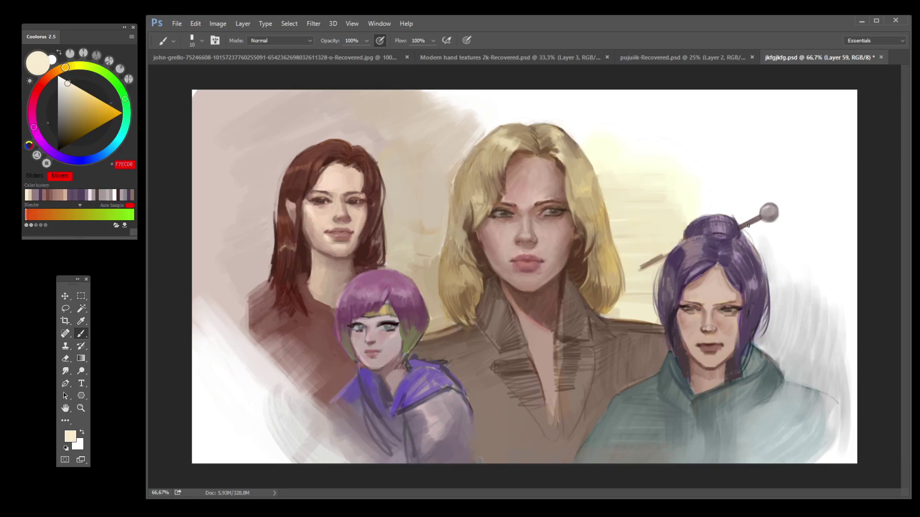
left_click_drag(748, 222, 760, 216)
key("ctrl+s")
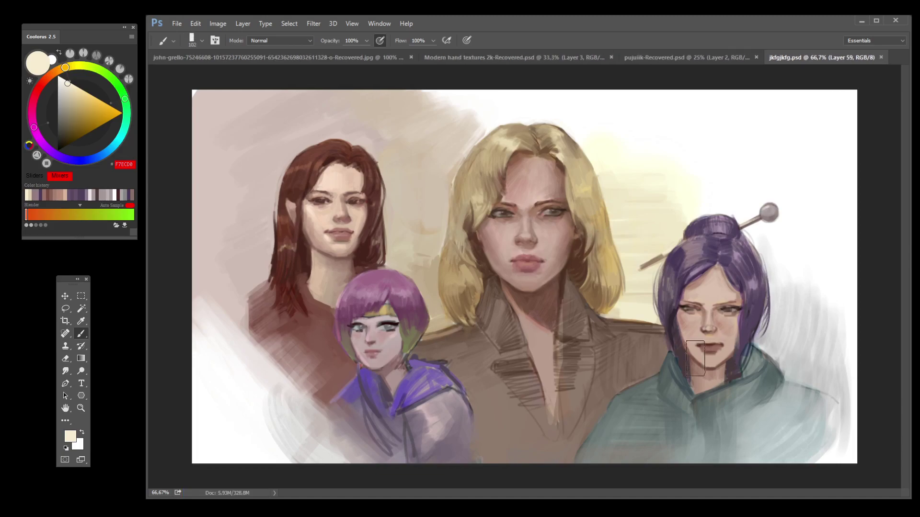
Step: Repaint the centre front of the bun-haired woman's teal coat with broad sampled grey-green strokes, using a brush size of 102
left_click(670, 420, "alt")
mouse_move(671, 418)
left_mouse_down()
mouse_move(605, 435)
mouse_move(633, 438)
mouse_move(636, 449)
mouse_move(622, 421)
mouse_move(639, 430)
mouse_move(616, 442)
mouse_move(700, 459)
left_mouse_up()
left_click(680, 445, "alt")
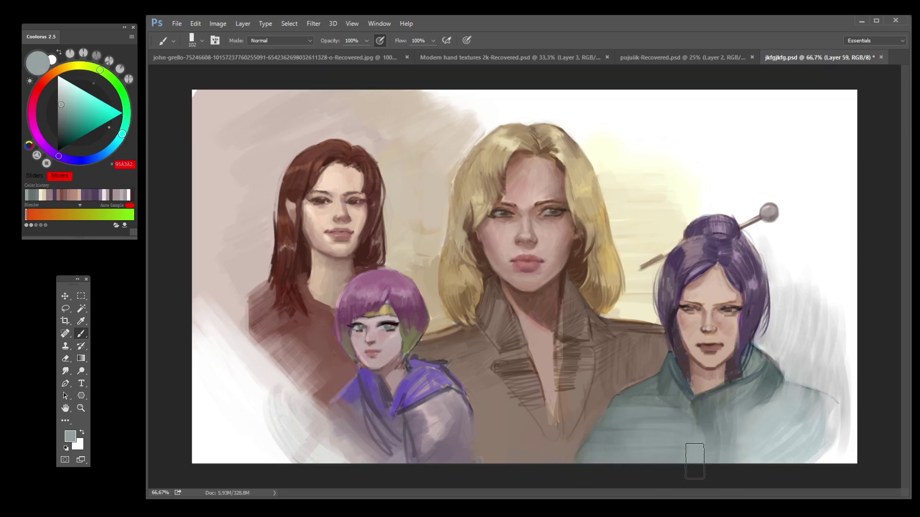
left_click(721, 403, "alt")
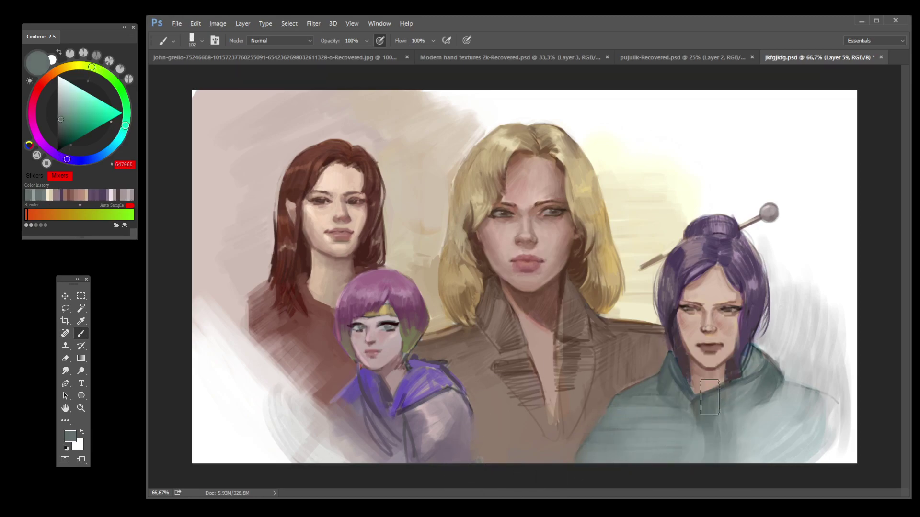
left_click_drag(704, 384, 708, 454)
left_click(733, 422, "alt")
left_click_drag(721, 388, 714, 460)
left_click(700, 425, "alt")
Step: Blend the coat's outer shoulder into the pale background with long vertical strokes of sampled light grey-blues
left_click(769, 412, "alt")
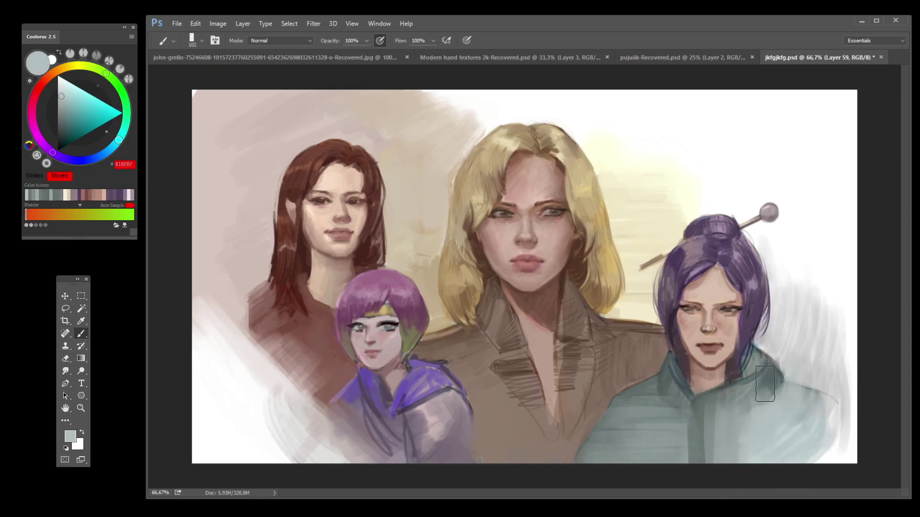
left_click(778, 417, "alt")
left_click(778, 412, "alt")
left_click_drag(779, 343, 785, 467)
left_click(796, 364, "alt")
left_click_drag(786, 326, 785, 405)
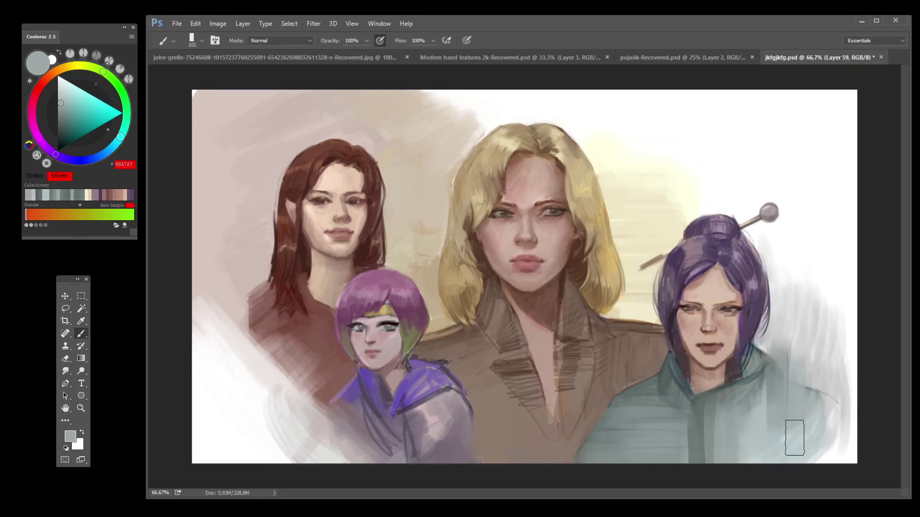
left_click(799, 318, "alt")
left_click(795, 367, "alt")
mouse_move(782, 314)
left_mouse_down()
mouse_move(786, 379)
mouse_move(774, 383)
left_mouse_up()
Step: Reshape the coat's collar beside the outer shoulder with broad strokes of sampled dark teal-grey
left_click(763, 352, "alt")
left_click(761, 354, "alt")
left_click_drag(767, 340, 752, 376)
left_click(788, 352, "alt")
left_click(766, 368, "alt")
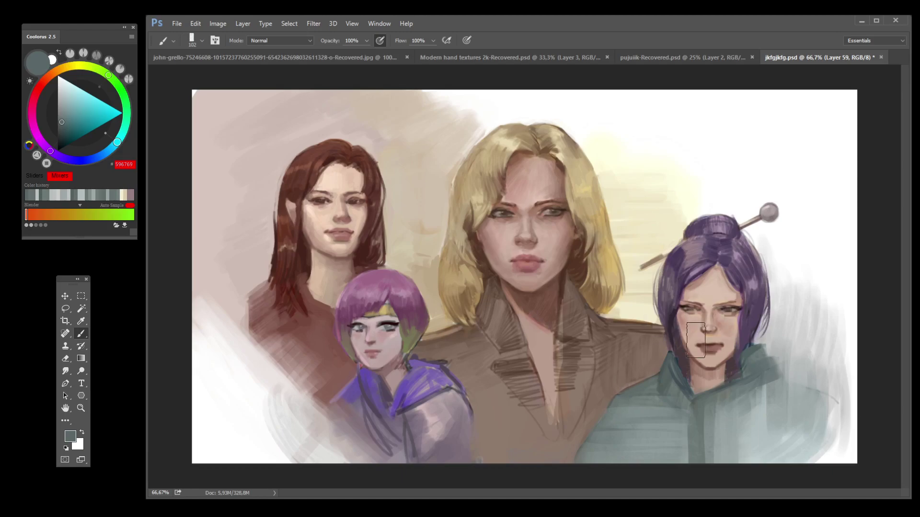
Step: Rework the coat collar beside the blonde woman's shoulder with sampled brown and grey-green tones, then save the document
left_click(756, 345, "alt")
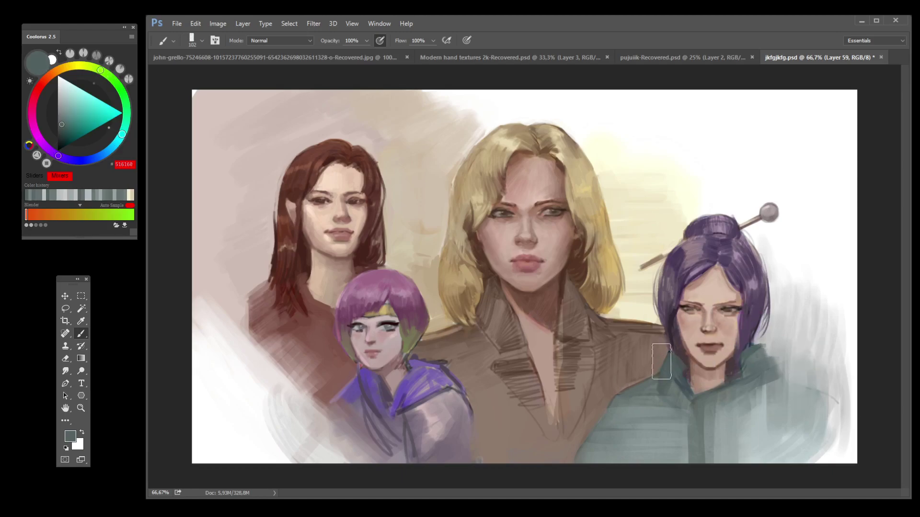
left_click(655, 344, "alt")
left_click(659, 372, "alt")
left_click(659, 376, "alt")
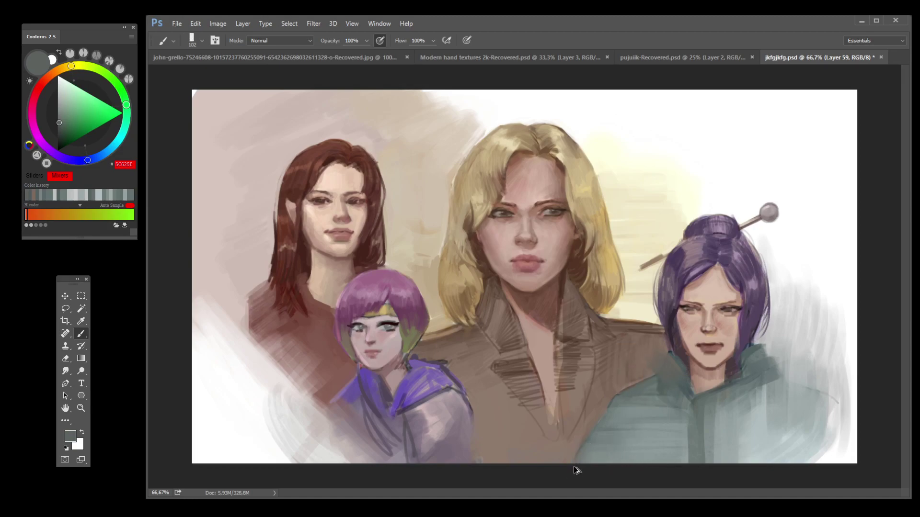
key("ctrl+s")
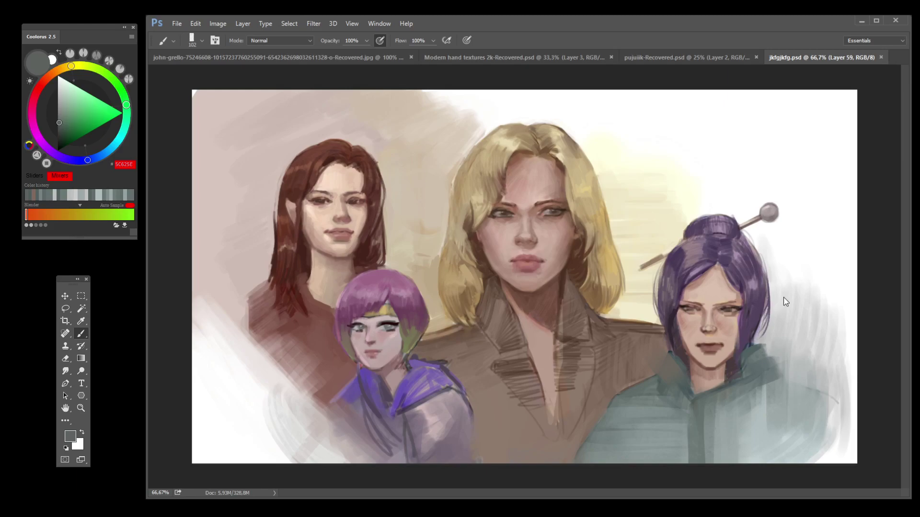
Step: Shade the coat's collar, outer shoulder and front folds with a smaller brush in sampled dark blue and grey-blue
left_click(668, 350, "alt")
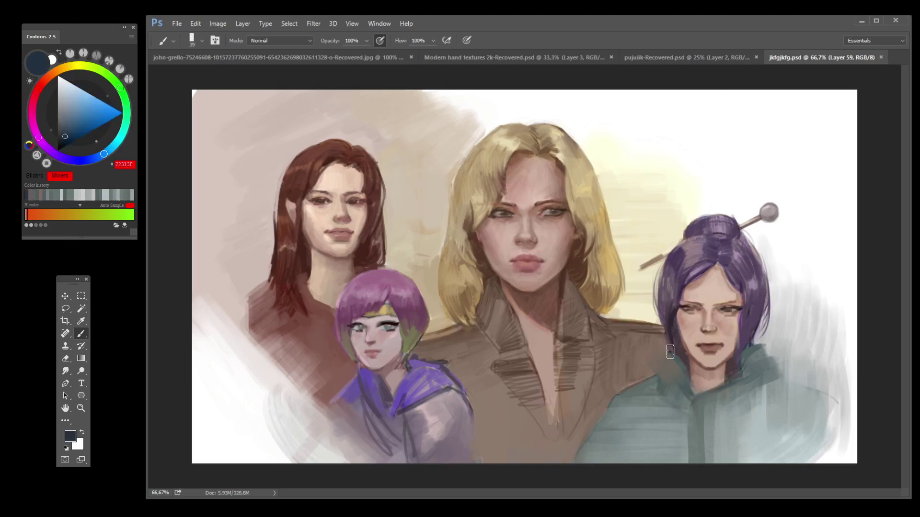
mouse_move(670, 352)
left_mouse_down()
mouse_move(687, 388)
mouse_move(711, 392)
mouse_move(701, 399)
mouse_move(742, 378)
mouse_move(732, 370)
mouse_move(745, 371)
mouse_move(745, 383)
mouse_move(697, 407)
mouse_move(663, 370)
mouse_move(667, 388)
mouse_move(697, 406)
mouse_move(723, 400)
mouse_move(715, 411)
mouse_move(762, 388)
mouse_move(740, 411)
mouse_move(768, 394)
mouse_move(639, 460)
mouse_move(630, 450)
mouse_move(734, 397)
mouse_move(782, 401)
mouse_move(782, 388)
mouse_move(823, 402)
left_mouse_up()
left_click(740, 401, "alt")
mouse_move(740, 401)
left_mouse_down()
mouse_move(721, 407)
mouse_move(725, 397)
mouse_move(713, 434)
left_mouse_up()
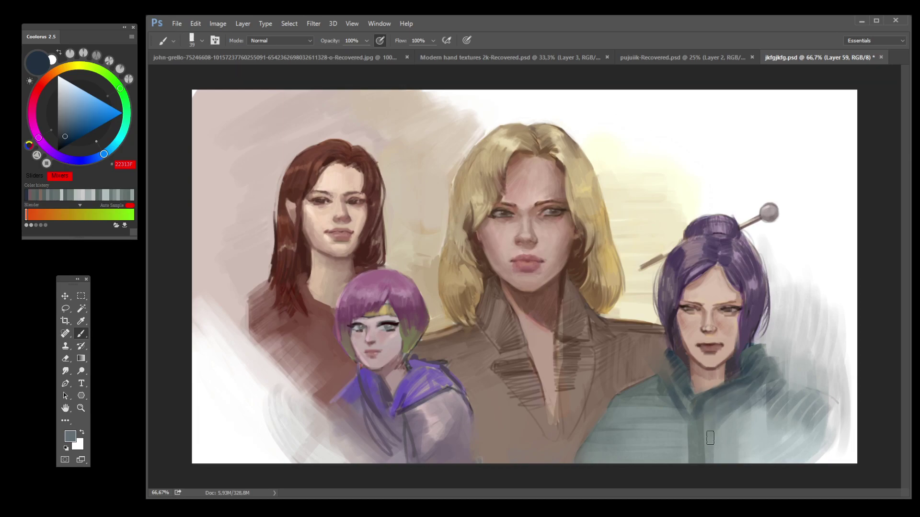
mouse_move(749, 401)
left_mouse_down()
mouse_move(738, 468)
mouse_move(734, 448)
mouse_move(769, 405)
mouse_move(739, 435)
mouse_move(796, 434)
mouse_move(797, 444)
mouse_move(817, 432)
mouse_move(749, 452)
left_mouse_up()
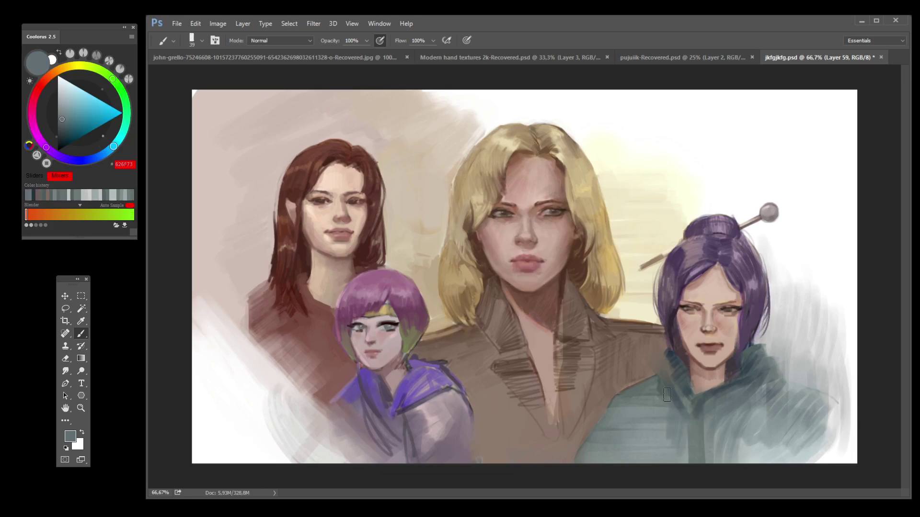
Step: Add vertical shading strokes to the coat front beside the blonde woman with sampled dark and medium grey-blues
left_click(679, 396, "alt")
mouse_move(670, 381)
left_mouse_down()
mouse_move(638, 435)
mouse_move(597, 442)
mouse_move(612, 422)
mouse_move(653, 406)
mouse_move(654, 461)
left_mouse_up()
left_click_drag(664, 421, 671, 463)
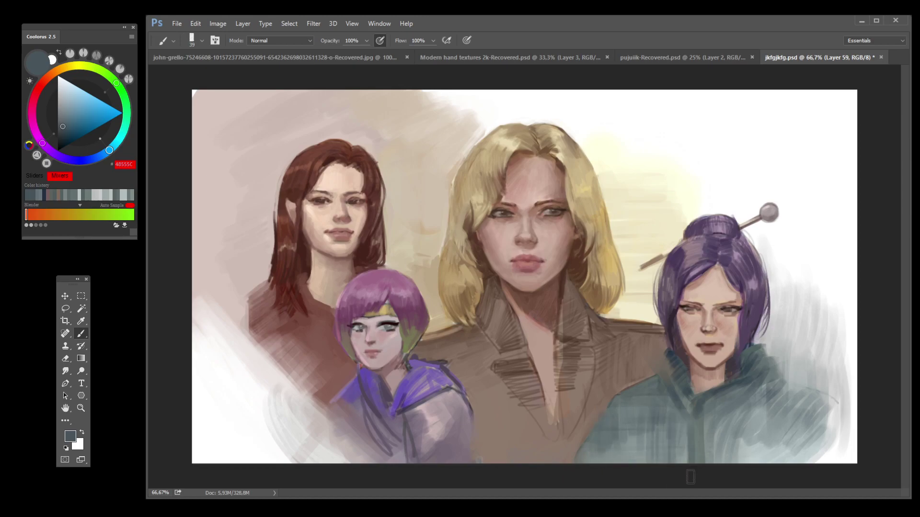
left_click(686, 433, "alt")
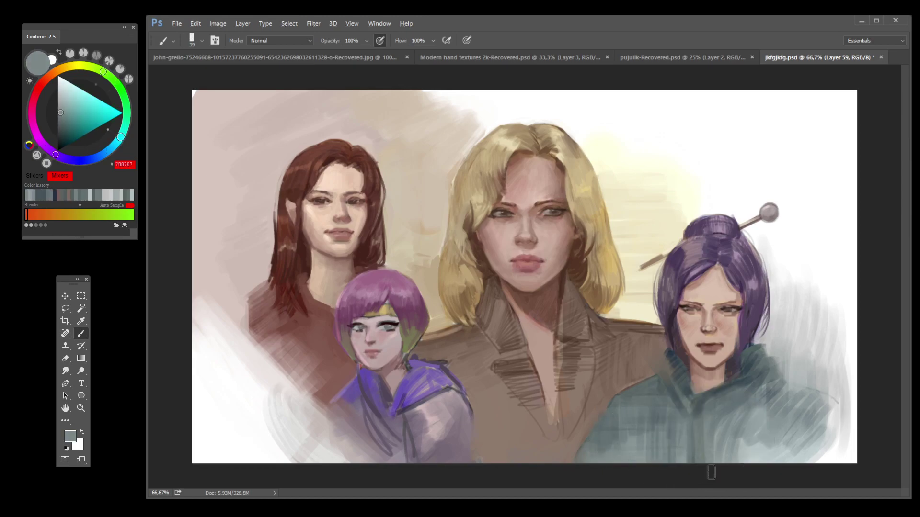
Step: Refine the teal coat's collar edges around the purple-haired woman's neck with sampled brown, grey-green and dark blue-grey tones
left_click(640, 377, "alt")
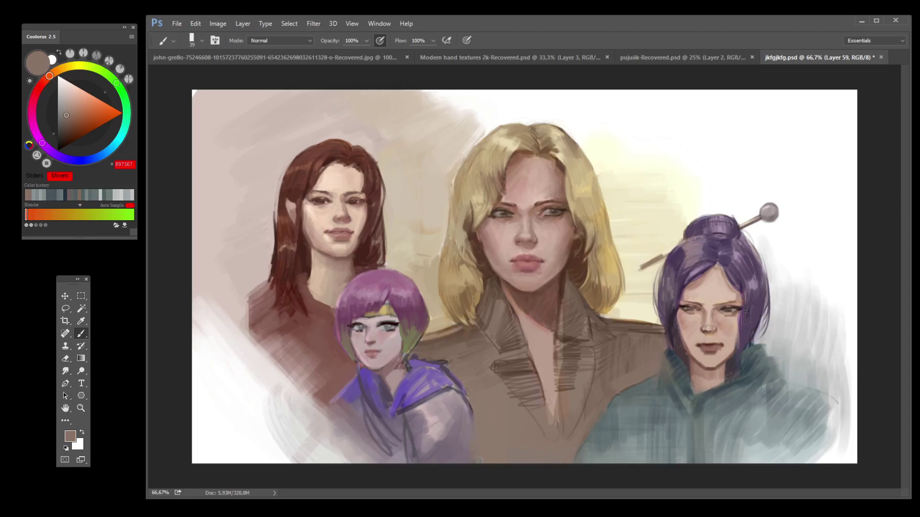
left_click(763, 345, "alt")
left_click(767, 352, "alt")
left_click(759, 347, "alt")
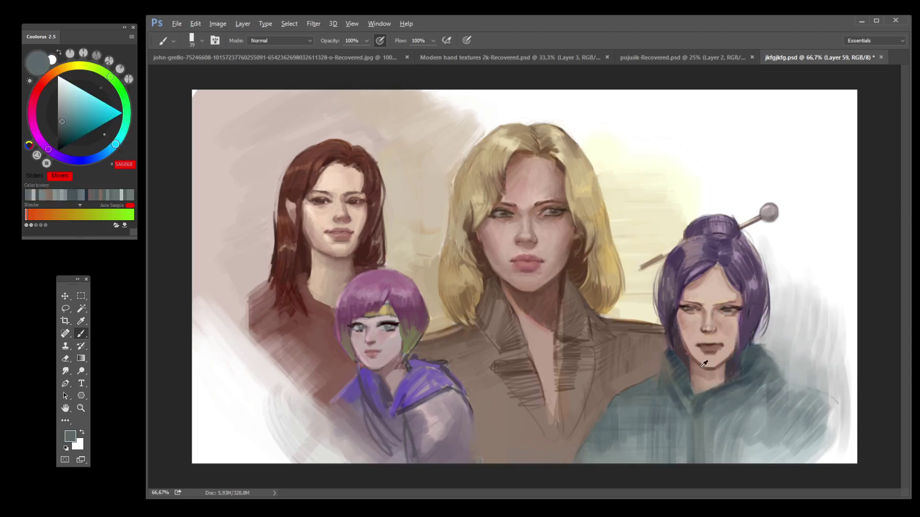
left_click(679, 359, "alt")
left_click(674, 385, "alt")
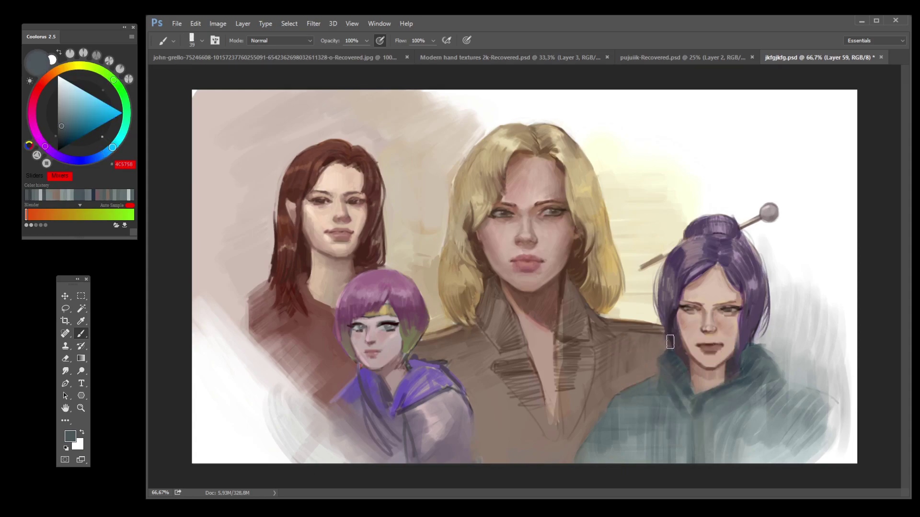
left_click(670, 348, "alt")
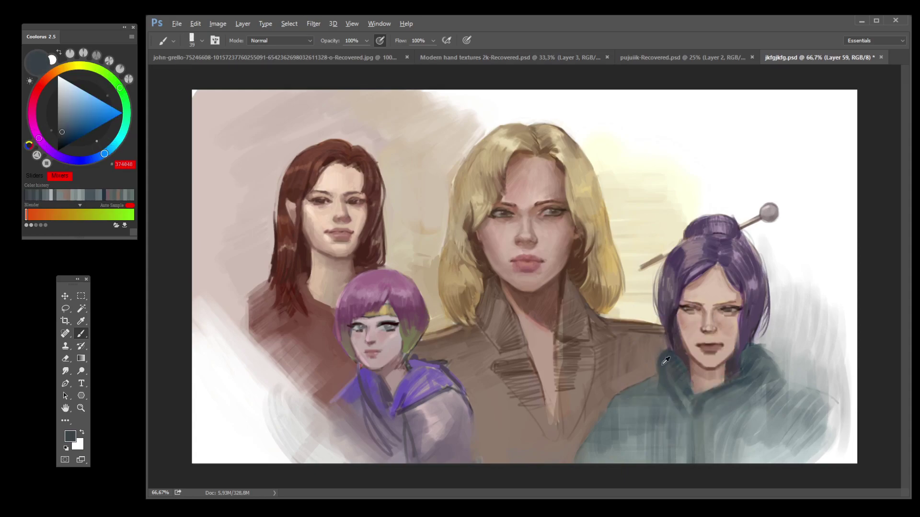
left_click(660, 342, "alt")
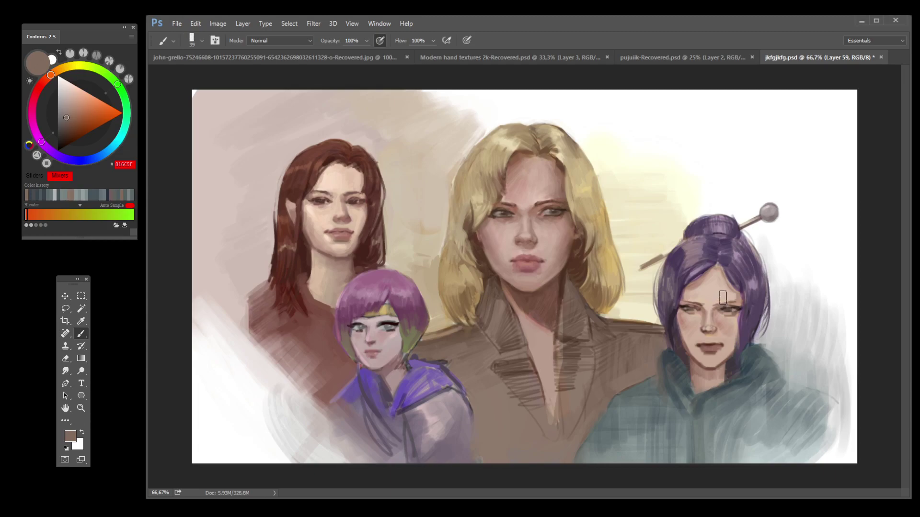
Step: Reduce the brush size to 18 and repaint the bun of the purple-haired woman with sampled muted purple
key("bracketleft")
key("bracketleft")
key("bracketleft")
key("bracketleft")
key("bracketleft")
key("bracketright")
key("bracketright")
key("bracketright")
key("bracketright")
left_click(706, 222, "alt")
mouse_move(706, 222)
left_mouse_down()
mouse_move(722, 237)
mouse_move(736, 222)
mouse_move(718, 218)
mouse_move(695, 230)
mouse_move(725, 217)
mouse_move(715, 255)
mouse_move(729, 221)
mouse_move(733, 206)
left_mouse_up()
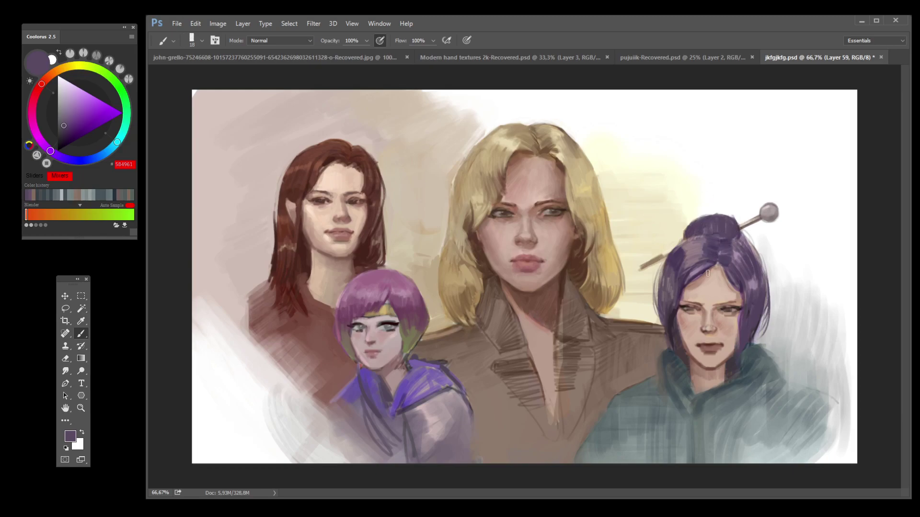
Step: Paint hair strands around the purple-haired woman's forehead and temples with sampled dark and light purples
left_click(678, 329, "alt")
left_click(676, 309, "alt")
left_click(673, 295, "alt")
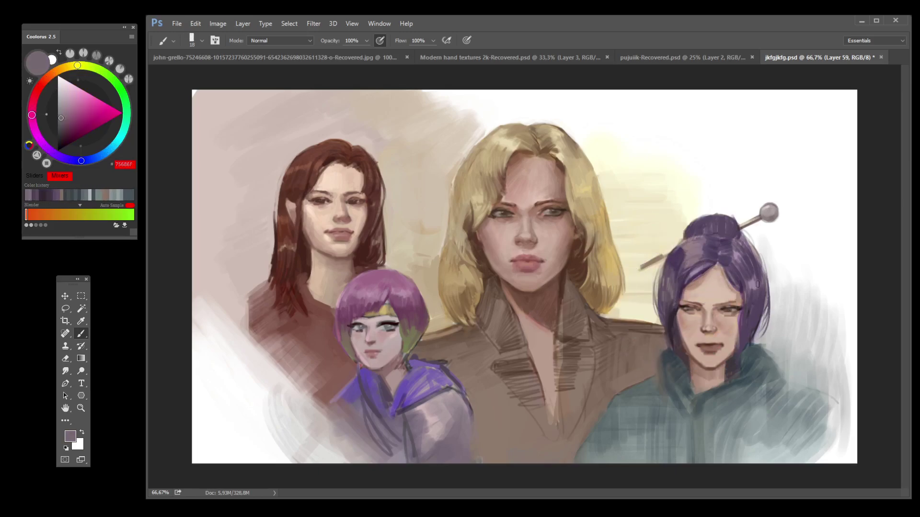
left_click(684, 280, "alt")
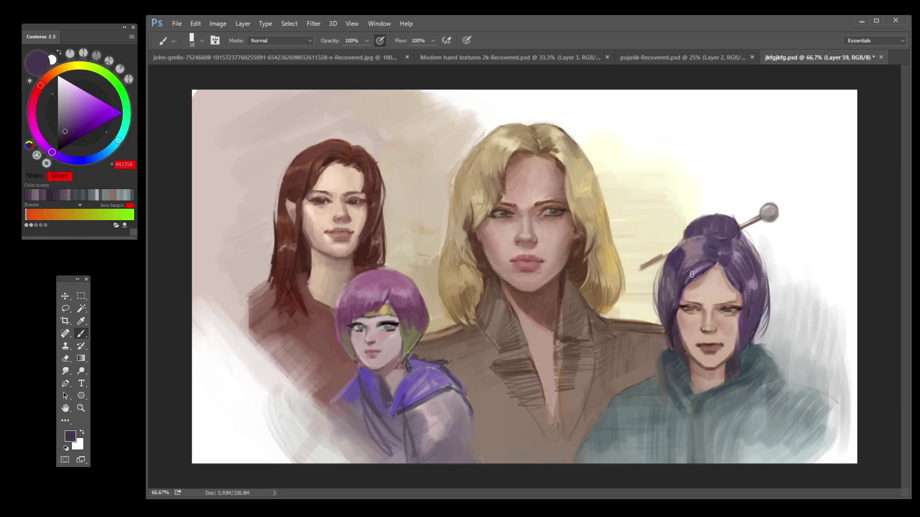
left_click(716, 264, "alt")
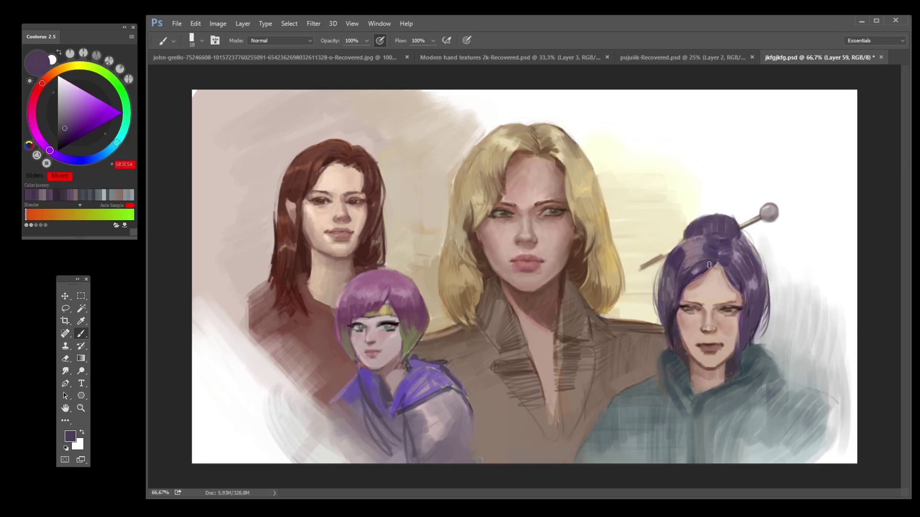
left_click(755, 280, "alt")
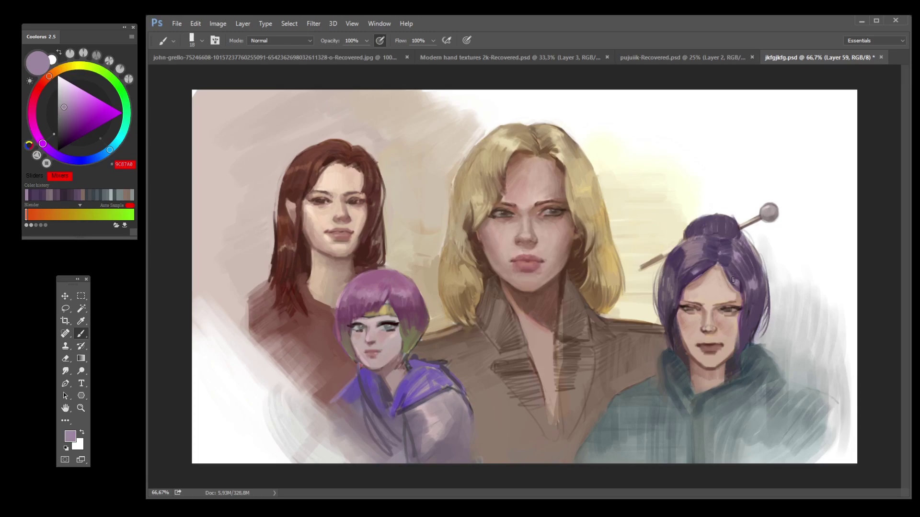
left_click(744, 288, "alt")
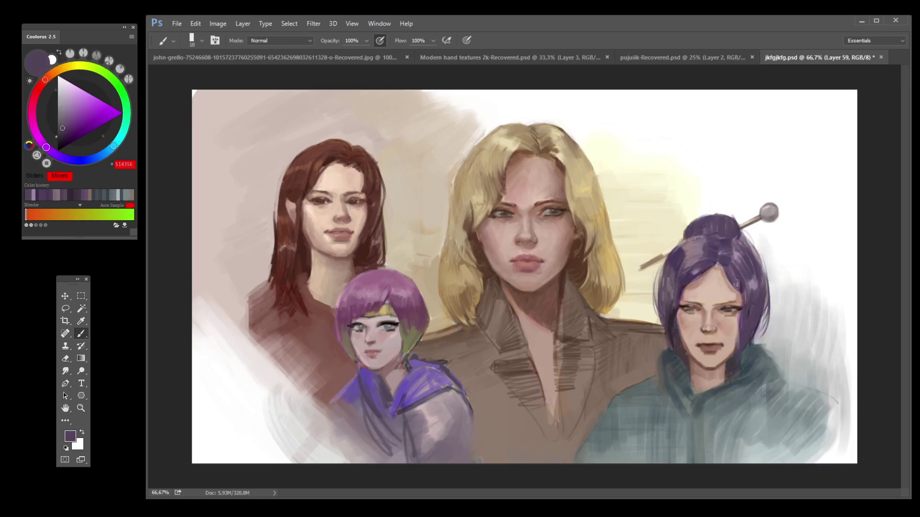
Step: Shape the outer side of the bun-haired woman's hair with sampled purples and pale grey background colour
left_click(759, 282, "alt")
left_click(765, 290, "alt")
left_click(779, 289, "alt")
mouse_move(766, 261)
left_mouse_down()
mouse_move(764, 323)
mouse_move(756, 285)
mouse_move(747, 343)
left_mouse_up()
left_click(758, 312, "alt")
left_click(759, 340, "alt")
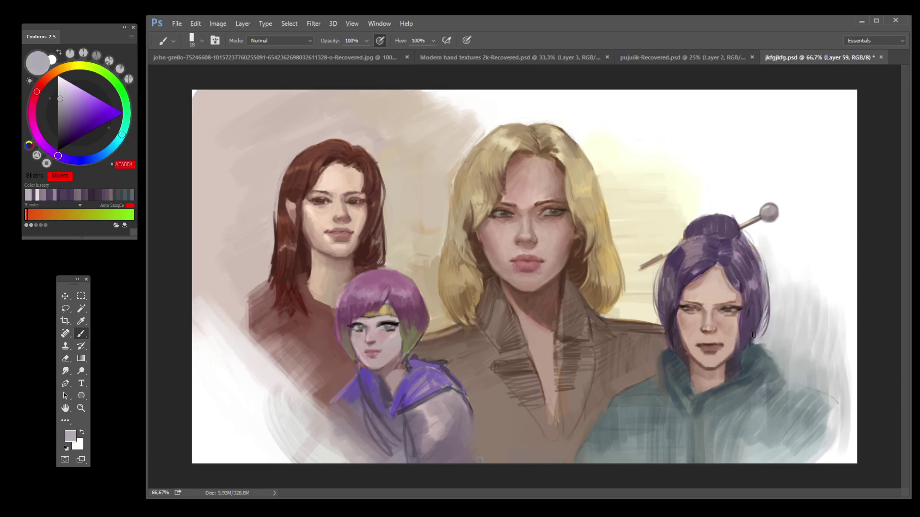
left_click(754, 313, "alt")
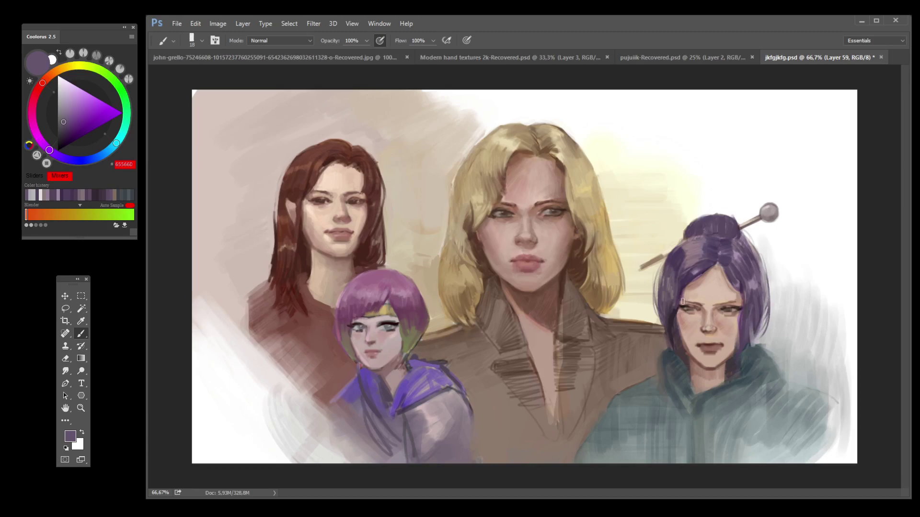
Step: Rework the hair beside the blonde woman with sampled greyed purples, and touch up the neck with sampled skin tone
left_click(661, 340, "alt")
left_click(677, 318, "alt")
left_click(676, 309, "alt")
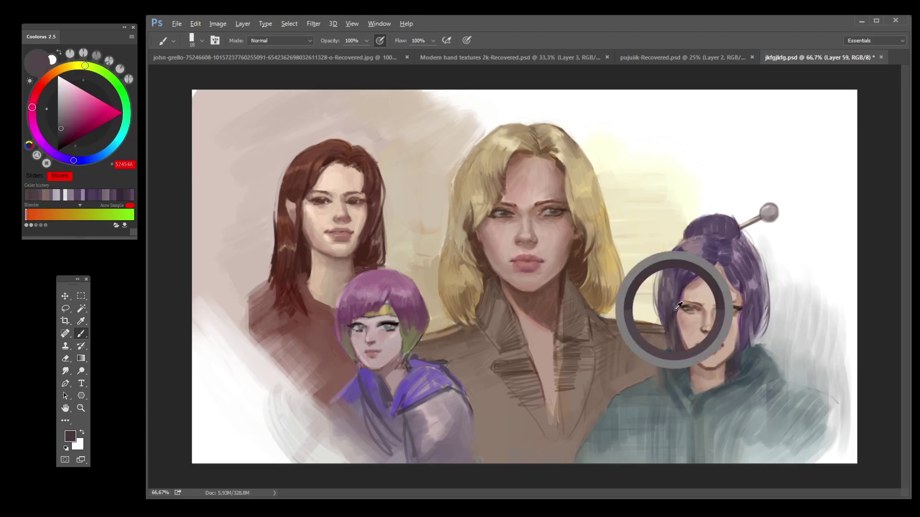
left_click(666, 294, "alt")
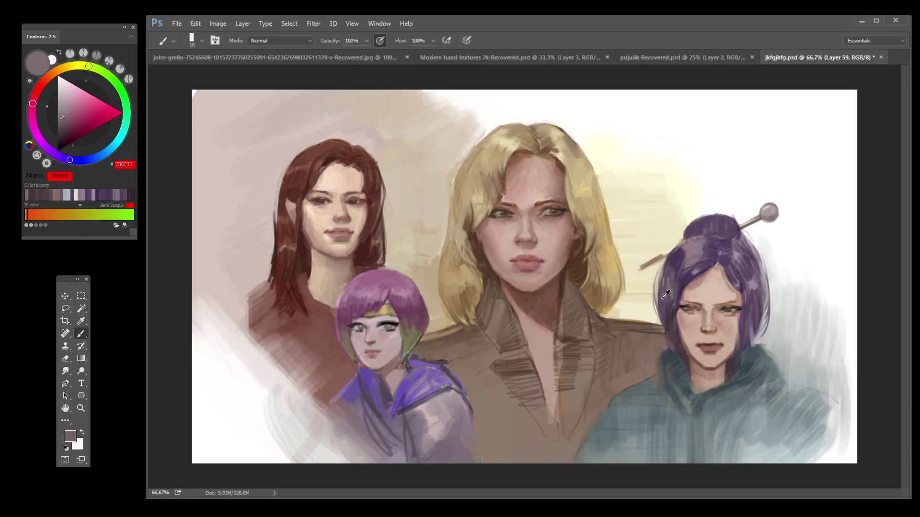
left_click(668, 309, "alt")
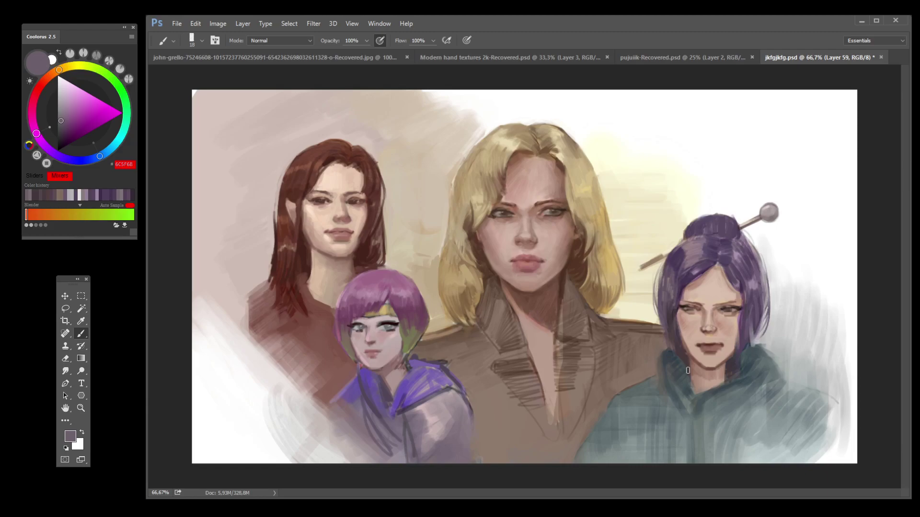
left_click(725, 367, "alt")
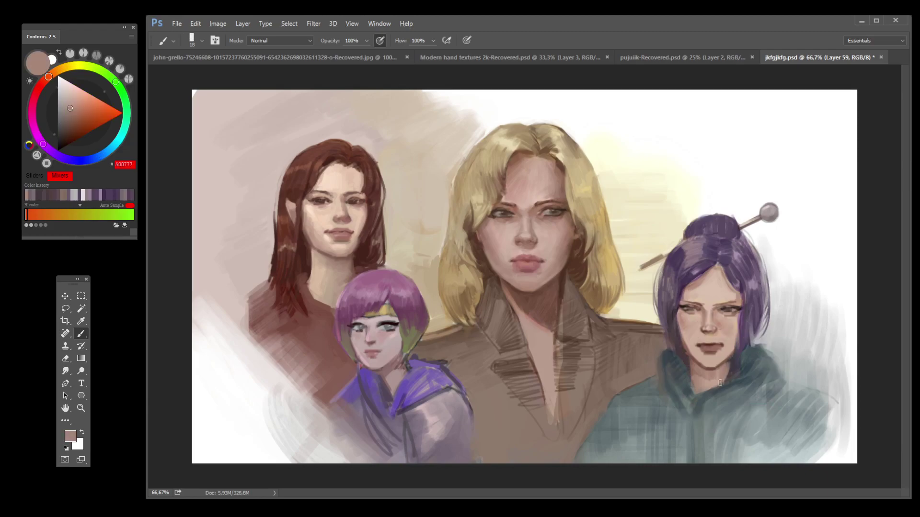
left_click(736, 365, "alt")
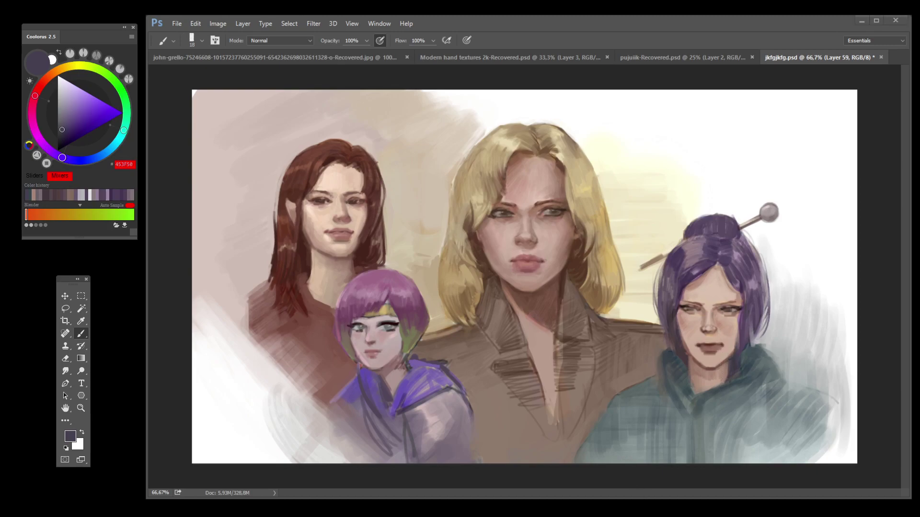
Step: Extend and darken the teal coat's collar around the neck with strokes of sampled dark blue-grey
left_click(669, 358, "alt")
mouse_move(655, 362)
left_mouse_down()
mouse_move(685, 394)
mouse_move(658, 366)
mouse_move(678, 398)
mouse_move(654, 369)
left_mouse_up()
left_click(740, 382, "alt")
mouse_move(704, 402)
left_mouse_down()
mouse_move(736, 383)
mouse_move(761, 341)
mouse_move(767, 384)
left_mouse_up()
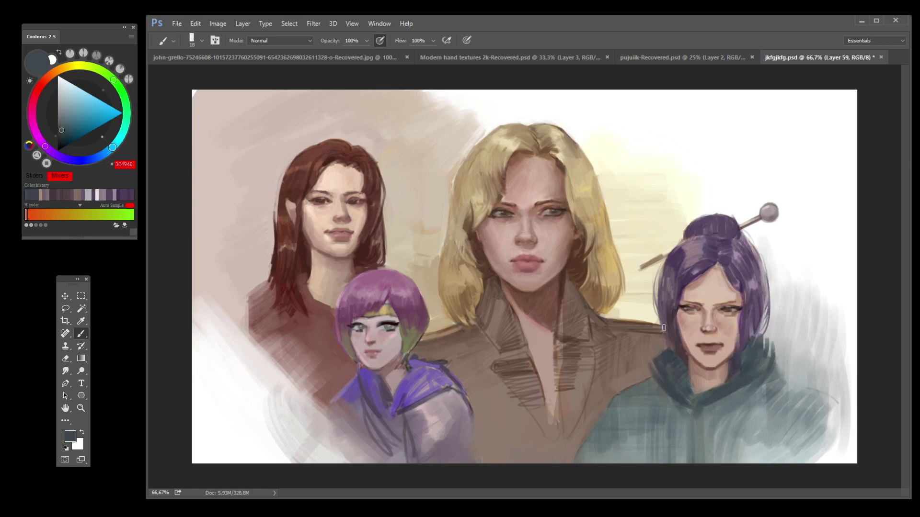
Step: Add pale mint-green highlights below the collar of the teal coat and soften them with sampled grey-green and light blue-grey
left_click(681, 397, "alt")
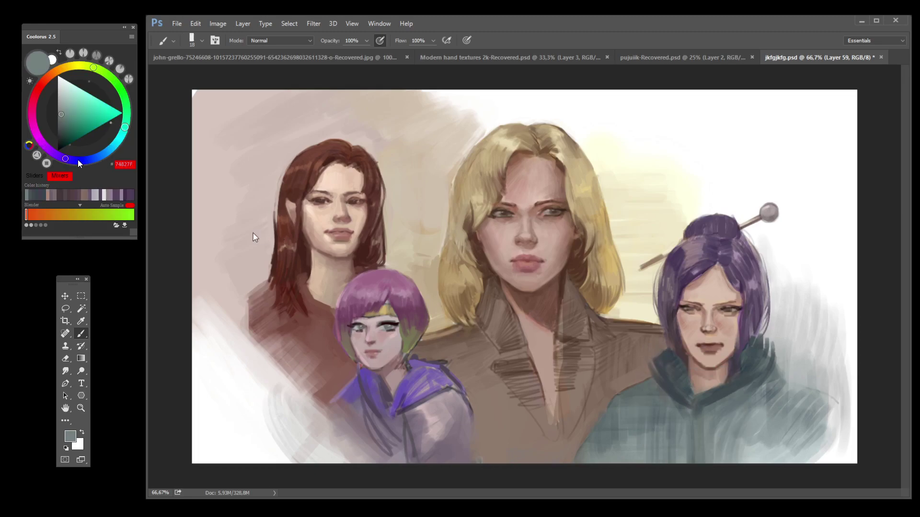
left_click(73, 92)
mouse_move(661, 385)
left_mouse_down()
mouse_move(693, 419)
mouse_move(674, 400)
mouse_move(698, 410)
mouse_move(771, 386)
mouse_move(685, 416)
mouse_move(712, 410)
left_mouse_up()
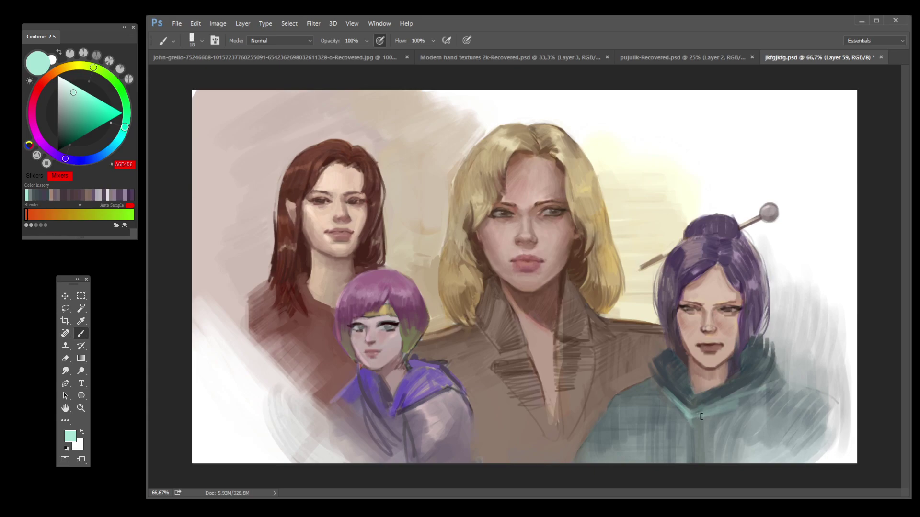
left_click(733, 412, "alt")
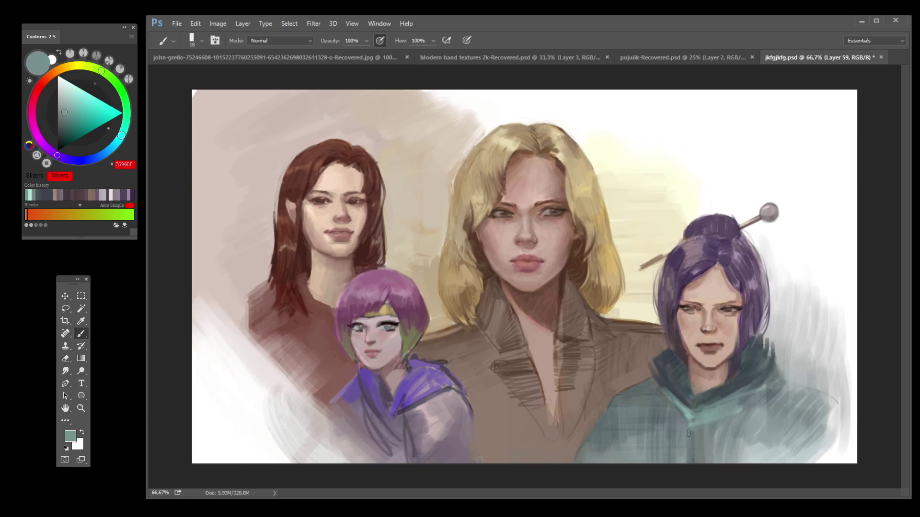
left_click(766, 410, "alt")
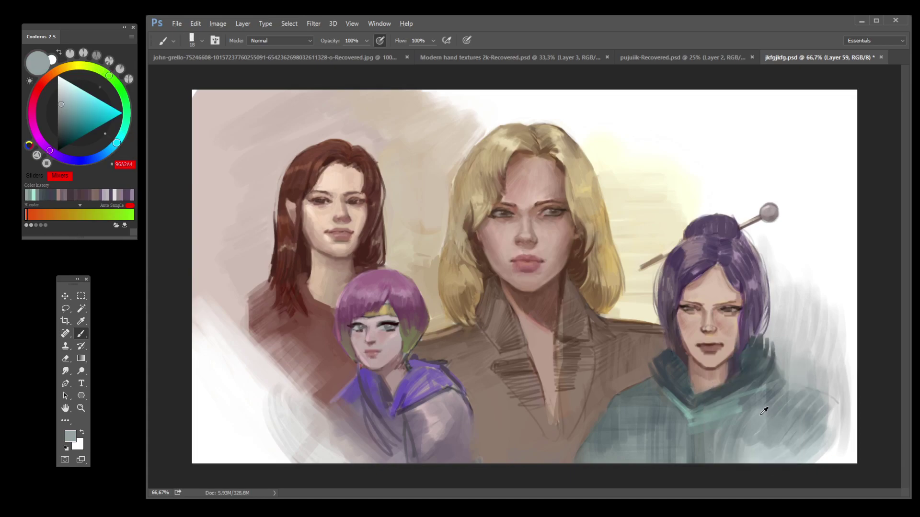
Step: Draw dark blue-grey fold lines down the teal coat's front and deepen the shading on both shoulders
left_click(737, 402, "alt")
left_click_drag(733, 400, 698, 430)
mouse_move(671, 389)
left_mouse_down()
mouse_move(695, 424)
mouse_move(694, 446)
left_mouse_up()
left_click_drag(668, 405, 686, 461)
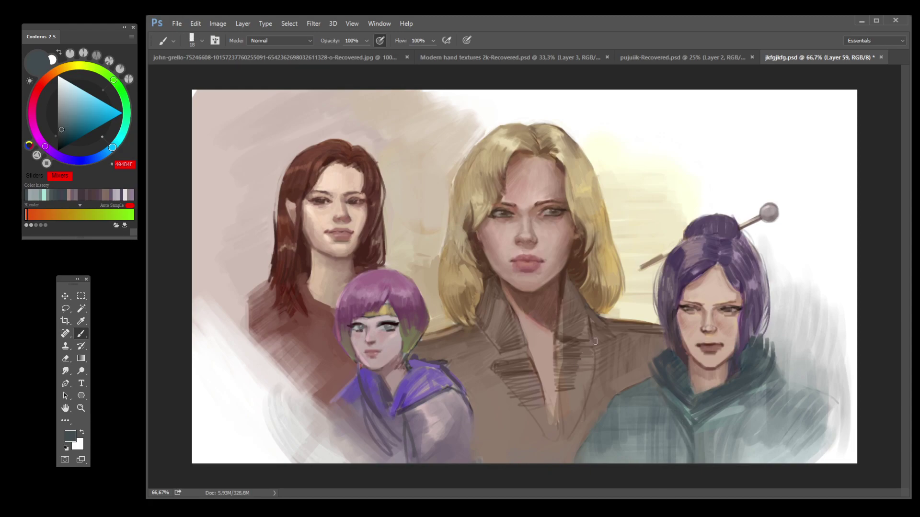
mouse_move(654, 380)
left_mouse_down()
mouse_move(620, 396)
mouse_move(660, 387)
mouse_move(619, 430)
left_mouse_up()
mouse_move(794, 389)
left_mouse_down()
mouse_move(759, 395)
mouse_move(776, 391)
mouse_move(762, 413)
mouse_move(809, 397)
left_mouse_up()
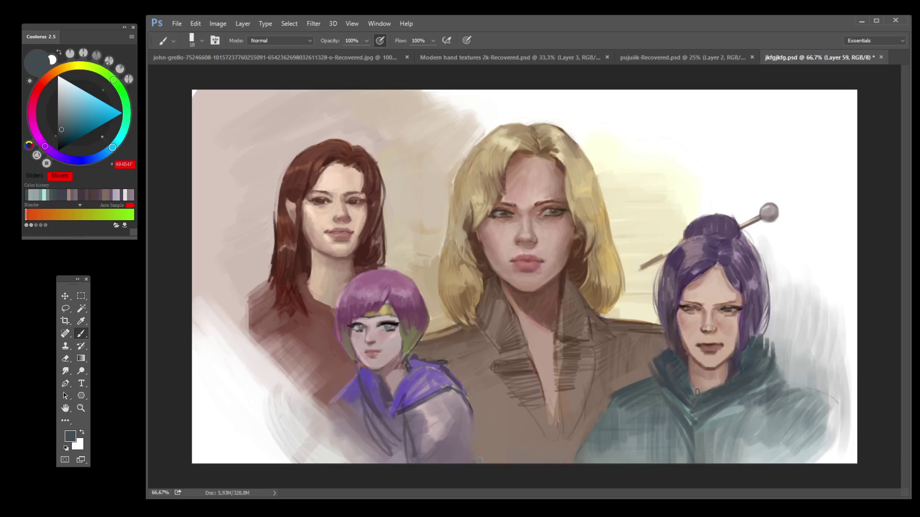
Step: Clean up the collar's outer edges and shoulder joins with sampled light grey background and blue-grey coat tones
left_click(762, 344, "alt")
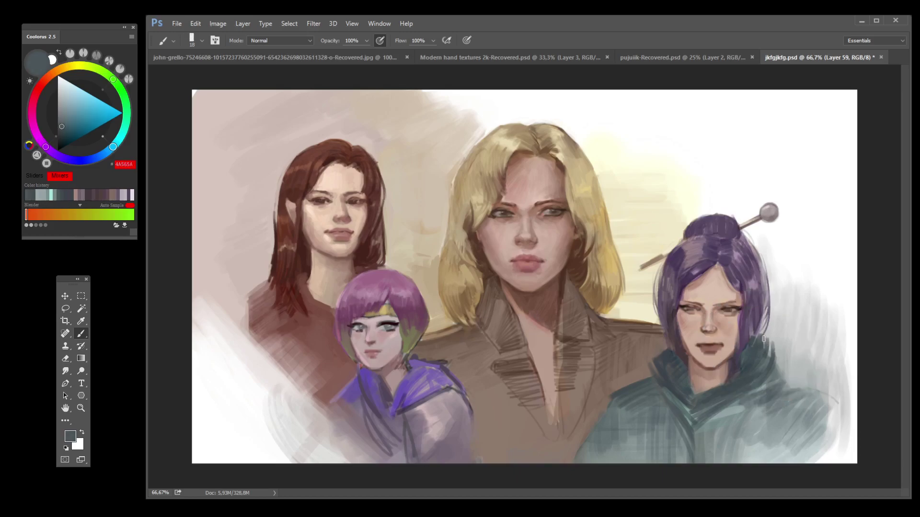
left_click(790, 368, "alt")
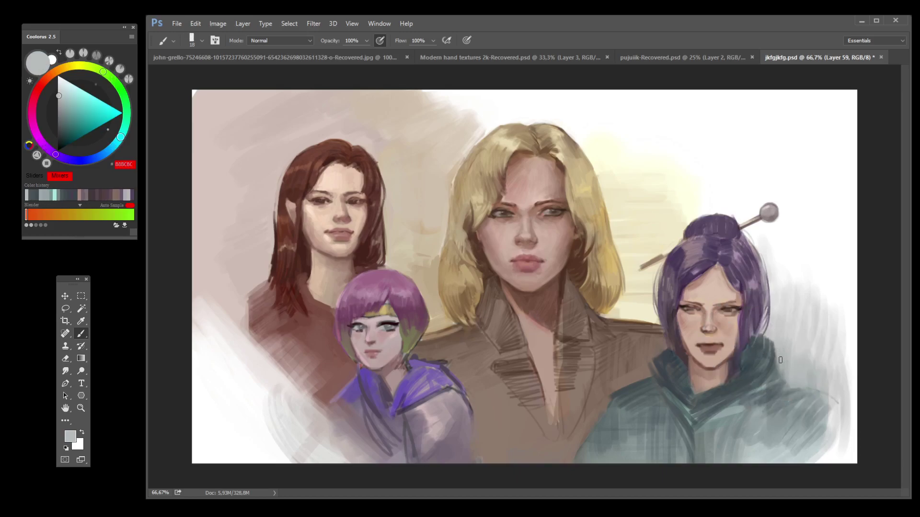
left_click(796, 390, "alt")
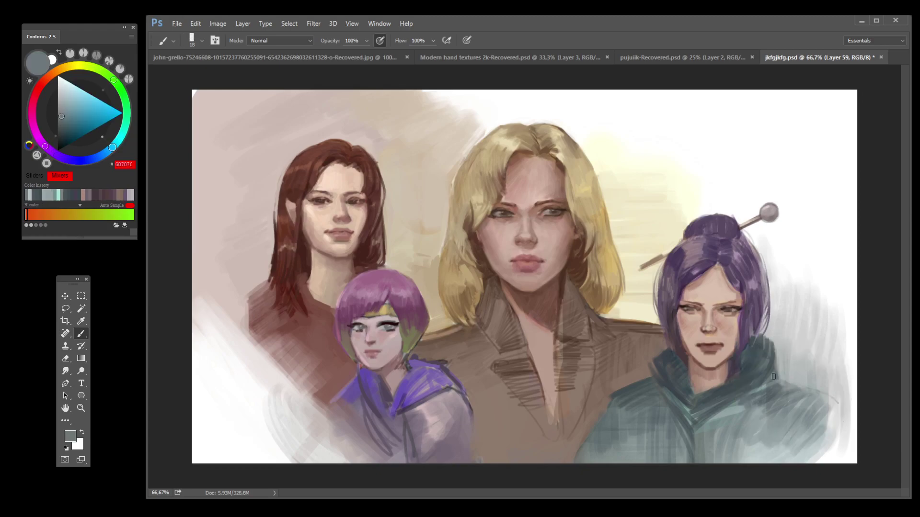
left_click(658, 370, "alt")
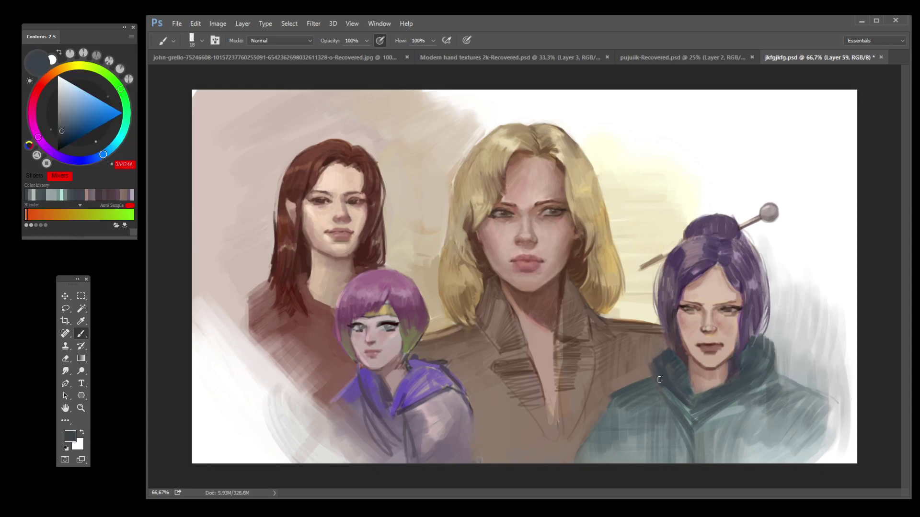
left_click(769, 347, "alt")
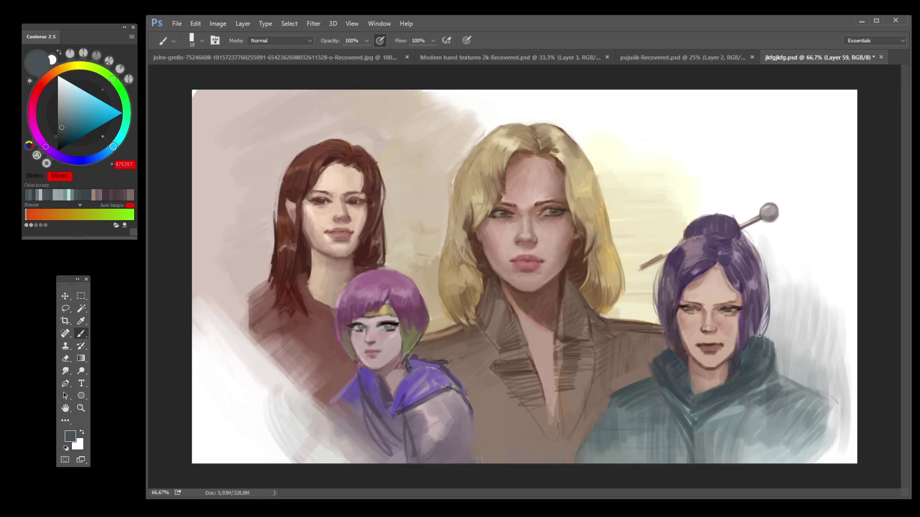
Step: Refine the lower hair ends and the strands beside the bun-haired woman's face with sampled grey-purple and dark purple tones
left_click(755, 331, "alt")
left_click_drag(755, 330, 749, 339)
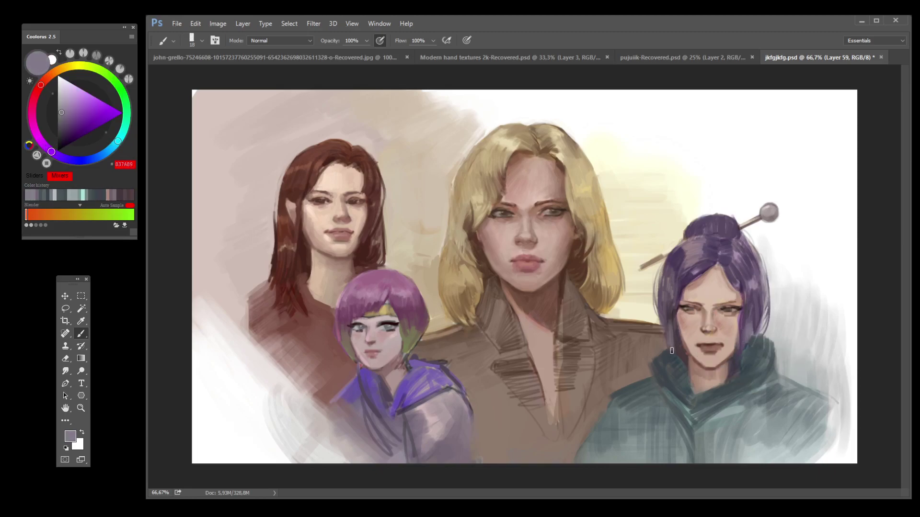
left_click(670, 319, "alt")
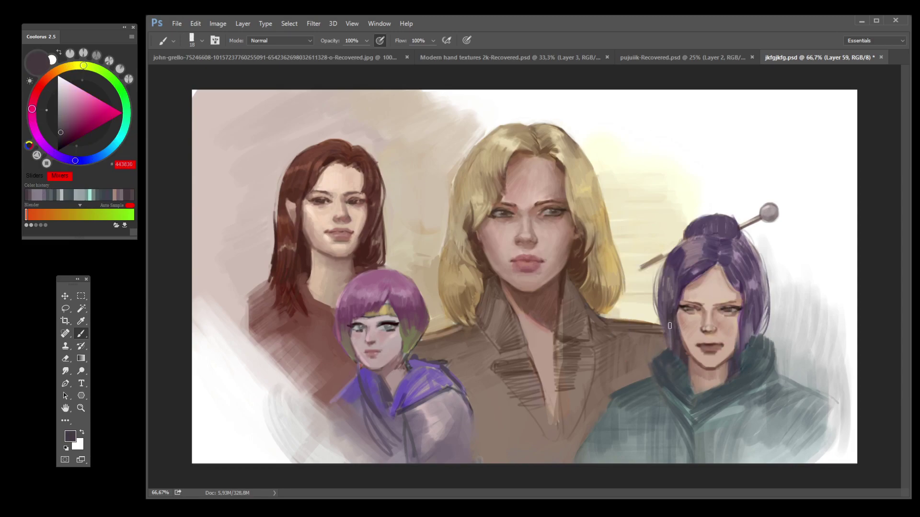
left_click(671, 325, "alt")
left_click(677, 293, "alt")
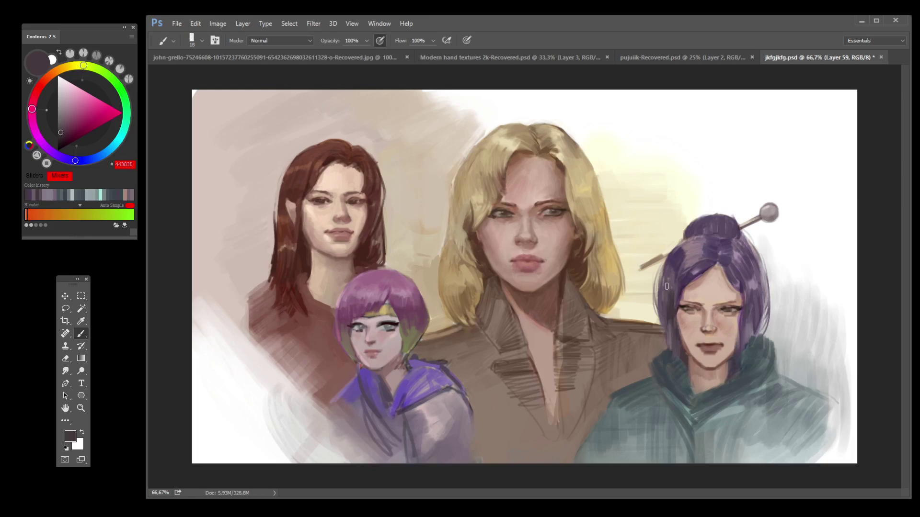
left_click(667, 286, "alt")
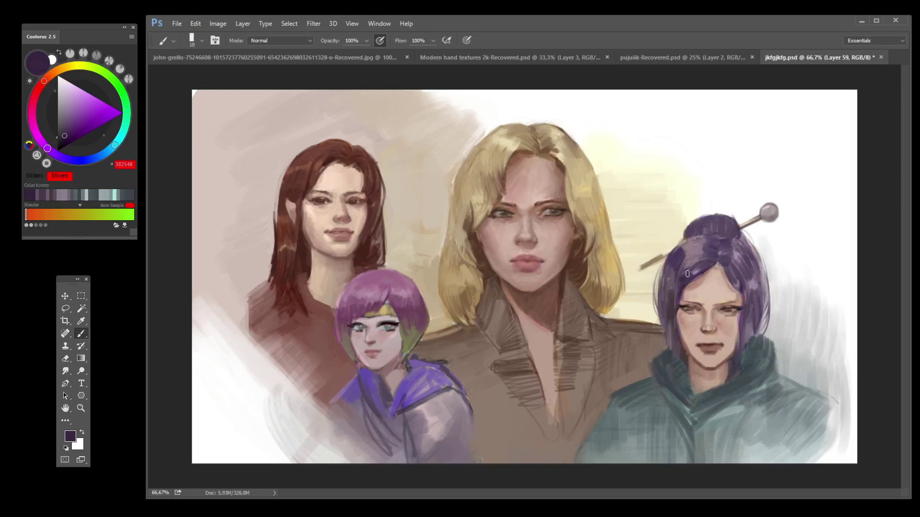
left_click(679, 281, "alt")
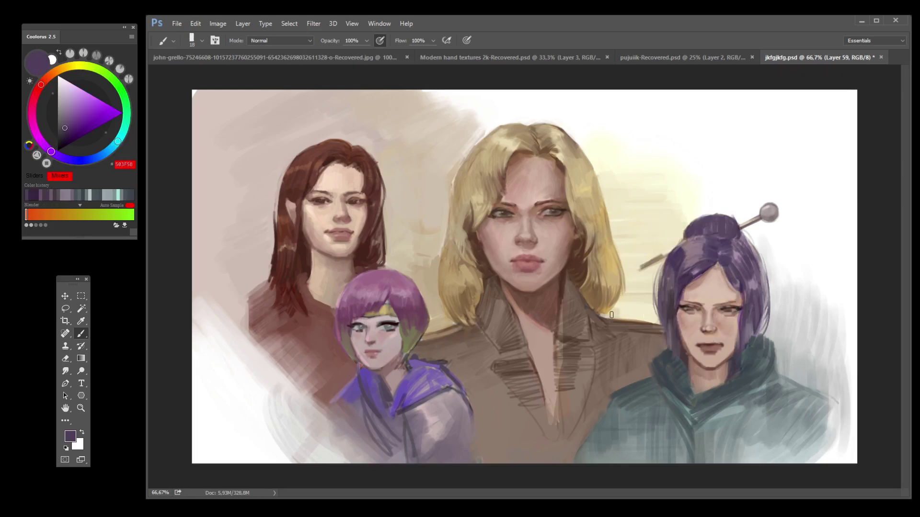
Step: Rework the bun-haired woman's parted front hair and hairline with sampled dark purple and pale mauve tones
left_click(742, 282, "alt")
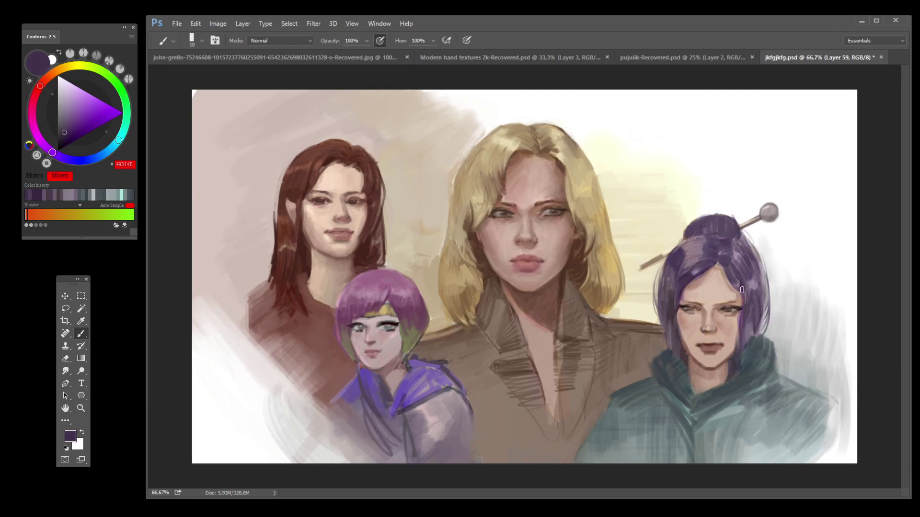
left_click(755, 281, "alt")
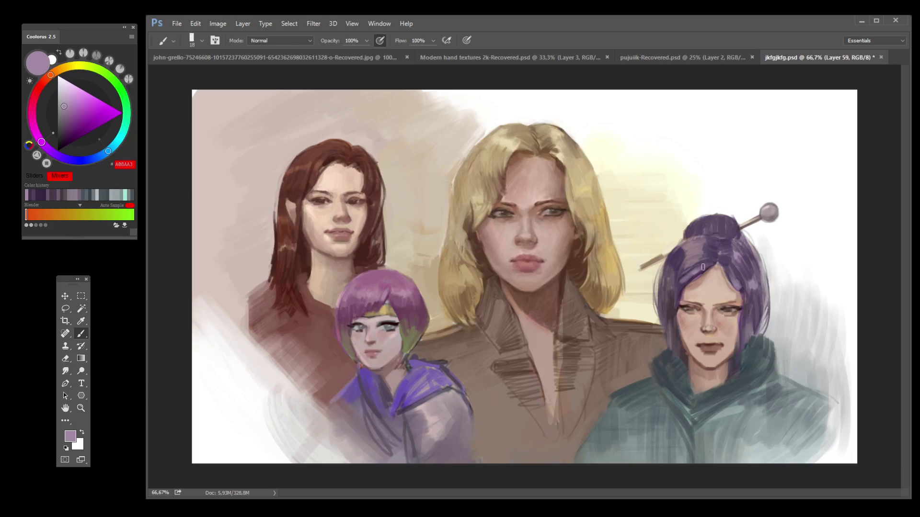
left_click(690, 252, "alt")
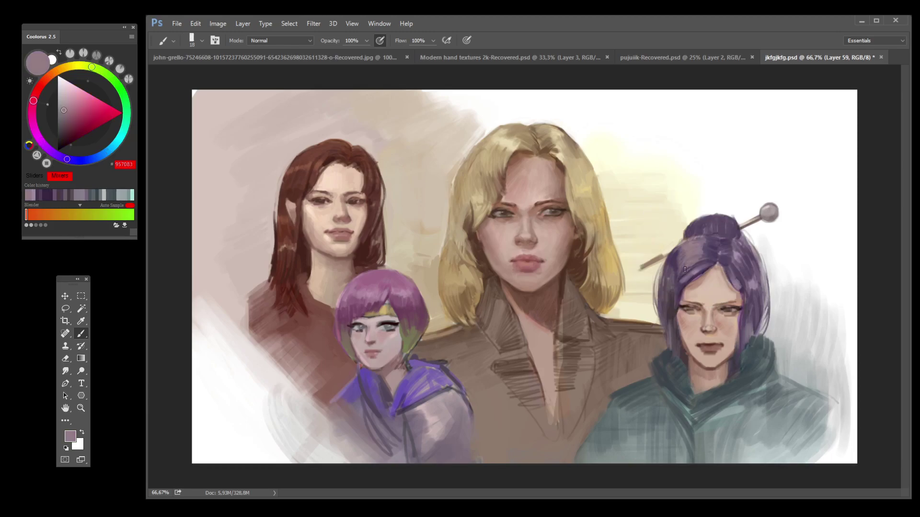
left_click(679, 273, "alt")
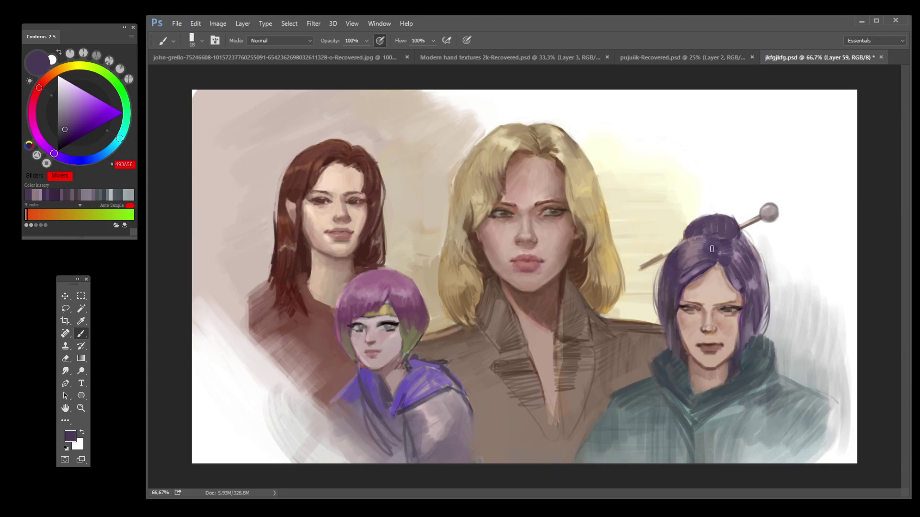
left_click(739, 259, "alt")
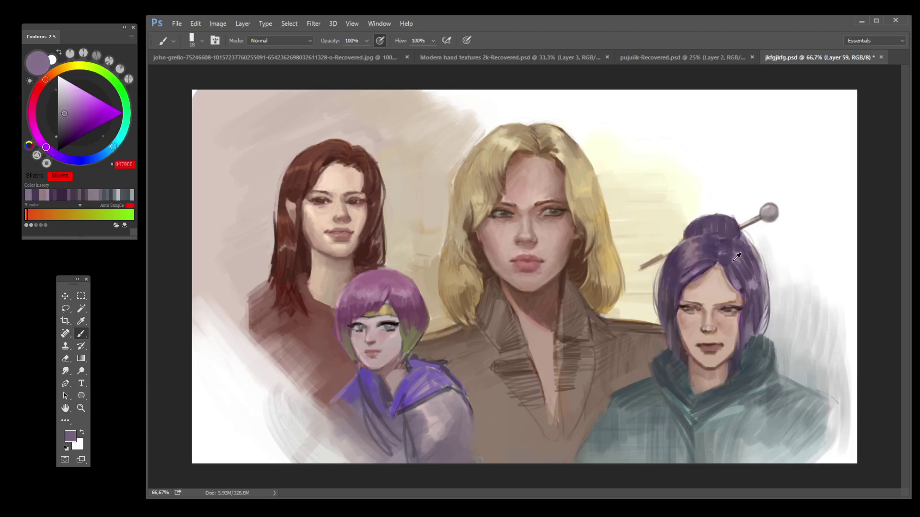
Step: Blend the purple hair's crown and outer strands with sampled muted purples and refine the bun with greyish mauve and dark purple
left_click(726, 242, "alt")
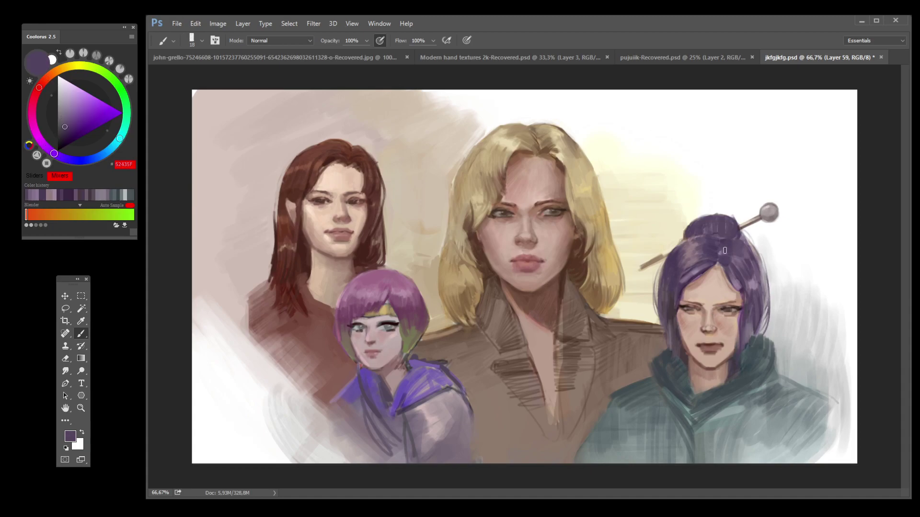
left_click(724, 251, "alt")
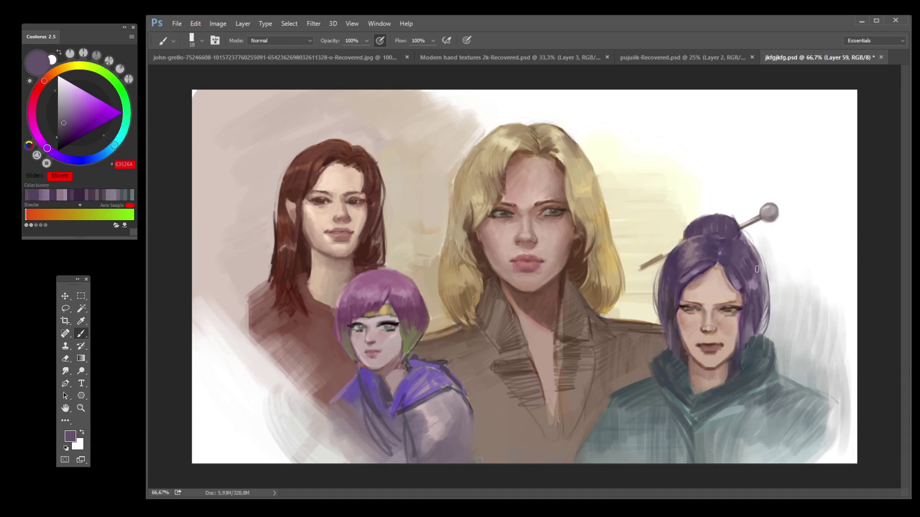
left_click(759, 310, "alt")
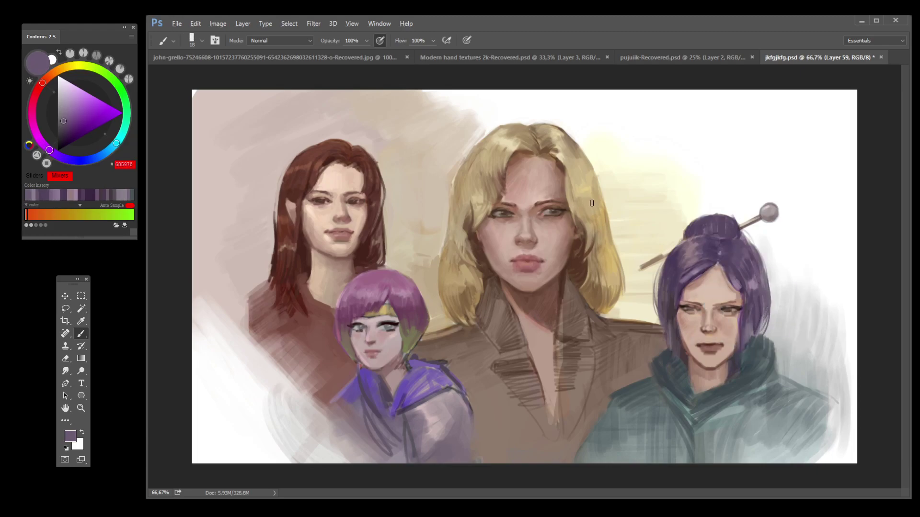
left_click(689, 221, "alt")
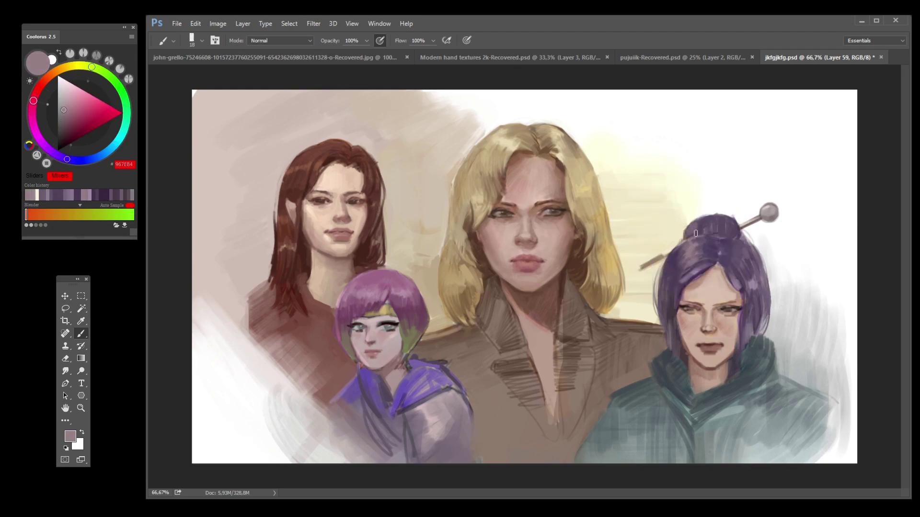
left_click(740, 235, "alt")
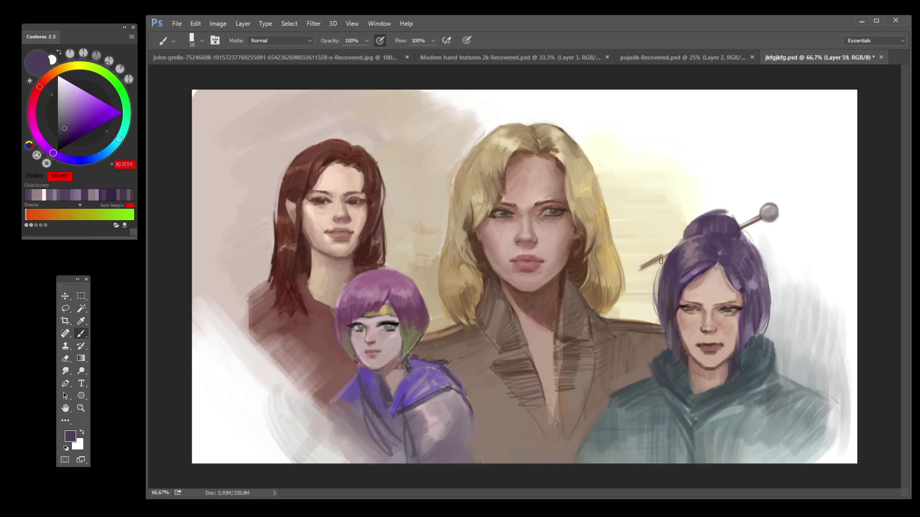
Step: Refine the lower hair beside the bun-haired woman's jaw and her neck inside the collar with sampled dark brown-purple and beige skin tones
left_click(693, 350, "alt")
left_click(677, 330, "alt")
left_click(680, 354, "alt")
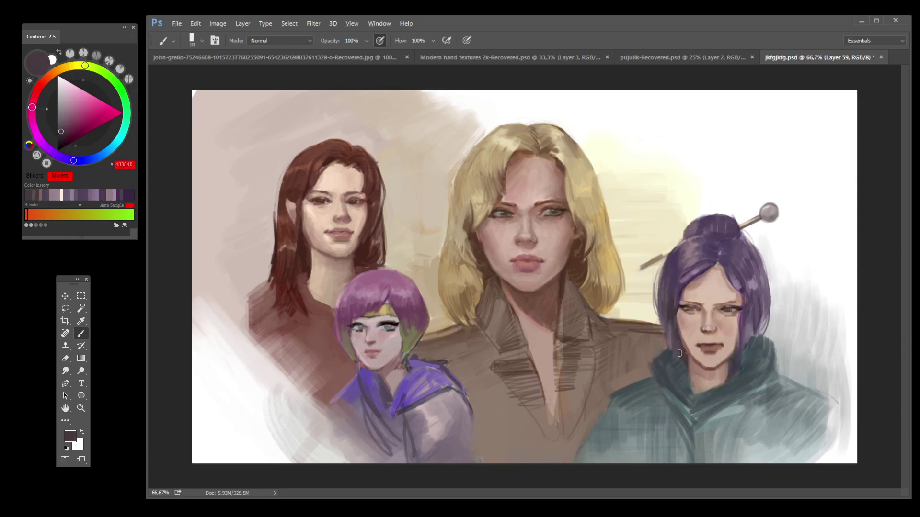
left_click(685, 355, "alt")
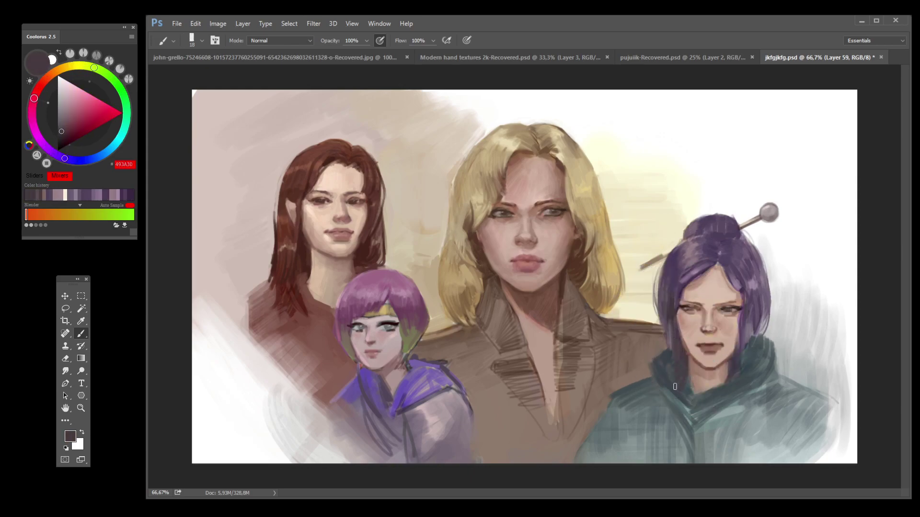
mouse_move(688, 388)
left_mouse_down()
mouse_move(686, 376)
mouse_move(706, 387)
mouse_move(723, 381)
mouse_move(707, 393)
mouse_move(733, 384)
left_mouse_up()
left_click(711, 386, "alt")
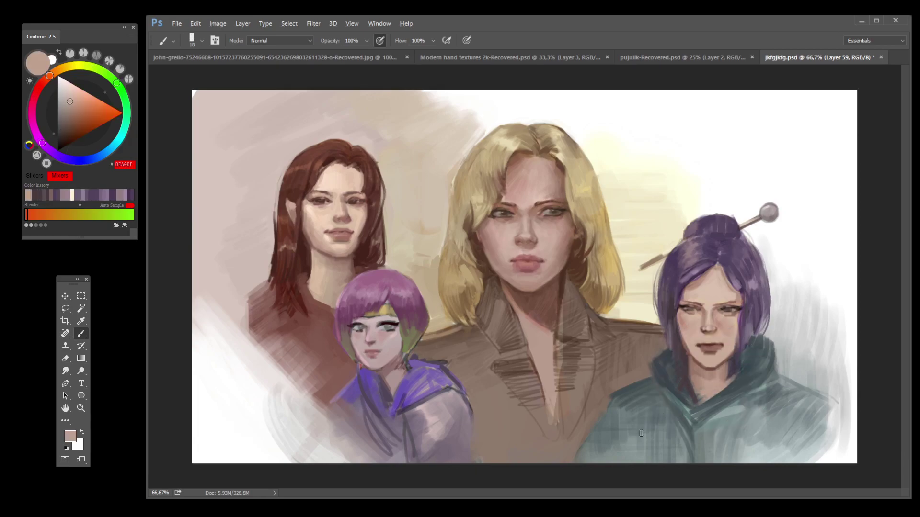
key("ctrl+alt+z")
key("ctrl+alt+z")
Step: Brush broad light blue-grey strokes over both shoulders of the teal coat and add mid-grey shading to the outer shoulder
left_click(618, 401, "alt")
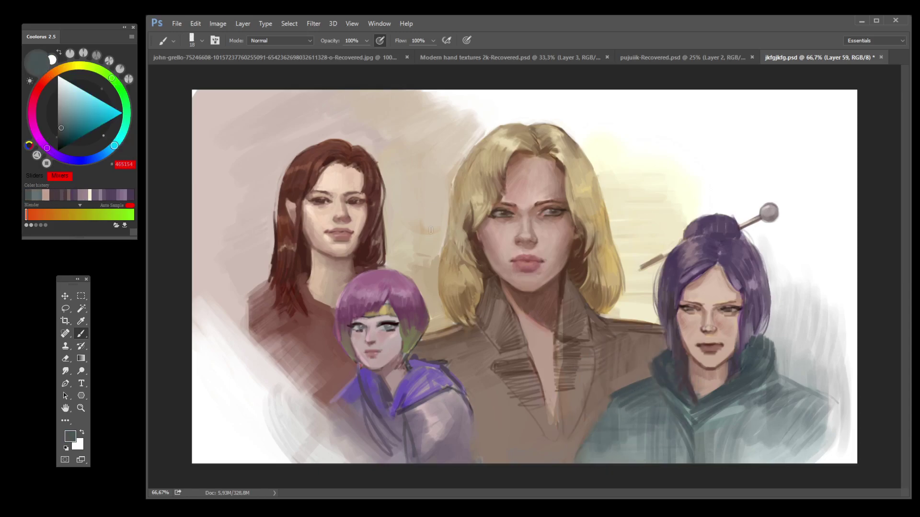
left_click(62, 96)
key("bracketright")
key("bracketright")
key("bracketright")
mouse_move(654, 372)
left_mouse_down()
mouse_move(615, 395)
mouse_move(621, 417)
mouse_move(651, 378)
mouse_move(634, 372)
mouse_move(659, 367)
left_mouse_up()
left_click_drag(761, 389, 801, 373)
left_click(793, 373, "alt")
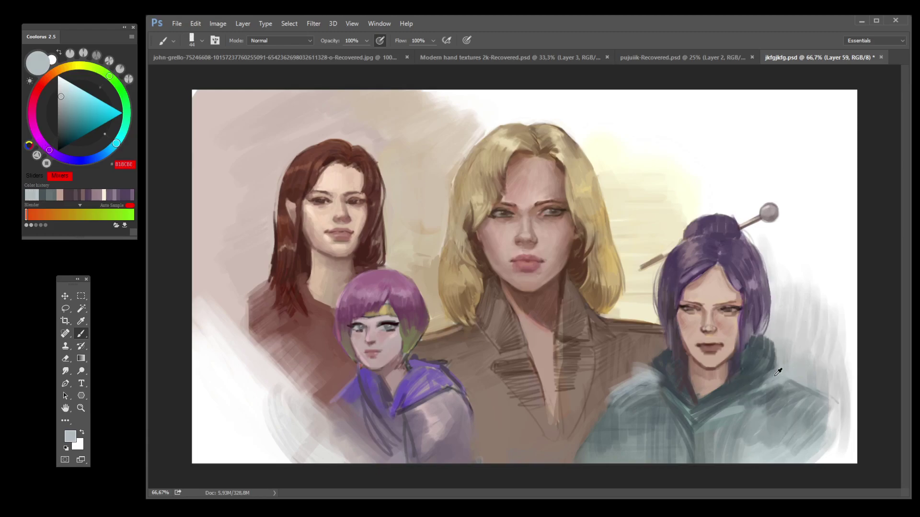
left_click(57, 119)
mouse_move(774, 357)
left_mouse_down()
mouse_move(797, 379)
mouse_move(793, 400)
mouse_move(814, 379)
mouse_move(809, 400)
mouse_move(824, 391)
left_mouse_up()
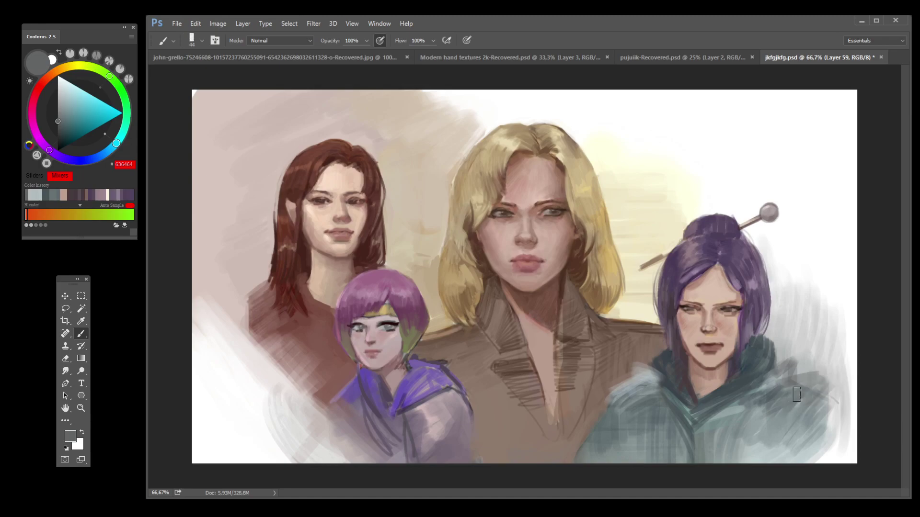
Step: Paint wide pale-grey strokes across both shoulders and down towards the teal coat's front to suggest a fur wrap
left_click(776, 375, "alt")
left_click(66, 90)
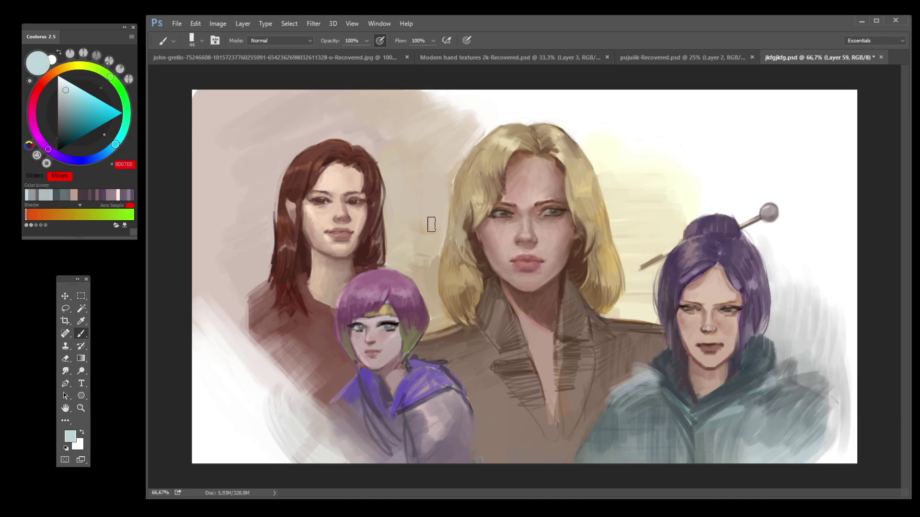
left_click(59, 83)
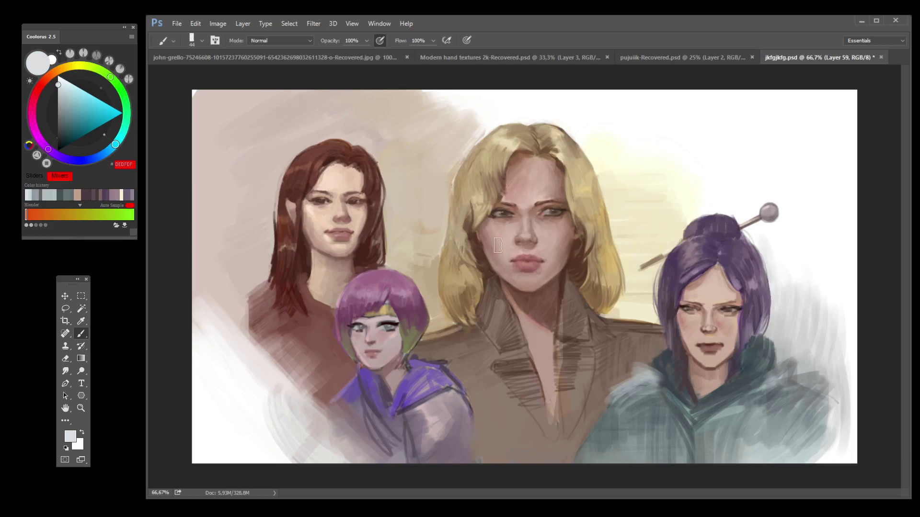
mouse_move(760, 385)
left_mouse_down()
mouse_move(790, 376)
mouse_move(800, 386)
mouse_move(798, 402)
mouse_move(766, 415)
left_mouse_up()
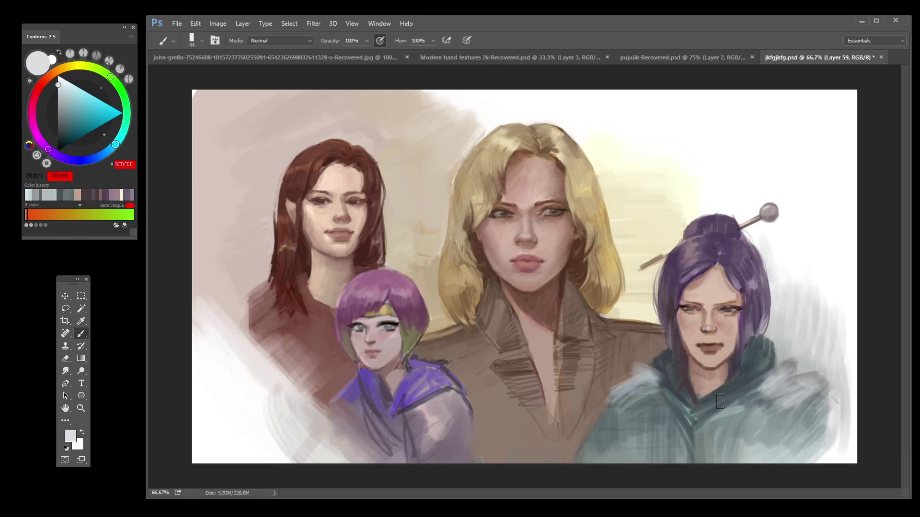
mouse_move(626, 375)
left_mouse_down()
mouse_move(661, 407)
mouse_move(632, 383)
mouse_move(630, 402)
mouse_move(678, 436)
mouse_move(628, 408)
mouse_move(678, 443)
left_mouse_up()
mouse_move(765, 407)
left_mouse_down()
mouse_move(721, 402)
mouse_move(717, 421)
mouse_move(794, 405)
mouse_move(695, 453)
left_mouse_up()
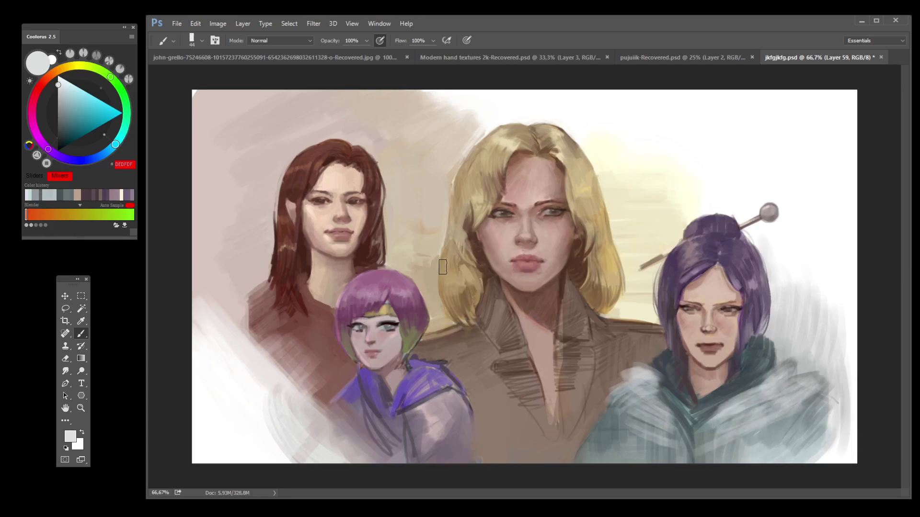
Step: Draw the pale wrap's outer contour and fold lines on both shoulders in near-black grey with a smaller brush
left_click(57, 139)
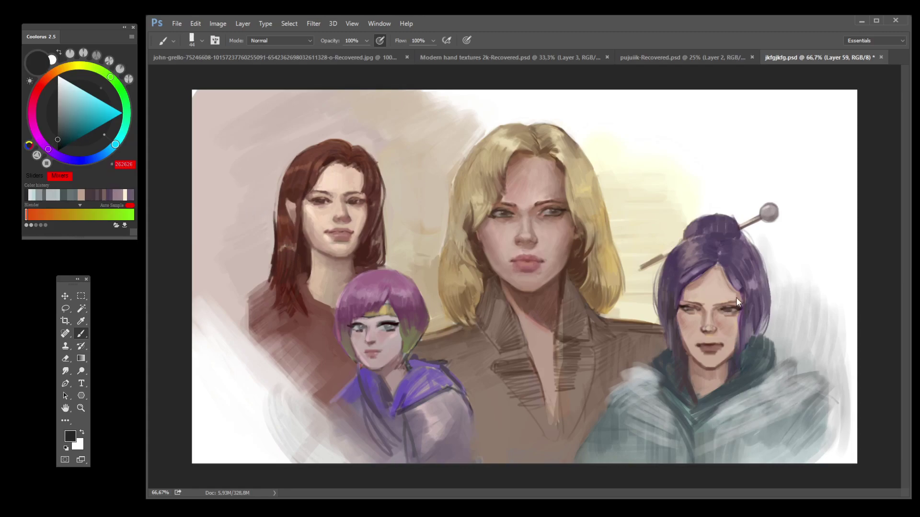
key("bracketleft")
key("bracketleft")
key("bracketleft")
mouse_move(630, 360)
left_mouse_down()
mouse_move(651, 364)
mouse_move(618, 378)
mouse_move(635, 382)
mouse_move(609, 387)
mouse_move(638, 384)
mouse_move(633, 430)
mouse_move(625, 432)
mouse_move(632, 453)
left_mouse_up()
mouse_move(786, 359)
left_mouse_down()
mouse_move(771, 372)
mouse_move(822, 372)
mouse_move(822, 398)
mouse_move(764, 418)
left_mouse_up()
left_click_drag(828, 391, 834, 410)
mouse_move(794, 352)
left_mouse_down()
mouse_move(772, 357)
mouse_move(792, 366)
left_mouse_up()
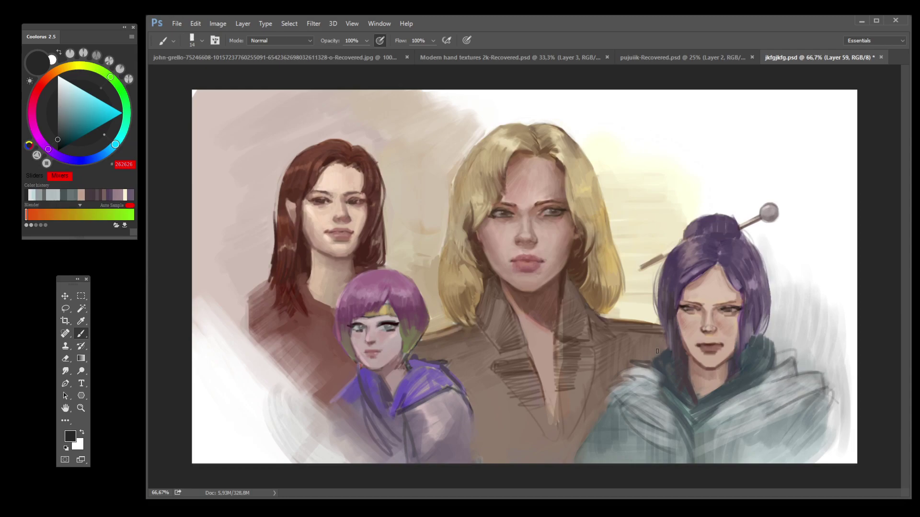
Step: Fill the wrap's upper edge on the shoulder beside the blonde woman with sampled light greys using a larger brush
key("bracketright")
key("bracketright")
key("bracketright")
key("bracketright")
key("bracketright")
left_click(638, 375, "alt")
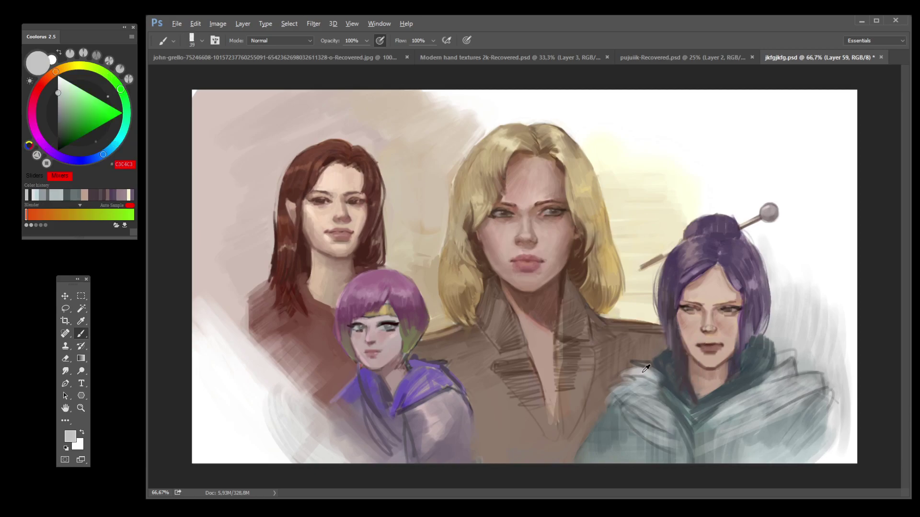
left_click(653, 371, "alt")
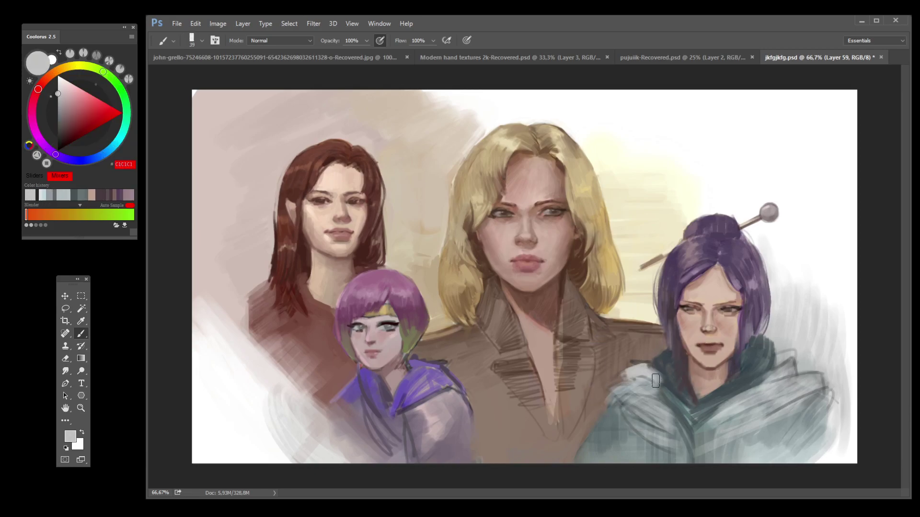
Step: Cover the wrap's sketch lines between the collar and the shoulder beside the blonde woman with sampled mid-grey and blue-grey tones
left_click(655, 380, "alt")
left_click(680, 389, "alt")
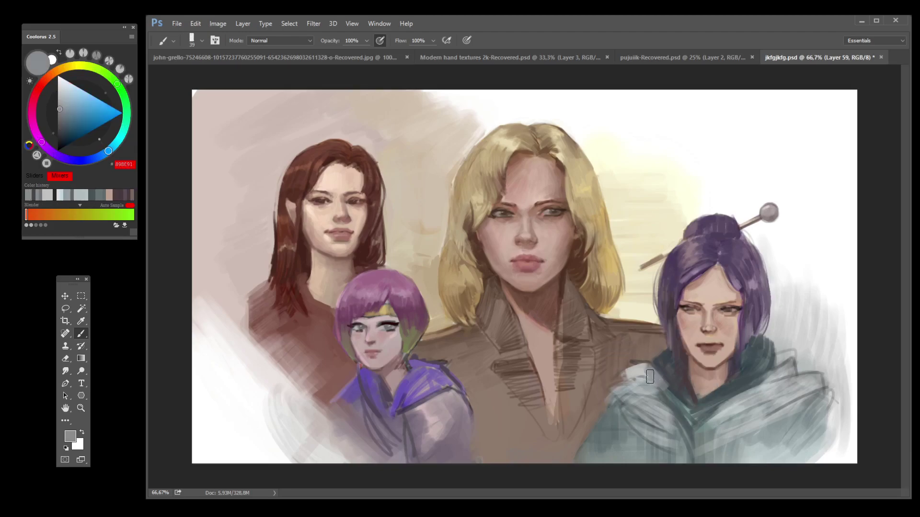
left_click(644, 377, "alt")
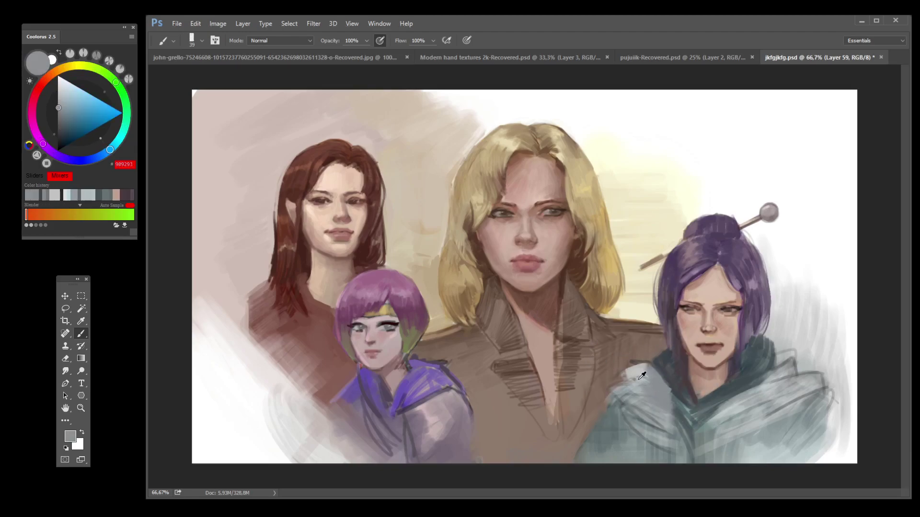
left_click(645, 389, "alt")
left_click(655, 409, "alt")
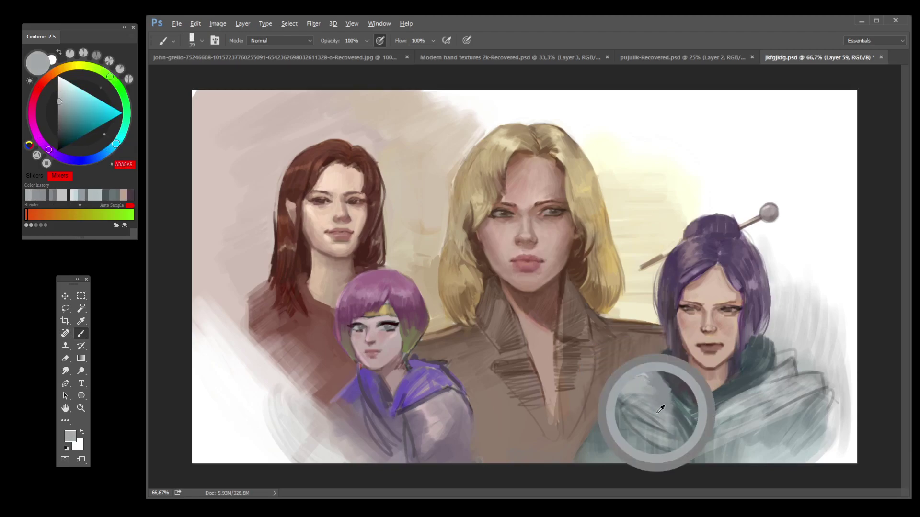
left_click(678, 397, "alt")
Step: Even out the wrap's folds across the chest and outer shoulder with sampled light blue-grey tones
left_click(733, 404, "alt")
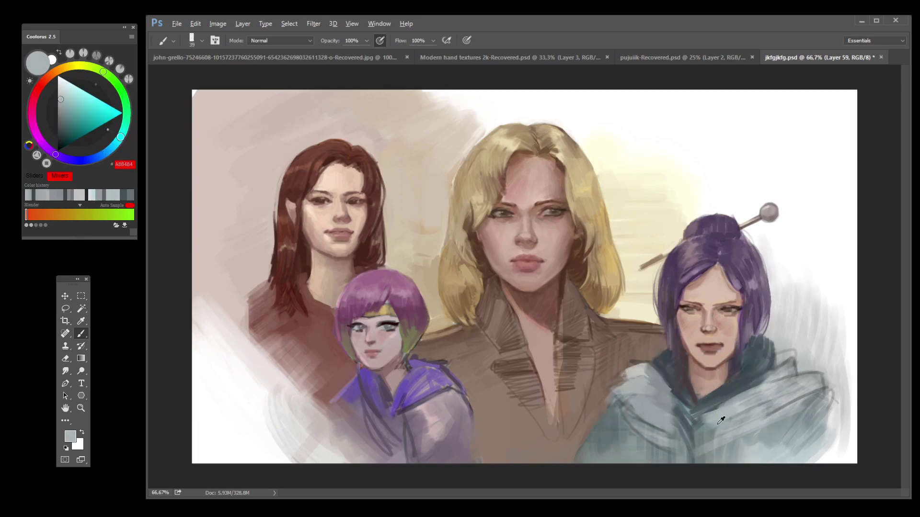
left_click(714, 420, "alt")
left_click(789, 387, "alt")
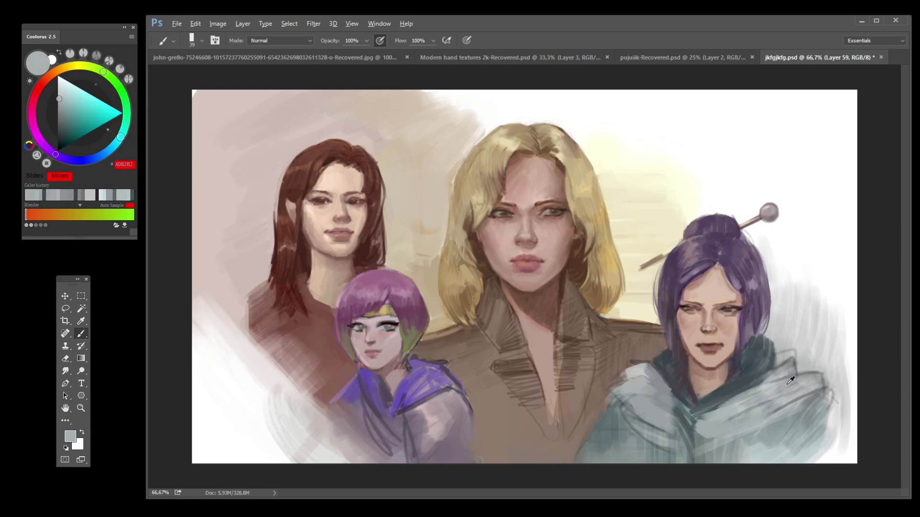
left_click(784, 375, "alt")
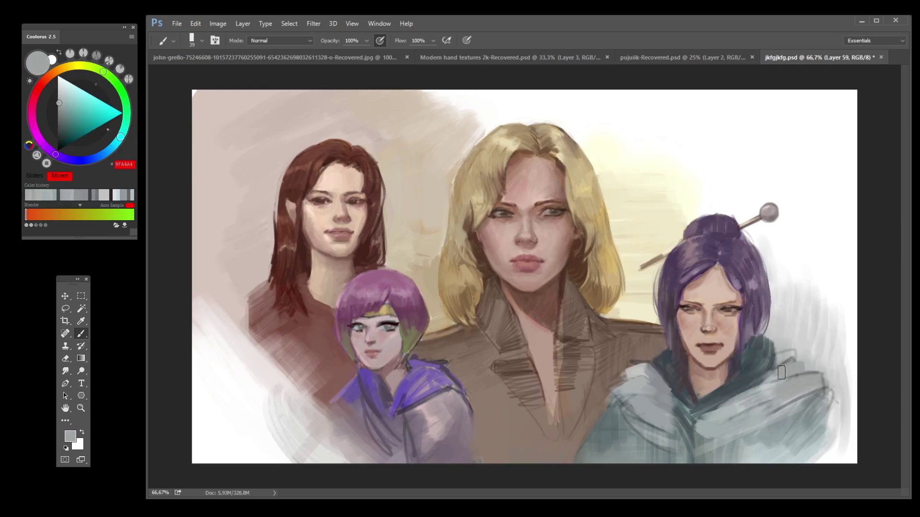
Step: Reshape the wrap's outer edges on both shoulders with sampled brown-grey tones and the light grey background colour
left_click(640, 360, "alt")
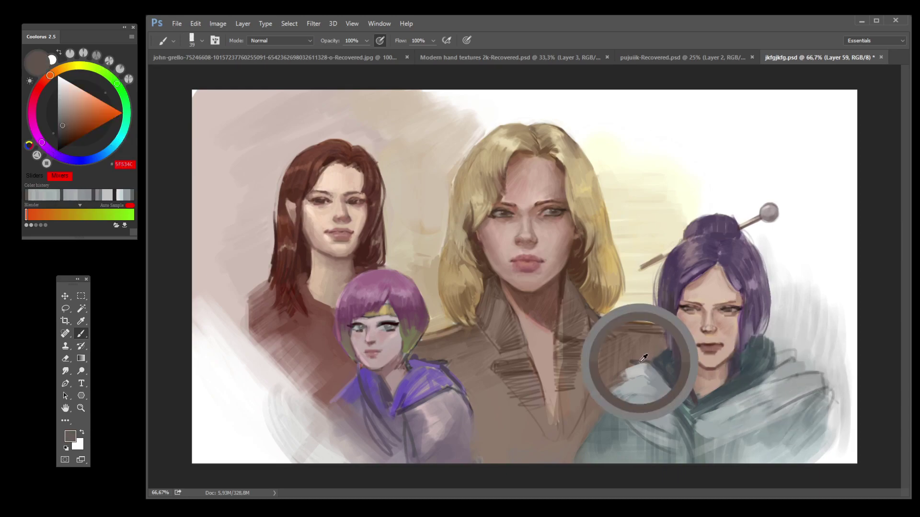
left_click(641, 370, "alt")
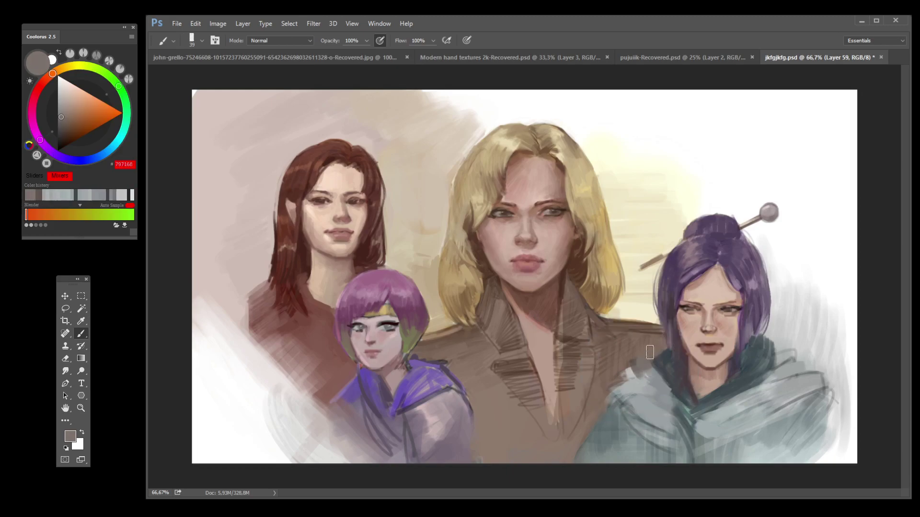
left_click_drag(632, 376, 630, 392)
left_click_drag(778, 349, 833, 401)
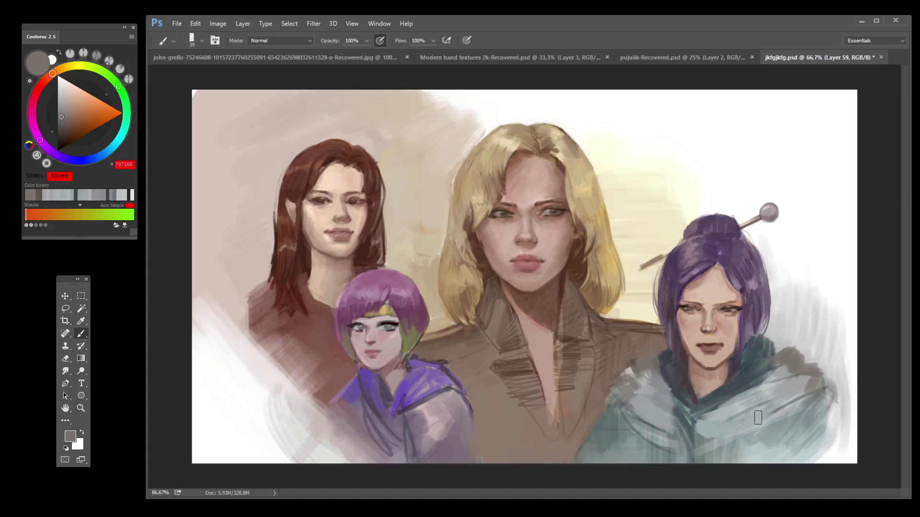
left_click(802, 341, "alt")
mouse_move(794, 344)
left_mouse_down()
mouse_move(811, 367)
mouse_move(820, 358)
mouse_move(804, 362)
mouse_move(830, 371)
mouse_move(820, 405)
left_mouse_up()
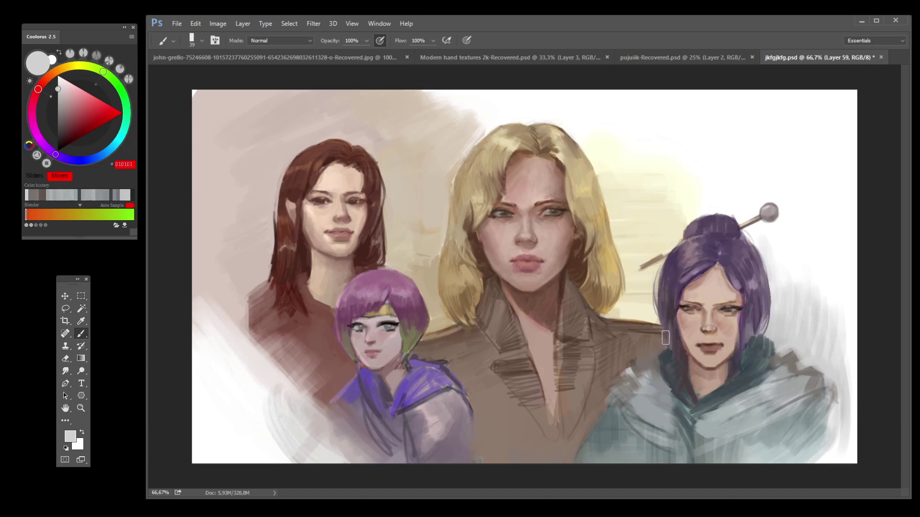
Step: Paint light grey fur tufts on the wrap over the shoulder beside the blonde woman, using sampled greys
left_click(635, 367, "alt")
mouse_move(635, 367)
left_mouse_down()
mouse_move(663, 407)
mouse_move(640, 384)
mouse_move(652, 378)
mouse_move(668, 398)
mouse_move(630, 387)
mouse_move(622, 397)
mouse_move(672, 400)
mouse_move(671, 414)
mouse_move(649, 372)
mouse_move(653, 395)
mouse_move(653, 384)
mouse_move(633, 397)
mouse_move(662, 405)
mouse_move(651, 420)
left_mouse_up()
left_click(656, 396, "alt")
left_click(637, 390, "alt")
Step: Paint light grey fur tufts across the wrap's outer shoulder and chest fold with sampled background greys
left_click(786, 371, "alt")
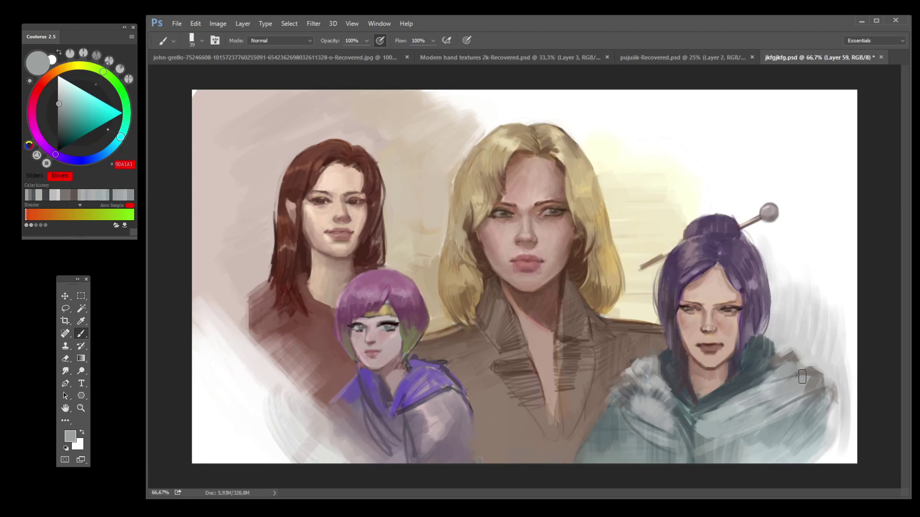
left_click(824, 353, "alt")
mouse_move(781, 394)
left_mouse_down()
mouse_move(805, 377)
mouse_move(778, 370)
mouse_move(794, 359)
mouse_move(779, 366)
mouse_move(785, 383)
mouse_move(763, 379)
mouse_move(735, 400)
mouse_move(796, 408)
mouse_move(750, 402)
mouse_move(716, 421)
mouse_move(705, 442)
mouse_move(693, 436)
mouse_move(718, 441)
mouse_move(772, 414)
left_mouse_up()
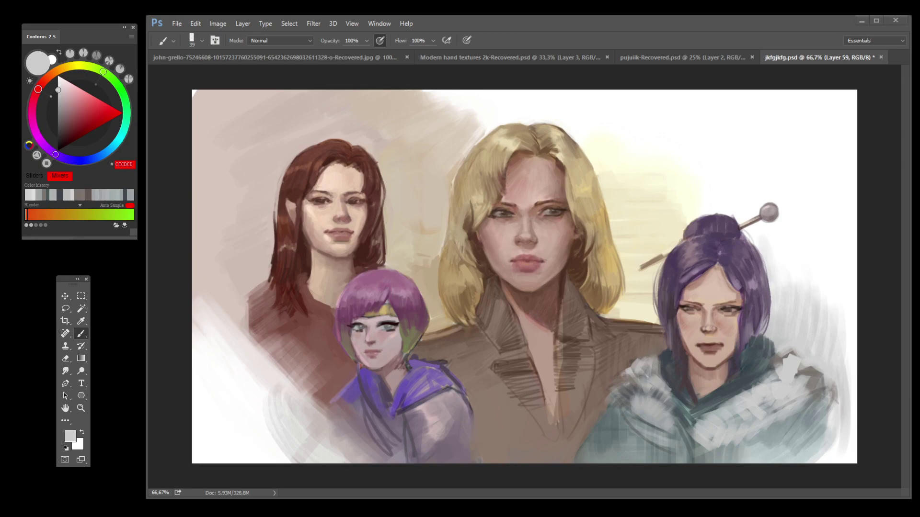
Step: Refine the purple-haired woman's forehead and brow area with sampled skin tones and a smaller brush
key("bracketleft")
key("bracketleft")
key("bracketleft")
left_click(694, 287, "alt")
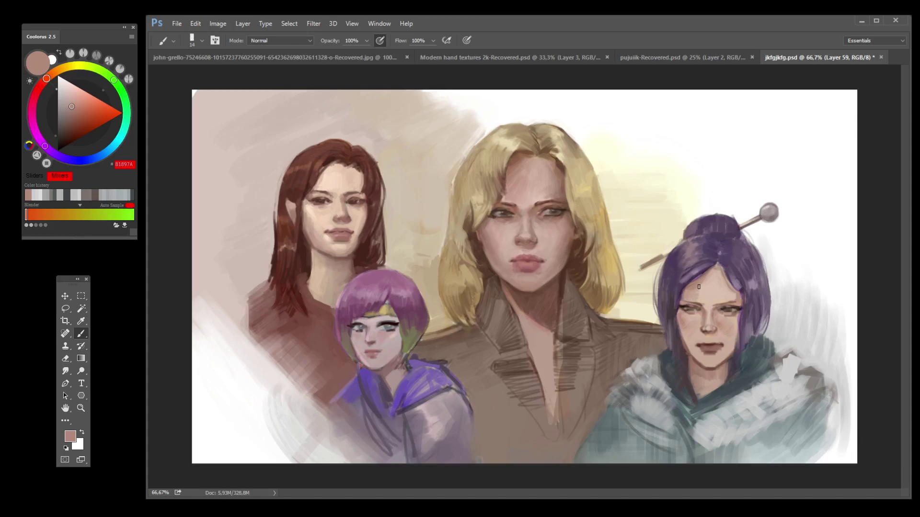
left_click(711, 281, "alt")
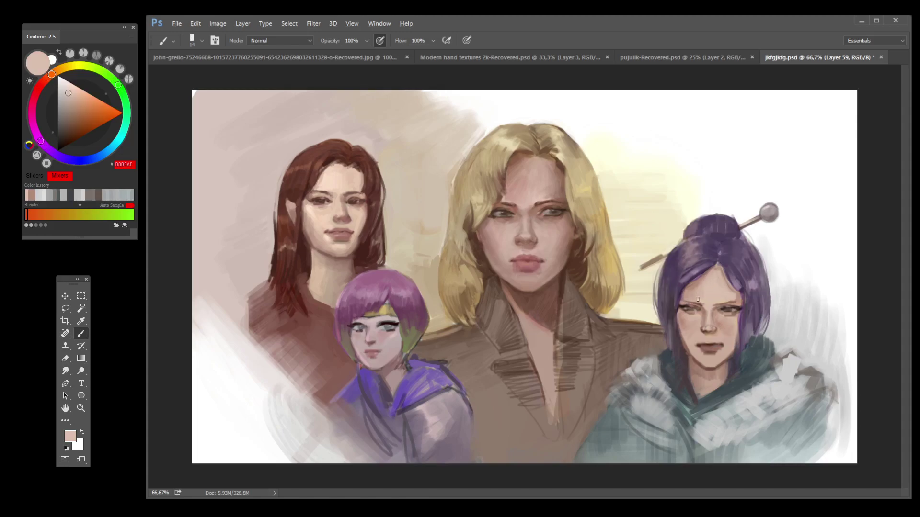
left_click(737, 296, "alt")
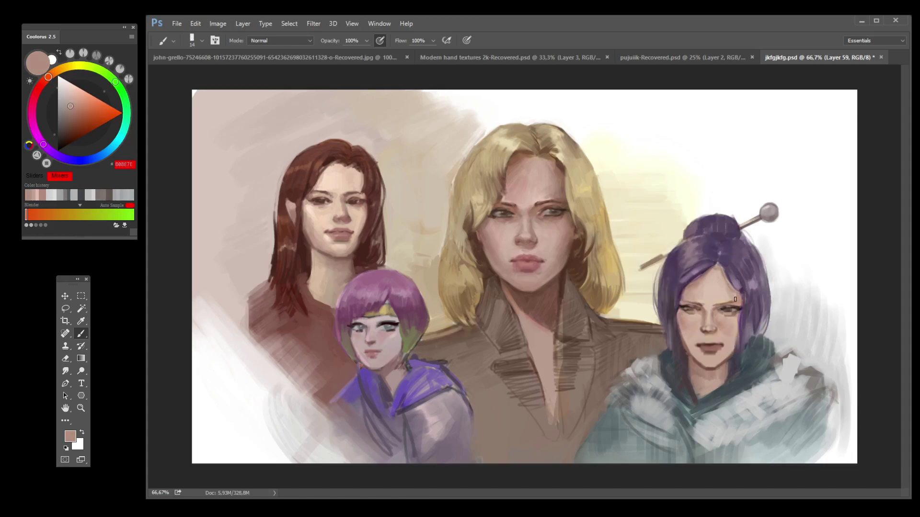
left_click(724, 290, "alt")
left_click(721, 300, "alt")
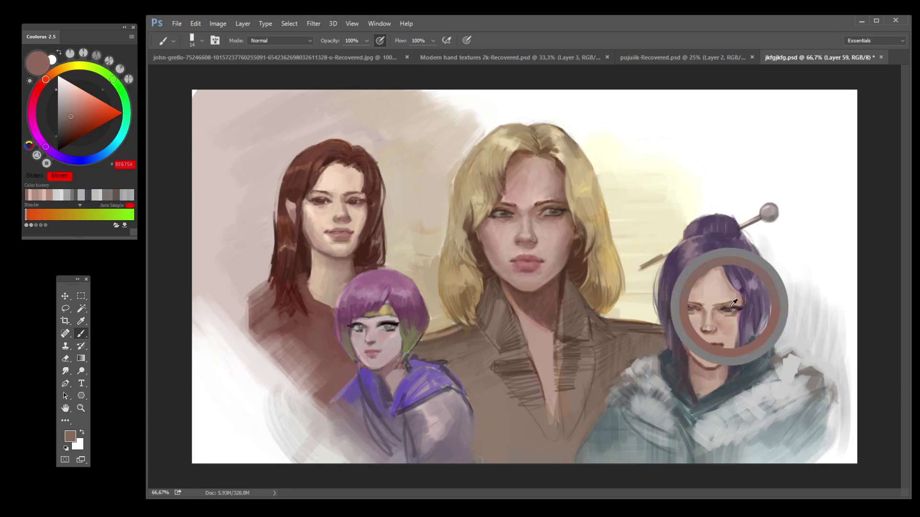
left_click(726, 303, "alt")
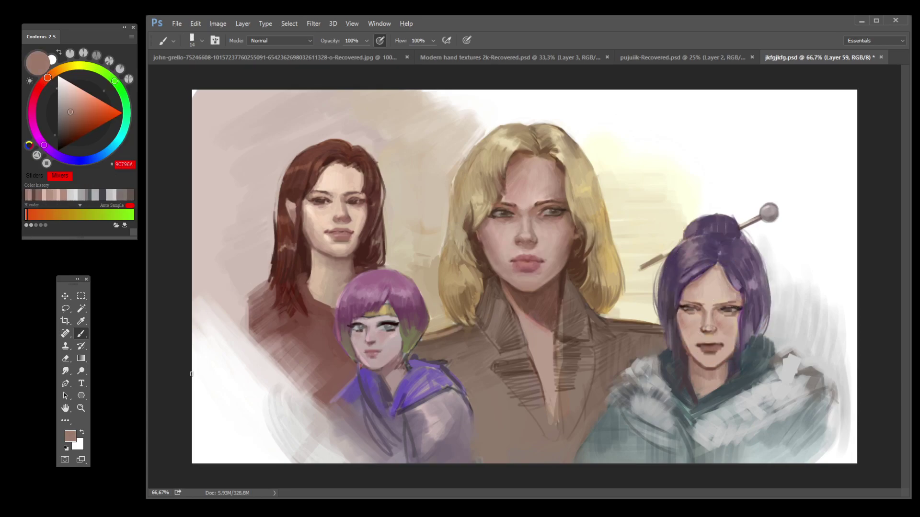
Step: Try a dark brown stroke on the purple-haired woman's inner eyebrow on the side facing the blonde woman
left_click(238, 211, "alt")
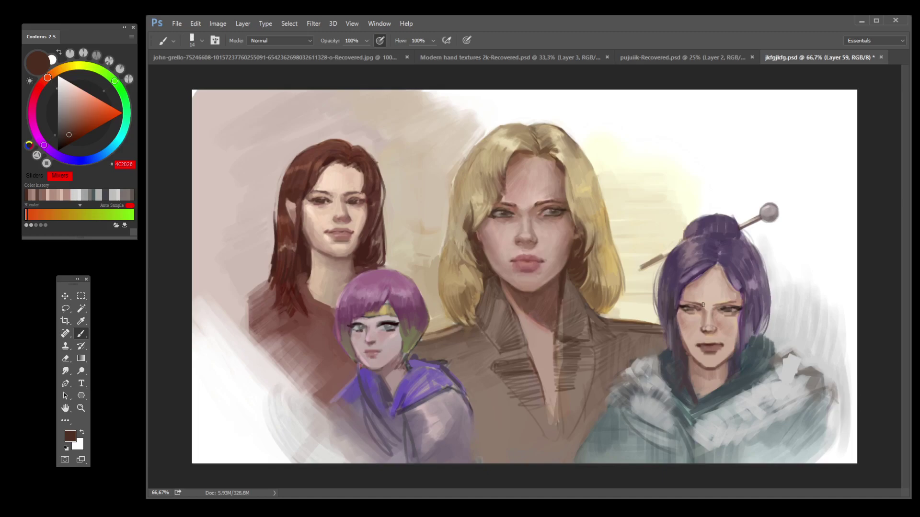
left_click_drag(686, 307, 703, 302)
key("ctrl+z")
Step: Retouch the purple-haired woman's lips, nose and eyes with sampled pinks, beiges and dark browns, and save the document
left_click(717, 342, "alt")
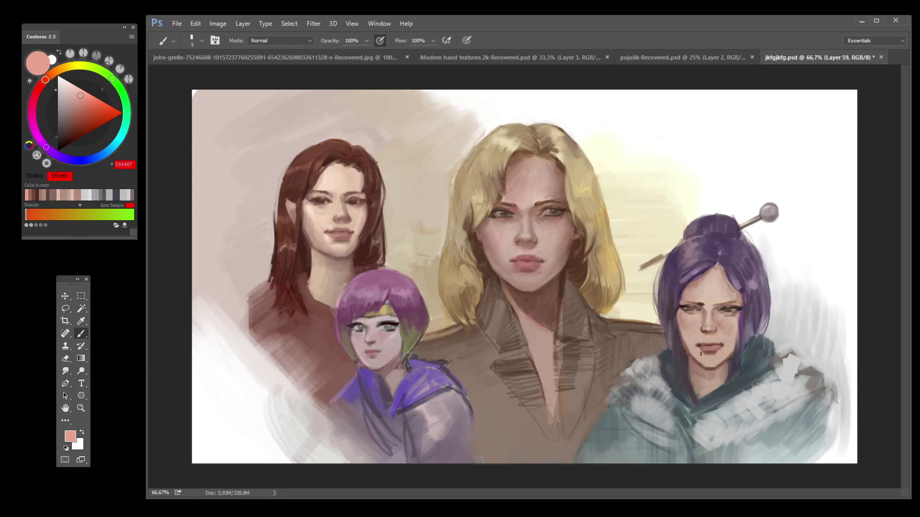
left_click(725, 351, "alt")
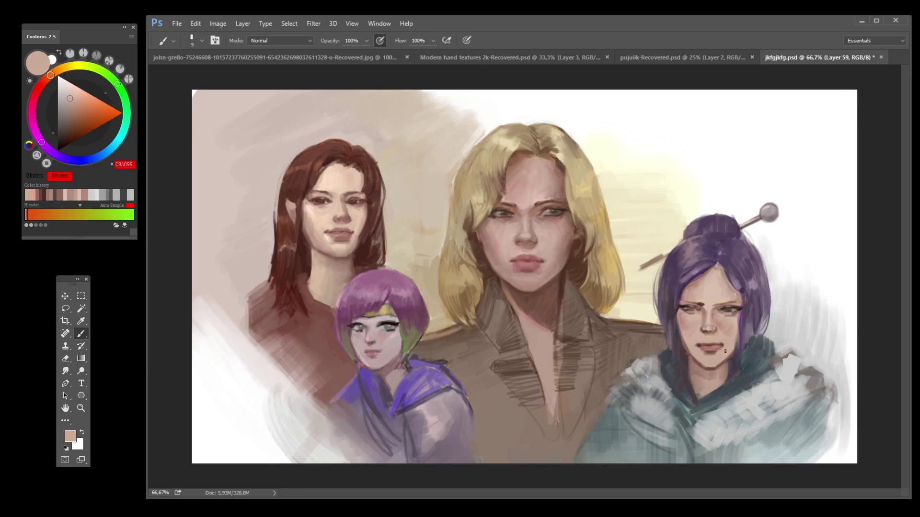
left_click_drag(709, 321, 715, 333)
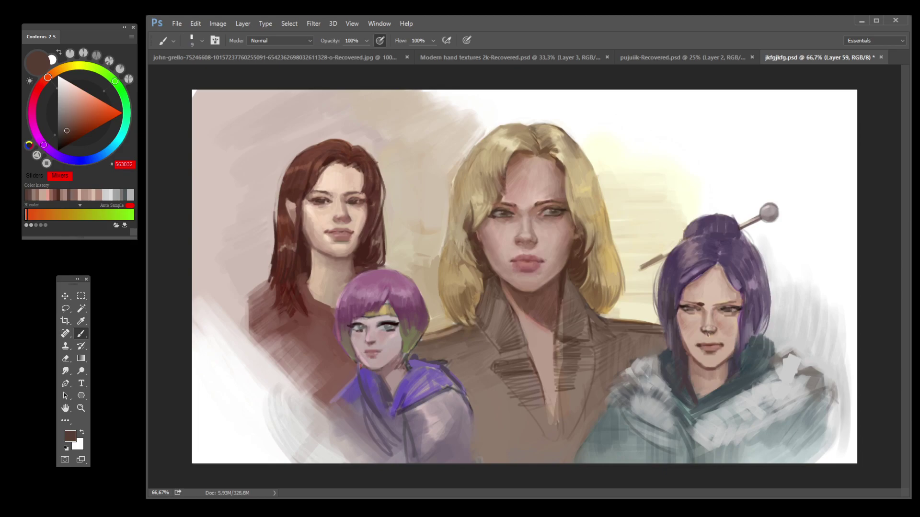
left_click(707, 333, "alt")
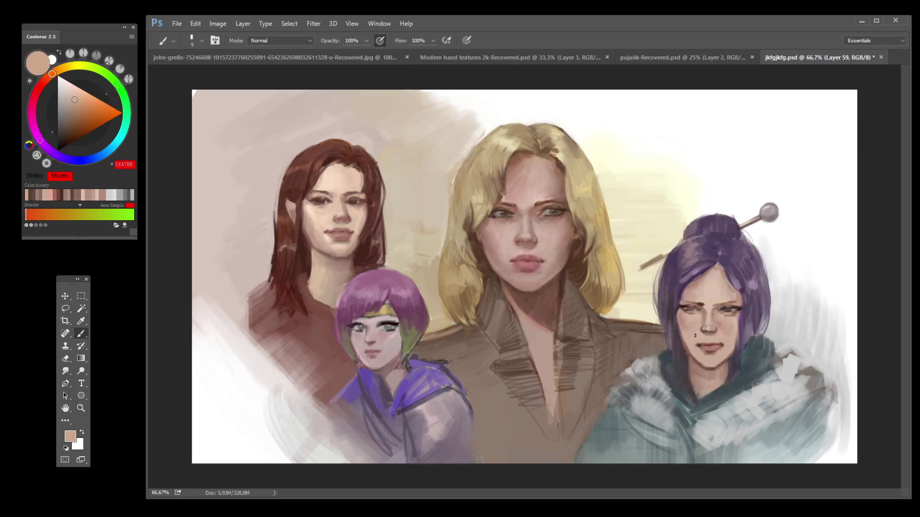
left_click(703, 305, "alt")
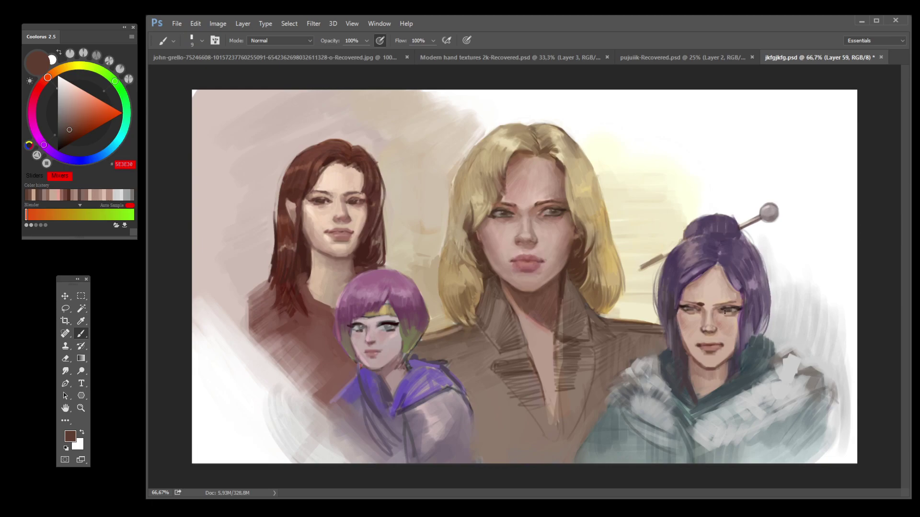
key("ctrl+s")
Step: Clean up the purple-haired woman's hairline and eyebrows with sampled skin tones and dark brown, and save the document
left_click(696, 287, "alt")
left_click_drag(695, 285, 708, 273)
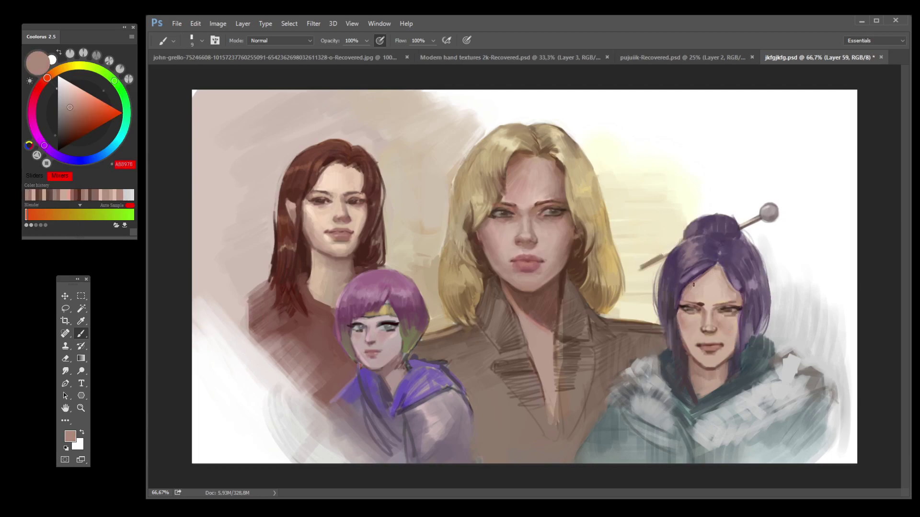
left_click(735, 292, "alt")
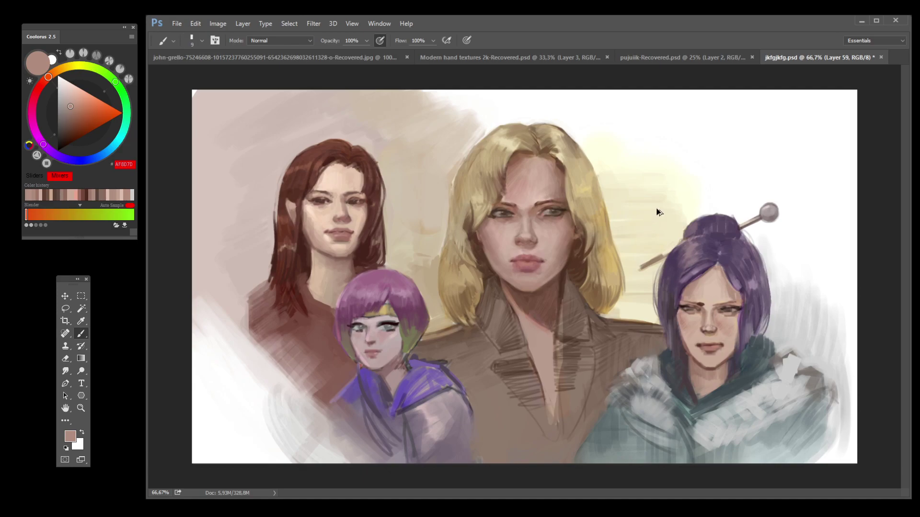
left_click(704, 301, "alt")
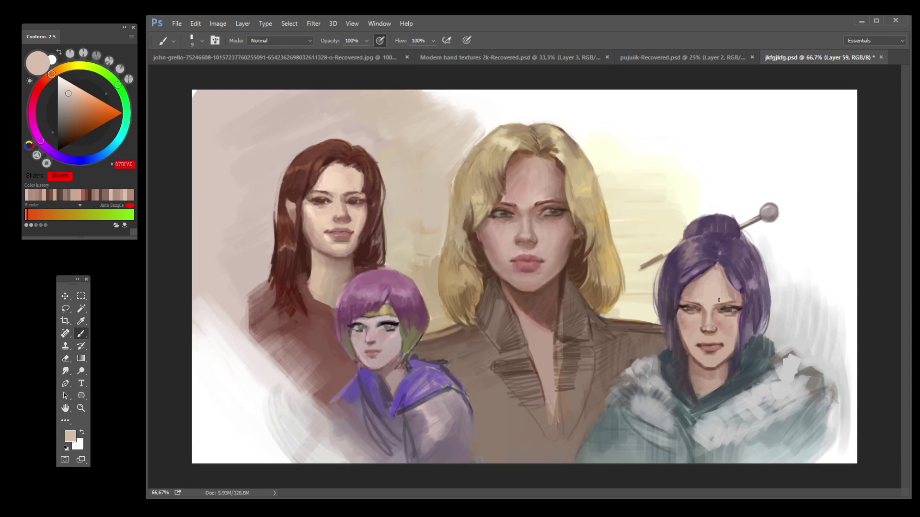
left_click(744, 303, "alt")
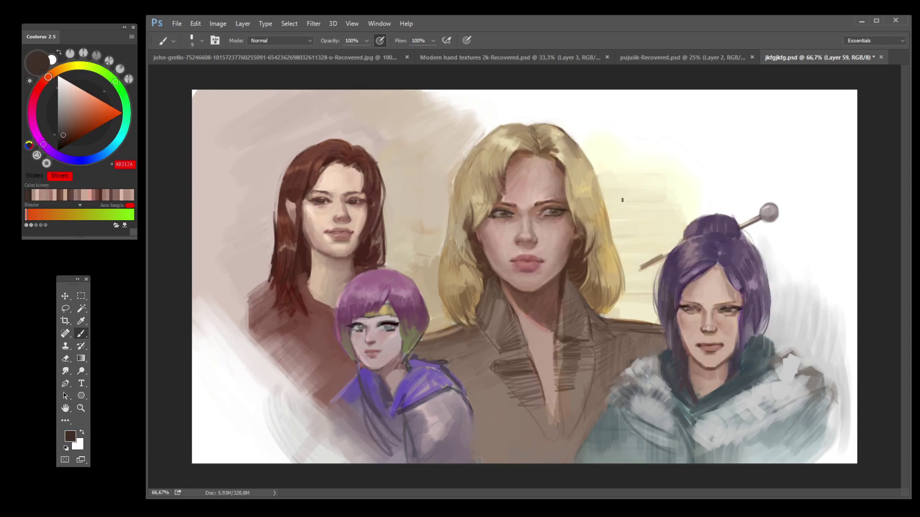
key("ctrl+s")
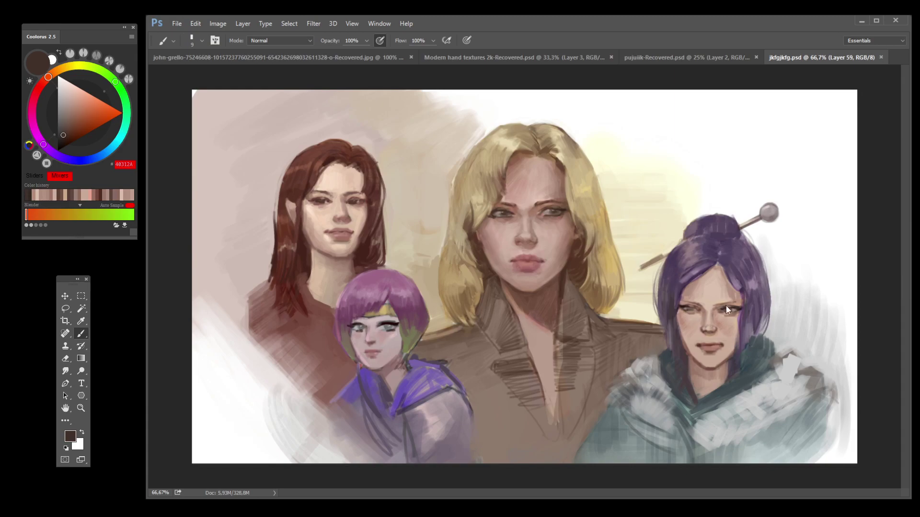
Step: Break up the wrap's upper edge beside the blonde woman with grey fur strokes using a larger brush
key("bracketright")
key("bracketright")
key("bracketright")
left_click(638, 359, "alt")
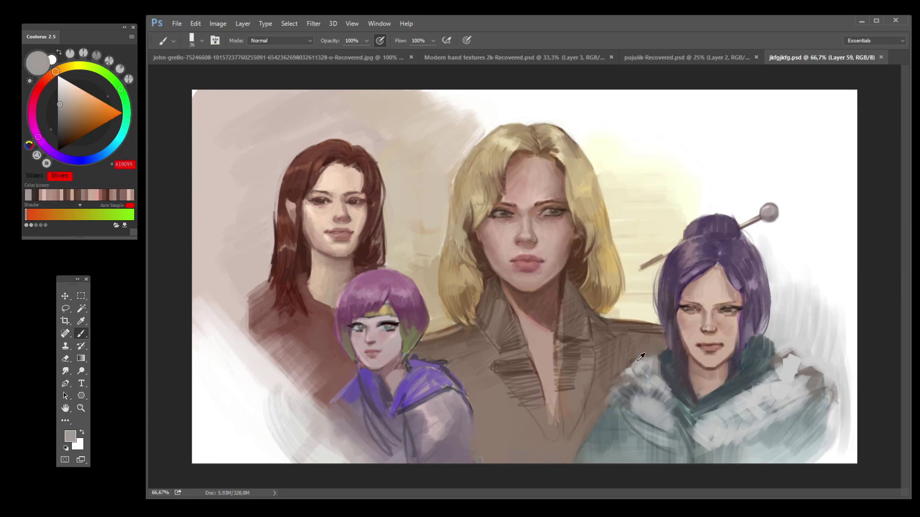
left_click(639, 358)
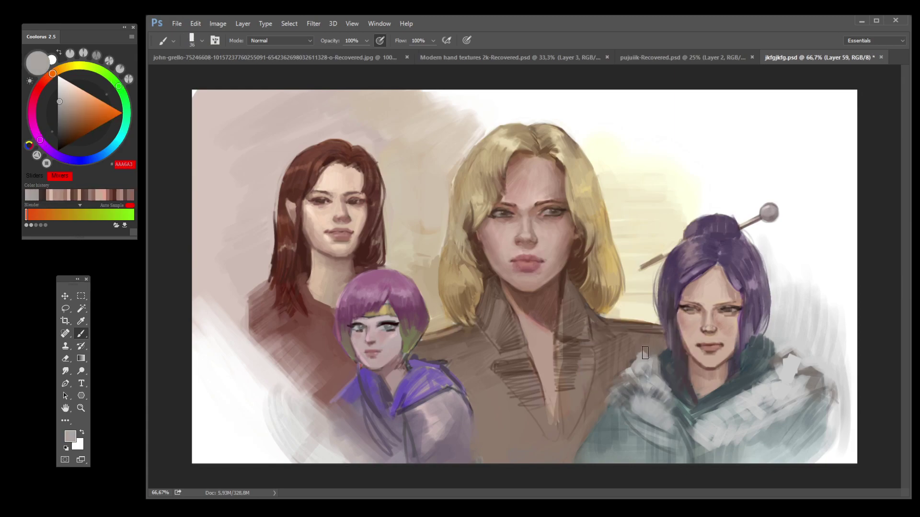
left_click(644, 353, "alt")
mouse_move(645, 353)
left_mouse_down()
mouse_move(614, 383)
mouse_move(610, 403)
left_mouse_up()
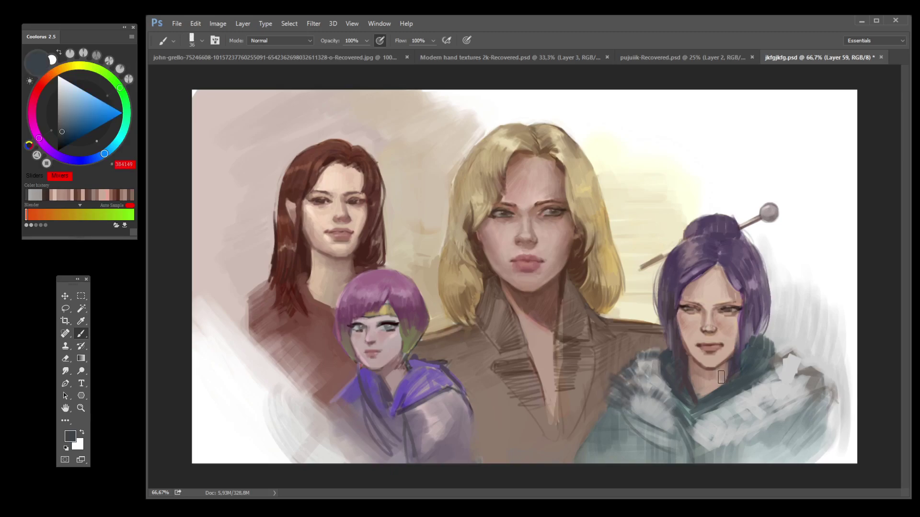
Step: Add darker grey fur strokes on the wrap's outer shoulder and tone down the coat's lower area
left_click(769, 364, "alt")
mouse_move(780, 369)
left_mouse_down()
mouse_move(825, 373)
mouse_move(831, 384)
mouse_move(799, 372)
mouse_move(769, 376)
mouse_move(806, 386)
mouse_move(773, 382)
mouse_move(734, 417)
mouse_move(709, 428)
mouse_move(703, 419)
mouse_move(736, 444)
mouse_move(700, 455)
mouse_move(723, 447)
mouse_move(734, 460)
mouse_move(751, 456)
mouse_move(754, 439)
mouse_move(760, 445)
mouse_move(781, 422)
mouse_move(786, 468)
mouse_move(828, 405)
left_mouse_up()
mouse_move(688, 440)
left_mouse_down()
mouse_move(687, 463)
mouse_move(681, 433)
mouse_move(674, 450)
mouse_move(622, 420)
mouse_move(617, 439)
mouse_move(581, 443)
left_mouse_up()
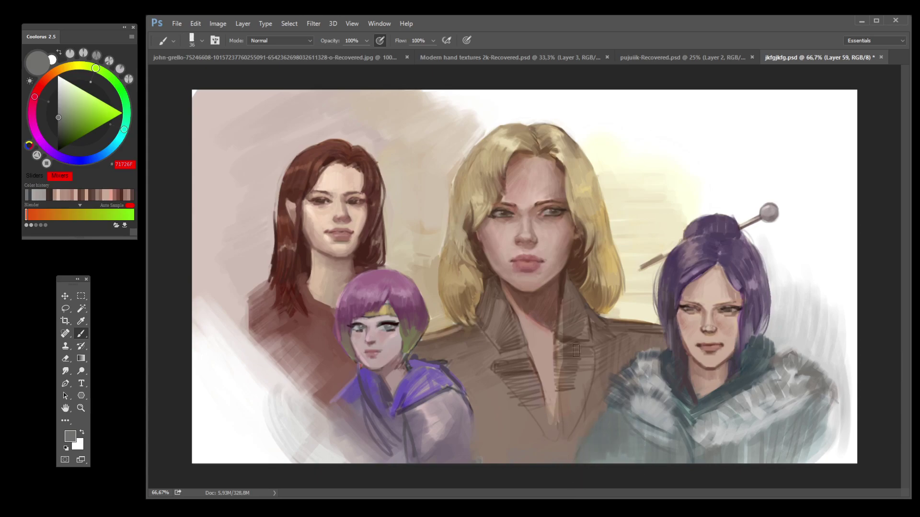
Step: Add fur strokes along the wrap's lower edge across the chest with sampled greys
left_click(637, 416, "alt")
mouse_move(637, 415)
left_mouse_down()
mouse_move(666, 433)
mouse_move(633, 430)
mouse_move(658, 450)
mouse_move(710, 440)
left_mouse_up()
left_click(646, 434, "alt")
left_click(704, 438, "alt")
left_click(703, 438, "alt")
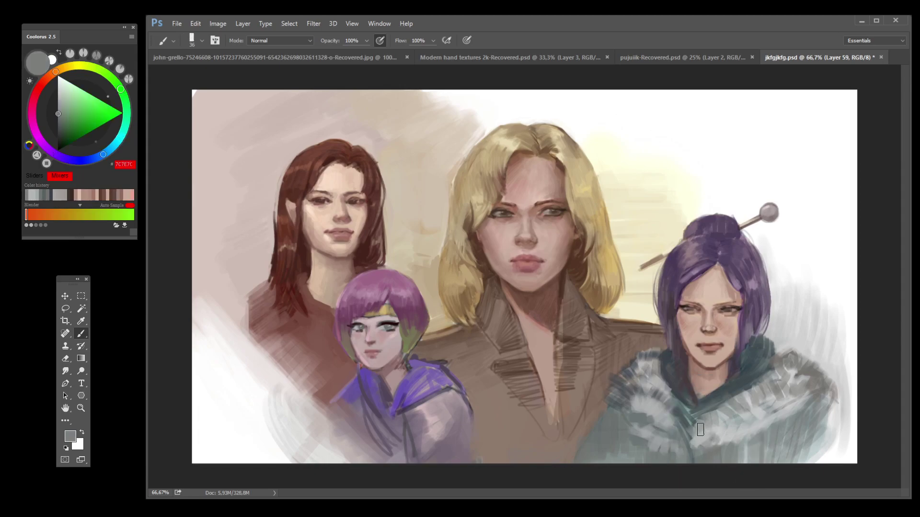
Step: Tint the fur with sampled teal-grey along the chest fold and the shoulder beside the blonde woman
left_click(692, 405, "alt")
mouse_move(697, 406)
left_mouse_down()
mouse_move(699, 432)
mouse_move(705, 413)
mouse_move(754, 403)
left_mouse_up()
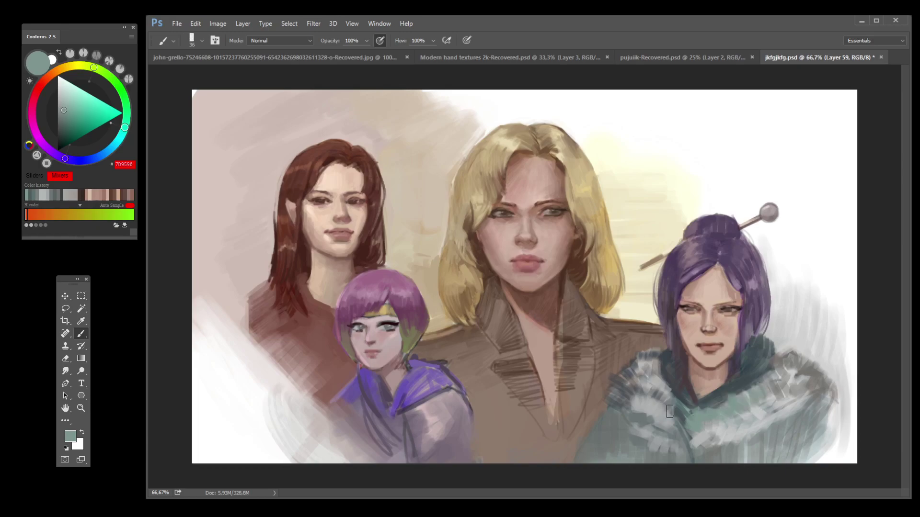
mouse_move(654, 381)
left_mouse_down()
mouse_move(626, 381)
mouse_move(617, 408)
left_mouse_up()
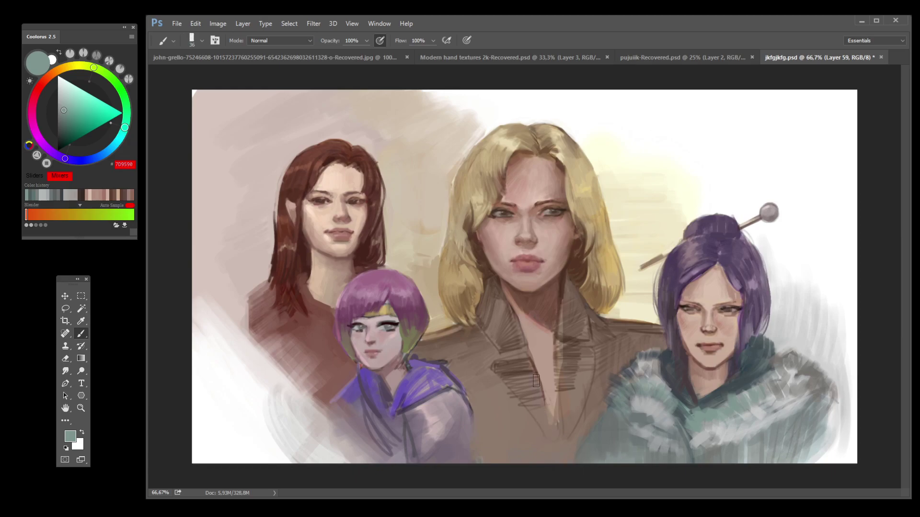
Step: Blend the area where the wrap's two sides meet on the lower chest with sampled light and mid greys
left_click(700, 438, "alt")
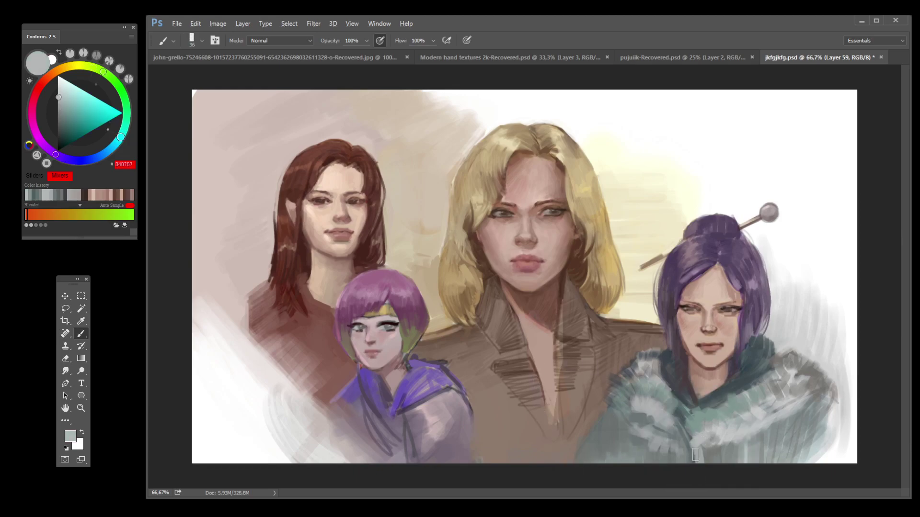
left_click(690, 442, "alt")
left_click(701, 447, "alt")
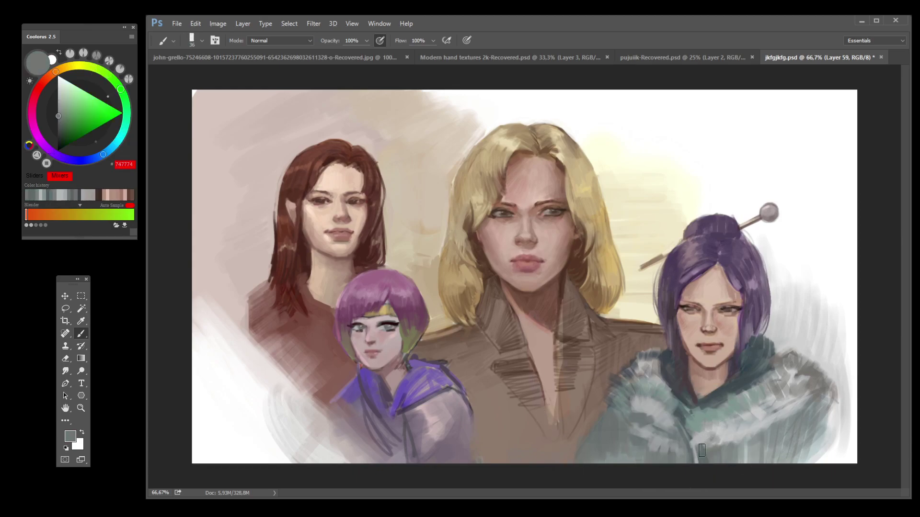
left_click(697, 448, "alt")
left_click(696, 448, "alt")
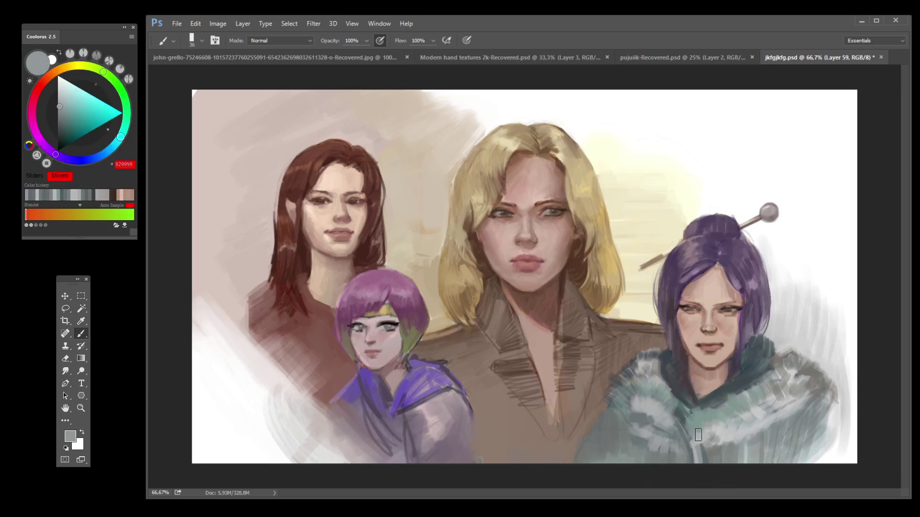
left_click(704, 415, "alt")
left_click(699, 407, "alt")
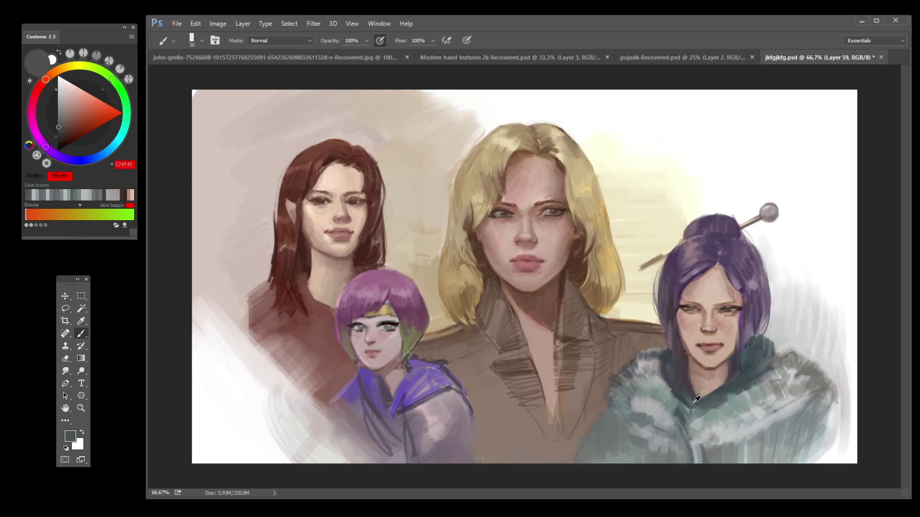
Step: Darken the collar opening and the wrap's overlap with sampled dark brown and blue-grey tones, and save the document
left_click(687, 382, "alt")
mouse_move(685, 386)
left_mouse_down()
mouse_move(698, 400)
mouse_move(690, 419)
left_mouse_up()
left_click(674, 382, "alt")
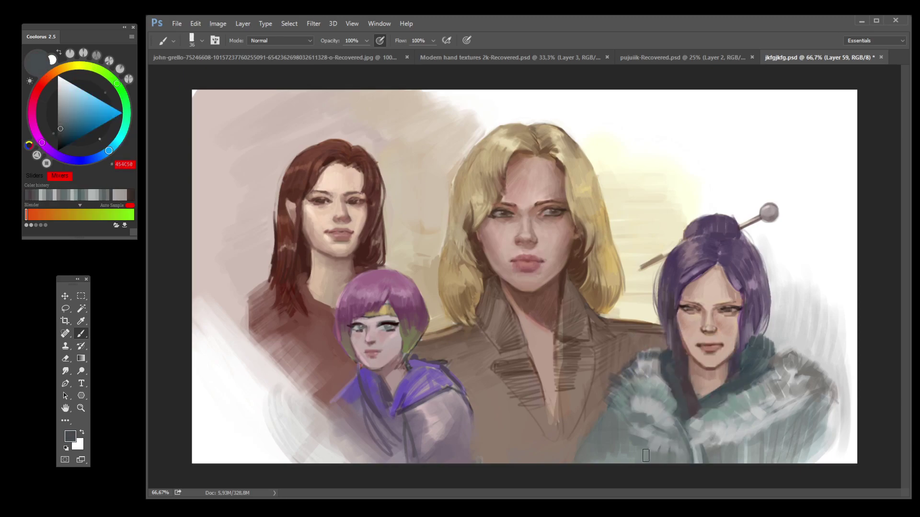
left_click(729, 387, "alt")
left_click_drag(718, 398, 681, 439)
key("ctrl+s")
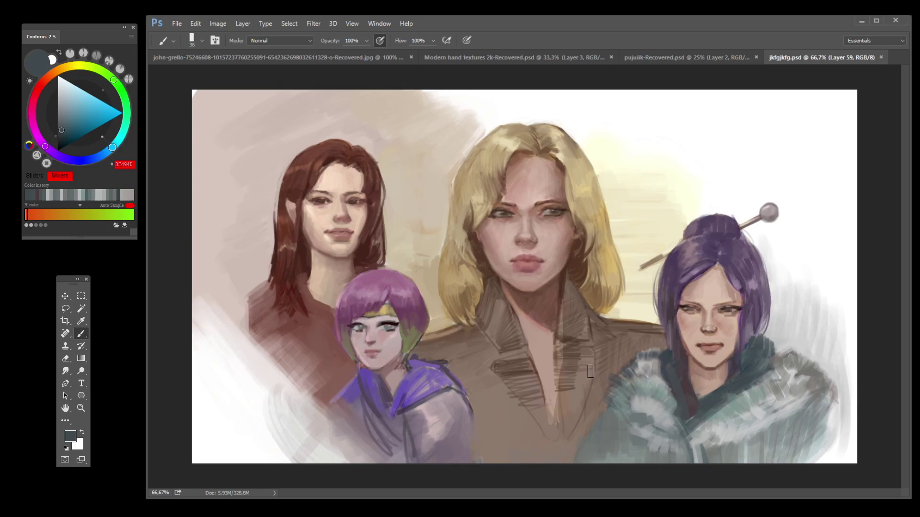
Step: Trim the purple hair's edge facing the blonde woman with the sampled pale yellow background colour and a smaller brush
key("bracketleft")
key("bracketleft")
key("bracketleft")
left_click(657, 296, "alt")
left_click_drag(657, 293, 661, 303)
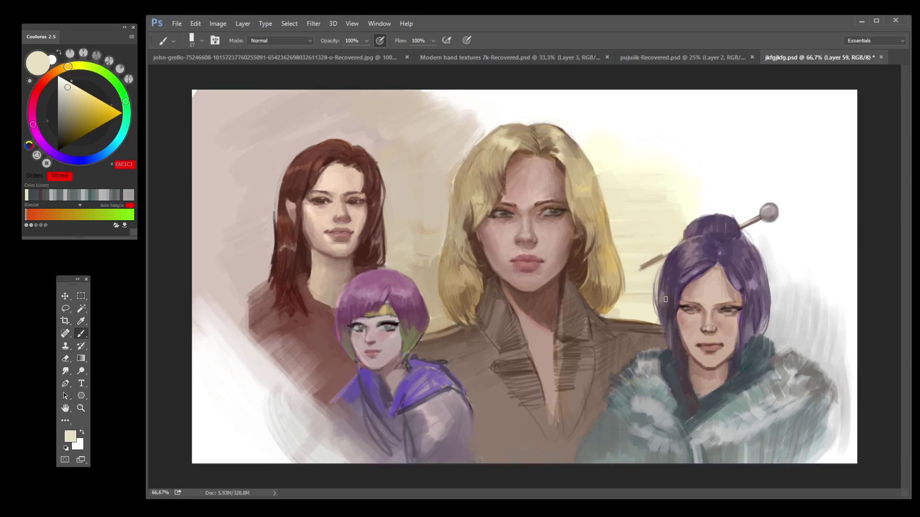
Step: Repaint the purple hair's edge beside the blonde woman with a sampled dark grey-brown, and sample muted purples from the opposite side strands
left_click(667, 283, "alt")
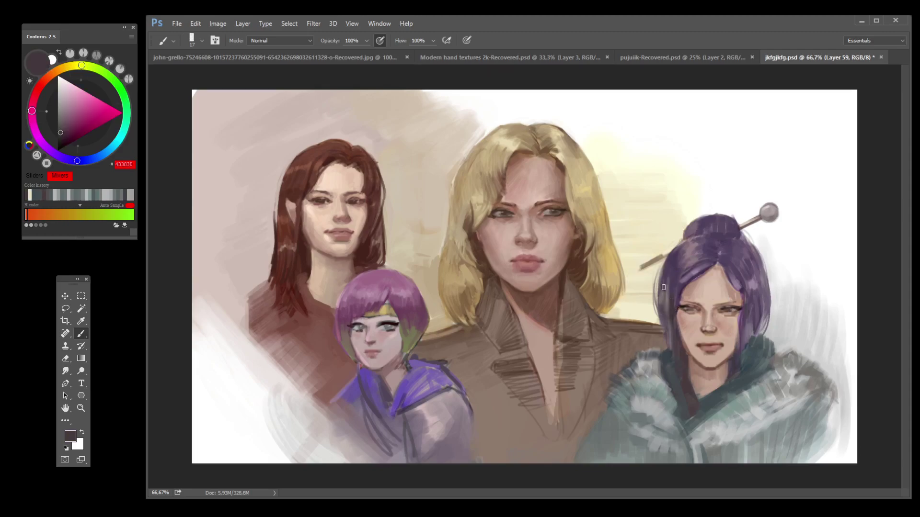
left_click_drag(666, 283, 665, 306)
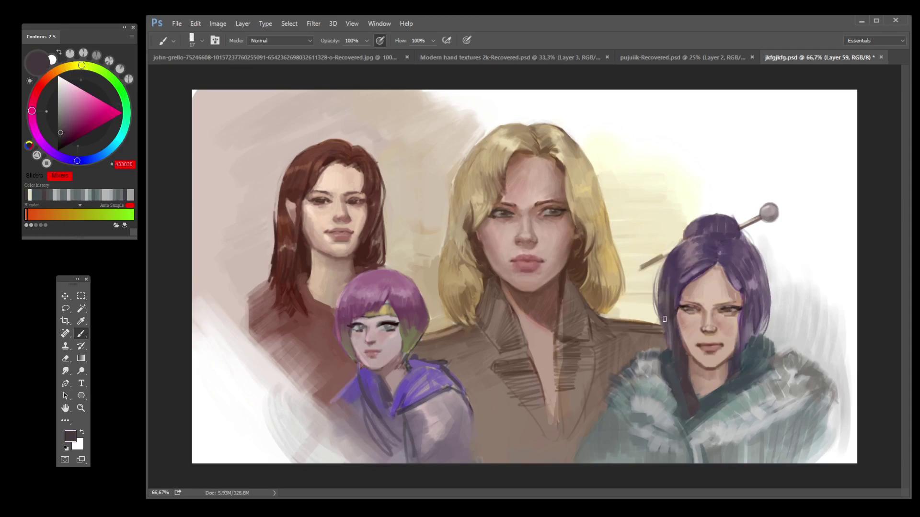
left_click(775, 322, "alt")
left_click(746, 317, "alt")
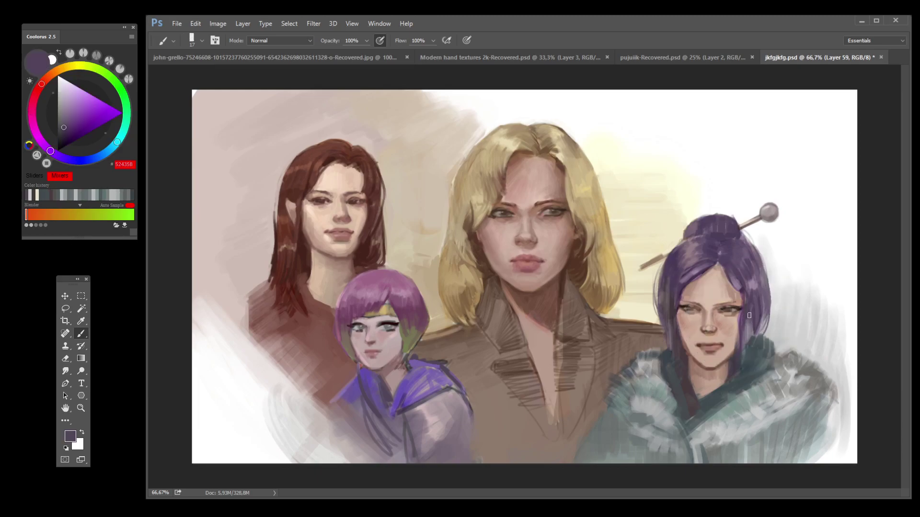
left_click(741, 330, "alt")
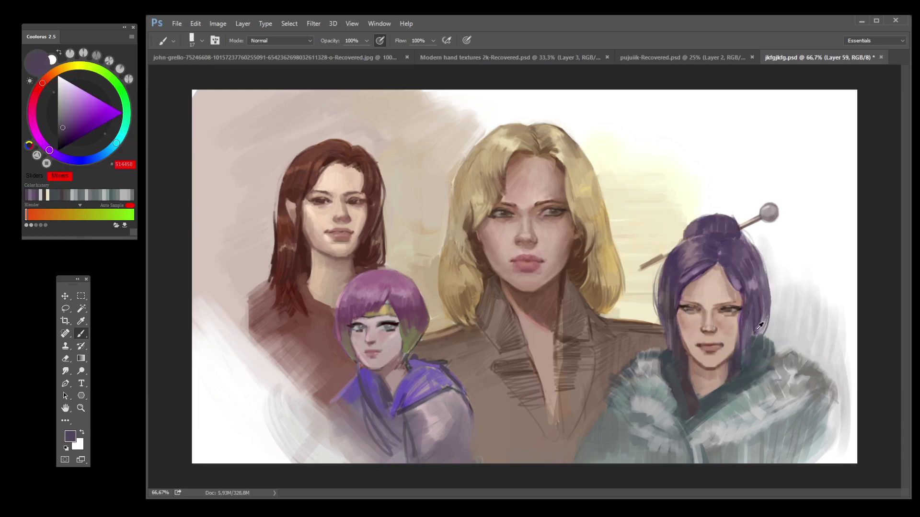
left_click(749, 335, "alt")
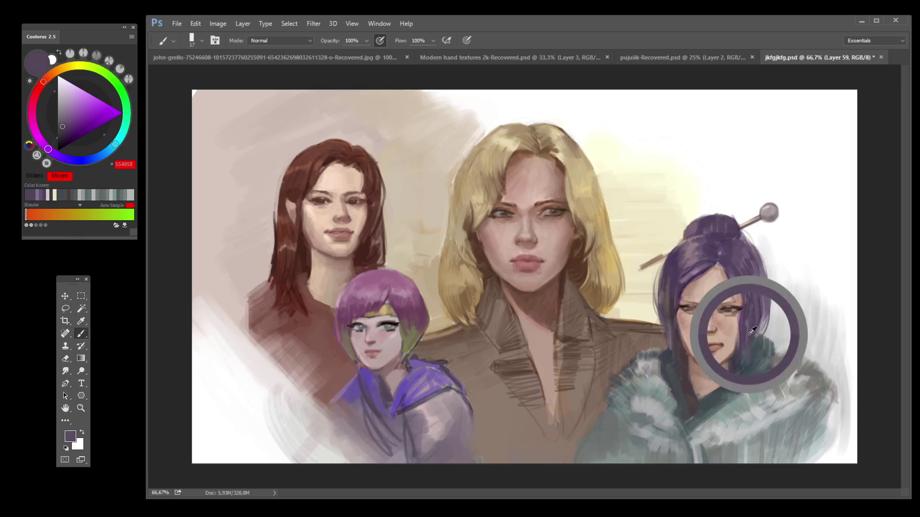
Step: Paint a thin light grey lock down the purple-haired woman's outer side strand onto the collar, and sample dark tones from the opposite strand
left_click(785, 325, "alt")
left_click_drag(745, 340, 747, 378)
mouse_move(745, 304)
left_mouse_down()
mouse_move(747, 386)
mouse_move(744, 376)
left_mouse_up()
left_click(784, 327, "alt")
left_click(673, 330, "alt")
left_click(669, 332, "alt")
left_click(675, 345, "alt")
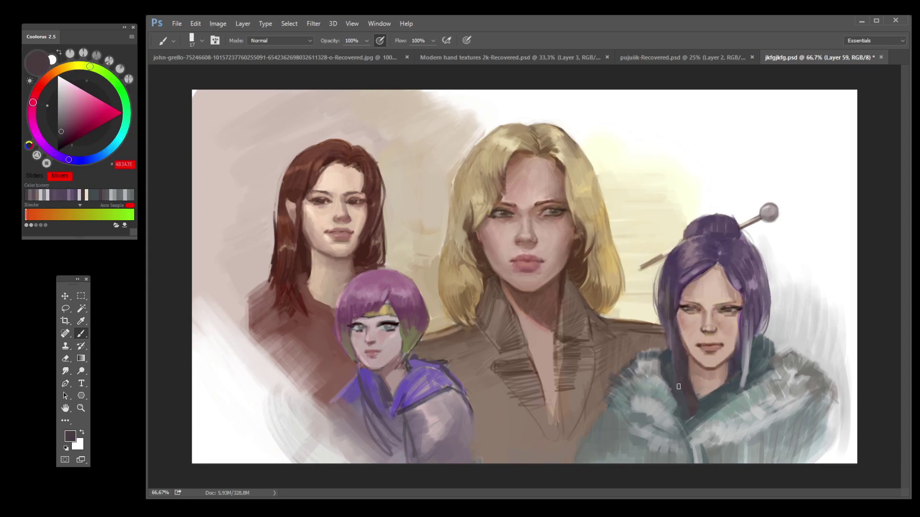
Step: Try to cover the light lock over the collar with sampled muted purple, and undo the strokes
left_click(750, 348, "alt")
left_click_drag(746, 332, 743, 389)
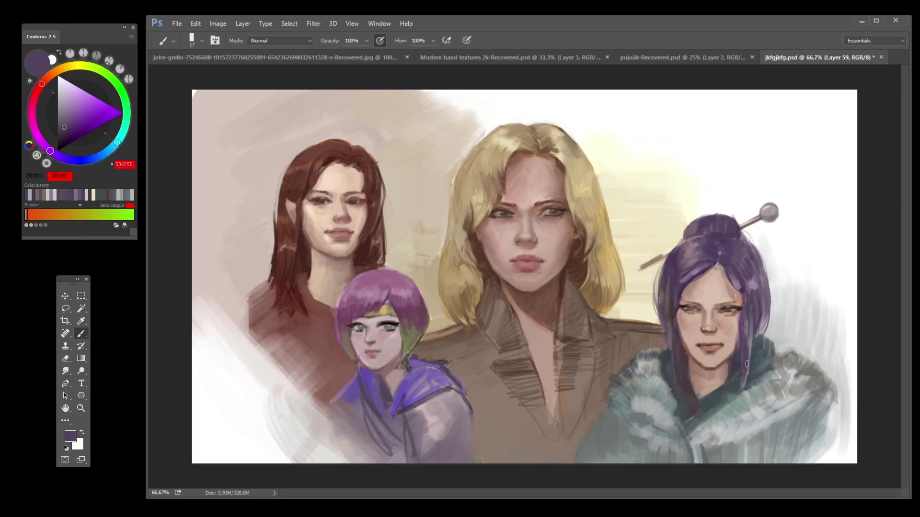
left_click(753, 346, "alt")
key("ctrl+alt+z")
key("ctrl+alt+z")
key("ctrl+alt+z")
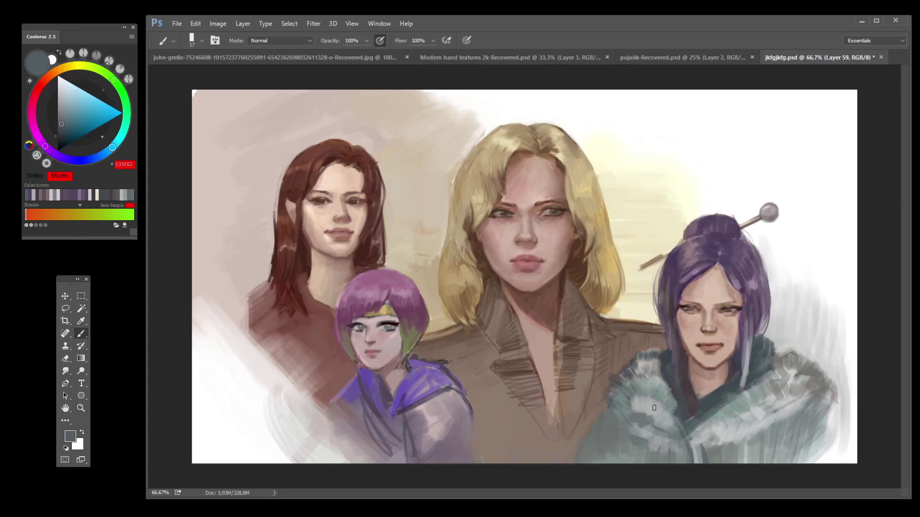
Step: Narrow the light lock with the collar's sampled dark blue-grey and glaze its upper part with sampled muted purple
left_click(755, 360, "alt")
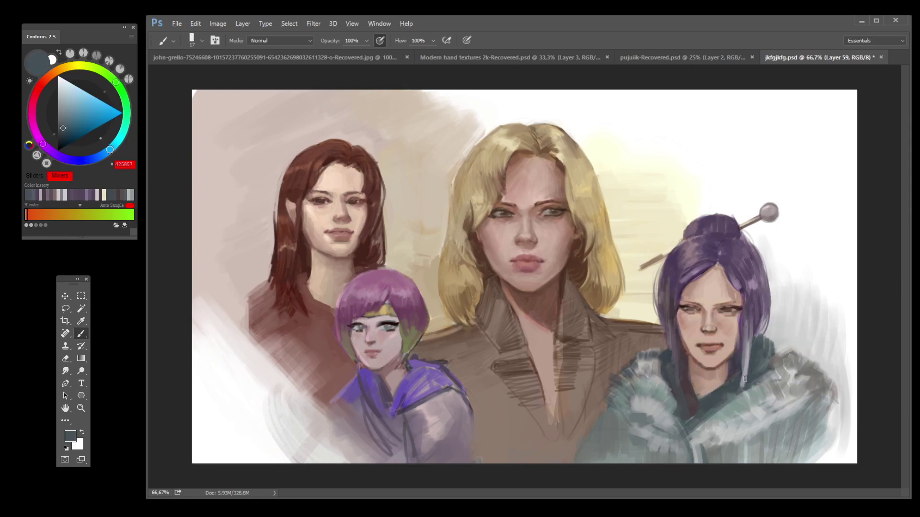
left_click_drag(750, 340, 736, 404)
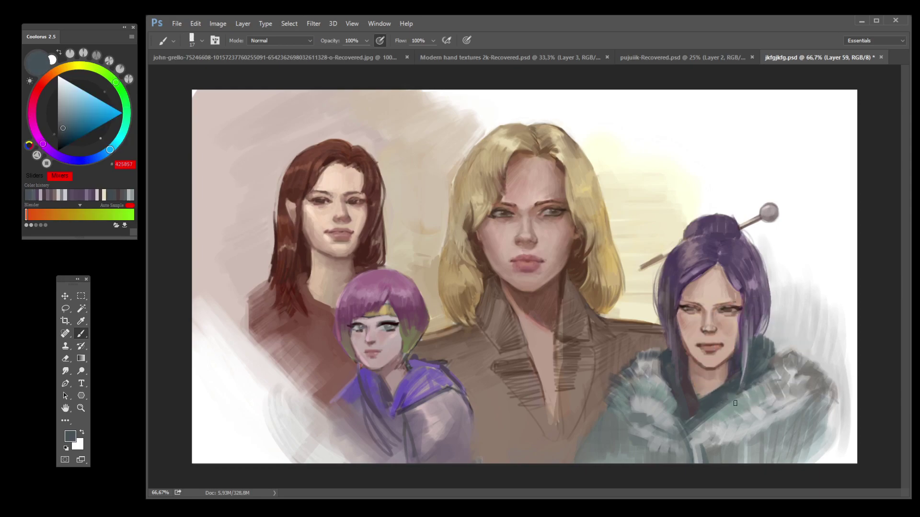
left_click(756, 312, "alt")
left_click_drag(746, 317, 746, 367)
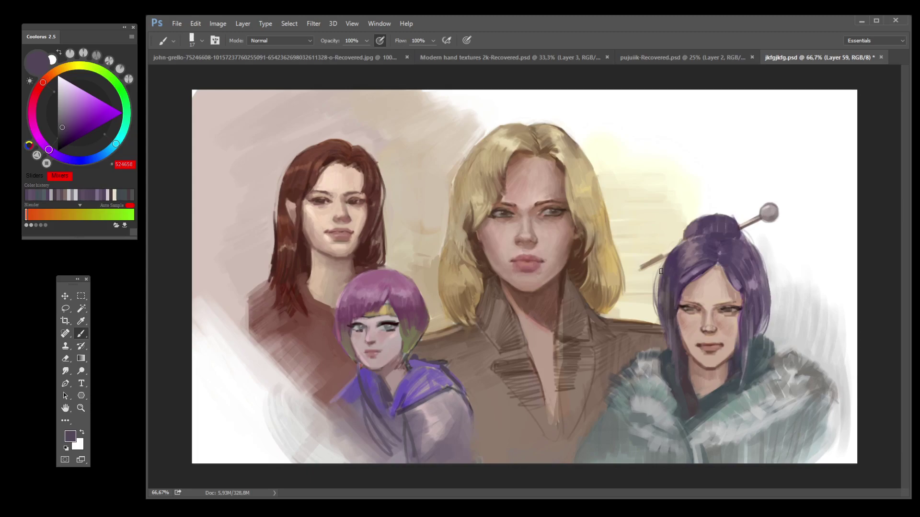
Step: Extend the purple hair's outer edge away from the blonde woman with sampled purple and light grey, using a smaller size 10 brush
left_click(670, 360, "alt")
left_click(788, 302, "alt")
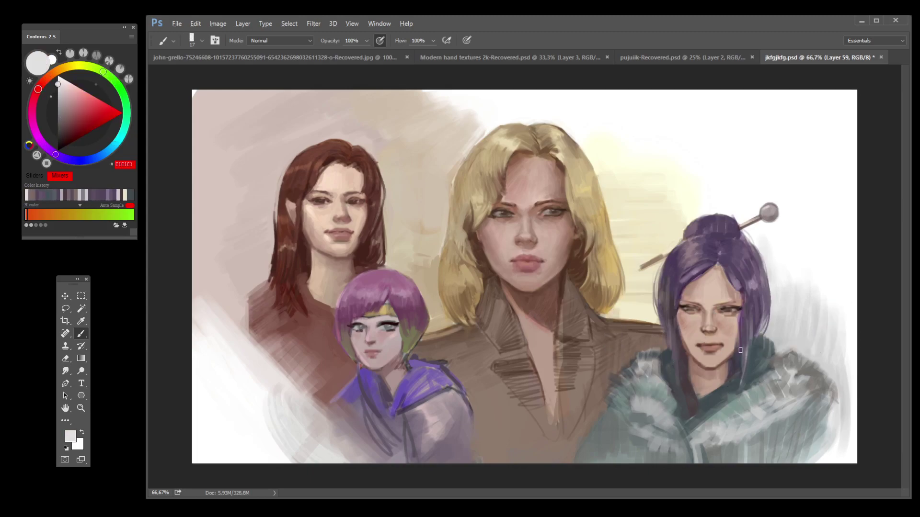
left_click(646, 293, "alt")
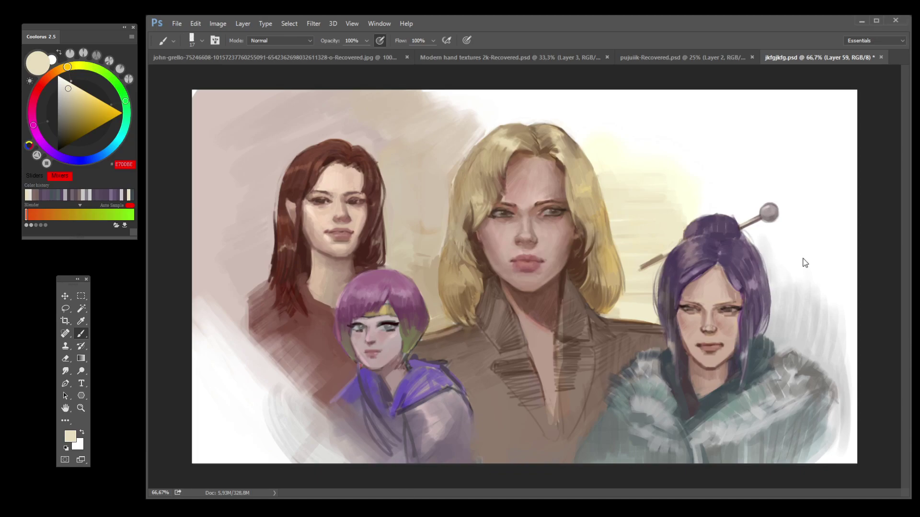
left_click(767, 288, "alt")
key("bracketleft")
left_click_drag(769, 275, 776, 324)
left_click(769, 319, "alt")
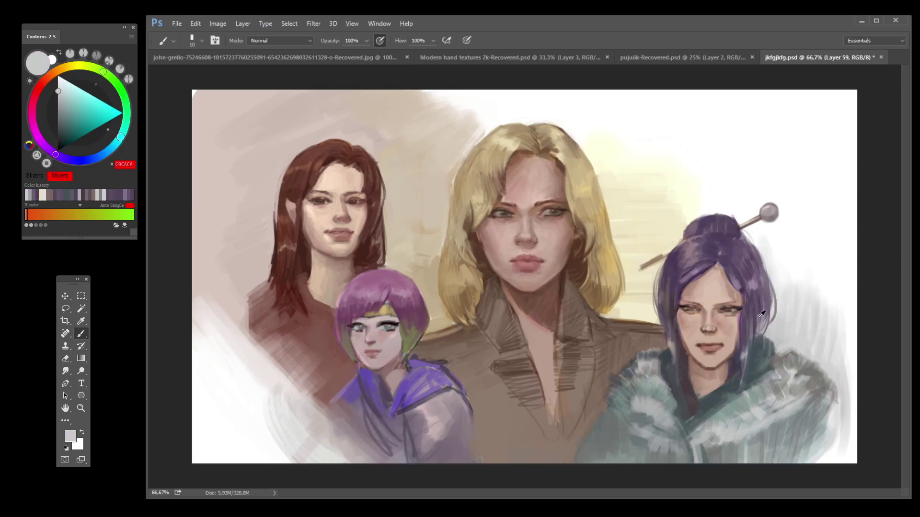
left_click(756, 313, "alt")
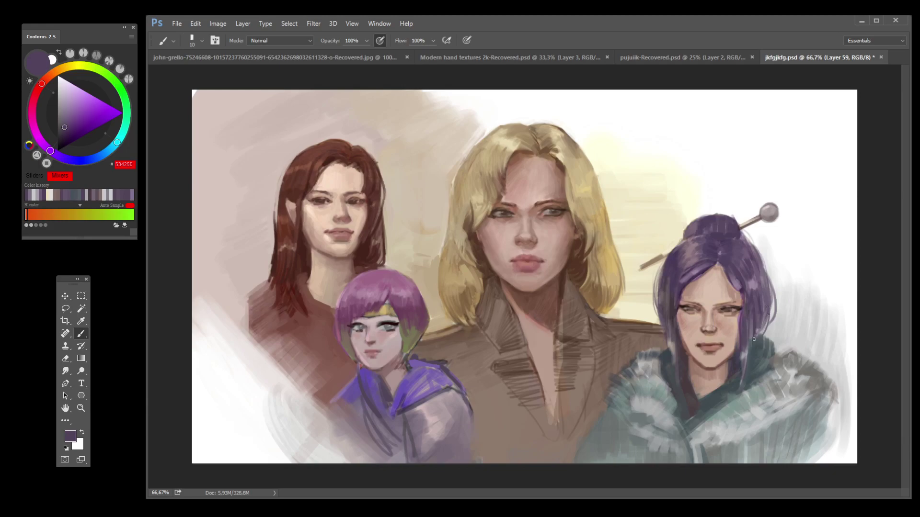
Step: Refine the hair strand beside the purple-haired woman's cheek with sampled muted purple, and save the document
left_click(773, 332, "alt")
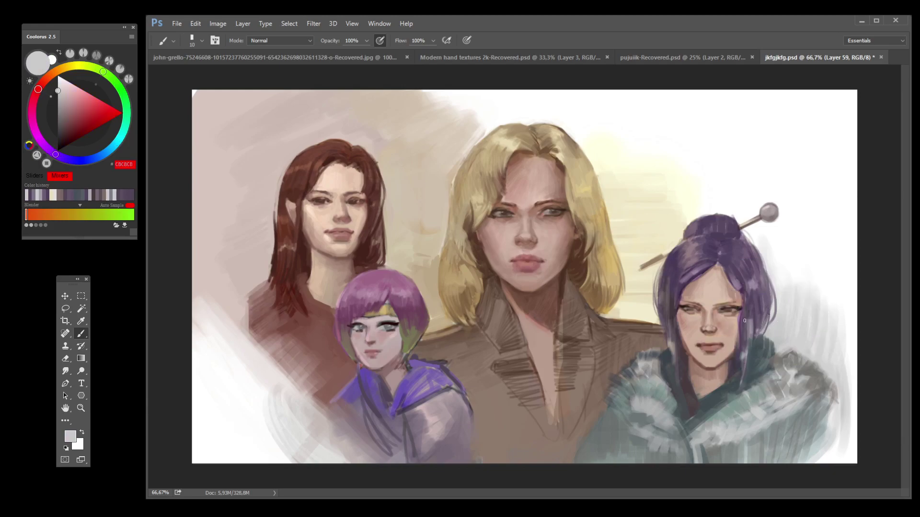
left_click(750, 314, "alt")
left_click_drag(752, 318, 747, 335)
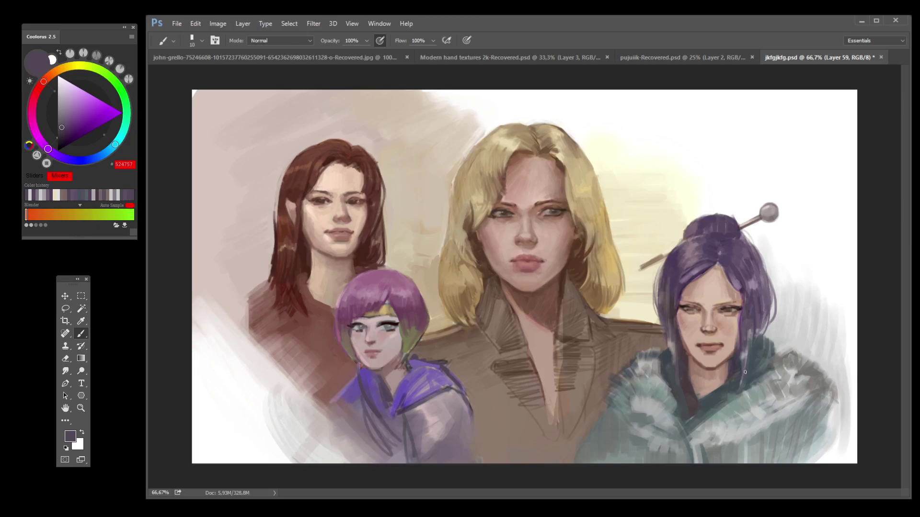
key("ctrl+s")
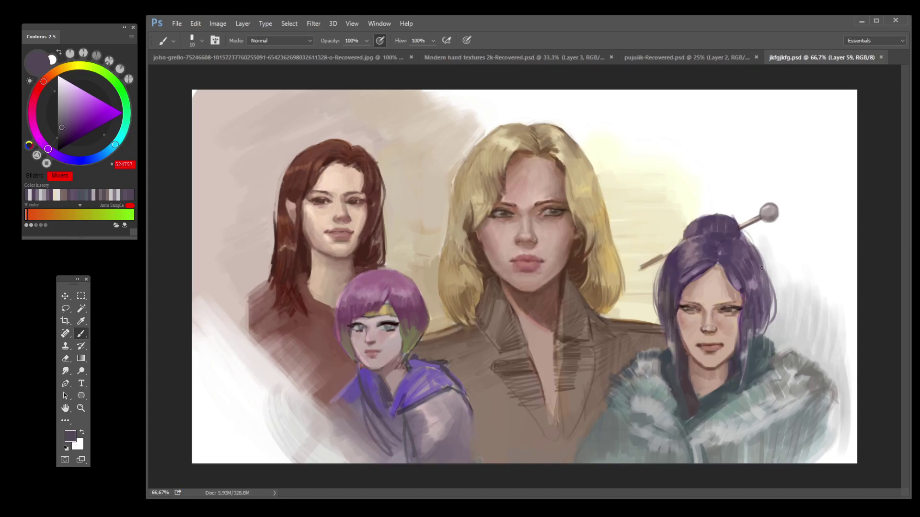
Step: Deepen the purple hair across the crown and along the hairline framing the forehead with sampled dark purple
left_click(744, 291, "alt")
mouse_move(743, 290)
left_mouse_down()
mouse_move(719, 261)
mouse_move(743, 311)
mouse_move(719, 269)
mouse_move(704, 262)
mouse_move(717, 259)
mouse_move(675, 275)
mouse_move(691, 239)
left_mouse_up()
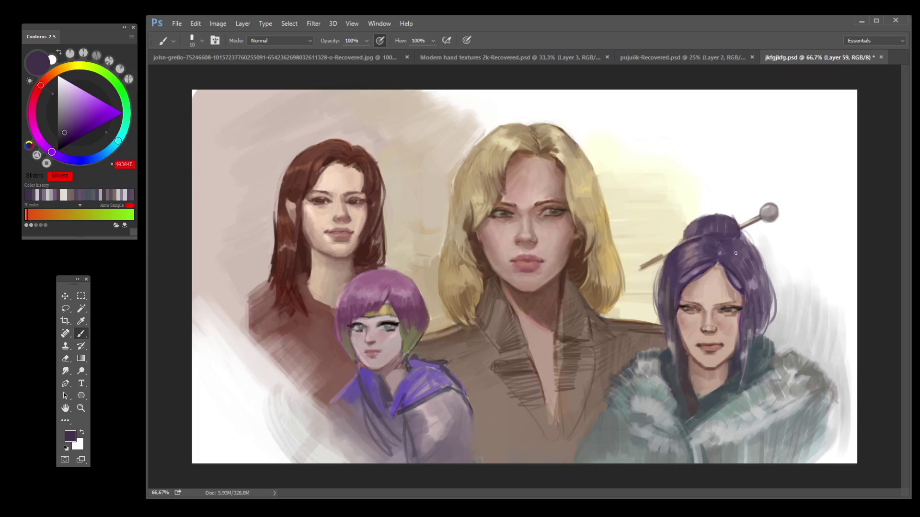
left_click(682, 290, "alt")
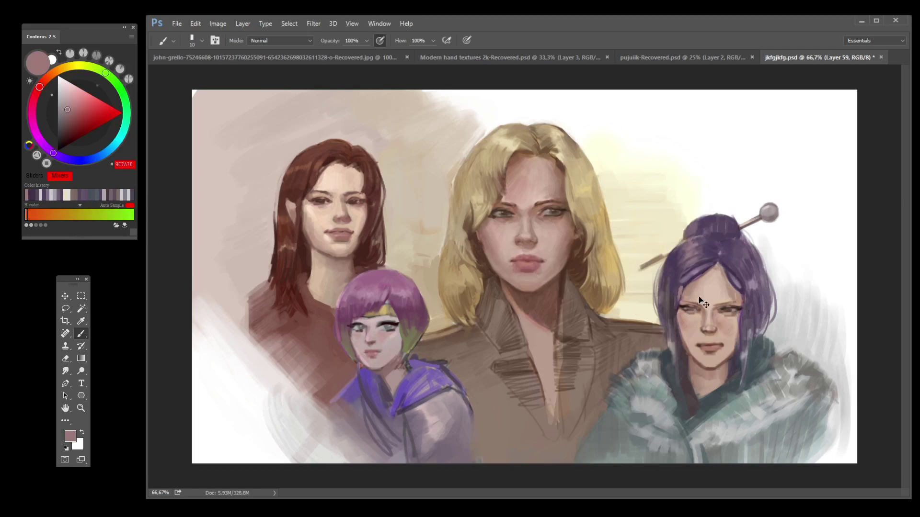
left_click(680, 290, "alt")
left_click(680, 290, "alt")
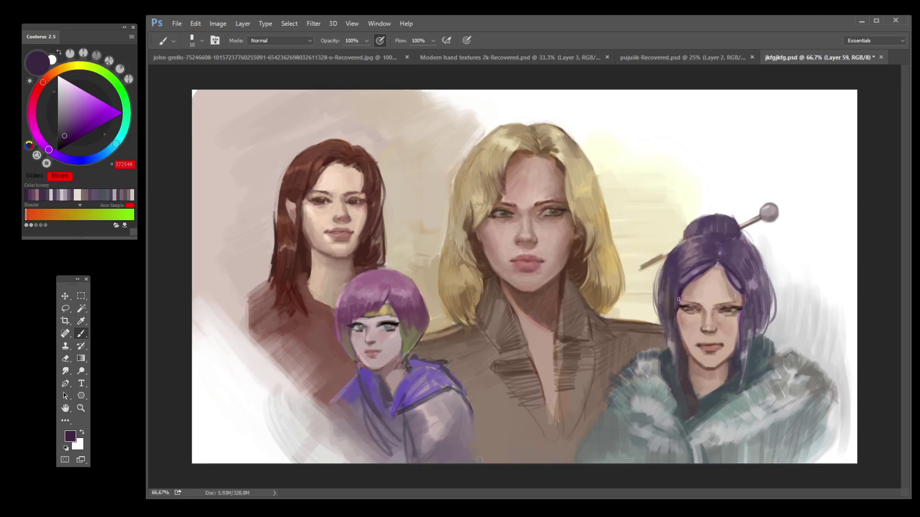
left_click_drag(683, 291, 681, 301)
left_click_drag(741, 290, 724, 269)
Step: Darken both outer sides of the purple hair with strokes of sampled dark purple
left_click(680, 279, "alt")
left_click(680, 279, "alt")
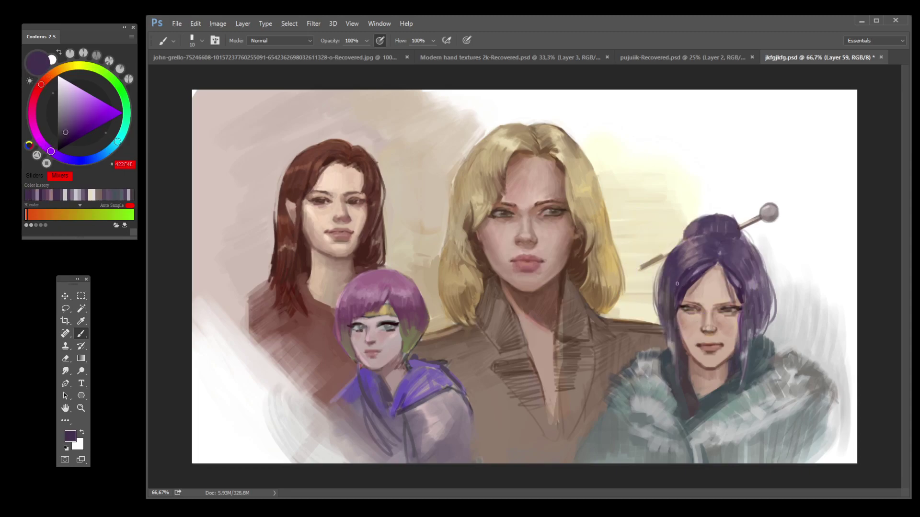
left_click_drag(671, 291, 663, 311)
left_click_drag(660, 269, 657, 309)
left_click_drag(766, 303, 768, 269)
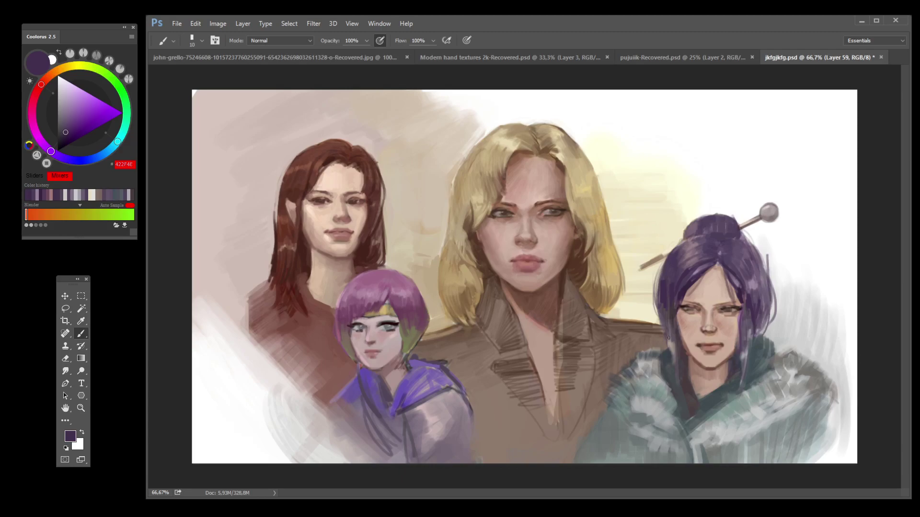
left_click(671, 303, "alt")
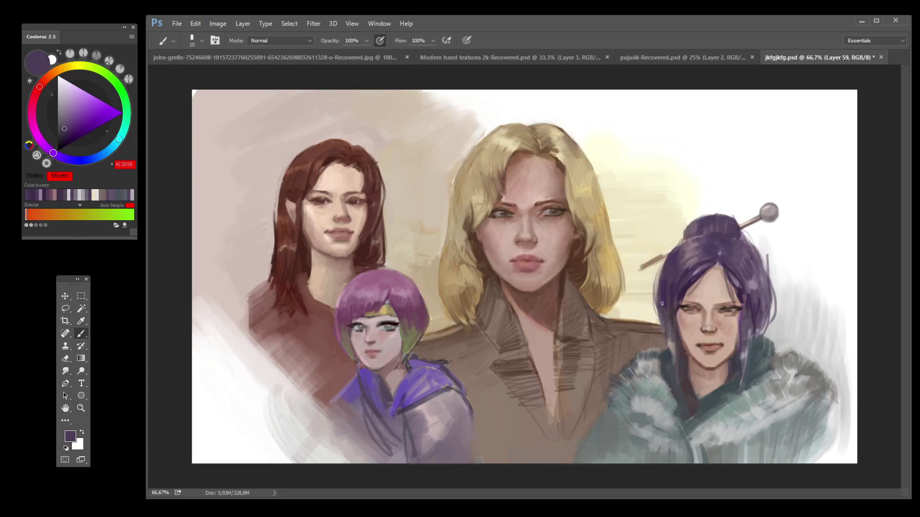
left_click(689, 277, "alt")
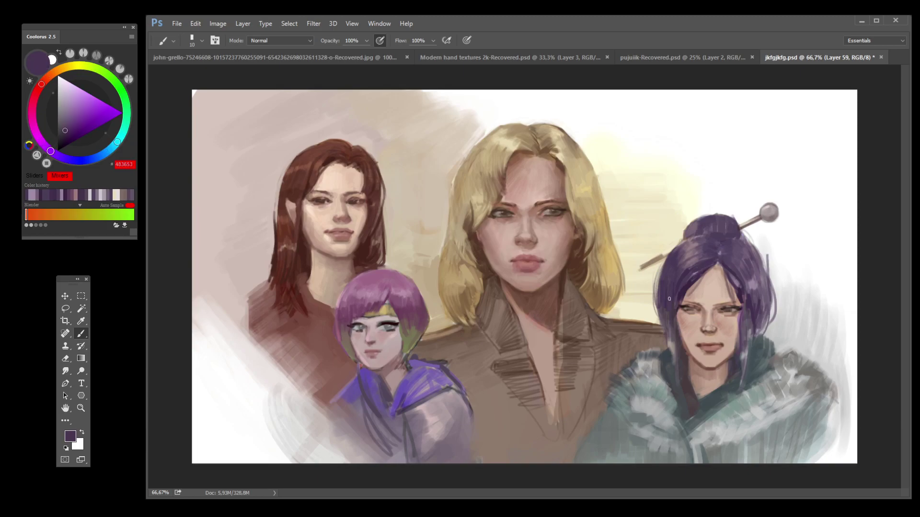
Step: Try a short sampled purple stroke on the crown below the bun, and undo the last strokes
left_click(711, 255, "alt")
left_click_drag(711, 248, 710, 240)
key("ctrl+alt+z")
key("ctrl+alt+z")
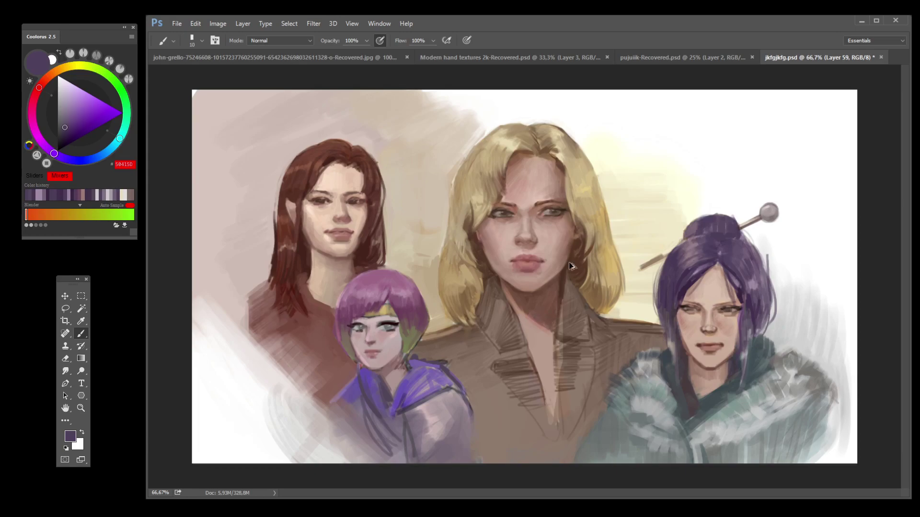
Step: Refine the purple-haired woman's forehead hairline with sampled skin tones and dark purple, and save the document
left_click(706, 278, "alt")
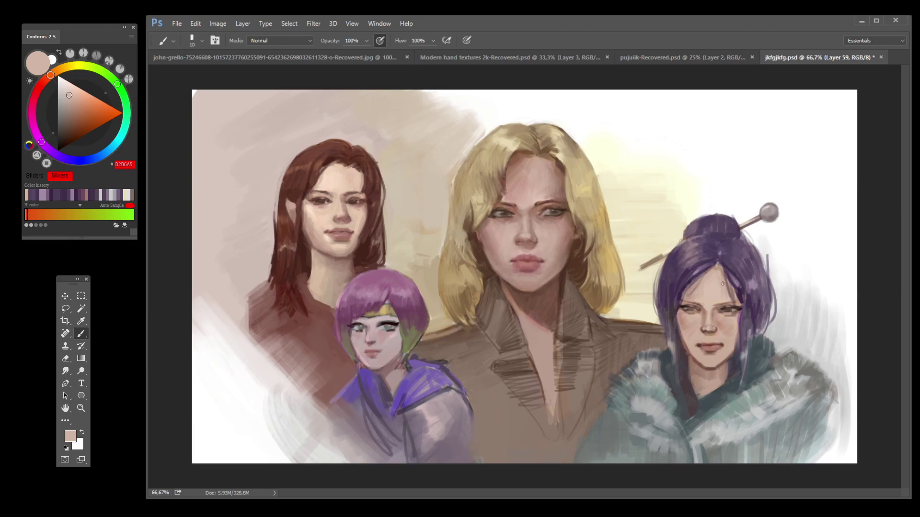
left_click(738, 300, "alt")
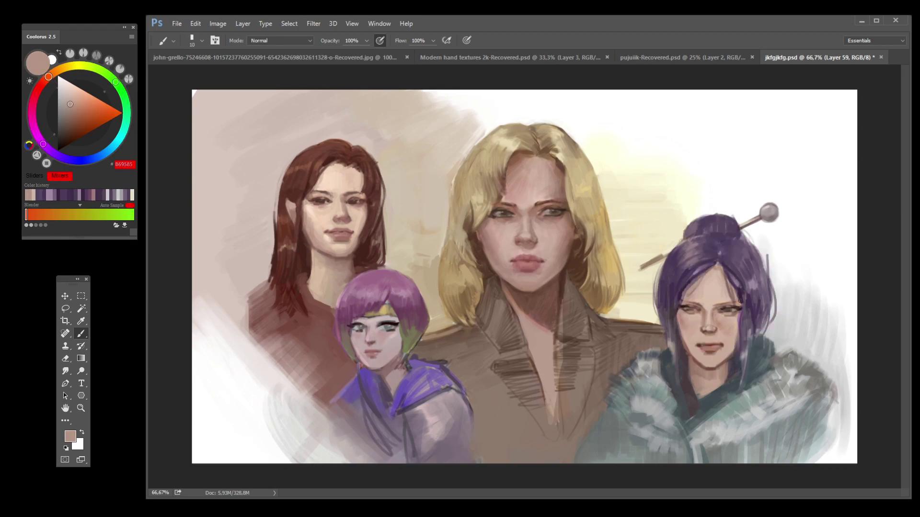
left_click(702, 294, "alt")
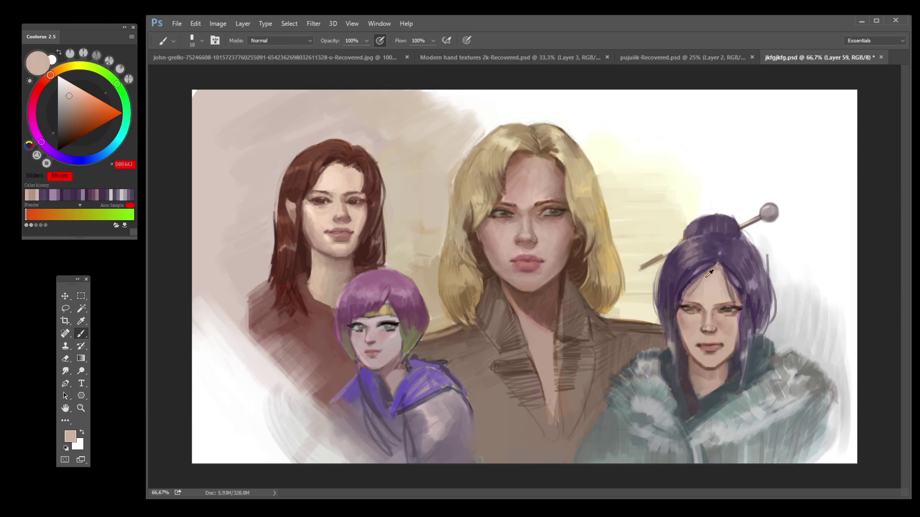
left_click(699, 275, "alt")
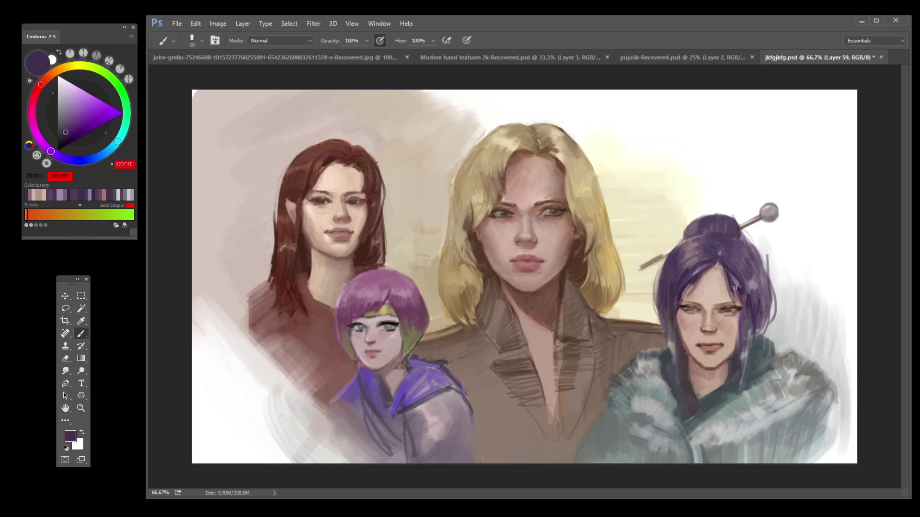
left_click_drag(735, 288, 732, 272)
left_click(691, 246, "alt")
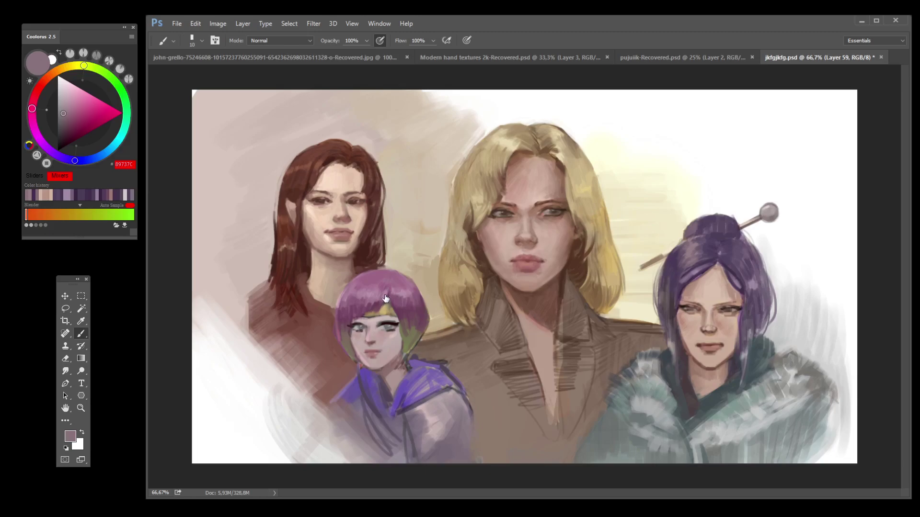
key("ctrl+s")
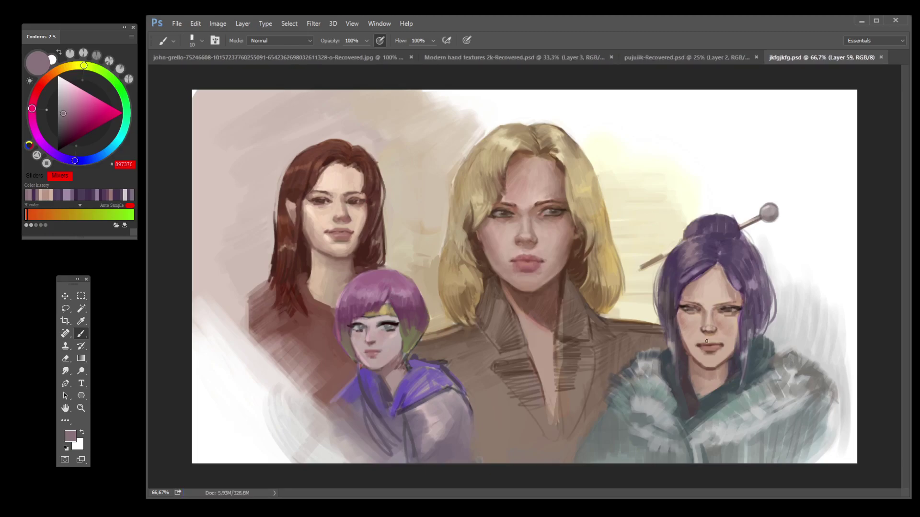
Step: Fade the lower part of the fur-wrapped coat with sampled white using a much larger size 114 brush, and save the document
key("bracketright")
key("bracketright")
key("bracketright")
key("bracketright")
key("bracketright")
key("bracketright")
key("bracketright")
key("bracketright")
key("bracketright")
key("bracketright")
left_click(588, 415, "alt")
left_click(832, 451, "alt")
mouse_move(819, 462)
left_mouse_down()
mouse_move(803, 441)
mouse_move(795, 480)
mouse_move(779, 486)
mouse_move(772, 432)
mouse_move(754, 439)
mouse_move(753, 489)
mouse_move(732, 493)
mouse_move(708, 433)
mouse_move(674, 432)
mouse_move(674, 496)
mouse_move(656, 480)
mouse_move(634, 424)
mouse_move(606, 486)
mouse_move(664, 479)
mouse_move(705, 448)
mouse_move(746, 473)
mouse_move(795, 454)
left_mouse_up()
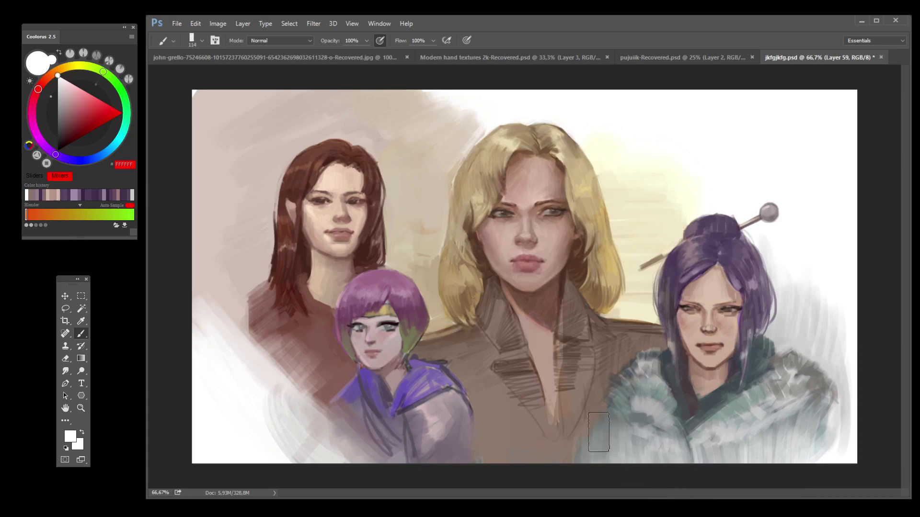
key("ctrl+s")
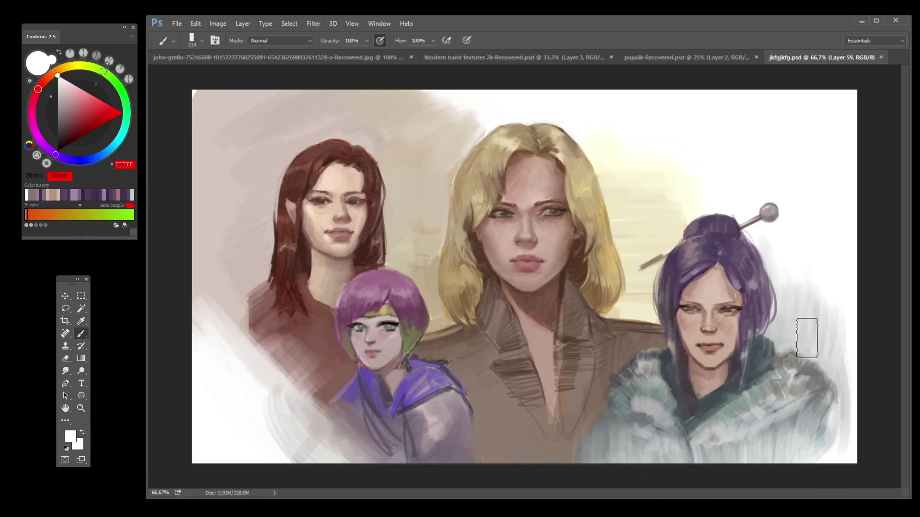
Step: Darken the teal coat's inner collar beside the purple-haired woman's neck with sampled dark blue-grey, using a size 59 brush
left_click(768, 343, "alt")
left_click(773, 349)
left_click(771, 353, "alt")
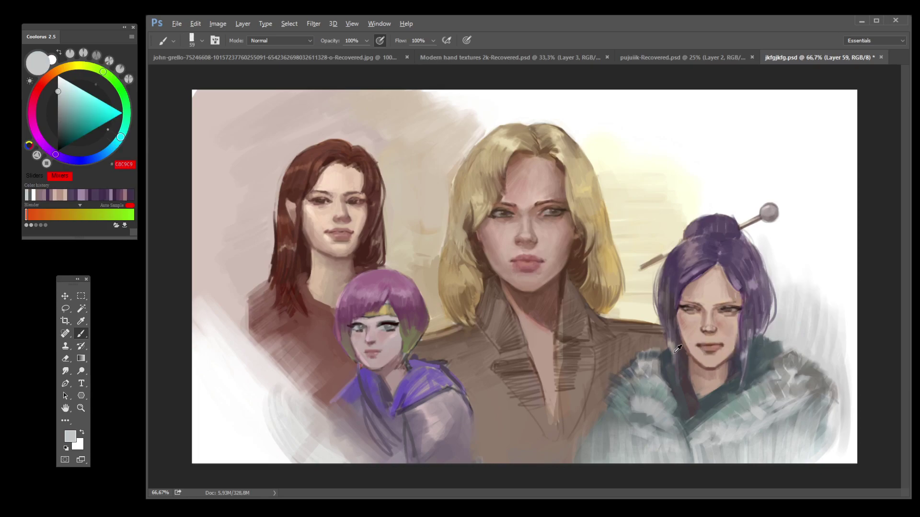
left_click_drag(664, 358, 658, 355)
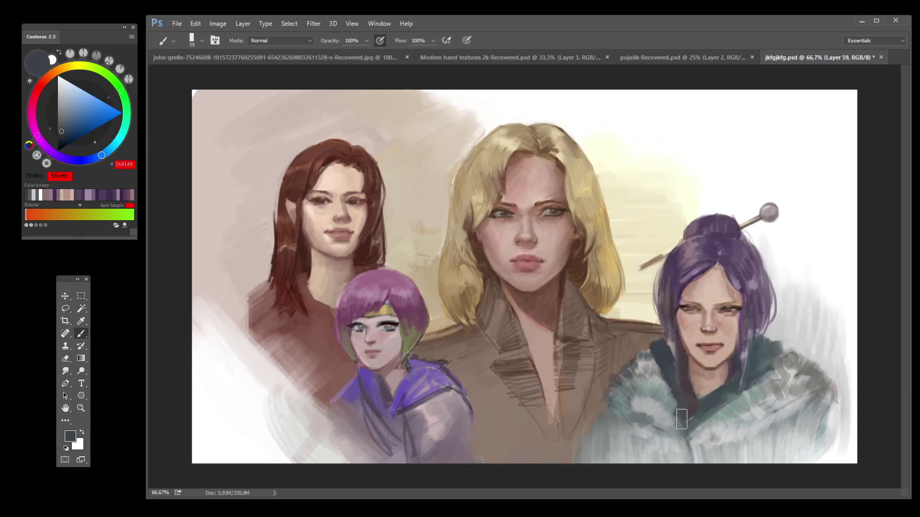
left_click_drag(699, 395, 703, 412)
left_click_drag(733, 335, 745, 352)
Step: Shade the neckline opening inside the coat with sampled dark greyish purple at brush size 45, and save the document
left_click(695, 390, "alt")
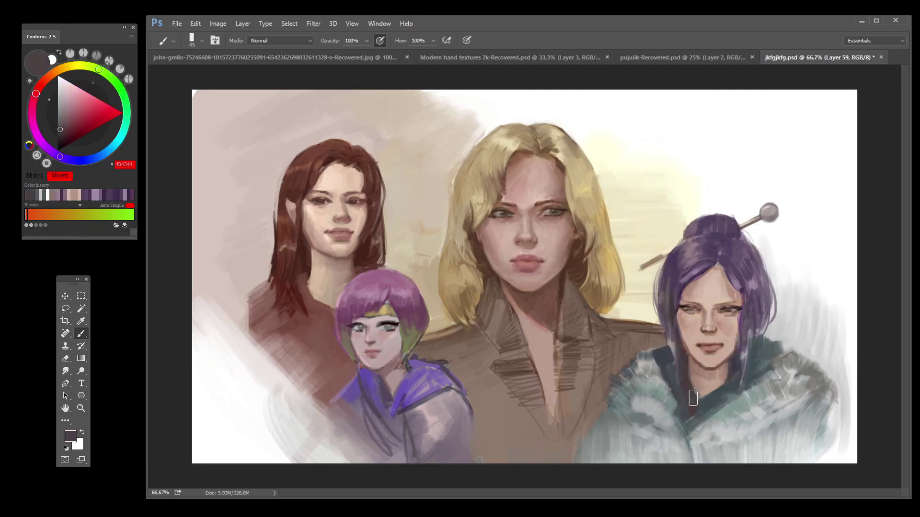
left_click(687, 368, "alt")
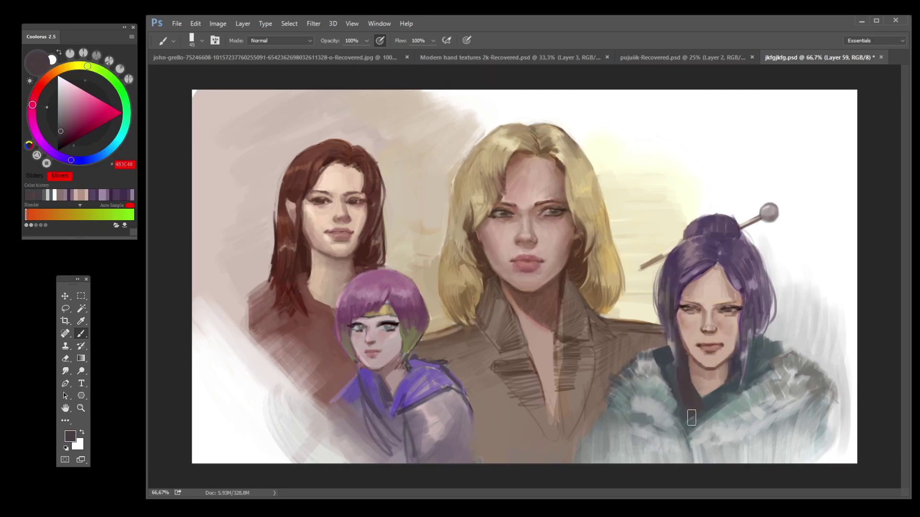
left_click(736, 364, "alt")
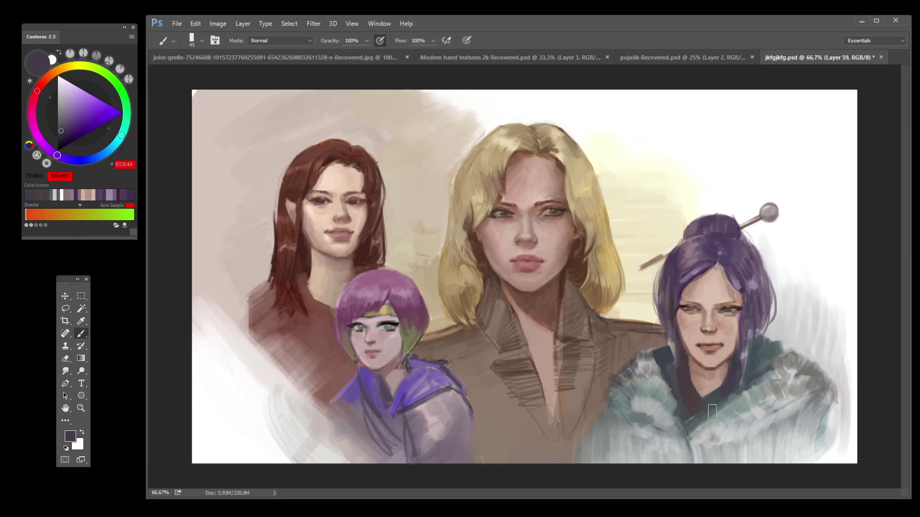
key("ctrl+s")
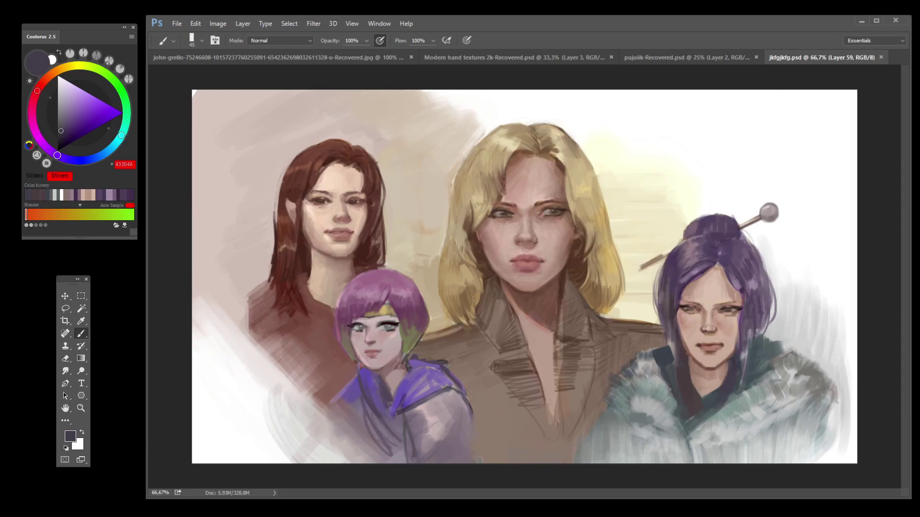
Step: Brighten the purple-haired woman's forehead with sampled skin tones and a lighter peach, F8DCC9
left_click(707, 278, "alt")
left_click_drag(707, 280, 725, 284)
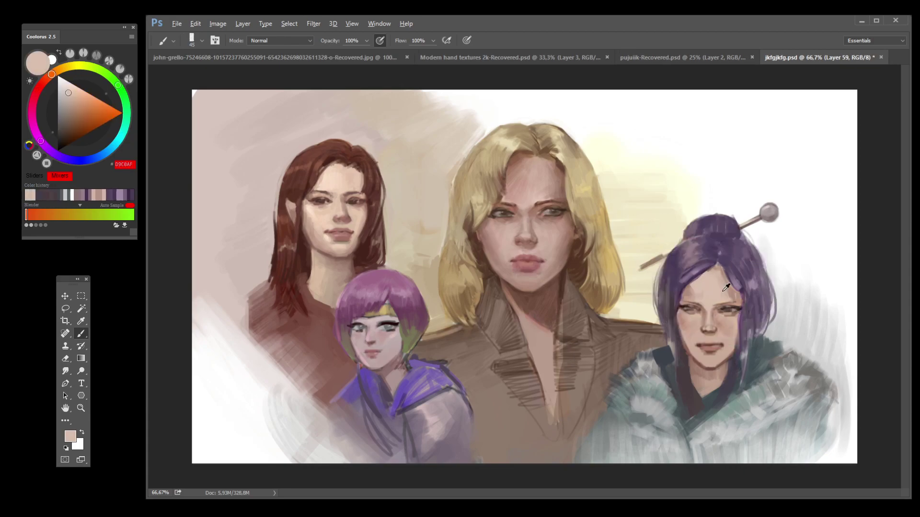
left_click(726, 286, "alt")
left_click(711, 287, "alt")
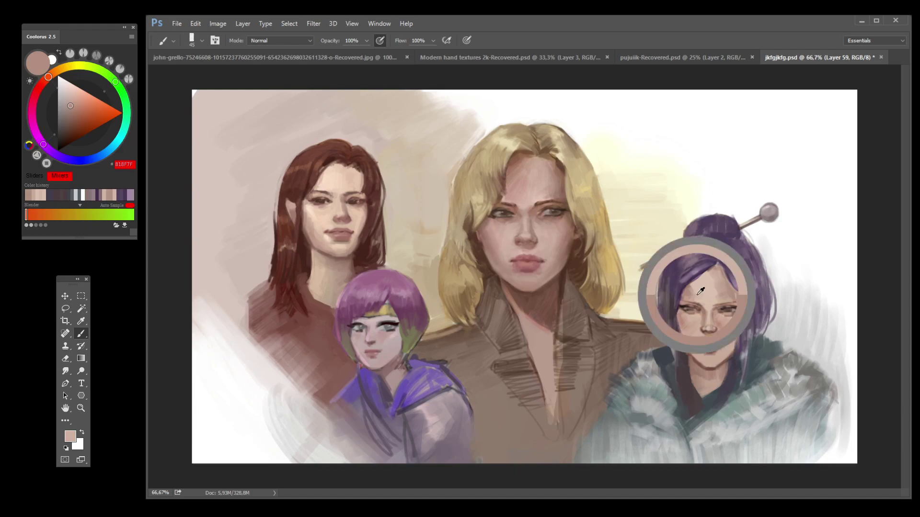
left_click(70, 85)
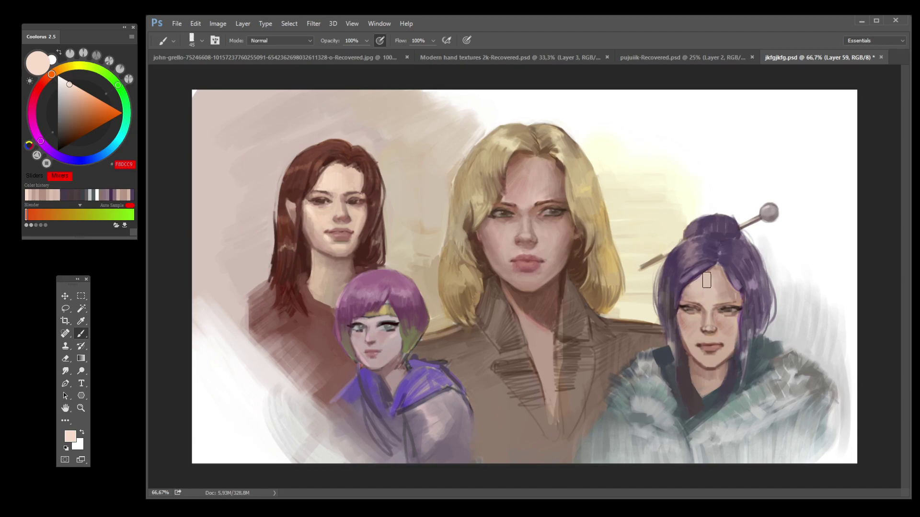
mouse_move(709, 299)
left_mouse_down()
mouse_move(711, 286)
mouse_move(720, 299)
mouse_move(693, 289)
mouse_move(729, 293)
left_mouse_up()
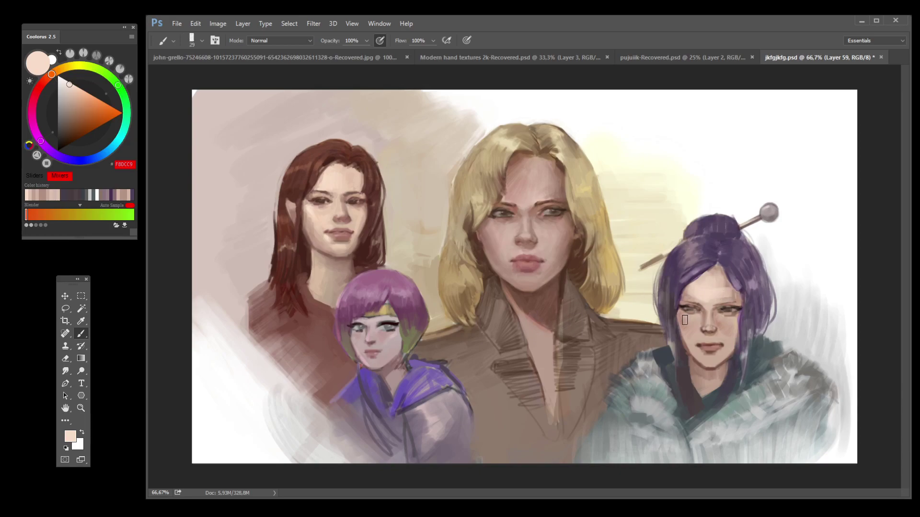
Step: Add light peach strokes below her eyes with a size 29 brush and blend them using sampled skin tones
left_click_drag(729, 327, 732, 324)
left_click(695, 292, "alt")
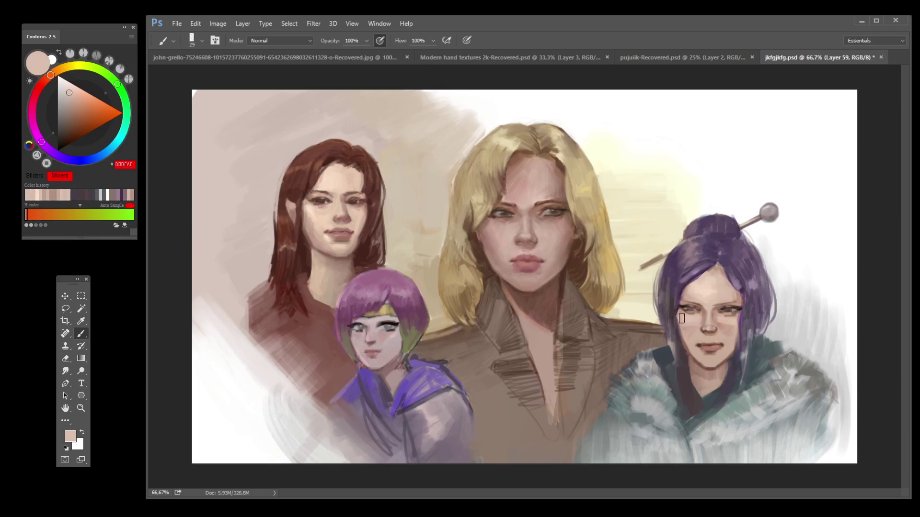
left_click(721, 321, "alt")
left_click(730, 333, "alt")
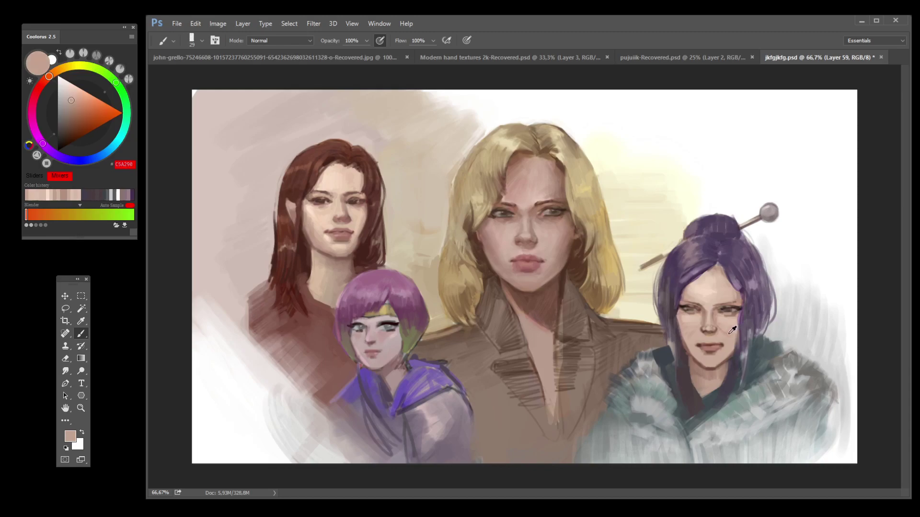
left_click(729, 323, "alt")
left_click(730, 330, "alt")
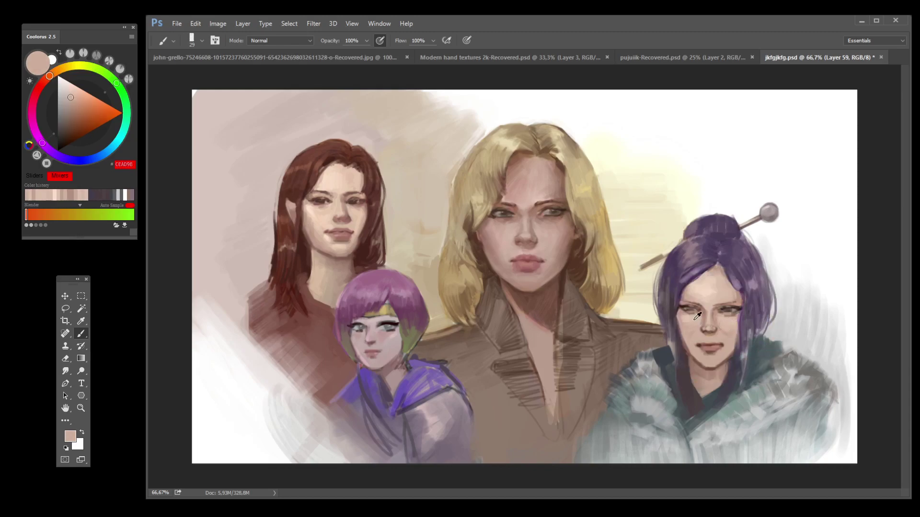
Step: Soften the skin transitions on both of the purple-haired woman's cheeks with further sampled pinkish skin tones
left_click(693, 330, "alt")
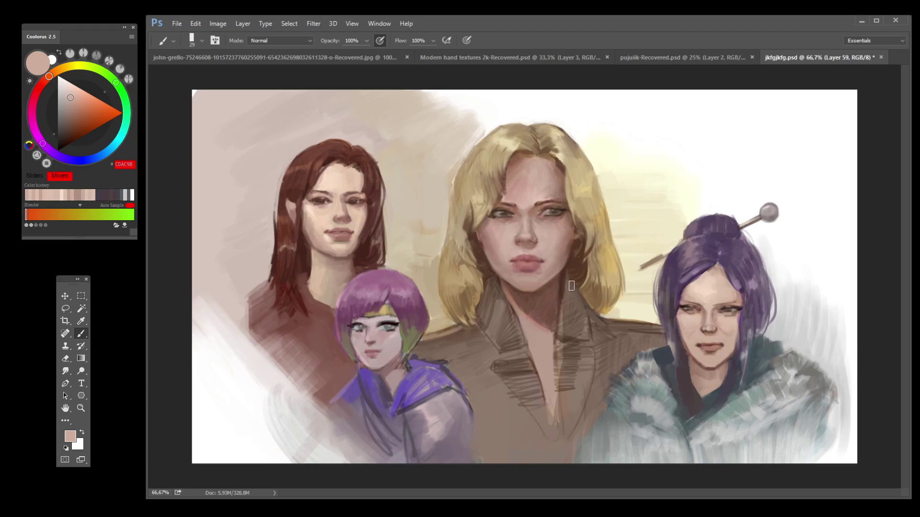
left_click(729, 330, "alt")
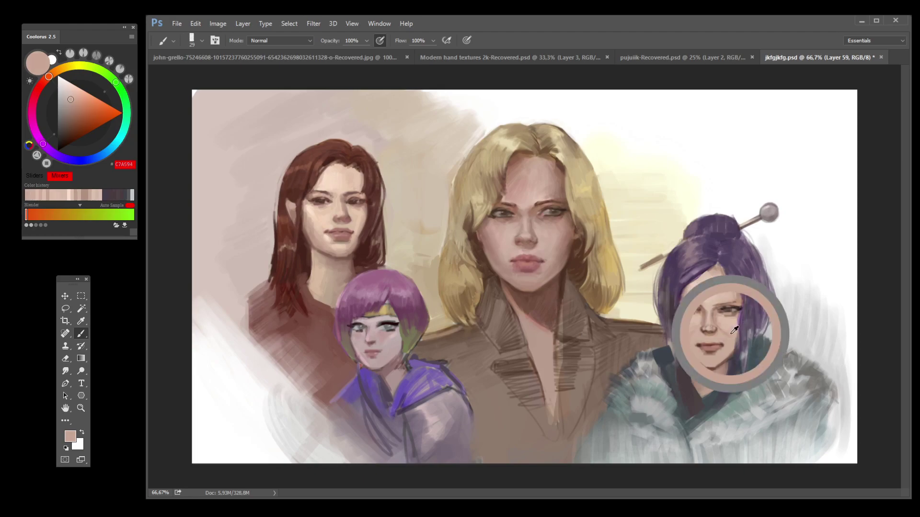
left_click(731, 326, "alt")
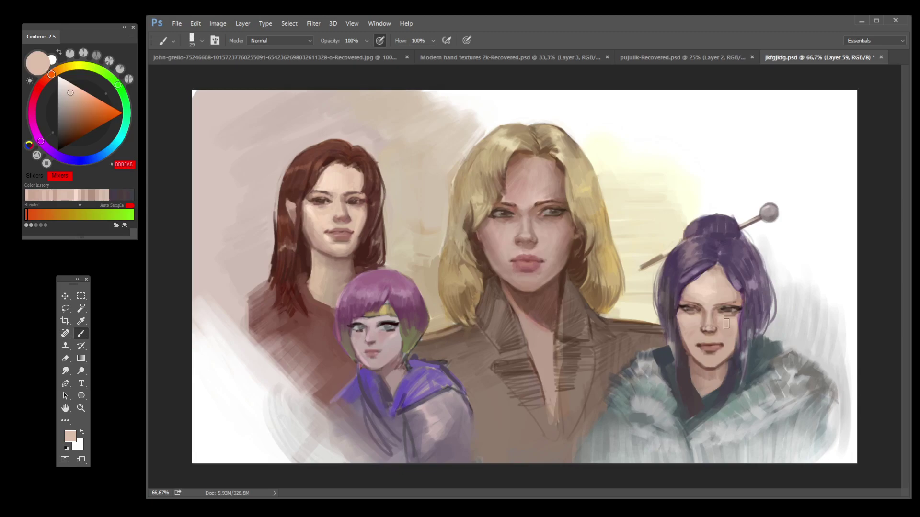
left_click(729, 324, "alt")
left_click(699, 328, "alt")
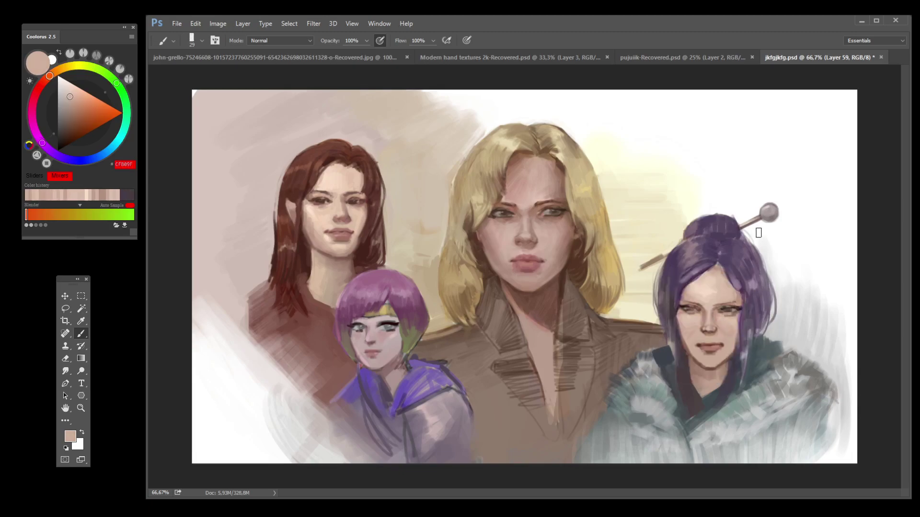
Step: Deepen the hair framing both sides of her face with strokes of sampled dark purple
left_click(685, 295, "alt")
left_click(682, 288, "alt")
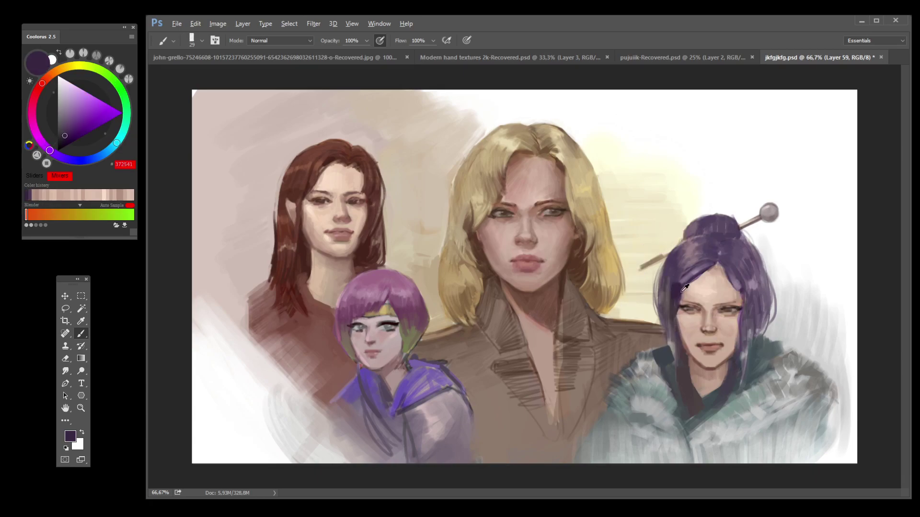
left_click(675, 274, "alt")
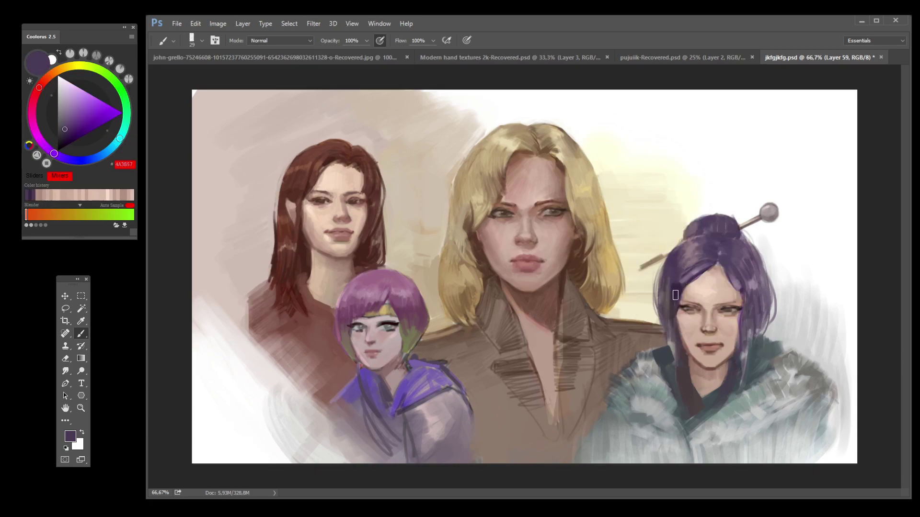
left_click(743, 290, "alt")
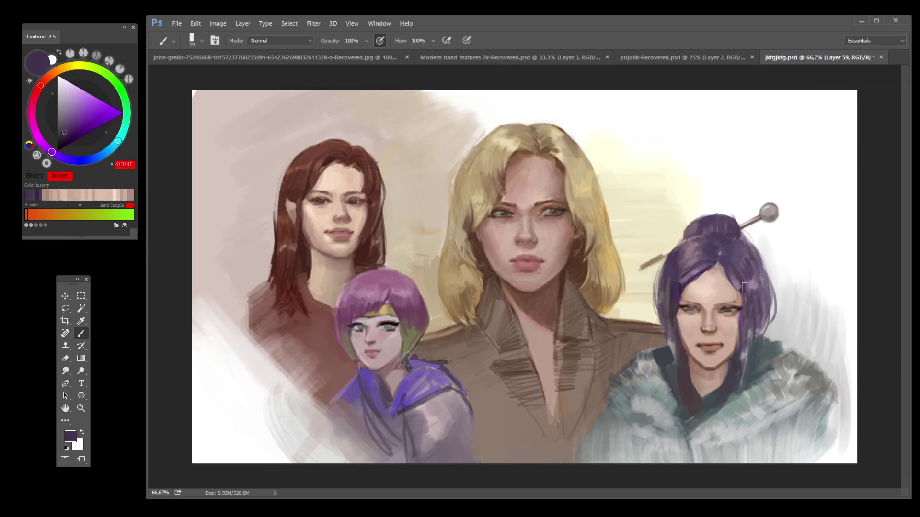
mouse_move(679, 255)
left_mouse_down()
mouse_move(697, 262)
mouse_move(706, 242)
mouse_move(676, 254)
mouse_move(677, 269)
mouse_move(689, 263)
mouse_move(677, 291)
left_mouse_up()
Step: Paint muted mauve highlight strands into the purple hair with colours sampled from its lighter areas
left_click(688, 252, "alt")
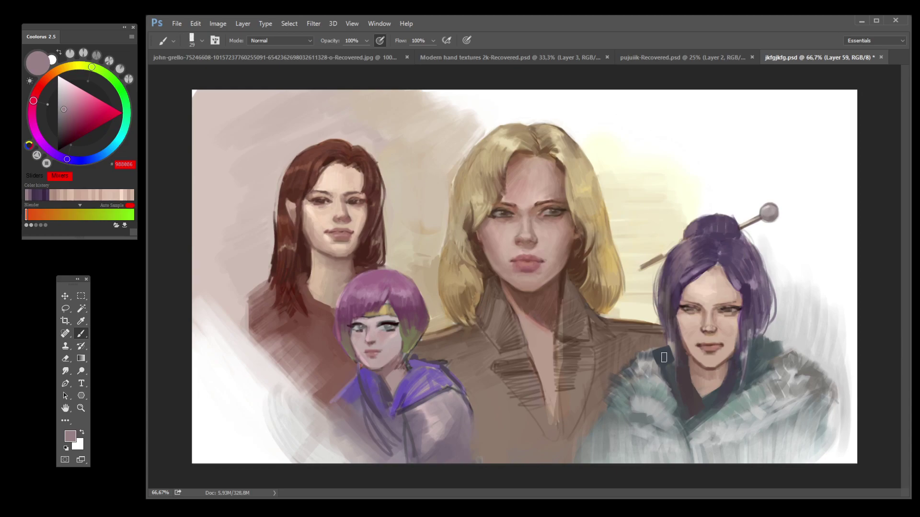
left_click(761, 277, "alt")
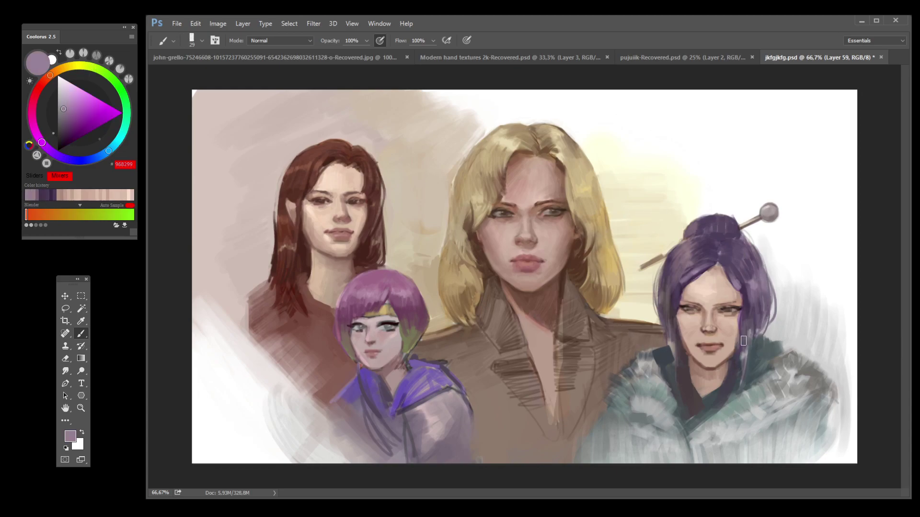
left_click(751, 268, "alt")
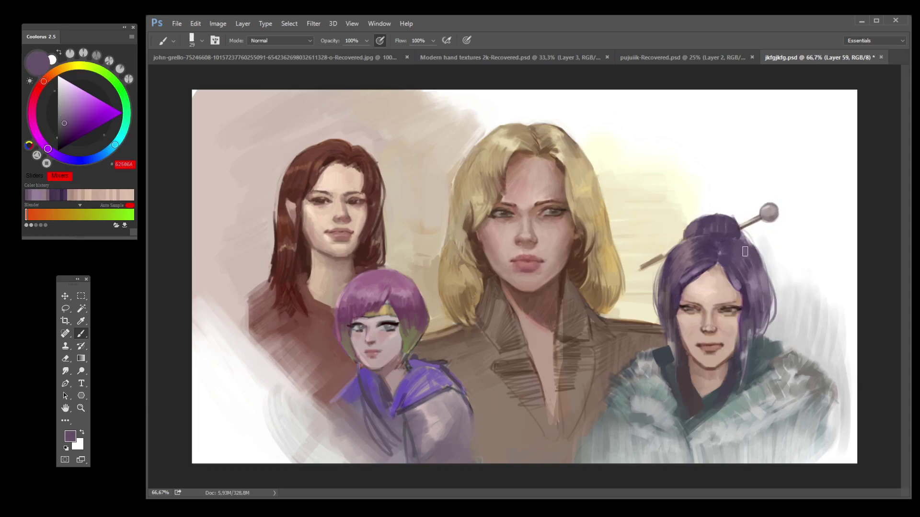
Step: Blend the purple hair's side strands with sampled dark and mid purples, and save the document
left_click(768, 279, "alt")
left_click(755, 303, "alt")
left_click(745, 291, "alt")
left_click(672, 293, "alt")
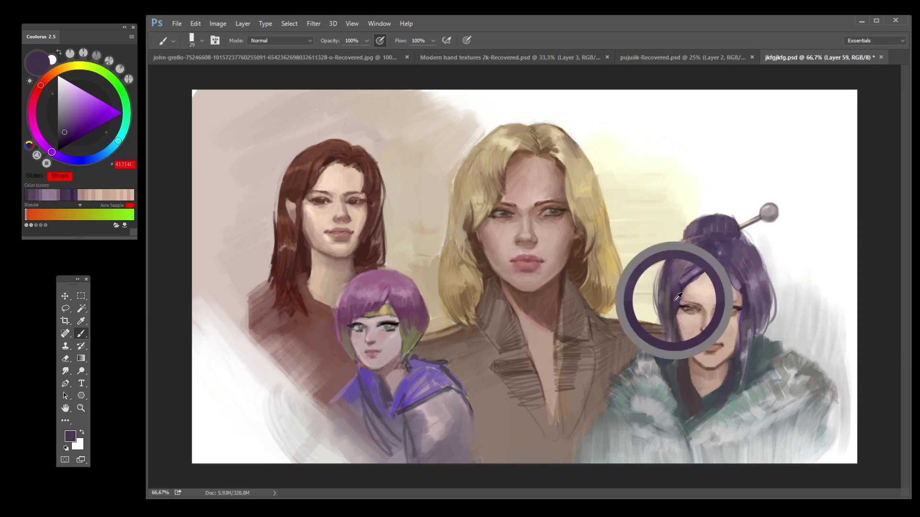
left_click(666, 278, "alt")
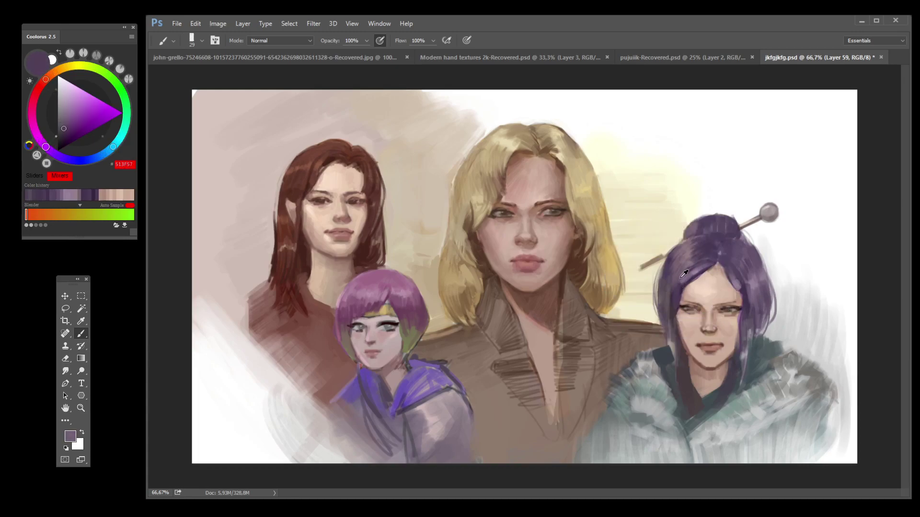
left_click(681, 288, "alt")
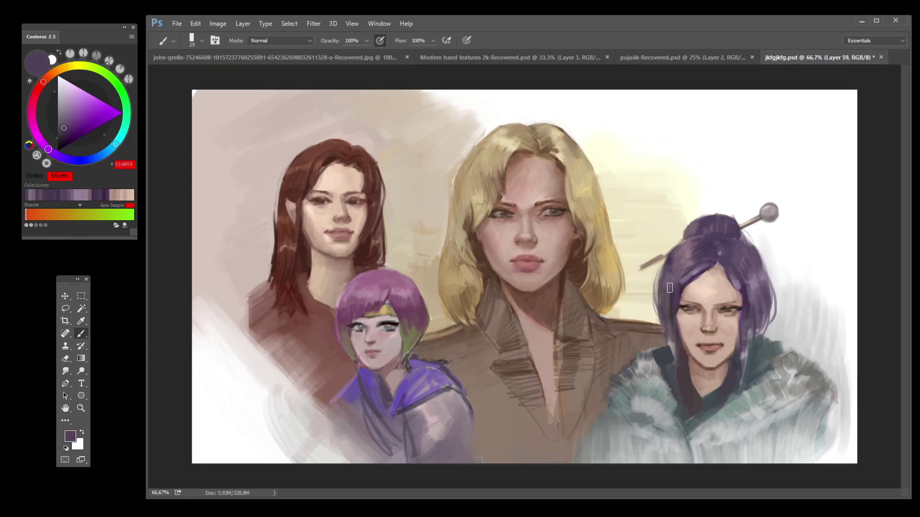
key("ctrl+s")
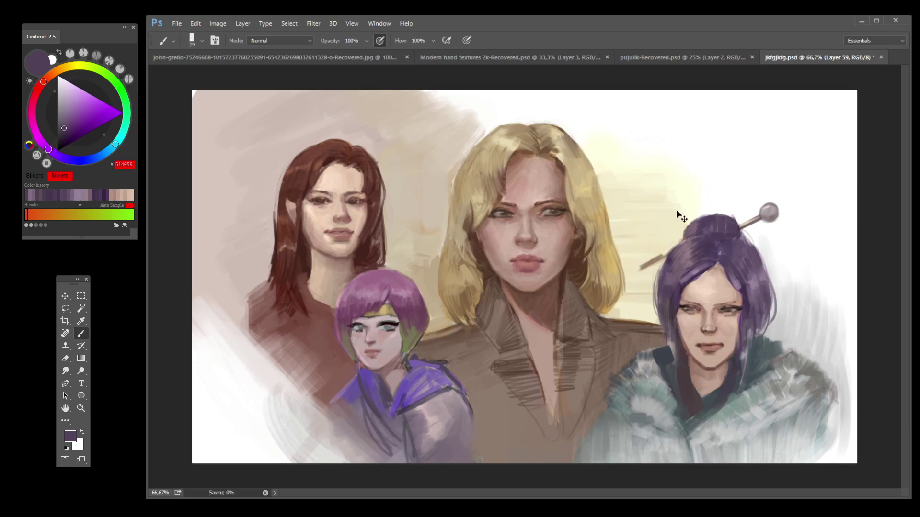
Step: Refine the purple hair around the front parting and temple with sampled purples, and save the document
left_click(672, 259, "alt")
left_click(673, 259)
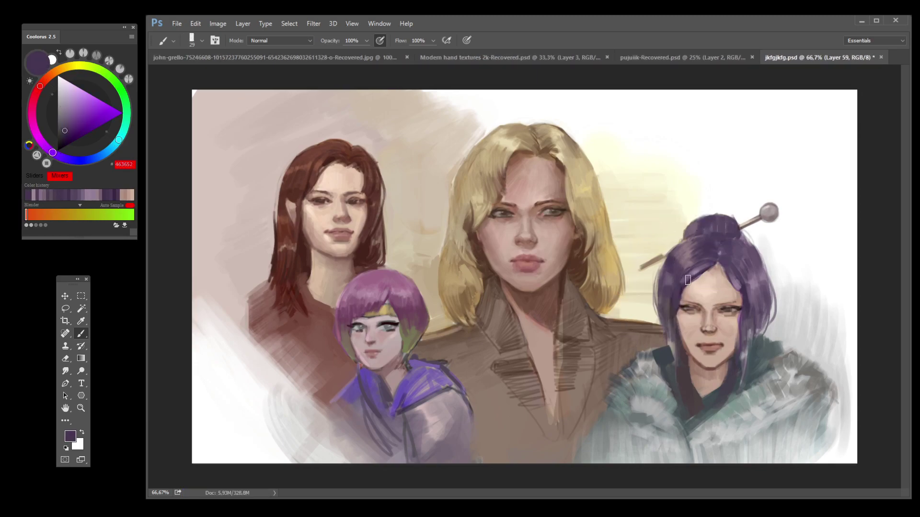
left_click(709, 264, "alt")
left_click(694, 271, "alt")
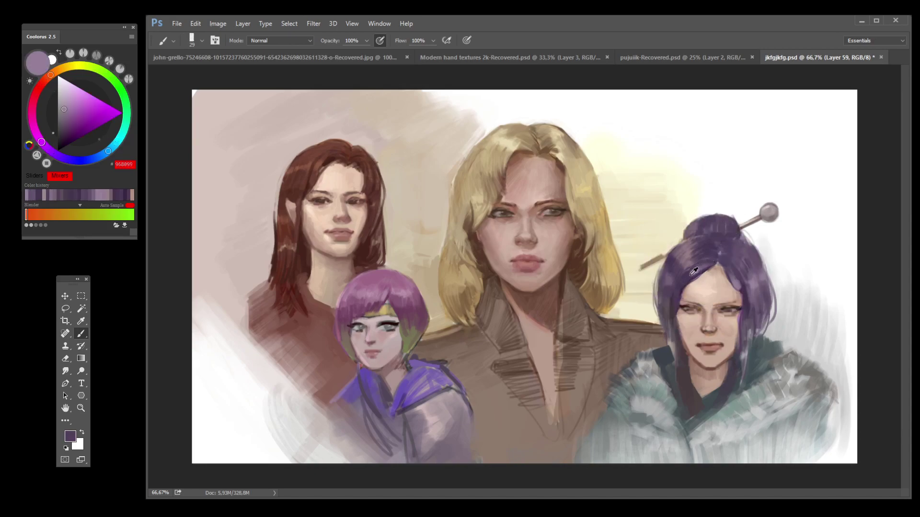
left_click(712, 258, "alt")
left_click(683, 291, "alt")
left_click(704, 254, "alt")
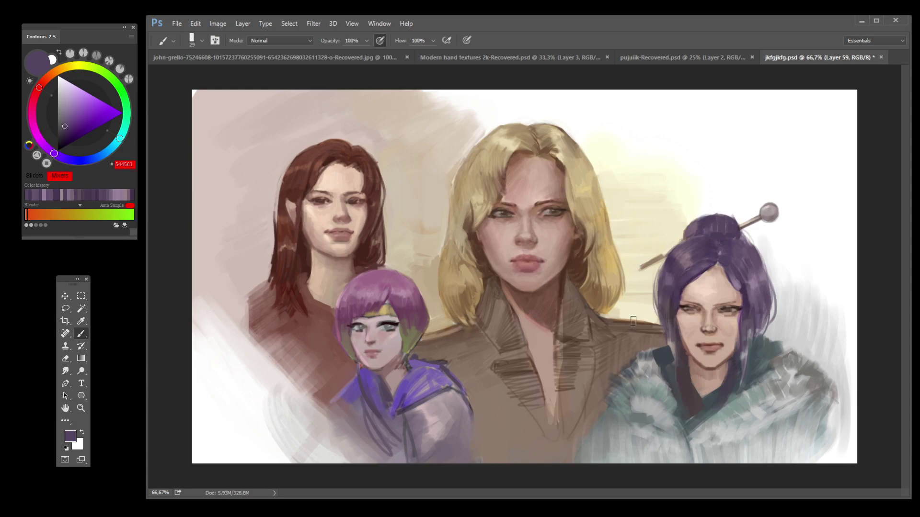
key("ctrl+s")
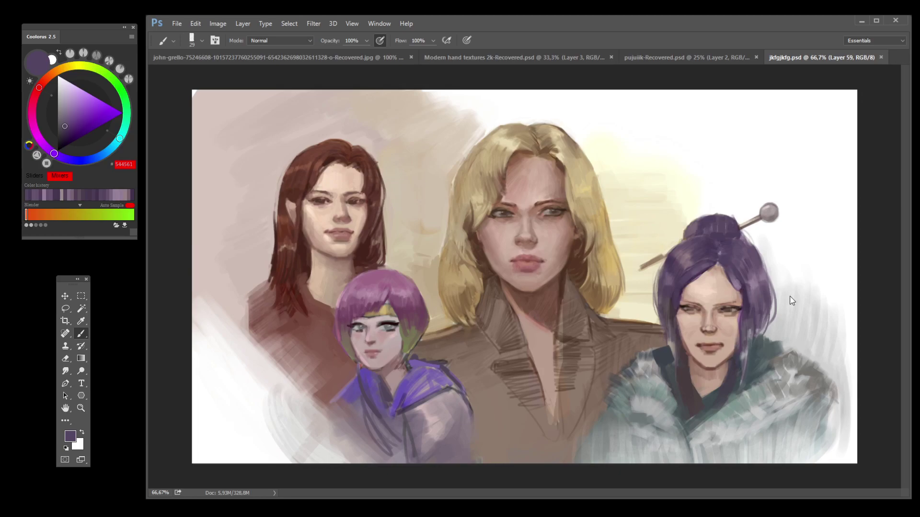
Step: Refine the purple-haired woman's eye area and mouth with sampled skin and lip tones, using a size 15 brush
left_click(688, 310, "alt")
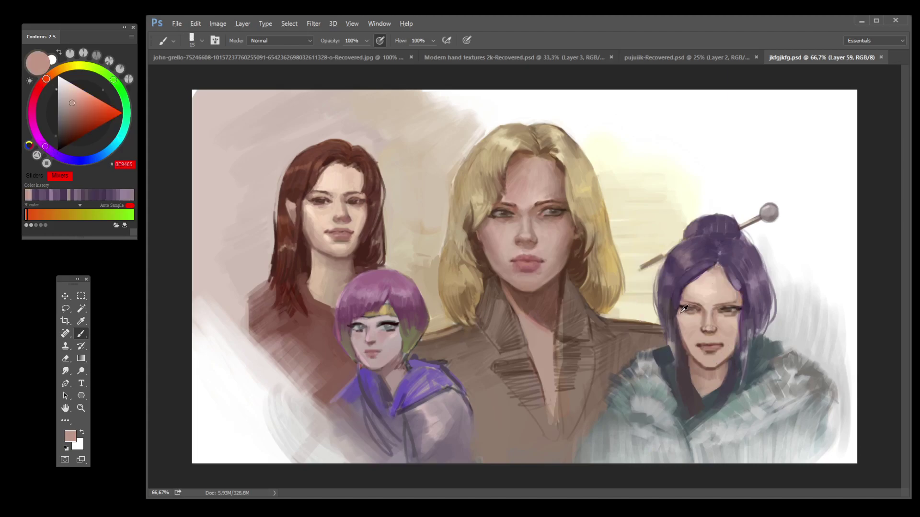
left_click_drag(681, 311, 681, 313)
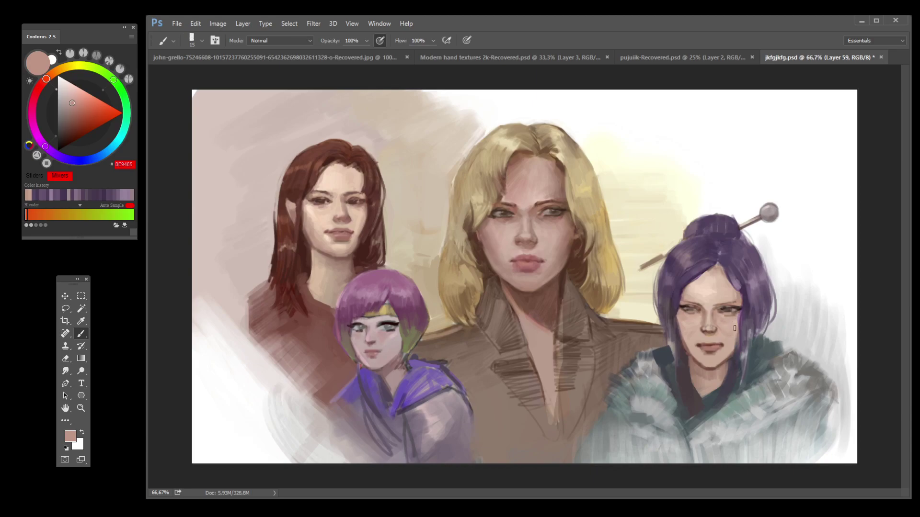
left_click(718, 338, "alt")
left_click(698, 347, "alt")
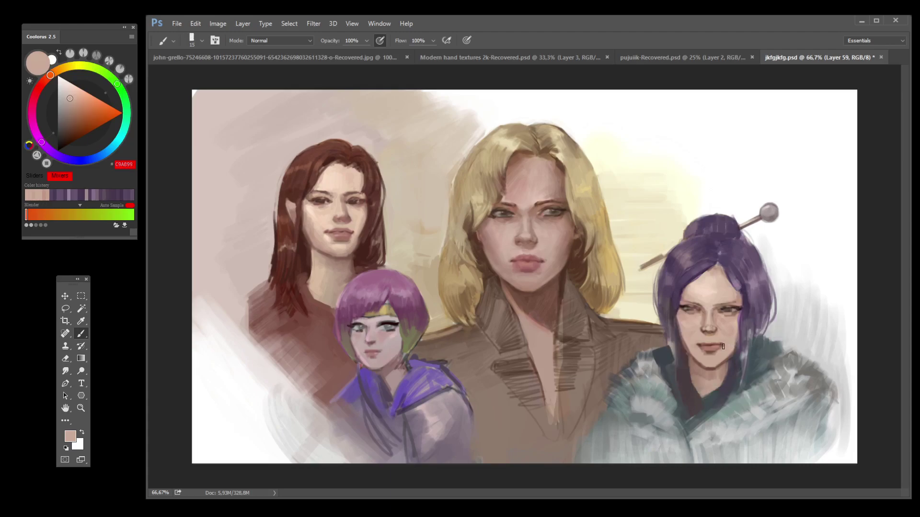
left_click(717, 343, "alt")
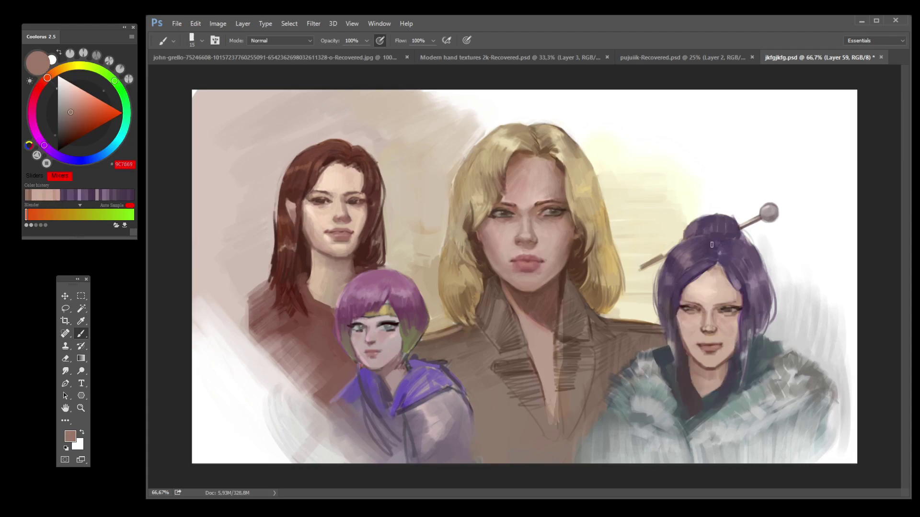
Step: Soften the skin around the purple-haired woman's mouth corners with light pinkish skin tones sampled from her face
left_click(701, 341, "alt")
left_click(724, 341, "alt")
left_click(722, 351, "alt")
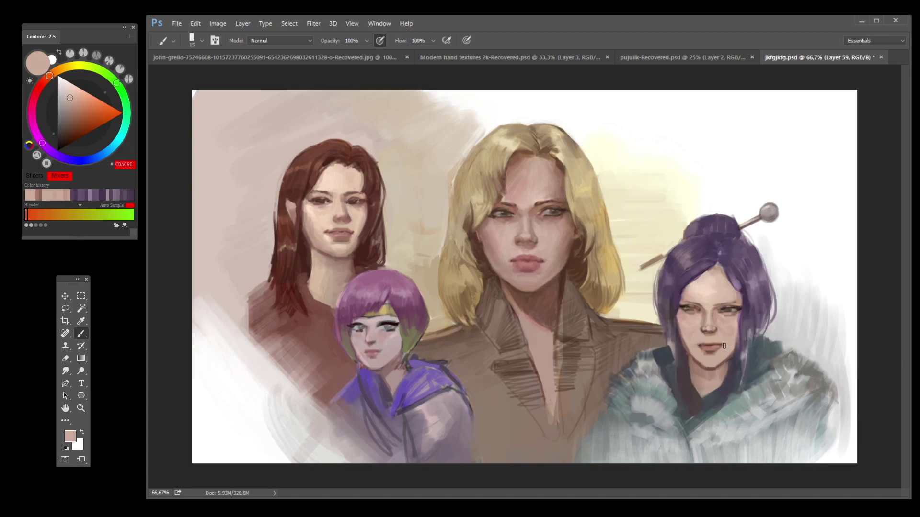
left_click(701, 349, "alt")
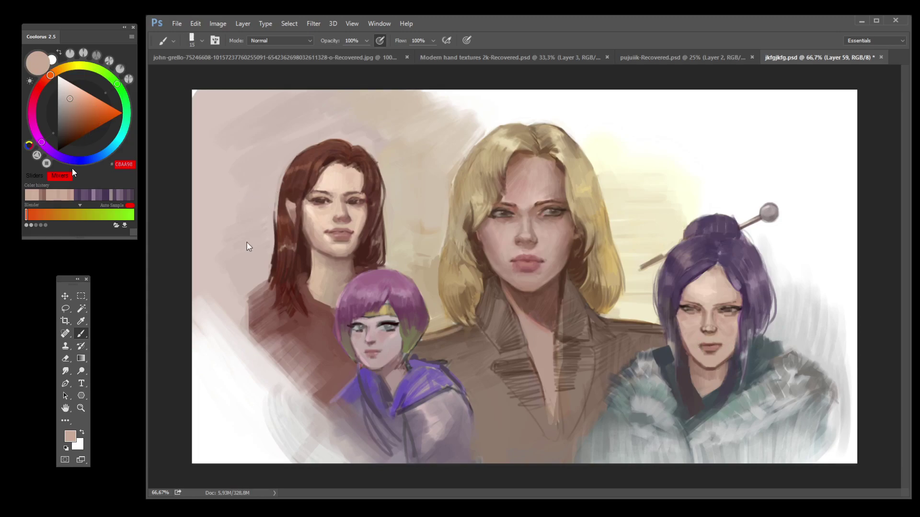
Step: Refine the purple-haired woman's lips and mouth line with a size 9 brush, using sampled dark reddish-brown, lip and skin tones
left_click(241, 211, "alt")
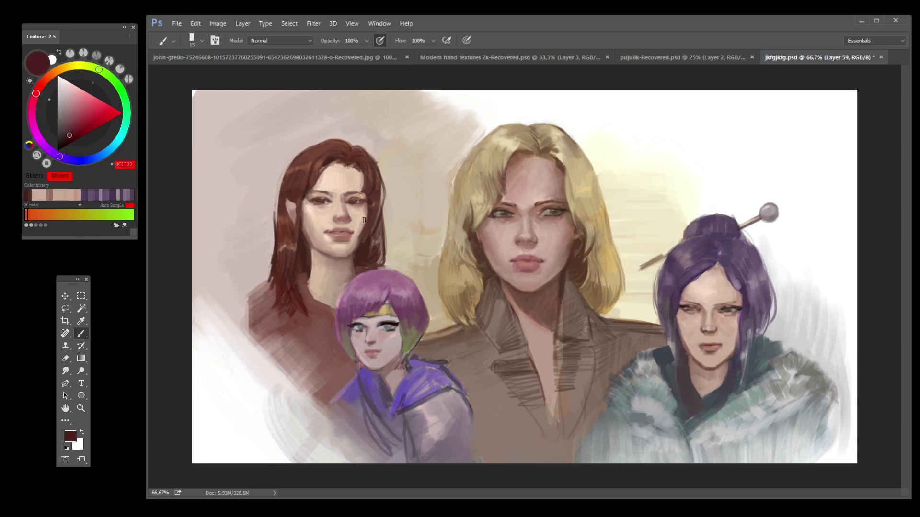
key("bracketleft")
key("bracketleft")
left_click(705, 342, "alt")
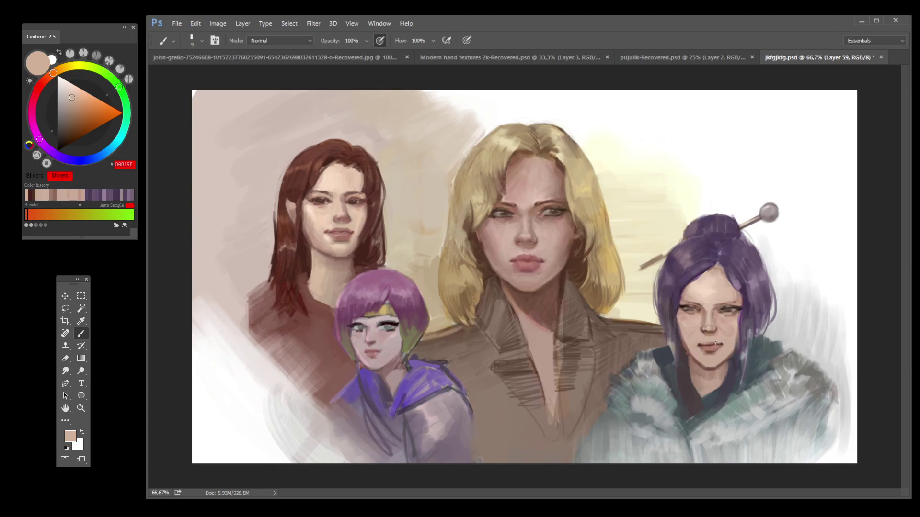
left_click(706, 344, "alt")
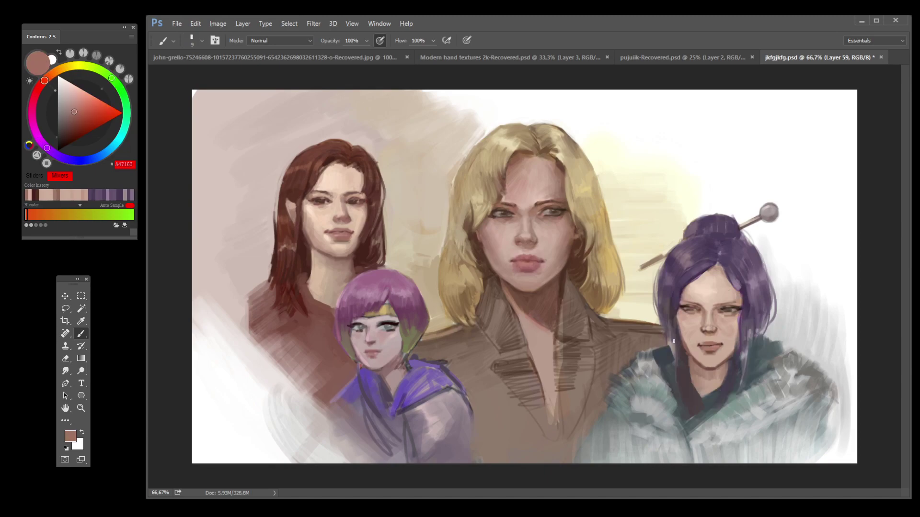
left_click(701, 343, "alt")
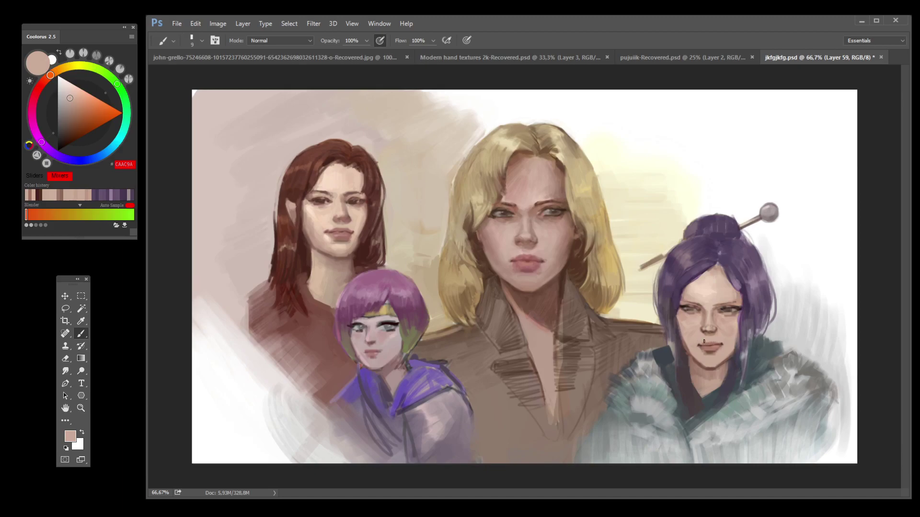
left_click(720, 344, "alt")
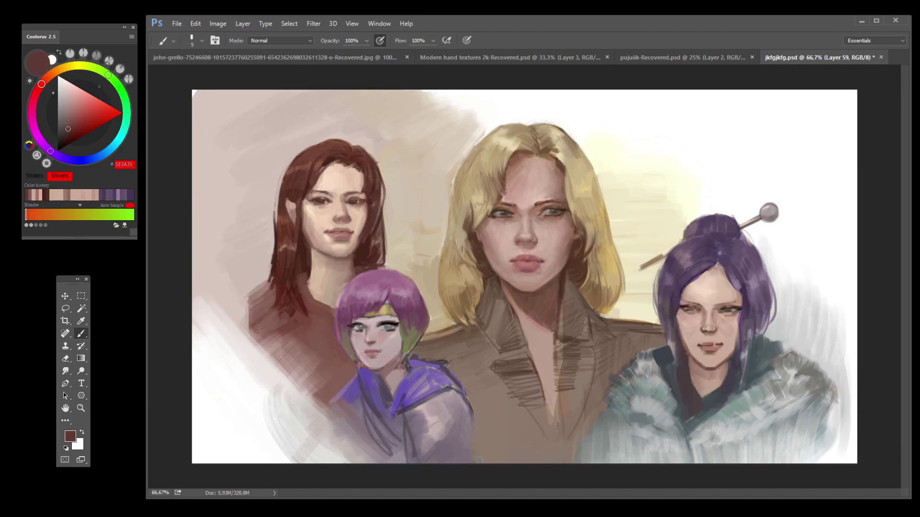
left_click(717, 343, "alt")
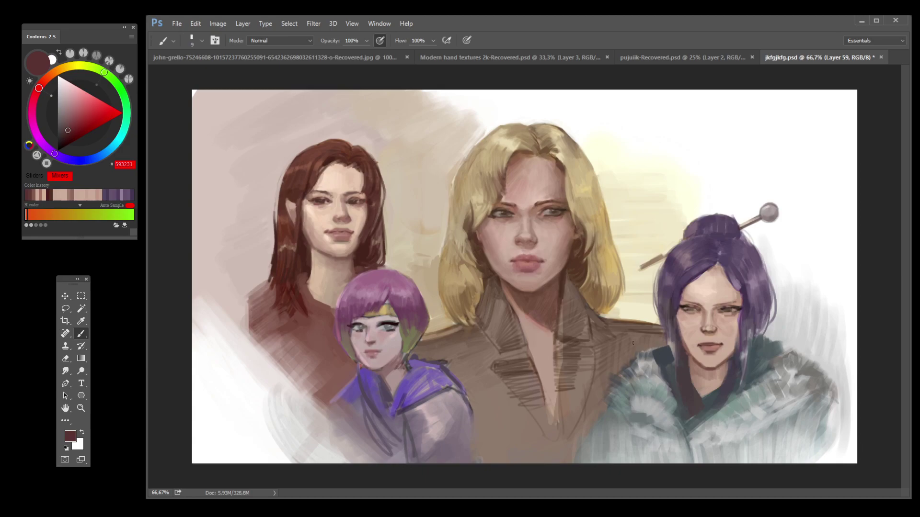
left_click(708, 343, "alt")
left_click(705, 345, "alt")
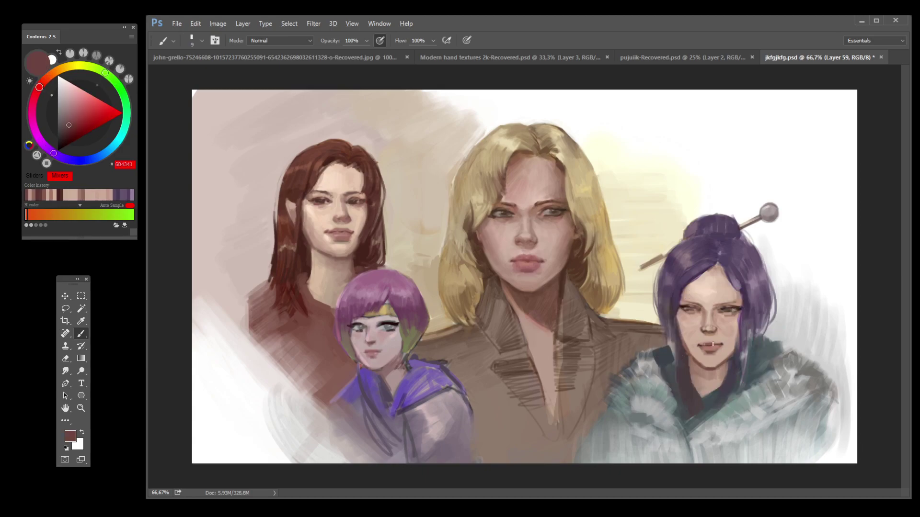
Step: Save the document, then refine the skin around the purple-haired woman's eyes and brow with sampled skin tones and the 9 px brush
key("ctrl+s")
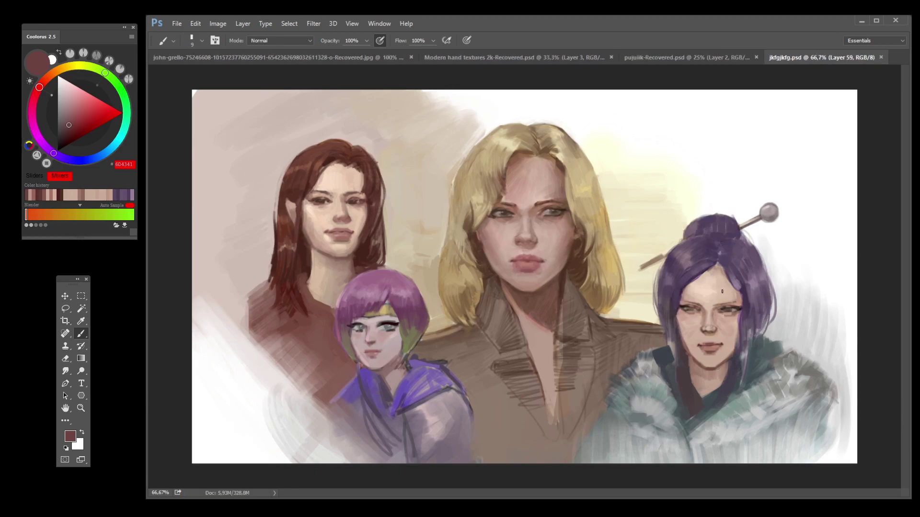
left_click(723, 310, "alt")
left_click_drag(724, 306, 719, 310)
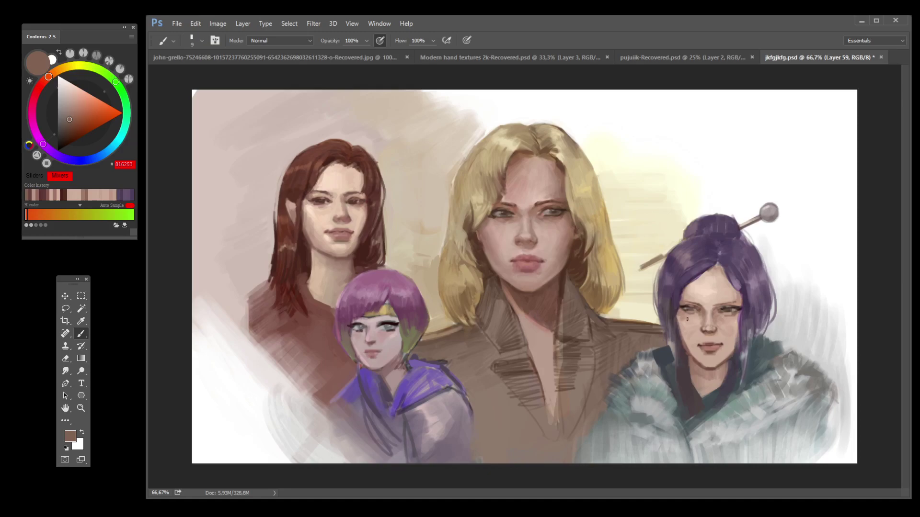
left_click(739, 323, "alt")
left_click(717, 306, "alt")
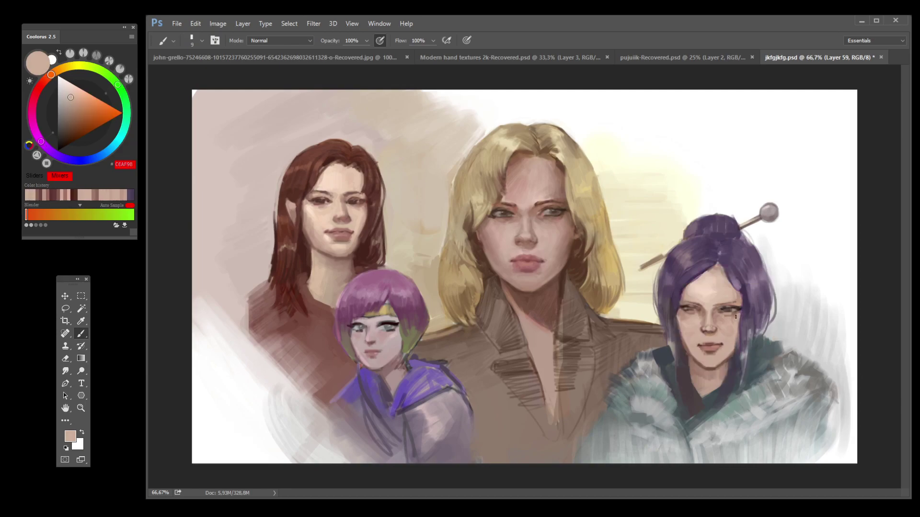
left_click(734, 302, "alt")
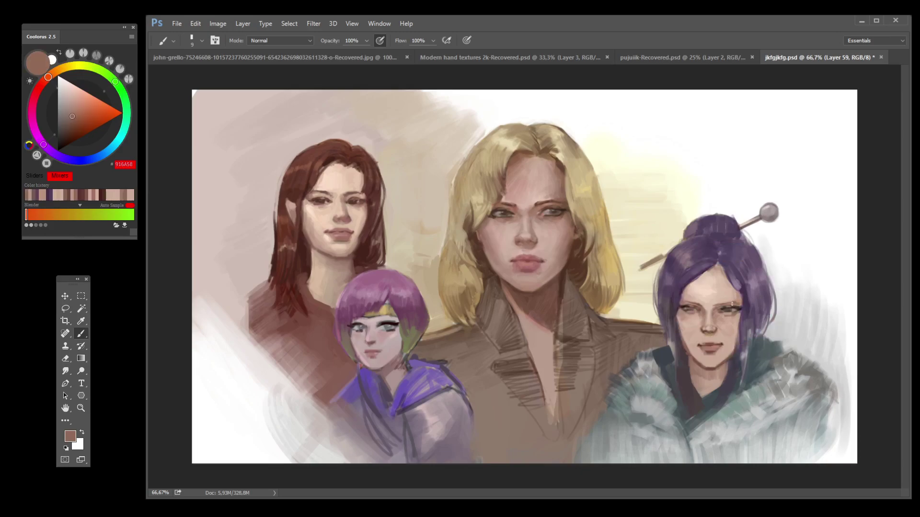
Step: Blend the purple-haired woman's temples and forehead edges with darker skin tones sampled from the face
left_click(687, 291, "alt")
left_click(687, 301, "alt")
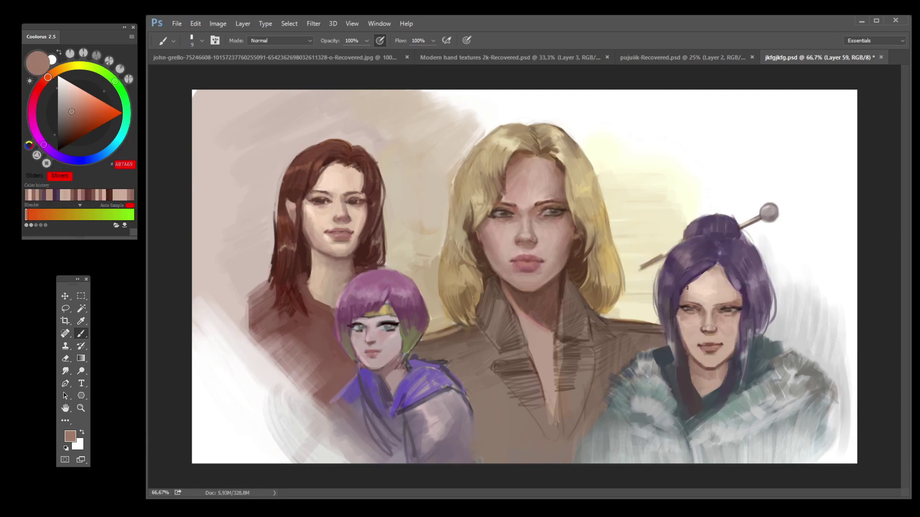
left_click(736, 294, "alt")
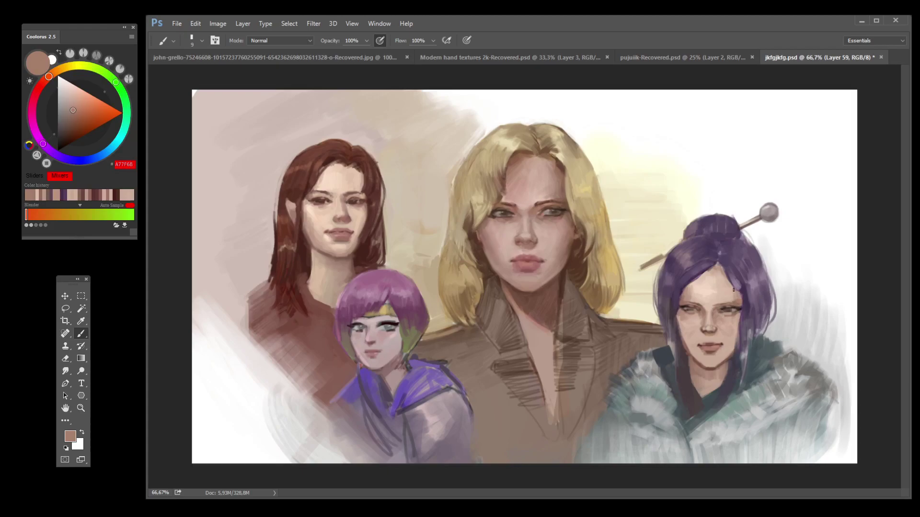
left_click(691, 289, "alt")
left_click(690, 287, "alt")
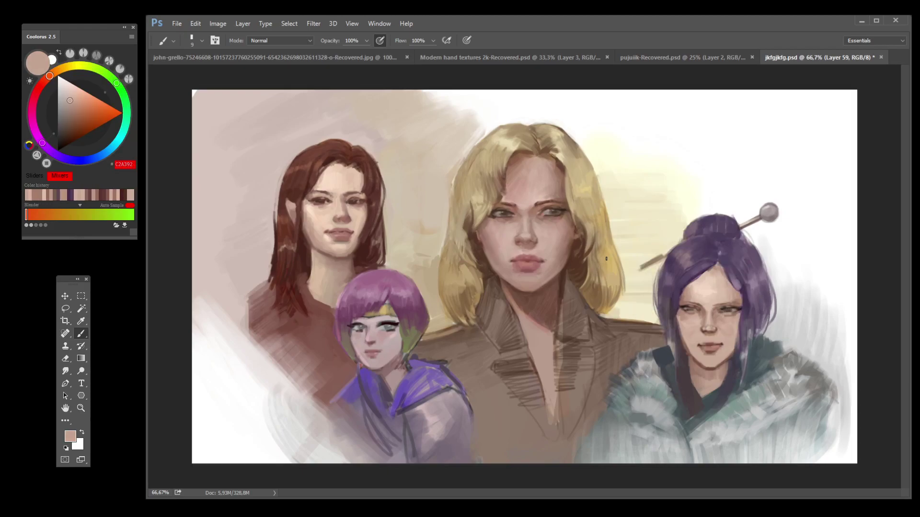
Step: Smooth the purple-haired woman's forehead and brow area with sampled light and shadow skin tones, using a 34 px brush
left_click(702, 291, "alt")
left_click(710, 290, "alt")
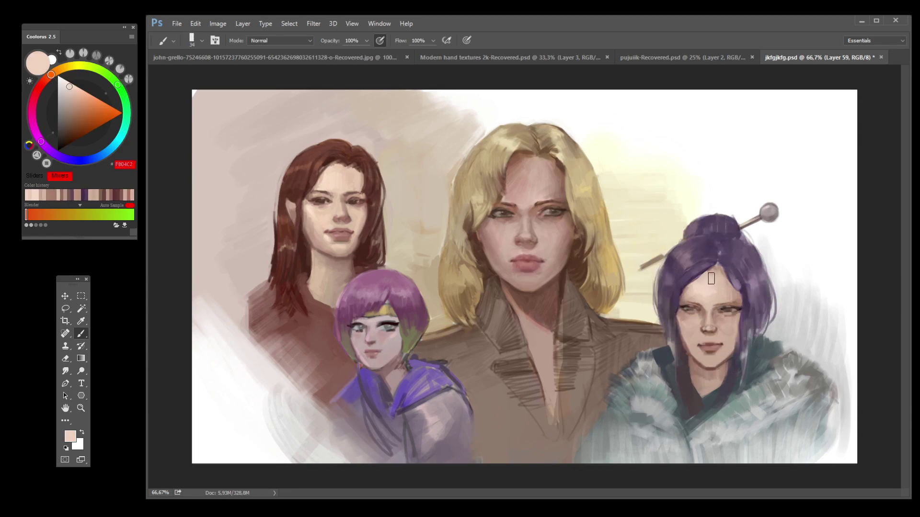
left_click(718, 288, "alt")
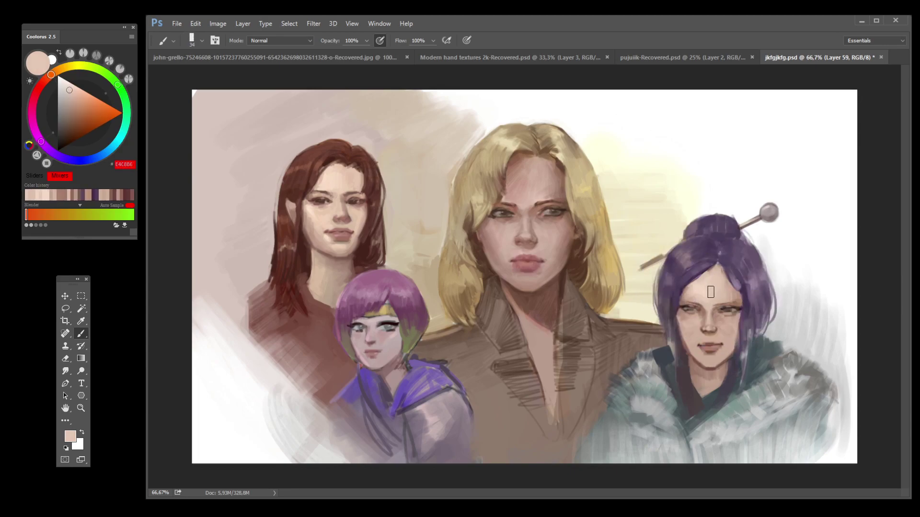
left_click(736, 298, "alt")
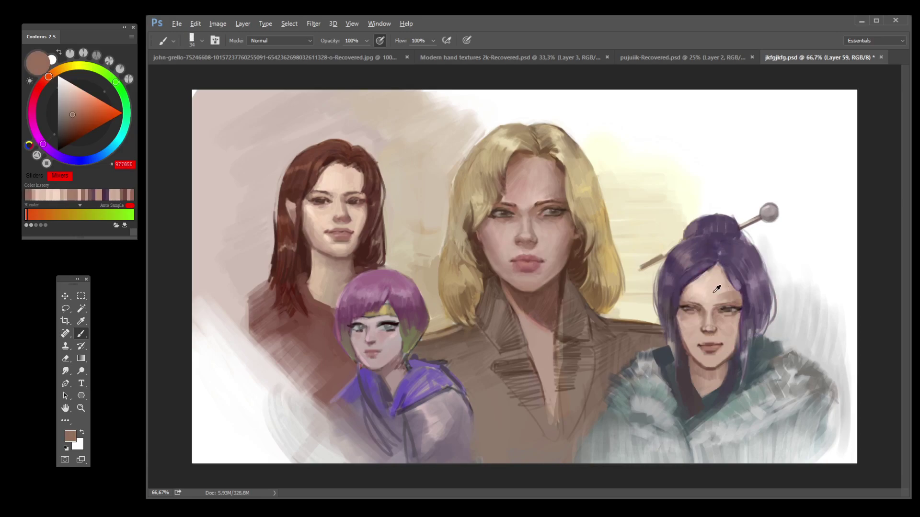
left_click(726, 294, "alt")
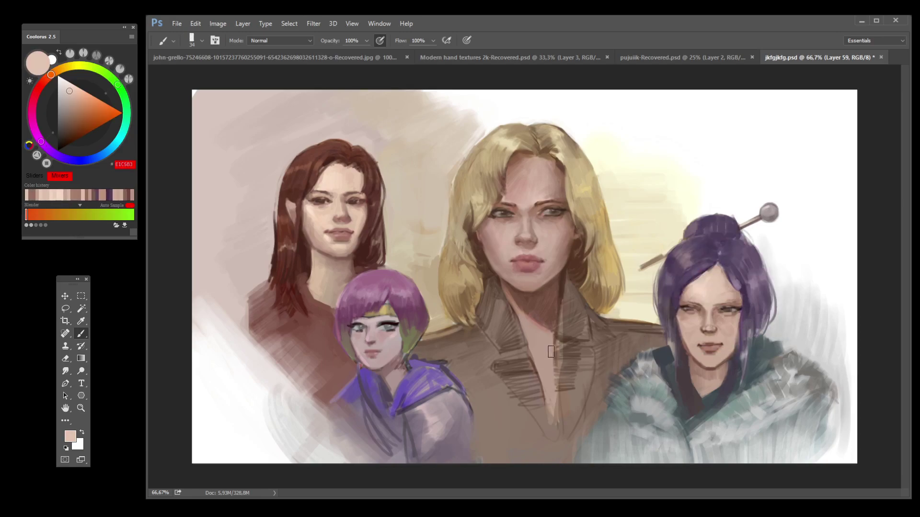
left_click(685, 300, "alt")
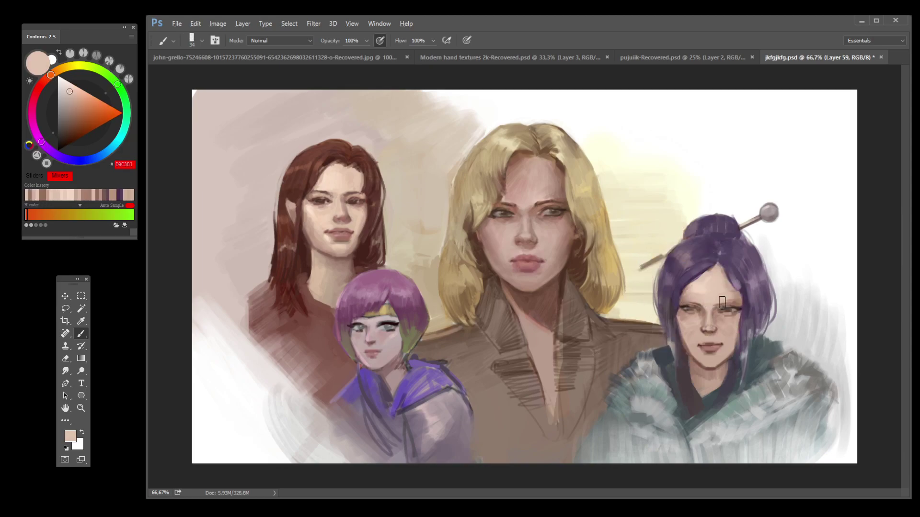
Step: Rework the shading at both corners of the purple-haired woman's mouth with sampled brown and pinkish skin tones
left_click(693, 343, "alt")
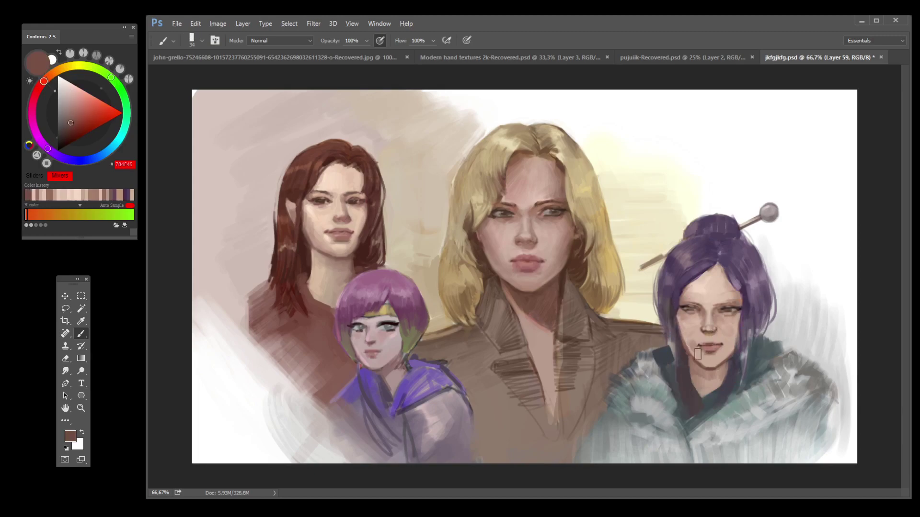
left_click(719, 351, "alt")
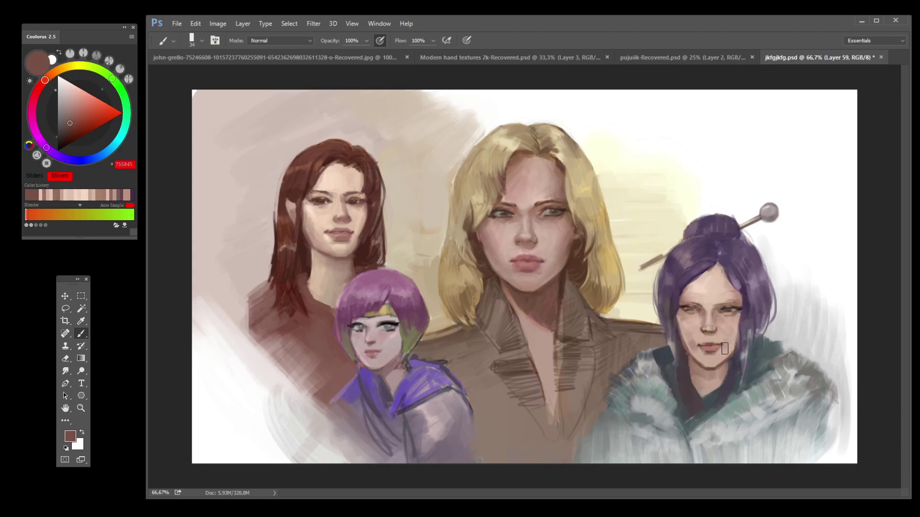
left_click(726, 339, "alt")
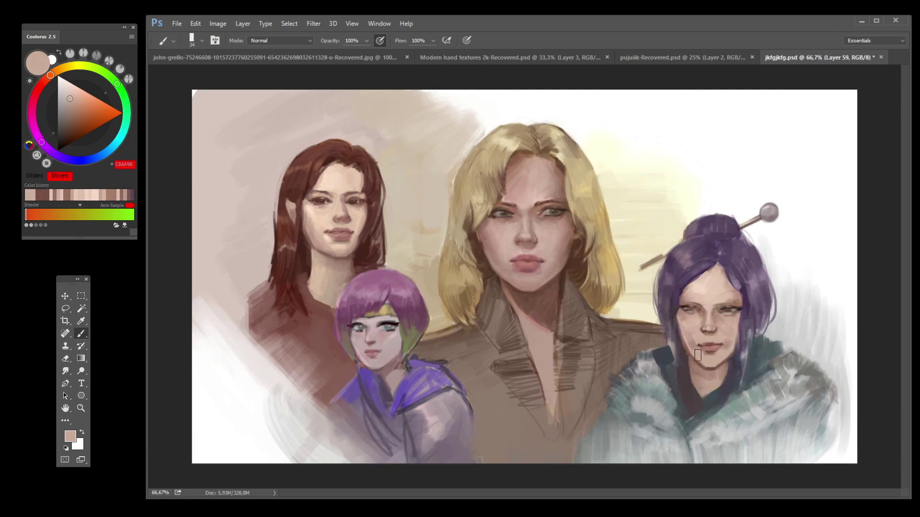
left_click(695, 342, "alt")
left_click(693, 339, "alt")
left_click(699, 341, "alt")
left_click(724, 341, "alt")
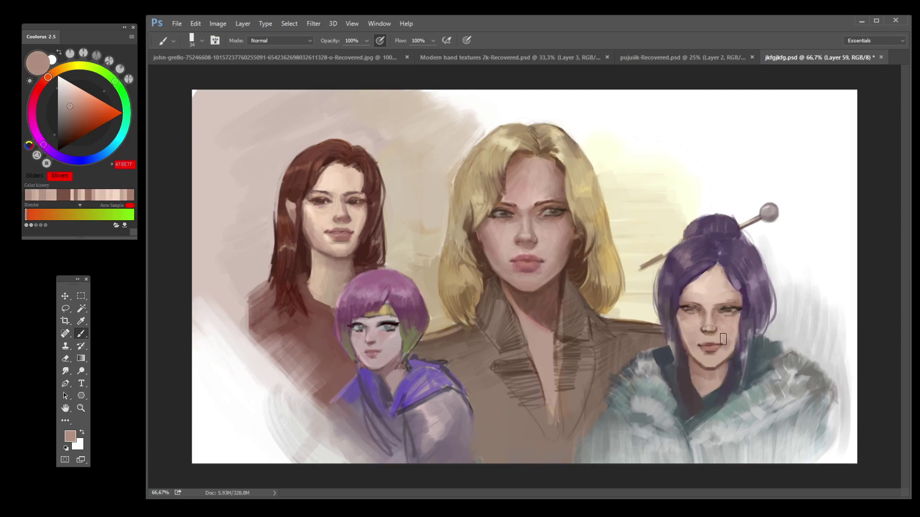
Step: Soften the purple-haired woman's shaded cheek, jaw and chin with light skin tones sampled nearby
left_click(732, 335, "alt")
left_click(733, 335, "alt")
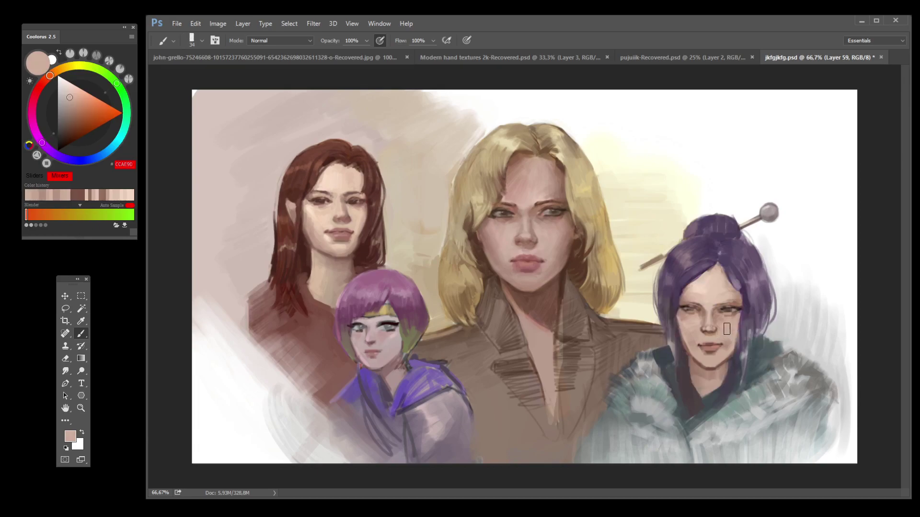
left_click(733, 342, "alt")
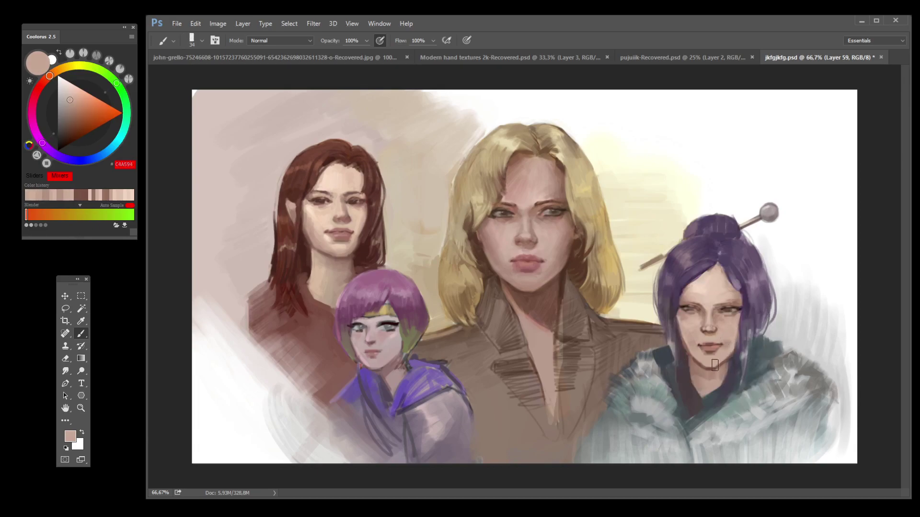
left_click(723, 359, "alt")
left_click(711, 360, "alt")
left_click(705, 363, "alt")
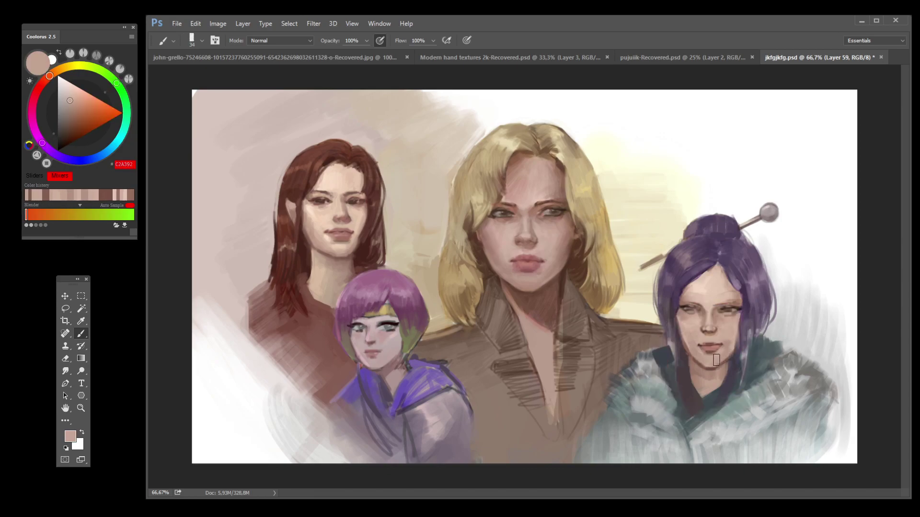
Step: Even out both of the purple-haired woman's cheeks and the skin beside her nose with sampled mid skin tones
left_click(688, 337, "alt")
left_click(690, 338, "alt")
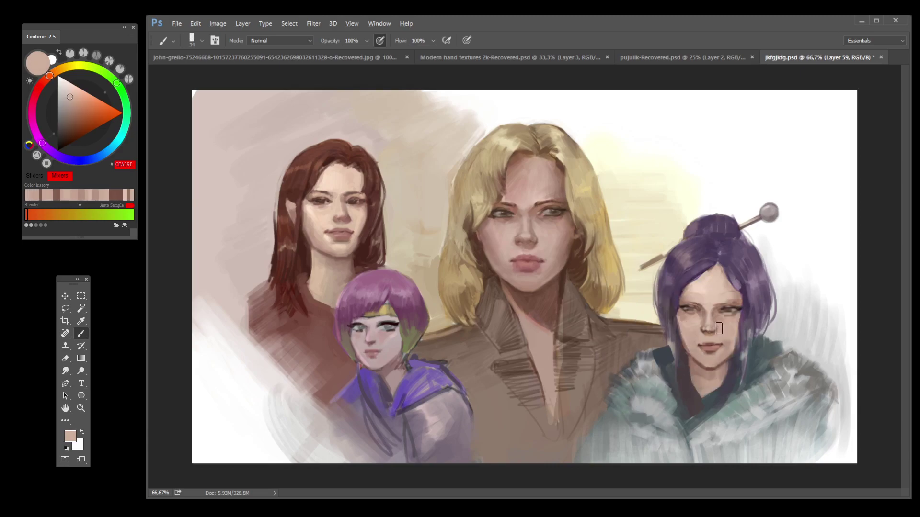
left_click(733, 338, "alt")
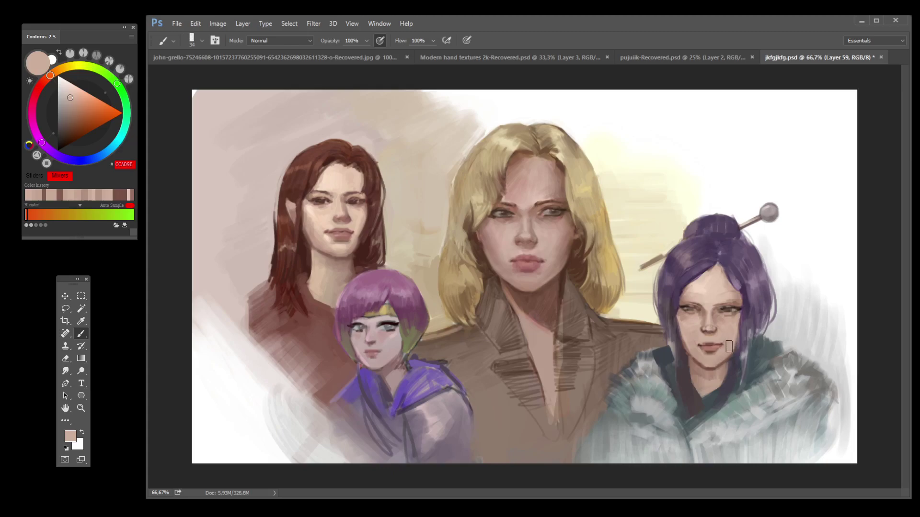
left_click(721, 325, "alt")
left_click(721, 325, "alt")
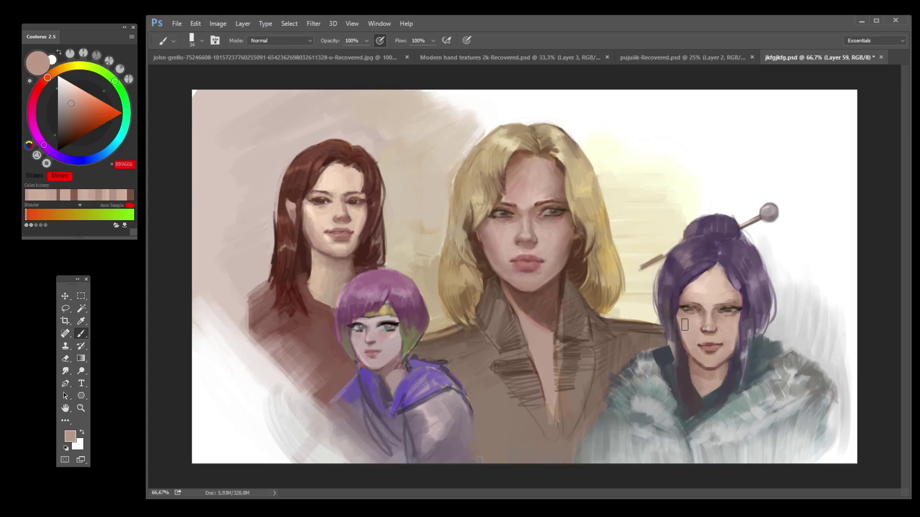
Step: Reshape the purple-haired woman's upper forehead and hairline by alternating sampled light skin and dark purple hair colours
left_click(698, 295, "alt")
left_click(708, 288, "alt")
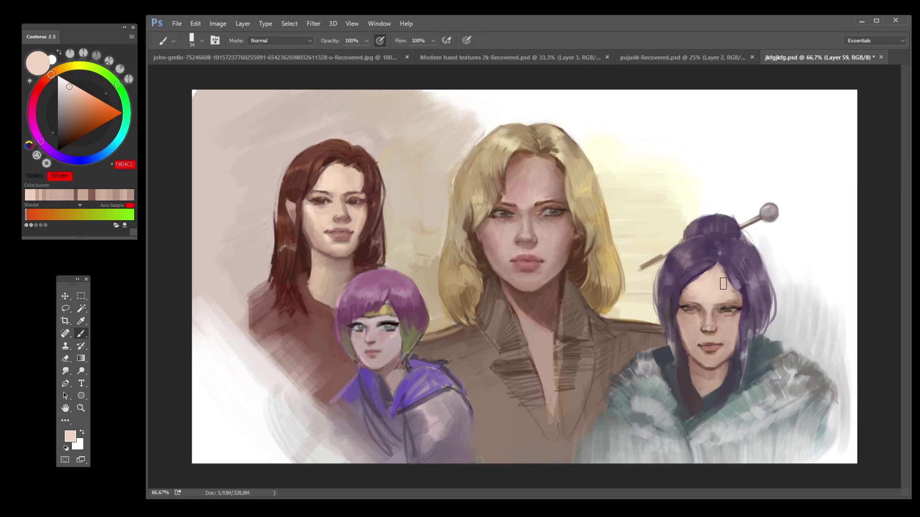
left_click(723, 258, "alt")
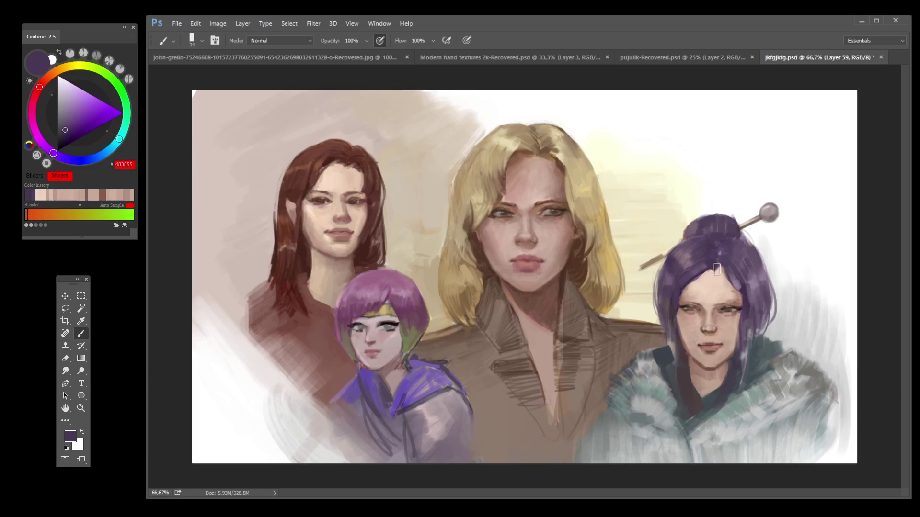
left_click(716, 278, "alt")
left_click(715, 277, "alt")
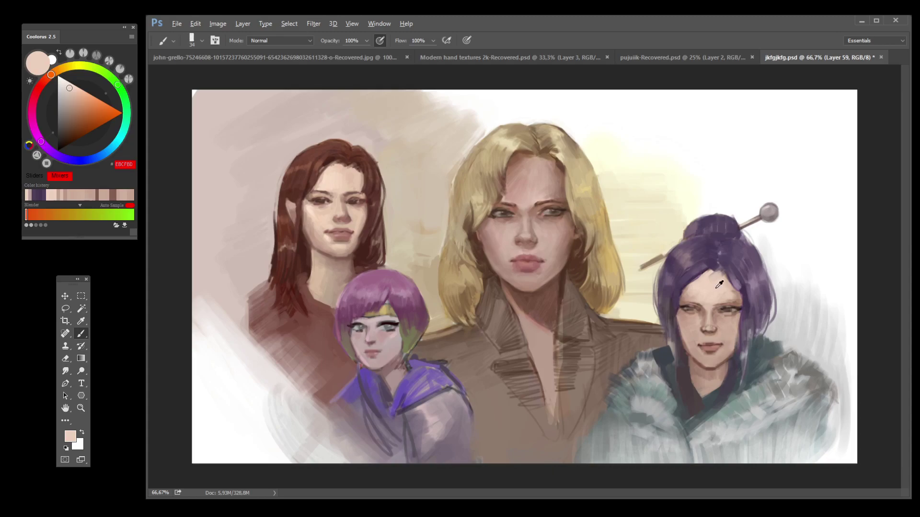
left_click(729, 262, "alt")
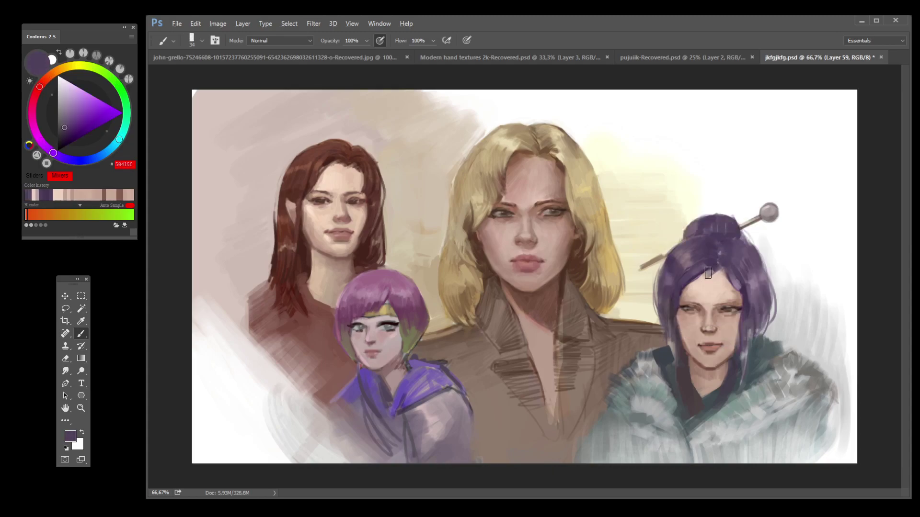
left_click(711, 272, "alt")
left_click(723, 279, "alt")
left_click(726, 281, "alt")
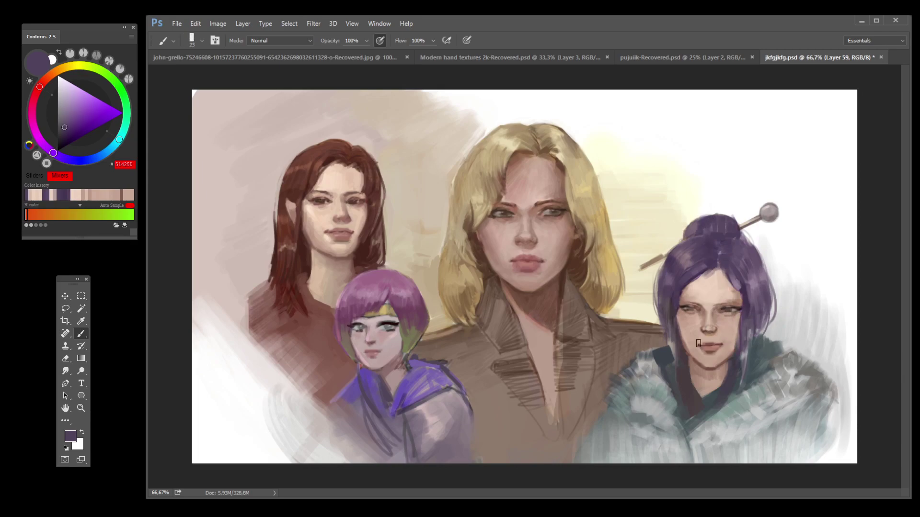
Step: Refine the purple-haired woman's jawline, chin and mouth corners with sampled skin tones and a 23 px brush
left_click(703, 356, "alt")
left_click(698, 358, "alt")
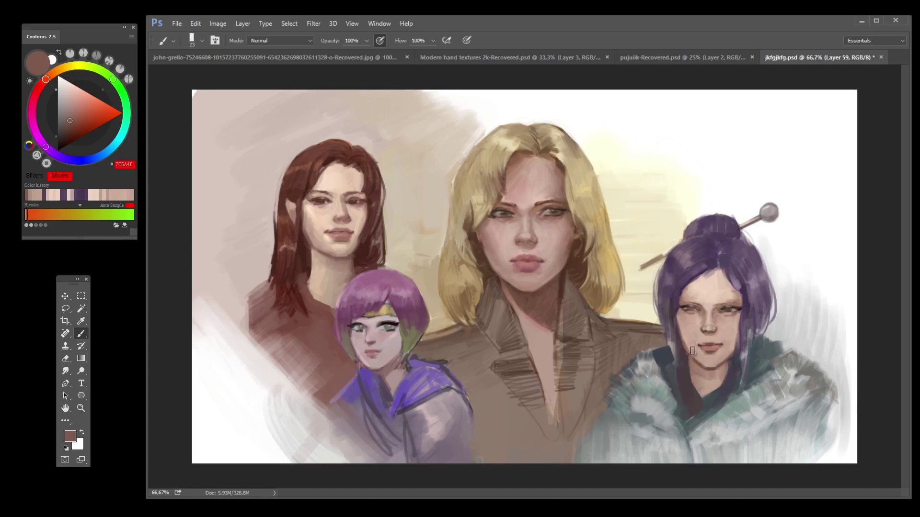
left_click(731, 354, "alt")
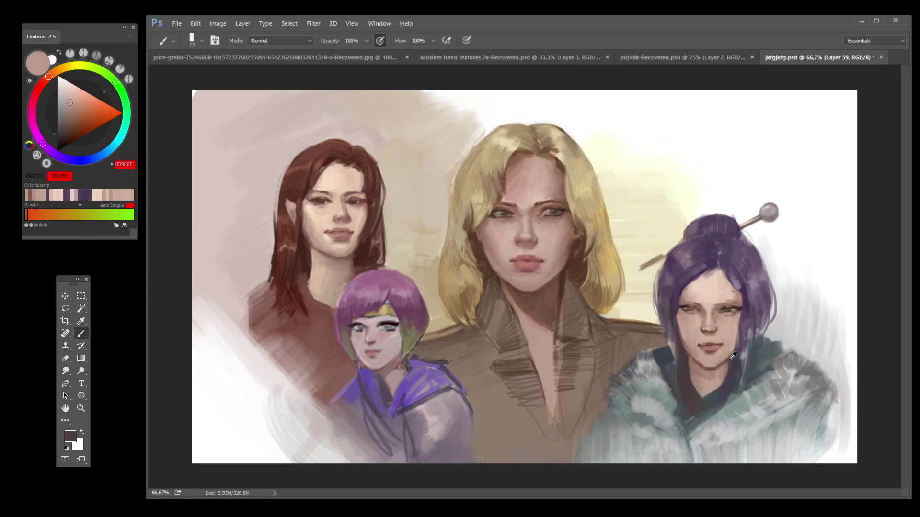
left_click(717, 364, "alt")
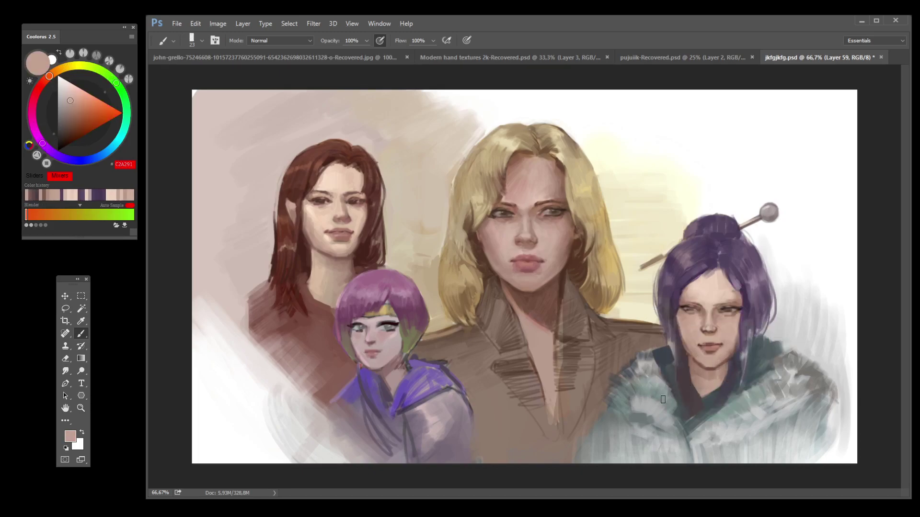
left_click(697, 349, "alt")
left_click(726, 349, "alt")
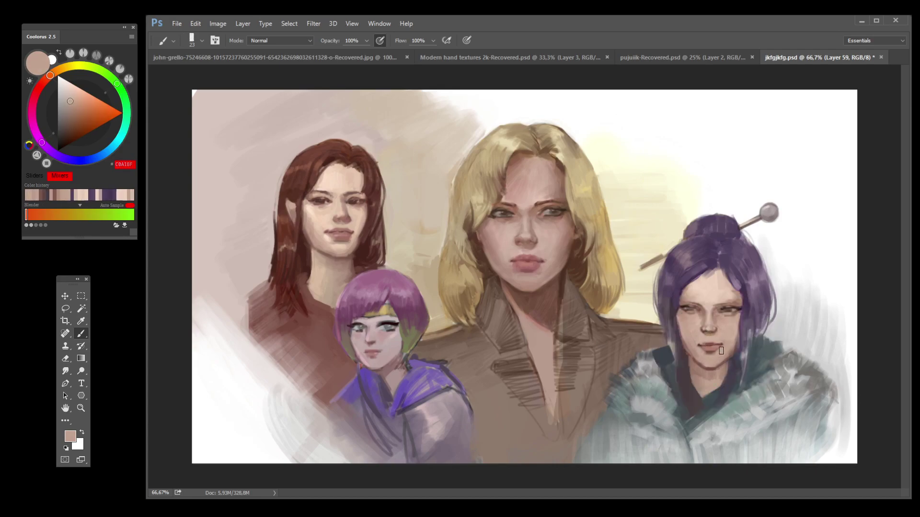
Step: Save the document and touch up the purple-haired woman's forehead below the hair parting with sampled skin tones
key("ctrl+s")
left_click(710, 273, "alt")
left_click(726, 301, "alt")
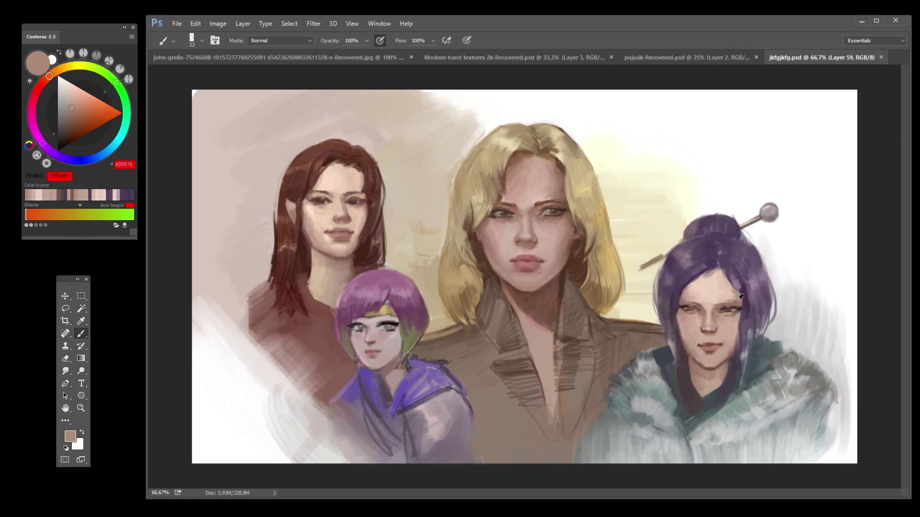
left_click(710, 276)
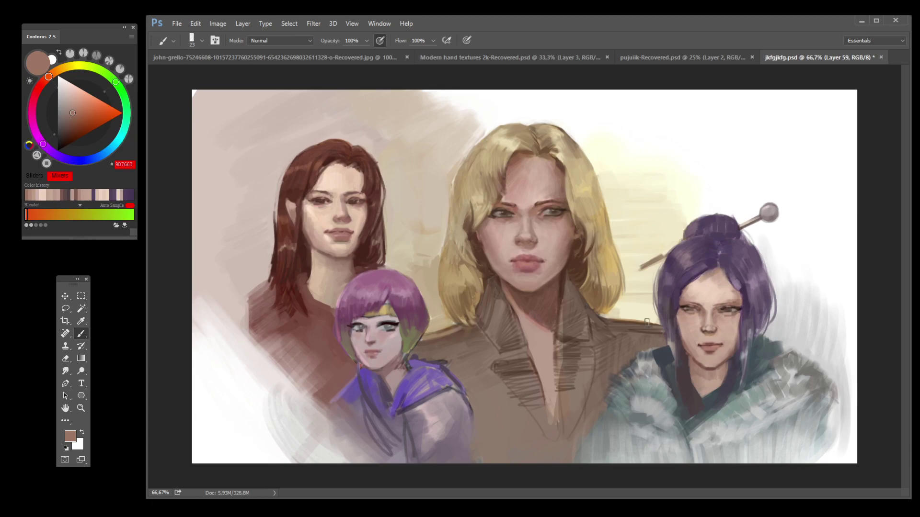
left_click(697, 289, "alt")
left_click(695, 289, "alt")
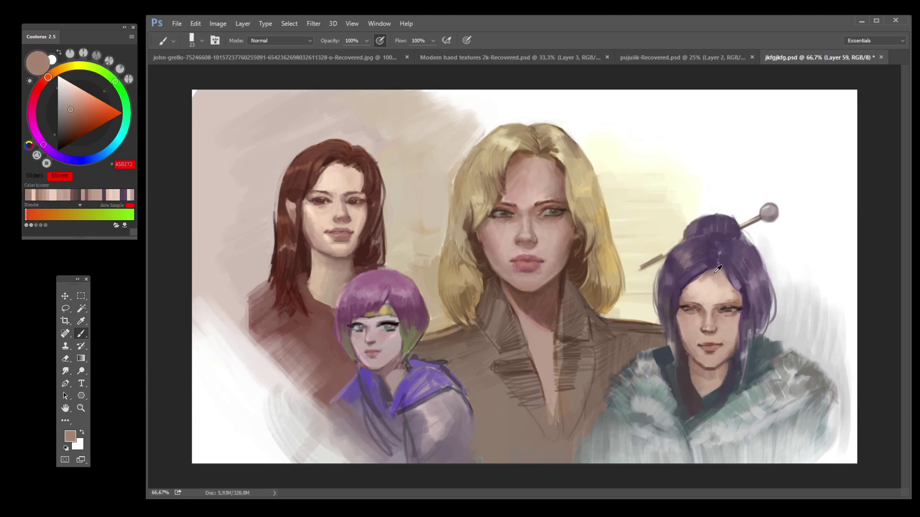
left_click(710, 288, "alt")
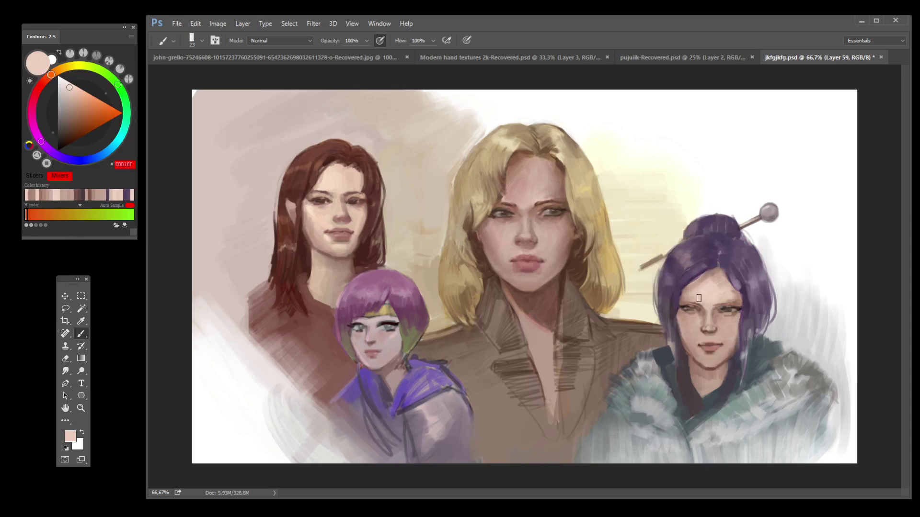
Step: Reshape the purple-haired woman's side locks framing her cheeks with sampled purple hair colours and a 14 px brush
left_click(714, 261, "alt")
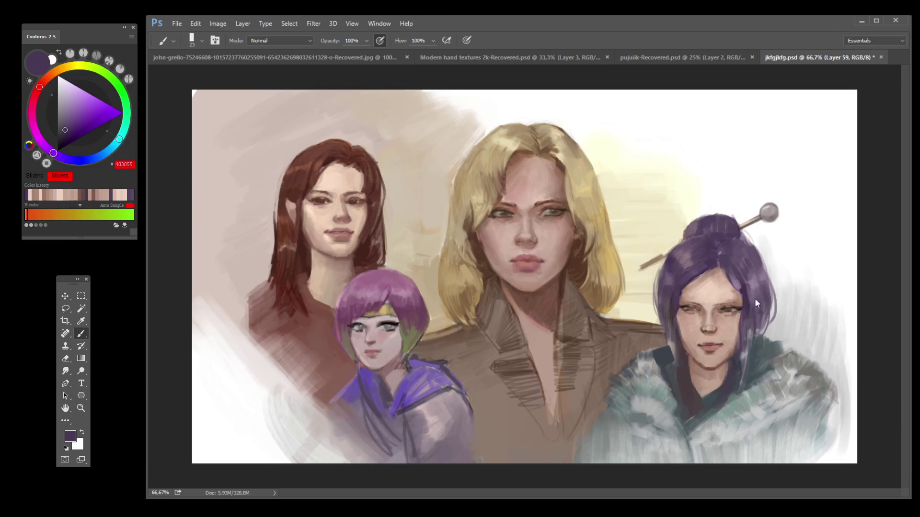
key("bracketleft")
left_click(672, 335, "alt")
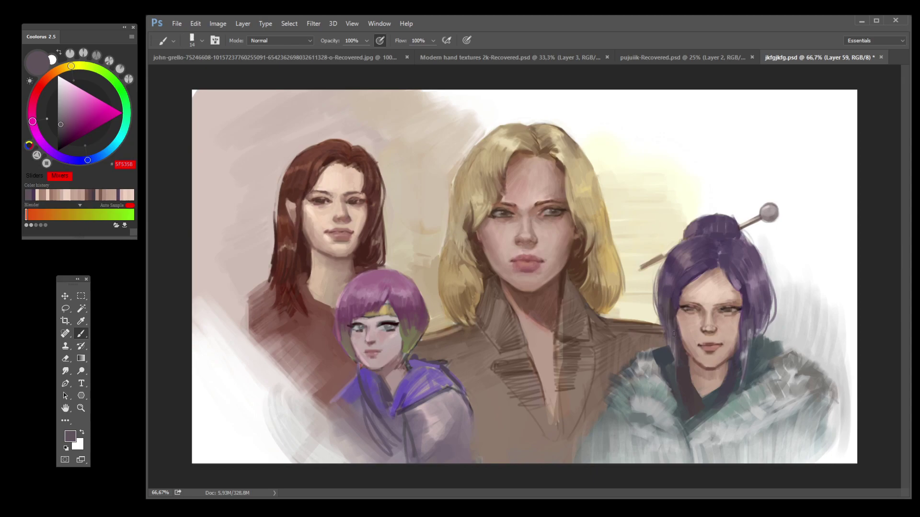
left_click(748, 314, "alt")
mouse_move(748, 322)
left_mouse_down()
mouse_move(748, 347)
mouse_move(759, 342)
left_mouse_up()
left_click_drag(668, 315, 672, 355)
left_click_drag(664, 322, 664, 345)
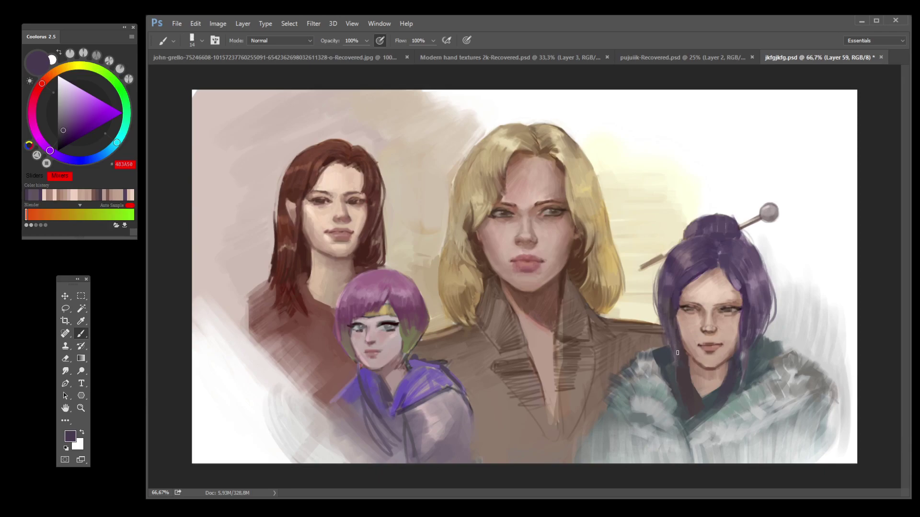
mouse_move(753, 278)
left_mouse_down()
mouse_move(755, 320)
mouse_move(766, 331)
left_mouse_up()
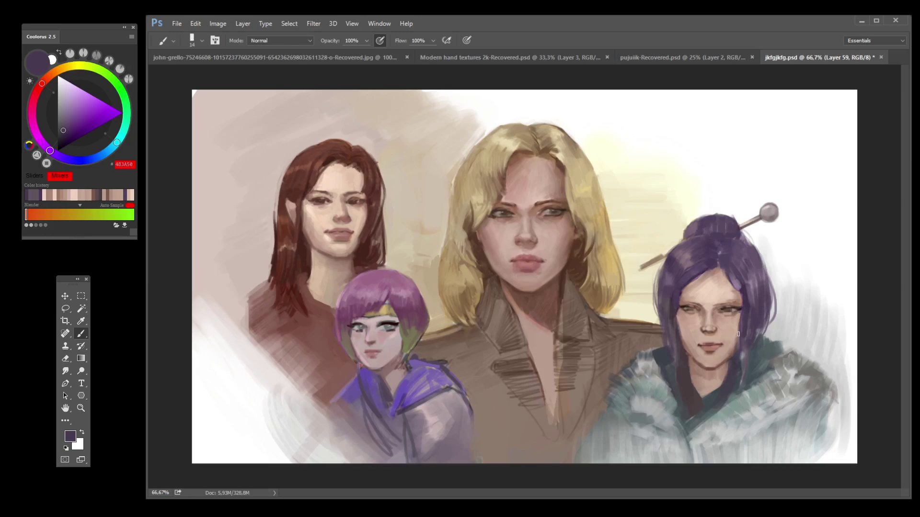
Step: Paint lighter strands into the purple-haired woman's fringe beside the parting with sampled mauve highlight tones
left_click(685, 267, "alt")
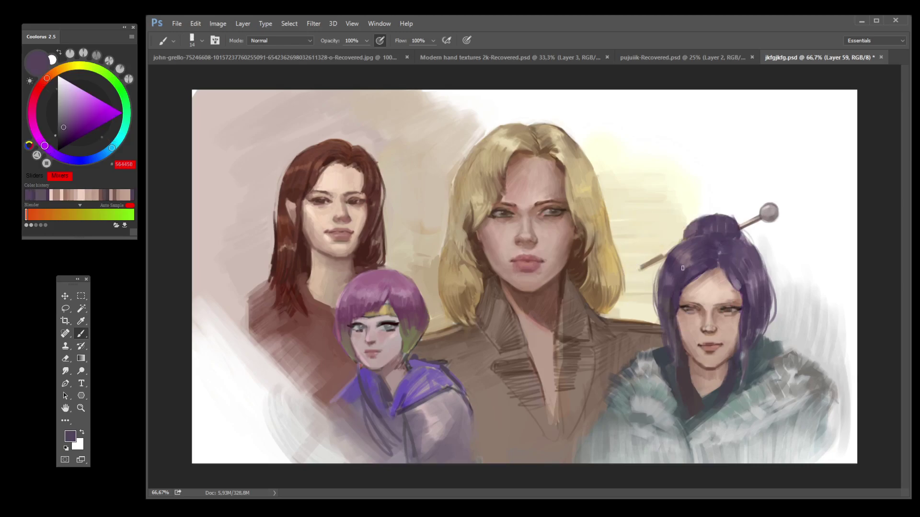
left_click(690, 260, "alt")
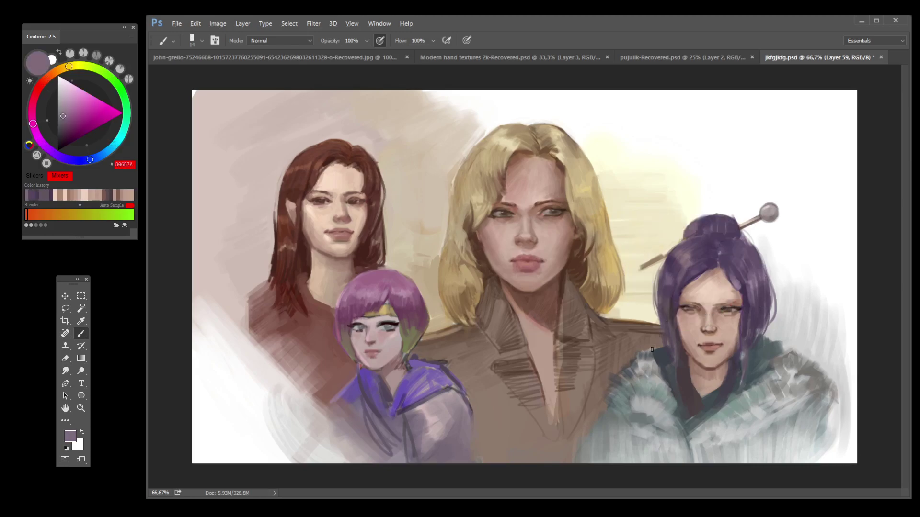
mouse_move(684, 272)
left_mouse_down()
mouse_move(675, 290)
mouse_move(676, 279)
left_mouse_up()
Step: Rework the purple-haired woman's left brow and the forehead skin above it with sampled pink and brown tones, and save the document
left_click(733, 294, "alt")
left_click(728, 302, "alt")
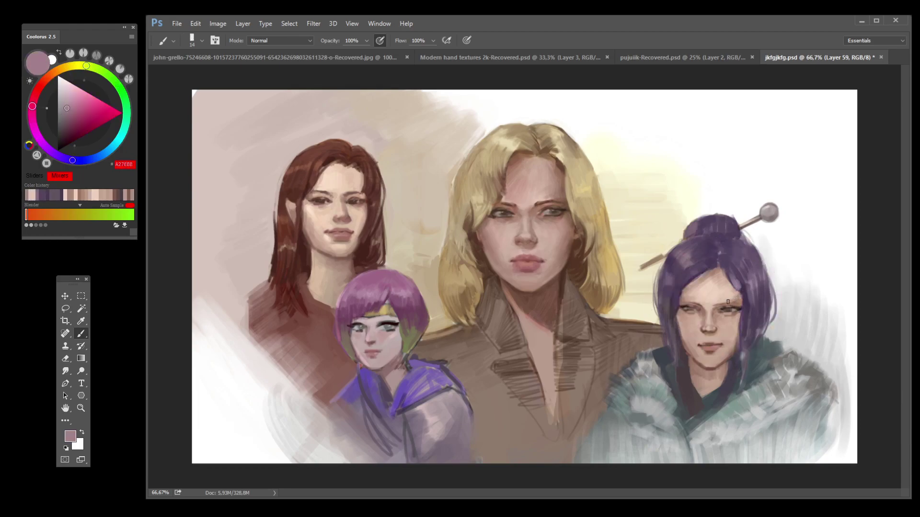
left_click(722, 293, "alt")
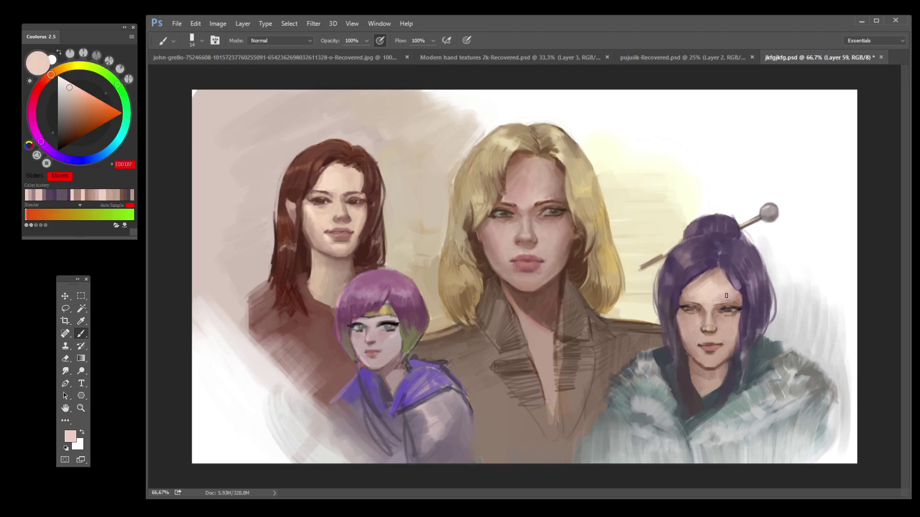
left_click(735, 302, "alt")
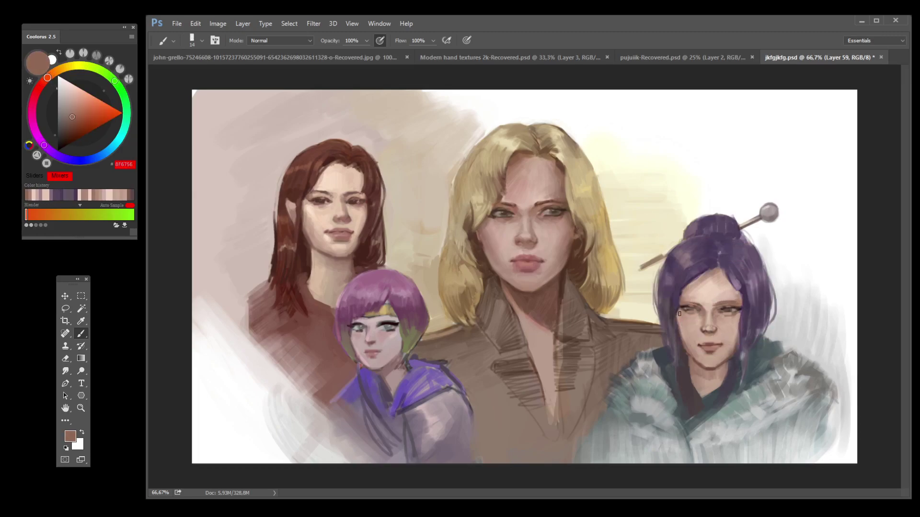
key("ctrl+s")
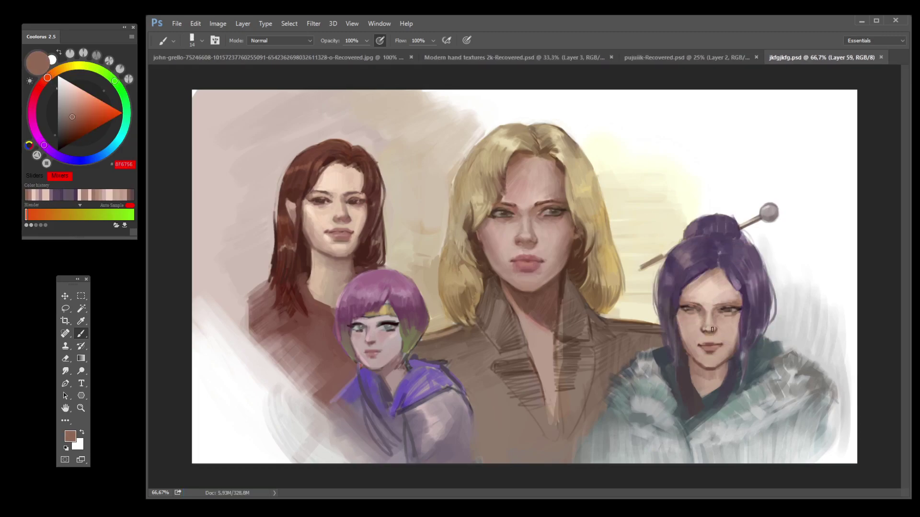
Step: Soften the purple-haired woman's lips and the skin around her right temple and cheek with sampled tones, and save the document
left_click(708, 347, "alt")
left_click_drag(706, 345, 709, 344)
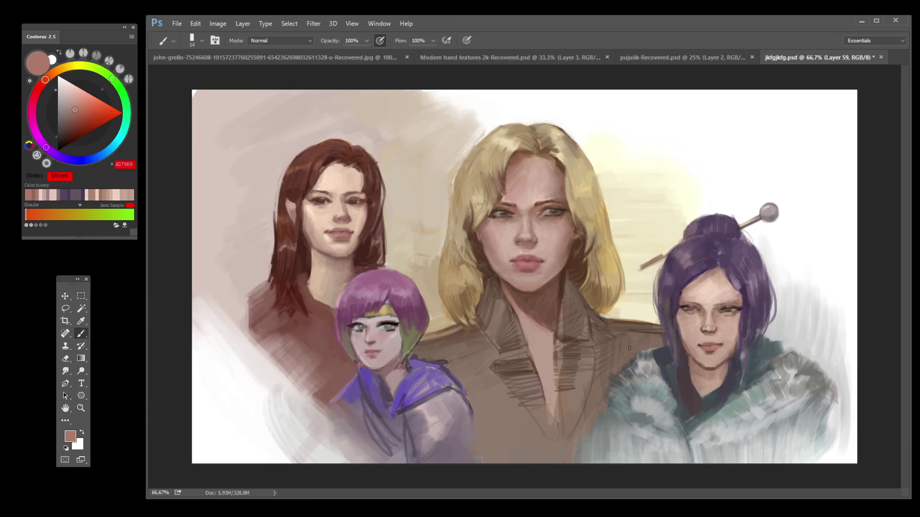
left_click(683, 324, "alt")
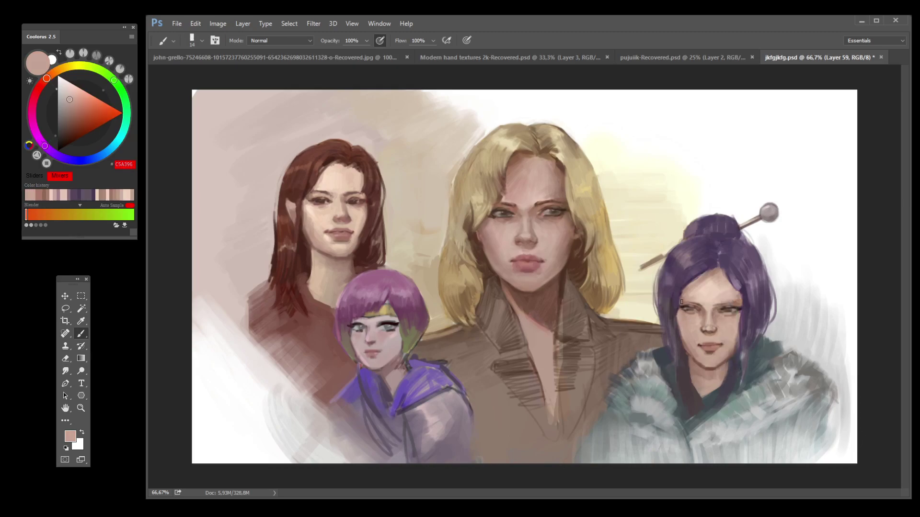
left_click(679, 302, "alt")
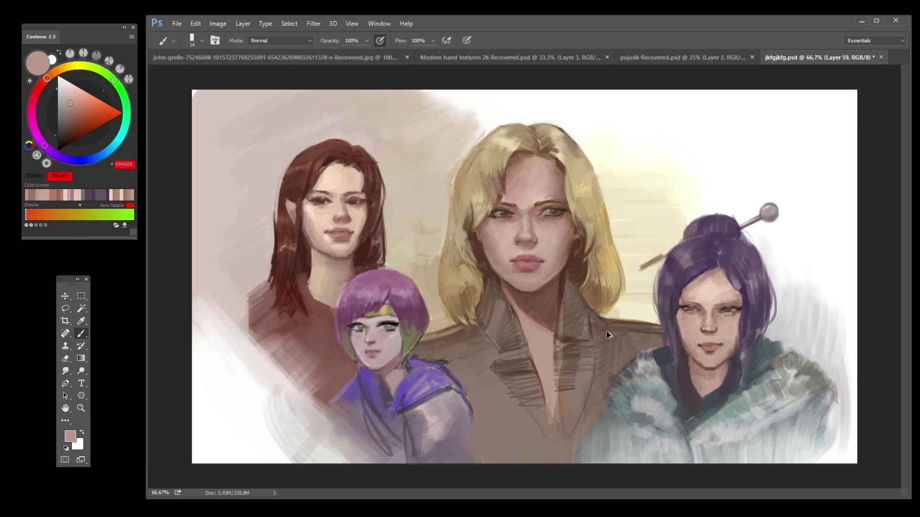
key("ctrl+s")
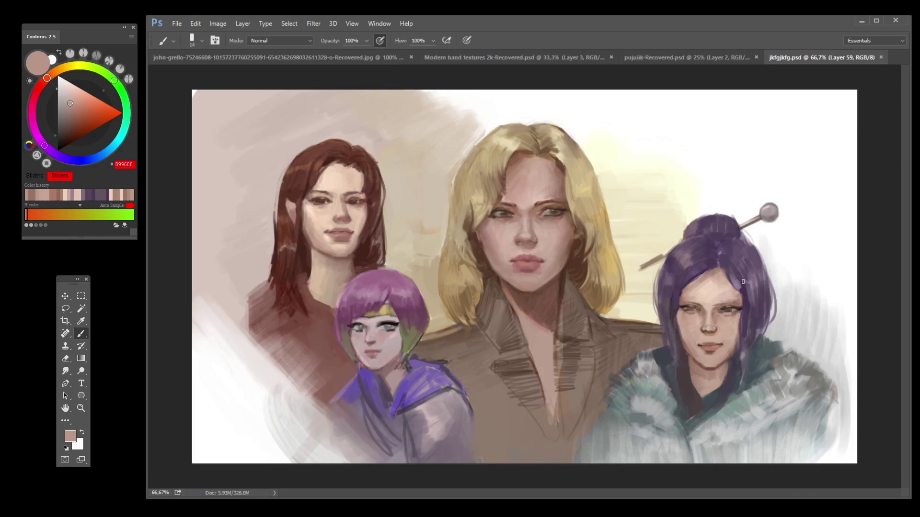
Step: Darken the lash lines of both of the purple-haired woman's eyes with a sampled dark brown and a 9 px brush
key("bracketleft")
key("bracketleft")
left_click(730, 311, "alt")
left_click(724, 311, "alt")
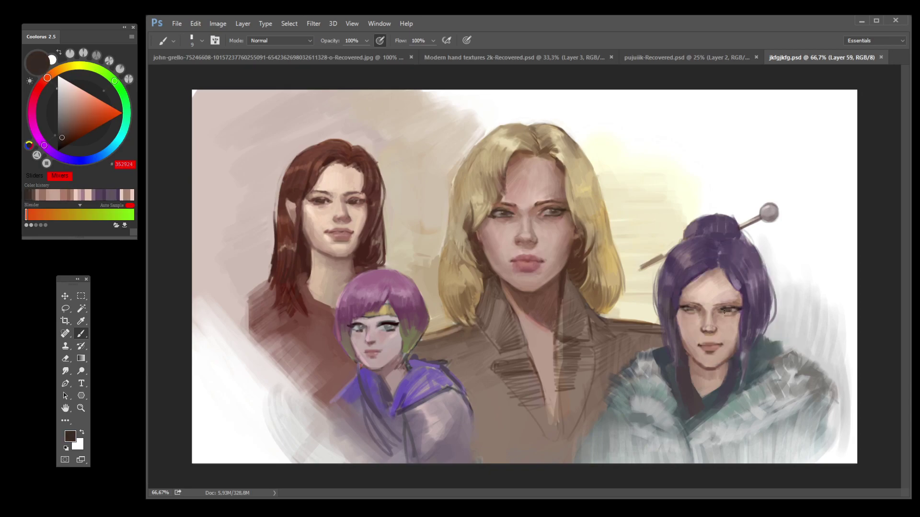
left_click(724, 312)
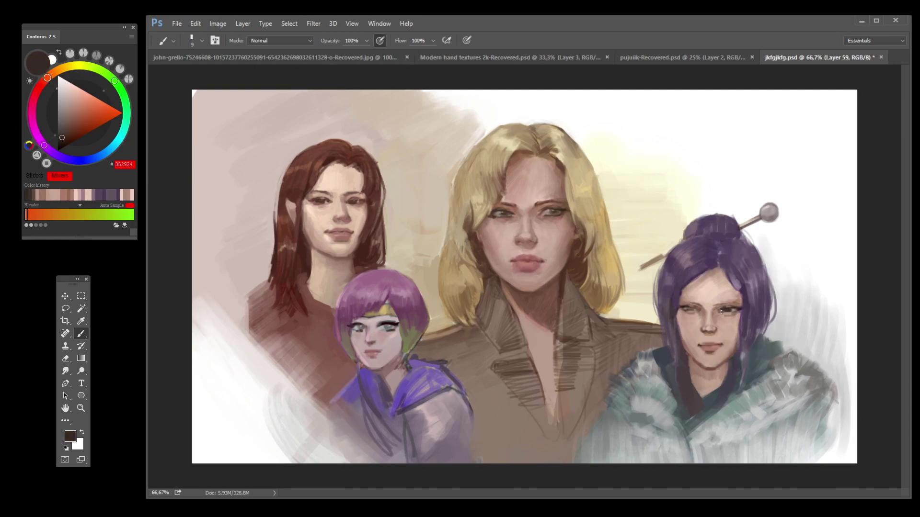
left_click_drag(689, 310, 686, 309)
Step: Detail the purple-haired woman's eyes with white and sampled brown and skin tones, using a 6 px brush
key("x")
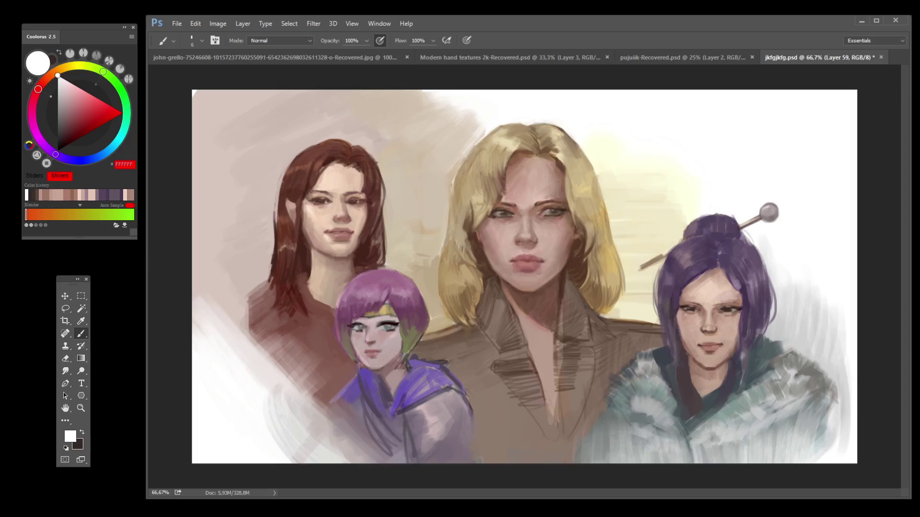
left_click(734, 310, "alt")
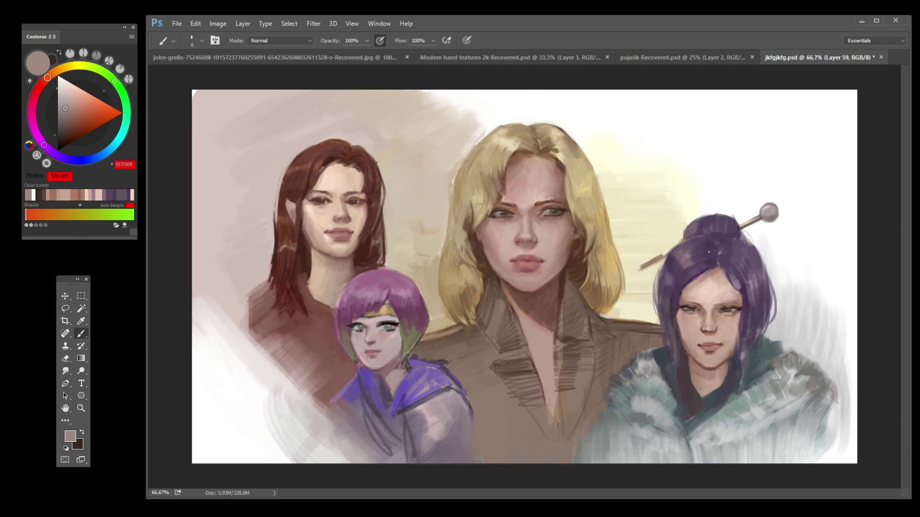
left_click(690, 310, "alt")
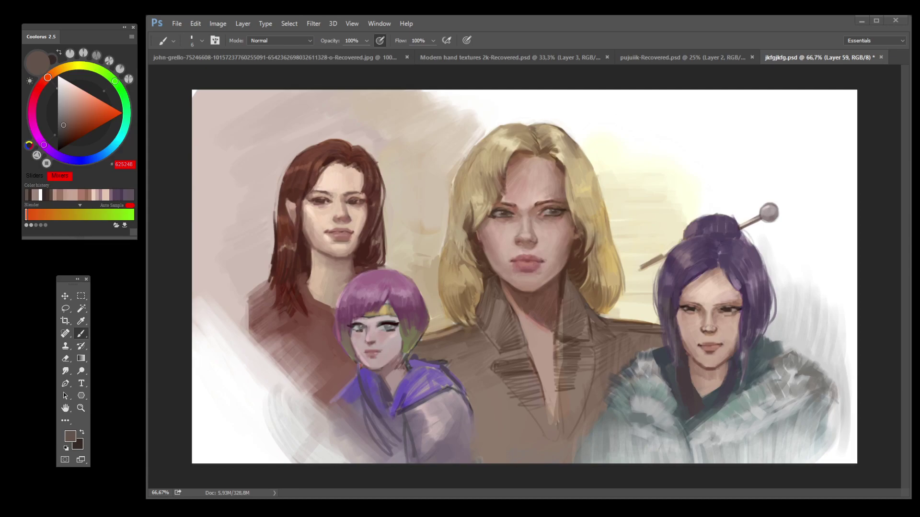
left_click(706, 304, "alt")
left_click(698, 306, "alt")
left_click(695, 307, "alt")
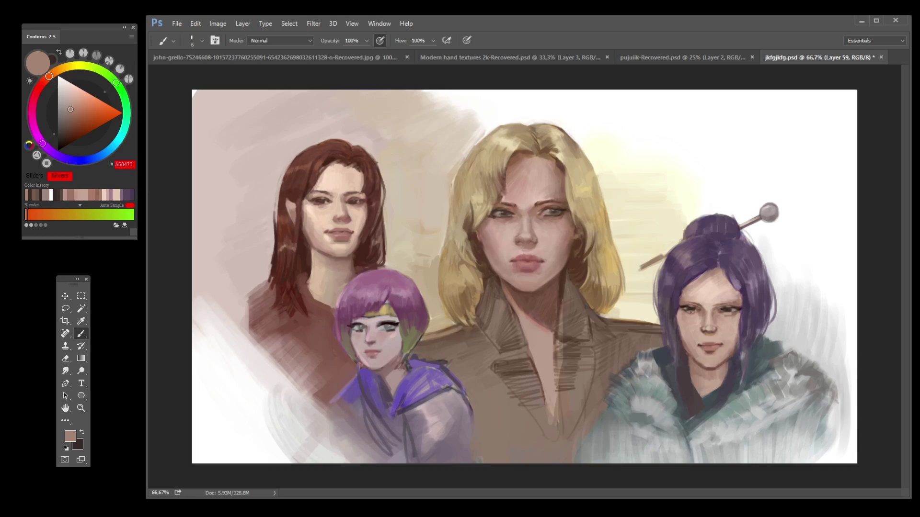
left_click_drag(690, 313, 692, 310)
Step: Refine the purple-haired woman's upper eyelids and lash lines with sampled dark and mid browns, and save the document
left_click(691, 307, "alt")
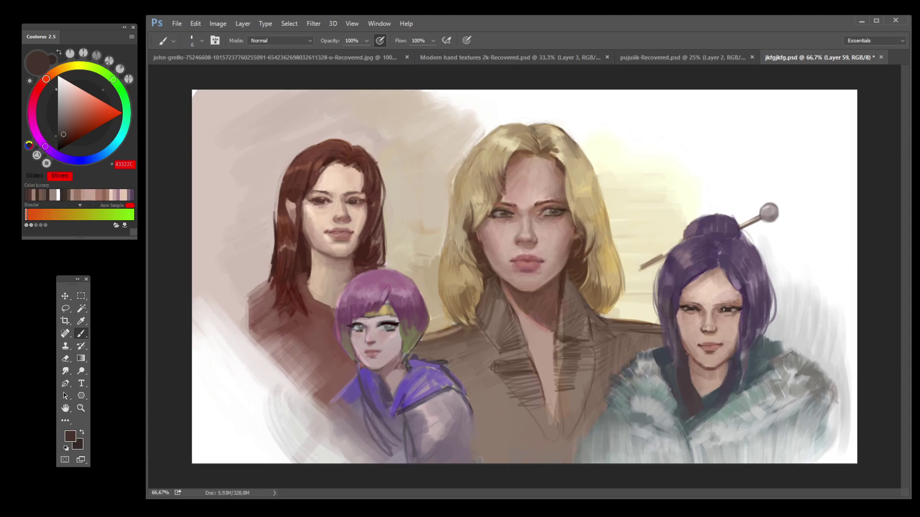
left_click(721, 311, "alt")
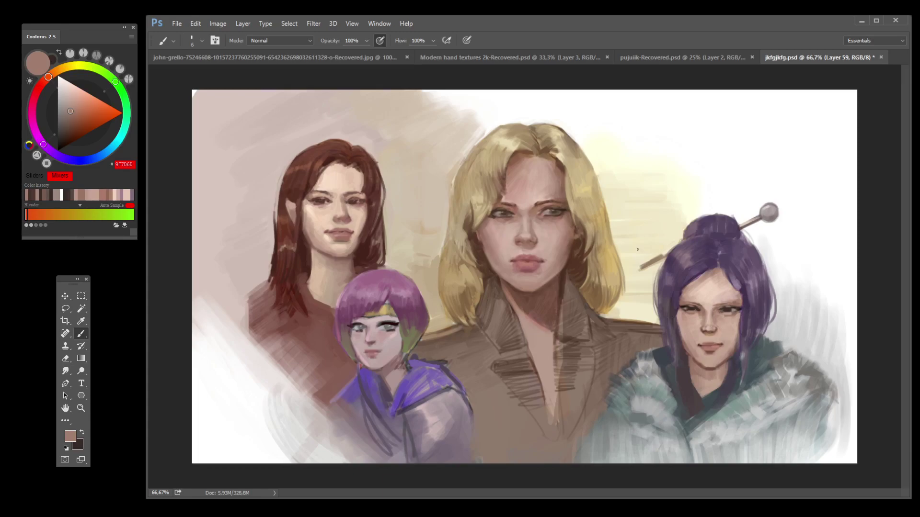
left_click(686, 309, "alt")
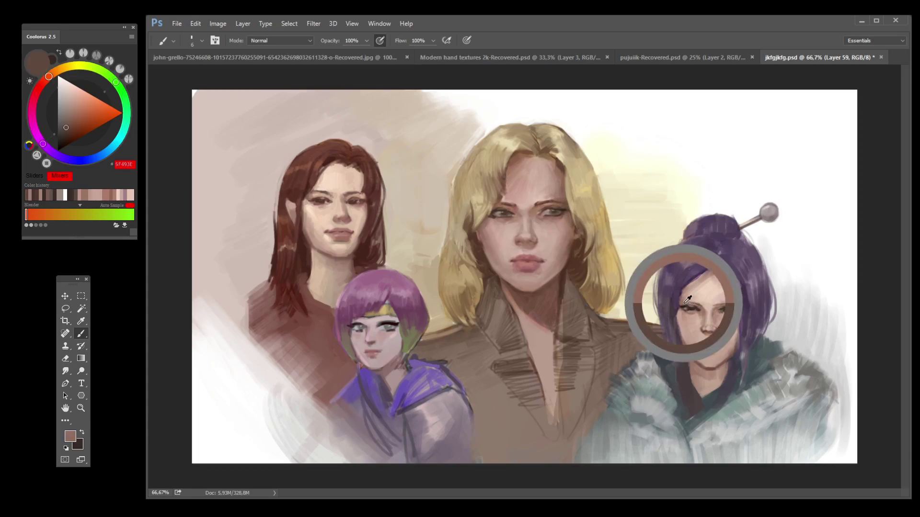
left_click(685, 308, "alt")
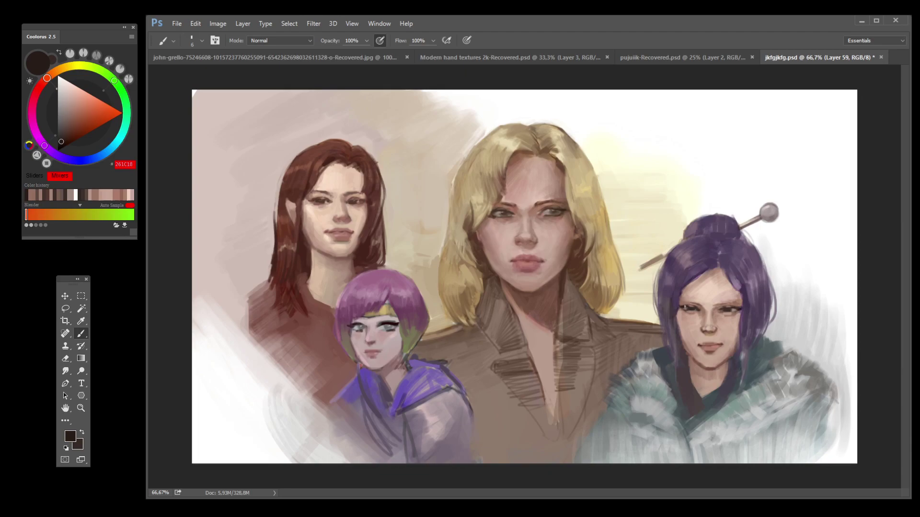
left_click(684, 308, "alt")
left_click(686, 308, "alt")
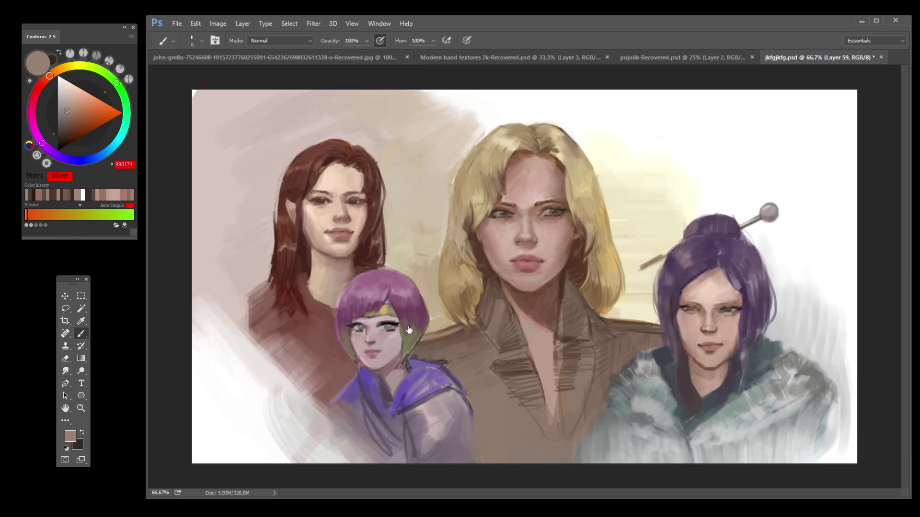
key("ctrl+s")
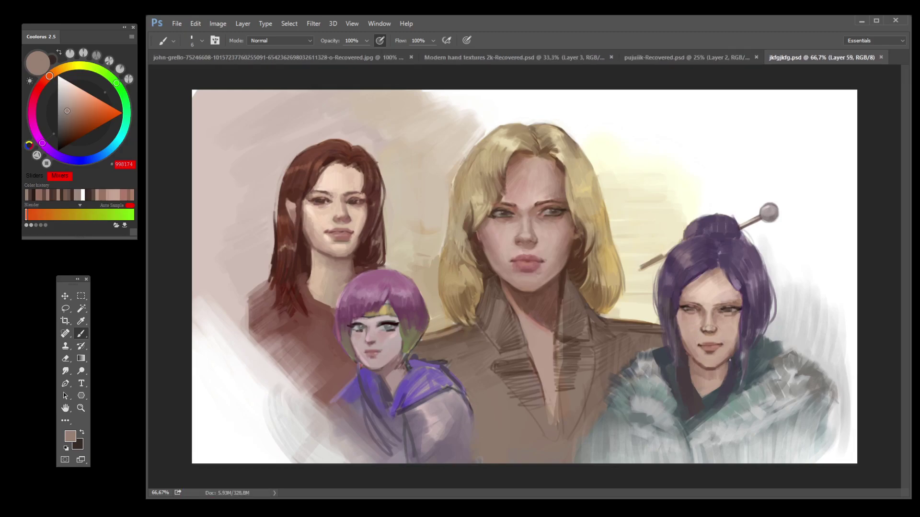
Step: Define the purple-haired woman's lips and the dark line between them with sampled pink and deep red-brown tones
left_click(713, 343, "alt")
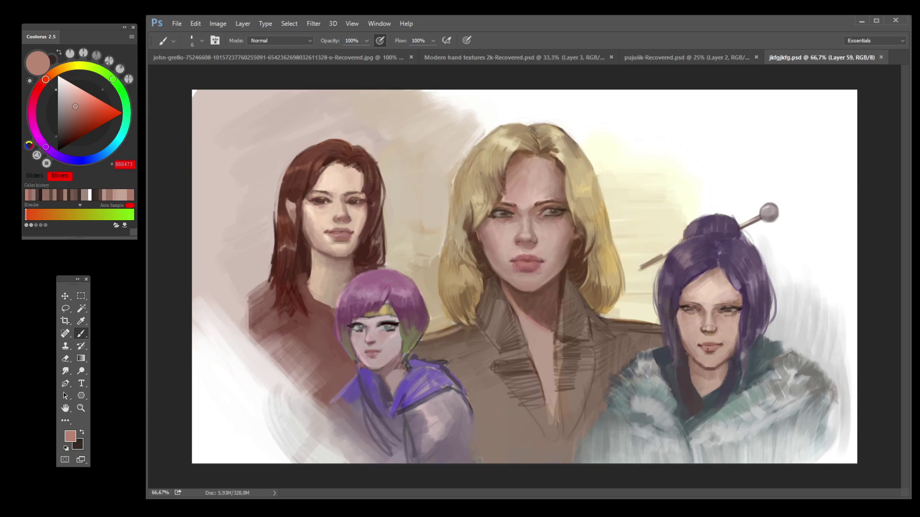
left_click(709, 347)
left_click(705, 341, "alt")
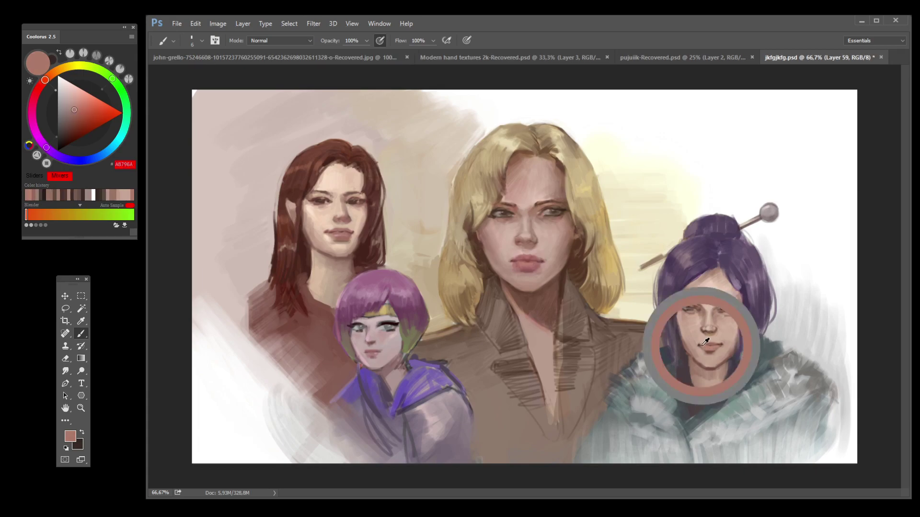
left_click(707, 345, "alt")
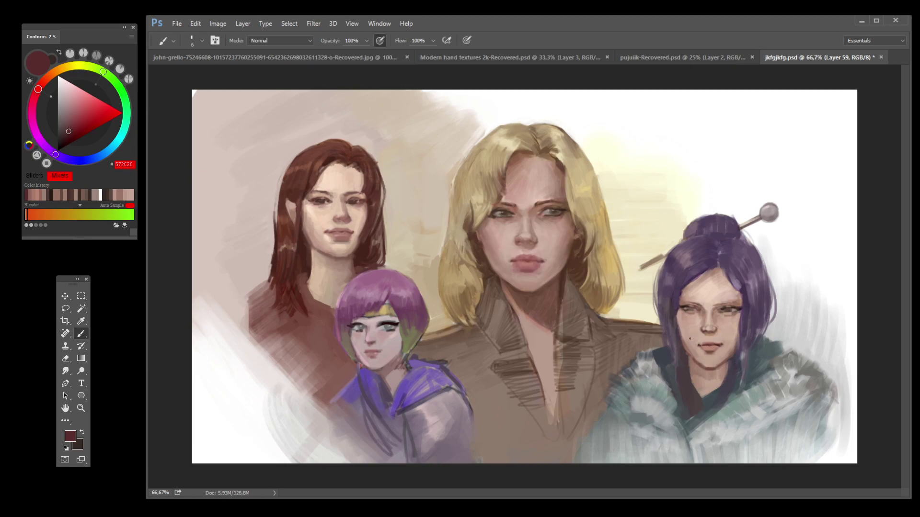
left_click_drag(699, 345, 704, 348)
left_click(710, 344, "alt")
left_click(714, 346, "alt")
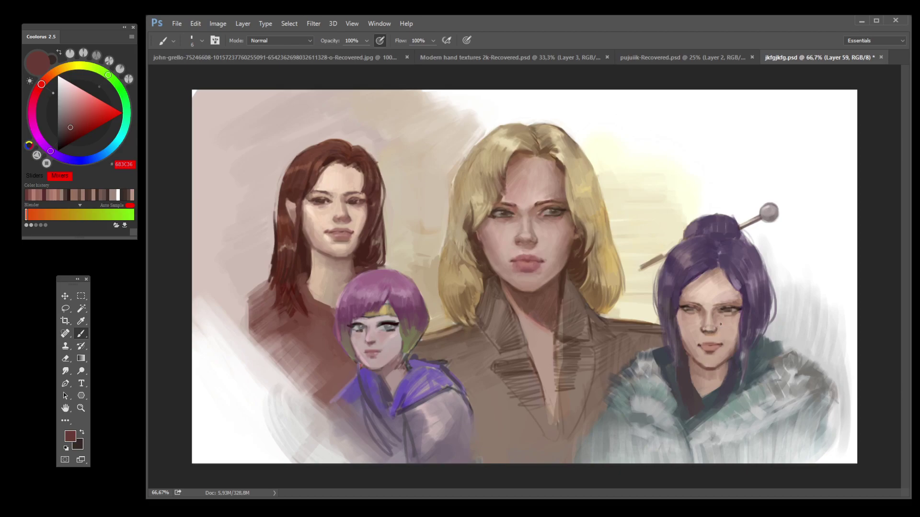
Step: Refine the purple-haired woman's nose tip and the skin under her eyes with sampled skin tones, and save the document
left_click(706, 328, "alt")
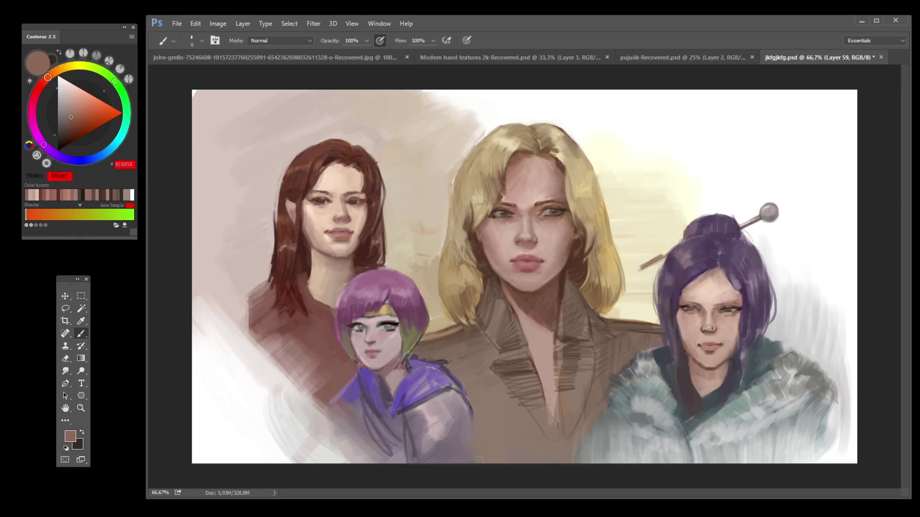
left_click(708, 327, "alt")
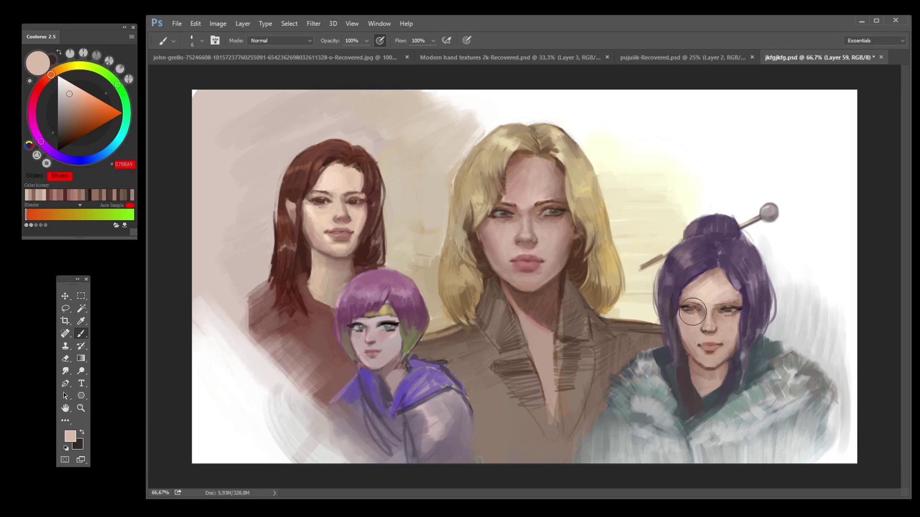
left_click_drag(721, 312, 690, 322)
key("ctrl+s")
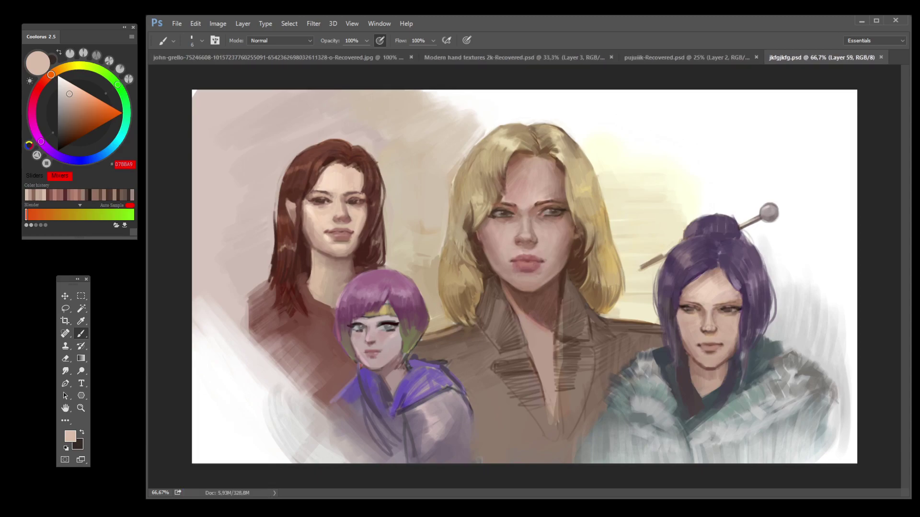
left_click(690, 318, "alt")
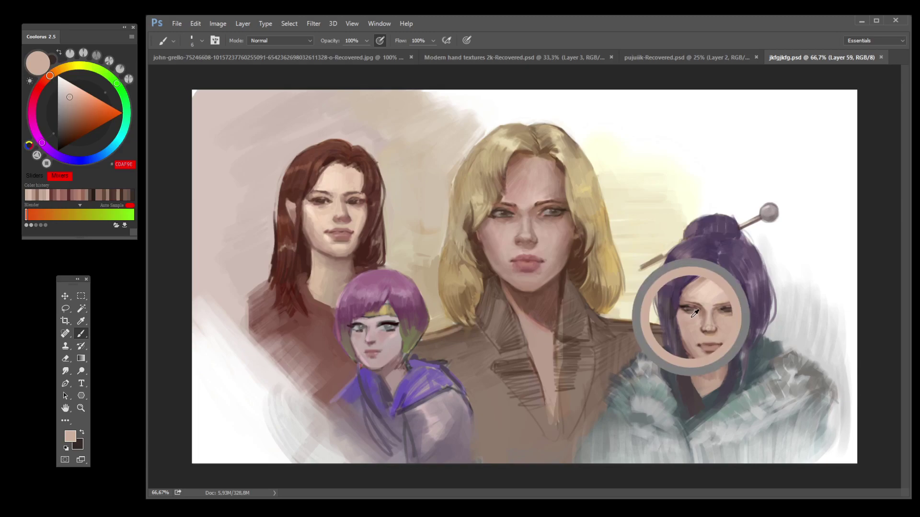
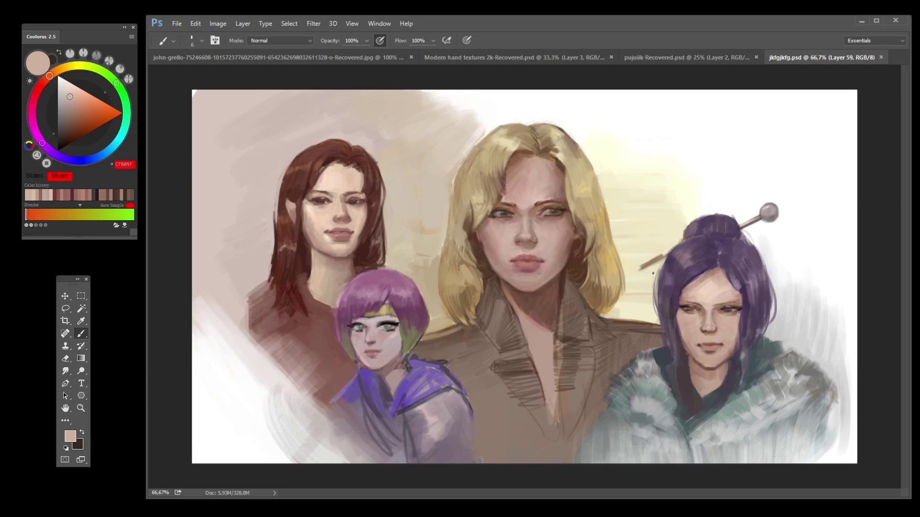
Step: Darken the teal collar of the purple-haired woman's fur coat with strokes of a darker shade of its sampled blue-grey
left_click(761, 355, "alt")
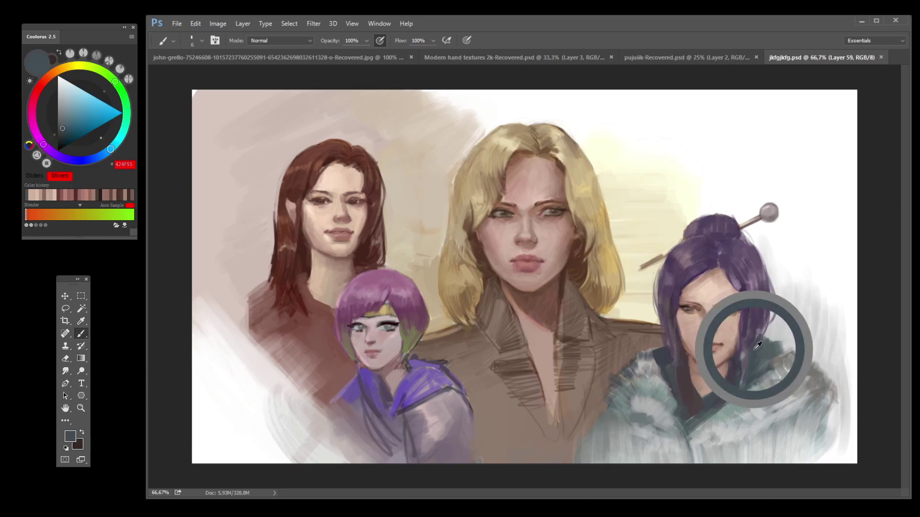
left_click(67, 448)
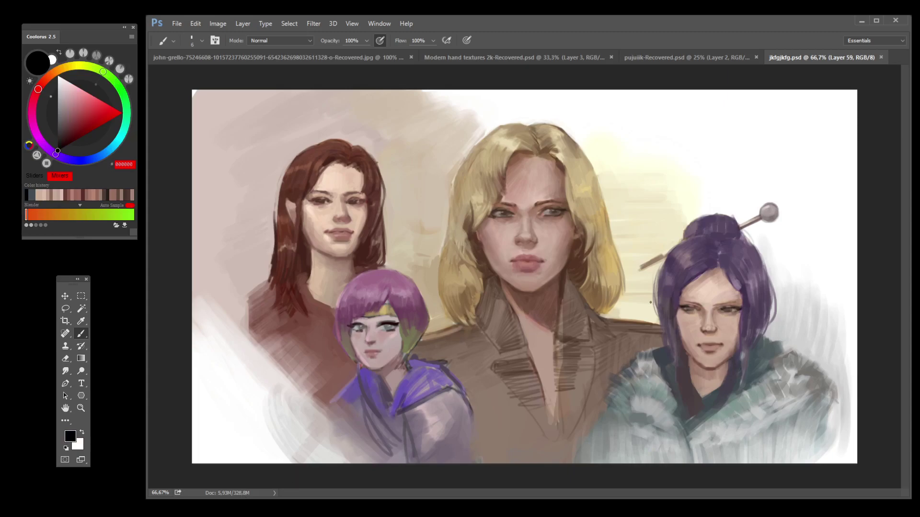
left_click(755, 345, "alt")
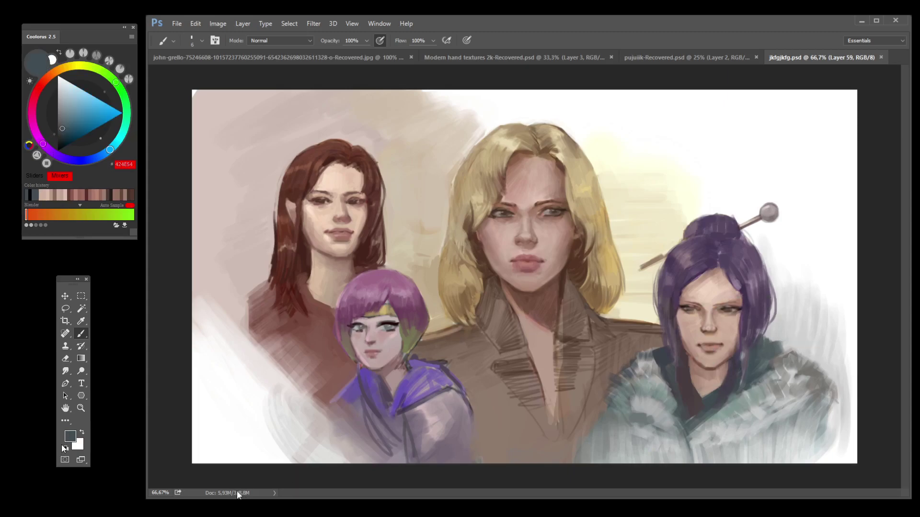
left_click(63, 134)
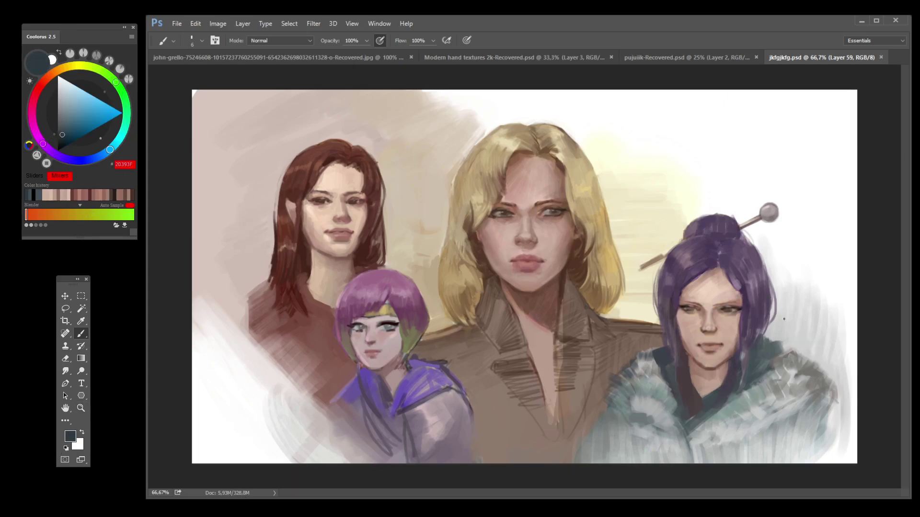
left_click_drag(761, 342, 767, 342)
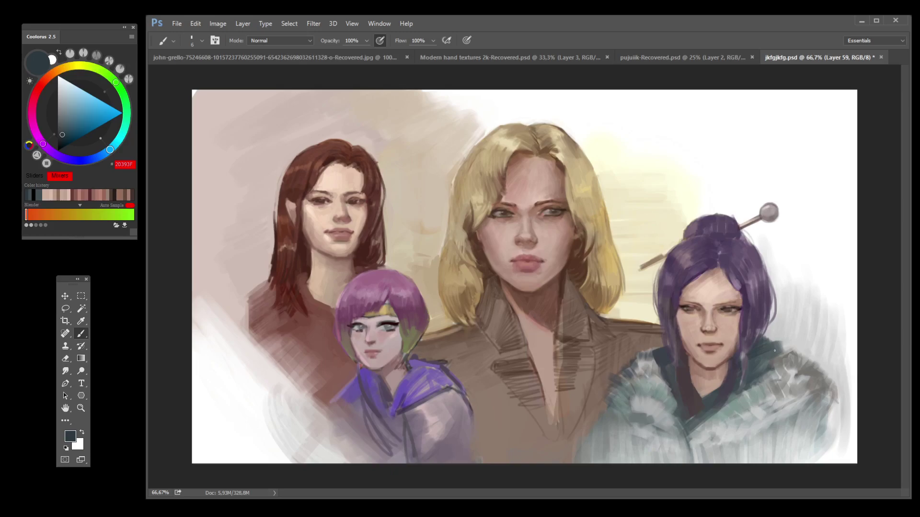
left_click_drag(769, 353, 766, 362)
left_click_drag(765, 381, 760, 381)
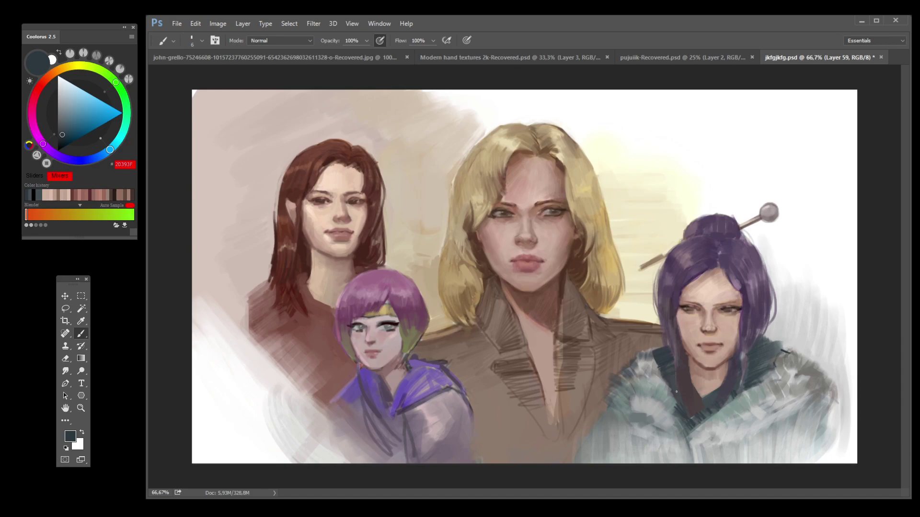
left_click_drag(634, 363, 652, 393)
mouse_move(737, 396)
left_mouse_down()
mouse_move(771, 397)
mouse_move(776, 378)
left_mouse_up()
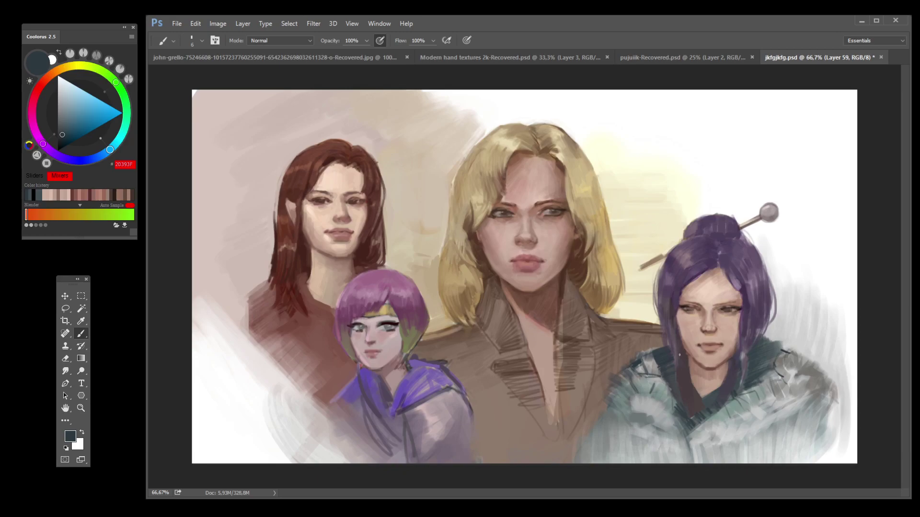
key("ctrl+z")
key("ctrl+z")
key("ctrl+z")
Step: Refine the purple-haired woman's lips with sampled skin, brownish-pink and mid-pink tones
left_click(695, 316, "alt")
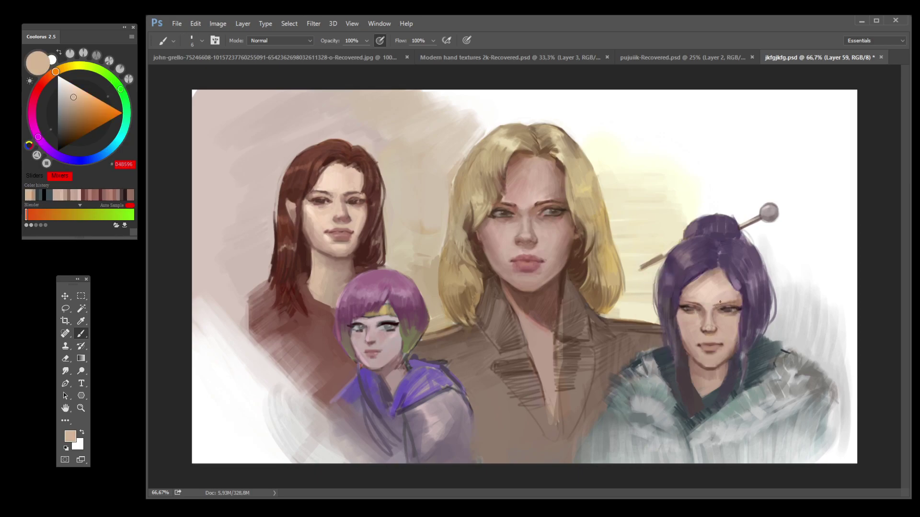
scroll(710, 315, "up", 2)
key("alt")
scroll(752, 330, "up", 1)
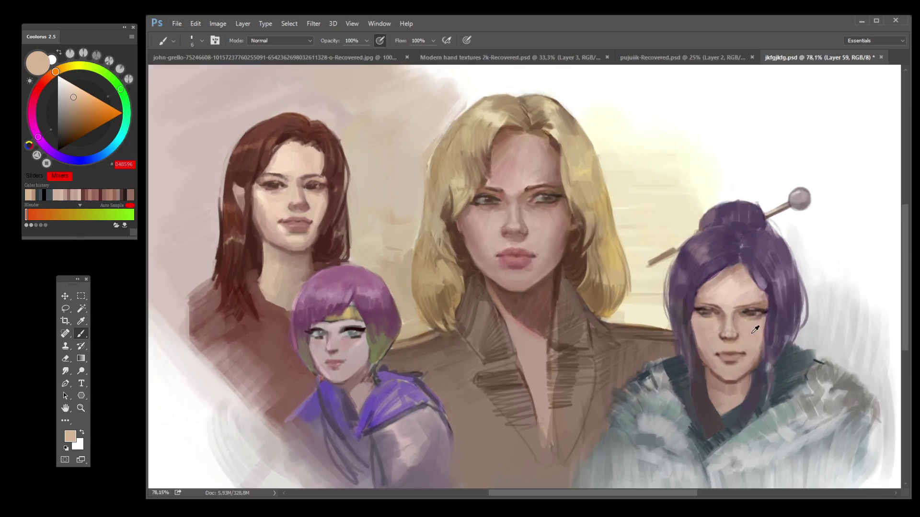
scroll(755, 329, "up", 1)
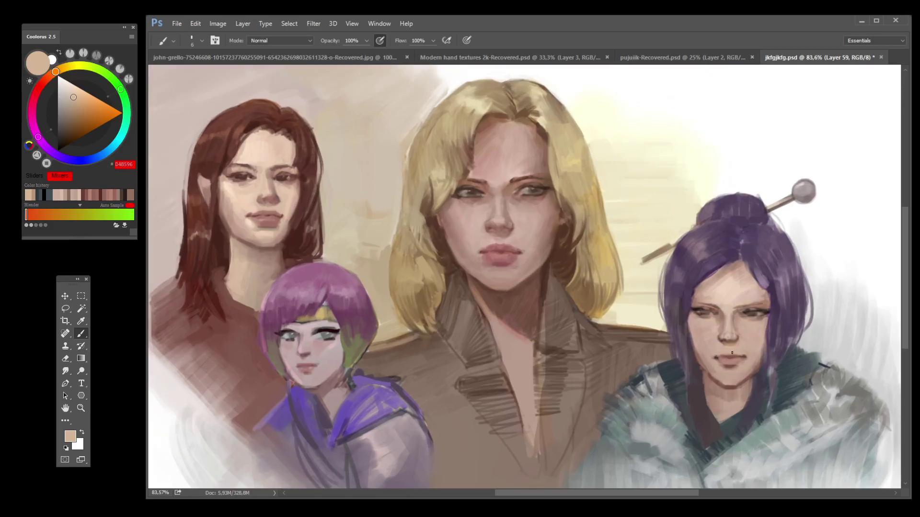
left_click(731, 356, "alt")
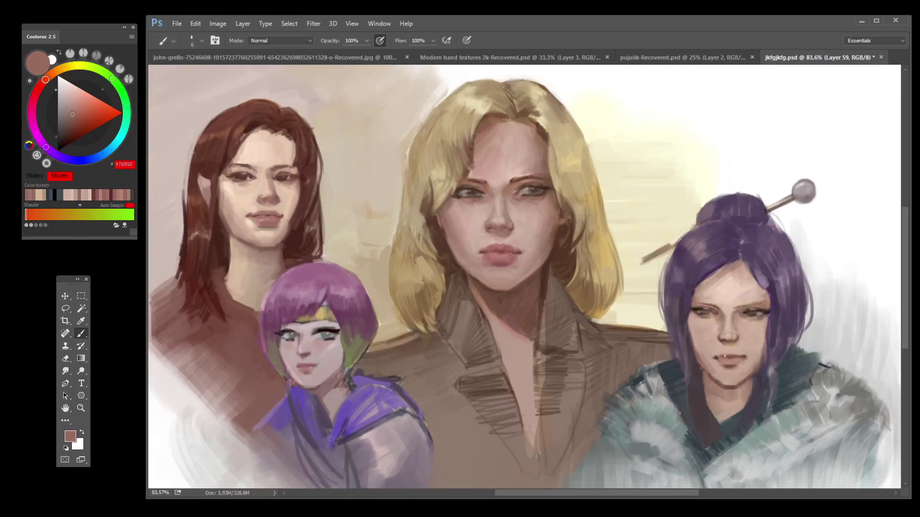
left_click(735, 361, "alt")
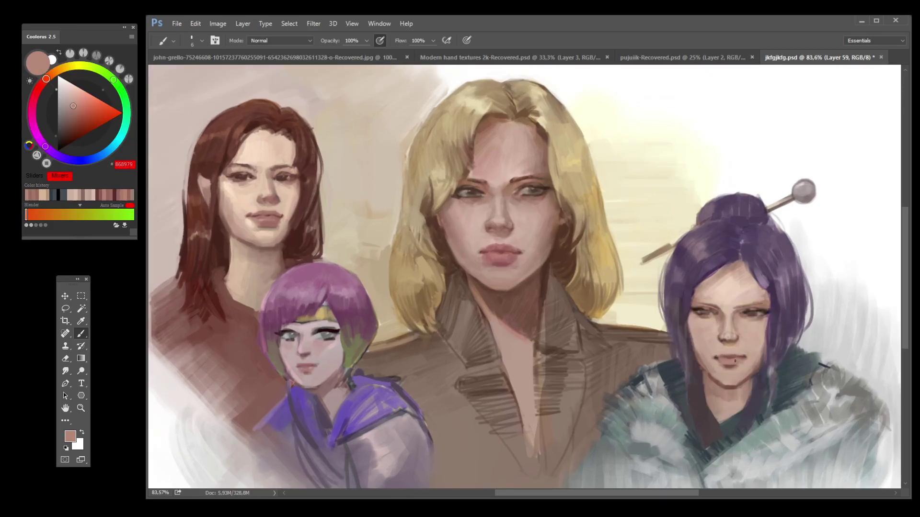
left_click(728, 360, "alt")
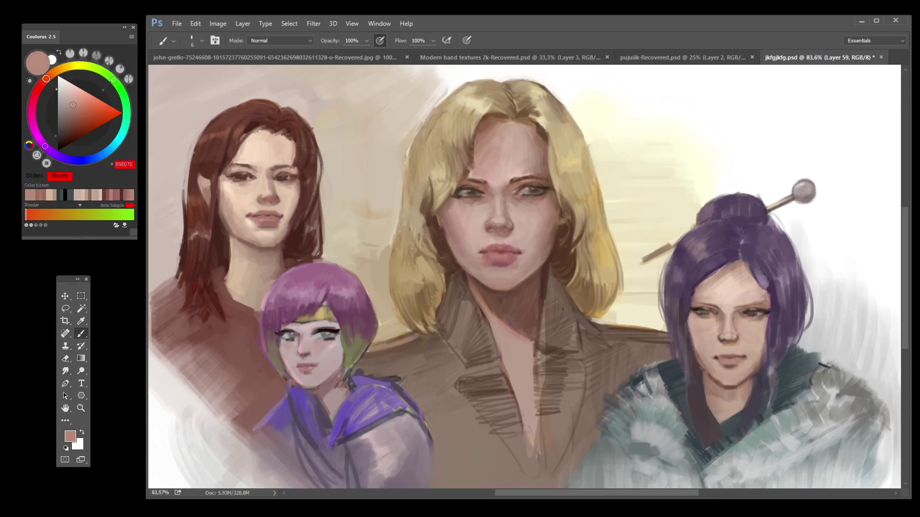
Step: Brighten the purple-haired woman's lower lip area with a light pink made from the sampled lip color
left_click(80, 91)
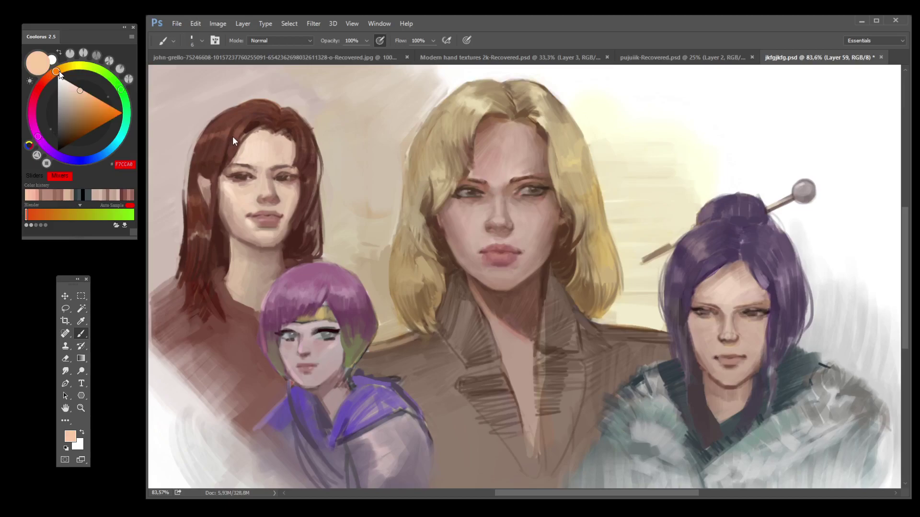
left_click(48, 78)
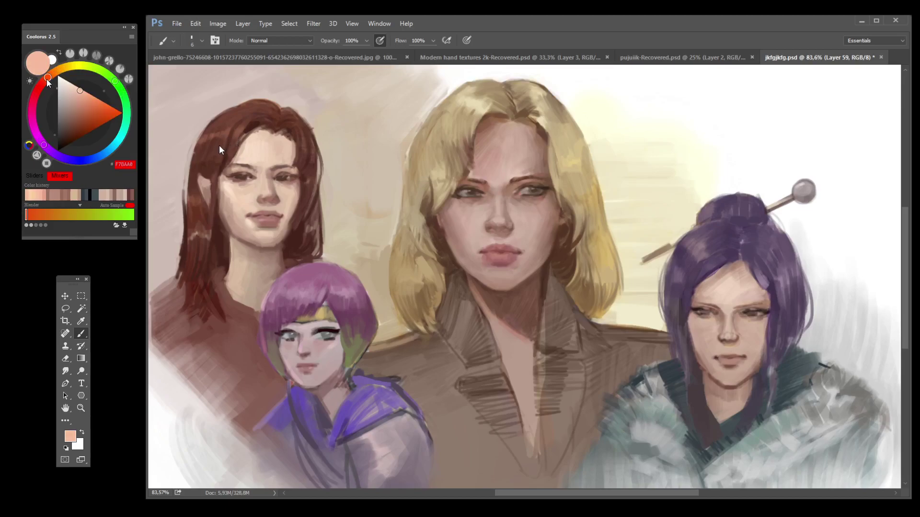
left_click(731, 360, "alt")
left_click(76, 90)
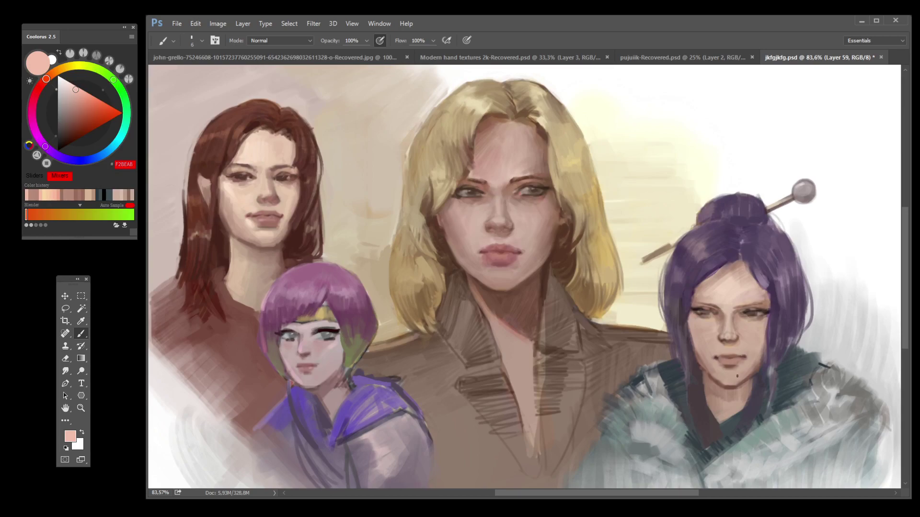
Step: Smooth the skin around the purple-haired woman's nose and beneath both eyes with sampled brown and light skin tones
left_click(727, 344, "alt")
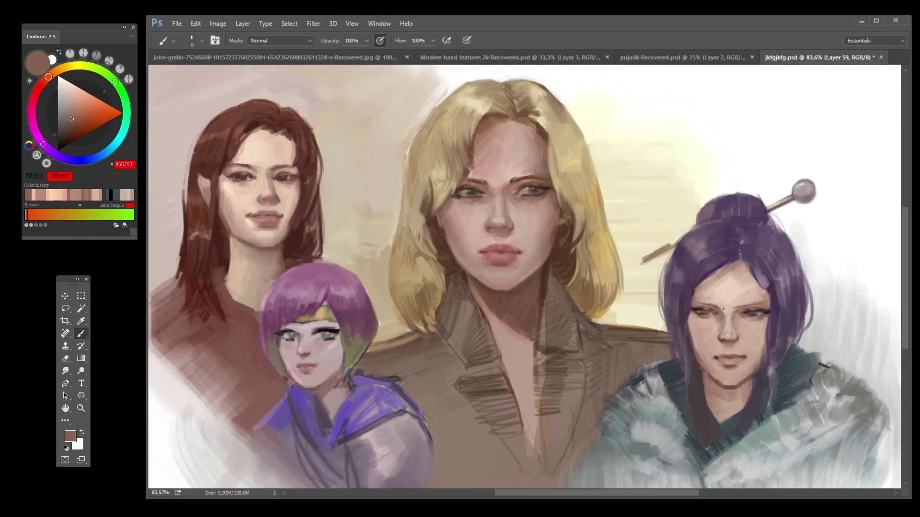
left_click(708, 321, "alt")
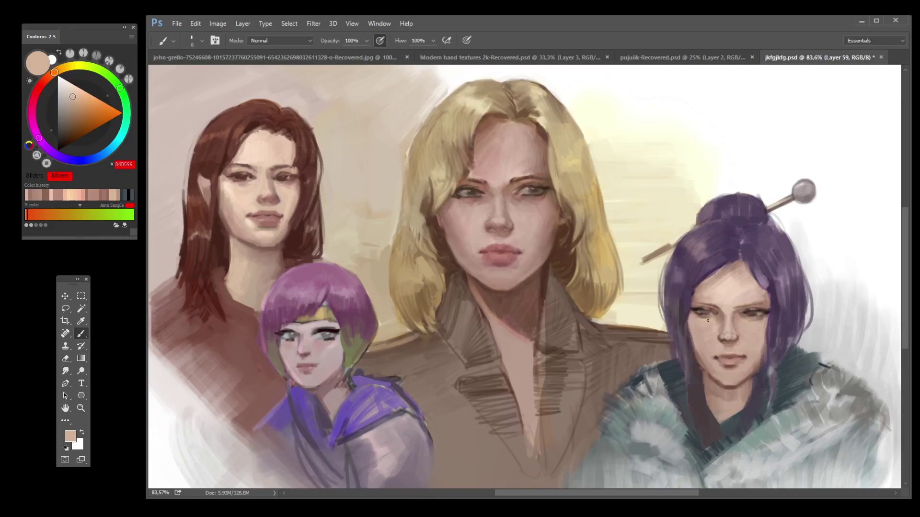
left_click(762, 317, "alt")
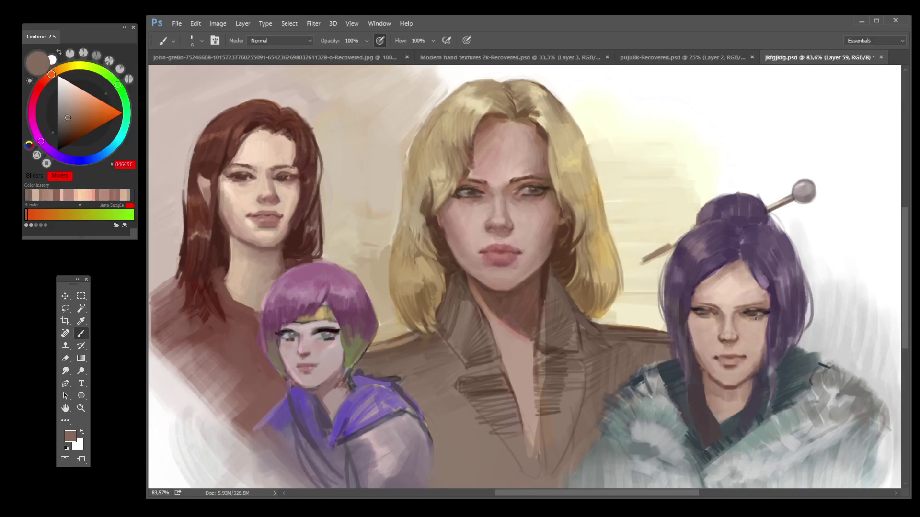
left_click(746, 322, "alt")
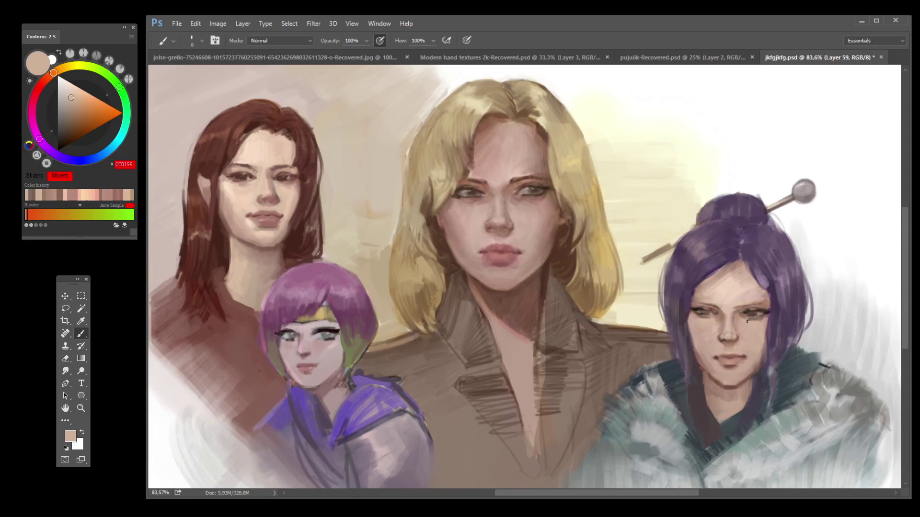
left_click(746, 319, "alt")
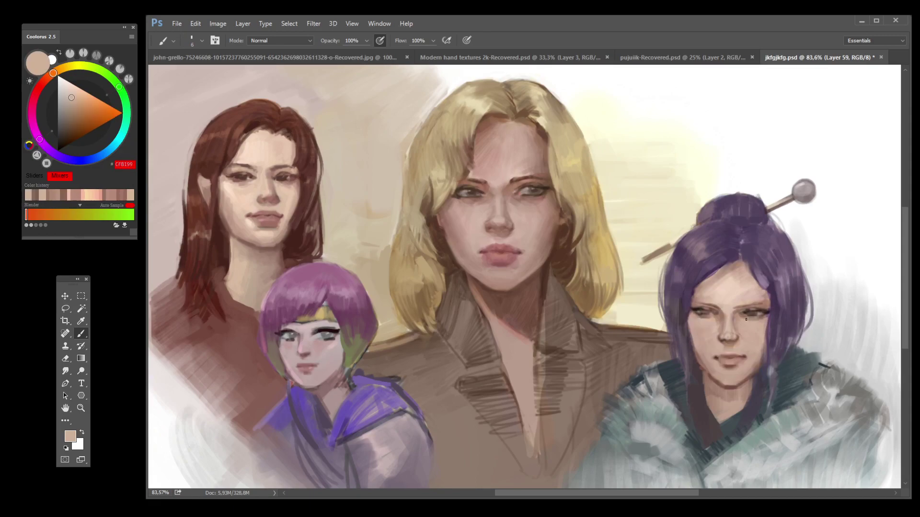
left_click(759, 322, "alt")
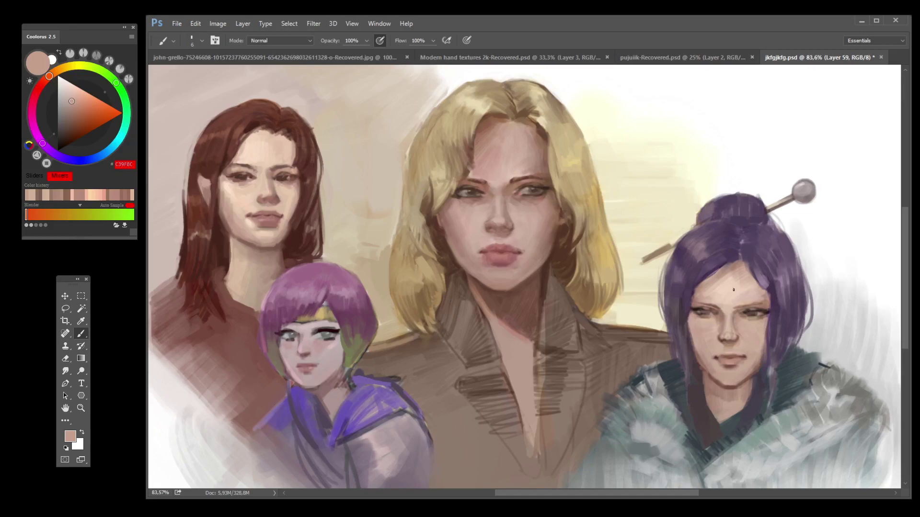
Step: Strengthen the purple-haired woman's upper lash lines and eyelids with dark browns sampled around both eyes
left_click(756, 306, "alt")
left_click(746, 311, "alt")
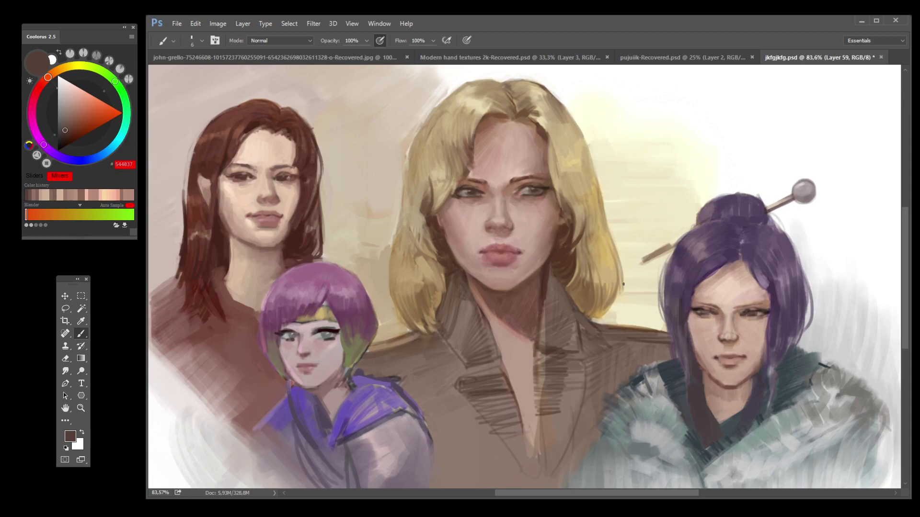
left_click(760, 311, "alt")
left_click(761, 310, "alt")
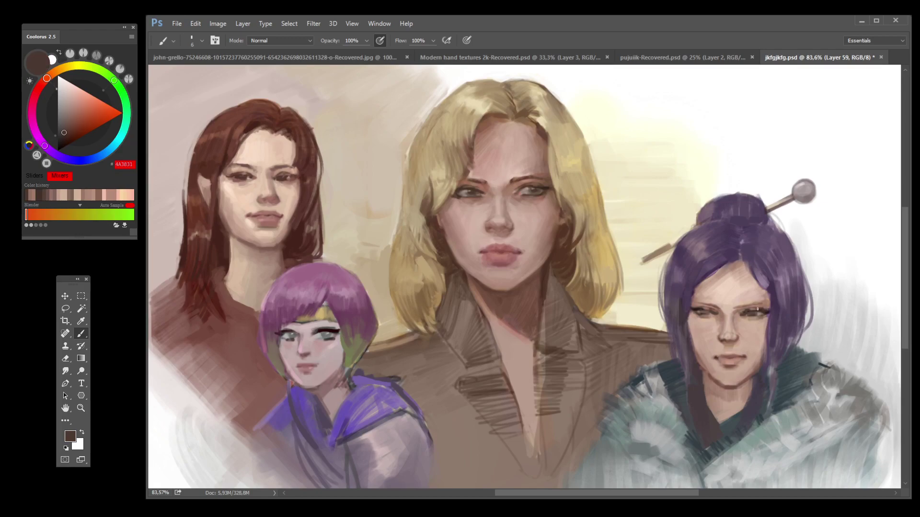
left_click(701, 311, "alt")
left_click(695, 310, "alt")
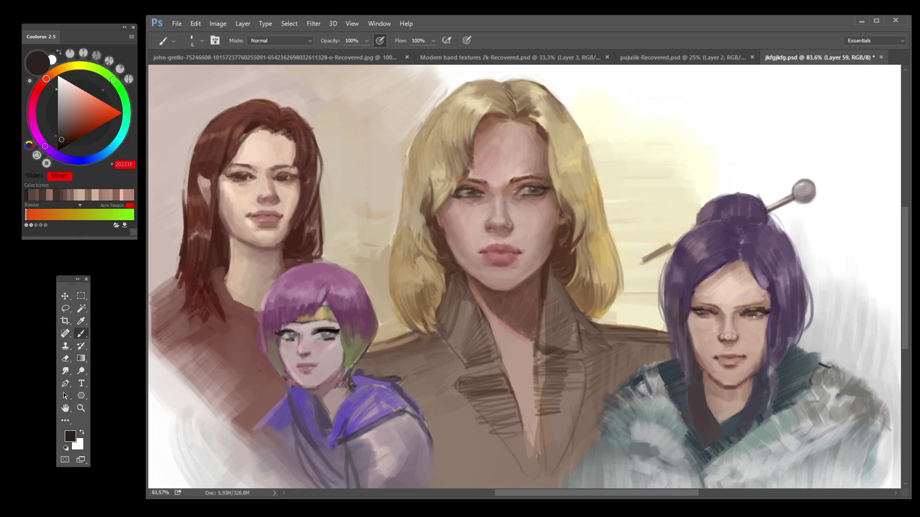
Step: Define the purple-haired woman's inner brows and eyebrow lines with sampled mid and deep reddish browns
left_click(740, 308, "alt")
left_click(717, 305, "alt")
left_click(719, 303, "alt")
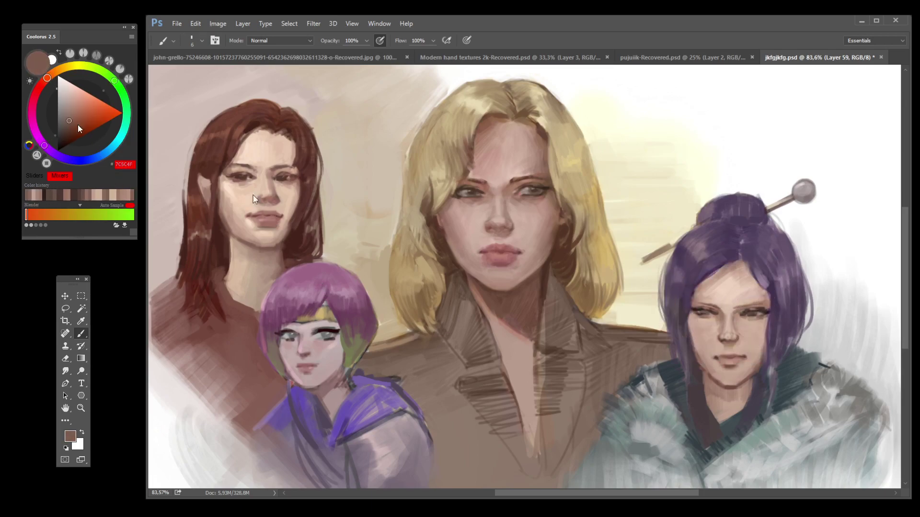
left_click(738, 307, "alt")
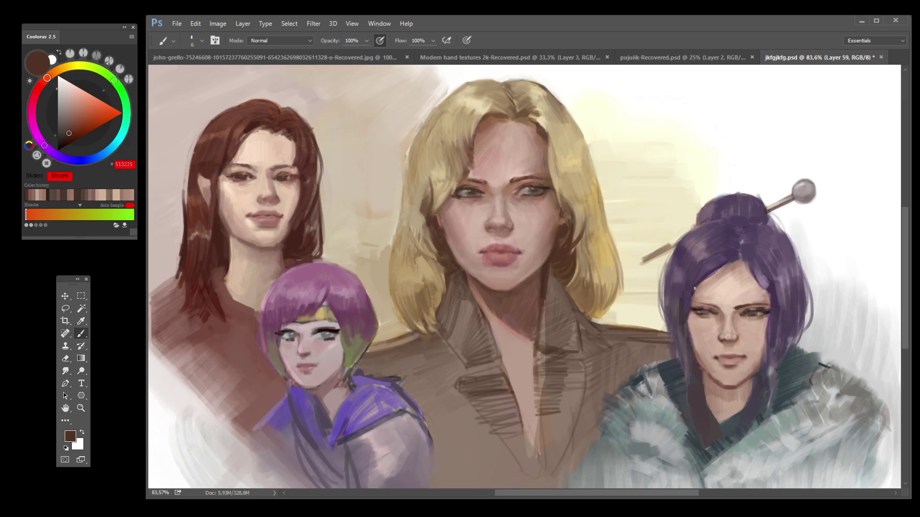
left_click_drag(716, 307, 699, 304)
Step: Paint a dark strand over the purple-haired woman's forehead, touch up the hairline with sampled tones, and save the document
left_click_drag(748, 270, 751, 285)
left_click(745, 284, "alt")
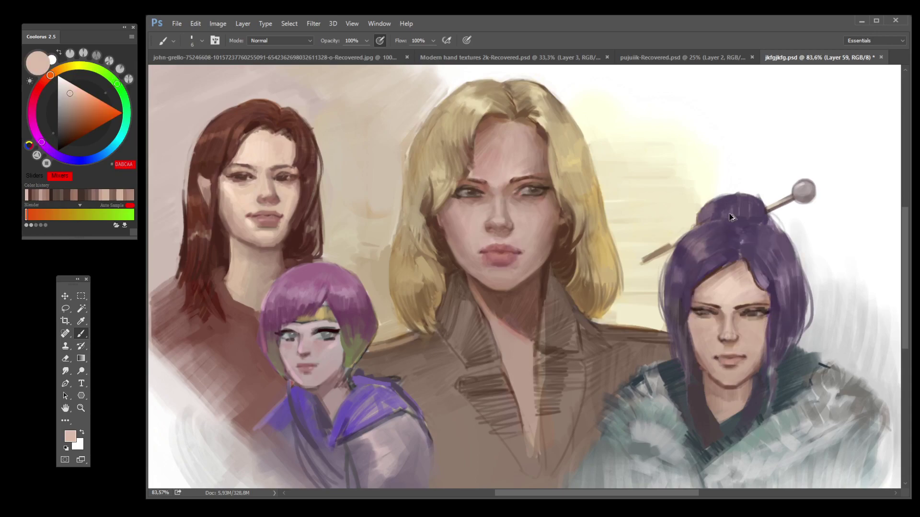
left_click(706, 274, "alt")
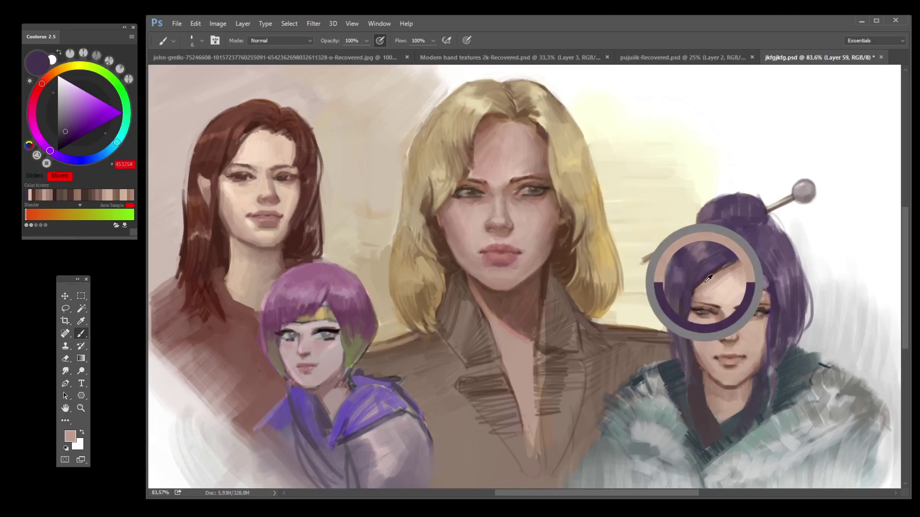
left_click_drag(719, 271, 703, 281)
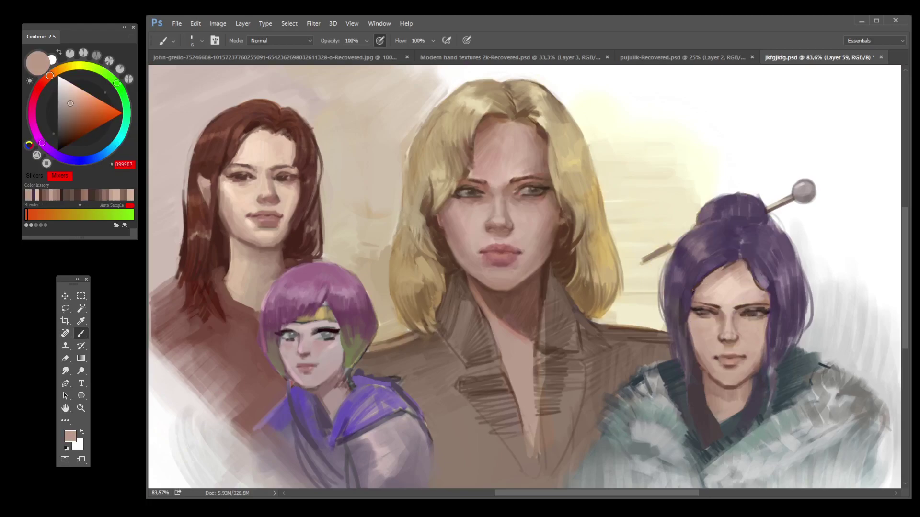
key("ctrl+z")
key("ctrl+s")
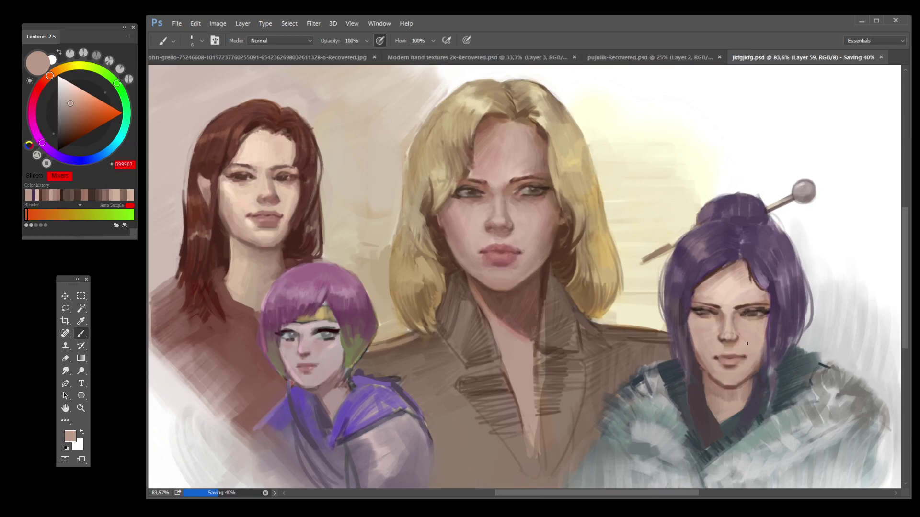
Step: Add a fine salmon-pink accent to the purple-haired woman's eye with a 1 px brush, and save the document
left_click(710, 309, "alt")
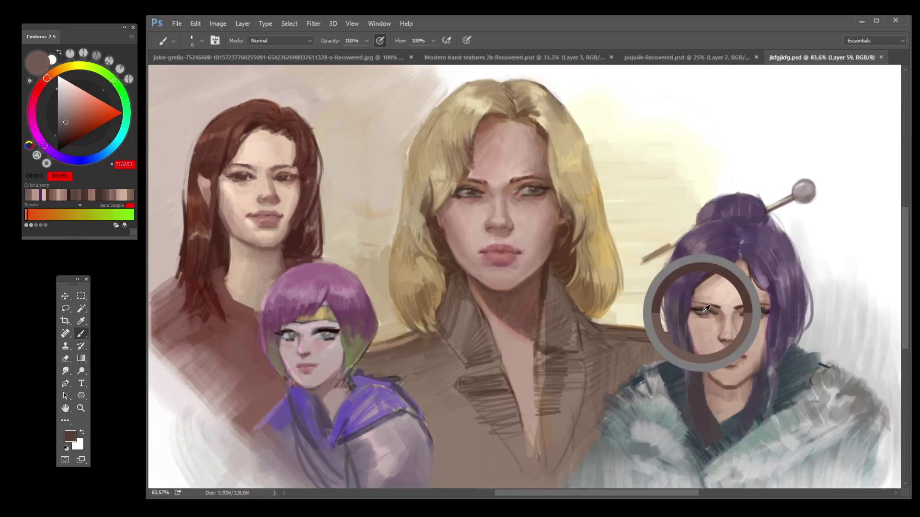
left_click(84, 91)
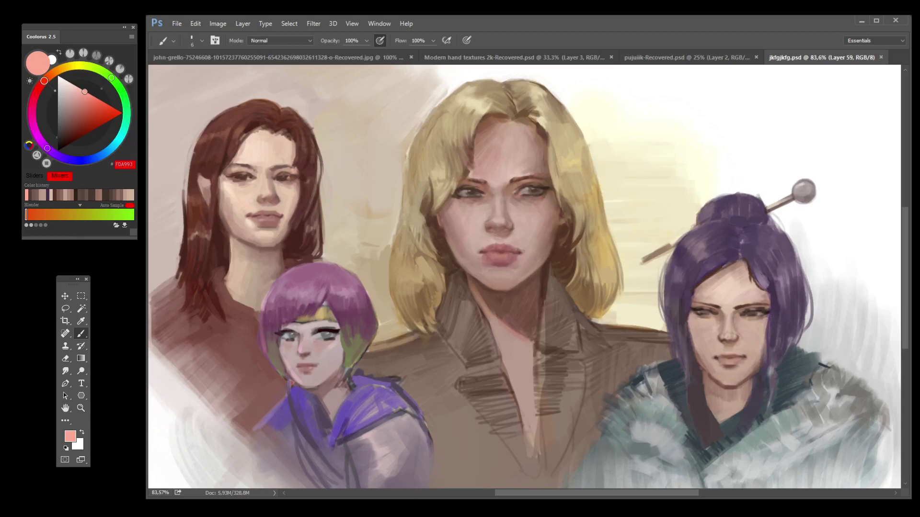
key("bracketleft")
key("bracketleft")
key("bracketleft")
key("bracketleft")
key("bracketleft")
left_click_drag(698, 312, 701, 315)
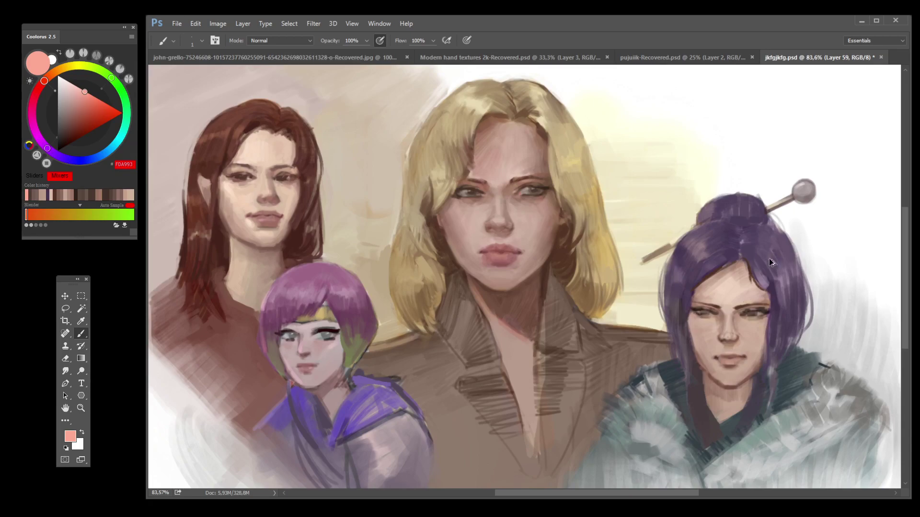
key("ctrl+s")
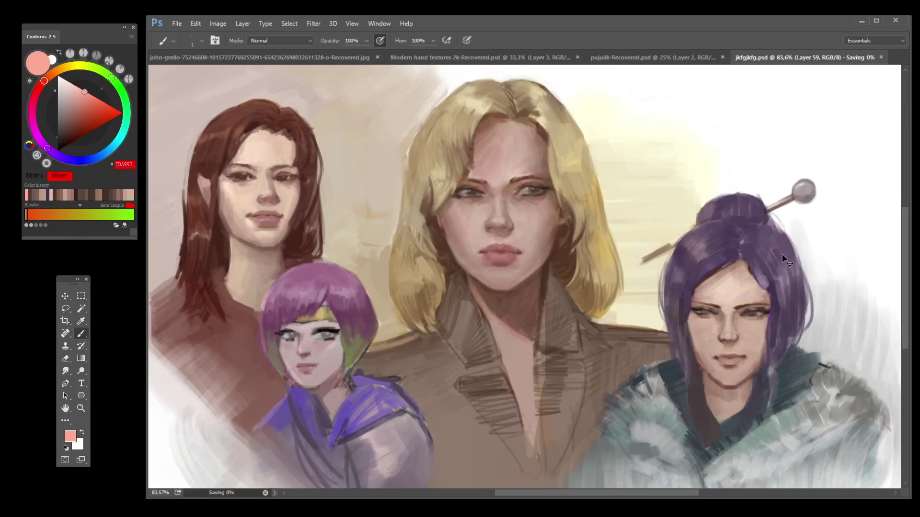
Step: Touch up the purple-haired woman's lips, nose tip and nostrils with sampled pink, beige and dark brown tones, and save the document
left_click(787, 305, "alt")
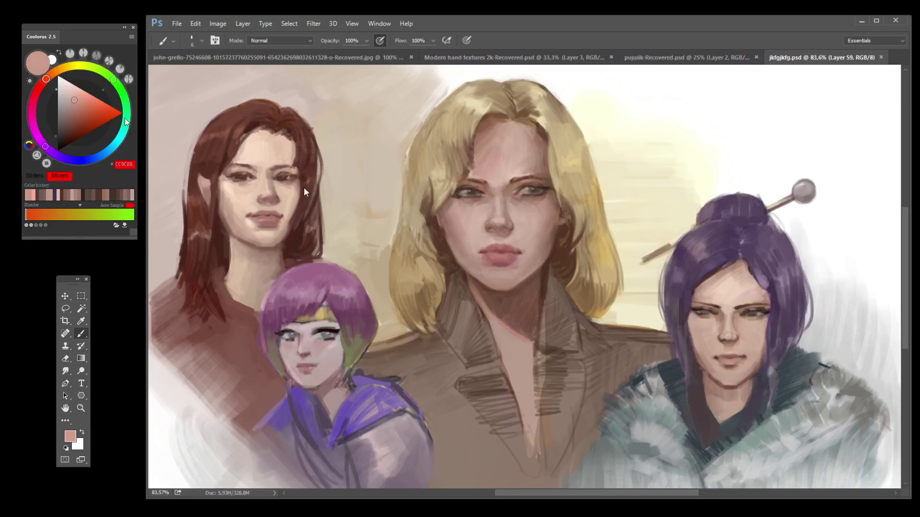
left_click(479, 205, "alt")
left_click(725, 353)
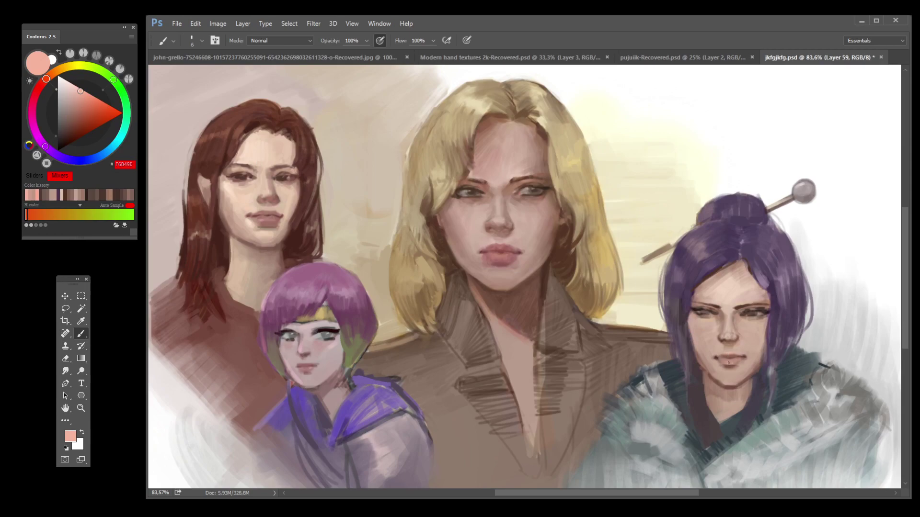
left_click(725, 337, "alt")
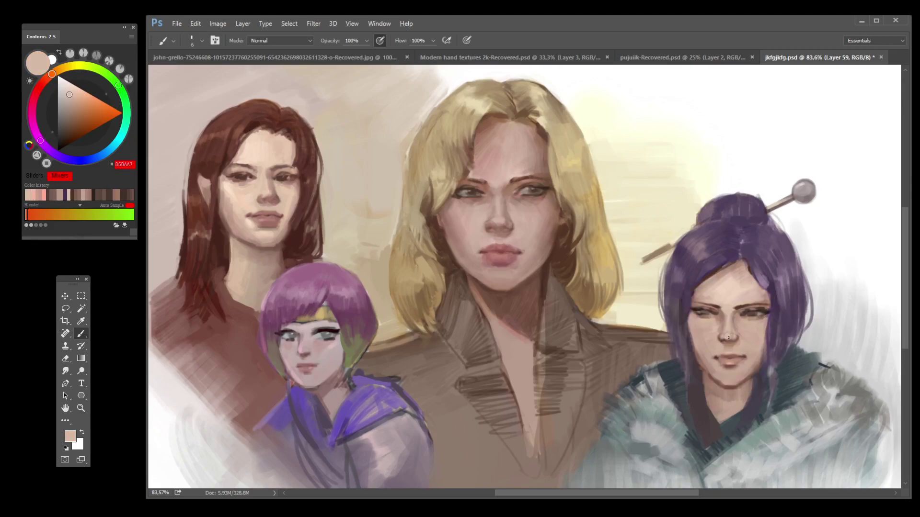
left_click(730, 340, "alt")
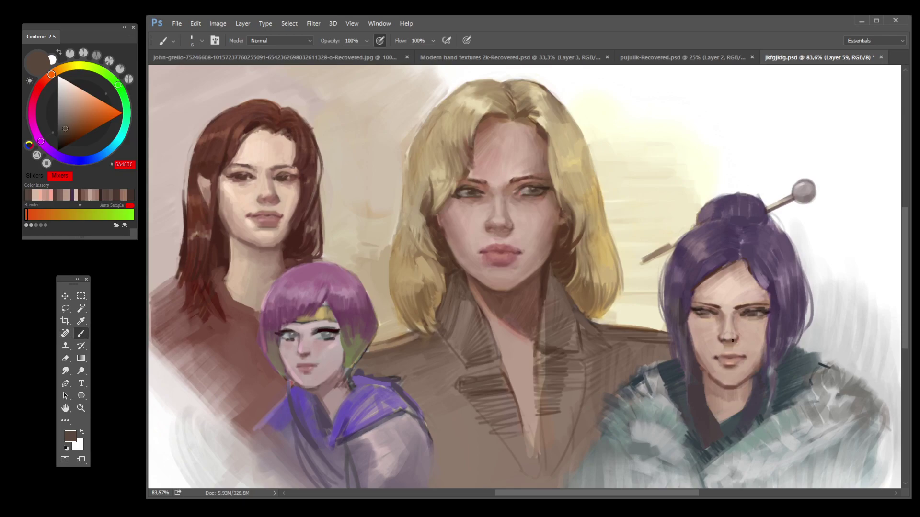
left_click(734, 338, "alt")
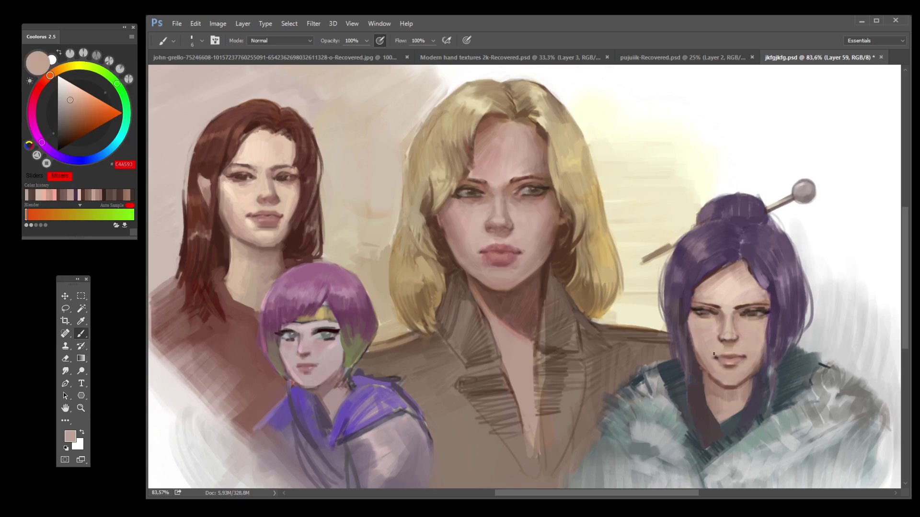
key("ctrl+s")
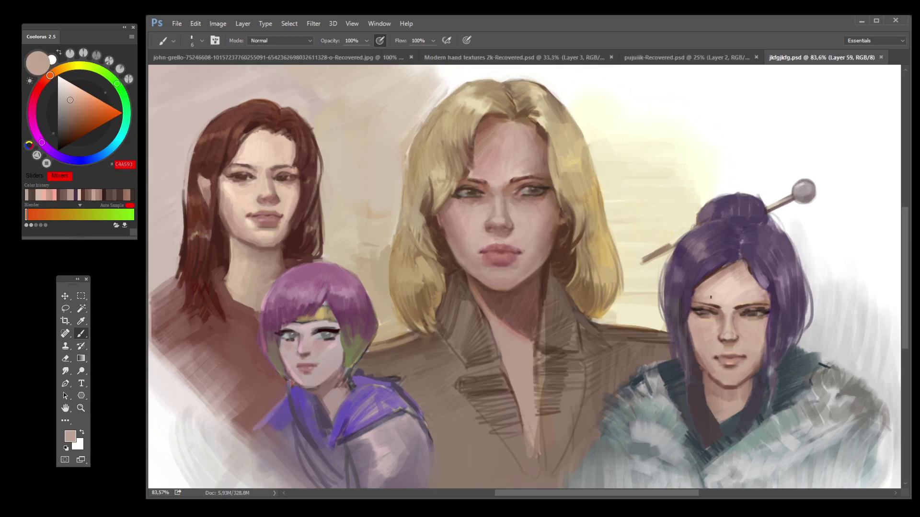
Step: Refine the purple-haired woman's outer eye corners, temples and inner brow with sampled brown tones
left_click(695, 312, "alt")
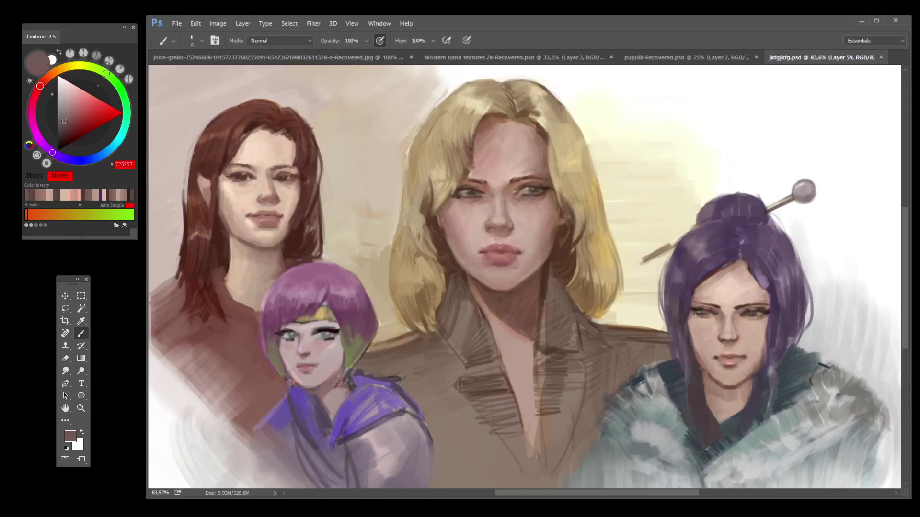
left_click_drag(696, 320, 696, 325)
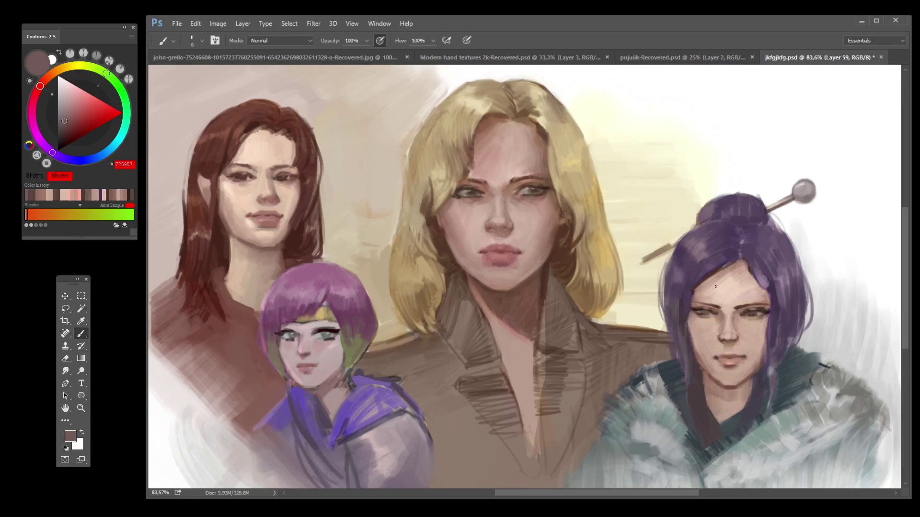
left_click(766, 312, "alt")
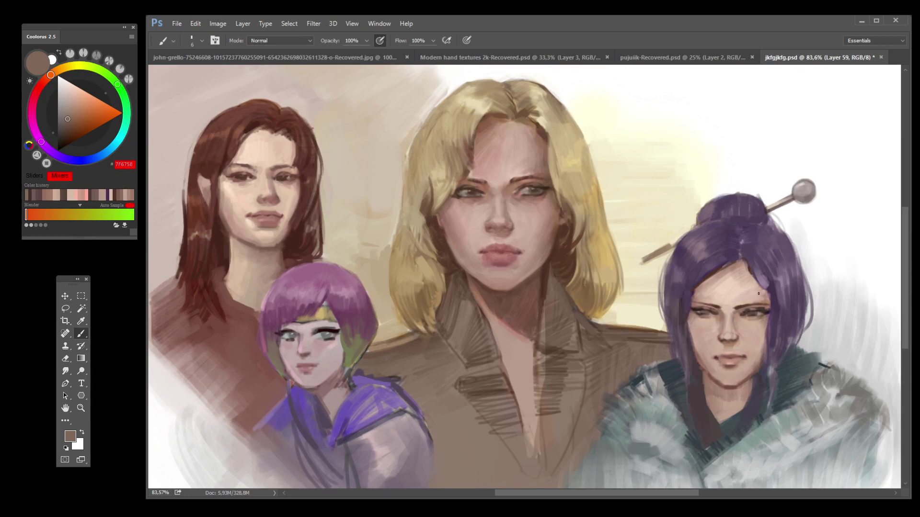
left_click(769, 301, "alt")
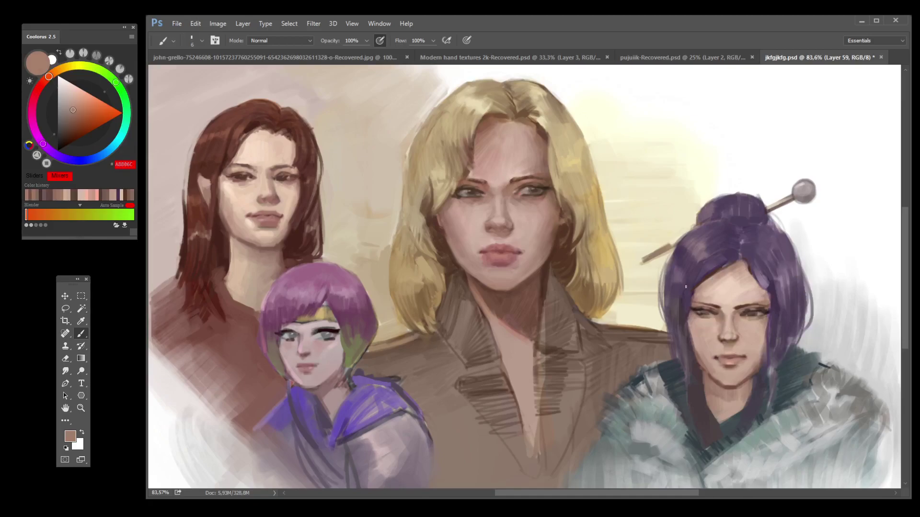
left_click(719, 305, "alt")
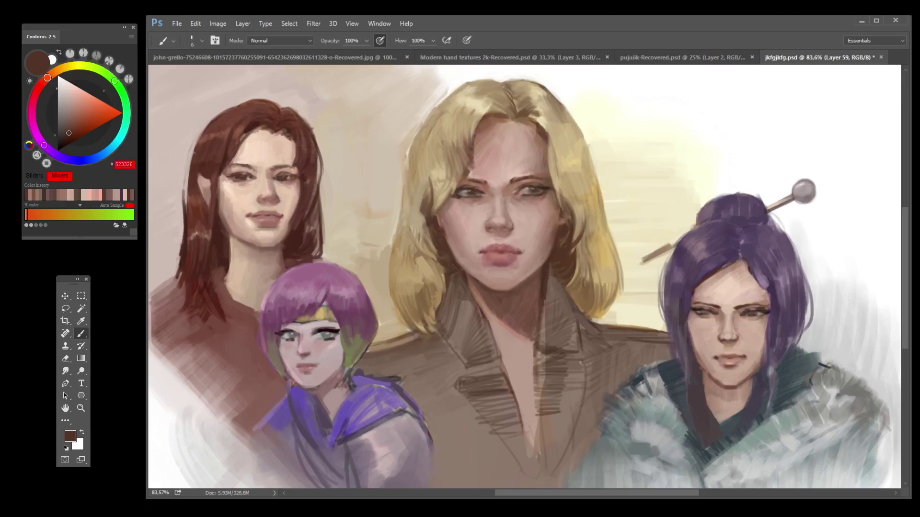
Step: Sharpen both corners of the purple-haired woman's mouth with sampled skin tones and dark reddish browns, and save the document
left_click(717, 361, "alt")
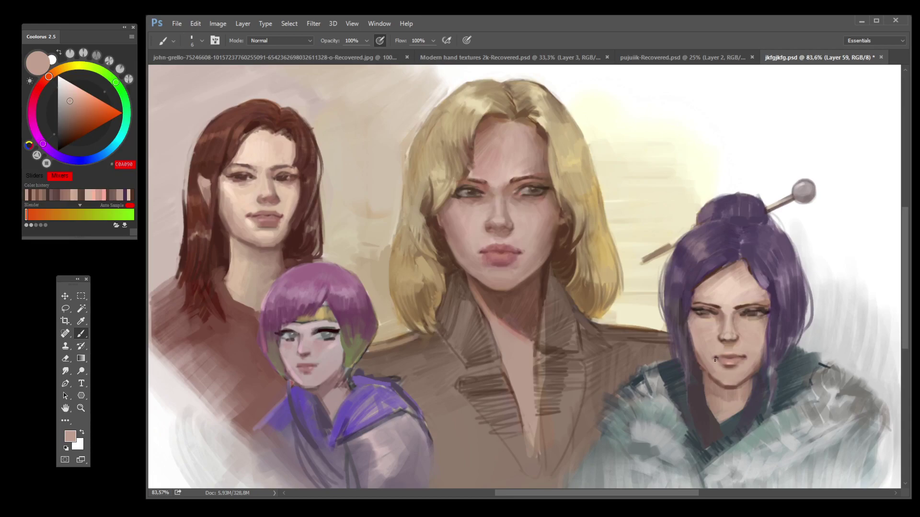
left_click(742, 355, "alt")
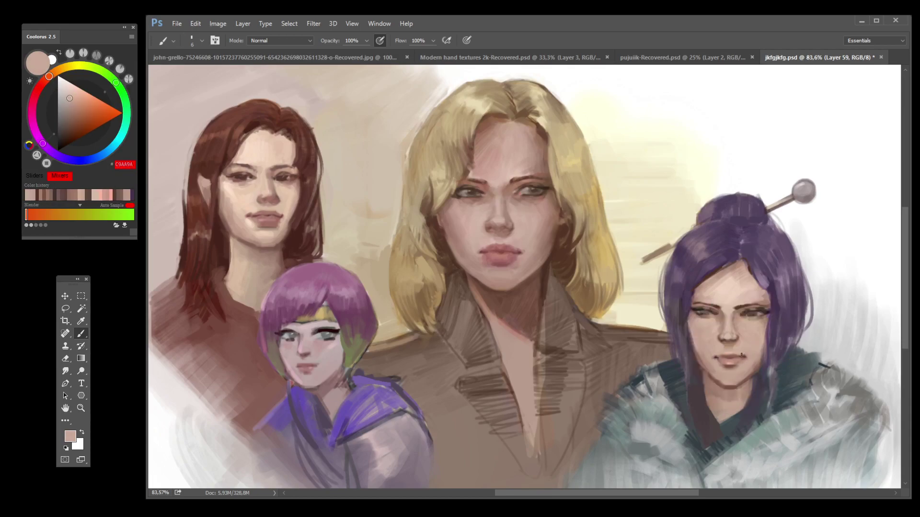
left_click(718, 356, "alt")
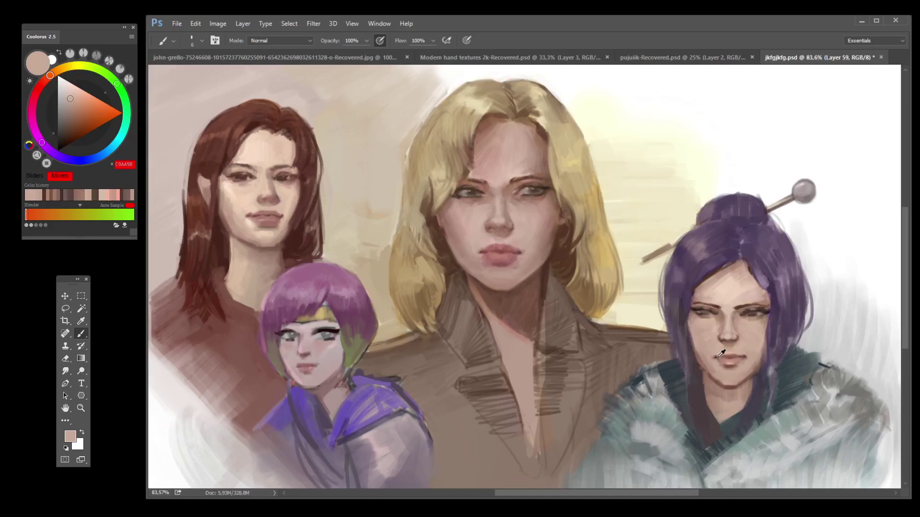
left_click(712, 358, "alt")
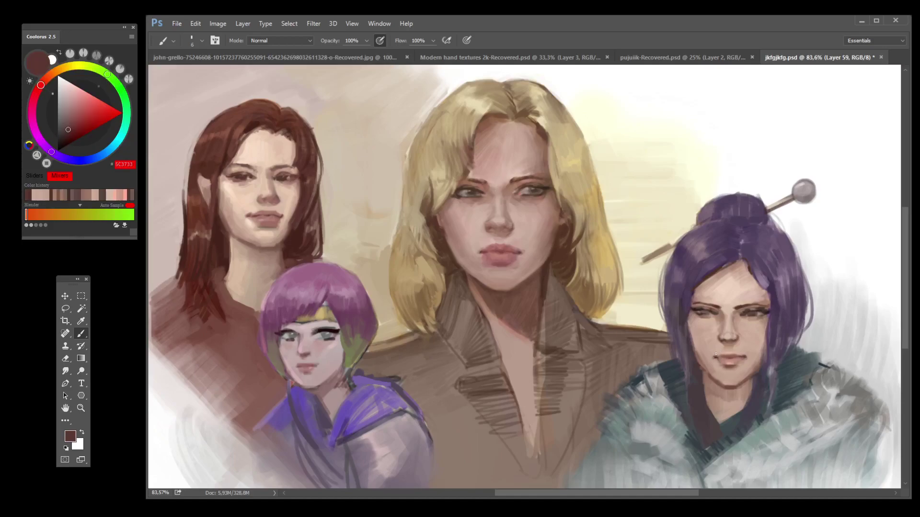
left_click(712, 356, "alt")
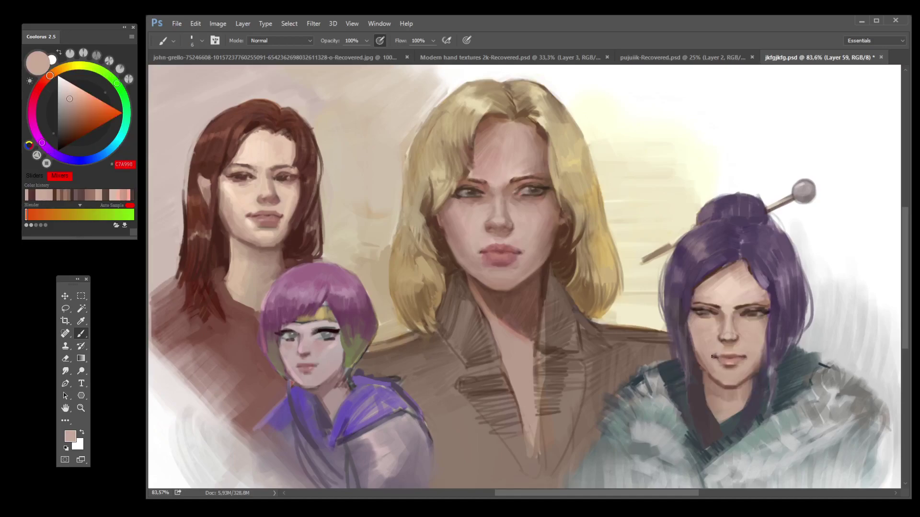
left_click(744, 355, "alt")
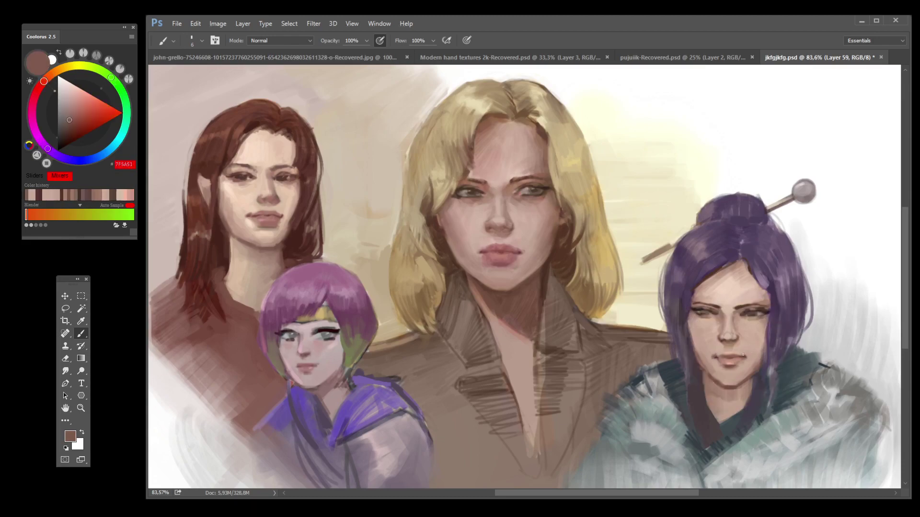
left_click(751, 356, "alt")
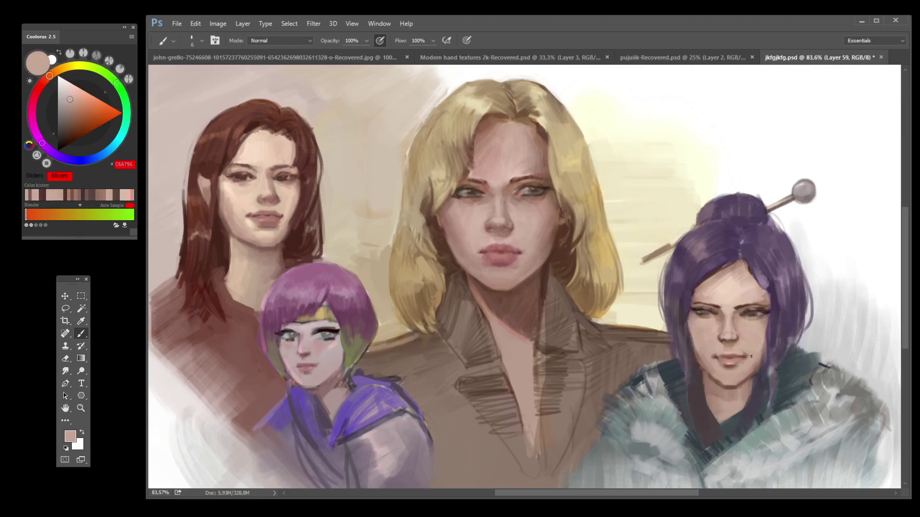
key("ctrl+s")
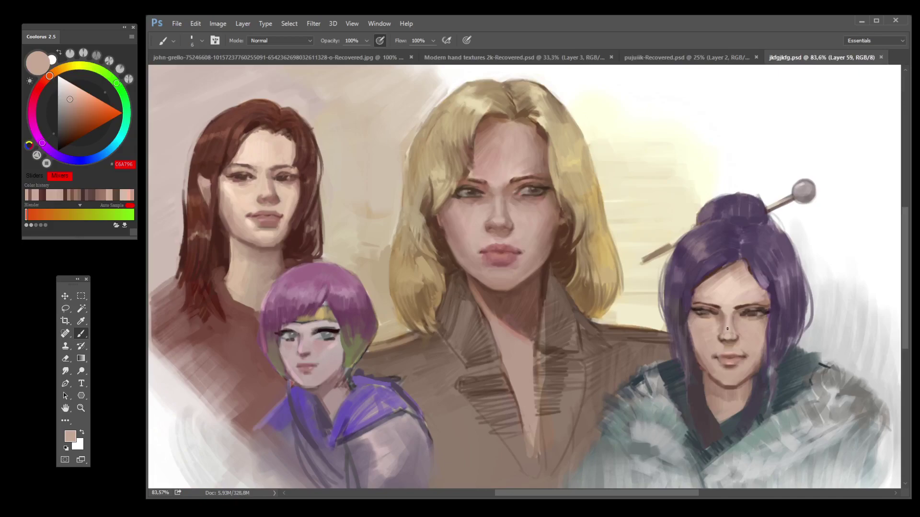
Step: Smooth the purple-haired woman's cheeks around the mouth with a 23 px brush and sampled skin tones, and save the document
key("bracketright")
key("bracketright")
key("bracketright")
left_click(709, 346, "alt")
left_click_drag(714, 353, 708, 357)
left_click(740, 356, "alt")
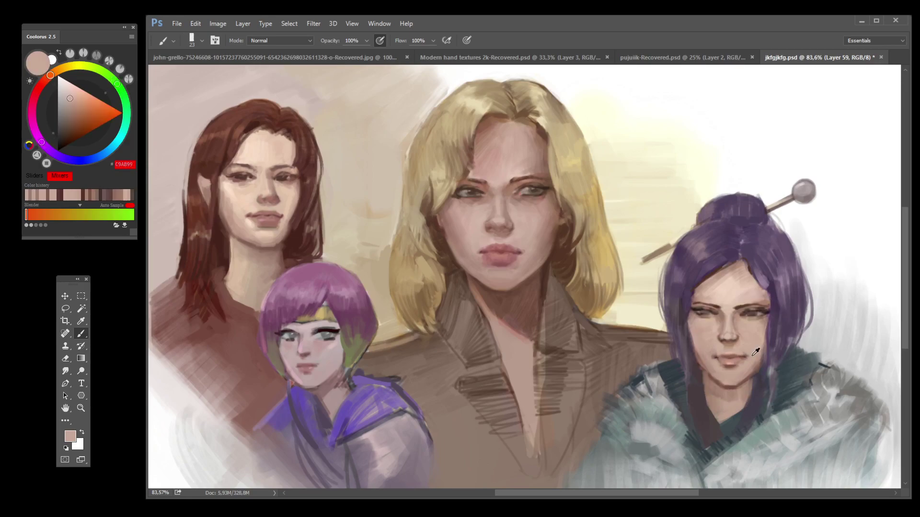
left_click(742, 345, "alt")
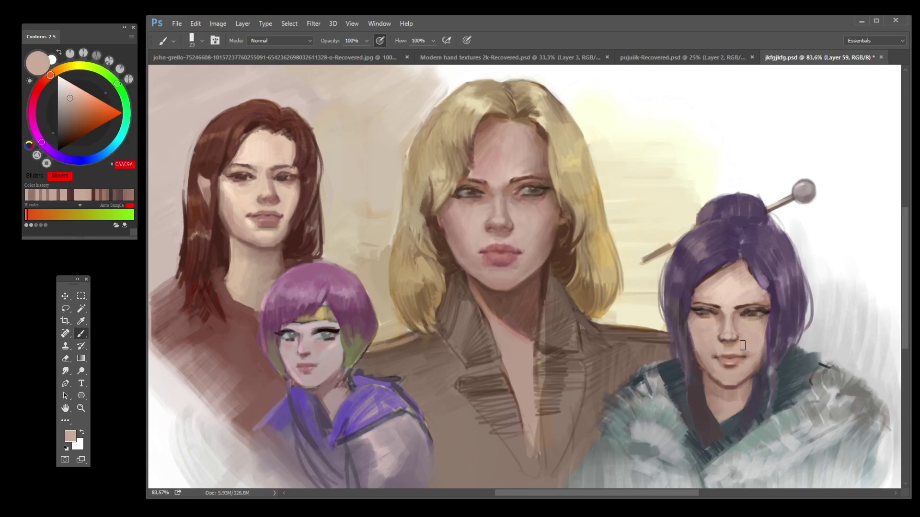
key("ctrl+s")
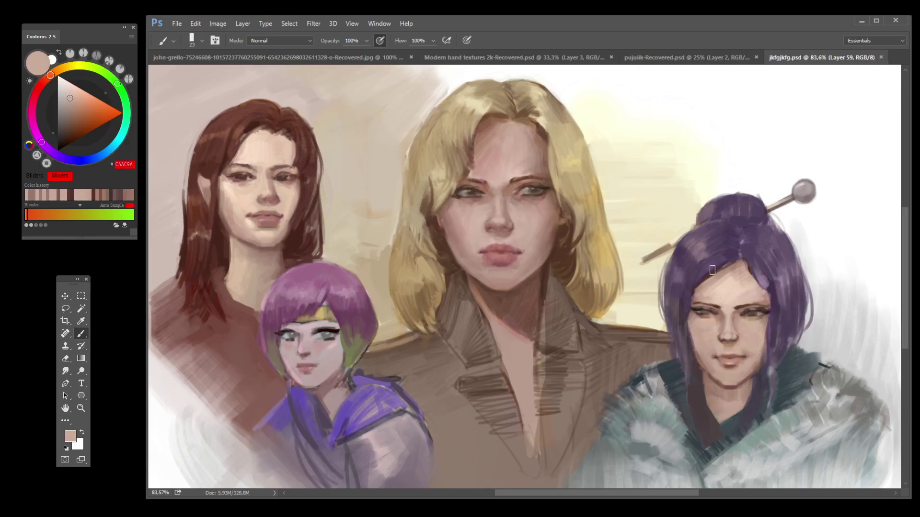
Step: Shade both sides of the purple-haired woman's jawline with an 18 px brush and sampled mid skin tones
left_click(702, 360, "alt")
left_click_drag(701, 360, 707, 369)
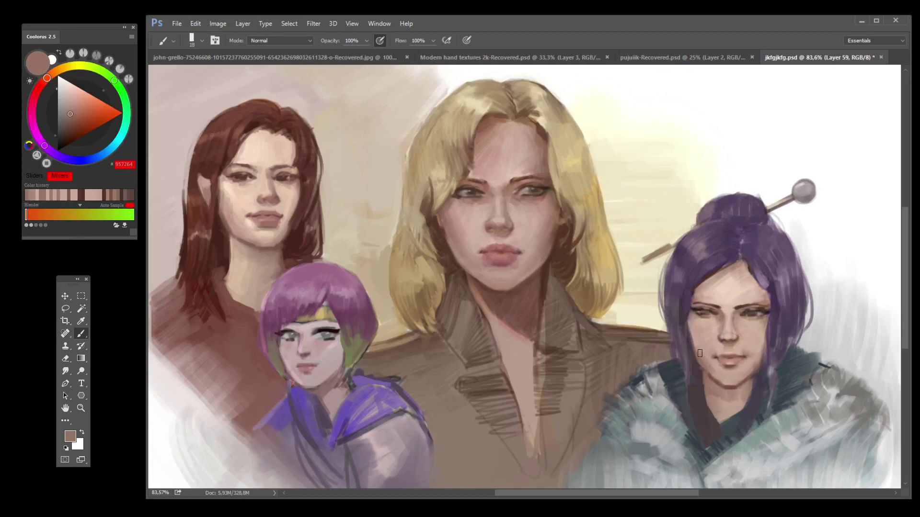
left_click(712, 377, "alt")
left_click(713, 365, "alt")
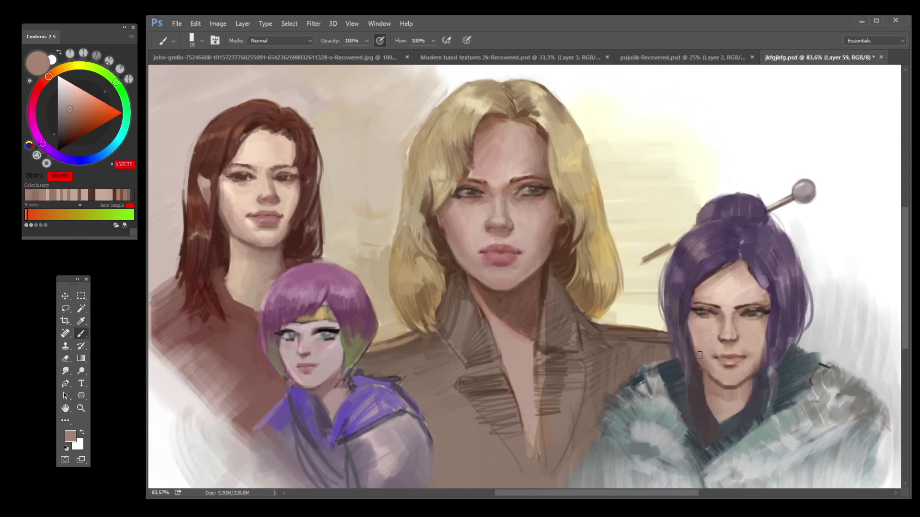
left_click(759, 362, "alt")
left_click_drag(745, 378, 738, 384)
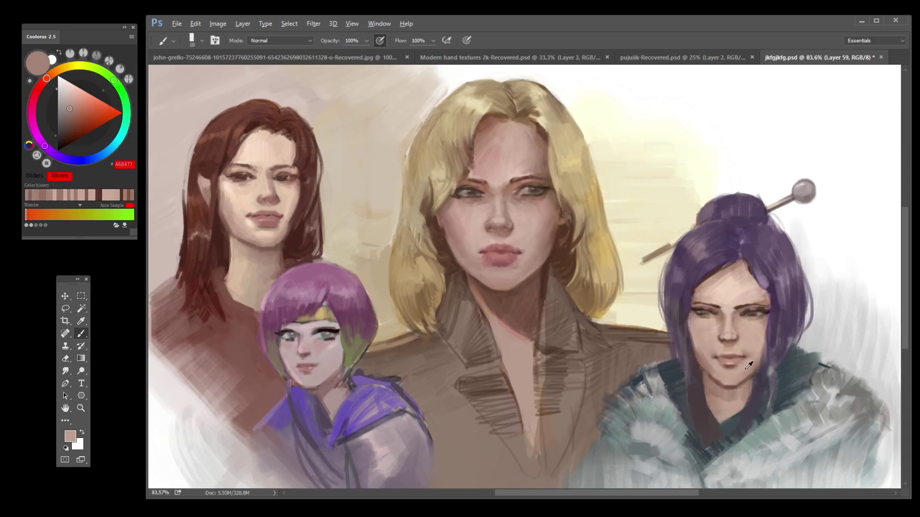
Step: Blend the purple-haired woman's chin with sampled skin tones and lighten her forehead using the red-haired woman's skin color
left_click(734, 367, "alt")
left_click(733, 381, "alt")
left_click(733, 381, "alt")
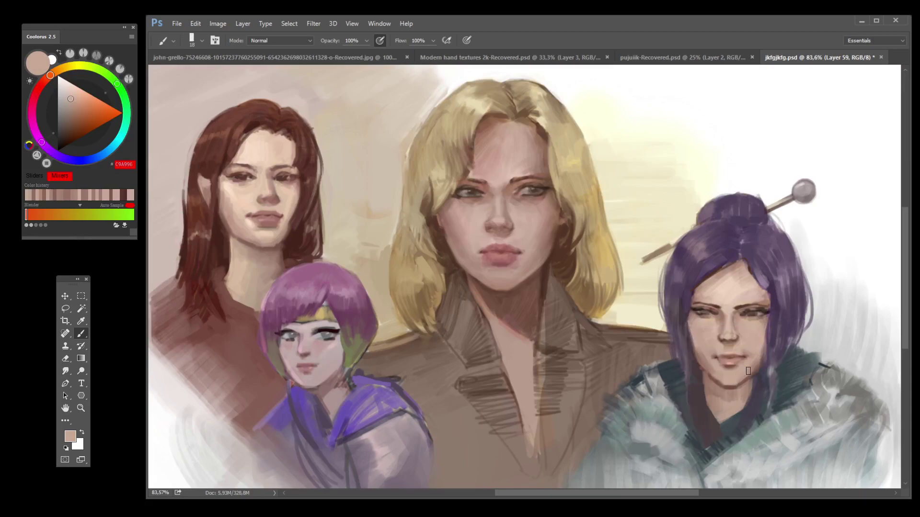
left_click(711, 316, "alt")
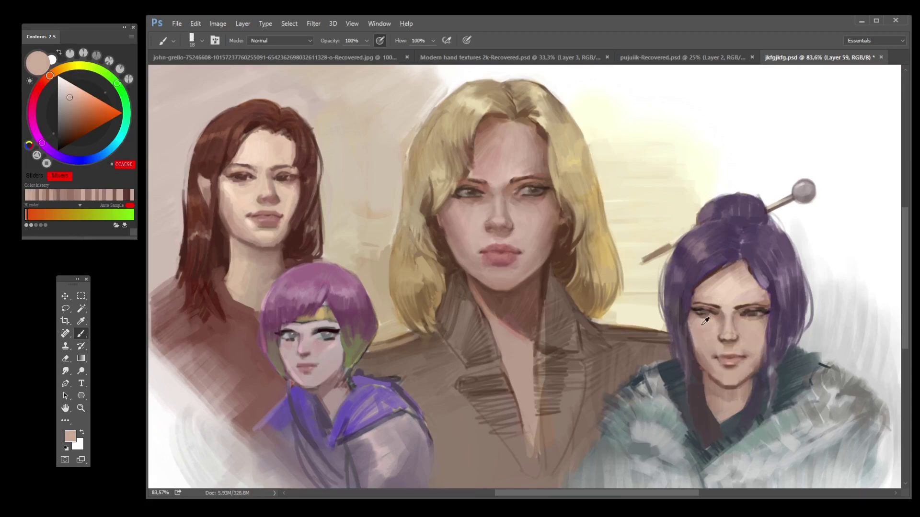
left_click(255, 166, "alt")
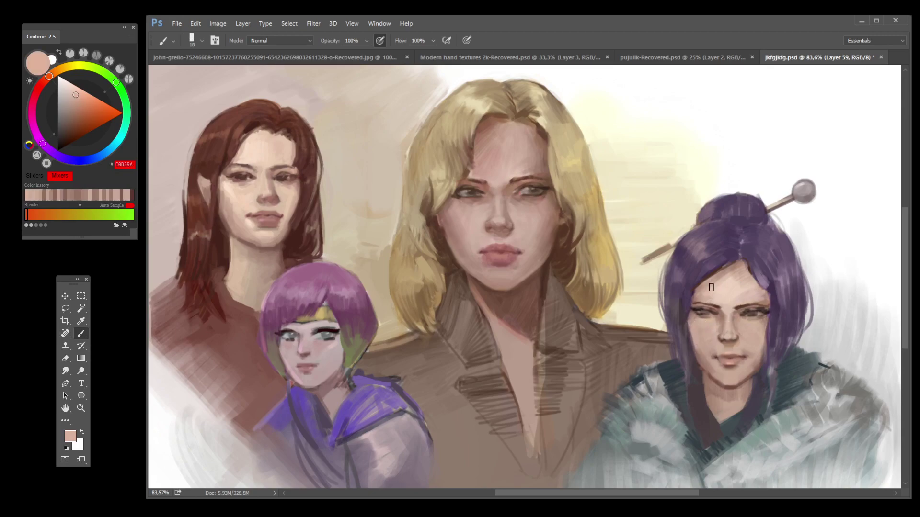
Step: Rework the purple-haired woman's neck edges with sampled skin and dark hair tones, and undo the last two strokes
left_click_drag(708, 381, 707, 405)
left_click(716, 393, "alt")
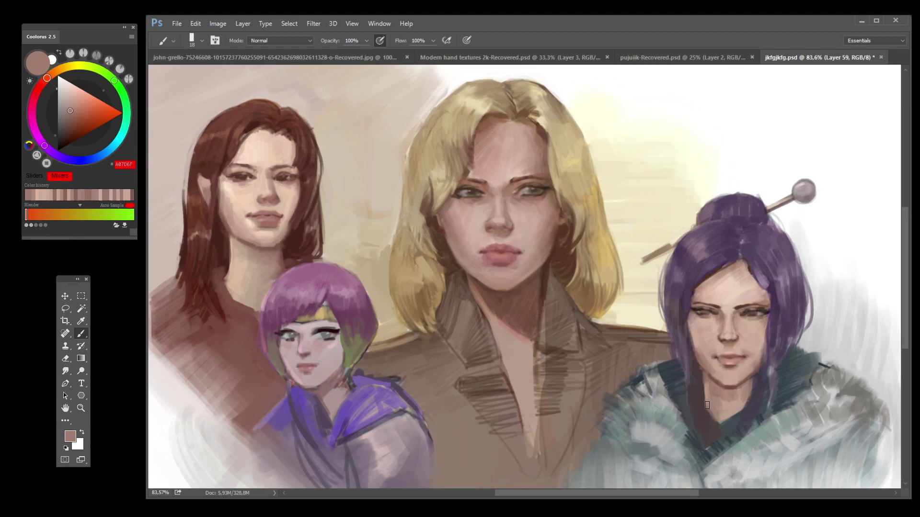
left_click(755, 392, "alt")
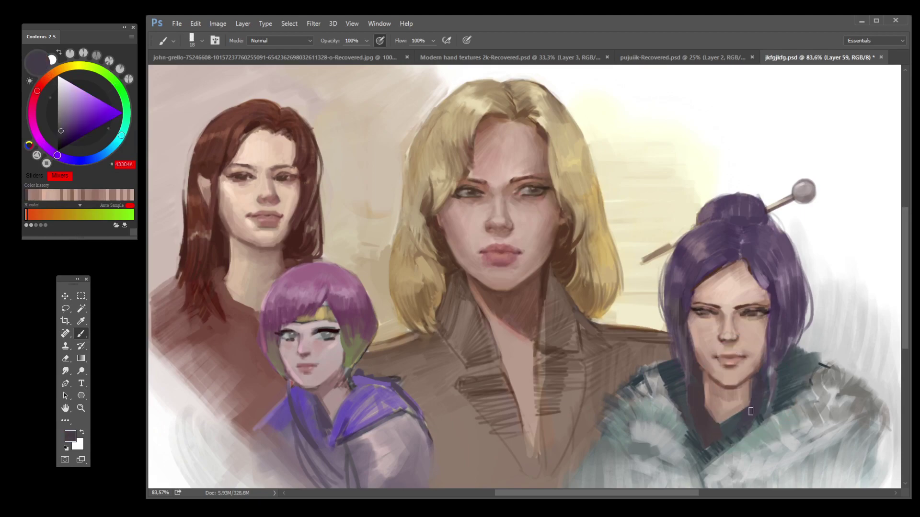
key("ctrl+z")
key("ctrl+z")
Step: Darken the purple-haired woman's neckline and extend both sides of the coat collar with a sampled dark blue-gray
left_click(701, 423, "alt")
left_click(708, 440, "alt")
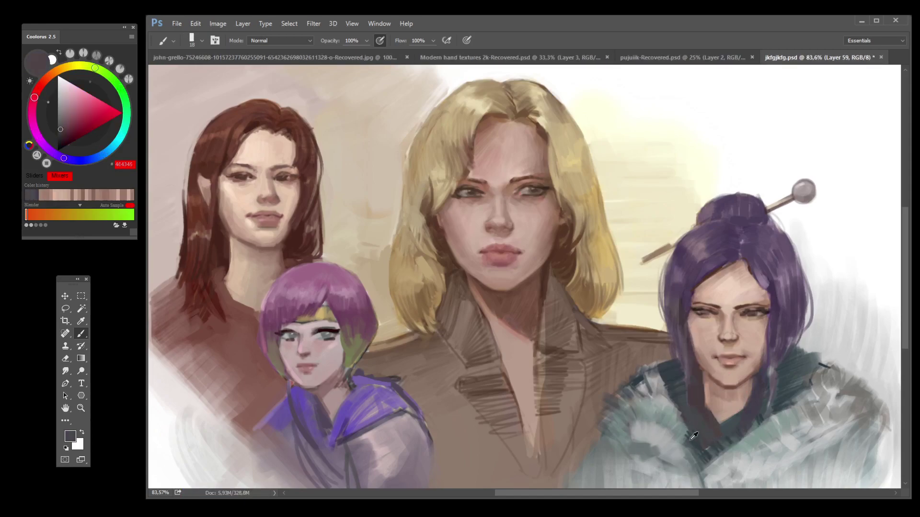
left_click(708, 439, "alt")
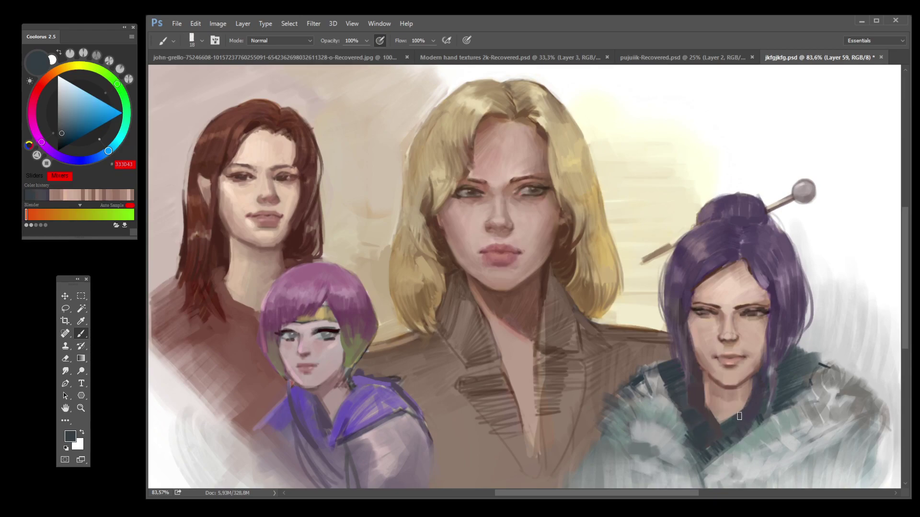
mouse_move(785, 391)
left_mouse_down()
mouse_move(832, 357)
mouse_move(786, 387)
mouse_move(803, 356)
mouse_move(824, 351)
left_mouse_up()
left_click_drag(683, 363, 637, 355)
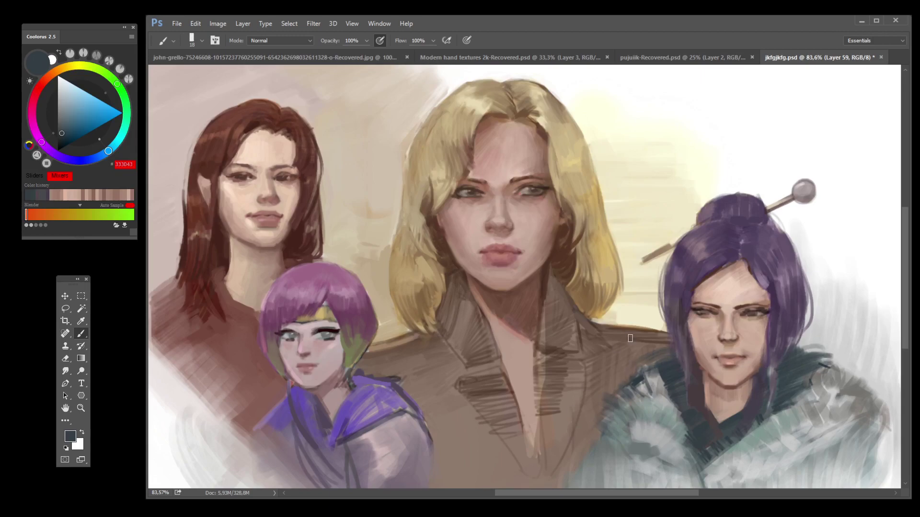
Step: Refine the outer hair edges and side strands of the purple-haired woman with sampled background and dark purple tones, and save the file
left_click(813, 333, "alt")
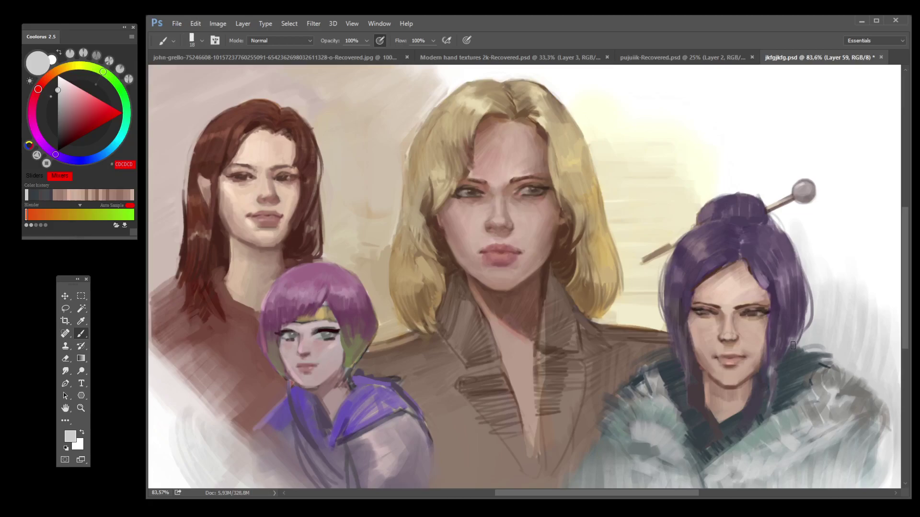
left_click(771, 344, "alt")
mouse_move(771, 360)
left_mouse_down()
mouse_move(778, 341)
mouse_move(791, 343)
left_mouse_up()
left_click(810, 322, "alt")
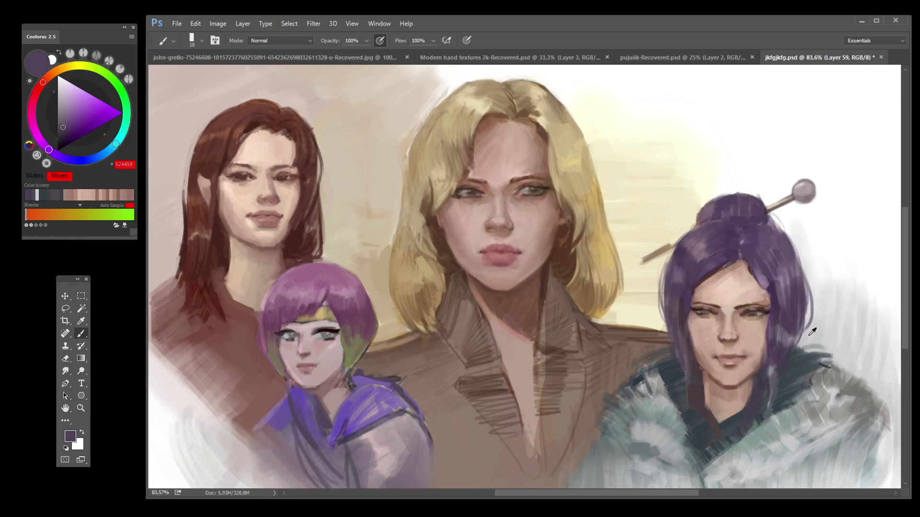
left_click(656, 309, "alt")
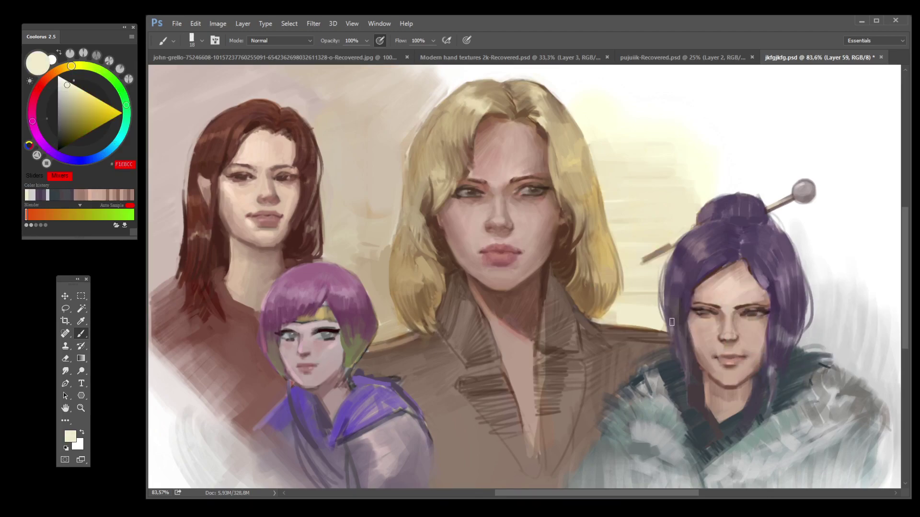
left_click(676, 293, "alt")
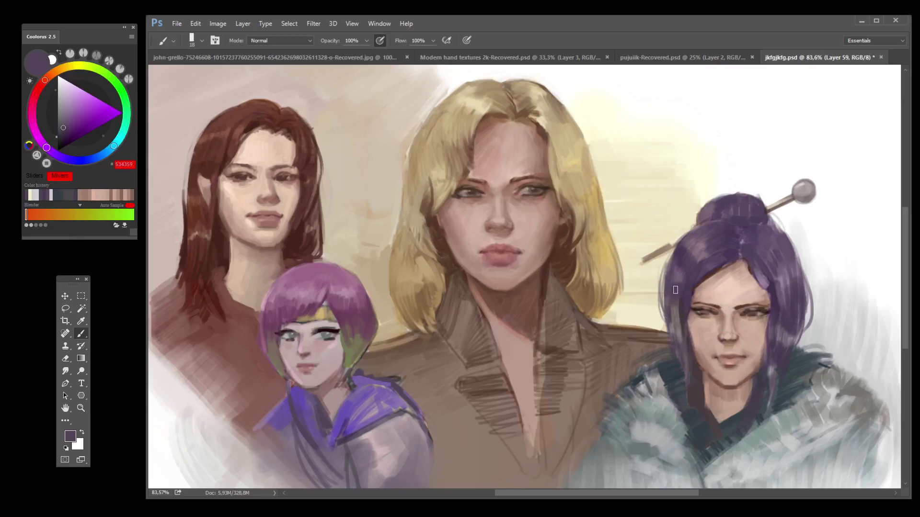
key("ctrl+s")
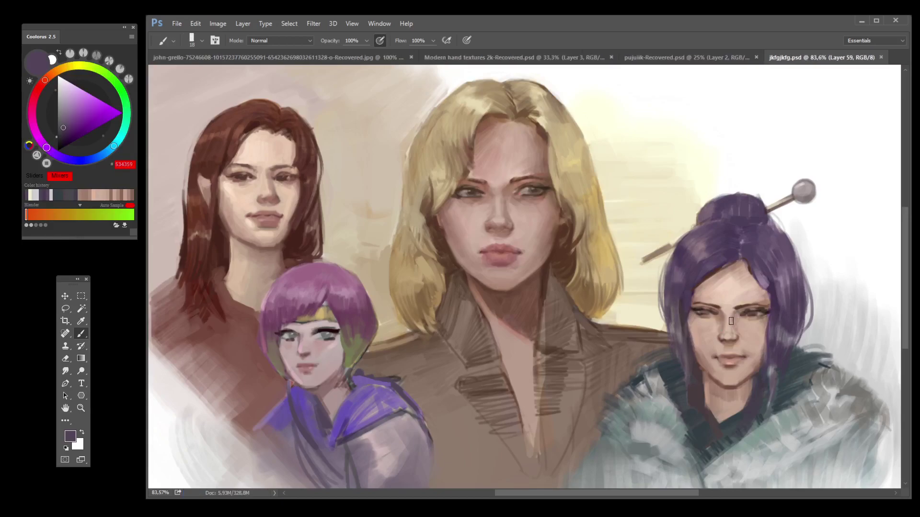
Step: Touch up the corner of the purple-haired woman's mouth with a 9 px brush in reddish brown, and save the file
key("bracketleft")
left_click(718, 355, "alt")
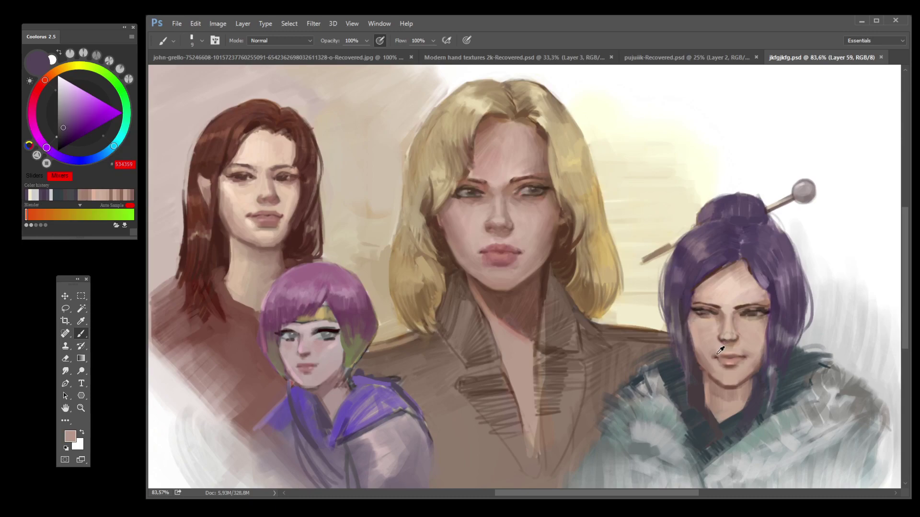
left_click(81, 119)
left_click_drag(716, 353, 715, 354)
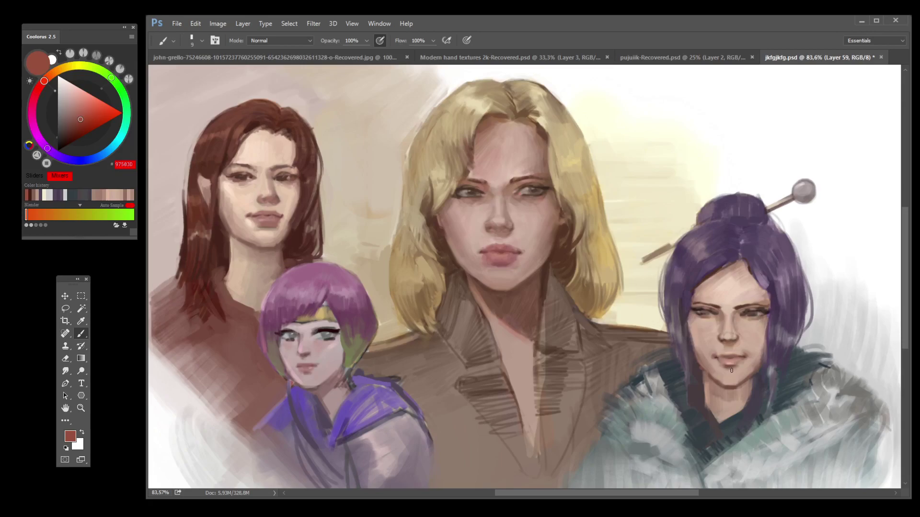
key("ctrl+s")
Step: Add pale peach touches to the purple-haired woman's forehead, neck edge and outer eye, saving the file after the strokes
left_click_drag(700, 282, 714, 298)
left_click(714, 293, "alt")
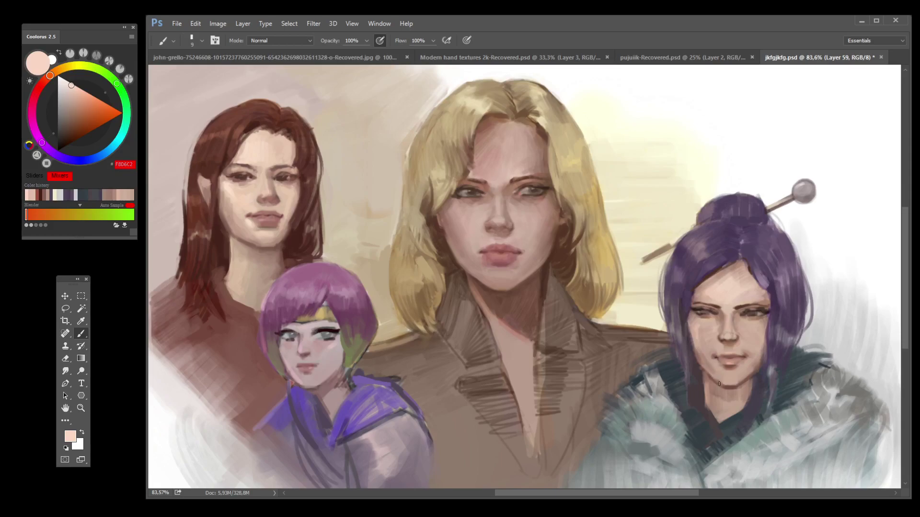
left_click_drag(707, 380, 708, 397)
key("ctrl+s")
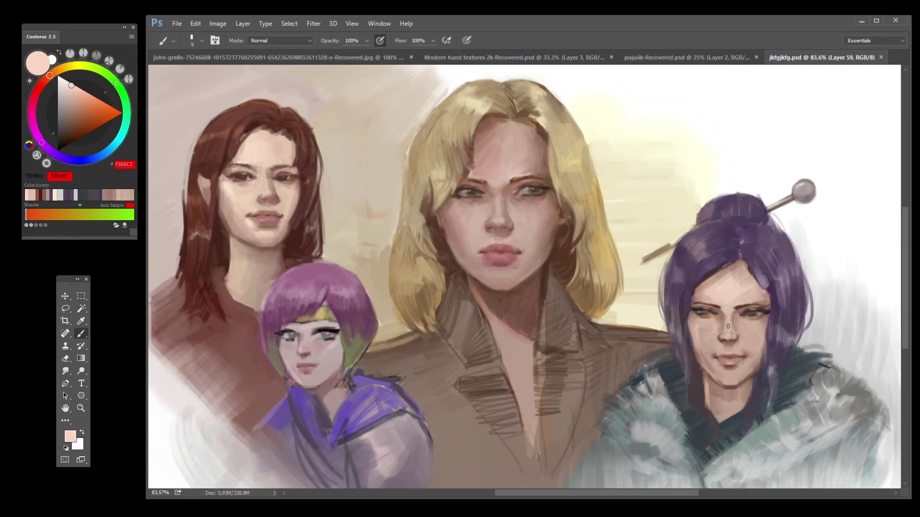
left_click_drag(695, 311, 703, 309)
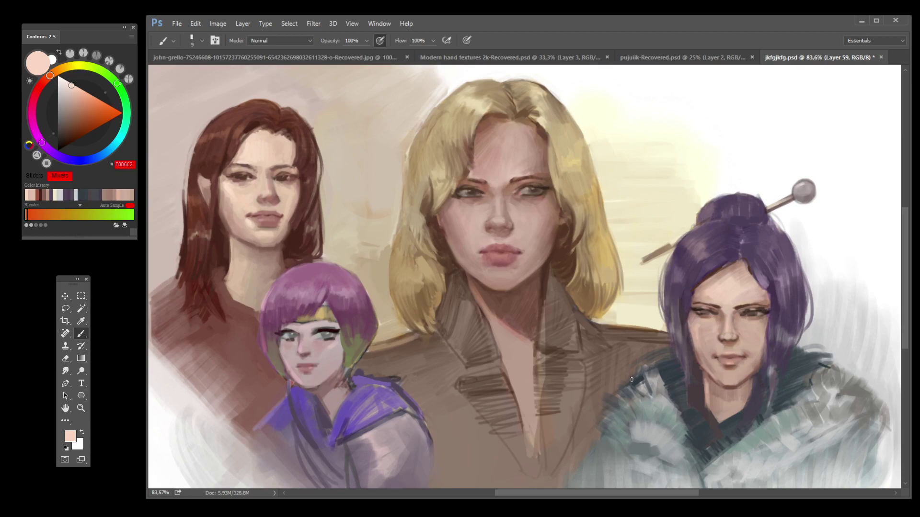
key("ctrl+s")
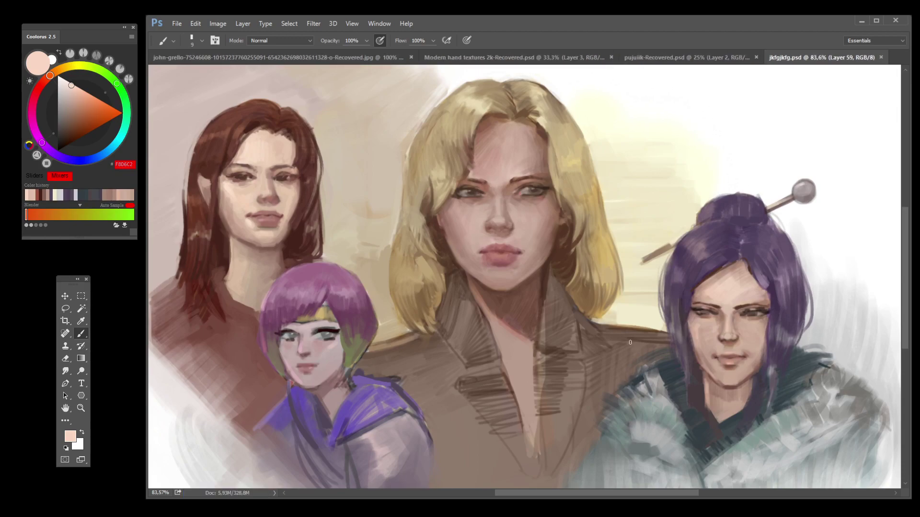
Step: Shade the purple-haired woman's nose and nose bridge with a sampled dark brown skin tone, and save the file
left_click(722, 335, "alt")
left_click(722, 335)
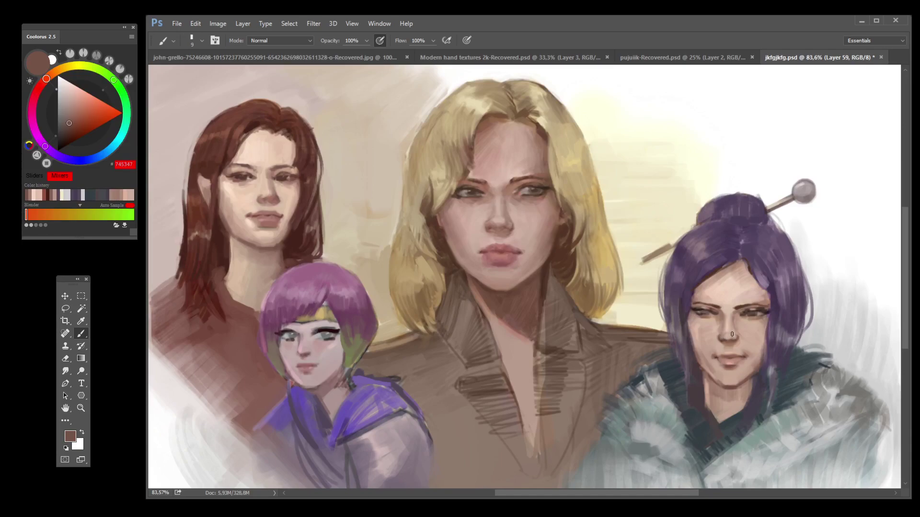
left_click_drag(730, 330, 728, 322)
key("ctrl+s")
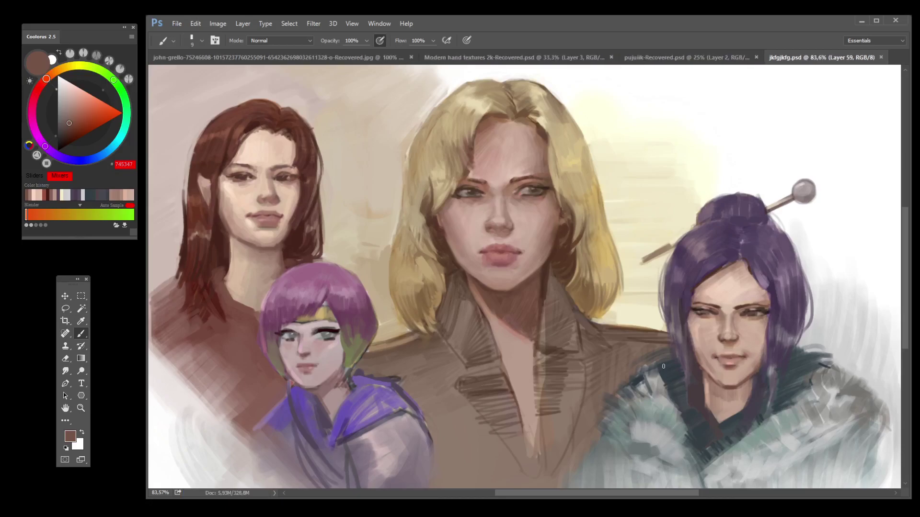
Step: Soften the inner eye corner beside the purple-haired woman's nose bridge with sampled mid skin tones, and save the file
left_click(727, 307, "alt")
left_click_drag(725, 312, 722, 309)
left_click(722, 309, "alt")
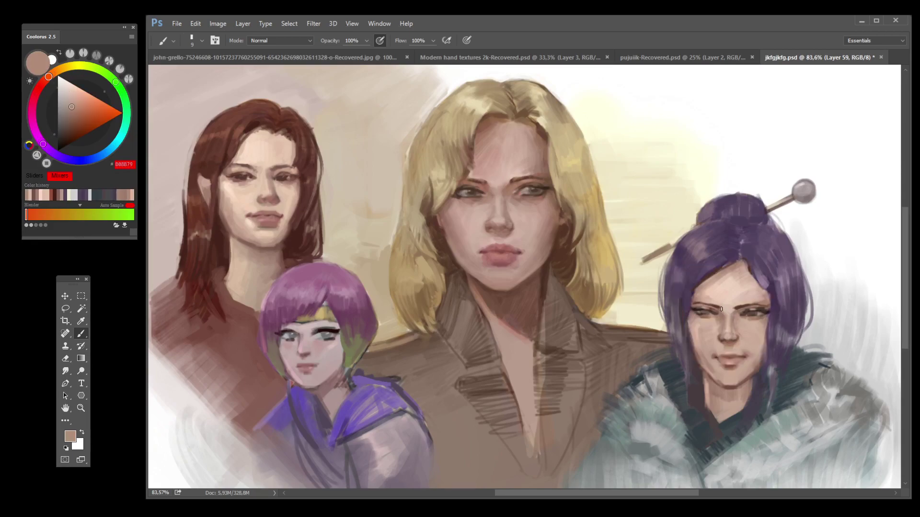
left_click(721, 309, "alt")
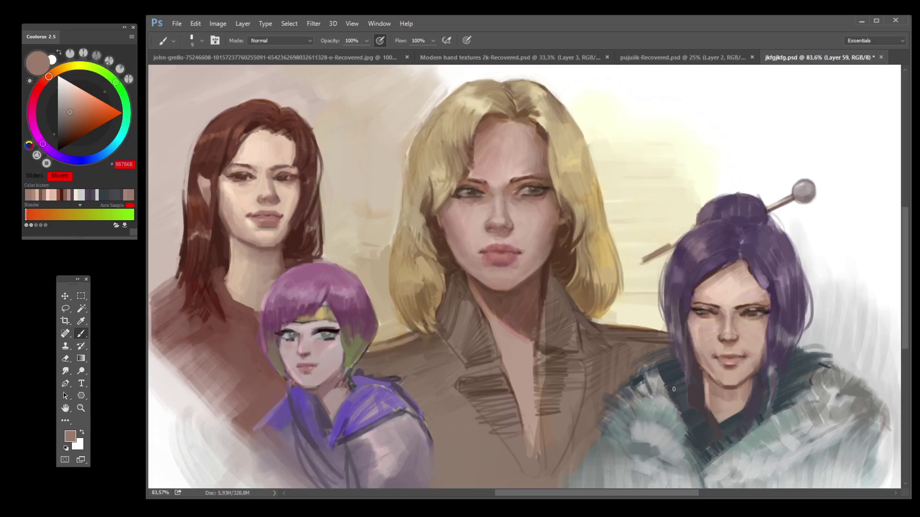
key("ctrl+s")
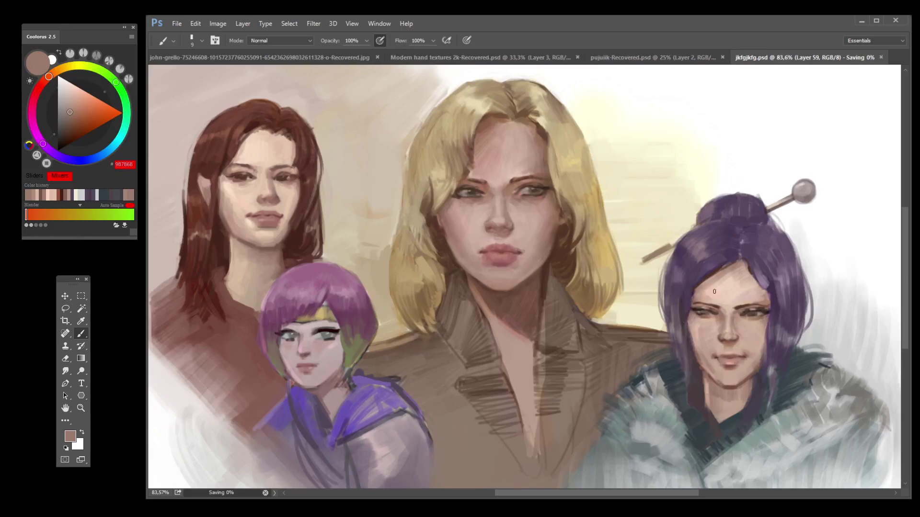
Step: Blend the purple-haired woman's cheeks and under-eye areas with an 18 px brush and sampled pinkish skin tones, and save the file
key("bracketright")
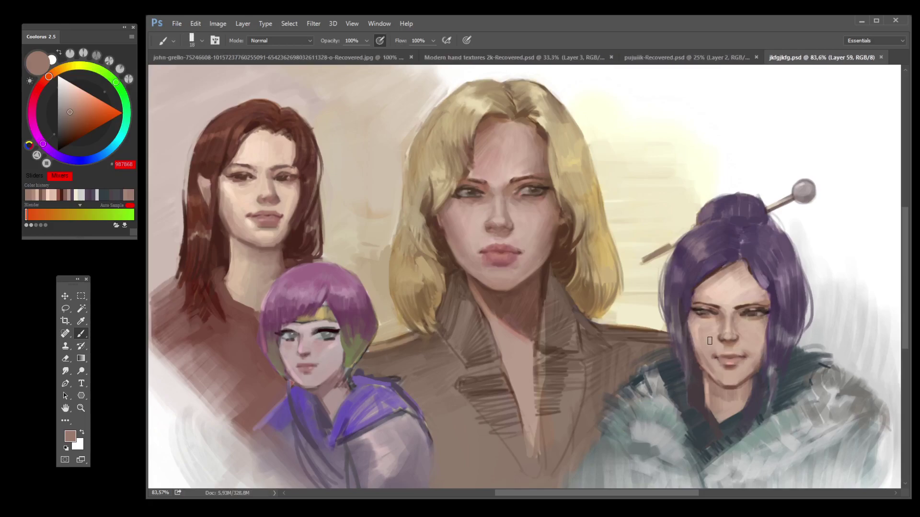
left_click(710, 341, "alt")
left_click(749, 338)
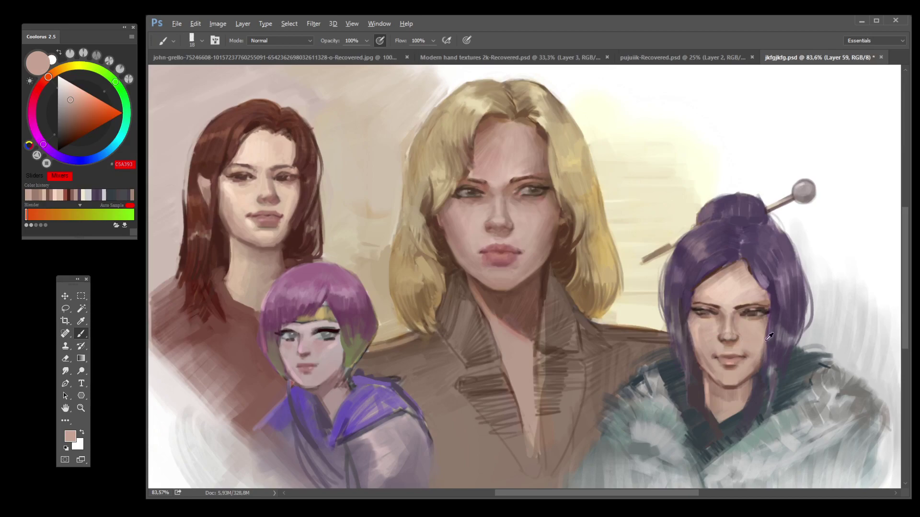
left_click(700, 328, "alt")
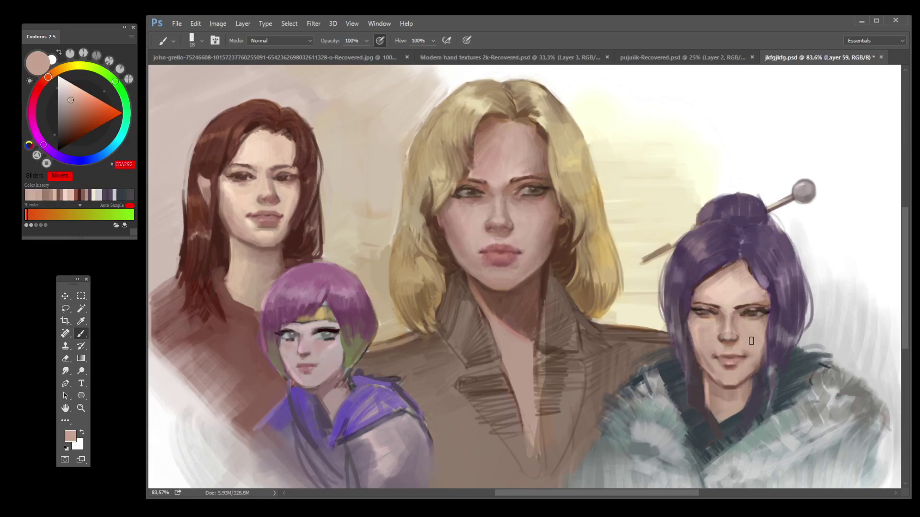
left_click(767, 318, "alt")
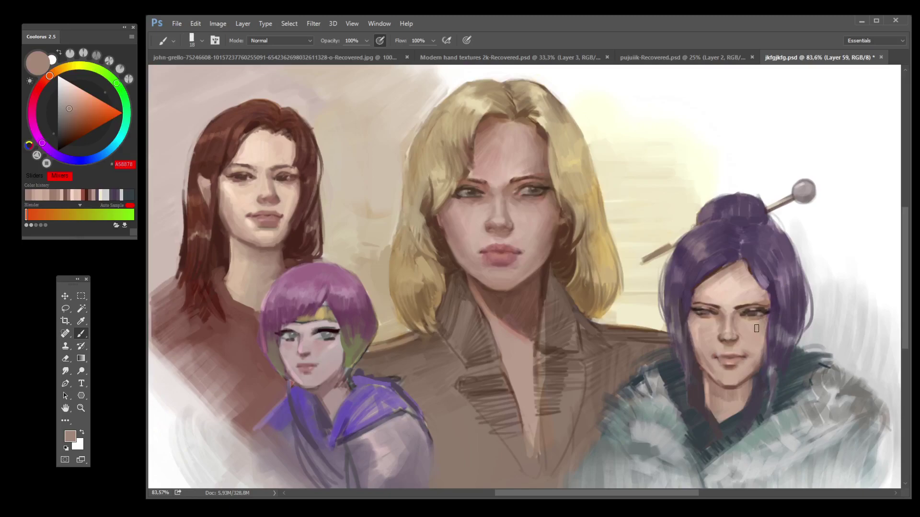
left_click(750, 334, "alt")
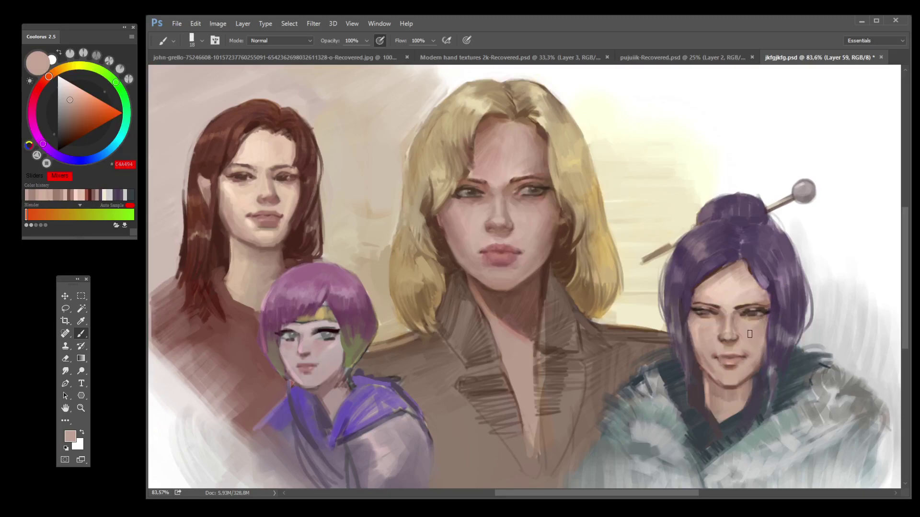
left_click(745, 333, "alt")
key("ctrl+s")
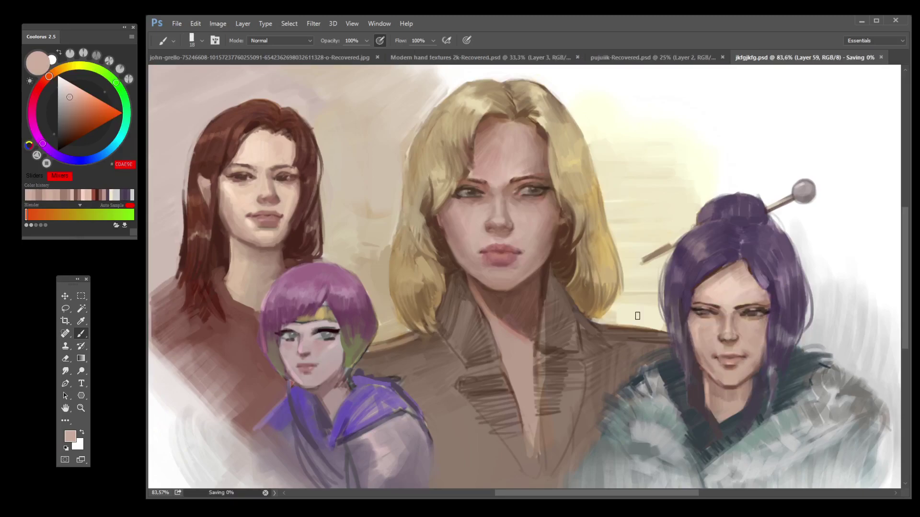
Step: Smooth the purple-haired woman's cheek under the eye with sampled light skin tones while viewing the whole portrait
left_click(81, 409)
left_click(204, 41)
left_click(640, 280)
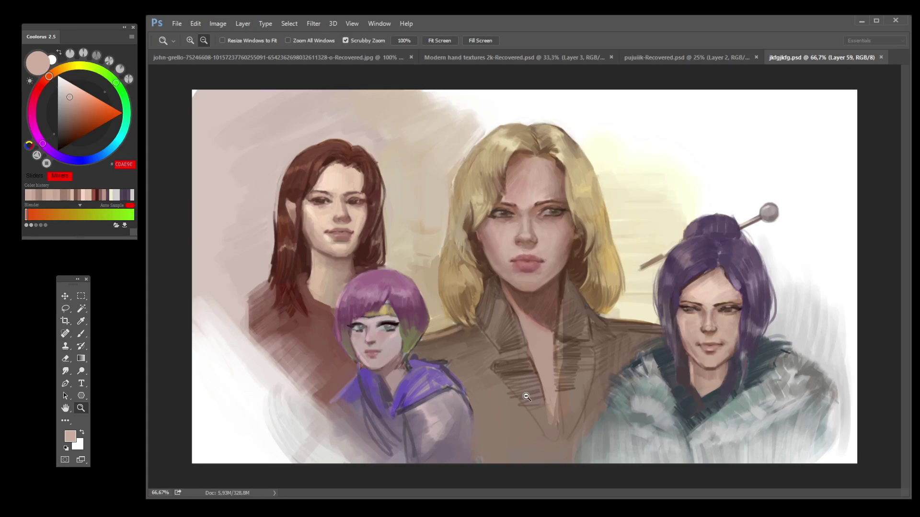
key("b")
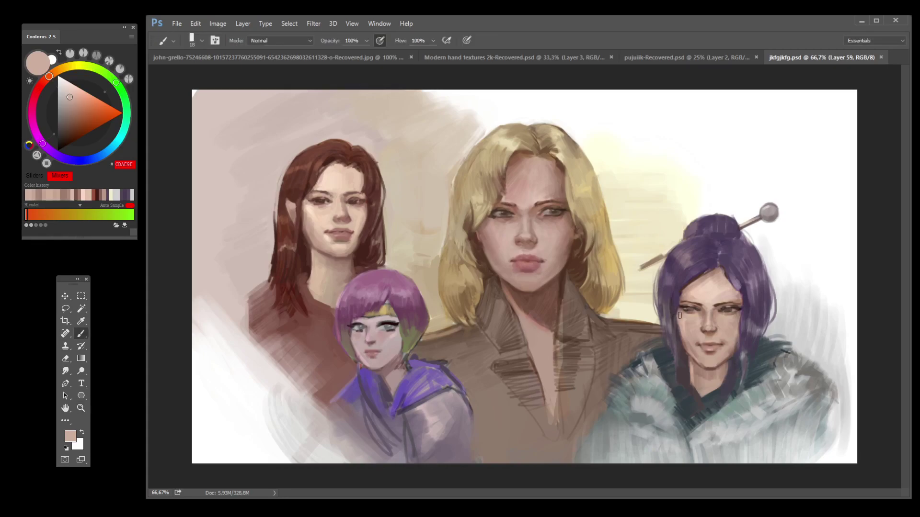
left_click(687, 321, "alt")
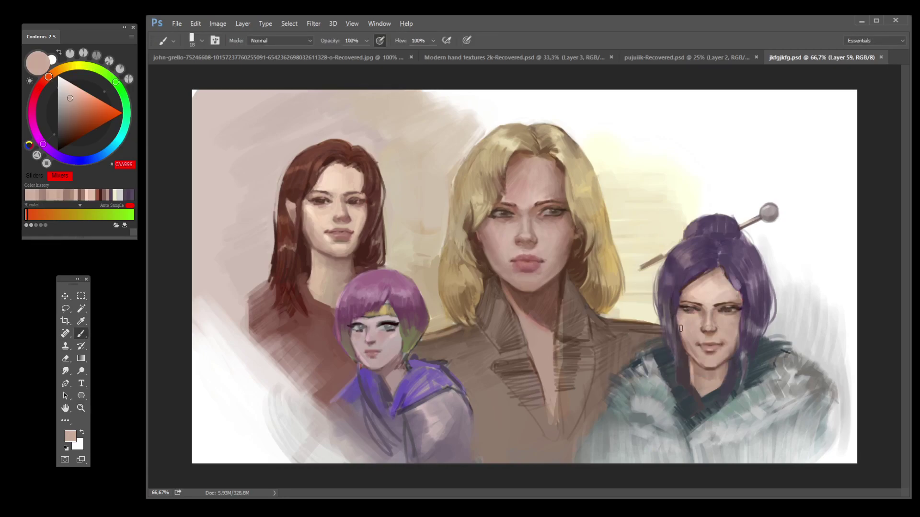
left_click(688, 322)
left_click(694, 317, "alt")
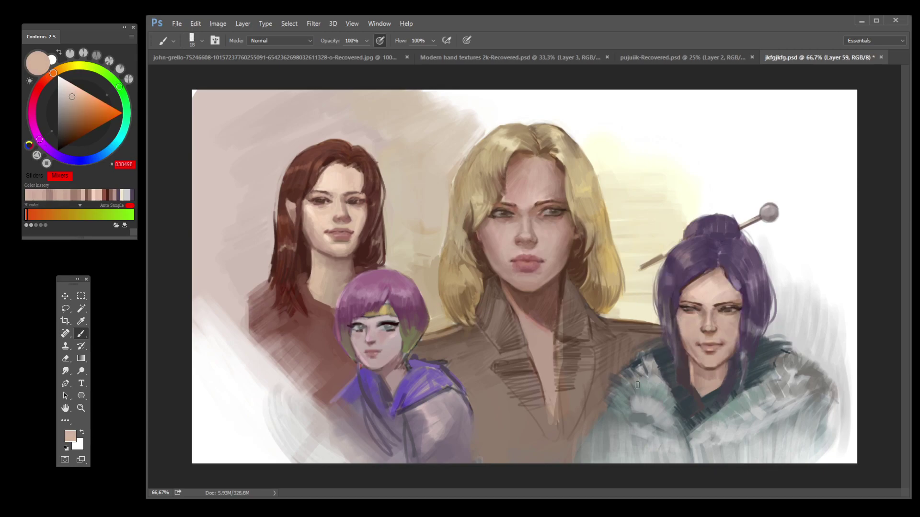
Step: Blend the skin around the purple-haired woman's mouth, lower cheeks and jaw with sampled mid skin tones, and save the file
left_click(705, 352, "alt")
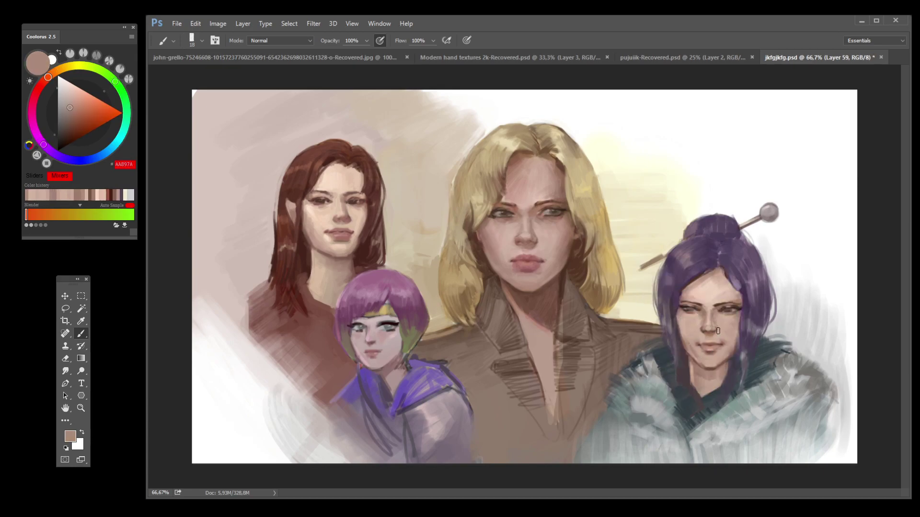
left_click(696, 350, "alt")
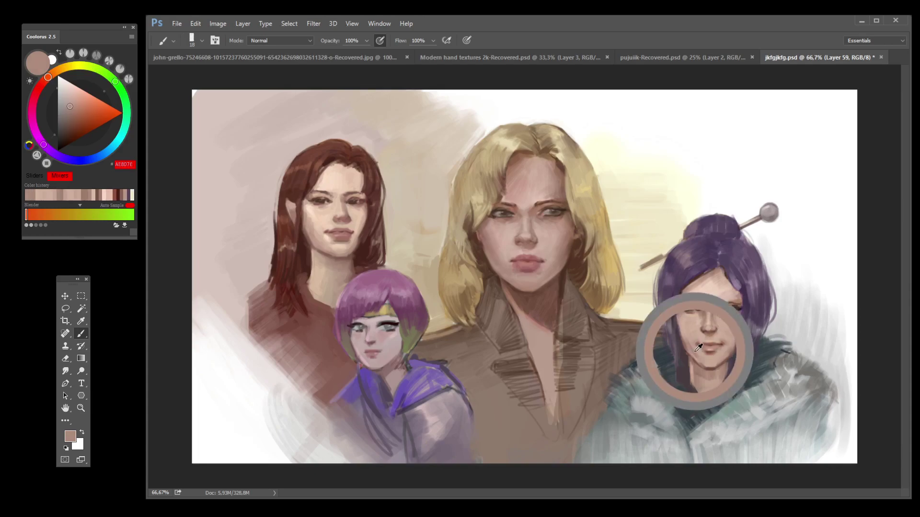
left_click(699, 313, "alt")
left_click(695, 353, "alt")
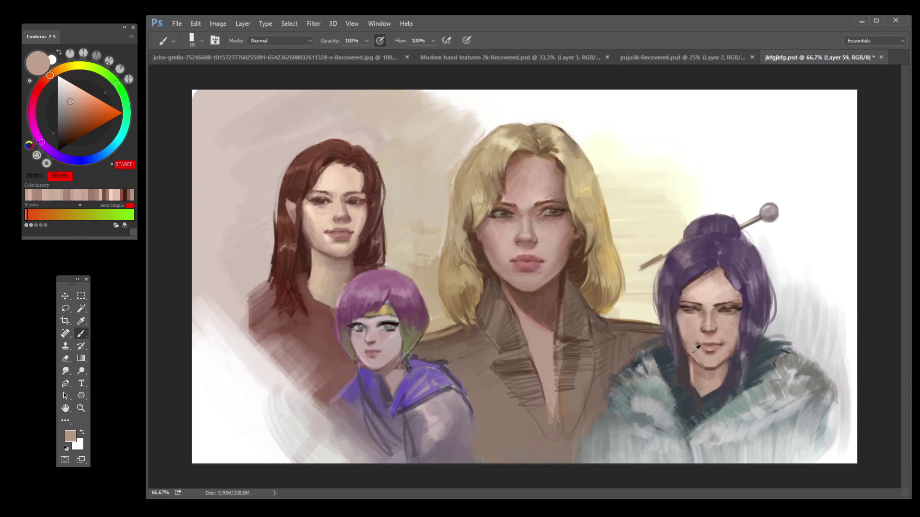
left_click(736, 343, "alt")
left_click(730, 351, "alt")
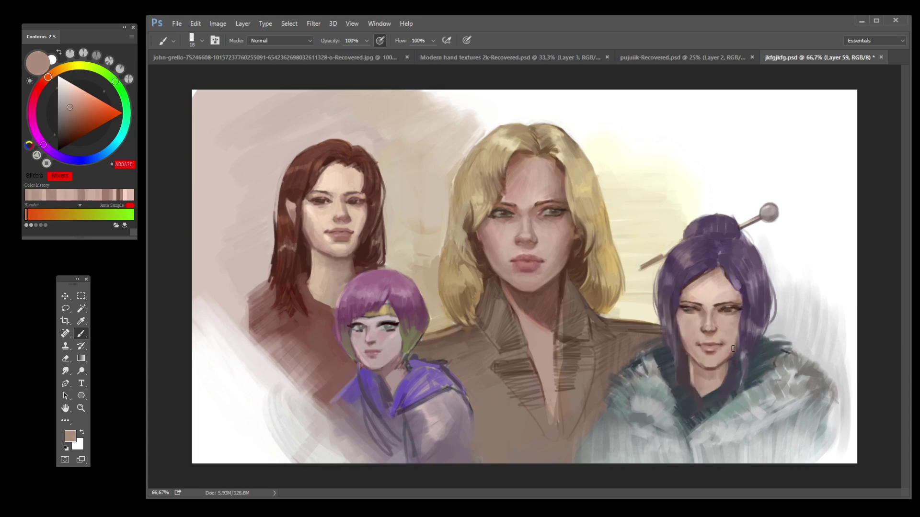
left_click(728, 355, "alt")
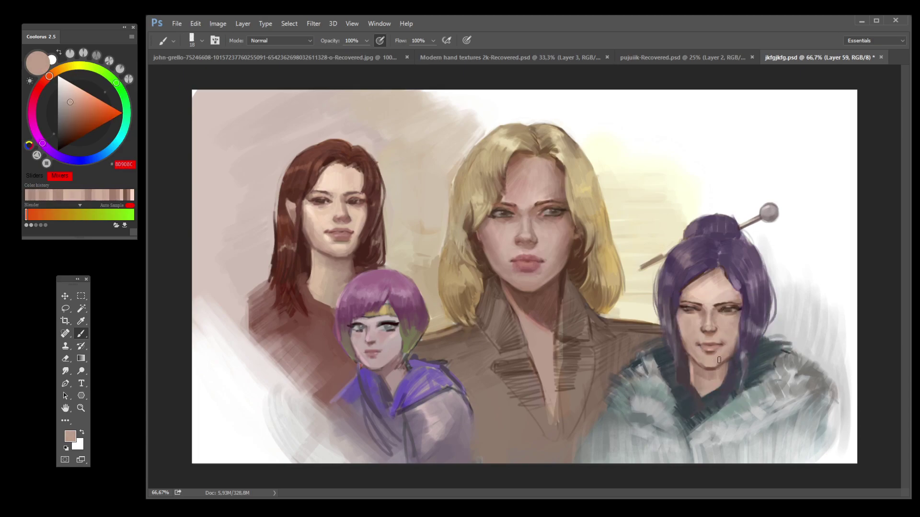
key("ctrl+s")
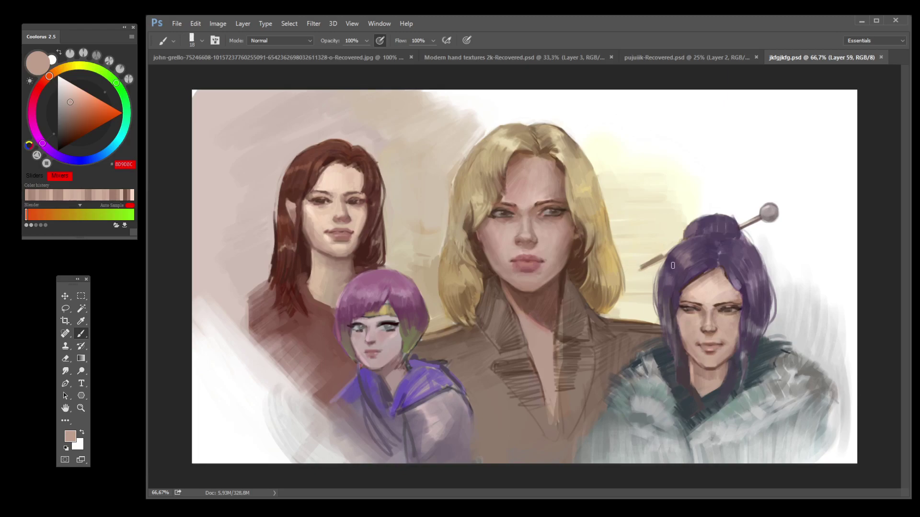
Step: Highlight the purple-haired woman's under-eye area with light peach, and blend her chin with sampled pinkish skin tones
left_click(694, 315, "alt")
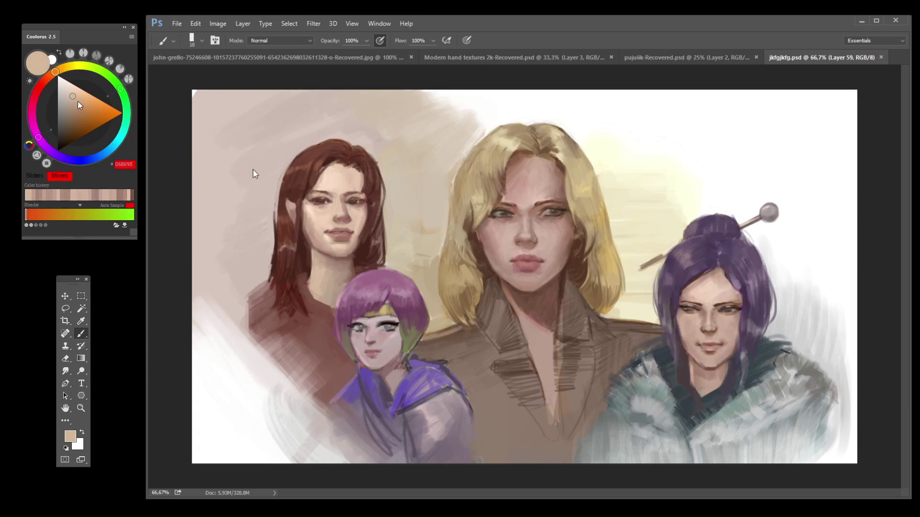
left_click(683, 317)
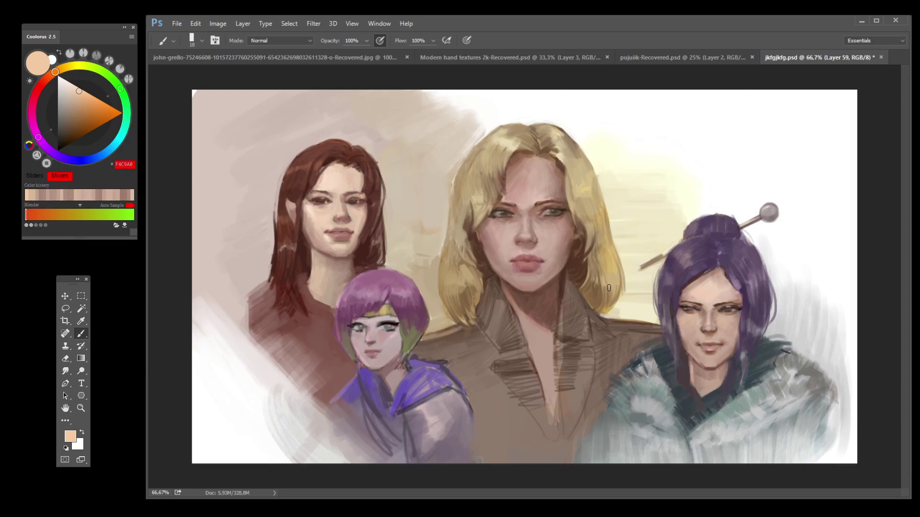
left_click(705, 367, "alt")
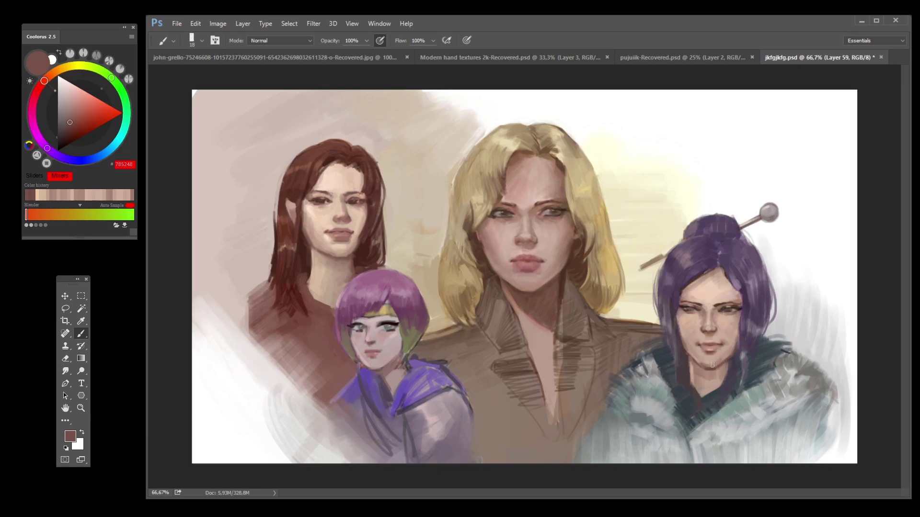
left_click(713, 365, "alt")
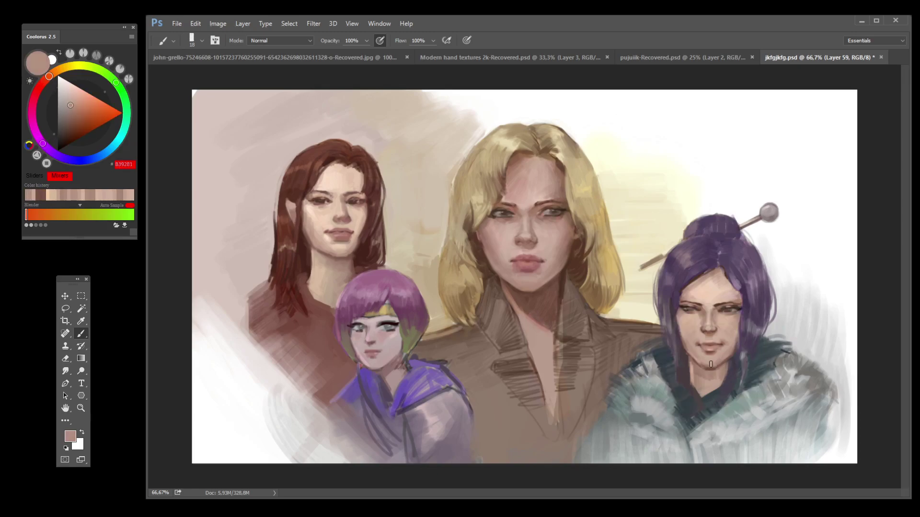
left_click(704, 363, "alt")
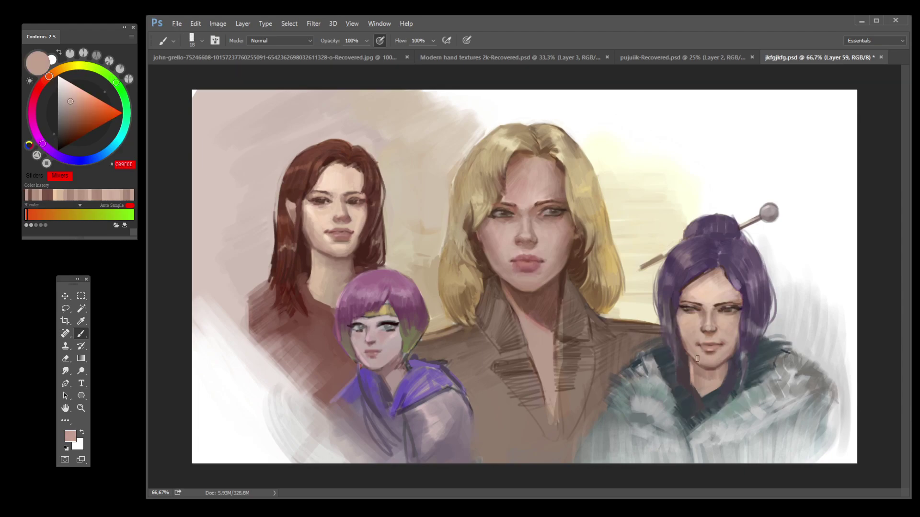
Step: Blend the shadow under the purple-haired woman's chin and her neck with sampled dark and mid skin tones
left_click(711, 371, "alt")
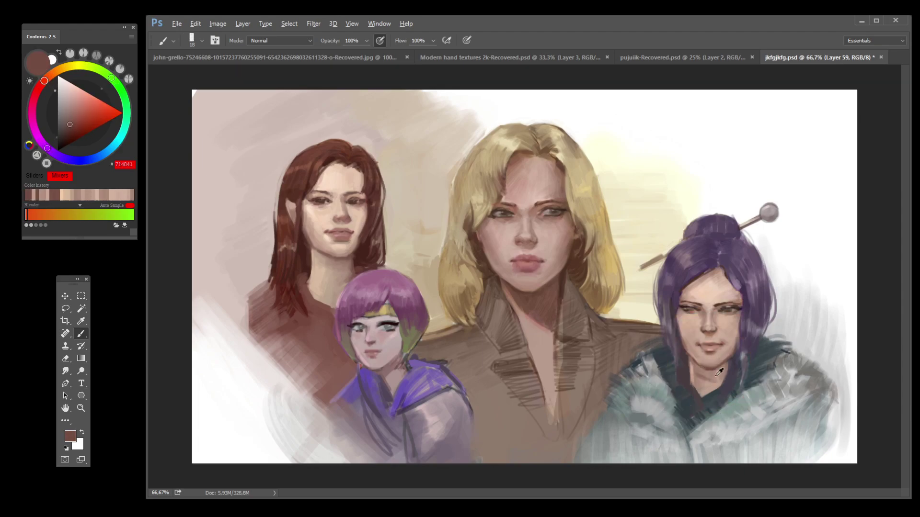
left_click(720, 373, "alt")
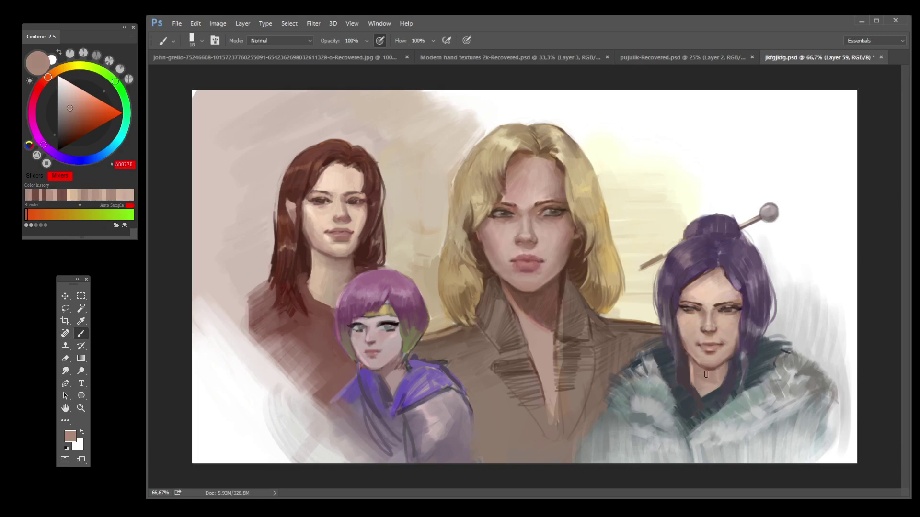
left_click(701, 383, "alt")
left_click(697, 378, "alt")
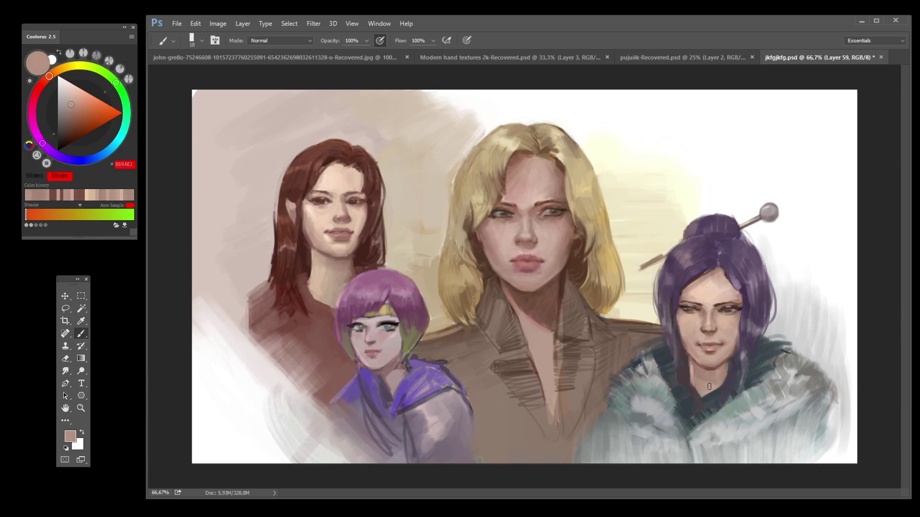
Step: Smooth the purple-haired woman's lower cheeks and the skin around her lips with sampled mid skin tones
left_click(690, 343, "alt")
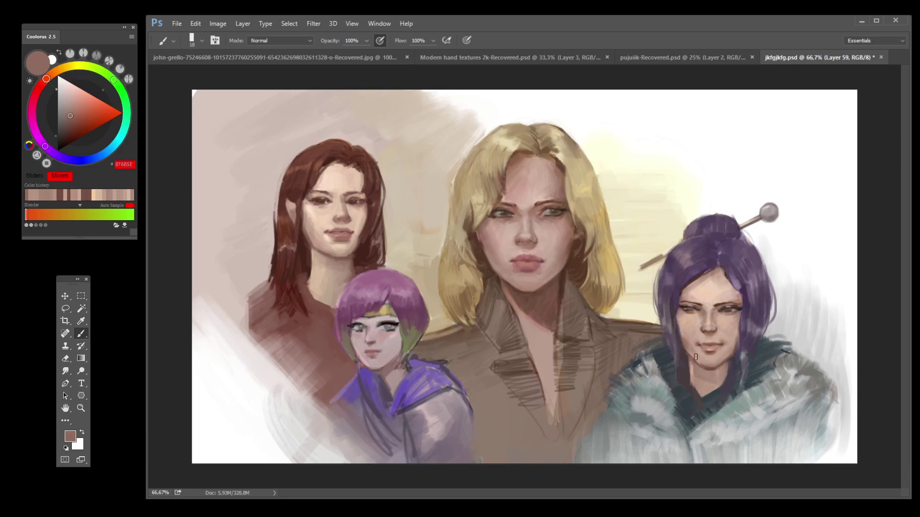
left_click(699, 357, "alt")
left_click(695, 341, "alt")
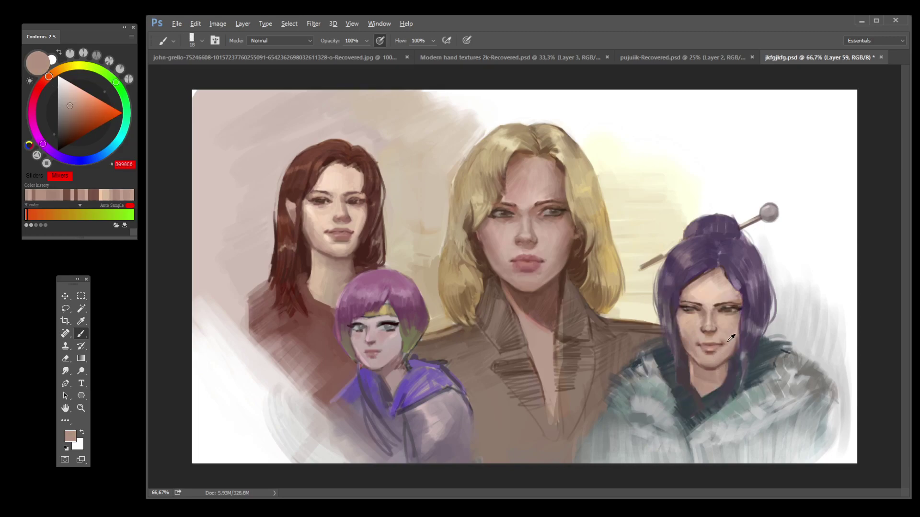
left_click(724, 334, "alt")
left_click(706, 336, "alt")
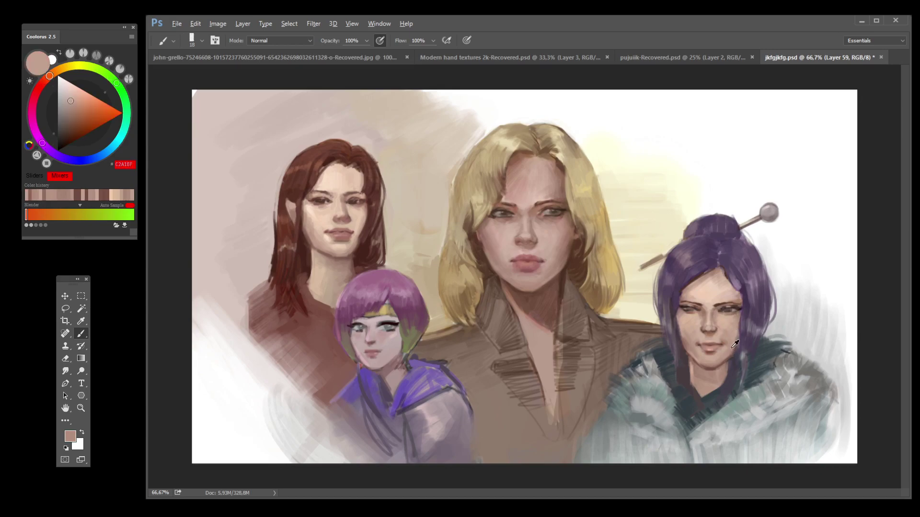
left_click(713, 351, "alt")
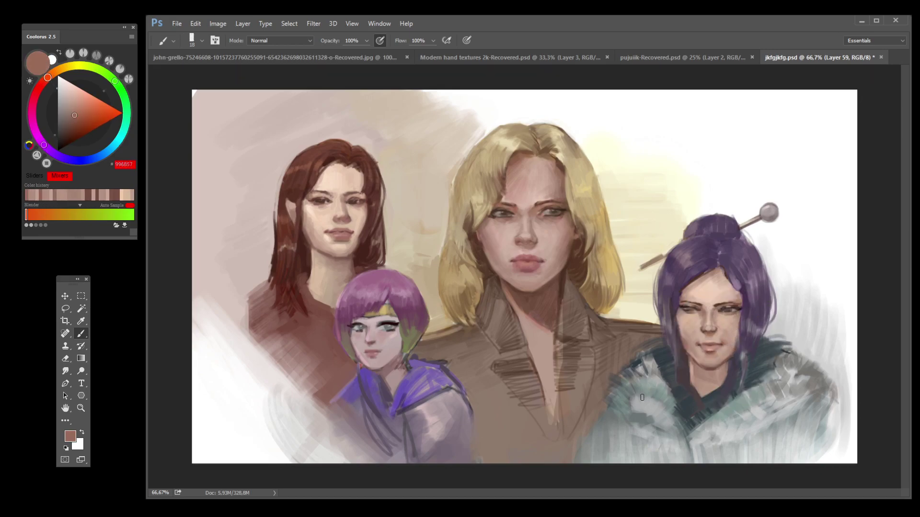
Step: Blend the purple-haired woman's cheek and the area under her nose with sampled light skin tones, and save the file
left_click(731, 325, "alt")
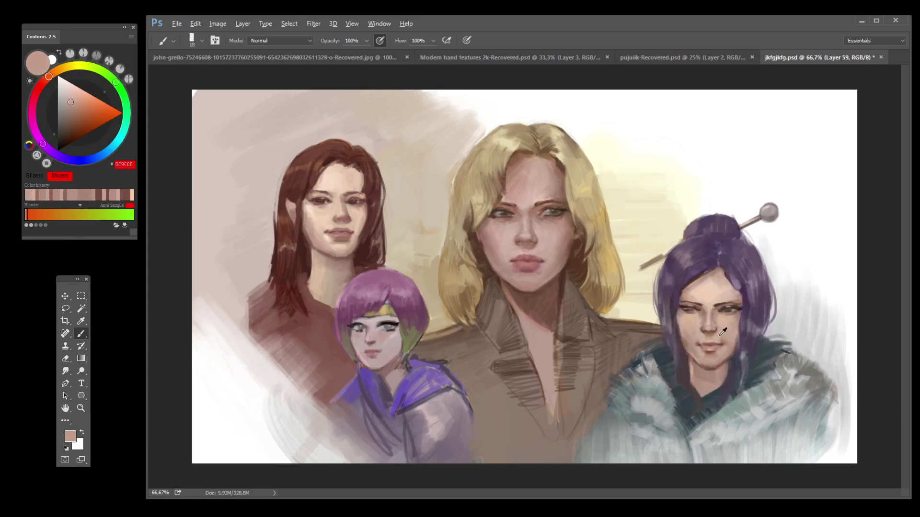
left_click(711, 334, "alt")
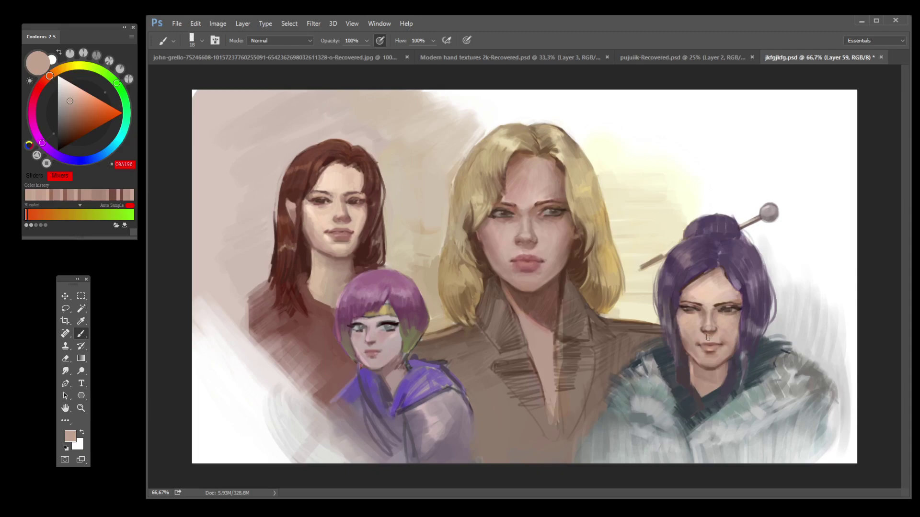
key("ctrl+s")
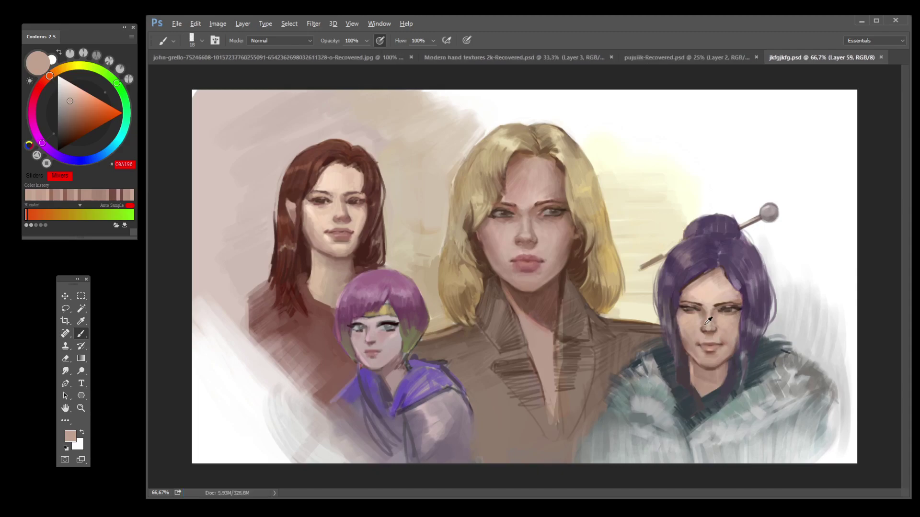
Step: Refine the skin around the purple-haired woman's eyes, brows and upper lip with sampled skin tones, and save the file
left_click(698, 313, "alt")
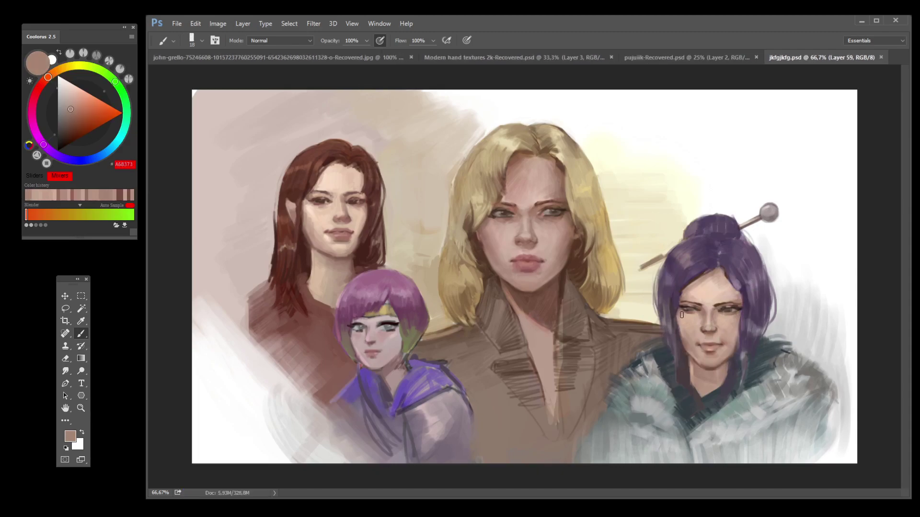
left_click_drag(679, 337, 713, 340)
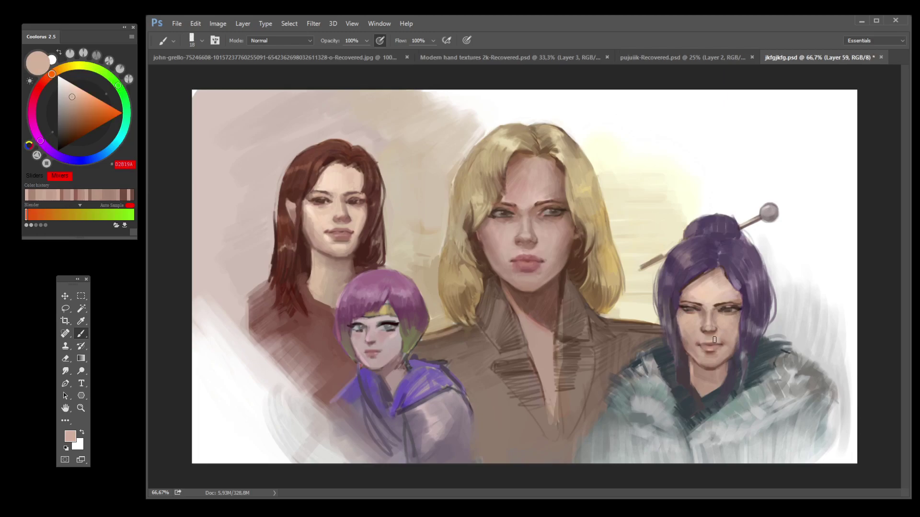
left_click(724, 304, "alt")
left_click(715, 309, "alt")
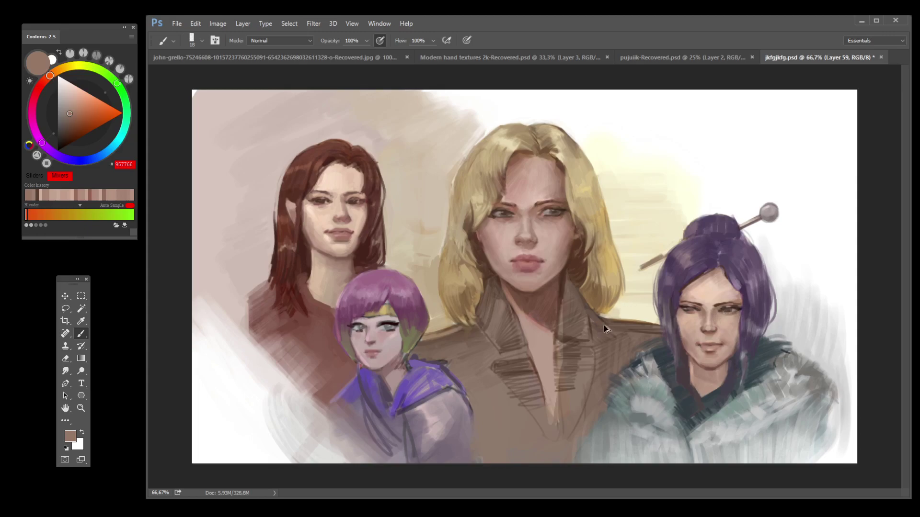
key("ctrl+s")
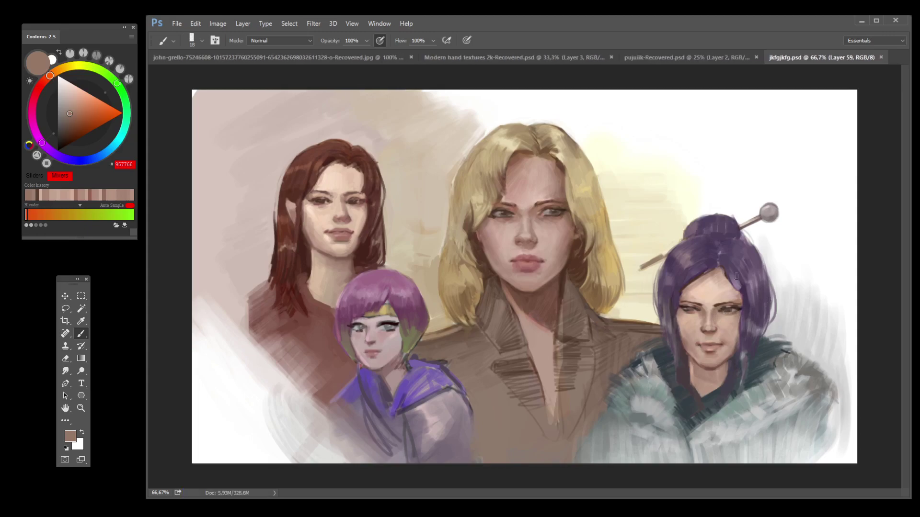
Step: Refine the purple-haired woman's forehead hairline with sampled skin tone and dark purple, reducing the brush to 9 px
left_click(700, 283, "alt")
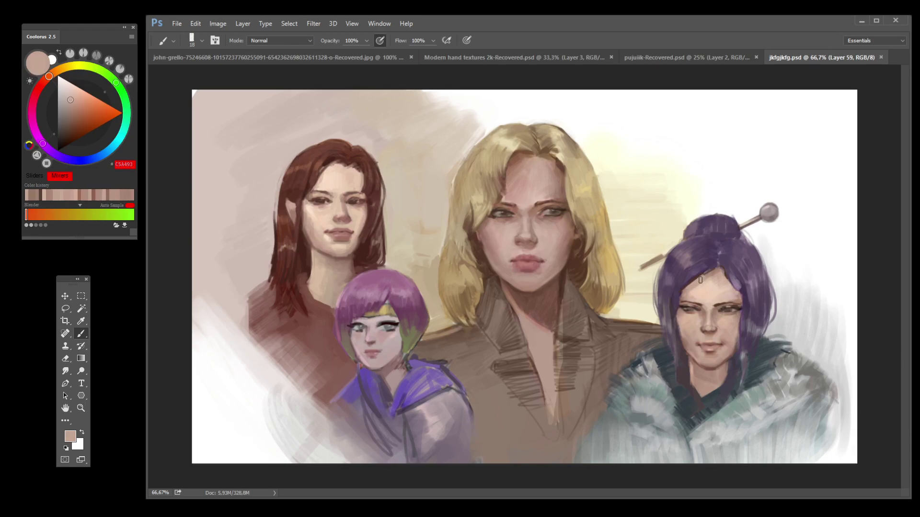
left_click_drag(697, 285, 674, 311)
left_click(702, 269, "alt")
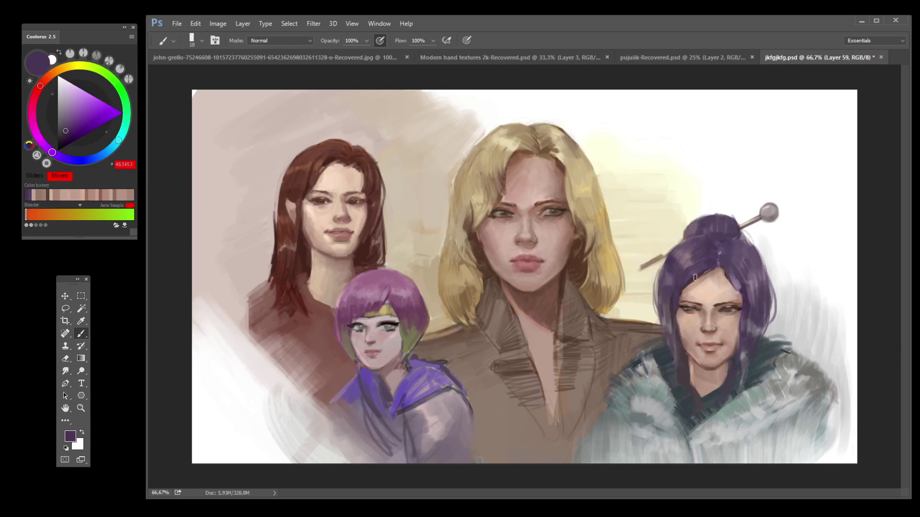
key("bracketleft")
key("bracketleft")
left_click(694, 278, "alt")
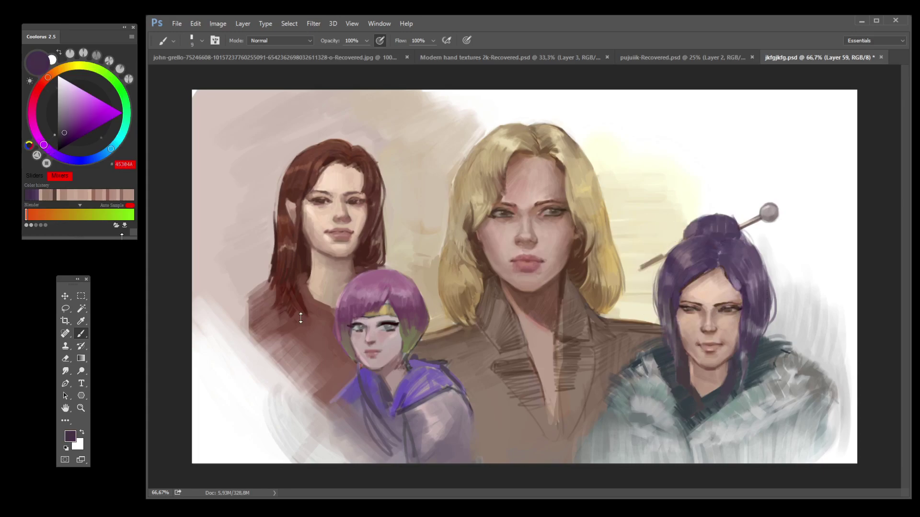
Step: Paint thin dark purple lines around the base of the hair bun, and undo the last stroke
left_click(342, 245, "alt")
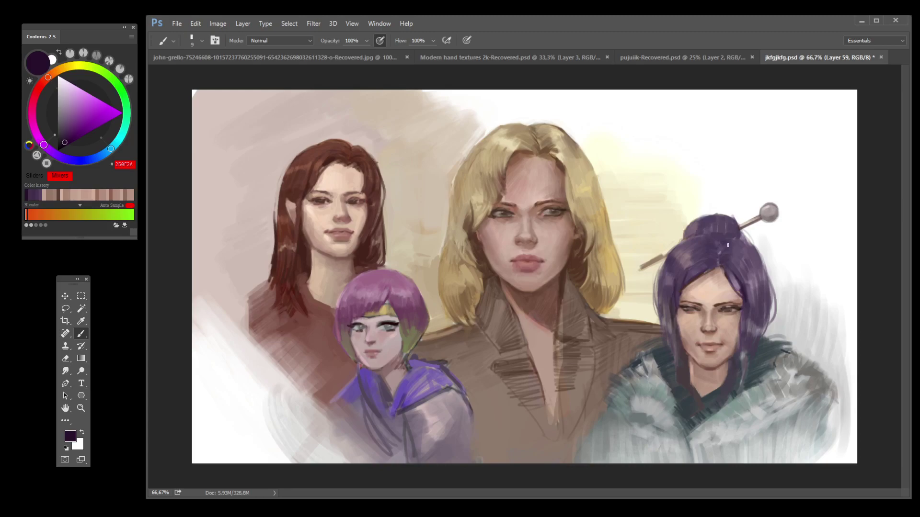
left_click_drag(717, 241, 707, 237)
left_click_drag(706, 237, 674, 250)
left_click_drag(738, 241, 754, 252)
key("ctrl+z")
Step: Draw thin dark purple strands along the side of the purple-haired woman's hair, undo the last two strokes, and save the file
left_click_drag(663, 311, 671, 341)
left_click_drag(663, 288, 660, 315)
left_click_drag(671, 268, 656, 314)
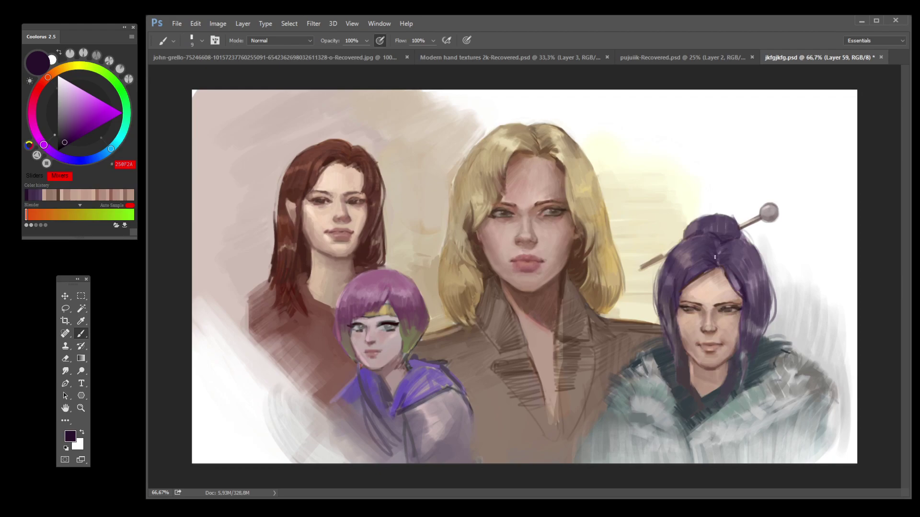
key("ctrl+alt+z")
key("ctrl+alt+z")
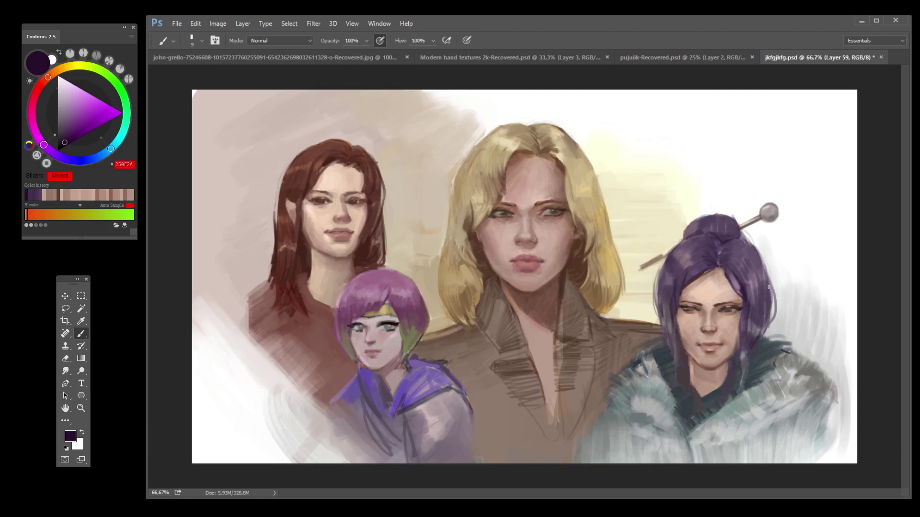
key("ctrl+s")
Step: Add fine strokes to the upper edge of the fur collar beside the purple hair with sampled grey-blue tones
left_click(654, 366, "alt")
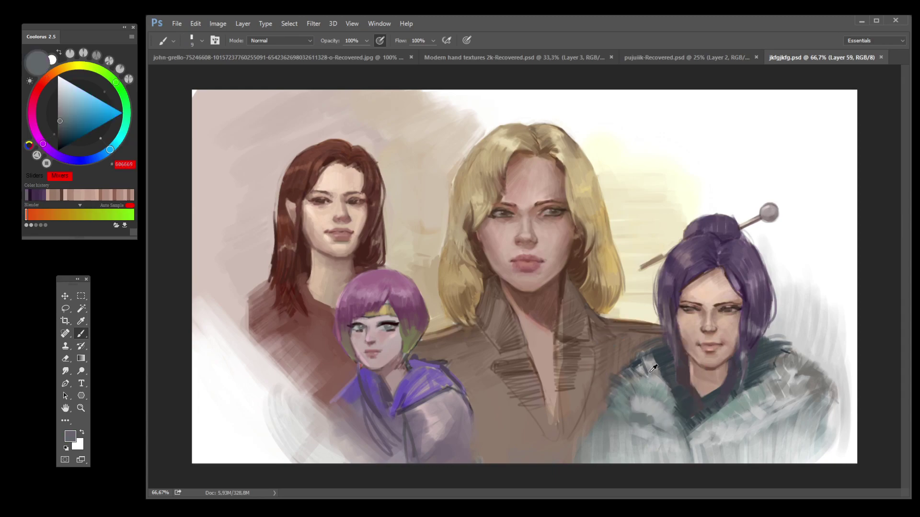
left_click(649, 377, "alt")
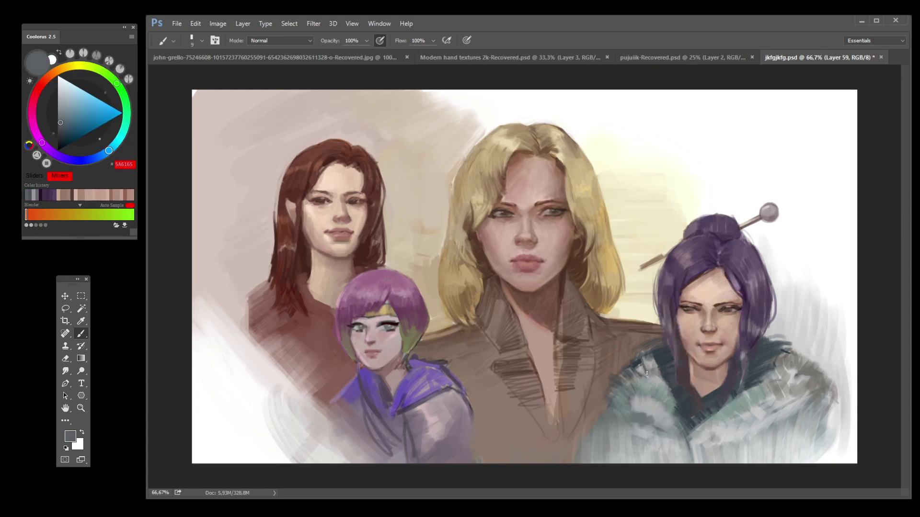
left_click_drag(654, 373, 667, 386)
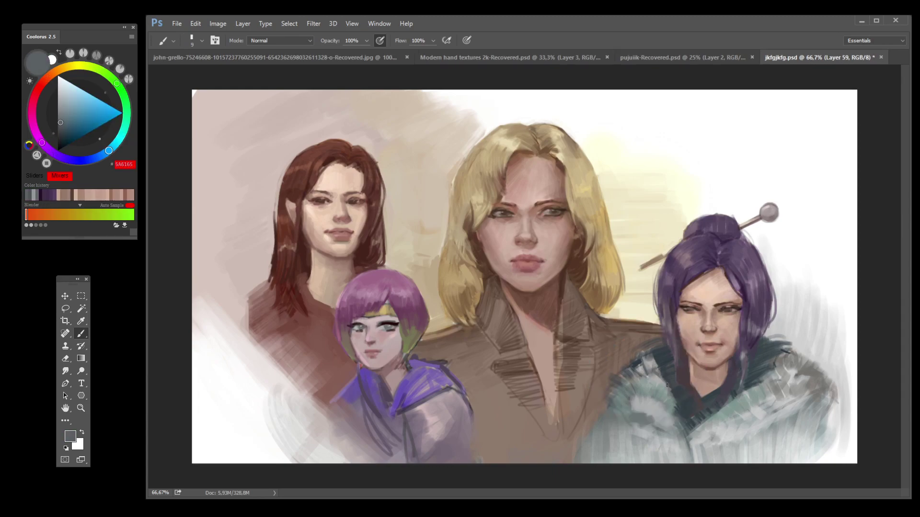
left_click(658, 357, "alt")
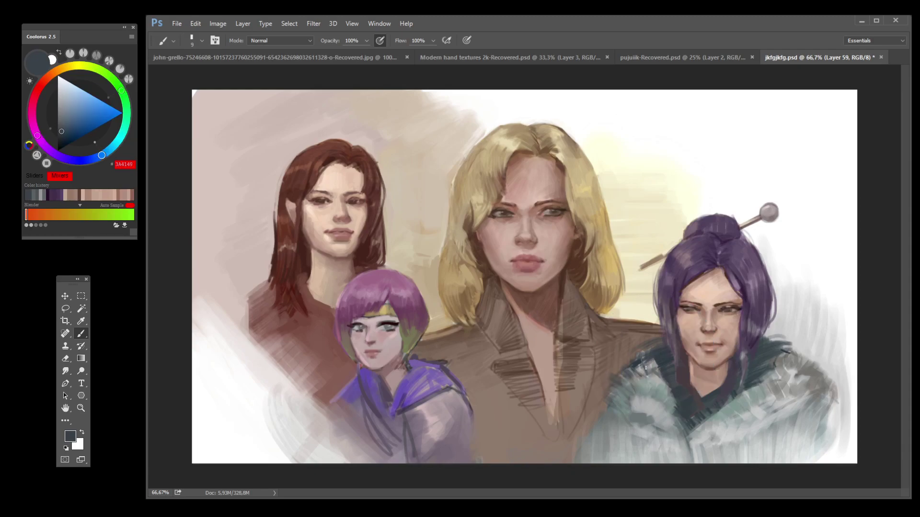
Step: Clean up the purple-haired woman's outer cheek edge beside her hair with sampled skin tones, and save the file
left_click(683, 305, "alt")
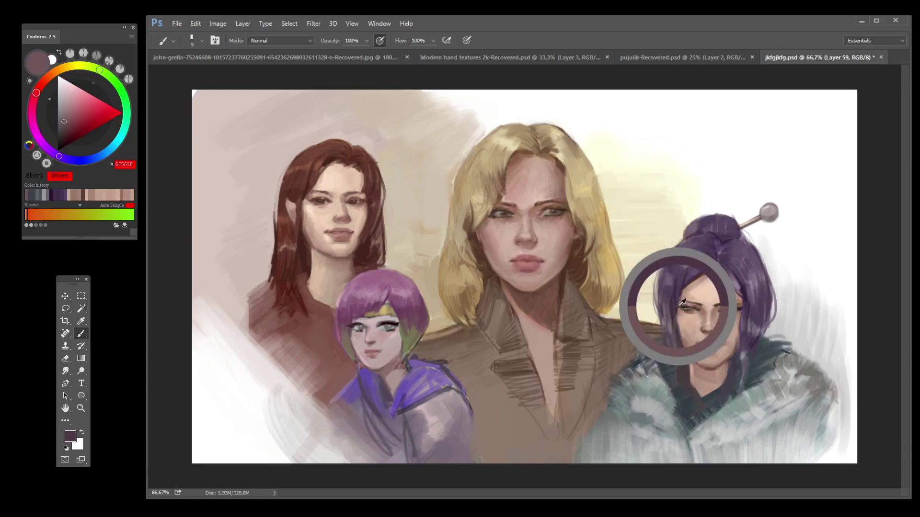
left_click(678, 318, "alt")
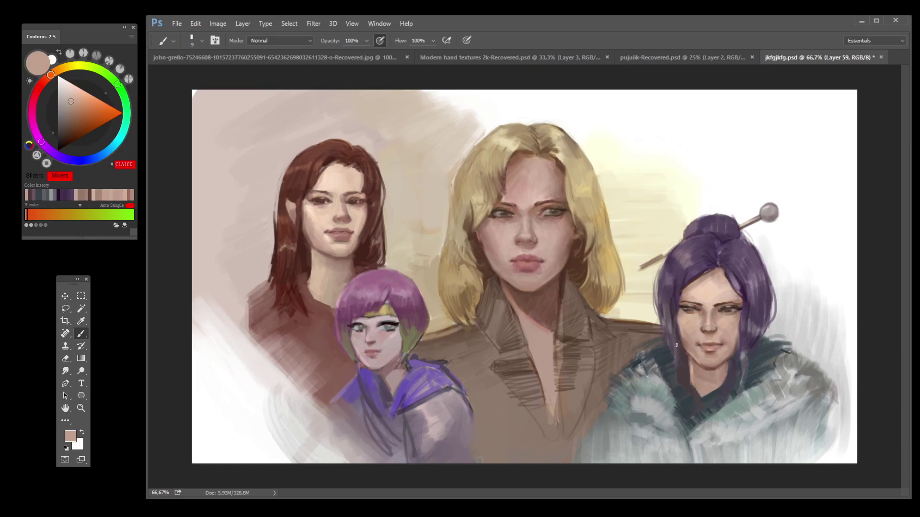
left_click(681, 328, "alt")
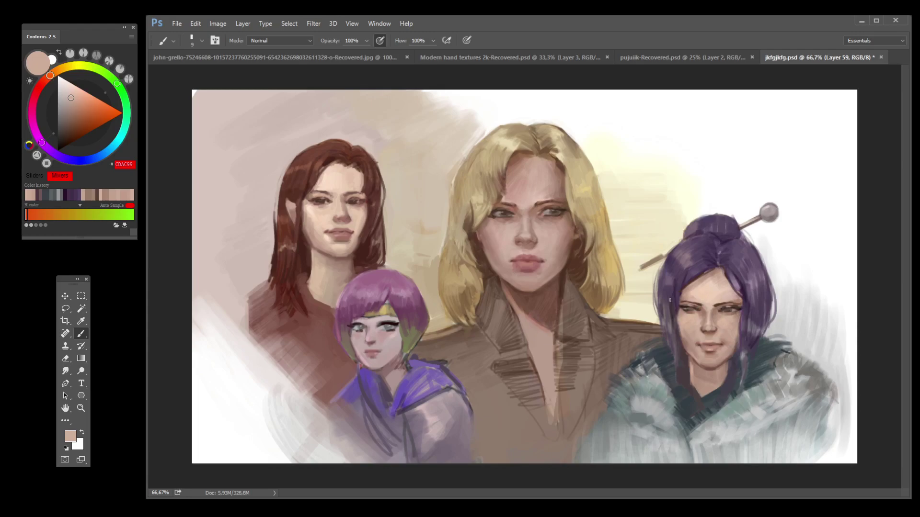
key("ctrl+s")
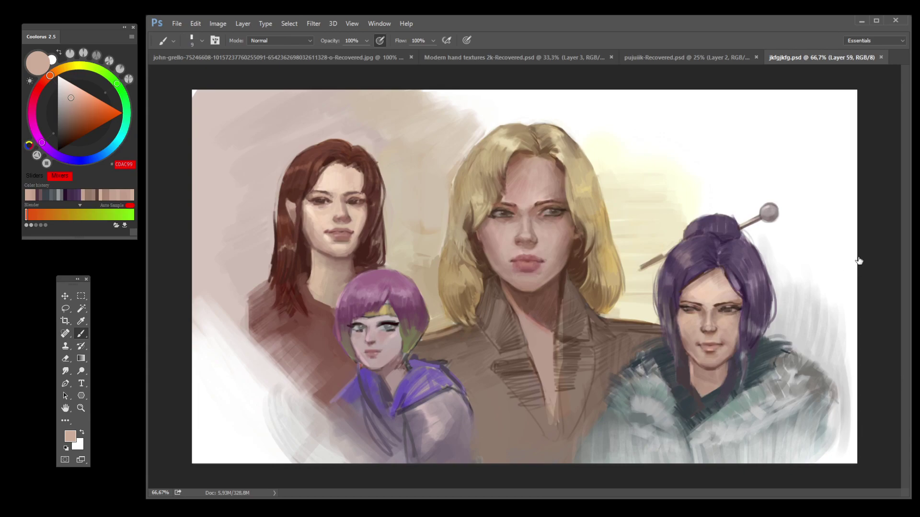
Step: Undo the last two strokes, enlarge the brush to 20 px and shade the blonde hair beside her cheek with sampled browns
key("ctrl+z")
key("ctrl+z")
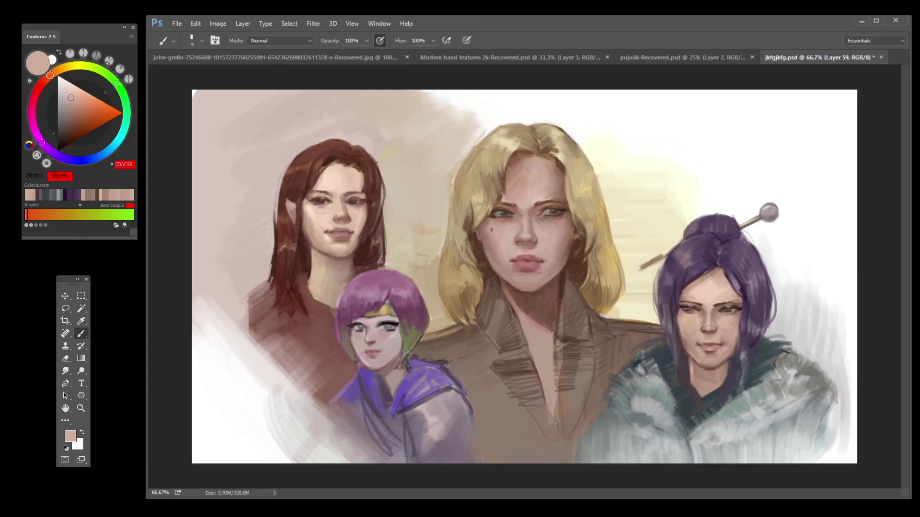
key("bracketright")
key("bracketright")
left_click(459, 263, "alt")
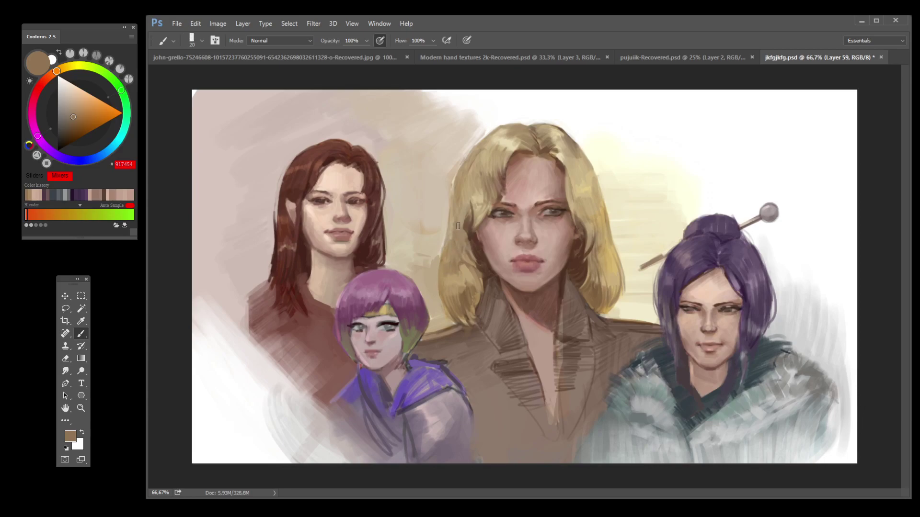
left_click(467, 224, "alt")
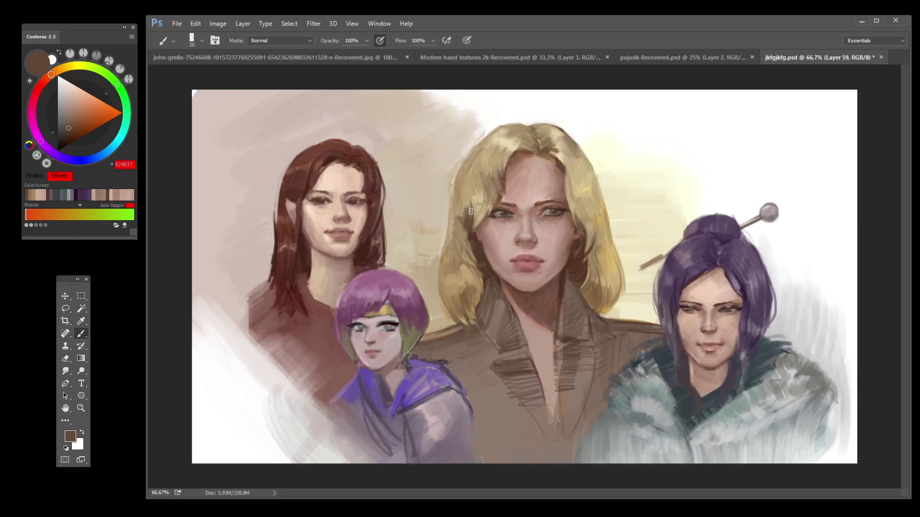
left_click(469, 221, "alt")
left_click(468, 235, "alt")
left_click_drag(467, 235, 464, 246)
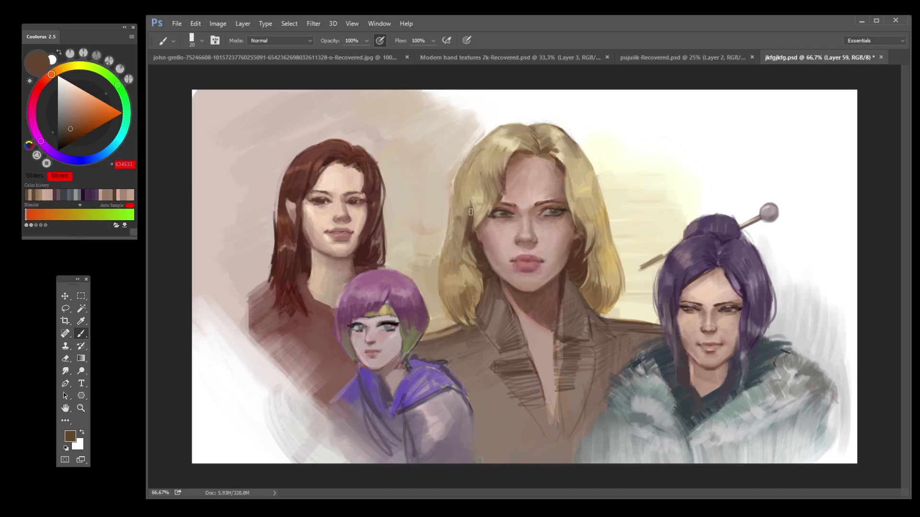
Step: Blend the blonde fringe where it crosses the temple, using sampled brown and beige hair tones
left_click(474, 216, "alt")
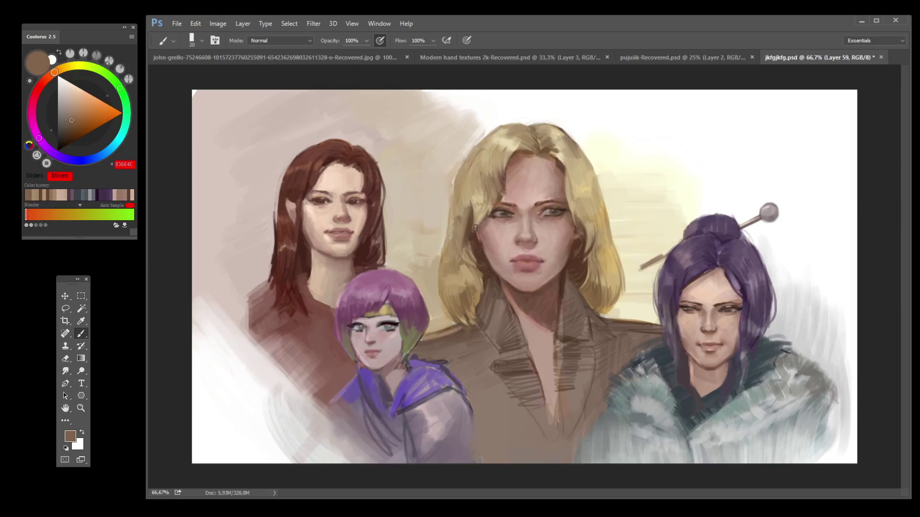
left_click(476, 221, "alt")
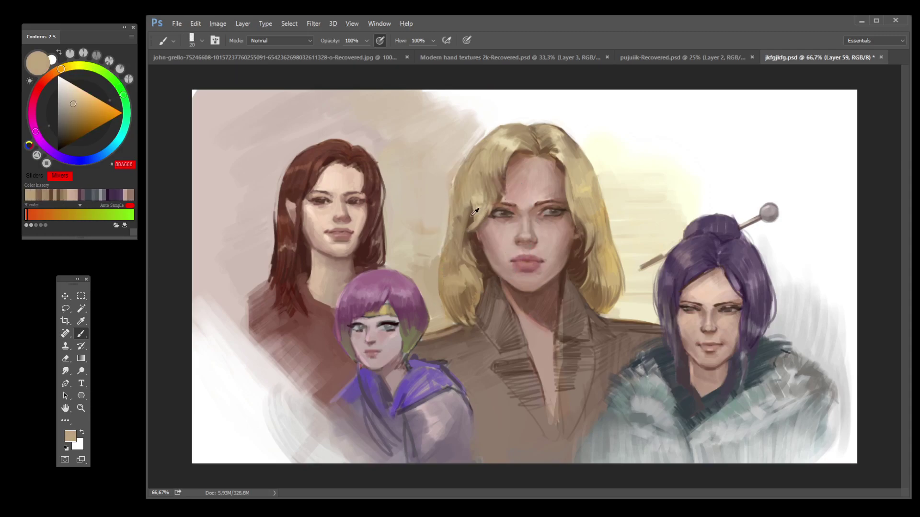
left_click(483, 210, "alt")
left_click(490, 196, "alt")
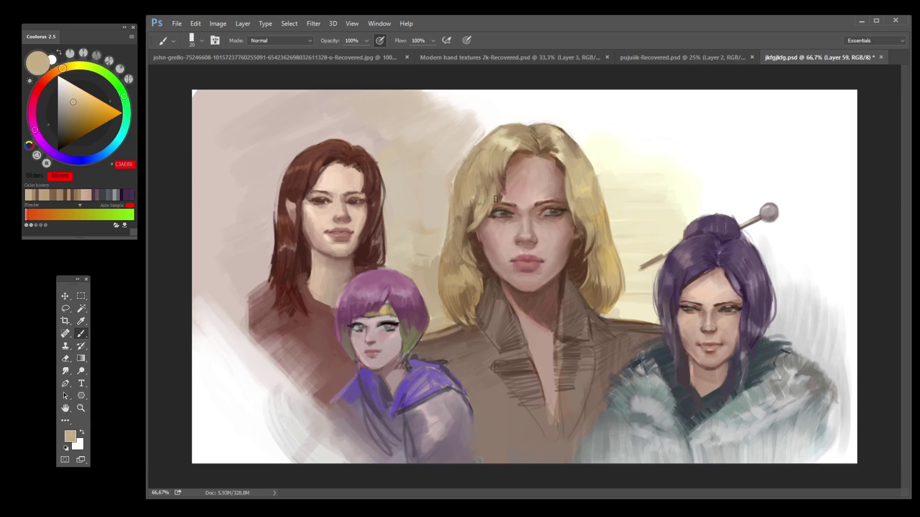
Step: Refine the opposite front lock of blonde hair beside the eye and forehead with sampled sandy and brown tones
left_click(584, 216, "alt")
left_click(569, 188, "alt")
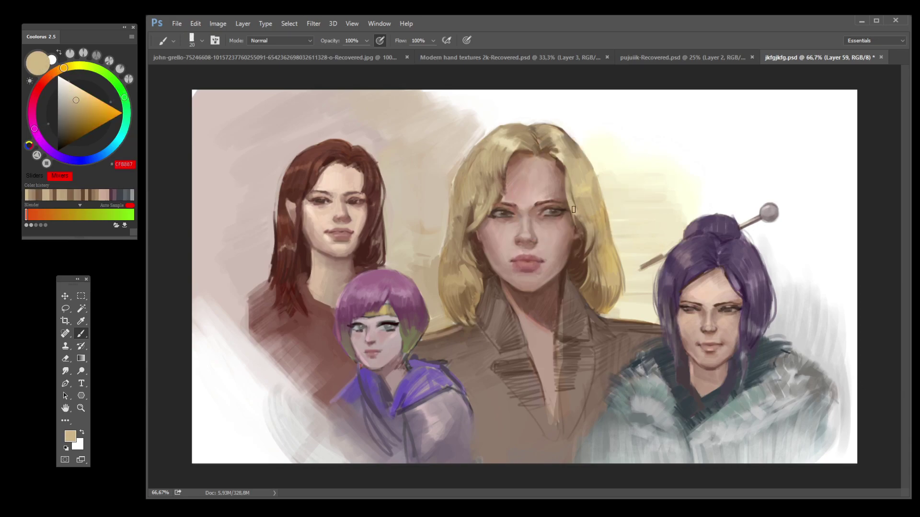
left_click(571, 174, "alt")
left_click(567, 170, "alt")
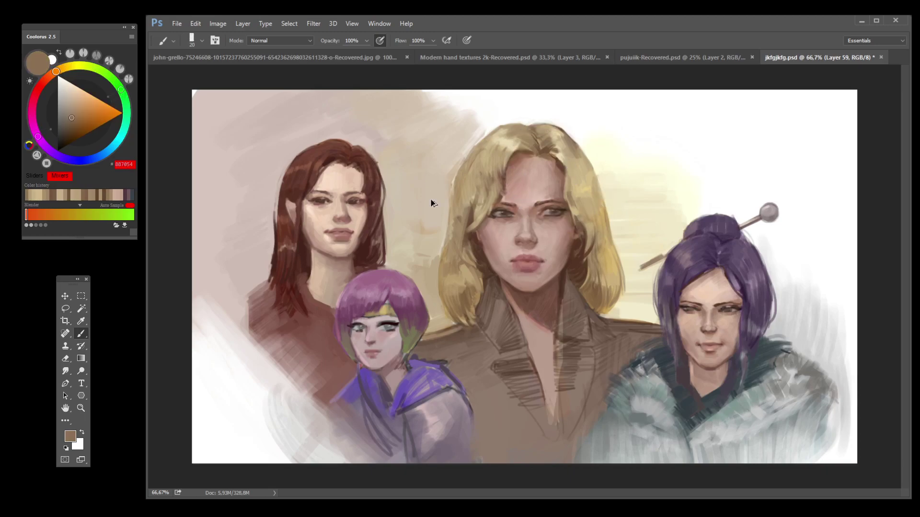
Step: Rework the shadowed side lock of the blonde hair with sampled dark brown and tan tones, and undo the last stroke
left_click(475, 221, "alt")
left_click(474, 234, "alt")
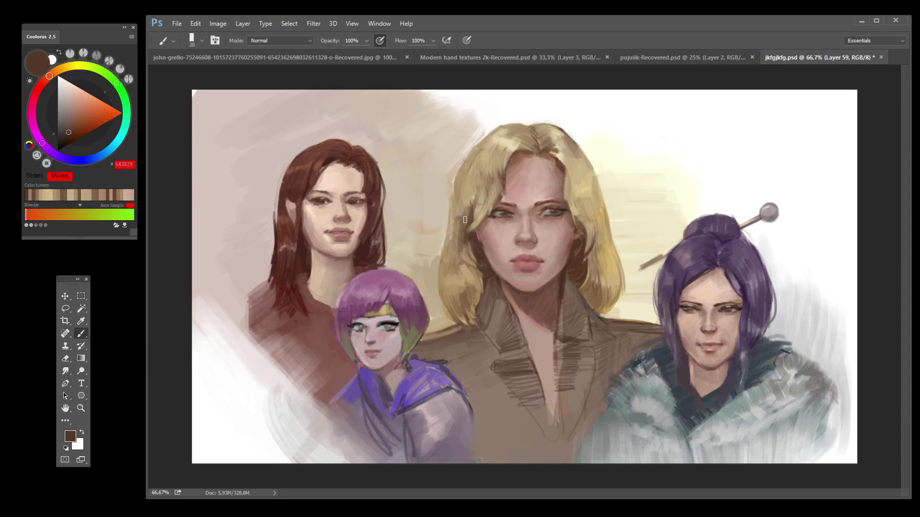
left_click(479, 215, "alt")
left_click(480, 215, "alt")
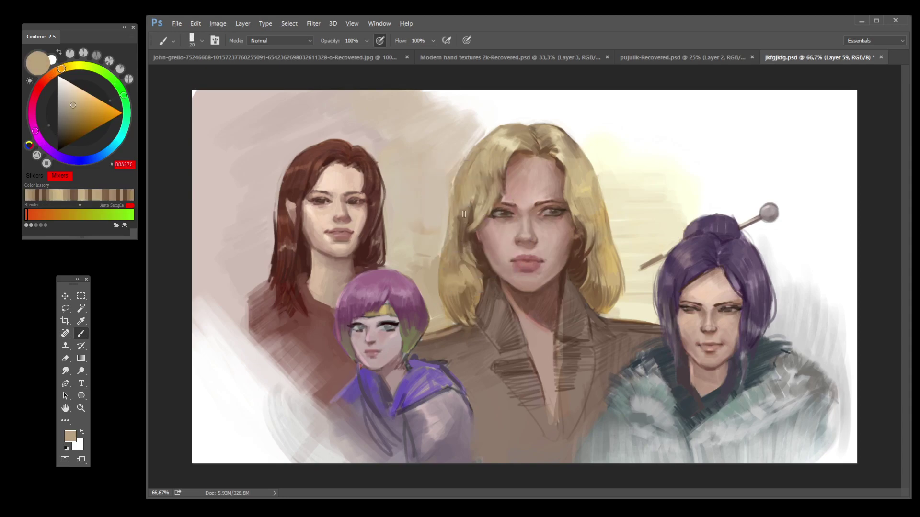
left_click(464, 239, "alt")
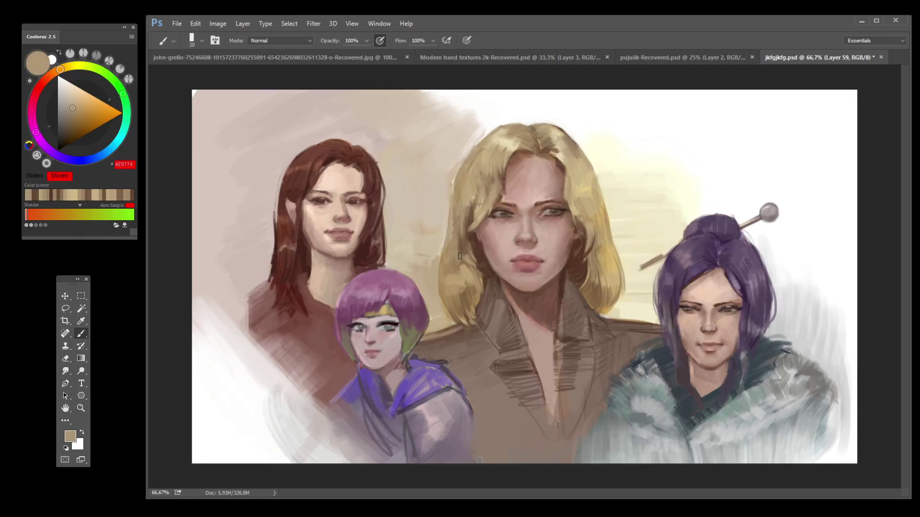
left_click(472, 211, "alt")
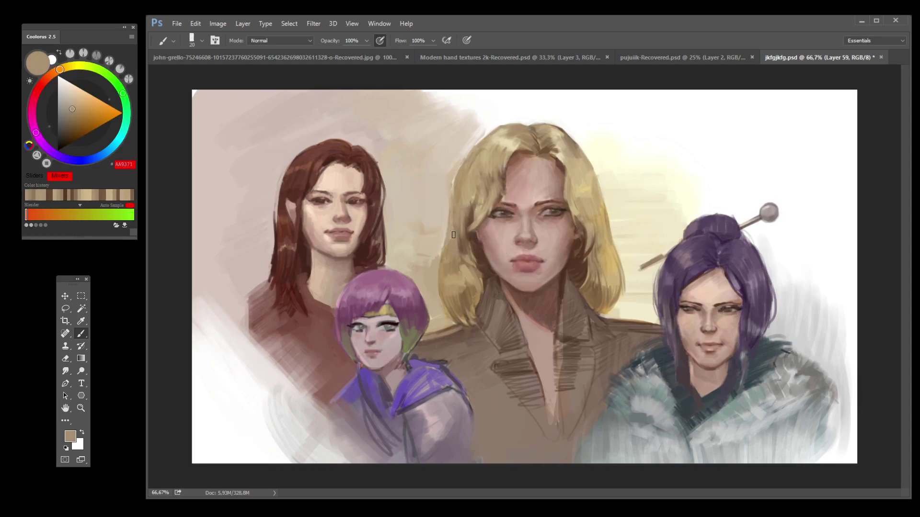
left_click(456, 230, "alt")
left_click(459, 202, "alt")
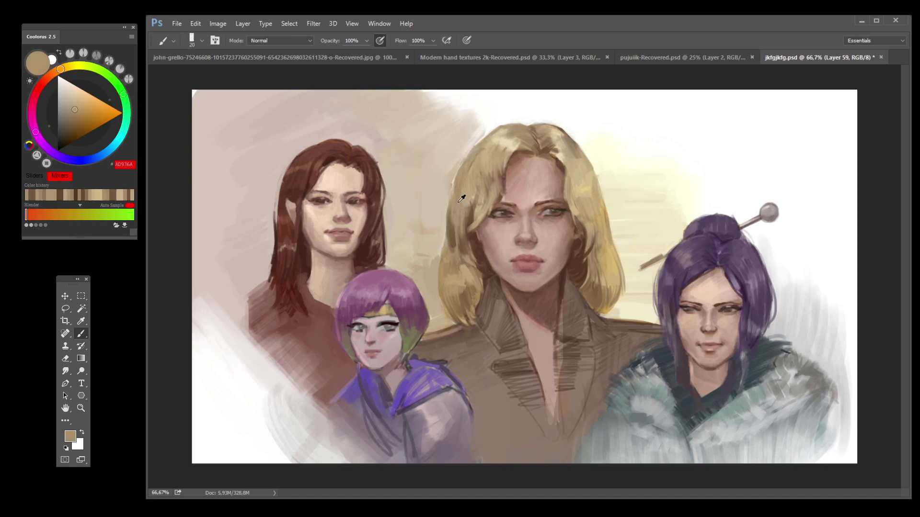
left_click(459, 237, "alt")
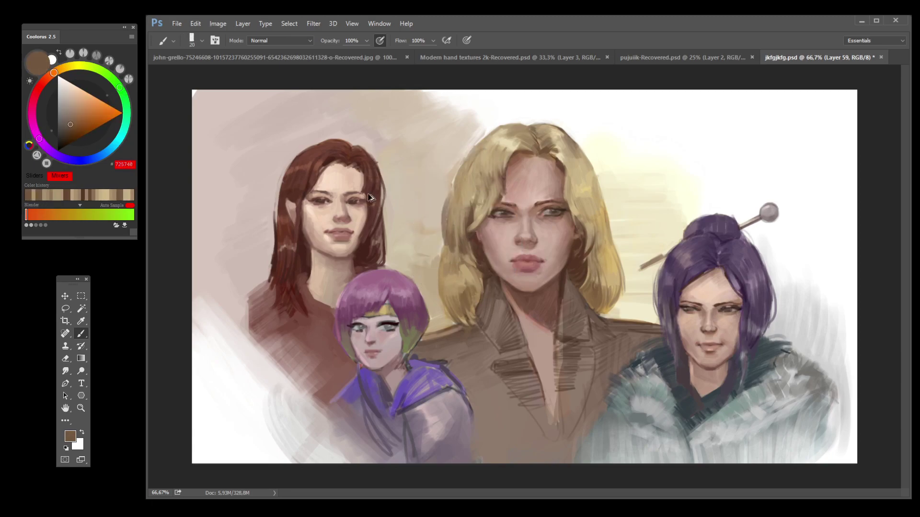
key("ctrl+z")
Step: Touch up the blonde woman's side locks and forehead hairline with sampled tan and reddish-brown tones, and save the file
left_click(476, 218, "alt")
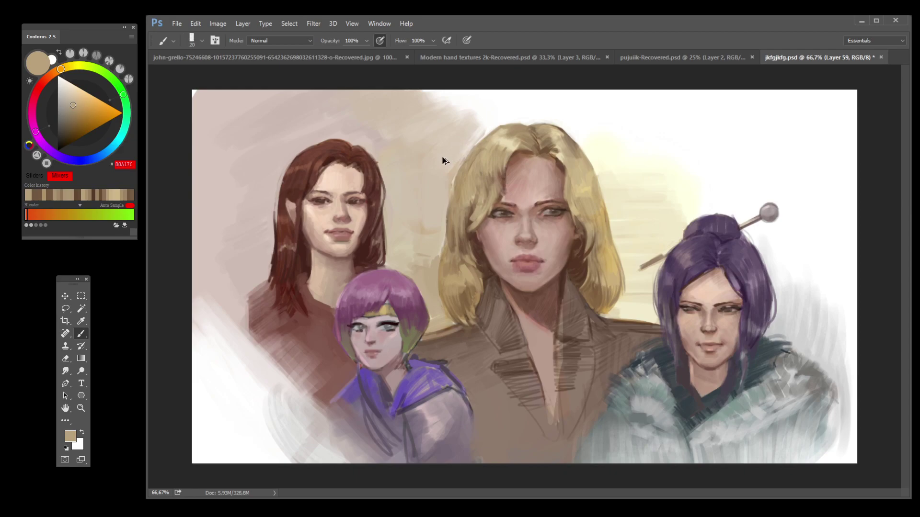
left_click(476, 217, "alt")
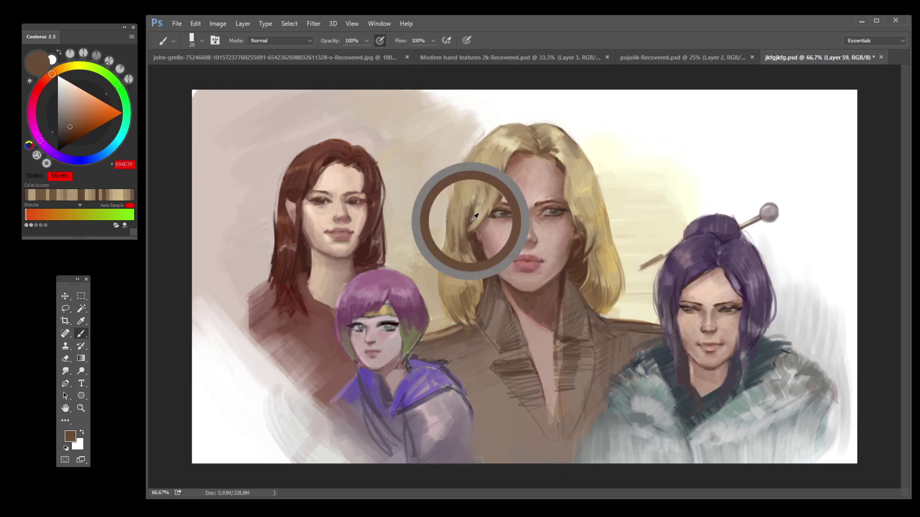
left_click(580, 194, "alt")
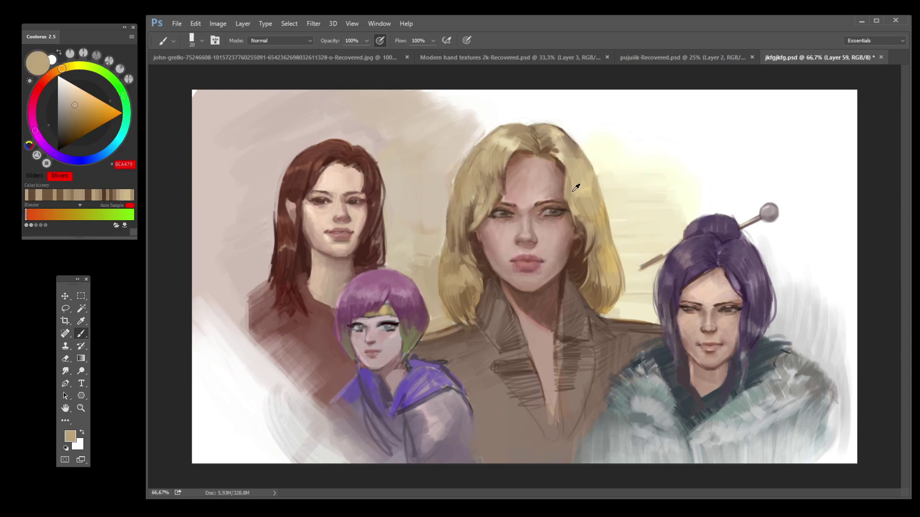
left_click(558, 164, "alt")
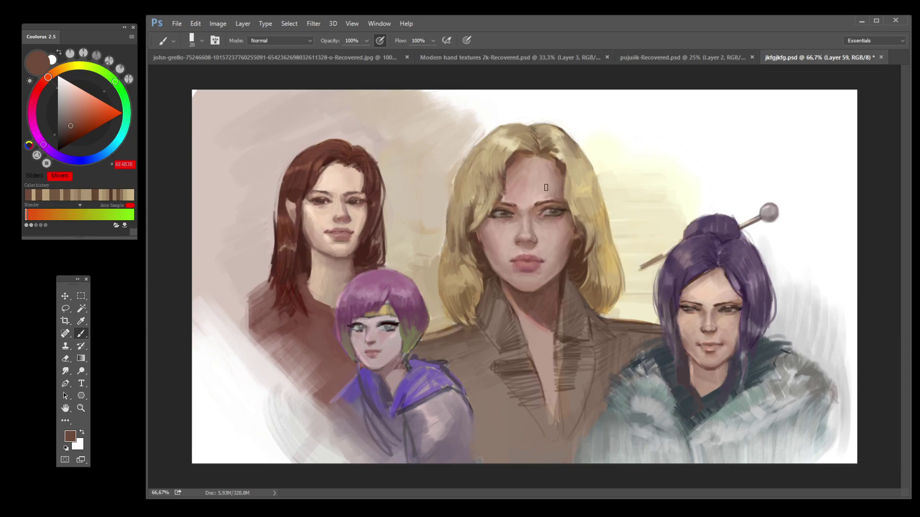
left_click(560, 168, "alt")
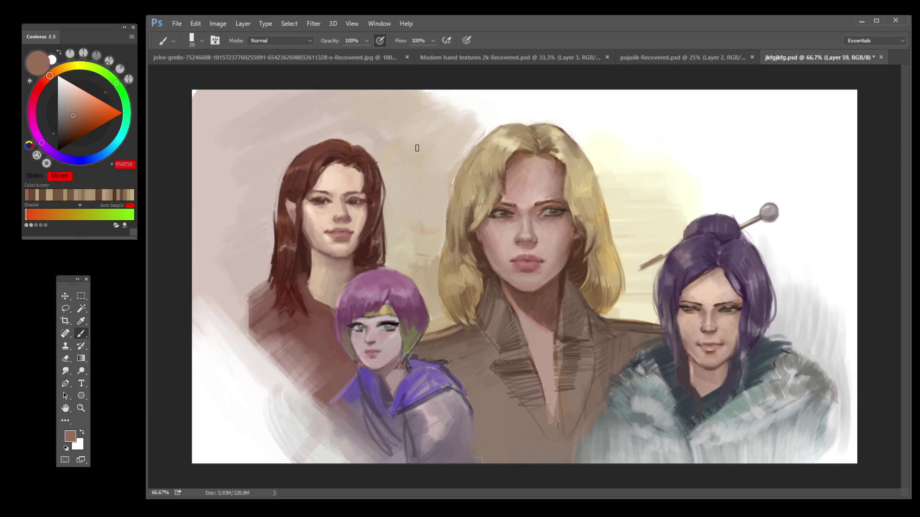
key("ctrl+s")
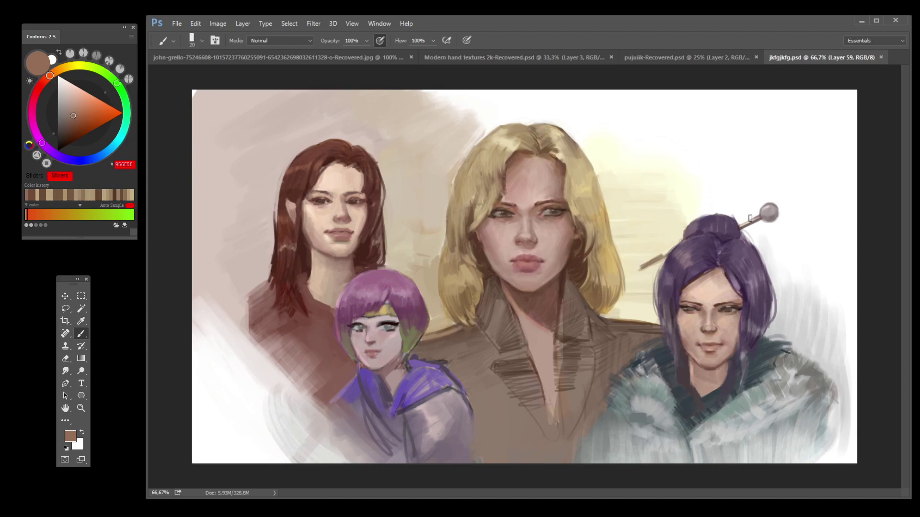
Step: Sample the pale tone of the hairpin's ball and shift the painting colour to a dark red
key("bracketleft")
key("bracketleft")
key("bracketleft")
key("bracketleft")
left_click(772, 203, "alt")
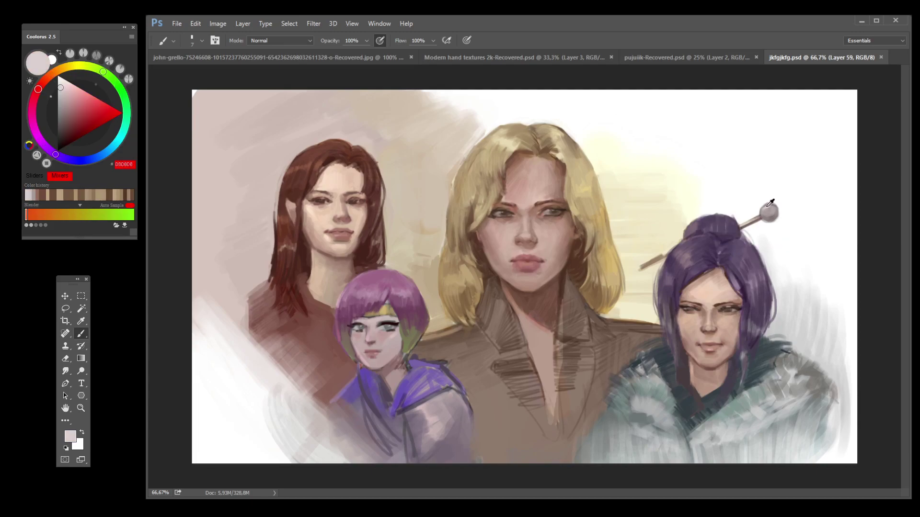
left_click(82, 93)
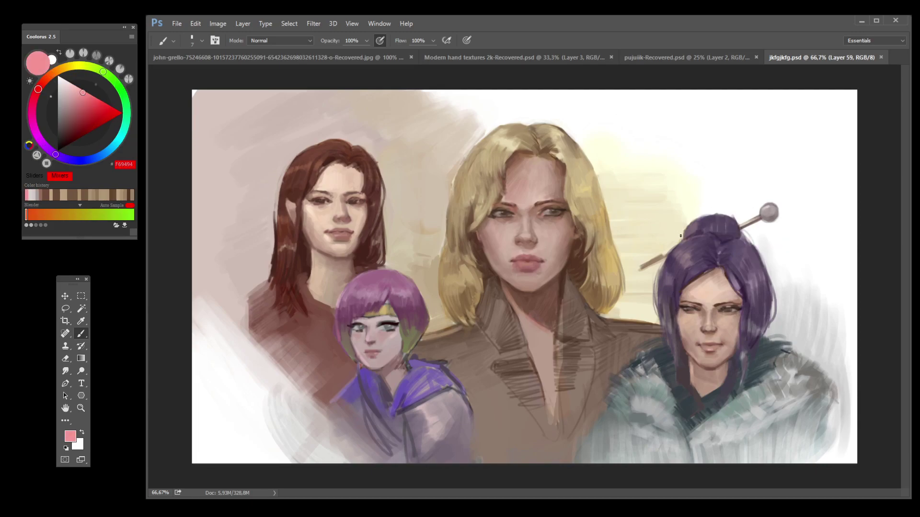
left_click(82, 119)
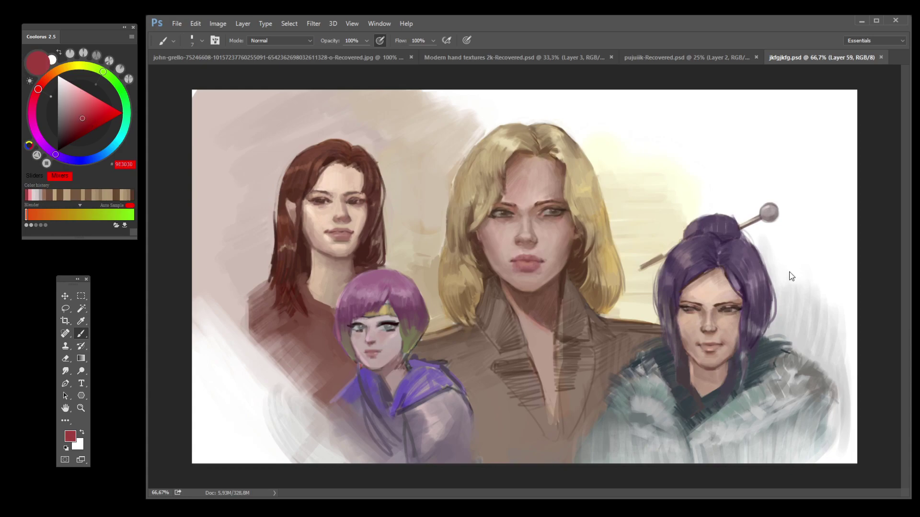
Step: Tint the ball of the purple-haired woman's hairpin dark red with a 15 px brush
key("bracketright")
key("bracketright")
key("bracketright")
key("bracketright")
left_click(777, 213)
left_click_drag(777, 212, 763, 216)
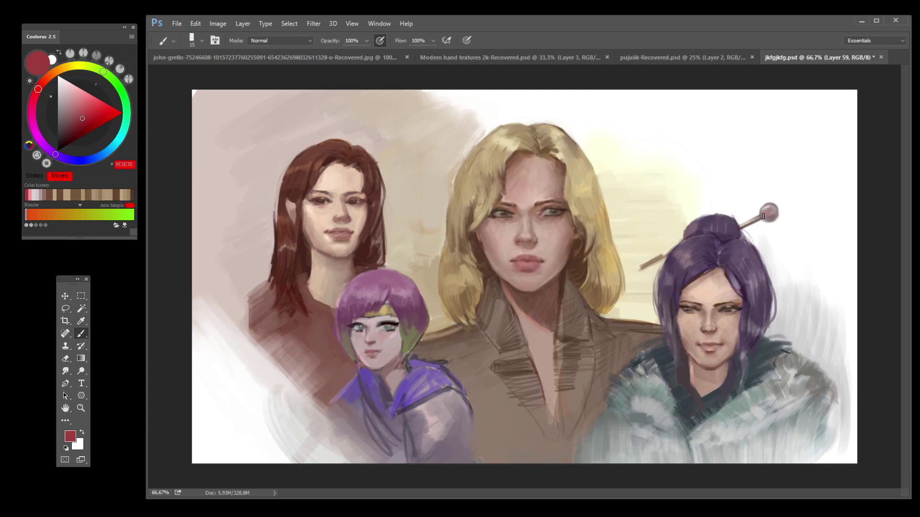
left_click(775, 209)
left_click_drag(772, 211, 772, 216)
Step: Blend the hairpin ball's red shading with sampled muted pink tones towards the pin's shaft
left_click(766, 212, "alt")
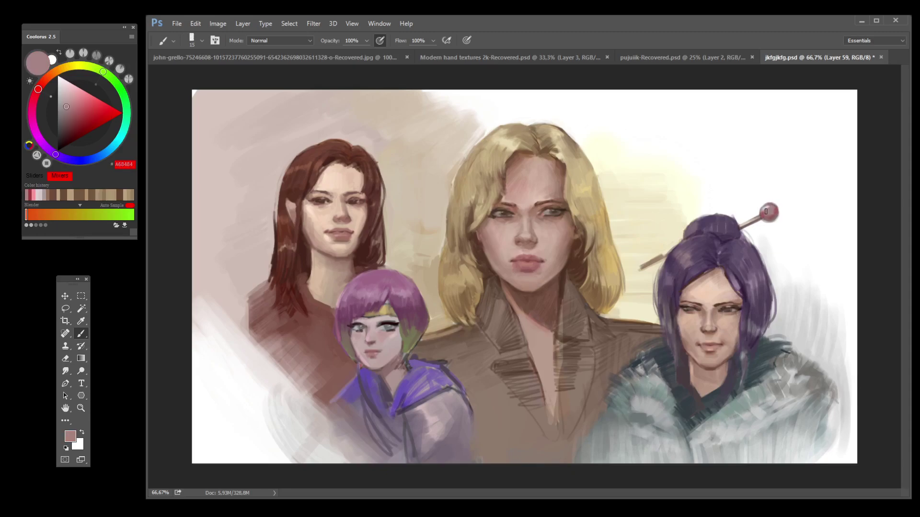
left_click(770, 217, "alt")
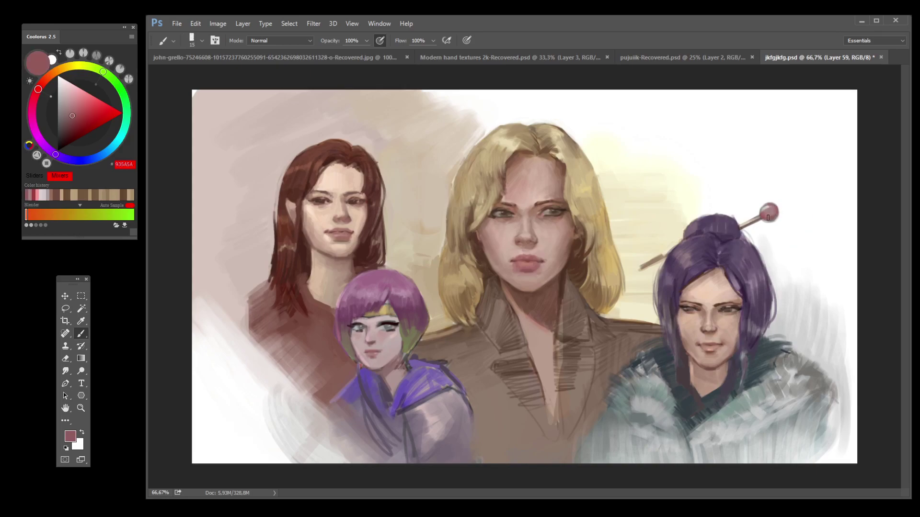
left_click(771, 215, "alt")
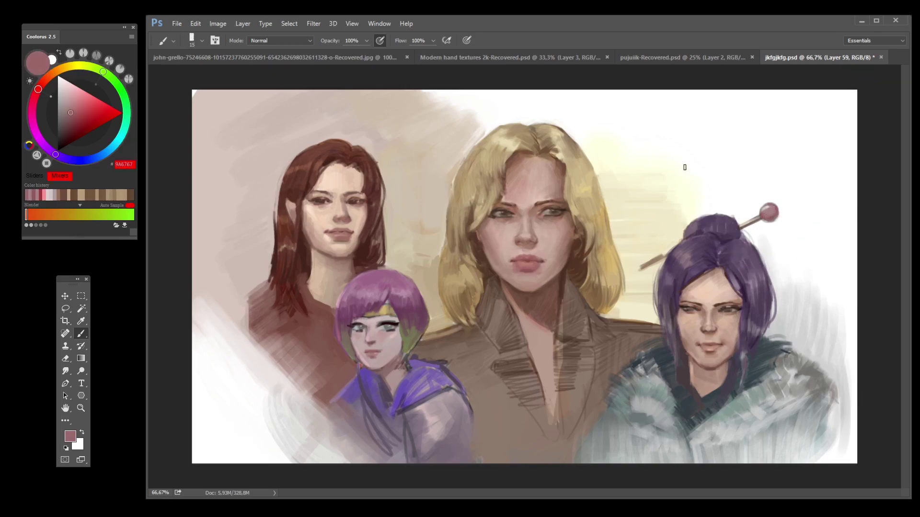
left_click_drag(770, 215, 758, 220)
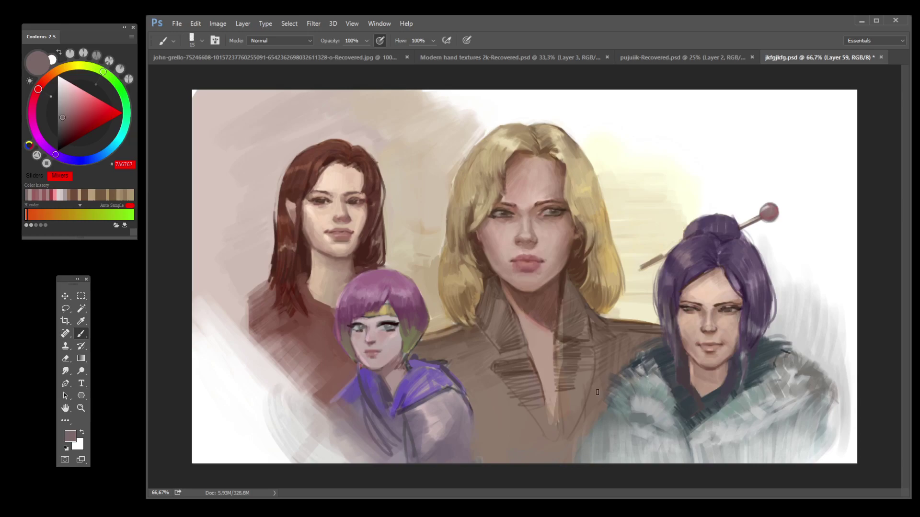
Step: Smooth the blonde woman's brown coat from the shoulder down along the fur collar, using a 53 px brush and sampled browns
left_click(575, 432, "alt")
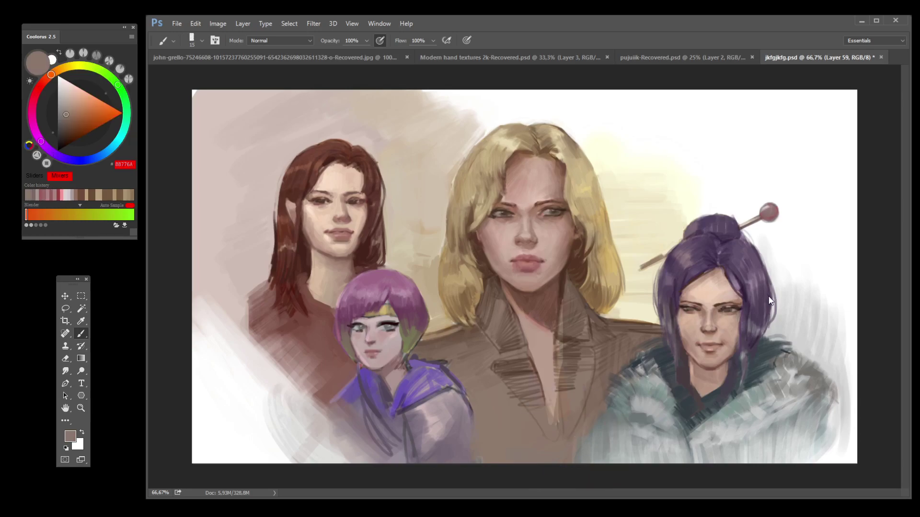
left_click(502, 439, "alt")
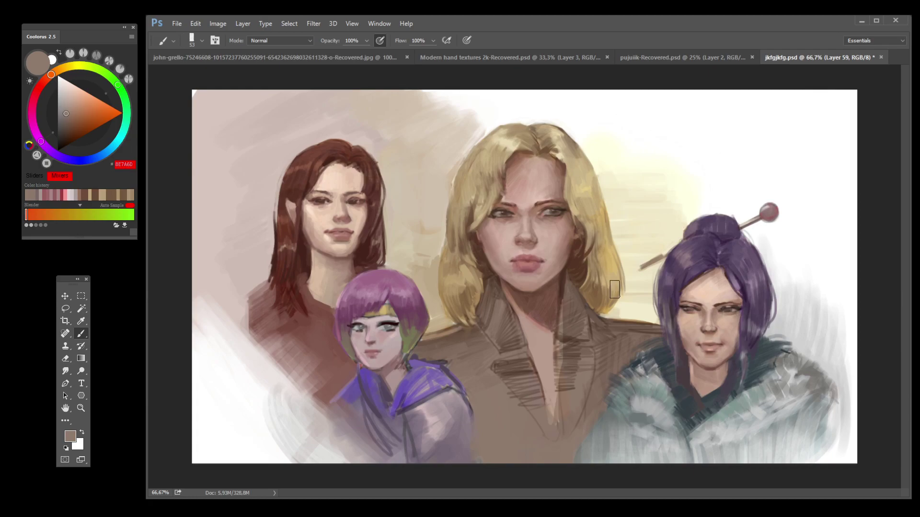
left_click(647, 313, "alt")
mouse_move(636, 334)
left_mouse_down()
mouse_move(612, 368)
mouse_move(646, 348)
mouse_move(628, 358)
mouse_move(610, 352)
mouse_move(600, 365)
mouse_move(630, 357)
mouse_move(617, 346)
mouse_move(652, 332)
mouse_move(620, 356)
left_mouse_up()
left_click(627, 357, "alt")
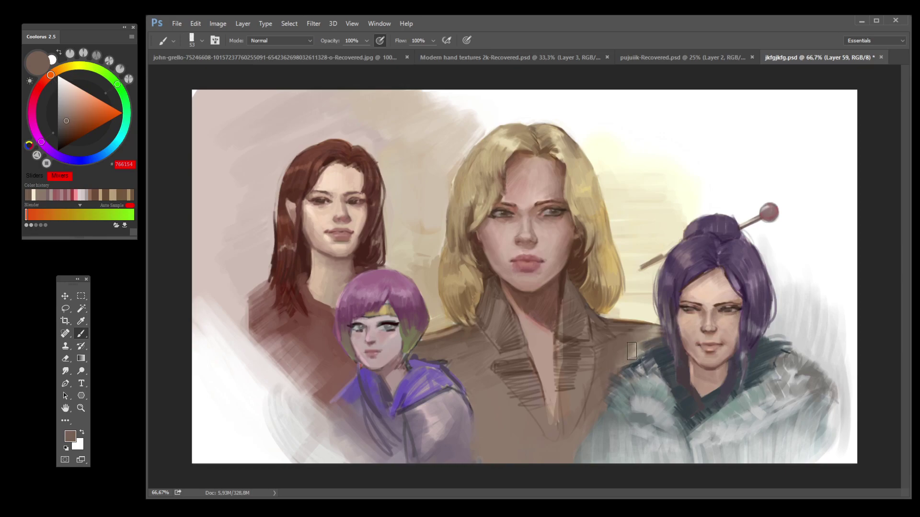
left_click(631, 342, "alt")
left_click(604, 364, "alt")
left_click(627, 354, "alt")
mouse_move(628, 356)
left_mouse_down()
mouse_move(636, 354)
mouse_move(620, 370)
mouse_move(603, 368)
mouse_move(605, 408)
left_mouse_up()
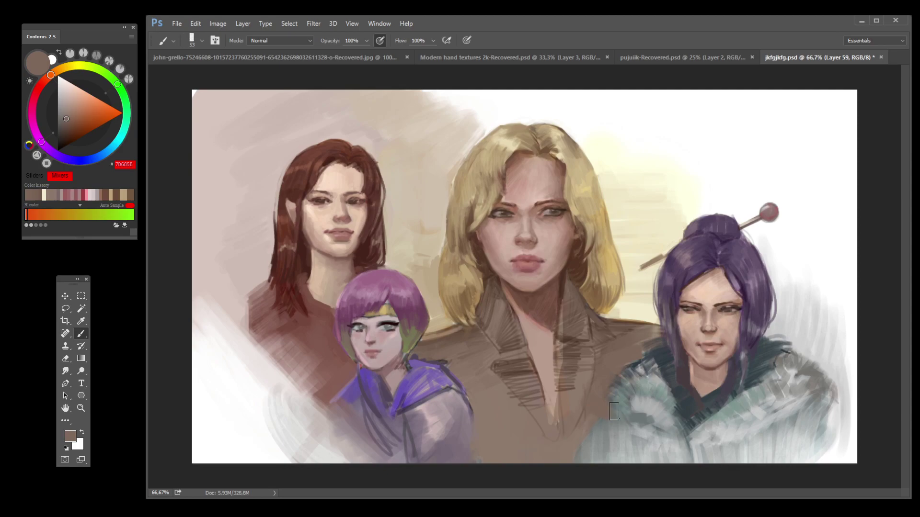
Step: Darken the lower fur edge beside the brown coat with a sampled dark blue-grey
left_click(615, 422, "alt")
left_click(618, 421, "alt")
left_click(604, 408, "alt")
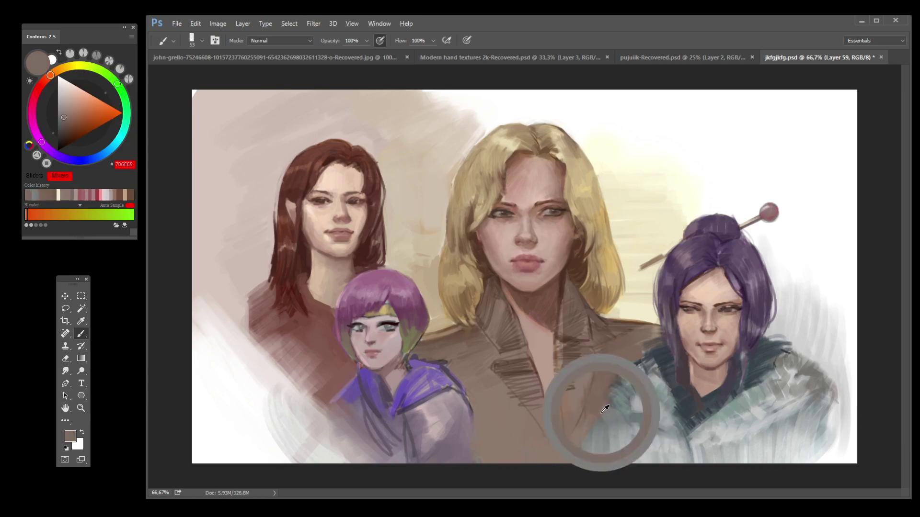
left_click(637, 378, "alt")
mouse_move(606, 461)
left_mouse_down()
mouse_move(595, 423)
mouse_move(583, 441)
mouse_move(602, 484)
mouse_move(610, 412)
left_mouse_up()
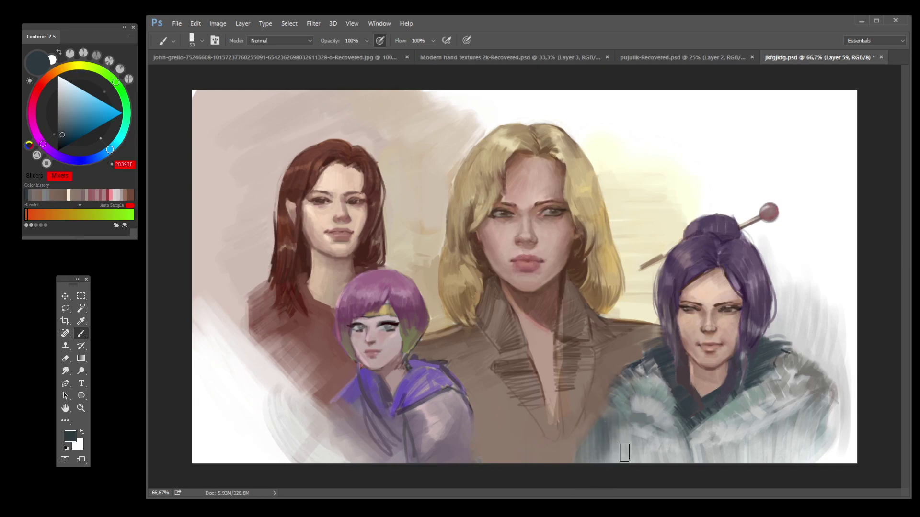
Step: Paint vertical strokes along the lower fur edge beside the brown coat with sampled light grey and blue-grey tones
left_click(604, 429, "alt")
left_click_drag(607, 434, 611, 475)
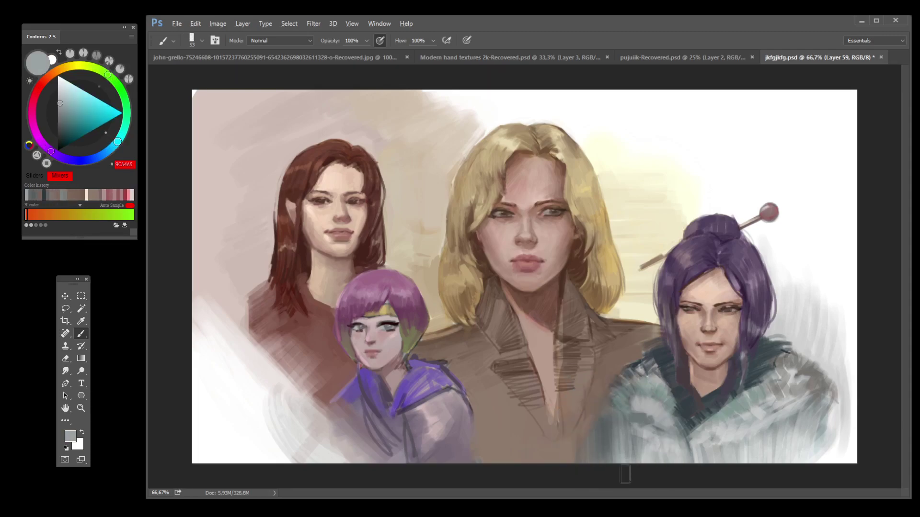
left_click(608, 441, "alt")
left_click_drag(617, 415, 625, 455)
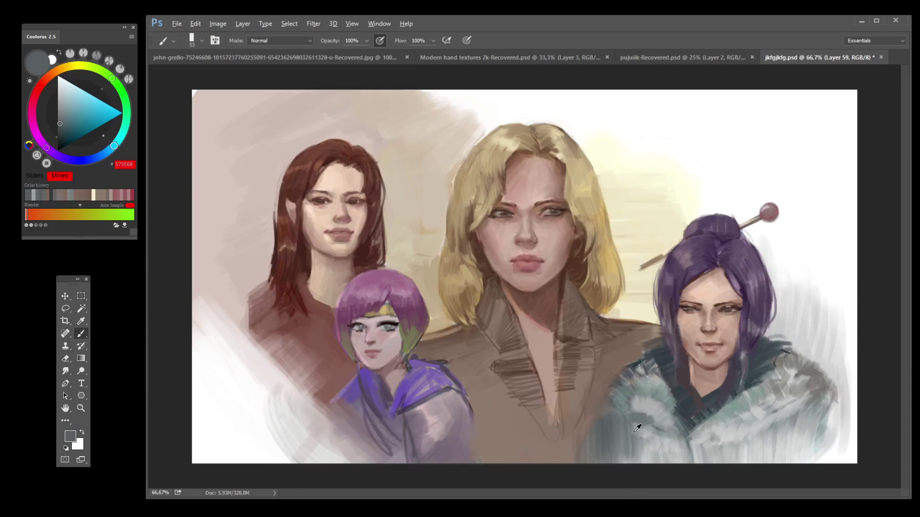
left_click(637, 424, "alt")
left_click(637, 423, "alt")
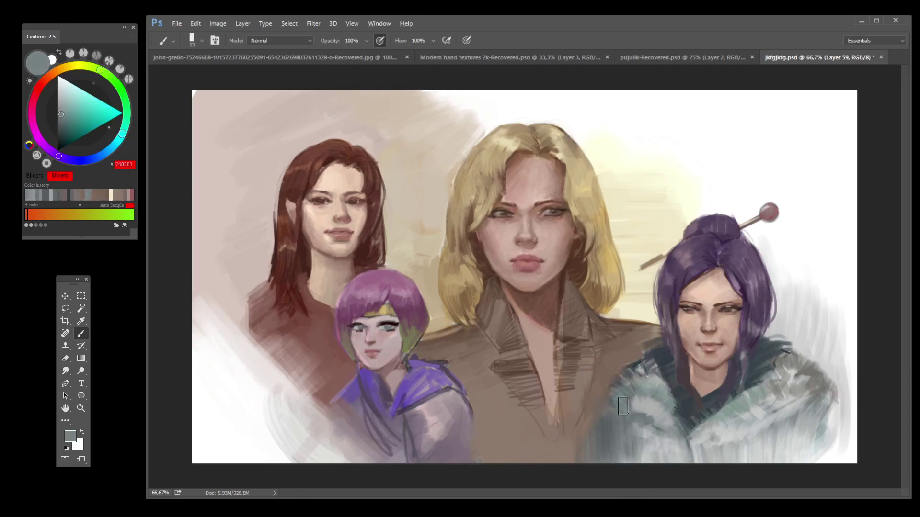
Step: Blend the fur on the purple-haired woman's shoulder nearest the blonde woman, resampling its grey-green tones between strokes
left_click(643, 416, "alt")
left_click(641, 419, "alt")
left_click(631, 429, "alt")
left_click(637, 427, "alt")
left_click(634, 433, "alt")
left_click(634, 434, "alt")
left_click(637, 431, "alt")
left_click(642, 431, "alt")
Step: Shade the fur where the two collar halves meet with sampled dark blue-grey, and soften it with lighter greys
left_click(676, 439, "alt")
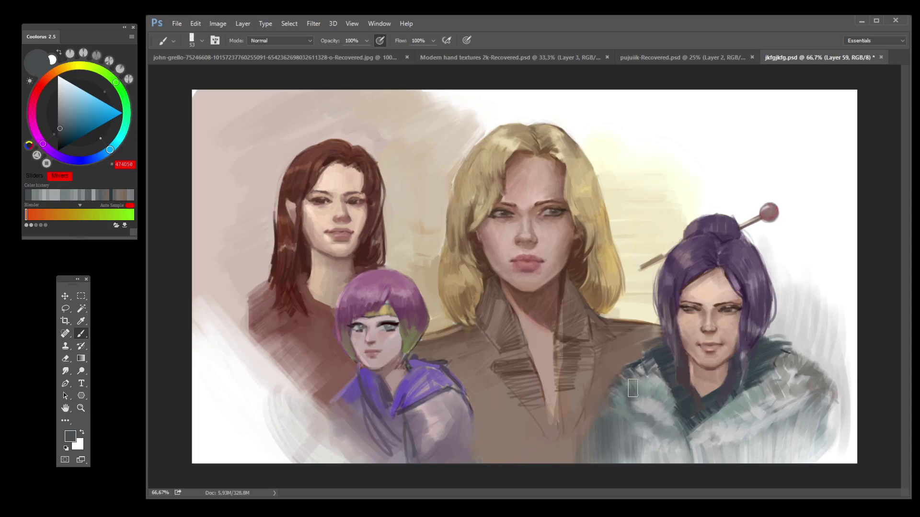
left_click(661, 419, "alt")
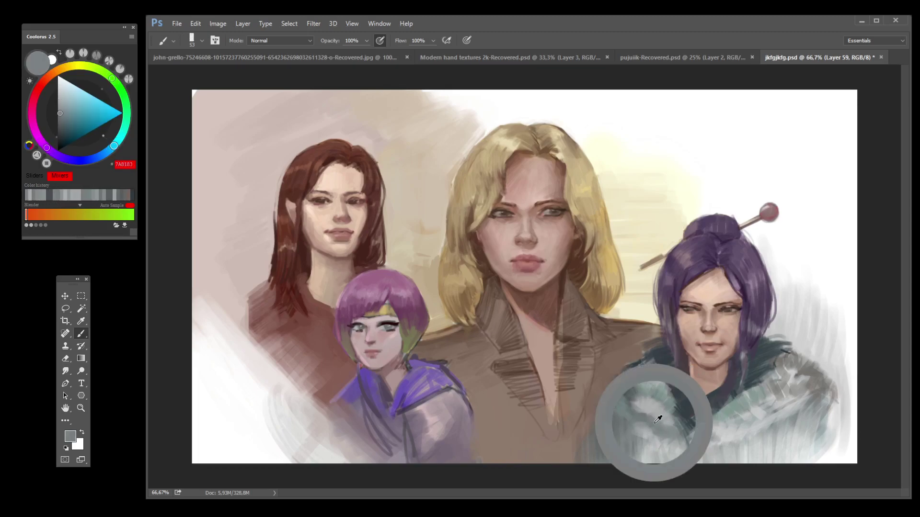
left_click(670, 430, "alt")
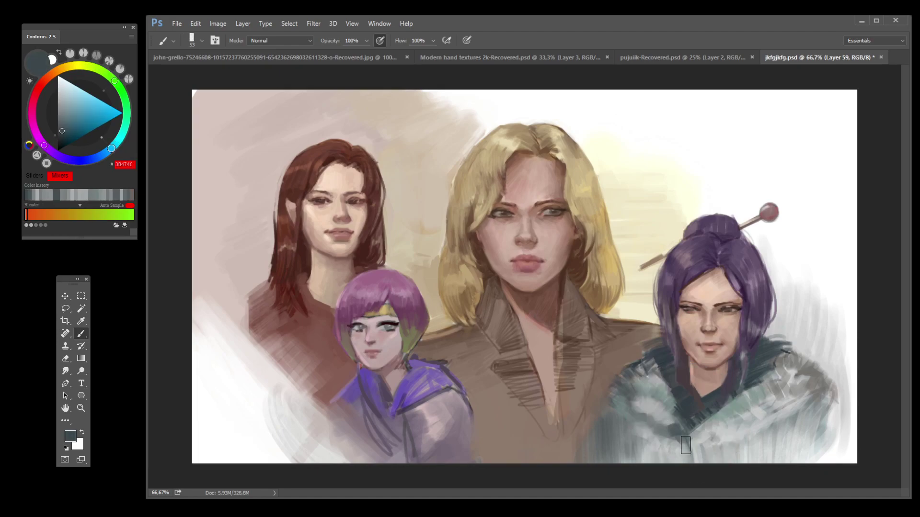
left_click(680, 448, "alt")
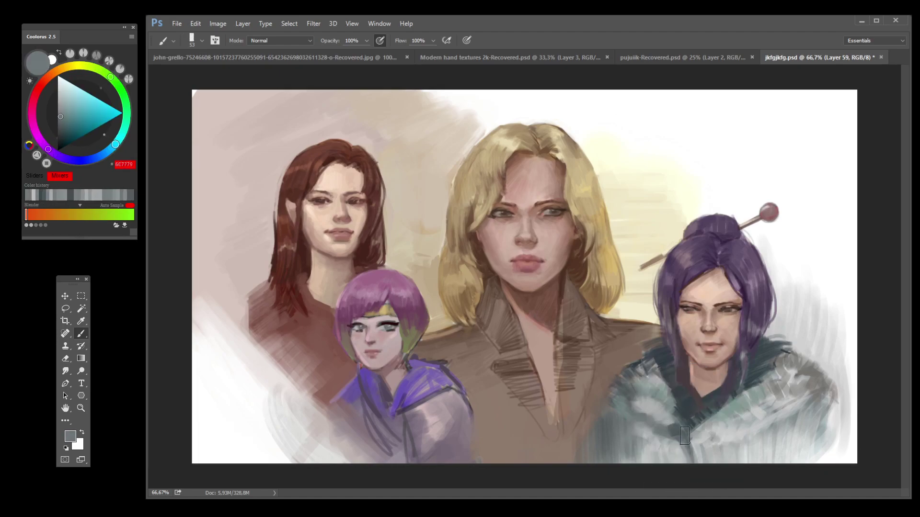
left_click(707, 445, "alt")
left_click(699, 433, "alt")
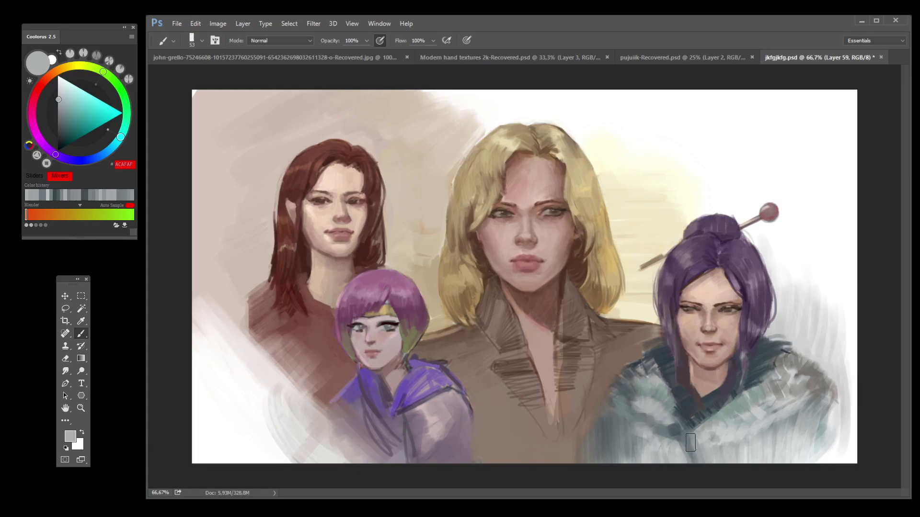
Step: Trim the lower fur edge with the coat's sampled brown and rework the border fur in sampled greys
left_click(580, 434, "alt")
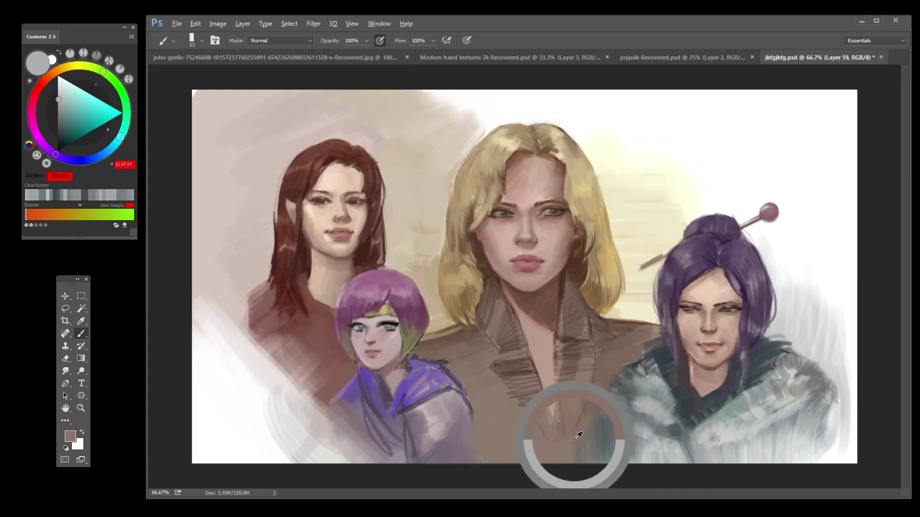
left_click(593, 402, "alt")
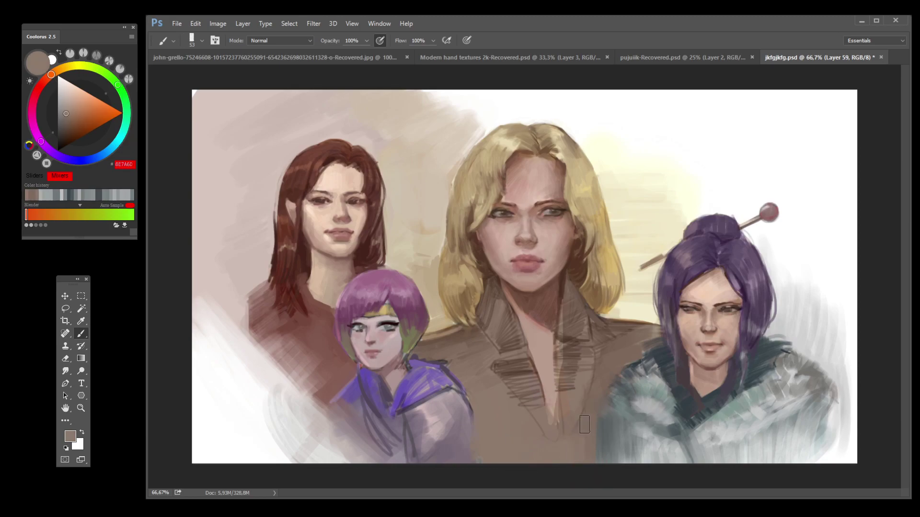
left_click(602, 435, "alt")
left_click(603, 430, "alt")
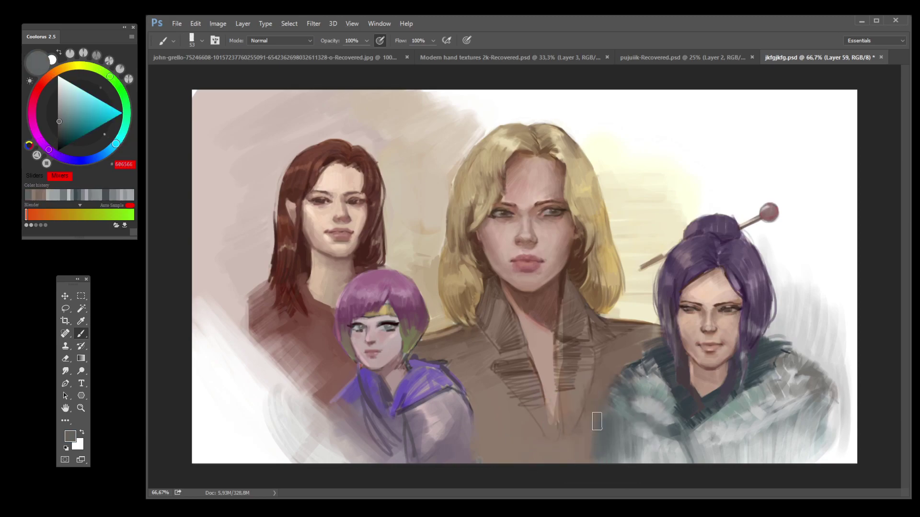
left_click(615, 458, "alt")
mouse_move(613, 434)
left_mouse_down()
mouse_move(603, 460)
mouse_move(604, 422)
left_mouse_up()
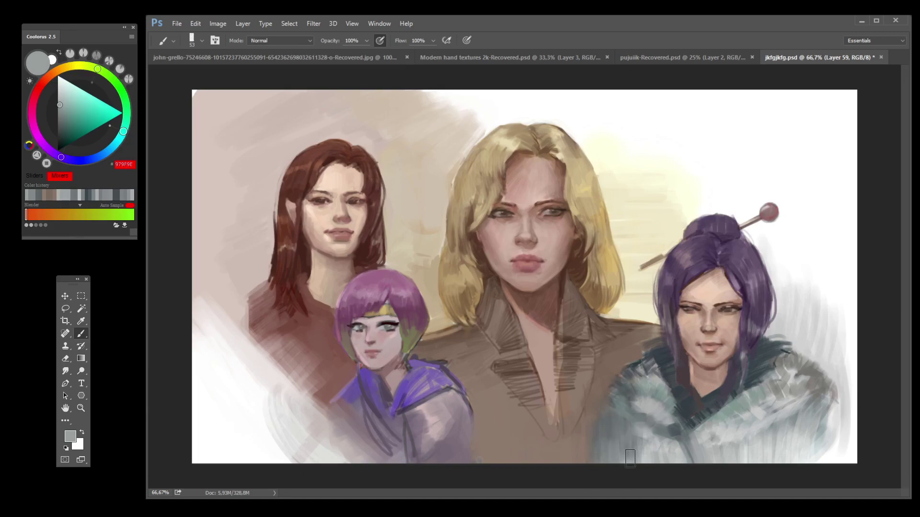
Step: Blend the fur from the collar's meeting point up the outer lapel with sampled blue-grey and grey-green, and save the file
left_click(694, 434, "alt")
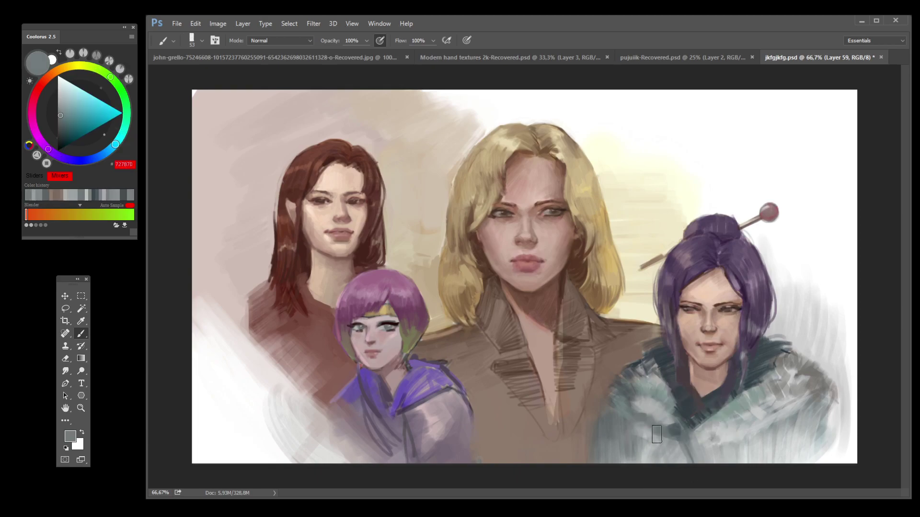
mouse_move(718, 451)
left_mouse_down()
mouse_move(698, 439)
mouse_move(731, 449)
left_mouse_up()
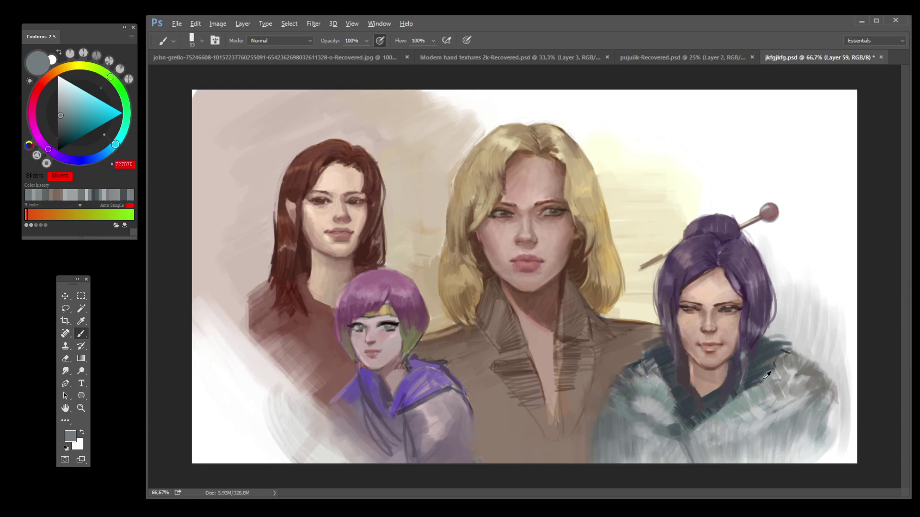
left_click(738, 403, "alt")
left_click(730, 403, "alt")
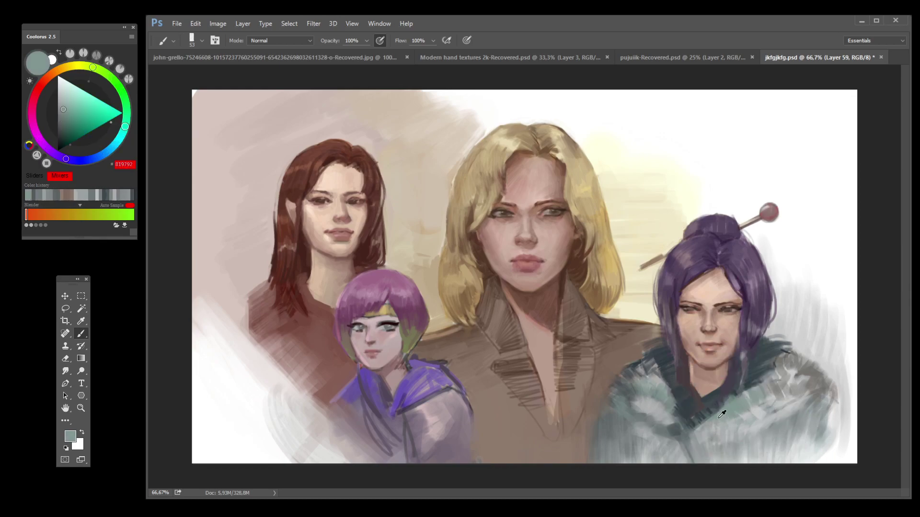
left_click(756, 393, "alt")
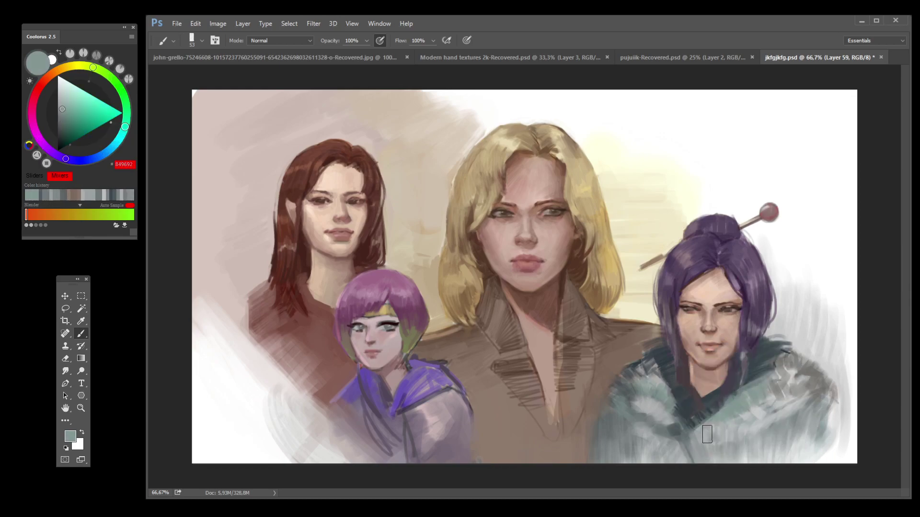
key("ctrl+s")
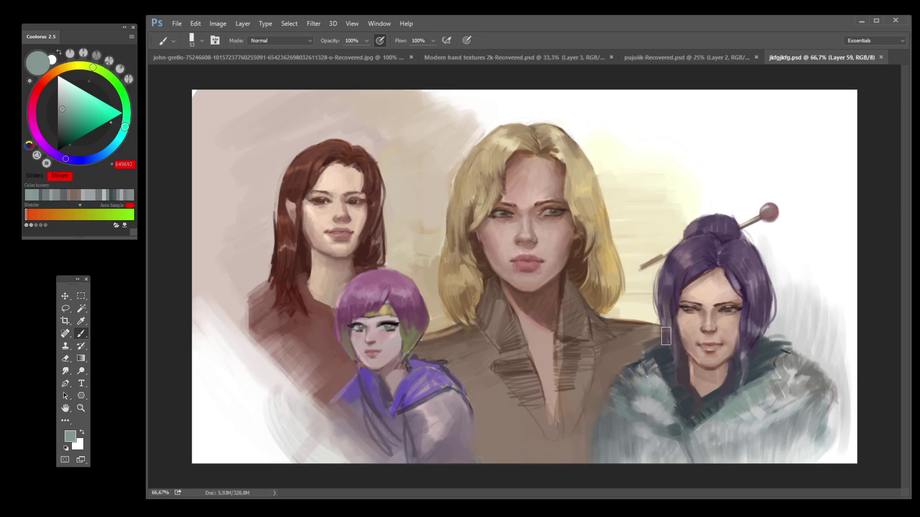
Step: Brush sampled light greys down the lower fur beside the brown coat and save the file
left_click(642, 428, "alt")
left_click_drag(641, 427, 636, 443)
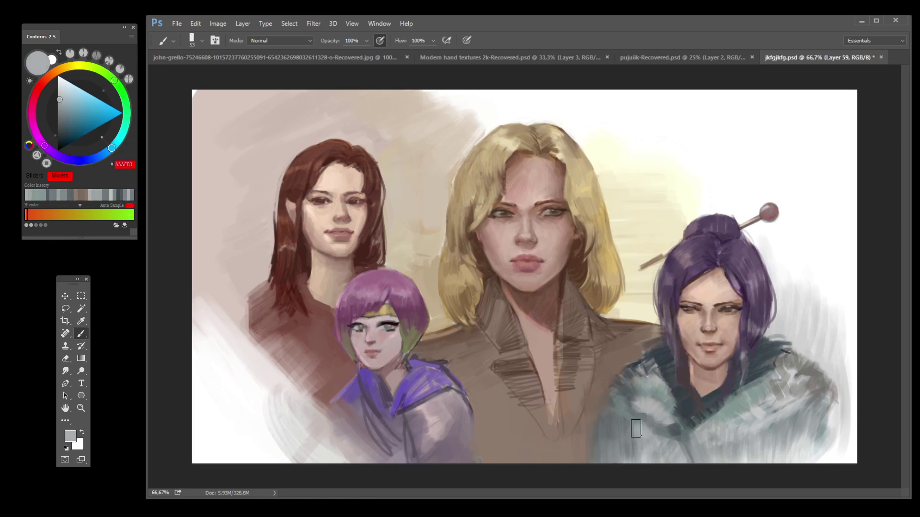
mouse_move(606, 433)
left_mouse_down()
mouse_move(607, 460)
mouse_move(620, 460)
mouse_move(629, 423)
mouse_move(611, 449)
left_mouse_up()
left_click(611, 448, "alt")
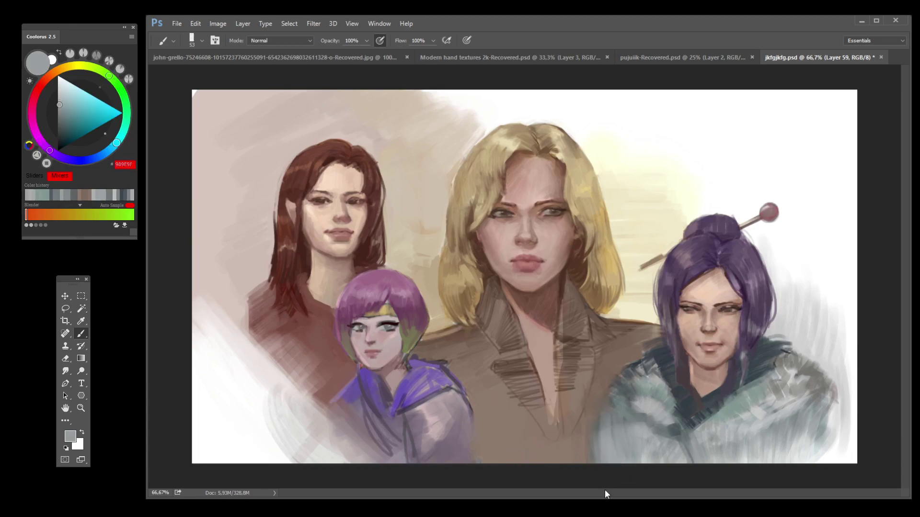
key("ctrl+s")
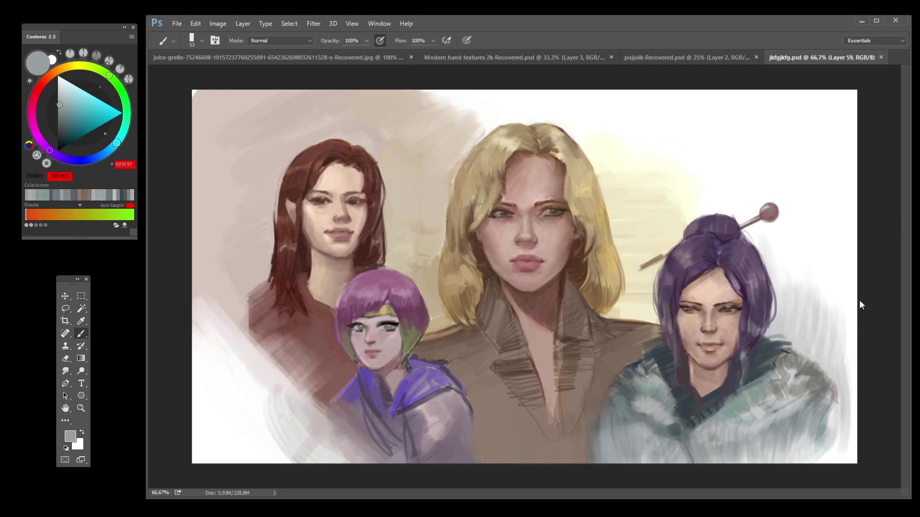
Step: Refine the dark collar edges on both sides of the purple hair with a 21 px brush, using sampled blue-greys and coat brown
left_click(772, 343, "alt")
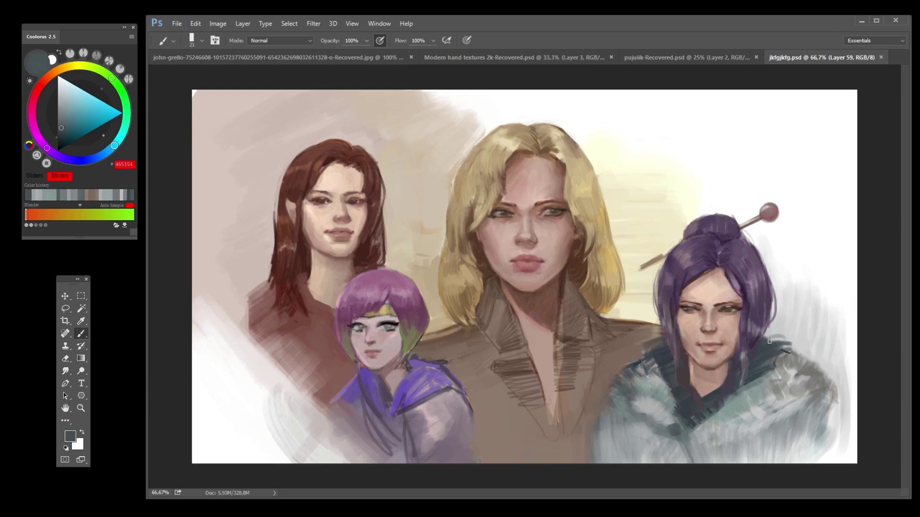
left_click_drag(770, 339, 769, 337)
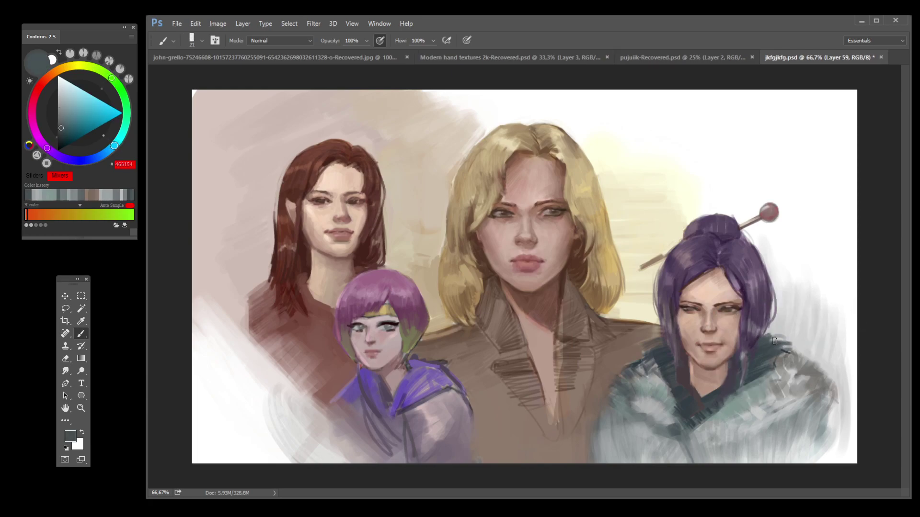
left_click(662, 347, "alt")
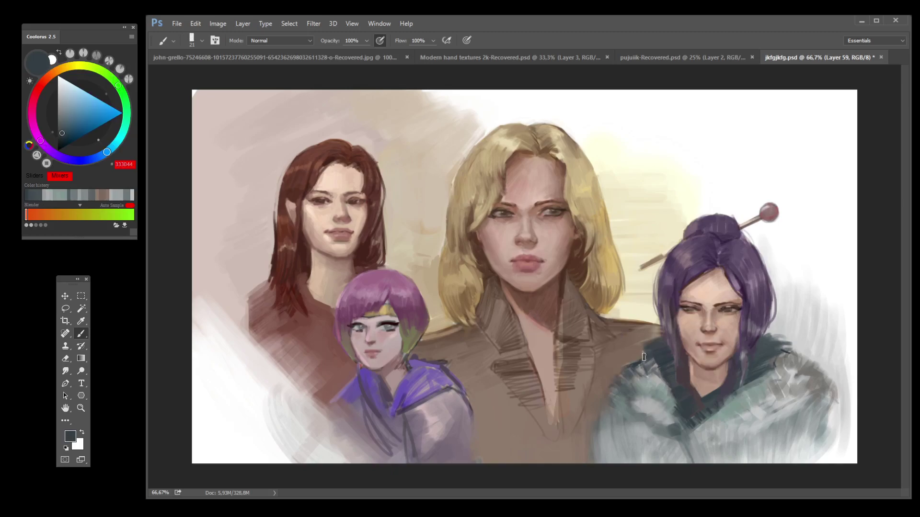
left_click(641, 343, "alt")
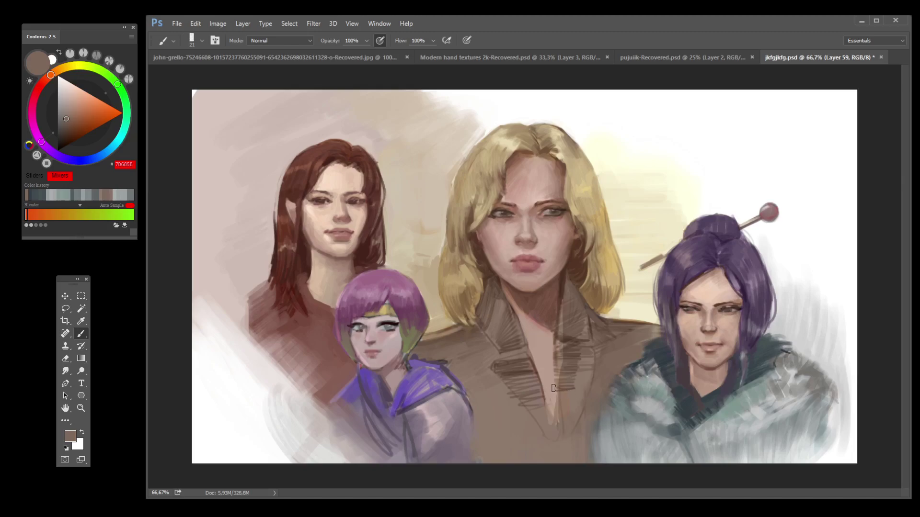
Step: Add fine fur strands along the fur's border with the brown coat, using sampled light and mid greys
left_click(650, 448, "alt")
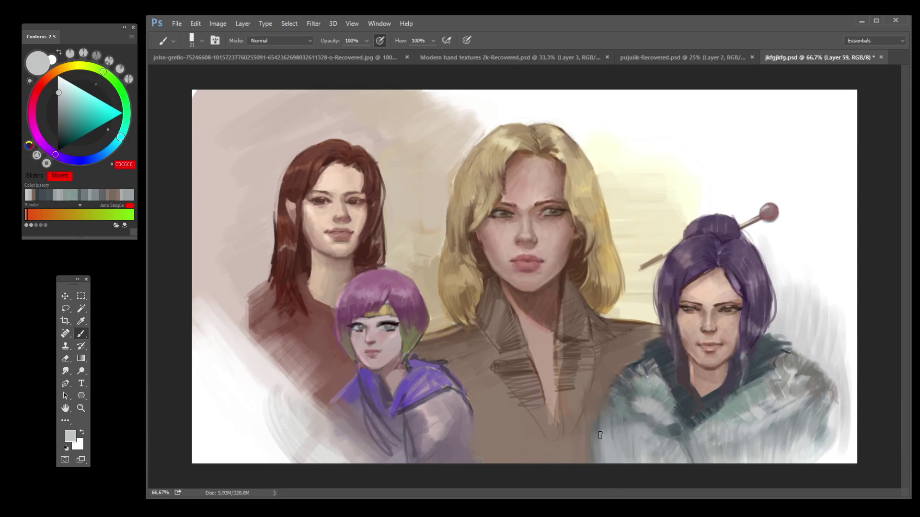
left_click(603, 420, "alt")
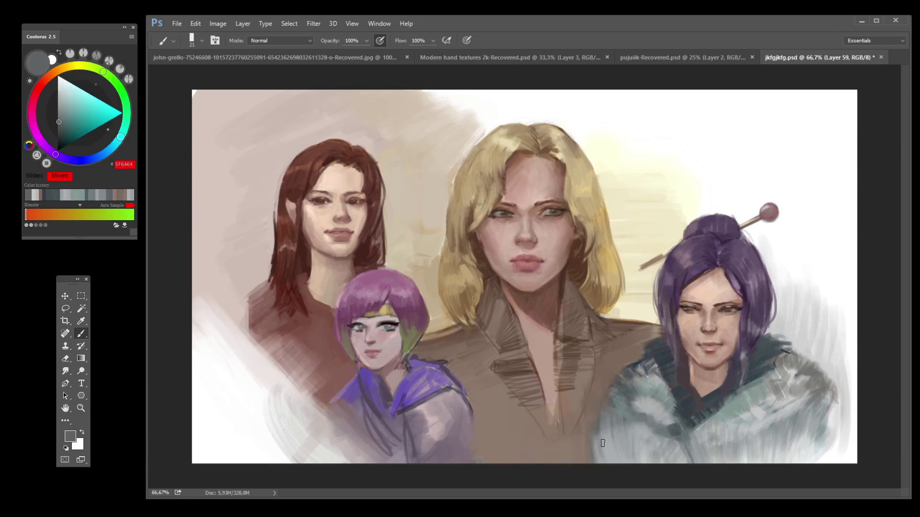
mouse_move(624, 465)
left_mouse_down()
mouse_move(627, 407)
mouse_move(647, 426)
left_mouse_up()
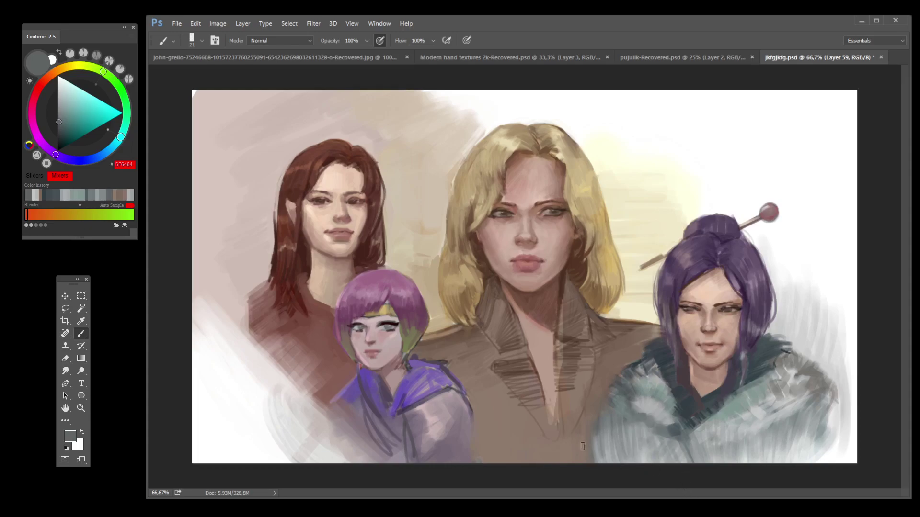
left_click(632, 399, "alt")
left_click(636, 375, "alt")
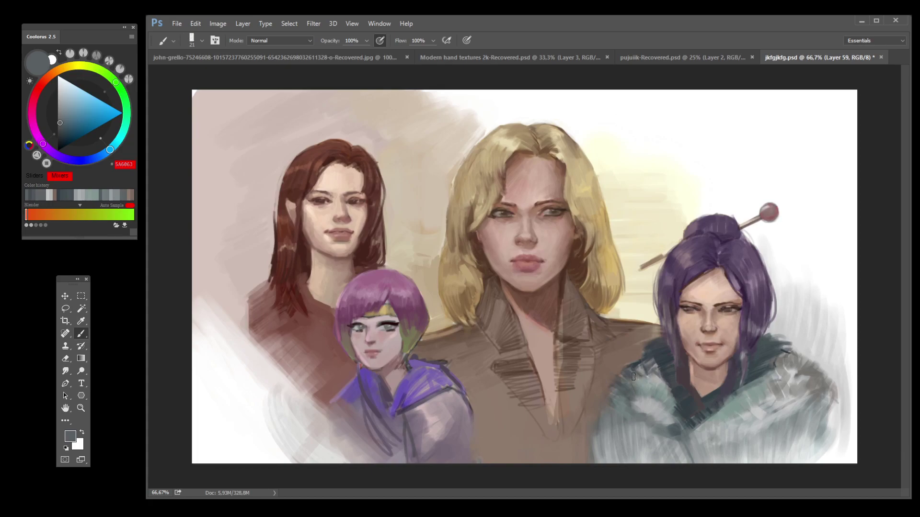
Step: Paint short dark blue-grey and grey-green fur strokes over the pale patches on the shoulder nearest the blonde woman
left_click(662, 360, "alt")
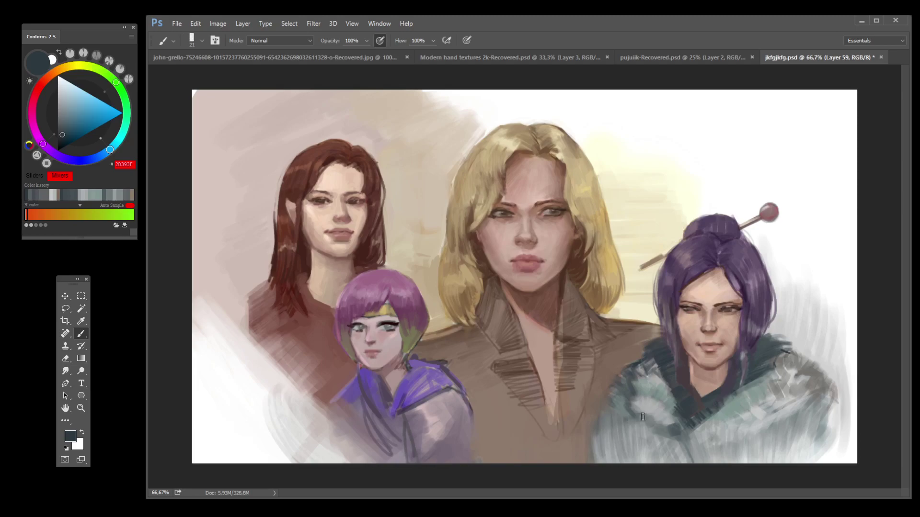
left_click(625, 405, "alt")
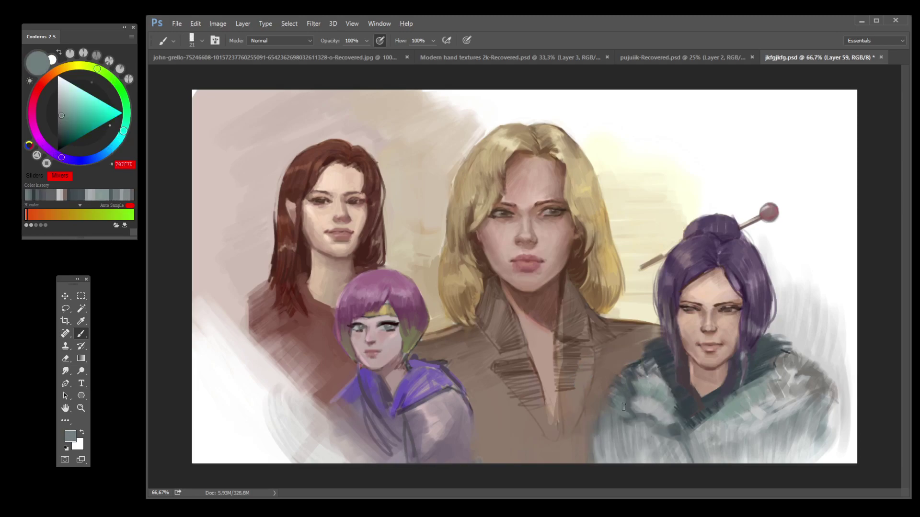
left_click(635, 402, "alt")
left_click(633, 396, "alt")
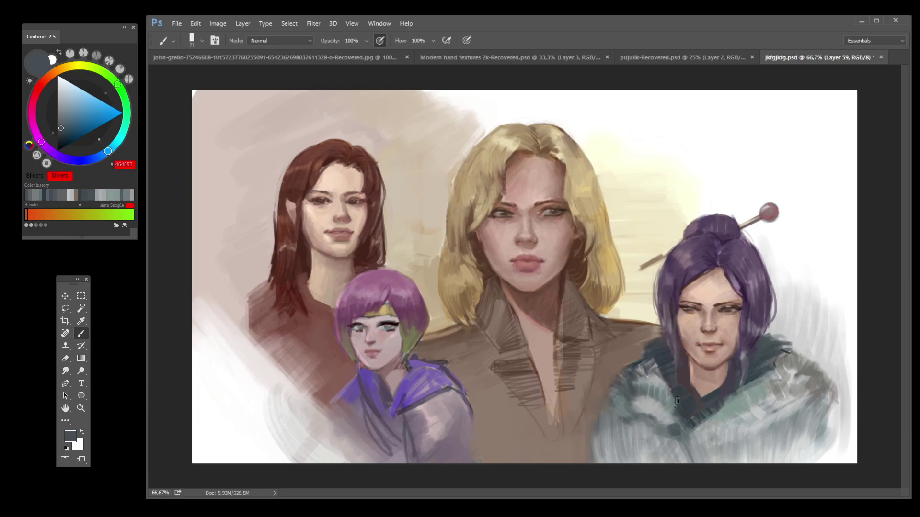
left_click(629, 411, "alt")
left_click(618, 418, "alt")
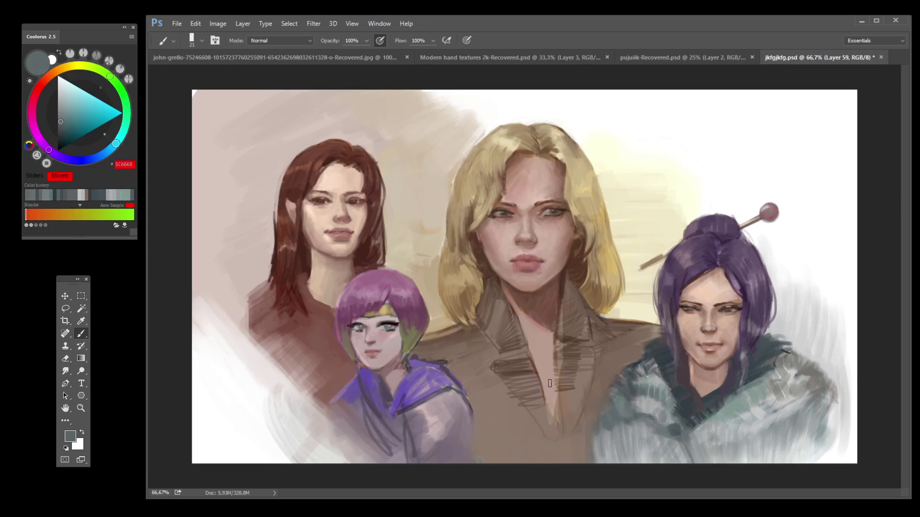
Step: Add fine fur strokes to the outer lapel and shoulder with sampled dark grey-green and grey, and save the file
left_click(713, 419, "alt")
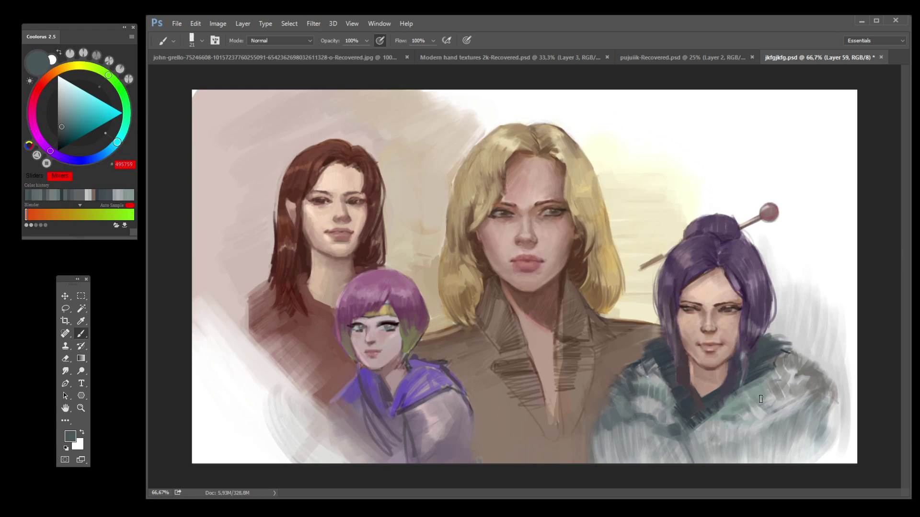
left_click(797, 372, "alt")
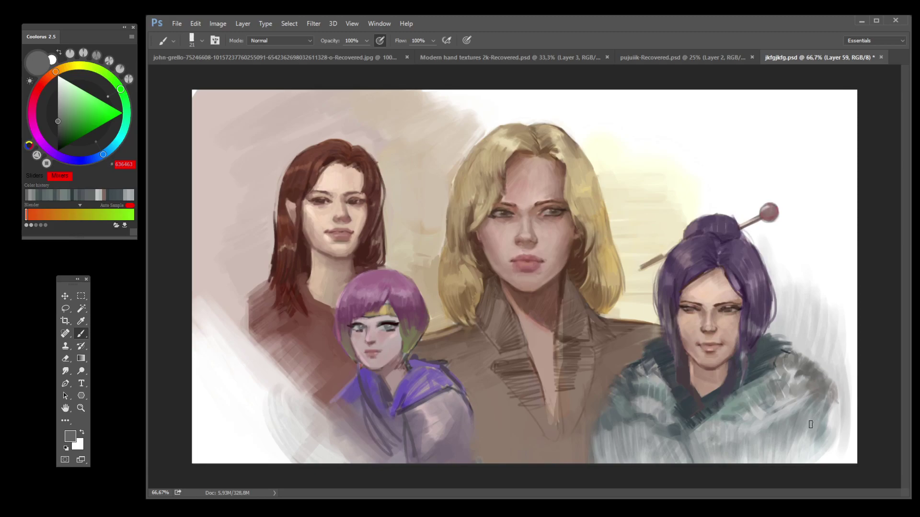
key("ctrl+s")
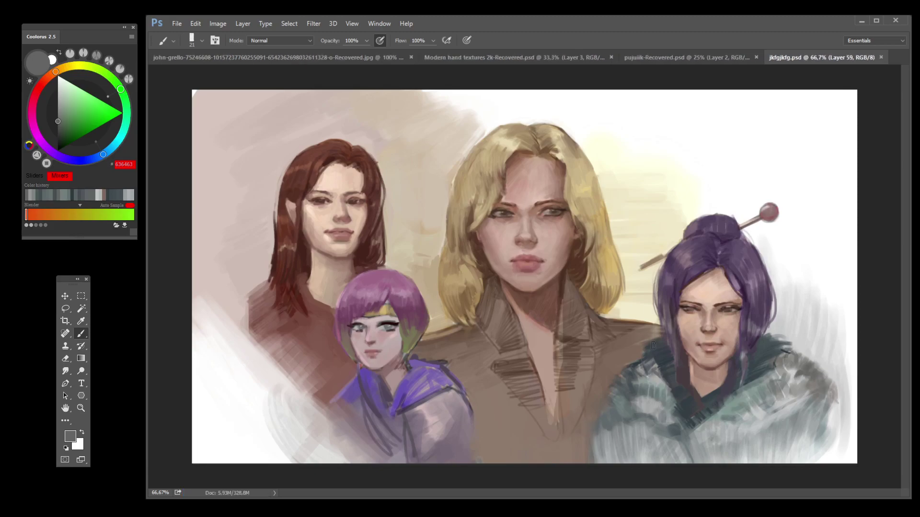
Step: Add light grey fur strokes to the shoulder nearest the blonde woman, darken the coat's lower lapel fold with blue-grey, and save the file
left_click(644, 402, "alt")
left_click_drag(641, 404, 635, 412)
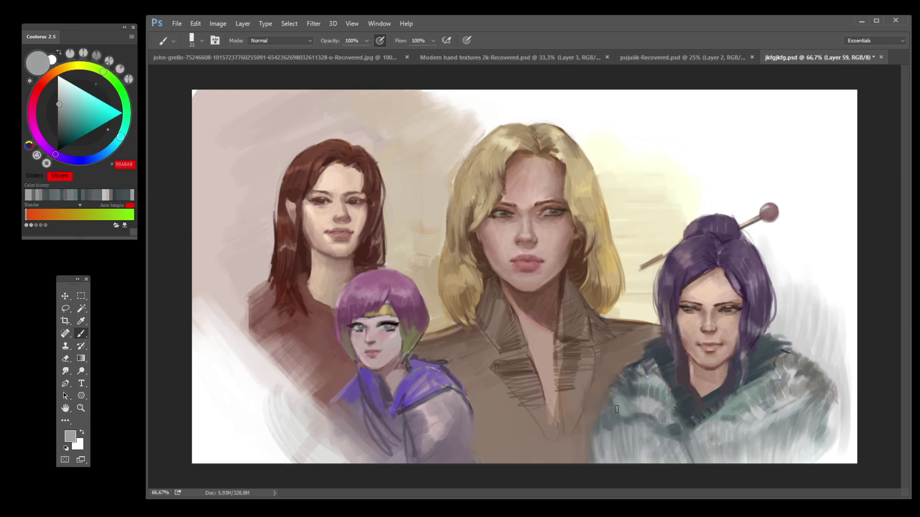
left_click(620, 383, "alt")
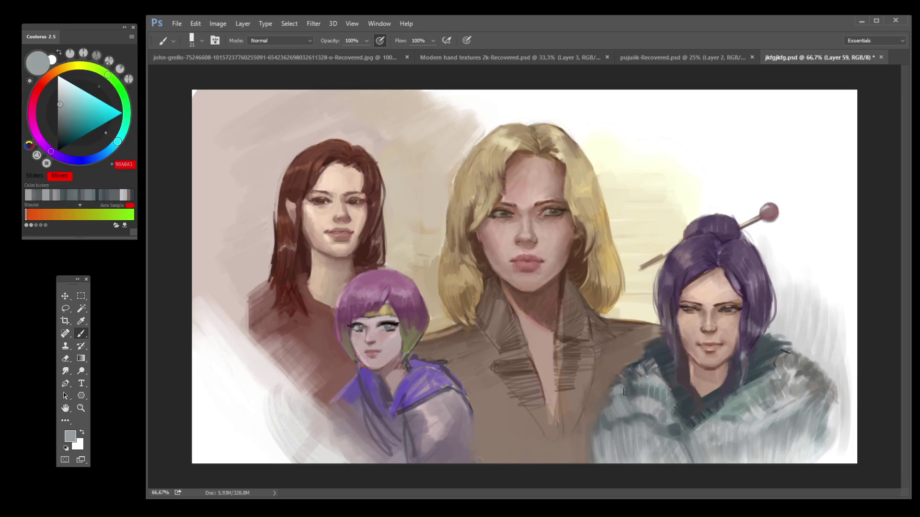
left_click(679, 425, "alt")
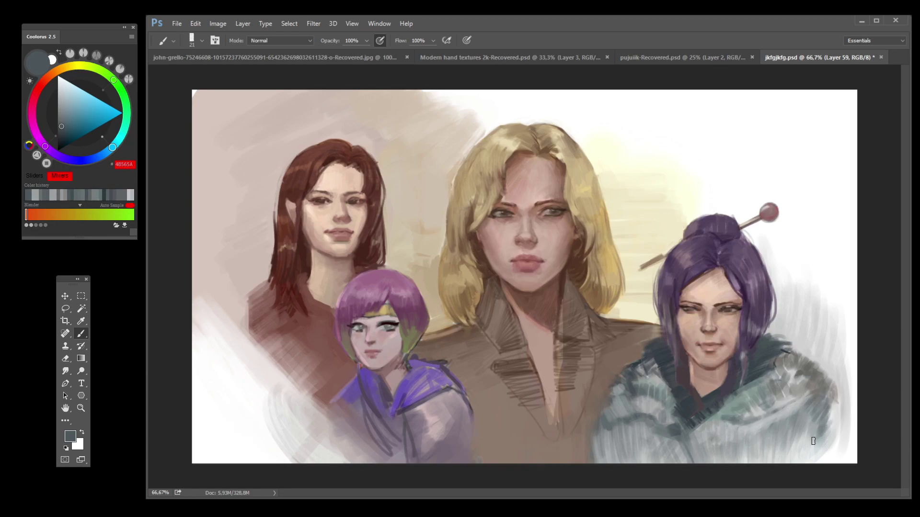
mouse_move(703, 438)
left_mouse_down()
mouse_move(708, 418)
mouse_move(721, 417)
left_mouse_up()
key("ctrl+s")
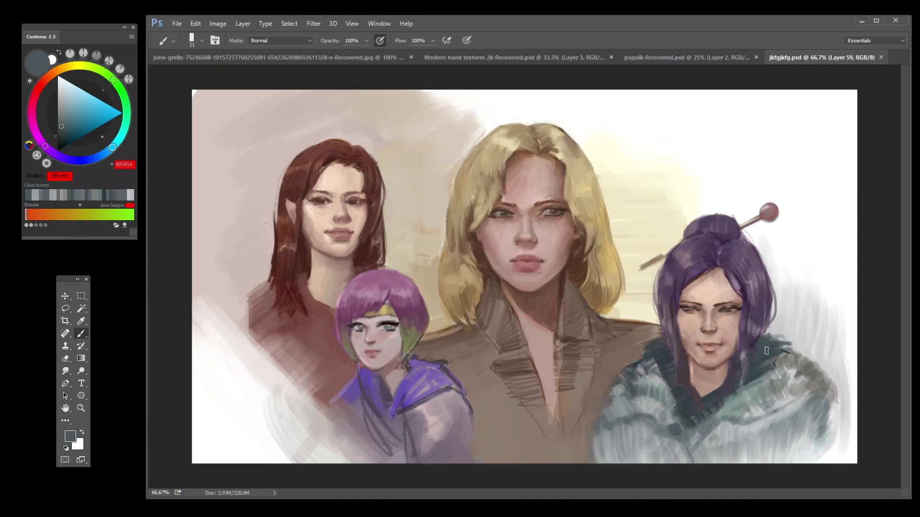
Step: Soften the purple hair ends where they meet the dark collar using sampled purple-greys, and save the file
left_click(752, 345, "alt")
mouse_move(752, 346)
left_mouse_down()
mouse_move(729, 339)
mouse_move(740, 355)
left_mouse_up()
left_click(739, 367)
left_click(743, 339, "alt")
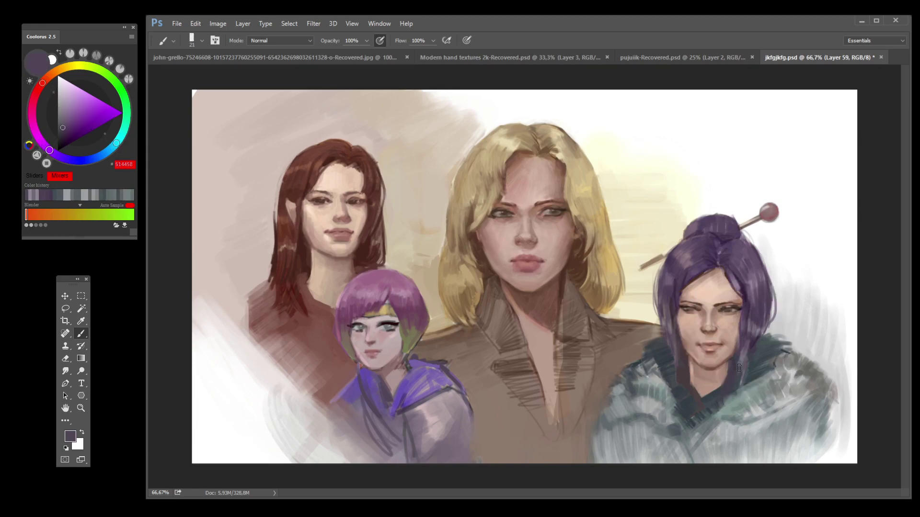
left_click(674, 356, "alt")
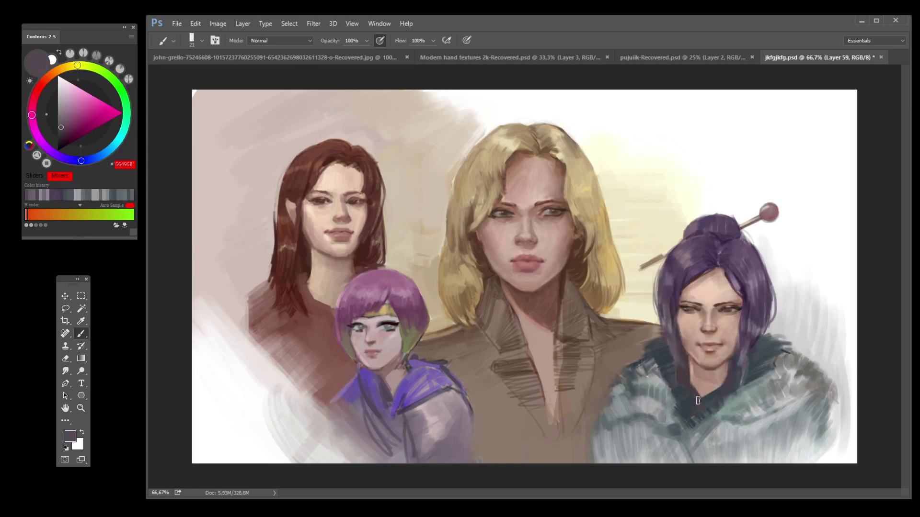
key("ctrl+s")
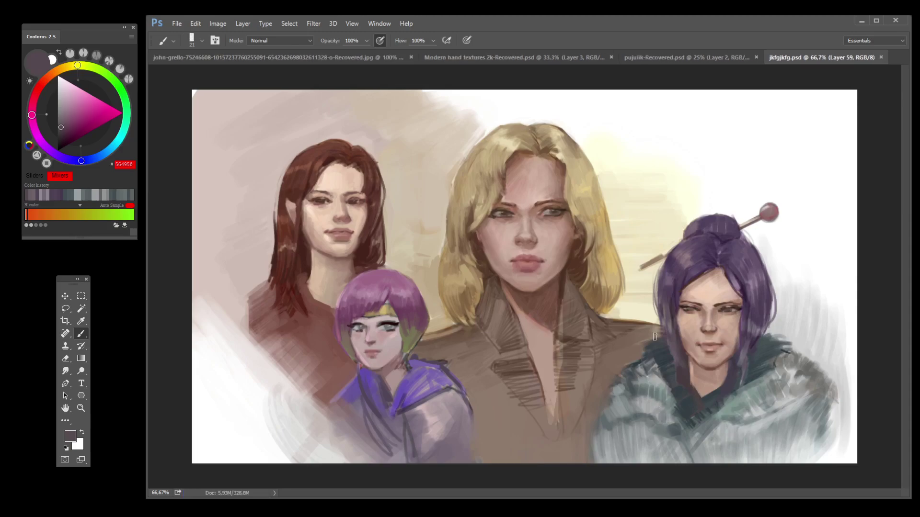
Step: Trim the fur collar's outer edge beside the blonde woman using brown sampled from her coat
left_click(628, 361, "alt")
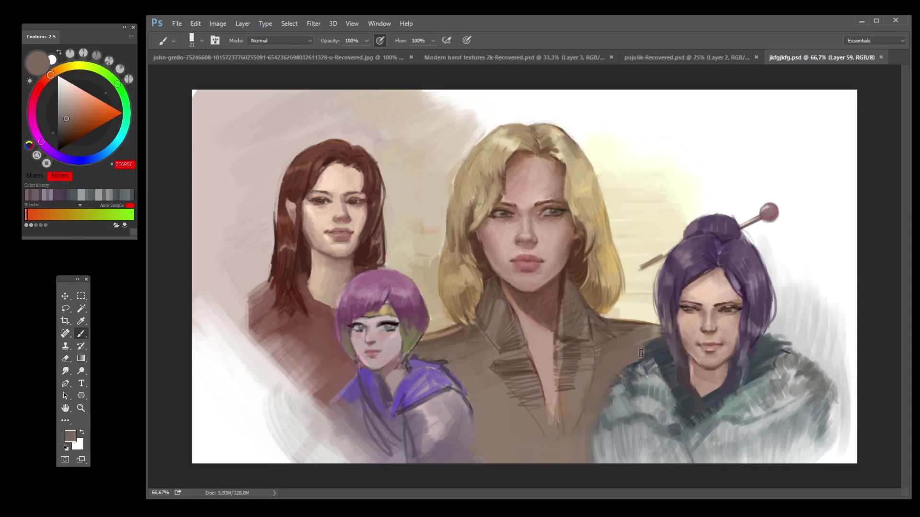
left_click(640, 348)
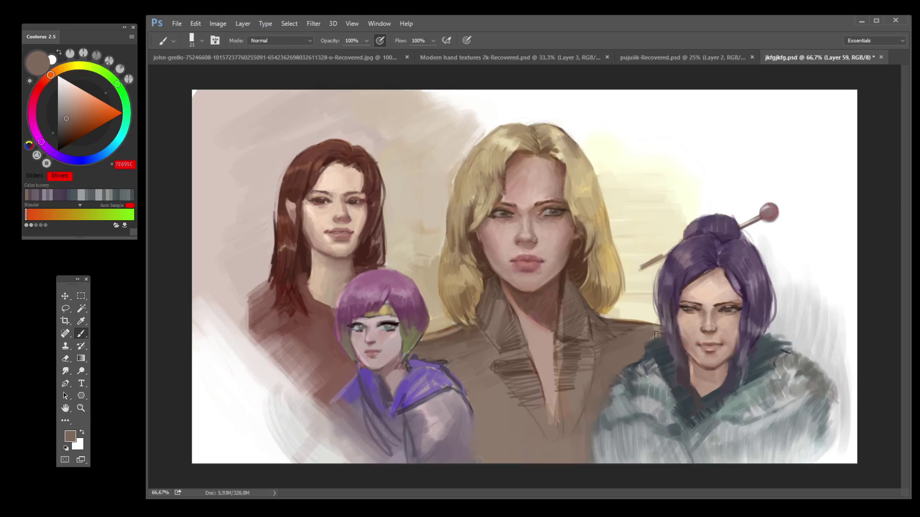
left_click(655, 332, "alt")
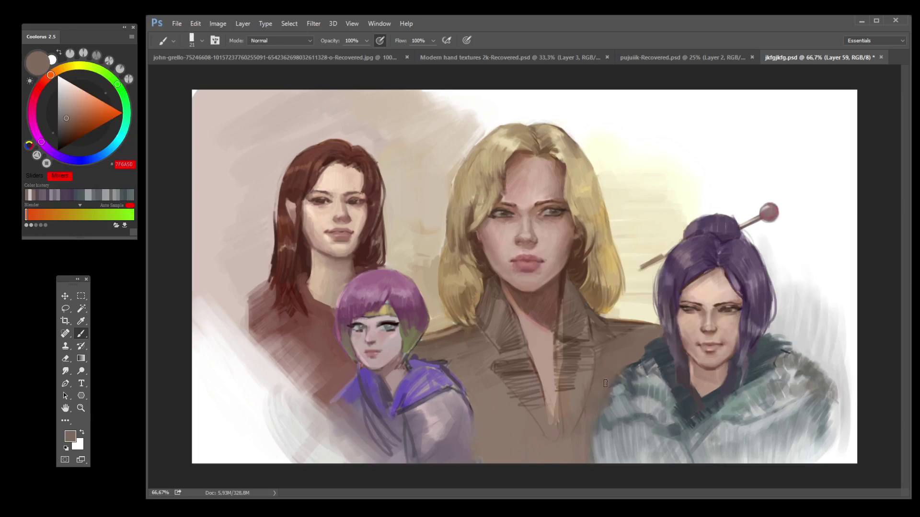
left_click(630, 359, "alt")
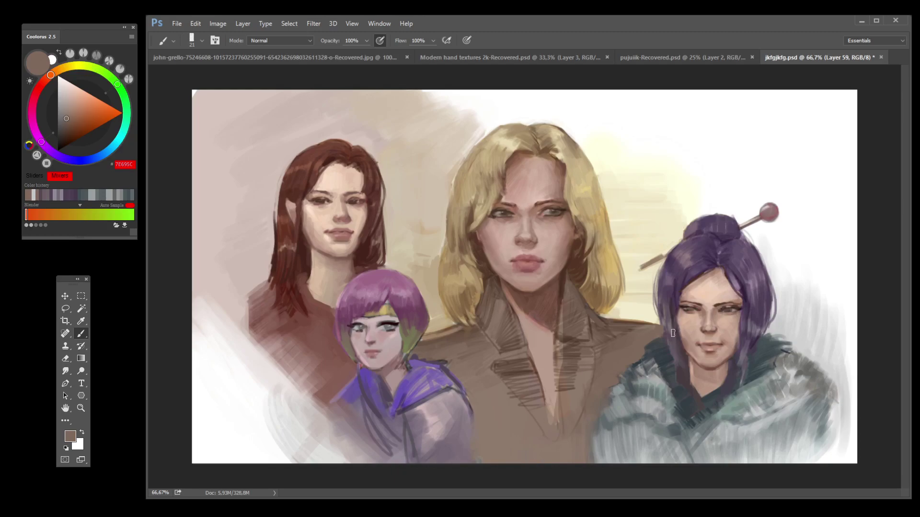
Step: Paint sampled mid and light grey fur strokes along the collar edge and lapel on the shoulder farthest from the blonde woman
left_click(797, 353, "alt")
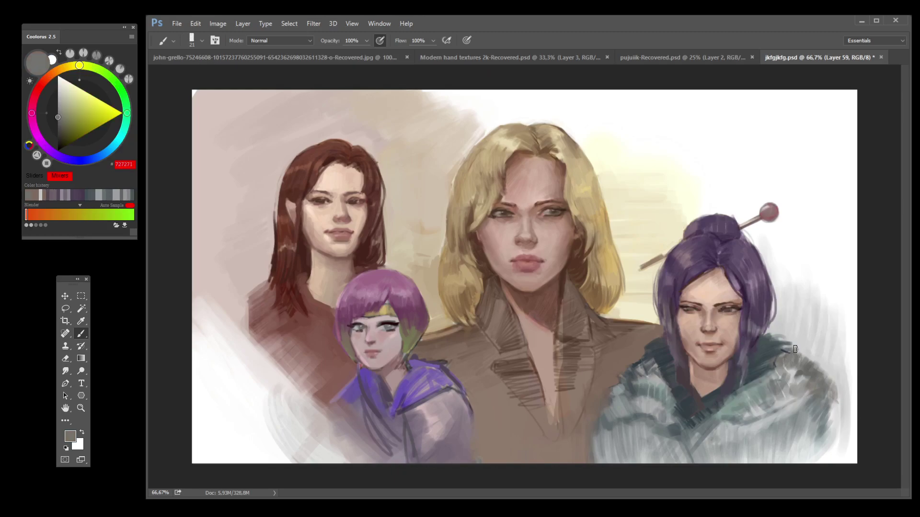
left_click(766, 376, "alt")
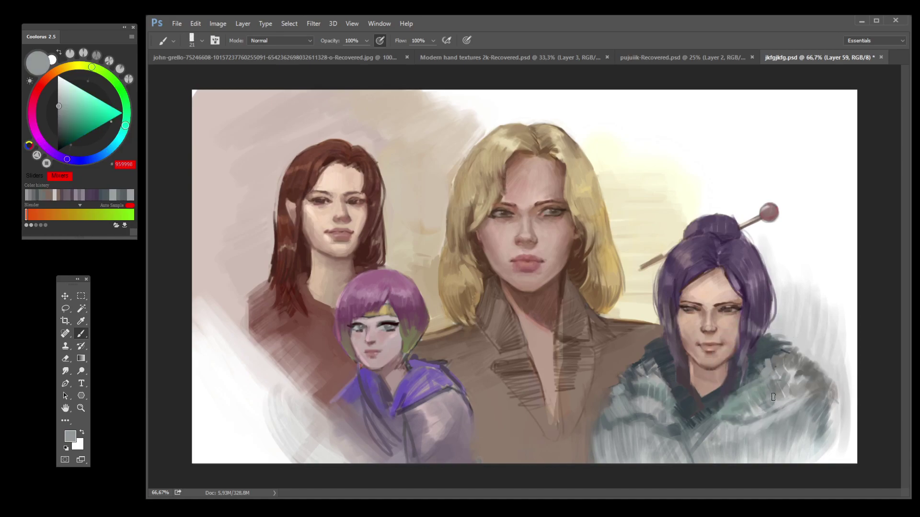
left_click(759, 381, "alt")
left_click(766, 373, "alt")
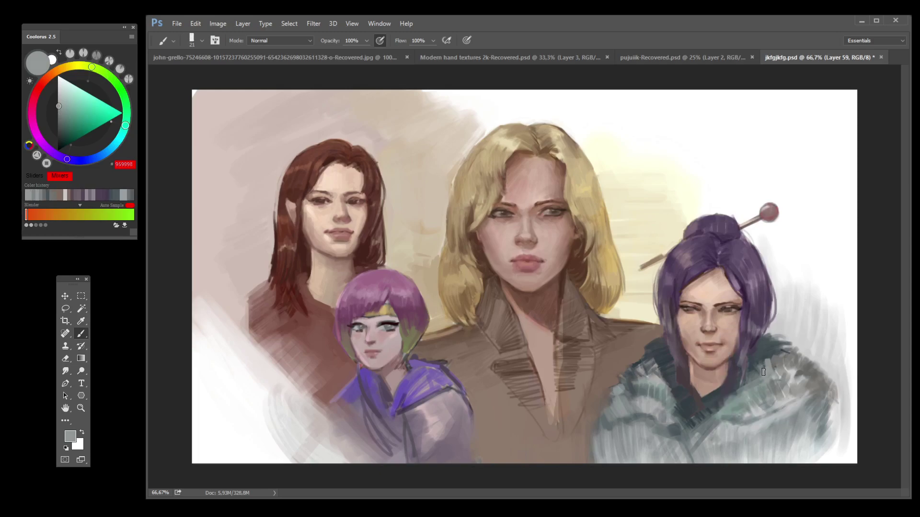
Step: Paint dark blue-grey and light grey fur strokes from the collar down the shoulder nearest the blonde woman
left_click(662, 377, "alt")
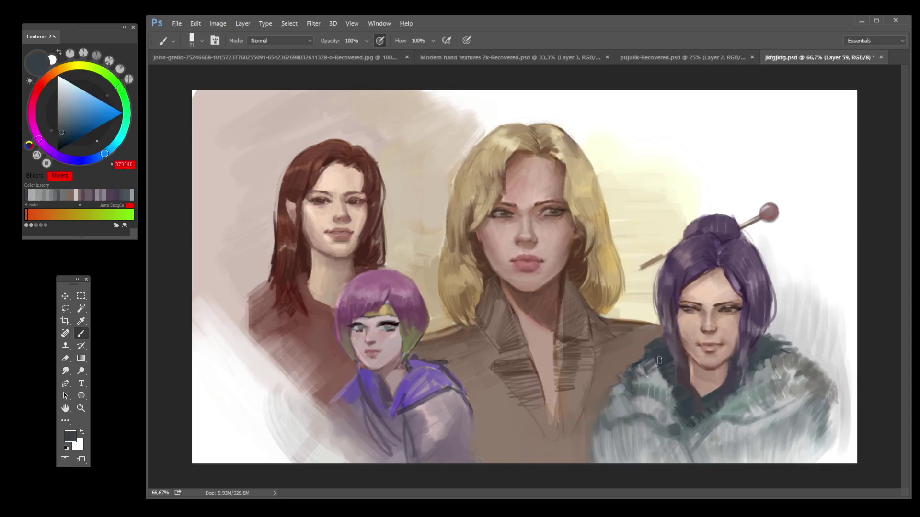
left_click(658, 361, "alt")
left_click(657, 360, "alt")
left_click_drag(642, 369, 618, 393)
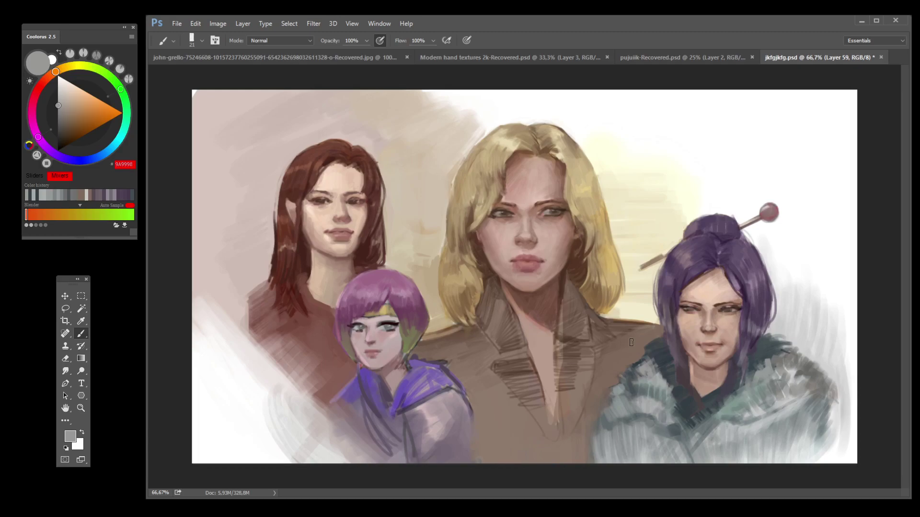
Step: Reshape the fur collar's border with the blonde woman's coat using alternating sampled coat brown and dark collar greys, and save the file
left_click(647, 349, "alt")
left_click_drag(643, 357, 643, 336)
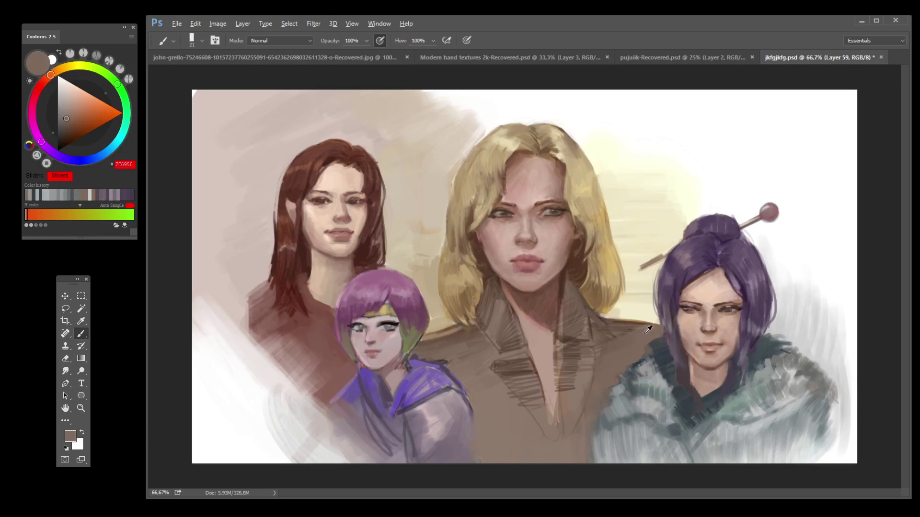
left_click(665, 357, "alt")
mouse_move(659, 341)
left_mouse_down()
mouse_move(655, 332)
mouse_move(638, 347)
left_mouse_up()
left_click(666, 368, "alt")
left_click(656, 330, "alt")
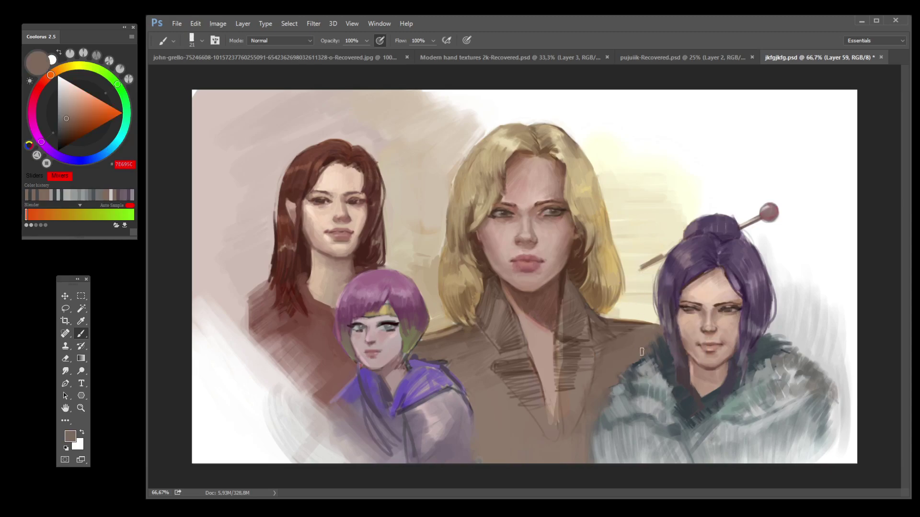
left_click(660, 338, "alt")
left_click(661, 345, "alt")
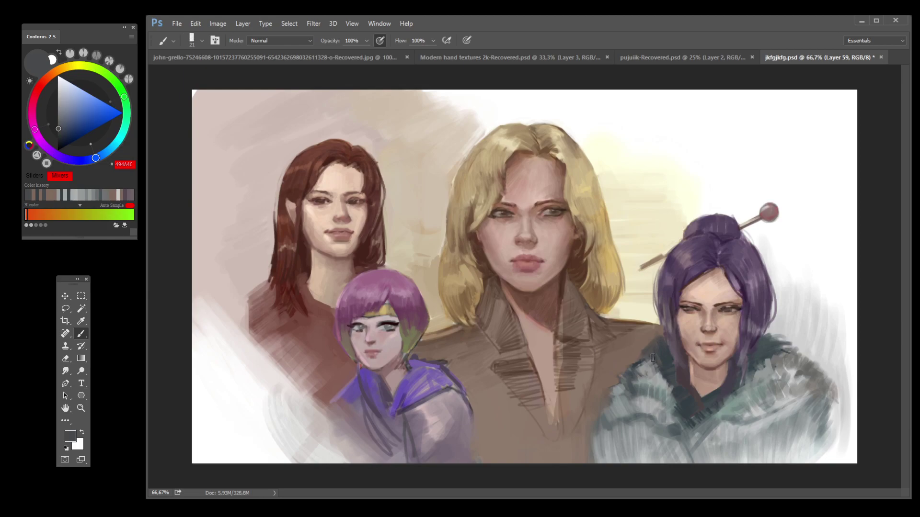
left_click(653, 353, "alt")
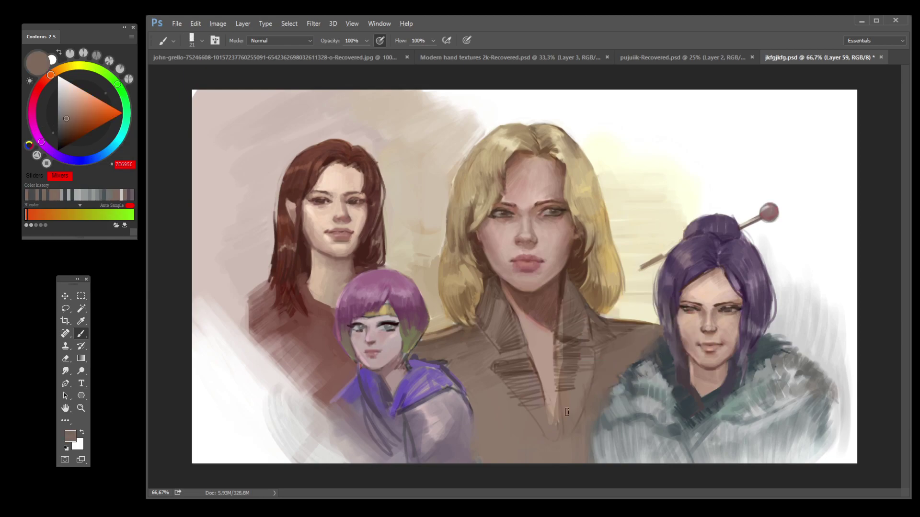
key("ctrl+s")
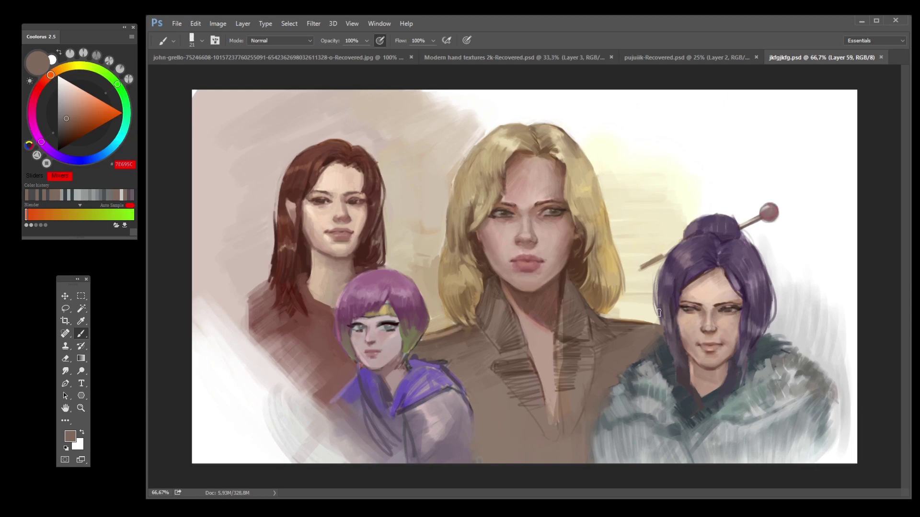
Step: Widen the document window and refine the purple-haired woman's cheek beside the mouth with sampled light and reddish skin tones
left_click_drag(908, 149, 919, 149)
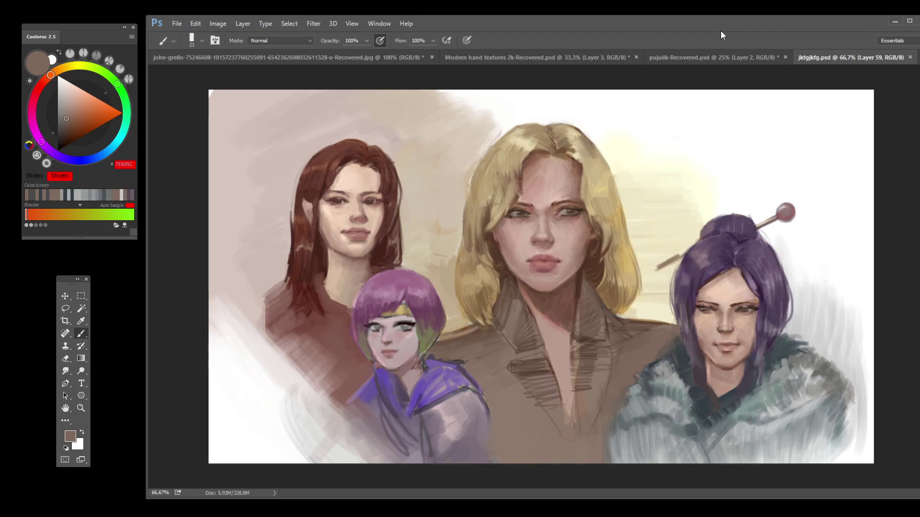
left_click(710, 338, "alt")
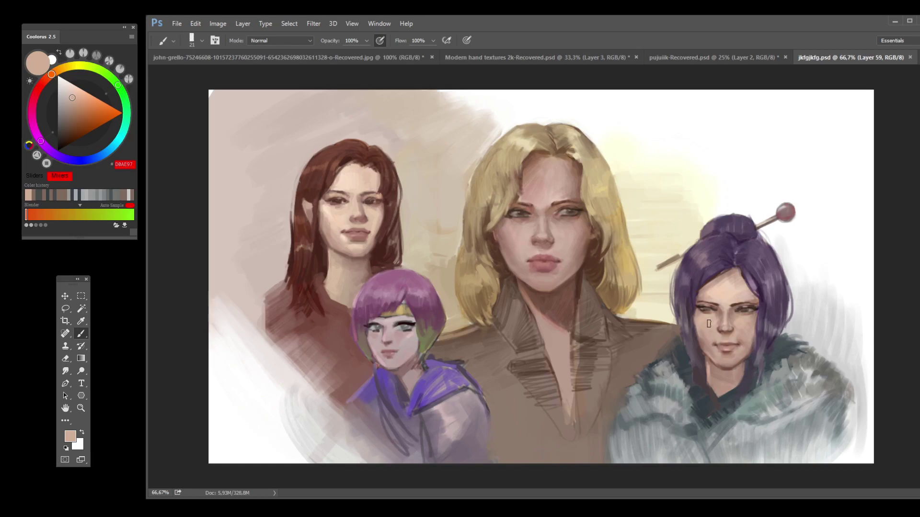
left_click(711, 341, "alt")
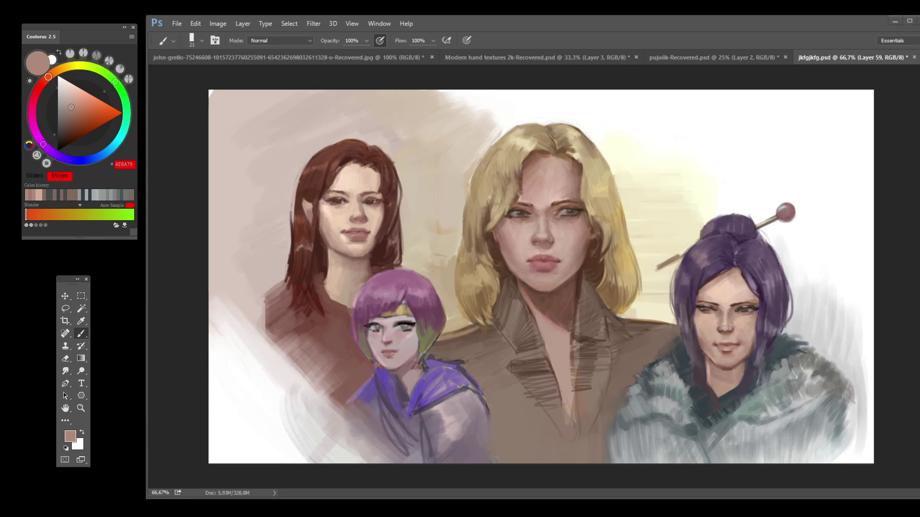
left_click(704, 341, "alt")
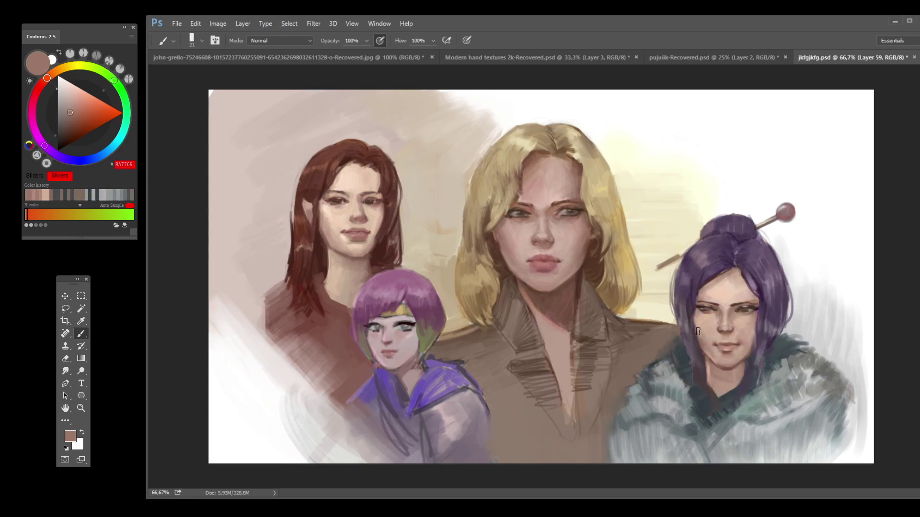
left_click(706, 335, "alt")
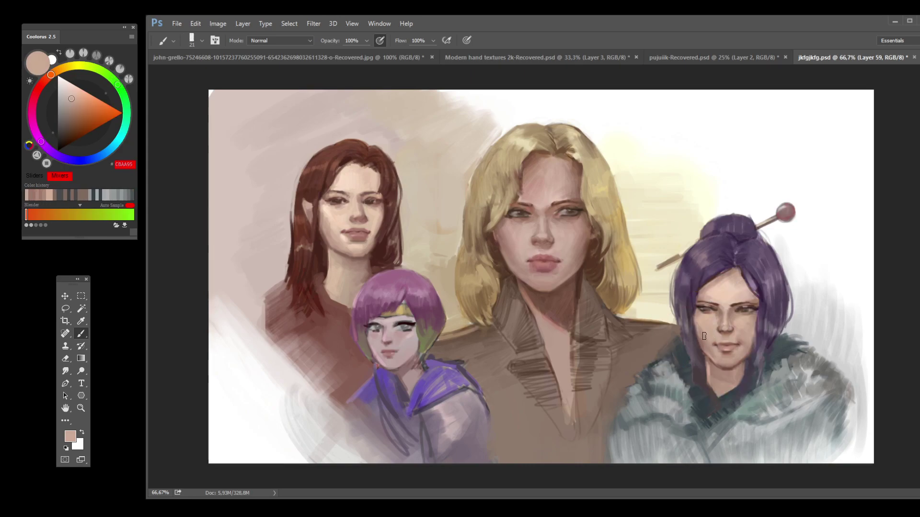
left_click(753, 341, "alt")
left_click(714, 342, "alt")
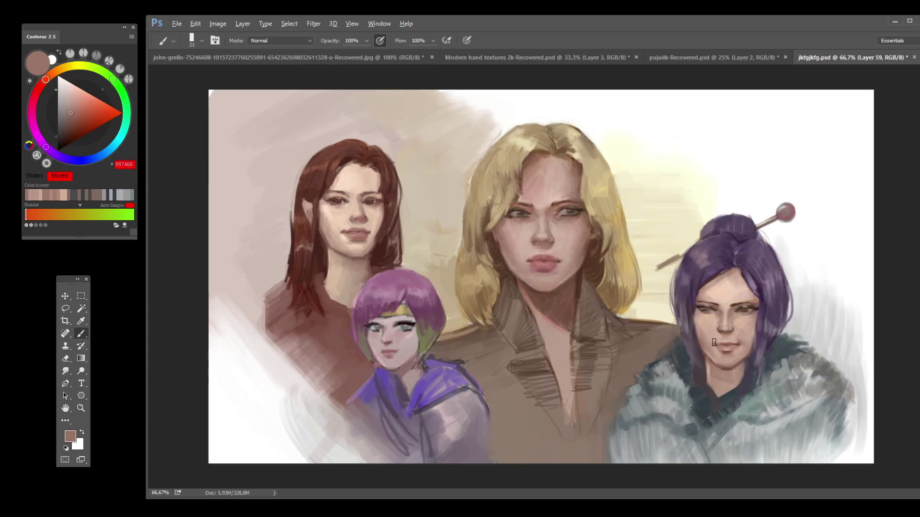
left_click(714, 342, "alt")
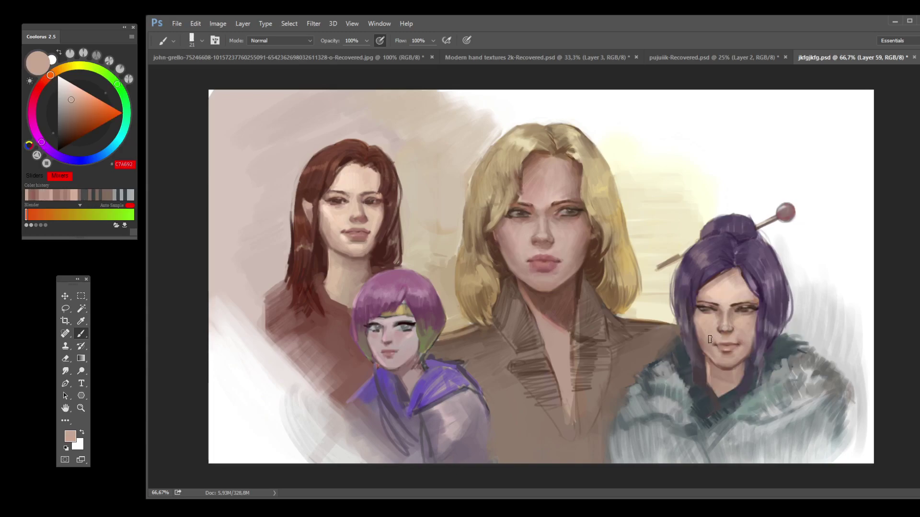
Step: Smooth the purple-haired woman's other cheek and the bridge of her nose with sampled light skin tones
left_click(742, 331, "alt")
left_click(750, 331, "alt")
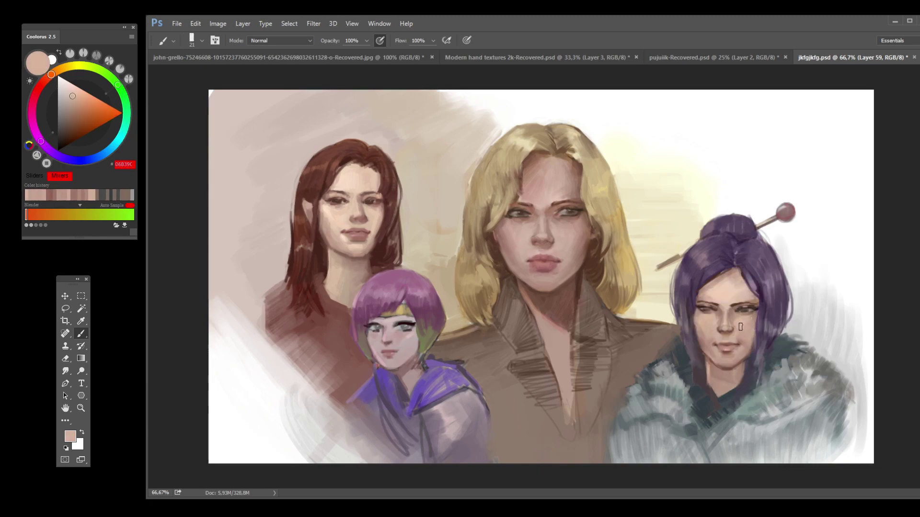
left_click(745, 341, "alt")
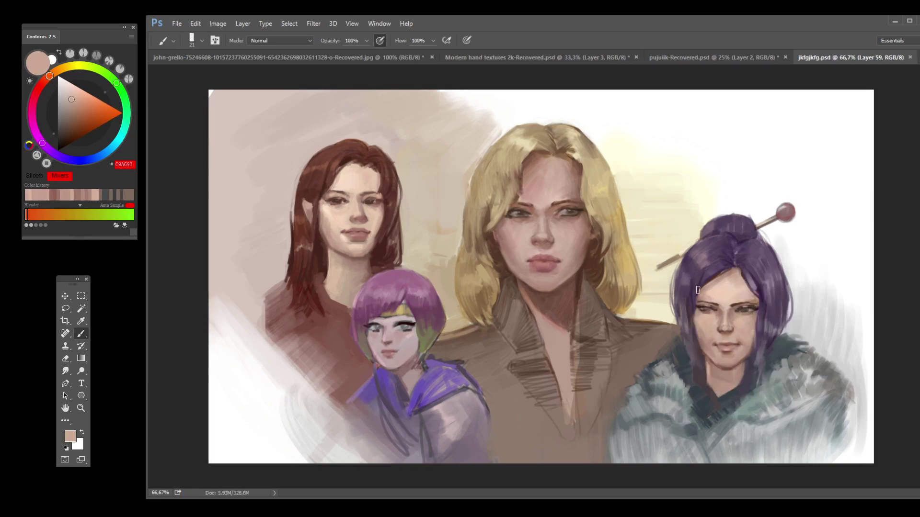
left_click(728, 304, "alt")
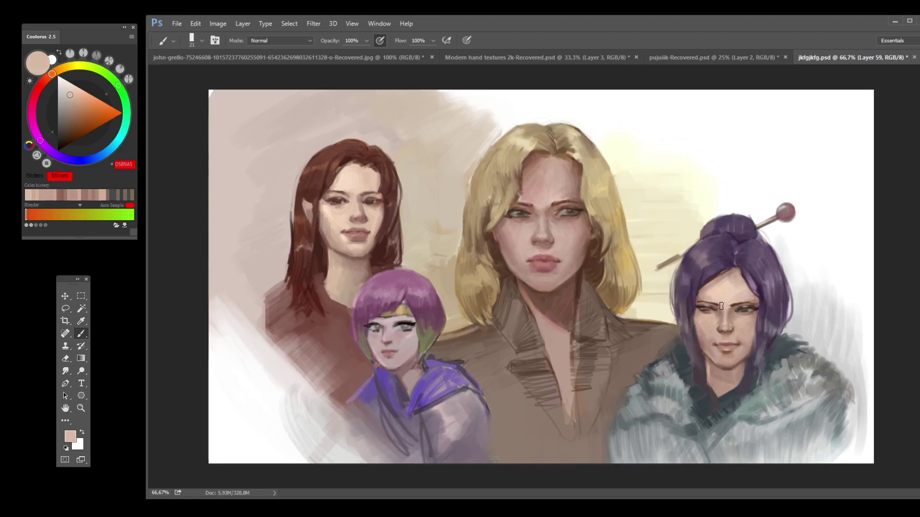
left_click(733, 318, "alt")
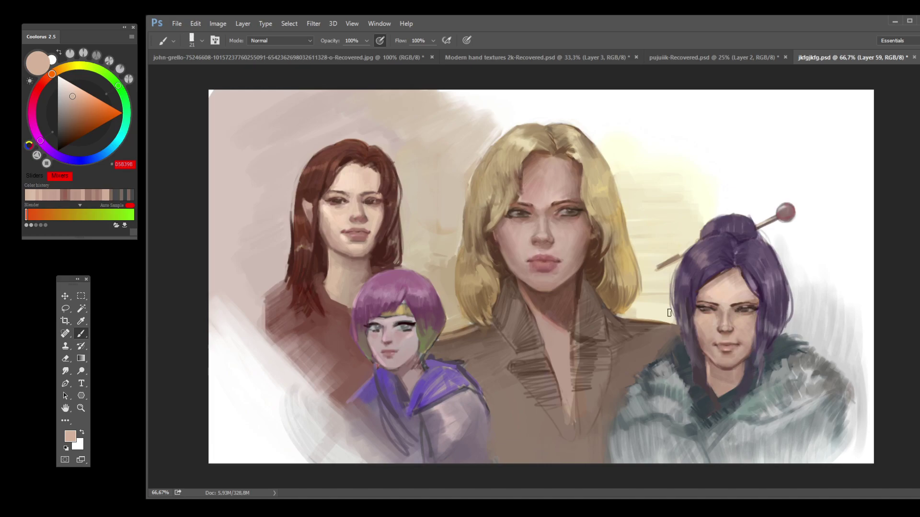
Step: Smooth the purple-haired woman's forehead and temples with sampled light skin tones and save the file
left_click(762, 299, "alt")
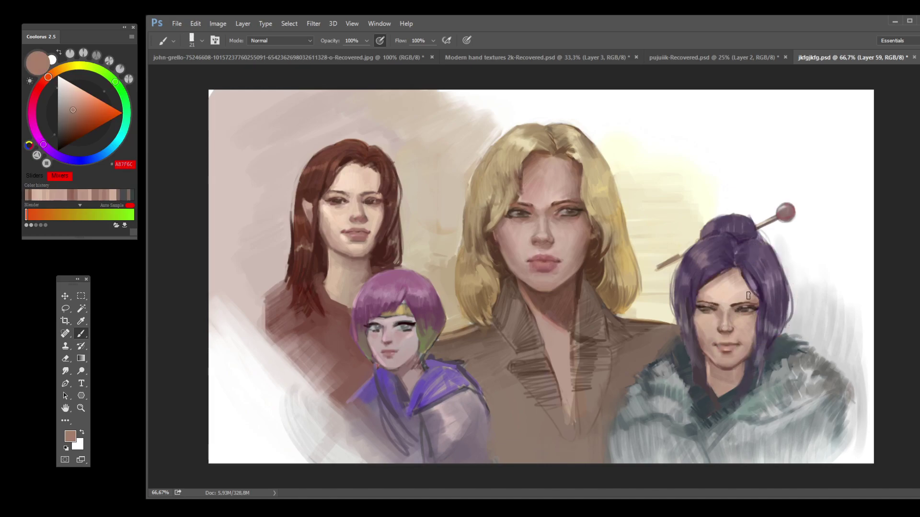
left_click(746, 294, "alt")
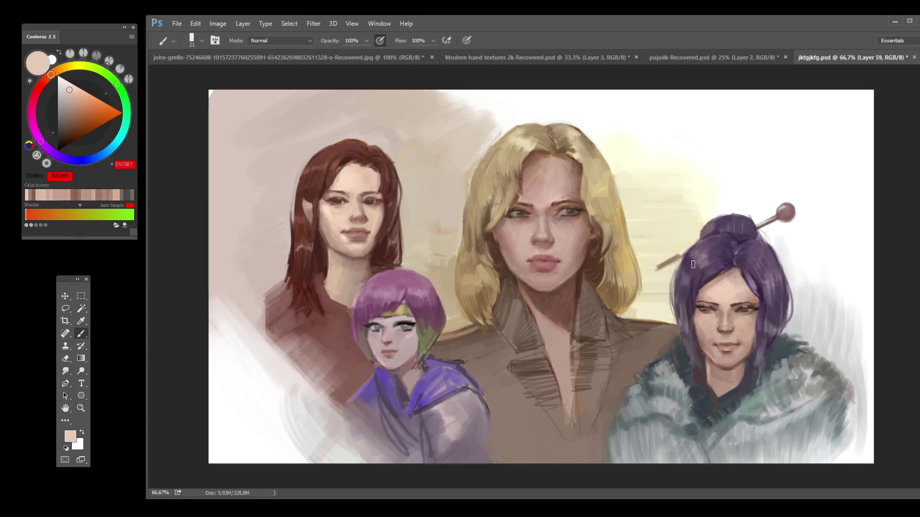
left_click(711, 290, "alt")
left_click(712, 287, "alt")
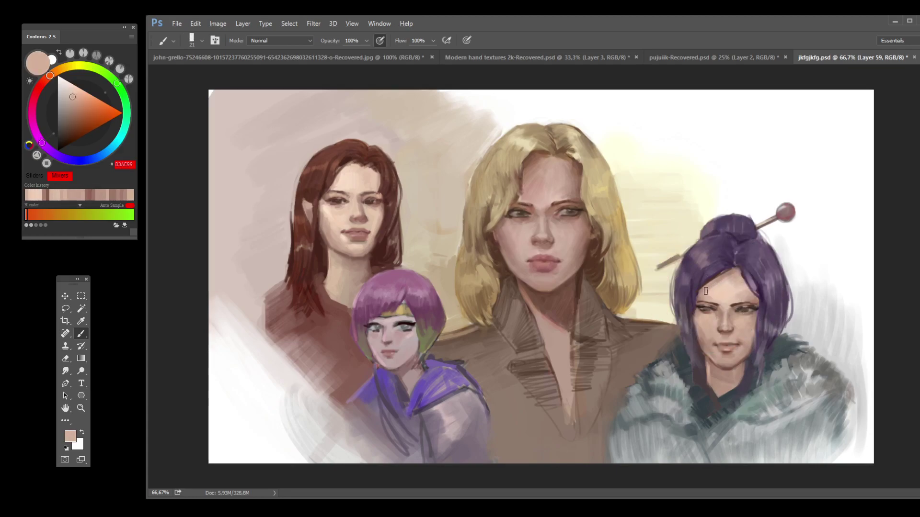
left_click(737, 290, "alt")
left_click(728, 282, "alt")
left_click(723, 290, "alt")
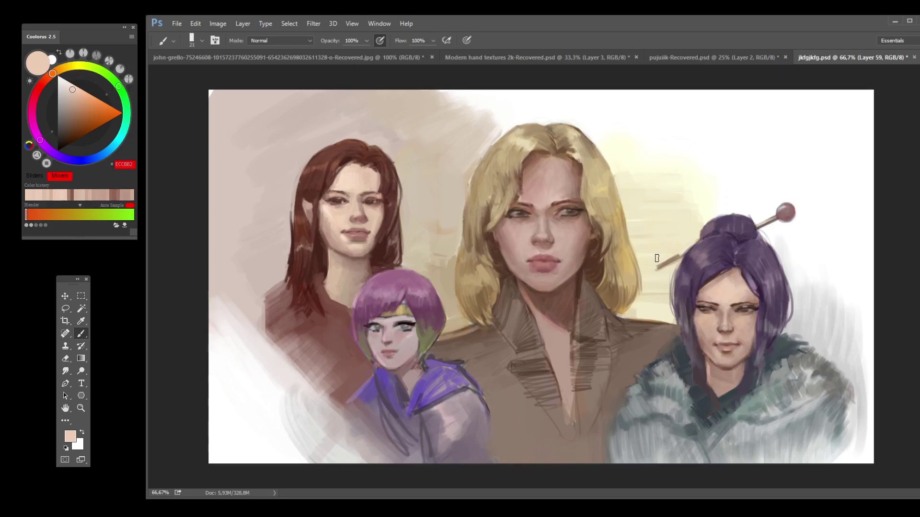
left_click(690, 307, "alt")
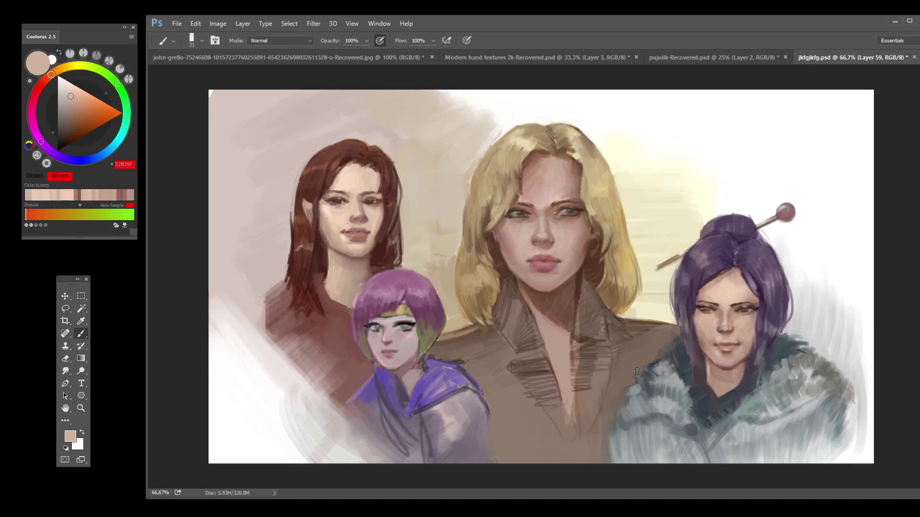
key("ctrl+s")
left_click_drag(703, 282, 709, 288)
Step: Enlarge the brush and paint broad strokes of sampled blue-grey and white over the fur coat's outer sleeve and edge
key("bracketright")
key("bracketright")
key("bracketright")
key("bracketright")
key("bracketright")
key("bracketright")
left_click(776, 390, "alt")
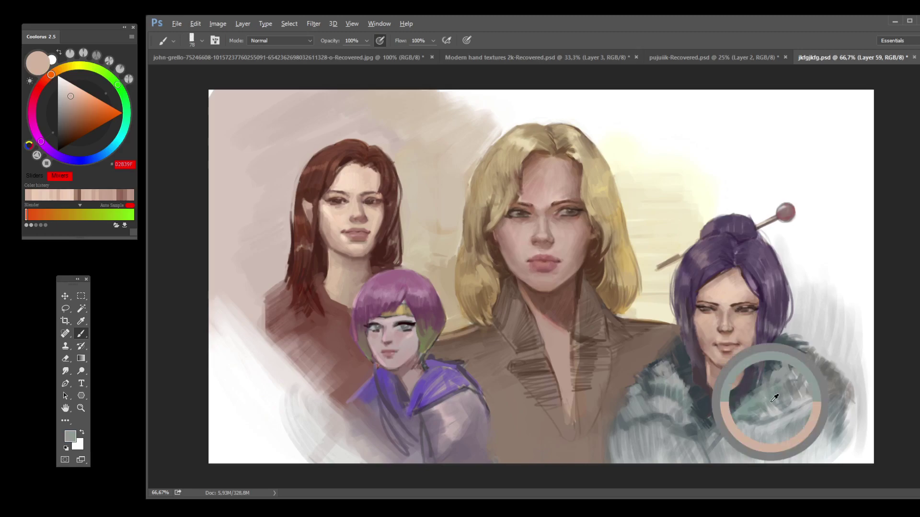
left_click(846, 431, "alt")
left_click(846, 431, "alt")
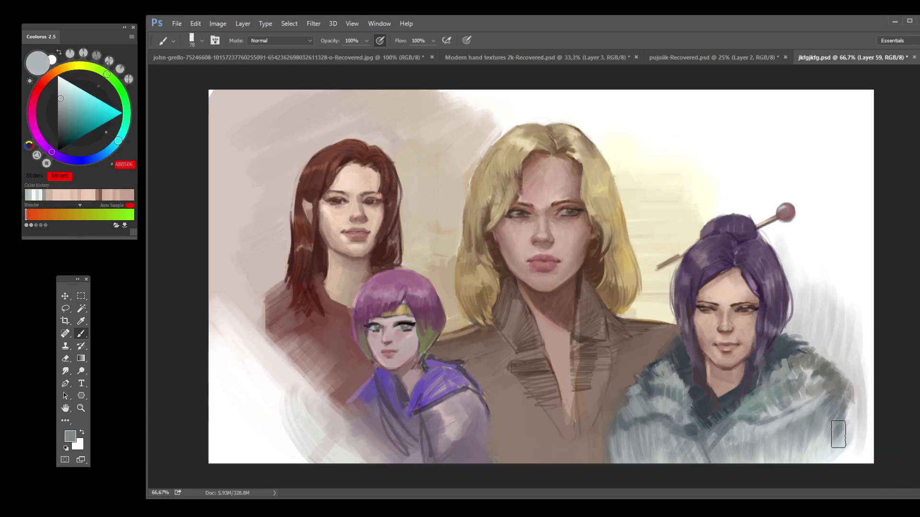
left_click(816, 426, "alt")
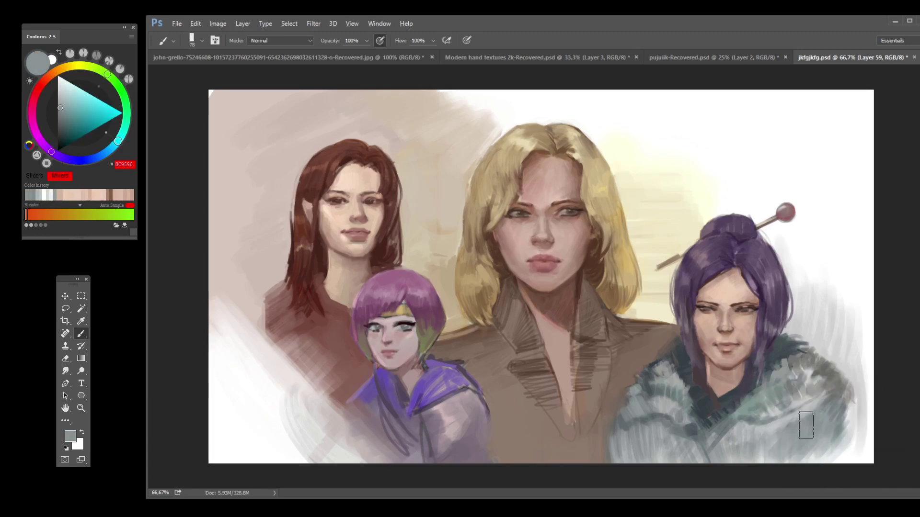
left_click(803, 417, "alt")
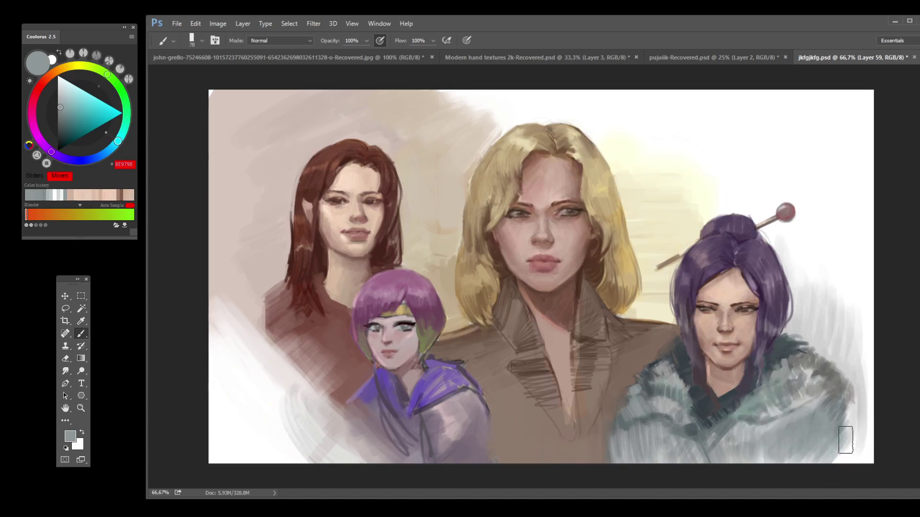
left_click(845, 440, "alt")
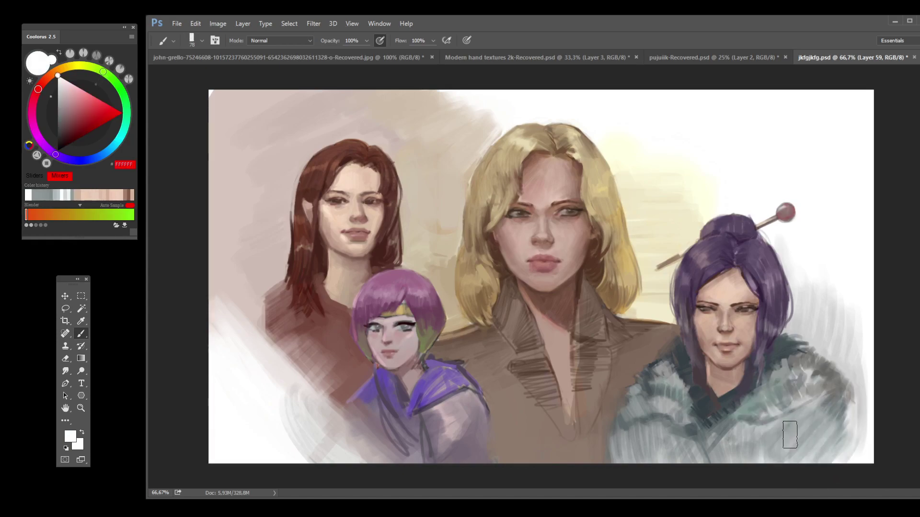
Step: Lighten the fur coat's lower front and sleeve with broad strokes of sampled pale and mid greys
left_click(786, 412, "alt")
left_click(784, 405, "alt")
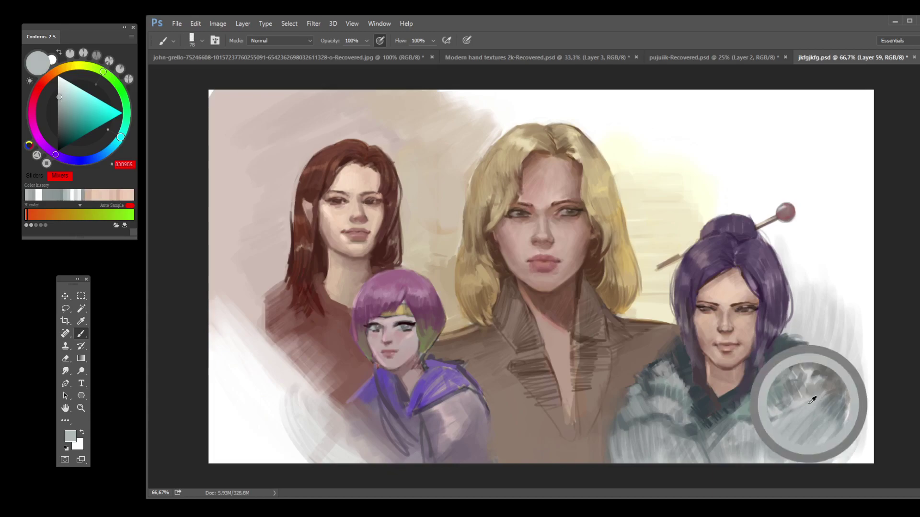
left_click(733, 445, "alt")
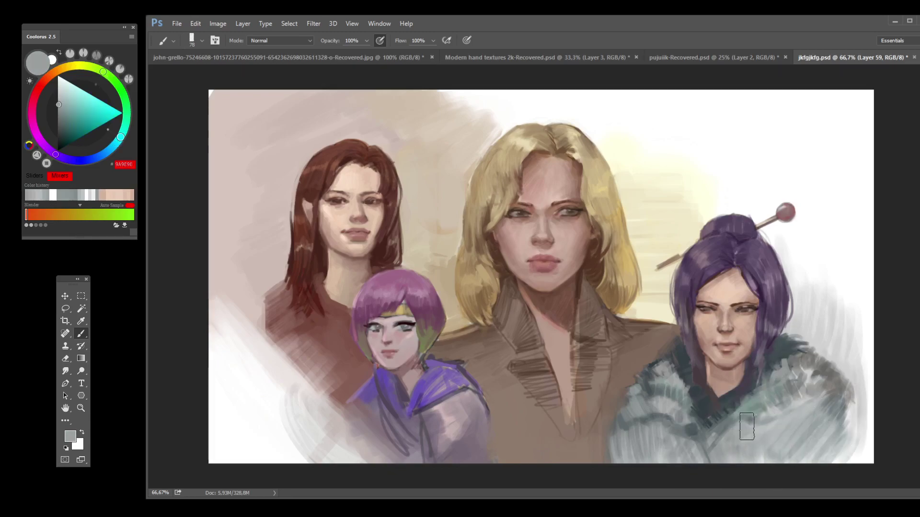
left_click(779, 419, "alt")
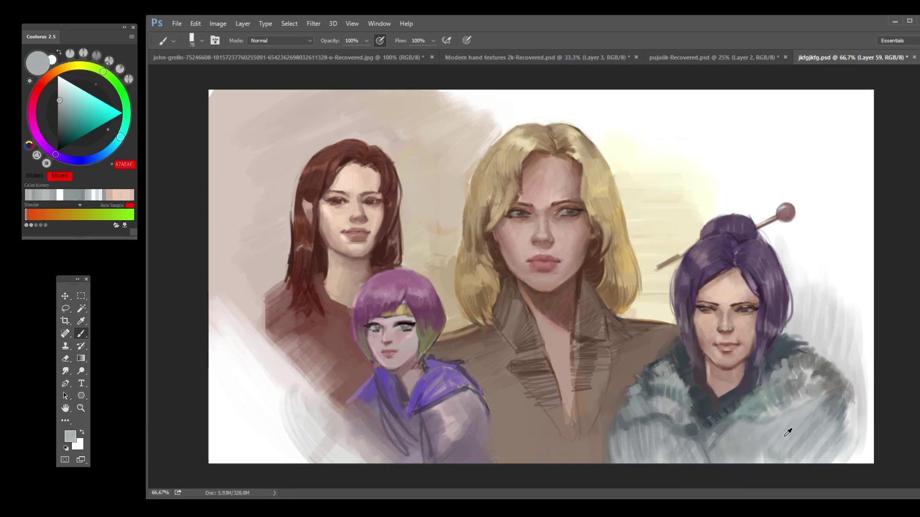
left_click(834, 431, "alt")
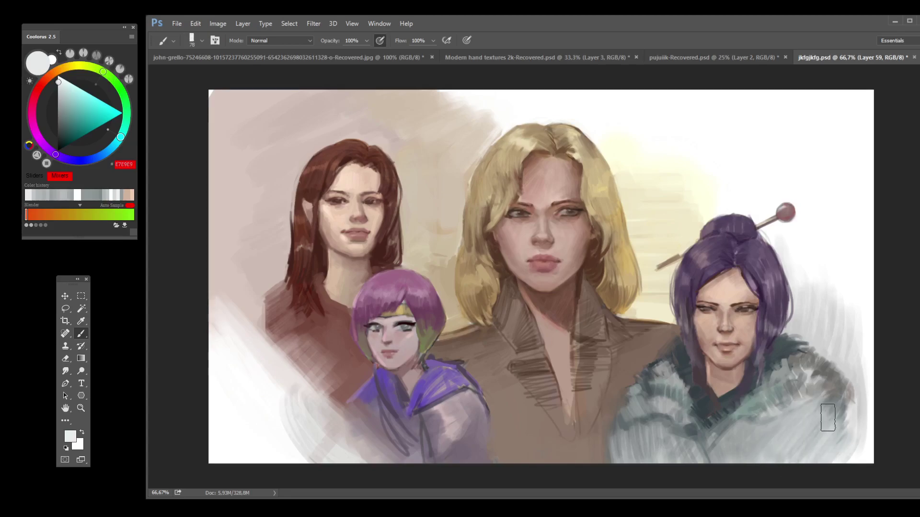
Step: Blend the coat's outer sleeve into the pale background using alternating sampled off-white and light grey tones
left_click(856, 415, "alt")
left_click(857, 418, "alt")
left_click(850, 421, "alt")
left_click(756, 417, "alt")
left_click(757, 419, "alt")
left_click(776, 431, "alt")
left_click(752, 445, "alt")
left_click(825, 402, "alt")
left_click(814, 431, "alt")
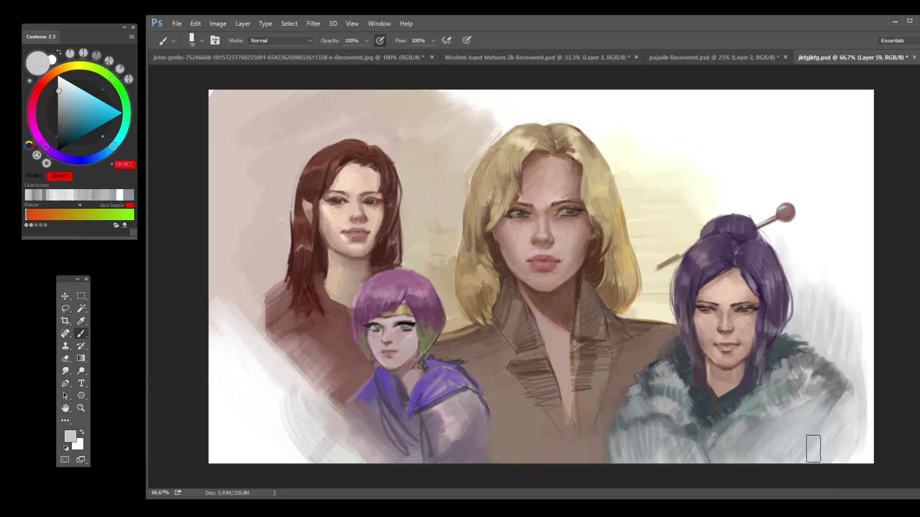
Step: Paint white and light grey strokes in the background beside the fur coat, softening its outer shoulder edge
left_click(826, 278, "alt")
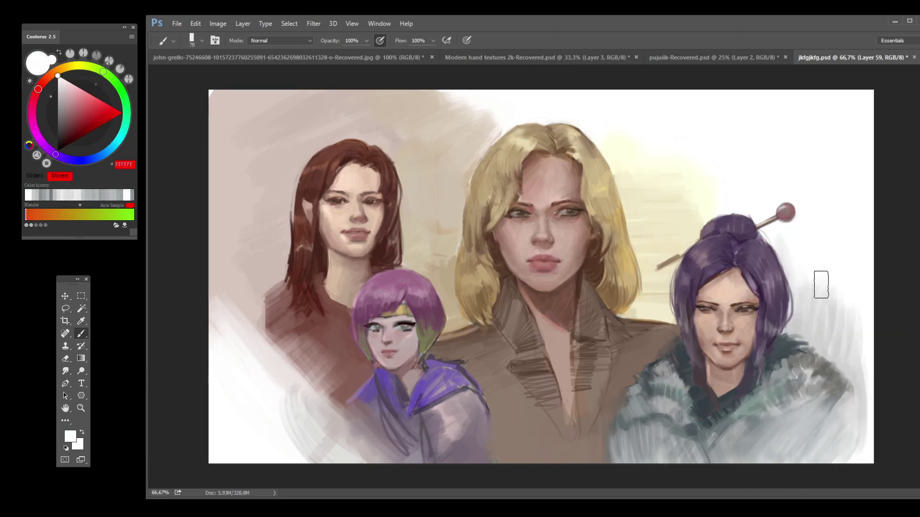
left_click(844, 338, "alt")
left_click(853, 330, "alt")
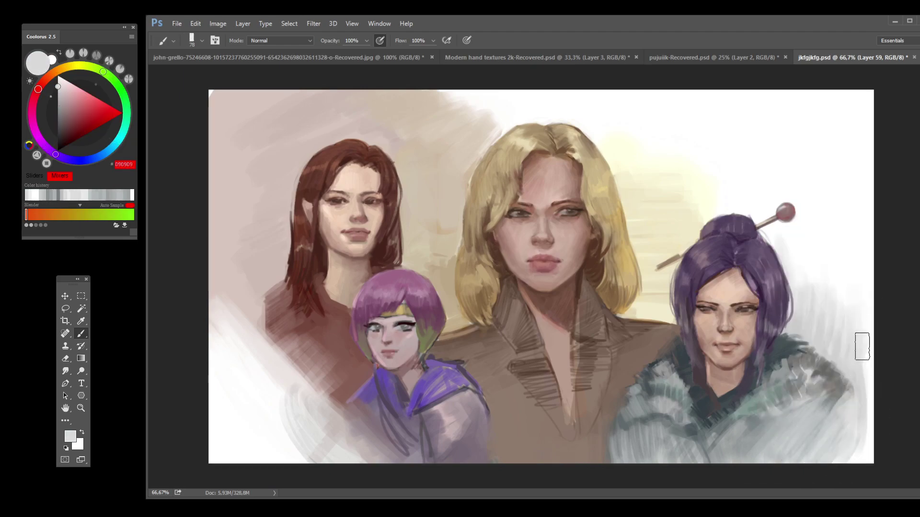
mouse_move(861, 388)
left_mouse_down()
mouse_move(847, 464)
mouse_move(857, 458)
mouse_move(866, 349)
left_mouse_up()
left_click(857, 398, "alt")
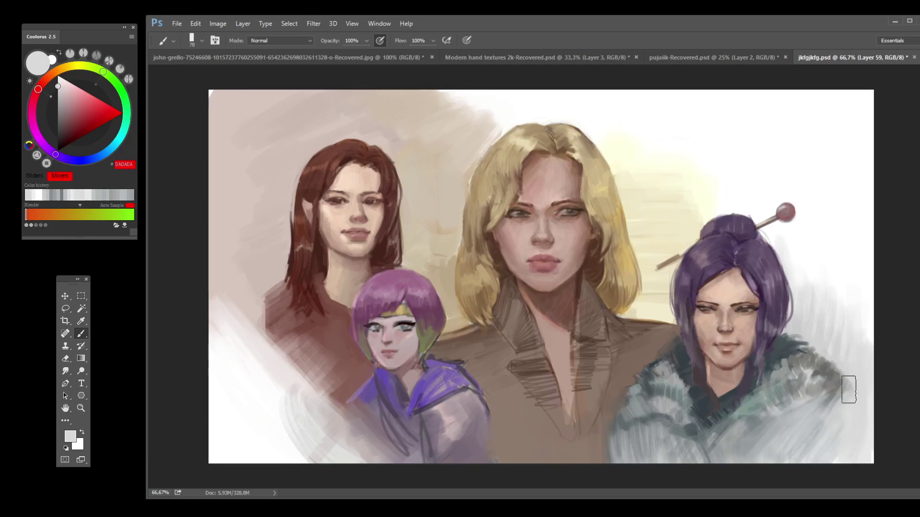
left_click(814, 432, "alt")
left_click(814, 433, "alt")
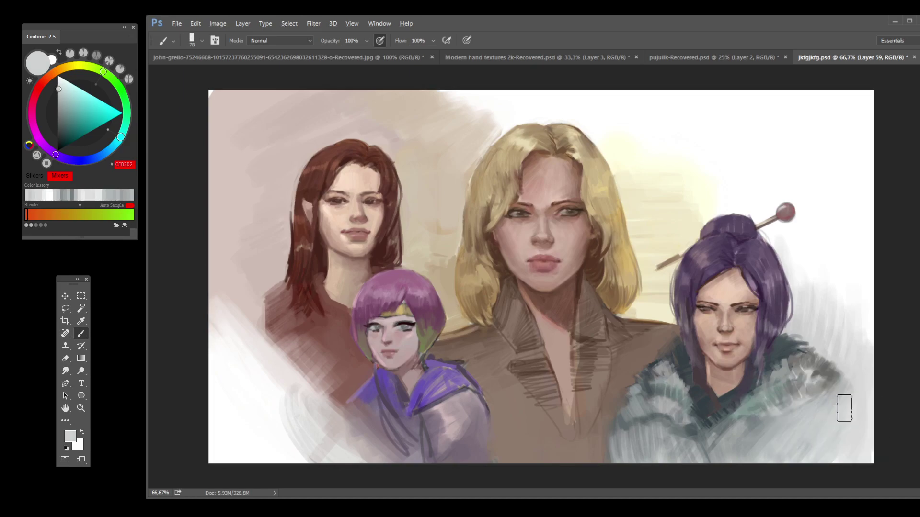
Step: Blend the coat's lower front below the fur collar with sampled blue-grey, mid grey and pale grey
left_click(750, 421, "alt")
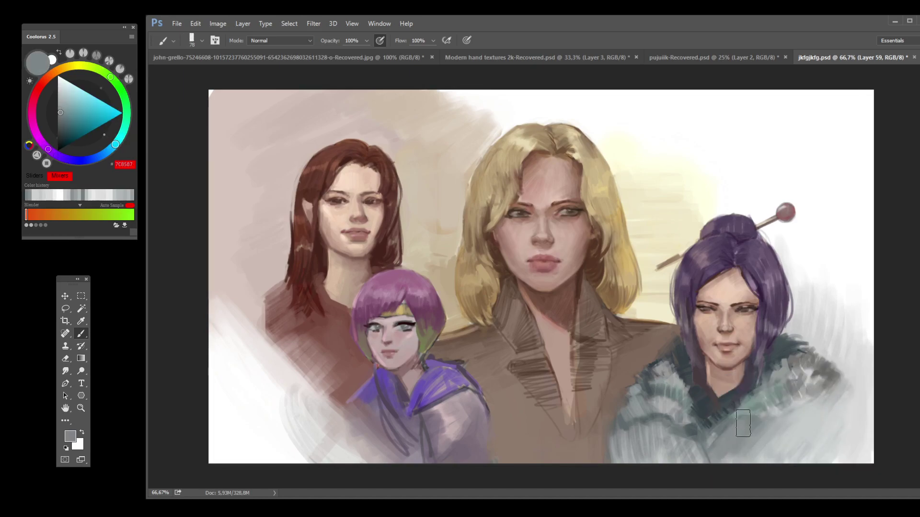
left_click(706, 447, "alt")
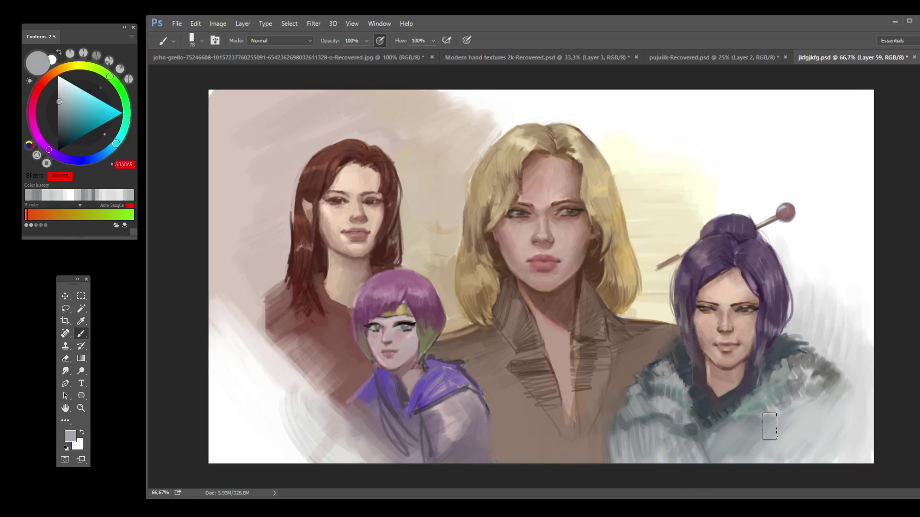
left_click(794, 403, "alt")
left_click(827, 384, "alt")
left_click(809, 421, "alt")
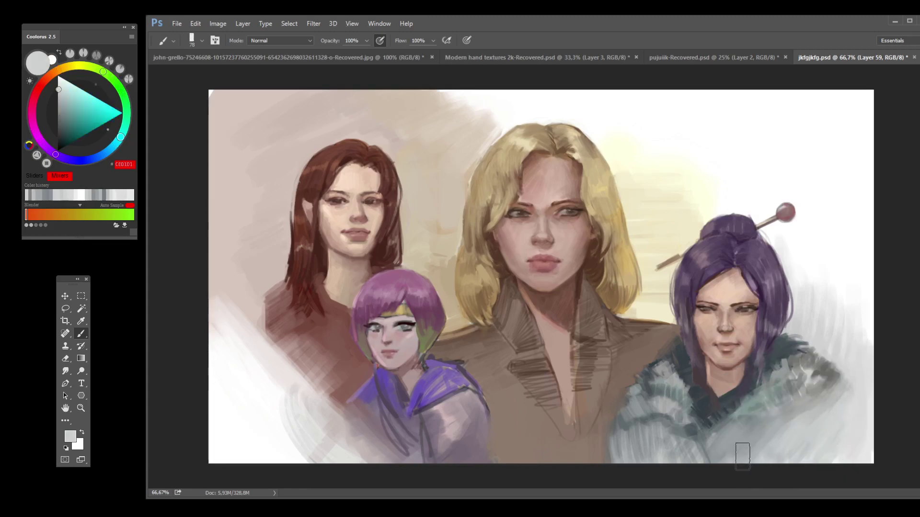
Step: Reduce the brush size to 25 and refine the coat's fur edge facing the blonde woman with sampled dark greys
left_click(657, 375, "alt")
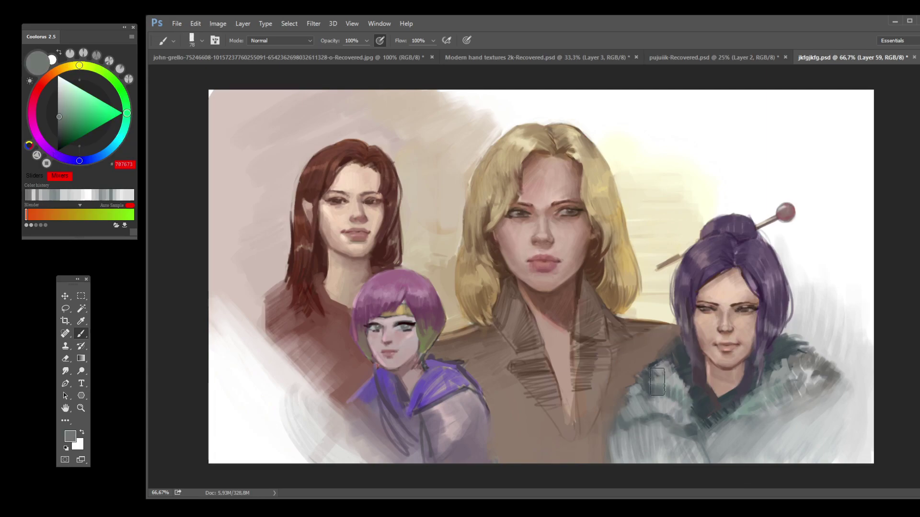
key("bracketleft")
key("bracketleft")
key("bracketleft")
key("bracketleft")
key("bracketleft")
left_click(647, 383, "alt")
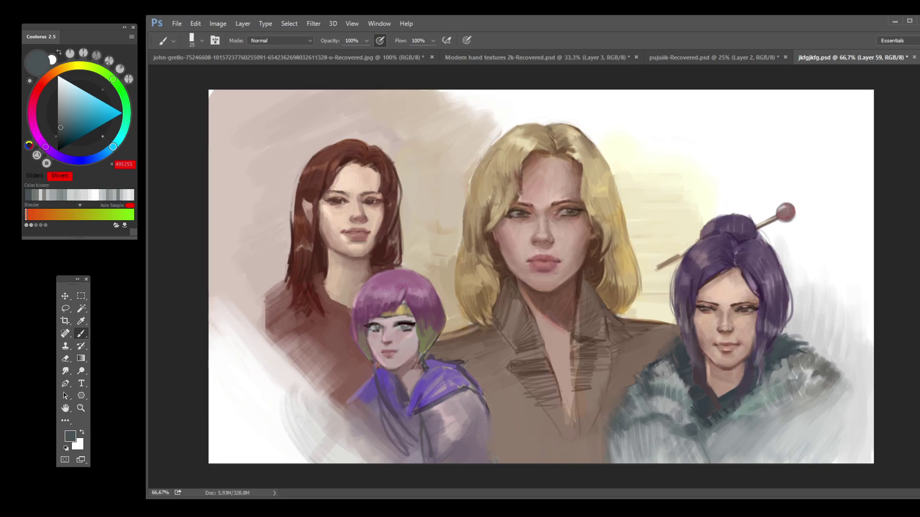
Step: Smooth the short-haired woman's lower sleeve with sampled purple-greys and blend its edge into the blonde woman's brown coat
key("alt")
left_click(466, 438, "alt")
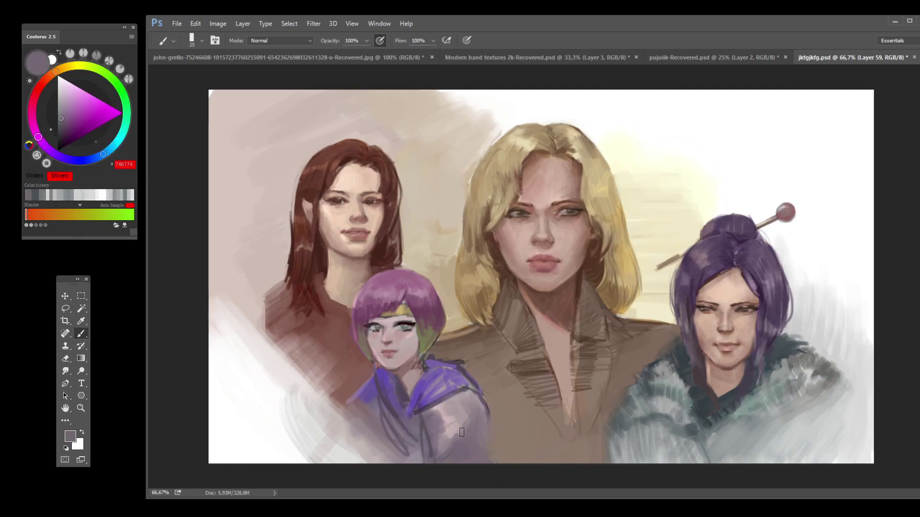
left_click(491, 425, "alt")
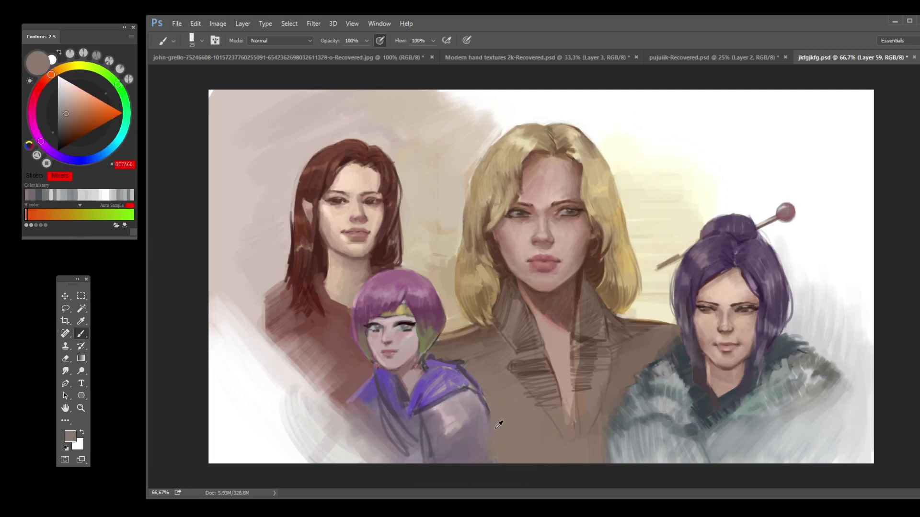
left_click(488, 461, "alt")
left_click(433, 450, "alt")
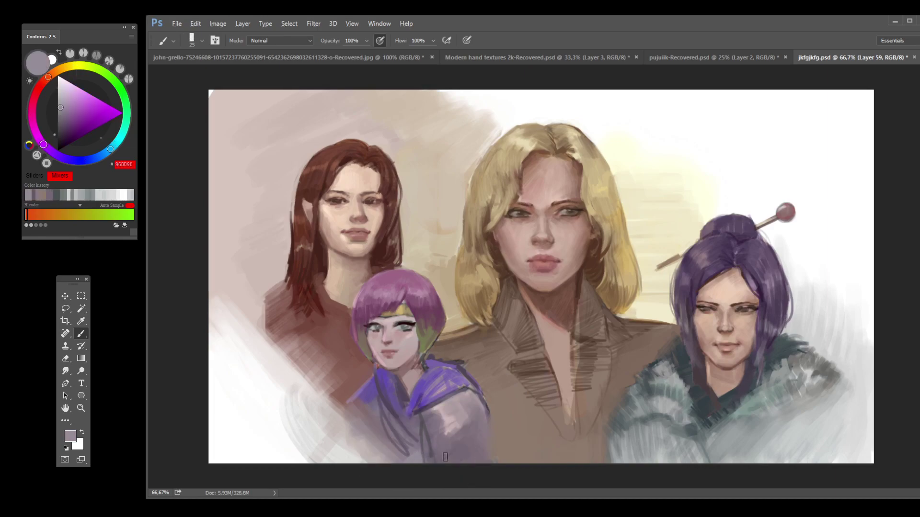
mouse_move(444, 468)
left_mouse_down()
mouse_move(481, 449)
mouse_move(475, 477)
left_mouse_up()
left_click(485, 458, "alt")
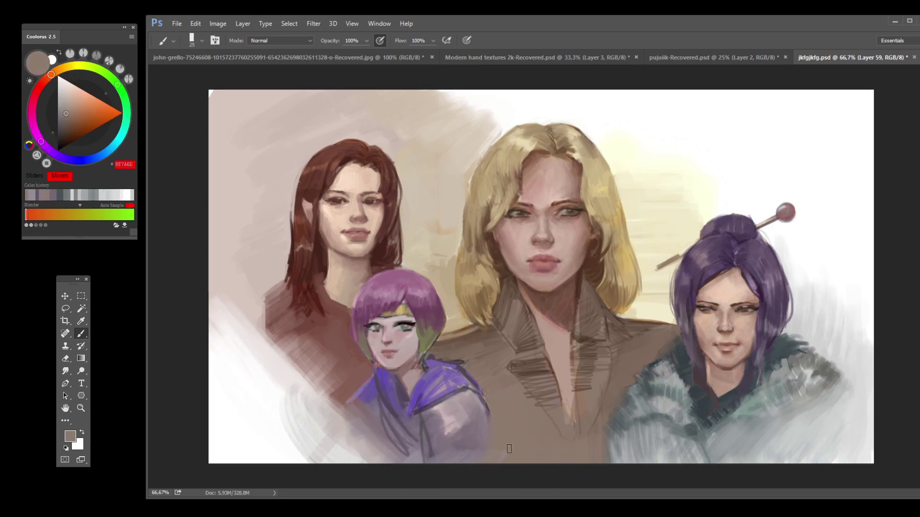
Step: Clean up the edge of the short-haired woman's purple hood and shoulder using sampled coat brown and dark purple
left_click(493, 412, "alt")
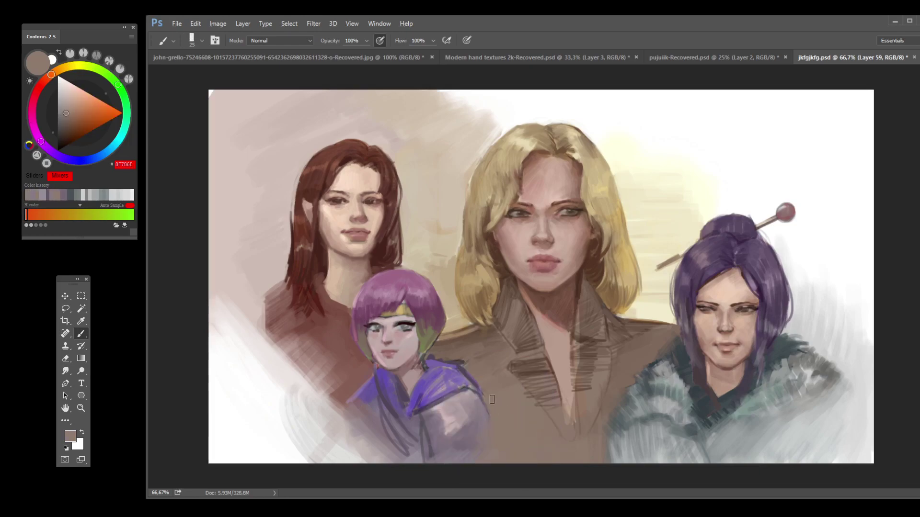
left_click(480, 379, "alt")
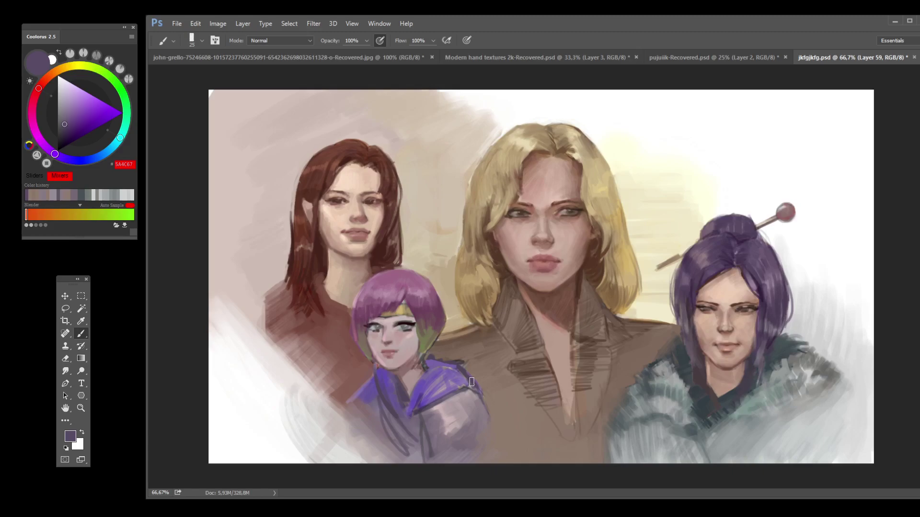
left_click(472, 381, "alt")
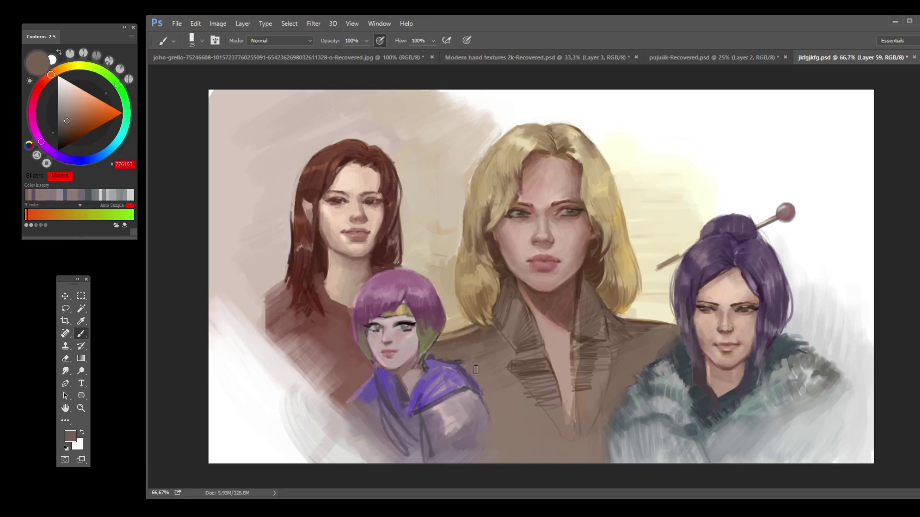
mouse_move(482, 363)
left_mouse_down()
mouse_move(464, 352)
mouse_move(439, 356)
left_mouse_up()
left_click(466, 354, "alt")
Step: Try to repaint the blonde woman's shoulder line beside the purple-haired woman with sampled brown and beige, and undo the strokes
left_click(640, 322, "alt")
mouse_move(623, 323)
left_mouse_down()
mouse_move(666, 326)
mouse_move(619, 315)
mouse_move(669, 333)
mouse_move(632, 330)
mouse_move(675, 329)
left_mouse_up()
key("ctrl+z")
left_click(621, 318, "alt")
left_click(644, 331, "alt")
left_click(647, 321, "alt")
left_click_drag(622, 320, 673, 321)
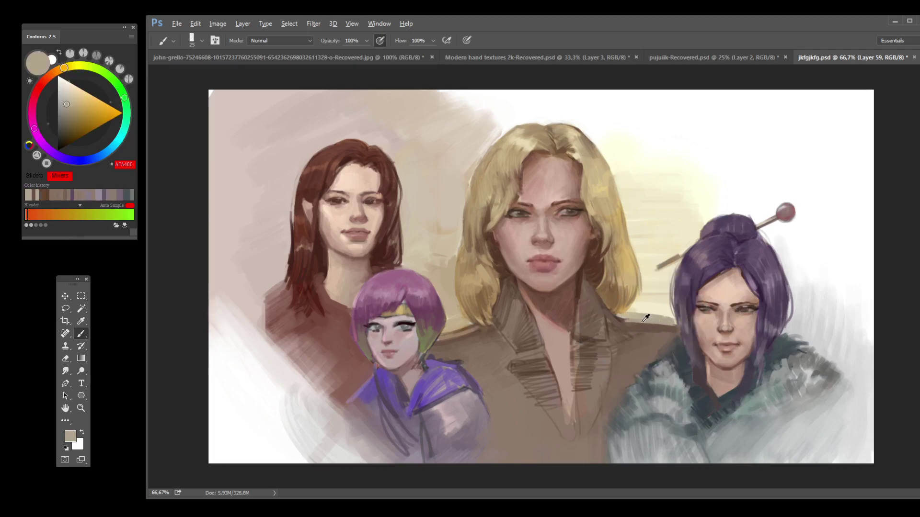
key("ctrl+z")
key("ctrl+z")
key("ctrl+z")
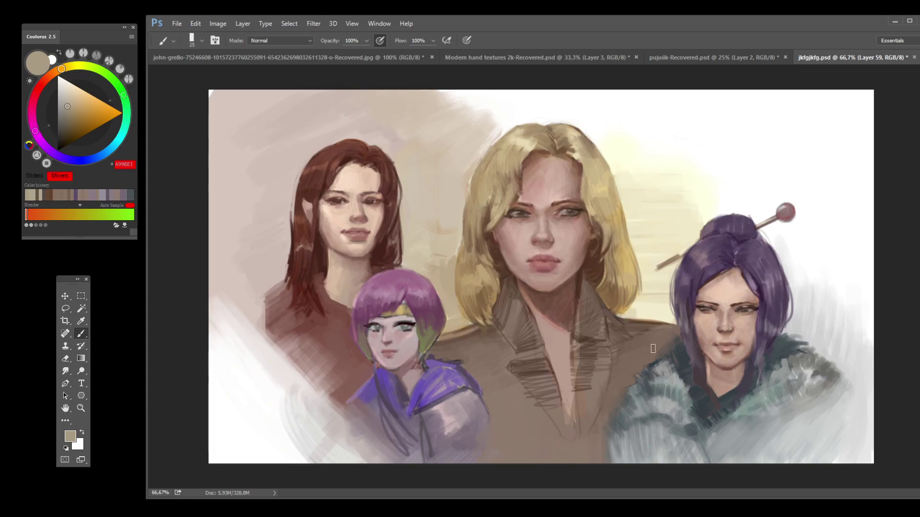
Step: Refine the fur coat's edge along the blonde woman's shoulder with sampled dark greys and brown, and save the painting
left_click(682, 345, "alt")
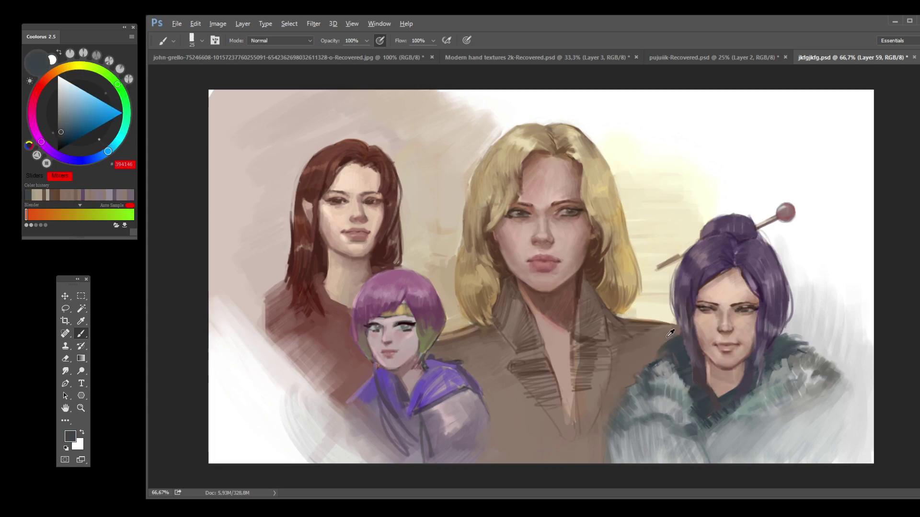
left_click(682, 341, "alt")
left_click(680, 343, "alt")
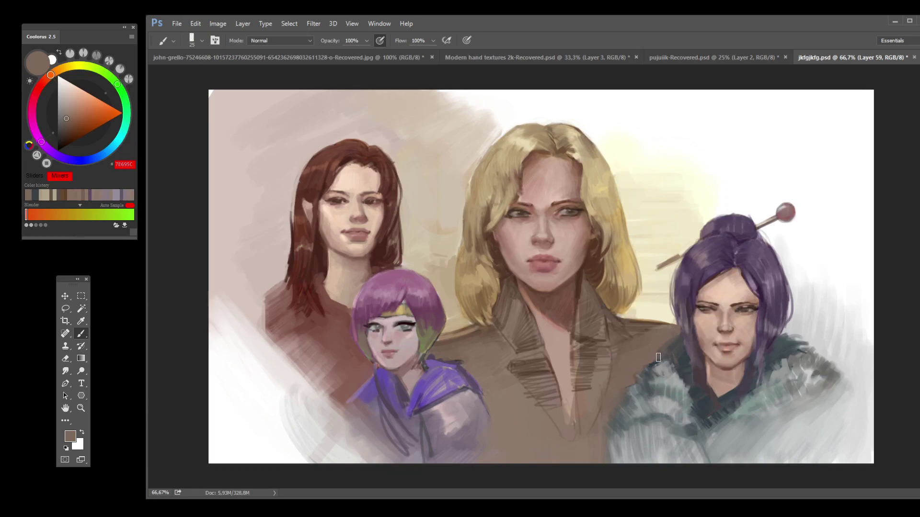
left_click(686, 372, "alt")
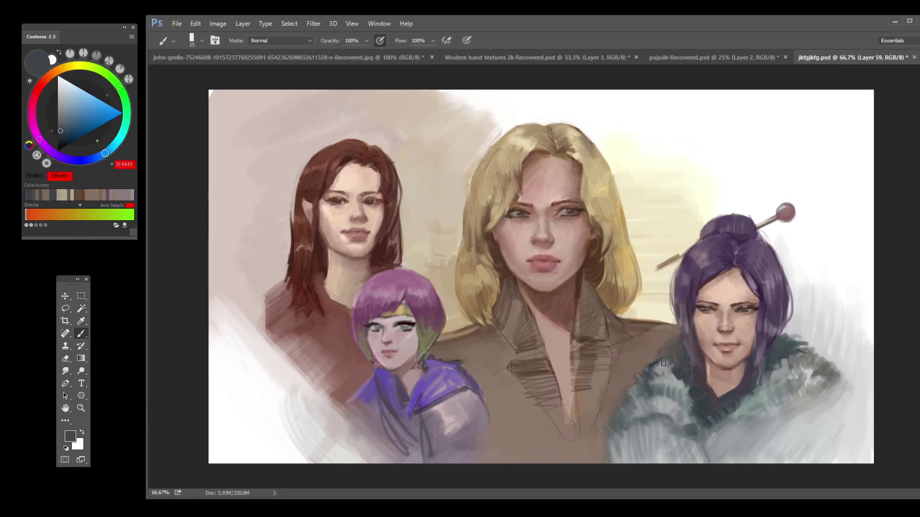
left_click(674, 373, "alt")
key("ctrl+s")
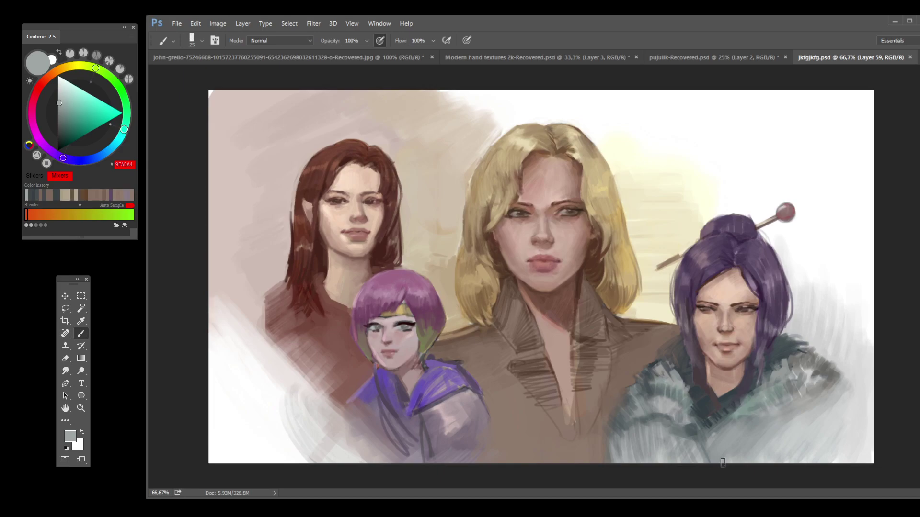
Step: Refine the fur below the purple-haired woman's collar and the fold toward the canvas edge with sampled dark greys, and save
left_click(704, 411, "alt")
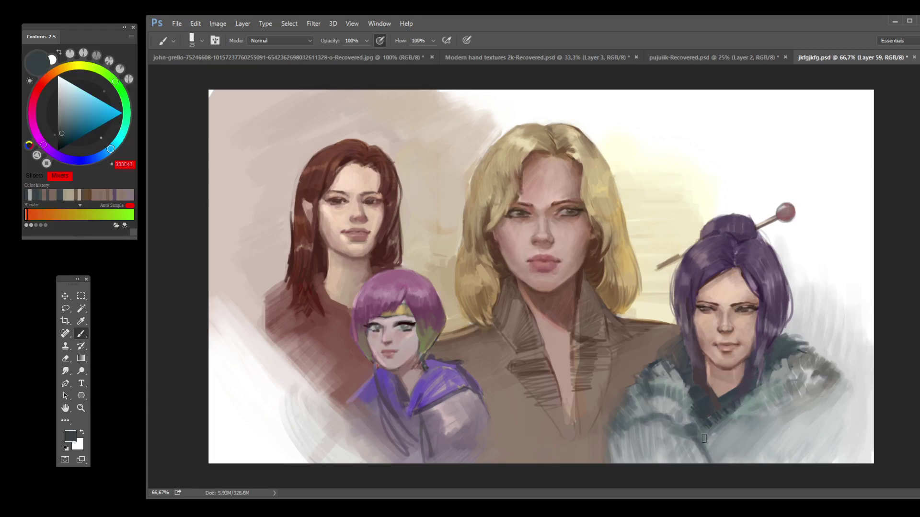
left_click(744, 394, "alt")
left_click(748, 388, "alt")
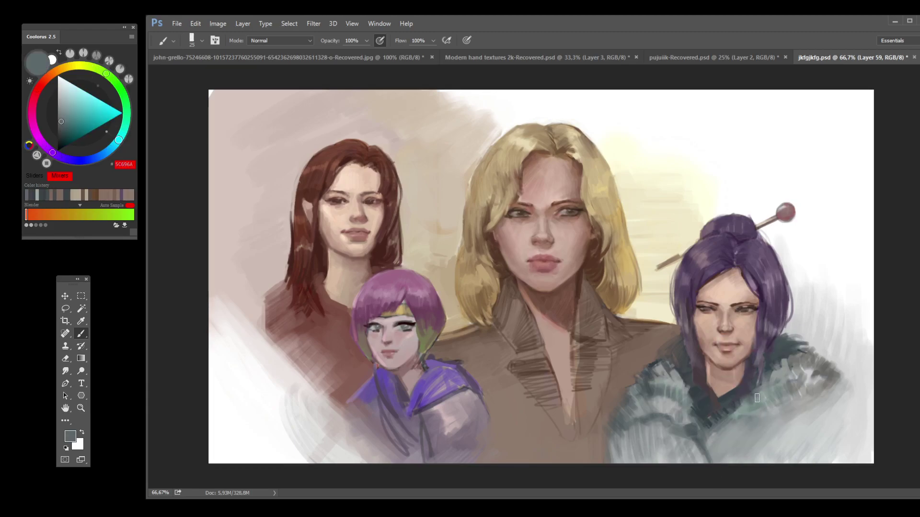
left_click(751, 390, "alt")
left_click(748, 390, "alt")
left_click(784, 381, "alt")
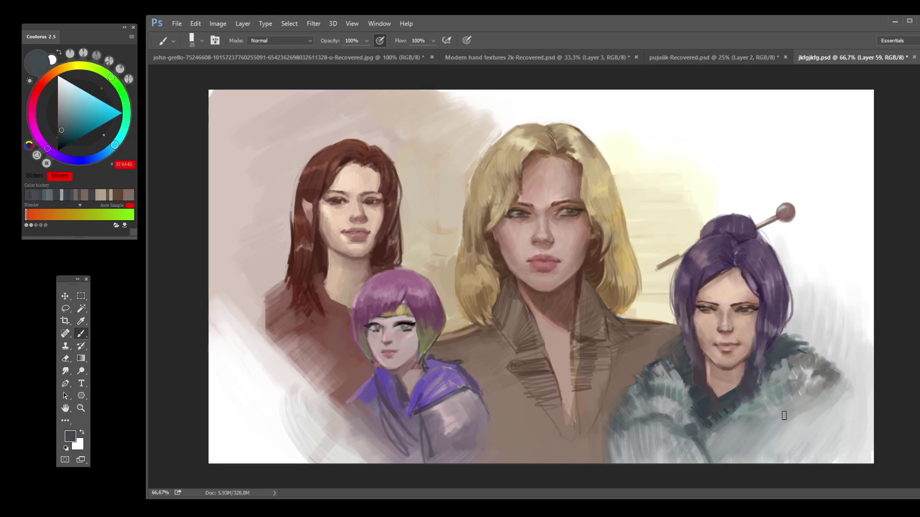
key("ctrl+s")
Step: Touch up the blonde woman's hair on both sides of her face with sampled browns and beige blonde, and save
left_click(493, 215, "alt")
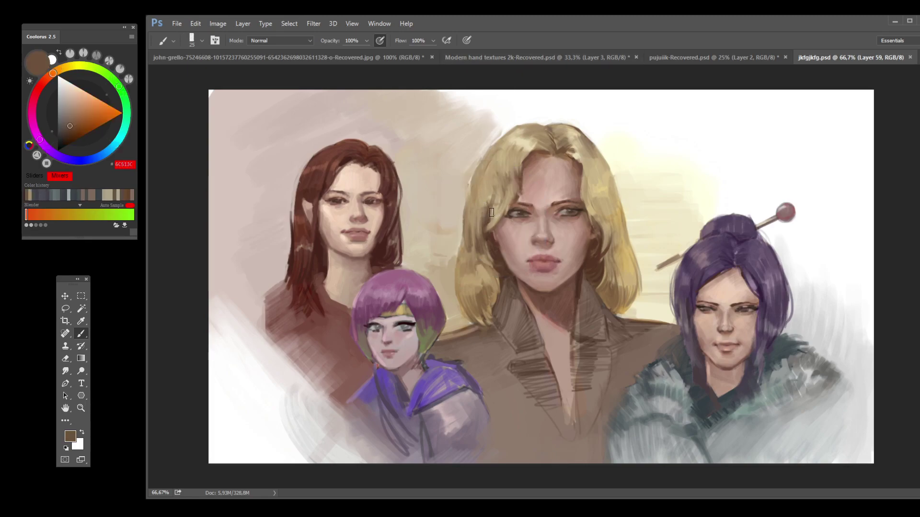
left_click(487, 210, "alt")
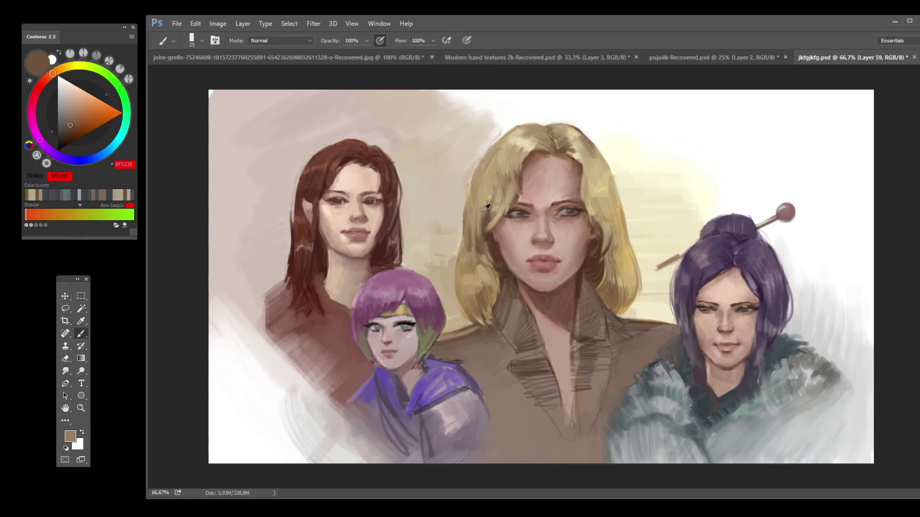
left_click(494, 229, "alt")
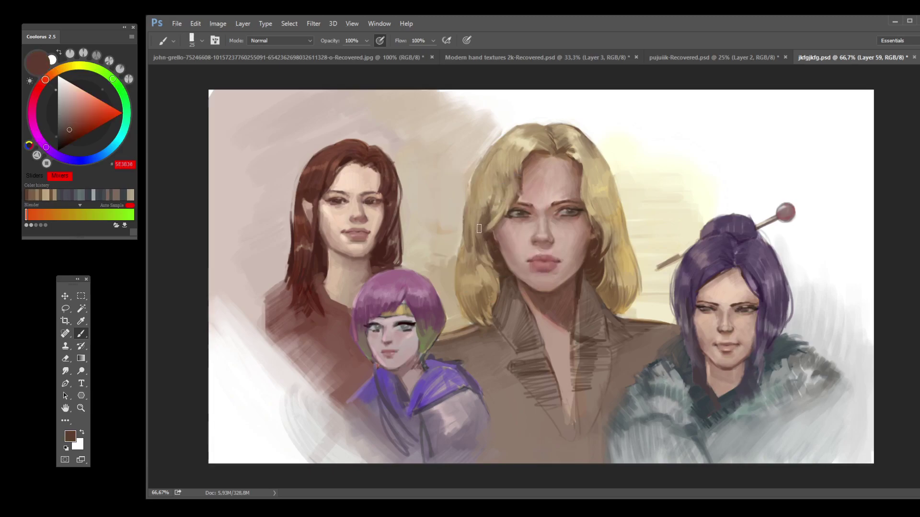
left_click(489, 203, "alt")
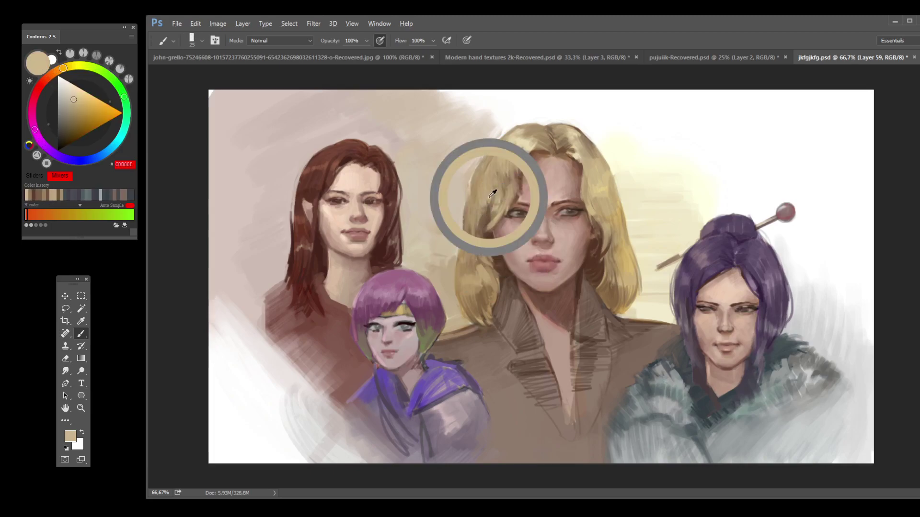
left_click(477, 221, "alt")
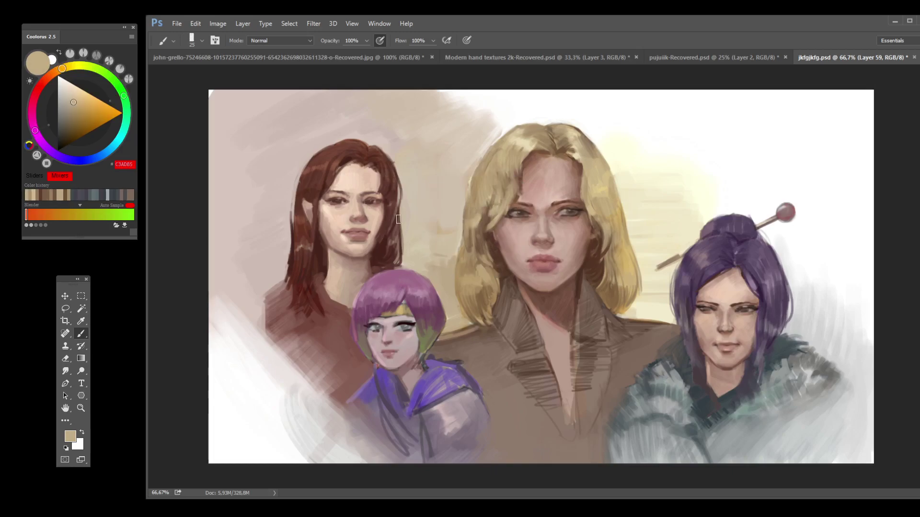
left_click(595, 208, "alt")
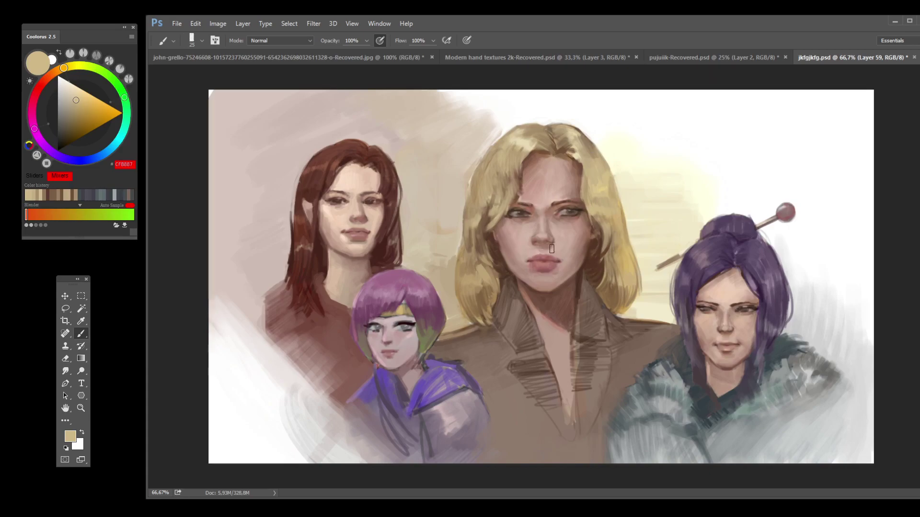
key("ctrl+s")
Step: Add a new layer to the portrait, create a new blank document, and add a layer to it
key("ctrl+shift+alt+n")
key("Return")
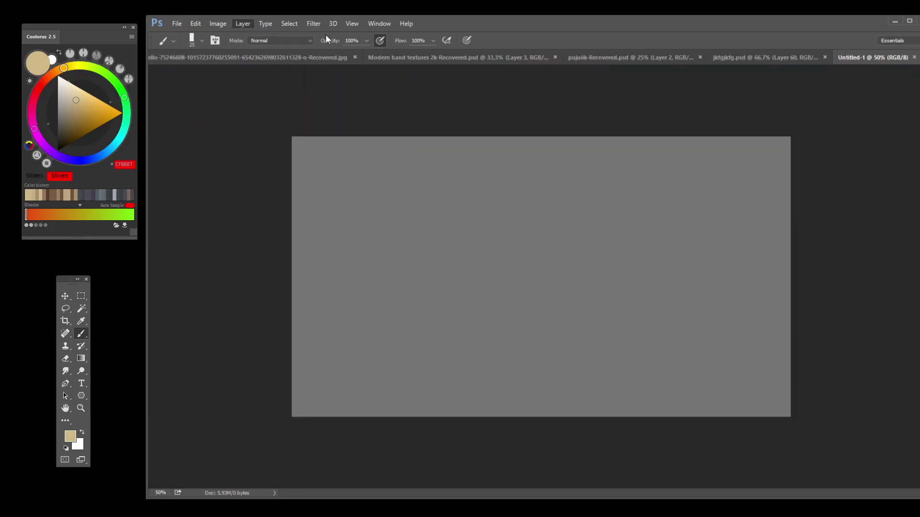
key("Return")
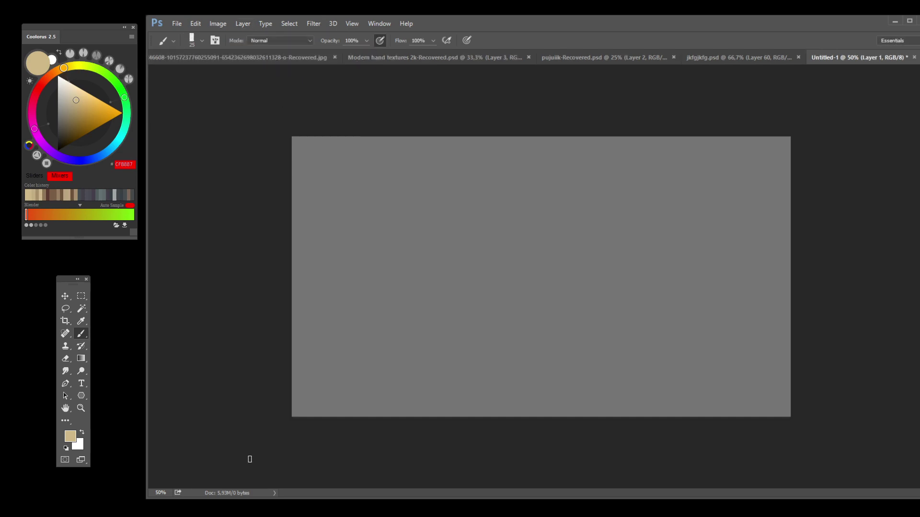
Step: Fill the new document's layer with white using the Paint Bucket and fade it to a light grey
key("x")
key("g")
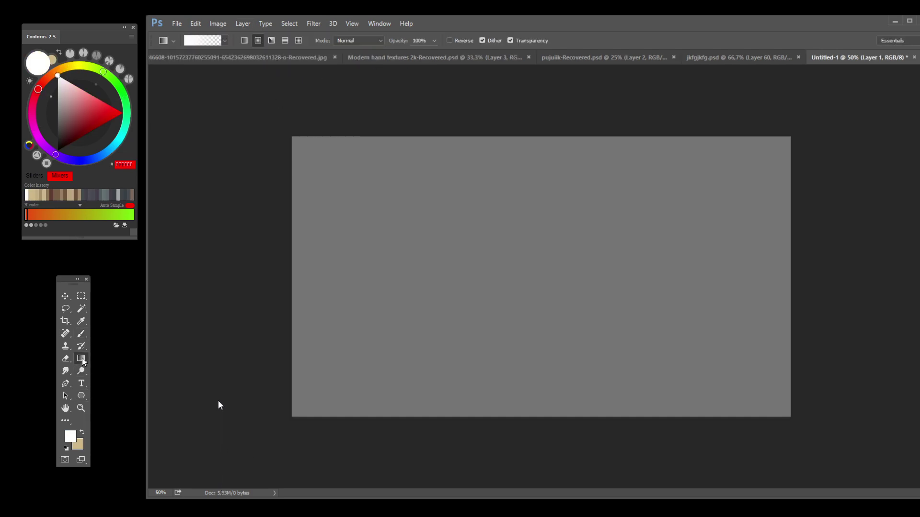
key("shift+g")
left_click(616, 286)
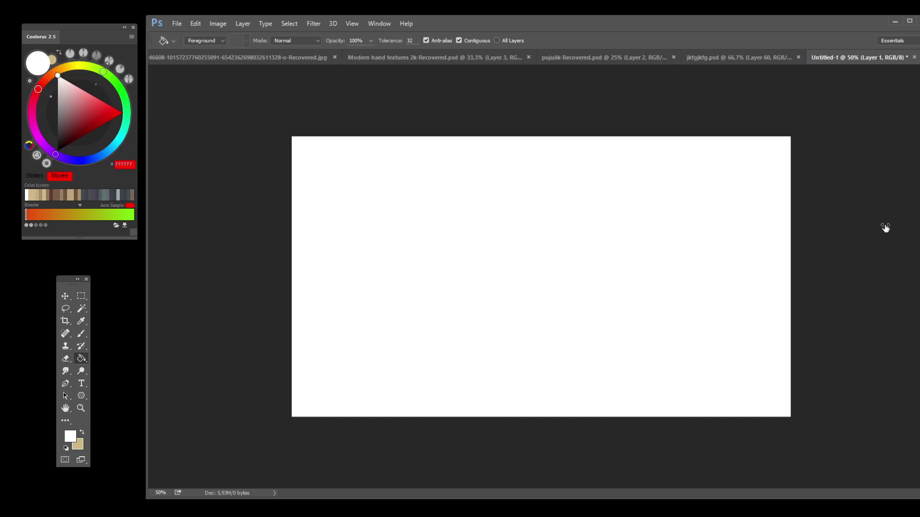
key("ctrl+z")
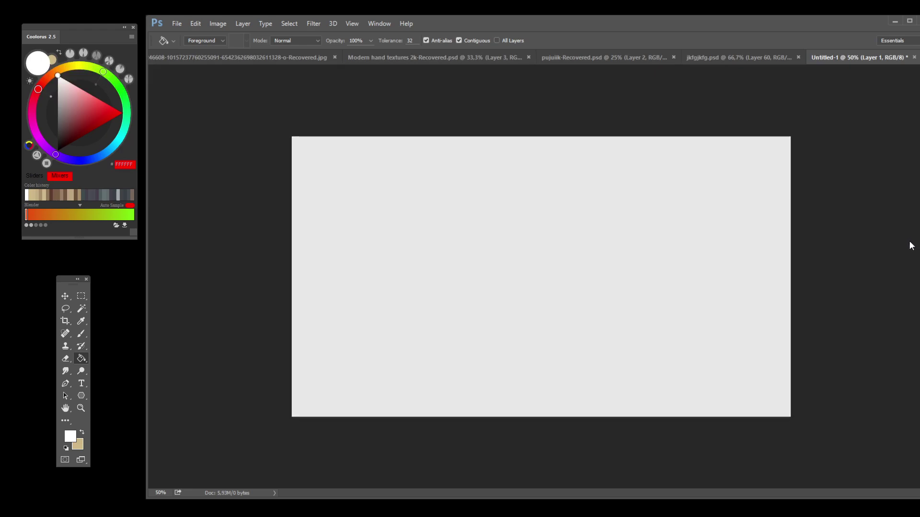
key("ctrl+alt+z")
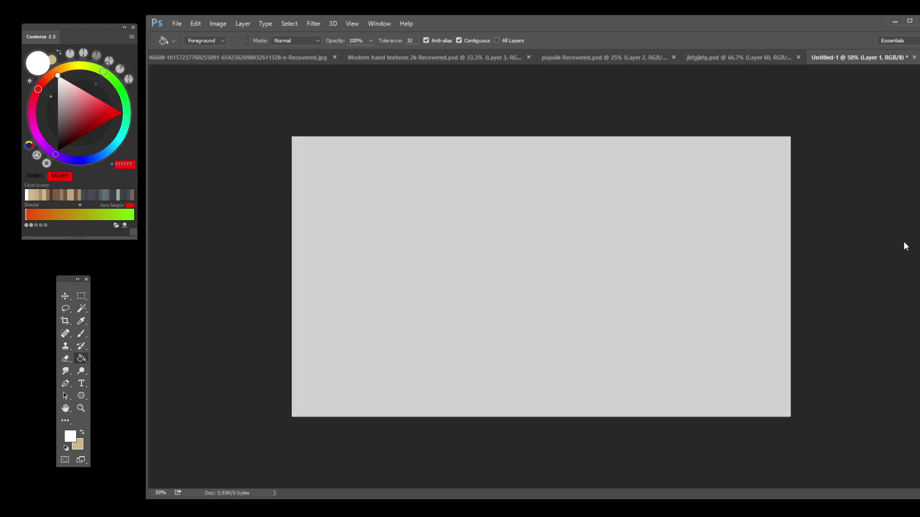
Step: Set up a round brush at size 15 with black as the foreground colour for sketching
key("b")
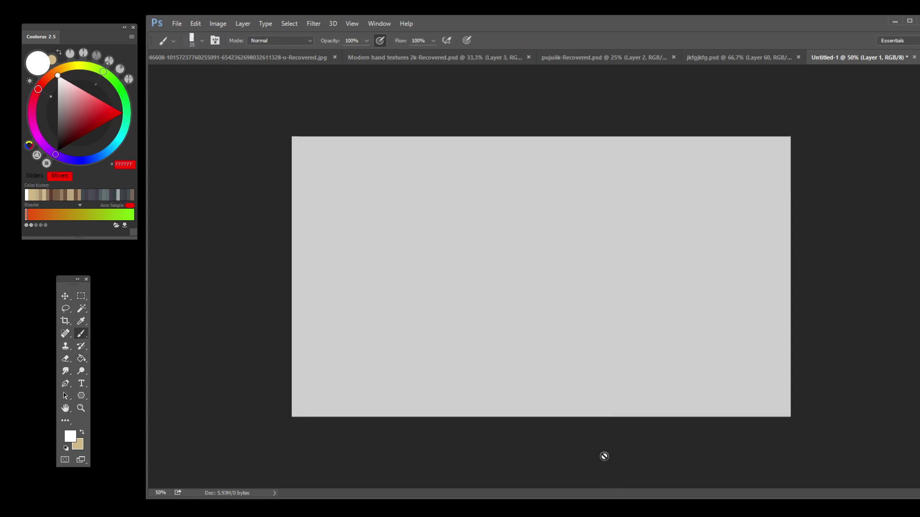
key("period")
key("period")
key("bracketright")
key("z")
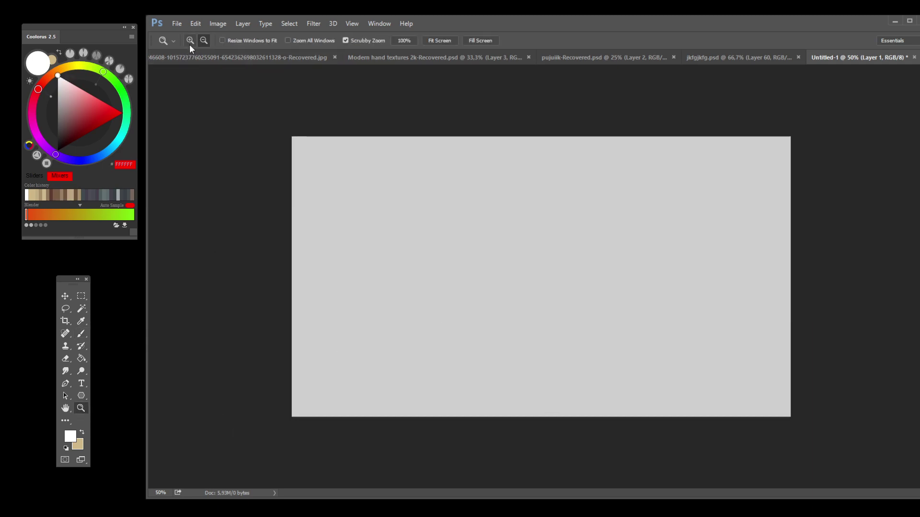
left_click(603, 245)
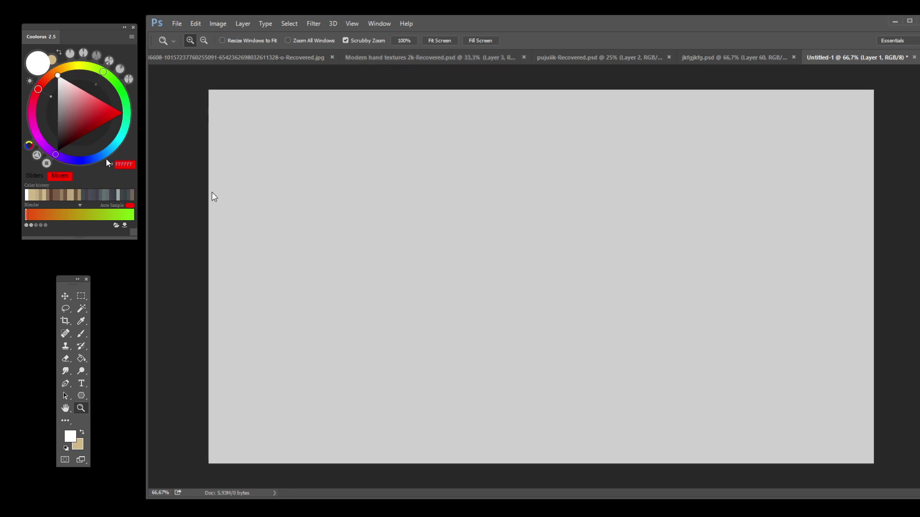
key("b")
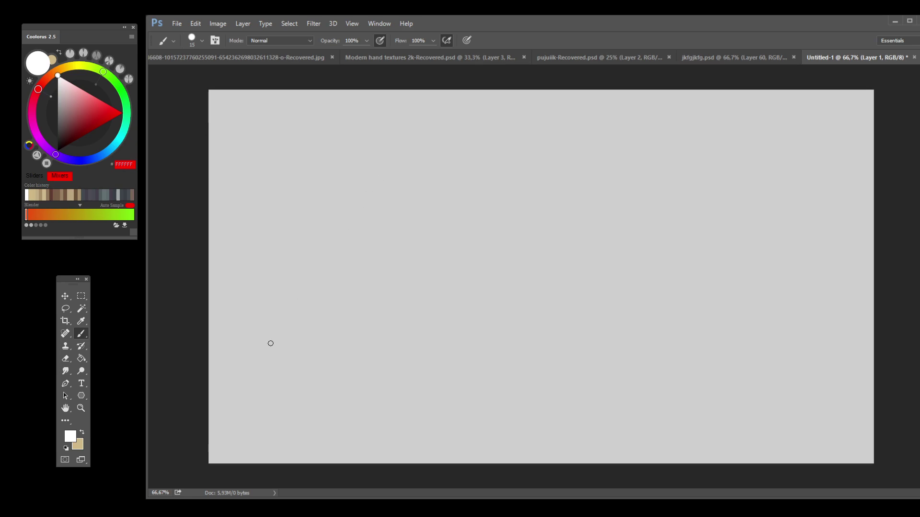
key("d")
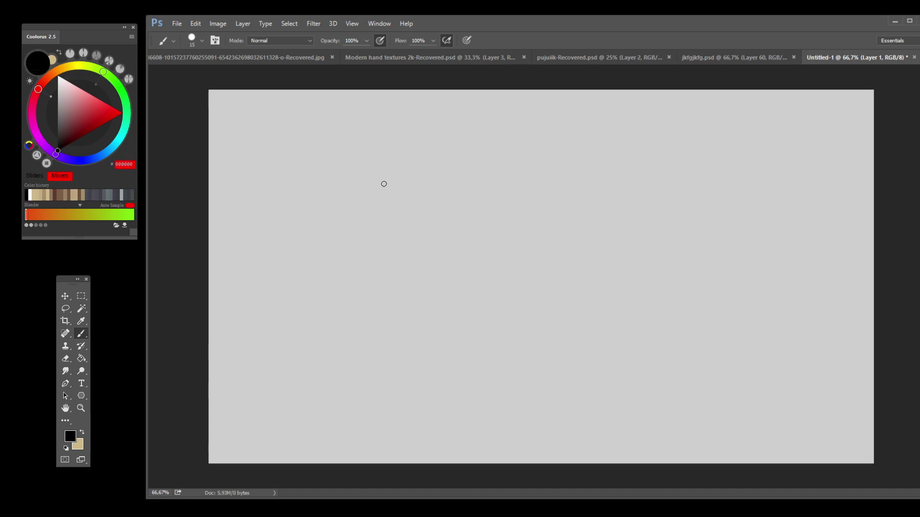
Step: Mark guide points for a head and try to draw a circle around them at brush size 12
left_click(391, 160)
left_click(393, 261)
key("bracketleft")
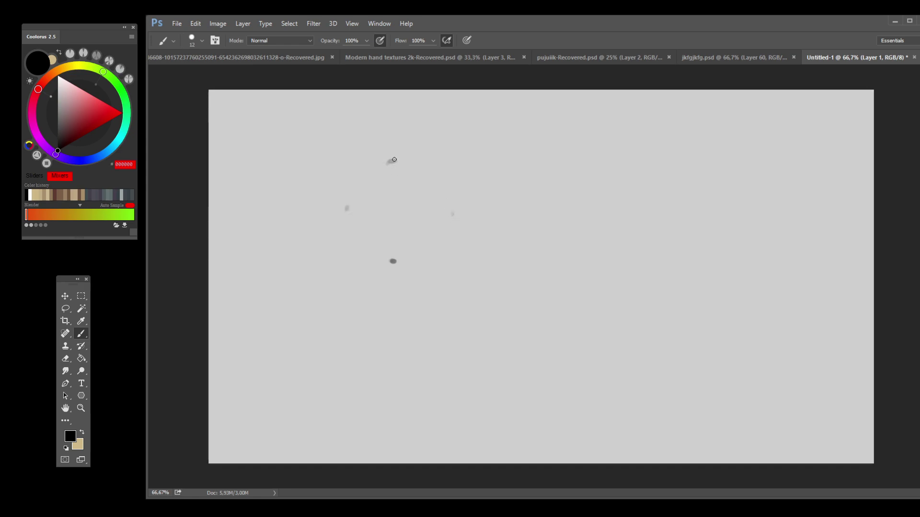
mouse_move(348, 194)
left_mouse_down()
mouse_move(443, 271)
mouse_move(365, 203)
left_mouse_up()
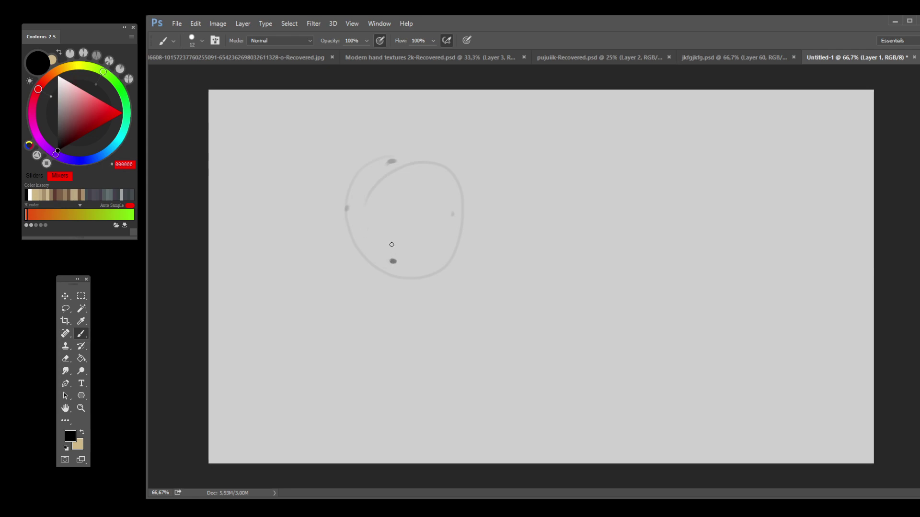
key("ctrl+z")
mouse_move(399, 164)
left_mouse_down()
mouse_move(355, 240)
mouse_move(383, 162)
mouse_move(359, 263)
mouse_move(390, 160)
left_mouse_up()
key("ctrl+z")
key("ctrl+z")
Step: Sketch the head circle at brush size 21 and add a rounded jaw below and an outer crown line
key("]")
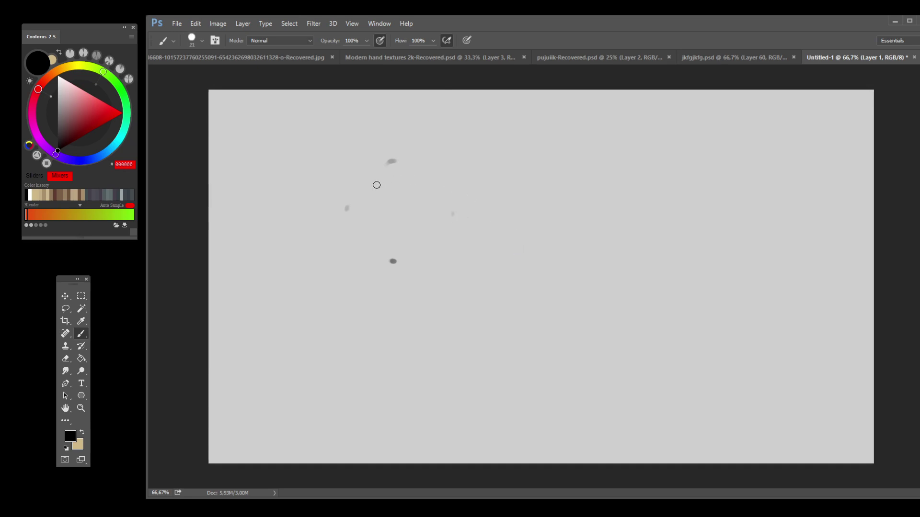
mouse_move(391, 161)
left_mouse_down()
mouse_move(360, 239)
mouse_move(417, 160)
mouse_move(397, 165)
mouse_move(341, 214)
mouse_move(442, 207)
mouse_move(392, 160)
left_mouse_up()
key("ctrl+z")
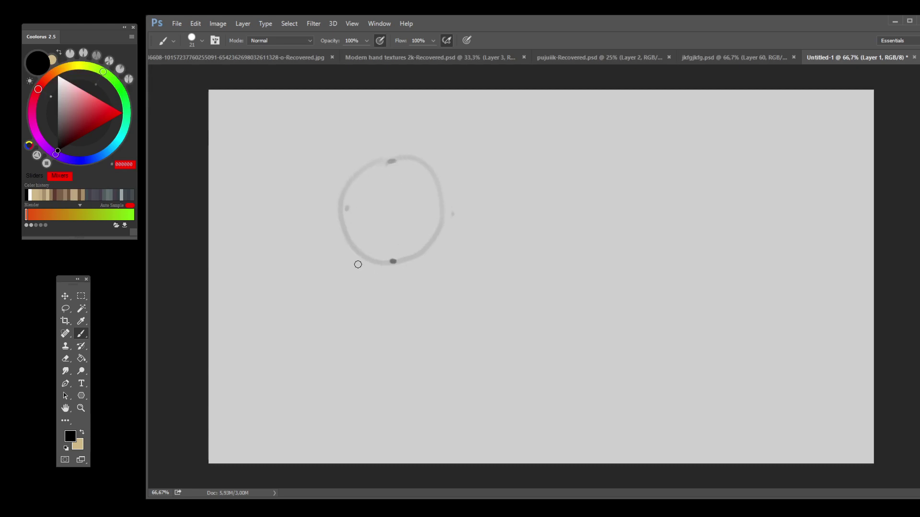
mouse_move(348, 249)
left_mouse_down()
mouse_move(372, 287)
mouse_move(365, 280)
mouse_move(405, 291)
mouse_move(428, 254)
mouse_move(429, 279)
mouse_move(427, 252)
left_mouse_up()
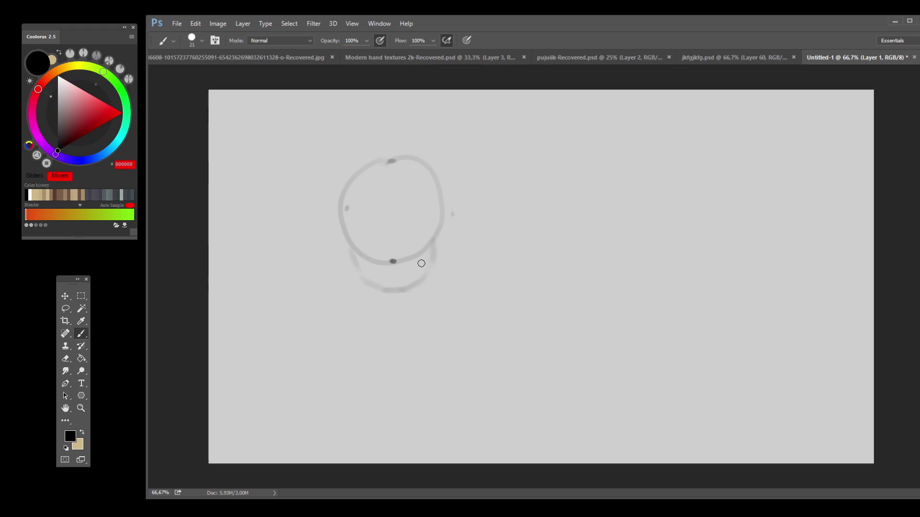
mouse_move(384, 156)
left_mouse_down()
mouse_move(372, 152)
mouse_move(372, 161)
left_mouse_up()
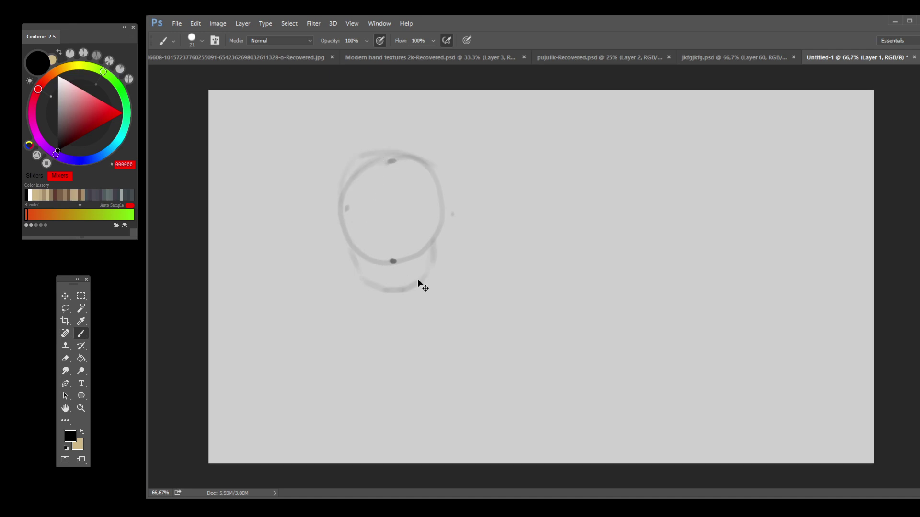
Step: Leave the transform and clear the whole head sketch from the canvas
key("ctrl+t")
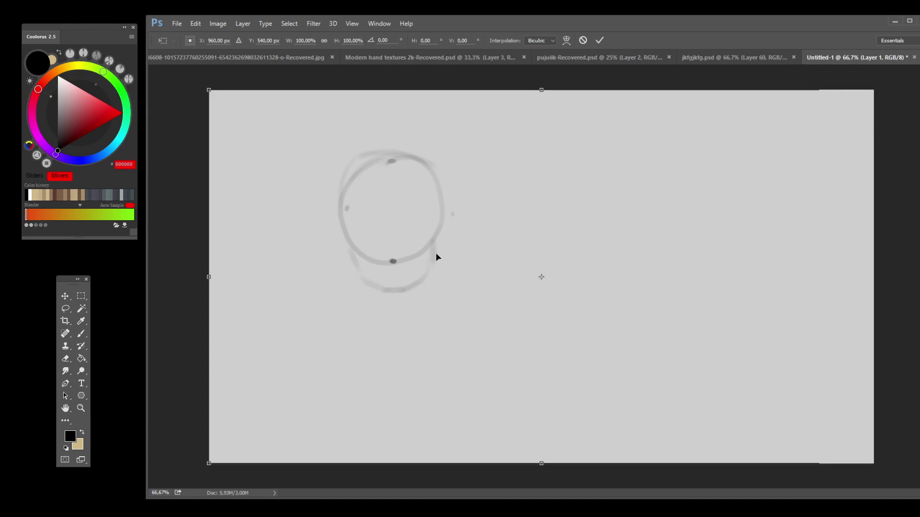
left_click(65, 308)
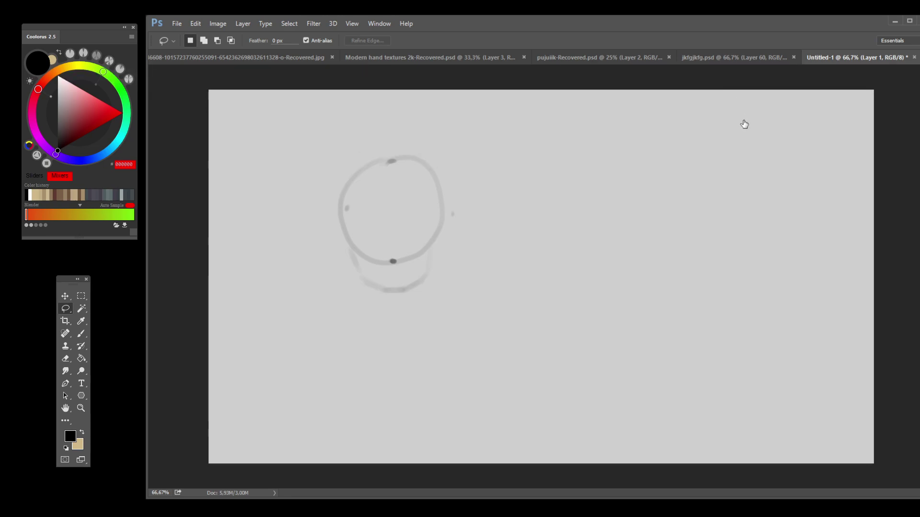
key("Delete")
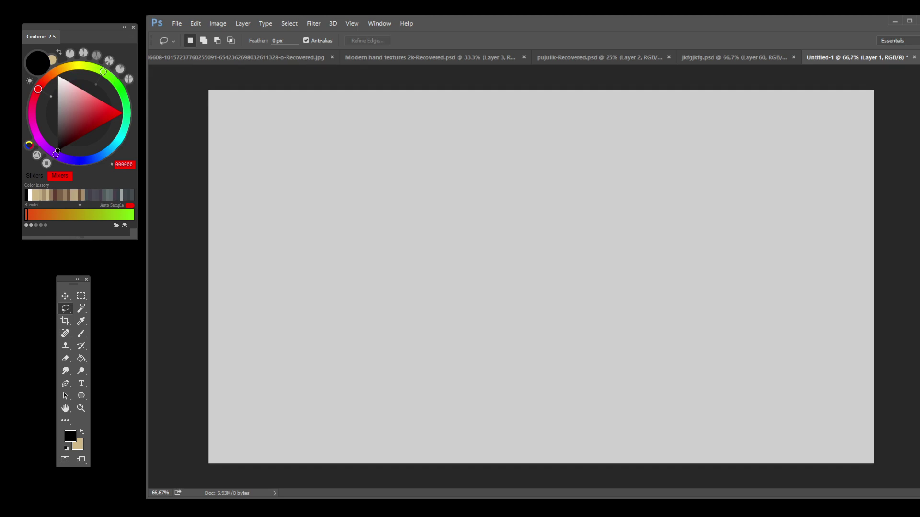
Step: Mark four new guide points in a diamond and draw the head circle through them
key("b")
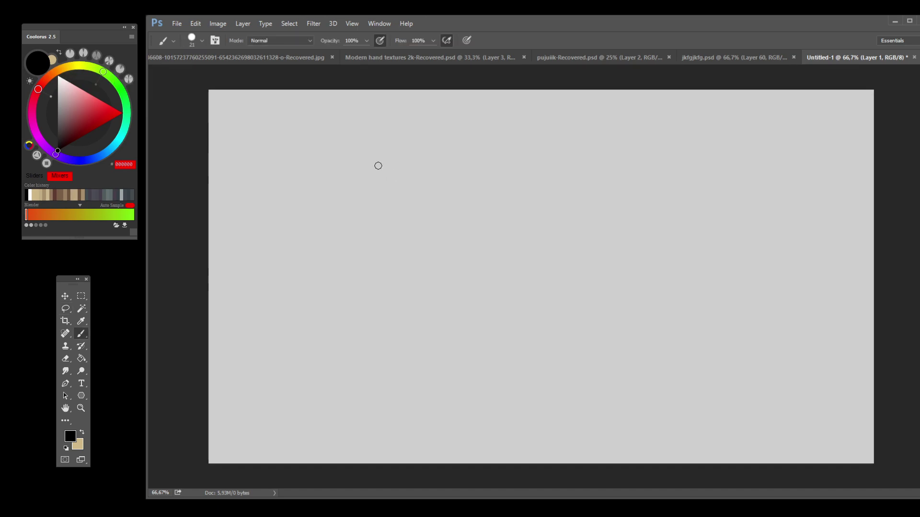
left_click(391, 142)
left_click(395, 239)
left_click(345, 192)
left_click(439, 192)
mouse_move(386, 138)
left_mouse_down()
mouse_move(371, 141)
mouse_move(378, 242)
mouse_move(427, 156)
mouse_move(391, 141)
left_mouse_up()
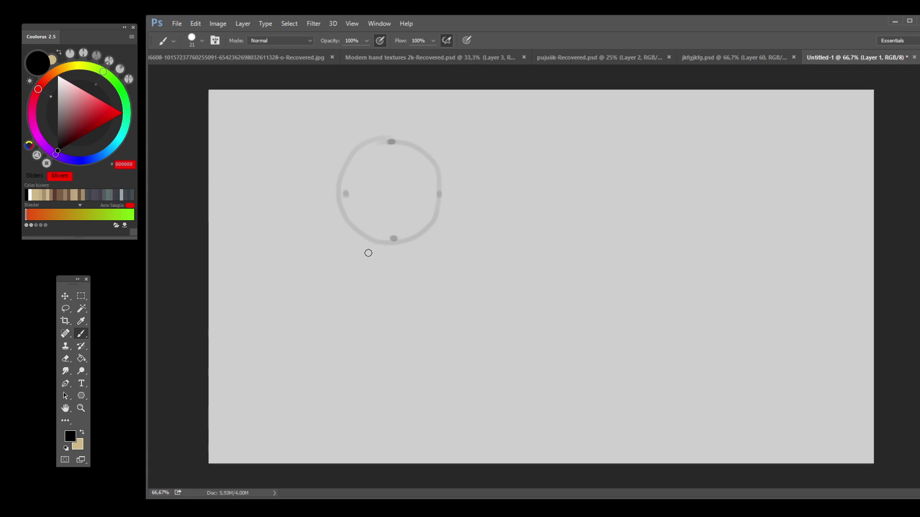
Step: Try to draw the jaw curve below the head circle and undo the strokes
mouse_move(350, 225)
left_mouse_down()
mouse_move(378, 274)
mouse_move(404, 277)
left_mouse_up()
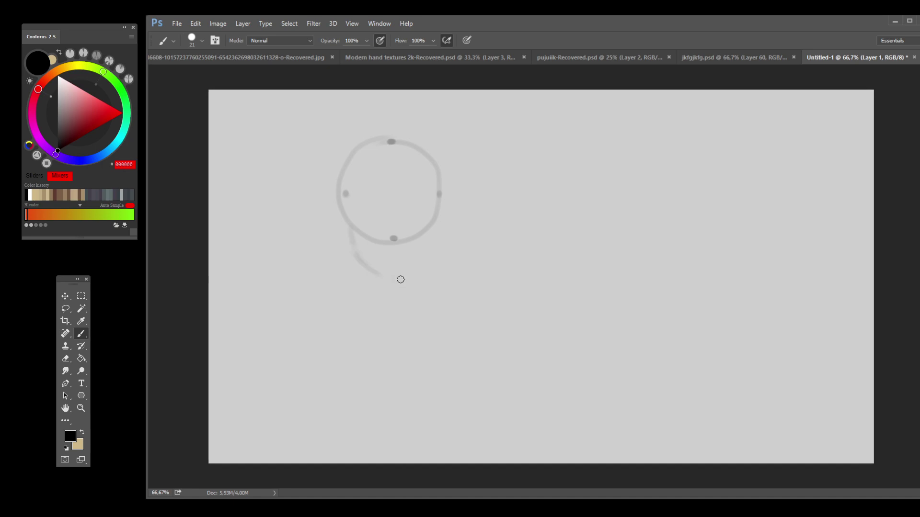
mouse_move(406, 275)
left_mouse_down()
mouse_move(430, 262)
mouse_move(433, 225)
mouse_move(416, 275)
mouse_move(385, 267)
mouse_move(429, 264)
mouse_move(431, 234)
mouse_move(426, 258)
left_mouse_up()
key("ctrl+z")
key("ctrl+z")
Step: Draw the two tapering jaw sides below the circle and rework the curved chin line between them
left_click_drag(344, 217, 358, 251)
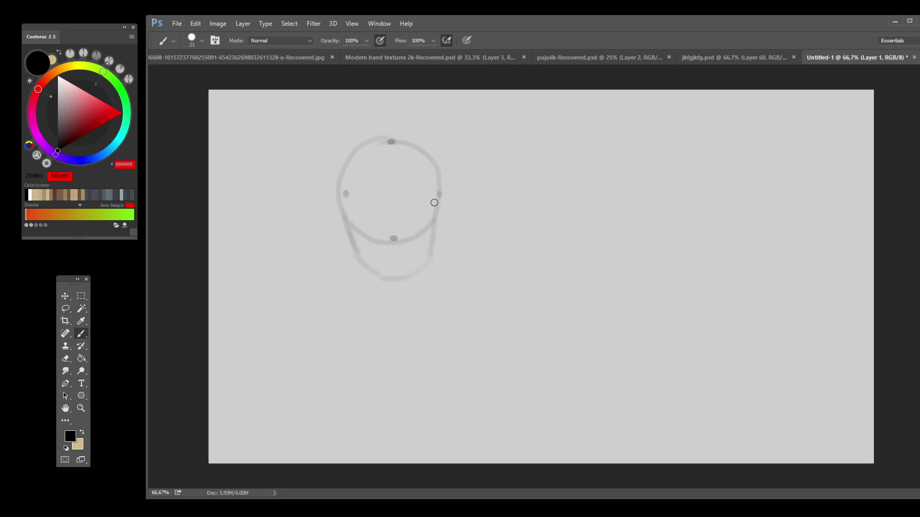
left_click_drag(435, 224, 423, 257)
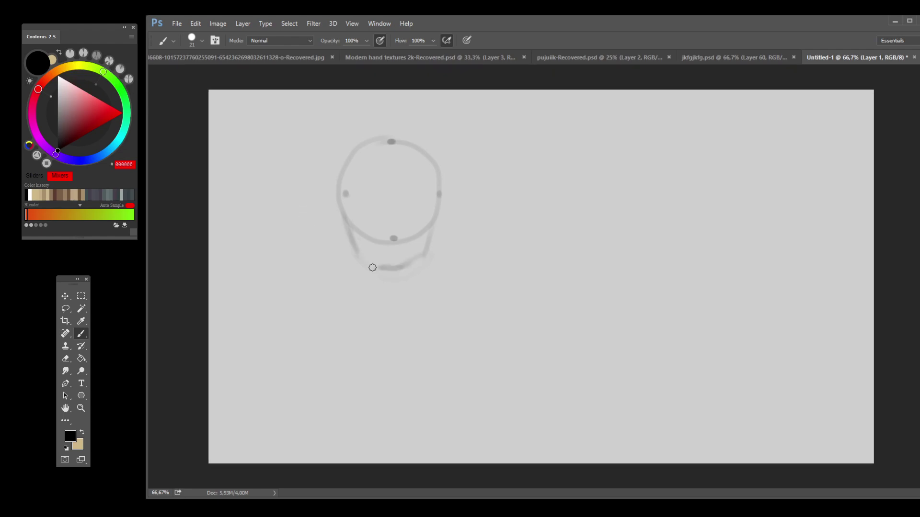
key("ctrl+z")
key("ctrl+z")
left_click_drag(382, 272, 392, 272)
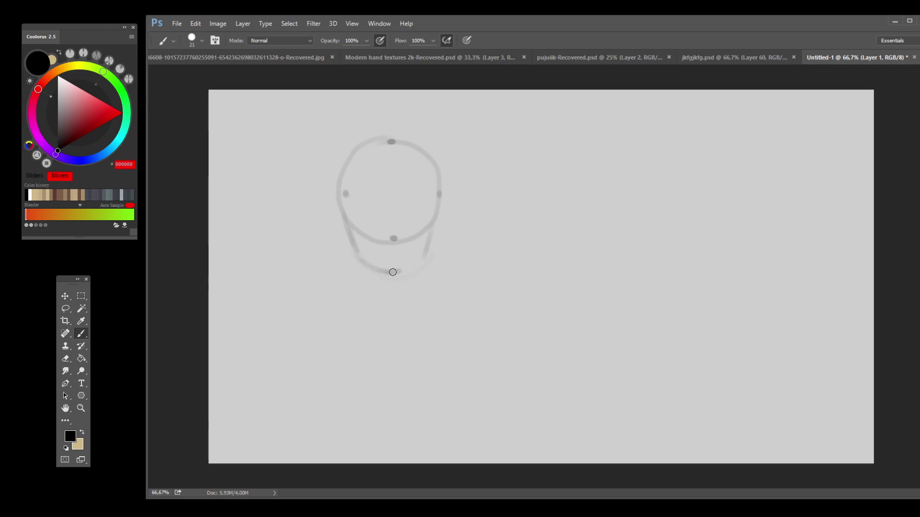
Step: Sketch the chin and close the jawline beneath the cranial circle, undoing strokes that miss the shape
key("ctrl+z")
left_click_drag(392, 270, 359, 257)
key("ctrl+z")
key("ctrl+alt+z")
mouse_move(396, 277)
left_mouse_down()
mouse_move(358, 256)
mouse_move(395, 275)
left_mouse_up()
left_click_drag(428, 247, 386, 268)
key("ctrl+alt+z")
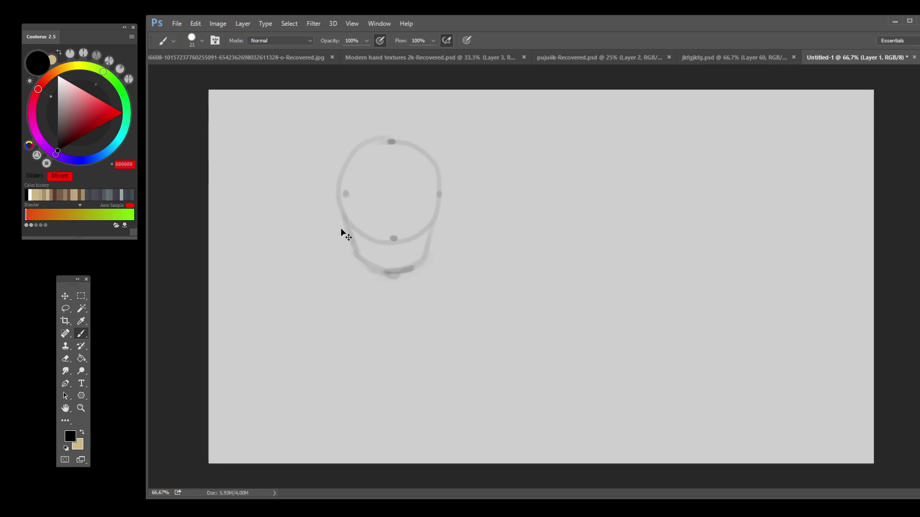
left_click_drag(402, 270, 408, 270)
Step: Reinforce the head outline along the cranium and both sides of the jaw
mouse_move(359, 150)
left_mouse_down()
mouse_move(354, 156)
mouse_move(387, 139)
mouse_move(433, 162)
mouse_move(437, 184)
left_mouse_up()
left_click_drag(421, 148, 407, 140)
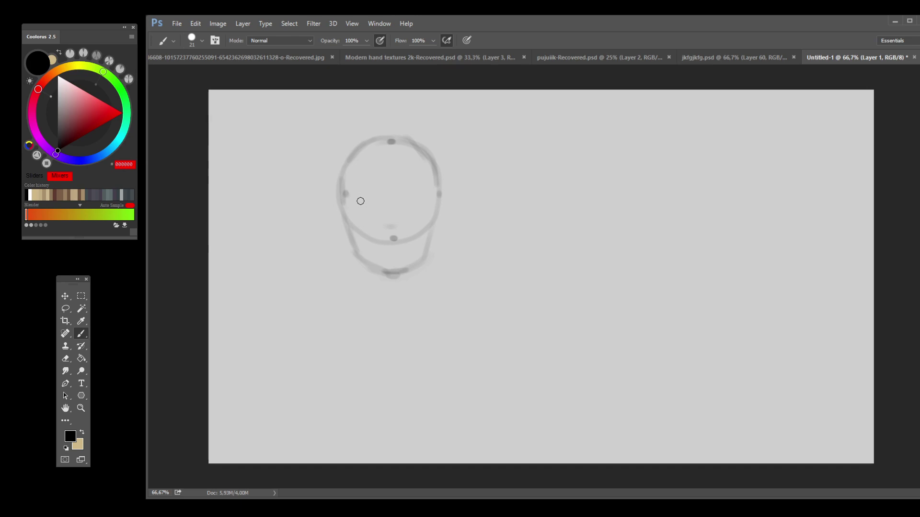
left_click_drag(366, 198, 379, 197)
key("ctrl+z")
left_click_drag(345, 231, 353, 252)
left_click_drag(434, 229, 429, 238)
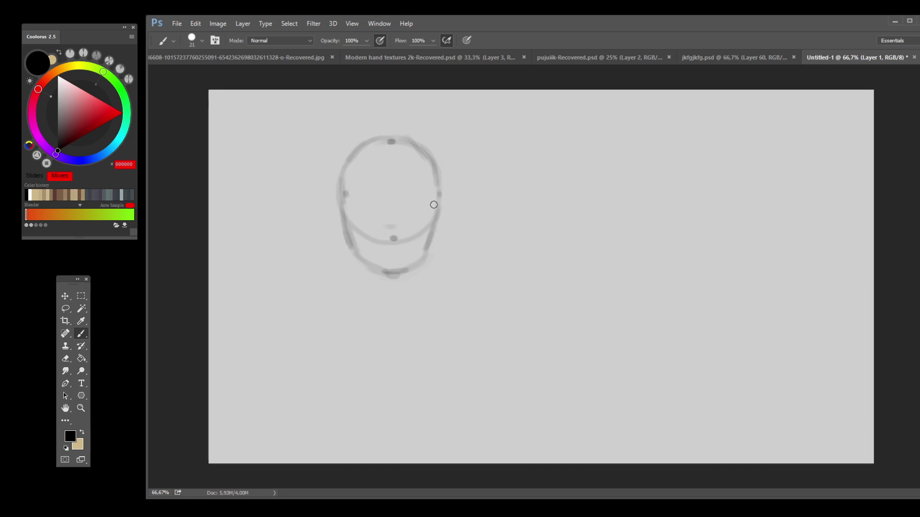
left_click_drag(429, 248, 404, 265)
key("ctrl+z")
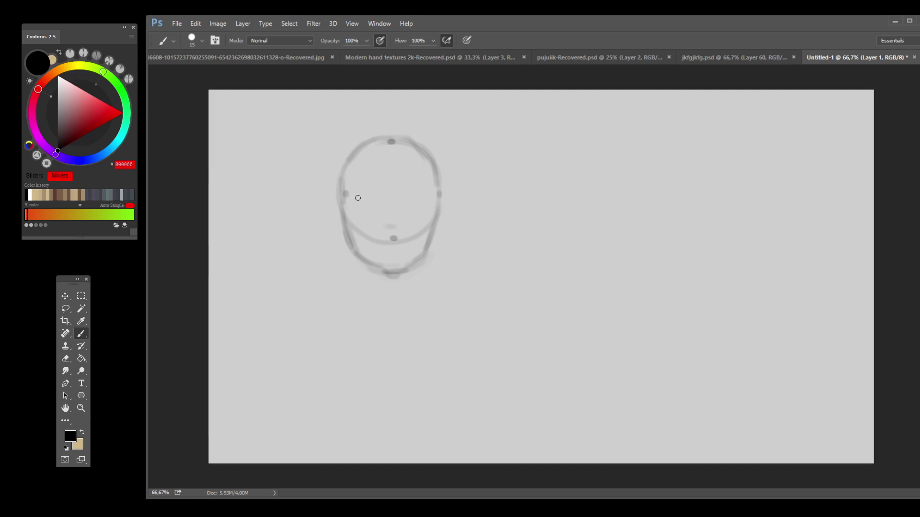
mouse_move(356, 198)
left_mouse_down()
mouse_move(377, 194)
mouse_move(375, 203)
left_mouse_up()
key("ctrl+alt+z")
key("ctrl+alt+z")
key("ctrl+alt+z")
key("ctrl+alt+z")
key("ctrl+alt+z")
left_click_drag(346, 188, 357, 180)
key("ctrl+alt+z")
key("ctrl+alt+z")
Step: Sketch the neck below the jaw and darken the underside of the chin
mouse_move(357, 260)
left_mouse_down()
mouse_move(367, 296)
mouse_move(366, 284)
mouse_move(391, 300)
mouse_move(412, 289)
mouse_move(398, 295)
mouse_move(420, 253)
left_mouse_up()
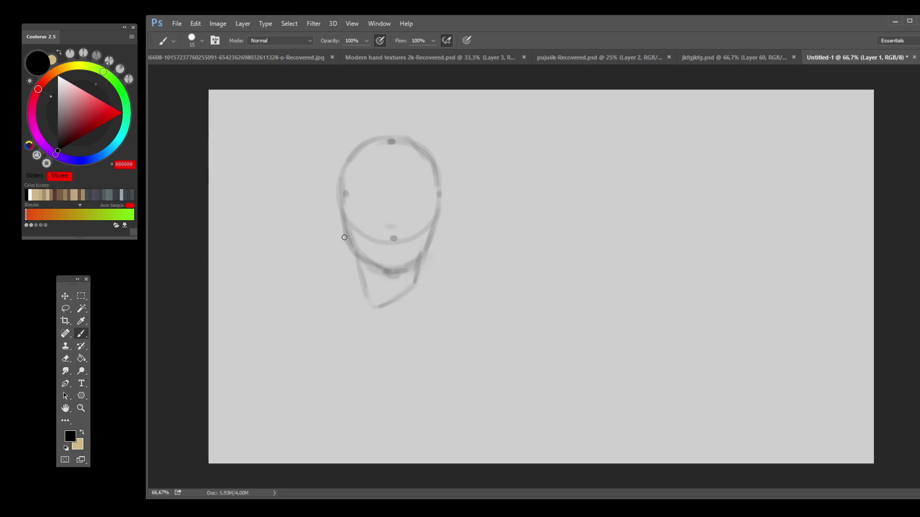
left_click_drag(382, 269, 417, 262)
Step: Sketch both eyes and the base of the nose, and reinforce the crown of the head
left_click_drag(355, 196, 368, 194)
left_click_drag(400, 198, 411, 194)
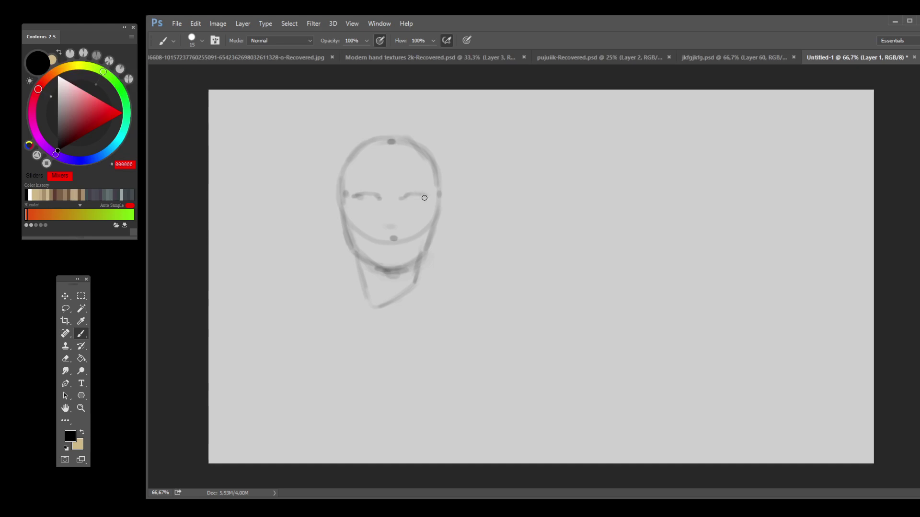
left_click_drag(422, 197, 414, 196)
left_click_drag(389, 226, 395, 224)
mouse_move(413, 147)
left_mouse_down()
mouse_move(431, 159)
mouse_move(401, 135)
left_mouse_up()
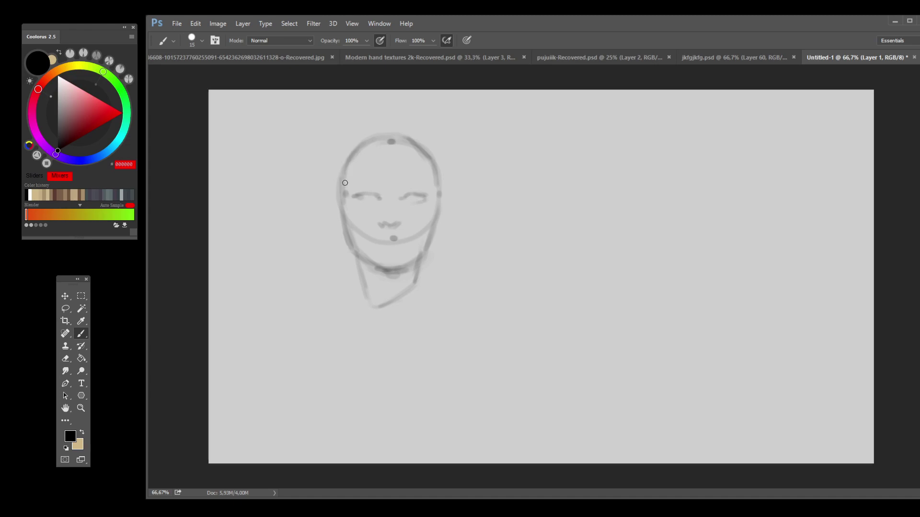
Step: Fade the outline across the top of the head with a much larger eraser
mouse_move(340, 204)
left_mouse_down()
mouse_move(373, 145)
mouse_move(390, 139)
left_mouse_up()
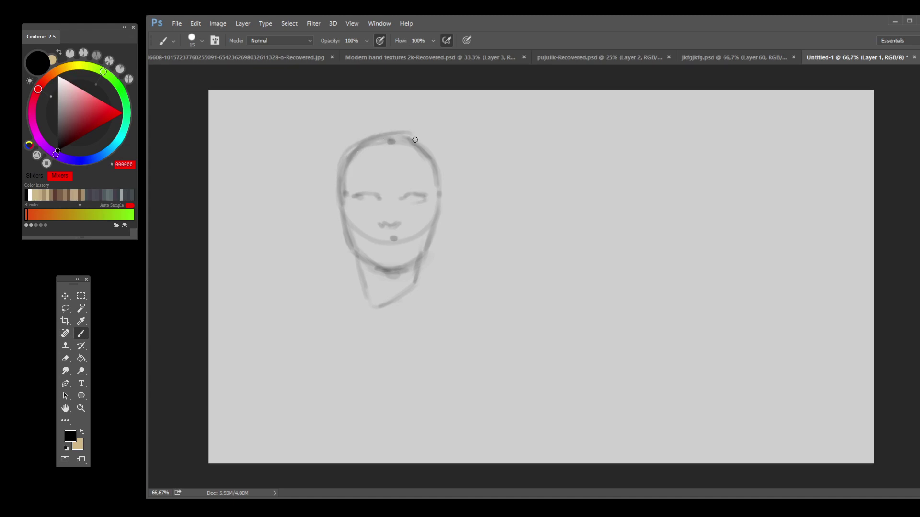
key("ctrl+z")
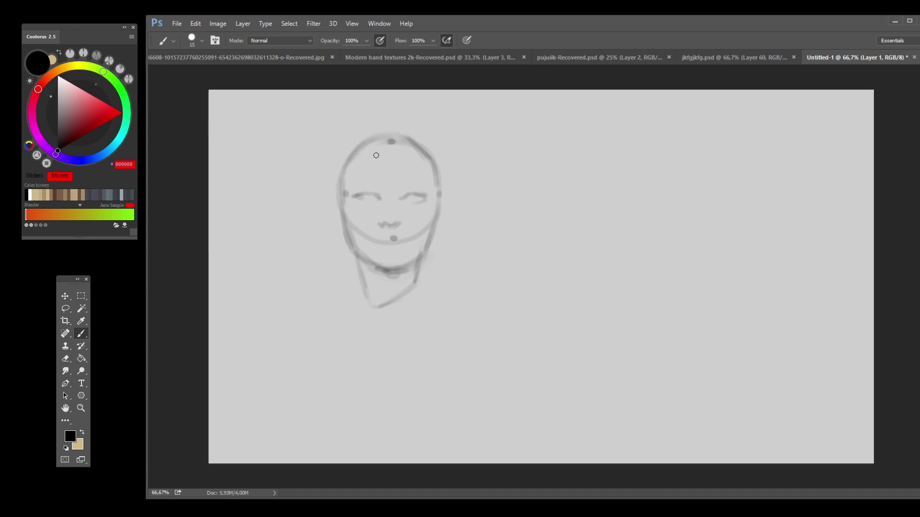
key("bracketright")
key("bracketright")
key("bracketright")
key("bracketright")
key("bracketright")
key("bracketright")
key("bracketright")
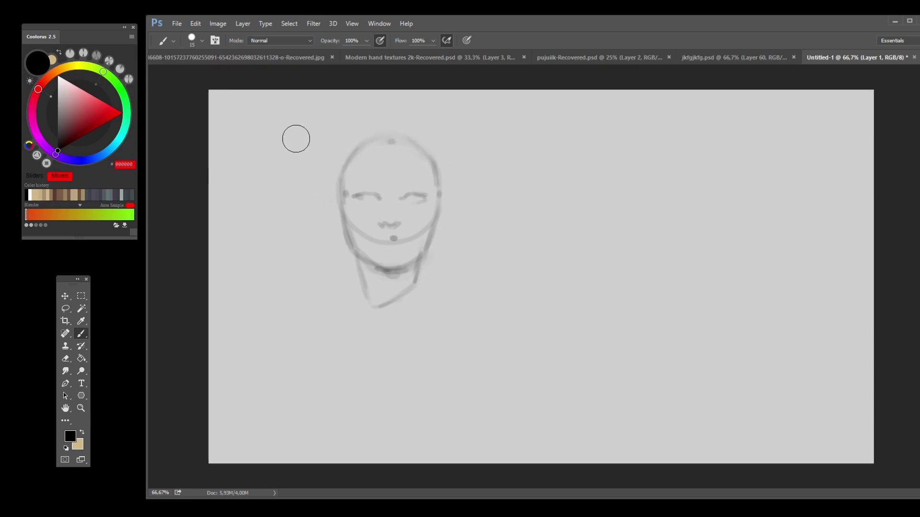
Step: Darken the left eye, build up the nose and rough in the shoulder line beside the neck
key("bracketleft")
key("bracketleft")
key("bracketleft")
key("bracketleft")
key("bracketleft")
key("bracketleft")
key("bracketleft")
left_click_drag(357, 194, 378, 194)
left_click_drag(386, 224, 388, 217)
left_click_drag(311, 328, 359, 285)
key("ctrl+alt+z")
key("ctrl+alt+z")
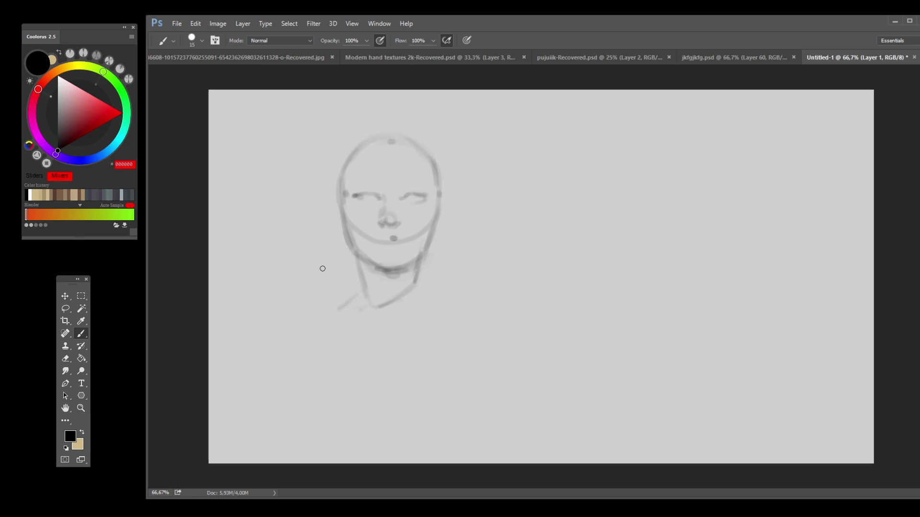
Step: Enlarge the eraser and fade the remaining cranium outline and the guide dot at the crown
key("bracketright")
key("bracketright")
key("bracketright")
key("bracketright")
key("bracketright")
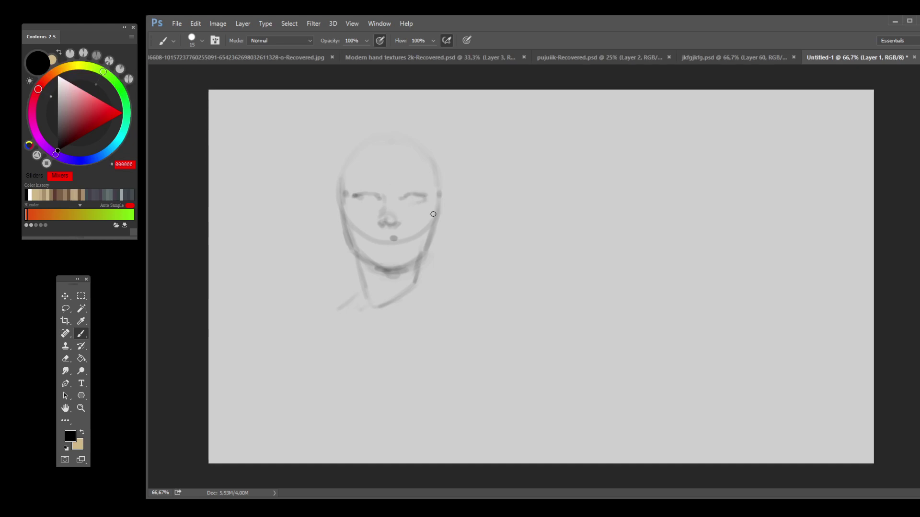
Step: Redraw the cranium slightly higher and wider, and mark the right ear's position with the 15 px brush
left_click_drag(429, 211, 432, 218)
mouse_move(342, 163)
left_mouse_down()
mouse_move(341, 213)
mouse_move(346, 147)
left_mouse_up()
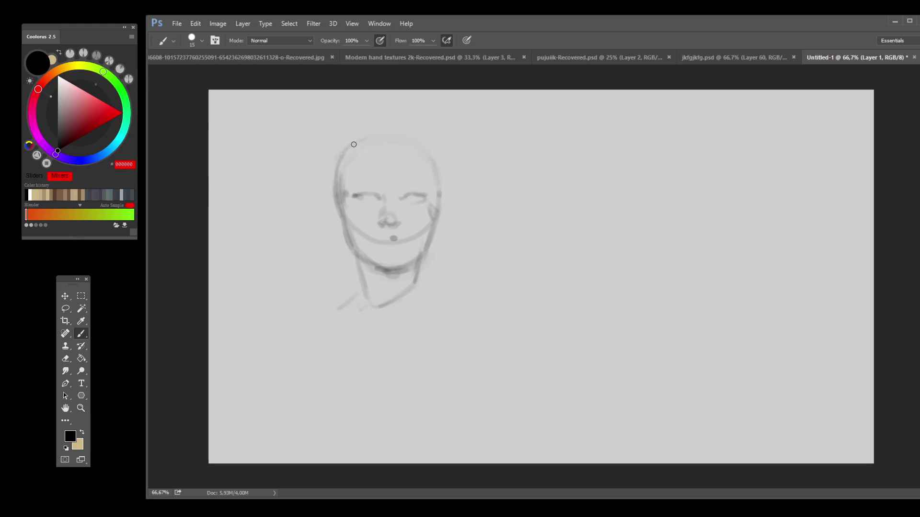
mouse_move(398, 138)
left_mouse_down()
mouse_move(436, 194)
mouse_move(353, 131)
mouse_move(357, 140)
mouse_move(337, 158)
left_mouse_up()
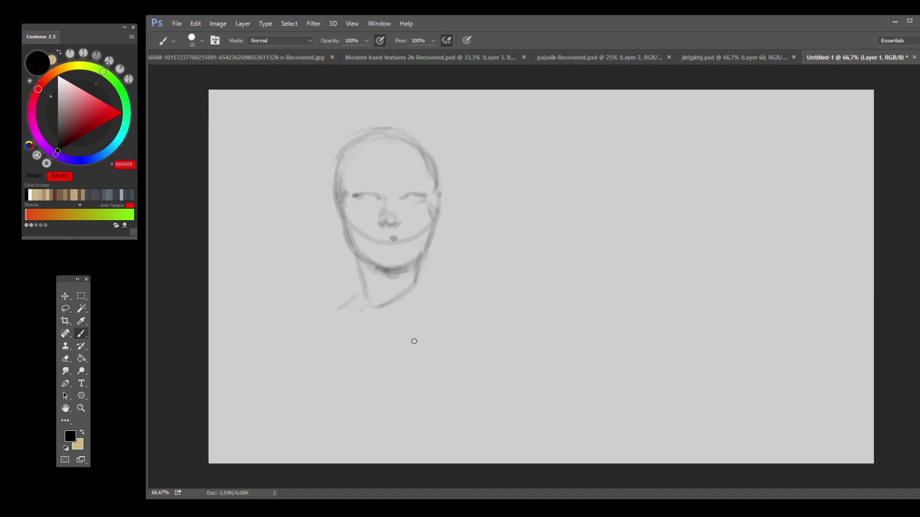
Step: Fade the lower arc of the construction circle and its guide dot with an enlarged eraser
key("bracketright")
key("bracketright")
key("bracketright")
key("bracketright")
key("bracketright")
key("bracketright")
key("bracketright")
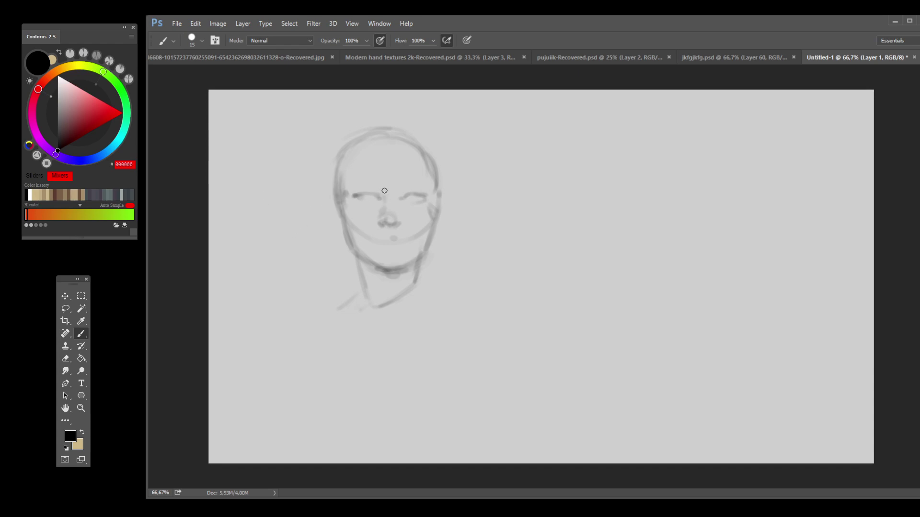
Step: Define the upper and lower eyelids of both eyes and darken the nostrils with a 7 px brush
key("bracketleft")
key("bracketleft")
key("bracketleft")
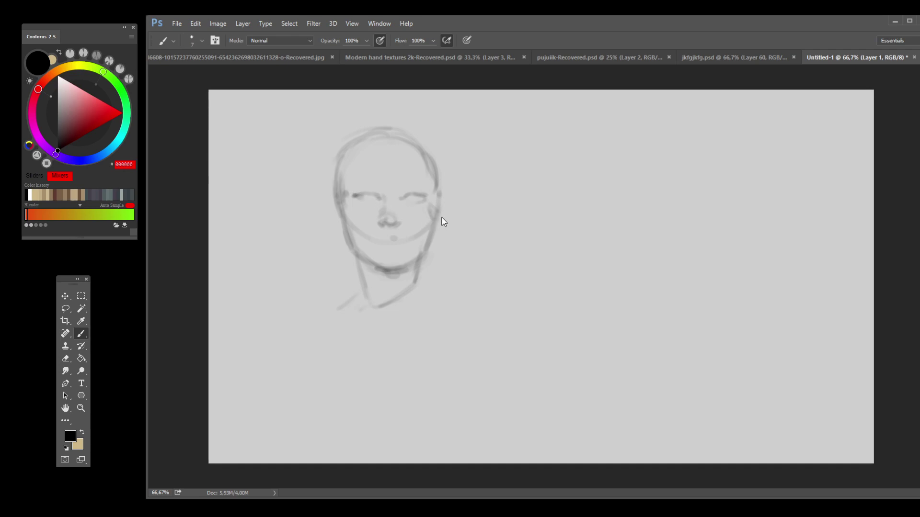
left_click_drag(365, 194, 380, 195)
left_click_drag(417, 195, 423, 194)
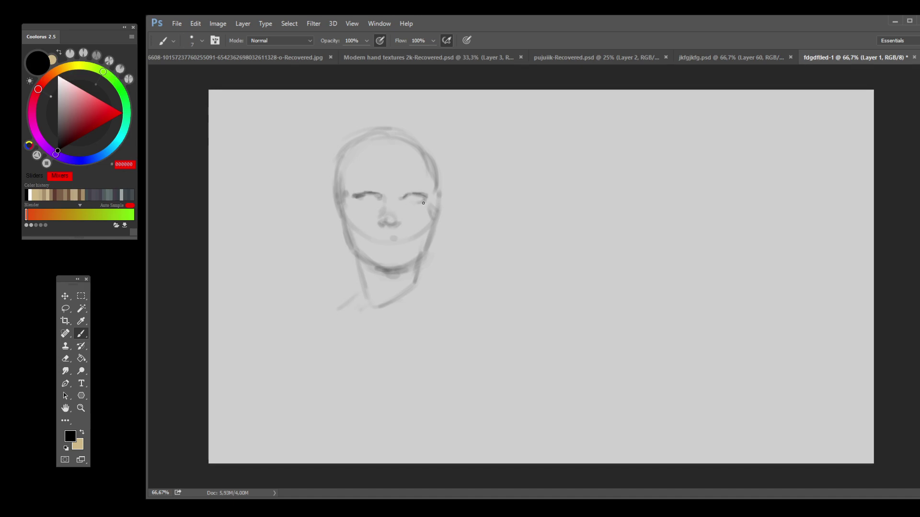
left_click_drag(419, 203, 407, 203)
left_click_drag(357, 199, 379, 206)
key("ctrl+z")
key("ctrl+z")
left_click_drag(386, 225, 393, 224)
left_click_drag(382, 185, 350, 184)
left_click_drag(408, 189, 410, 194)
key("ctrl+alt+z")
key("ctrl+alt+z")
Step: Strengthen the neck and jaw edges and extend the left shoulder line, undoing the last stroke
mouse_move(359, 259)
left_mouse_down()
mouse_move(370, 307)
mouse_move(359, 293)
mouse_move(307, 329)
left_mouse_up()
left_click_drag(424, 254, 440, 194)
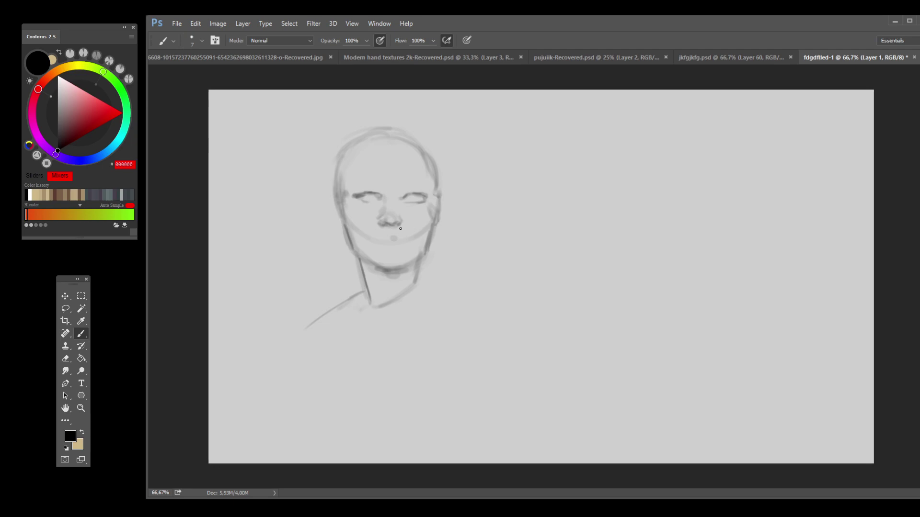
key("ctrl+z")
Step: Sketch the left ear and reinforce the right temple and ear contour
mouse_move(336, 195)
left_mouse_down()
mouse_move(330, 209)
mouse_move(348, 226)
left_mouse_up()
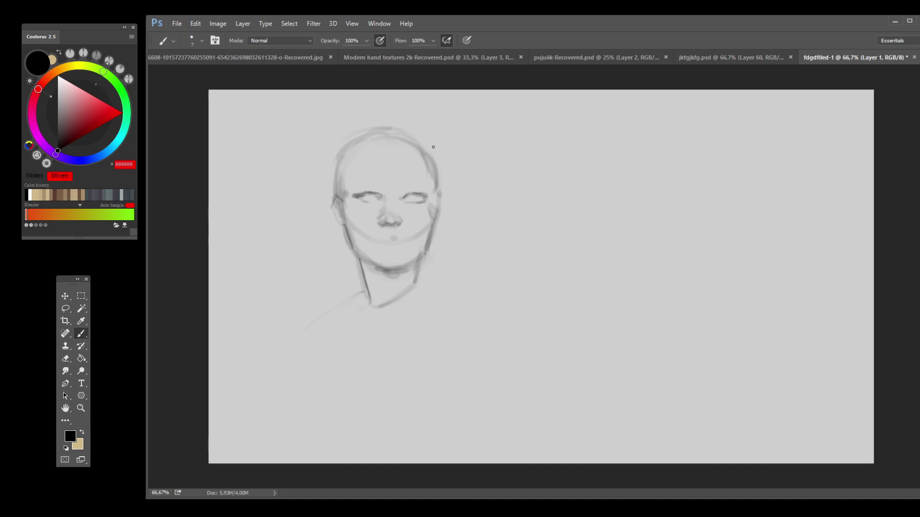
mouse_move(435, 195)
left_mouse_down()
mouse_move(433, 217)
mouse_move(424, 150)
left_mouse_up()
mouse_move(438, 234)
left_mouse_down()
mouse_move(432, 220)
mouse_move(425, 252)
left_mouse_up()
key("ctrl+z")
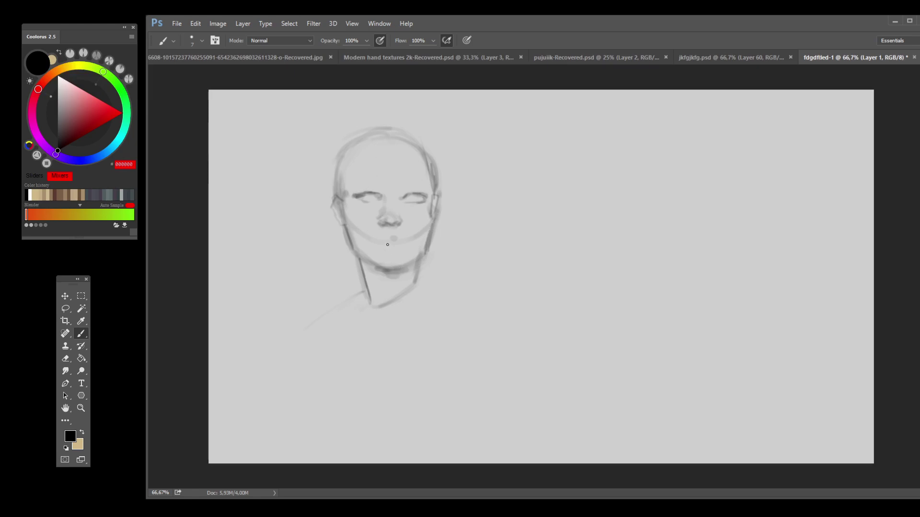
Step: Paint over the stray marks by the left ear and the guide dot with the background gray CECECE
left_click(379, 190, "alt")
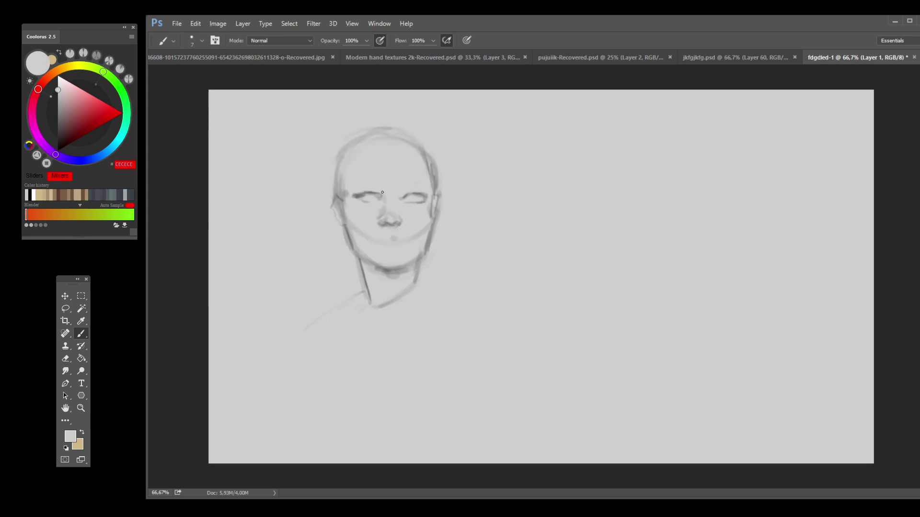
left_click_drag(331, 191, 329, 203)
key("alt")
right_click(441, 259, "alt")
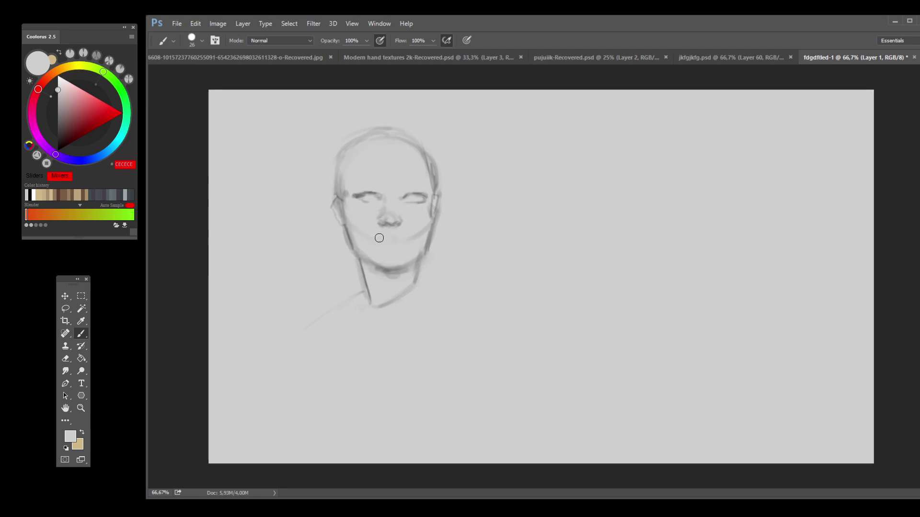
Step: Darken the outer corner of the right eye with the sampled gray 6D6D6D and a 10 px brush
right_click(457, 214, "alt")
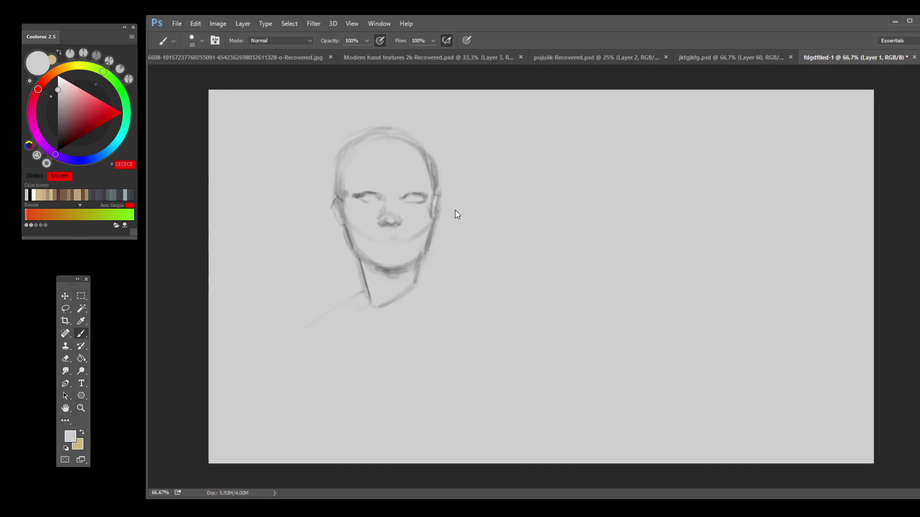
left_click(370, 193, "alt")
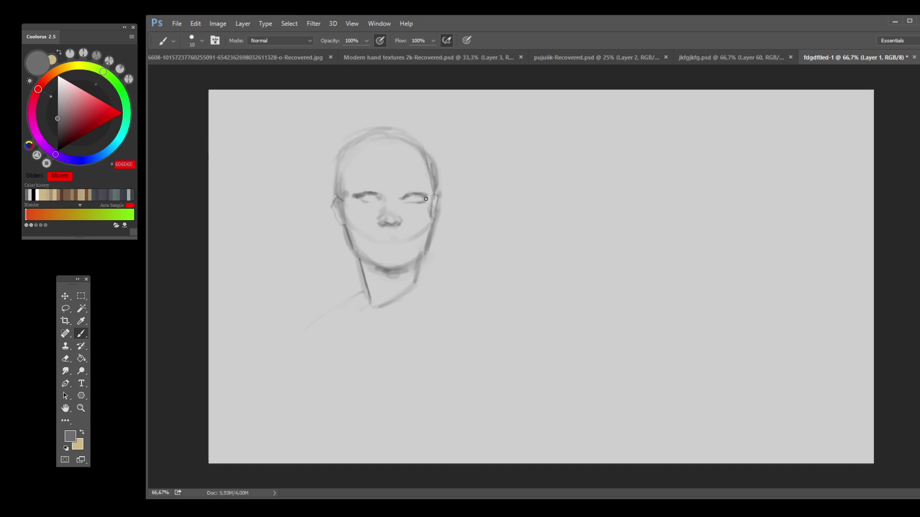
left_click_drag(420, 196, 427, 200)
left_click_drag(353, 135, 335, 154)
key("ctrl+z")
left_click_drag(378, 130, 341, 149)
key("ctrl+z")
Step: Lasso the sketched mouth and move it slightly down with Free Transform, to a Y position of 430.50 px
left_click(66, 311)
mouse_move(401, 236)
left_mouse_down()
mouse_move(380, 231)
mouse_move(370, 242)
mouse_move(397, 247)
mouse_move(407, 232)
mouse_move(398, 230)
left_mouse_up()
key("ctrl+t")
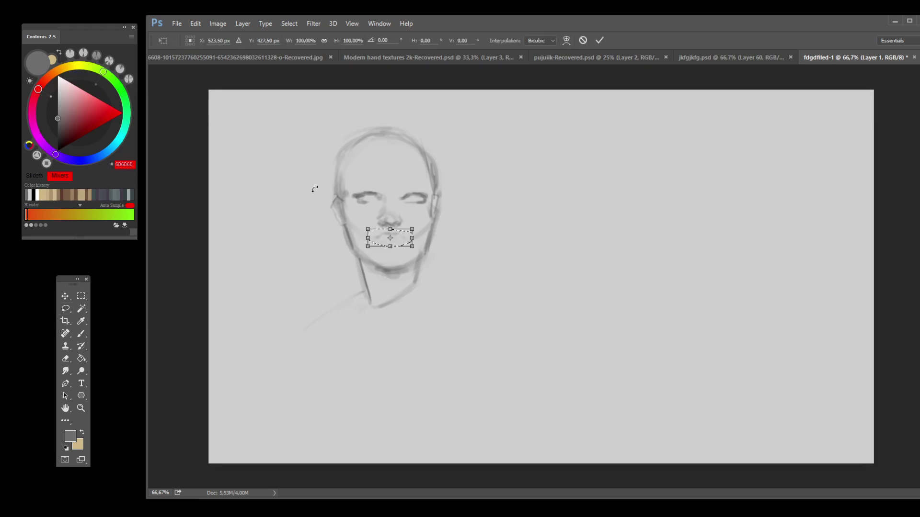
left_click_drag(254, 43, 253, 43)
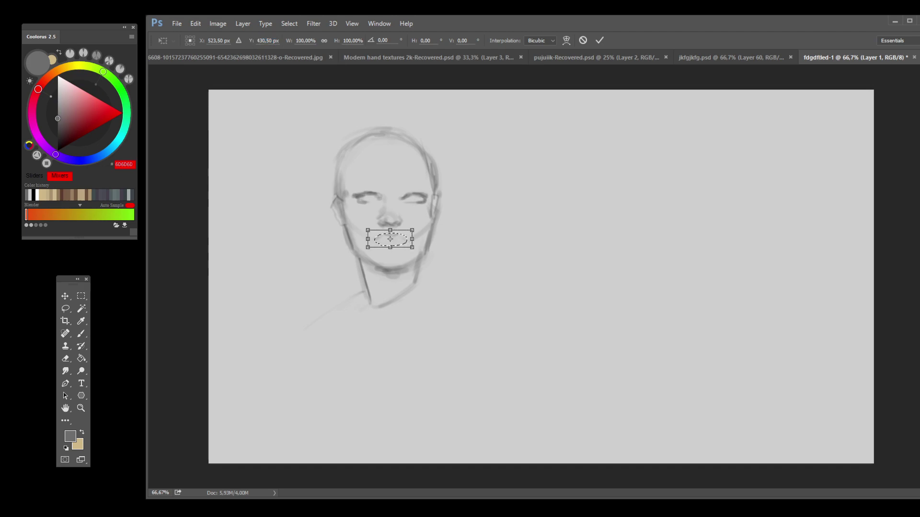
left_click(65, 308)
key("Return")
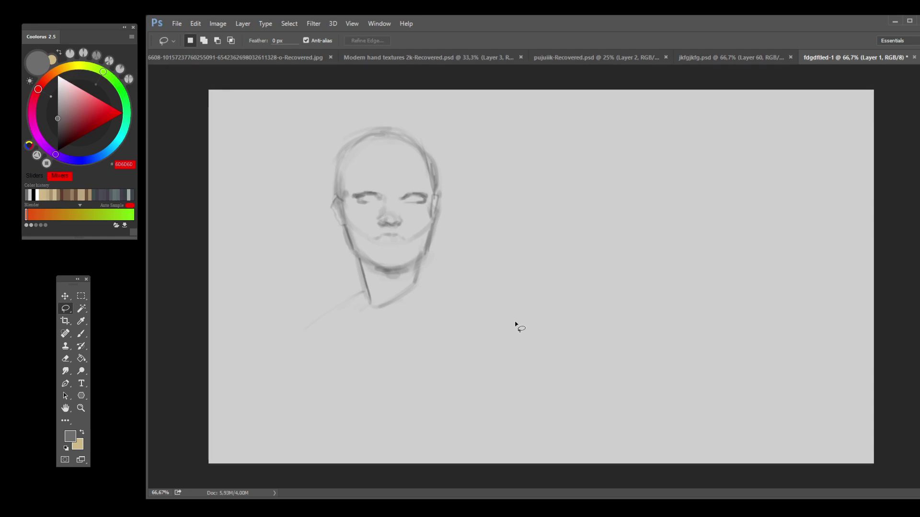
Step: Draw both eyebrows above the eyes with the 10 px brush
key("b")
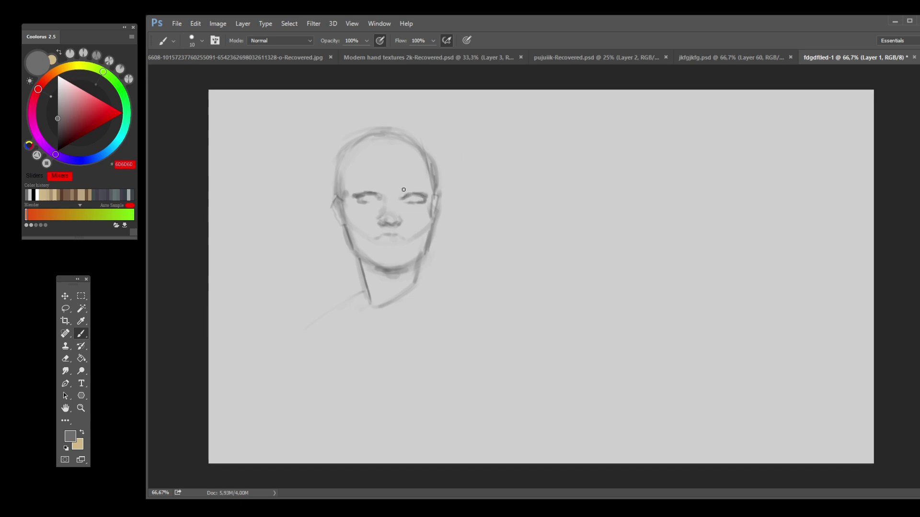
left_click_drag(396, 186, 425, 186)
left_click_drag(381, 188, 349, 185)
Step: Shape the lips with the sampled light grays C7C7C7 and C3C3C3, and switch the brush color to near-black
left_click(390, 243, "alt")
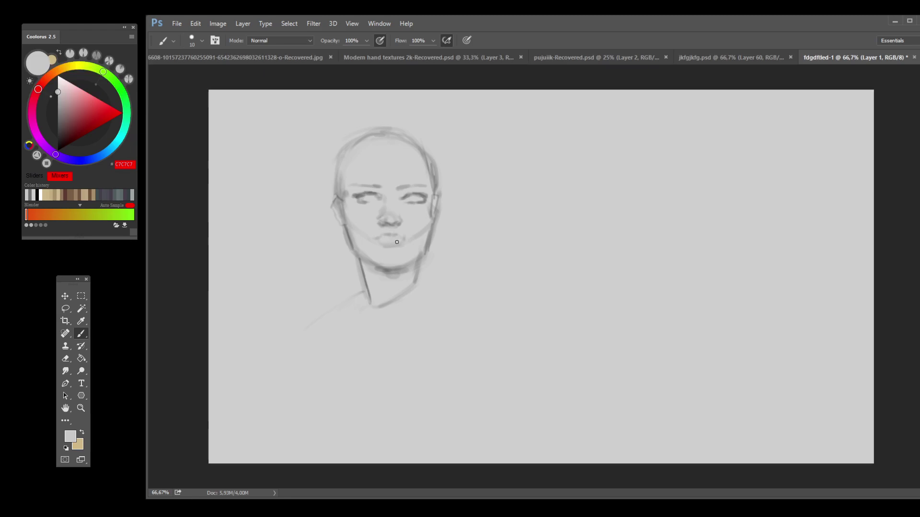
left_click(395, 243, "alt")
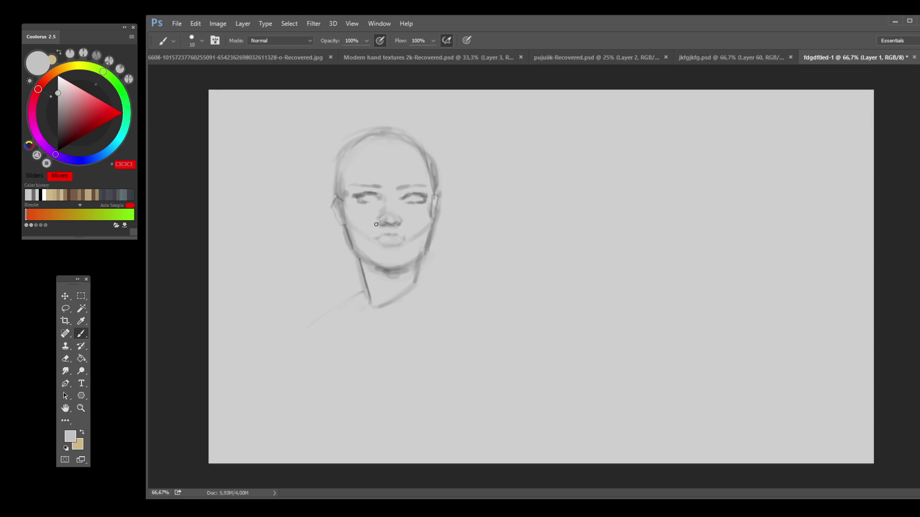
left_click(59, 144)
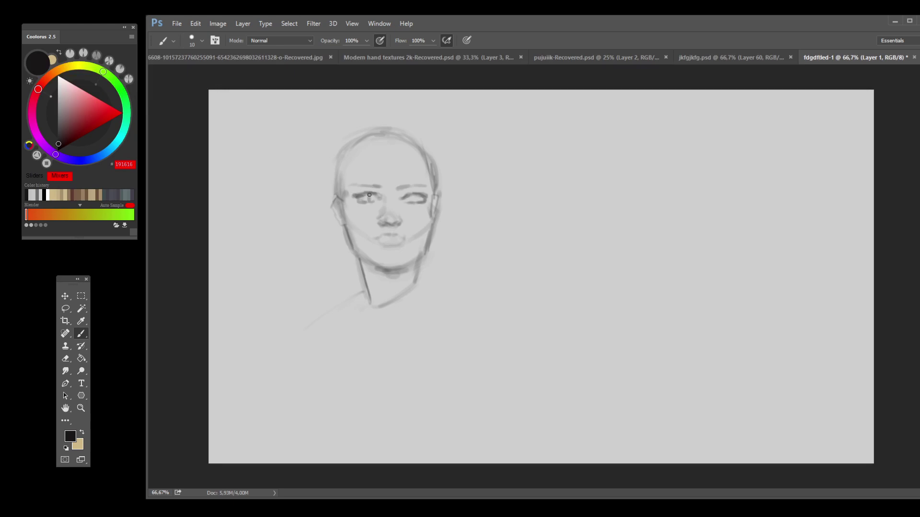
left_click_drag(372, 197, 374, 199)
key("ctrl+z")
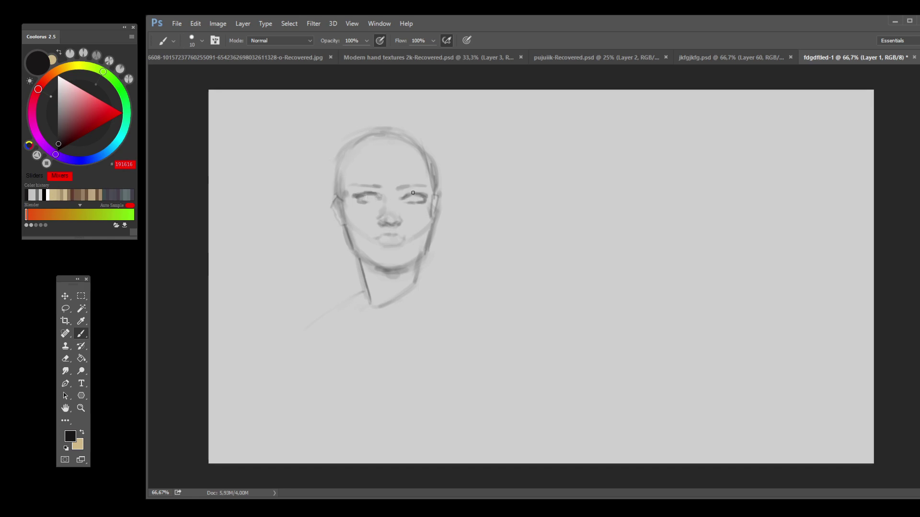
left_click_drag(415, 196, 411, 196)
key("ctrl+z")
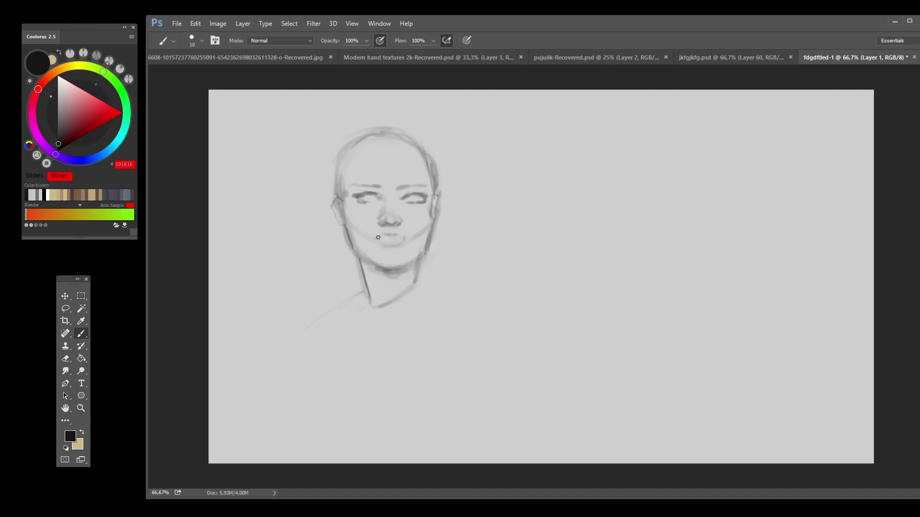
Step: Stroke the line of the mouth, then lasso the mouth and shift it with Free Transform to a Y position of 440.50 px
left_click_drag(378, 237, 401, 237)
left_click(65, 309)
mouse_move(405, 232)
left_mouse_down()
mouse_move(374, 233)
mouse_move(372, 243)
mouse_move(401, 247)
mouse_move(407, 232)
left_mouse_up()
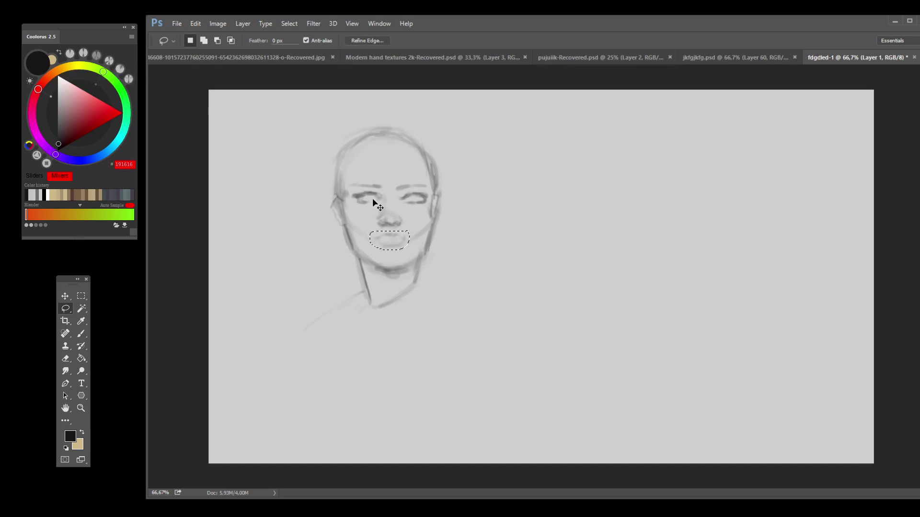
key("ctrl+r")
key("ctrl+r")
key("ctrl+t")
left_click_drag(250, 41, 253, 43)
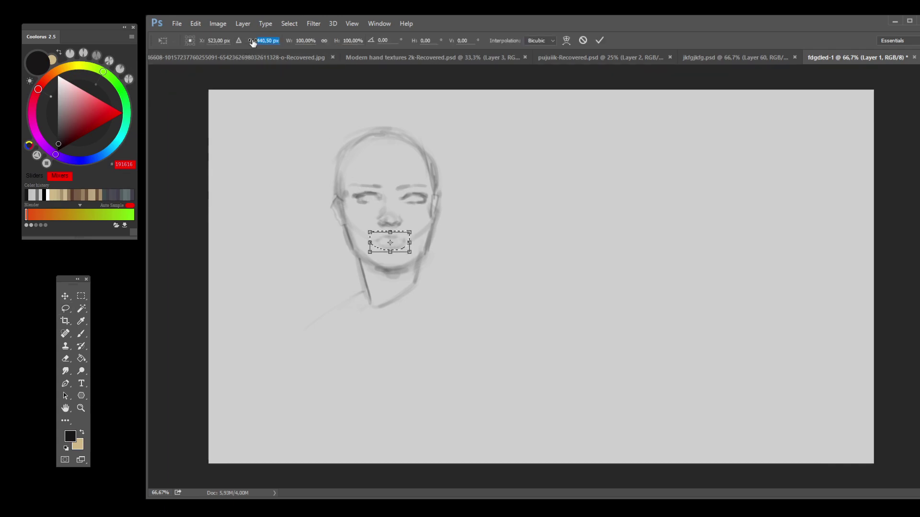
key("l")
key("Return")
key("ctrl+d")
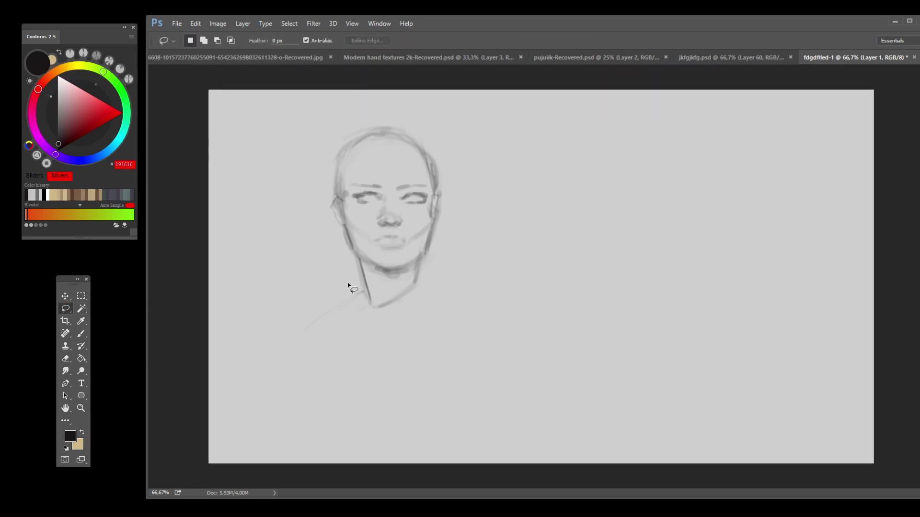
Step: Darken both eyebrows and redraw the left neck and shoulder lines with the 10 px brush
key("b")
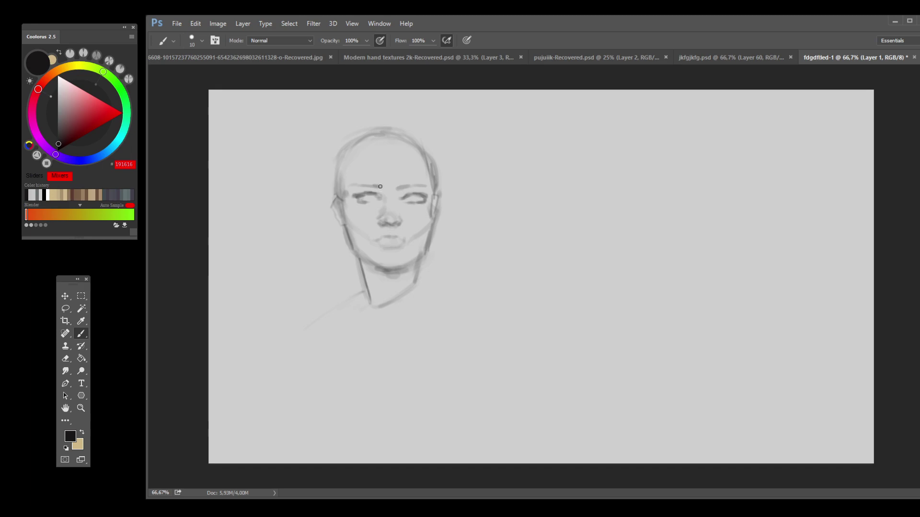
mouse_move(412, 187)
left_mouse_down()
mouse_move(400, 187)
mouse_move(426, 185)
left_mouse_up()
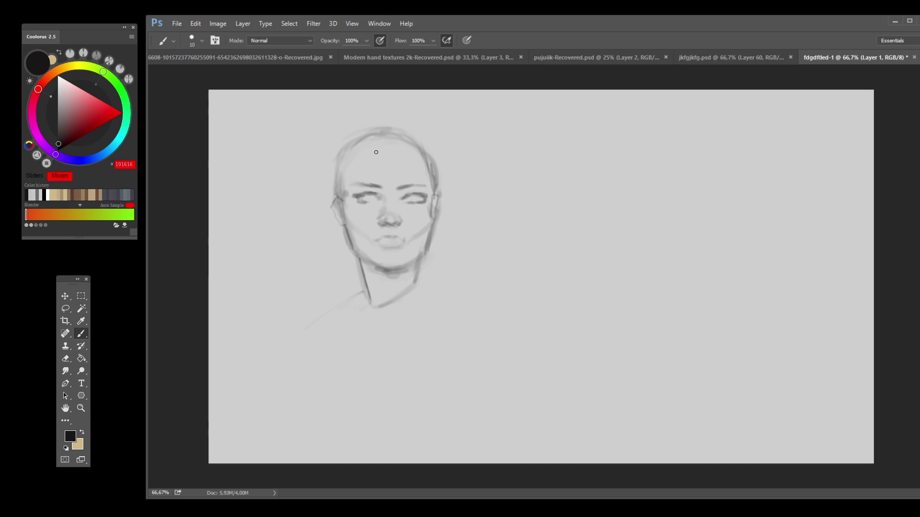
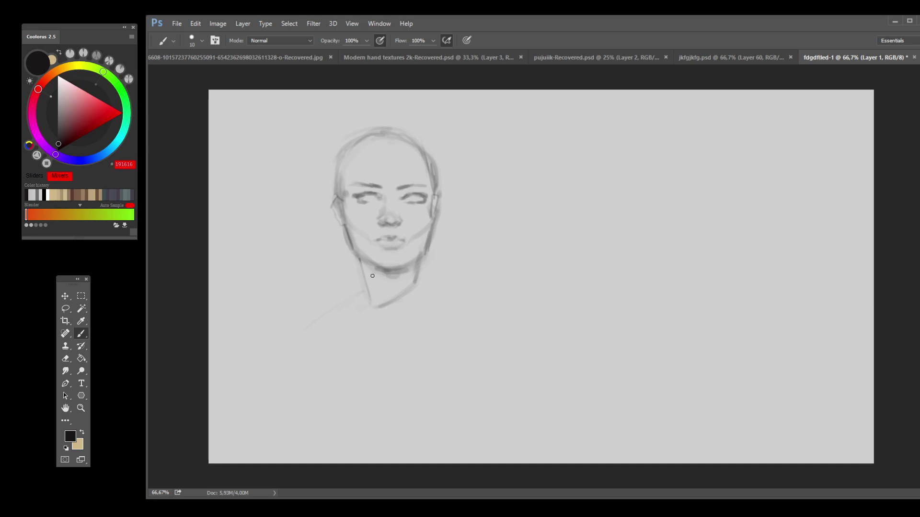
left_click_drag(361, 259, 373, 310)
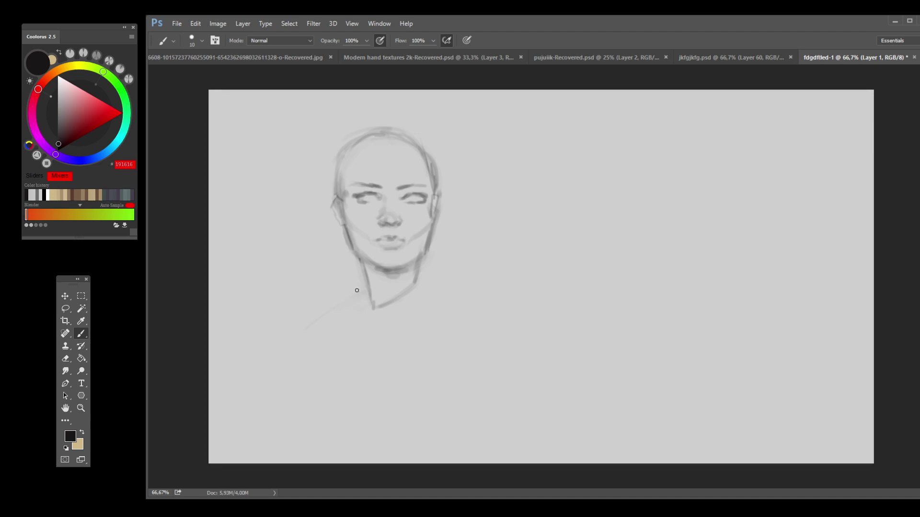
left_click_drag(363, 282, 319, 316)
left_click_drag(345, 324, 320, 352)
Step: Darken the upper and lower lips and shade in the eyes with near-black 191616
mouse_move(394, 241)
left_mouse_down()
mouse_move(376, 243)
mouse_move(384, 242)
left_mouse_up()
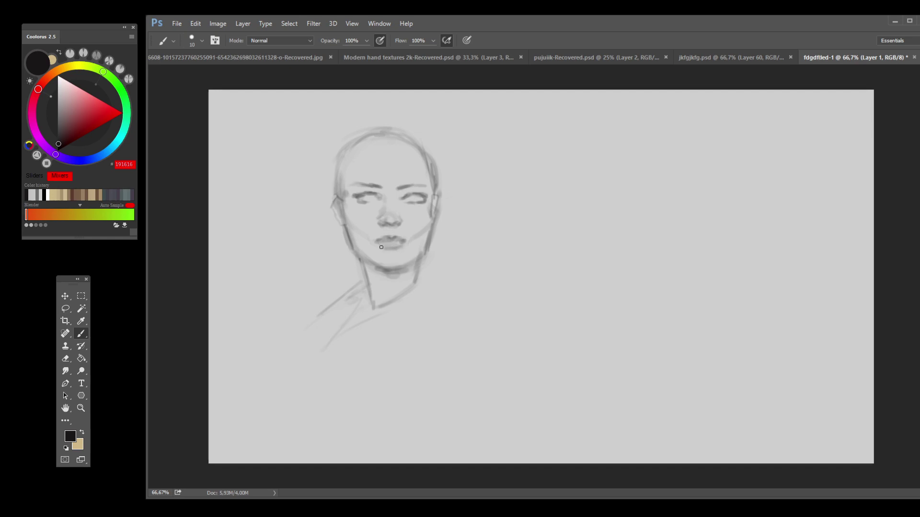
left_click_drag(385, 243, 393, 242)
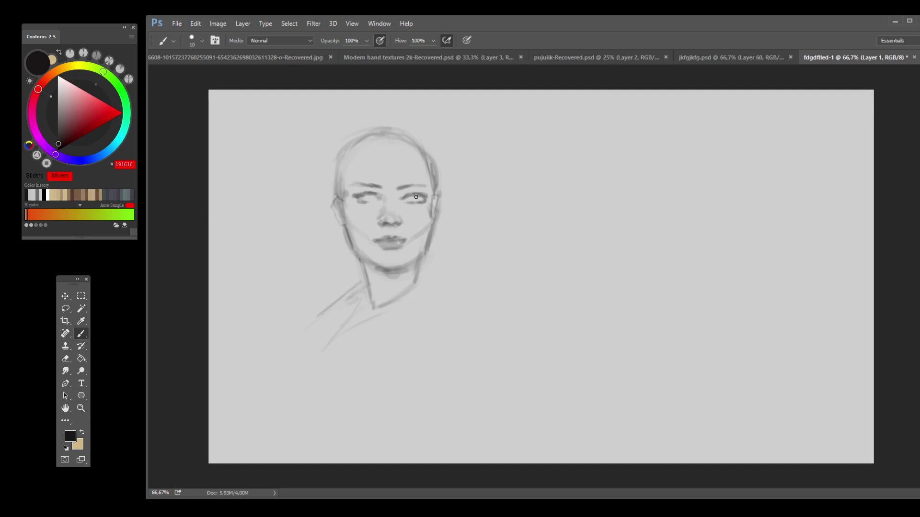
left_click_drag(416, 197, 415, 201)
Step: Clean up the contours of the lips and the right eye with the sampled grays CECECE, C6C6C6 and 868686
key("bracketleft")
key("bracketleft")
key("bracketleft")
key("bracketleft")
key("bracketleft")
key("bracketleft")
key("bracketleft")
key("bracketleft")
left_click(381, 235, "alt")
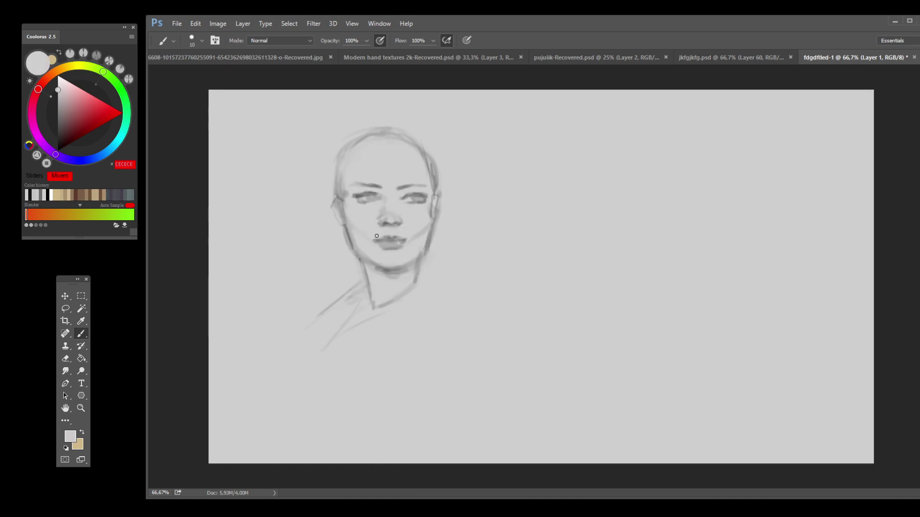
left_click(411, 237, "alt")
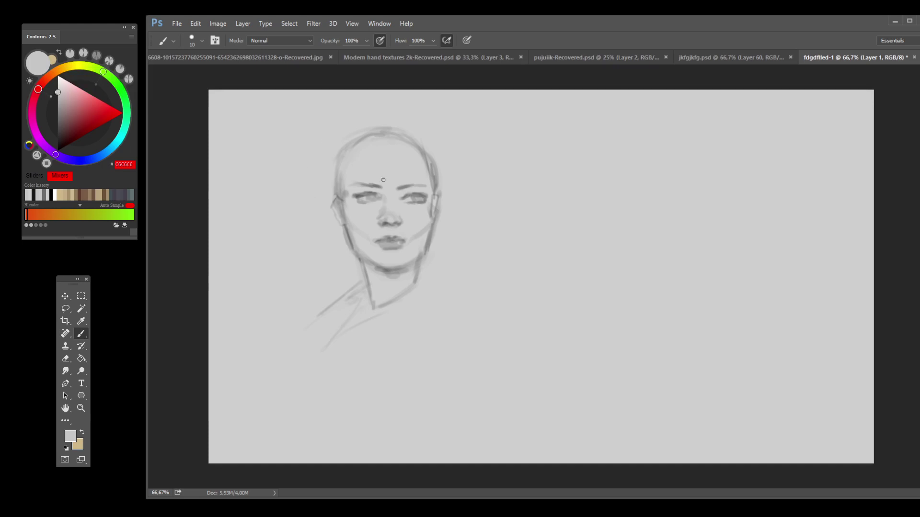
left_click(411, 206, "alt")
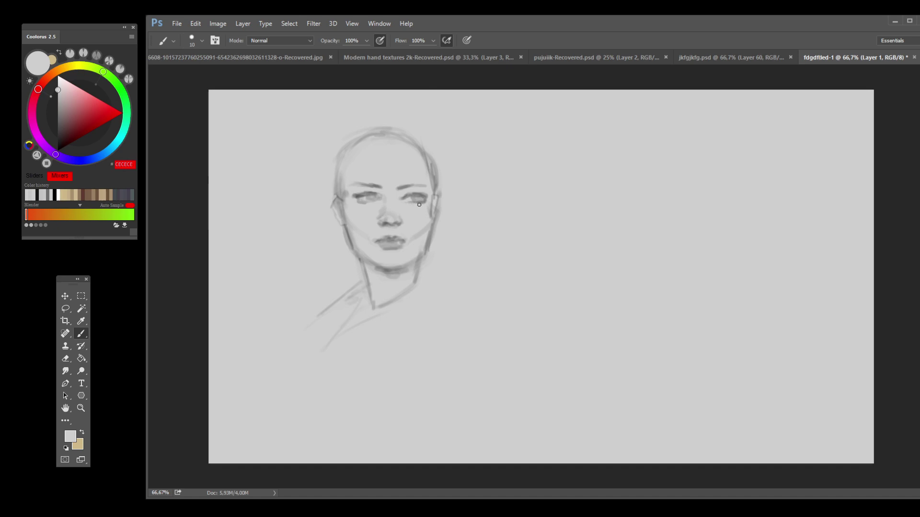
left_click(420, 204, "alt")
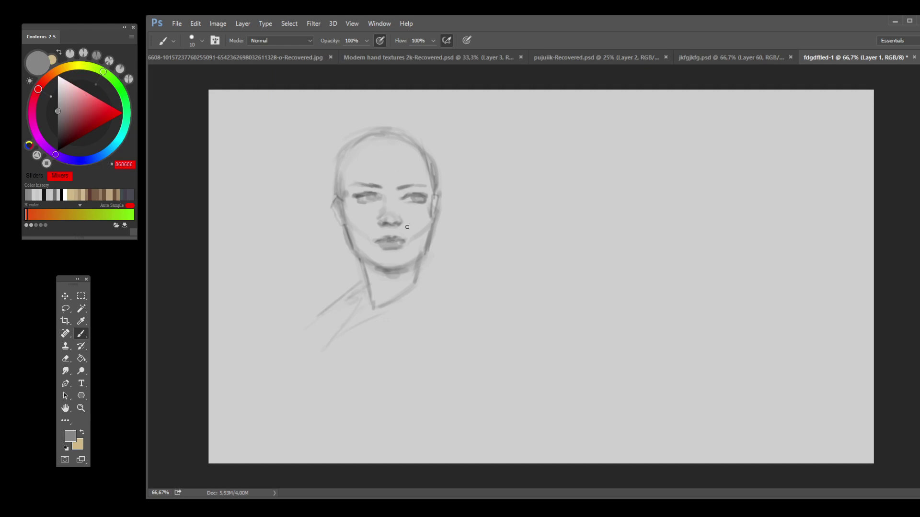
Step: Repaint the lips in a more even tone with grays sampled around the mouth, including 9C9B9B and 979696
left_click(377, 244, "alt")
left_click(380, 236, "alt")
left_click(399, 234, "alt")
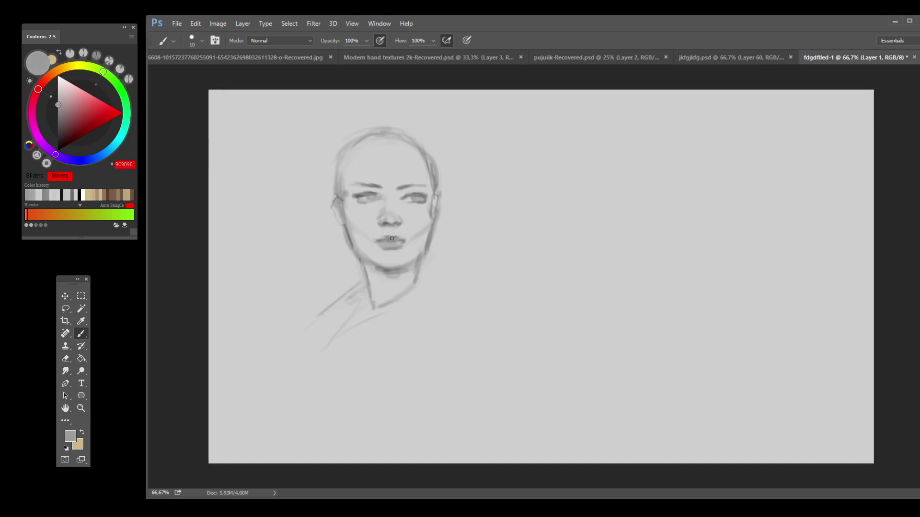
left_click(404, 236, "alt")
left_click_drag(379, 240, 386, 241)
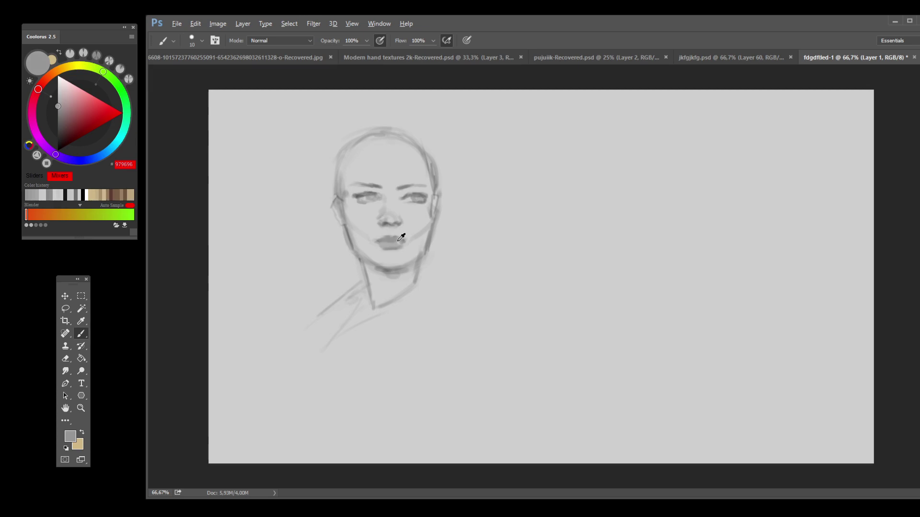
left_click(401, 238, "alt")
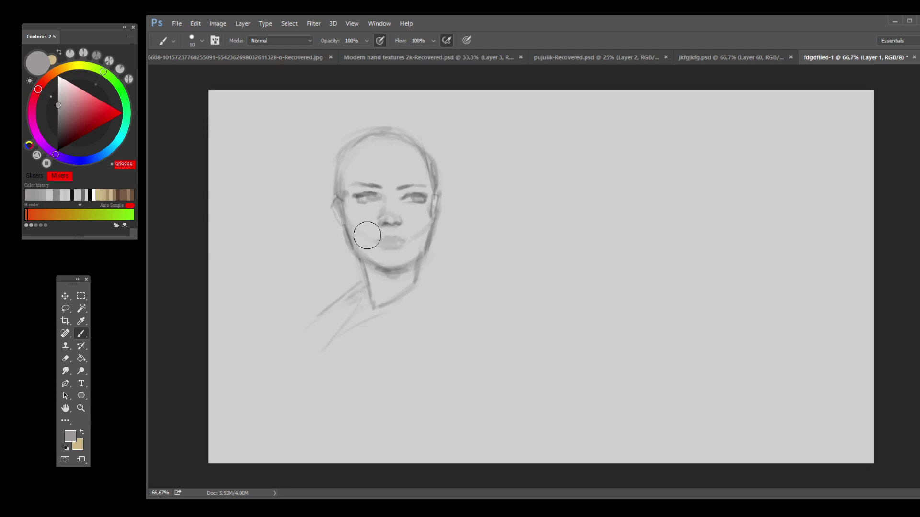
Step: Redraw the sides and base of the neck and the left shoulder line in black 000000 with the 10 px brush
key("bracketleft")
key("bracketleft")
key("bracketleft")
key("bracketleft")
key("bracketleft")
key("bracketleft")
key("bracketleft")
left_click_drag(71, 128, 57, 151)
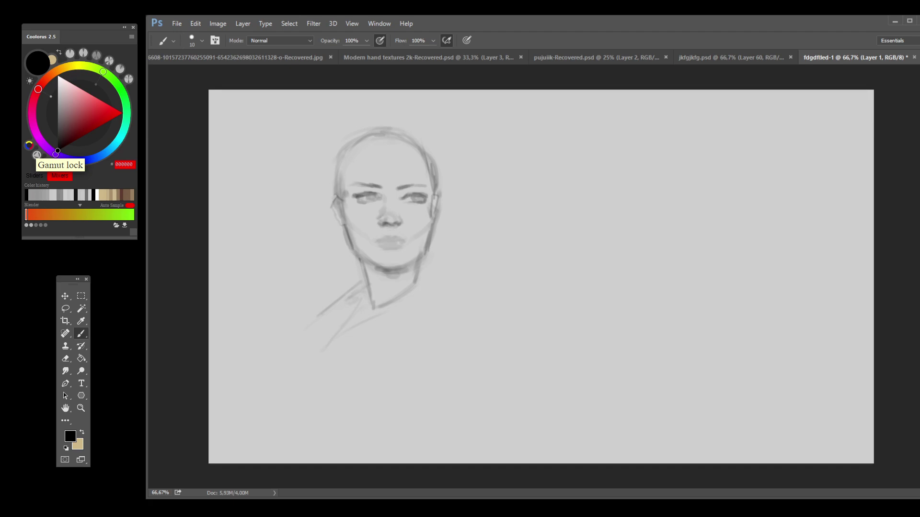
left_click_drag(363, 261, 376, 311)
mouse_move(417, 262)
left_mouse_down()
mouse_move(420, 286)
mouse_move(371, 309)
mouse_move(387, 307)
mouse_move(357, 286)
mouse_move(365, 284)
mouse_move(315, 316)
left_mouse_up()
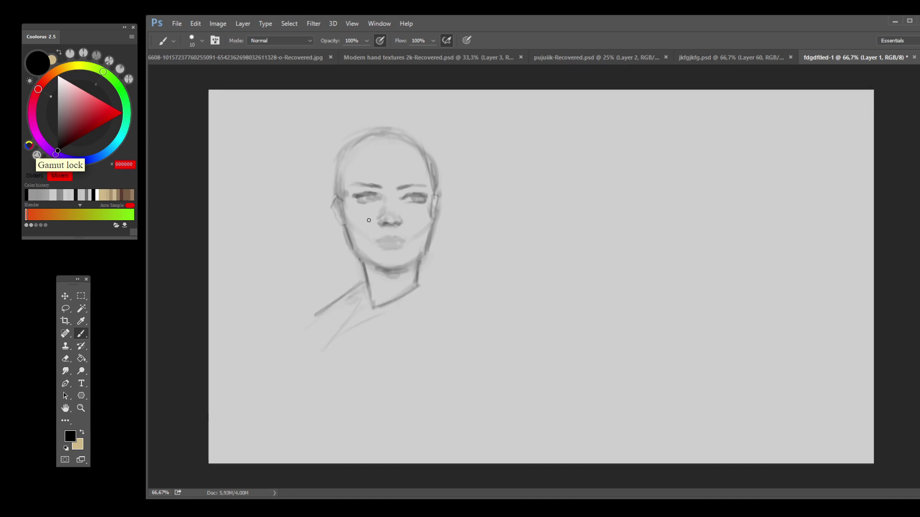
Step: Darken the outlines of both ears and the lid lines of both eyes in black
left_click_drag(334, 207, 346, 228)
left_click_drag(436, 197, 431, 218)
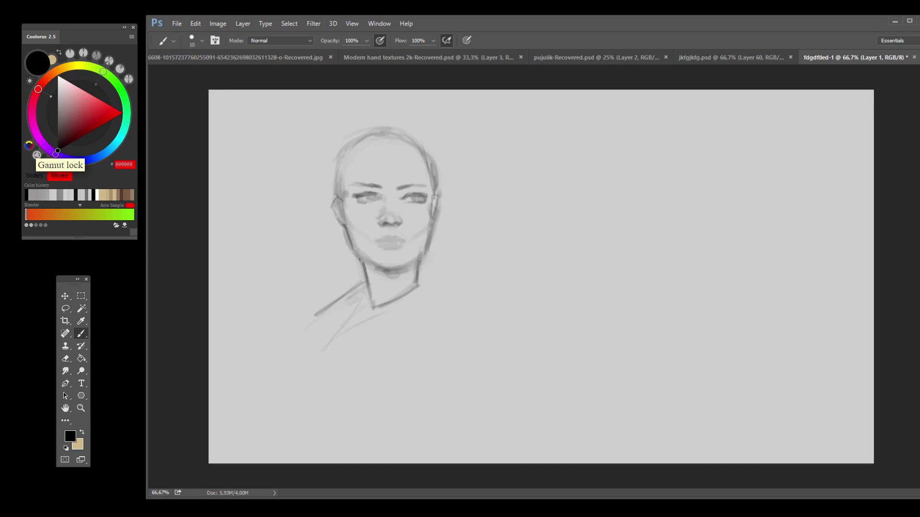
left_click_drag(416, 193, 413, 194)
left_click_drag(358, 199, 364, 202)
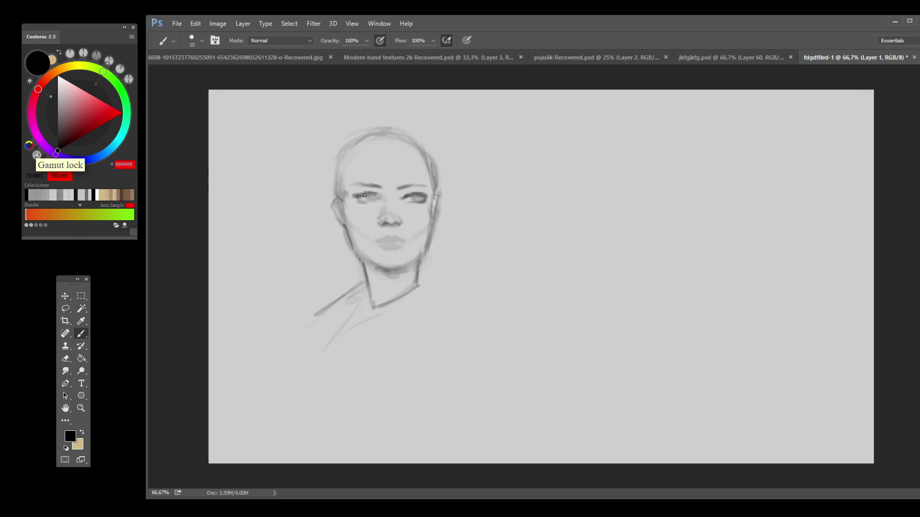
left_click_drag(374, 196, 377, 198)
Step: Strengthen the head outline along the left jaw, the right side of the face and the skull in black
left_click_drag(349, 227, 352, 242)
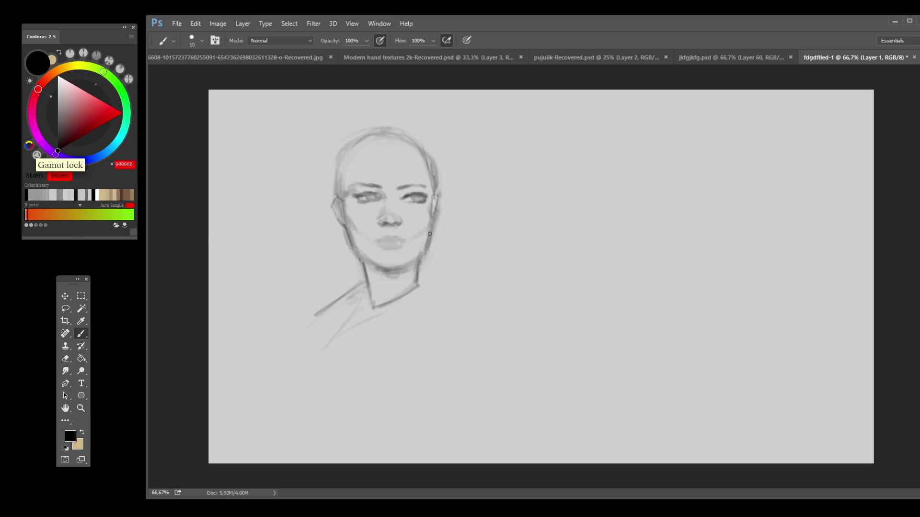
left_click_drag(435, 223, 438, 204)
mouse_move(436, 172)
left_mouse_down()
mouse_move(422, 142)
mouse_move(398, 136)
left_mouse_up()
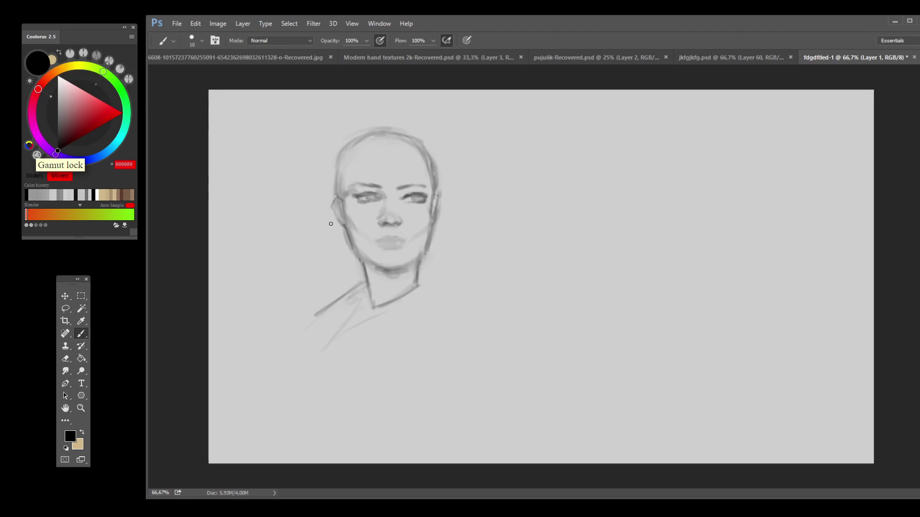
left_click_drag(350, 148, 381, 117)
mouse_move(337, 180)
left_mouse_down()
mouse_move(363, 136)
mouse_move(343, 158)
left_mouse_up()
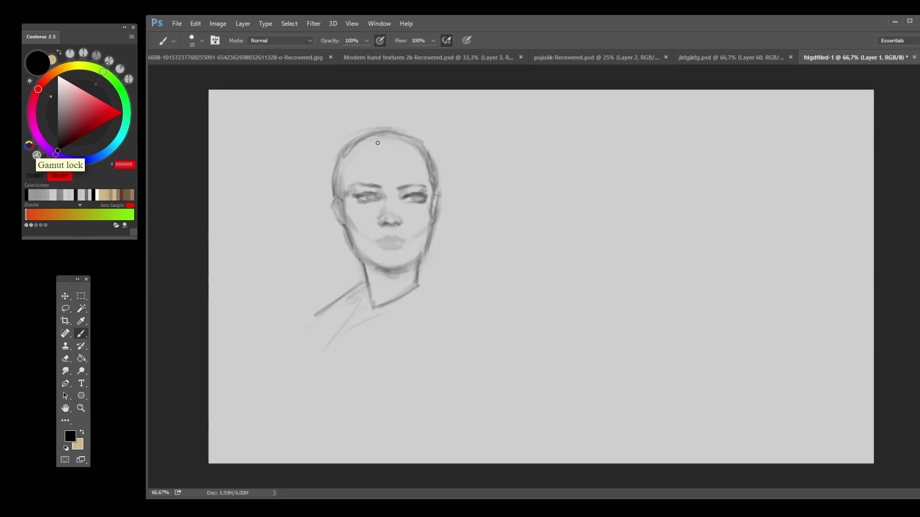
Step: Erase the sketched mouth from the lower face with an enlarged tip, then reduce the tip back to its small size
key("bracketright")
key("bracketright")
key("bracketright")
key("bracketright")
key("bracketright")
key("bracketright")
key("bracketright")
key("bracketright")
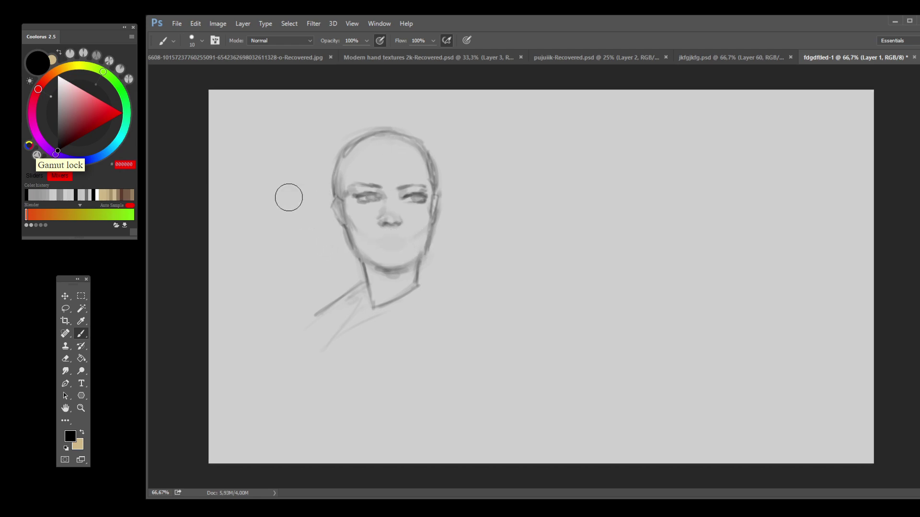
key("bracketleft")
key("bracketleft")
key("bracketleft")
key("bracketleft")
key("bracketleft")
key("bracketleft")
key("bracketleft")
key("bracketleft")
Step: Move the whole head sketch down and slightly right with Free Transform, to X 500 px and Y 504 px
key("ctrl+t")
left_click_drag(371, 165, 380, 189)
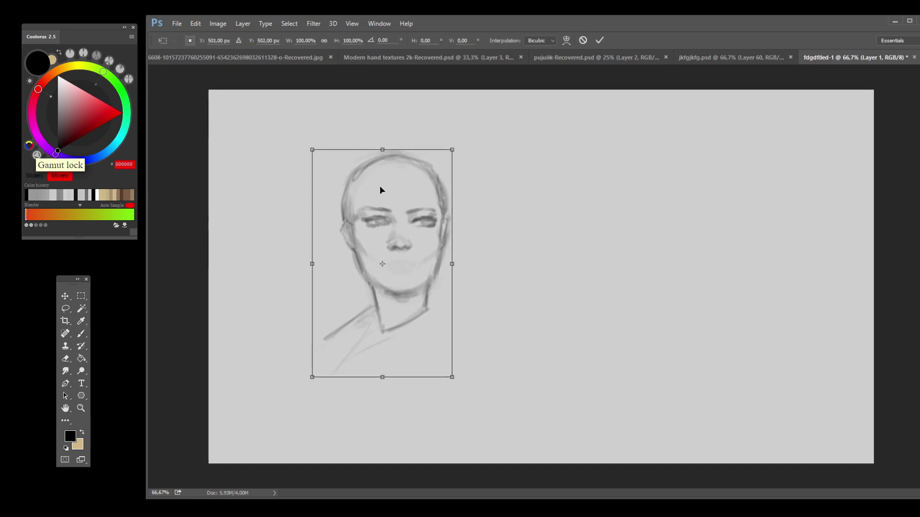
left_click(65, 309)
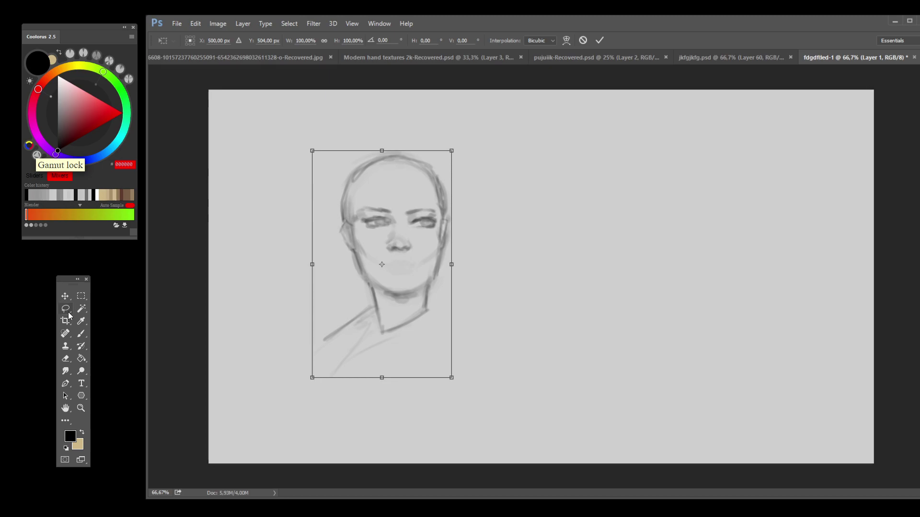
key("Return")
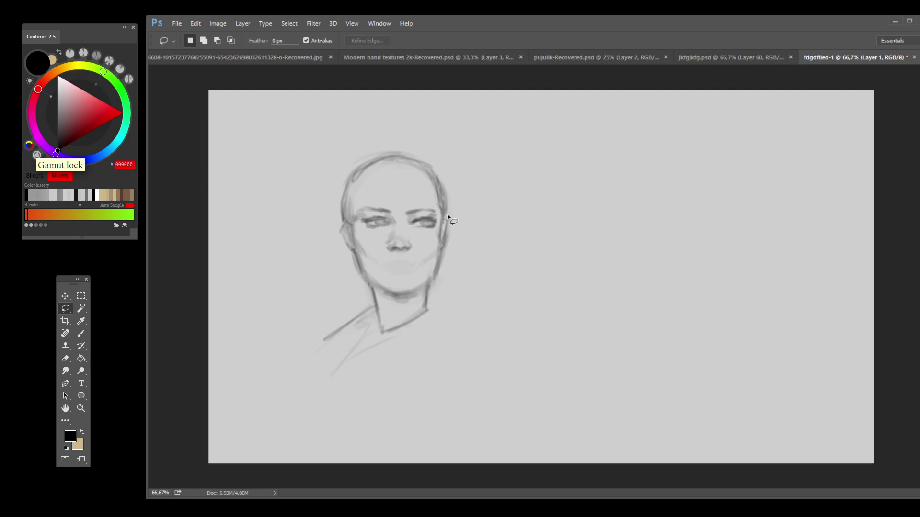
Step: Clean up the left ear, the left face edge and the forehead edge with sampled grays such as AAAAAA and CECECE
key("b")
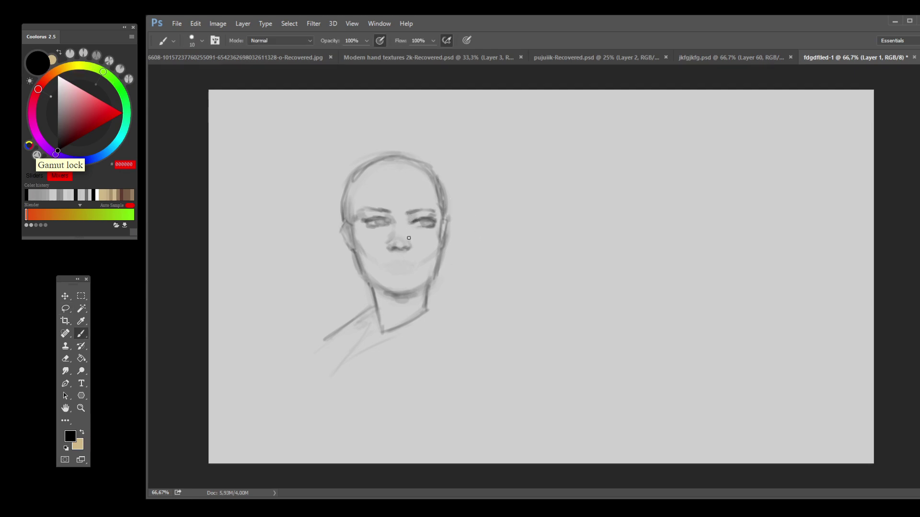
left_click(351, 237, "alt")
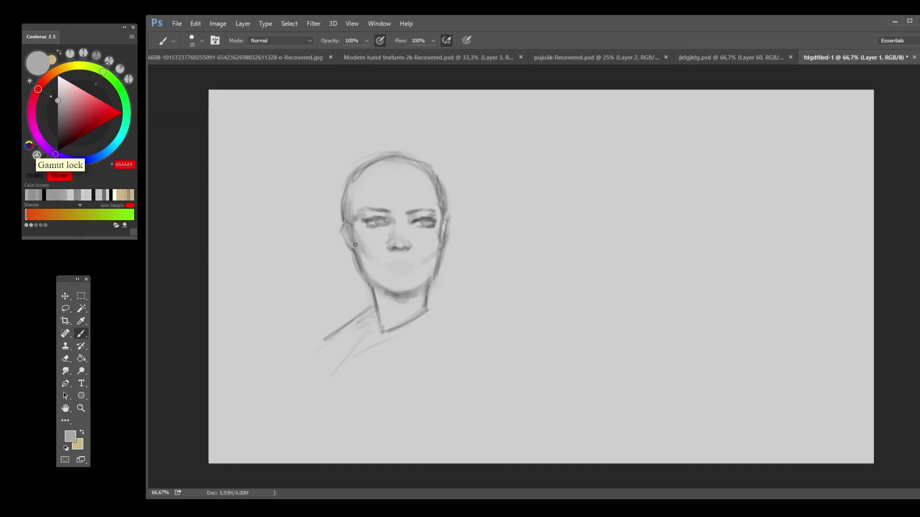
left_click(357, 261, "alt")
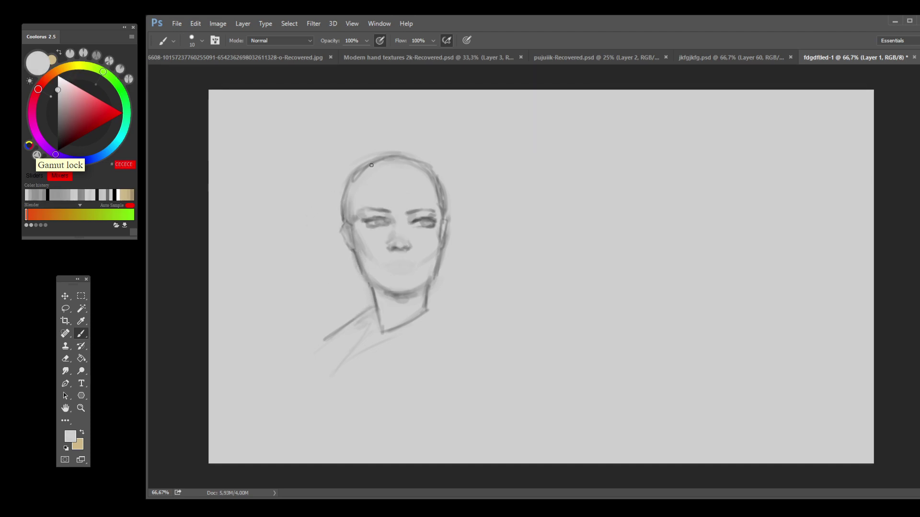
left_click(356, 190, "alt")
left_click(356, 190, "alt")
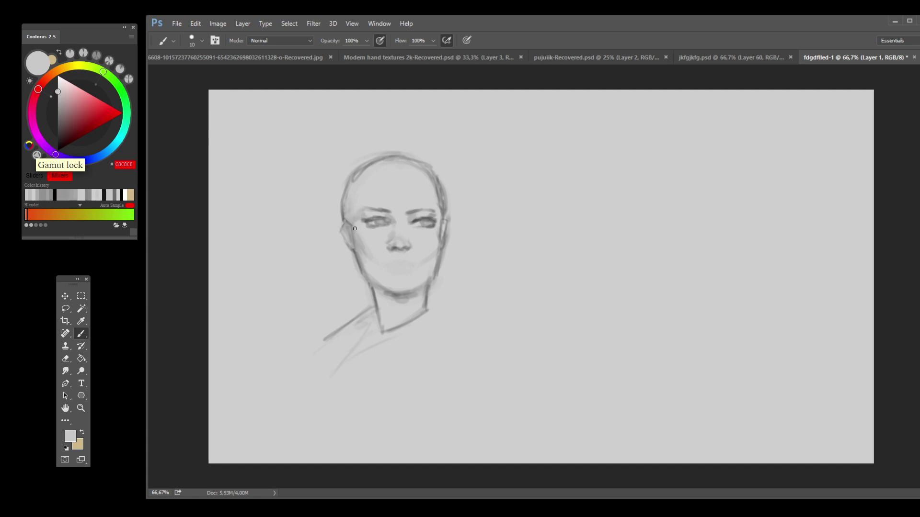
Step: Refine the right edge of the face and the left skull outline with the sampled light gray CECECE, and sample gray 959595 beside the left ear
left_click(434, 235, "alt")
left_click_drag(435, 234, 438, 204)
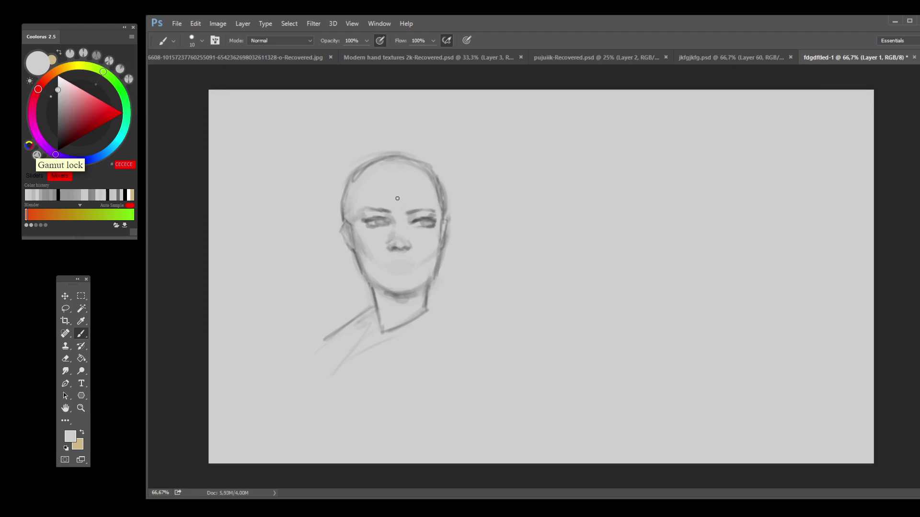
left_click_drag(355, 168, 343, 194)
left_click(345, 220, "alt")
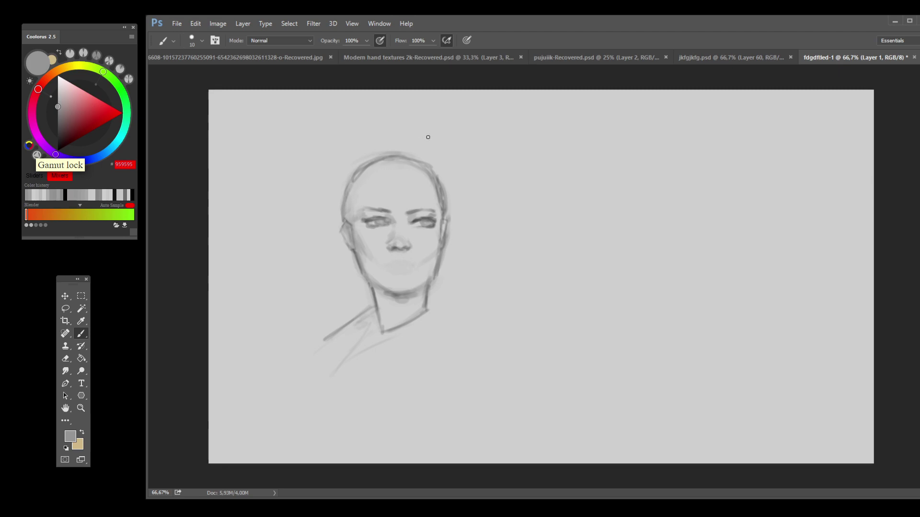
Step: Touch up the nose and the area under both eyes with the sampled grays 6A6969 and CECECE
left_click(400, 245, "alt")
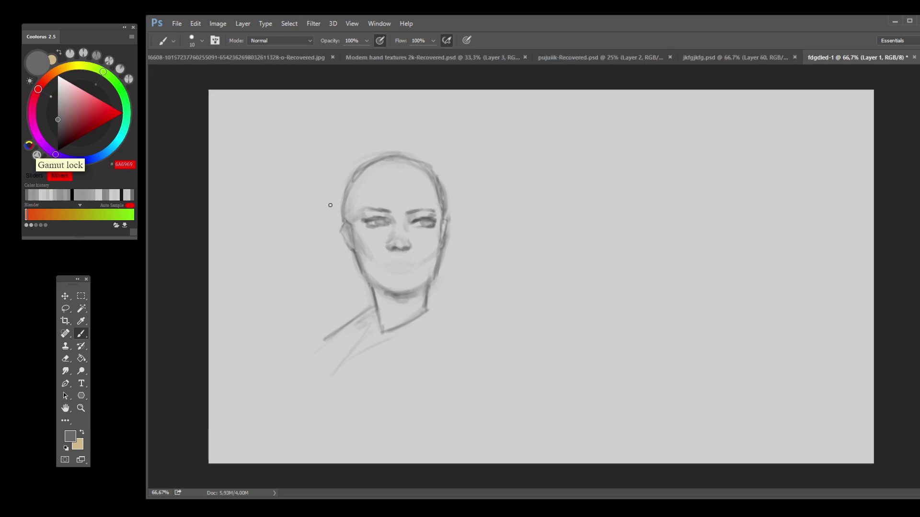
left_click(375, 230, "alt")
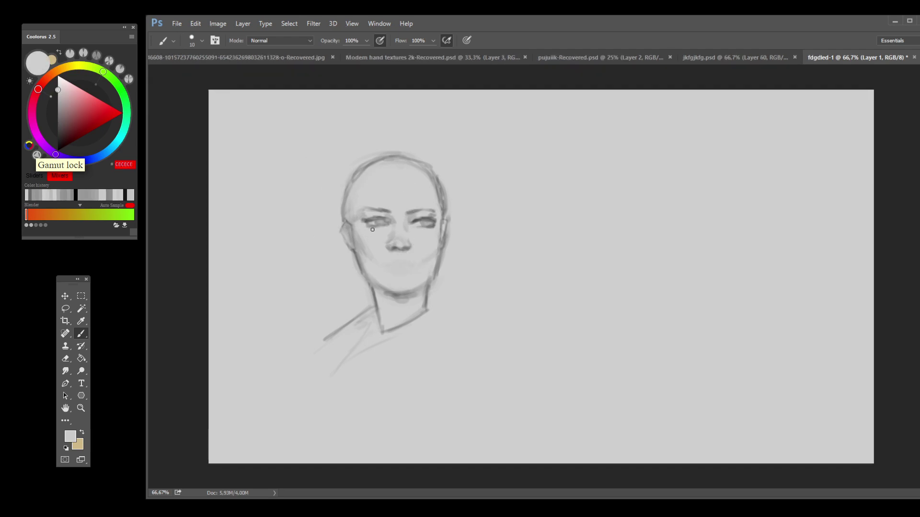
left_click_drag(426, 228, 432, 230)
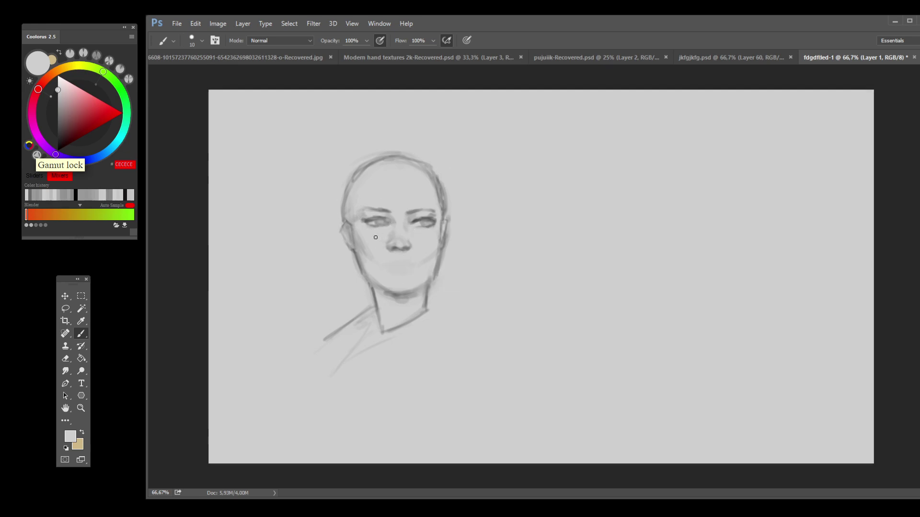
Step: Darken both eyes with near-black 181717 and clean up the right eye with the sampled grays CECECE and ACABAB
left_click(58, 143)
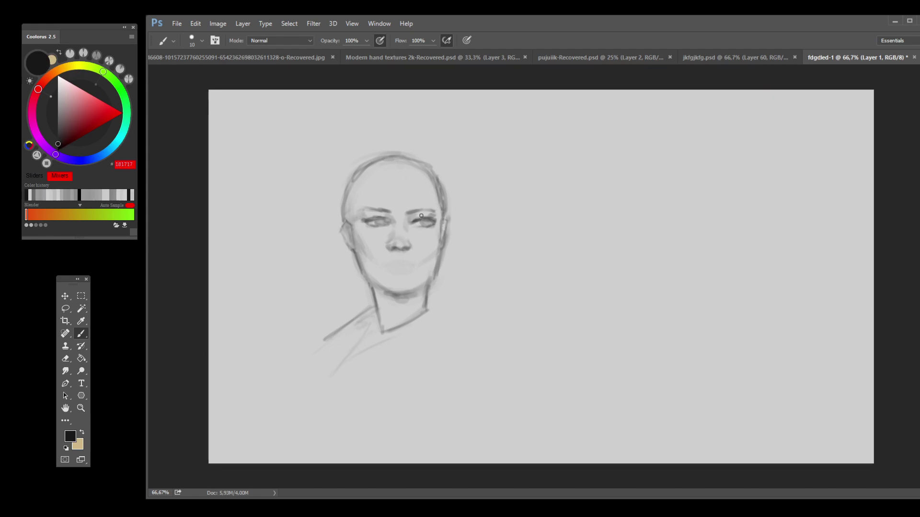
left_click(419, 223, "alt")
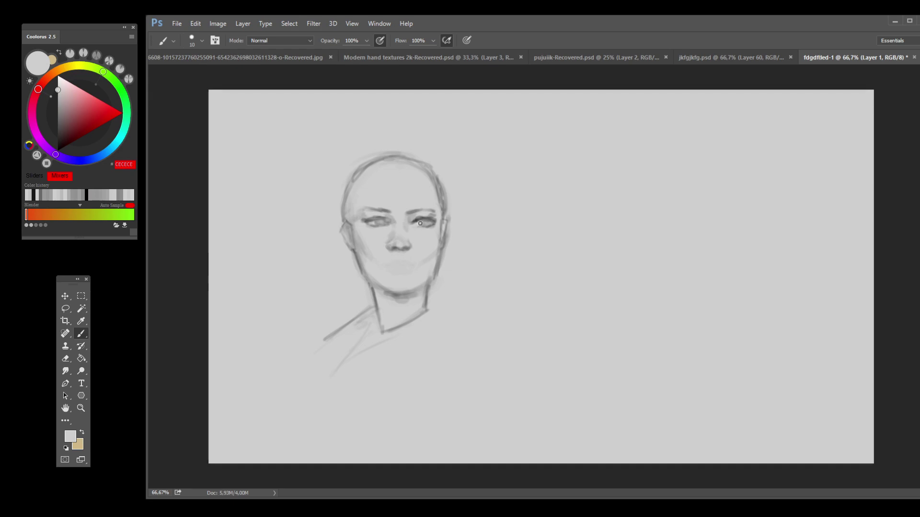
left_click(421, 223, "alt")
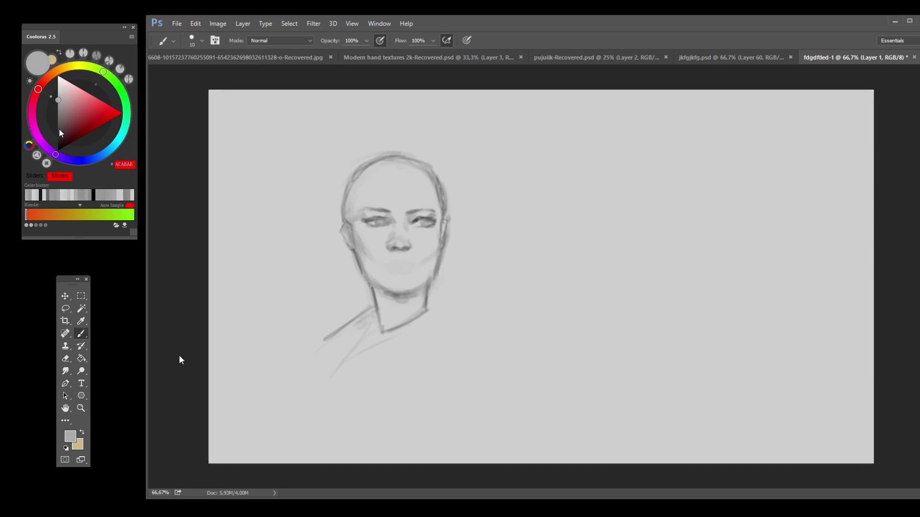
left_click(60, 144)
left_click_drag(381, 221, 375, 220)
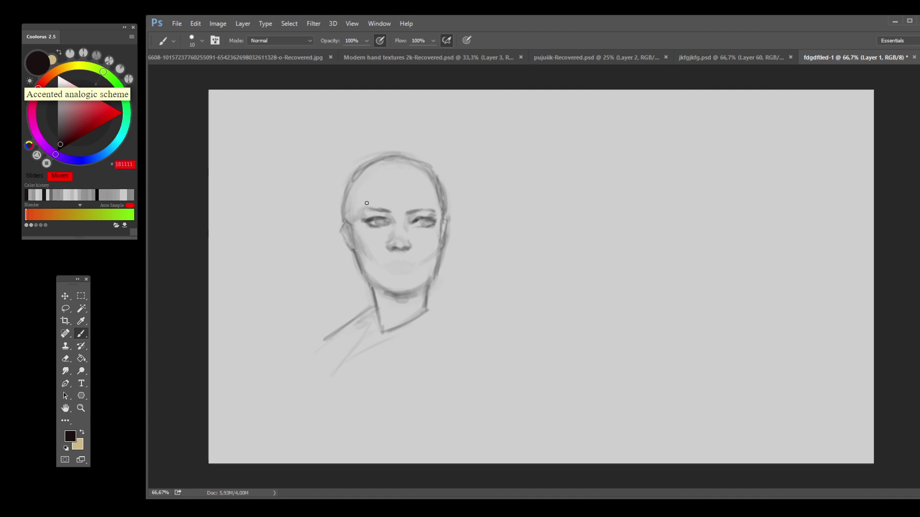
Step: Shade both sides of the forehead with near-black and trim the top of the skull outline with sampled CECECE
mouse_move(366, 197)
left_mouse_down()
mouse_move(365, 179)
mouse_move(359, 184)
left_mouse_up()
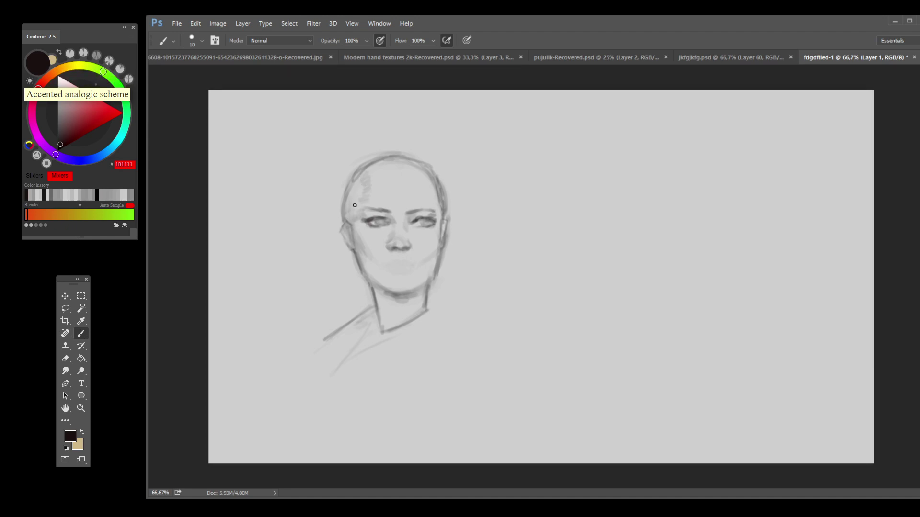
left_click_drag(435, 205, 436, 182)
left_click(431, 194, "alt")
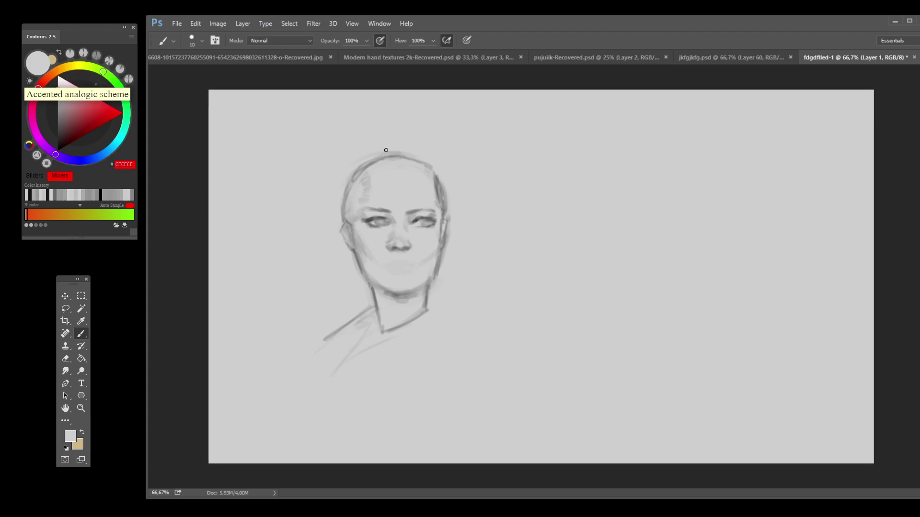
left_click(361, 187, "alt")
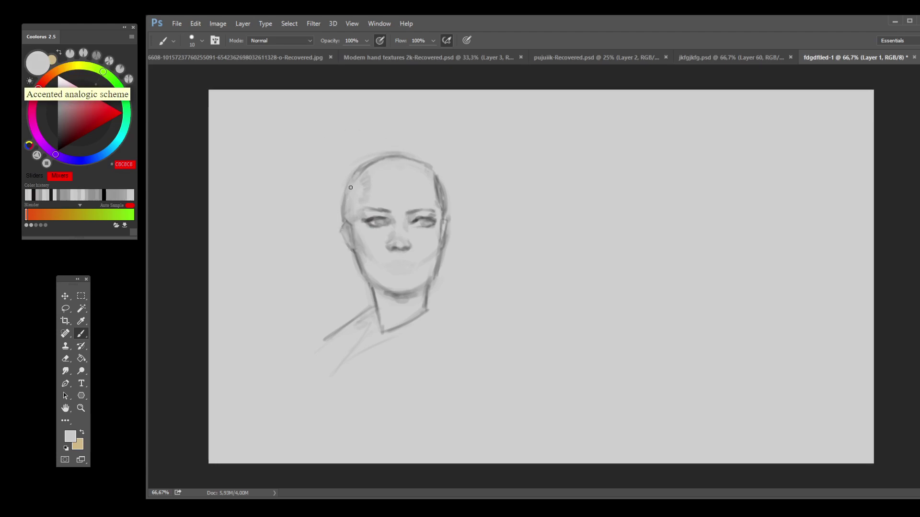
Step: Rework the left skull outline and extend soft shading over the left forehead and both cheeks with sampled gray 969696
left_click(369, 163, "alt")
left_click(370, 163, "alt")
left_click_drag(356, 169, 345, 219)
left_click_drag(382, 195, 373, 185)
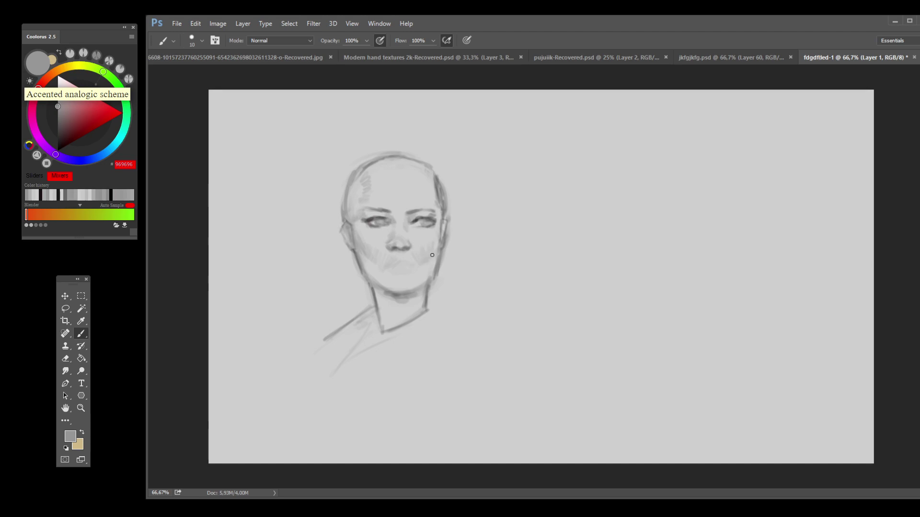
Step: Soften the area under the eyes with sampled light grays, darken the irises with near-black 1F1010, and undo the stray stroke beside the nose
left_click(379, 221, "alt")
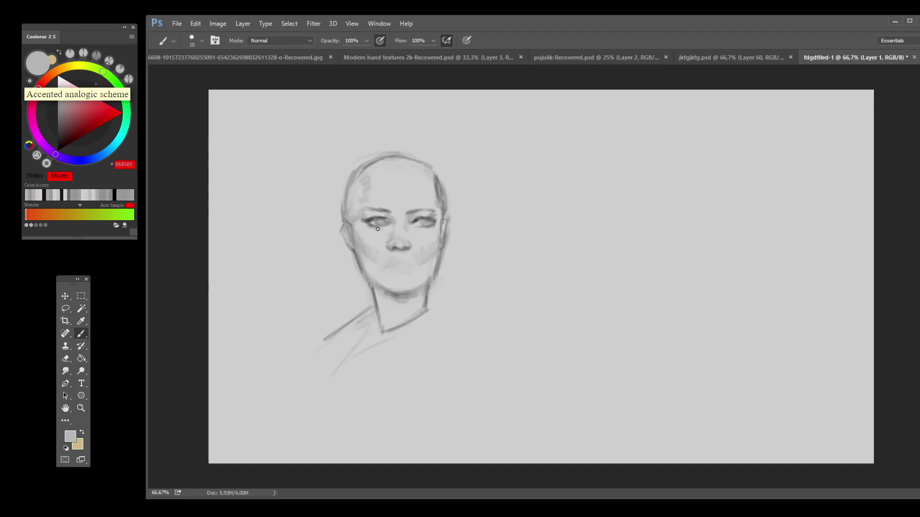
left_click(431, 229, "alt")
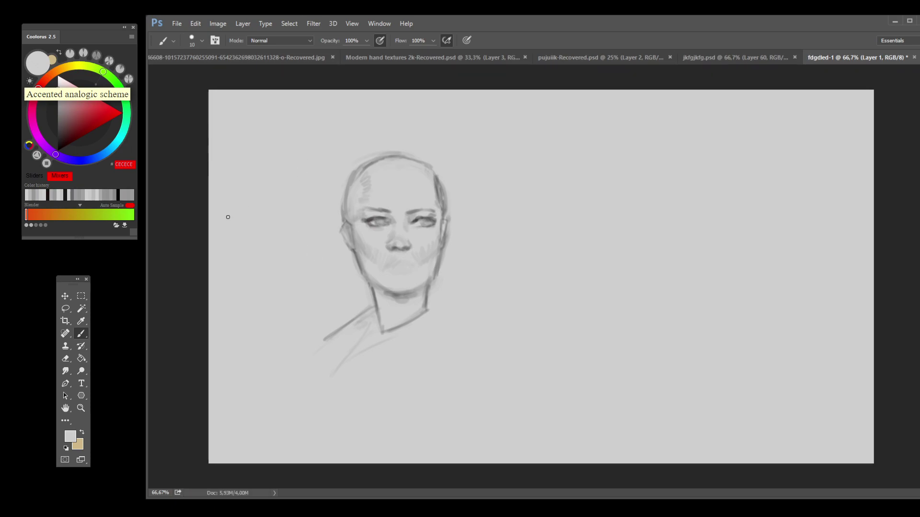
left_click_drag(79, 131, 60, 143)
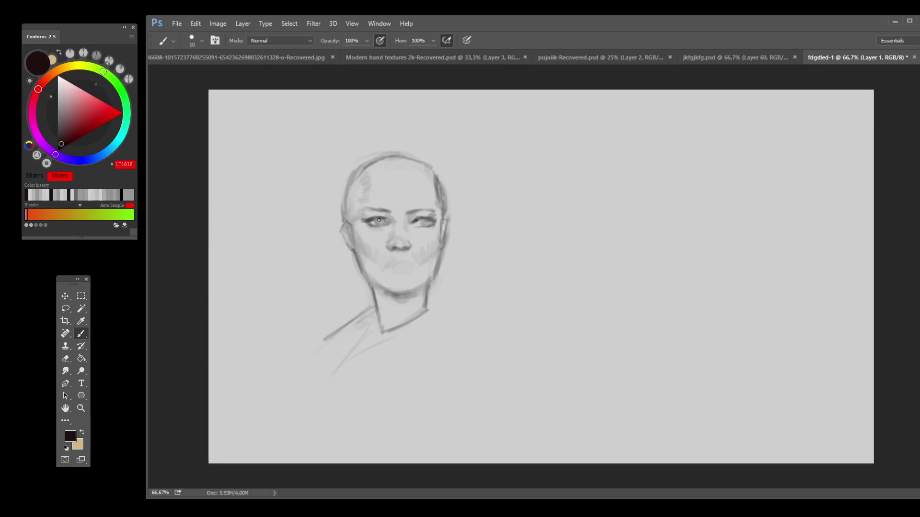
mouse_move(382, 222)
left_mouse_down()
mouse_move(424, 225)
mouse_move(417, 223)
left_mouse_up()
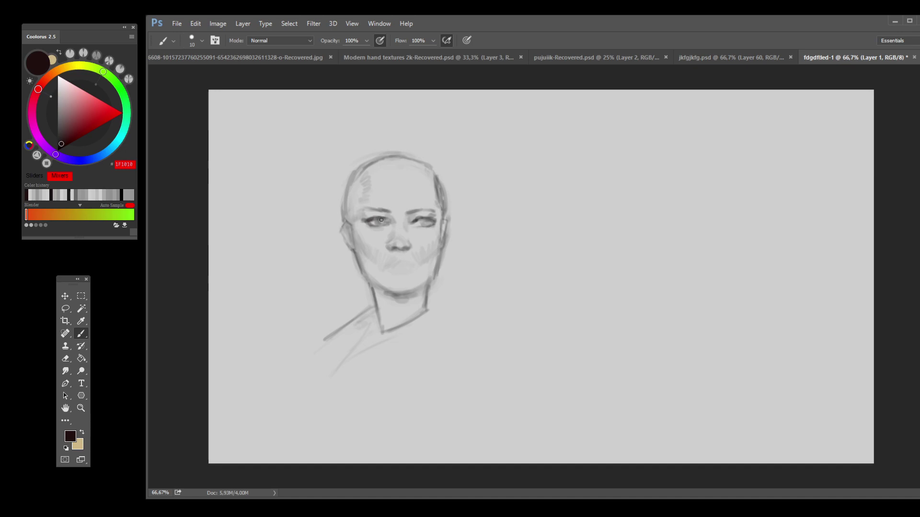
left_click_drag(383, 222, 393, 227)
key("ctrl+z")
Step: Darken both eyes with 1F1010, paint full lips on the lower face, and add a contour stroke down the left cheek
key("alt")
key("alt")
left_click_drag(368, 219, 428, 218)
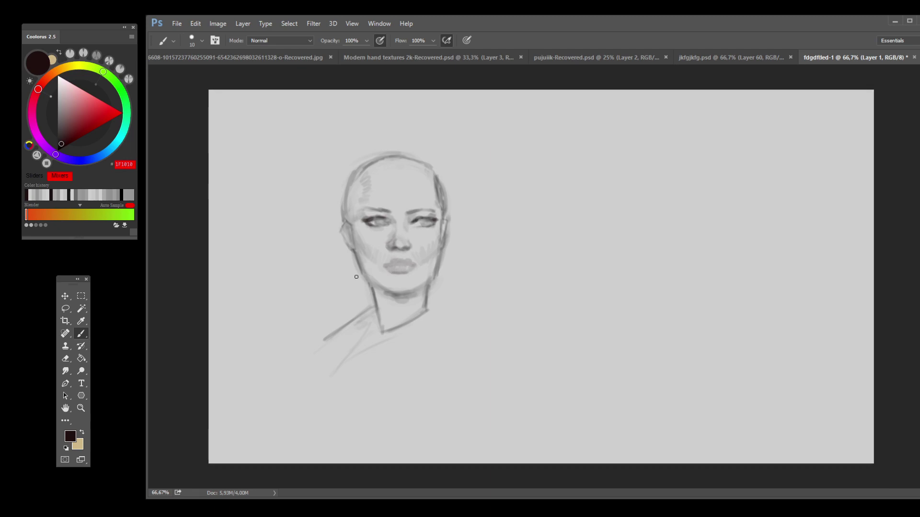
left_click_drag(392, 271, 408, 270)
left_click_drag(360, 252, 372, 277)
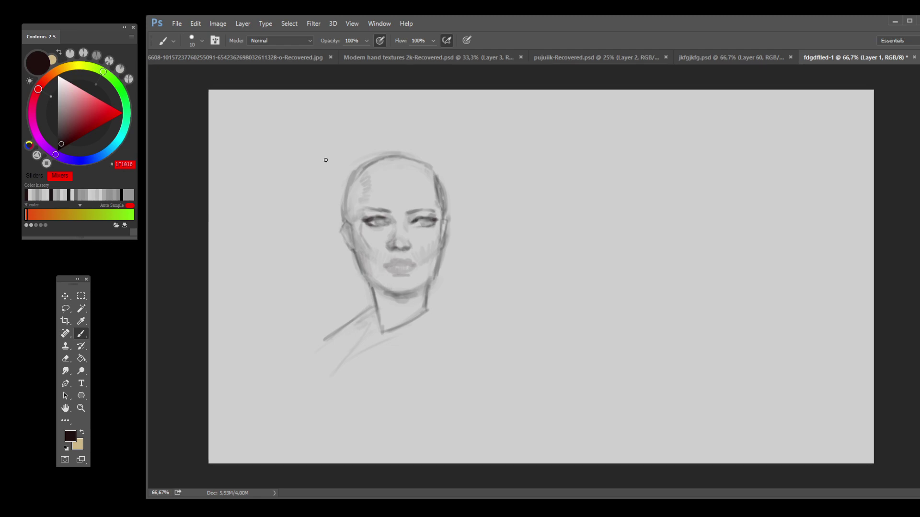
Step: Refine the lip edges with sampled grays C7C7C7 and ADAAAA, and touch up the eyes and nose with 484242 and CECECE
left_click(391, 258, "alt")
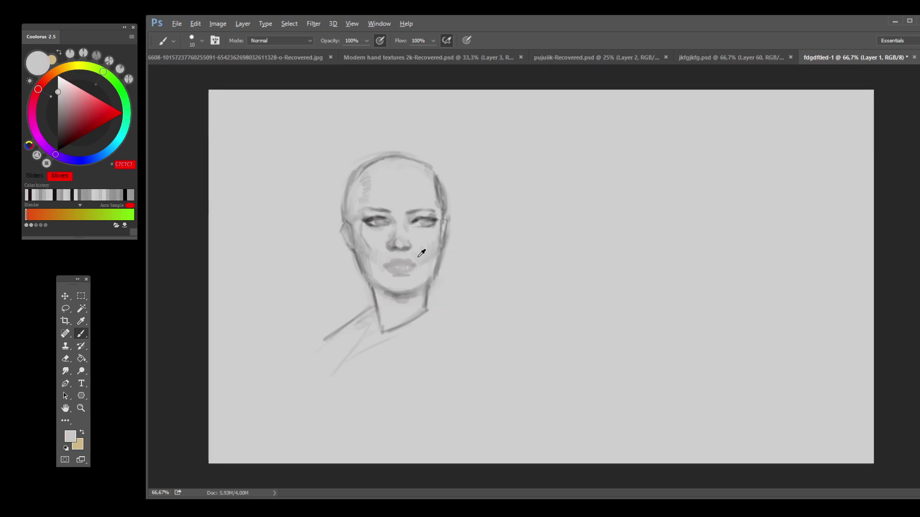
left_click(412, 260, "alt")
left_click(410, 259, "alt")
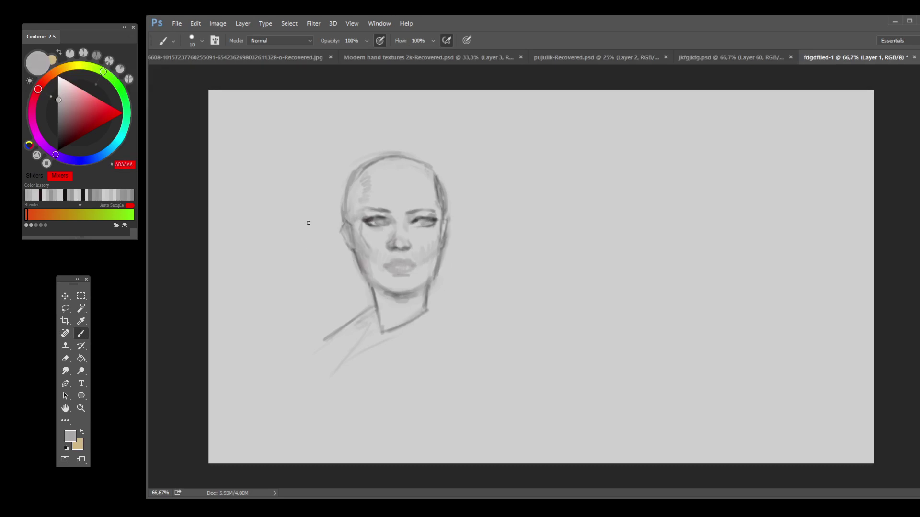
left_click(372, 222, "alt")
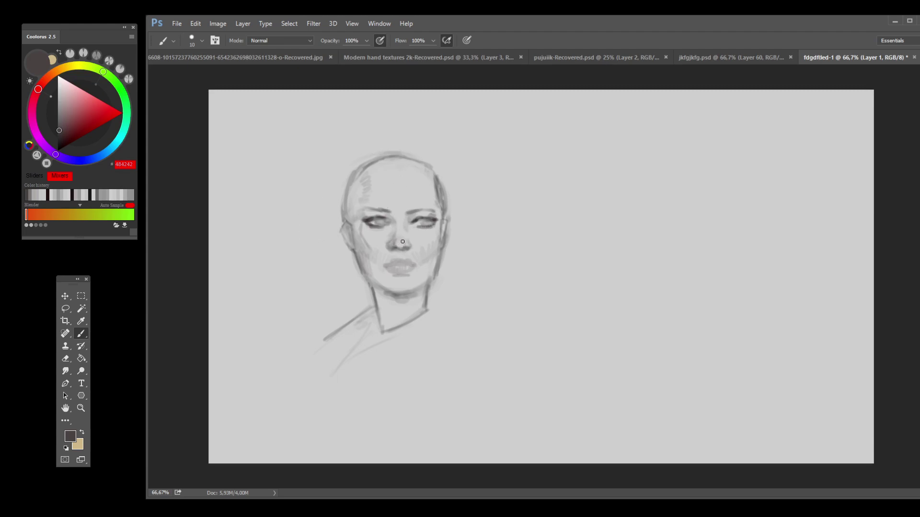
left_click(386, 240, "alt")
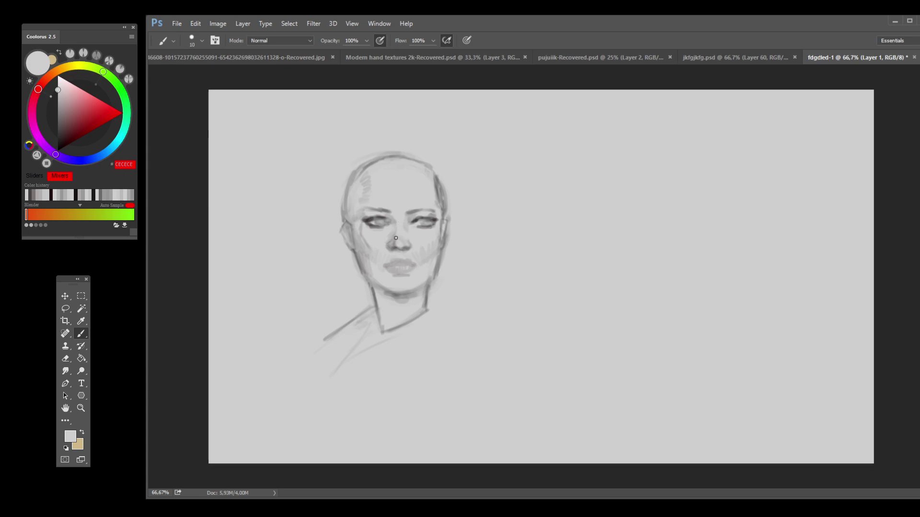
Step: Enlarge the brush to 64 px and paint over the forehead and cheek shading with light gray CECECE
key("bracketright")
key("bracketright")
key("bracketright")
key("bracketright")
key("bracketright")
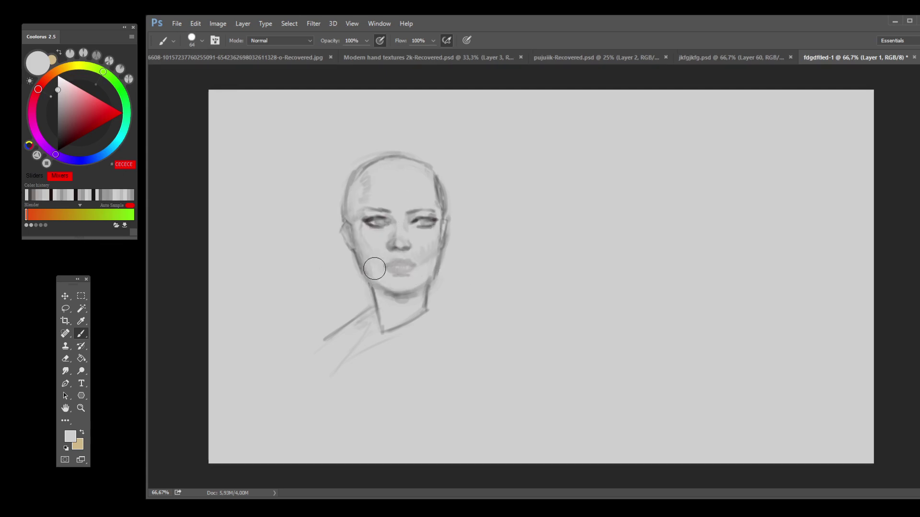
mouse_move(369, 189)
left_mouse_down()
mouse_move(396, 168)
mouse_move(366, 173)
mouse_move(405, 171)
mouse_move(435, 153)
mouse_move(378, 148)
mouse_move(427, 149)
mouse_move(458, 197)
mouse_move(441, 185)
mouse_move(447, 166)
mouse_move(451, 197)
mouse_move(447, 185)
mouse_move(449, 195)
mouse_move(430, 202)
mouse_move(390, 175)
mouse_move(410, 171)
mouse_move(384, 164)
mouse_move(411, 202)
left_mouse_up()
Step: Reduce the brush to 29 px and lighten the left cheek beside the eye with CECECE
key("bracketleft")
key("bracketleft")
key("bracketleft")
key("bracketleft")
left_click_drag(369, 228, 359, 226)
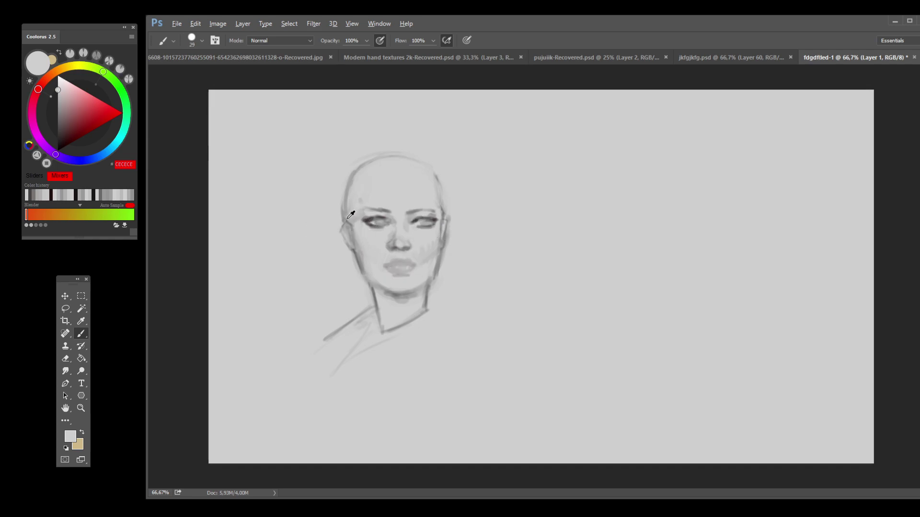
Step: Try to soften the left ear area, the right cheek and the left skull outline with sampled CECECE and C4C4C4
left_click(345, 221, "alt")
left_click(356, 240, "alt")
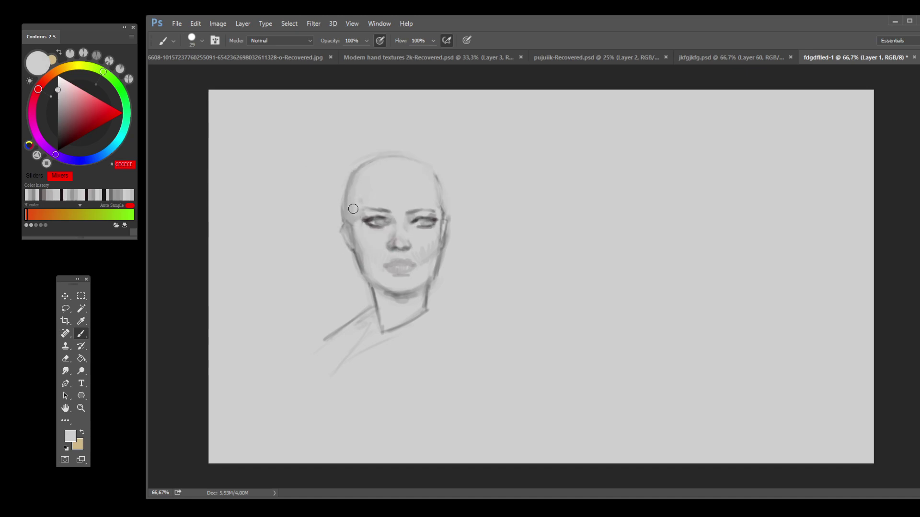
left_click(367, 236, "alt")
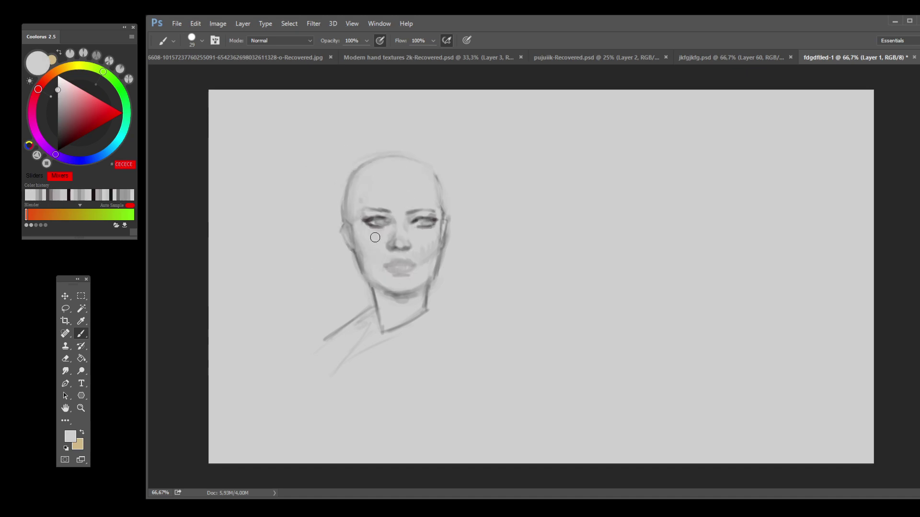
left_click(436, 257, "alt")
left_click(431, 245, "alt")
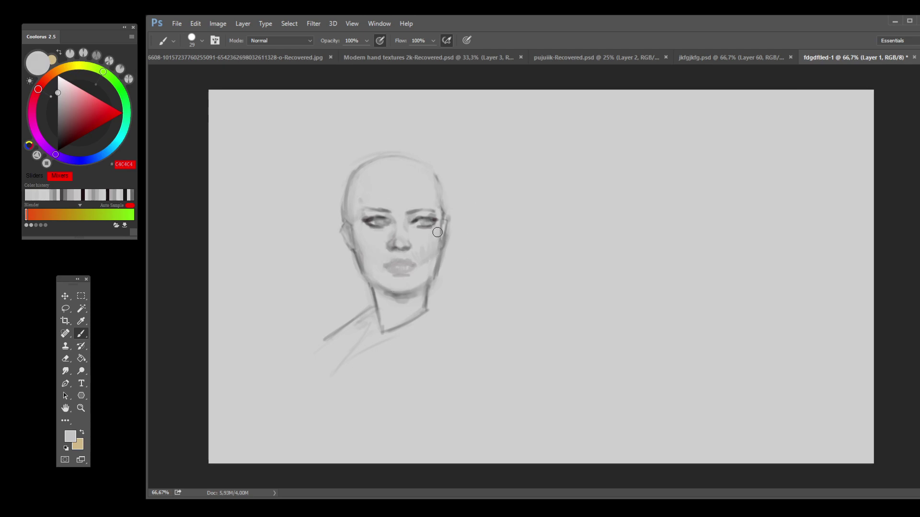
left_click_drag(436, 238, 435, 248)
left_click(337, 170, "alt")
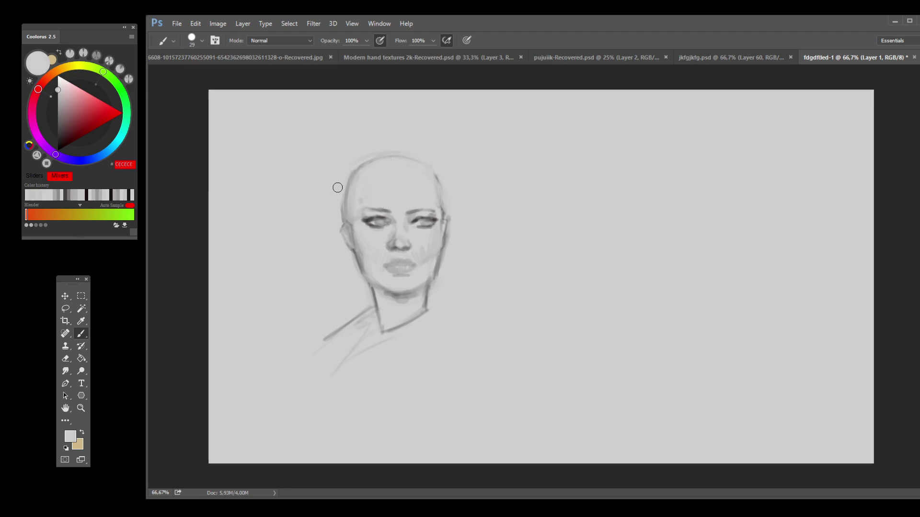
mouse_move(344, 182)
left_mouse_down()
mouse_move(340, 217)
mouse_move(351, 170)
left_mouse_up()
Step: Try shading the neck and the left jaw edge with gray 828282 sampled under the chin
left_click(407, 291, "alt")
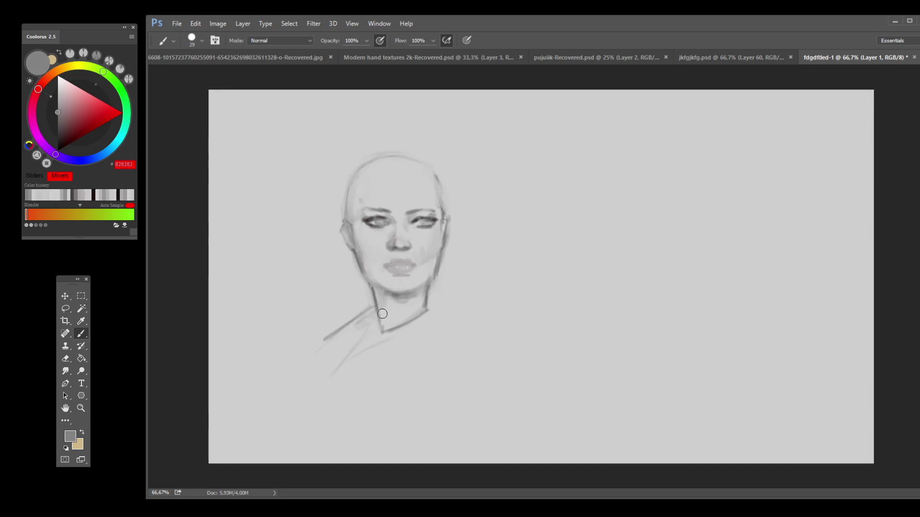
left_click_drag(384, 301, 382, 328)
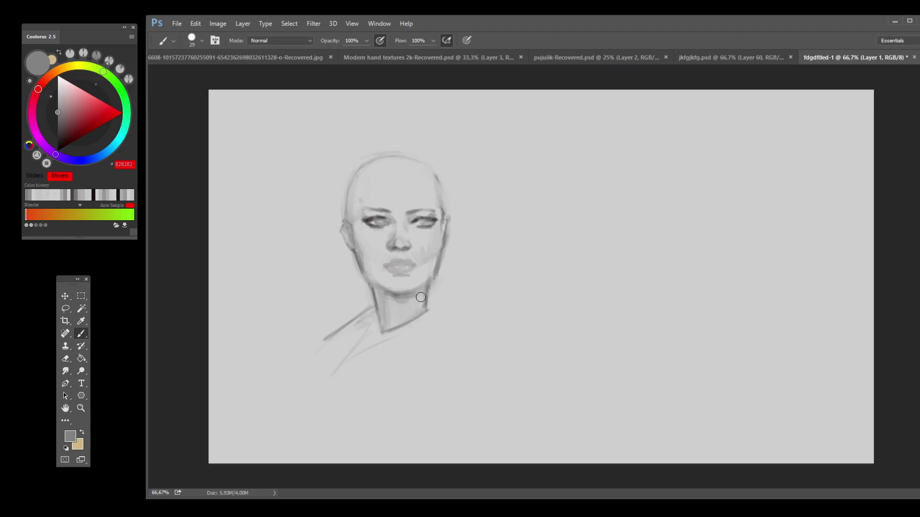
left_click_drag(360, 256, 368, 283)
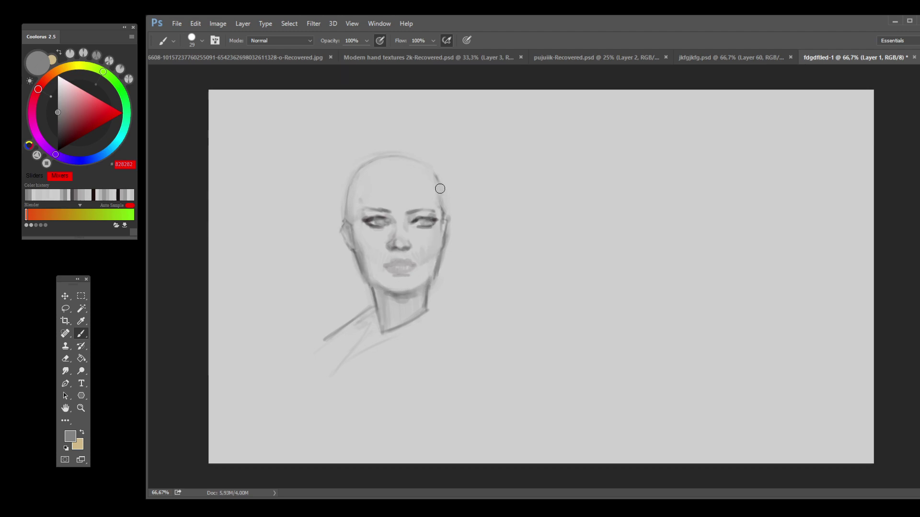
Step: Try fading the skull outline with CECECE and sampling AFADAD from the left cheek, then revert the recent neck and outline strokes
left_click(340, 194, "alt")
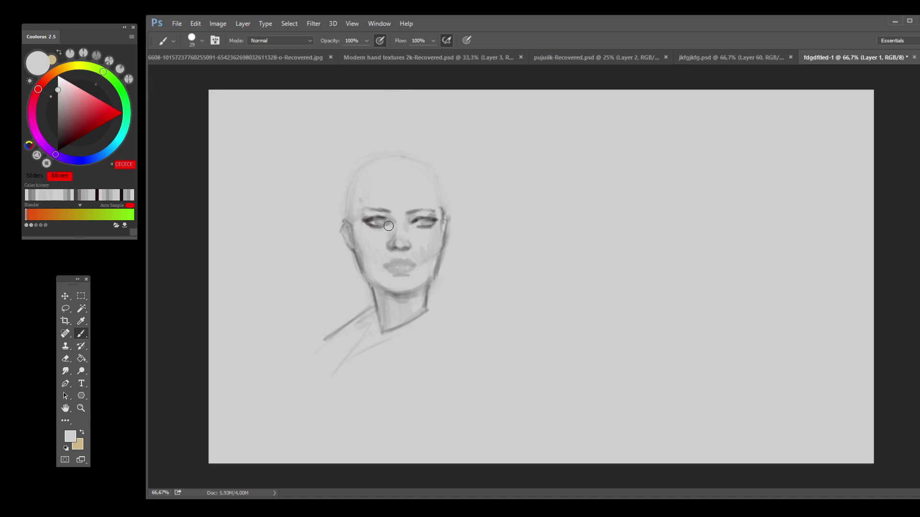
left_click(365, 248, "alt")
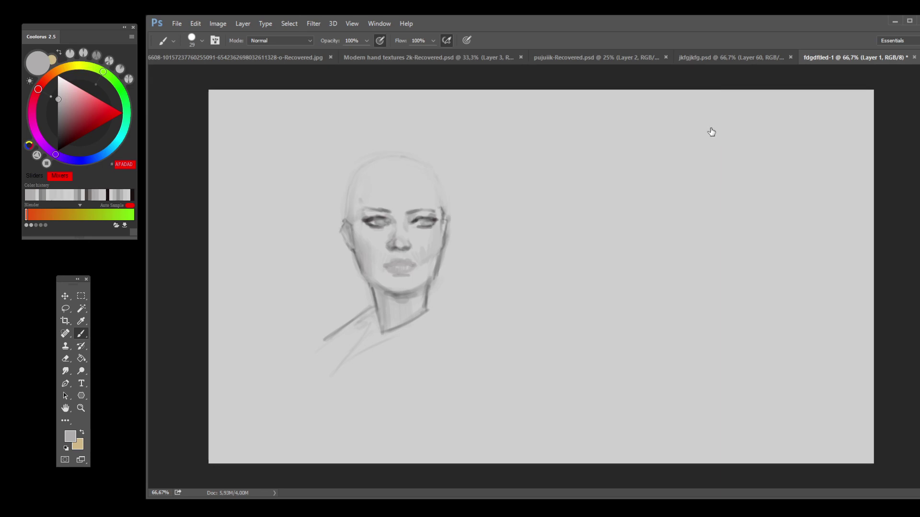
left_click_drag(343, 221, 442, 209)
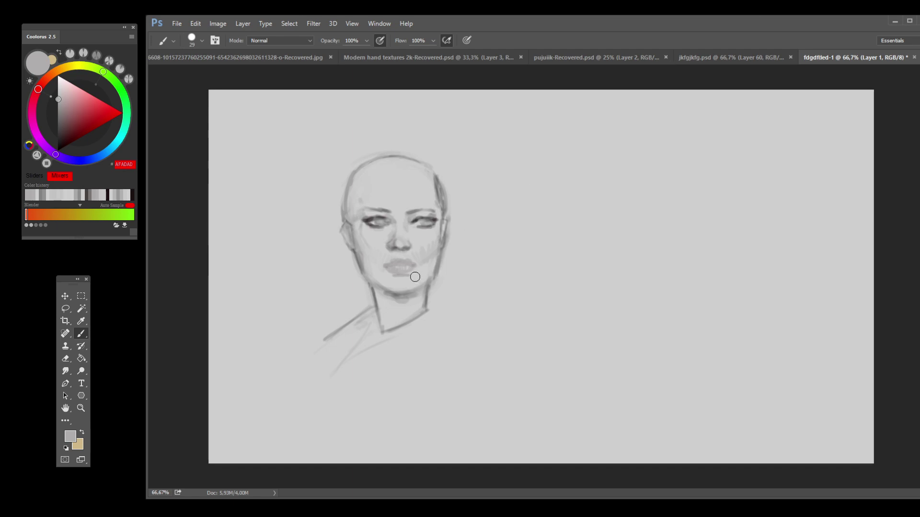
Step: Paint over the lips, the cheek shading and the skull outline with sampled light gray CECECE
left_click(447, 274, "alt")
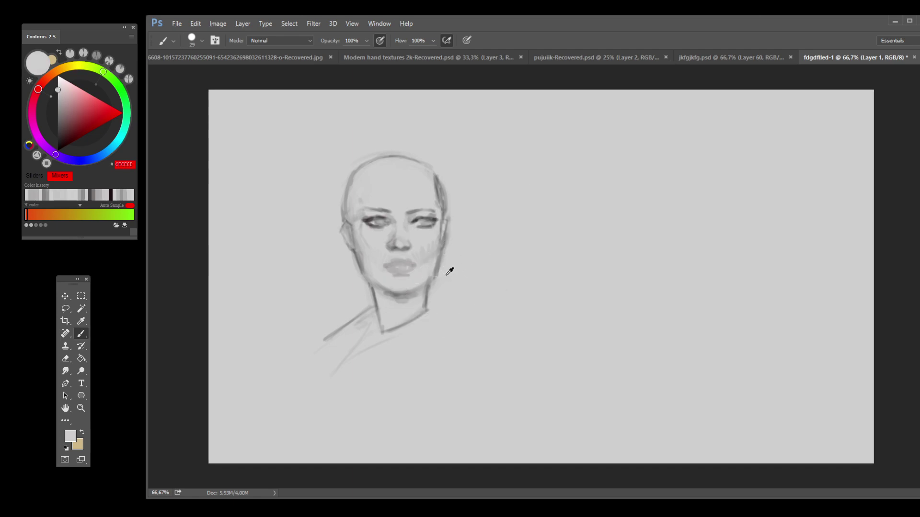
left_click(379, 249, "alt")
mouse_move(375, 261)
left_mouse_down()
mouse_move(402, 269)
mouse_move(404, 259)
mouse_move(420, 258)
mouse_move(422, 267)
mouse_move(434, 238)
mouse_move(452, 236)
mouse_move(453, 247)
left_mouse_up()
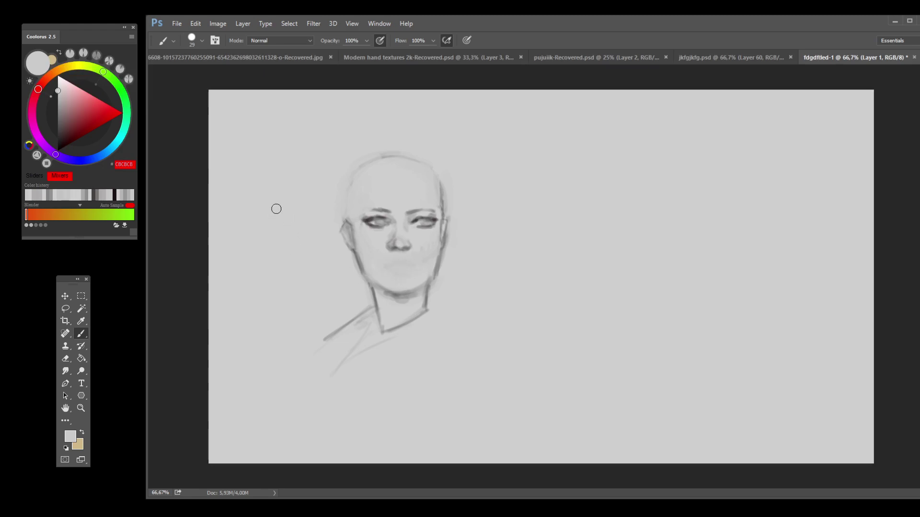
Step: Shade the left temple, cheek and jaw and touch the right temple with gray 717171 sampled under the chin
left_click(398, 298, "alt")
left_click_drag(373, 283, 398, 293)
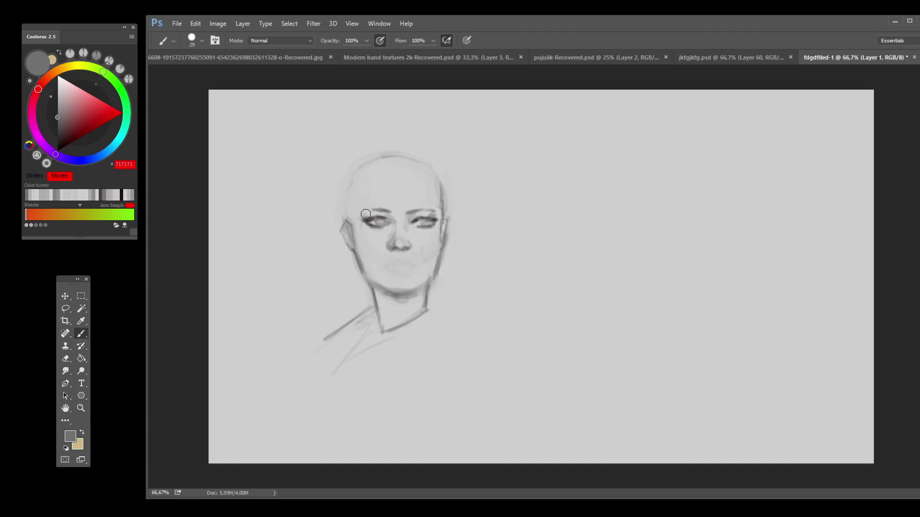
left_click_drag(357, 215, 359, 184)
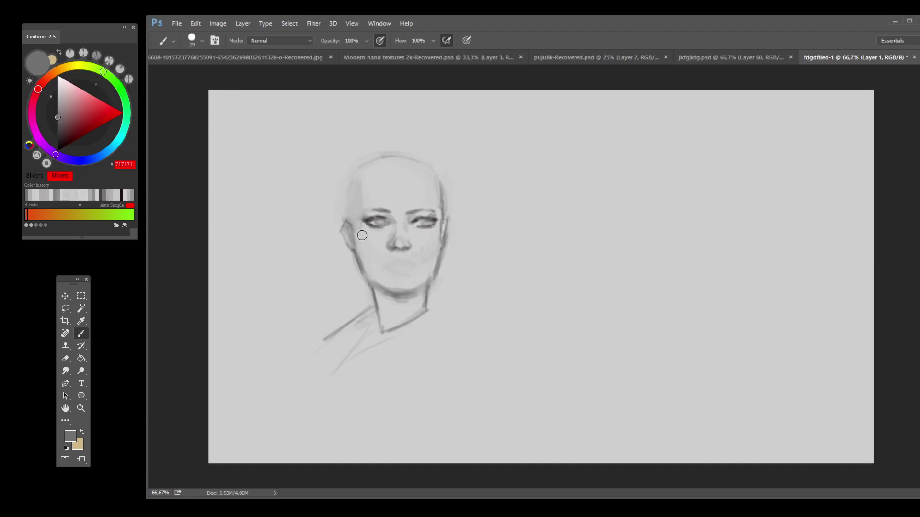
mouse_move(363, 255)
left_mouse_down()
mouse_move(361, 241)
mouse_move(368, 273)
mouse_move(390, 292)
left_mouse_up()
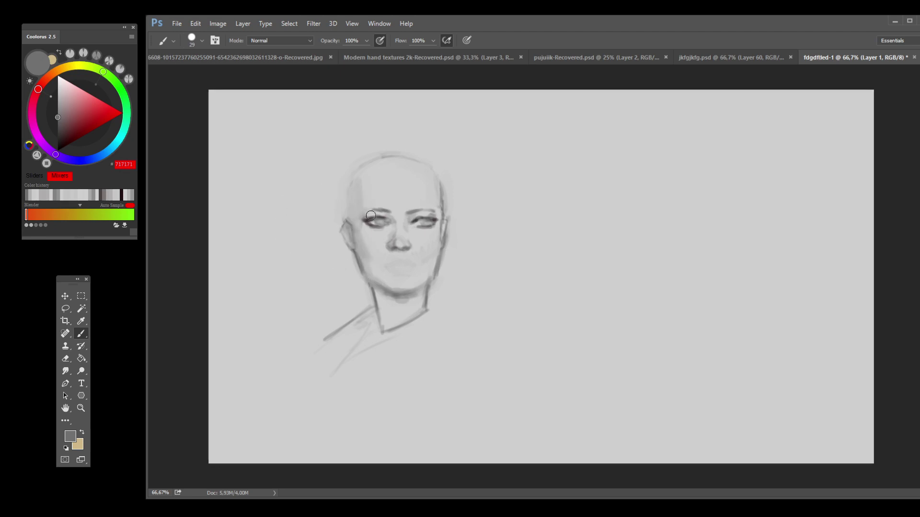
left_click_drag(360, 226, 360, 183)
mouse_move(435, 208)
left_mouse_down()
mouse_move(433, 177)
mouse_move(434, 201)
left_mouse_up()
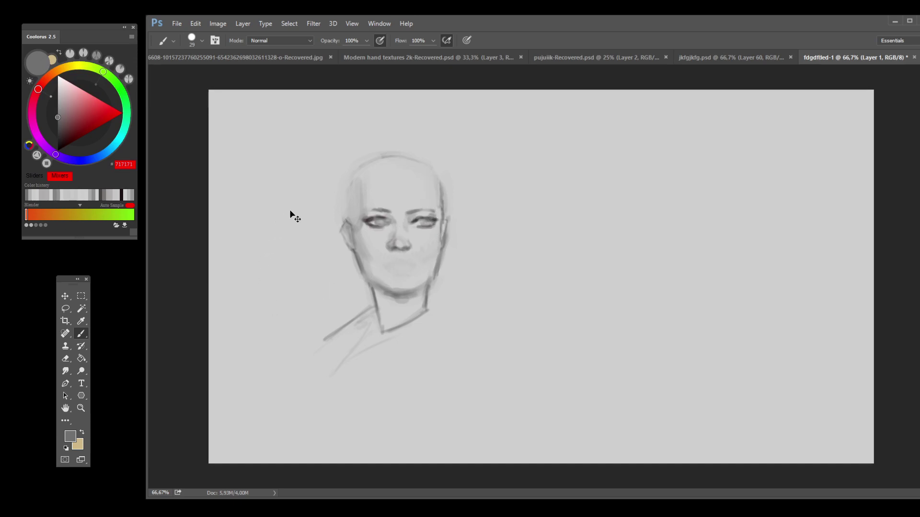
Step: Blend the mouth area and define the chin plane with sampled grays CCCCCC, AFAFAF and CECECE
left_click(392, 268, "alt")
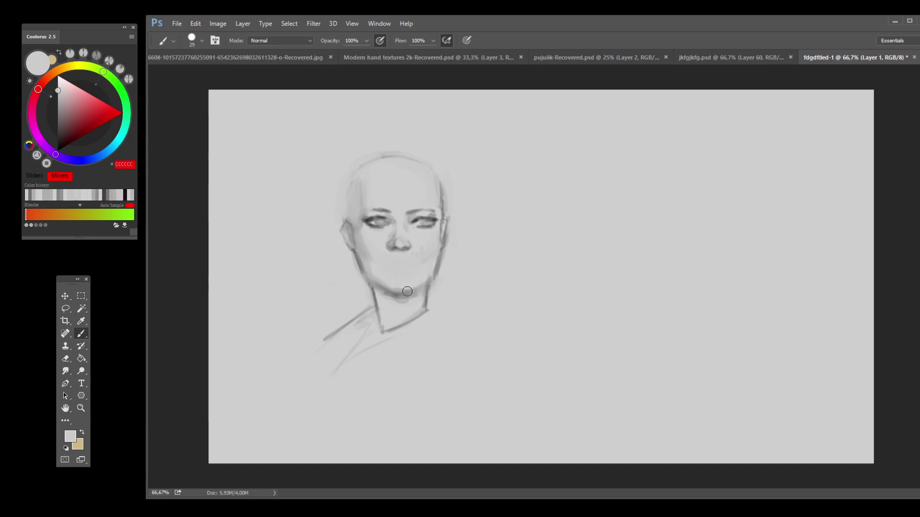
left_click(397, 289, "alt")
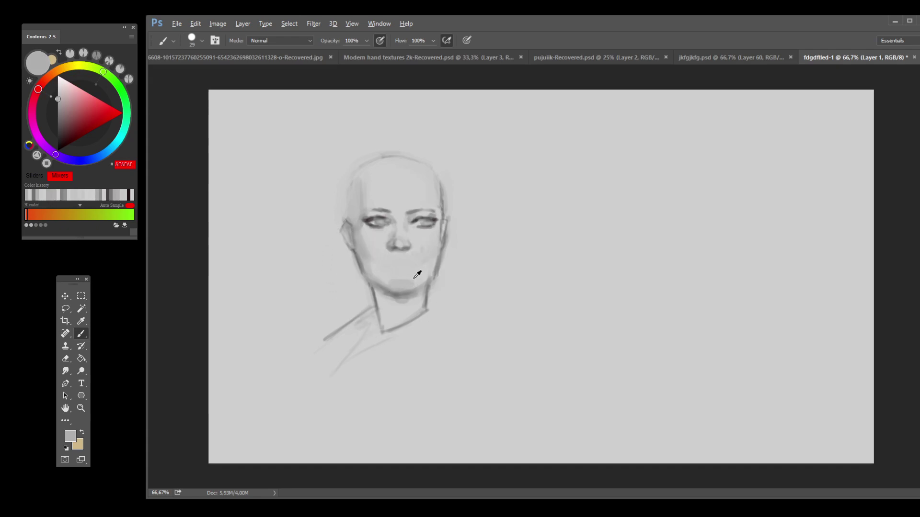
left_click(416, 275, "alt")
left_click_drag(394, 285, 407, 286)
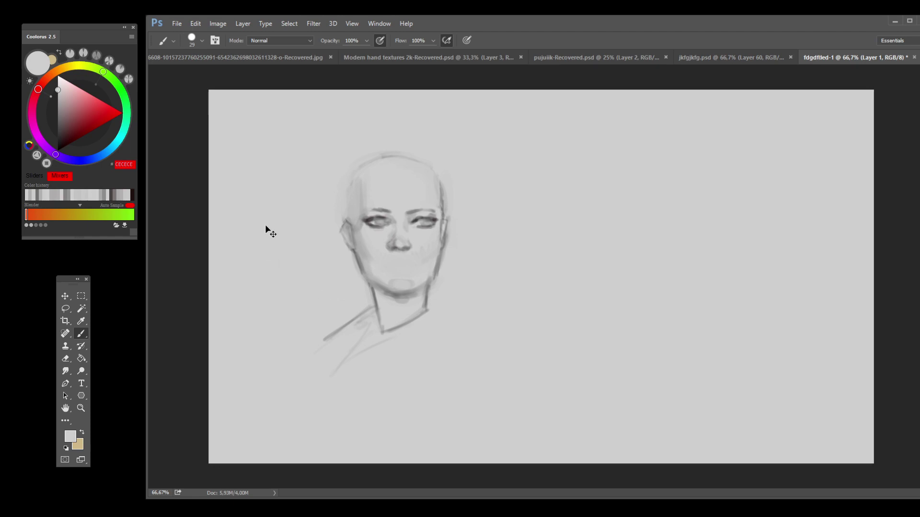
Step: Try blocking in the lips with gray 716F6F sampled from the nose
left_click(400, 241, "alt")
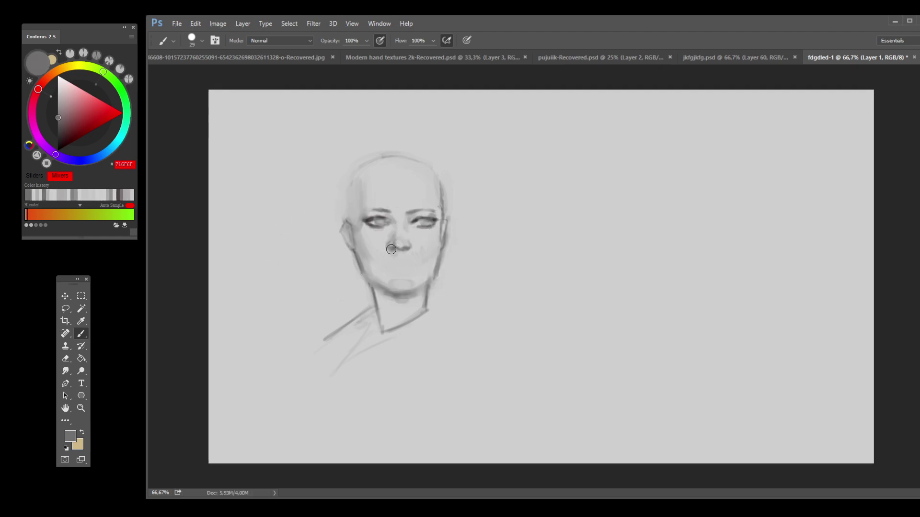
mouse_move(395, 265)
left_mouse_down()
mouse_move(404, 263)
mouse_move(392, 264)
left_mouse_up()
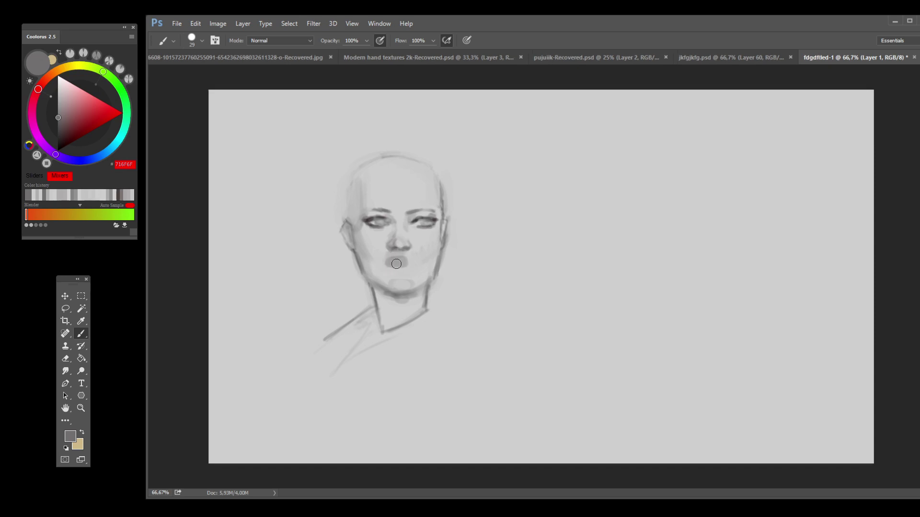
key("ctrl+z")
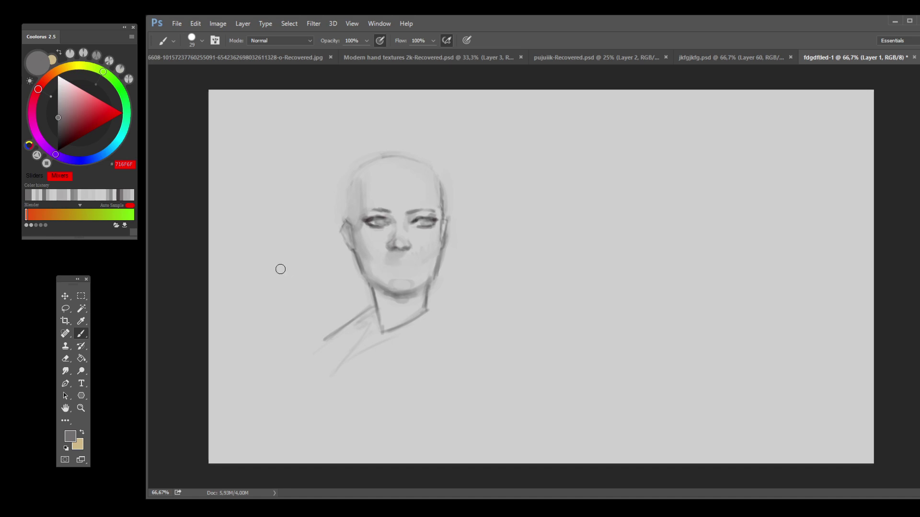
Step: Rework the outer end of the left brow with sampled dark gray 514848 and lighter grays at brush size 18
left_click(388, 217, "alt")
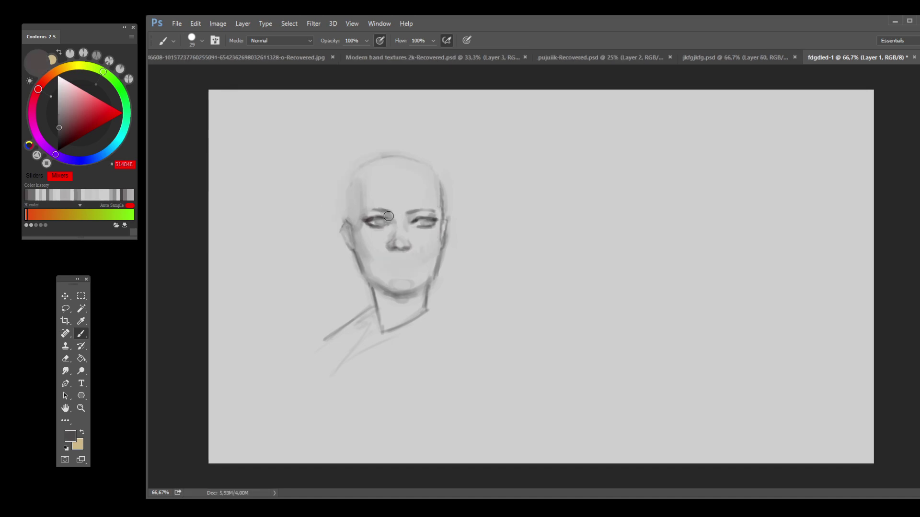
left_click(363, 215)
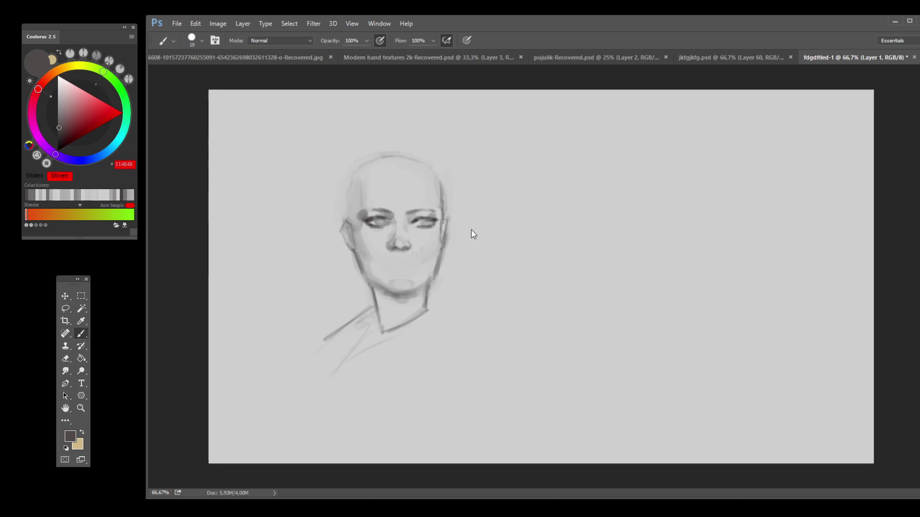
key("bracketleft")
left_click(356, 213, "alt")
left_click(383, 209, "alt")
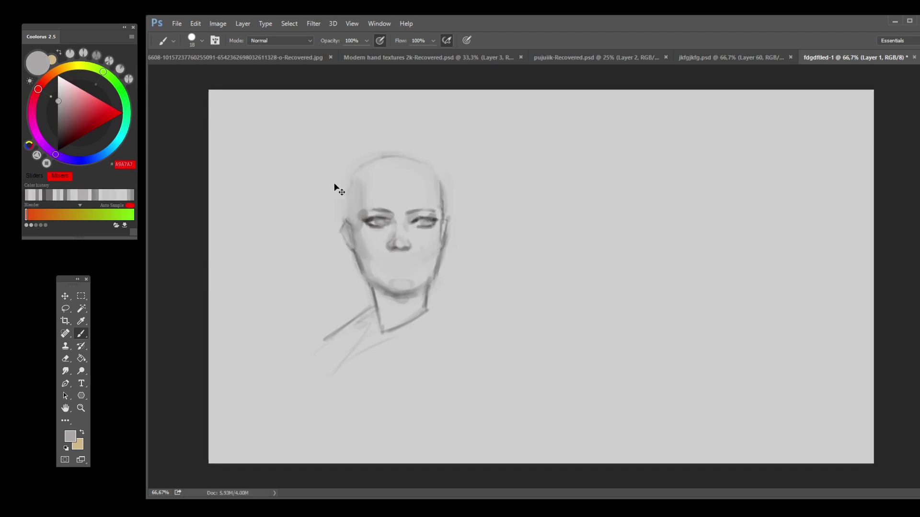
Step: Clean up the area below the nose with sampled light gray and shade the left temple with B4B4B4
left_click(397, 255, "alt")
left_click(400, 256, "alt")
left_click(397, 261, "alt")
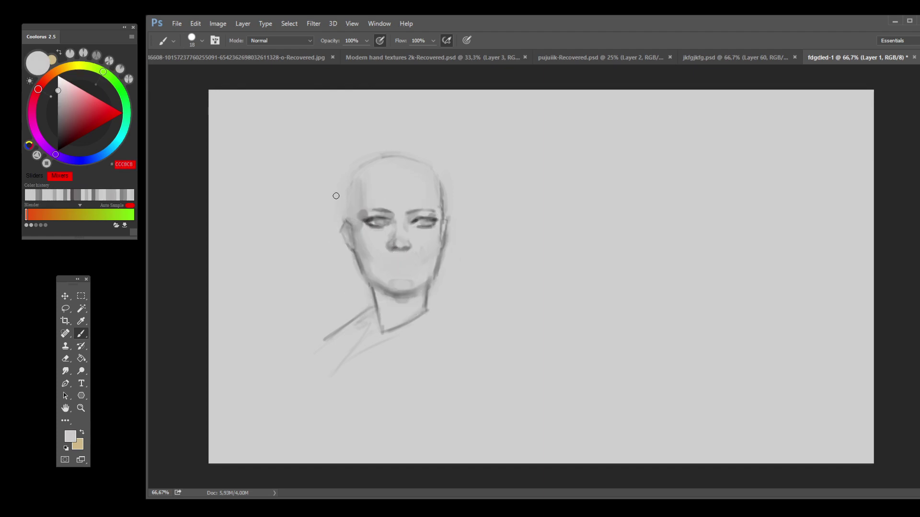
left_click(370, 208, "alt")
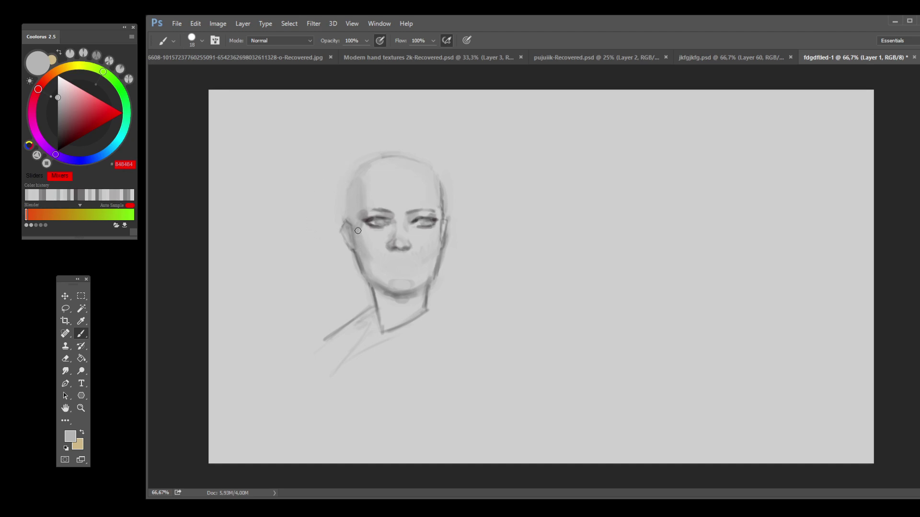
Step: Shade the neck with gray sampled from the chin's lower edge, and undo a trial stroke on the lips
left_click(406, 293, "alt")
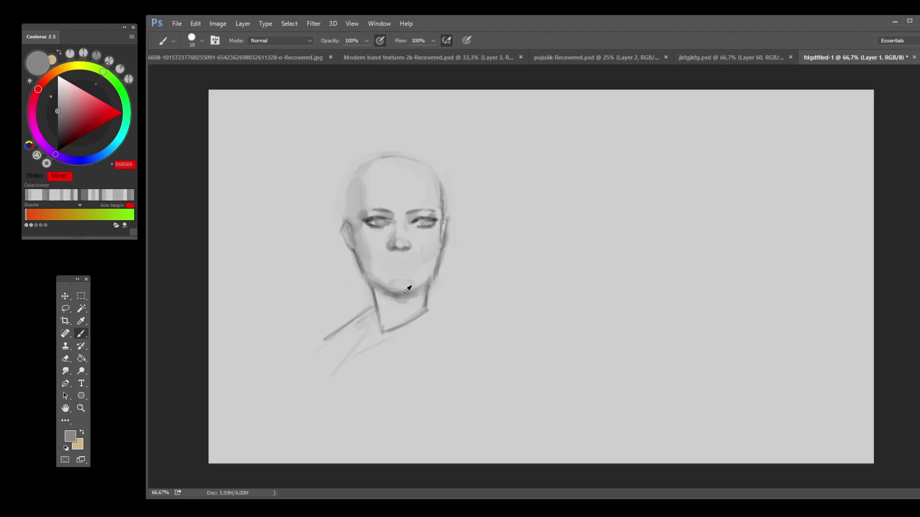
mouse_move(403, 295)
left_mouse_down()
mouse_move(390, 311)
mouse_move(407, 309)
mouse_move(395, 327)
mouse_move(378, 294)
mouse_move(385, 325)
mouse_move(390, 300)
mouse_move(385, 332)
mouse_move(421, 311)
left_mouse_up()
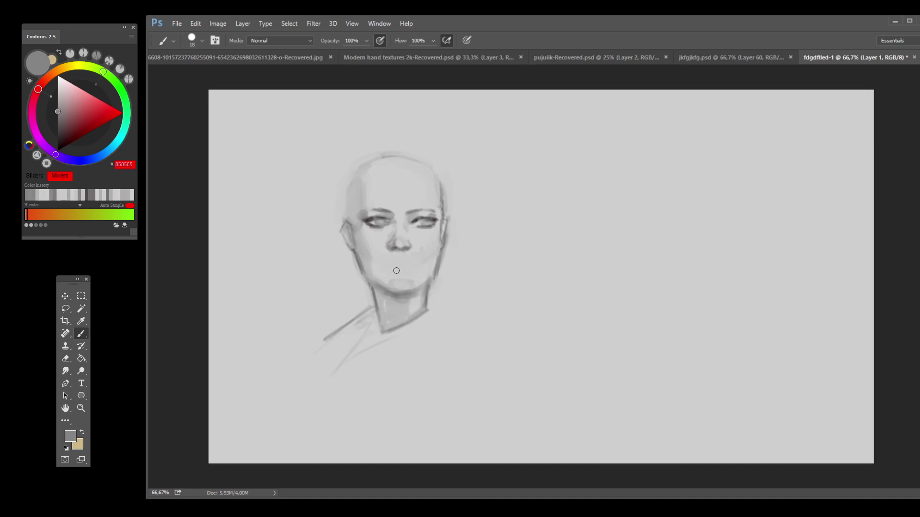
mouse_move(396, 271)
left_mouse_down()
mouse_move(390, 263)
mouse_move(404, 264)
left_mouse_up()
key("ctrl+z")
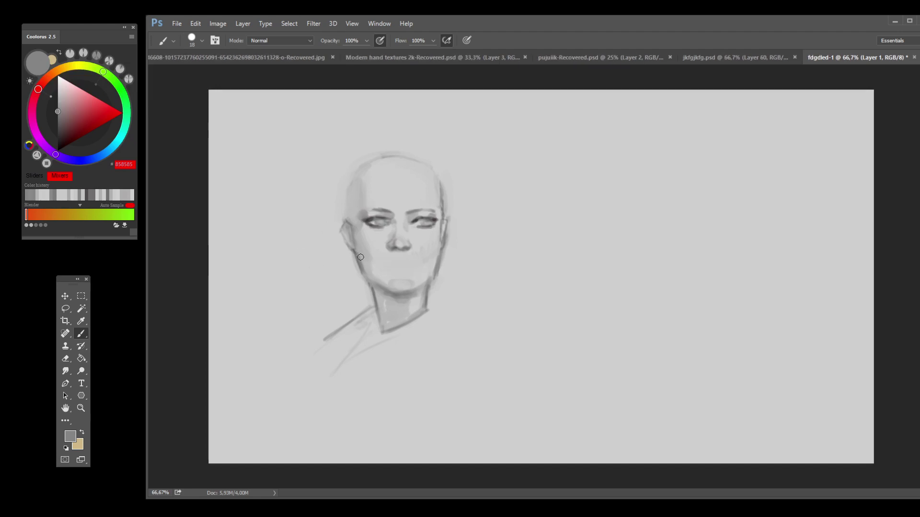
Step: Refine the upper chin, the left brow and the nose's left side with sampled CCCCCC, 565252 and 928F8F
left_click(410, 273, "alt")
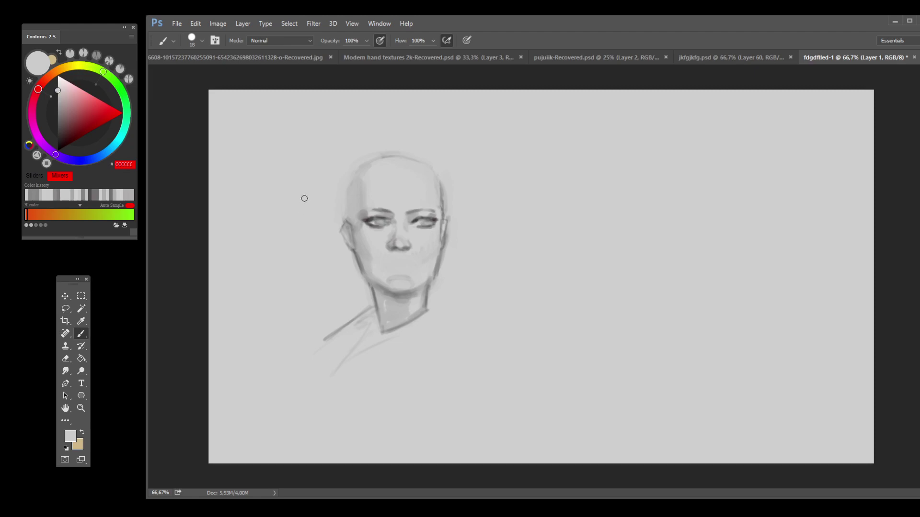
left_click_drag(402, 217, 375, 216)
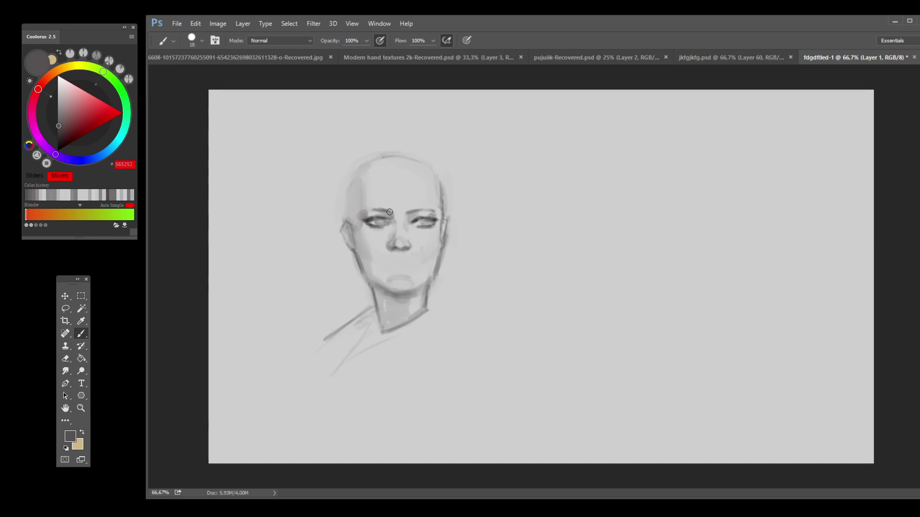
left_click(398, 224, "alt")
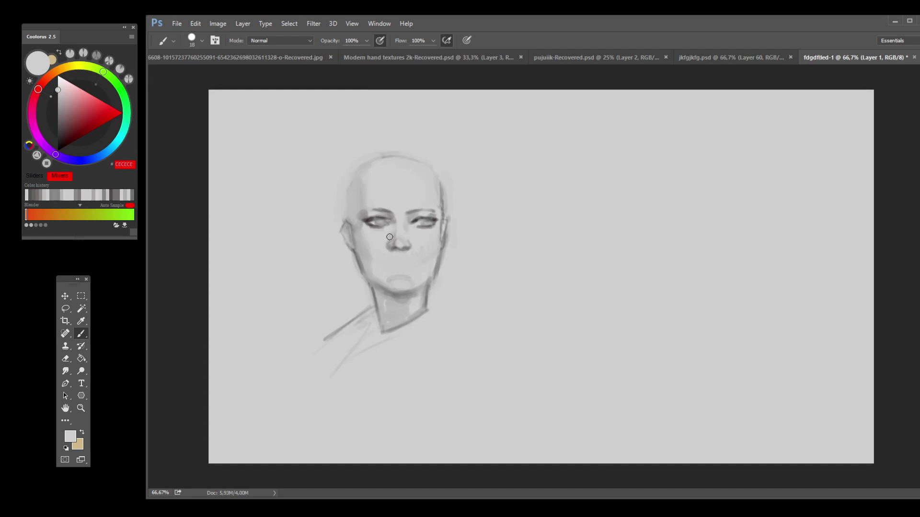
left_click(390, 212, "alt")
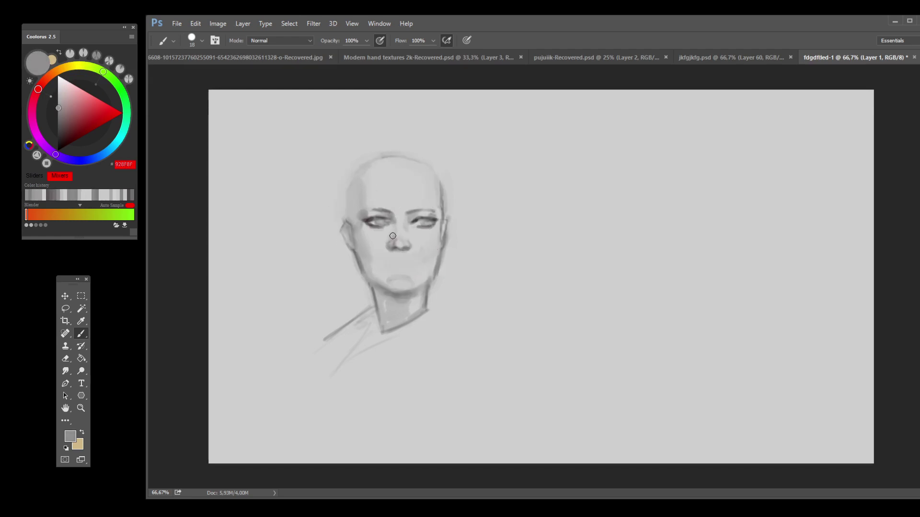
left_click_drag(396, 235, 396, 246)
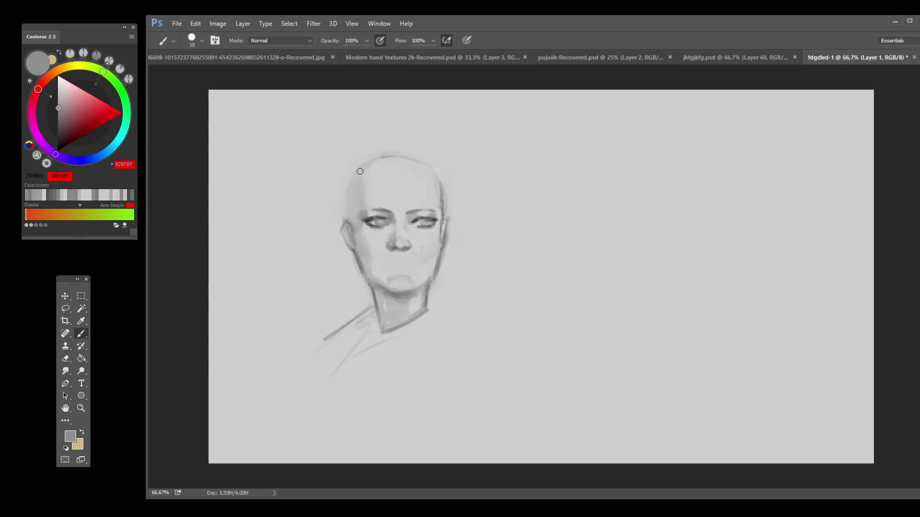
Step: Shade the left cheek down toward the jaw with sampled gray, and undo another trial lip stroke
left_click(366, 257, "alt")
left_click_drag(364, 263, 375, 274)
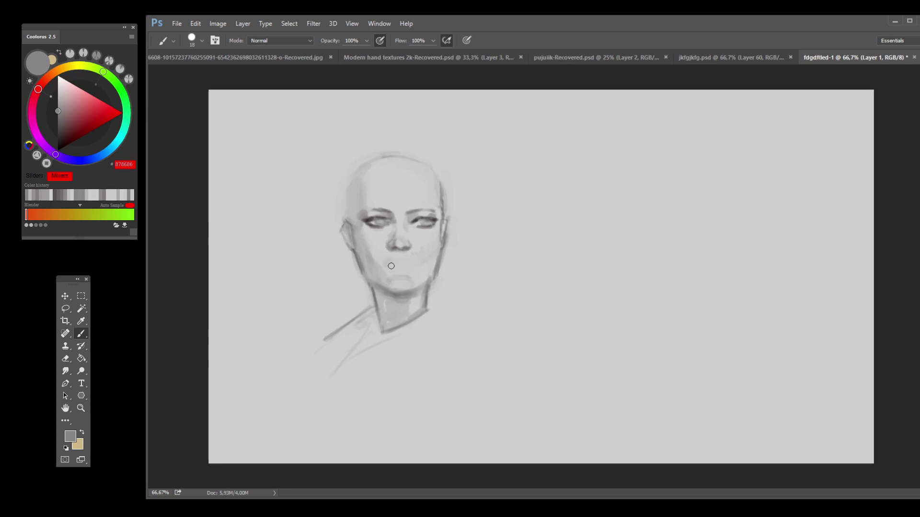
left_click_drag(395, 264, 400, 263)
key("ctrl+z")
Step: Shade the right temple and redraw the upper right skull outline with 9E9E9E, cleaning its edges with CECECE
left_click(465, 209, "alt")
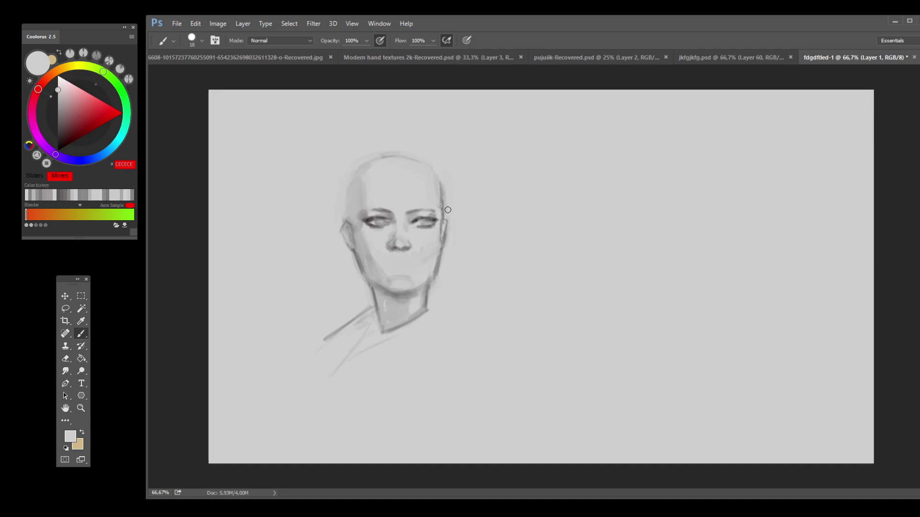
left_click(438, 198, "alt")
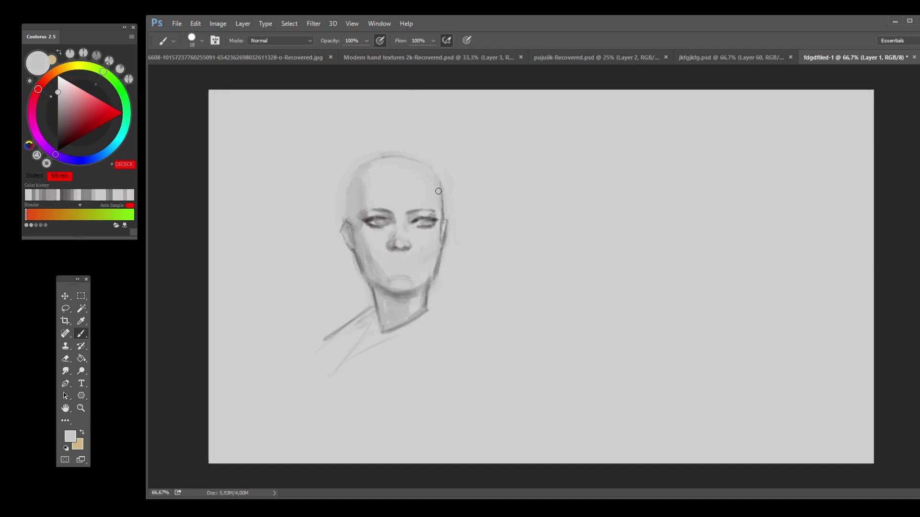
left_click(440, 205, "alt")
left_click(435, 196, "alt")
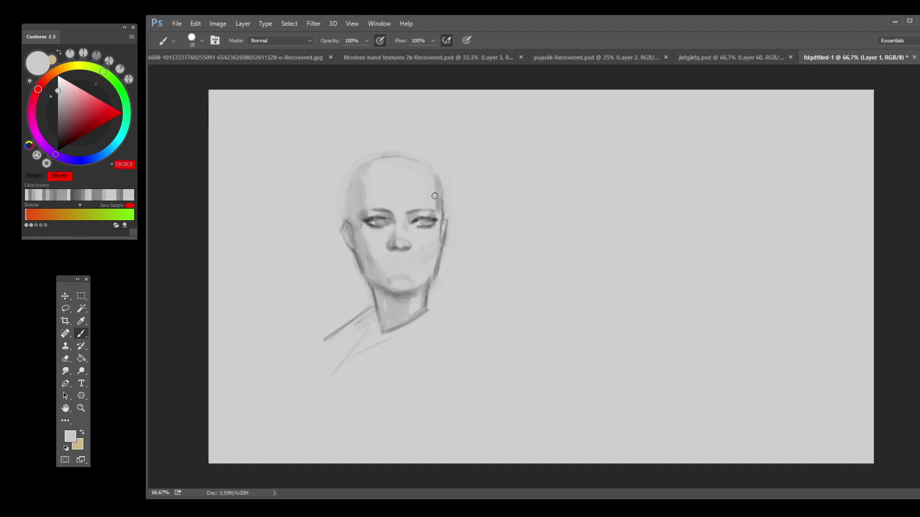
left_click(440, 207, "alt")
left_click(435, 178, "alt")
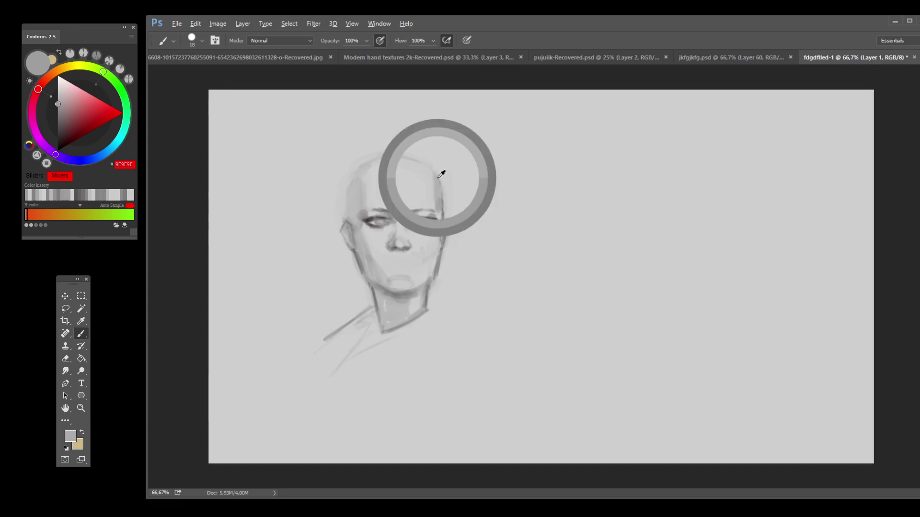
left_click_drag(436, 177, 417, 158)
left_click(444, 166, "alt")
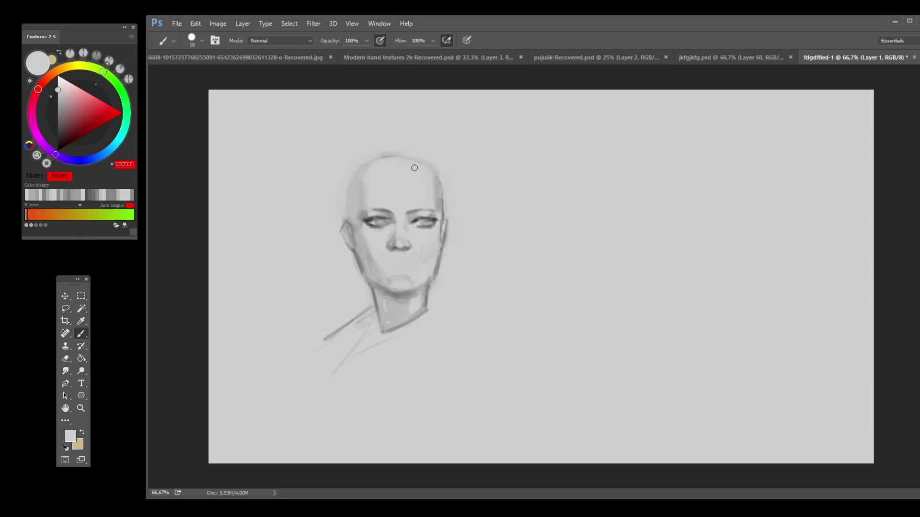
key("alt")
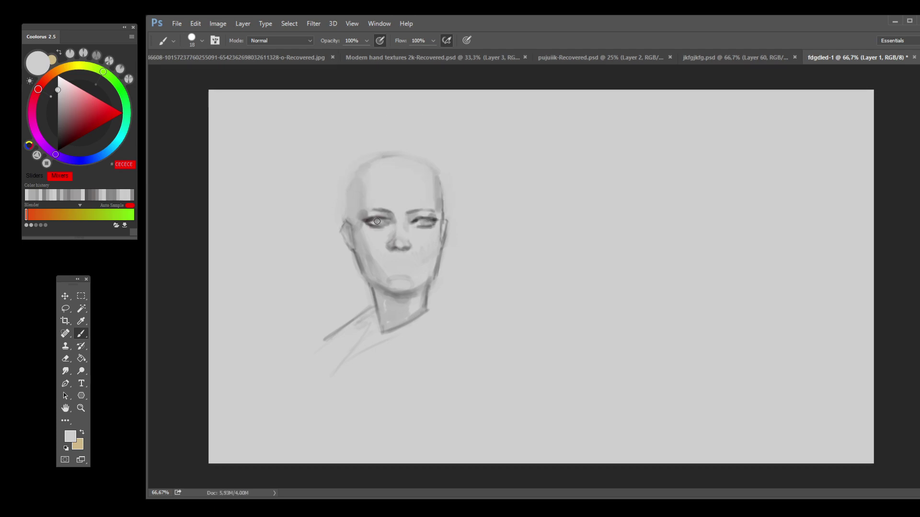
Step: Blend the chin with CACACA, tone the mouth area with B3B3B3 and touch up the left brow with sampled grays
left_click(401, 270, "alt")
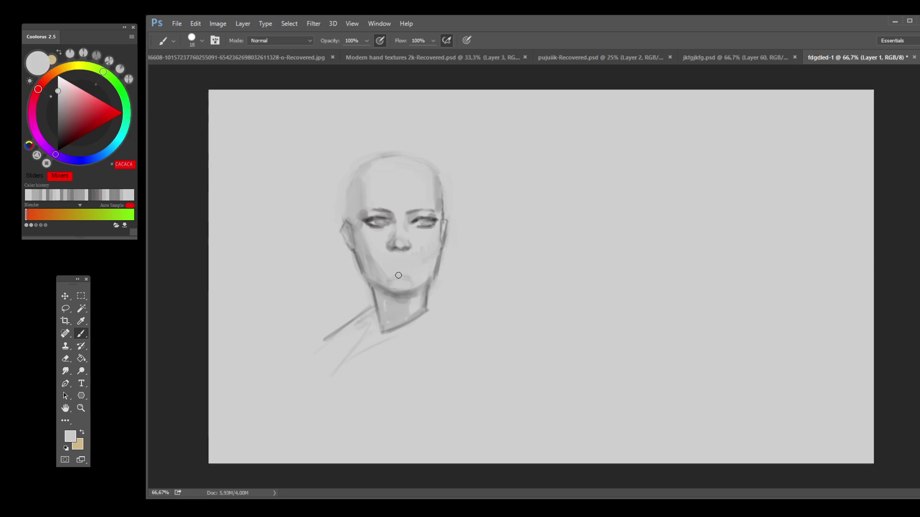
left_click(383, 271, "alt")
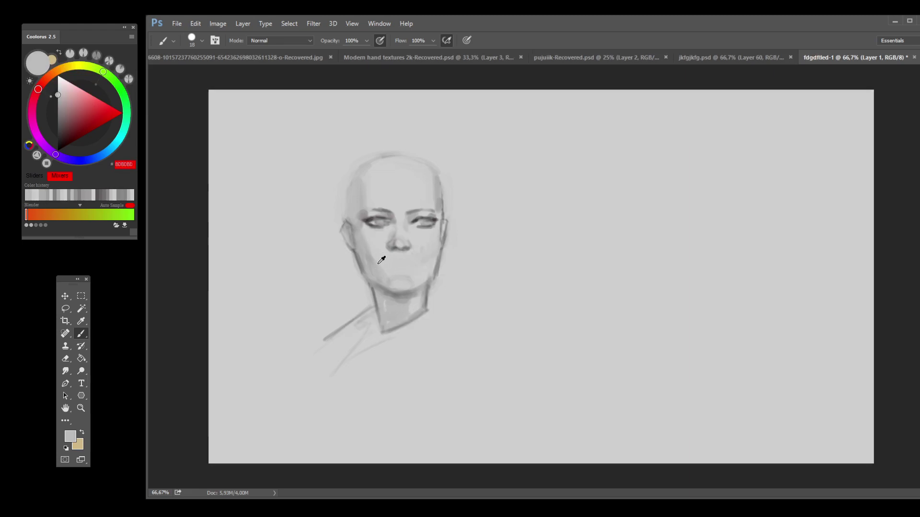
left_click(378, 260, "alt")
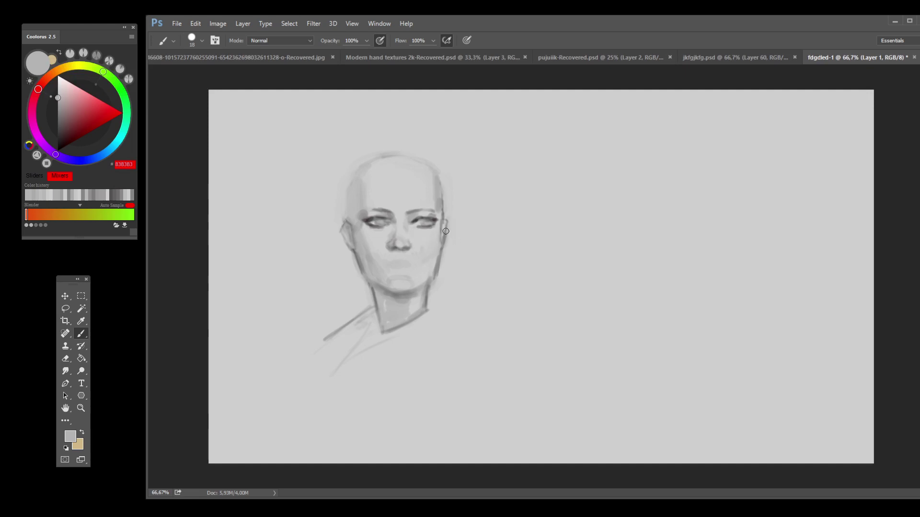
left_click(375, 207, "alt")
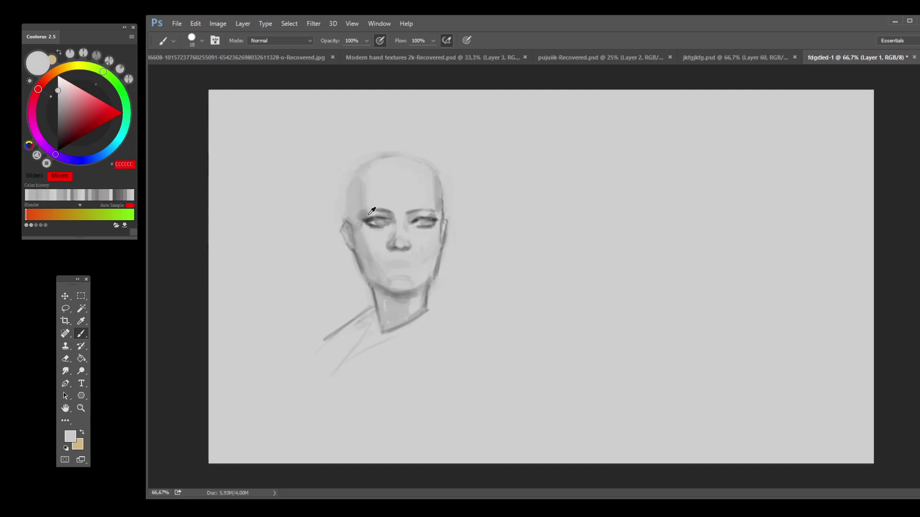
left_click(371, 212, "alt")
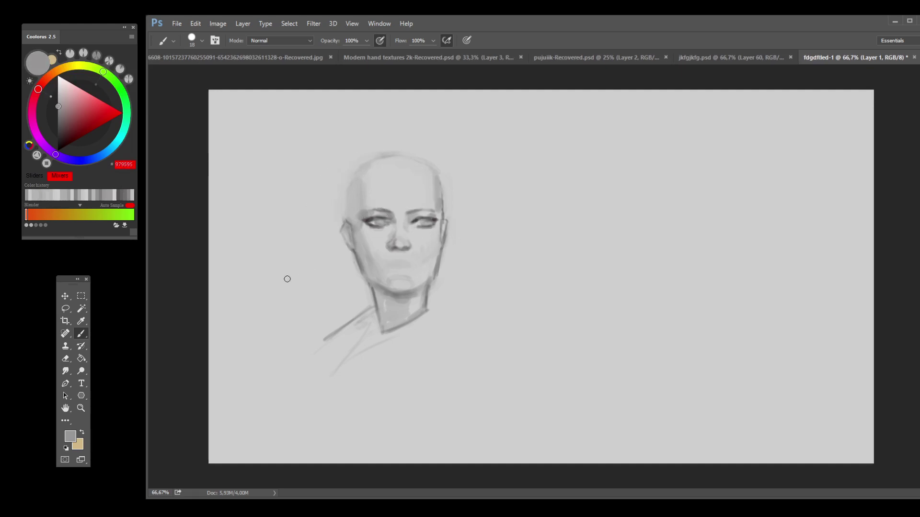
Step: Refine the eye contours with sampled grays and lighten the inside of the left eye, using a brush size of 10
left_click(372, 215, "alt")
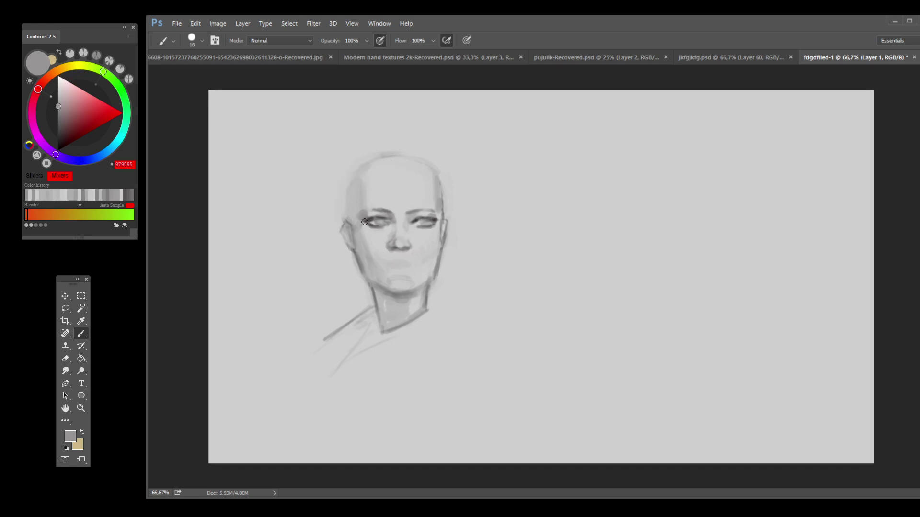
left_click(367, 229, "alt")
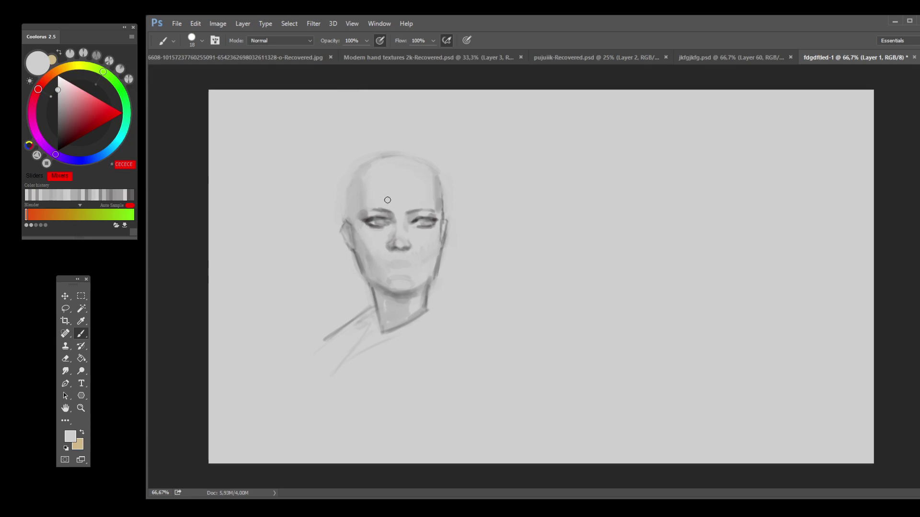
left_click(429, 222, "alt")
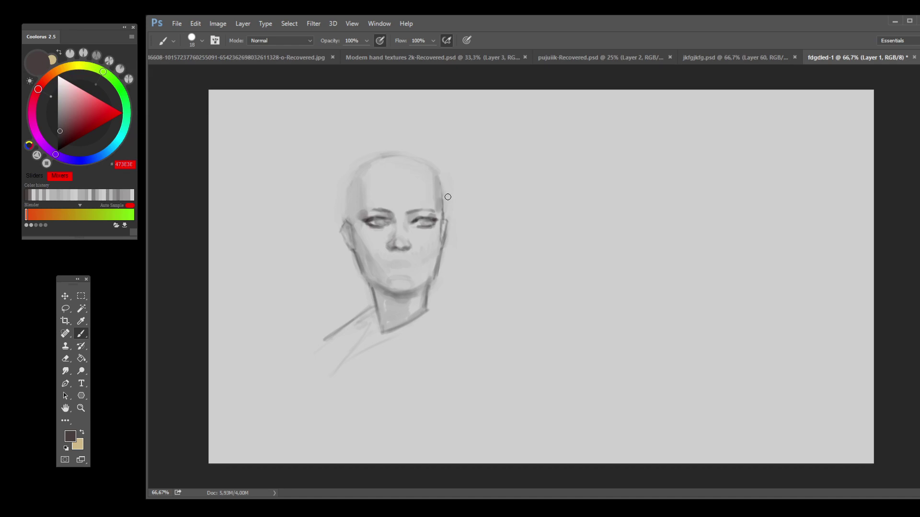
key("bracketleft")
left_click(377, 220, "alt")
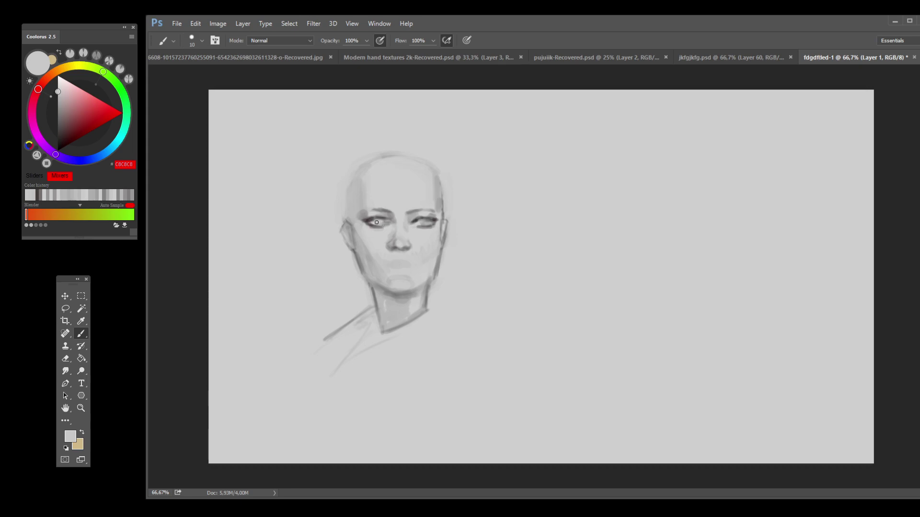
left_click_drag(377, 223, 378, 223)
Step: Paint dark irises looking sideways in both eyes with sampled 6C6A6A, 615A5A and 484242
left_click(381, 219, "alt")
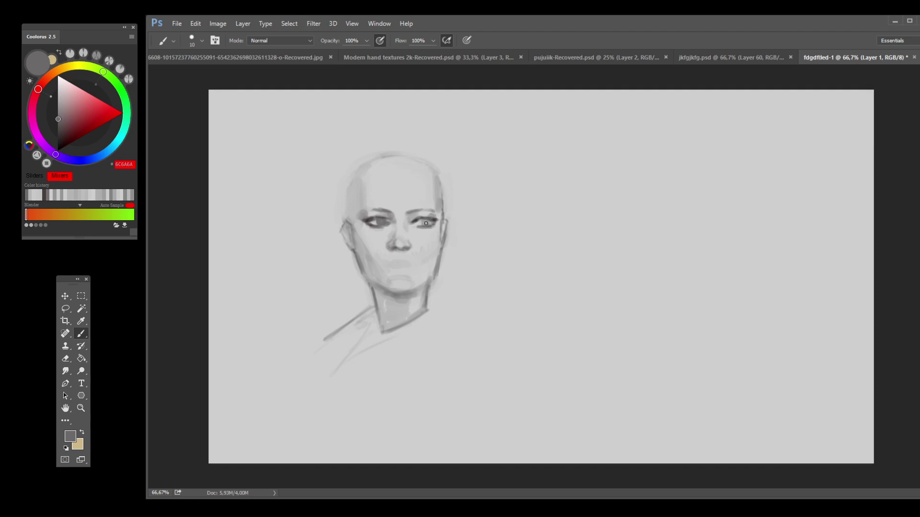
left_click(438, 215, "alt")
left_click(394, 239, "alt")
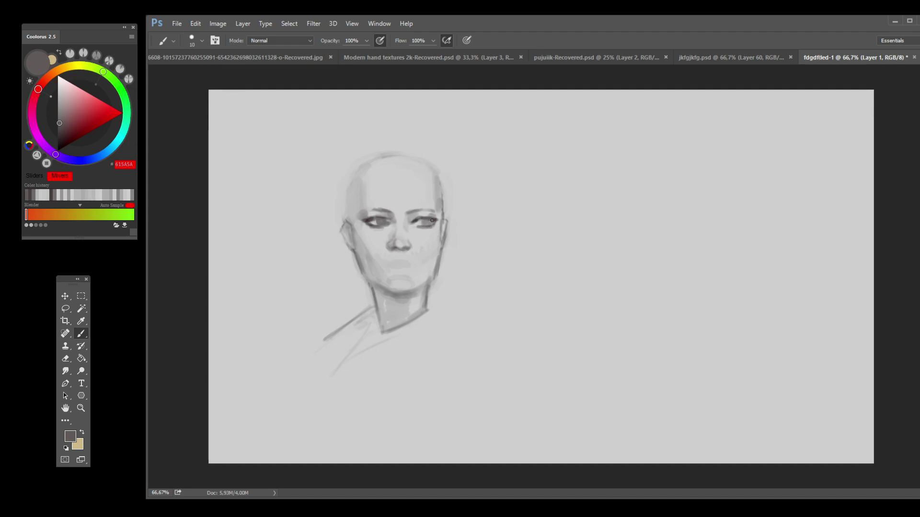
left_click_drag(434, 226, 423, 226)
left_click(371, 219, "alt")
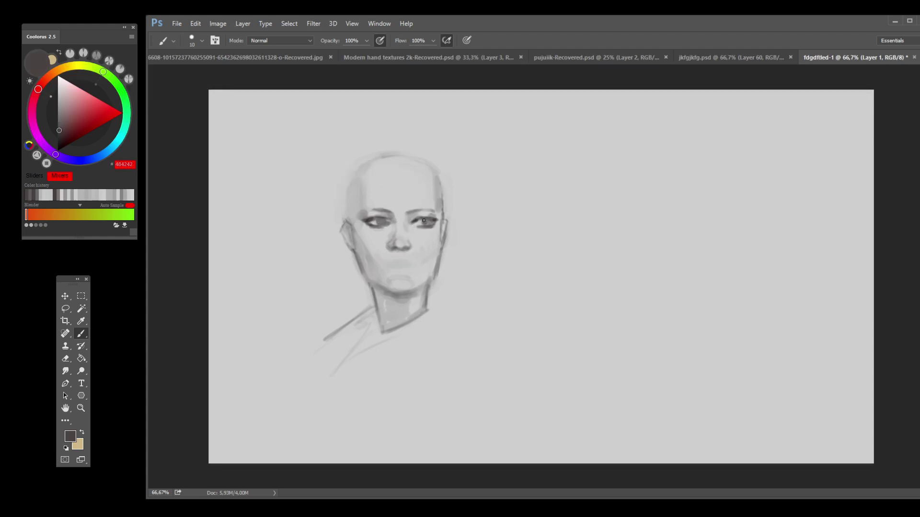
left_click(424, 221)
Step: Try out lips below the nose with 484242, undo a mouth stroke and sketch in the lower lip
mouse_move(390, 267)
left_mouse_down()
mouse_move(408, 262)
mouse_move(401, 265)
left_mouse_up()
key("ctrl+z")
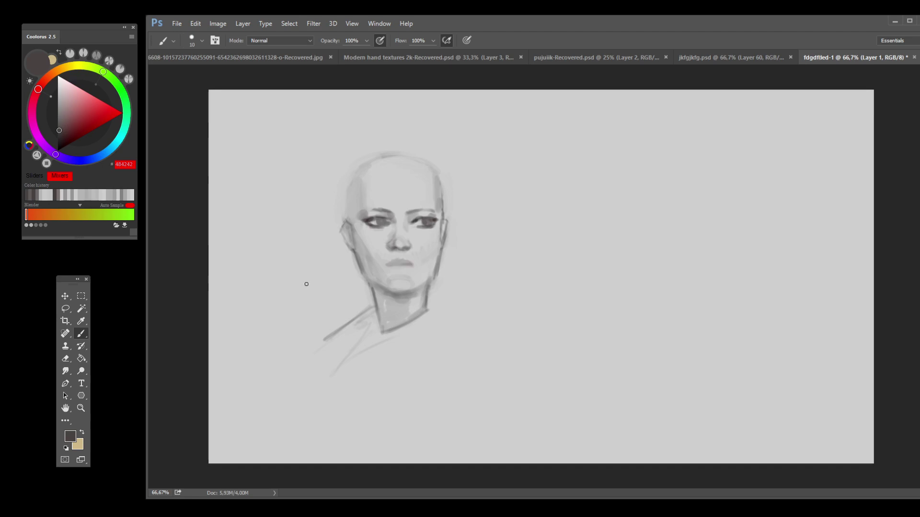
key("ctrl+z")
left_click_drag(397, 271, 408, 270)
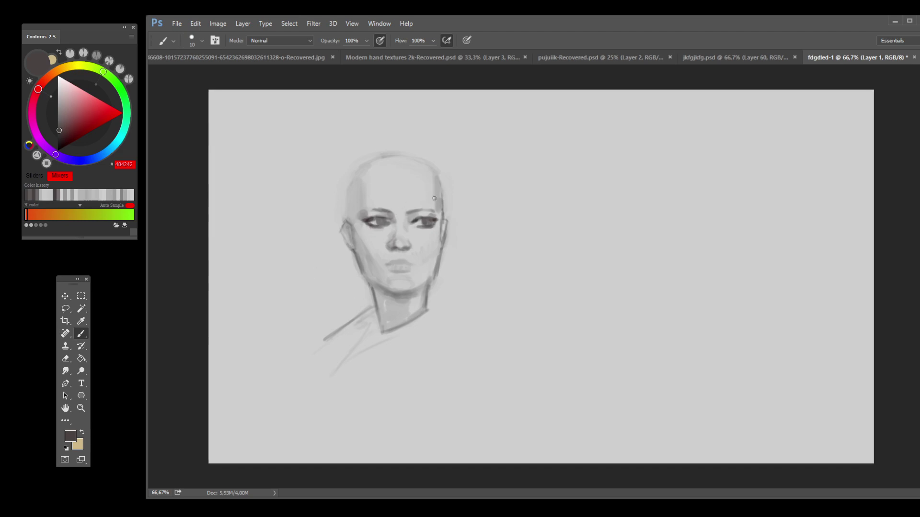
Step: Try a thicker left eyebrow in sampled dark gray and trim its lower edge with lighter gray
left_click(410, 202, "alt")
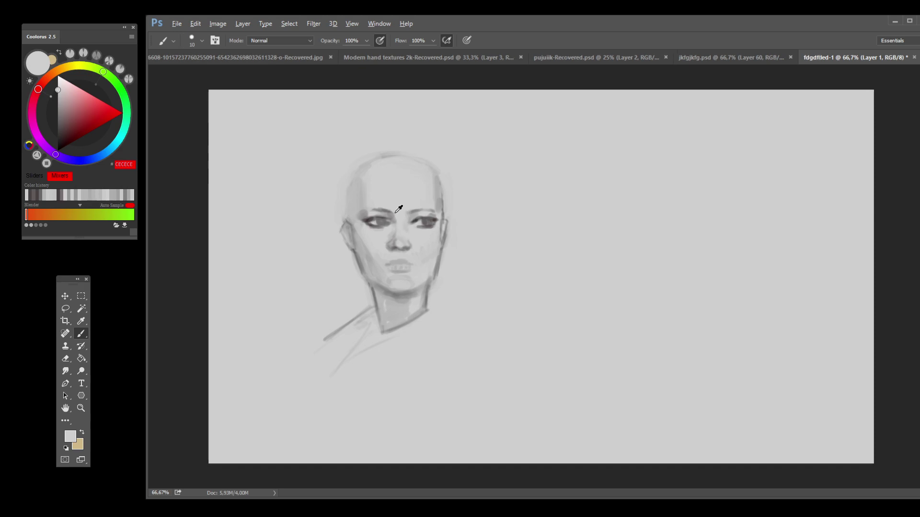
left_click(395, 209, "alt")
left_click(392, 209, "alt")
left_click(386, 206, "alt")
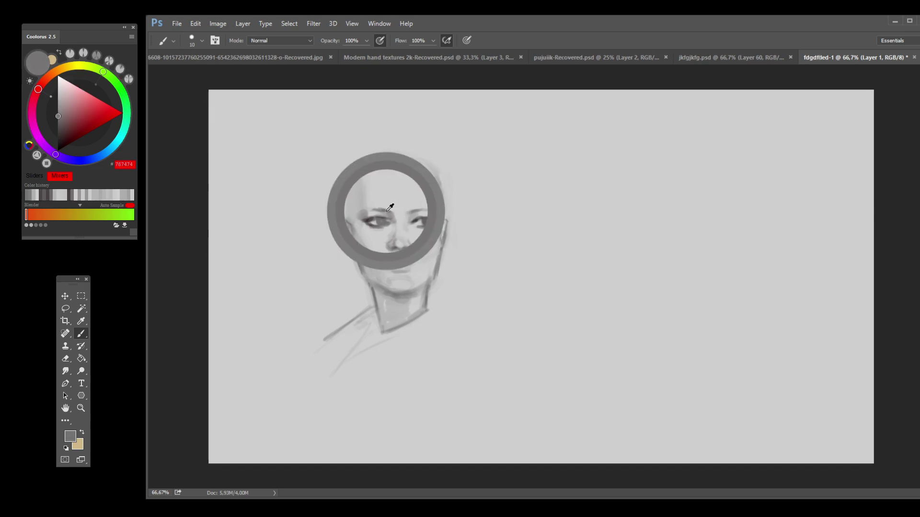
left_click_drag(387, 211, 370, 211)
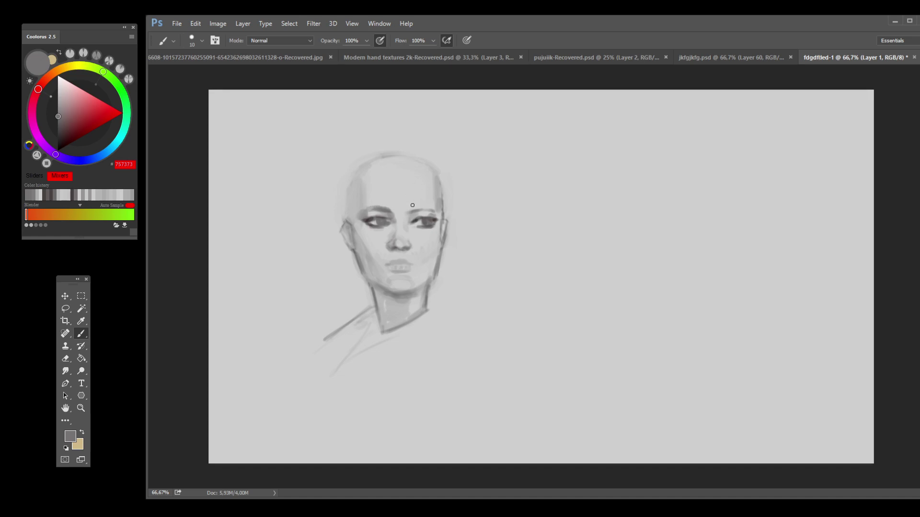
left_click(383, 211, "alt")
left_click(376, 215, "alt")
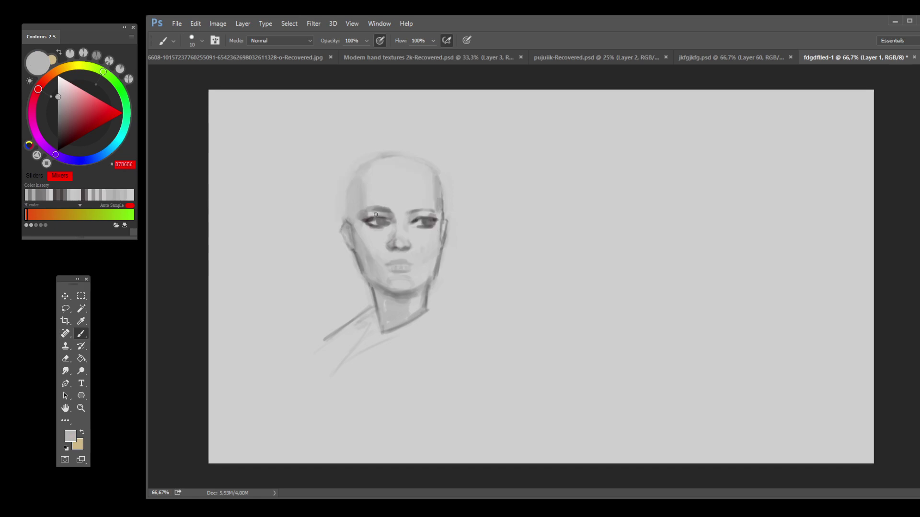
left_click_drag(377, 214, 388, 211)
left_click(380, 206, "alt")
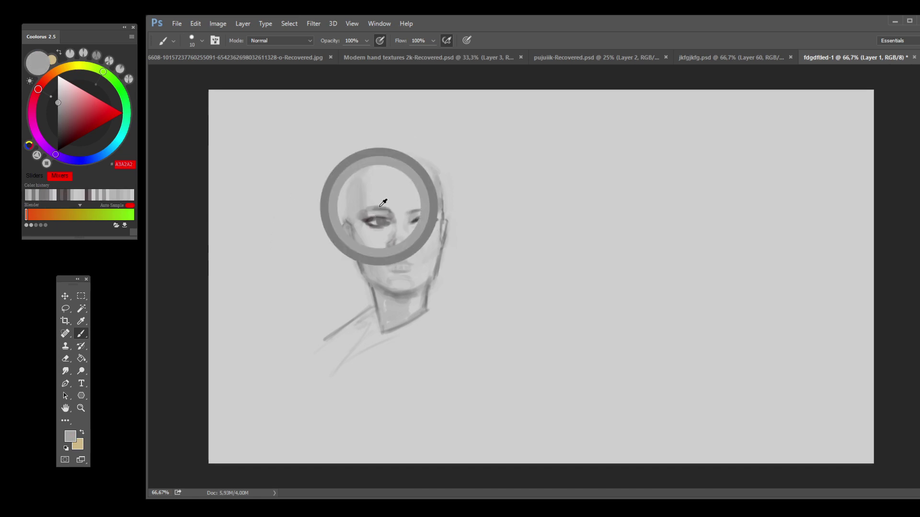
Step: Try a fuller right eyebrow, then rework the upper lid beneath it with sampled CECECE and darker grays
left_click_drag(420, 211, 432, 209)
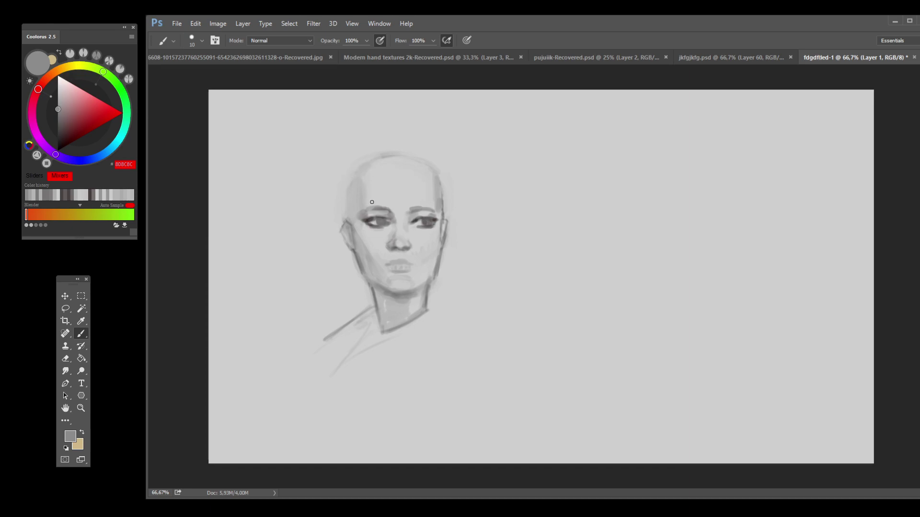
left_click(421, 215, "alt")
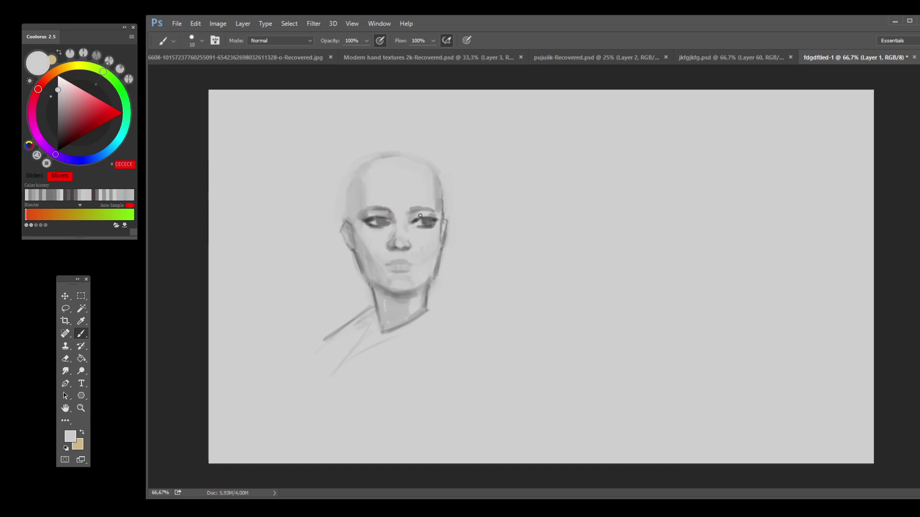
left_click(427, 217, "alt")
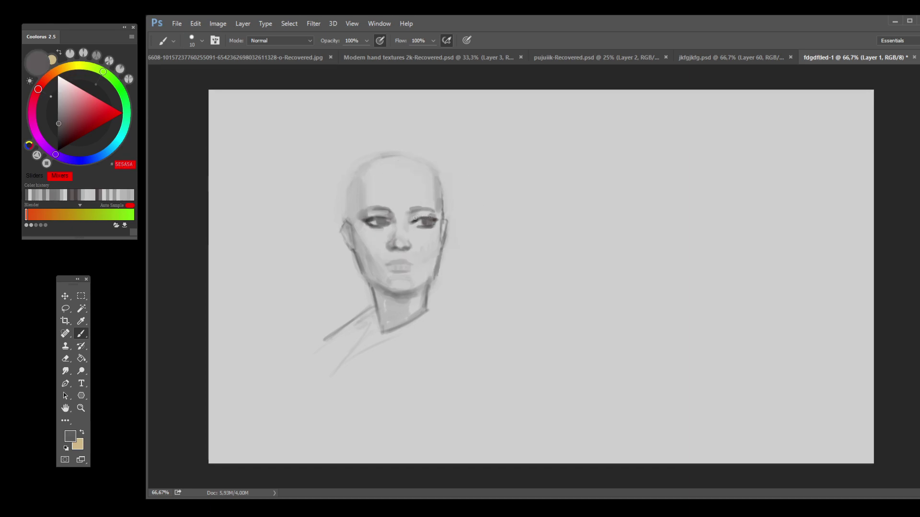
left_click(423, 217, "alt")
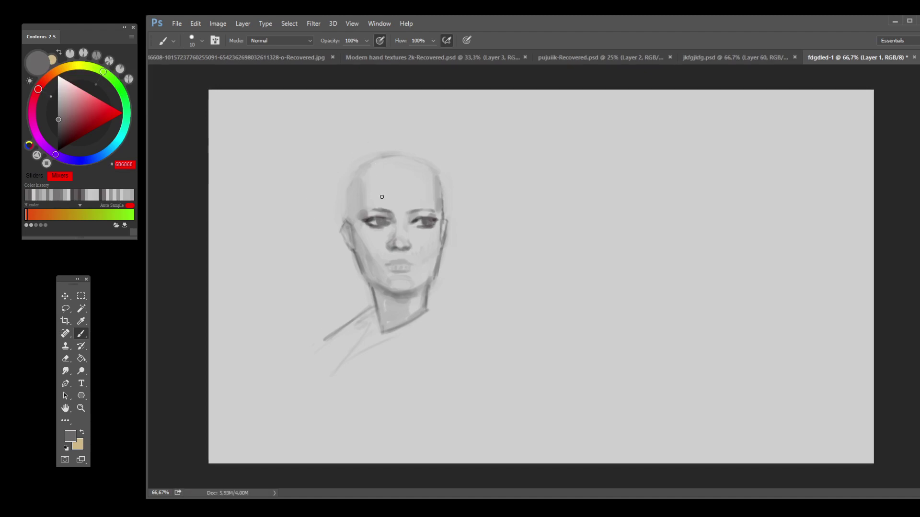
Step: Rework the outline of the right cheek and jaw with sampled grays, and touch up the tone around the mouth and chin
left_click(442, 208, "alt")
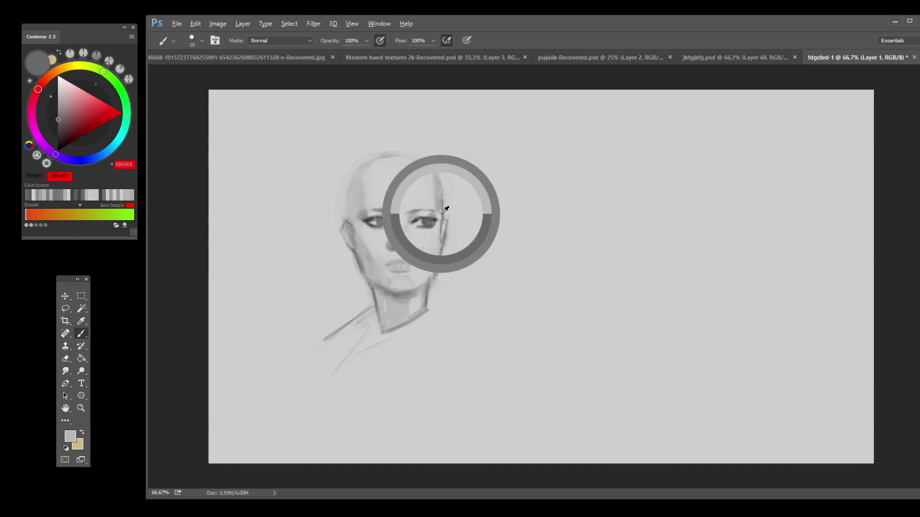
left_click(440, 241, "alt")
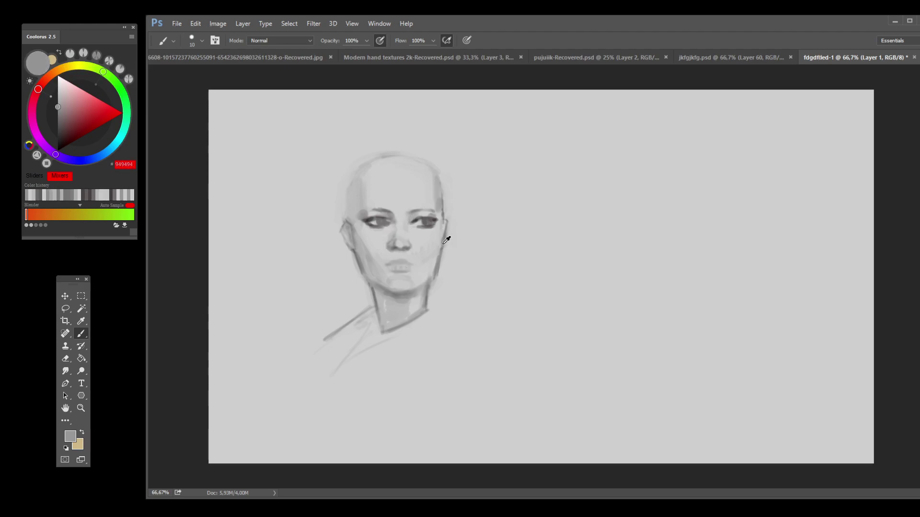
left_click(440, 260, "alt")
left_click(441, 261, "alt")
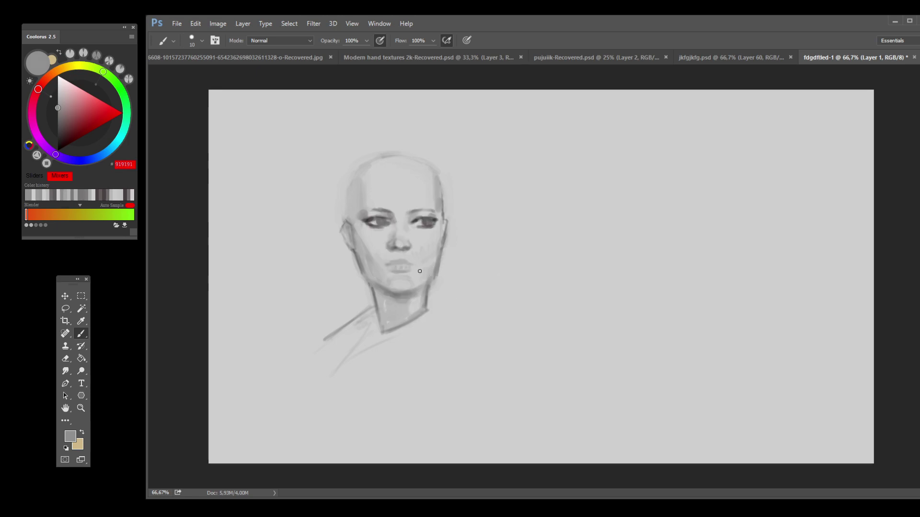
left_click(418, 264, "alt")
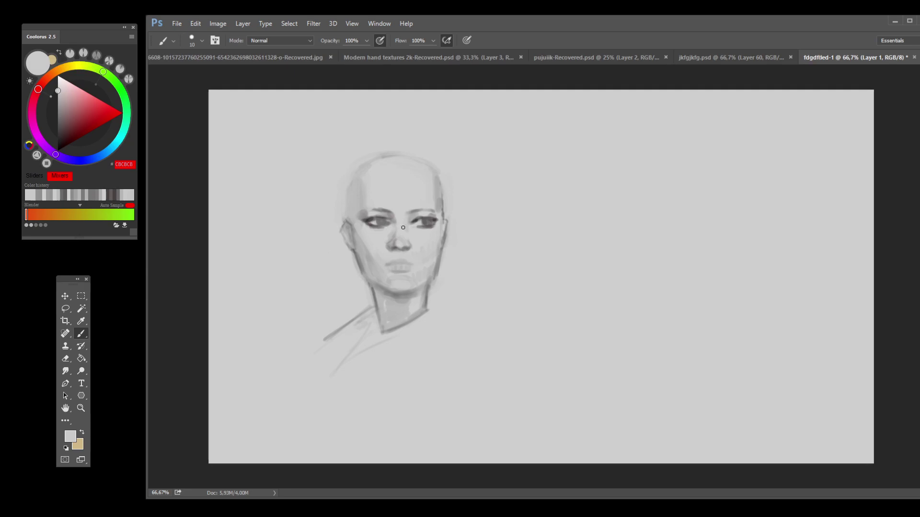
left_click(410, 288, "alt")
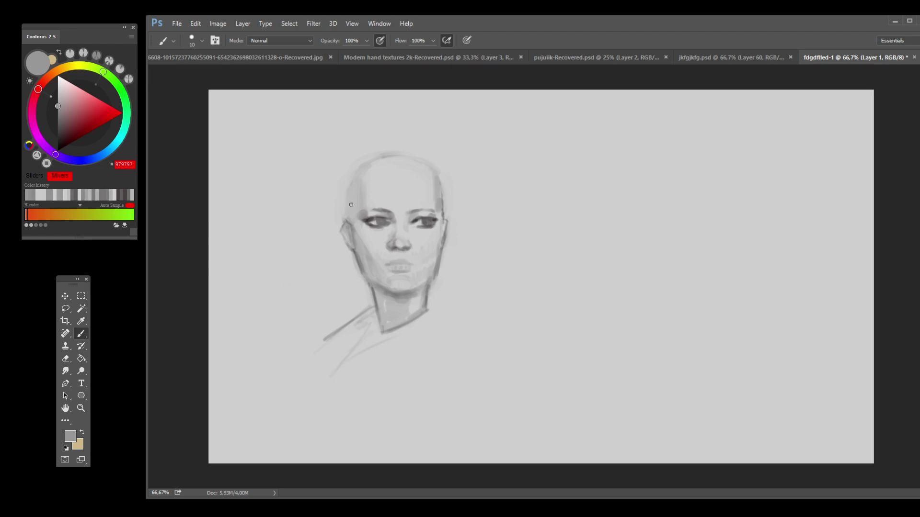
Step: Enlarge the brush to 47 and blend both cheeks with sampled light grays such as CDCDCD and CECECE
key("bracketright")
key("bracketright")
key("bracketright")
key("bracketright")
left_click(372, 239, "alt")
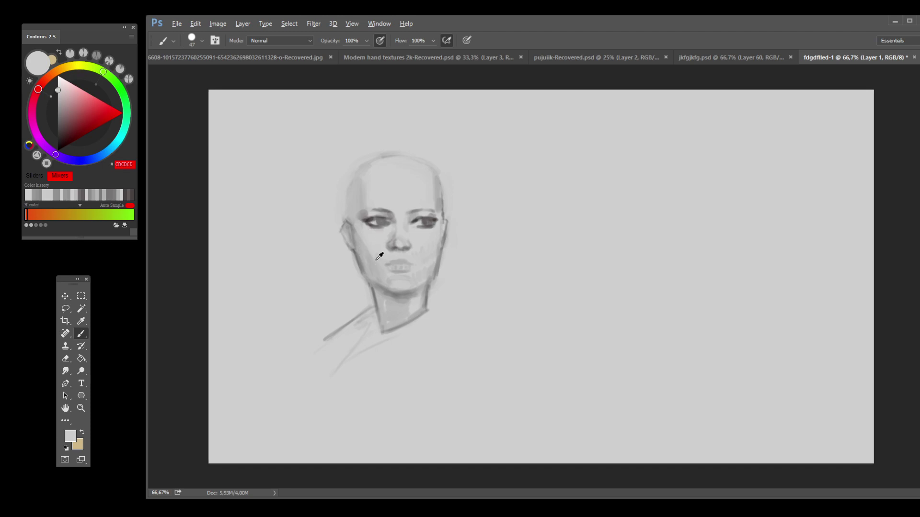
left_click(372, 239, "alt")
left_click(421, 231, "alt")
left_click(384, 234, "alt")
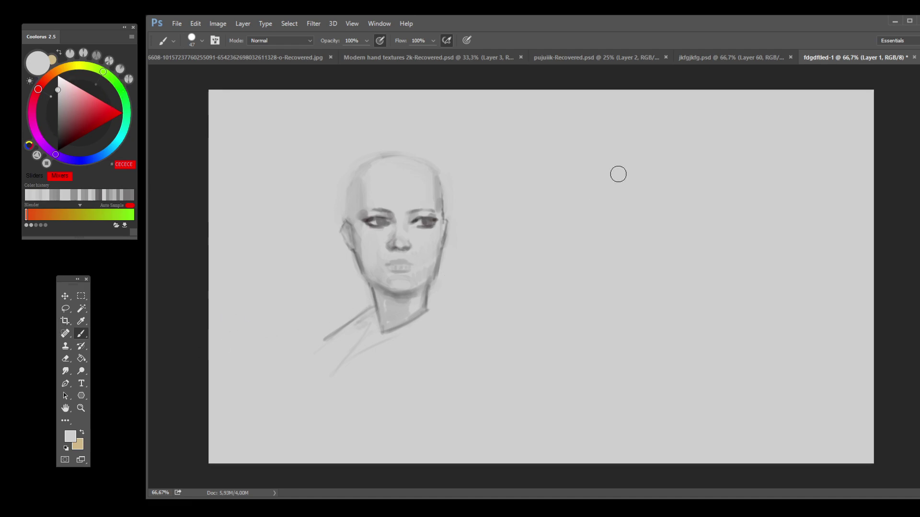
Step: Step back through the history to before the irises, lips and cheek blending were painted
key("ctrl+z")
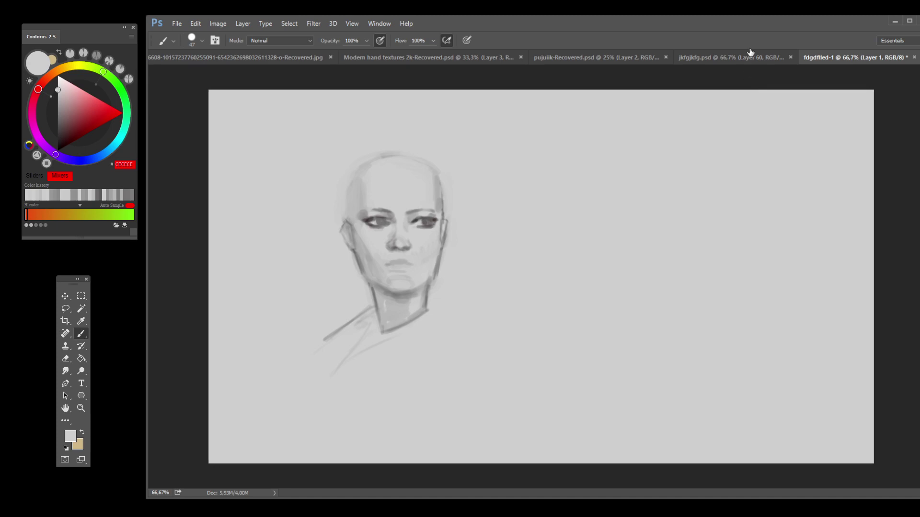
key("ctrl+z")
key("ctrl+alt+z")
key("ctrl+alt+z")
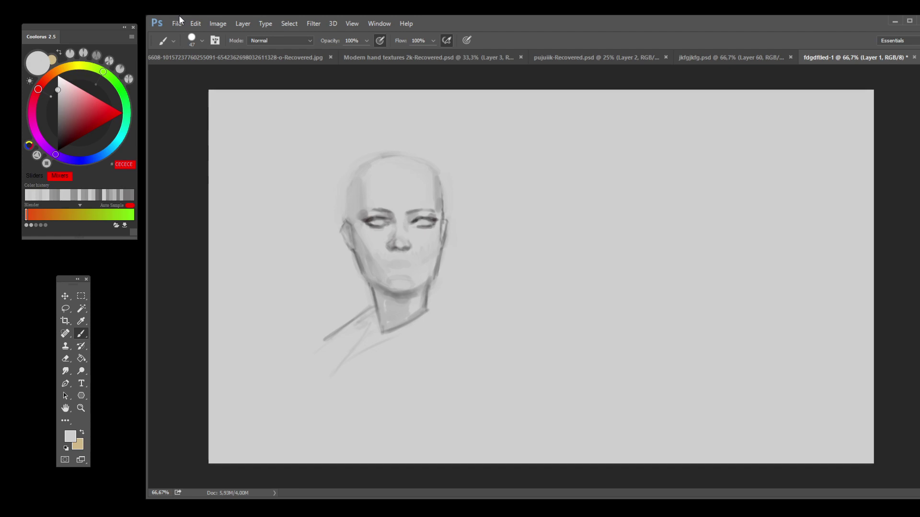
Step: Reduce the brush to 14 and darken the left eye's iris and lower lid with dark gray sampled under the nose
key("[")
key("[")
key("[")
key("[")
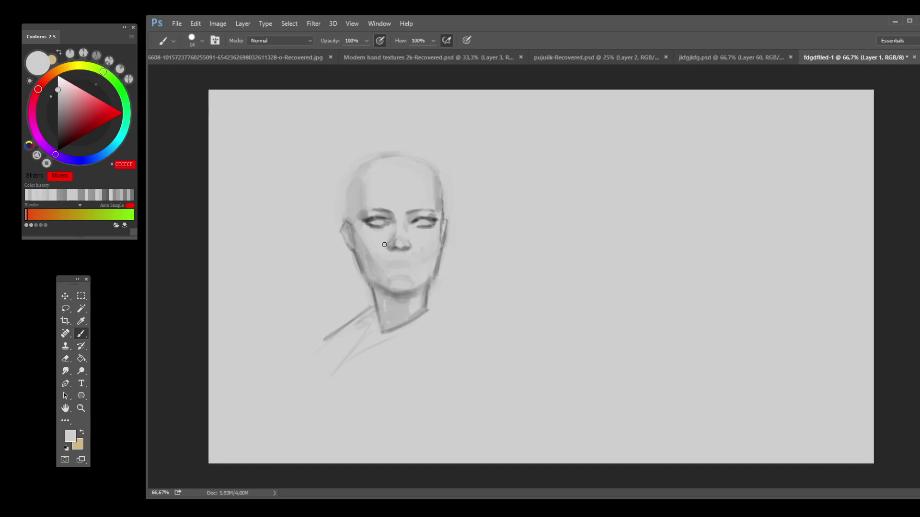
left_click(393, 249, "alt")
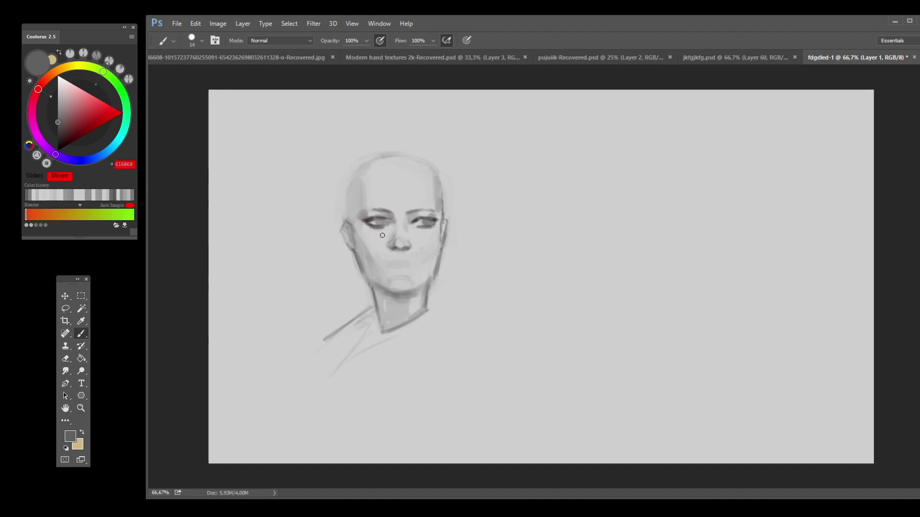
Step: Enlarge the brush and soften the left cheek and the mouth area with sampled CCCCCC, CECECE and CDCDCD
key("bracketright")
key("bracketright")
key("bracketright")
left_click(365, 239, "alt")
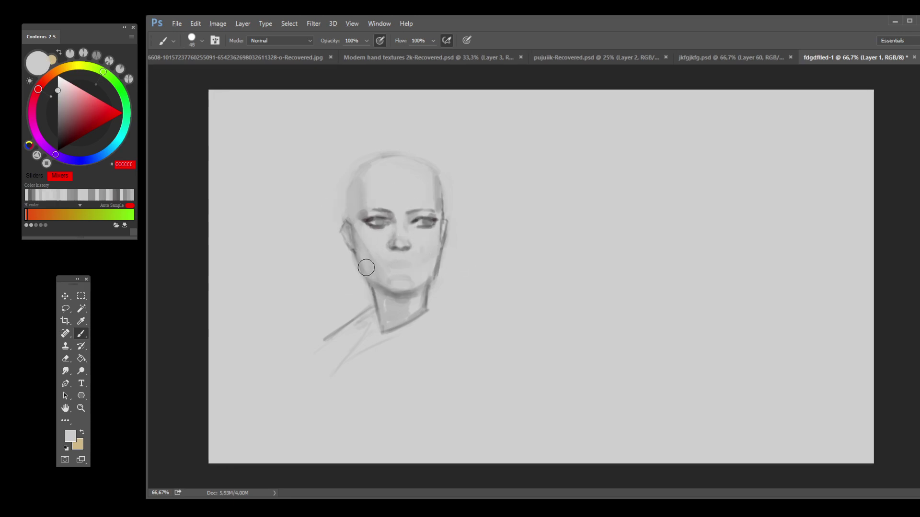
left_click(371, 240, "alt")
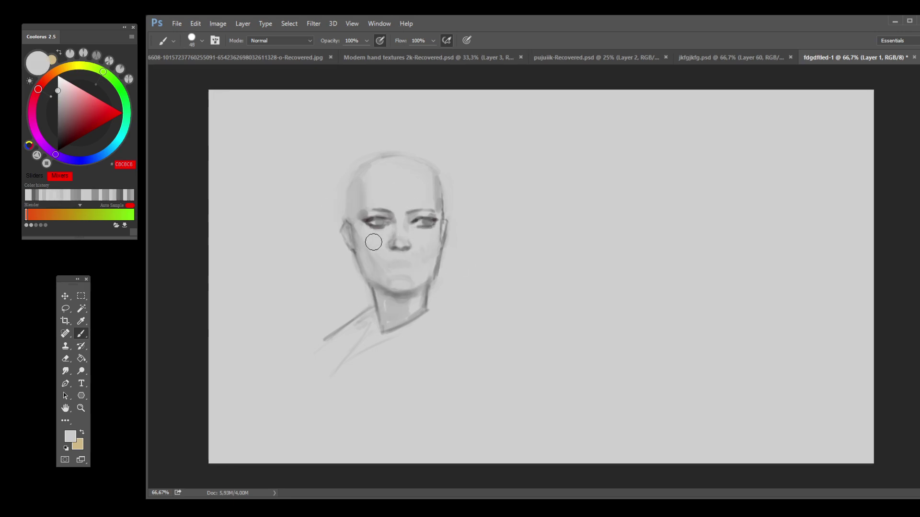
left_click(388, 266, "alt")
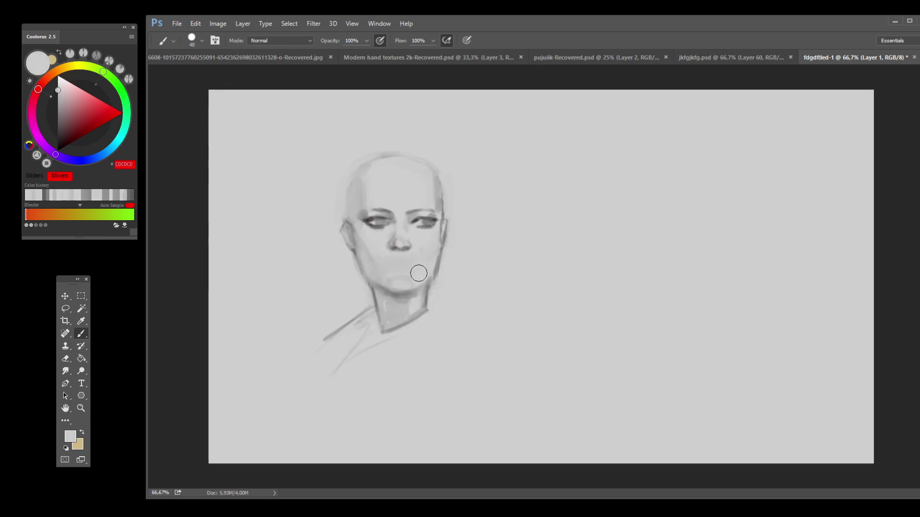
Step: Paint out the right neck line with CECECE, and lighten the left cheek and temple with sampled light grays
left_click(452, 274, "alt")
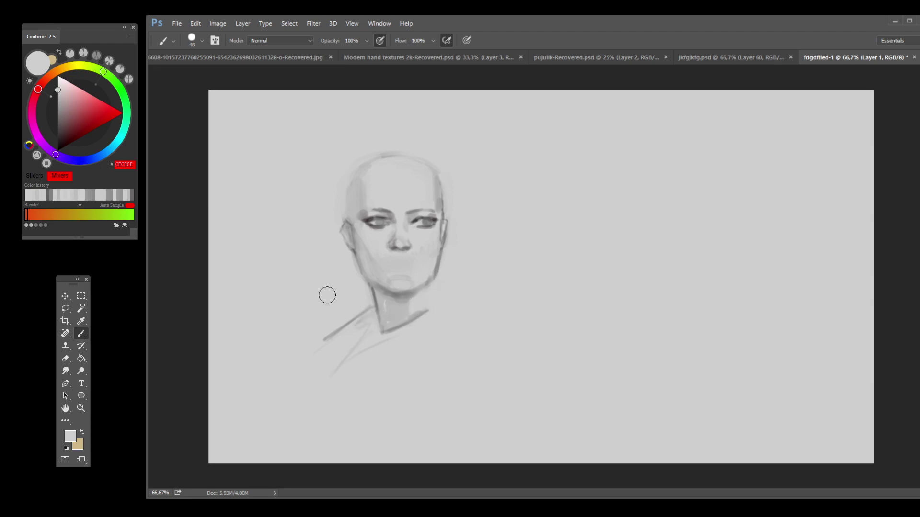
key("alt")
left_click(378, 243, "alt")
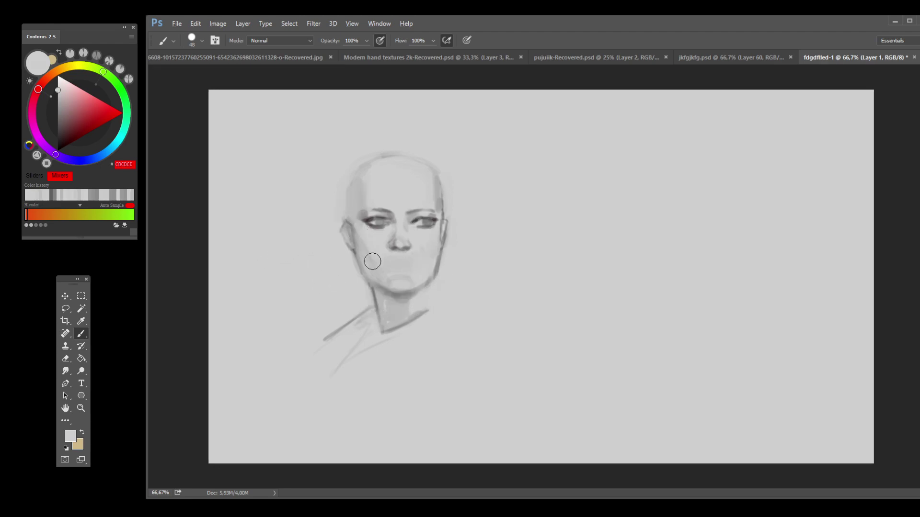
left_click(360, 206, "alt")
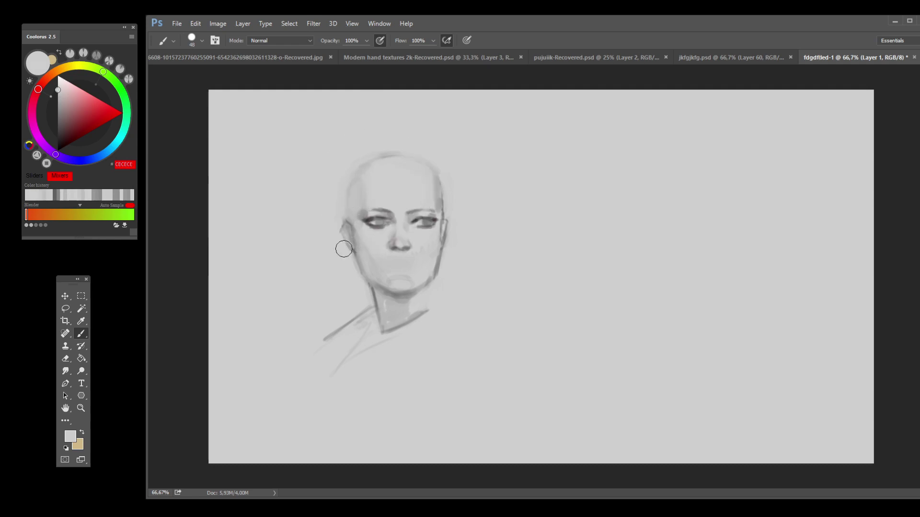
Step: Reduce the brush to 15 and redraw the right neck line from the jaw to the collar with a near-black color
left_click(425, 187, "alt")
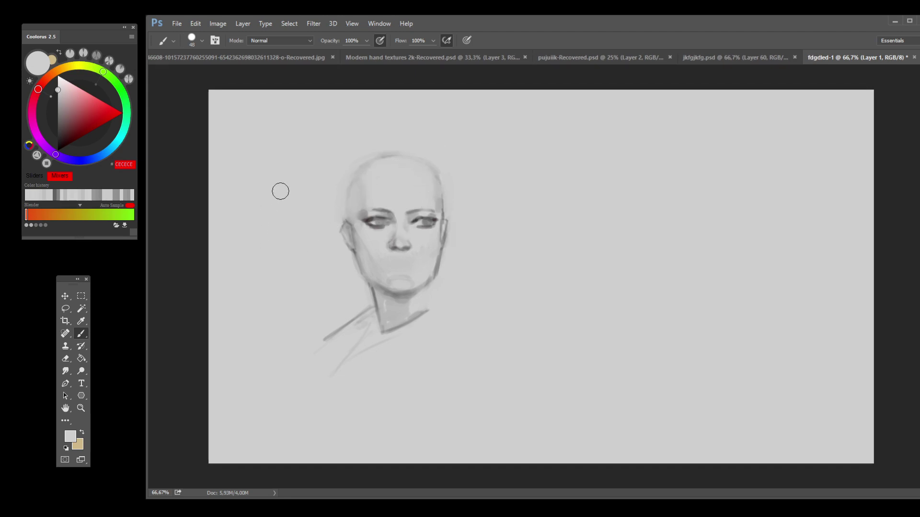
left_click(177, 378, "alt")
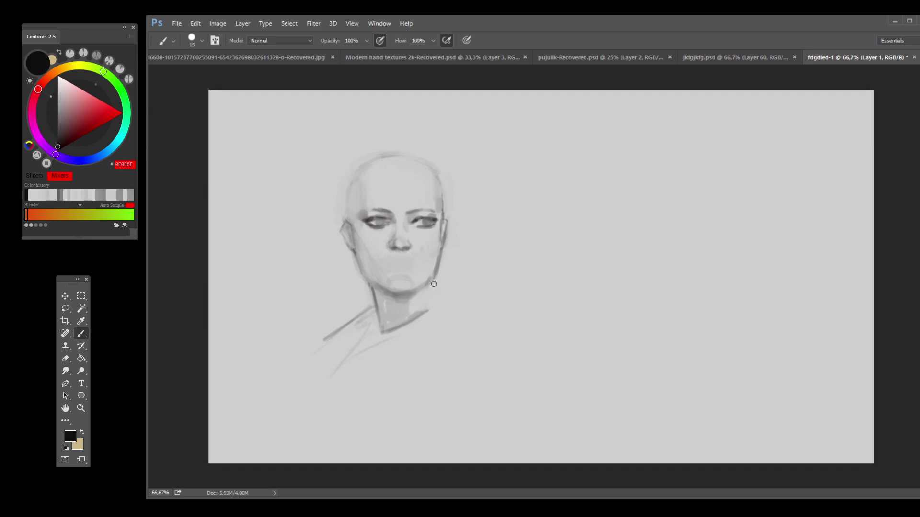
mouse_move(432, 286)
left_mouse_down()
mouse_move(424, 313)
mouse_move(435, 280)
left_mouse_up()
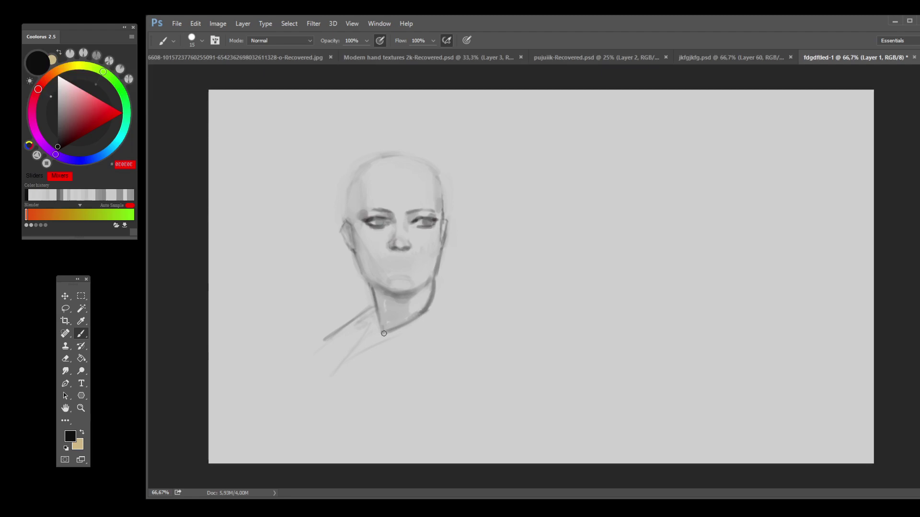
key("ctrl+z")
left_click_drag(433, 279, 413, 320)
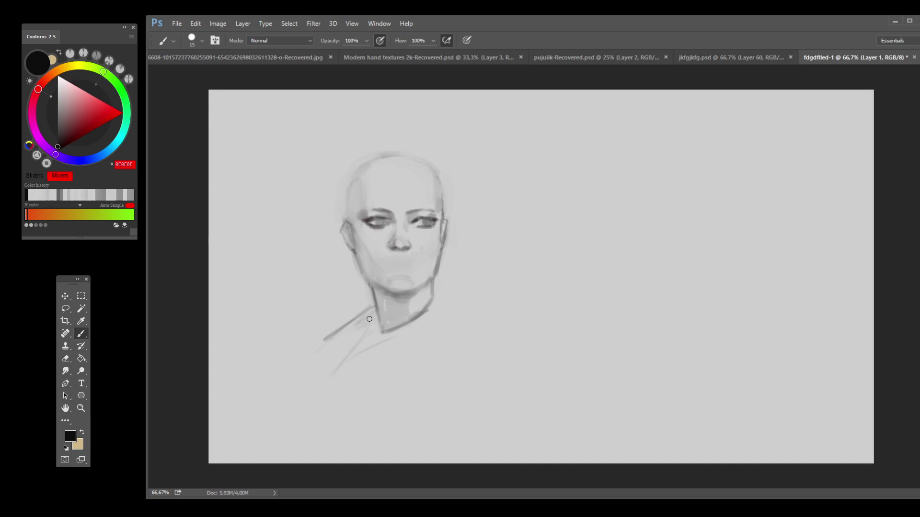
Step: Draw a diagonal line from the neck base toward the lower left shoulder and retrace the left skull contour
left_click_drag(368, 320, 314, 385)
mouse_move(349, 221)
left_mouse_down()
mouse_move(367, 166)
mouse_move(353, 176)
mouse_move(424, 164)
mouse_move(346, 197)
mouse_move(350, 219)
mouse_move(359, 173)
mouse_move(387, 159)
mouse_move(434, 174)
left_mouse_up()
key("ctrl+z")
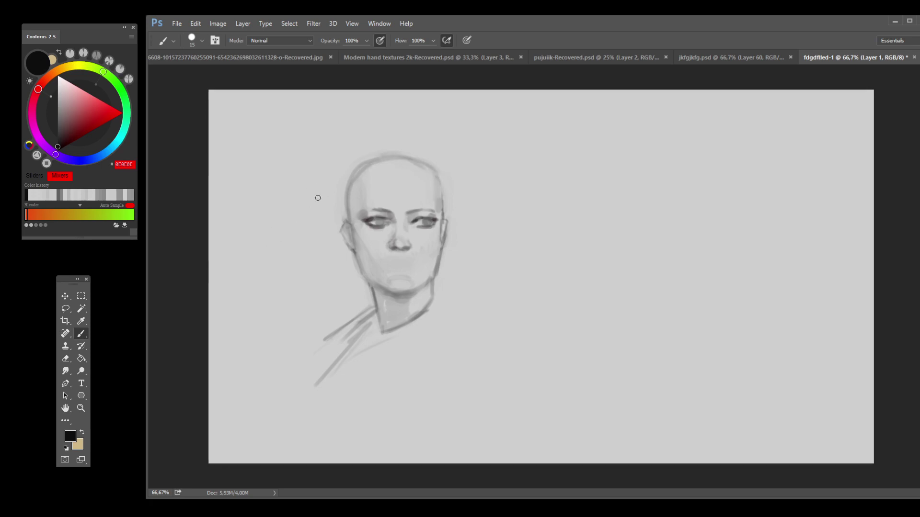
Step: Paint out the dark right ear outline and soften the right jaw edge with sampled light grays such as CECECE and C5C5C5
left_click(448, 214, "alt")
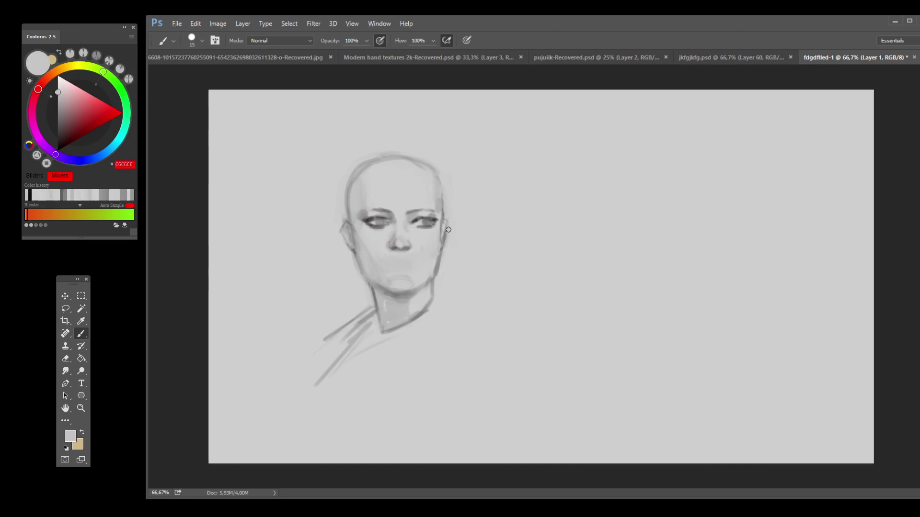
left_click(439, 233, "alt")
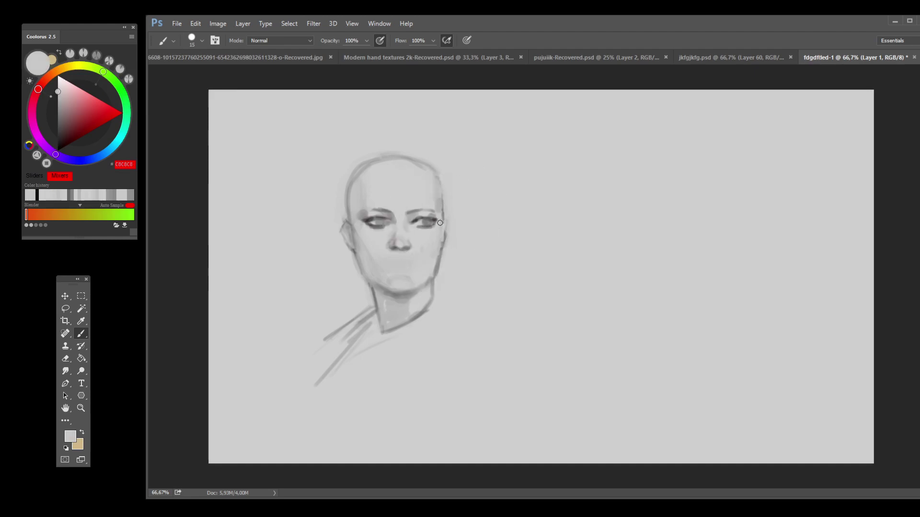
left_click(438, 251, "alt")
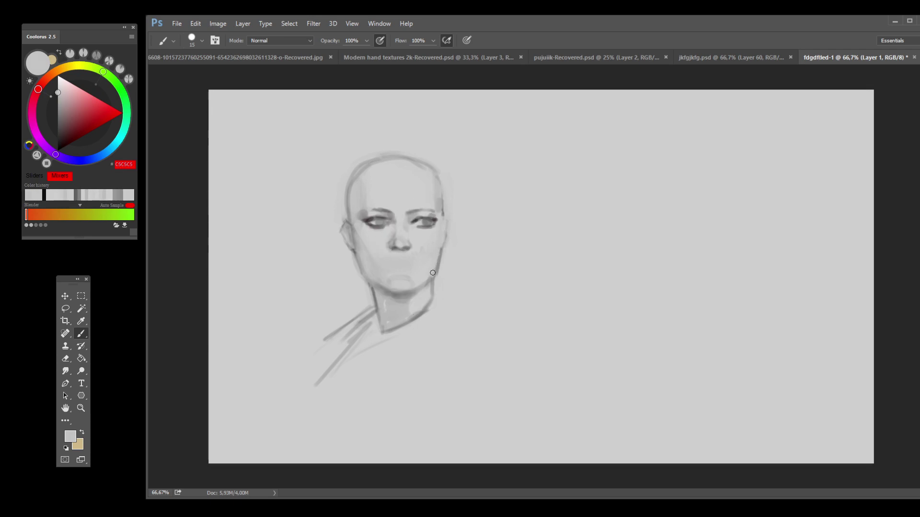
left_click(436, 261, "alt")
left_click(425, 278, "alt")
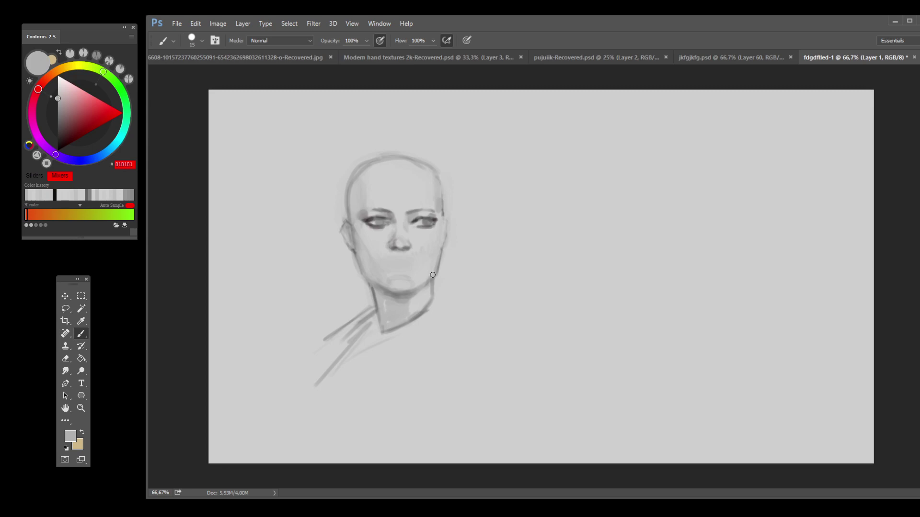
Step: Soften the dark edge at the right temple and ear with sampled C5C5C5 and neighboring light grays
left_click(442, 213, "alt")
left_click(442, 214, "alt")
left_click(443, 225, "alt")
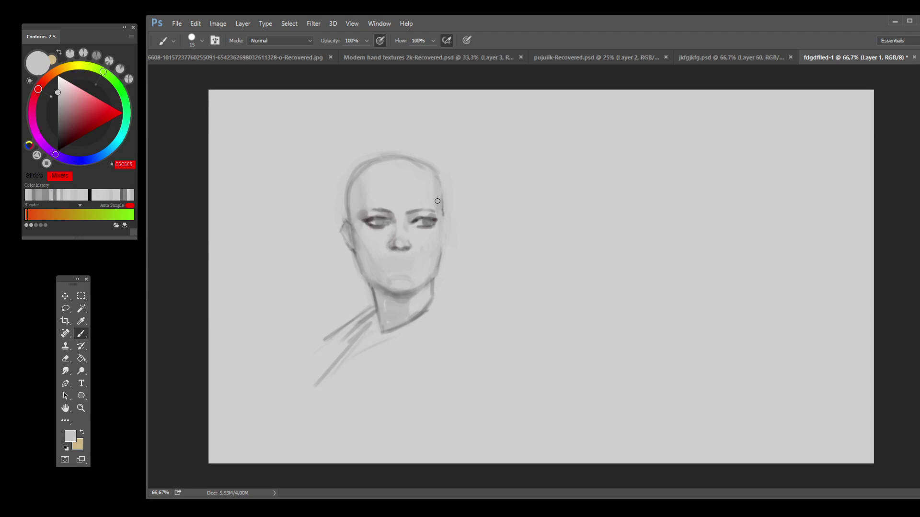
left_click(445, 213, "alt")
left_click(453, 200, "alt")
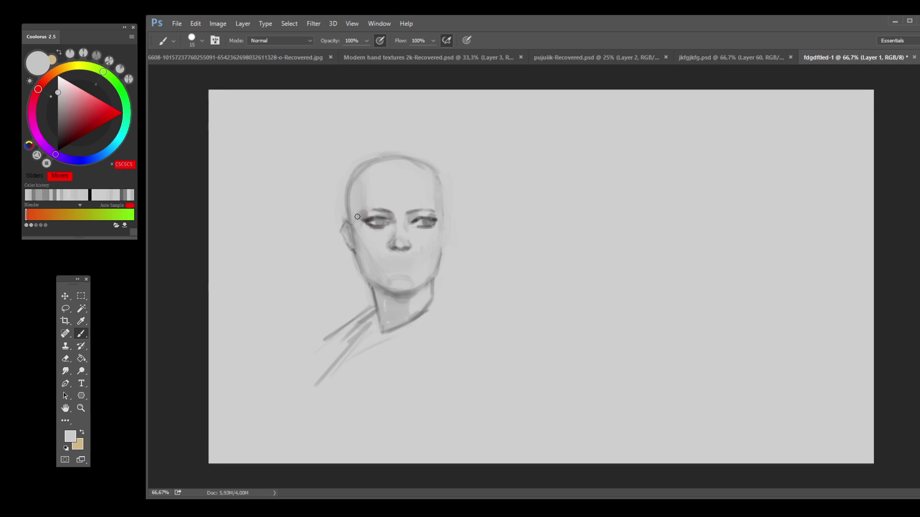
Step: Shade the left cheek with gray sampled at the brow and hatch shadow under the chin across the neck with 757575
left_click(368, 214, "alt")
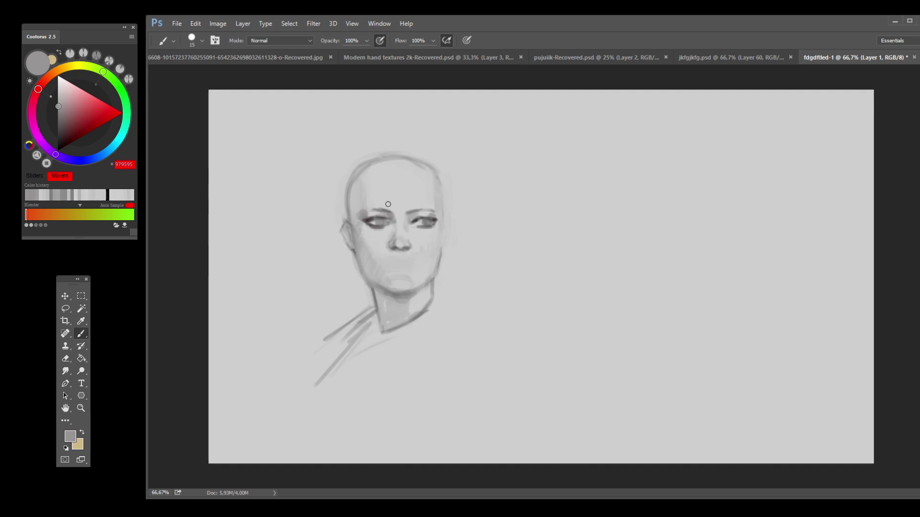
left_click(377, 298, "alt")
left_click(376, 299, "alt")
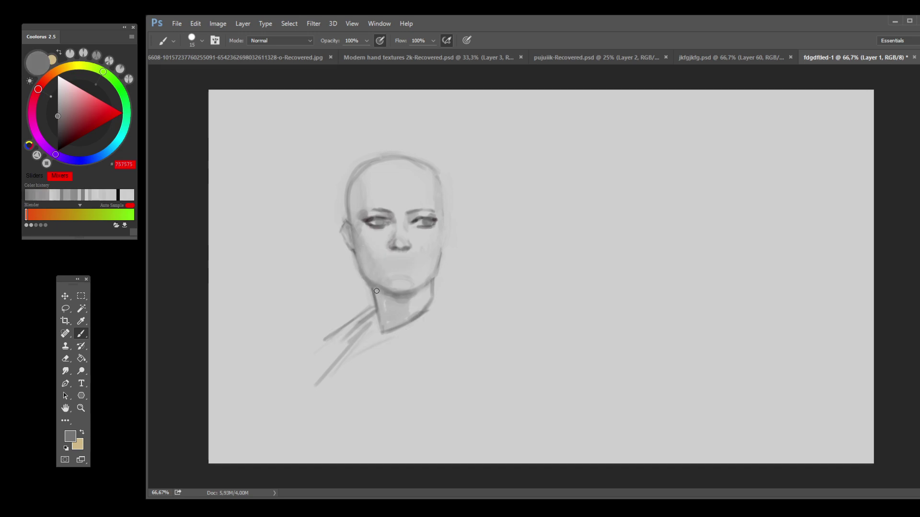
mouse_move(385, 294)
left_mouse_down()
mouse_move(383, 328)
mouse_move(400, 302)
mouse_move(426, 307)
left_mouse_up()
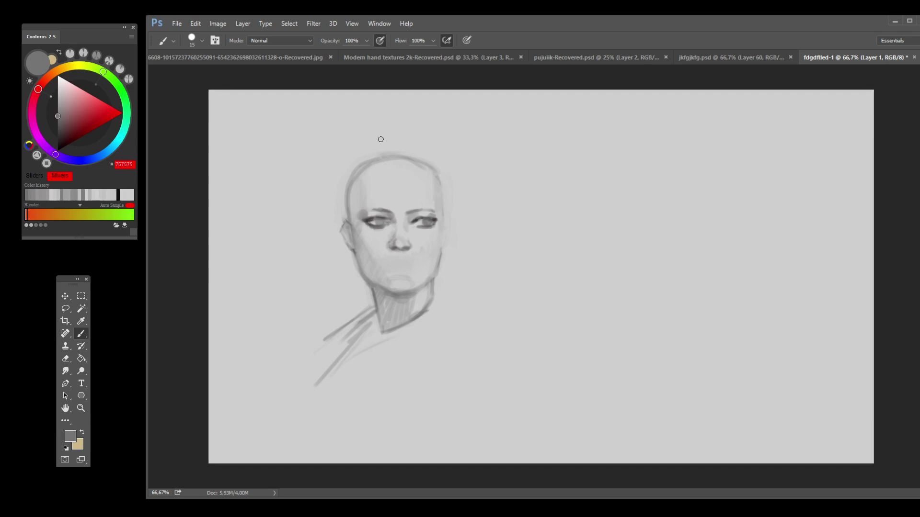
Step: Clean up the crown and upper skull outline with sampled CECECE
left_click(389, 167, "alt")
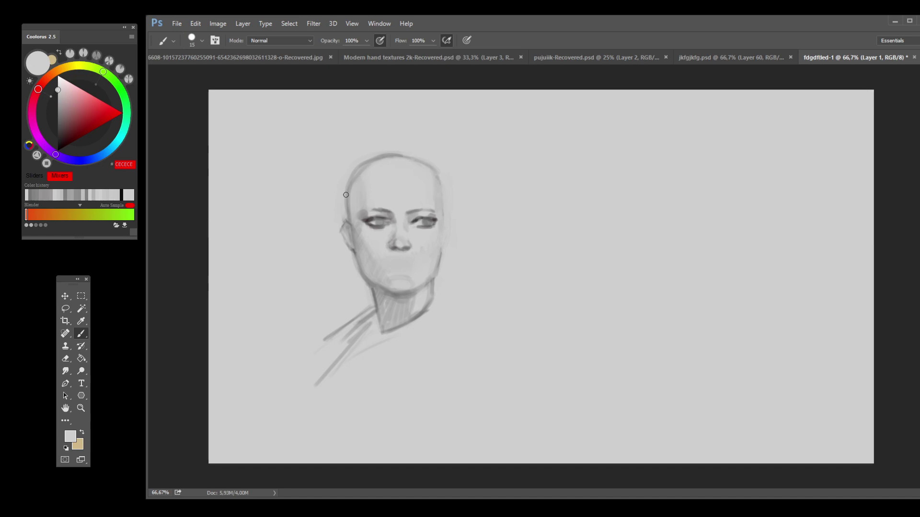
left_click(459, 164, "alt")
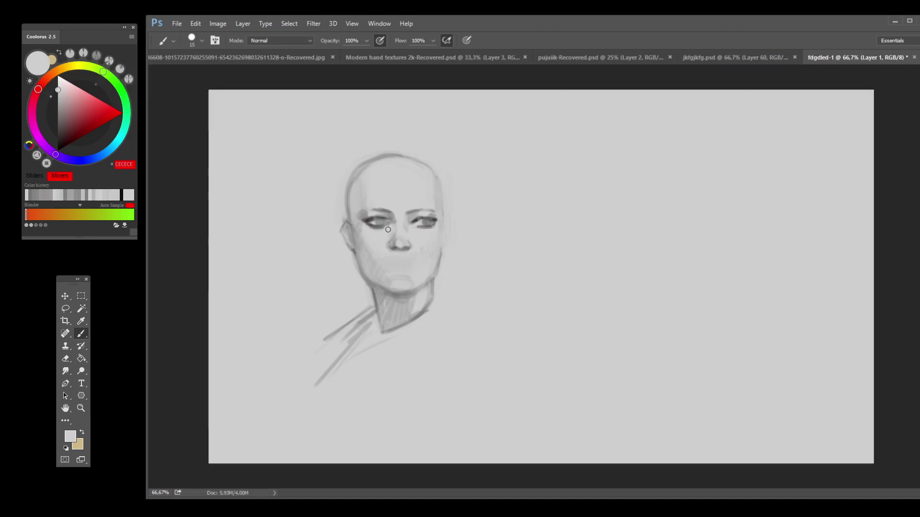
Step: Refine the left eye's outer corner with sampled gray and darken the irises with 473E3E sampled from the right eye
left_click(369, 213, "alt")
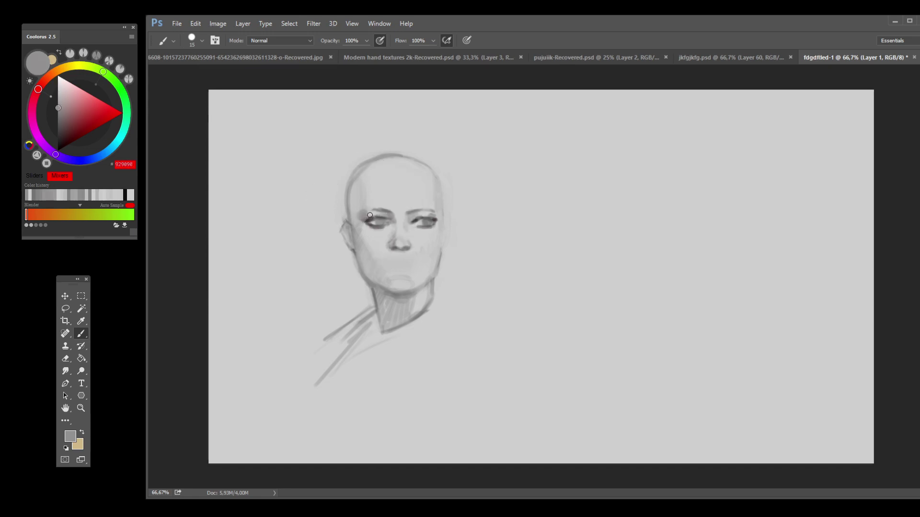
left_click(438, 218, "alt")
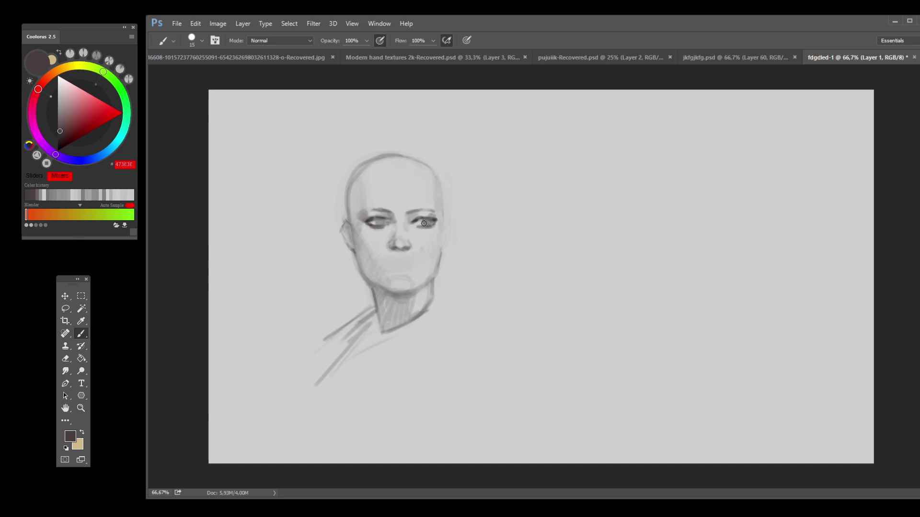
left_click(366, 226, "alt")
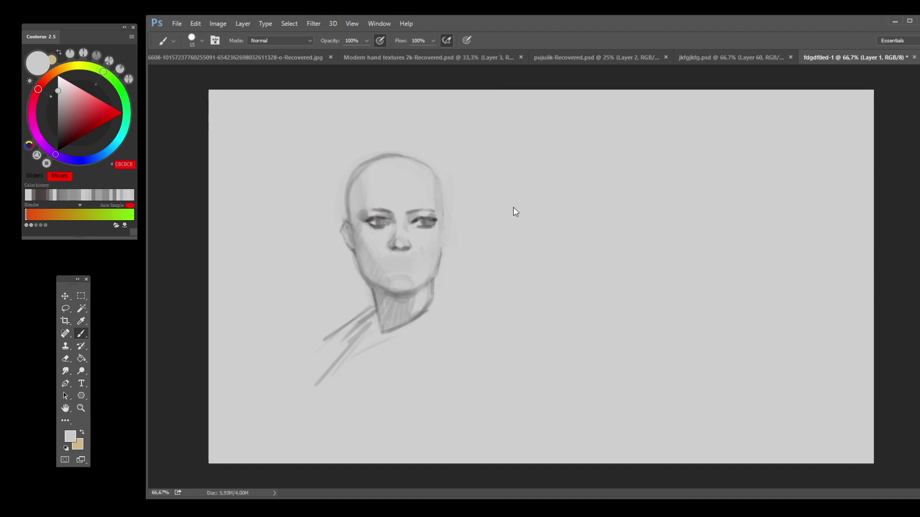
Step: Reduce the brush to 9 and retouch the inner corner of the right eye with grays sampled around it
key("bracketleft")
key("bracketleft")
left_click(416, 219, "alt")
left_click(418, 216, "alt")
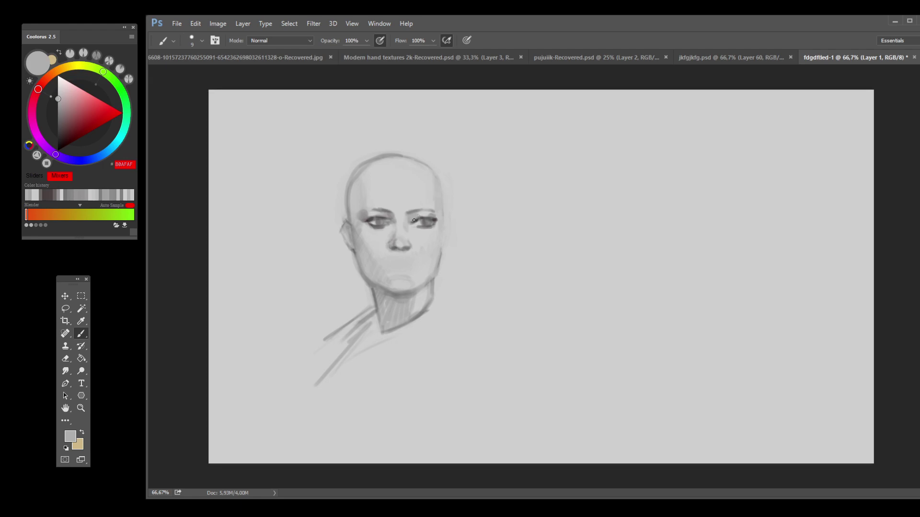
Step: Darken the right eye's upper lid and define its lower lid with sampled dark grays 535050 and 565252
left_click(426, 213, "alt")
left_click(422, 219, "alt")
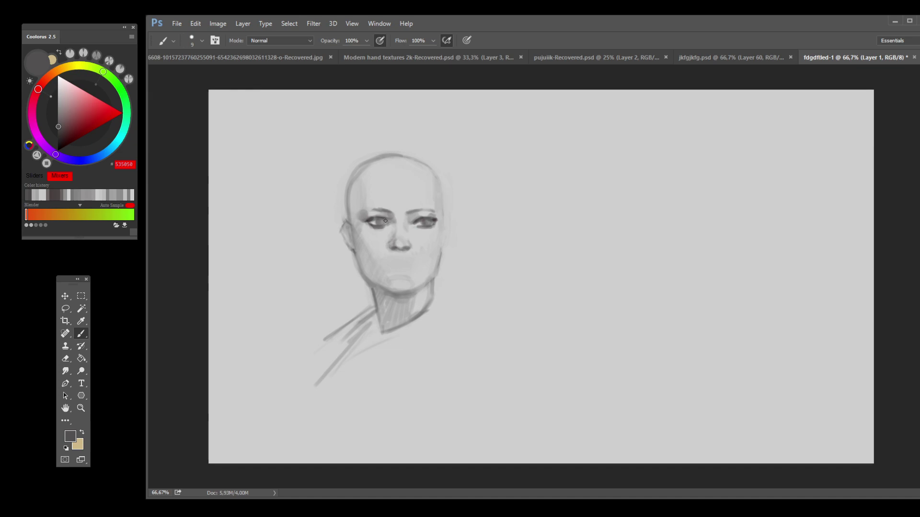
left_click(436, 222, "alt")
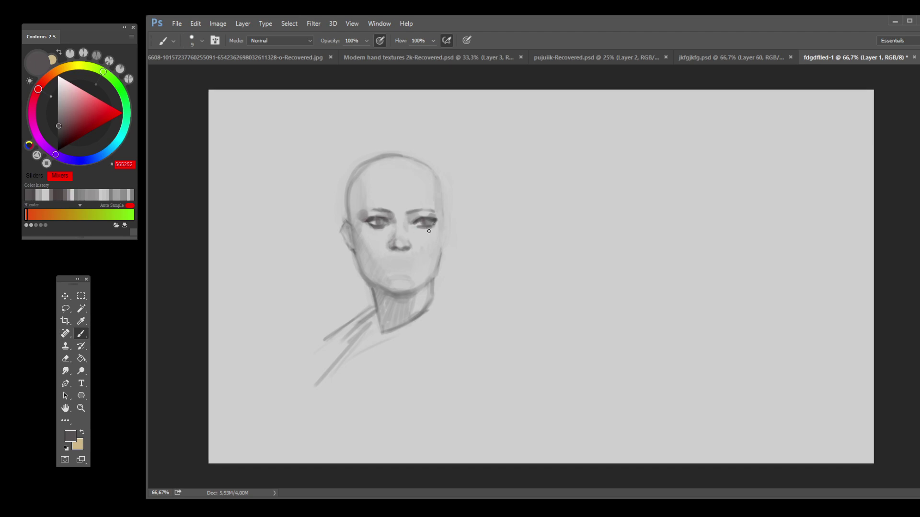
left_click_drag(432, 227, 422, 228)
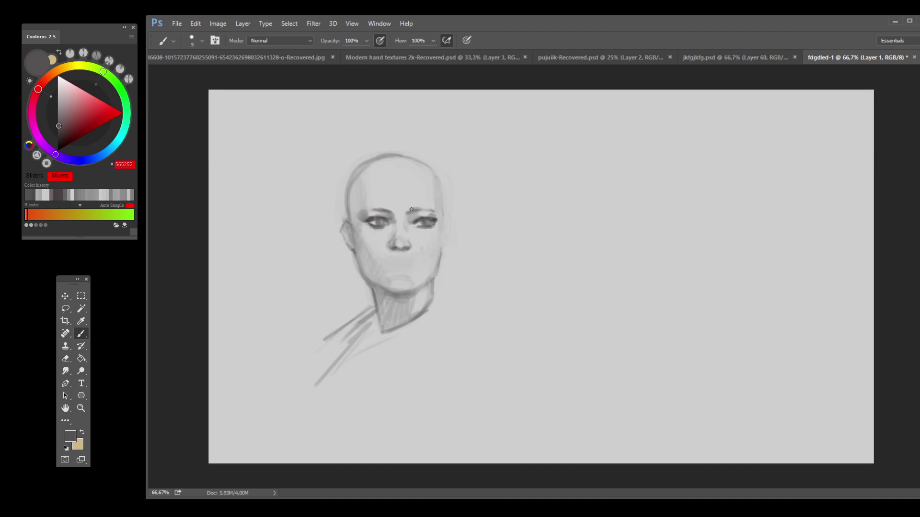
left_click_drag(412, 211, 413, 211)
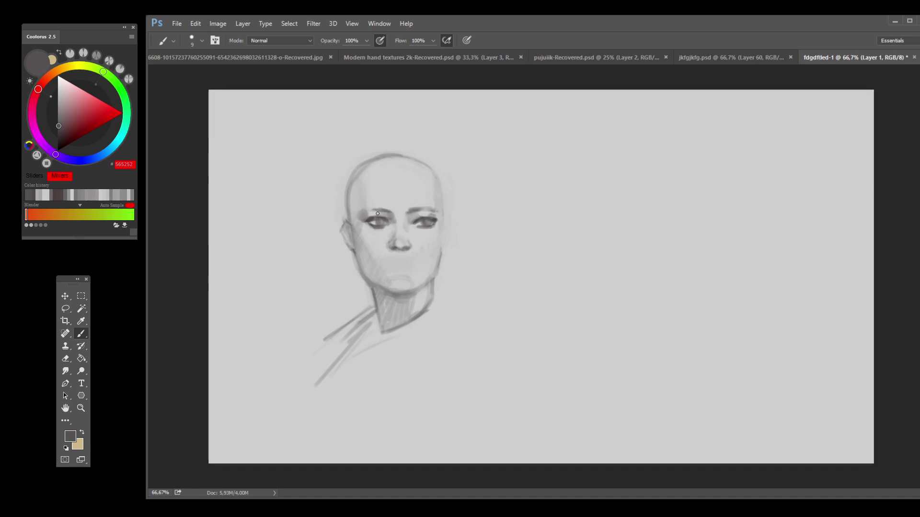
left_click_drag(385, 210, 362, 209)
key("ctrl+alt+z")
key("ctrl+alt+z")
key("ctrl+alt+z")
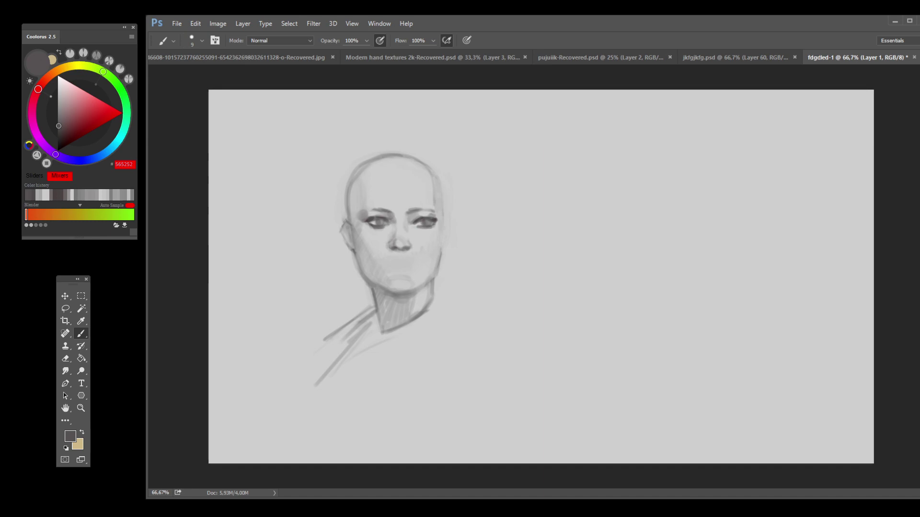
Step: Sample gray from the left neck line and draw a higher left shoulder line sloping down from the neck
left_click(378, 300, "alt")
left_click(378, 300, "alt")
left_click_drag(372, 297, 309, 332)
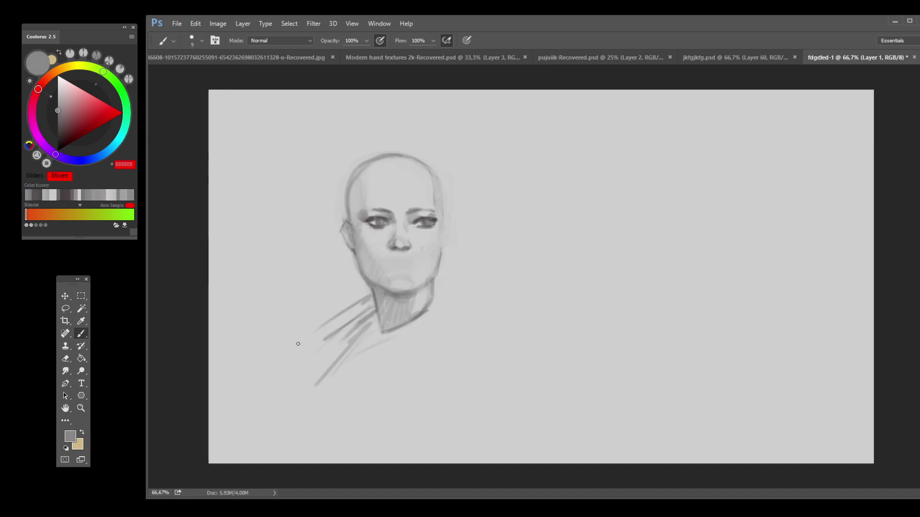
Step: Fade the old lower strokes of the left shoulder with an enlarged brush tip, then reduce the tip again
key("bracketright")
key("bracketright")
key("bracketright")
key("bracketright")
key("bracketright")
key("bracketright")
key("bracketright")
key("bracketright")
mouse_move(324, 376)
left_mouse_down()
mouse_move(354, 325)
mouse_move(359, 353)
mouse_move(354, 318)
mouse_move(367, 344)
mouse_move(360, 312)
mouse_move(366, 340)
mouse_move(331, 363)
mouse_move(322, 352)
mouse_move(344, 330)
mouse_move(349, 347)
mouse_move(348, 327)
mouse_move(311, 340)
left_mouse_up()
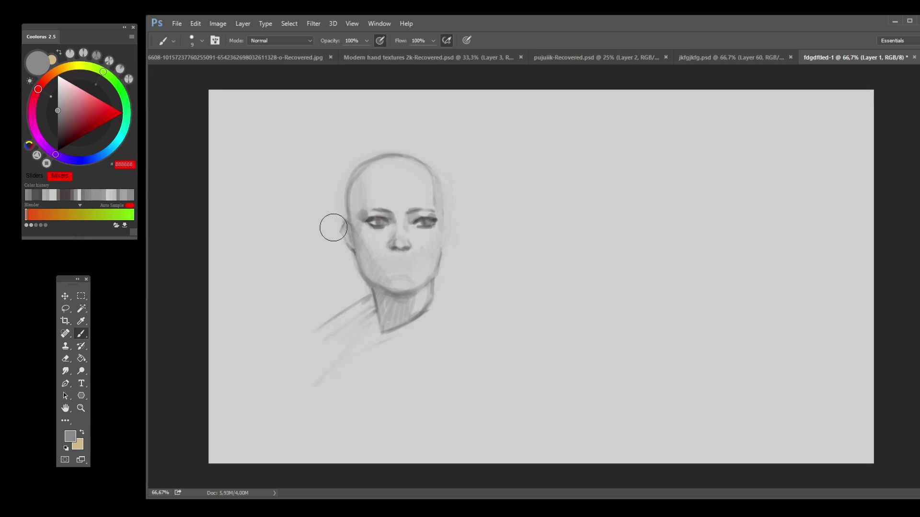
key("bracketleft")
key("bracketleft")
key("bracketleft")
key("bracketleft")
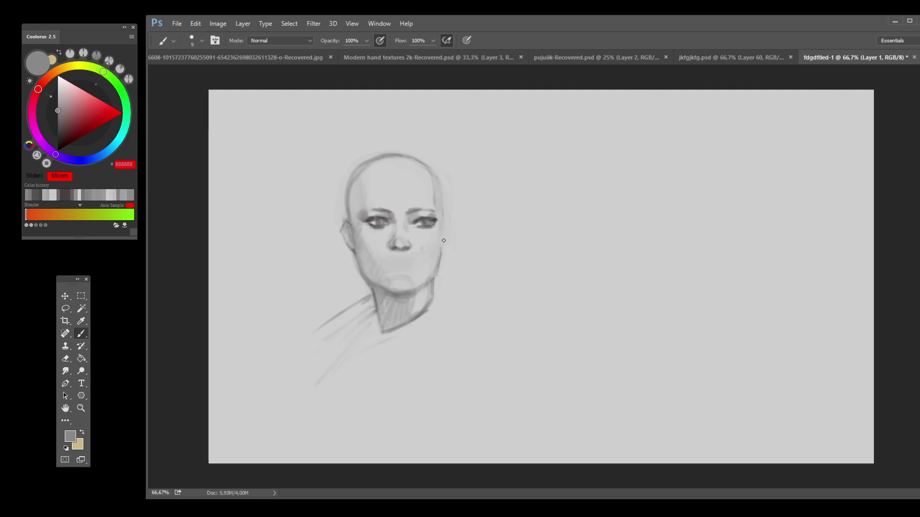
Step: Fade the right neck line and the collar line with a large brush tip, and turn off airbrush build-up
key("bracketright")
key("bracketright")
key("bracketright")
key("bracketright")
key("bracketleft")
key("bracketleft")
key("bracketleft")
key("bracketleft")
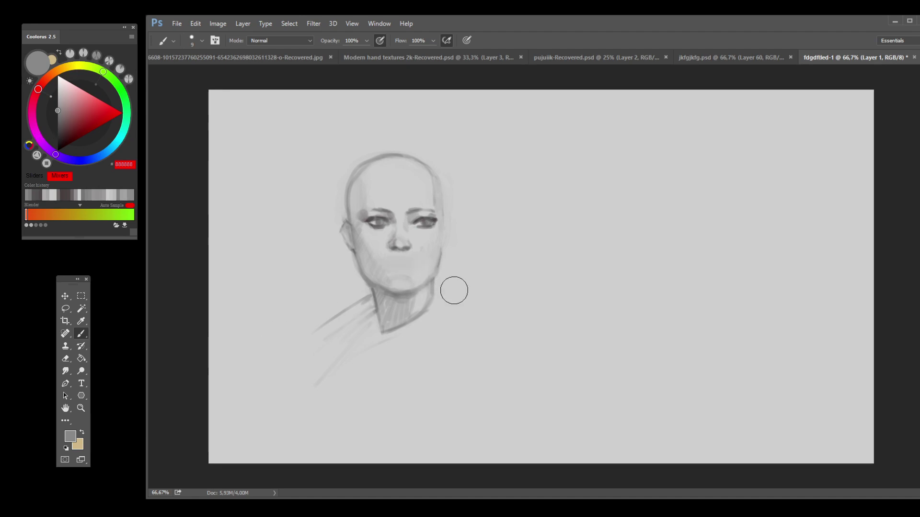
left_click(447, 40)
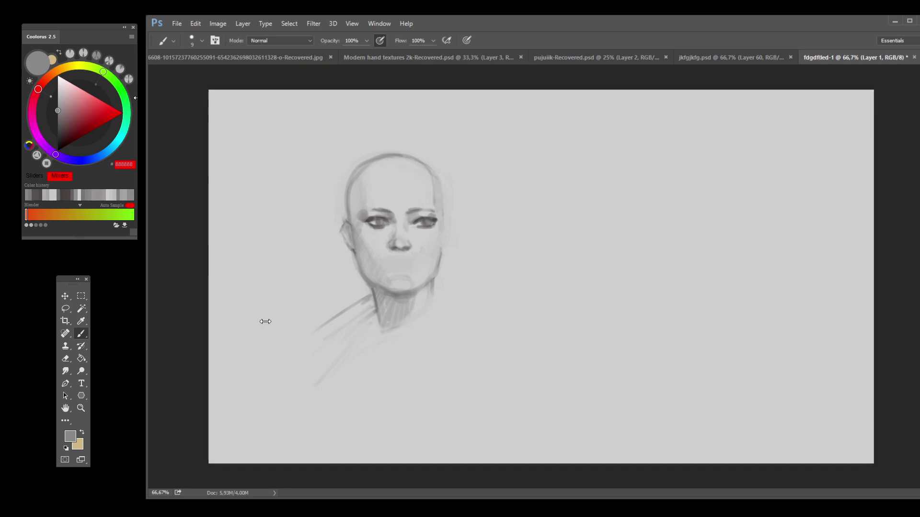
Step: Sample black and draw a curved neck line from the right jaw corner down to the base of the throat
left_click(162, 385, "alt")
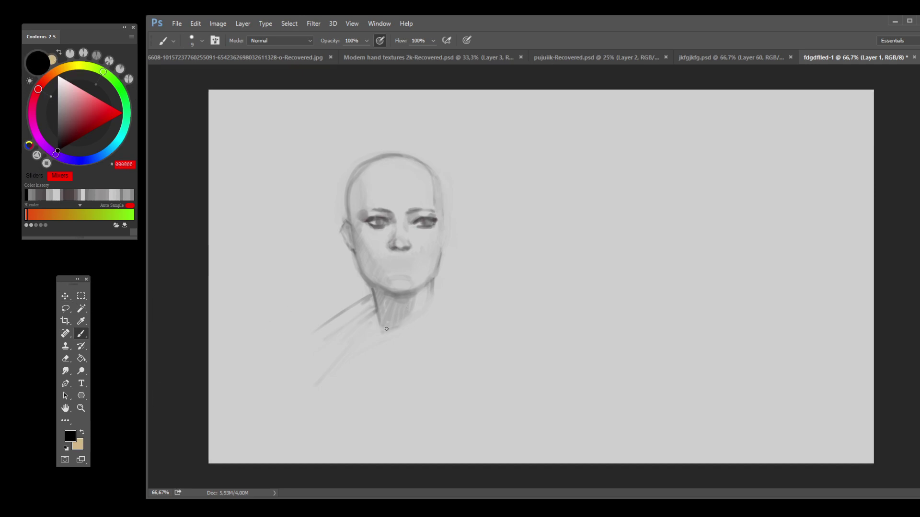
left_click_drag(382, 330, 398, 328)
left_click_drag(436, 297, 382, 335)
left_click_drag(434, 286, 383, 338)
Step: Compare the neck with and without its latest line strokes by undoing and redoing them
key("ctrl+z")
key("ctrl+z")
key("ctrl+z")
key("ctrl+z")
key("ctrl+z")
key("ctrl+shift+z")
key("ctrl+z")
key("ctrl+shift+z")
key("ctrl+z")
key("ctrl+shift+z")
Step: Retrace the right side of the skull in black from the temple up over the crown
mouse_move(441, 214)
left_mouse_down()
mouse_move(435, 170)
mouse_move(398, 159)
left_mouse_up()
left_click_drag(442, 178, 393, 152)
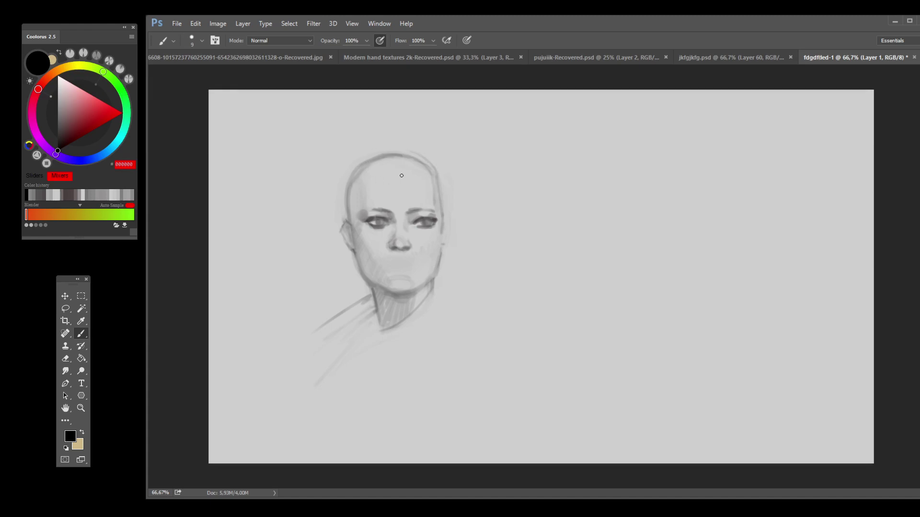
left_click_drag(440, 176, 411, 157)
Step: Darken both sides of the jawline in black and clean their edges with sampled CECECE and a sampled mid gray
left_click_drag(363, 271, 374, 284)
left_click_drag(429, 281, 440, 254)
left_click(360, 277, "alt")
left_click_drag(359, 277, 370, 287)
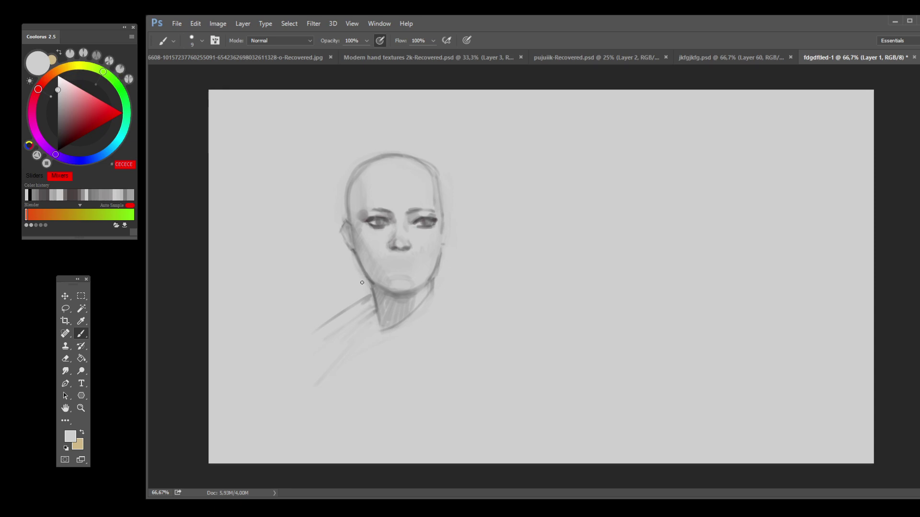
left_click(438, 266, "alt")
left_click(435, 273, "alt")
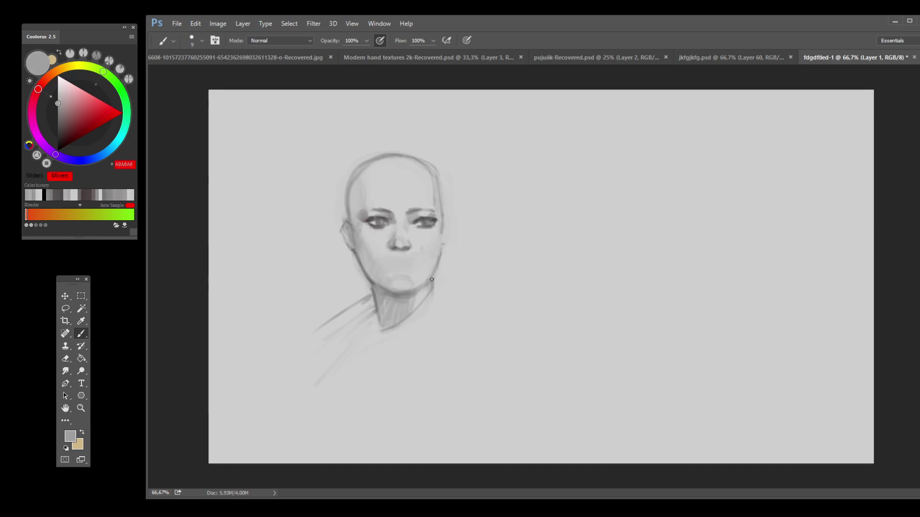
left_click(448, 267, "alt")
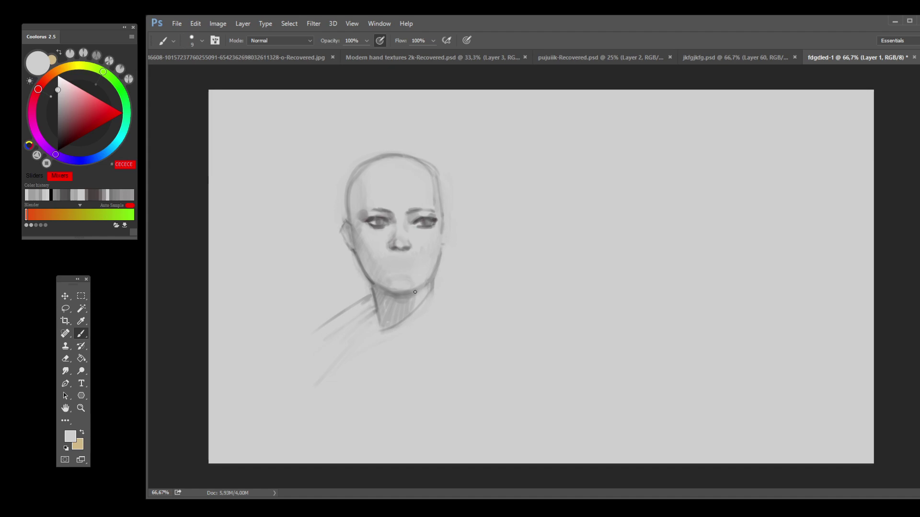
Step: Lighten the chin's lower edge with sampled C9C9C9, and paint the first lip shapes below the nose in a sampled mid gray
left_click(402, 289, "alt")
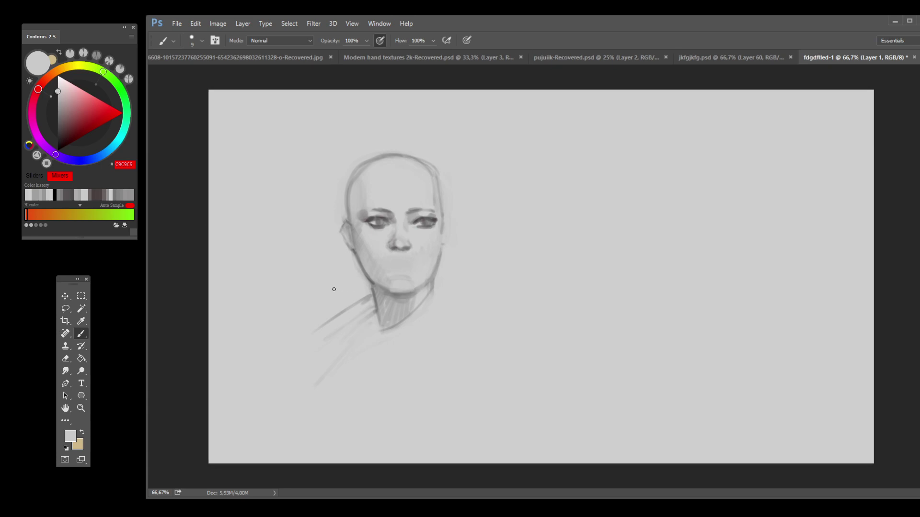
left_click_drag(389, 291, 414, 291)
left_click(411, 247, "alt")
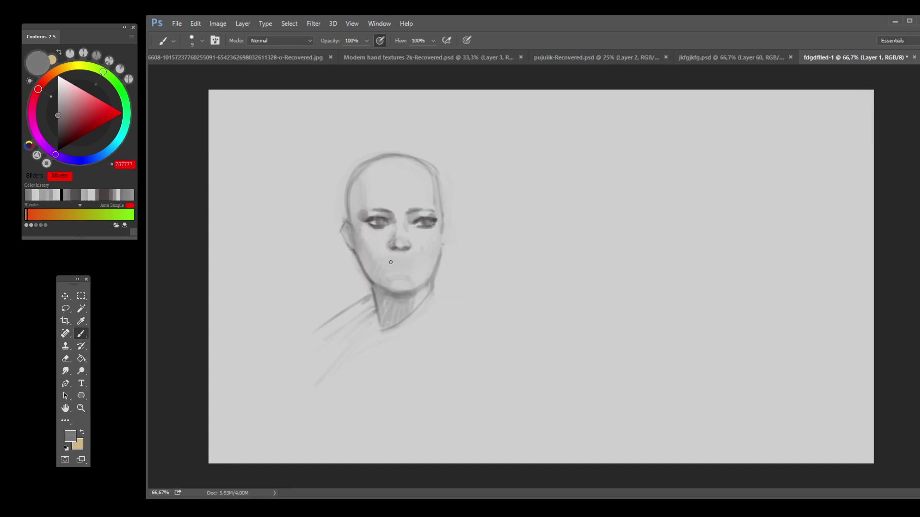
left_click_drag(387, 262, 395, 261)
left_click_drag(400, 262, 409, 263)
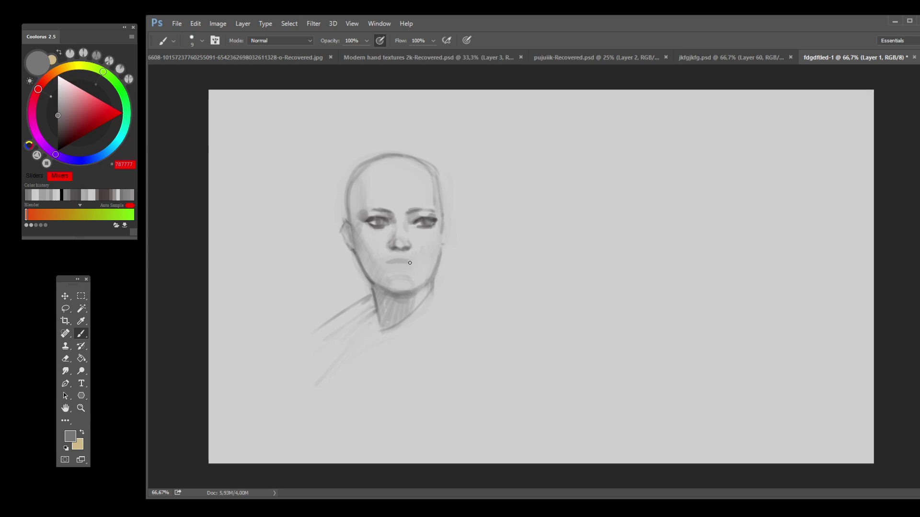
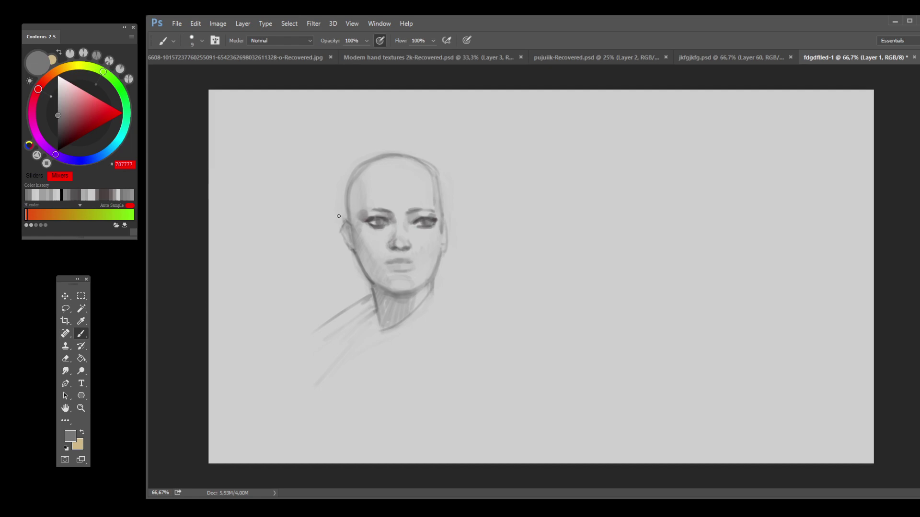
Step: Darken the outline of the left ear and compare it with and without the latest stroke, sampling gray 959595
left_click_drag(344, 236, 351, 259)
left_click(346, 242, "alt")
key("ctrl+z")
key("ctrl+z")
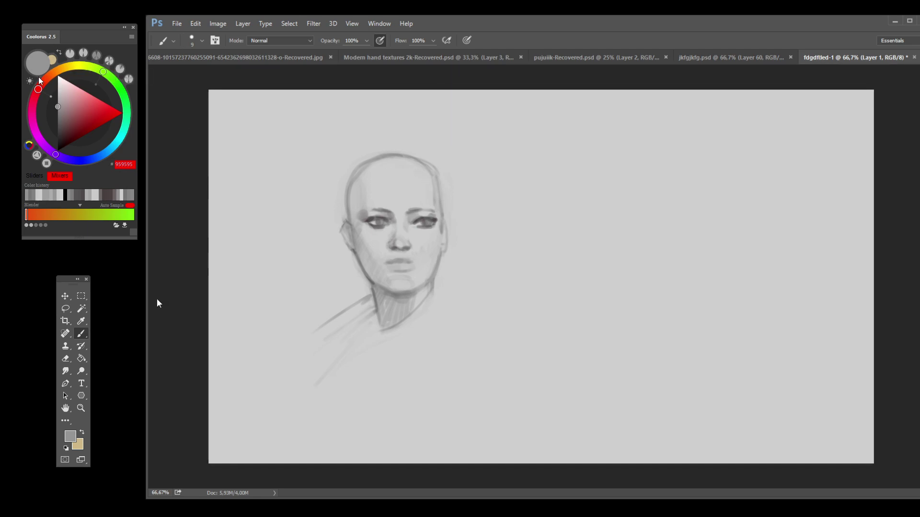
Step: Select the right eye with the Lasso, move it toward the nose to X 618.50 px, and deselect it
left_click(66, 308)
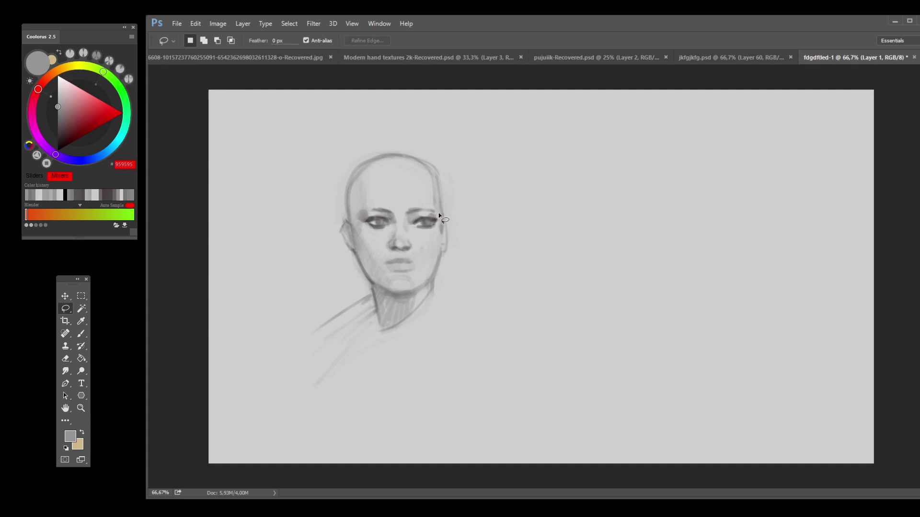
mouse_move(439, 214)
left_mouse_down()
mouse_move(412, 221)
mouse_move(437, 233)
mouse_move(439, 224)
left_mouse_up()
key("ctrl+t")
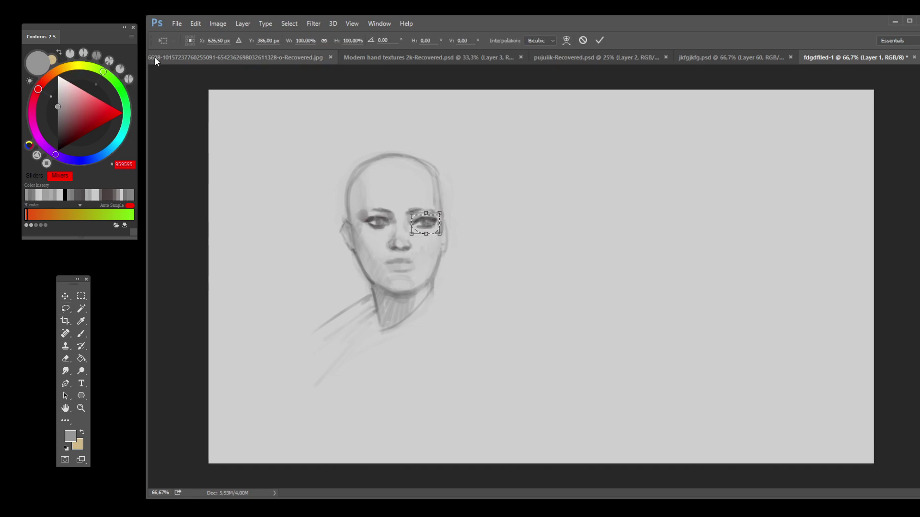
left_click_drag(197, 41, 199, 44)
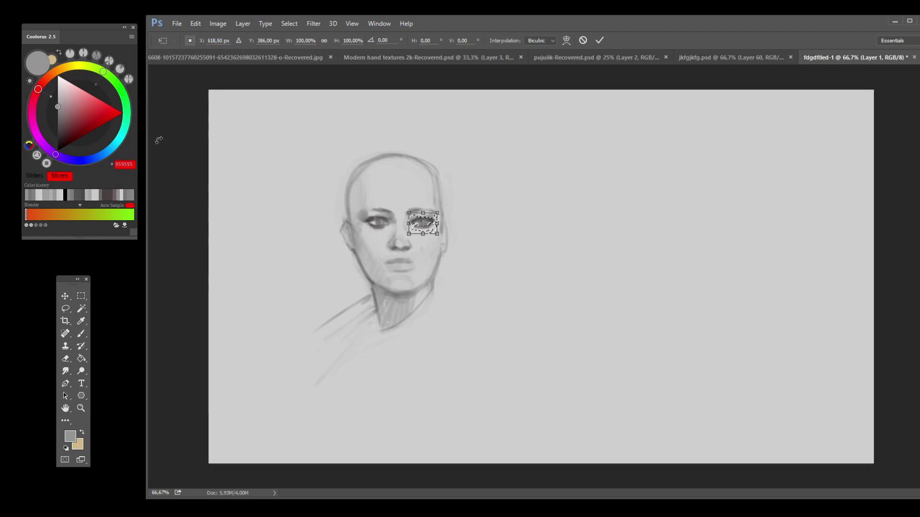
left_click(67, 308)
key("Return")
key("ctrl+d")
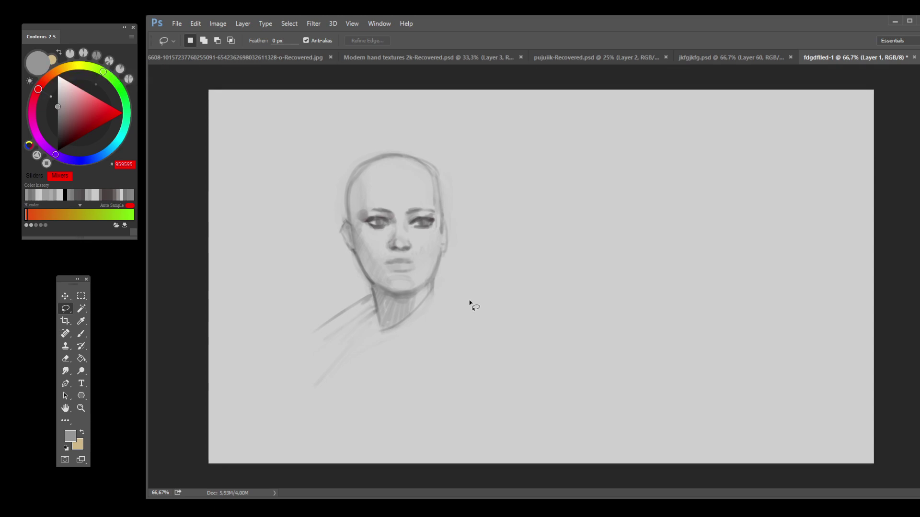
Step: Soften the dark shading around the nose with the Brush, using sampled C9C9C9 and CECECE
key("b")
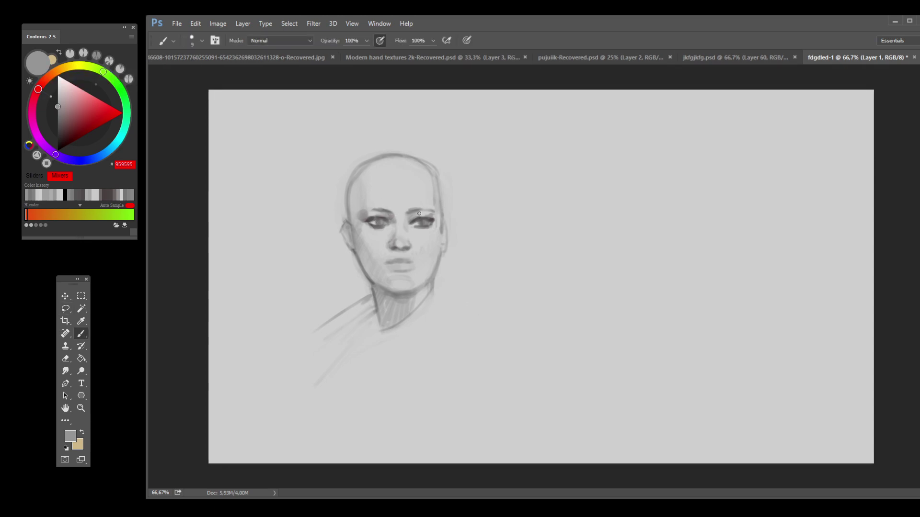
left_click(438, 210, "alt")
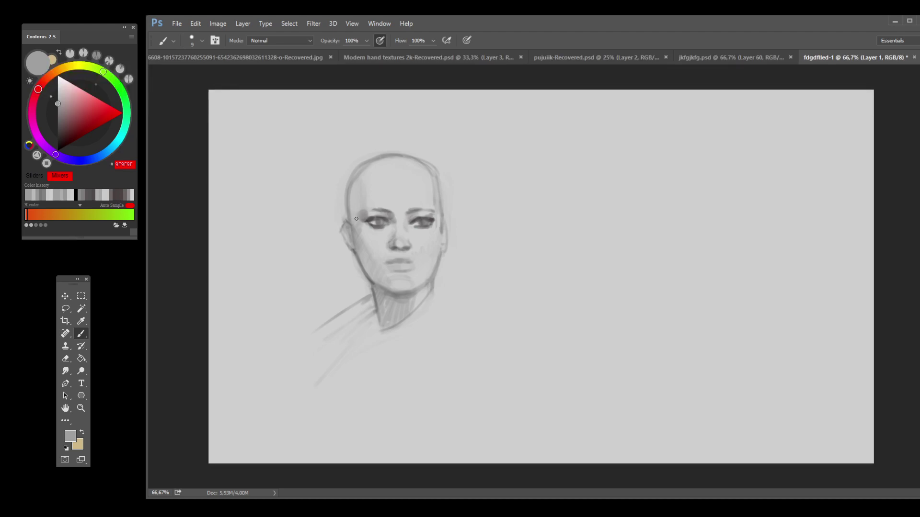
left_click(388, 237, "alt")
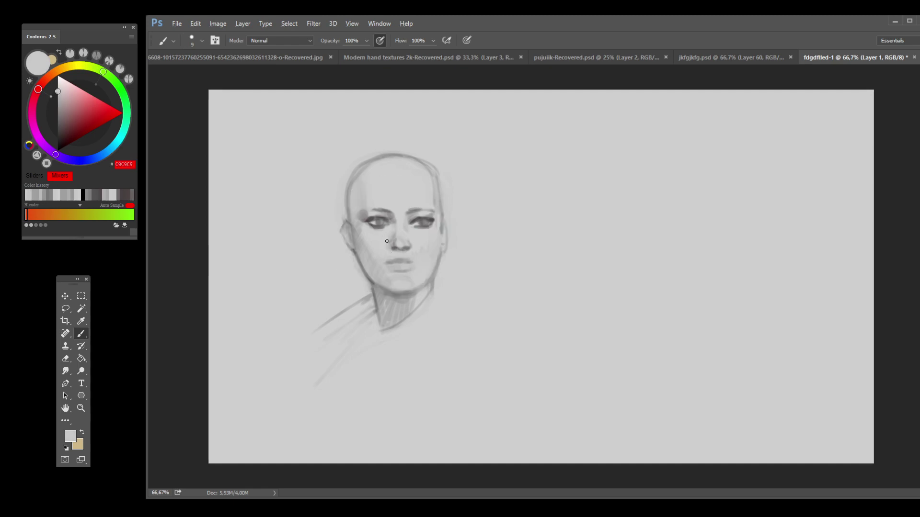
left_click_drag(389, 235, 394, 236)
left_click(412, 247, "alt")
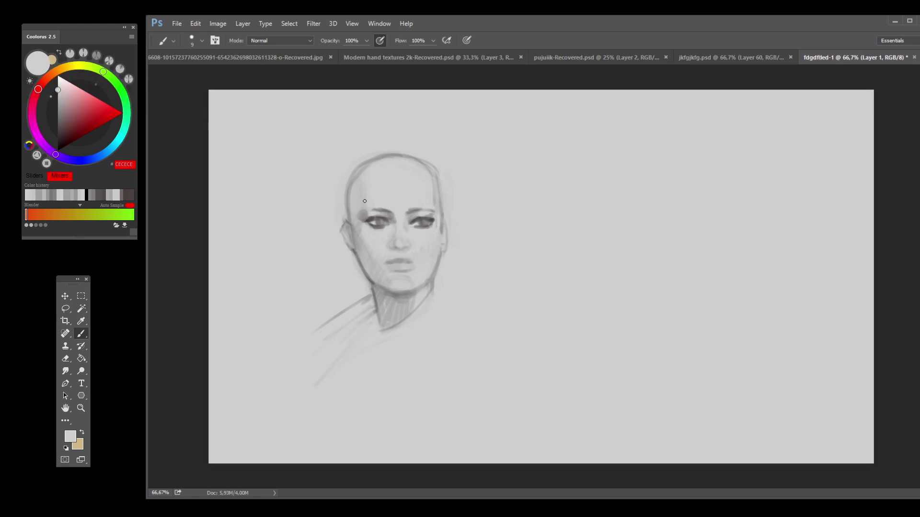
left_click(381, 243, "alt")
Step: Shade and reshape the lips with sampled mid grays, and clean their edges with a sampled light gray
left_click(410, 257, "alt")
left_click(409, 259, "alt")
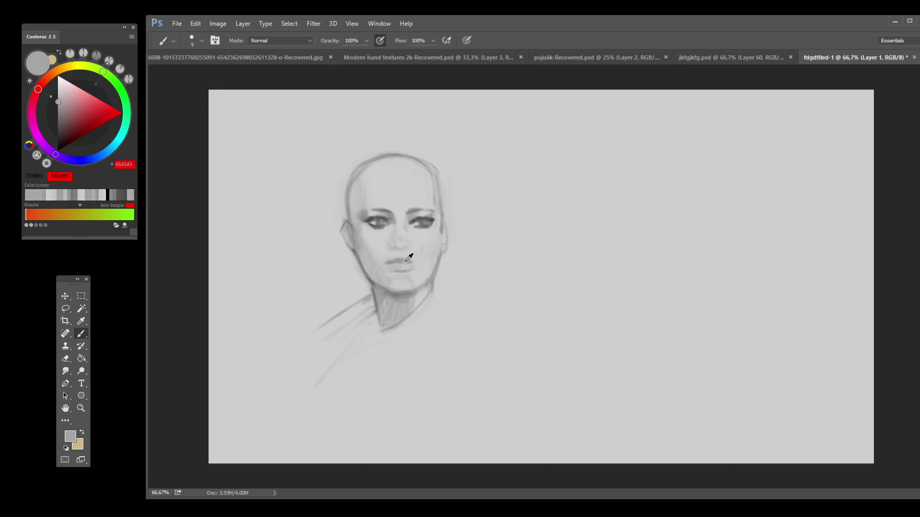
left_click(410, 261, "alt")
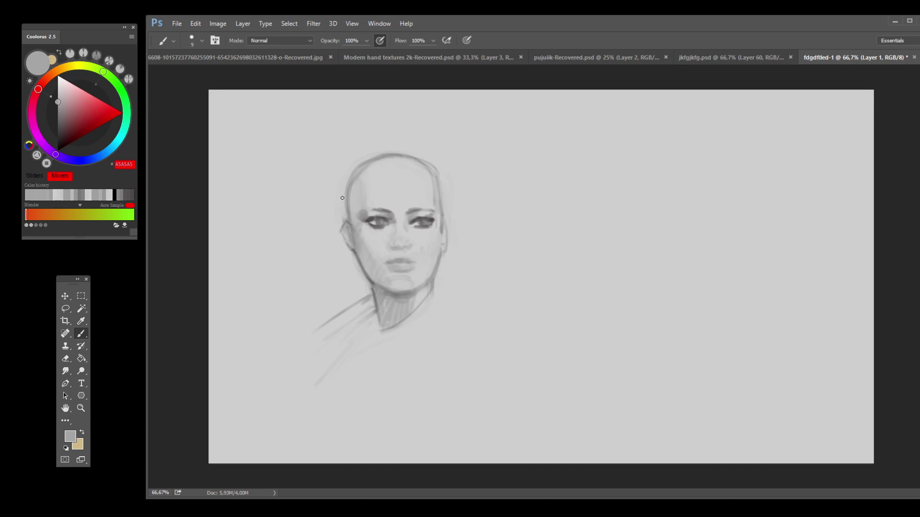
left_click(406, 263, "alt")
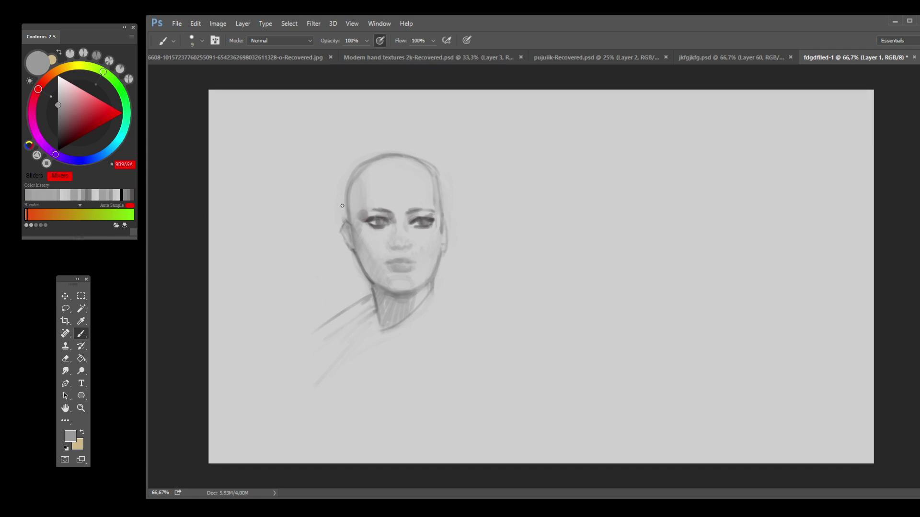
left_click(393, 272, "alt")
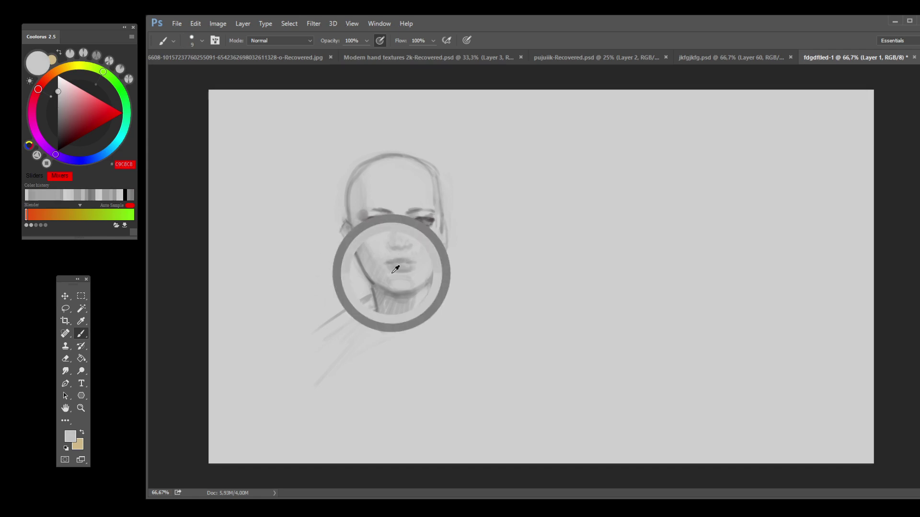
left_click(416, 268, "alt")
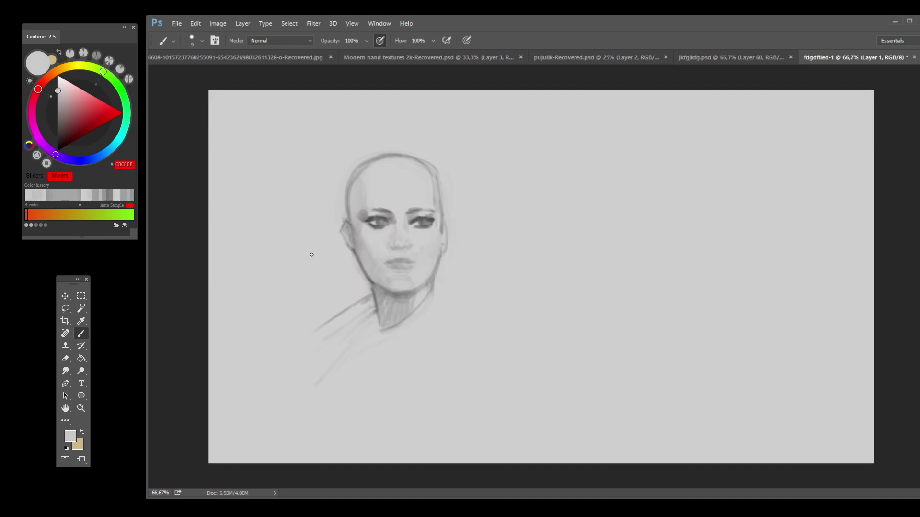
Step: Fade the lips by painting over them in light gray, and lighten the left eyebrow with sampled CECECE
left_click(392, 263, "alt")
mouse_move(392, 262)
left_mouse_down()
mouse_move(404, 246)
mouse_move(399, 260)
left_mouse_up()
key("bracketleft")
key("bracketleft")
key("bracketleft")
key("bracketleft")
key("bracketleft")
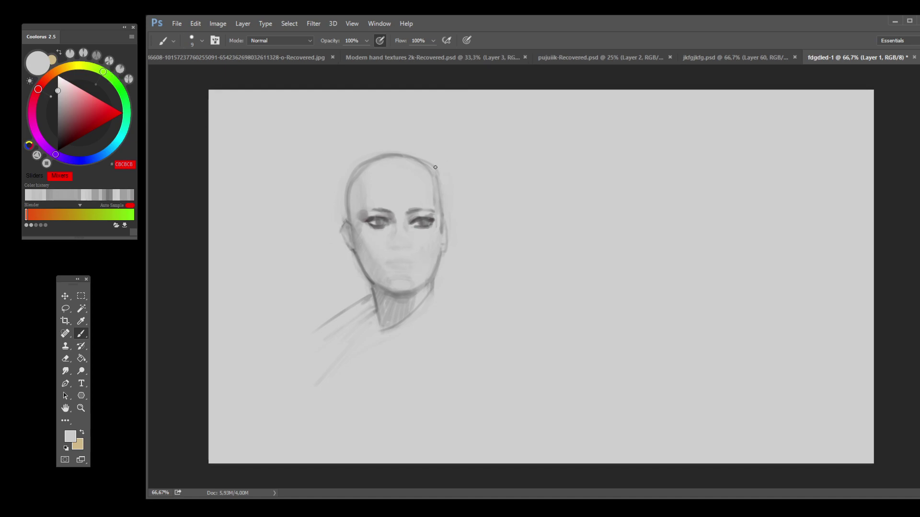
left_click(397, 204, "alt")
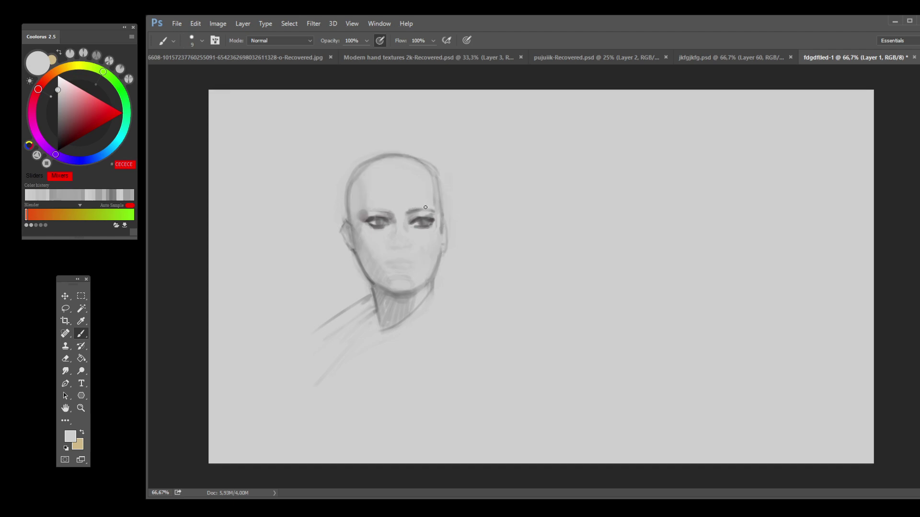
Step: Try darkening both eyebrows with sampled gray 7A7979, and step back through the eyebrow strokes
left_click(416, 206, "alt")
left_click_drag(406, 211, 435, 210)
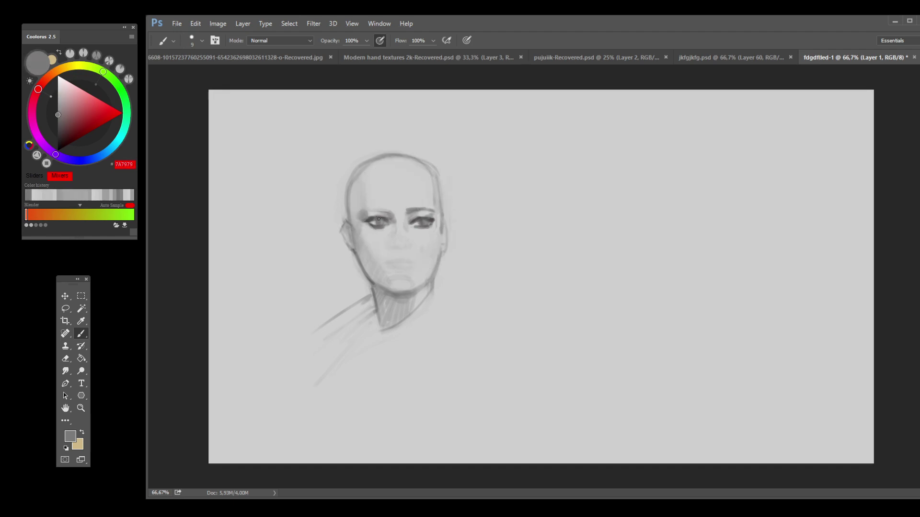
mouse_move(360, 215)
left_mouse_down()
mouse_move(392, 211)
mouse_move(369, 211)
left_mouse_up()
key("ctrl+alt+z")
key("ctrl+alt+z")
Step: Pick a very dark red-brown, undo a test stroke across the lower face, and darken the line beneath the chin
left_click(62, 141)
mouse_move(366, 270)
left_mouse_down()
mouse_move(391, 291)
mouse_move(410, 291)
mouse_move(439, 267)
left_mouse_up()
key("ctrl+z")
key("ctrl+z")
key("ctrl+z")
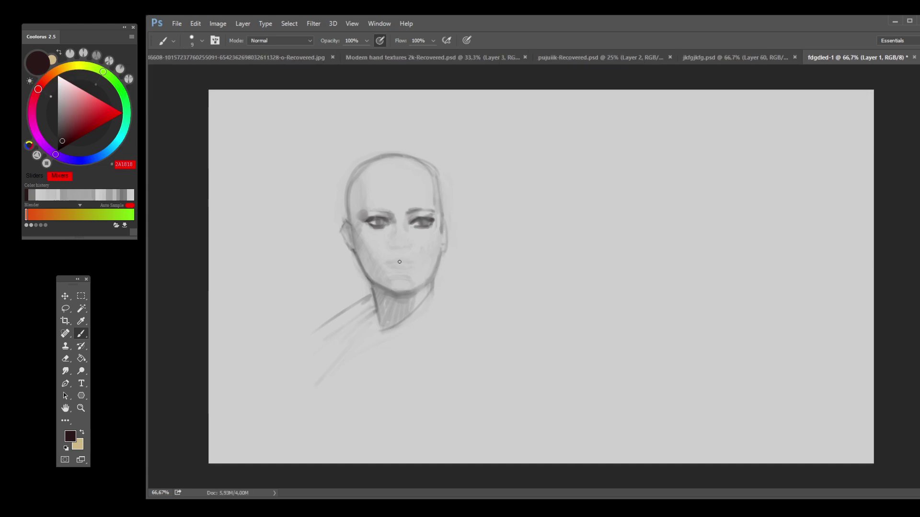
left_click_drag(410, 291, 397, 292)
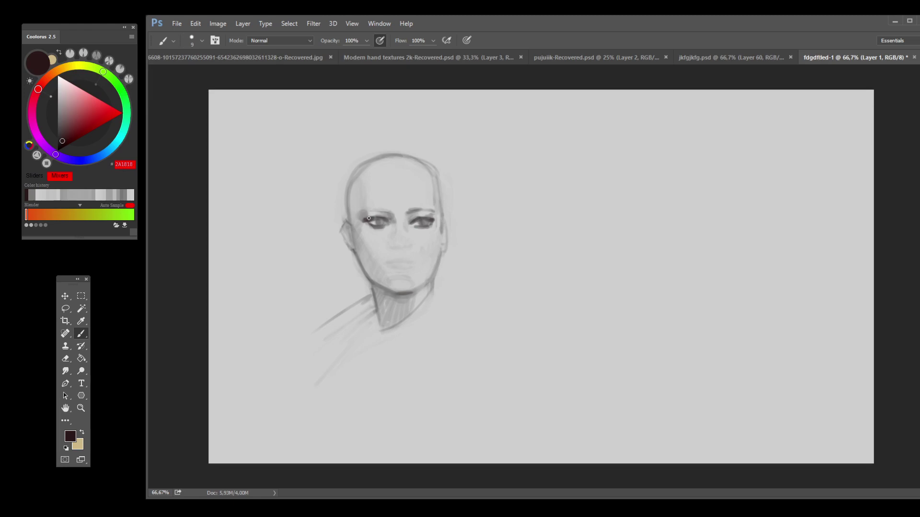
Step: Deepen the outer corners and lids of both eyes with the very dark red-brown
left_click_drag(435, 220, 419, 219)
left_click_drag(365, 219, 372, 217)
left_click_drag(368, 223, 376, 226)
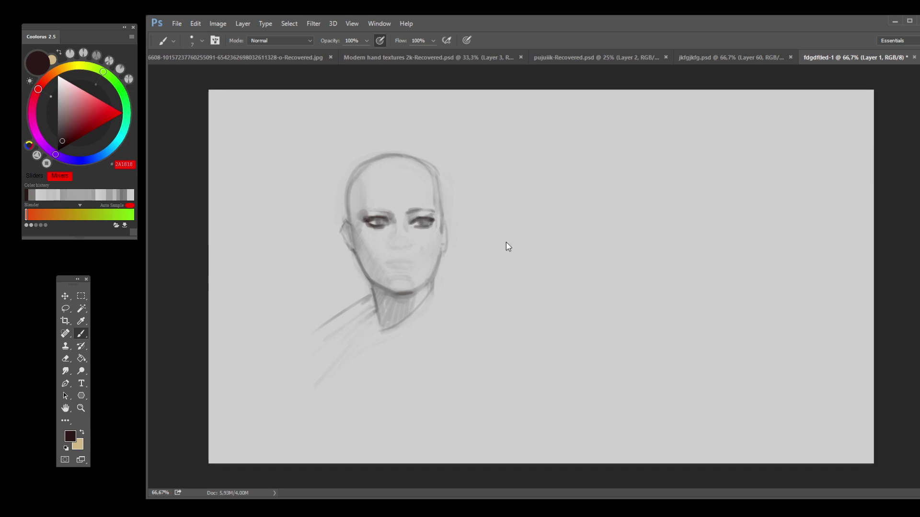
Step: Refine the lids and lower edges of both eyes with sampled light grays, and lighten the edge along the chin
left_click(375, 211, "alt")
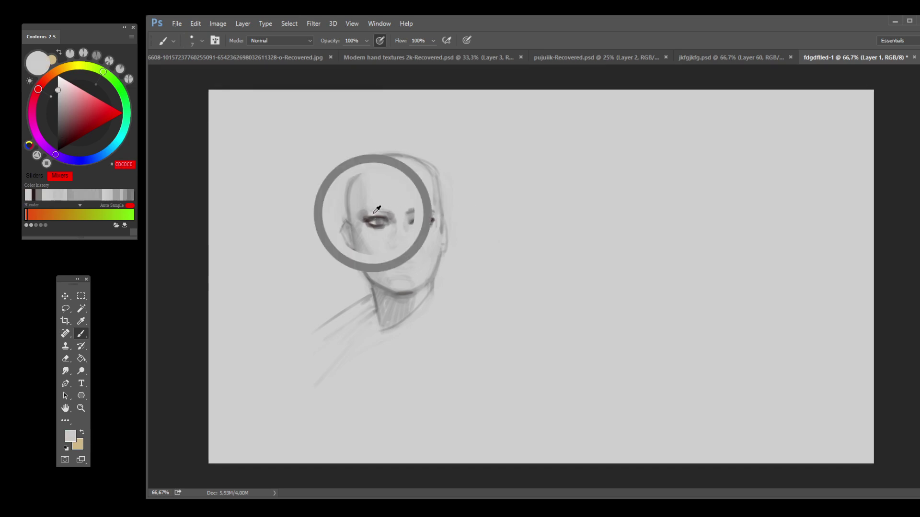
left_click_drag(371, 218, 381, 218)
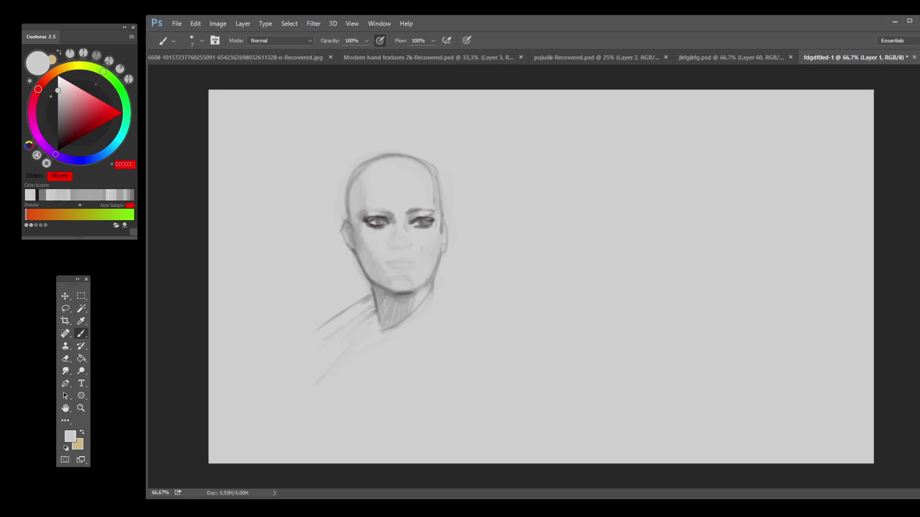
left_click(379, 227, "alt")
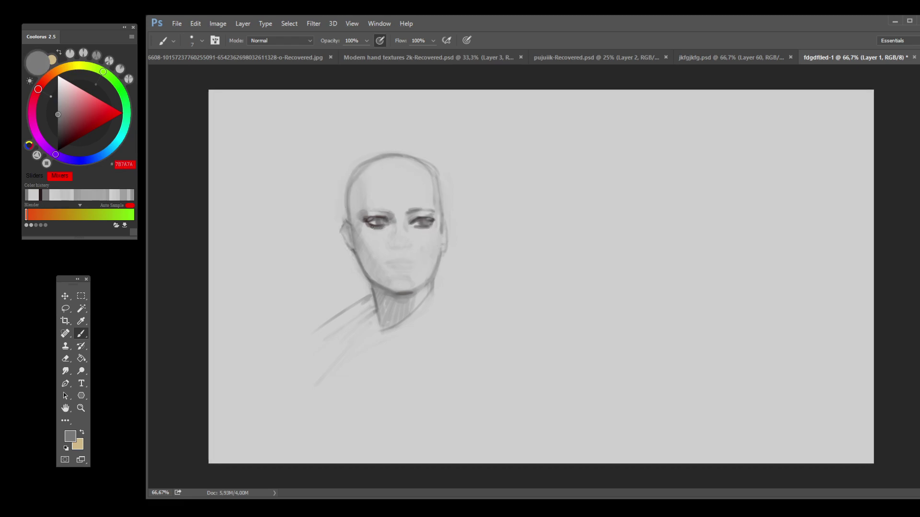
left_click(376, 229, "alt")
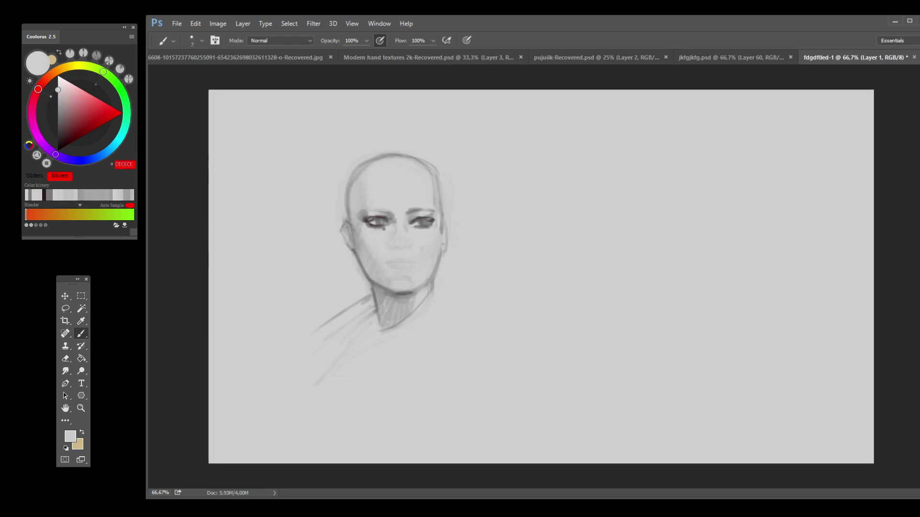
left_click_drag(428, 225, 433, 227)
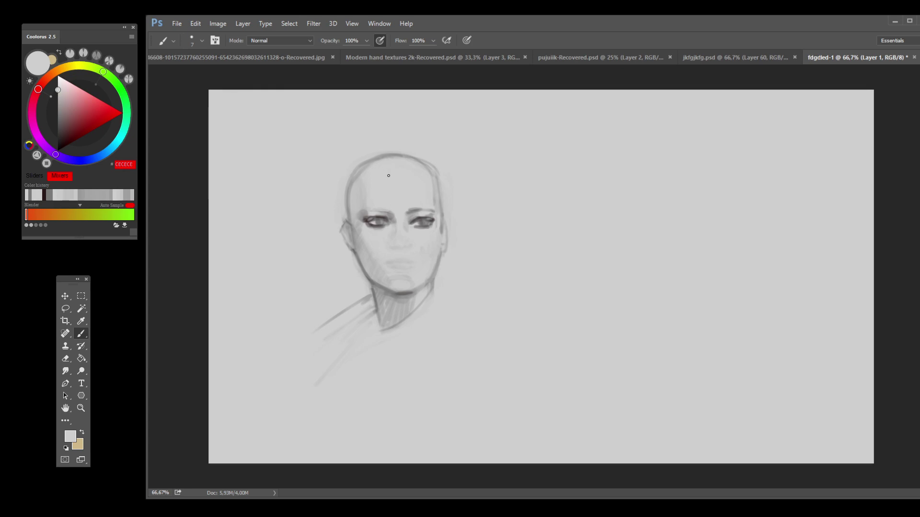
left_click(419, 289, "alt")
left_click_drag(419, 289, 384, 292)
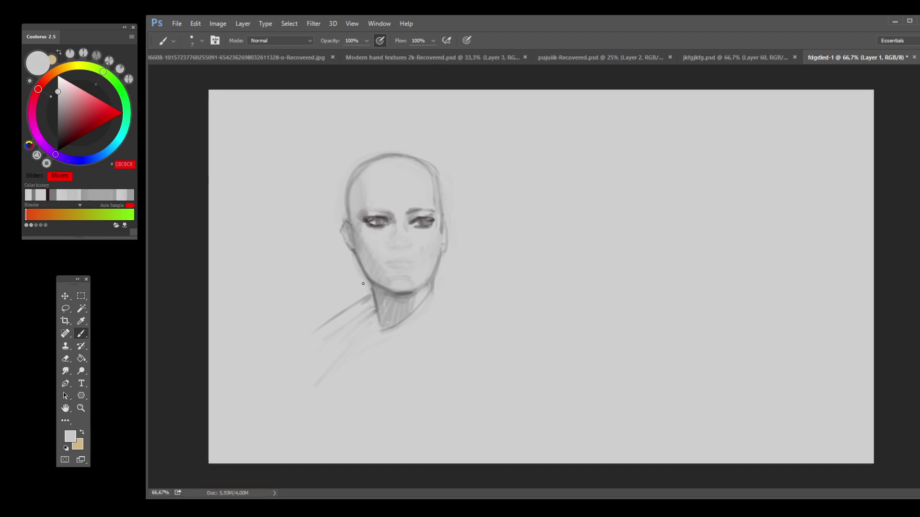
Step: Soften the shading beside the left eyebrow with sampled BCBCBC, and repaint both eyebrows in a sampled dark brown-gray
left_click(362, 211, "alt")
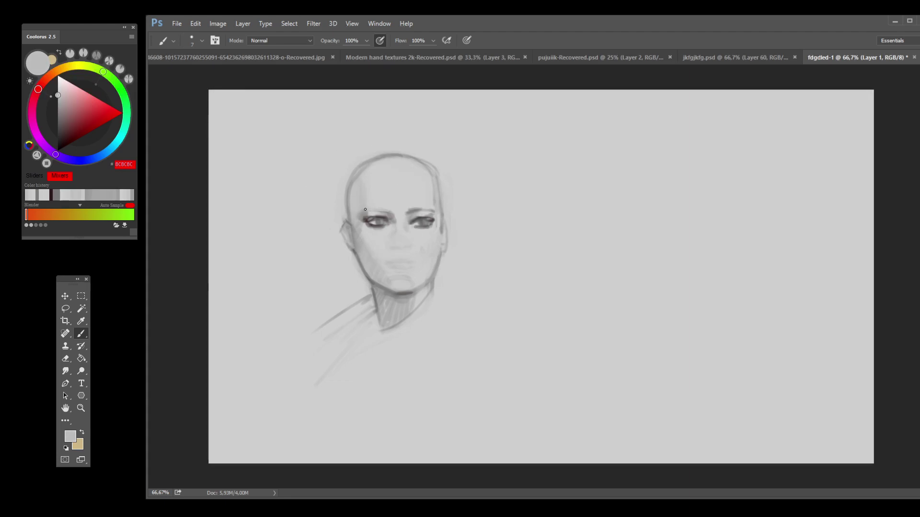
left_click(383, 215, "alt")
left_click_drag(388, 211, 366, 211)
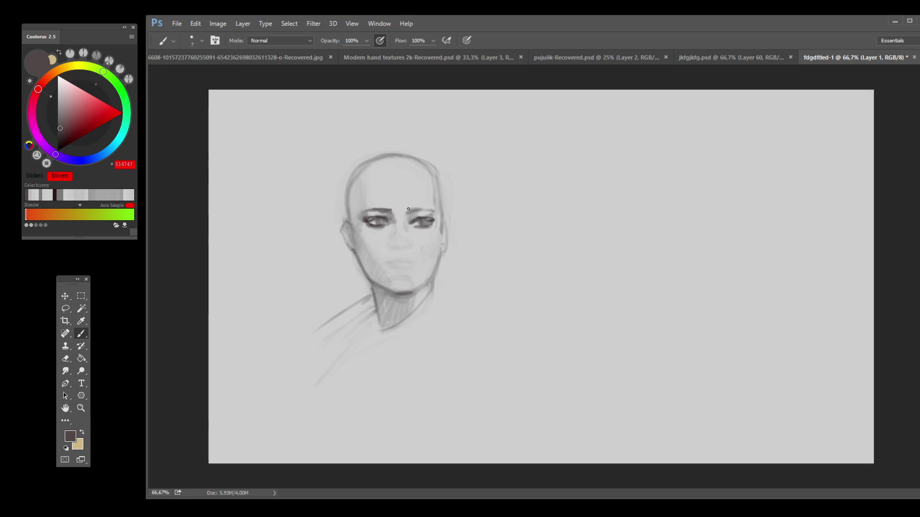
left_click_drag(414, 210, 423, 210)
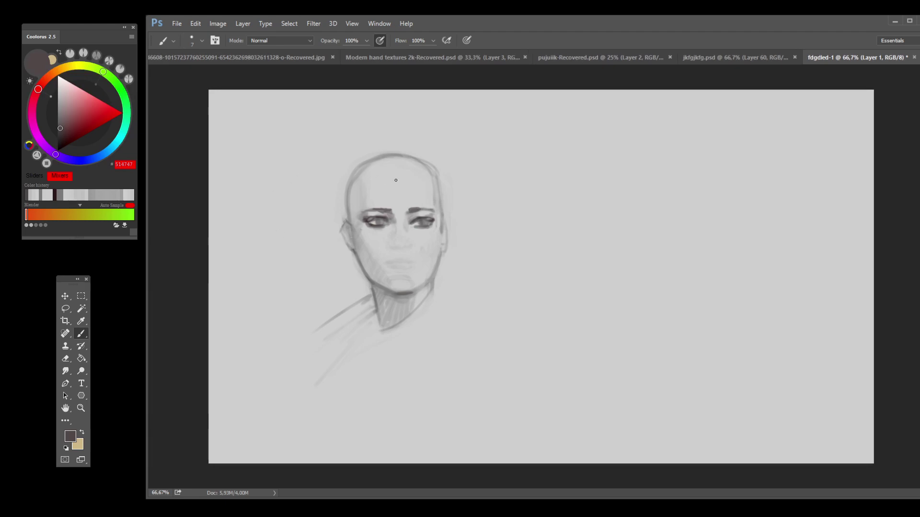
mouse_move(415, 209)
left_mouse_down()
mouse_move(432, 209)
mouse_move(362, 211)
left_mouse_up()
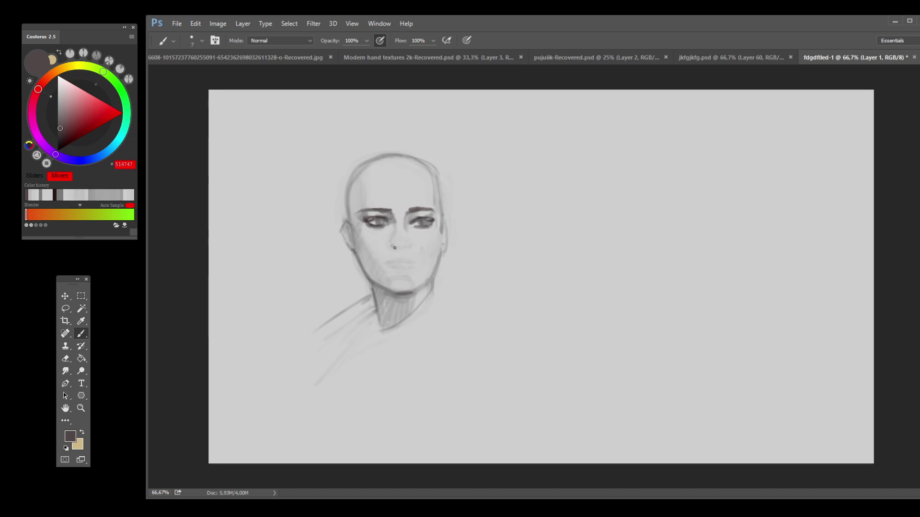
Step: Mark the base of the nose in the dark brown-gray and shade its left side from the eye to the nostril
left_click_drag(396, 245, 407, 245)
key("bracketright")
key("bracketright")
key("bracketright")
key("bracketright")
mouse_move(386, 223)
left_mouse_down()
mouse_move(400, 250)
mouse_move(390, 248)
left_mouse_up()
key("bracketleft")
key("bracketleft")
key("bracketleft")
key("bracketleft")
key("bracketright")
key("bracketright")
key("bracketright")
key("bracketright")
key("bracketright")
key("bracketright")
key("bracketright")
key("bracketright")
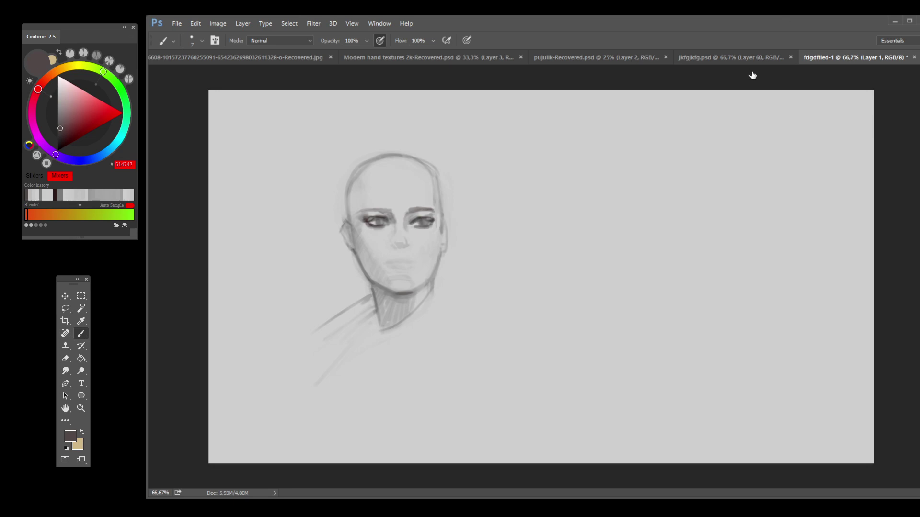
Step: Undo the latest nose and eyebrow strokes, and redraw the left jawline with a 34 px brush in sampled gray 797979
key("ctrl+z")
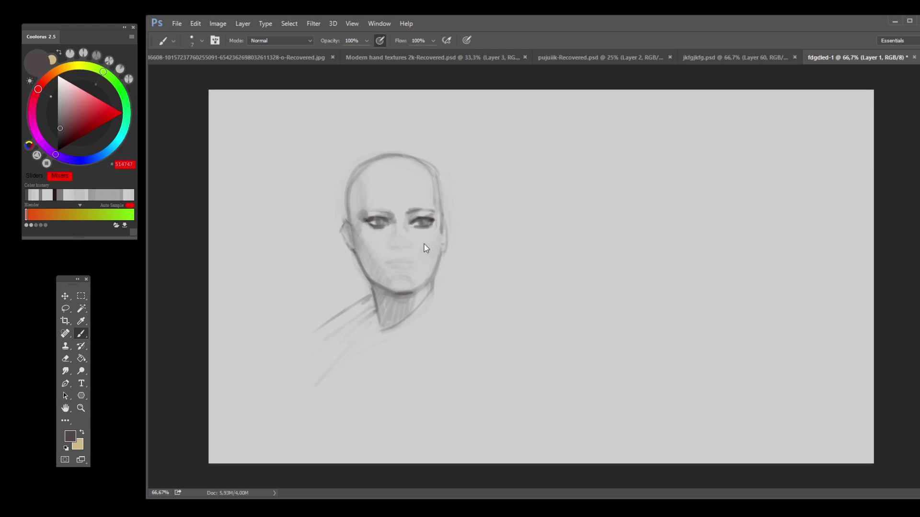
key("bracketright")
key("bracketright")
key("bracketright")
key("bracketright")
left_click(354, 261, "alt")
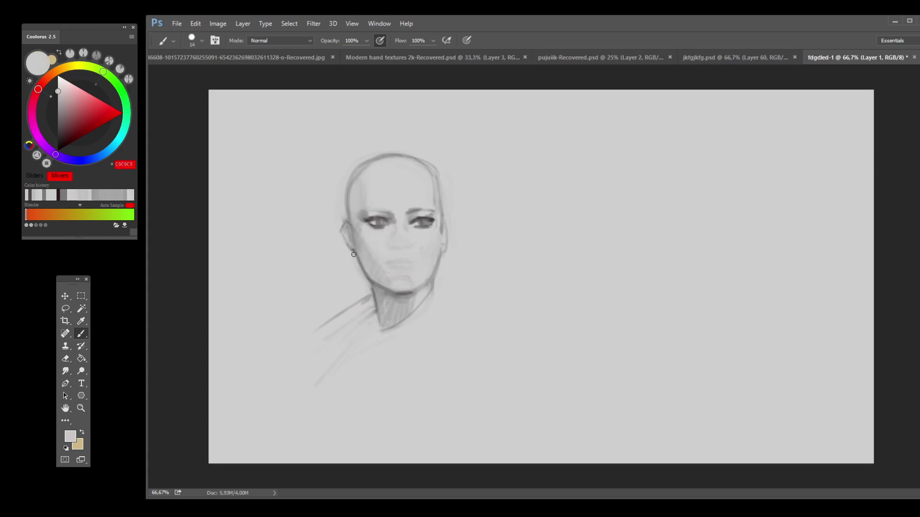
left_click(369, 280, "alt")
left_click_drag(370, 281, 359, 262)
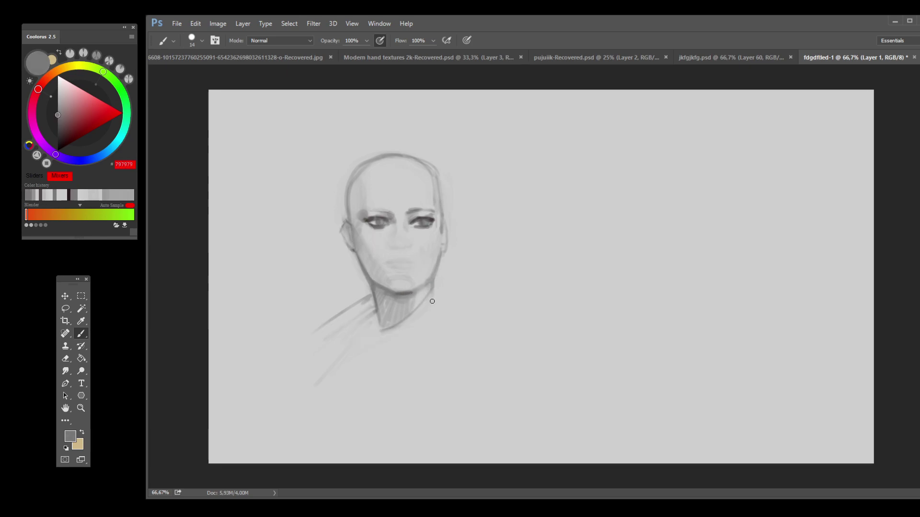
Step: Shade the neck below the right side of the jaw, and refine its edge with sampled grays
left_click_drag(427, 290, 429, 285)
left_click(437, 286, "alt")
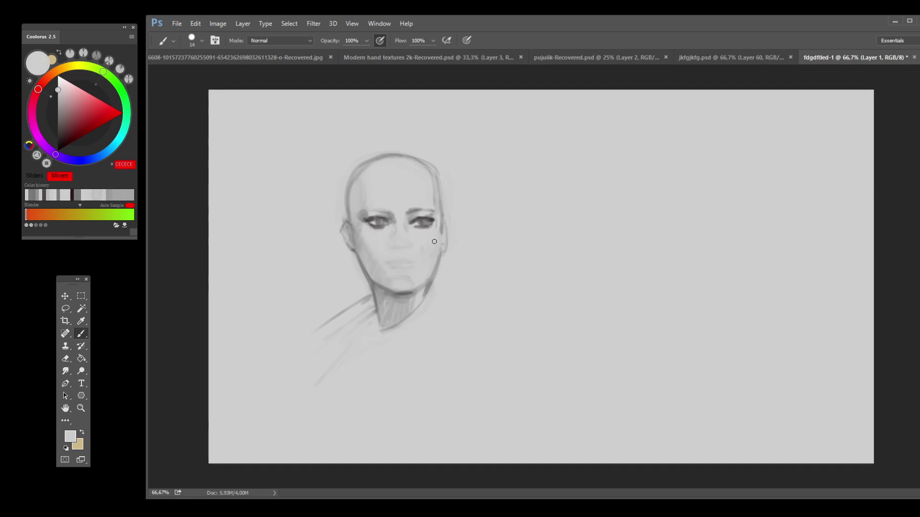
left_click(423, 286, "alt")
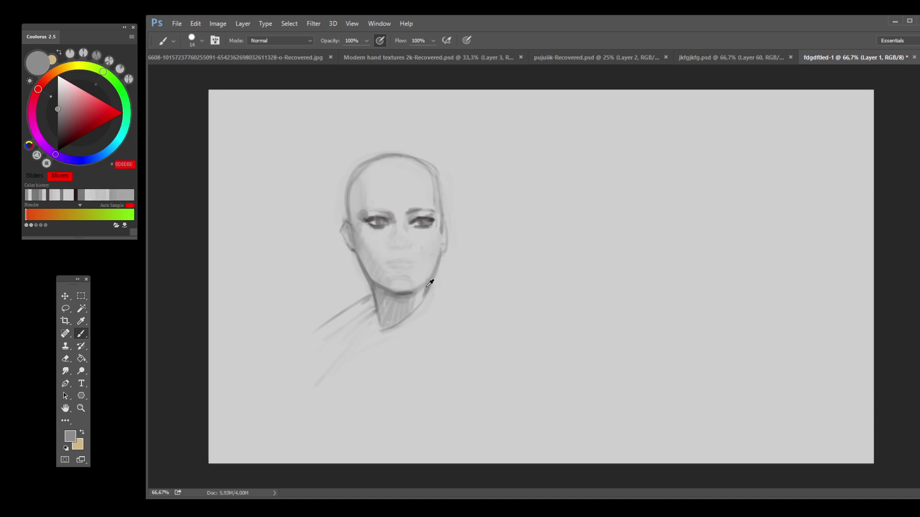
left_click(409, 286, "alt")
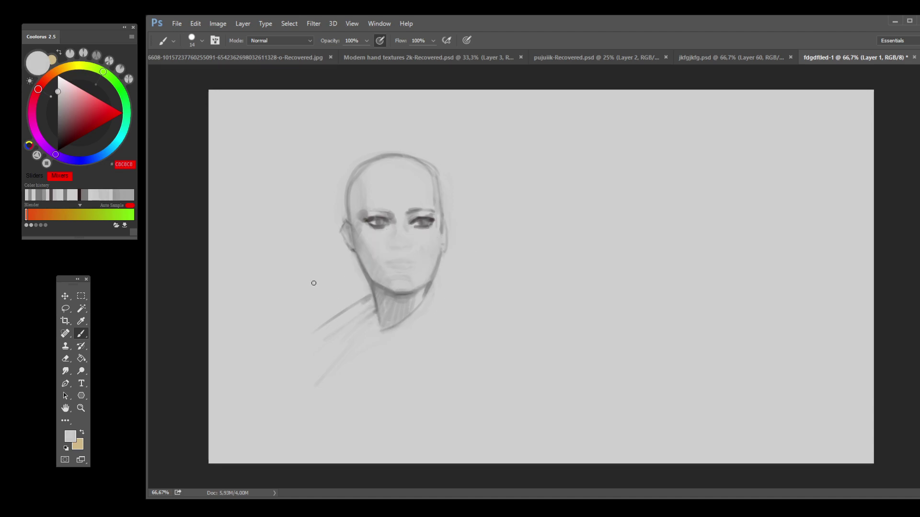
Step: Paint out the faint mouth shapes with light grays sampled from the surrounding face
left_click(431, 265, "alt")
left_click(435, 263, "alt")
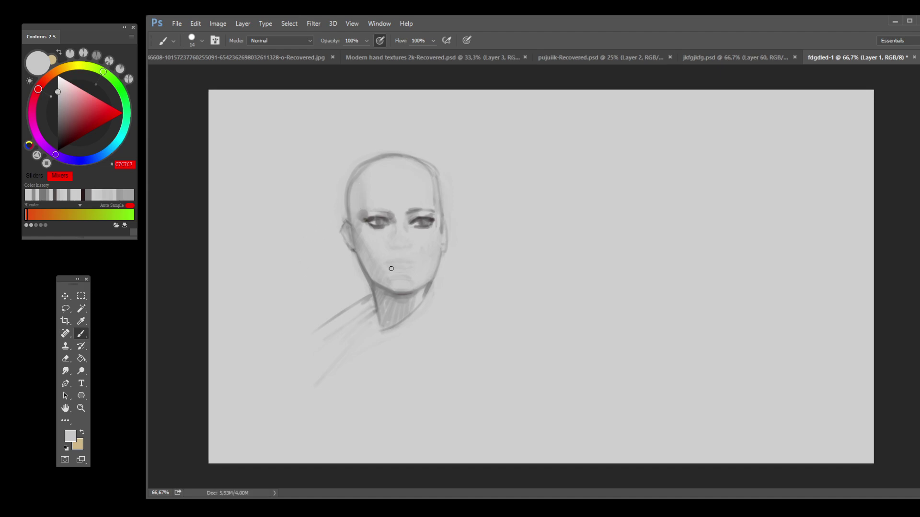
left_click(414, 263, "alt")
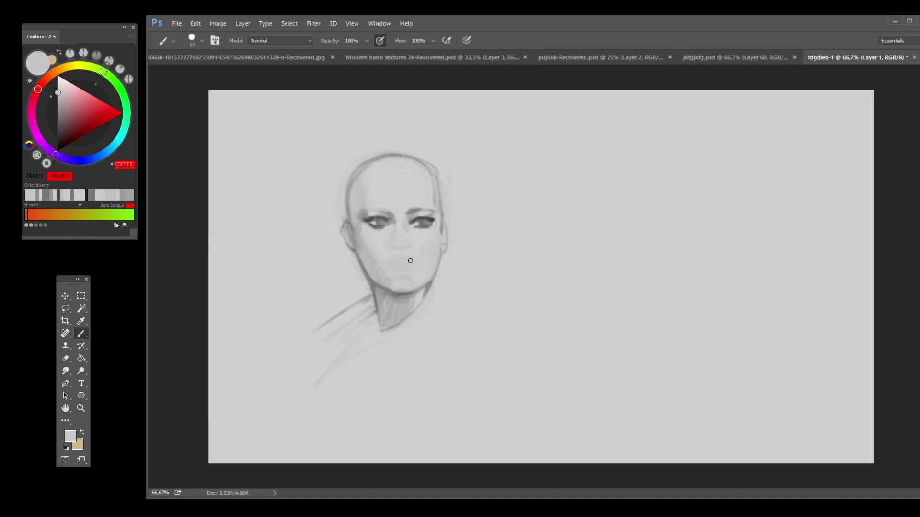
left_click(393, 250, "alt")
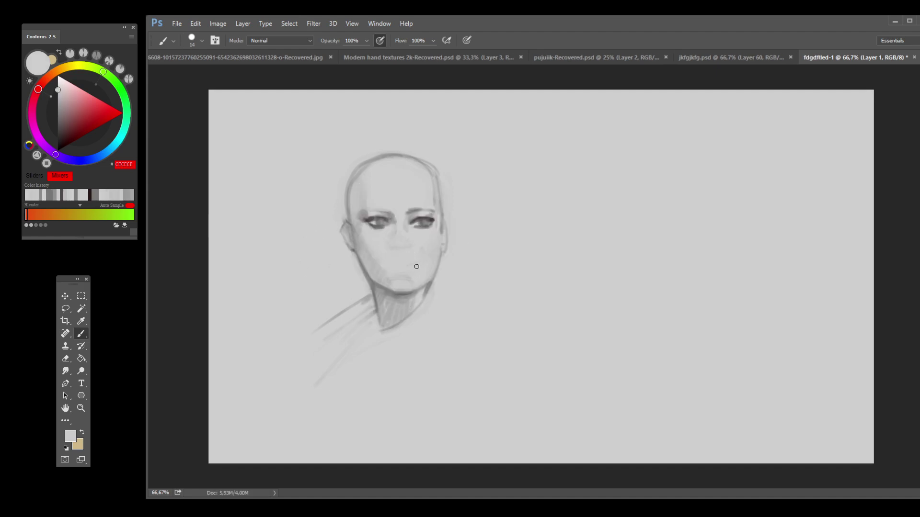
Step: Strengthen the right jawline with sampled mid gray 878787, and undo the extra stroke under the chin
left_click(433, 276, "alt")
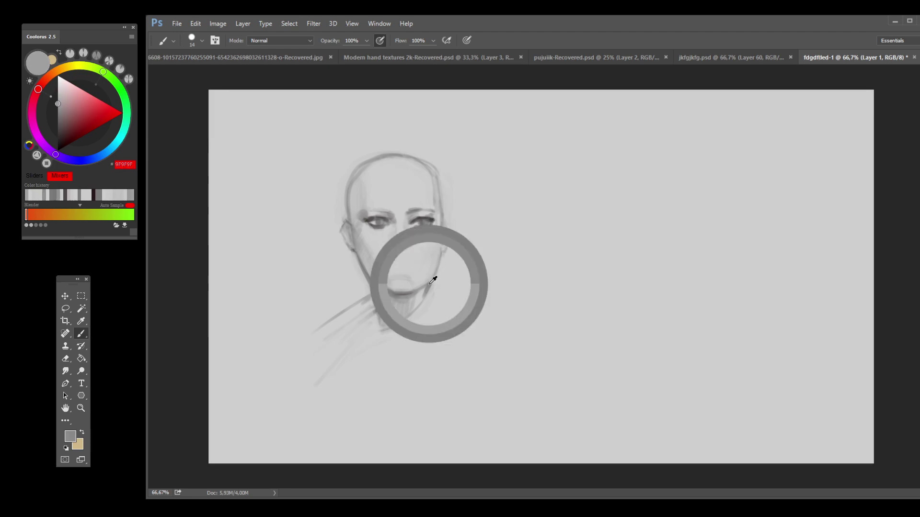
left_click_drag(430, 281, 439, 261)
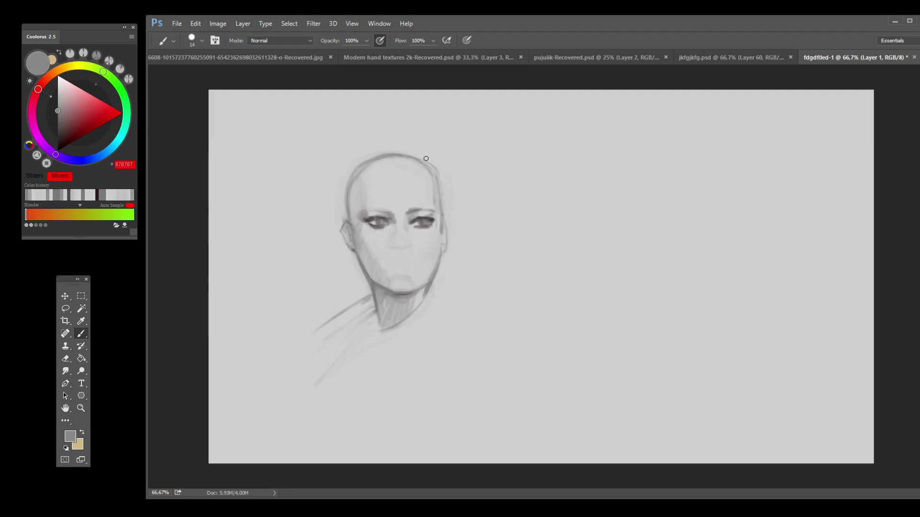
left_click_drag(407, 293, 416, 290)
key("ctrl+z")
Step: Touch up the right eyebrow in gray, and darken the left ear's outline in near-black with a 10 px brush
left_click_drag(431, 209, 409, 211)
left_click(58, 146)
key("bracketleft")
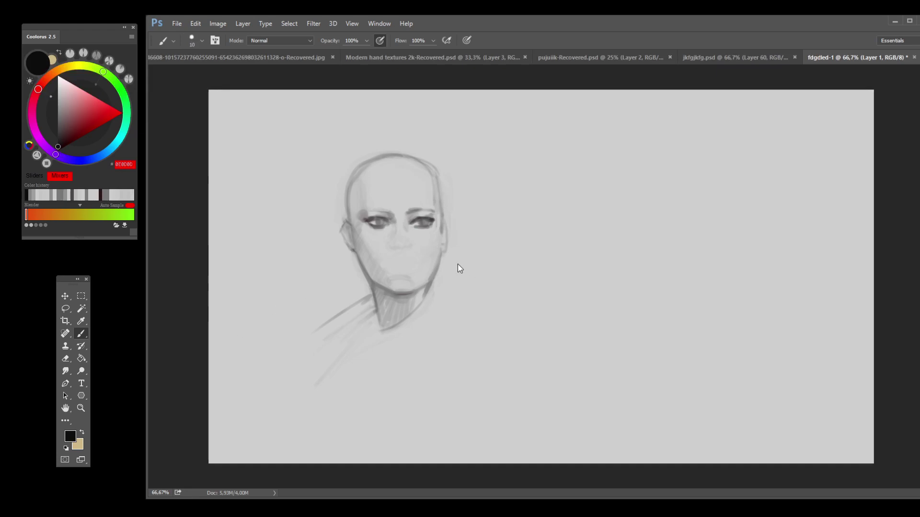
left_click_drag(354, 252, 349, 207)
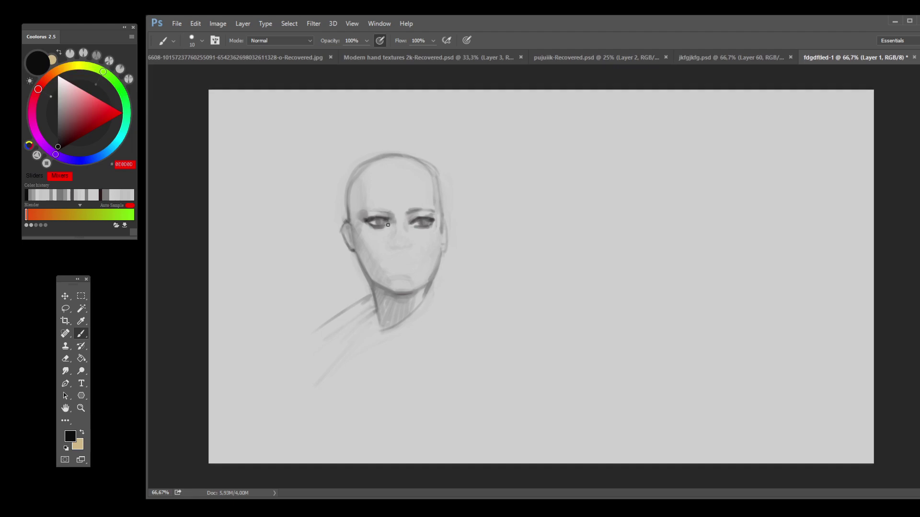
Step: Darken the right eye's lower lid, lighten its upper lid area with CECECE, and refine the eye with sampled grays
mouse_move(418, 227)
left_mouse_down()
mouse_move(396, 227)
mouse_move(415, 223)
left_mouse_up()
left_click(426, 217, "alt")
left_click_drag(424, 218, 430, 218)
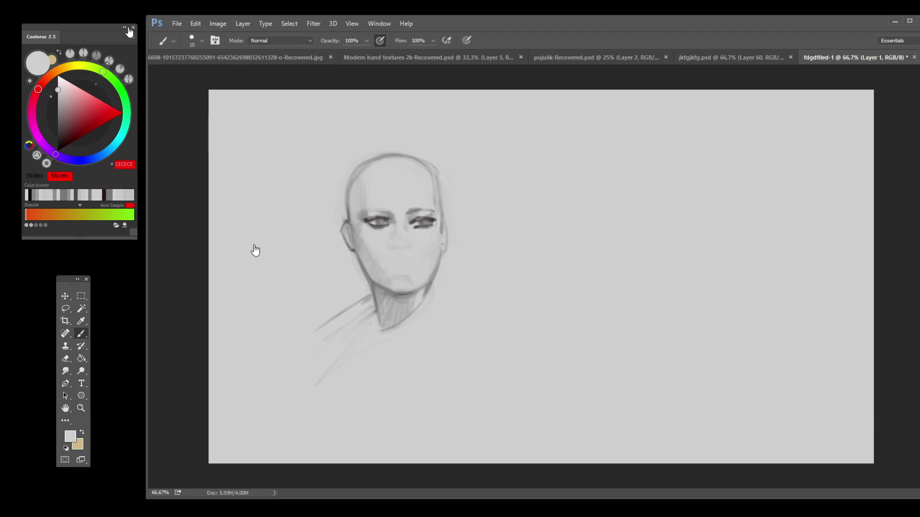
left_click(420, 218, "alt")
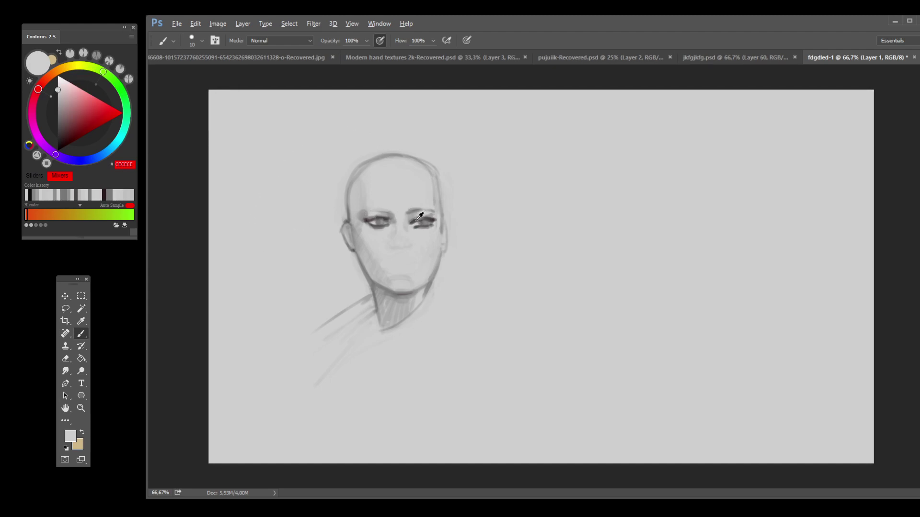
left_click(415, 219, "alt")
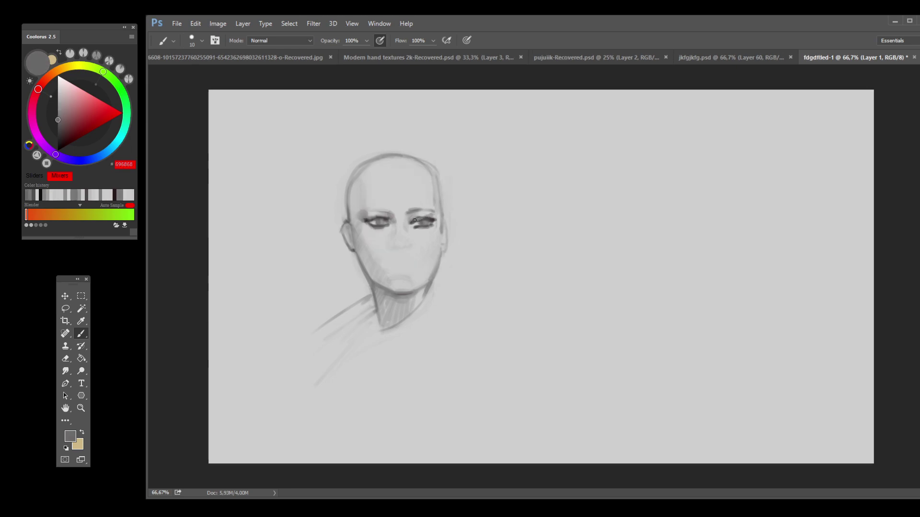
left_click(431, 219, "alt")
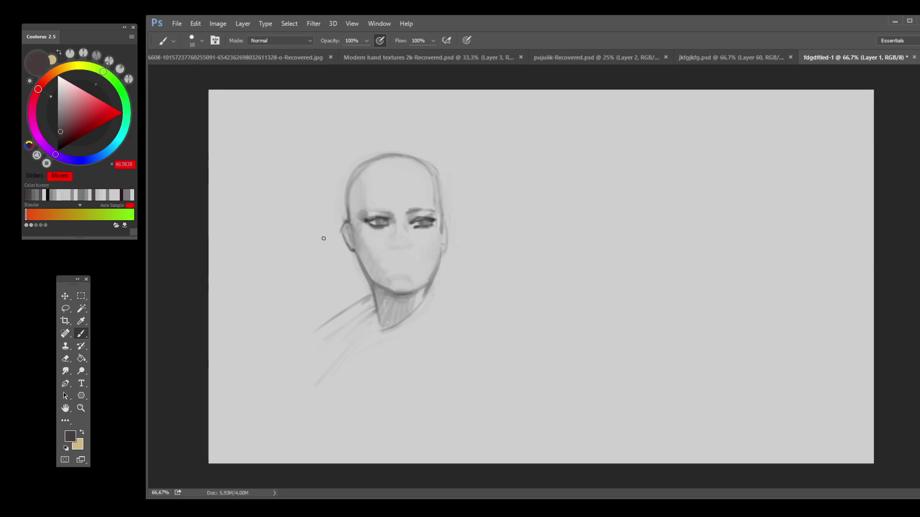
Step: Paint over the remaining nose shading with sampled light grays
left_click(400, 249, "alt")
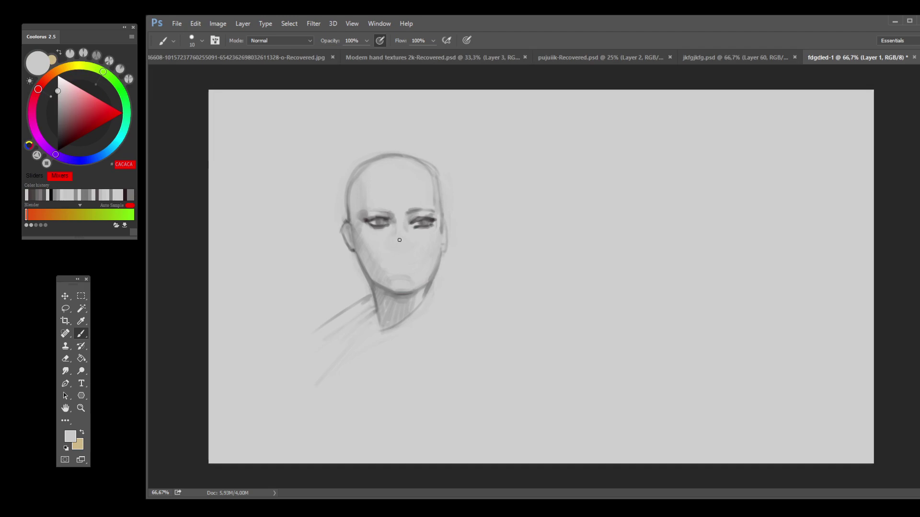
left_click(407, 219, "alt")
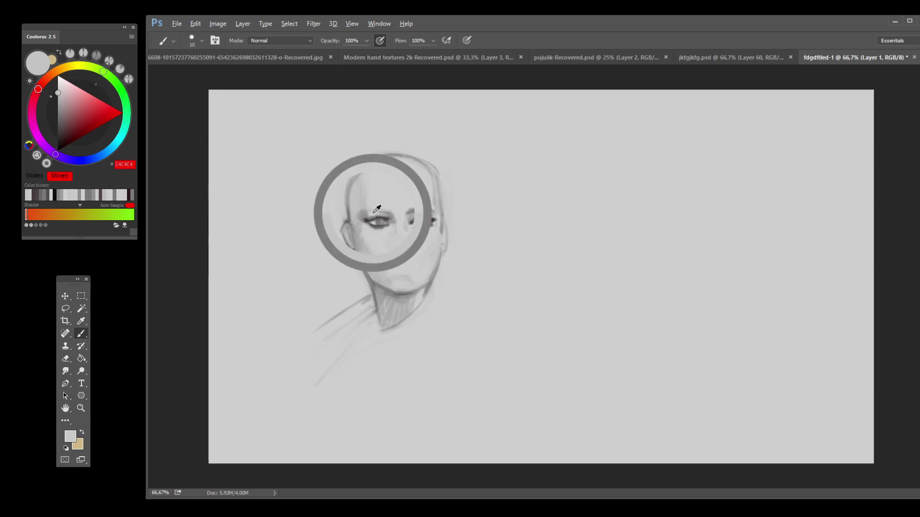
left_click(375, 213, "alt")
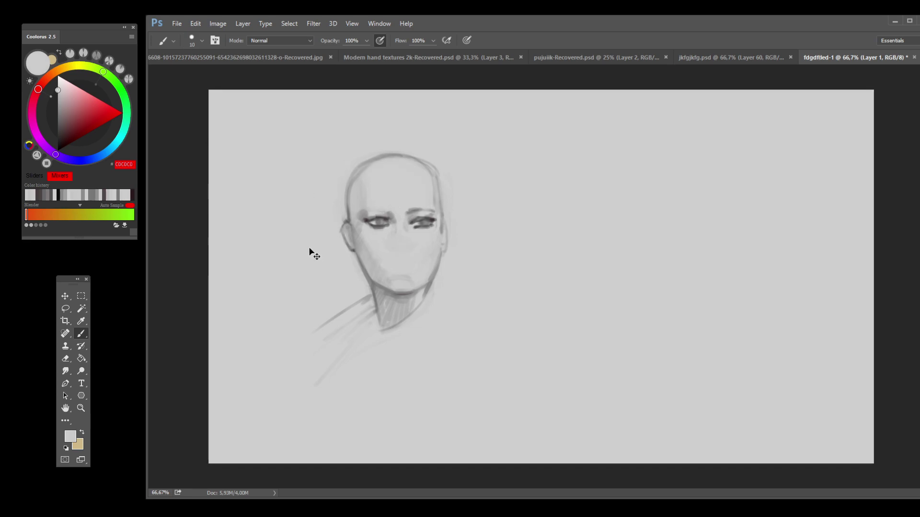
Step: Deepen the irises of both eyes with dark grays sampled from the right eye
left_click(430, 217, "alt")
left_click(428, 218, "alt")
left_click(425, 222, "alt")
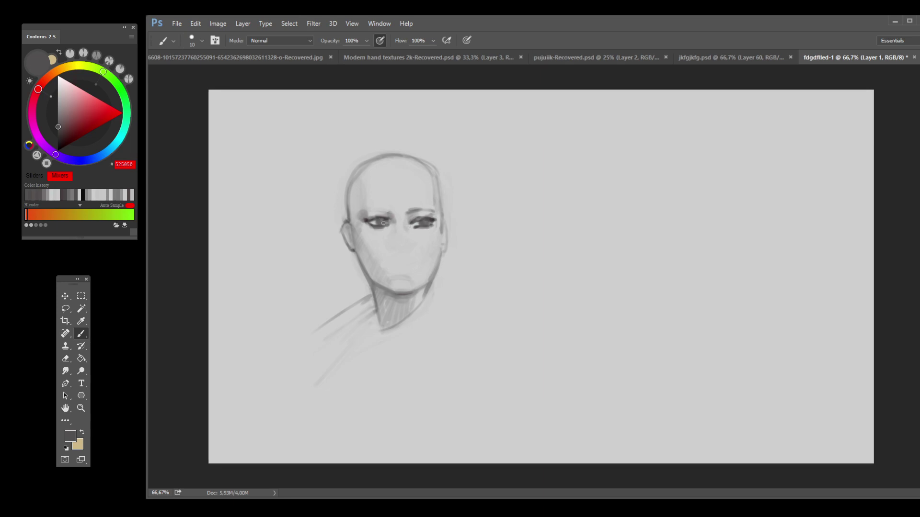
left_click(423, 222, "alt")
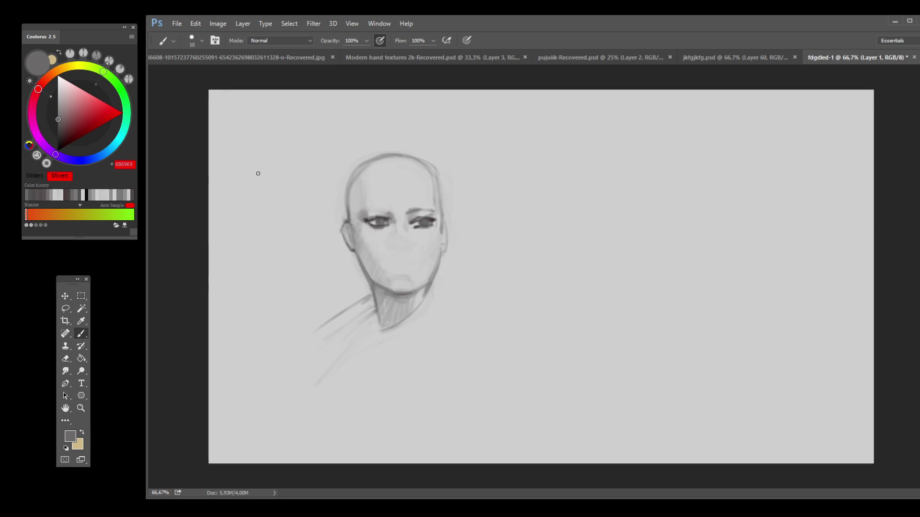
Step: Soften the chin and lower cheek shading with sampled light grays, and add a mid-gray mark on the chin's right side
left_click(388, 276, "alt")
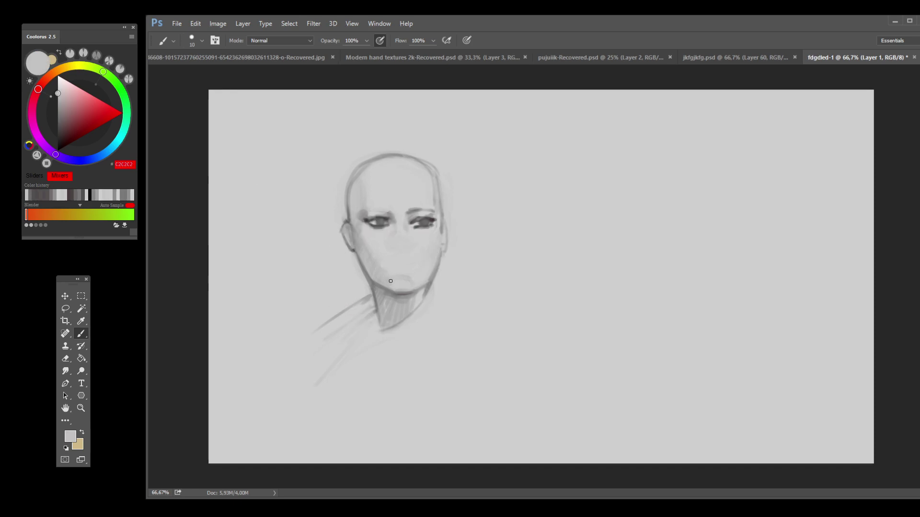
left_click(381, 261, "alt")
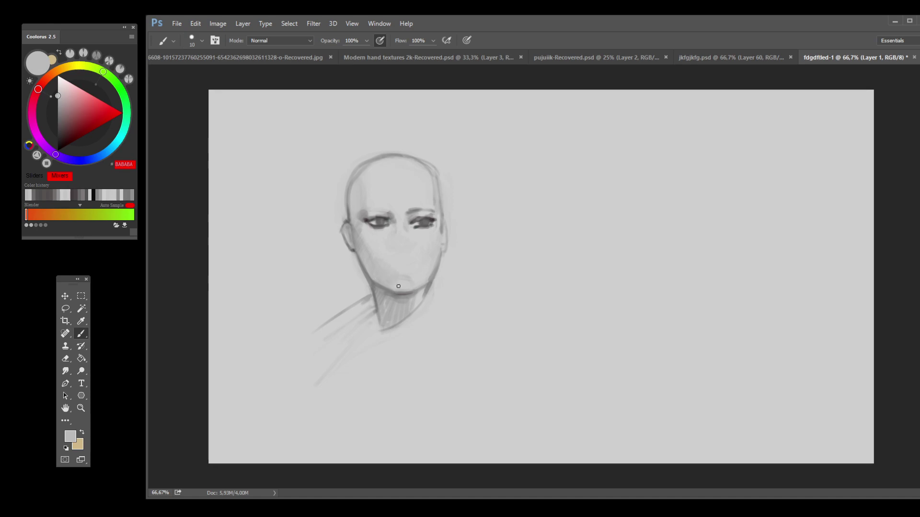
left_click(395, 277, "alt")
left_click(406, 277, "alt")
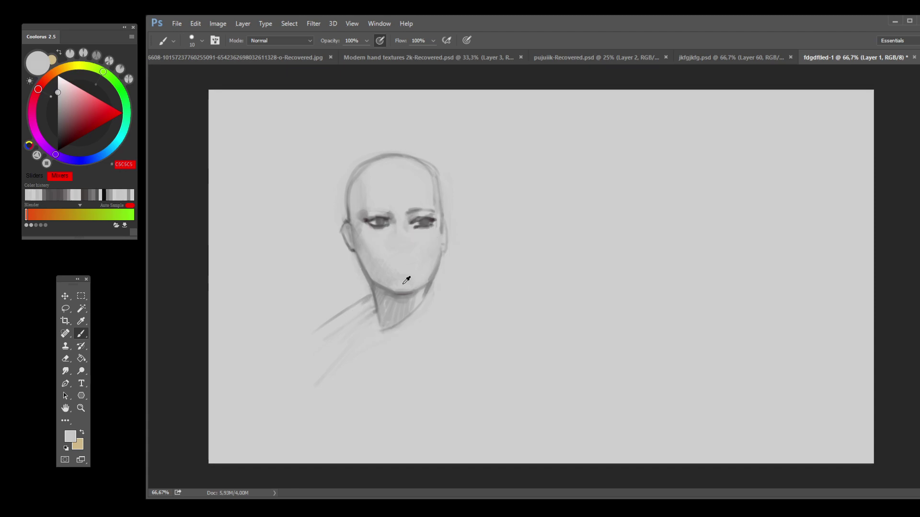
left_click(407, 290, "alt")
left_click(407, 293, "alt")
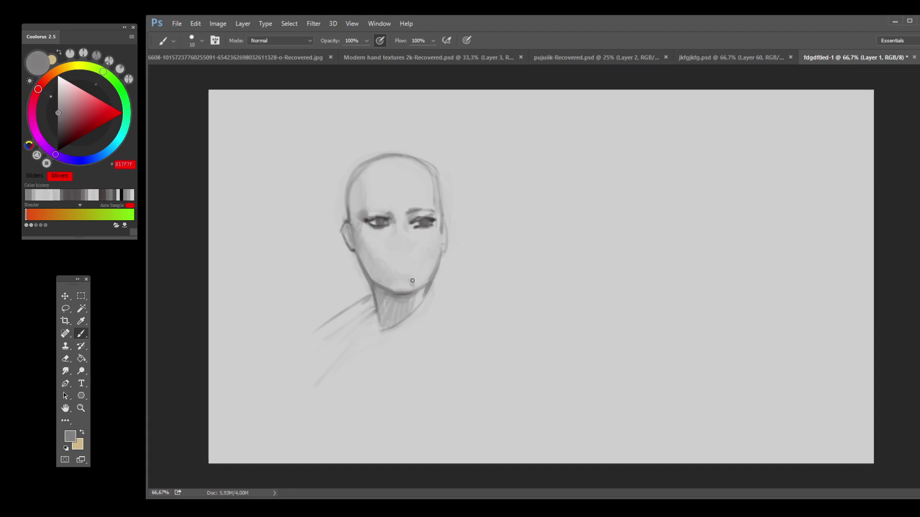
Step: Blend the chin mark and the shading around it into the face with sampled light grays
left_click(390, 276, "alt")
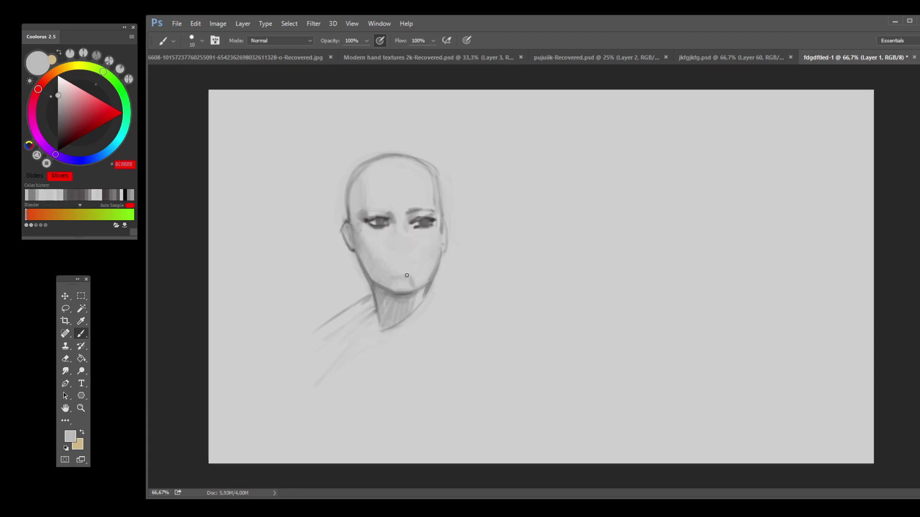
left_click(404, 273, "alt")
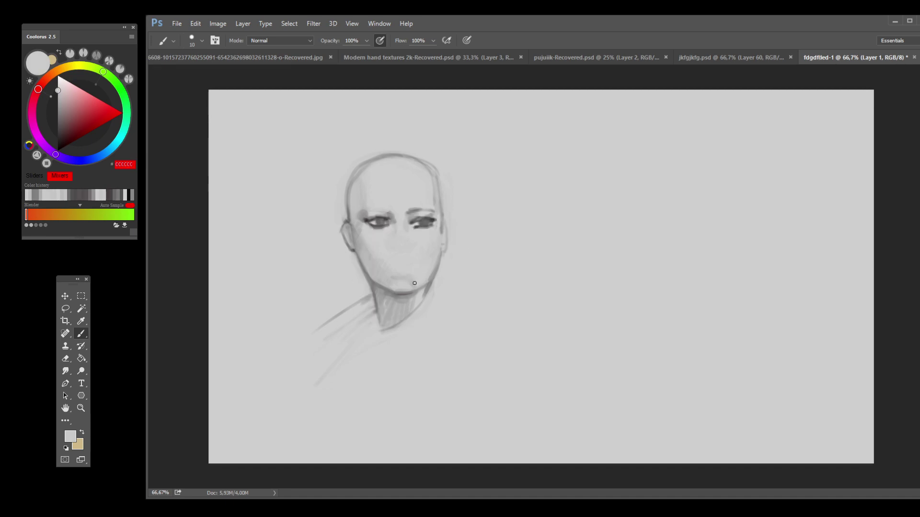
left_click(405, 285, "alt")
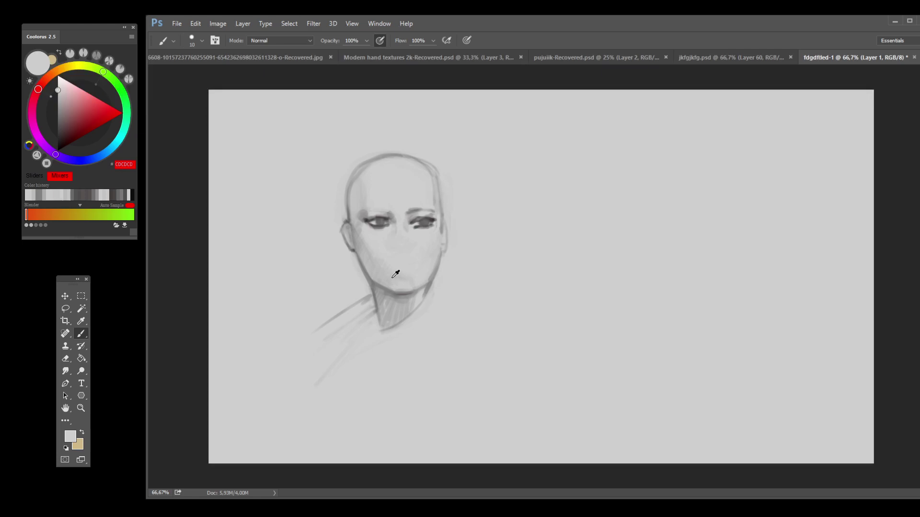
left_click(390, 276, "alt")
left_click(354, 275, "alt")
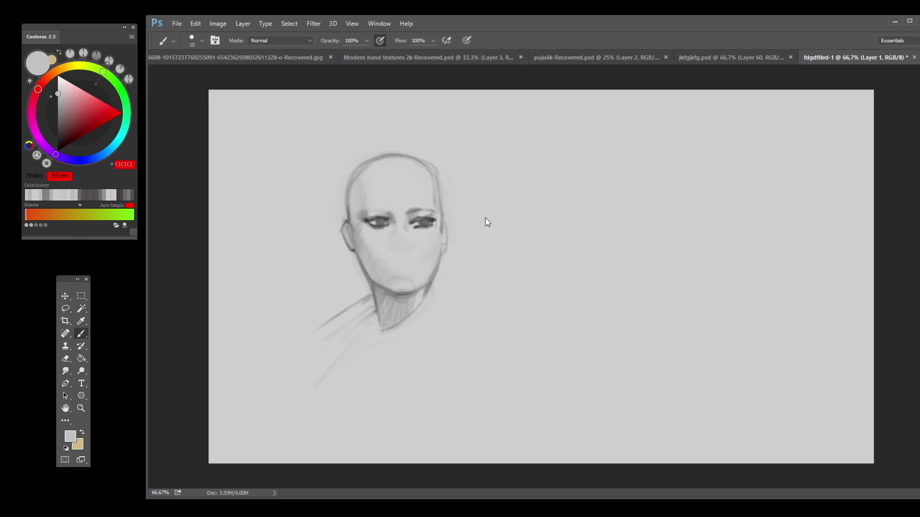
Step: Sharpen the lids of both eyes in a near-black brown with a 6 px brush
key("bracketright")
key("bracketleft")
key("bracketleft")
left_click(374, 217, "alt")
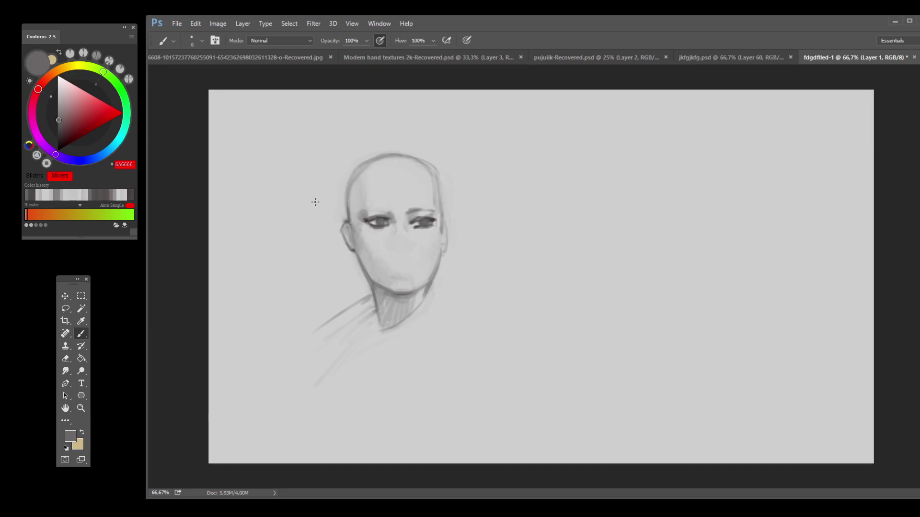
left_click_drag(62, 71, 60, 143)
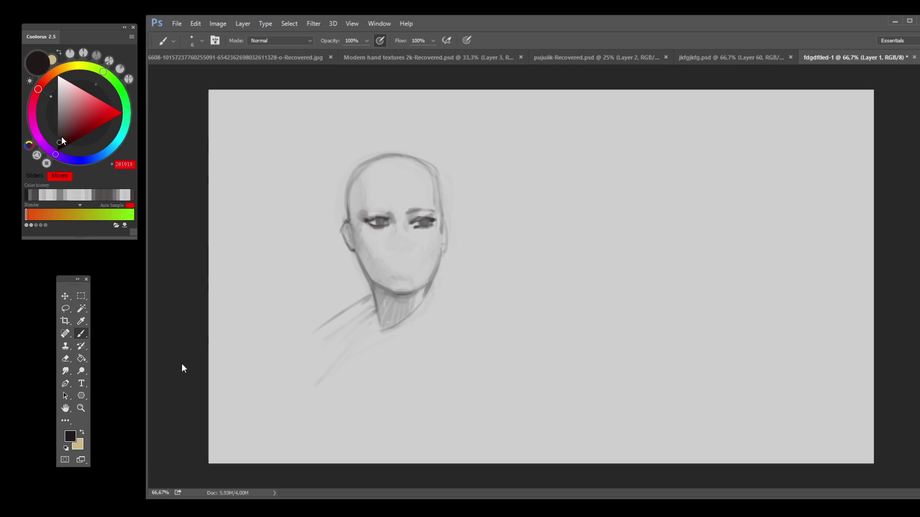
left_click_drag(377, 216, 375, 216)
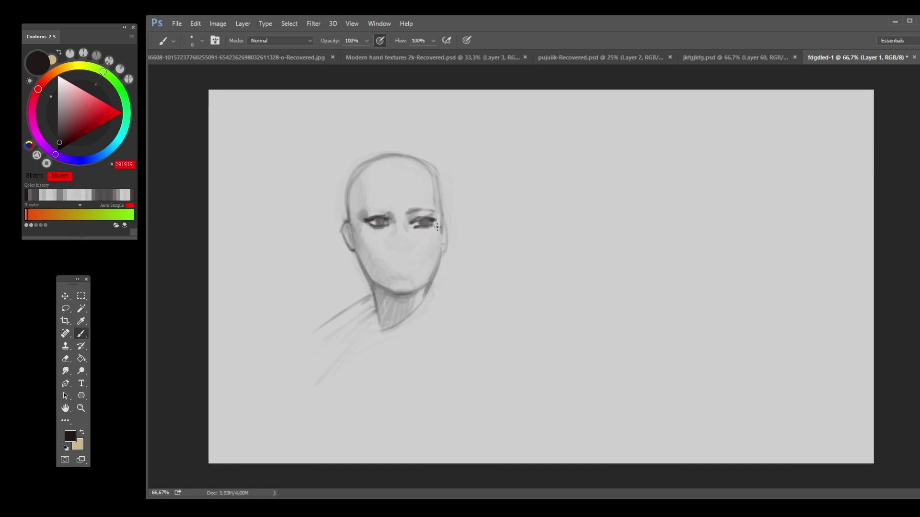
left_click_drag(435, 226, 392, 232)
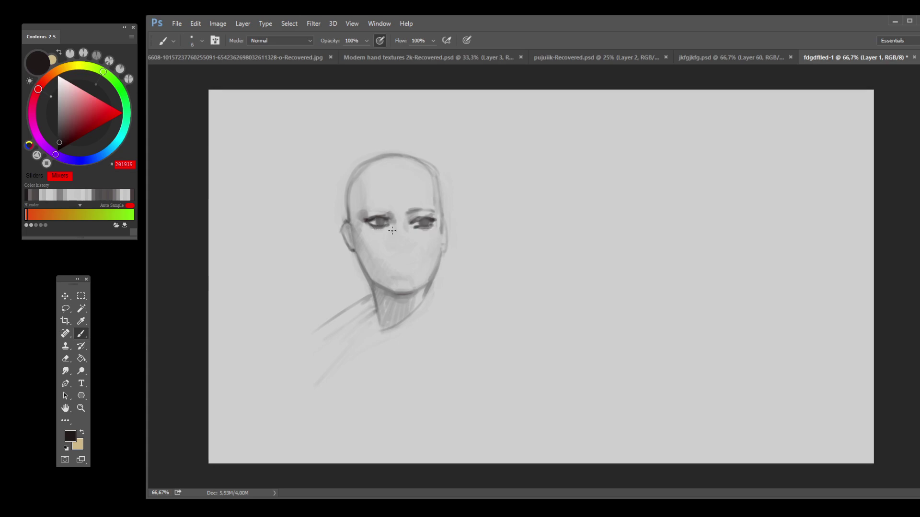
left_click_drag(337, 235, 353, 243)
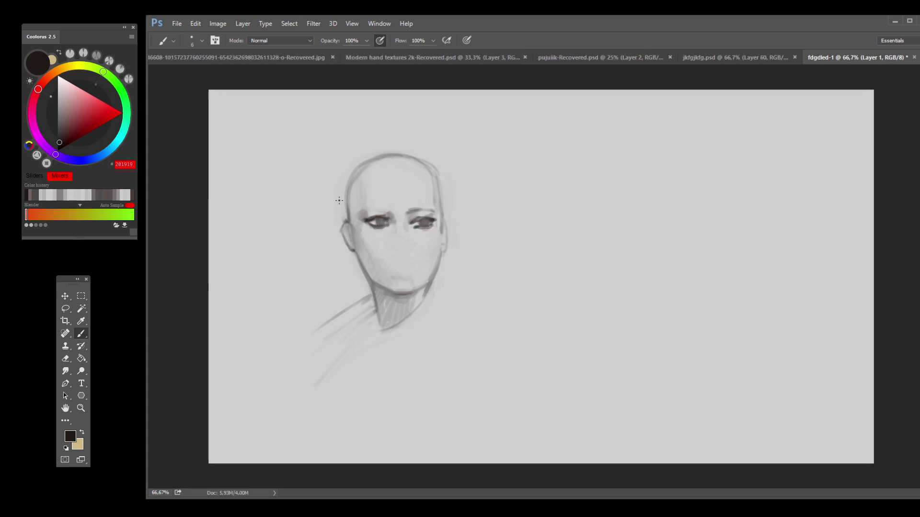
Step: Touch an off-white highlight into the left eye's outer corner, and set the brush color to a near-black brown
left_click(61, 81)
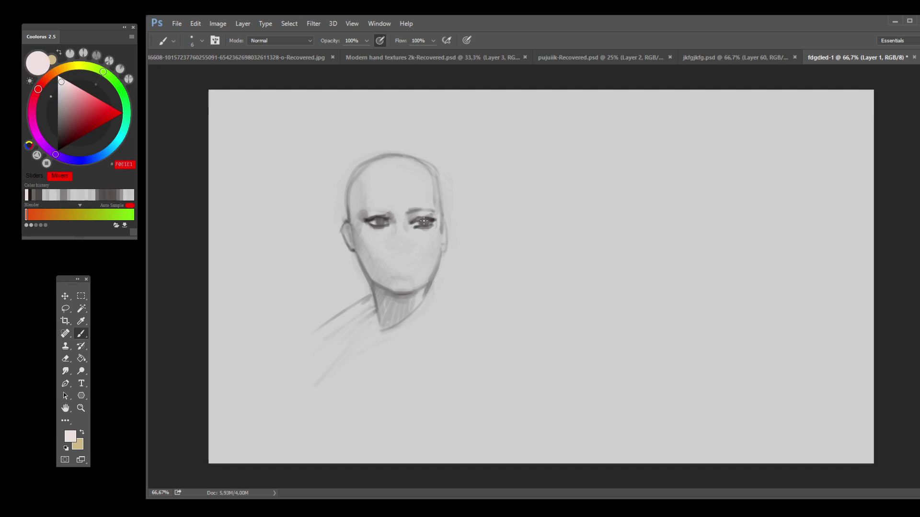
left_click_drag(361, 225, 371, 228)
left_click(60, 148)
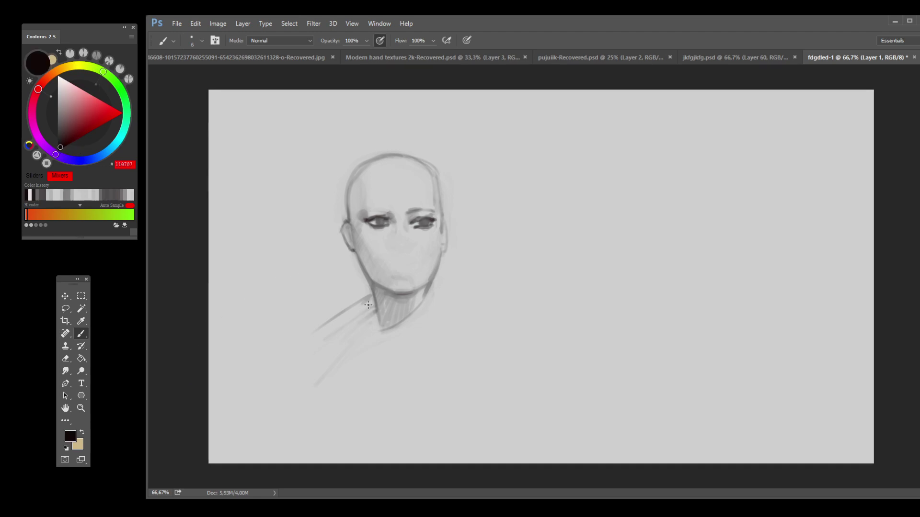
Step: Try darker strokes along the neck edge and left shoulder line with an 18 px near-black brush
key("bracketright")
key("bracketright")
key("bracketright")
left_click_drag(367, 297, 318, 329)
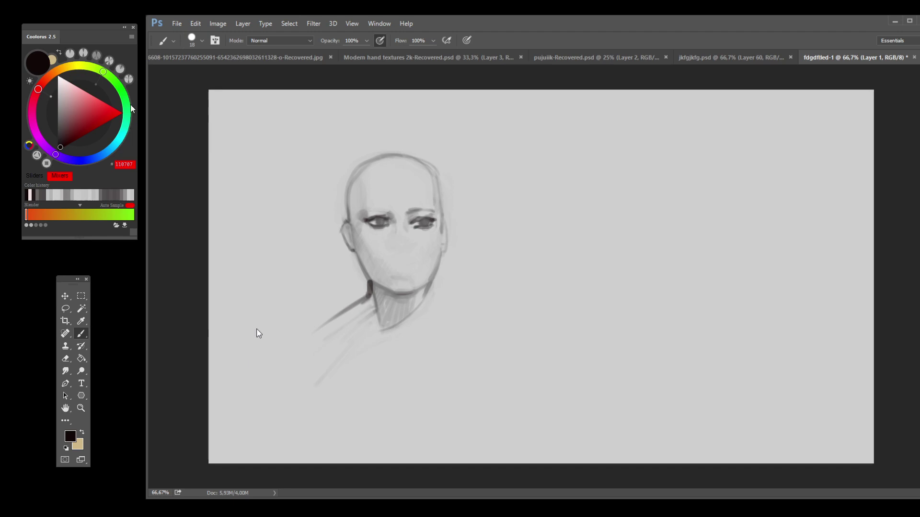
key("ctrl+alt+z")
key("ctrl+alt+z")
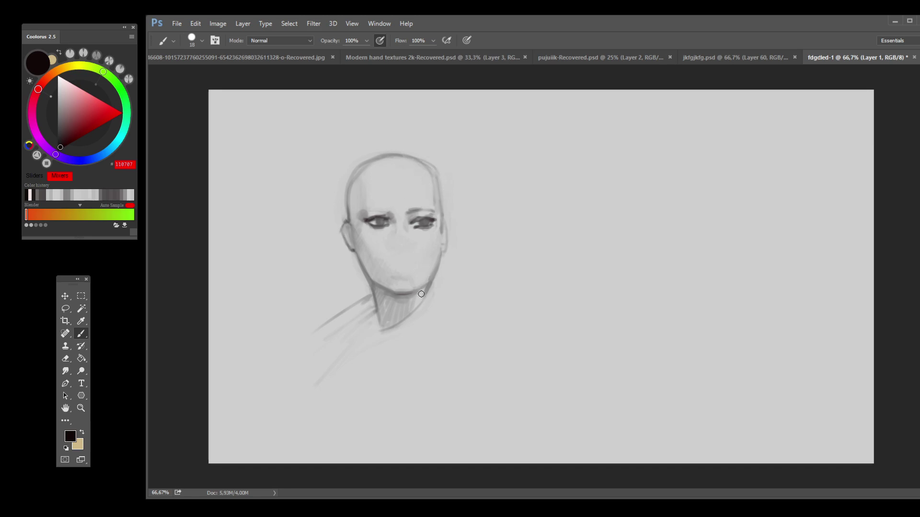
Step: Paint dark eyebrows above both eyes with a slightly smaller near-black brush, and sample grays from the right brow
left_click_drag(429, 292, 393, 330)
key("bracketleft")
mouse_move(386, 210)
left_mouse_down()
mouse_move(358, 211)
mouse_move(433, 209)
left_mouse_up()
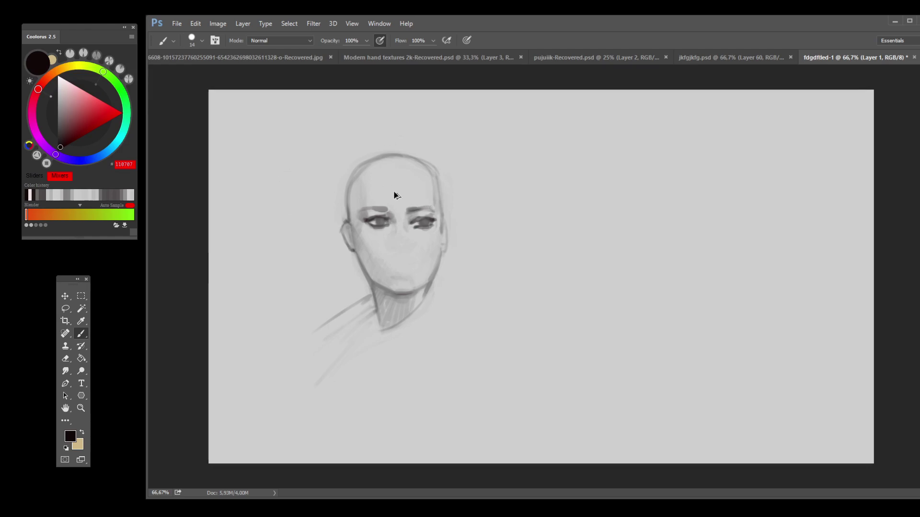
mouse_move(384, 209)
left_mouse_down()
mouse_move(362, 210)
mouse_move(434, 209)
left_mouse_up()
left_click_drag(382, 209, 358, 210)
left_click(415, 210, "alt")
left_click(411, 209, "alt")
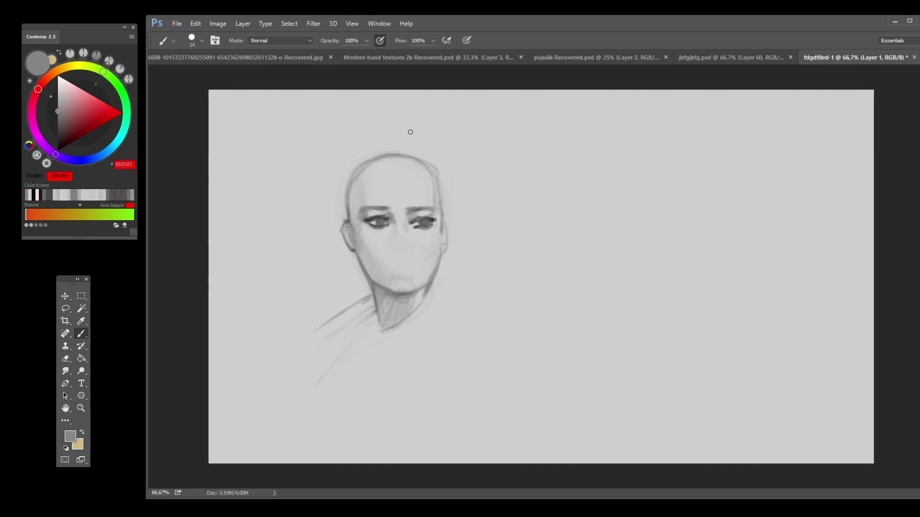
Step: Clean up the upper right outline of the skull with light grays sampled from around it
left_click(459, 209, "alt")
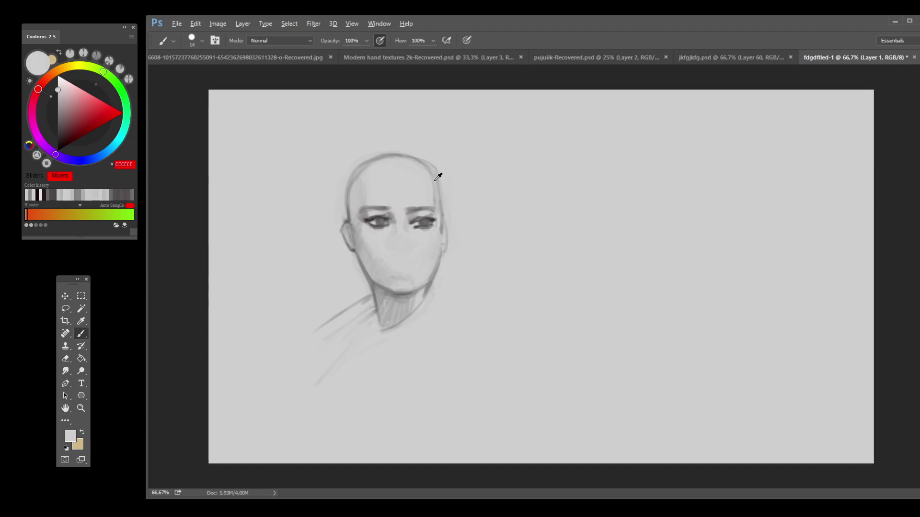
left_click(436, 180, "alt")
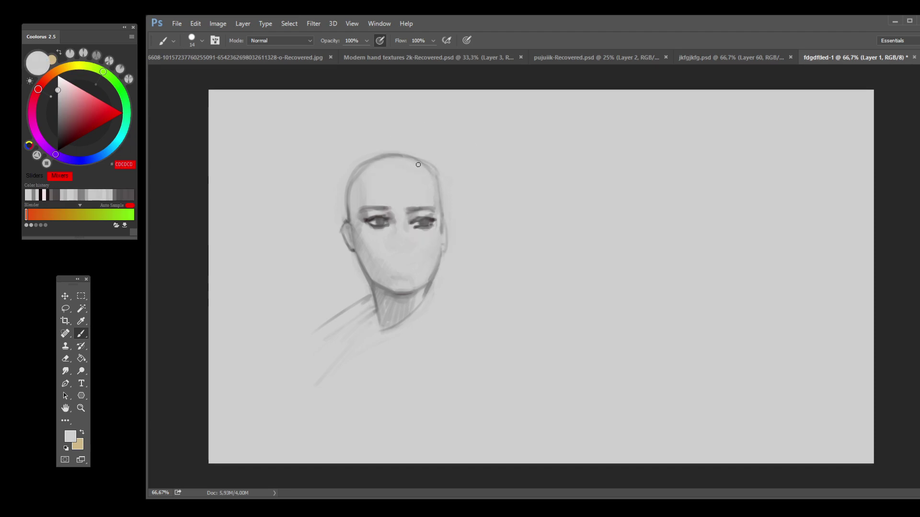
left_click(443, 168, "alt")
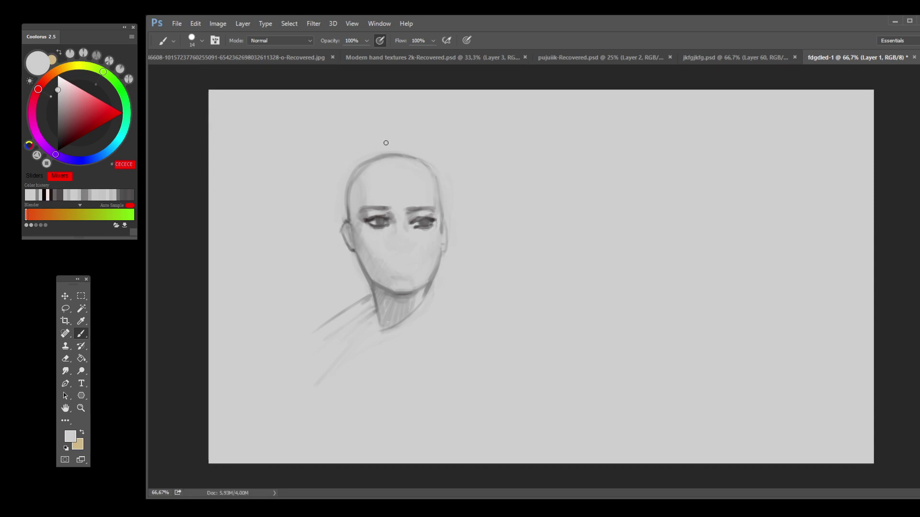
Step: Refine the jawline under the chin with a sampled dark gray, and soften its edges with sampled light grays
left_click(409, 291, "alt")
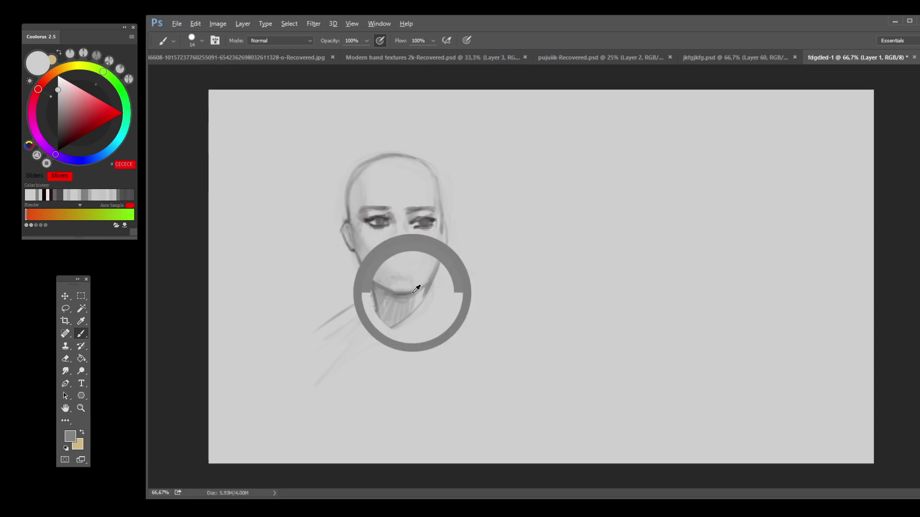
left_click(412, 291, "alt")
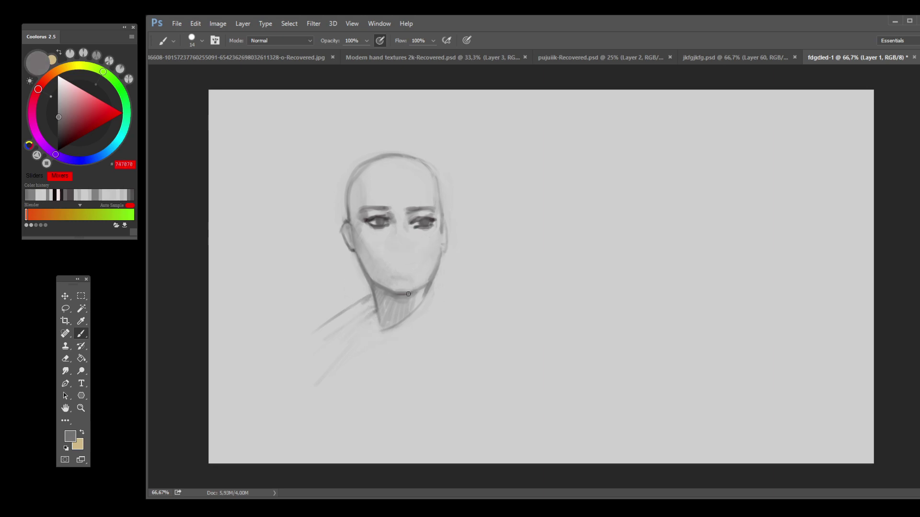
left_click(433, 280, "alt")
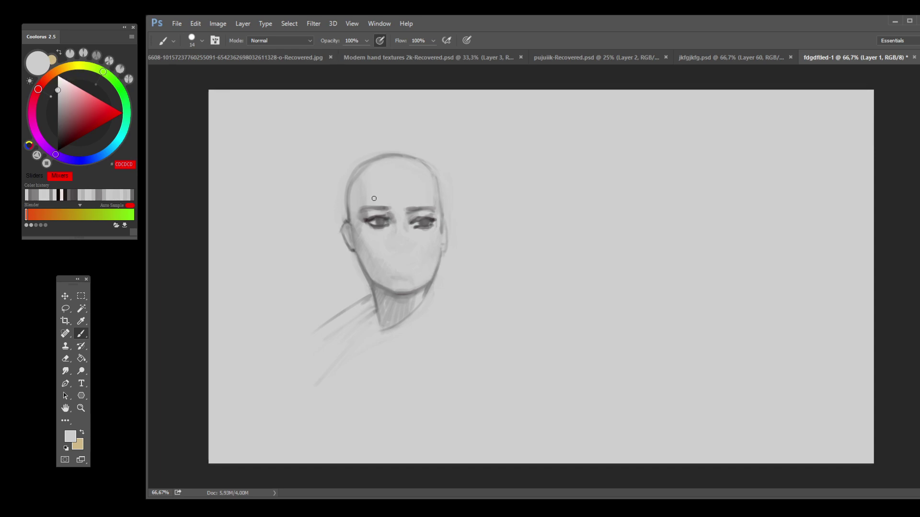
left_click(369, 267, "alt")
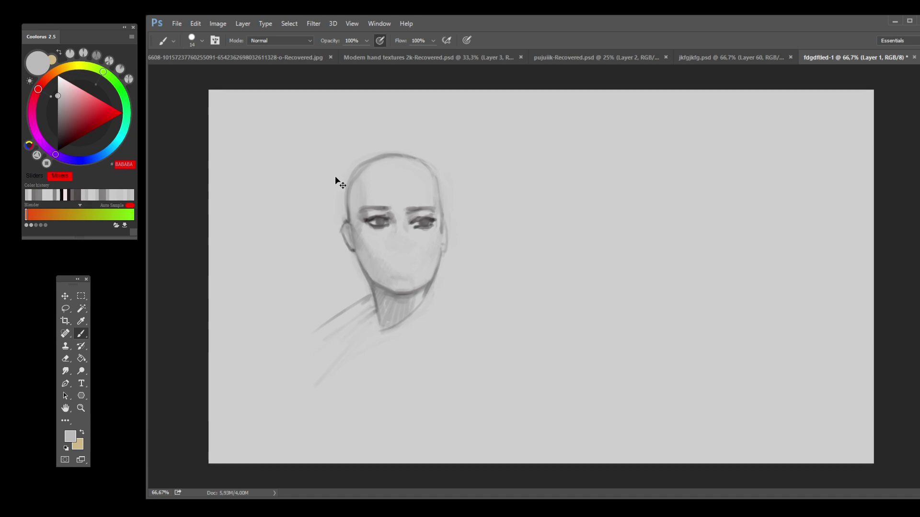
Step: Shade the left eye's upper lid and the inner eye corners beside the nose bridge with sampled mid and light grays
left_click(373, 217, "alt")
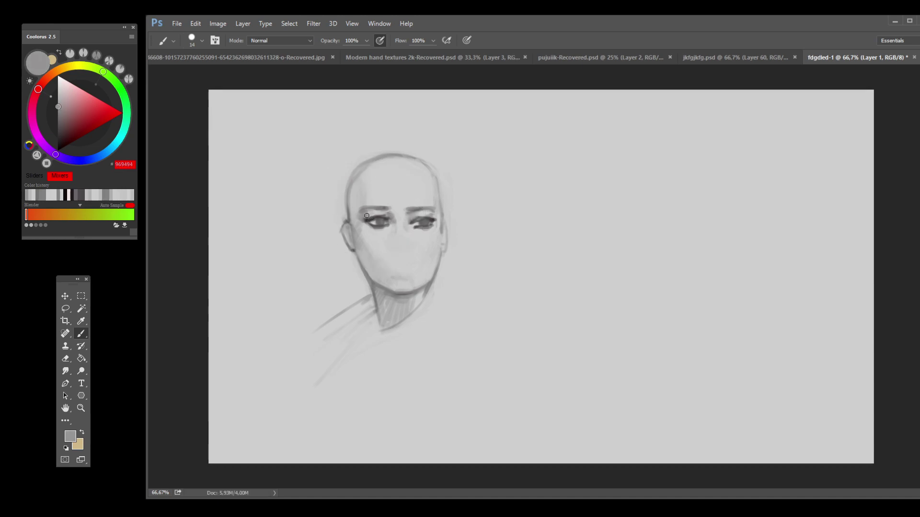
left_click_drag(338, 234, 328, 242)
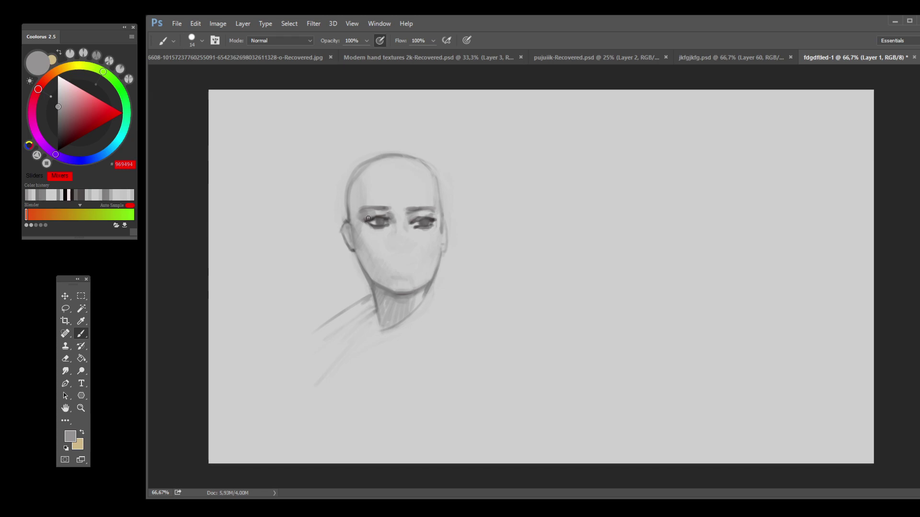
left_click(398, 228, "alt")
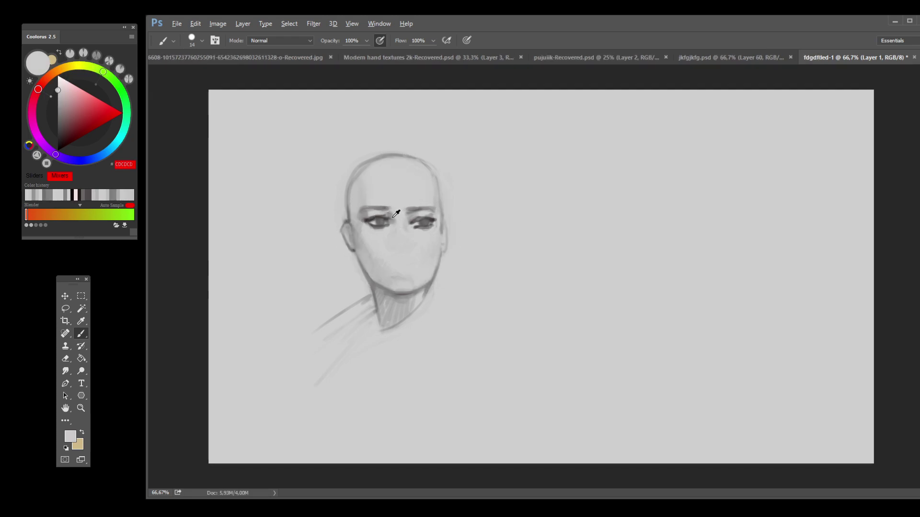
left_click(391, 216, "alt")
left_click(400, 226, "alt")
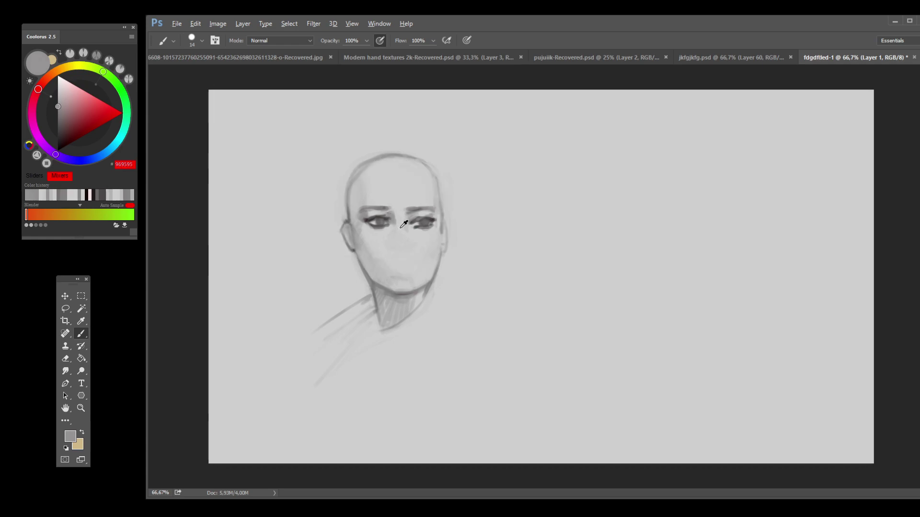
left_click(413, 214, "alt")
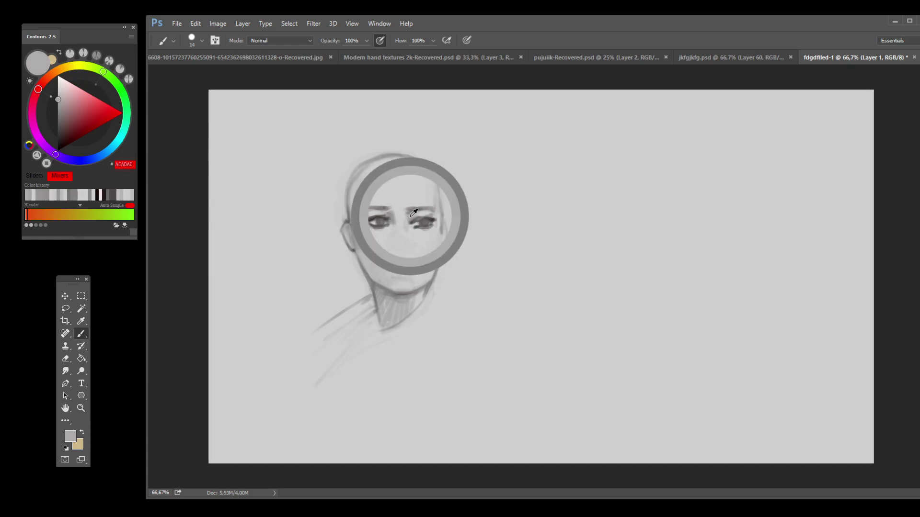
left_click(404, 213, "alt")
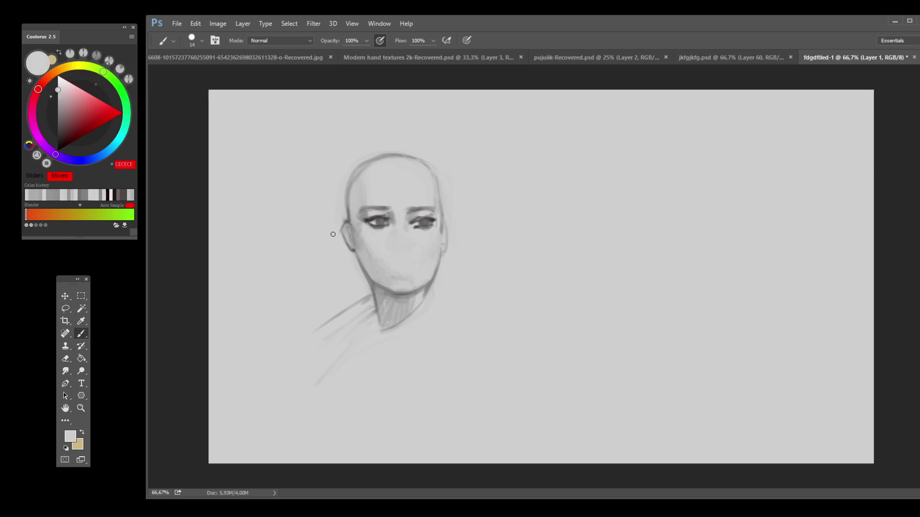
Step: Block in the base of the nose in mid-gray and shade its left side up to the brow with sampled grays
left_click(393, 219, "alt")
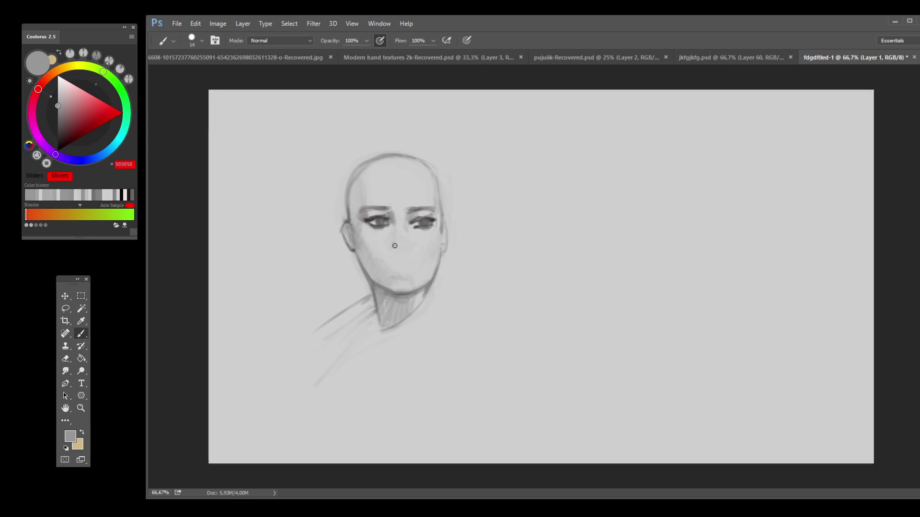
left_click_drag(395, 246, 413, 247)
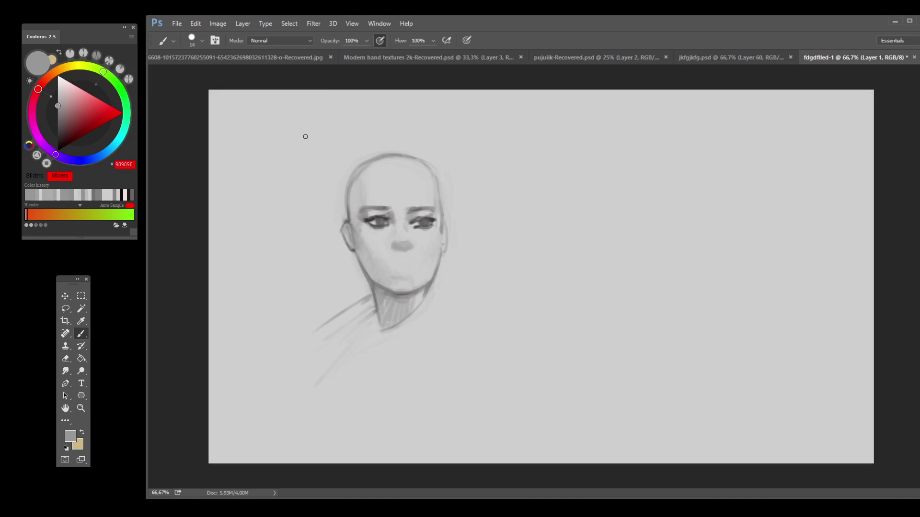
left_click(407, 231, "alt")
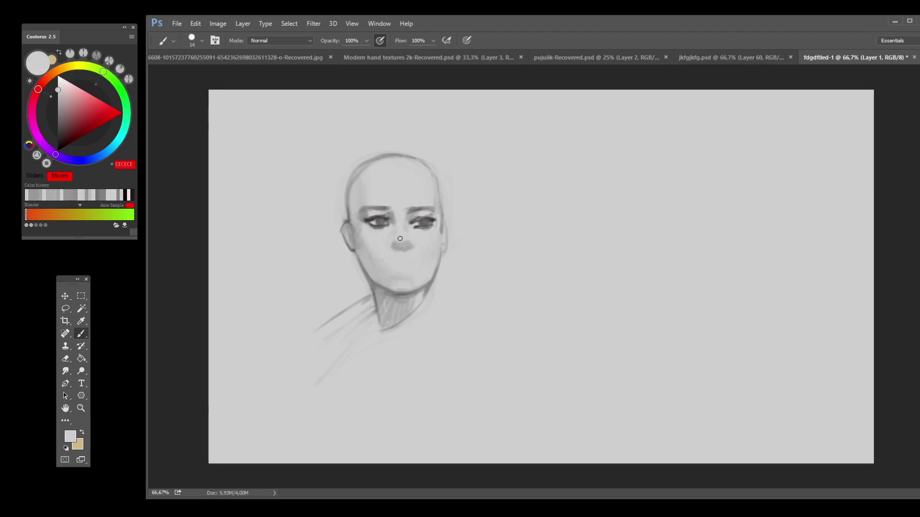
left_click(394, 218, "alt")
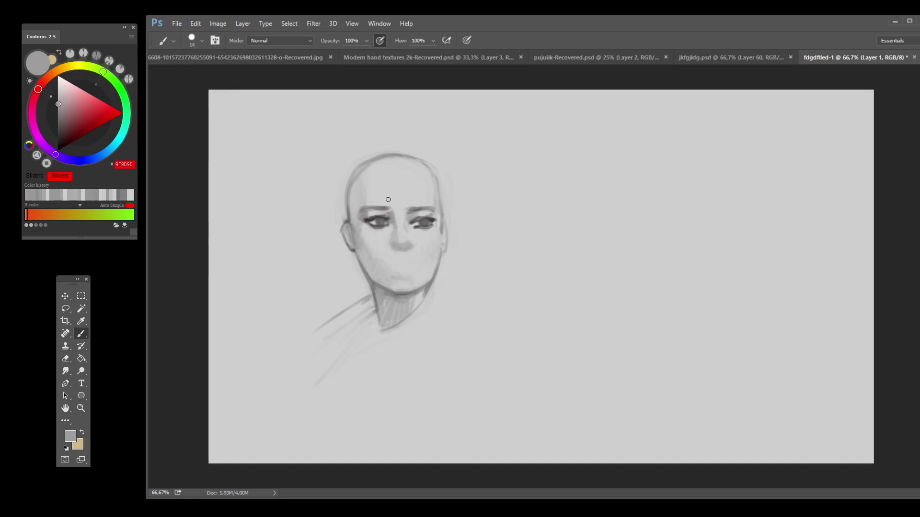
left_click(419, 245, "alt")
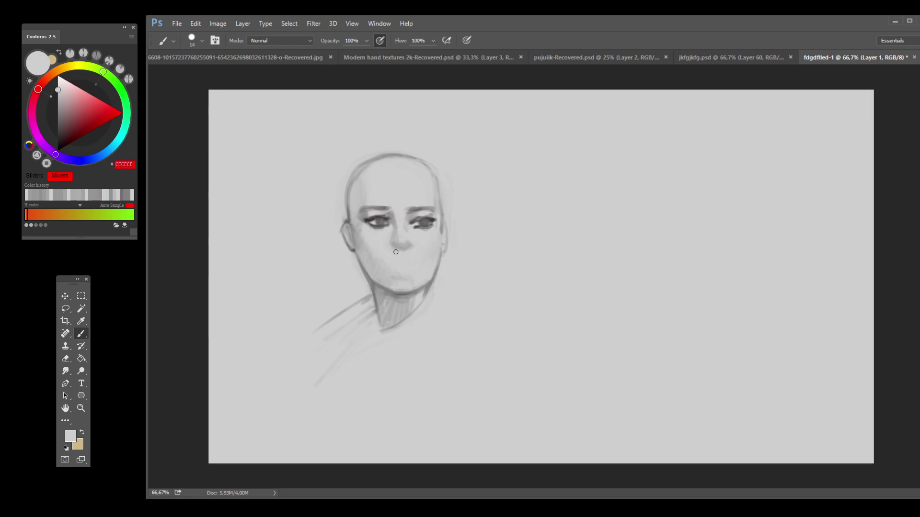
Step: Shape and soften the shadow under the nose tip with light grays sampled around the nose
left_click_drag(417, 237, 399, 248, "alt")
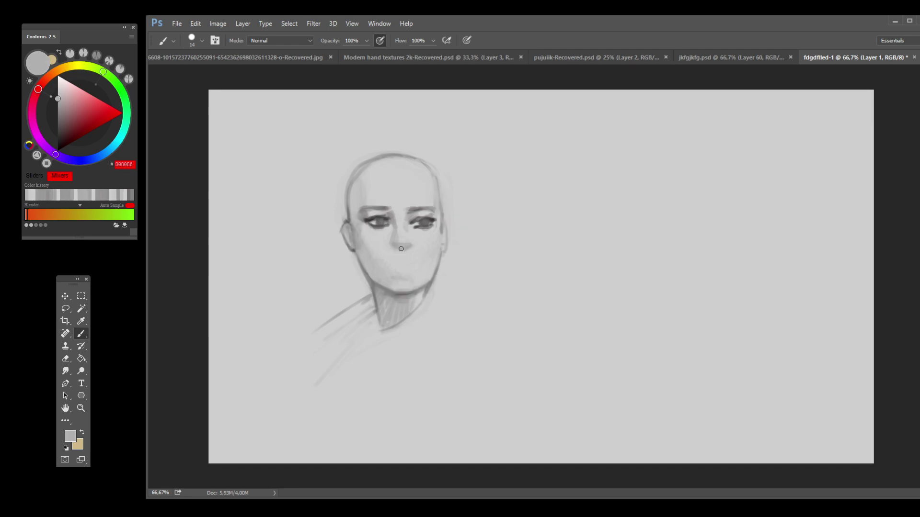
left_click(416, 248, "alt")
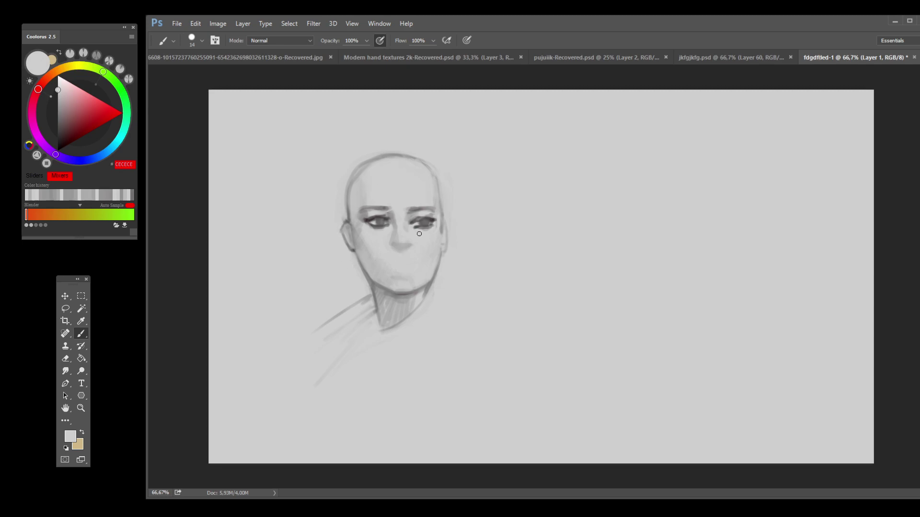
left_click(405, 247, "alt")
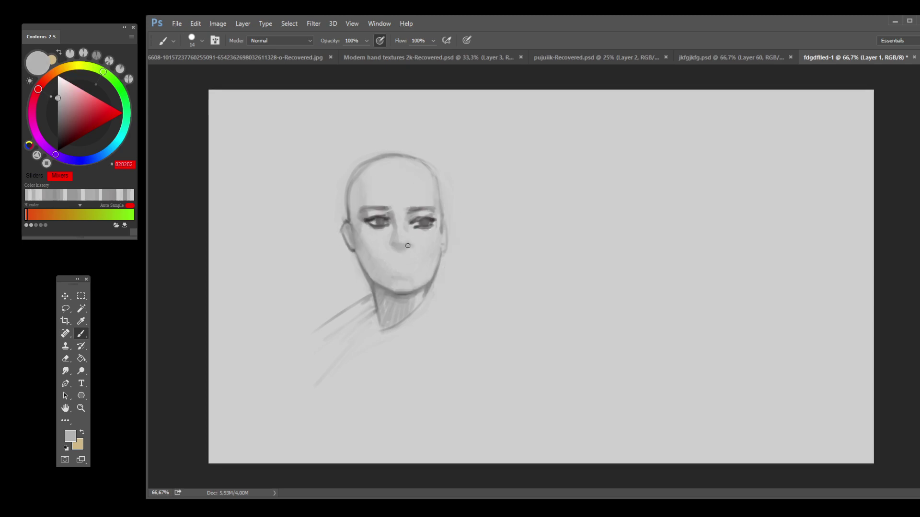
mouse_move(403, 245)
left_mouse_down("alt")
mouse_move(394, 248)
mouse_move(401, 254)
left_mouse_up("alt")
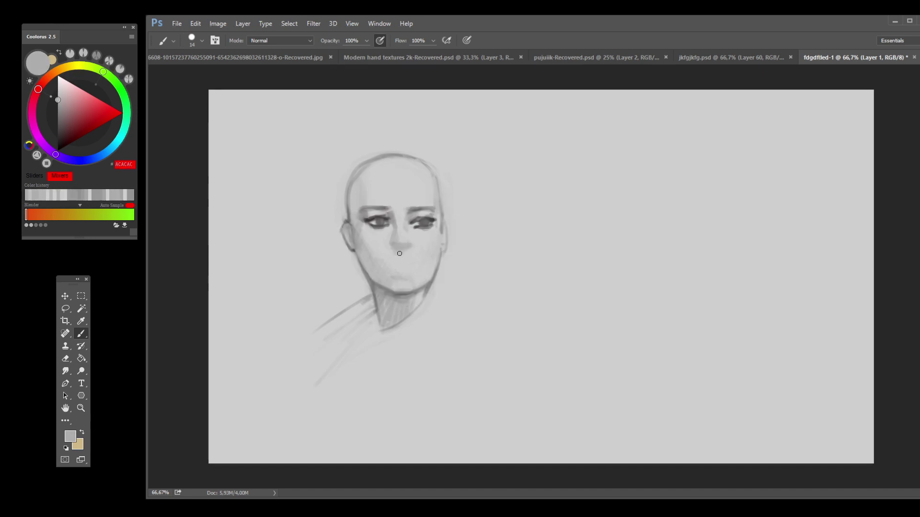
left_click(412, 247, "alt")
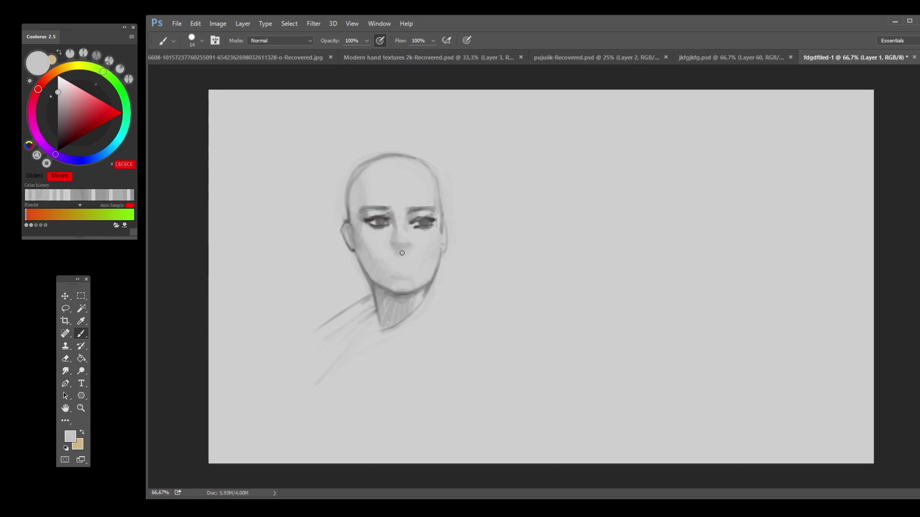
Step: Lightly shade the right cheek, the side of the nose and the mouth area with a dark gray sampled from the right eye
left_click(435, 223, "alt")
left_click(435, 221, "alt")
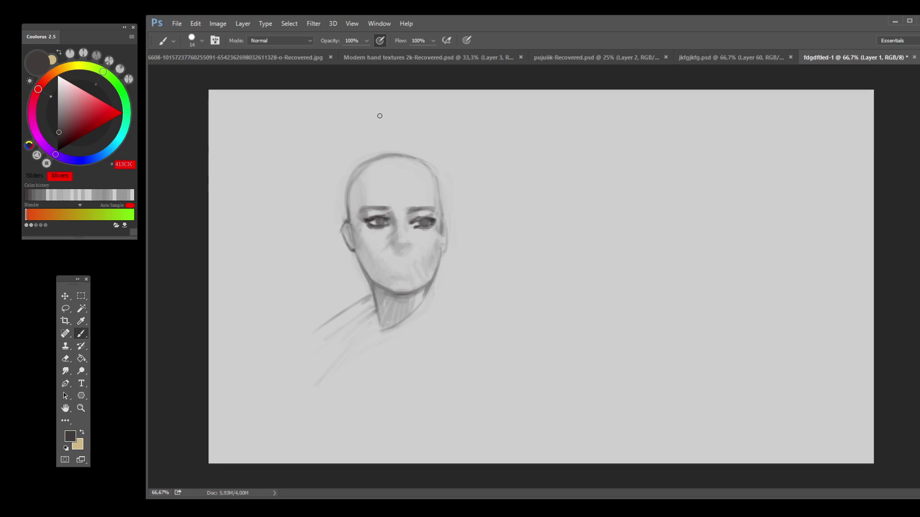
left_click_drag(386, 207, 365, 209)
mouse_move(438, 186)
left_mouse_down()
mouse_move(440, 203)
mouse_move(421, 162)
mouse_move(439, 203)
left_mouse_up()
key("ctrl+z")
key("ctrl+z")
Step: Soften the skin around and below both eyes with light grays sampled from the face
left_click(409, 274, "alt")
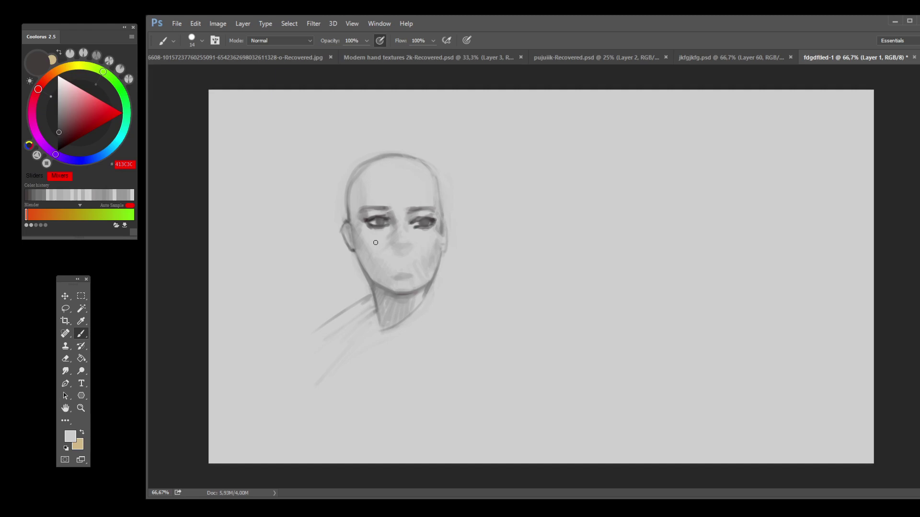
left_click(388, 234, "alt")
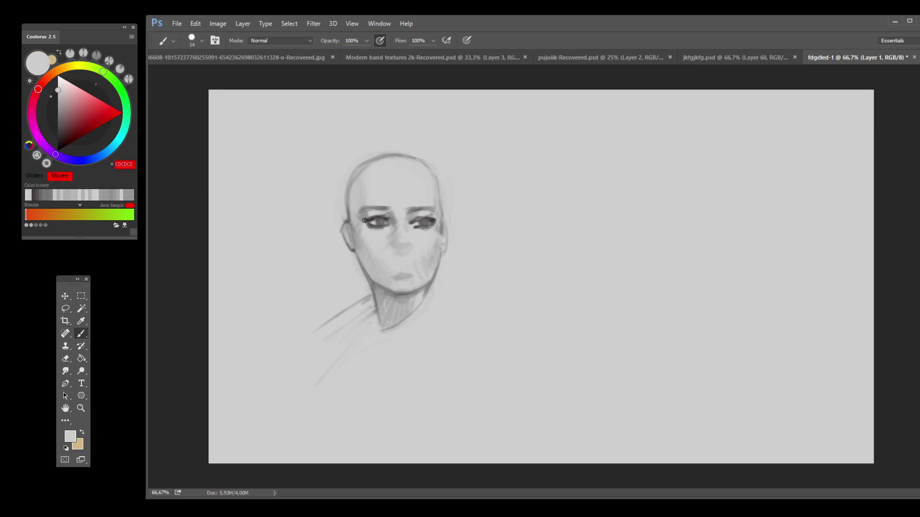
left_click(374, 230, "alt")
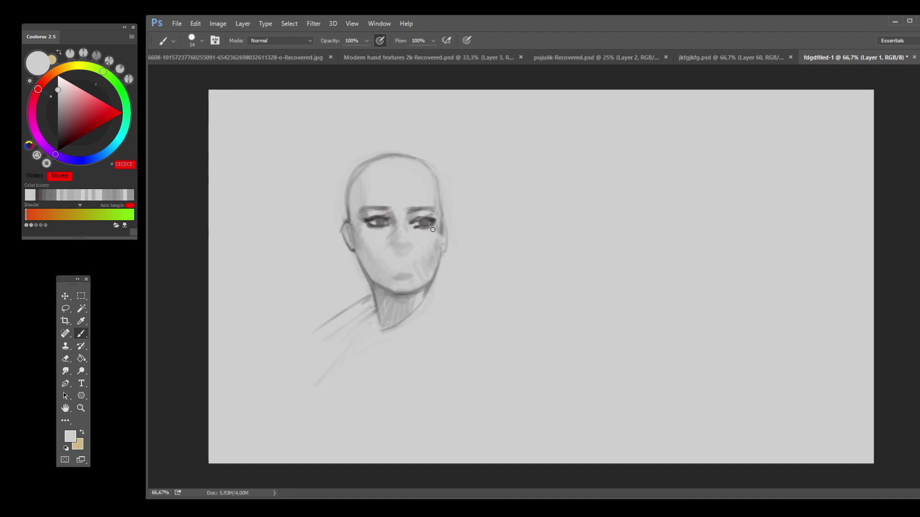
left_click_drag(422, 231, 429, 231)
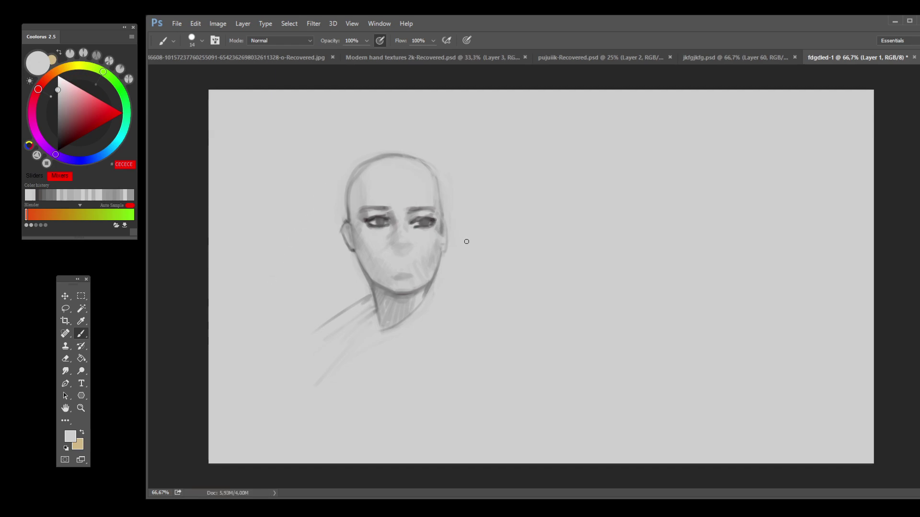
left_click(449, 235, "alt")
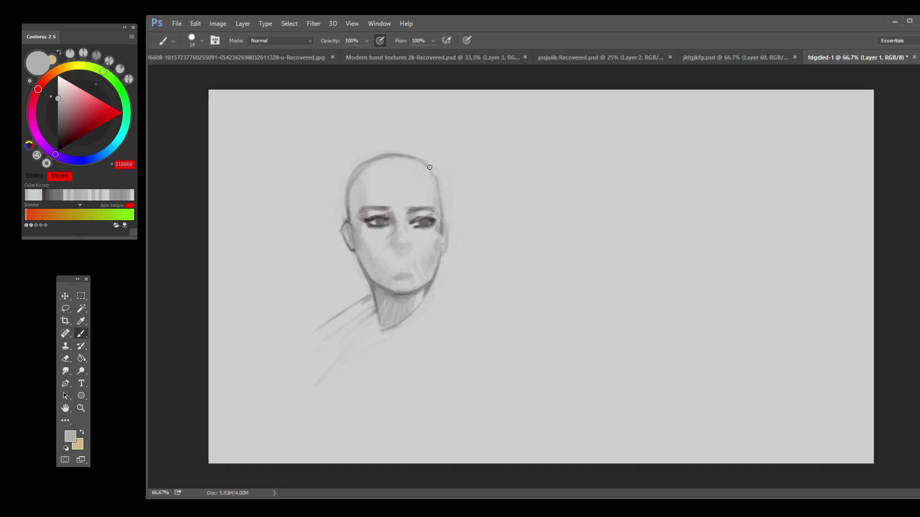
Step: Touch up the right eye and the left upper eyelid using a smaller brush and grays sampled from the eye area
left_click(433, 218, "alt")
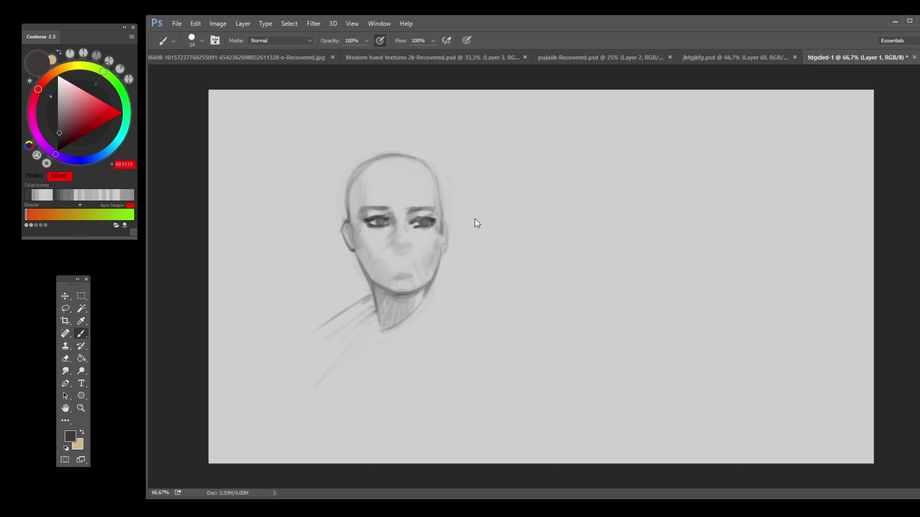
key("bracketleft")
key("bracketleft")
left_click(370, 211, "alt")
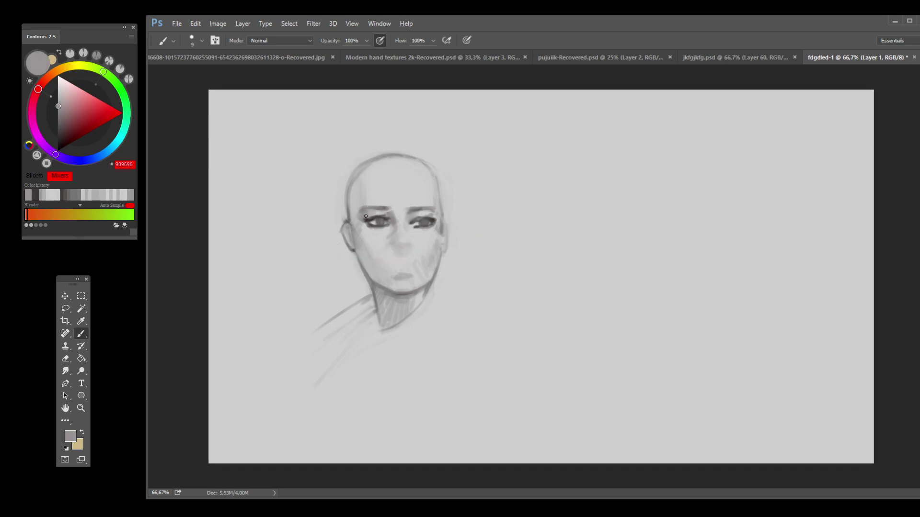
left_click(373, 212, "alt")
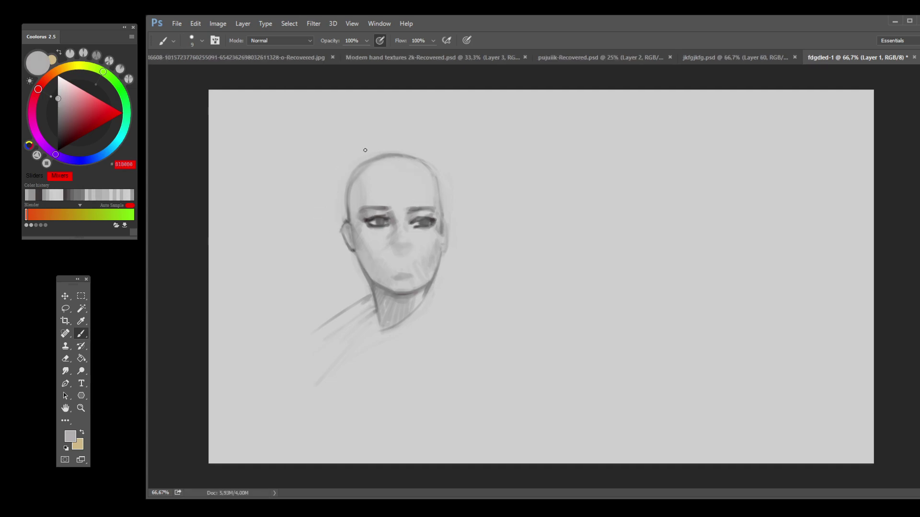
Step: Paint over the blurry mouth patch above the chin with light grays sampled around it
left_click(405, 283, "alt")
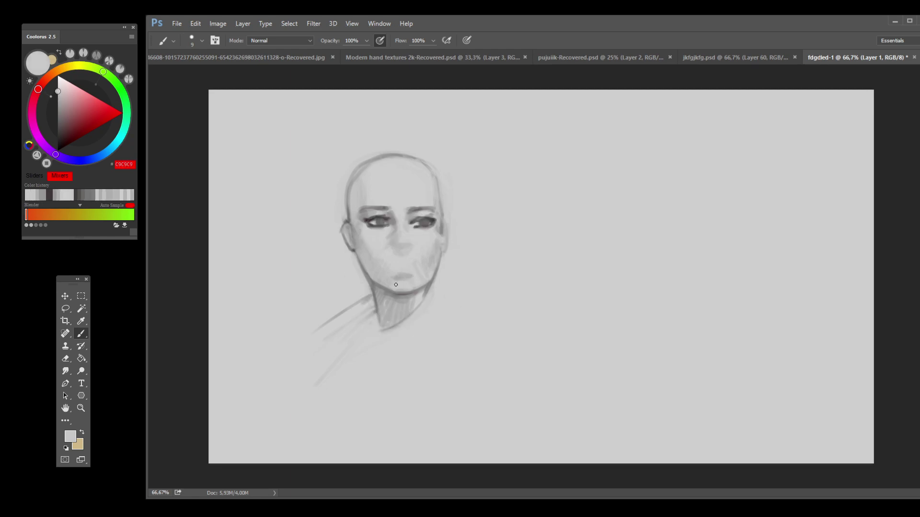
left_click(403, 278, "alt")
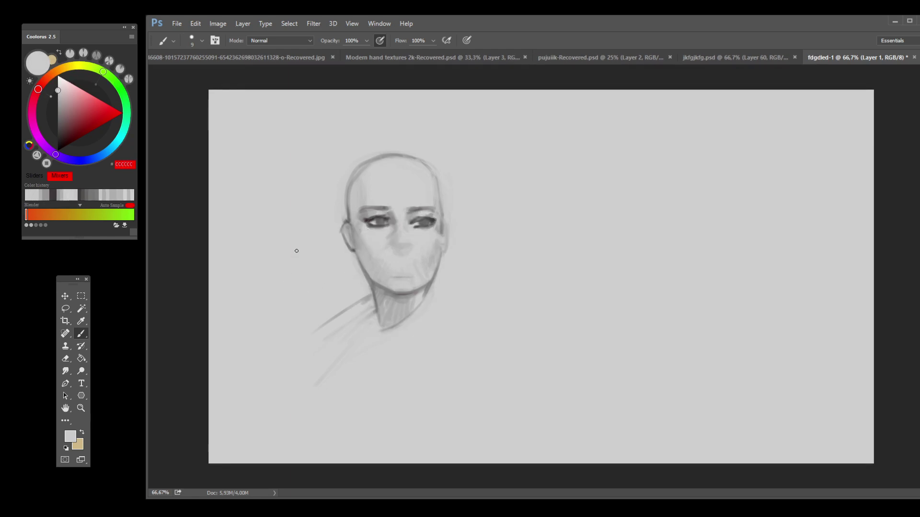
left_click(398, 289, "alt")
Step: Try sketching a pair of lips below the nose in a dark gray sampled from the chin edge
left_click(399, 289, "alt")
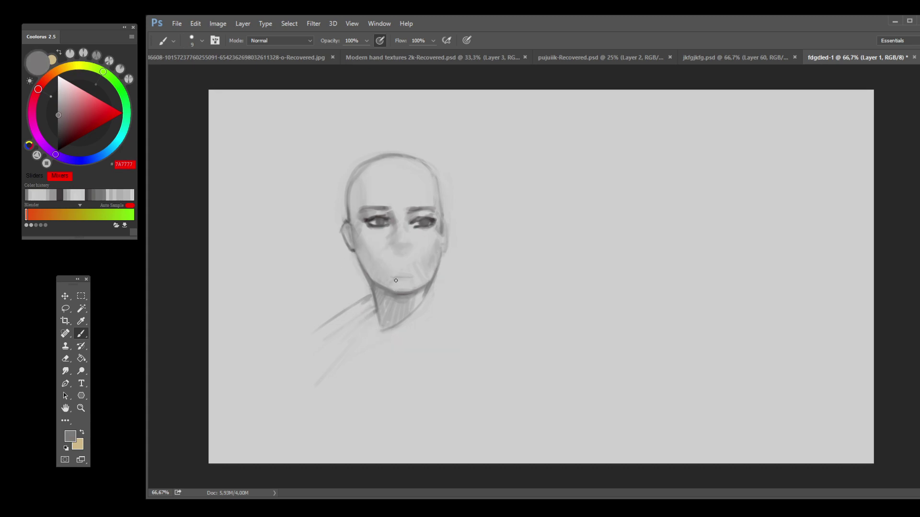
left_click_drag(398, 281, 412, 279)
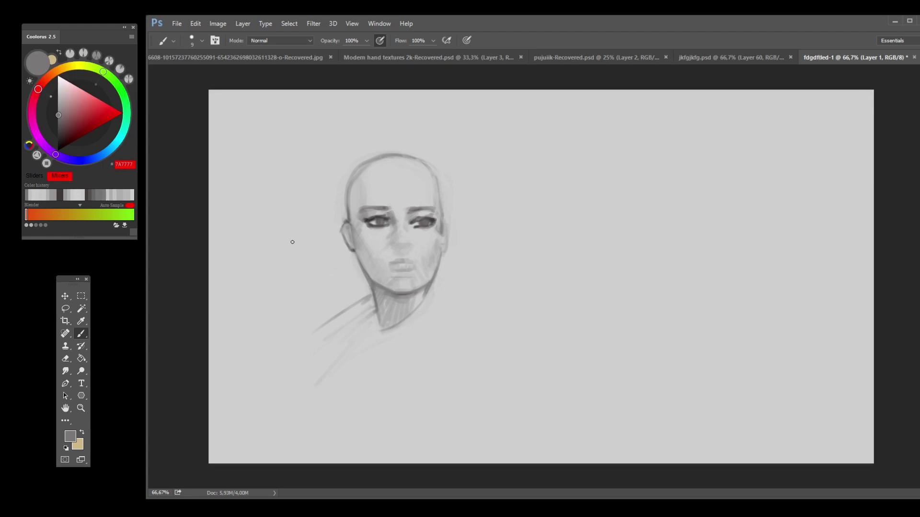
key("ctrl+alt+z")
key("ctrl+alt+z")
key("ctrl+alt+z")
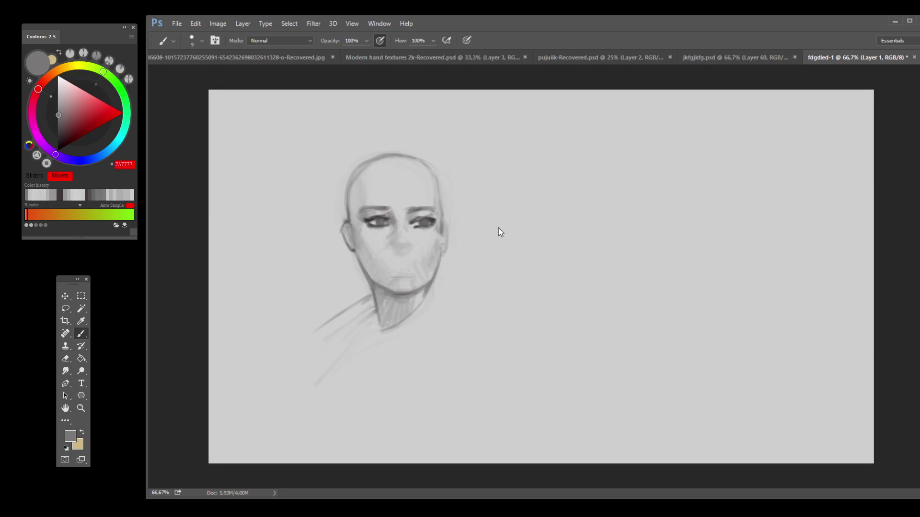
Step: Soften the eyelids between the brows and both eyes with a larger brush and light to mid grays sampled nearby
left_click(379, 233, "alt")
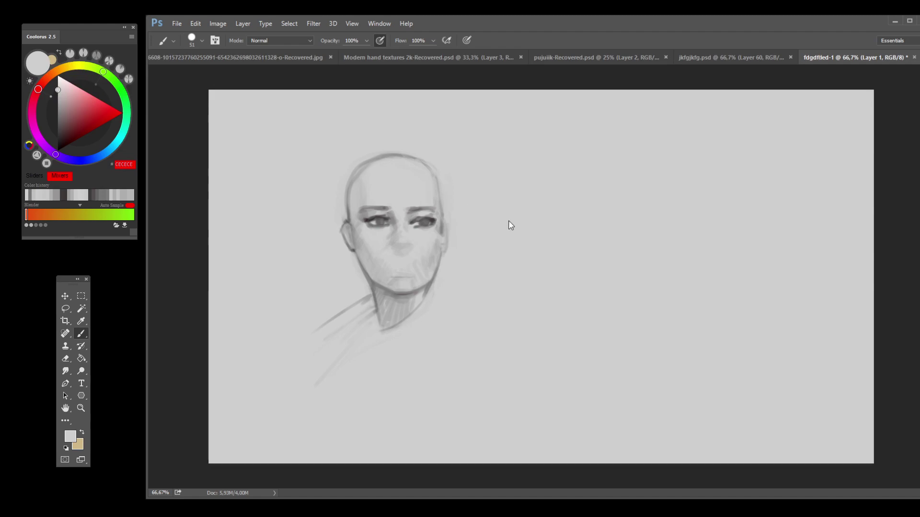
left_click(373, 211, "alt")
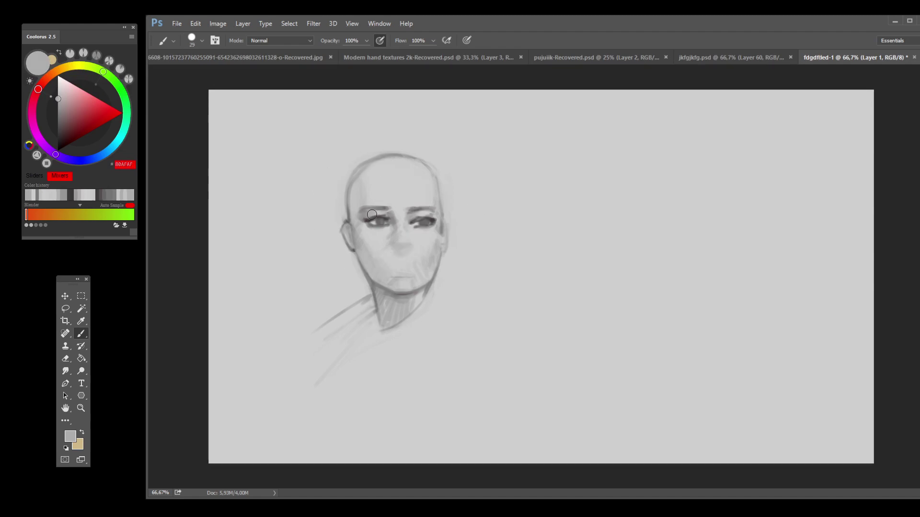
left_click(436, 207, "alt")
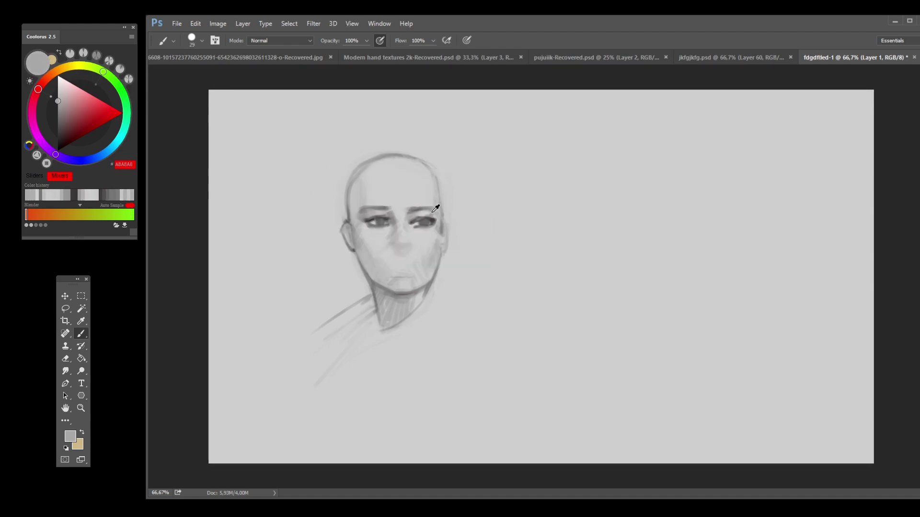
left_click(436, 209, "alt")
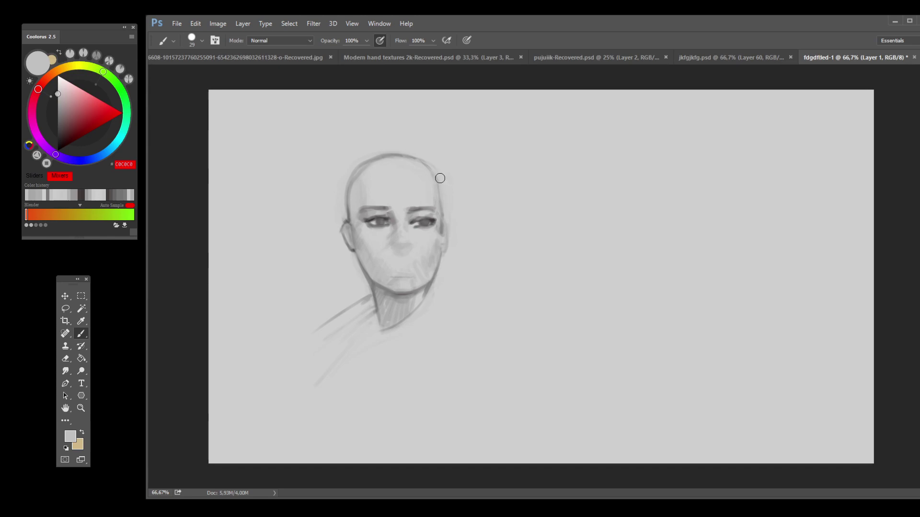
left_click(436, 208, "alt")
left_click(438, 212, "alt")
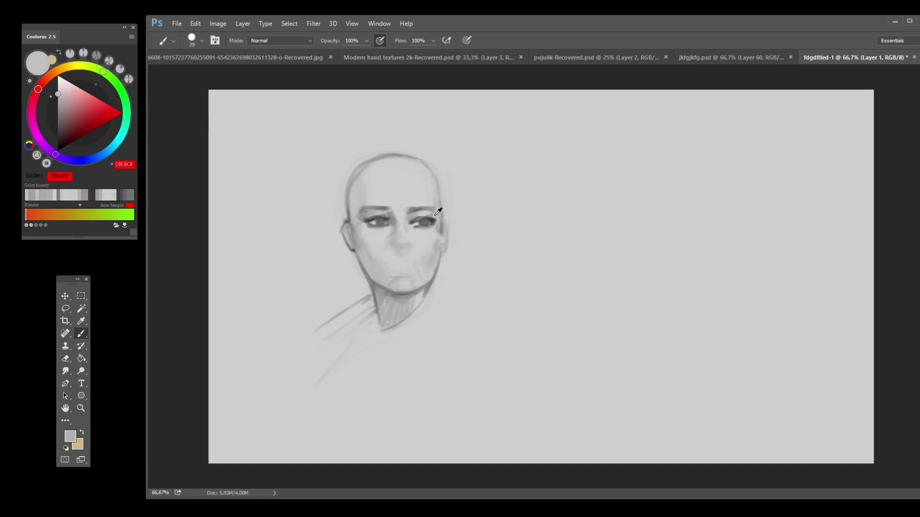
left_click(433, 212, "alt")
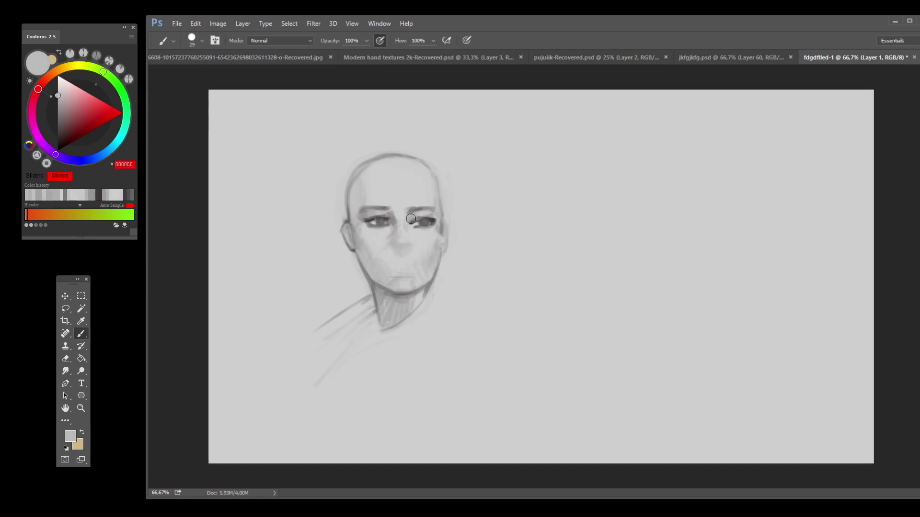
left_click(382, 212, "alt")
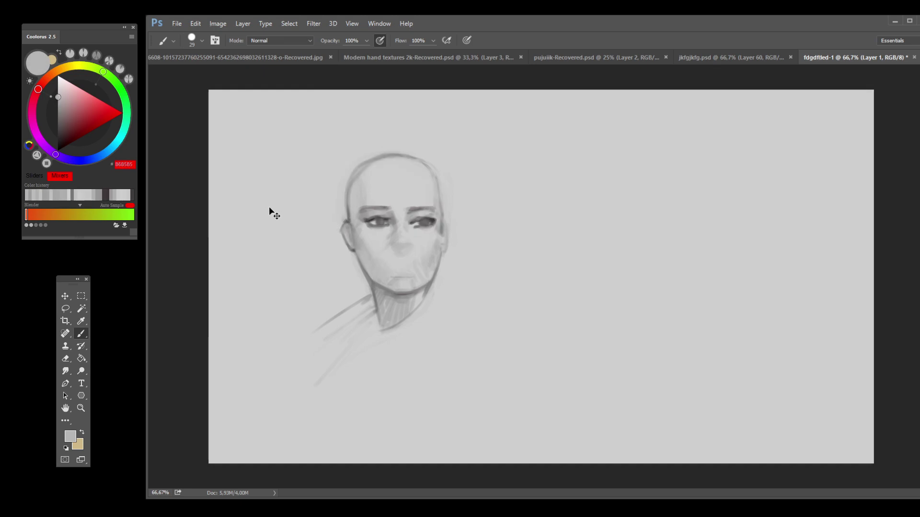
Step: Blend the side and base of the nose and the cheeks with light grays sampled from the face
left_click(385, 243, "alt")
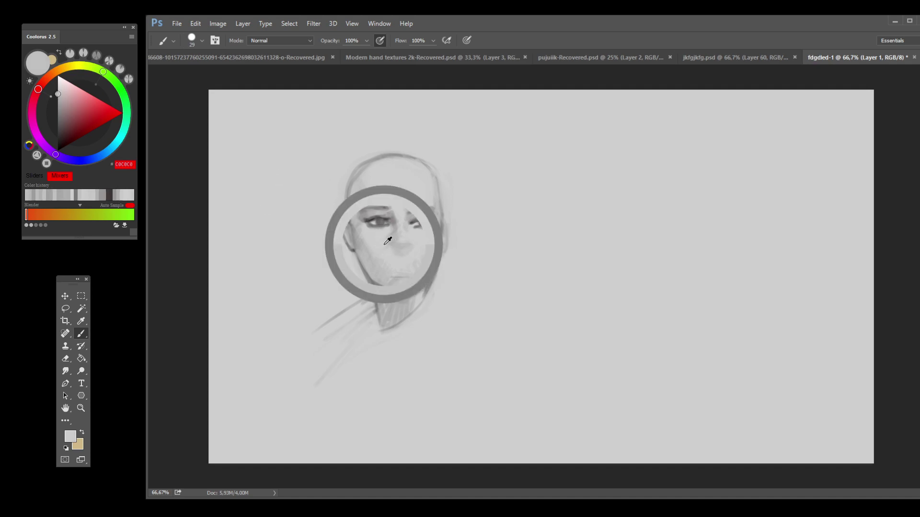
left_click(386, 237, "alt")
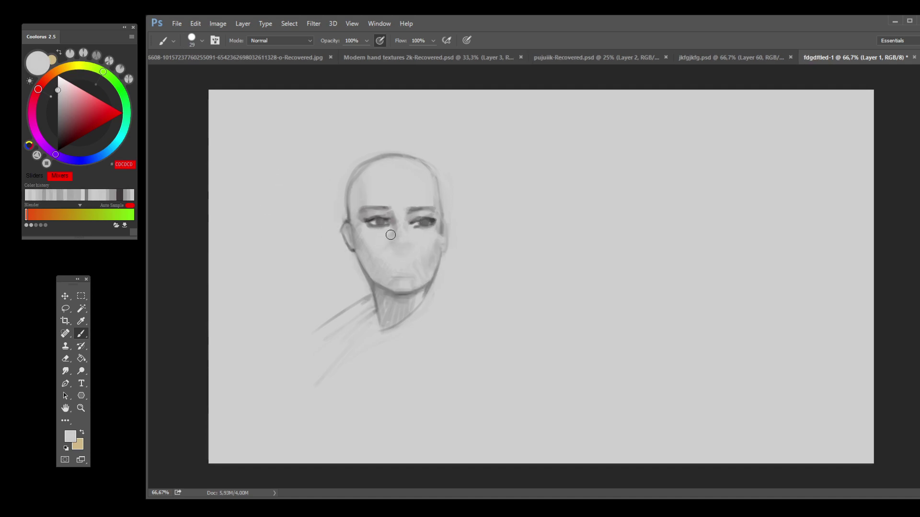
left_click(364, 240, "alt")
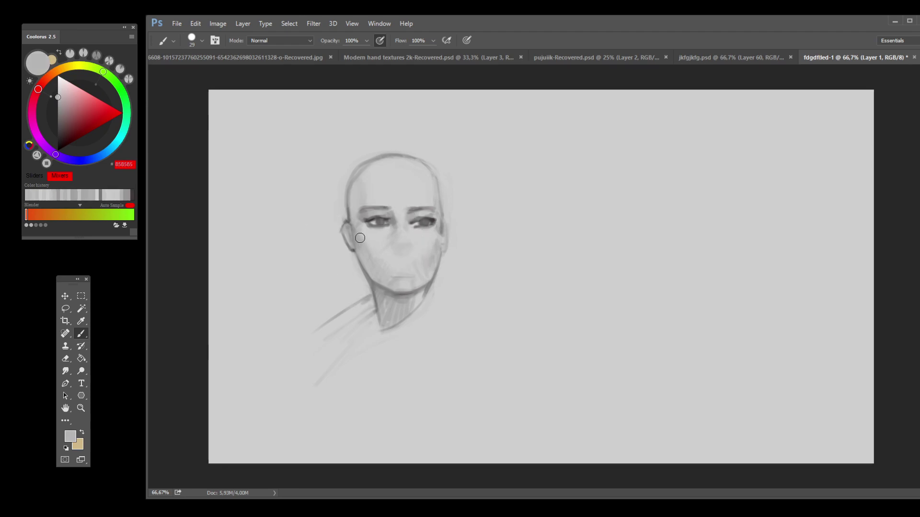
left_click(385, 243, "alt")
left_click(416, 253, "alt")
left_click(423, 260, "alt")
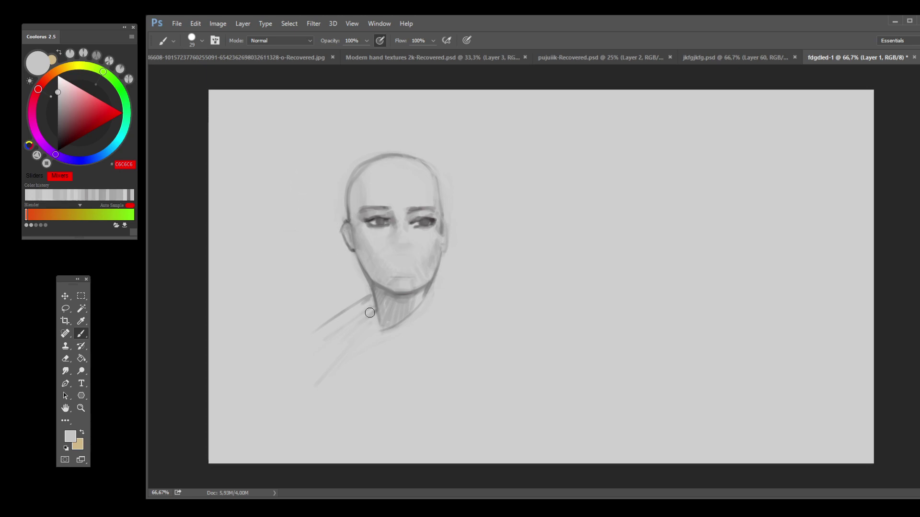
Step: Paint out the extra construction lines below the shoulder line with the background's light gray
left_click(347, 317, "alt")
left_click_drag(370, 323, 370, 311)
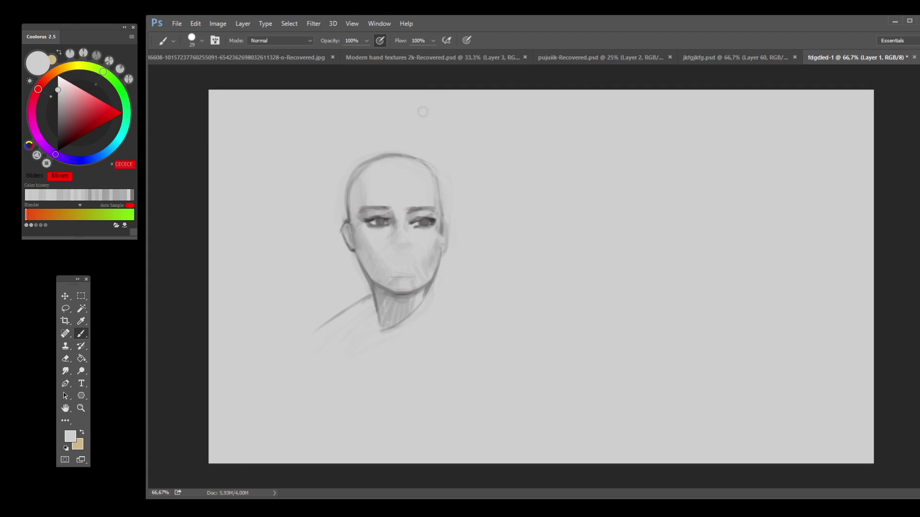
Step: Strengthen the upper lash lines of both eyes and the right eye's lower lid with a 6 px near-black brush
left_click(81, 408)
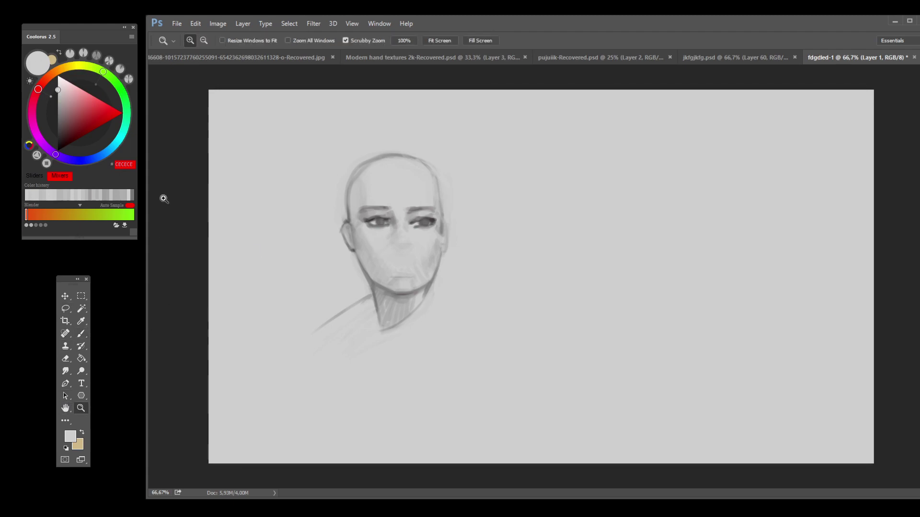
left_click(494, 253)
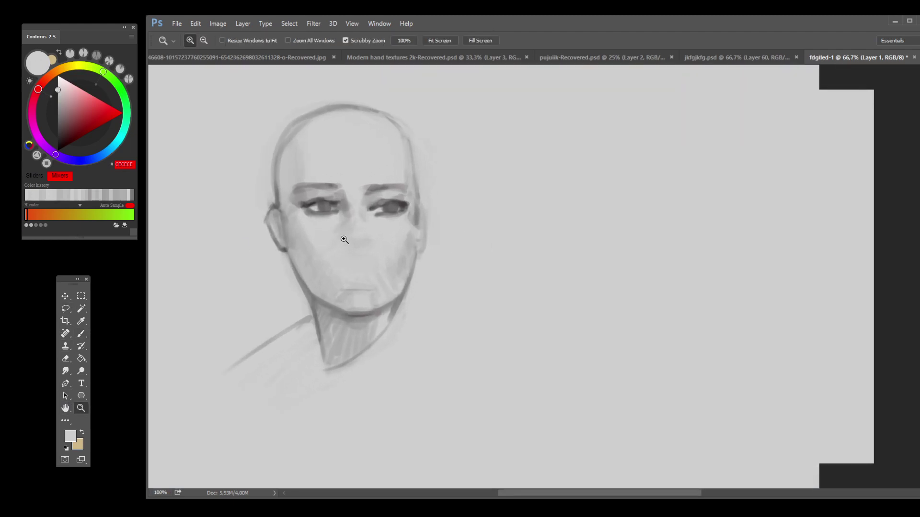
key("b")
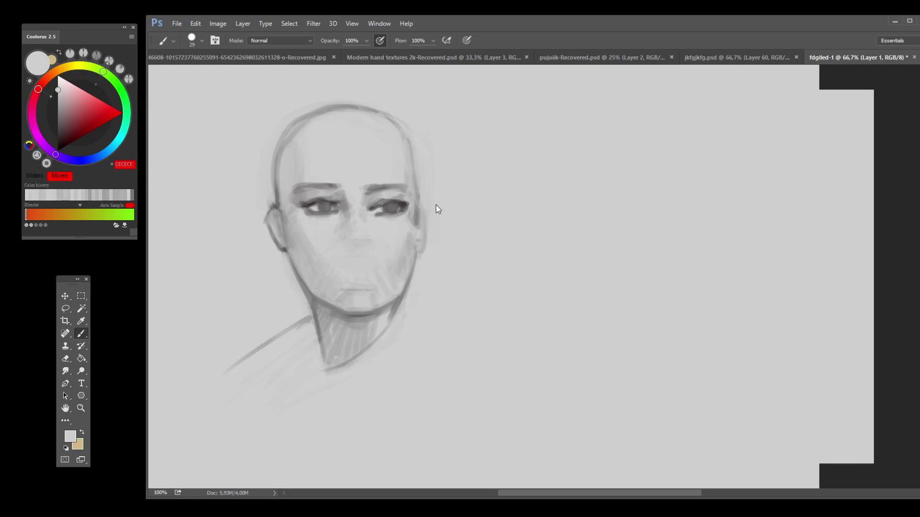
key("bracketleft")
key("bracketleft")
key("bracketleft")
key("bracketleft")
key("bracketleft")
key("bracketleft")
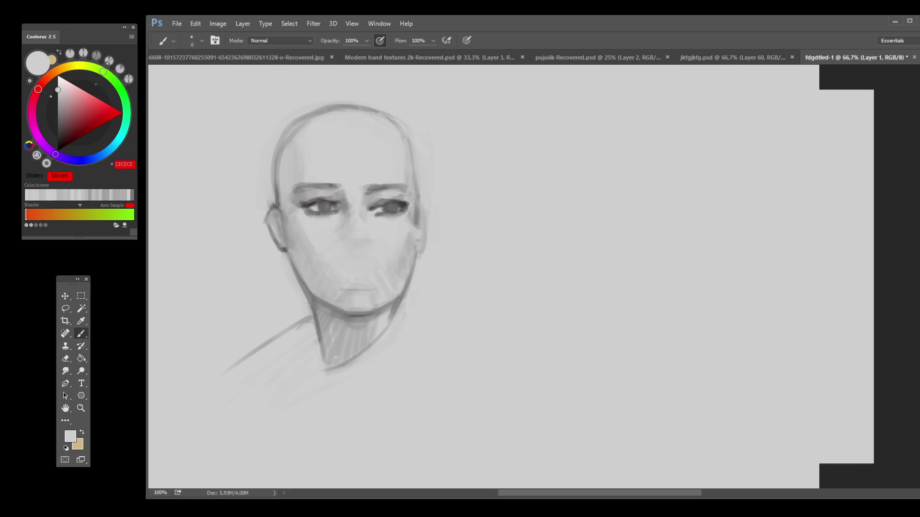
left_click(61, 144)
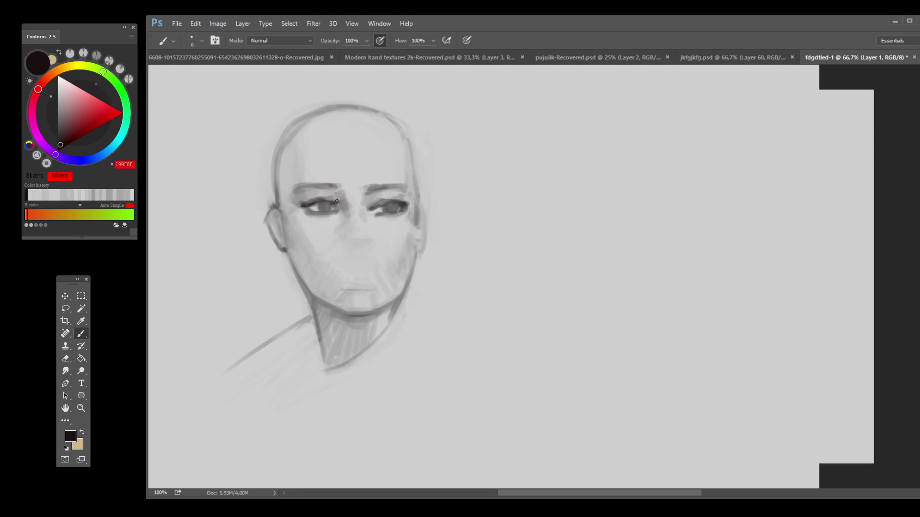
left_click_drag(325, 198, 336, 199)
left_click_drag(391, 202, 382, 205)
left_click_drag(307, 201, 328, 197)
key("ctrl+z")
left_click_drag(406, 210, 380, 215)
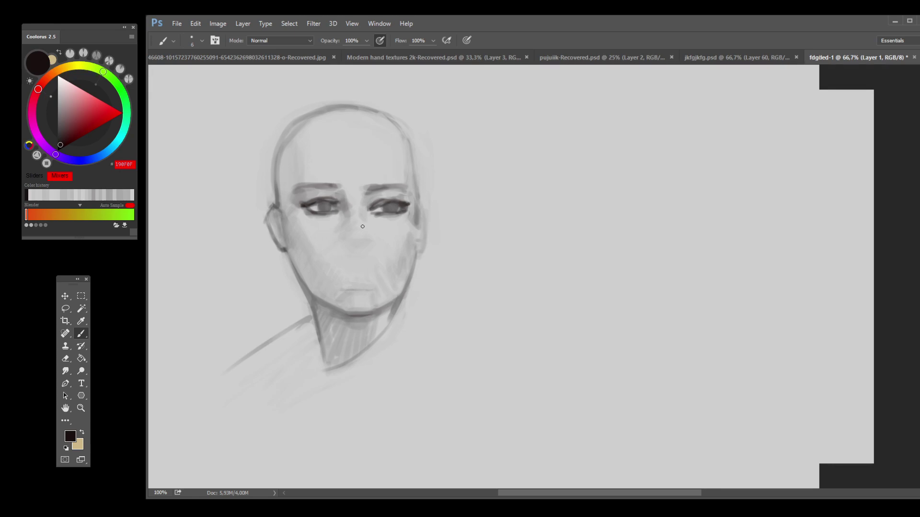
Step: Darken the jawline from both ears to the chin and reinforce the eyebrows in near-black
left_click_drag(286, 249, 307, 287)
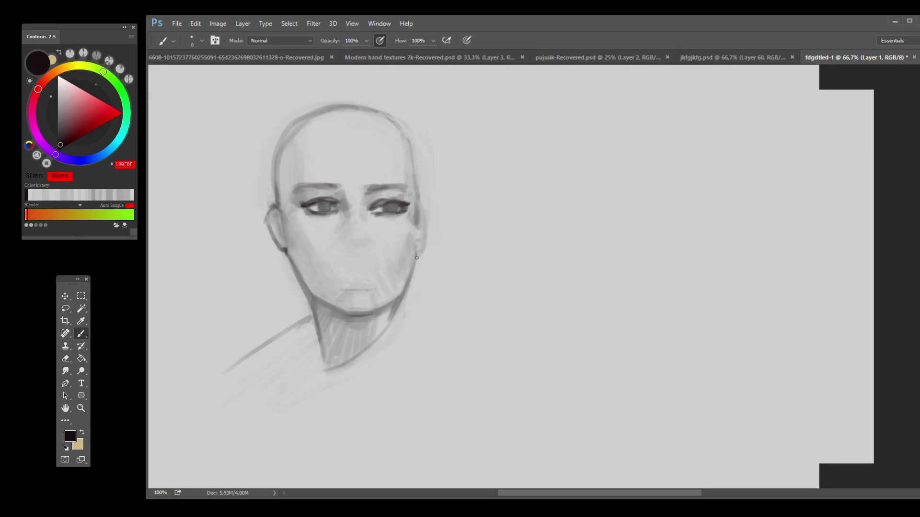
mouse_move(417, 256)
left_mouse_down()
mouse_move(399, 303)
mouse_move(417, 254)
mouse_move(403, 295)
mouse_move(331, 306)
left_mouse_up()
left_click_drag(322, 185, 410, 196)
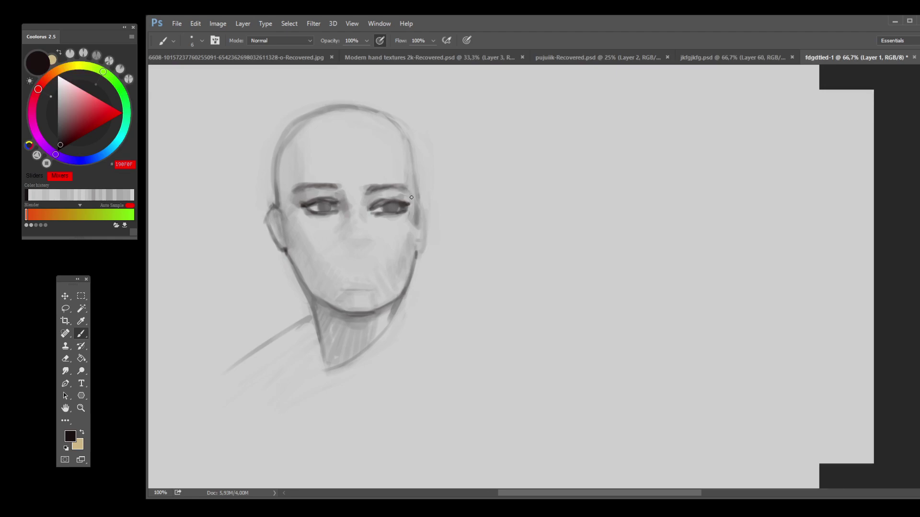
Step: Refine the right eye's outer corner and darken both upper lid lines with grays sampled from the right eye
left_click(403, 194, "alt")
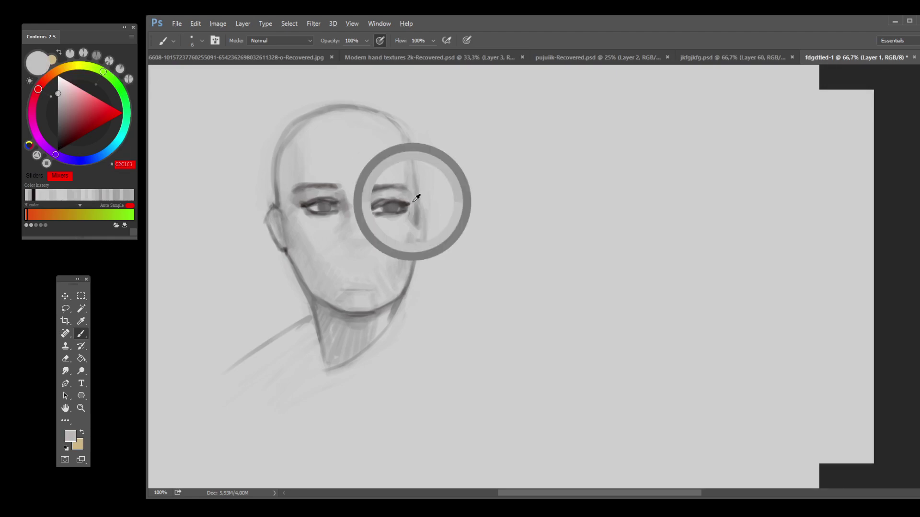
left_click(406, 204, "alt")
left_click_drag(407, 188, 406, 206)
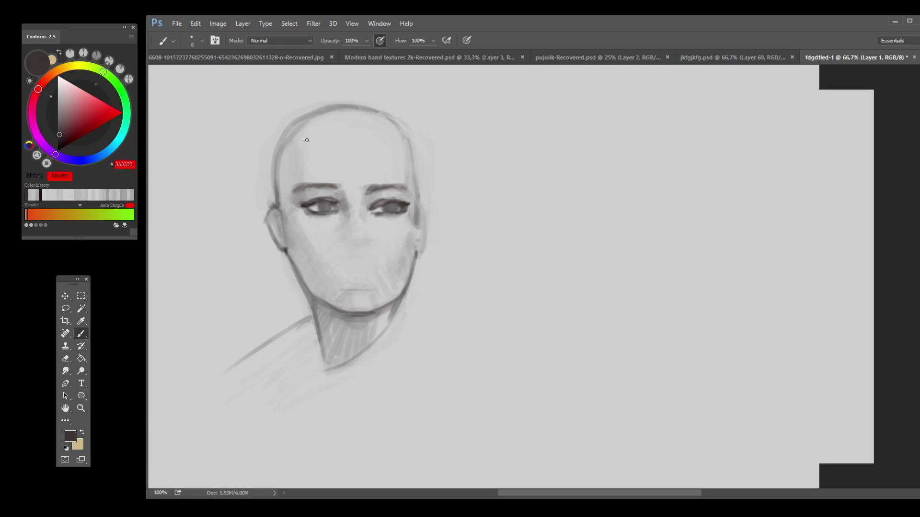
left_click(402, 203, "alt")
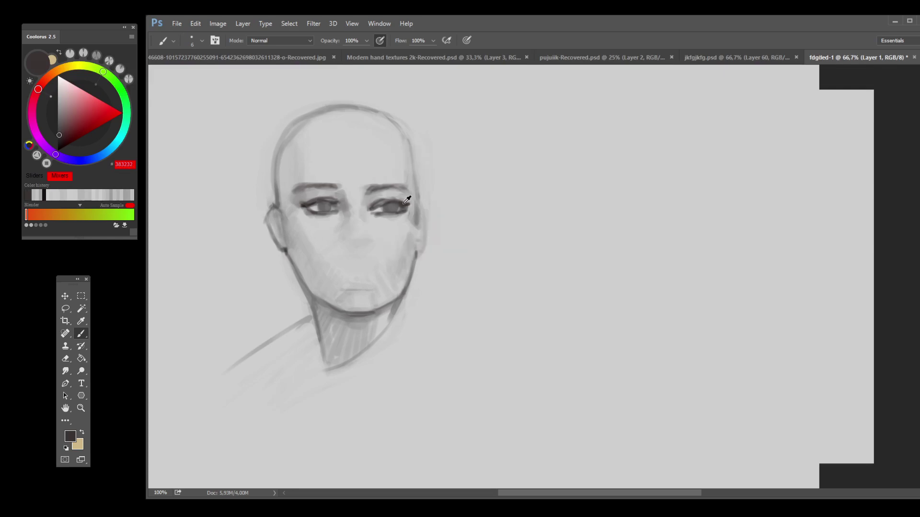
left_click_drag(405, 205, 389, 199)
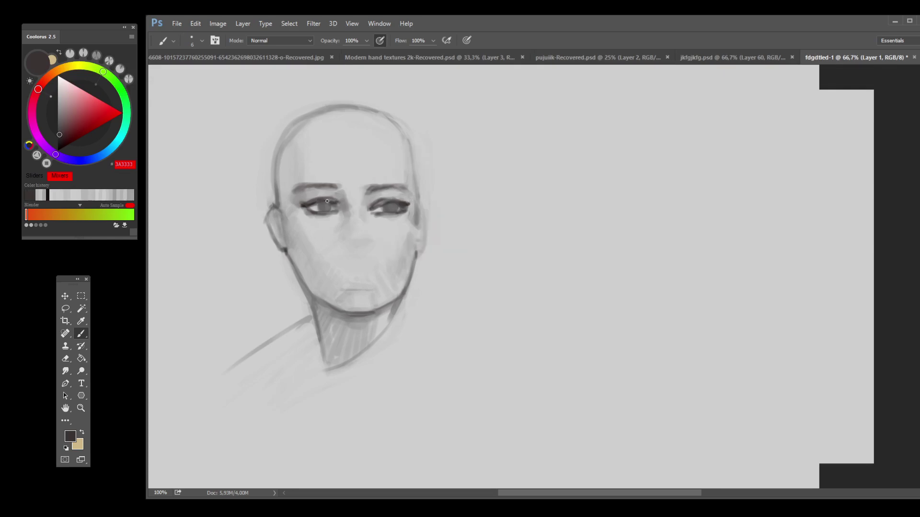
mouse_move(321, 198)
left_mouse_down()
mouse_move(304, 203)
mouse_move(334, 199)
left_mouse_up()
Step: Sketch the rounded nose tip and nostril wings with light strokes of the sampled dark gray
left_click_drag(367, 240, 370, 242)
left_click_drag(338, 263, 364, 263)
Step: Refine the left eye's iris, white and lower lid with light and mid grays sampled from the eye area
left_click(322, 203, "alt")
left_click(325, 202, "alt")
left_click(316, 207, "alt")
left_click(317, 208, "alt")
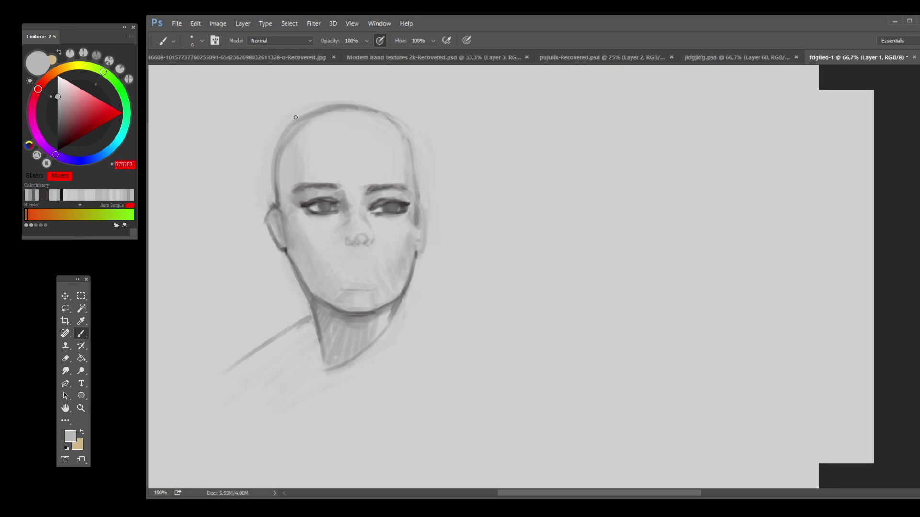
left_click(335, 215, "alt")
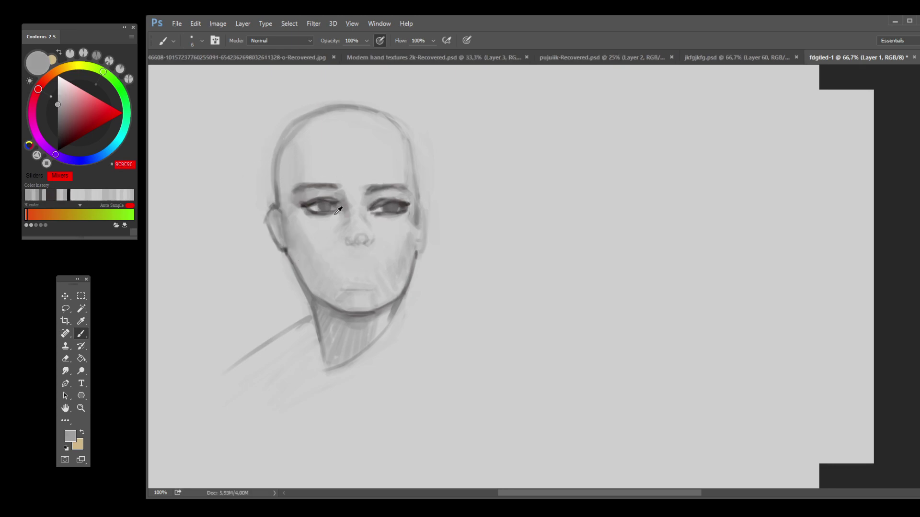
left_click(322, 213, "alt")
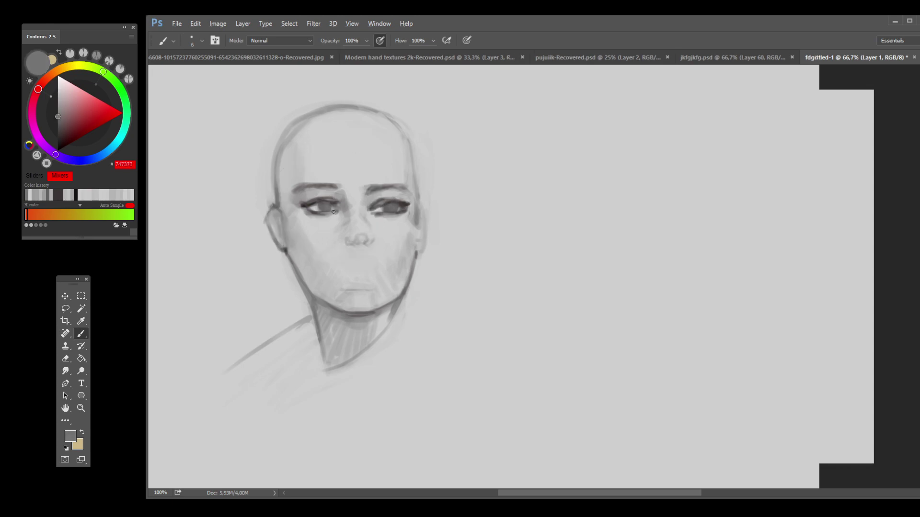
Step: Soften and redefine the right eye's lower lid with short strokes of grays sampled from around it
left_click(389, 213, "alt")
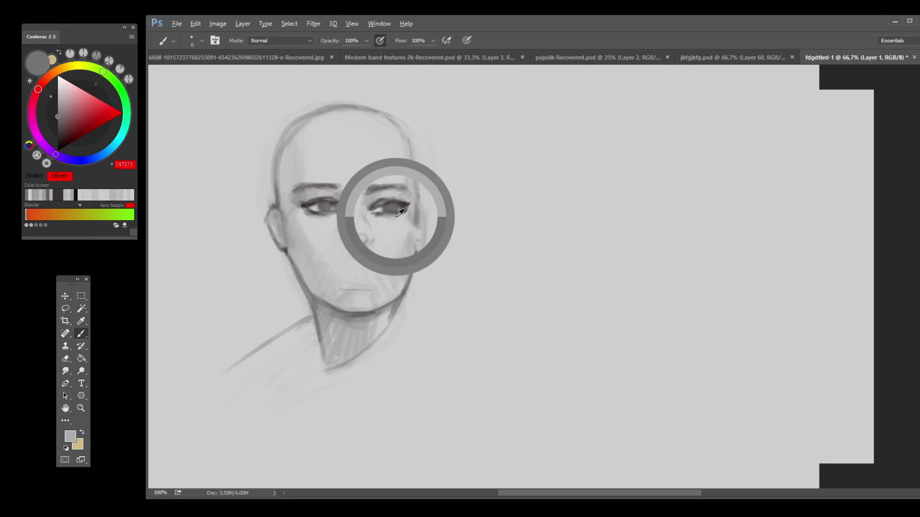
left_click(401, 214, "alt")
left_click_drag(402, 216, 391, 214)
left_click(377, 219, "alt")
left_click_drag(389, 216, 380, 217)
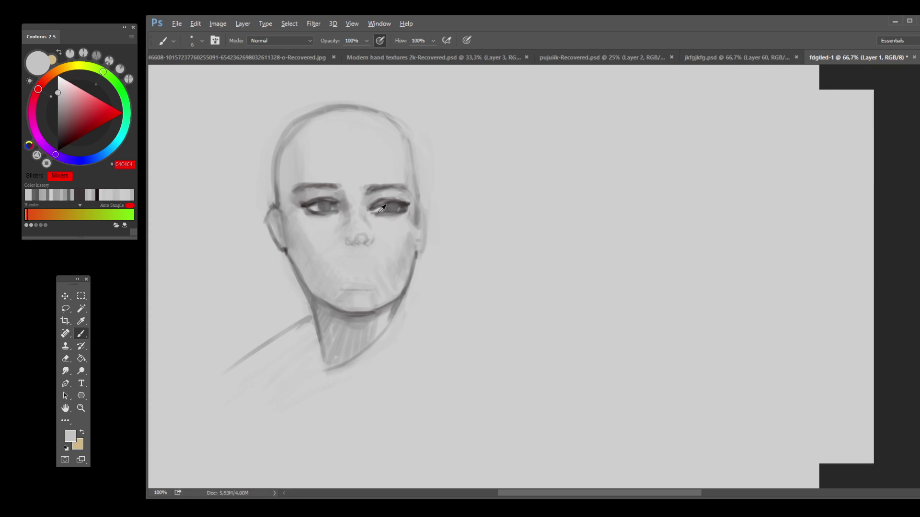
Step: Darken the right contour of the head and outline both ears with dark gray sampled from the left jawline
left_click(289, 247, "alt")
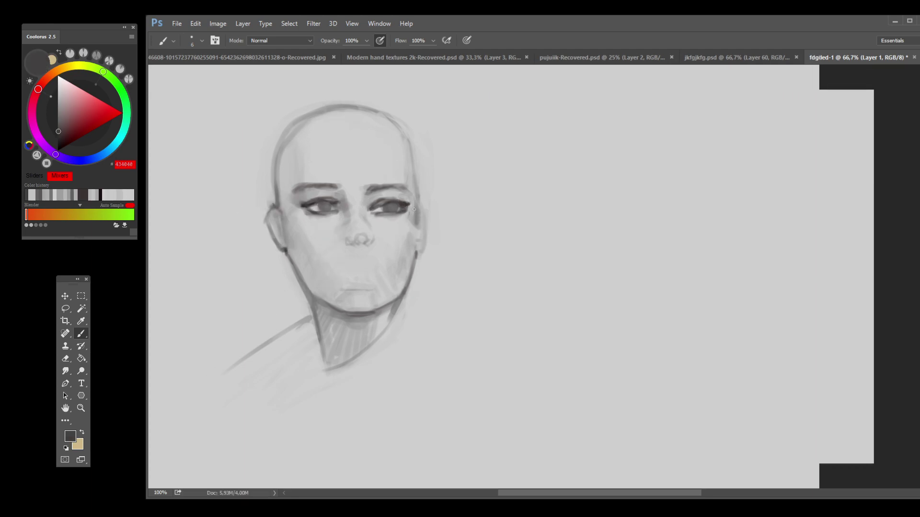
mouse_move(419, 202)
left_mouse_down()
mouse_move(416, 219)
mouse_move(412, 143)
mouse_move(395, 118)
left_mouse_up()
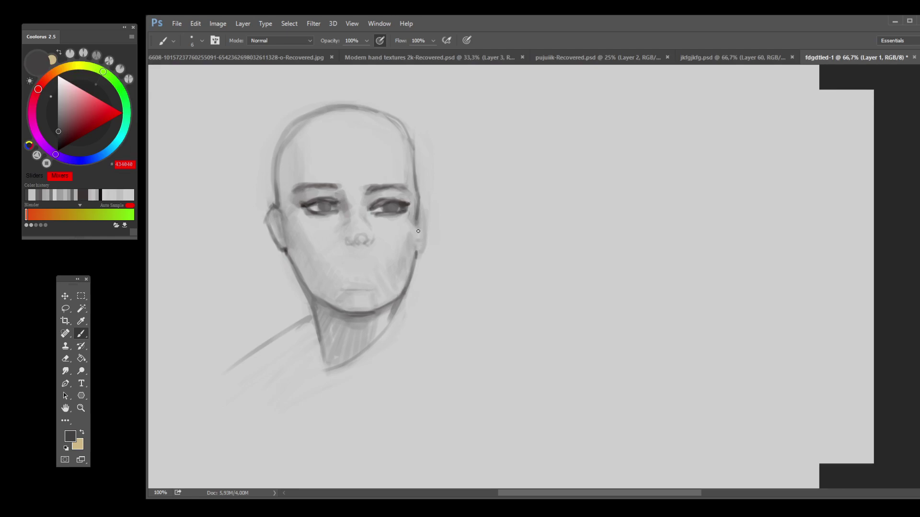
left_click_drag(417, 251, 426, 233)
left_click_drag(277, 206, 283, 248)
Step: Touch up the white and iris edge of the right eye with sampled grays, and sample the shading between the brows
left_click(383, 209, "alt")
left_click(381, 211, "alt")
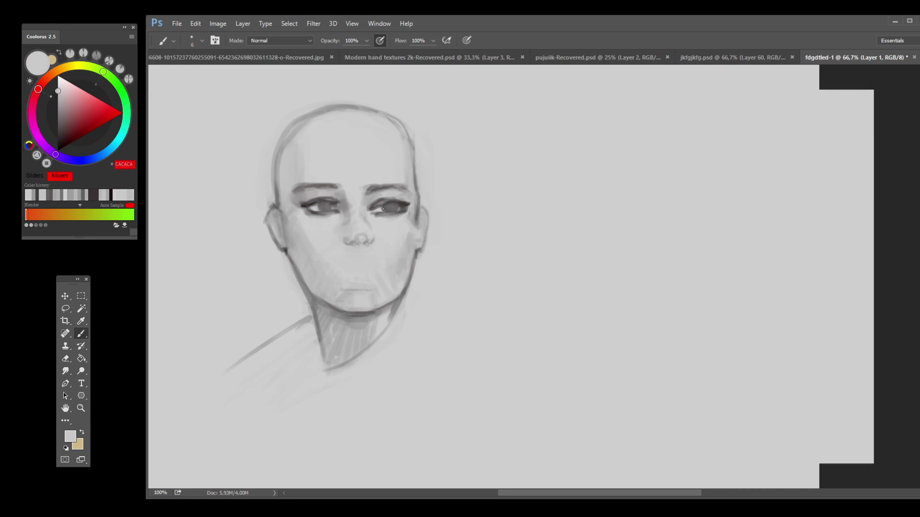
left_click(384, 208, "alt")
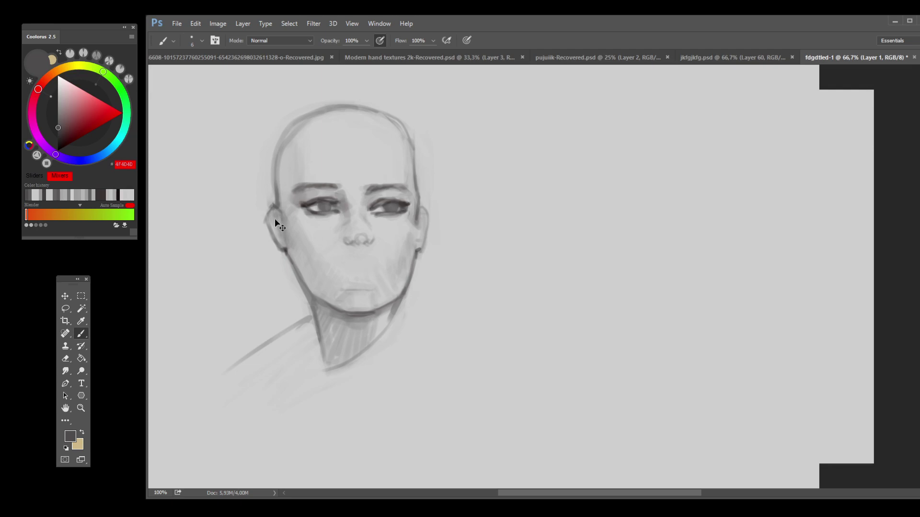
left_click(348, 194, "alt")
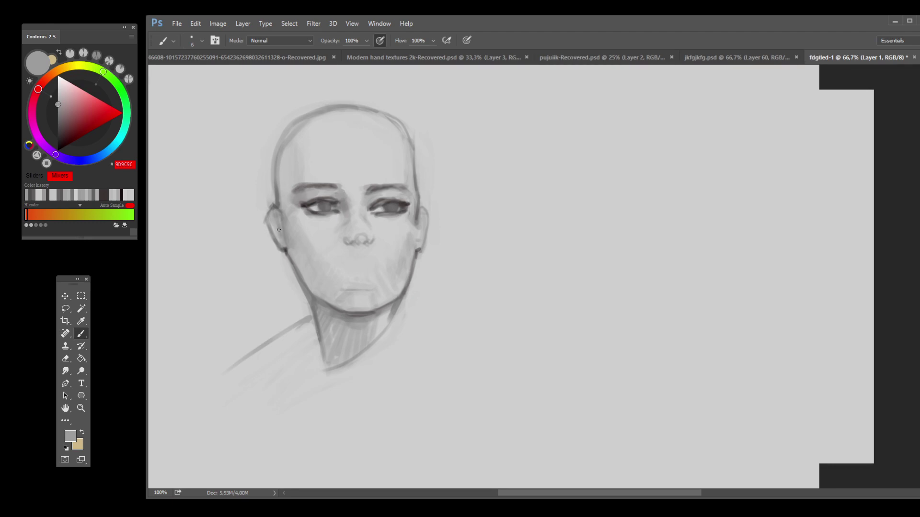
Step: Reinforce the jawline with near-black strokes, undoing the ones that do not fit
scroll(279, 229, "down", 3)
key("ctrl+minus")
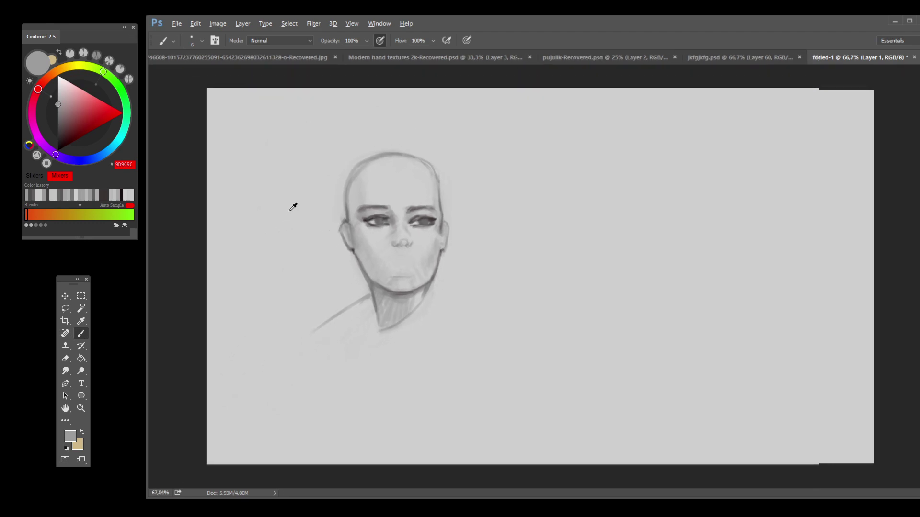
key("alt")
left_click(180, 372, "alt")
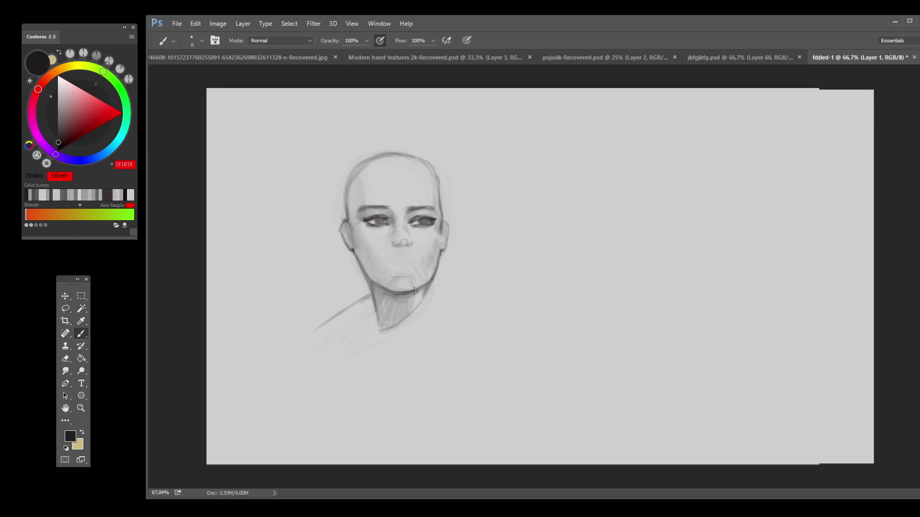
key("ctrl+z")
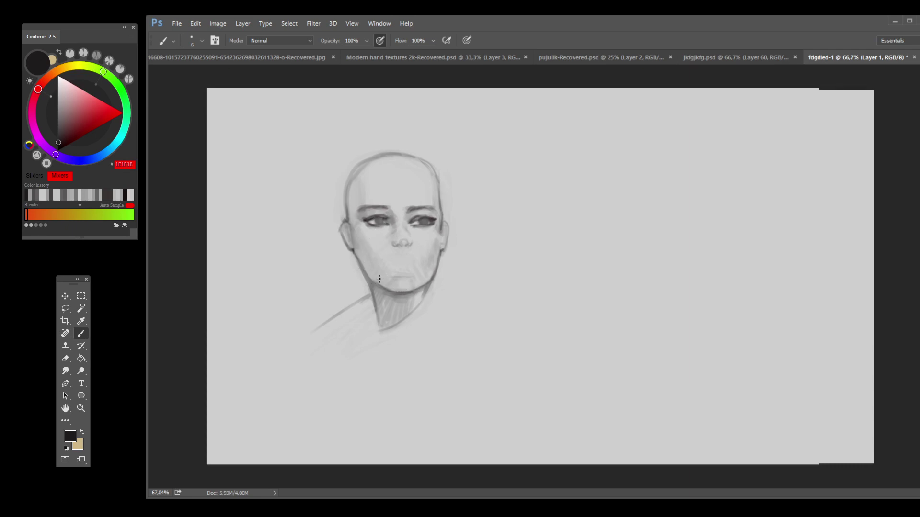
mouse_move(366, 276)
left_mouse_down()
mouse_move(411, 292)
mouse_move(403, 292)
mouse_move(433, 279)
mouse_move(446, 253)
left_mouse_up()
key("ctrl+z")
left_click_drag(416, 290, 437, 259)
Step: Try two light strokes for the mouth below the nose, and undo them
left_click_drag(391, 261, 406, 258)
mouse_move(405, 258)
left_mouse_down()
mouse_move(394, 257)
mouse_move(397, 268)
left_mouse_up()
key("ctrl+alt+z")
key("ctrl+alt+z")
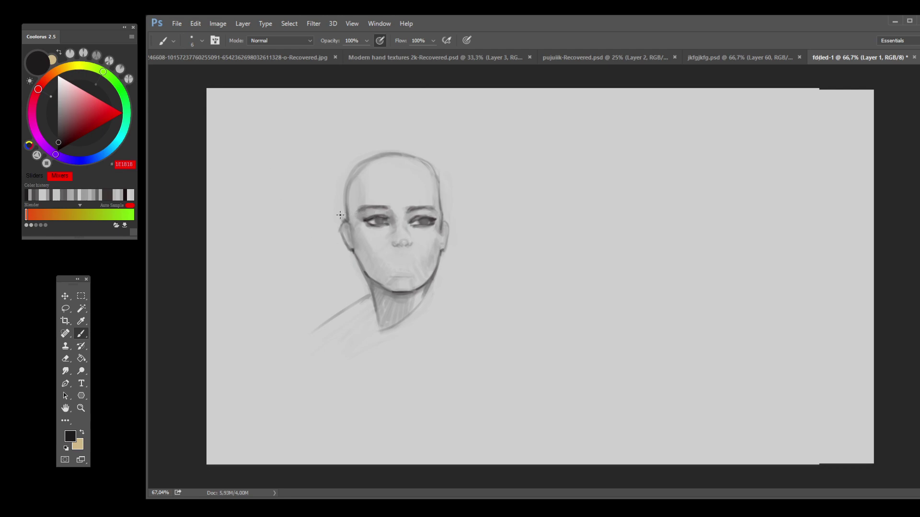
Step: Lasso the nose tip, shift it slightly left with Free Transform, and deselect it
left_click(66, 309)
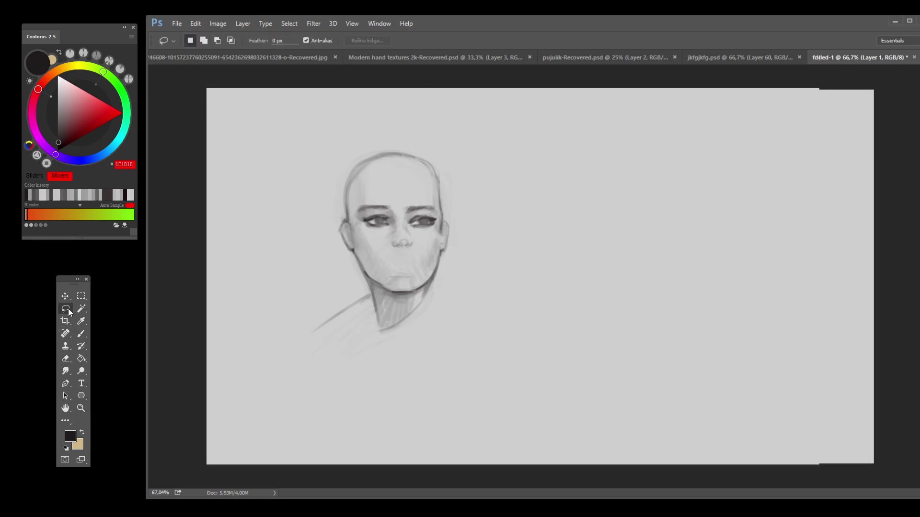
mouse_move(390, 239)
left_mouse_down()
mouse_move(395, 252)
mouse_move(417, 253)
mouse_move(413, 239)
left_mouse_up()
key("ctrl+t")
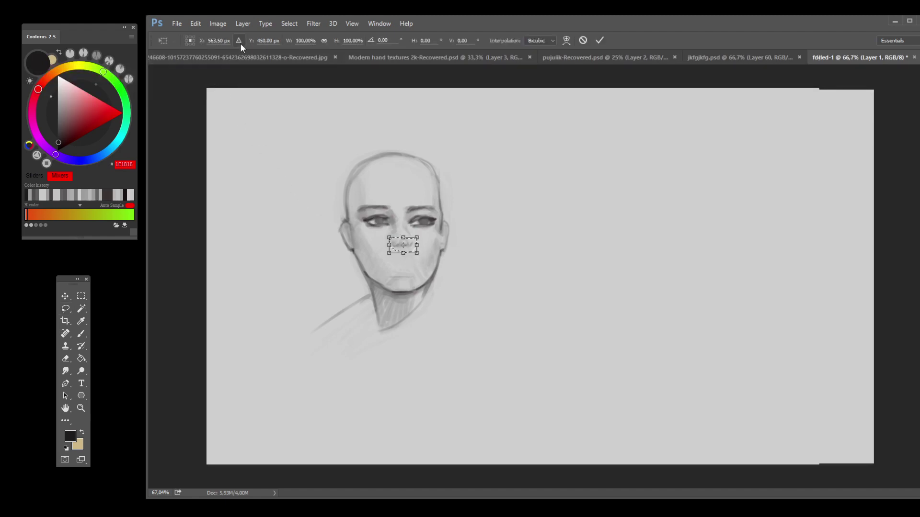
left_click_drag(207, 46, 253, 43)
key("Return")
key("ctrl+d")
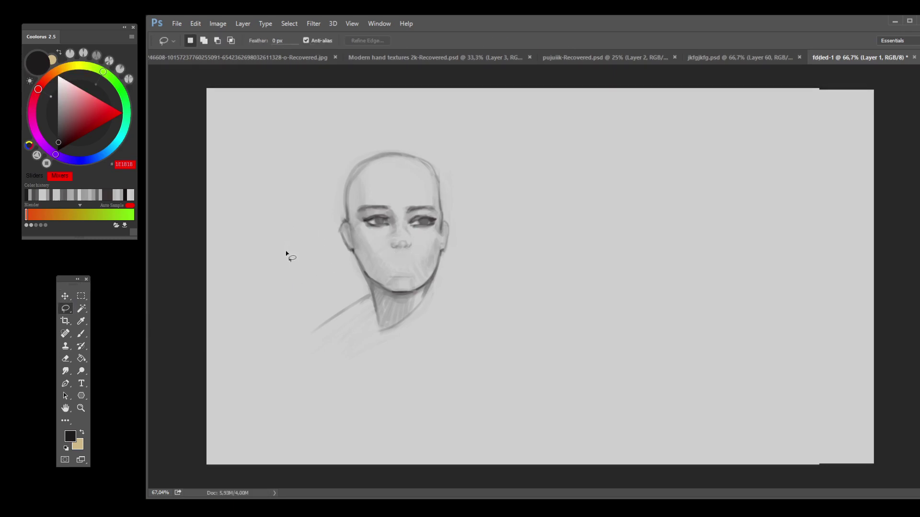
Step: Shade the nostrils, nose tip and left side of the nose with light near-black brush strokes
key("b")
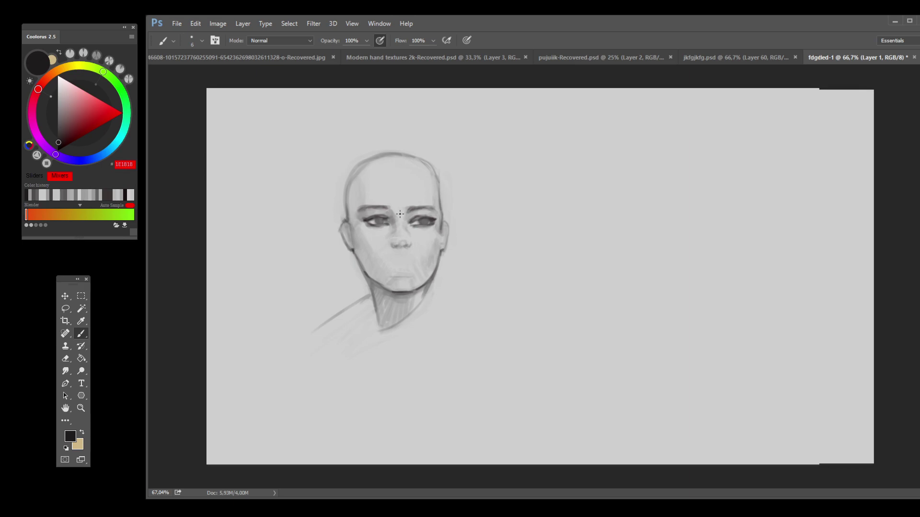
left_click_drag(400, 247, 397, 243)
mouse_move(393, 240)
left_mouse_down()
mouse_move(394, 226)
mouse_move(392, 249)
left_mouse_up()
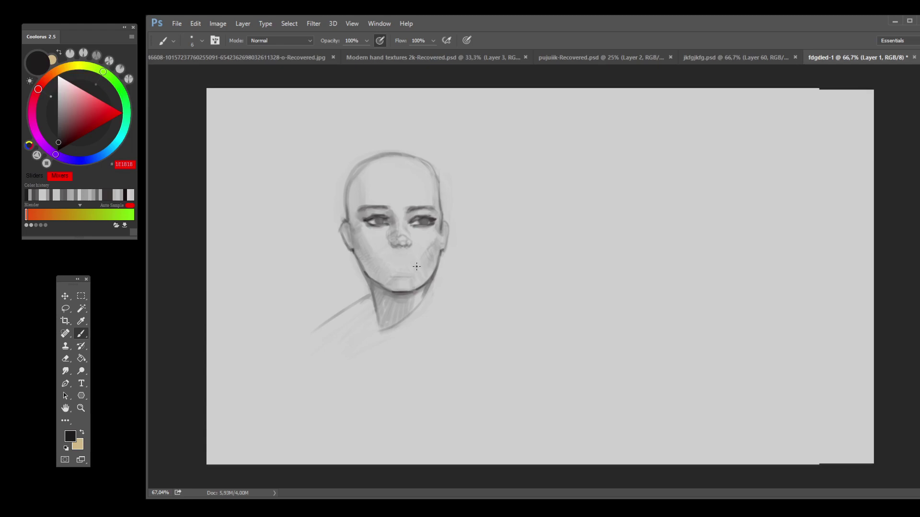
Step: Sketch faint lips between nose and chin, and strengthen the top of the left ear
mouse_move(385, 260)
left_mouse_down()
mouse_move(409, 259)
mouse_move(402, 269)
left_mouse_up()
mouse_move(344, 227)
left_mouse_down()
mouse_move(351, 211)
mouse_move(349, 221)
left_mouse_up()
left_click(381, 40)
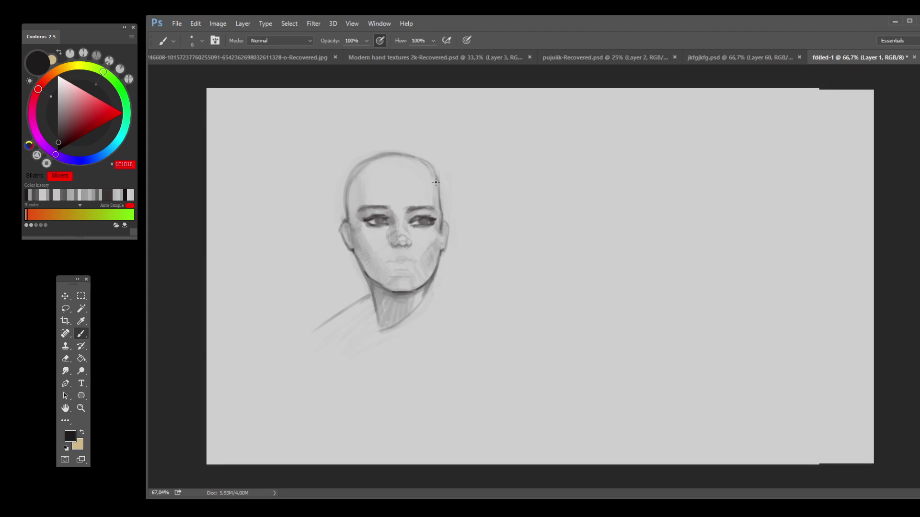
Step: Enlarge the brush to 10 px and draw a curved hairline stroke across the upper forehead
key("bracketright")
key("bracketright")
key("bracketright")
key("bracketright")
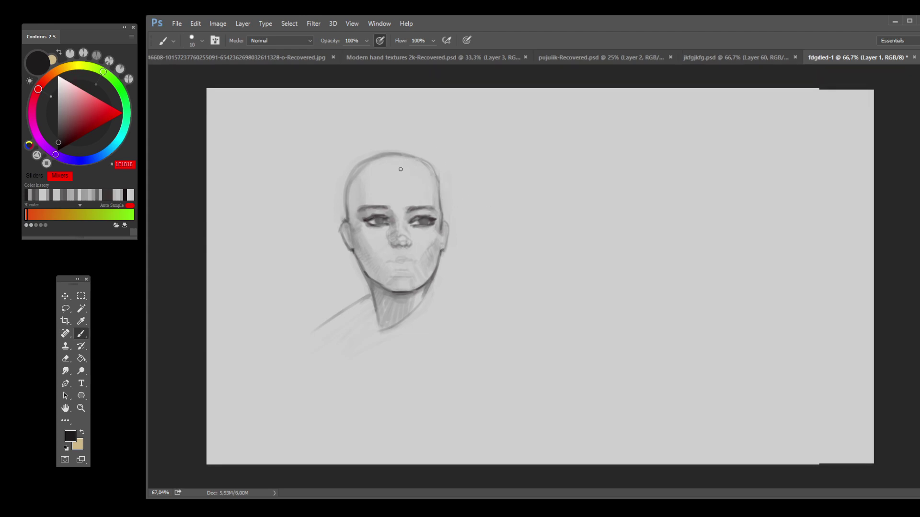
left_click_drag(383, 177, 389, 175)
Step: Paint over both irises with light gray sampled from the white of the left eye
left_click_drag(377, 221, 384, 221)
key("ctrl+z")
left_click(373, 223, "alt")
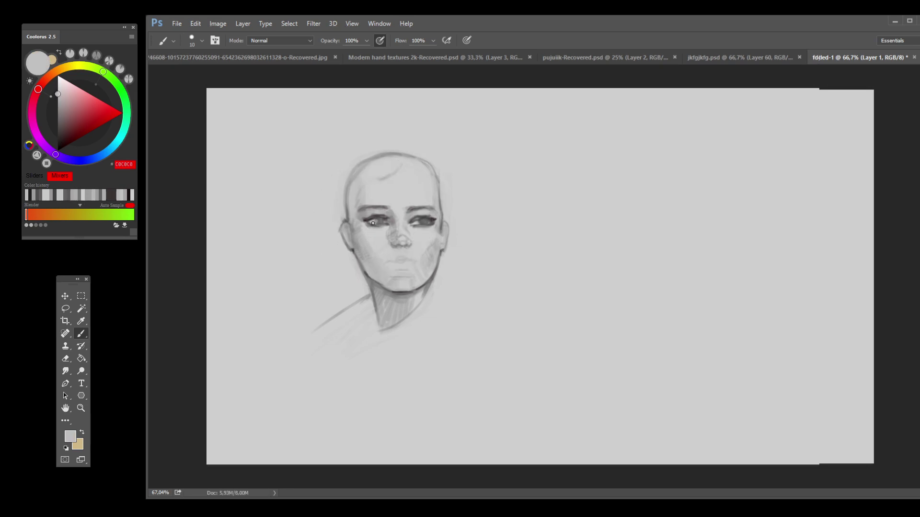
left_click(378, 220)
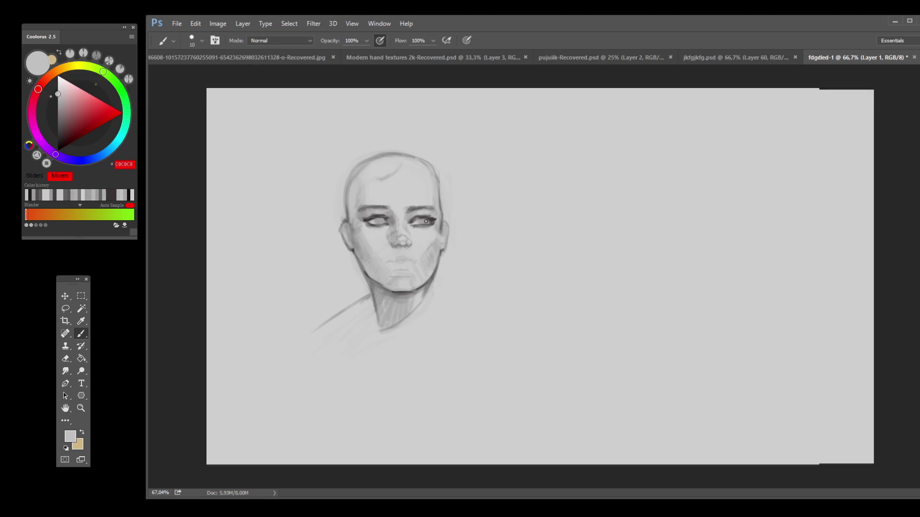
left_click_drag(424, 221, 417, 221)
Step: Extend the forehead hairline in near-black and sketch loose curls down the left side of the head to the shoulder
left_click(182, 369, "alt")
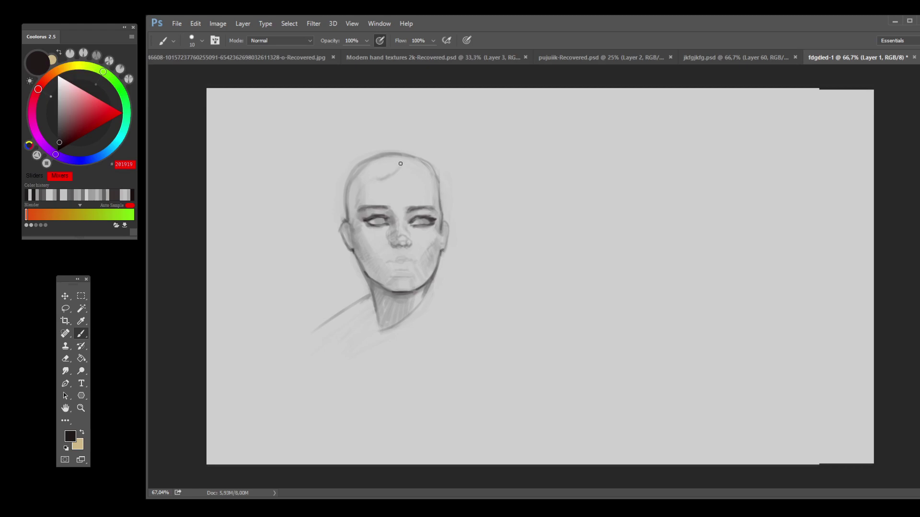
left_click_drag(393, 172, 405, 165)
mouse_move(438, 179)
left_mouse_down()
mouse_move(462, 172)
mouse_move(445, 175)
left_mouse_up()
key("ctrl+z")
left_click_drag(351, 294, 348, 323)
Step: Sketch curly hair over the crown and down the right side of the head, and touch up the left eye's upper lid
left_click_drag(387, 128, 383, 150)
left_click_drag(413, 118, 402, 137)
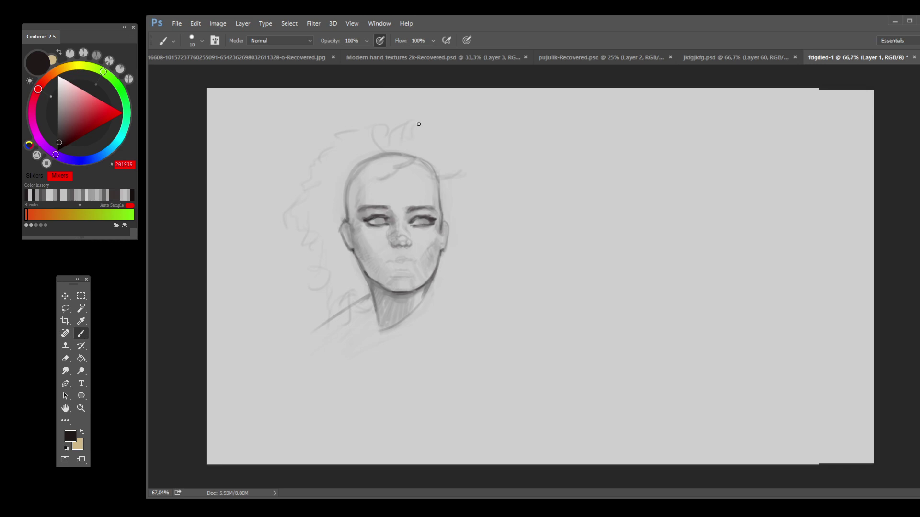
mouse_move(442, 148)
left_mouse_down()
mouse_move(467, 194)
mouse_move(466, 218)
mouse_move(483, 239)
mouse_move(473, 271)
left_mouse_up()
left_click_drag(385, 218, 373, 221)
Step: Try additional spiky strands over the crown and along the left side of the hair, and undo them
mouse_move(413, 117)
left_mouse_down()
mouse_move(405, 143)
mouse_move(403, 122)
mouse_move(390, 145)
mouse_move(375, 123)
mouse_move(388, 147)
mouse_move(363, 122)
mouse_move(376, 153)
mouse_move(369, 149)
left_mouse_up()
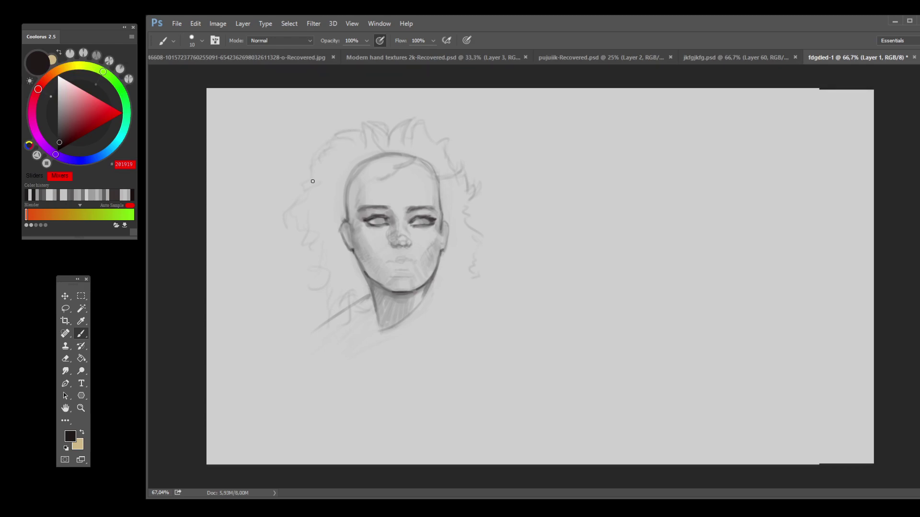
mouse_move(307, 159)
left_mouse_down()
mouse_move(296, 236)
mouse_move(289, 210)
left_mouse_up()
left_click_drag(304, 244, 303, 257)
key("ctrl+z")
key("ctrl+z")
key("ctrl+z")
key("ctrl+alt+z")
key("ctrl+alt+z")
key("ctrl+alt+z")
Step: Define the lips with near-black strokes and add inner curls around the left side, crown and right side of the hair
left_click_drag(387, 262, 394, 261)
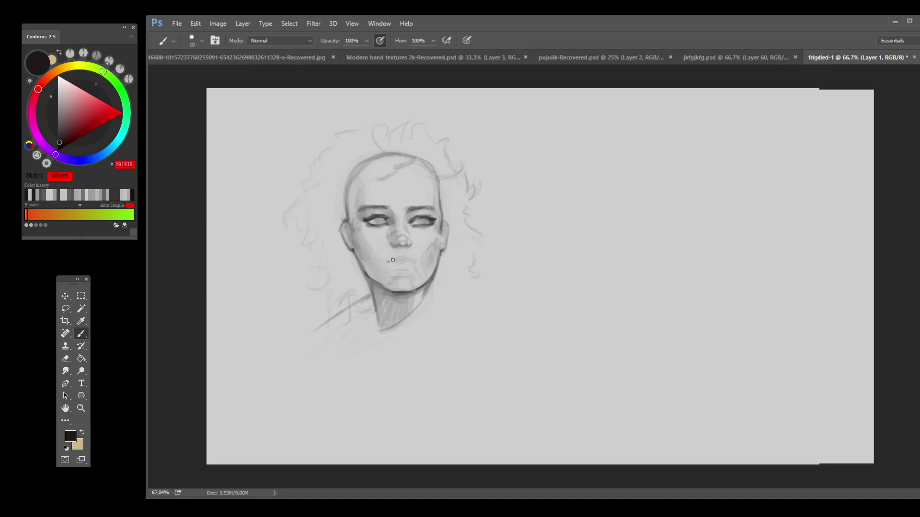
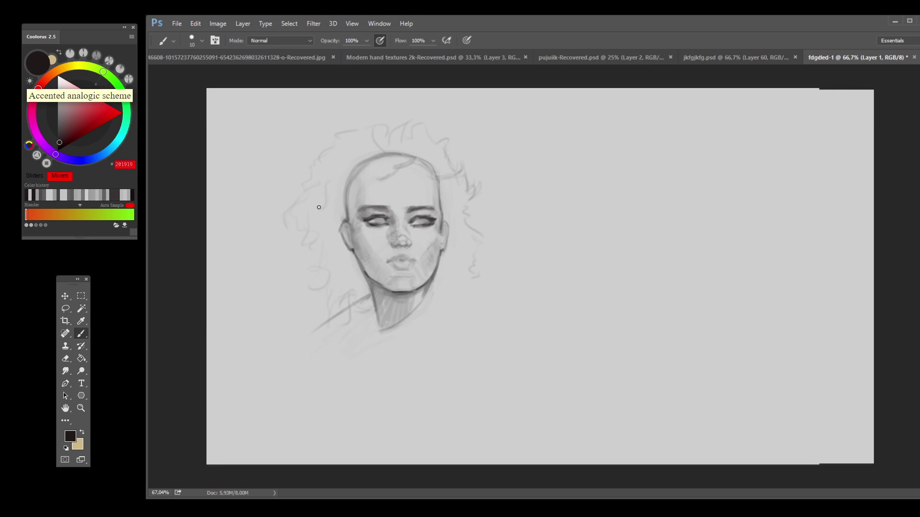
left_click_drag(311, 229, 323, 226)
left_click_drag(389, 147, 403, 142)
mouse_move(446, 163)
left_mouse_down()
mouse_move(463, 199)
mouse_move(467, 273)
left_mouse_up()
Step: Sketch collar and shoulder lines below the neck, then darken the left shoulder line and the base of the neck
left_click_drag(360, 327, 334, 373)
mouse_move(357, 318)
left_mouse_down()
mouse_move(330, 337)
mouse_move(325, 346)
mouse_move(360, 335)
mouse_move(372, 315)
mouse_move(342, 336)
mouse_move(372, 311)
mouse_move(329, 372)
left_mouse_up()
key("ctrl+z")
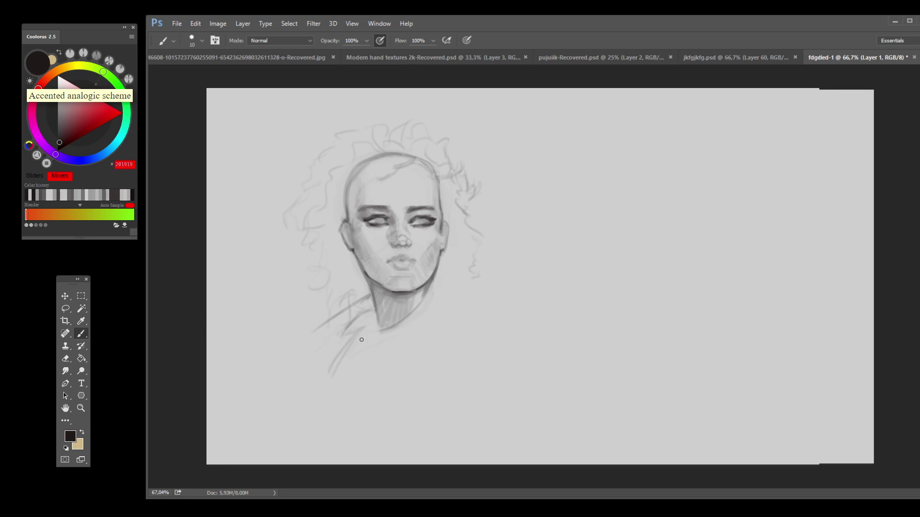
left_click_drag(371, 296, 316, 347)
left_click_drag(382, 329, 401, 321)
Step: Clean up the left eye's lower lid and the skin beneath it with light grays sampled nearby
left_click(382, 228, "alt")
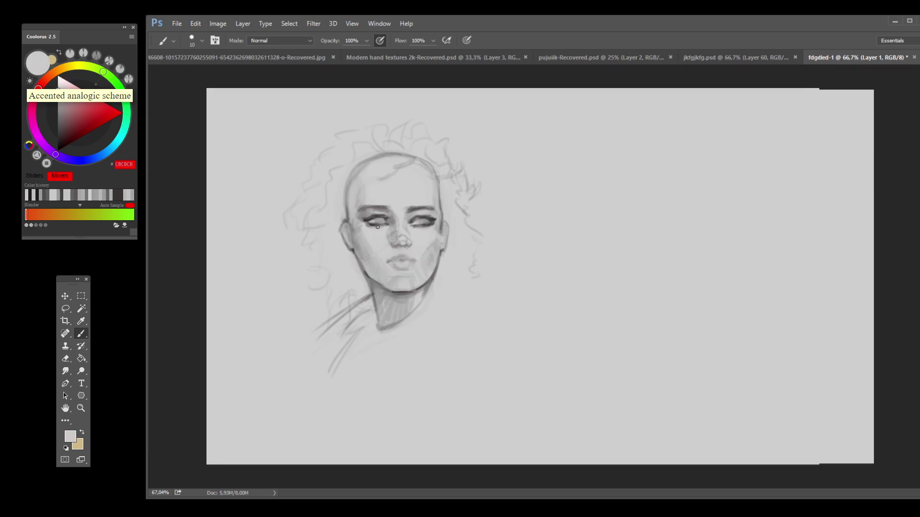
left_click(375, 223, "alt")
left_click(373, 226, "alt")
left_click(373, 227, "alt")
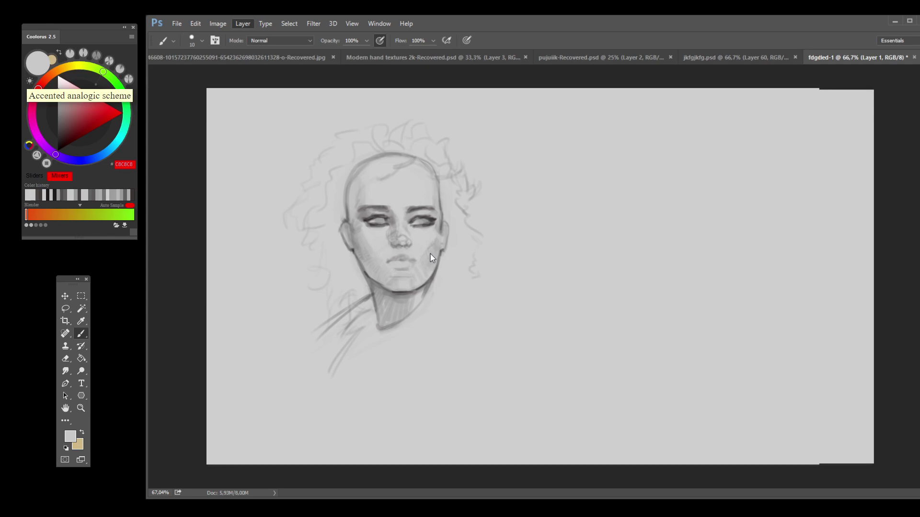
Step: Fill in the lips with grays sampled from the mouth, and sample the dark gray of the left eye
left_click(410, 262, "alt")
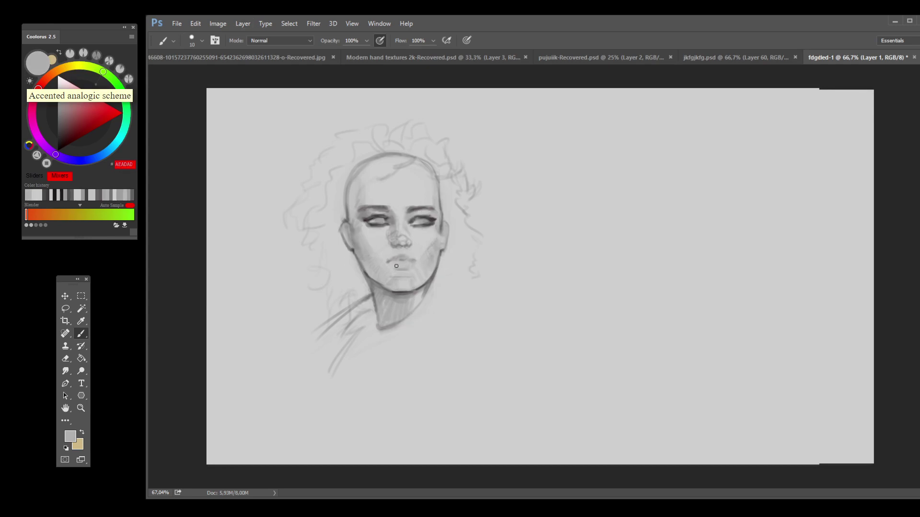
left_click(416, 261, "alt")
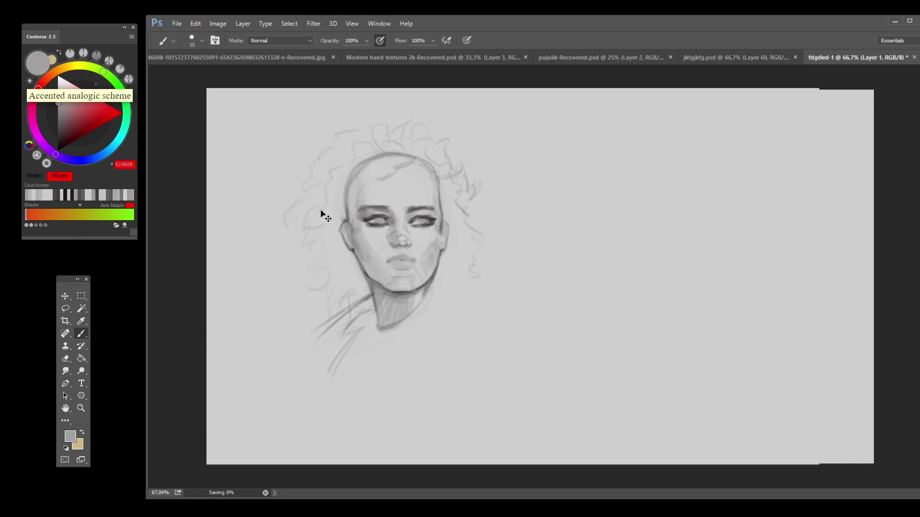
left_click(374, 222, "alt")
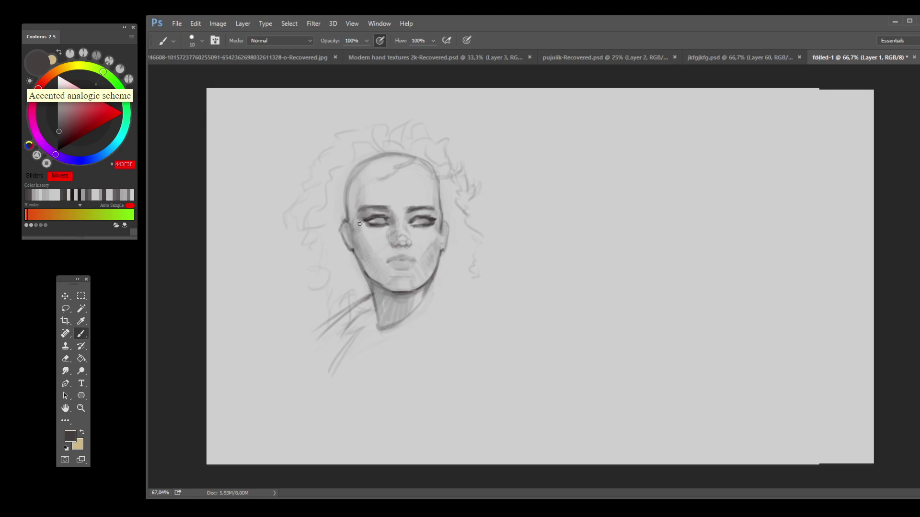
Step: Refine the edge of the head beside the left-hand eye with greys sampled from the temple
left_click(355, 225, "alt")
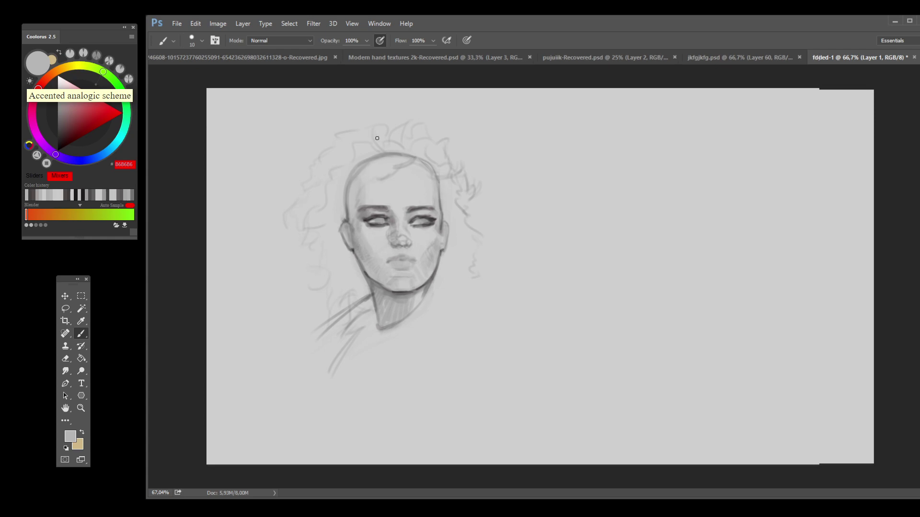
left_click(353, 222, "alt")
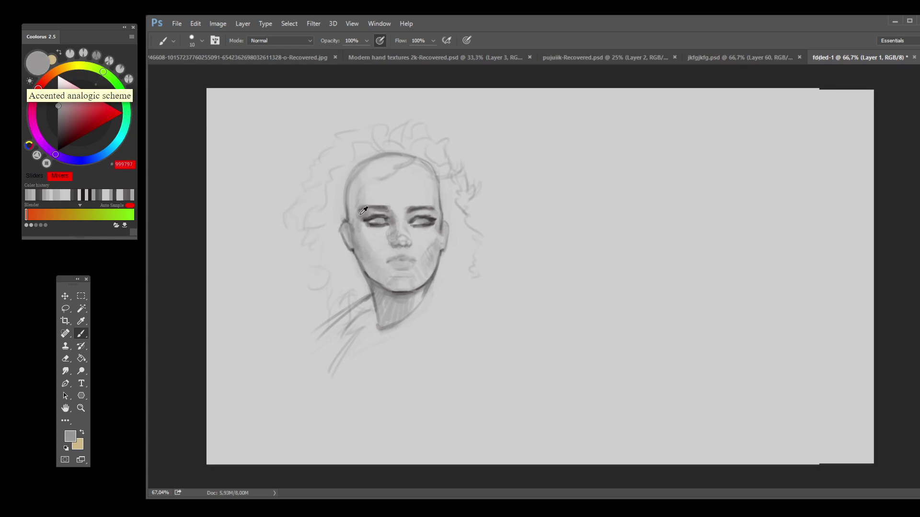
left_click_drag(349, 215, 349, 205)
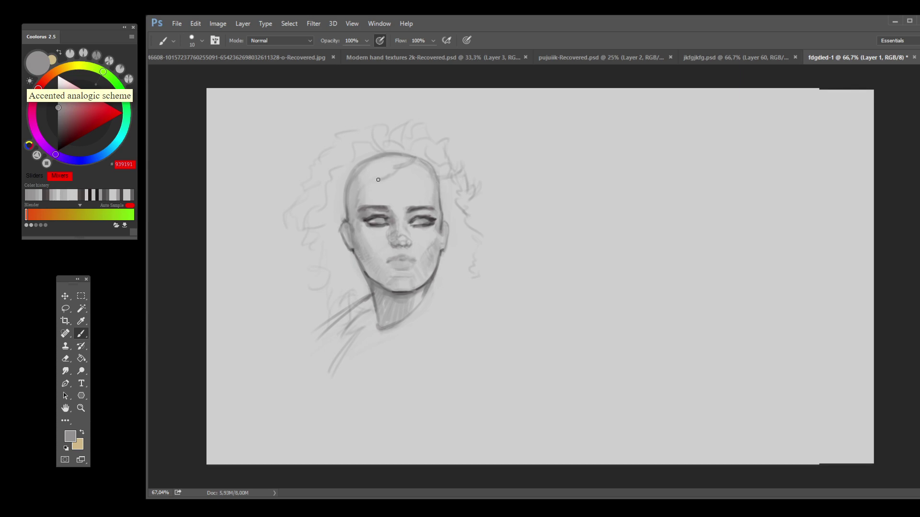
Step: Rework the lower edge of the chin with light and mid greys sampled from the jaw area
left_click(404, 286, "alt")
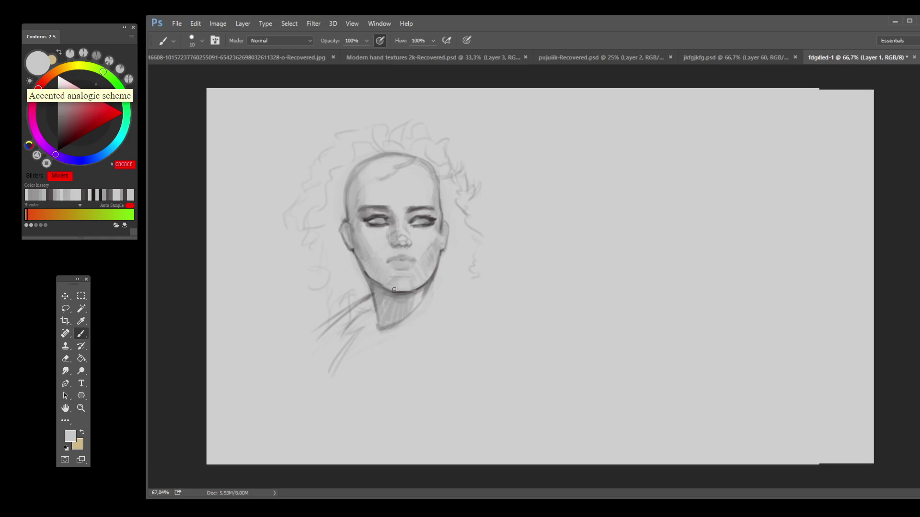
left_click(417, 287, "alt")
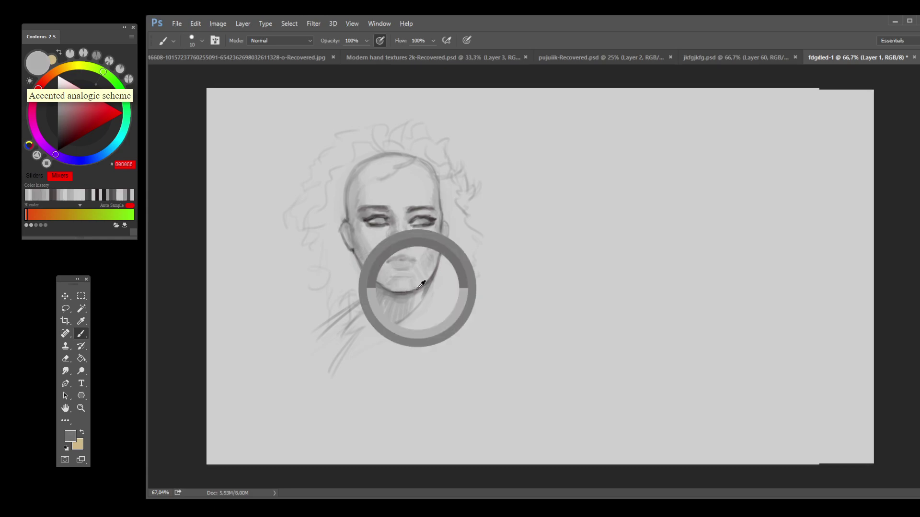
left_click_drag(407, 290, 390, 291)
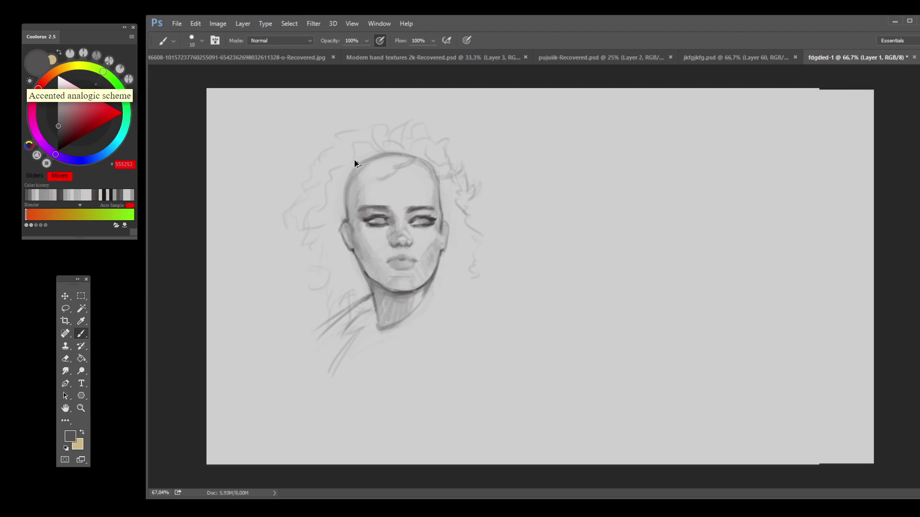
left_click(387, 232, "alt")
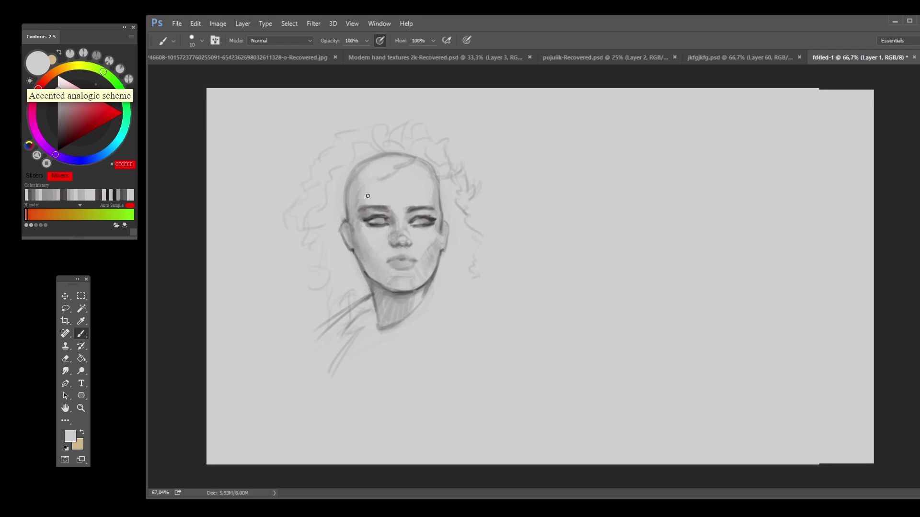
left_click(385, 219, "alt")
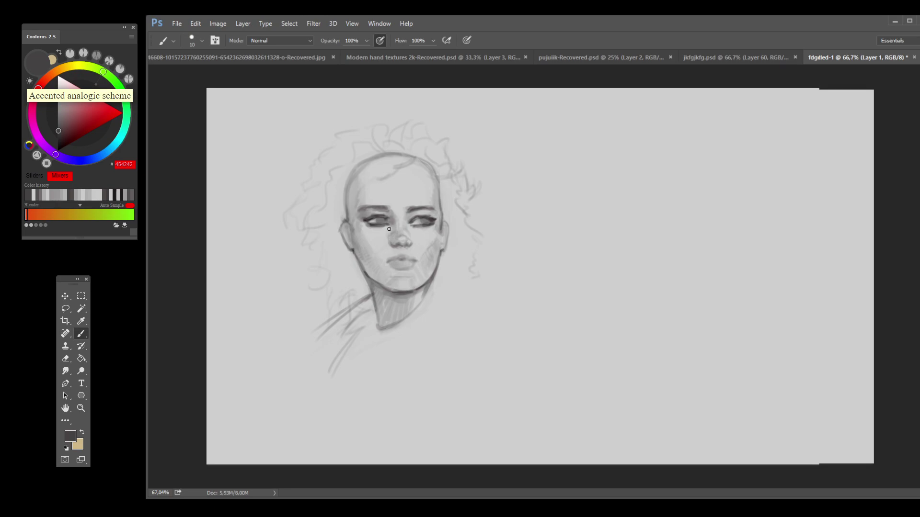
key("ctrl+alt+z")
key("ctrl+alt+z")
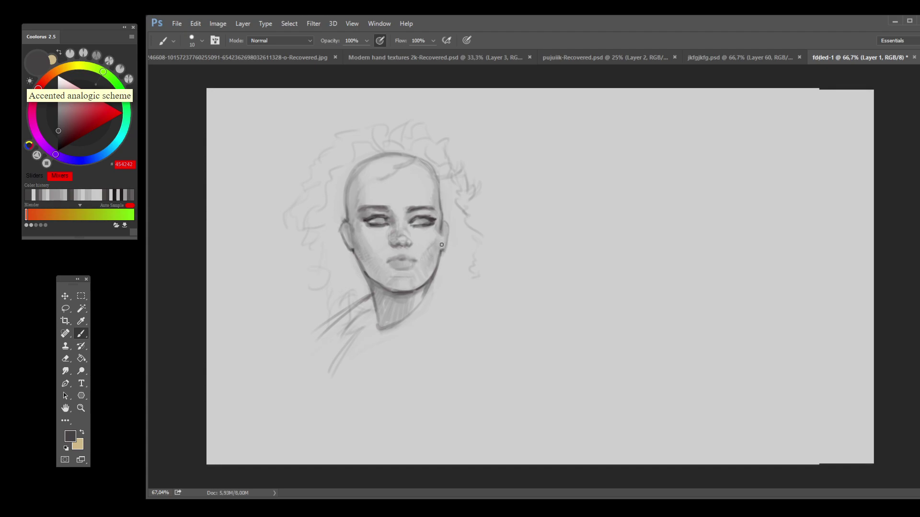
Step: Set the brush colour to near-black 232020 and darken the contour below the right-hand ear and along the left-hand jaw
left_click(59, 142)
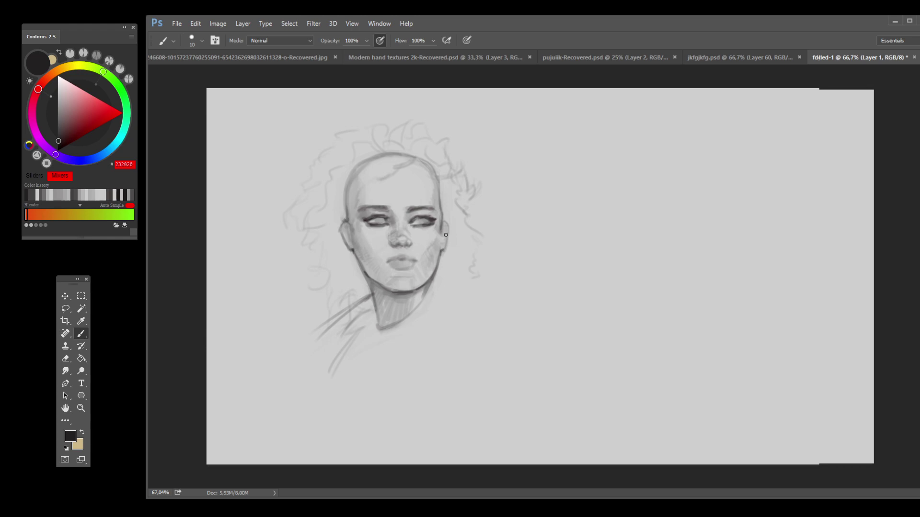
left_click_drag(447, 246, 449, 261)
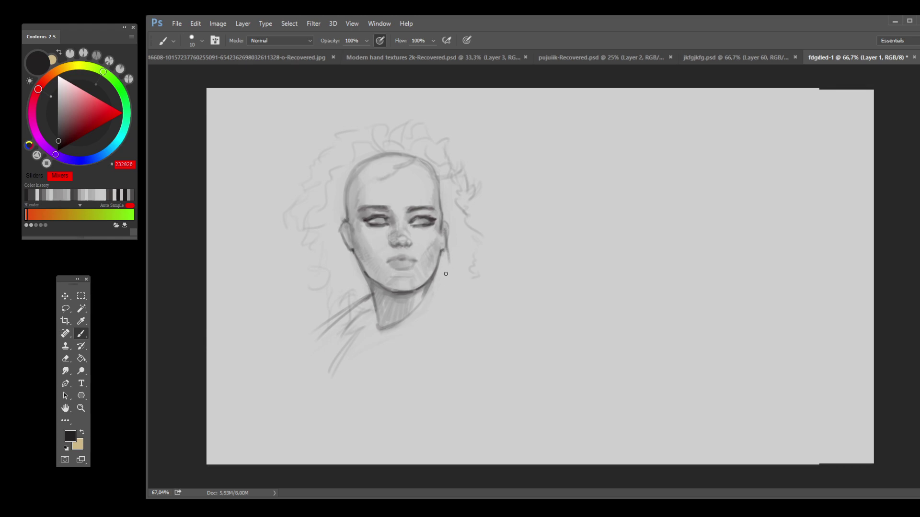
left_click_drag(438, 261, 431, 294)
key("ctrl+z")
left_click_drag(355, 248, 365, 272)
Step: Touch up the left-hand mouth corner and the nearby jaw edge with light greys sampled around the mouth
left_click(385, 253, "alt")
left_click(387, 262, "alt")
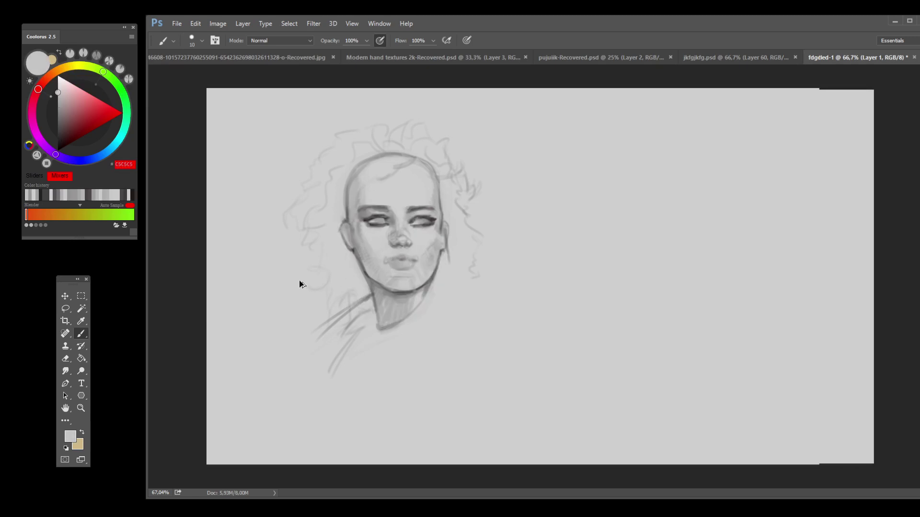
left_click(385, 252, "alt")
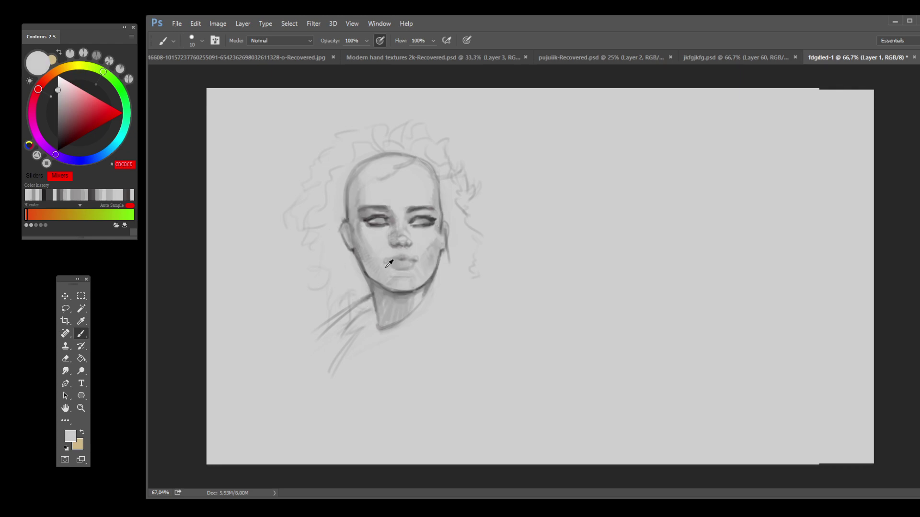
left_click(384, 264, "alt")
left_click_drag(360, 277, 353, 267)
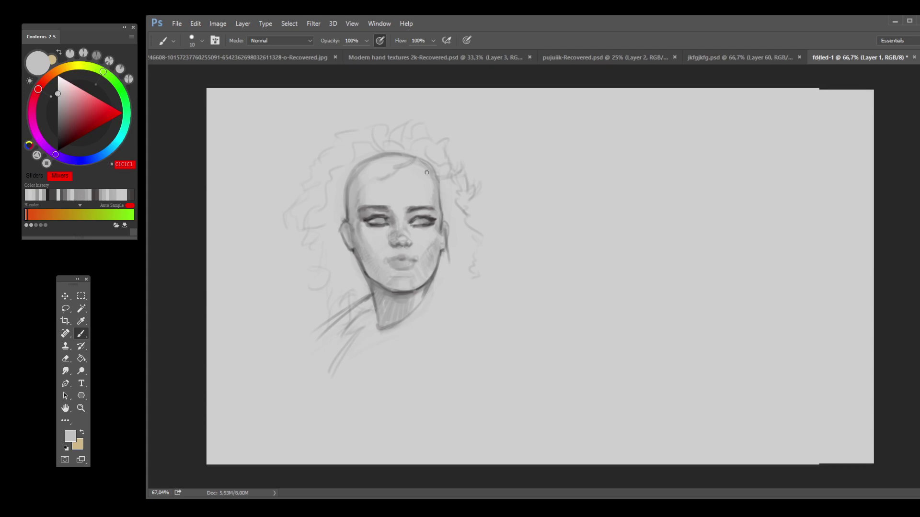
Step: Reduce the brush size to 7 and refine the left-hand eye with greys sampled from its inner and outer corners
key("bracketleft")
key("bracketleft")
key("bracketleft")
left_click(389, 215, "alt")
left_click(389, 216, "alt")
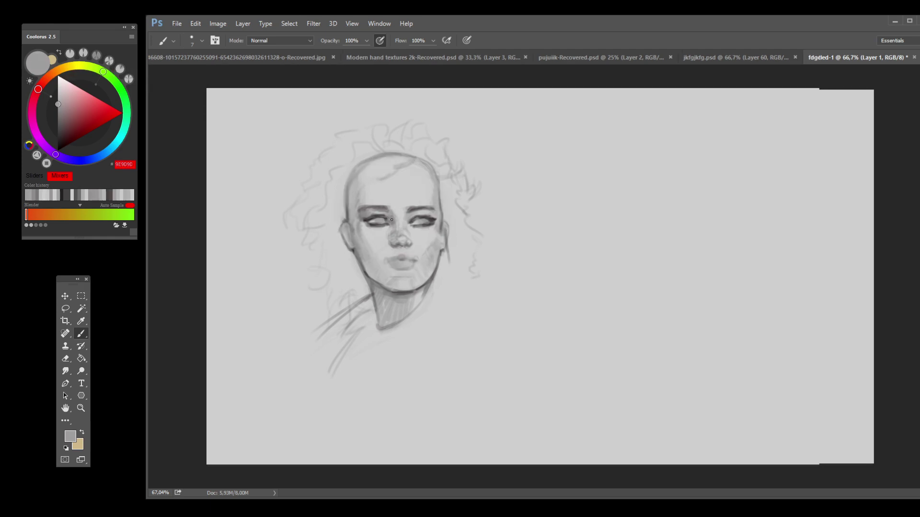
left_click(388, 216, "alt")
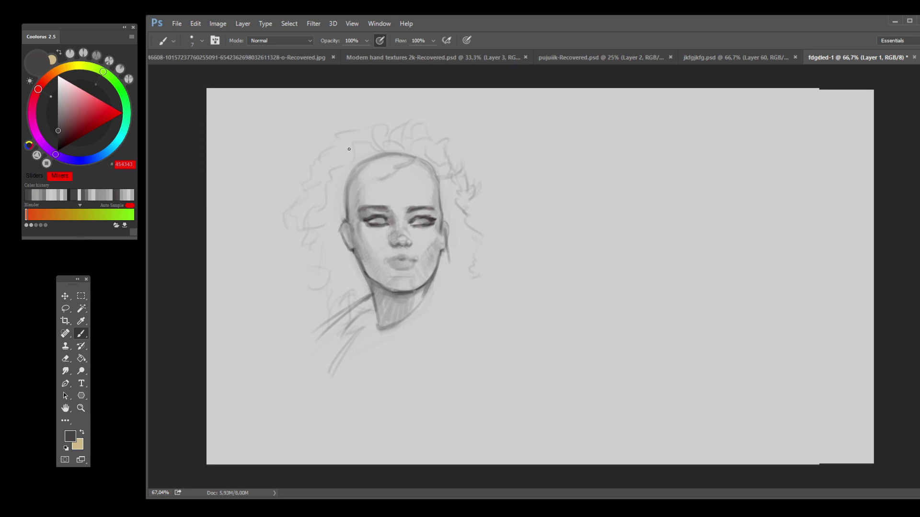
left_click(364, 219, "alt")
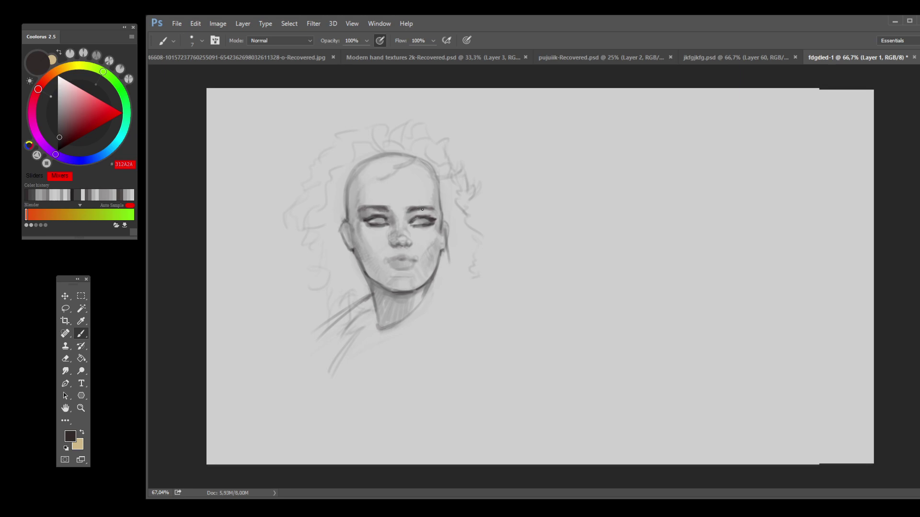
Step: Refine the right-hand eyebrow with light grey CECECE and undo the stroke across the left-hand brow
left_click(417, 207, "alt")
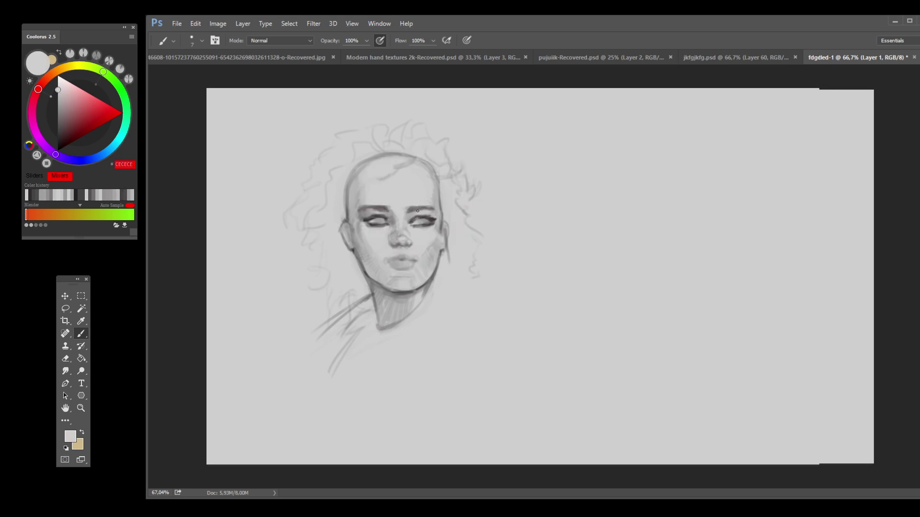
left_click_drag(378, 208, 368, 207)
key("ctrl+z")
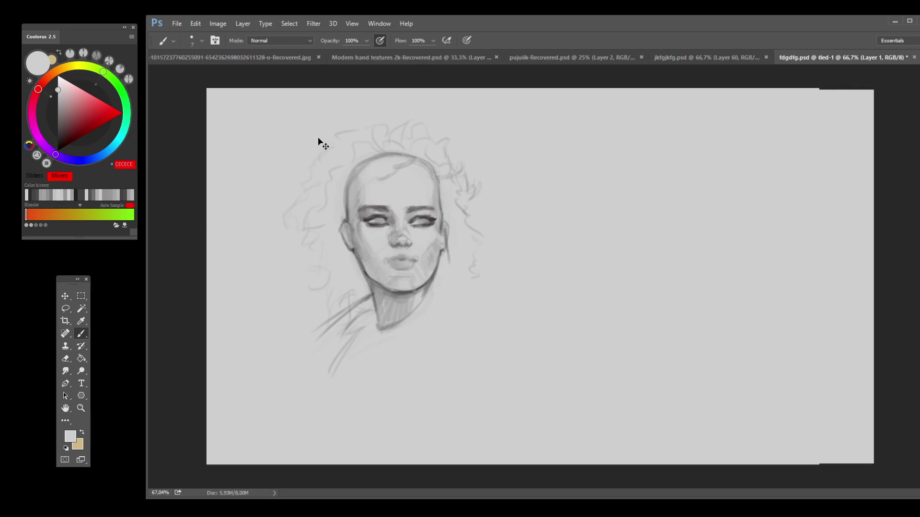
Step: Add a dark 2A2222 curve along the hairline above the forehead and lighten the right-hand ear's edge with sampled background grey
left_click(191, 369, "alt")
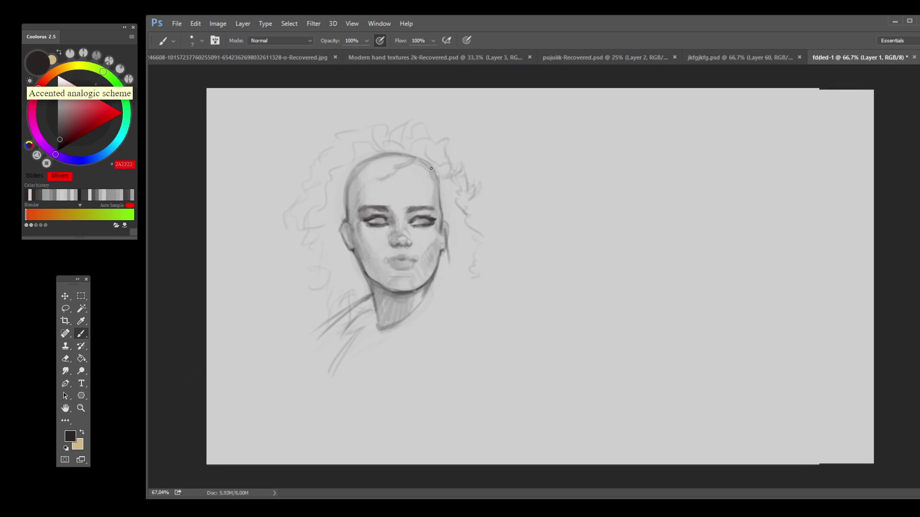
left_click_drag(409, 163, 429, 175)
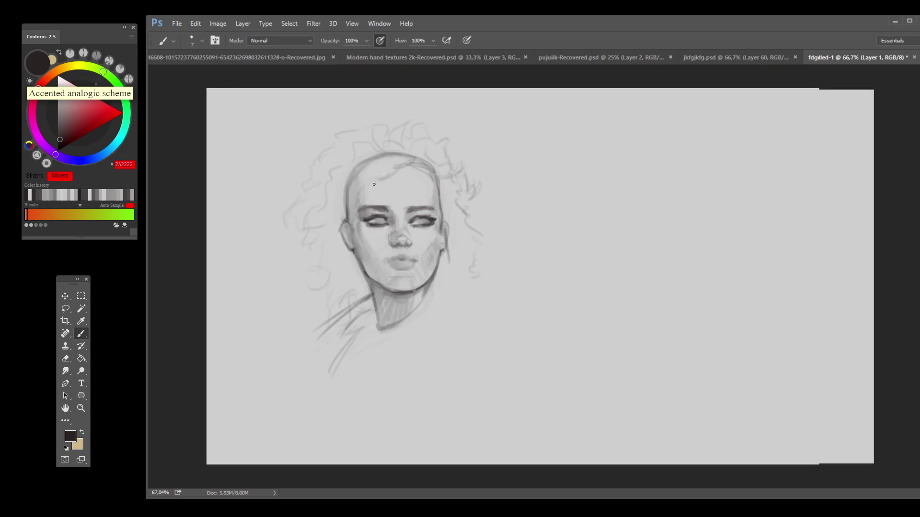
left_click(450, 228, "alt")
left_click_drag(445, 228, 447, 224)
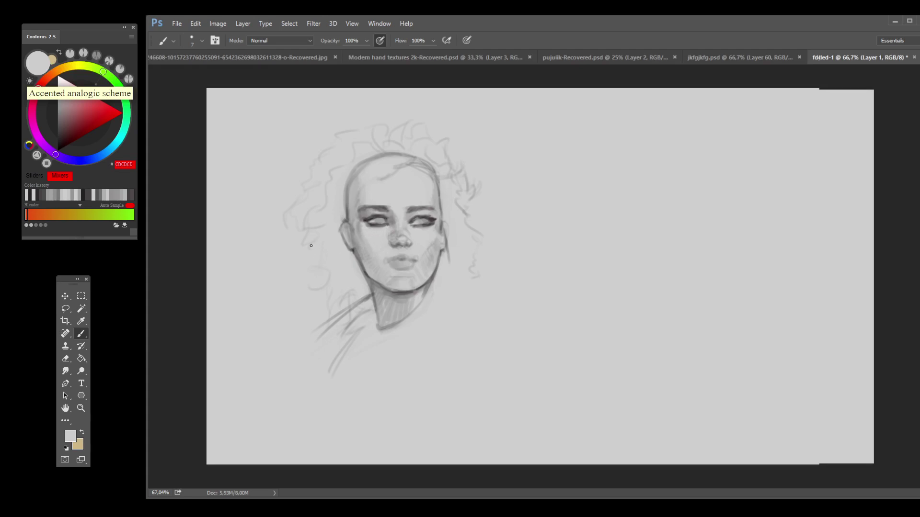
Step: Reshape and shade the lips with greys sampled from the mouth, darkening the lower lip with 898787
left_click(387, 261, "alt")
left_click(404, 259, "alt")
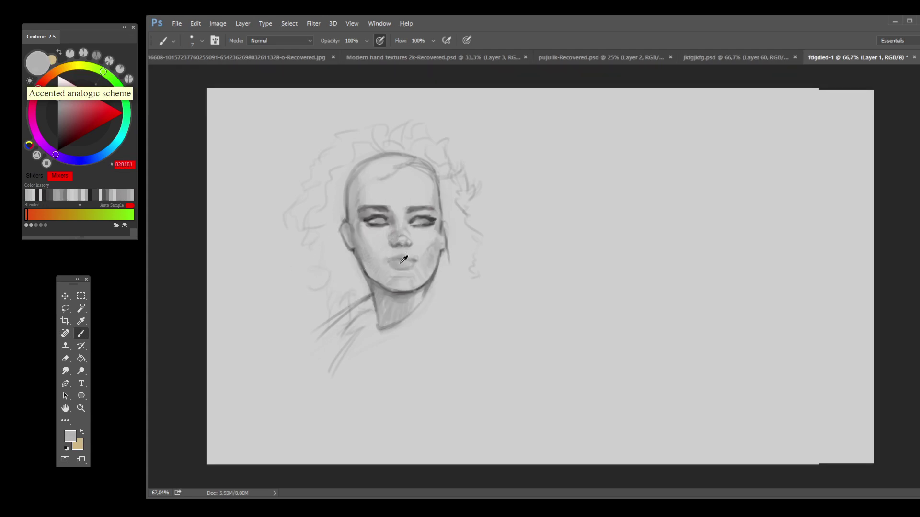
left_click(411, 266, "alt")
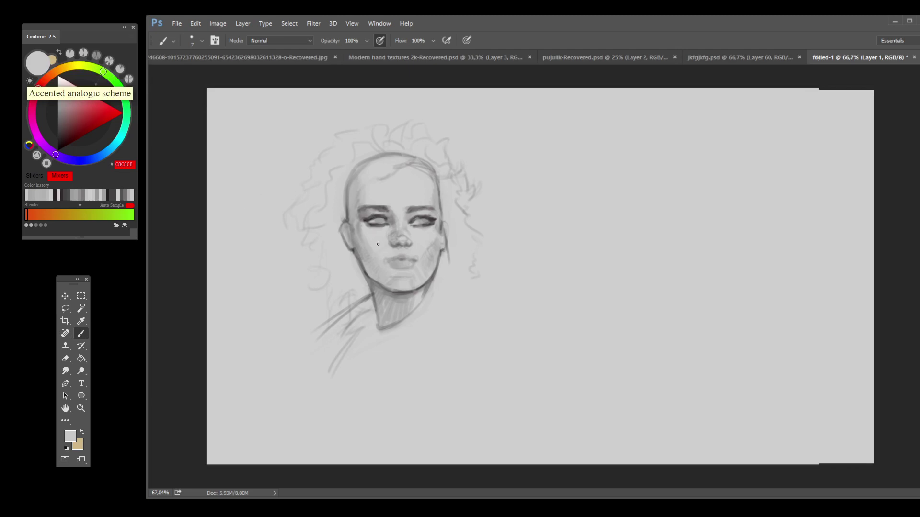
left_click(407, 260, "alt")
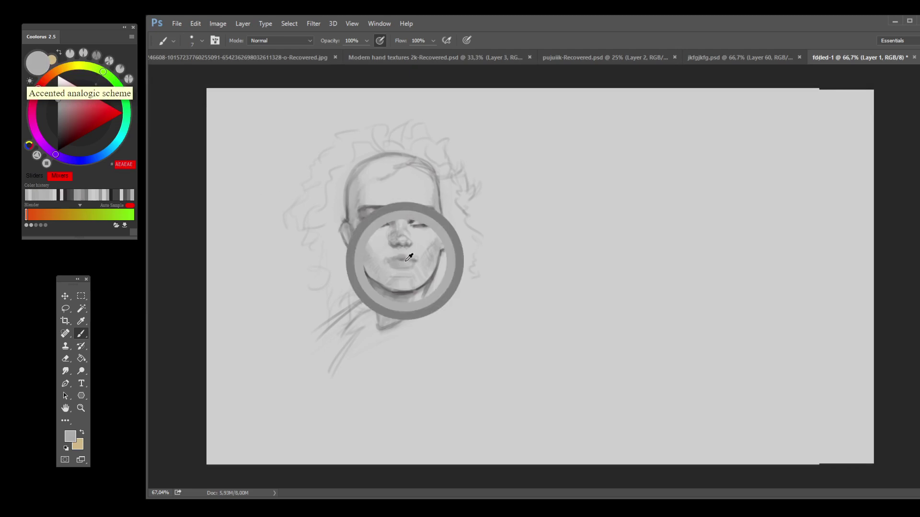
left_click(392, 263, "alt")
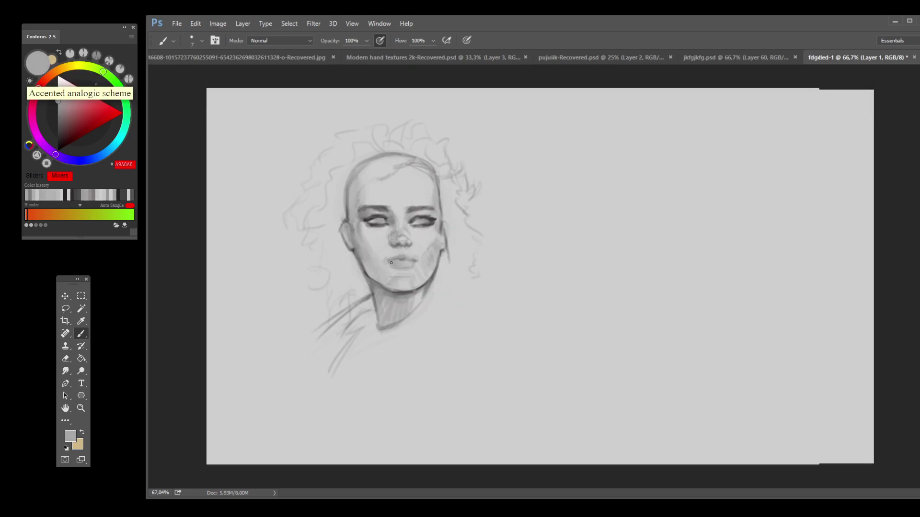
left_click(408, 263, "alt")
left_click(414, 262, "alt")
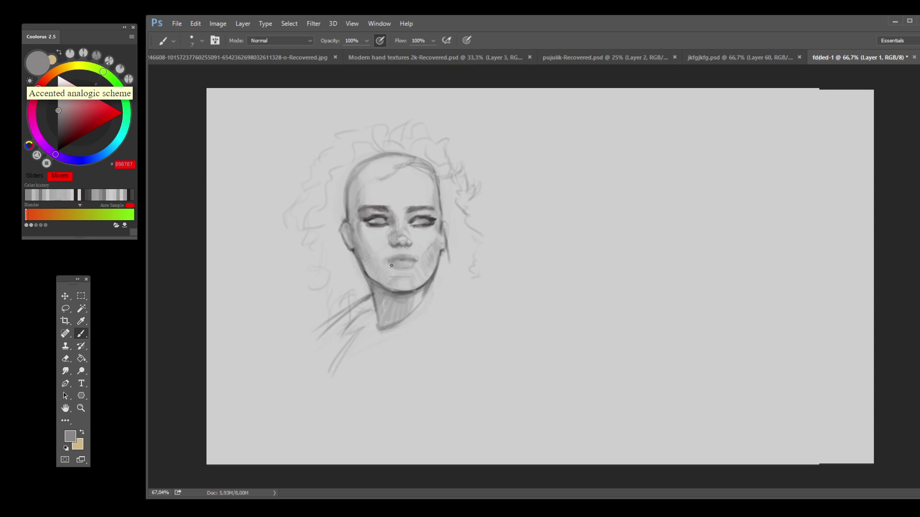
left_click_drag(398, 267, 363, 272)
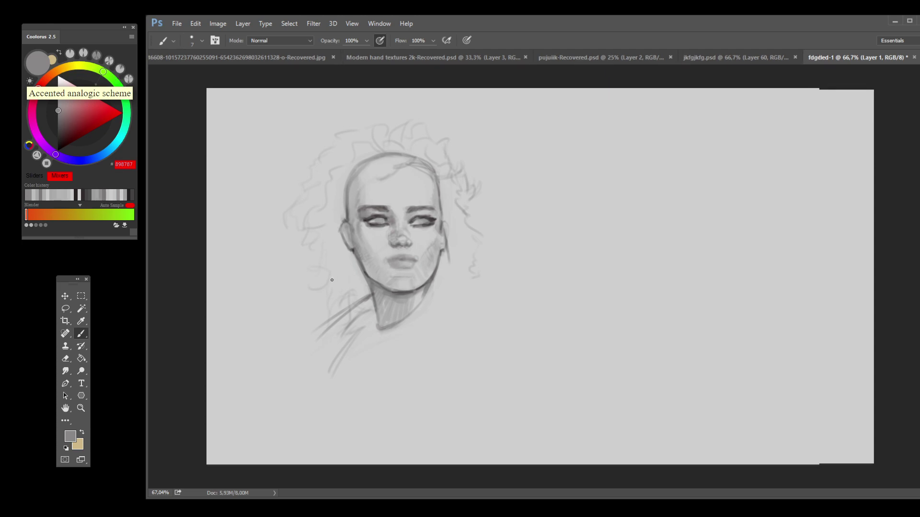
Step: Undo the shading stroke across the lips and touch up the lower lip with greys sampled from around it
left_click(415, 254, "alt")
left_click(413, 259, "alt")
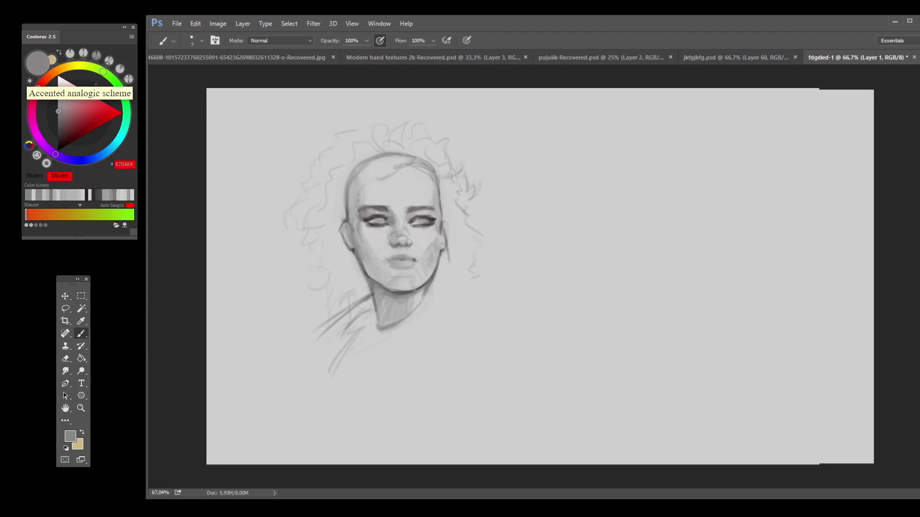
left_click_drag(412, 261, 402, 264)
key("ctrl+z")
left_click(397, 271, "alt")
left_click(412, 270, "alt")
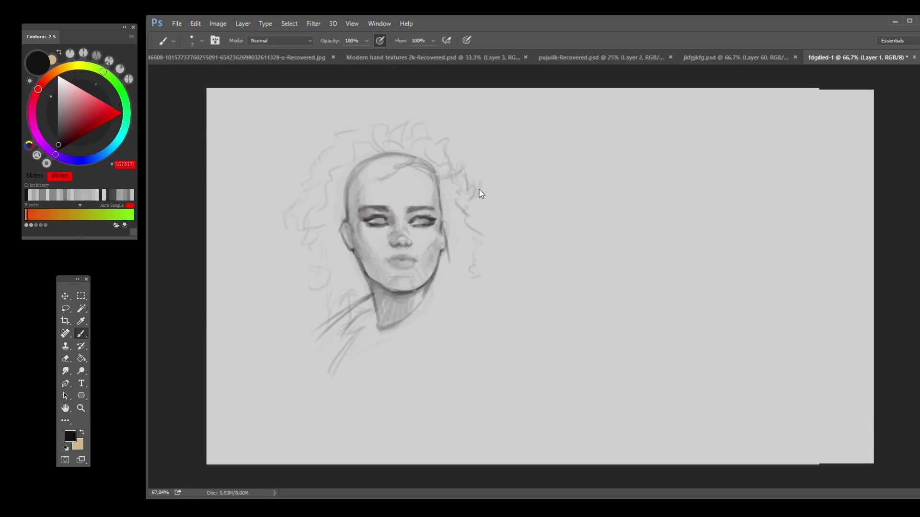
Step: Enlarge the brush, choose a very dark reddish black, and block in the hair mass beside the face and over the forehead
key("bracketright")
key("bracketright")
key("bracketright")
key("bracketright")
key("bracketright")
key("bracketright")
key("bracketright")
key("bracketright")
left_click(424, 163, "alt")
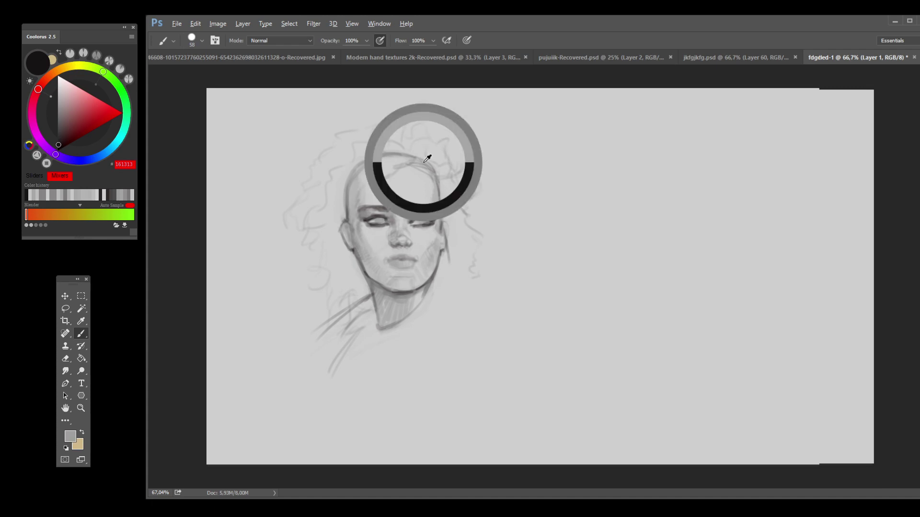
left_click(61, 144)
mouse_move(429, 167)
left_mouse_down()
mouse_move(464, 193)
mouse_move(440, 191)
mouse_move(464, 207)
mouse_move(445, 203)
mouse_move(478, 219)
mouse_move(448, 217)
mouse_move(472, 241)
mouse_move(444, 244)
mouse_move(488, 254)
mouse_move(453, 266)
mouse_move(477, 269)
mouse_move(434, 264)
mouse_move(441, 281)
mouse_move(461, 280)
mouse_move(436, 294)
mouse_move(475, 301)
mouse_move(434, 292)
left_mouse_up()
mouse_move(454, 187)
left_mouse_down()
mouse_move(449, 151)
mouse_move(433, 162)
mouse_move(440, 150)
mouse_move(416, 150)
mouse_move(404, 161)
mouse_move(404, 145)
mouse_move(386, 164)
left_mouse_up()
mouse_move(372, 159)
left_mouse_down()
mouse_move(347, 167)
mouse_move(364, 179)
mouse_move(343, 183)
mouse_move(359, 191)
mouse_move(333, 188)
mouse_move(356, 208)
mouse_move(335, 210)
mouse_move(325, 237)
mouse_move(342, 216)
mouse_move(316, 231)
mouse_move(337, 208)
mouse_move(308, 239)
mouse_move(331, 236)
mouse_move(310, 262)
mouse_move(355, 259)
mouse_move(349, 292)
mouse_move(357, 272)
mouse_move(318, 280)
mouse_move(342, 299)
mouse_move(361, 285)
mouse_move(351, 304)
mouse_move(336, 298)
mouse_move(336, 321)
mouse_move(352, 284)
left_mouse_up()
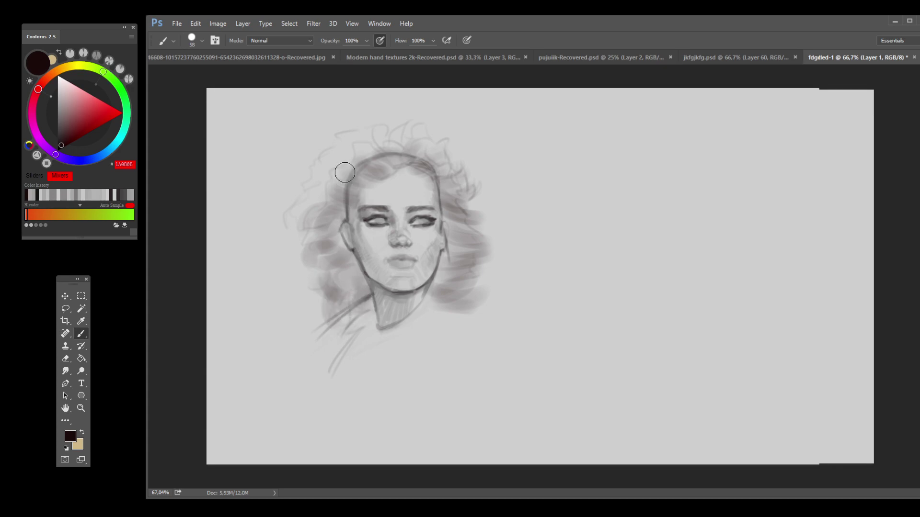
Step: Extend the hair shading to the outer curls on the left-hand side and over the crown
left_click_drag(298, 247, 318, 191)
mouse_move(317, 279)
left_mouse_down()
mouse_move(314, 335)
mouse_move(331, 332)
mouse_move(363, 296)
mouse_move(355, 314)
left_mouse_up()
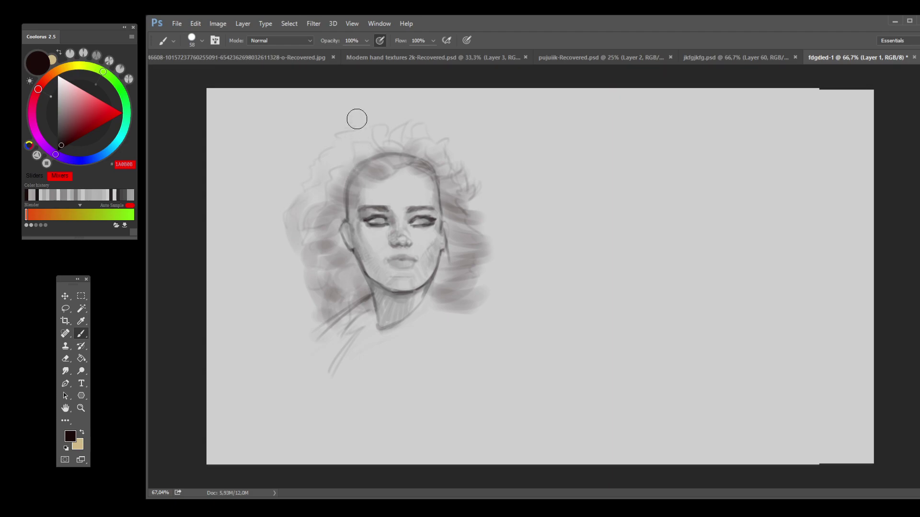
mouse_move(357, 119)
left_mouse_down()
mouse_move(389, 124)
mouse_move(343, 159)
mouse_move(418, 144)
mouse_move(344, 165)
mouse_move(351, 173)
mouse_move(388, 162)
left_mouse_up()
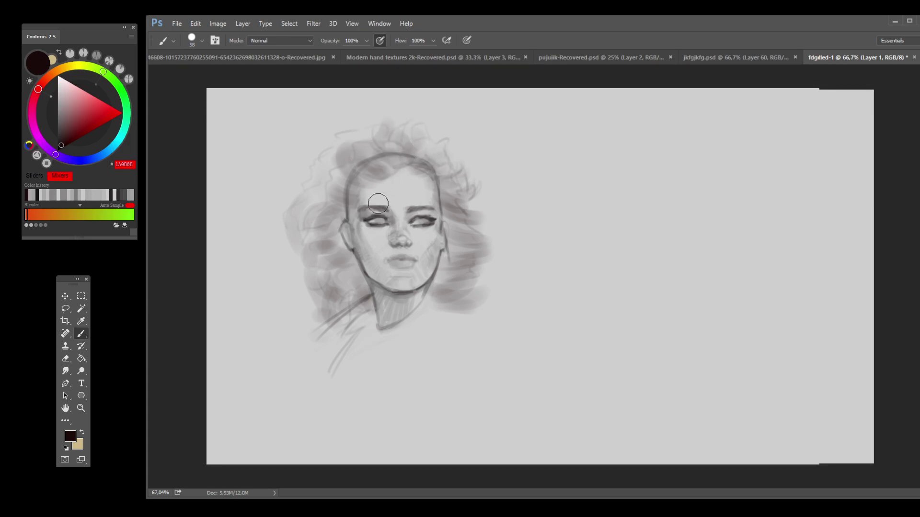
Step: Deepen the hair shadows around the ears and neck on both sides and build up the outer hair volume
mouse_move(346, 224)
left_mouse_down()
mouse_move(330, 237)
mouse_move(340, 230)
mouse_move(336, 249)
mouse_move(314, 236)
mouse_move(307, 266)
mouse_move(300, 252)
mouse_move(305, 281)
mouse_move(294, 264)
left_mouse_up()
left_click_drag(315, 316, 350, 301)
mouse_move(431, 294)
left_mouse_down()
mouse_move(456, 302)
mouse_move(455, 260)
mouse_move(438, 283)
mouse_move(460, 244)
left_mouse_up()
mouse_move(446, 200)
left_mouse_down()
mouse_move(469, 238)
mouse_move(483, 226)
mouse_move(489, 236)
mouse_move(468, 188)
mouse_move(483, 227)
mouse_move(465, 201)
mouse_move(461, 175)
mouse_move(477, 203)
mouse_move(432, 155)
mouse_move(445, 149)
mouse_move(448, 160)
mouse_move(399, 125)
mouse_move(357, 138)
mouse_move(389, 168)
mouse_move(363, 165)
mouse_move(354, 193)
mouse_move(338, 203)
mouse_move(359, 222)
mouse_move(339, 208)
mouse_move(358, 221)
mouse_move(331, 217)
mouse_move(345, 222)
mouse_move(330, 242)
mouse_move(350, 269)
left_mouse_up()
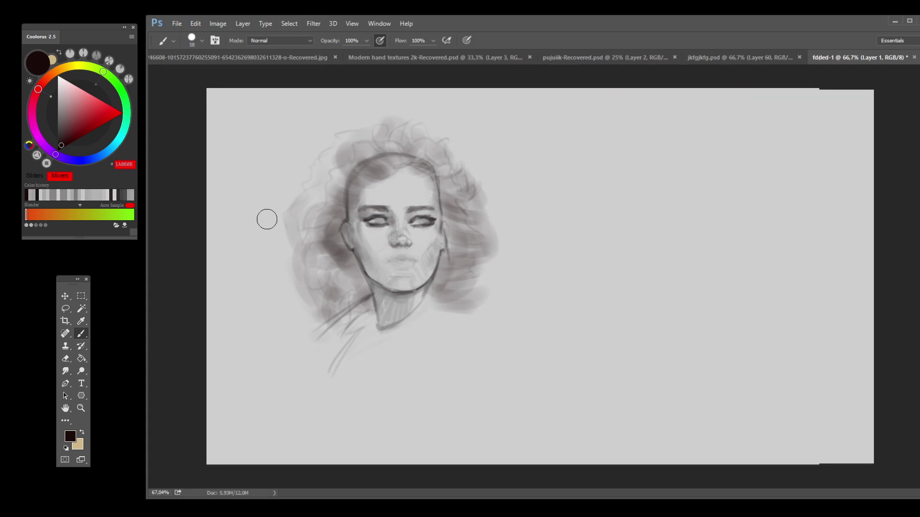
Step: Darken the hair mass on both sides of the face, over the forehead and crown, and down beside the neck
mouse_move(355, 259)
left_mouse_down()
mouse_move(318, 263)
mouse_move(320, 253)
mouse_move(338, 272)
mouse_move(349, 270)
mouse_move(337, 289)
mouse_move(366, 303)
mouse_move(345, 278)
mouse_move(342, 294)
mouse_move(323, 266)
mouse_move(340, 300)
mouse_move(316, 265)
mouse_move(318, 284)
mouse_move(306, 225)
mouse_move(296, 220)
mouse_move(329, 165)
mouse_move(339, 187)
mouse_move(360, 188)
mouse_move(348, 176)
mouse_move(377, 155)
mouse_move(402, 160)
mouse_move(394, 145)
mouse_move(382, 151)
mouse_move(396, 150)
mouse_move(405, 166)
mouse_move(409, 155)
mouse_move(426, 156)
mouse_move(424, 180)
mouse_move(449, 193)
mouse_move(457, 234)
mouse_move(449, 290)
left_mouse_up()
mouse_move(369, 152)
left_mouse_down()
mouse_move(356, 176)
mouse_move(338, 167)
mouse_move(340, 181)
mouse_move(336, 167)
mouse_move(338, 187)
mouse_move(318, 190)
mouse_move(333, 190)
mouse_move(328, 211)
mouse_move(332, 176)
mouse_move(322, 185)
mouse_move(349, 154)
mouse_move(338, 146)
mouse_move(396, 125)
mouse_move(406, 141)
mouse_move(408, 127)
mouse_move(420, 144)
mouse_move(448, 153)
mouse_move(449, 183)
mouse_move(461, 190)
mouse_move(463, 247)
mouse_move(474, 243)
mouse_move(468, 259)
mouse_move(477, 245)
mouse_move(470, 281)
left_mouse_up()
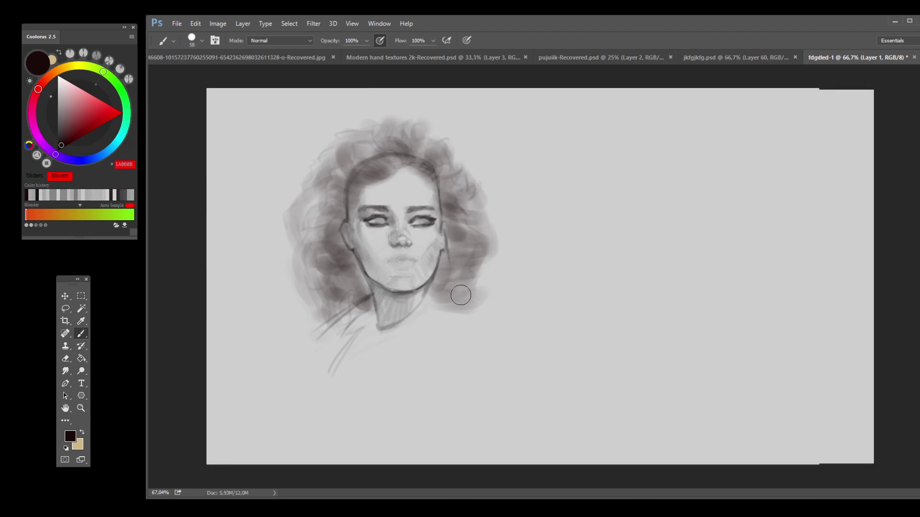
left_click_drag(333, 300, 322, 293)
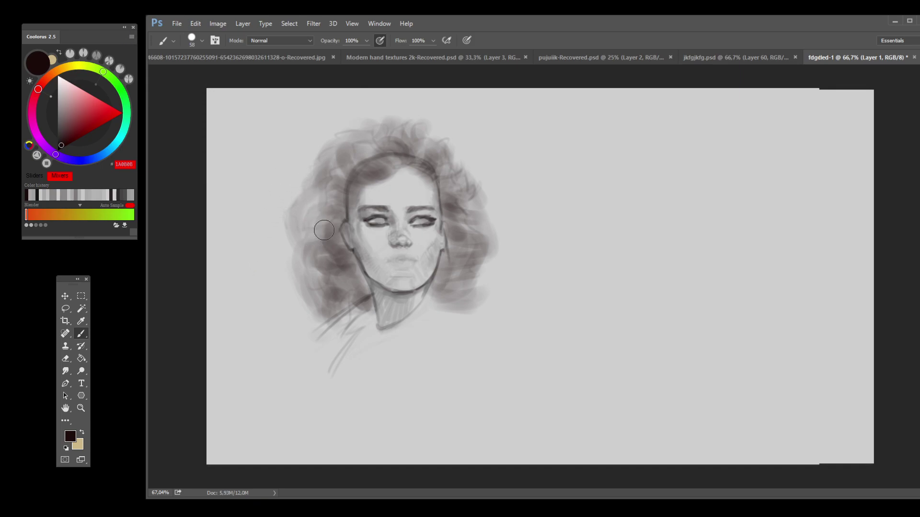
mouse_move(345, 193)
left_mouse_down()
mouse_move(333, 209)
mouse_move(327, 190)
mouse_move(314, 221)
mouse_move(323, 207)
mouse_move(341, 201)
left_mouse_up()
mouse_move(365, 168)
left_mouse_down()
mouse_move(346, 166)
mouse_move(357, 154)
mouse_move(391, 167)
mouse_move(382, 152)
mouse_move(418, 154)
mouse_move(451, 188)
mouse_move(443, 166)
mouse_move(464, 209)
mouse_move(453, 215)
mouse_move(467, 229)
mouse_move(460, 233)
mouse_move(474, 237)
mouse_move(477, 252)
mouse_move(463, 262)
mouse_move(460, 285)
mouse_move(483, 261)
mouse_move(456, 288)
mouse_move(476, 296)
mouse_move(464, 296)
left_mouse_up()
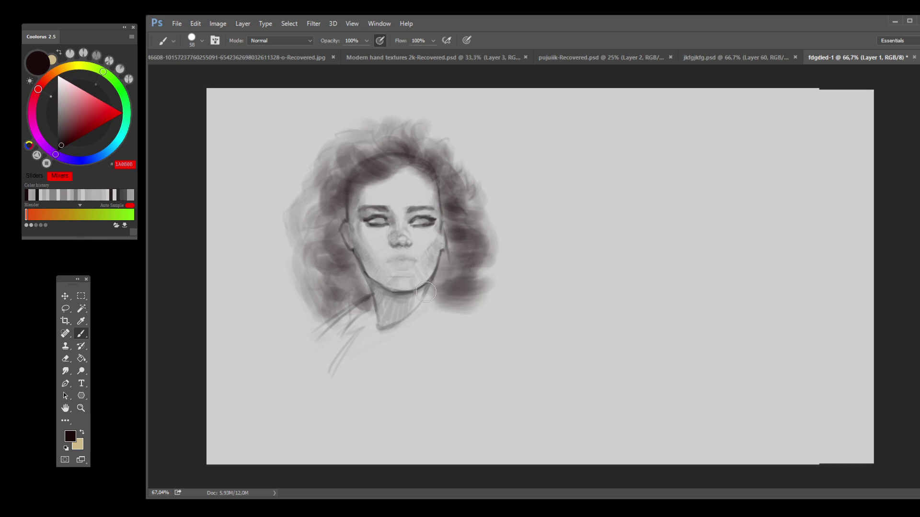
mouse_move(350, 295)
left_mouse_down()
mouse_move(334, 235)
mouse_move(341, 217)
mouse_move(330, 230)
mouse_move(336, 261)
mouse_move(324, 208)
mouse_move(333, 229)
mouse_move(308, 225)
mouse_move(315, 255)
mouse_move(343, 298)
left_mouse_up()
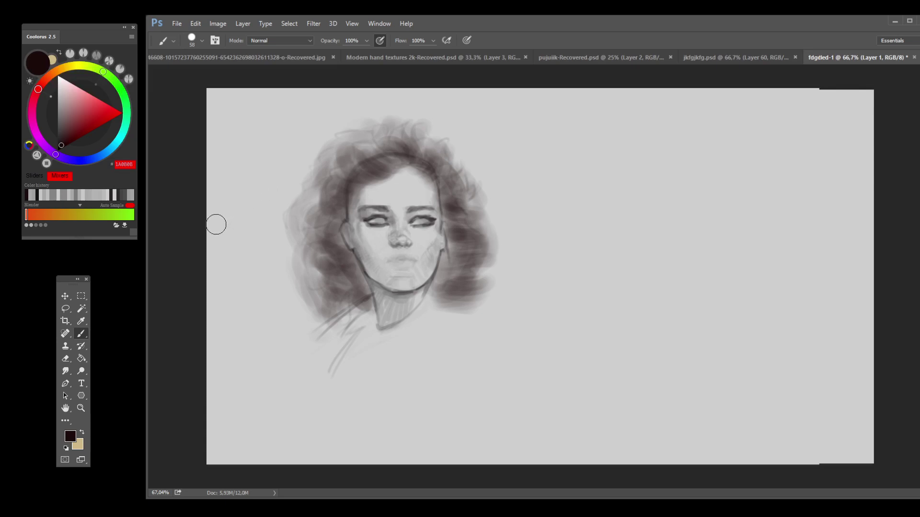
Step: Sample a dark tone from the hair and blend it along the hairline beside the temple and over the forehead
left_click(349, 183, "alt")
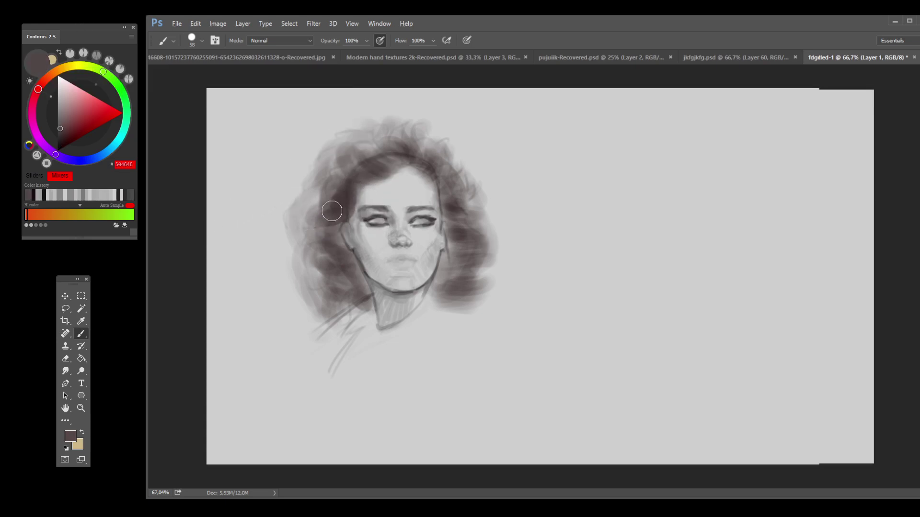
left_click_drag(347, 195, 337, 220)
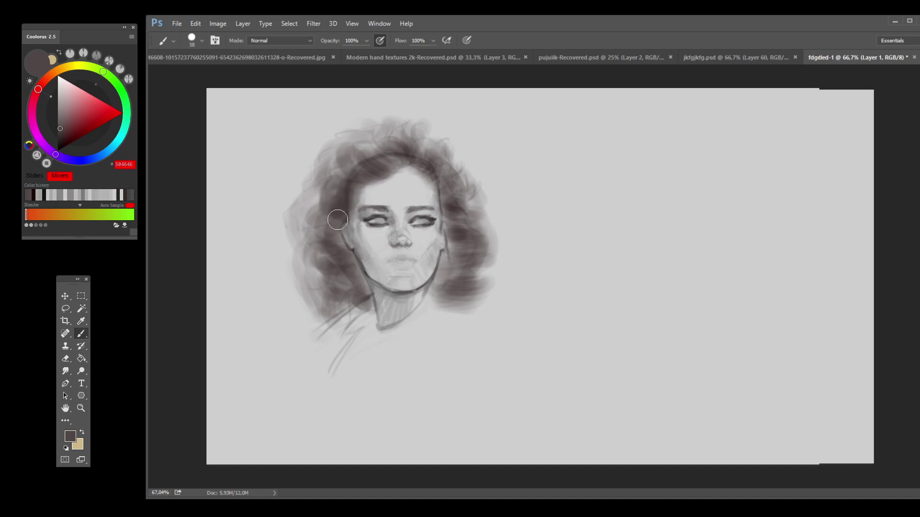
left_click_drag(356, 170, 398, 164)
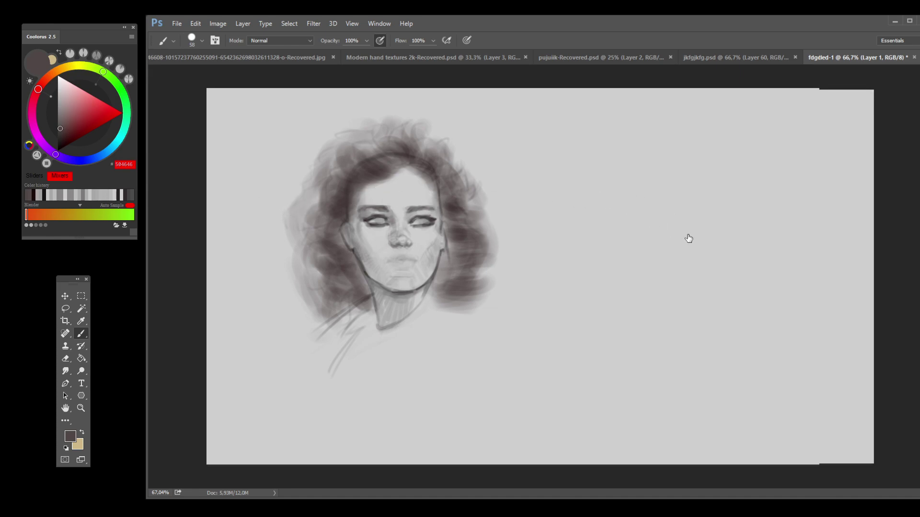
Step: Compare the current hair shading with the earlier version of the sketch
key("ctrl+z")
key("ctrl+z")
key("ctrl+z")
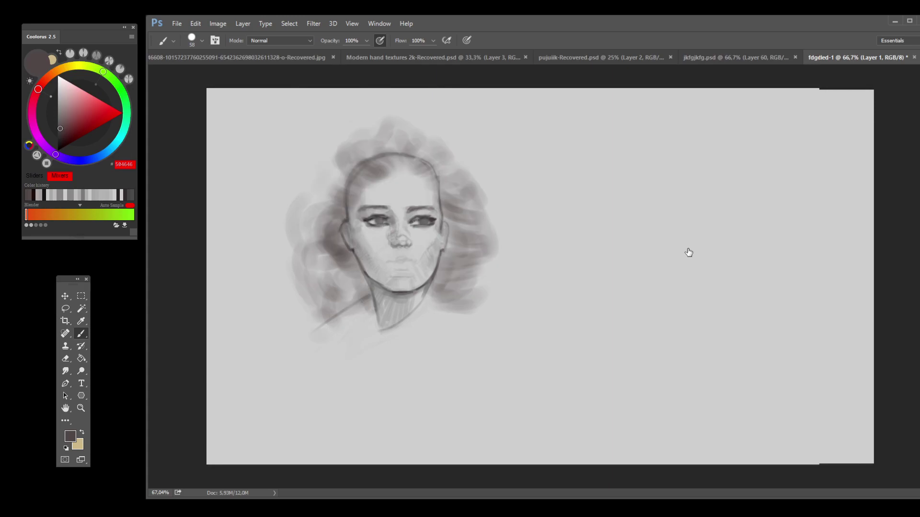
key("ctrl+z")
key("ctrl+z")
key("ctrl+z")
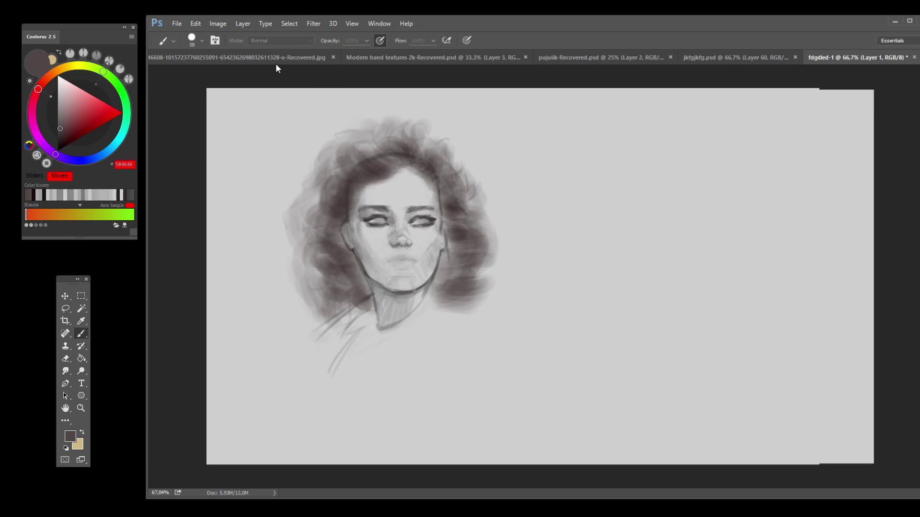
Step: Reduce the brush to size 10 and shade the ear, jaw, neck and temple with a dark tone sampled beside the ear
key("bracketleft")
key("bracketleft")
key("bracketleft")
key("bracketleft")
key("bracketleft")
left_click(380, 232, "alt")
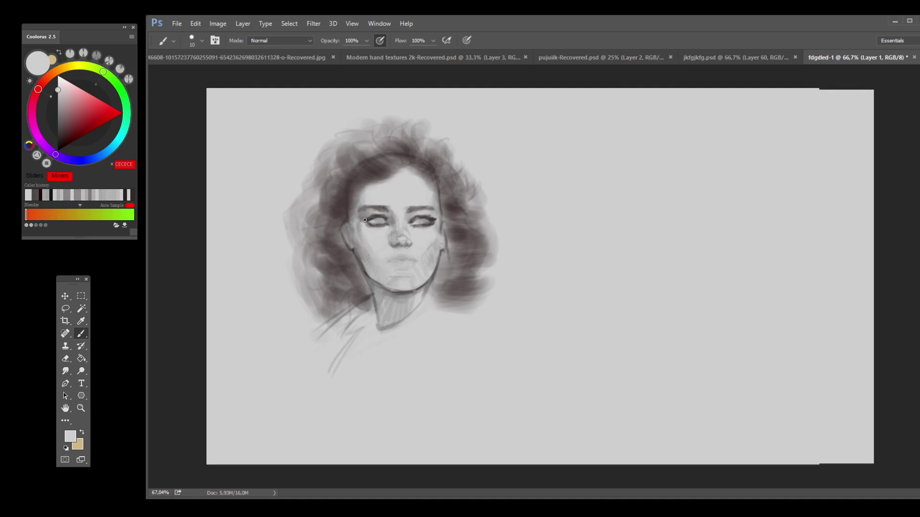
left_click(345, 219, "alt")
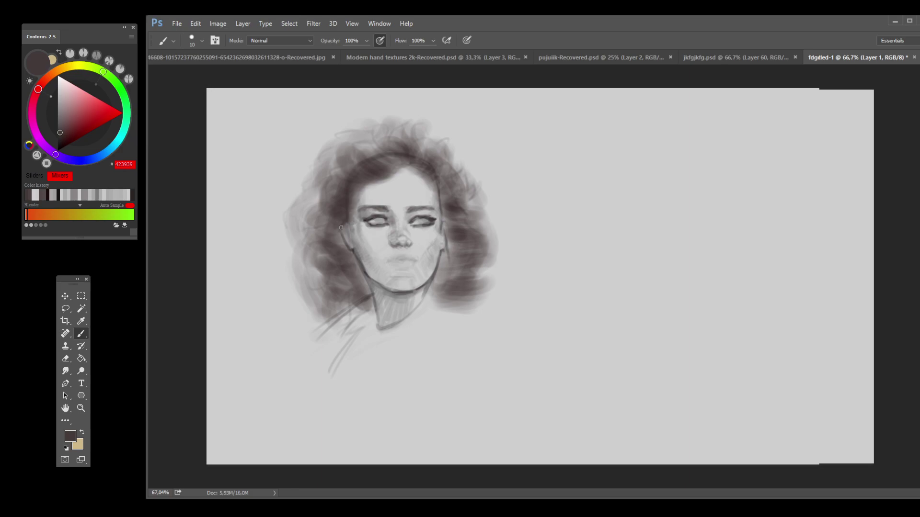
mouse_move(342, 234)
left_mouse_down()
mouse_move(355, 237)
mouse_move(342, 249)
left_mouse_up()
mouse_move(364, 263)
left_mouse_down()
mouse_move(383, 273)
mouse_move(376, 286)
mouse_move(390, 282)
mouse_move(376, 298)
mouse_move(386, 303)
mouse_move(383, 326)
mouse_move(369, 333)
left_mouse_up()
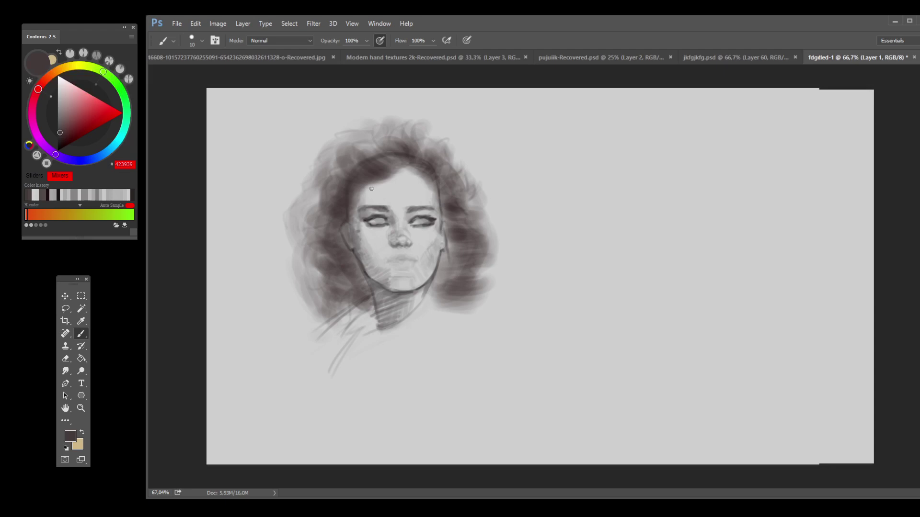
mouse_move(360, 193)
left_mouse_down()
mouse_move(370, 191)
mouse_move(357, 207)
left_mouse_up()
Step: Clean up the shading beneath both eyes with light greys sampled from the face
left_click(376, 231, "alt")
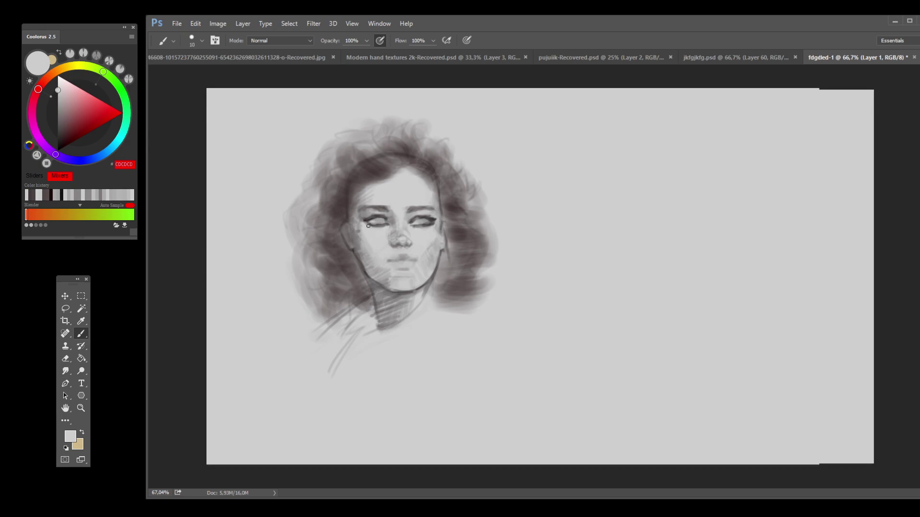
left_click(431, 222, "alt")
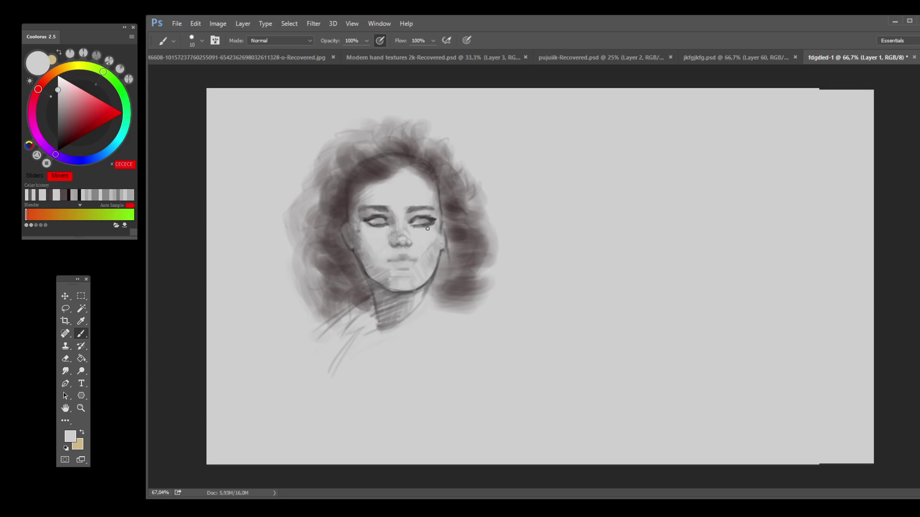
left_click(382, 226, "alt")
left_click_drag(377, 228, 369, 228)
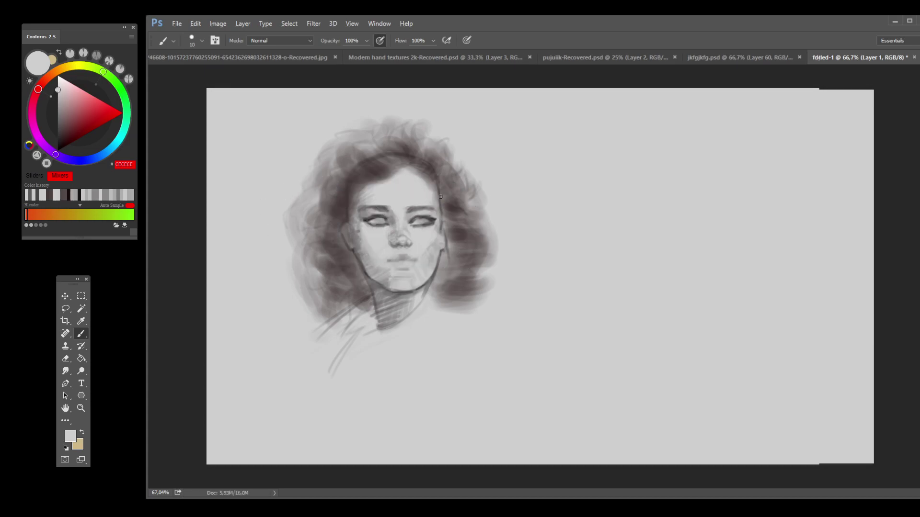
Step: Reduce the brush to size 4 and sample a mid grey from the hair beside the jaw
key("bracketleft")
key("bracketleft")
key("bracketleft")
key("bracketleft")
left_click(347, 284, "alt")
key("bracketleft")
key("bracketleft")
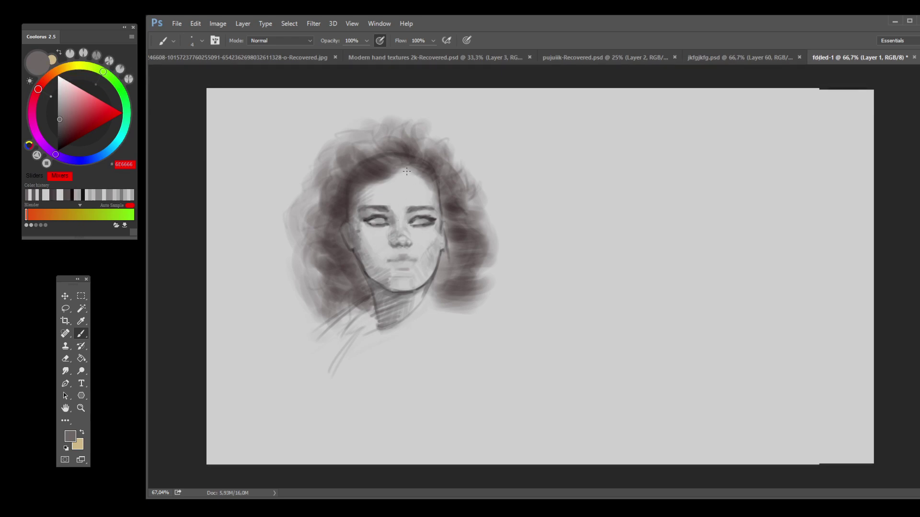
Step: Try to fill in the irises of both eyes with a sampled dark grey and with near-black 161616
left_click(381, 218, "alt")
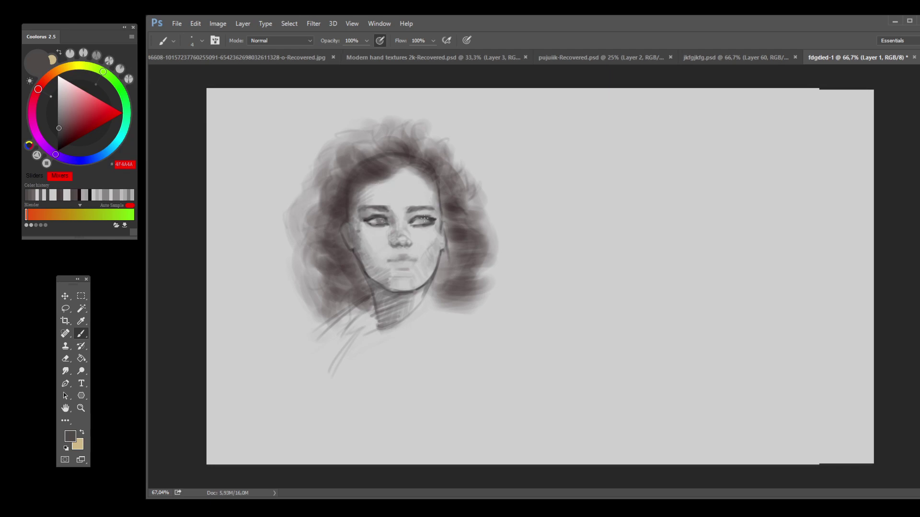
key("ctrl+z")
left_click(57, 145)
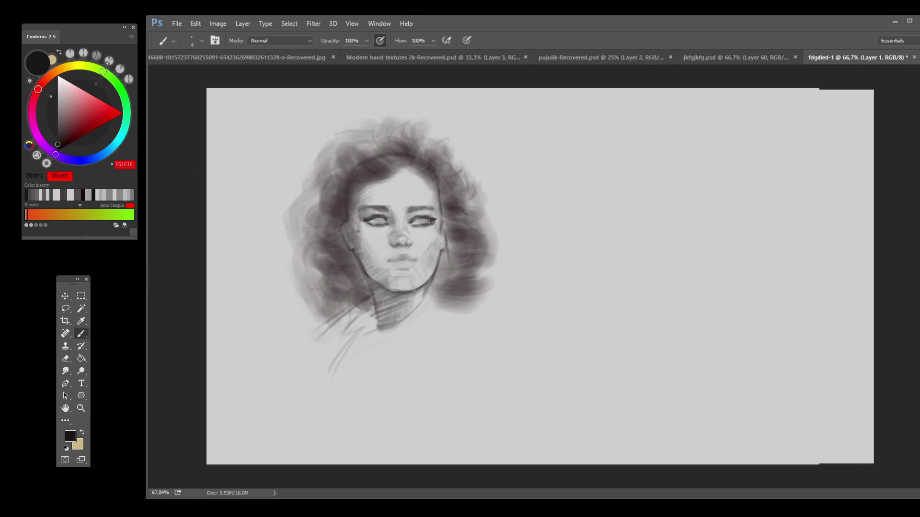
left_click_drag(420, 219, 423, 223)
left_click_drag(379, 218, 381, 220)
key("ctrl+z")
key("ctrl+z")
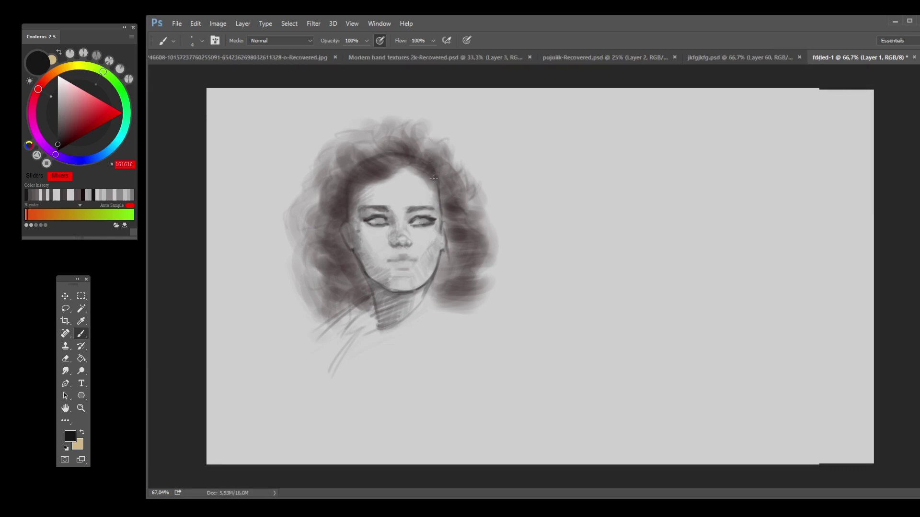
Step: Refine the shapes of both eyebrows with light and dark greys sampled around them, and compare the face with its earlier version
left_click(411, 201, "alt")
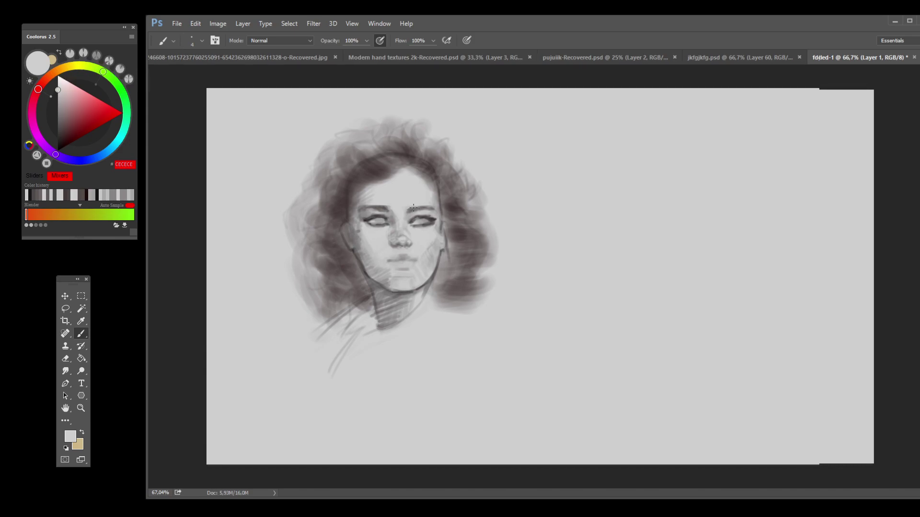
left_click(389, 205, "alt")
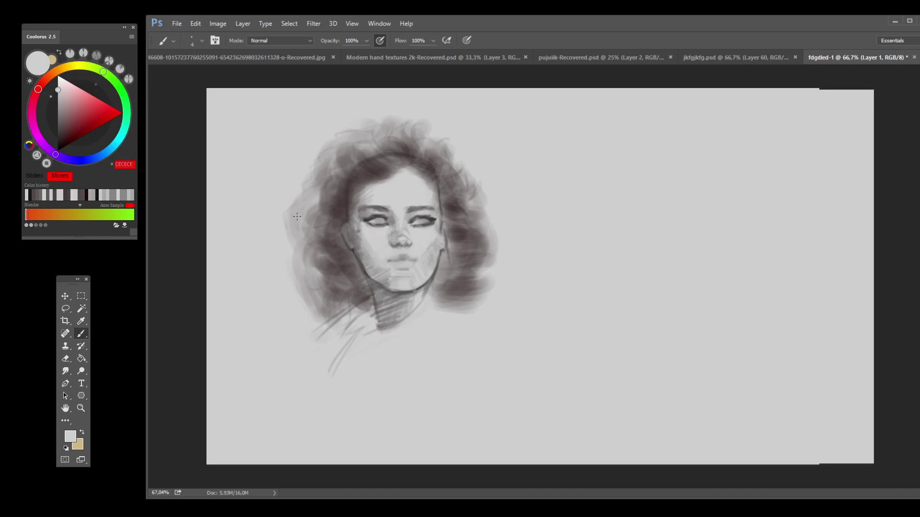
left_click(381, 206, "alt")
left_click(378, 203, "alt")
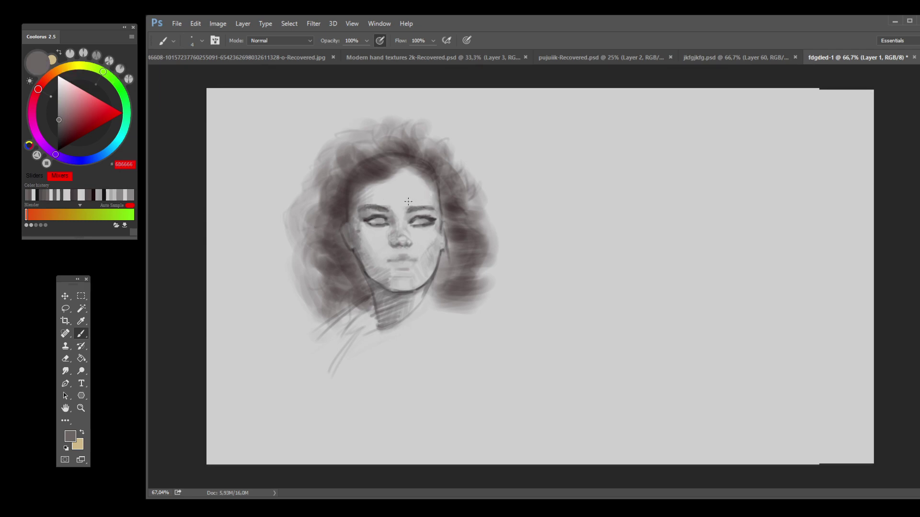
left_click(427, 208, "alt")
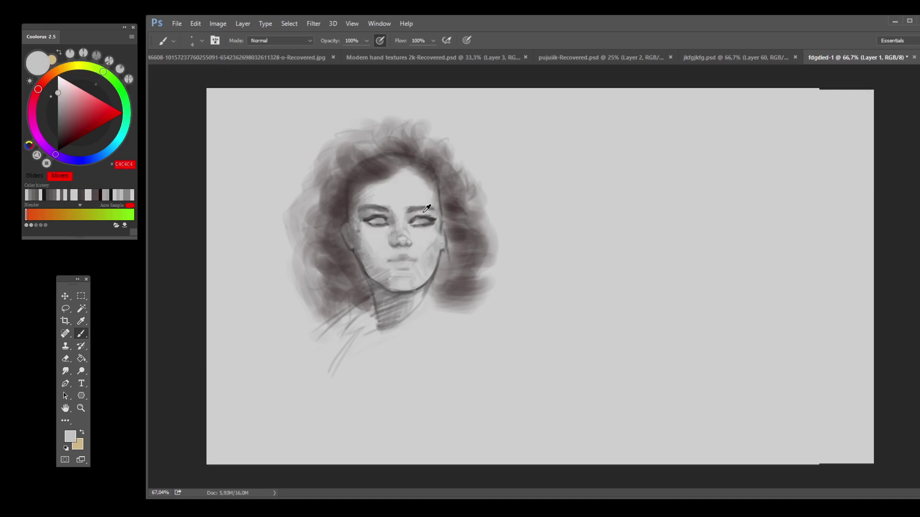
left_click(413, 209, "alt")
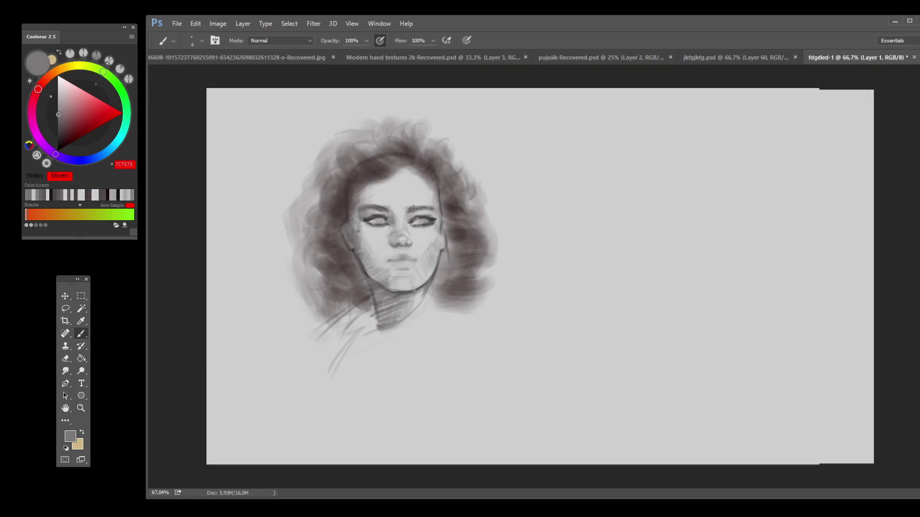
left_click(424, 207, "alt")
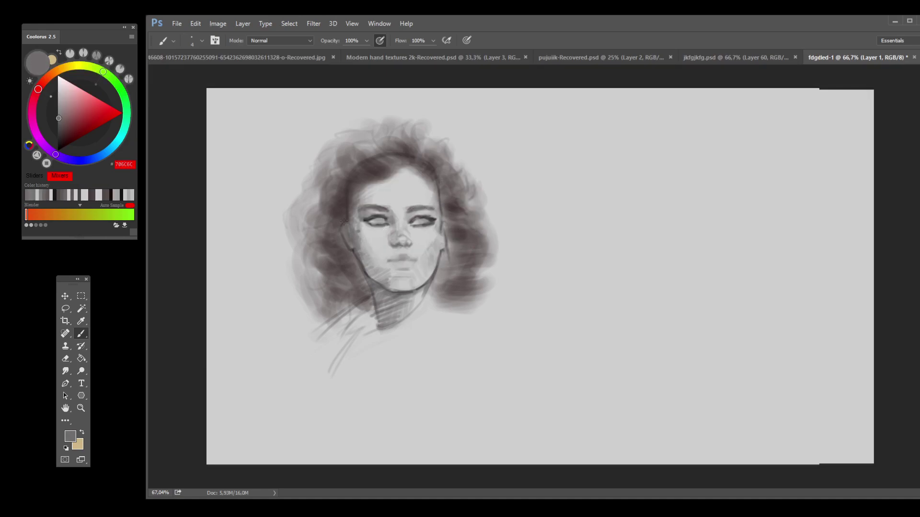
left_click(381, 200, "alt")
left_click(361, 207, "alt")
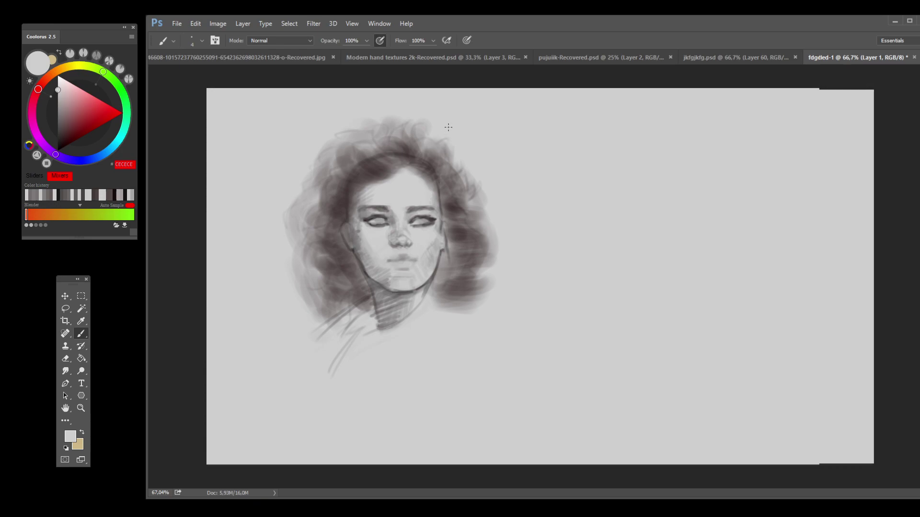
key("ctrl+z")
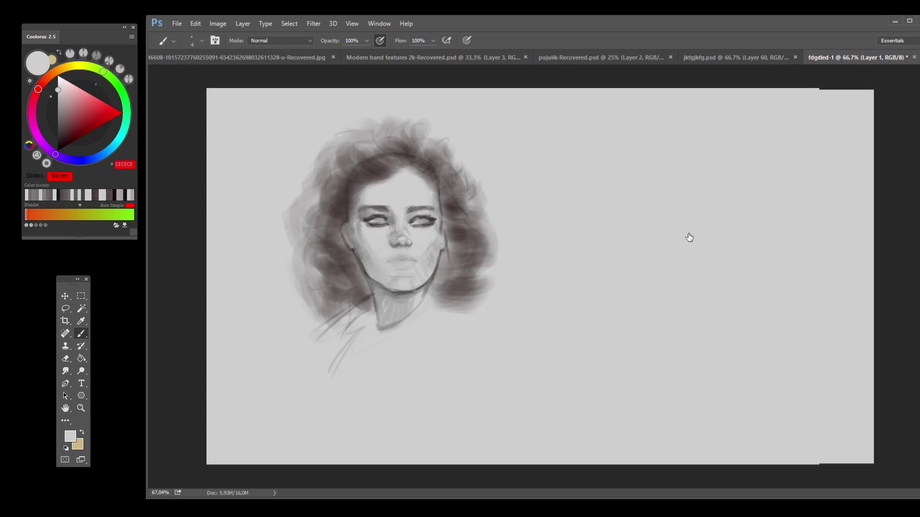
key("ctrl+z")
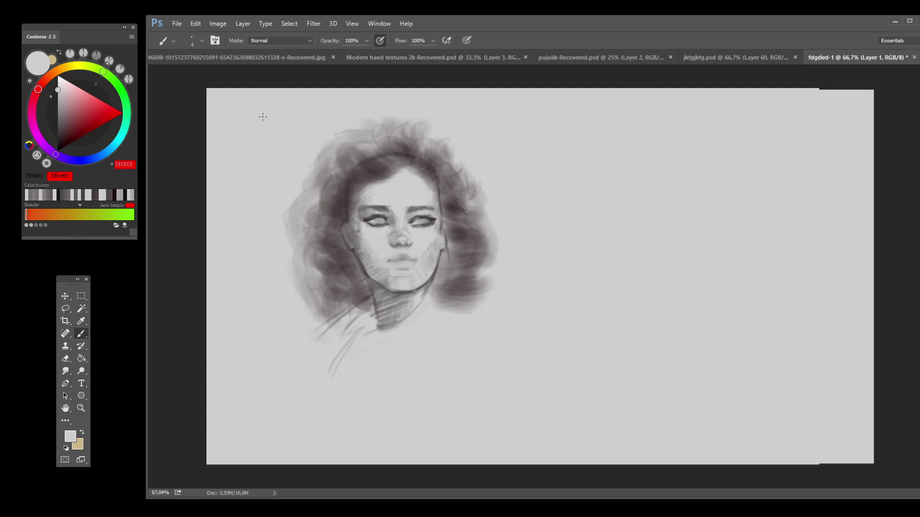
Step: Try a flat rectangular brush of size 97 to block in broad grey tones over the background beside the hair and shoulder
left_click(380, 41)
key("period")
left_click(59, 197)
mouse_move(304, 325)
left_mouse_down()
mouse_move(317, 359)
mouse_move(272, 318)
mouse_move(313, 369)
mouse_move(253, 311)
mouse_move(316, 384)
mouse_move(253, 322)
mouse_move(300, 392)
mouse_move(265, 355)
mouse_move(285, 395)
mouse_move(237, 344)
mouse_move(274, 407)
mouse_move(238, 381)
mouse_move(266, 425)
mouse_move(234, 395)
left_mouse_up()
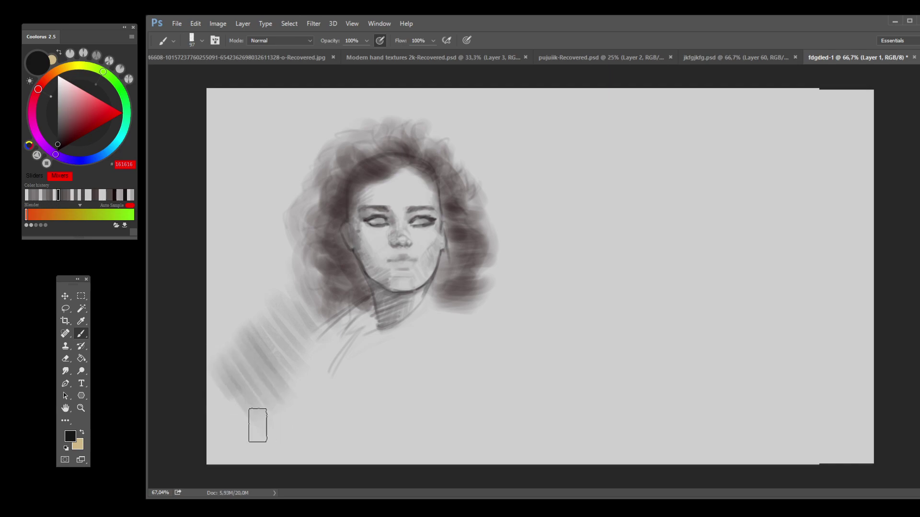
left_click(249, 388, "alt")
mouse_move(233, 314)
left_mouse_down()
mouse_move(291, 392)
mouse_move(255, 299)
mouse_move(302, 354)
mouse_move(271, 295)
mouse_move(314, 339)
mouse_move(284, 269)
left_mouse_up()
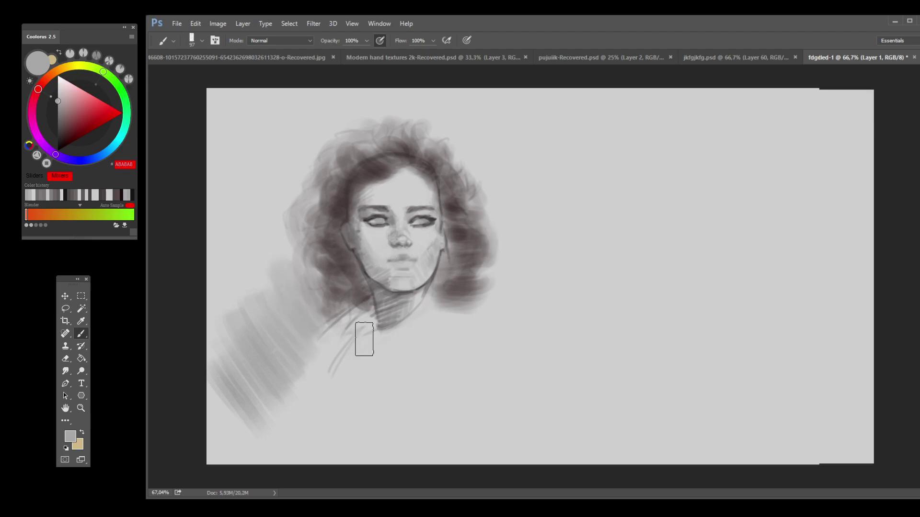
mouse_move(208, 365)
left_mouse_down()
mouse_move(253, 365)
mouse_move(240, 334)
mouse_move(253, 252)
mouse_move(306, 376)
mouse_move(264, 287)
mouse_move(276, 243)
mouse_move(326, 355)
mouse_move(300, 265)
mouse_move(379, 393)
left_mouse_up()
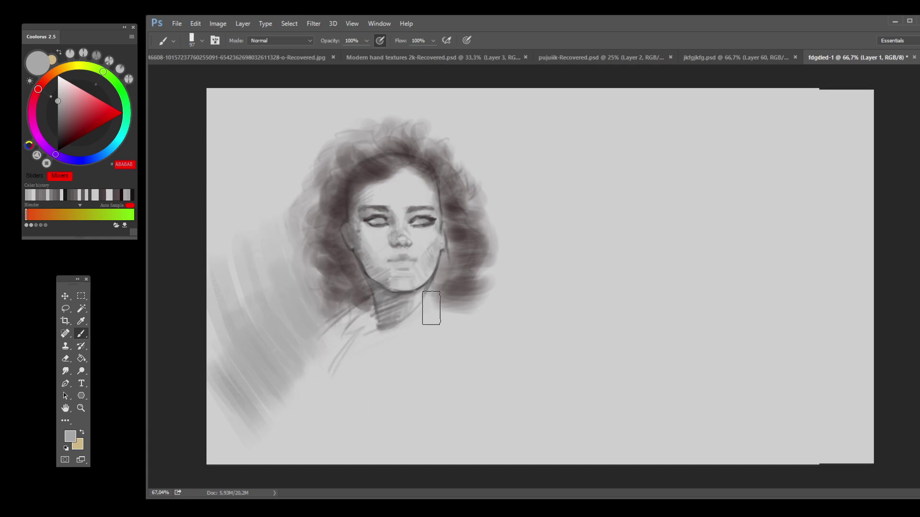
Step: Try shading the shoulder and chest with a mid grey sampled beside the neck, and undo those strokes
left_click(426, 288, "alt")
mouse_move(364, 323)
left_mouse_down()
mouse_move(296, 391)
mouse_move(341, 354)
mouse_move(305, 380)
mouse_move(407, 334)
mouse_move(368, 360)
mouse_move(448, 294)
mouse_move(348, 405)
left_mouse_up()
left_click_drag(347, 405, 429, 331)
key("ctrl+alt+z")
key("ctrl+alt+z")
key("ctrl+alt+z")
key("ctrl+alt+z")
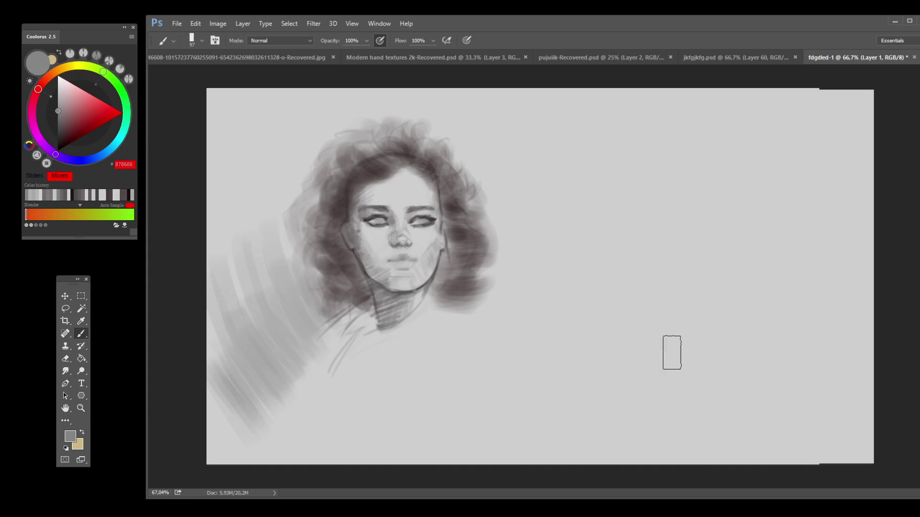
Step: Clear the grey background strokes with a rectangular selection around the portrait half of the canvas, deselect, and return to the Brush tool
left_click(82, 296)
left_click_drag(564, 88, 208, 464)
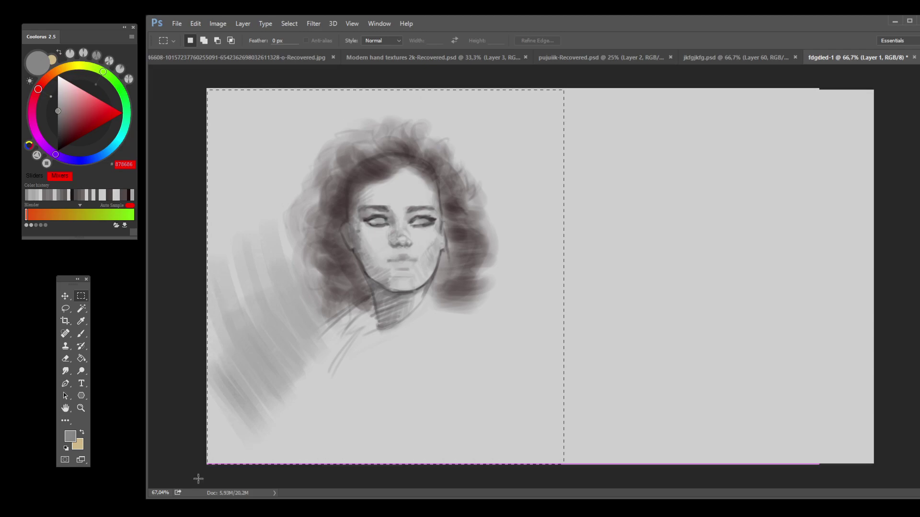
key("Delete")
key("ctrl+d")
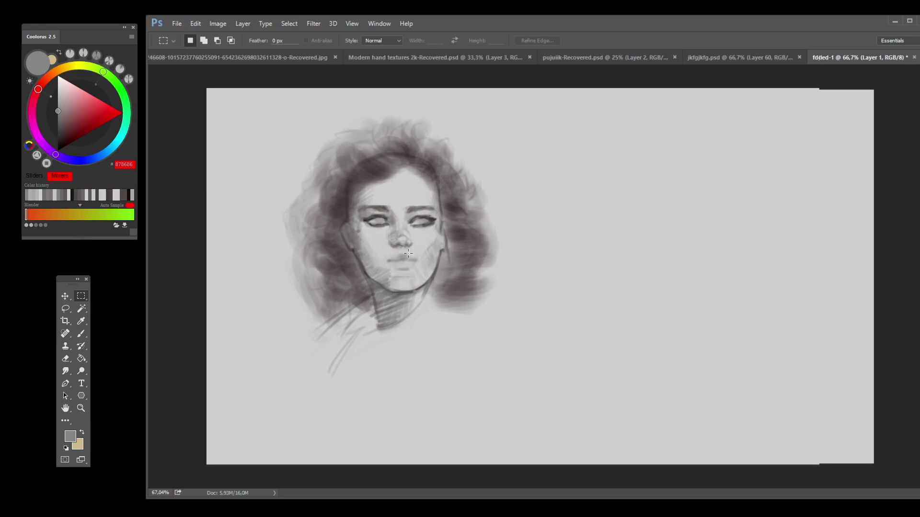
key("b")
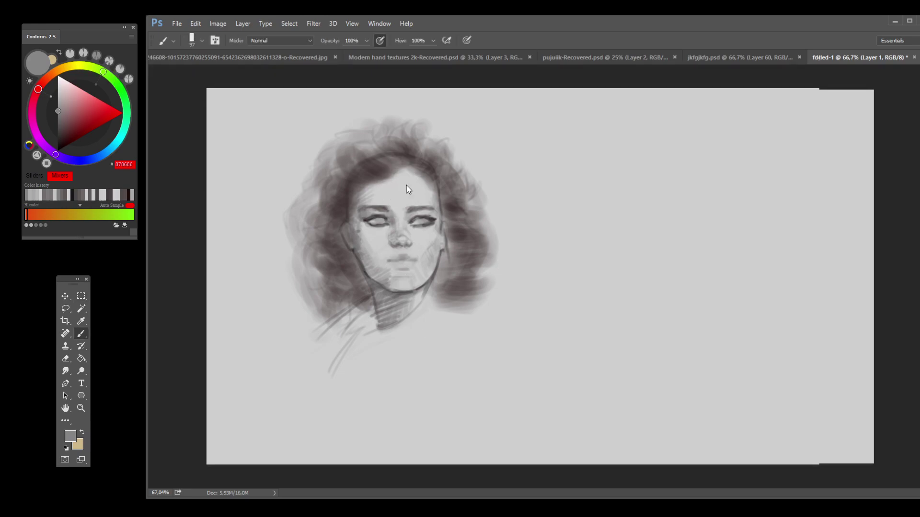
Step: Shade the side of the face from temple to jaw with dark brown-grey 524848 sampled from the hair, using brush size 32
left_click(347, 191, "alt")
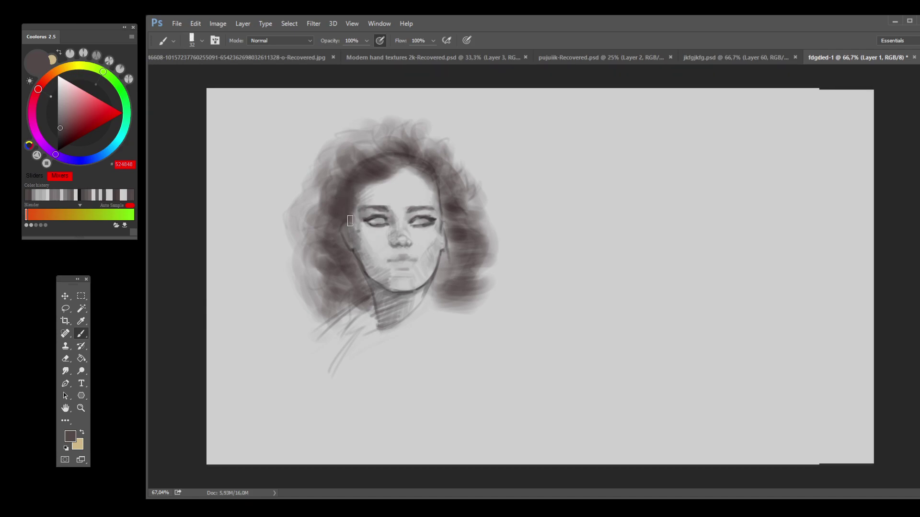
mouse_move(350, 189)
left_mouse_down()
mouse_move(378, 186)
mouse_move(343, 197)
mouse_move(372, 194)
mouse_move(350, 212)
left_mouse_up()
mouse_move(356, 238)
left_mouse_down()
mouse_move(336, 261)
mouse_move(344, 270)
mouse_move(360, 254)
mouse_move(352, 275)
mouse_move(365, 290)
left_mouse_up()
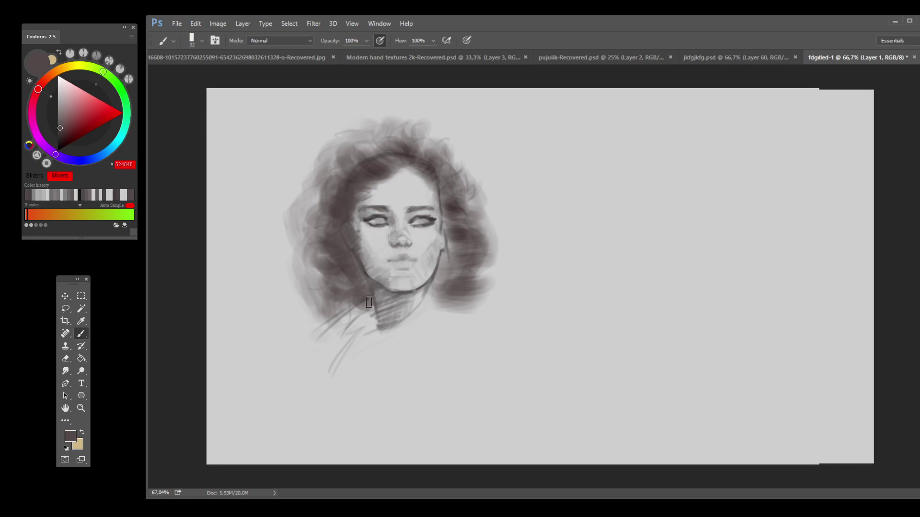
mouse_move(357, 257)
left_mouse_down()
mouse_move(374, 256)
mouse_move(389, 283)
left_mouse_up()
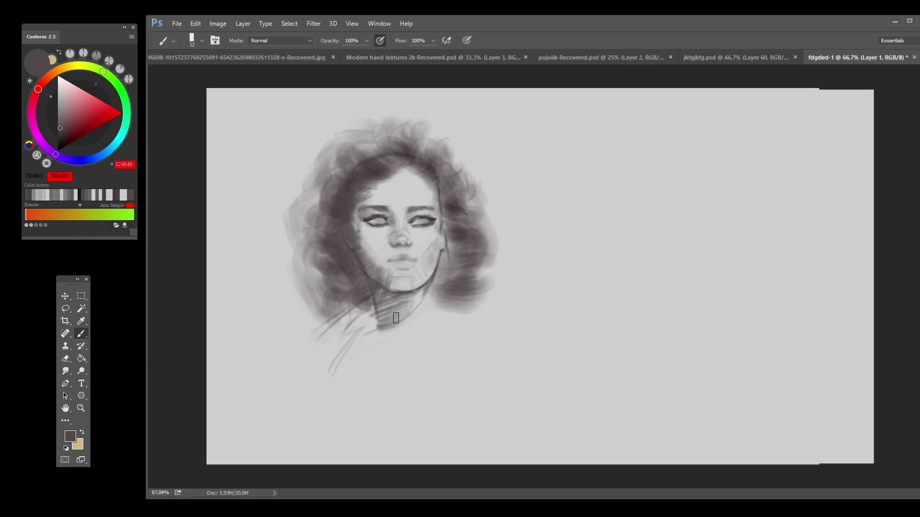
Step: Lighten the neck shading under the chin with light grey CECECE and refine the forehead's hairline with sampled light and dark tones
left_click(418, 298, "alt")
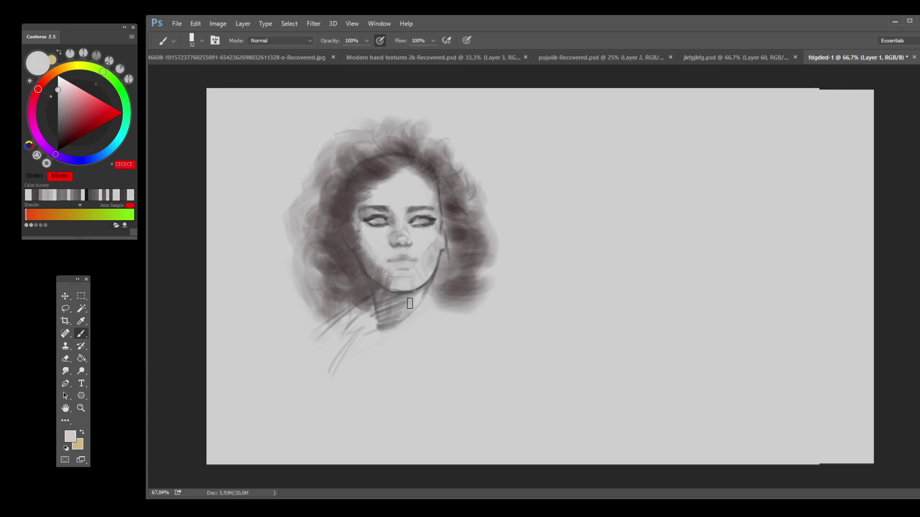
left_click_drag(415, 303, 389, 294)
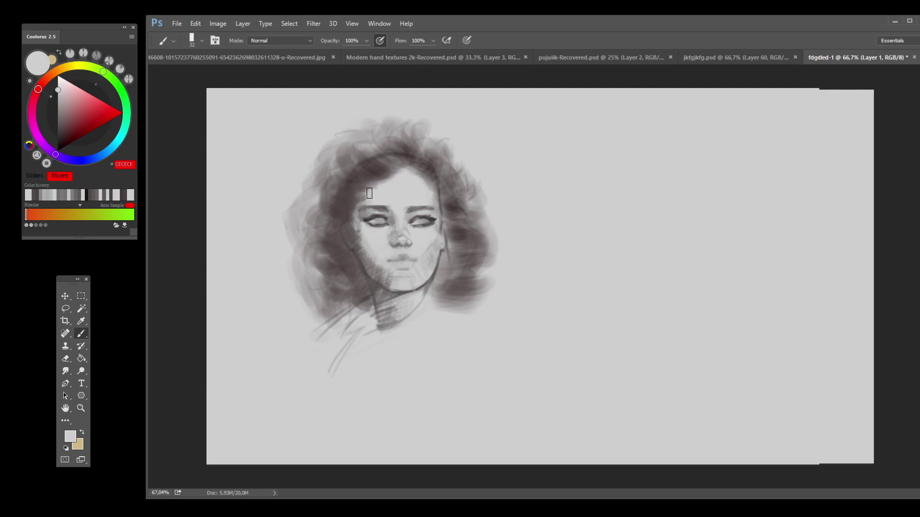
key("alt")
left_click(366, 191, "alt")
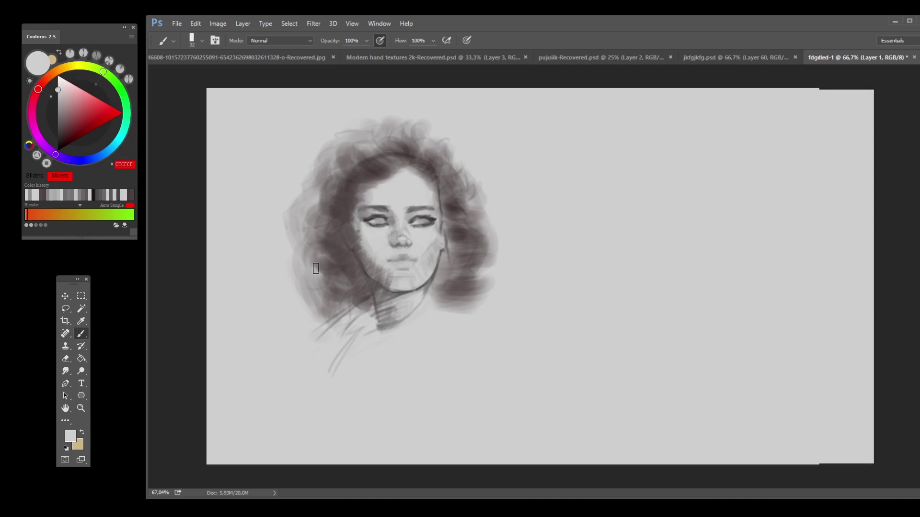
left_click(416, 161, "alt")
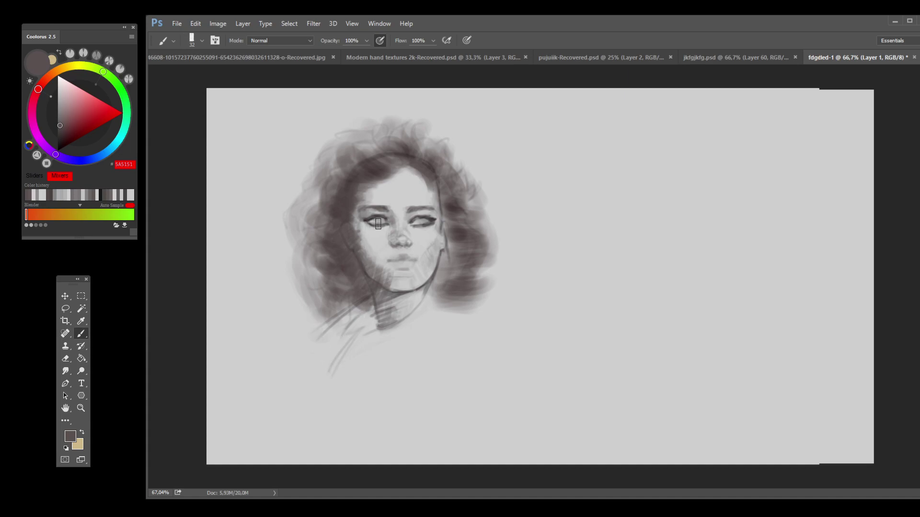
Step: Smooth the chin, jaw and shadow-side cheek with greys sampled from the face, lightening the dark shading along the jaw
left_click(388, 259, "alt")
left_click(399, 277, "alt")
left_click(393, 277, "alt")
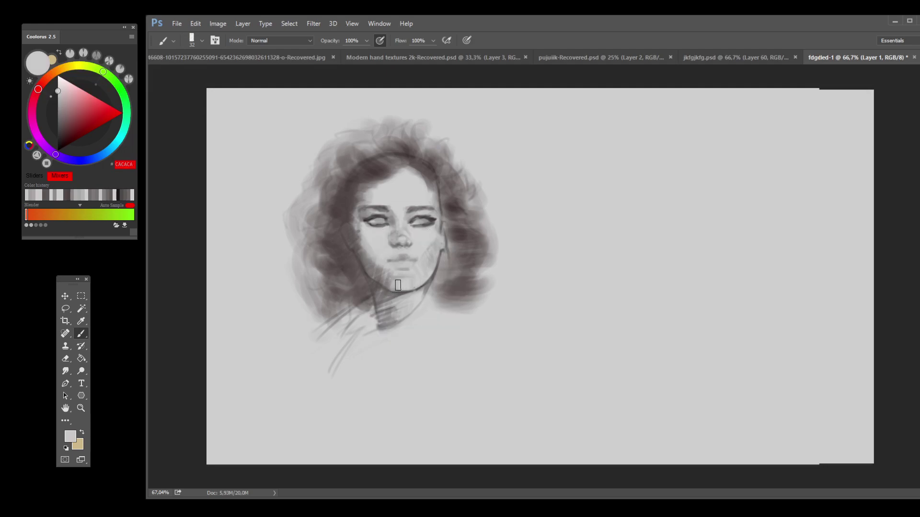
left_click(397, 282, "alt")
left_click(369, 239, "alt")
left_click(361, 235, "alt")
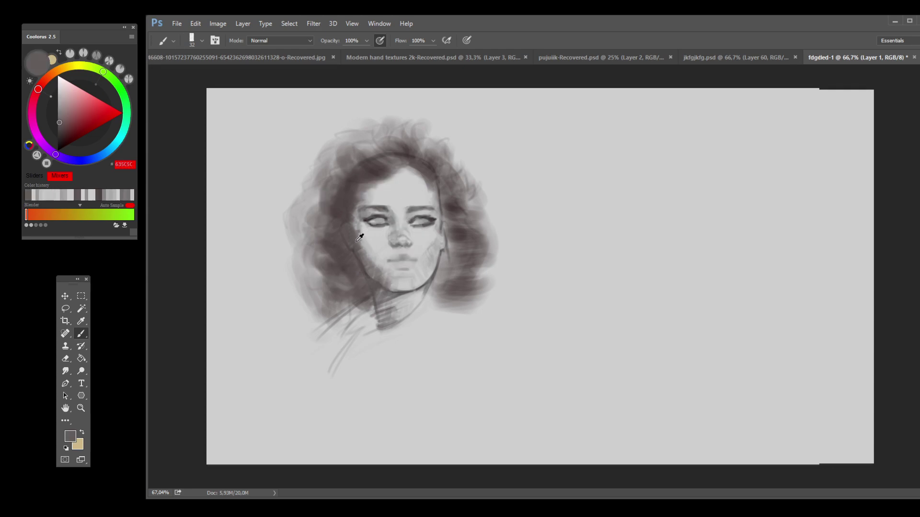
left_click(372, 250, "alt")
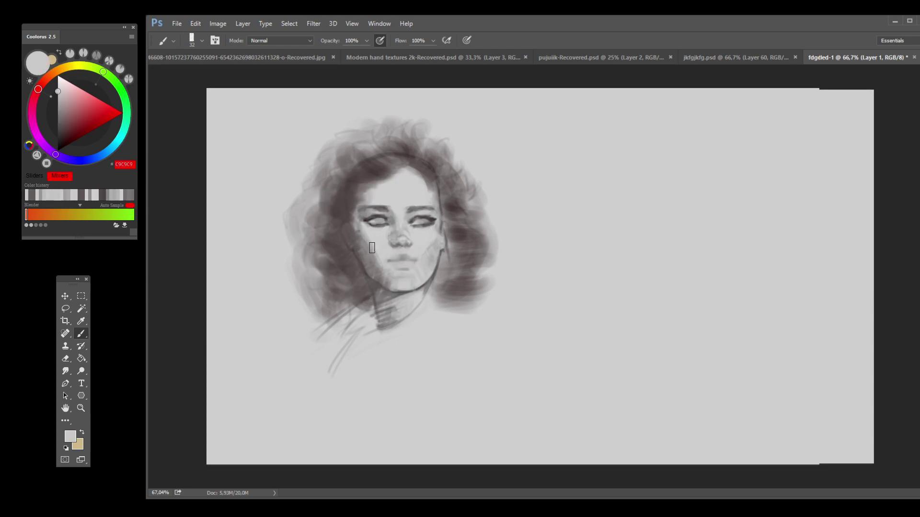
left_click_drag(377, 276, 372, 261)
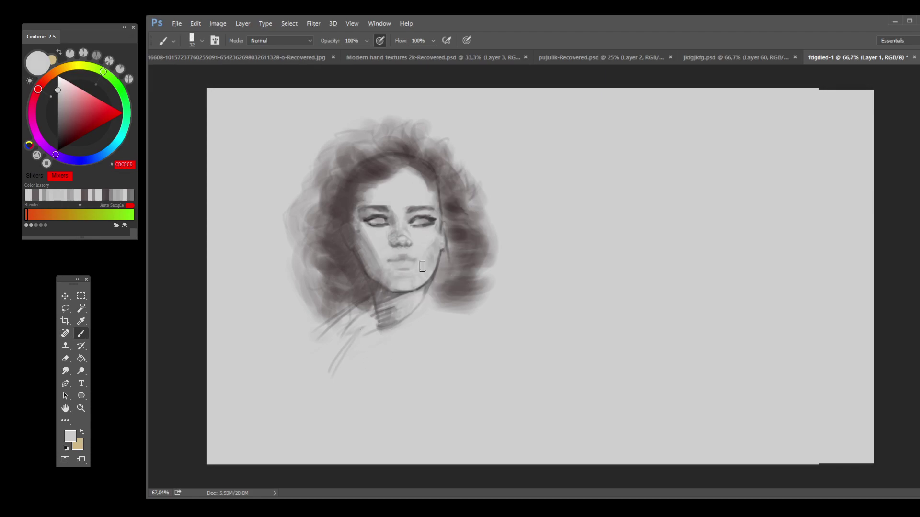
Step: Even out the opposite cheek and refine both outer edges of the face with light, mid and dark greys sampled nearby
left_click(433, 253, "alt")
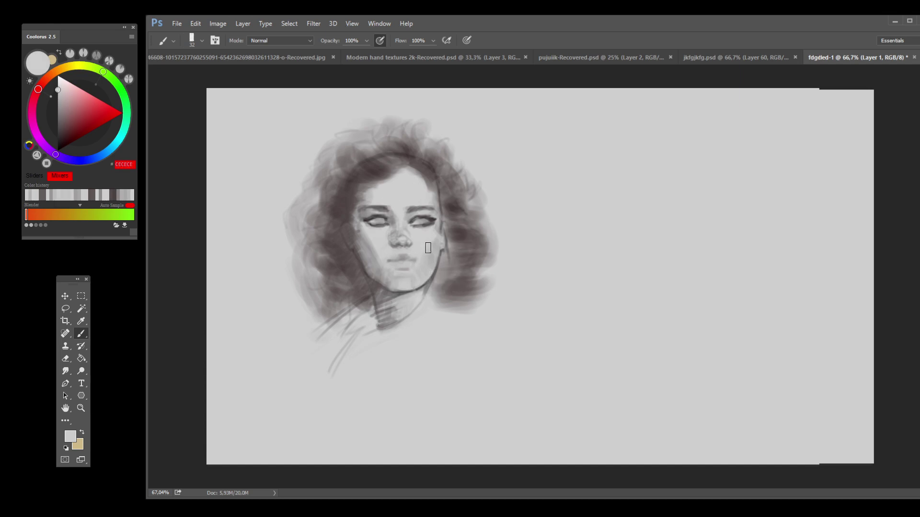
left_click(439, 229, "alt")
left_click(443, 225, "alt")
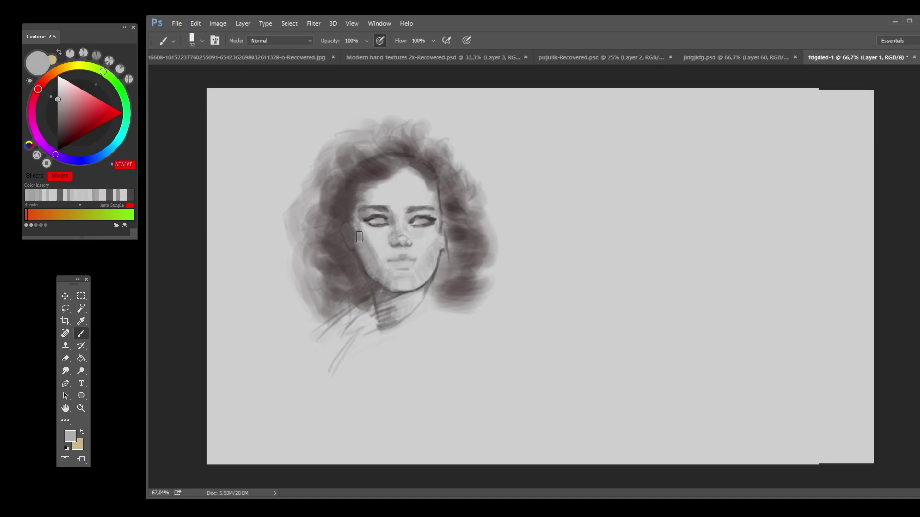
left_click(373, 260, "alt")
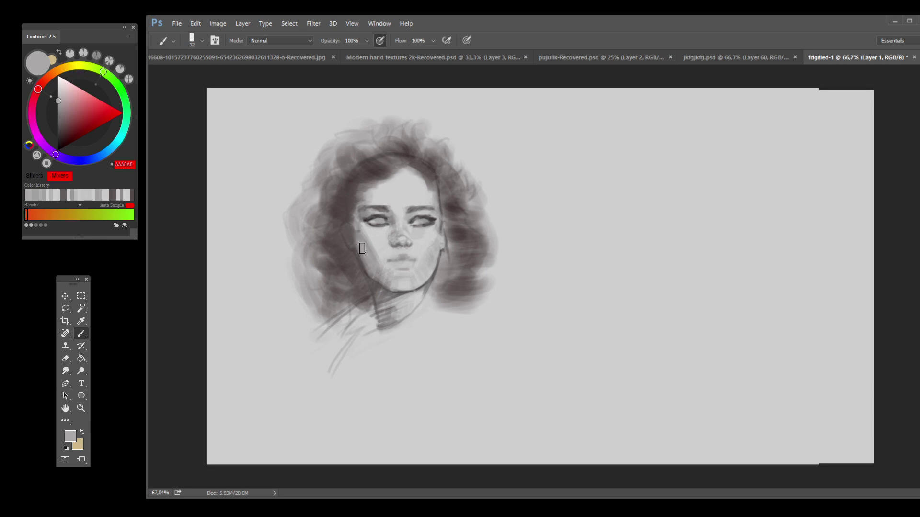
left_click(351, 236, "alt")
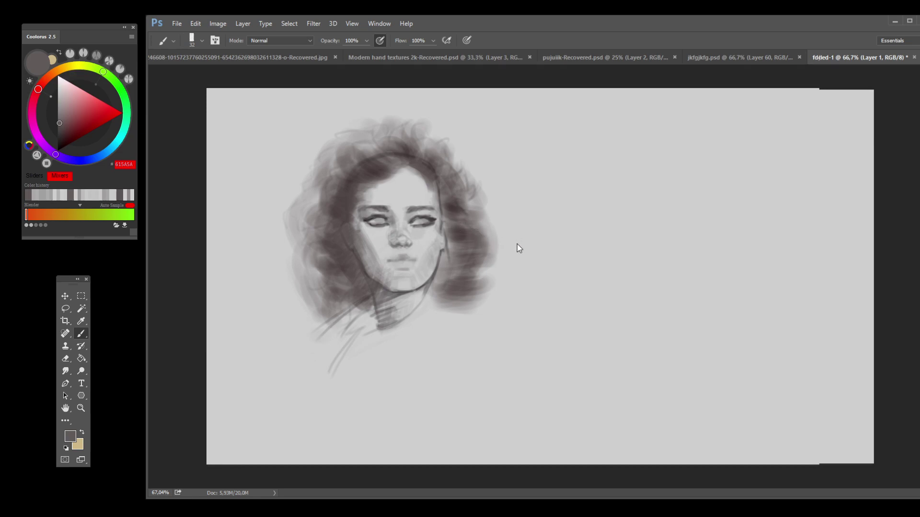
Step: Fill in the lips with mid grey 9E9C9C at brush size 14, and darken the mouth corners with near-black at size 9
left_click(401, 257, "alt")
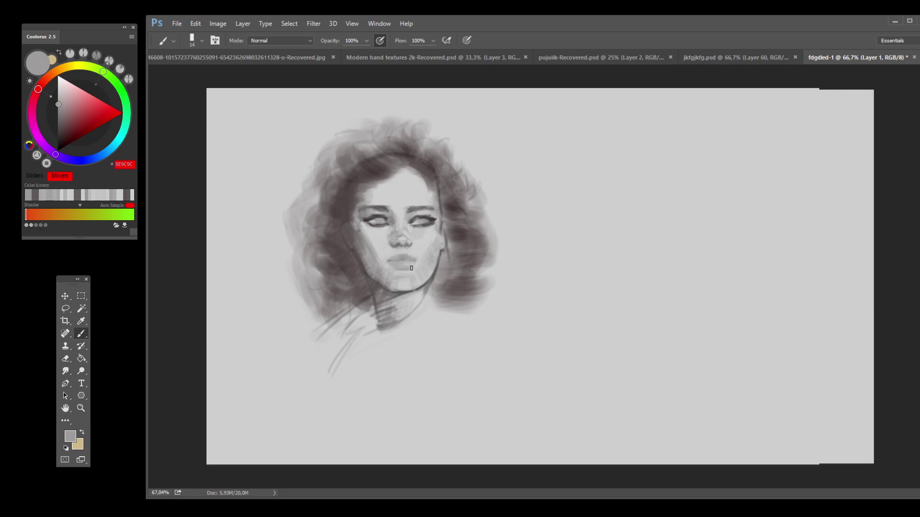
left_click(58, 149)
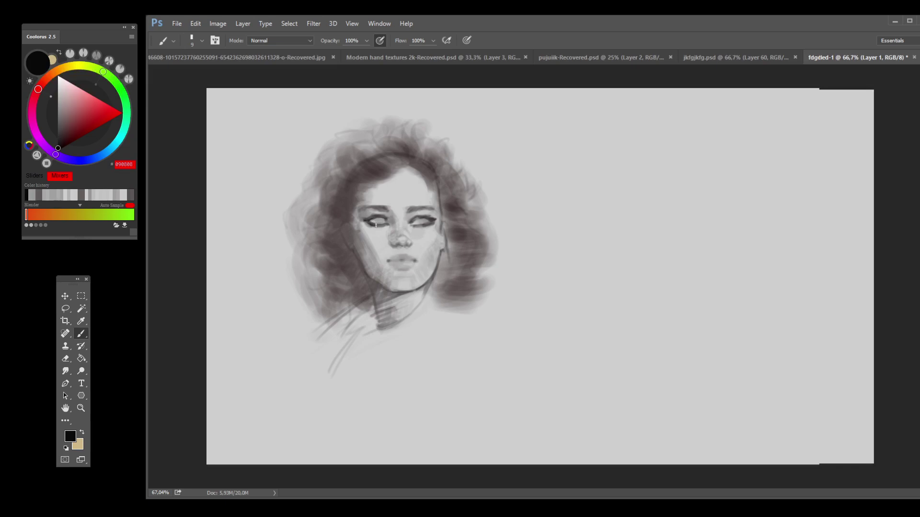
Step: Refine the lids and eyeballs of both eyes with dark and light greys sampled around them, using brush size 9
left_click(376, 224, "alt")
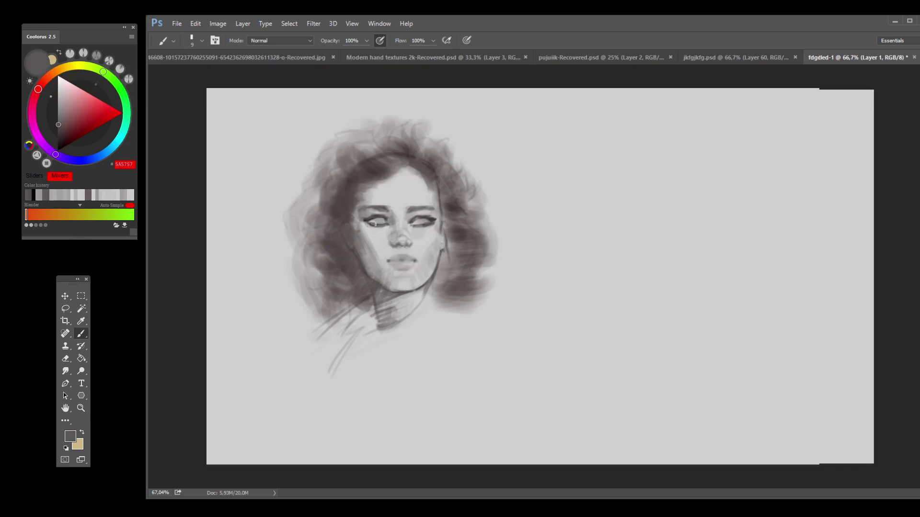
left_click(380, 222, "alt")
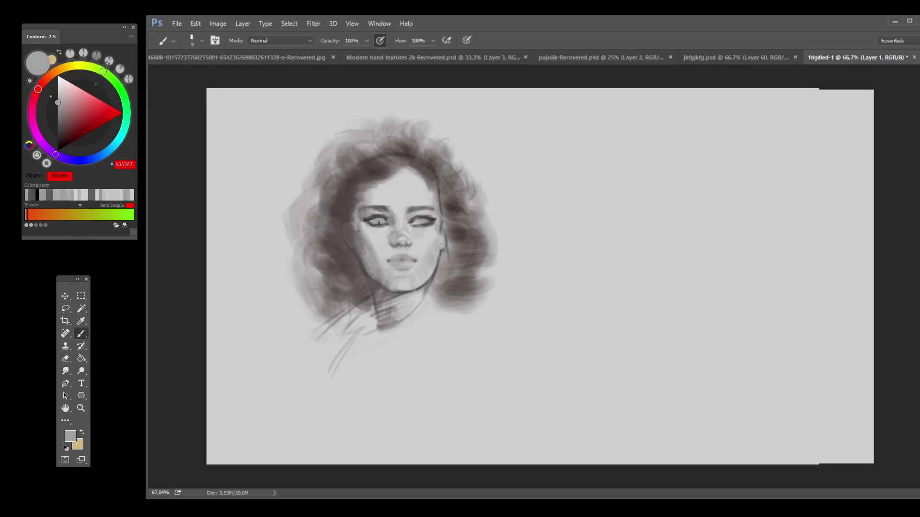
left_click(423, 221, "alt")
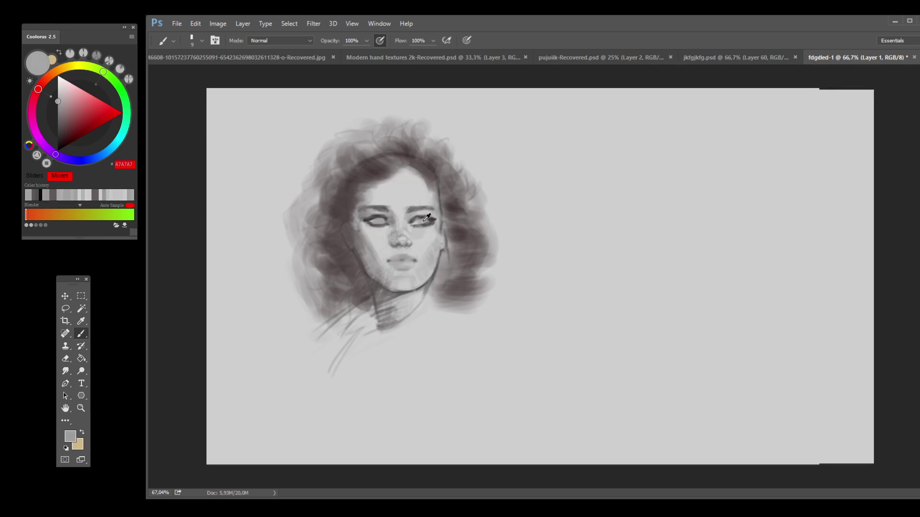
left_click(421, 222, "alt")
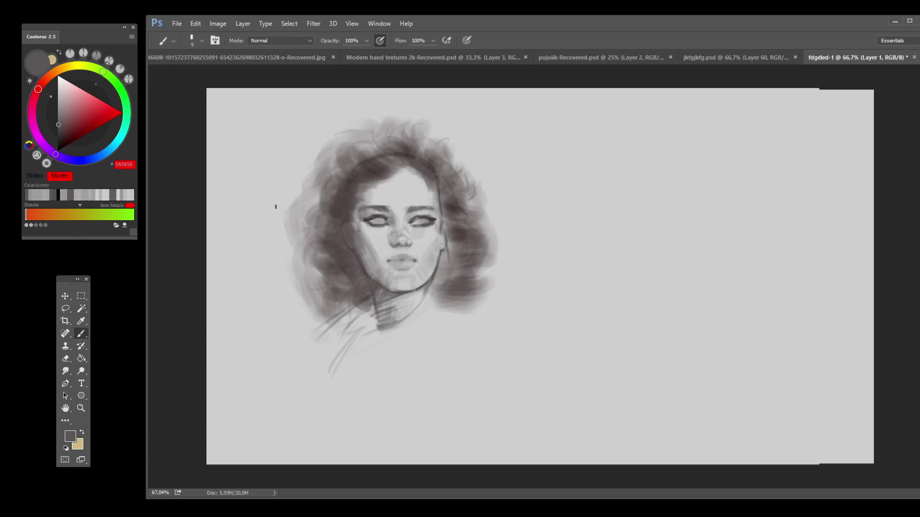
left_click(389, 197, "alt")
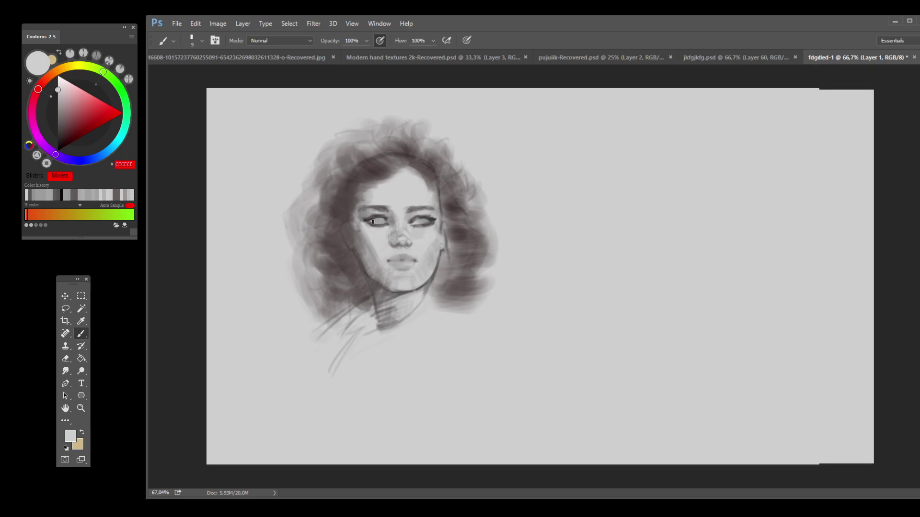
left_click(371, 223, "alt")
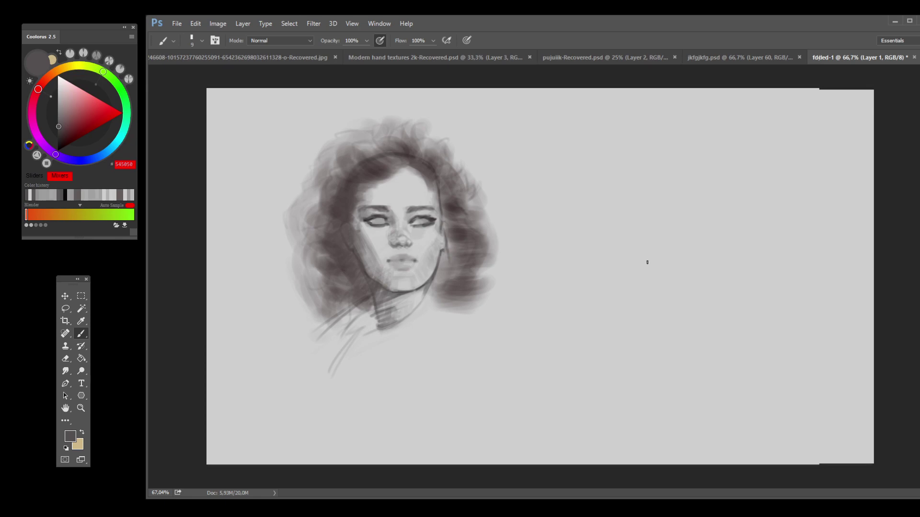
Step: Compare the portrait with its earlier versions by stepping back and forward through the edits, and return to the latest state
key("ctrl+z")
key("ctrl+z")
key("ctrl+z")
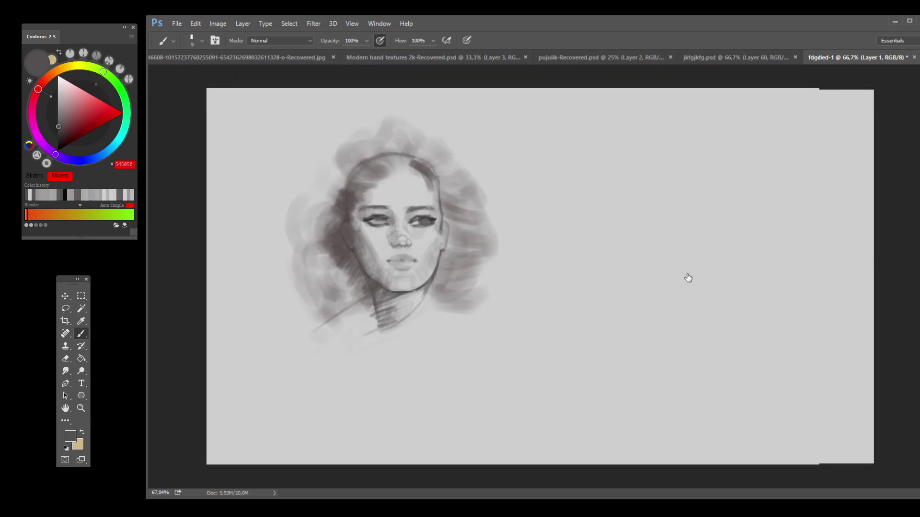
key("ctrl+shift+z")
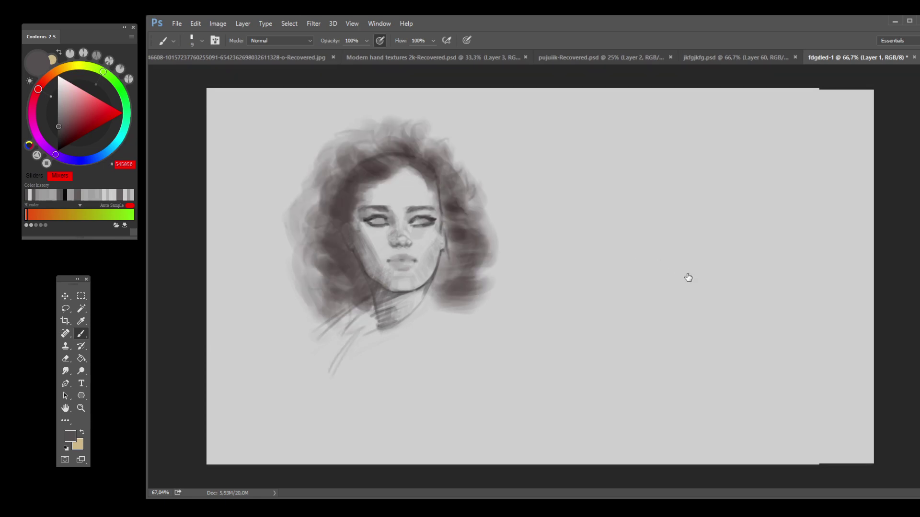
key("ctrl+z")
key("ctrl+shift+z")
key("ctrl+z")
key("ctrl+shift+z")
key("ctrl+shift+z")
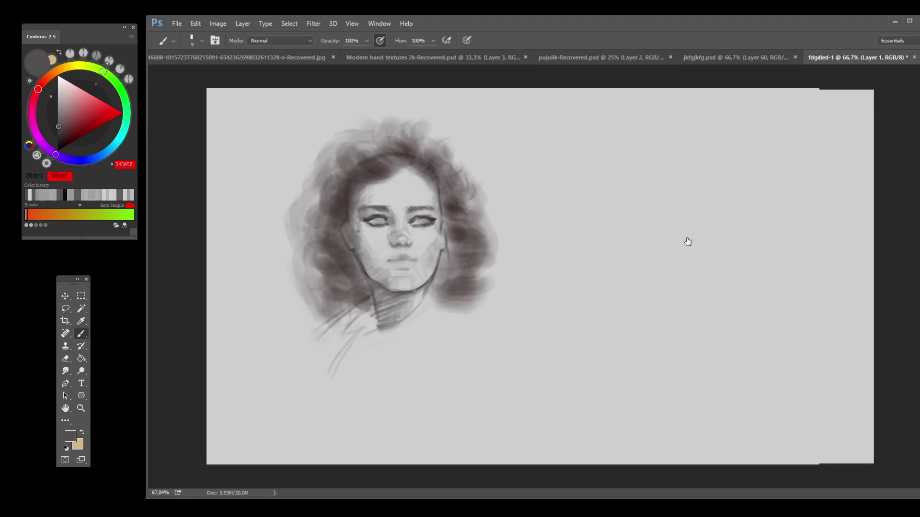
key("ctrl+z")
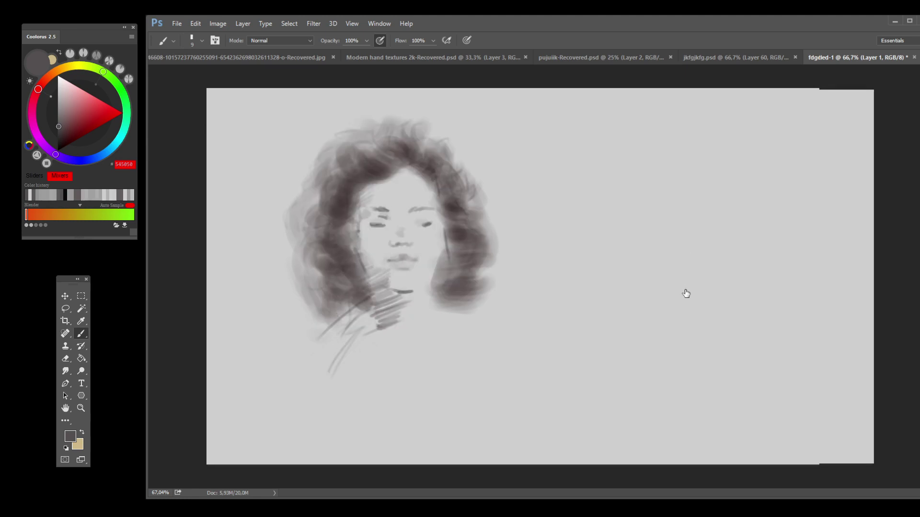
key("ctrl+shift+z")
key("ctrl+z")
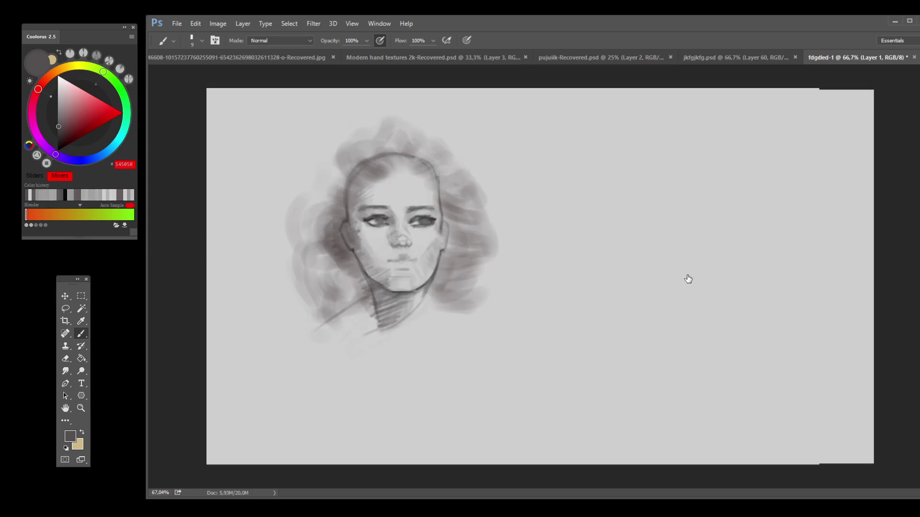
key("ctrl+shift+z")
key("ctrl+shift+z")
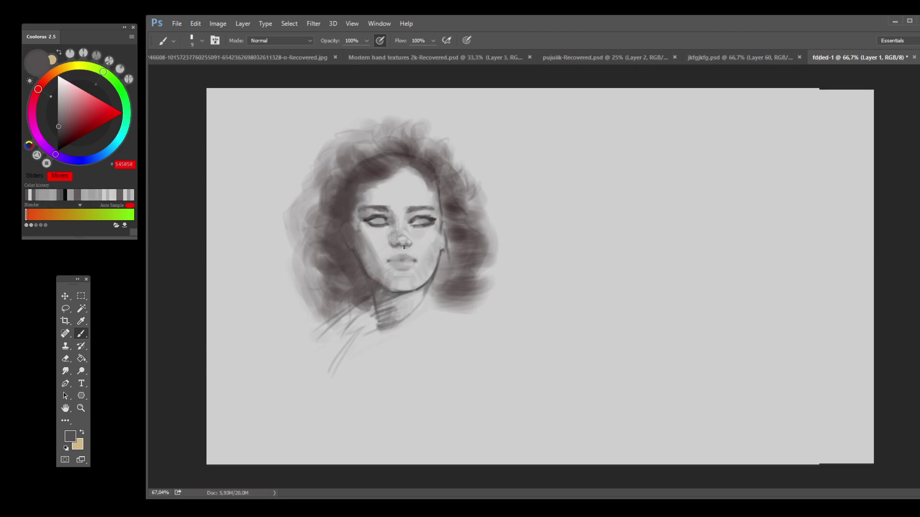
Step: Lighten the whites of both eyes with sampled light greys, and touch up the eyelid lines with dark greys 5C5959 and 282424
left_click(423, 218, "alt")
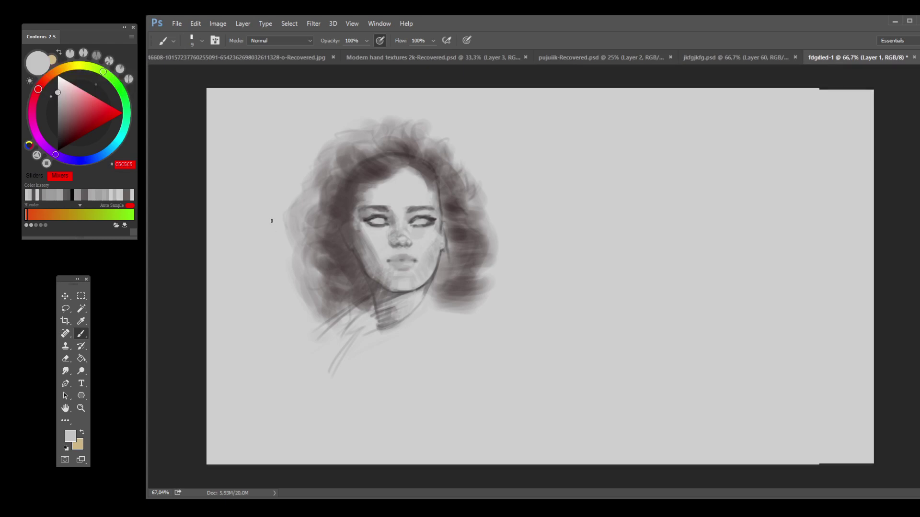
left_click(377, 220, "alt")
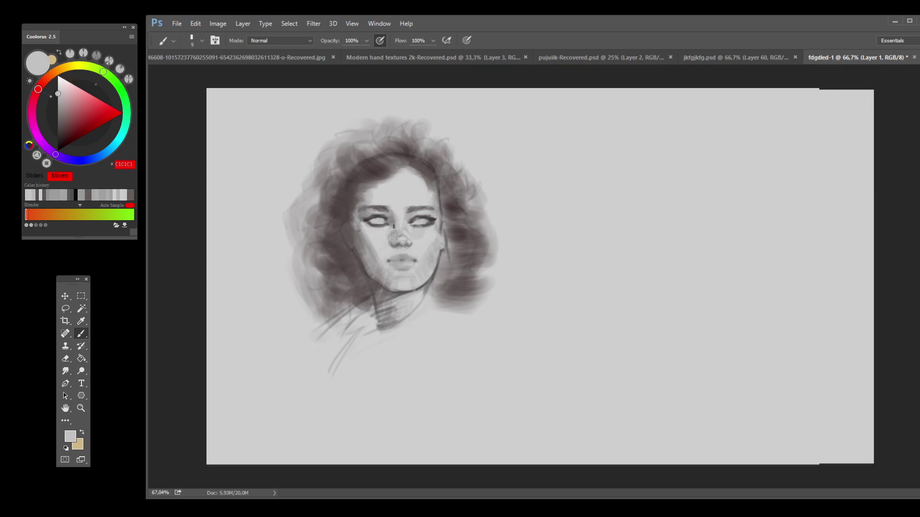
left_click(370, 222, "alt")
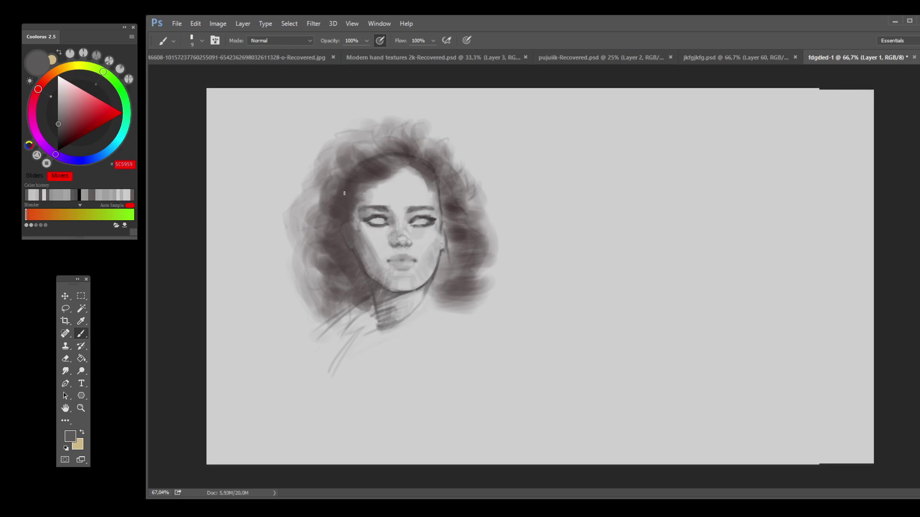
left_click(59, 139)
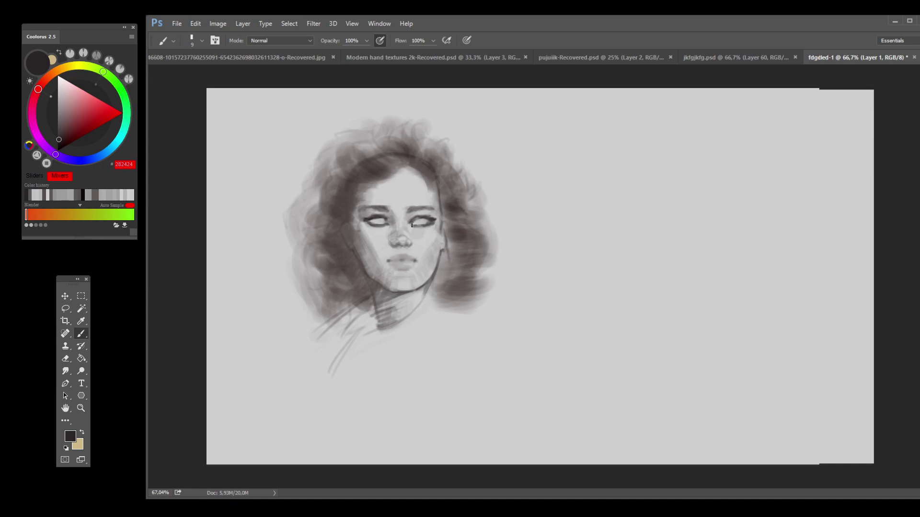
left_click_drag(430, 219, 425, 219)
Step: Compare the reworked eyes and neck with their earlier state by stepping back and forward through the recent strokes
key("ctrl+z")
key("ctrl+z")
key("ctrl+z")
key("ctrl+z")
key("ctrl+z")
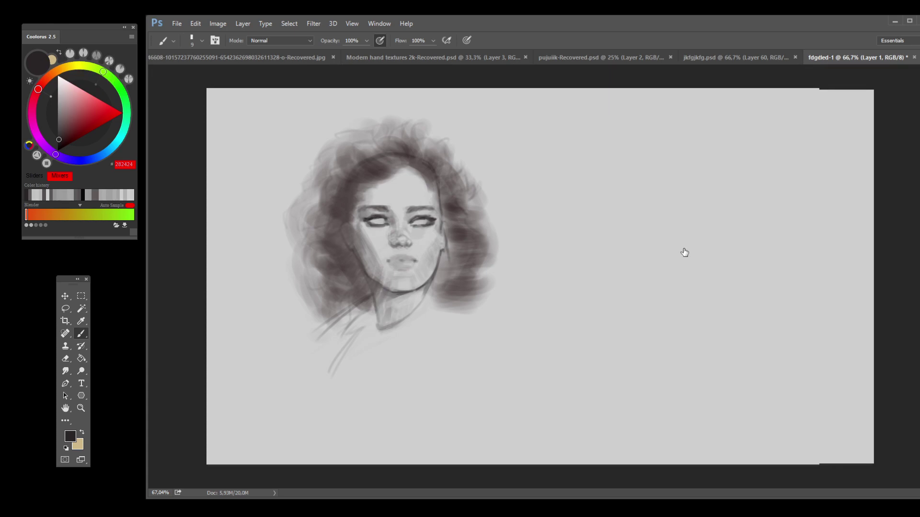
key("ctrl+shift+z")
key("ctrl+shift+z")
key("ctrl+z")
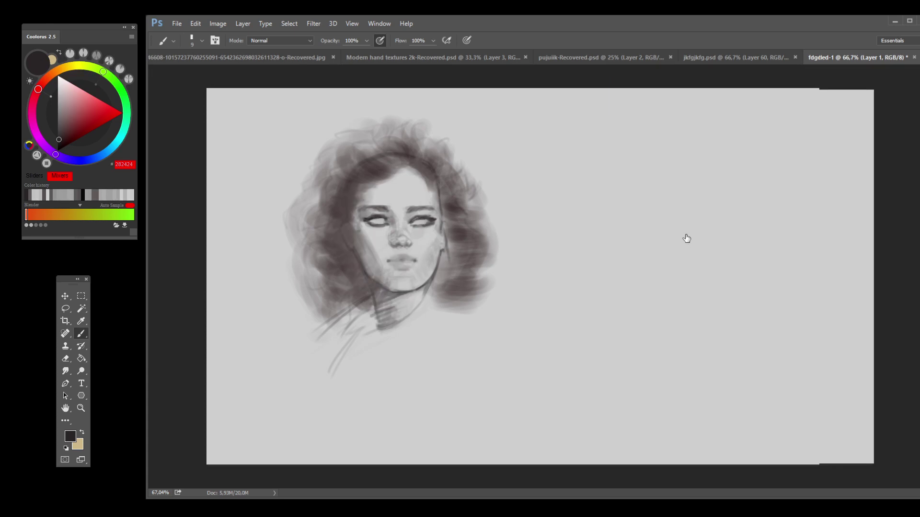
Step: Erase lightly across the eyes with the Eraser at size 25, and raise the eraser's flow to 100%
left_click(65, 357)
key("bracketleft")
key("bracketleft")
key("bracketleft")
key("bracketleft")
key("bracketleft")
key("bracketleft")
mouse_move(387, 222)
left_mouse_down()
mouse_move(380, 222)
mouse_move(431, 222)
mouse_move(413, 223)
left_mouse_up()
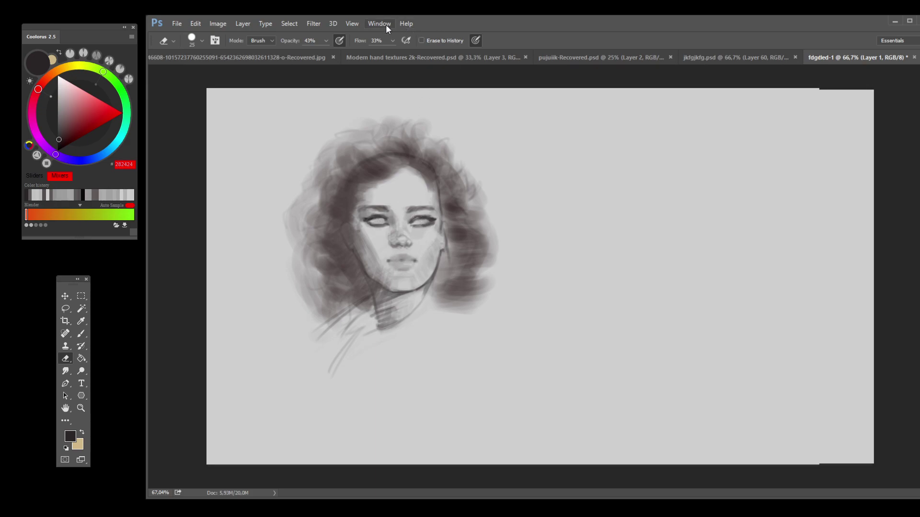
key("shift+0")
Step: Compare the face with its earlier state by toggling the recent edits off and on
key("ctrl+z")
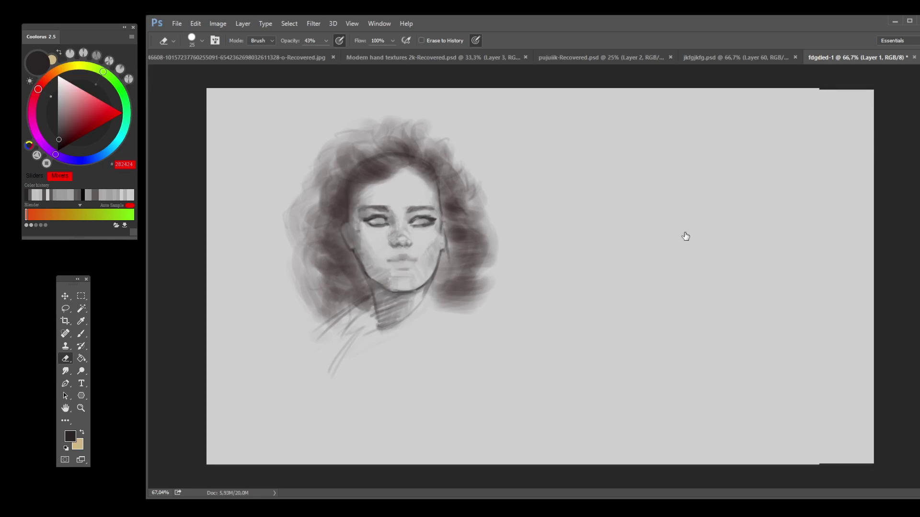
key("ctrl+z")
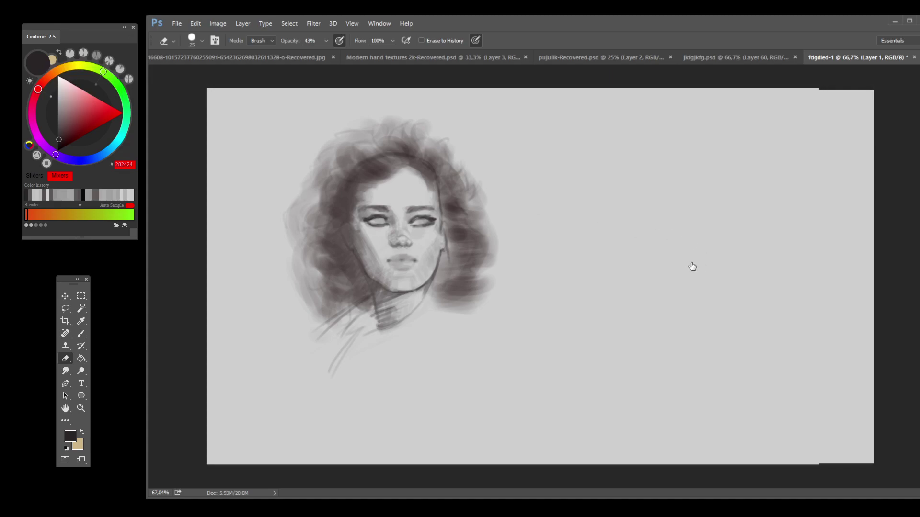
key("ctrl+z")
key("ctrl+z")
Step: Darken the eyes and sketch fine curl strands around the hair's outer edge with dark grey 454343, using brush size 7 for the strands
key("b")
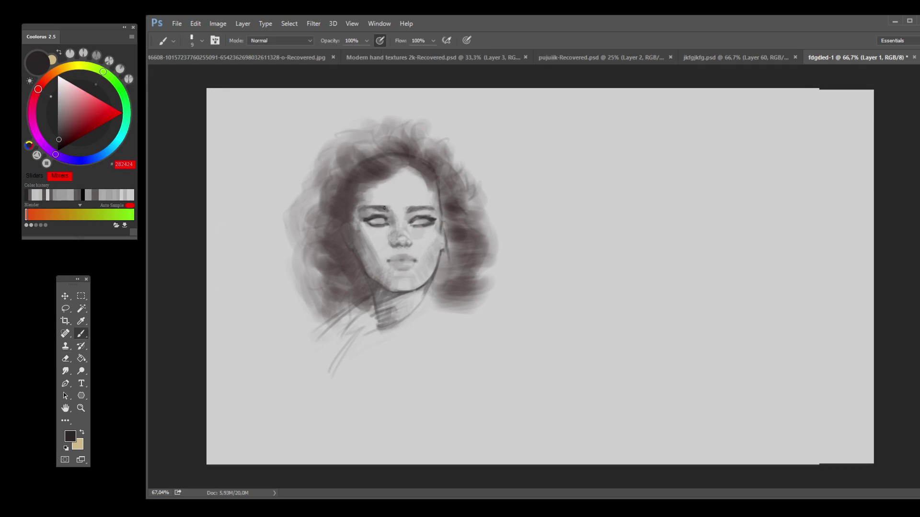
left_click(385, 215, "alt")
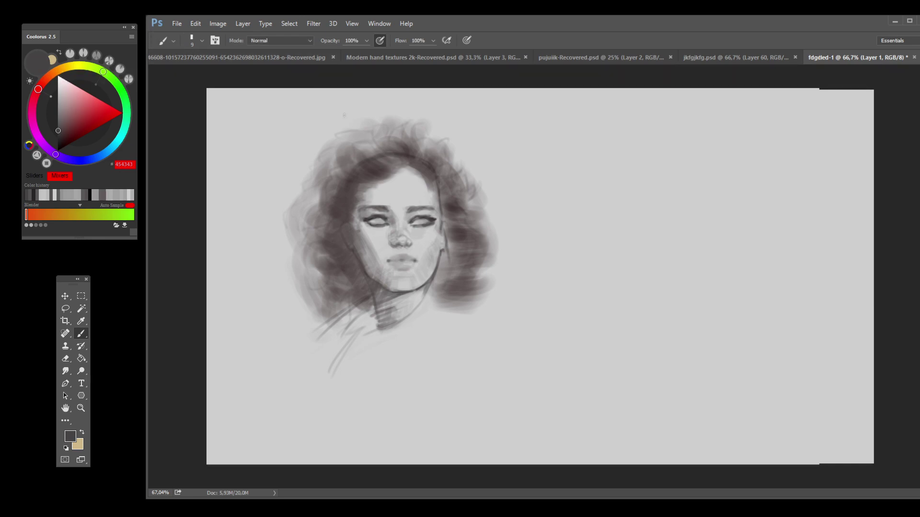
key("shift+alt+p")
key("bracketleft")
key("bracketleft")
key("bracketleft")
key("bracketleft")
left_click_drag(426, 145, 433, 132)
left_click_drag(481, 193, 479, 210)
left_click_drag(499, 245, 494, 259)
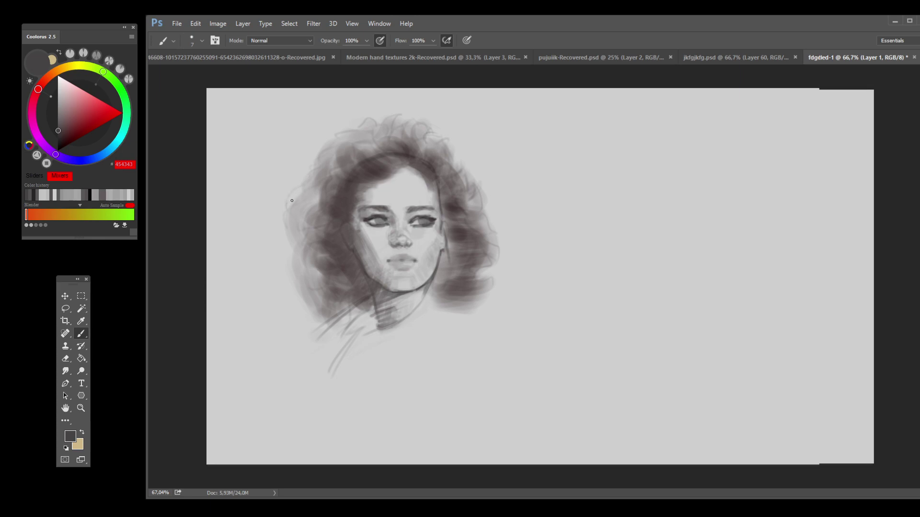
left_click_drag(298, 189, 289, 202)
Step: Add mid-grey tone to the curls at the crown with brush size 44, using a grey sampled from the hair
left_click(340, 118, "alt")
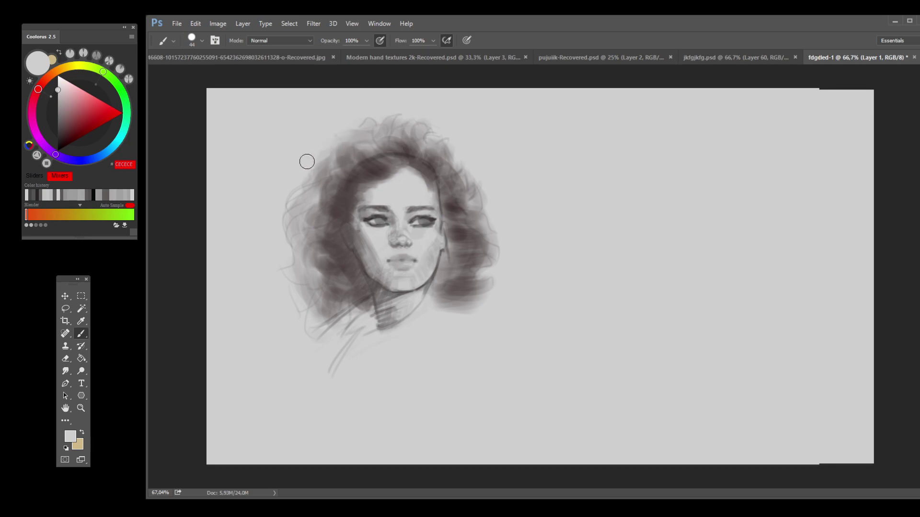
left_click(353, 144, "alt")
mouse_move(350, 146)
left_mouse_down()
mouse_move(317, 168)
mouse_move(359, 133)
left_mouse_up()
mouse_move(416, 137)
left_mouse_down()
mouse_move(431, 154)
mouse_move(414, 149)
left_mouse_up()
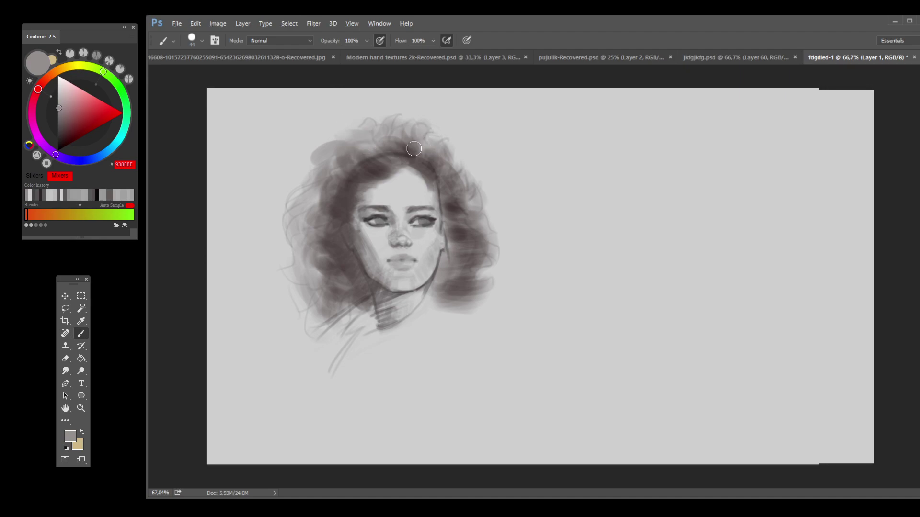
Step: Soften the hair's outer edge on the viewer's left with sampled greys and the background grey CECECE
left_click(331, 143, "alt")
mouse_move(331, 142)
left_mouse_down()
mouse_move(299, 162)
mouse_move(353, 152)
mouse_move(348, 127)
mouse_move(312, 150)
mouse_move(334, 146)
mouse_move(302, 172)
left_mouse_up()
left_click(352, 152, "alt")
left_click(318, 171, "alt")
left_click(282, 288, "alt")
left_click_drag(290, 301, 304, 325)
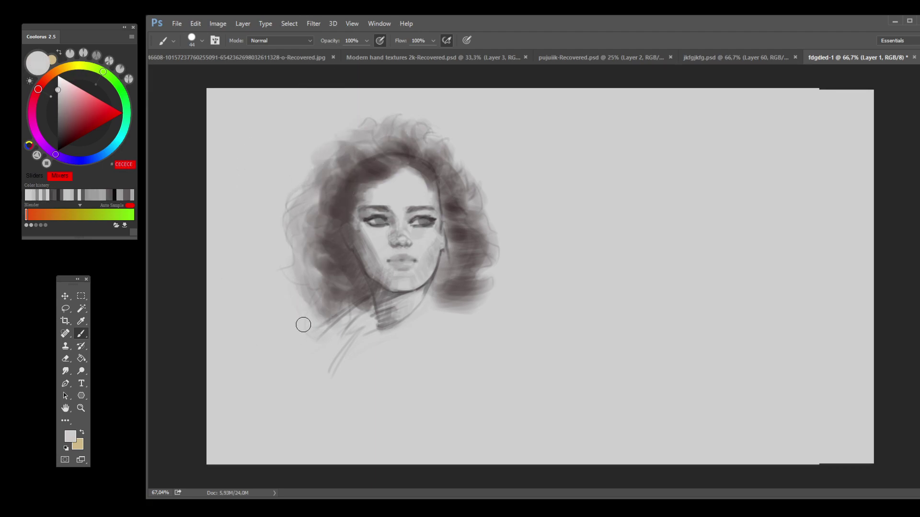
Step: Deepen the hair beside the face and fill the gap between jaw and hair with mid-grey, sampling tones from the hair
left_click_drag(347, 197, 377, 239)
left_click(377, 239, "alt")
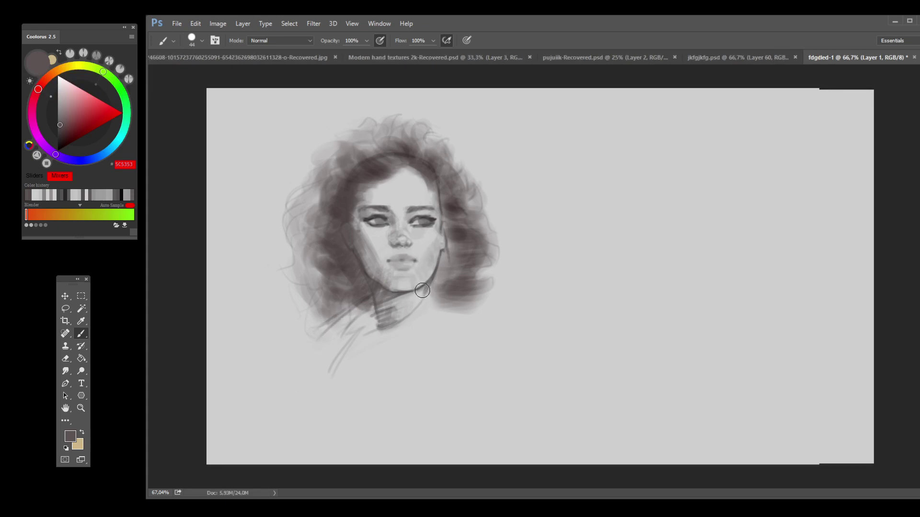
left_click(443, 277, "alt")
left_click_drag(443, 275, 429, 304)
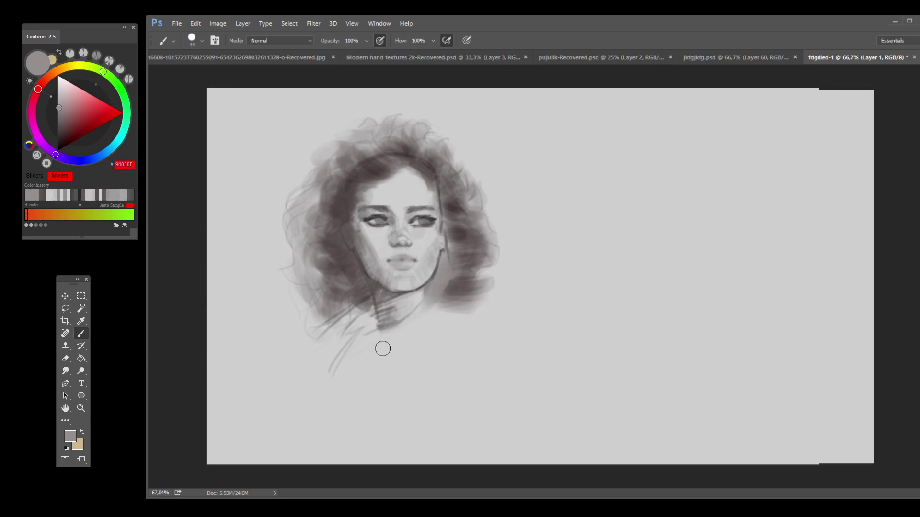
Step: Darken the hair beside the neck and extend the curls over the crown and sides with grey 615858
left_click(459, 288, "alt")
mouse_move(448, 288)
left_mouse_down()
mouse_move(450, 265)
mouse_move(433, 312)
mouse_move(480, 293)
mouse_move(434, 326)
left_mouse_up()
key("ctrl+z")
key("ctrl+z")
key("ctrl+z")
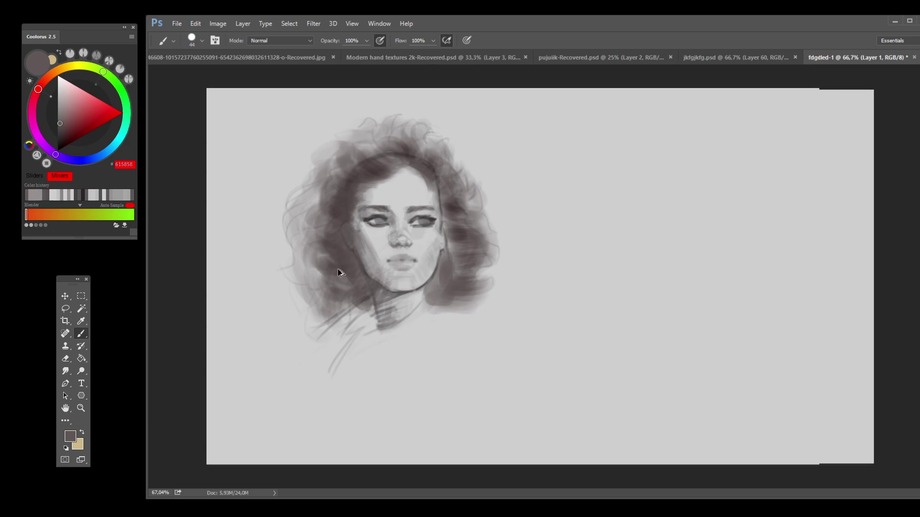
mouse_move(443, 165)
left_mouse_down()
mouse_move(456, 144)
mouse_move(431, 131)
mouse_move(431, 122)
mouse_move(372, 128)
mouse_move(367, 144)
mouse_move(311, 164)
mouse_move(298, 219)
mouse_move(302, 208)
mouse_move(307, 280)
left_mouse_up()
left_click_drag(391, 133, 375, 119)
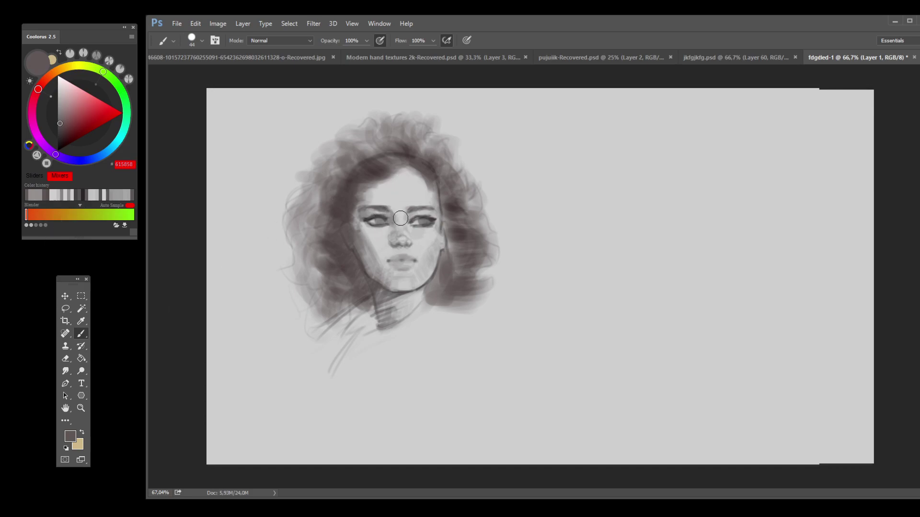
Step: Refine both eyes with greys sampled around them, including 727171, using brush size 9
key("bracketleft")
key("bracketleft")
key("bracketleft")
key("bracketleft")
left_click(388, 216, "alt")
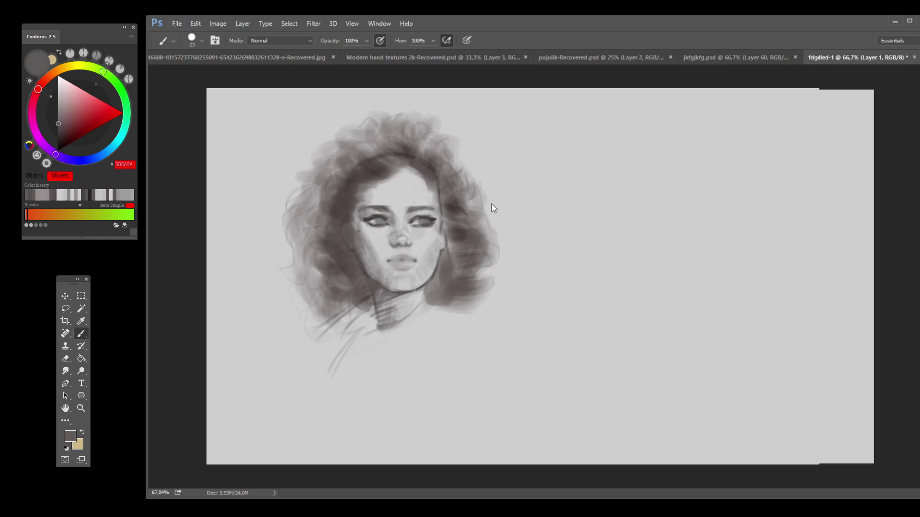
key("bracketleft")
key("bracketleft")
left_click(386, 215, "alt")
left_click(380, 220, "alt")
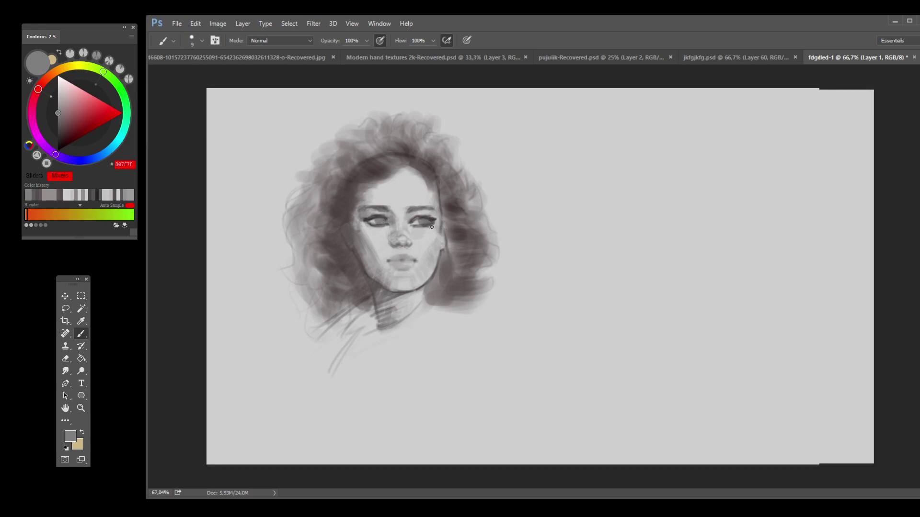
left_click(428, 220, "alt")
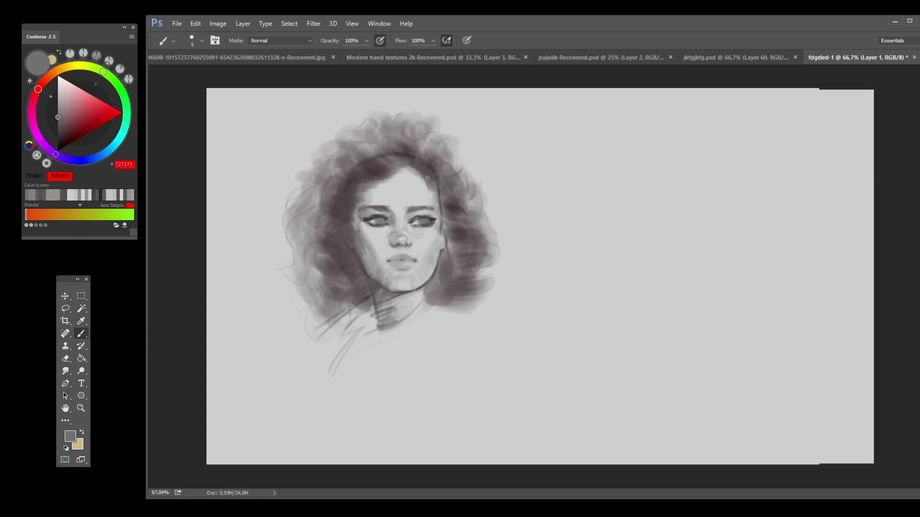
Step: Rework the forehead hairline with light grey CECECE, and try a hairline stroke in dark grey 534949
left_click(408, 179, "alt")
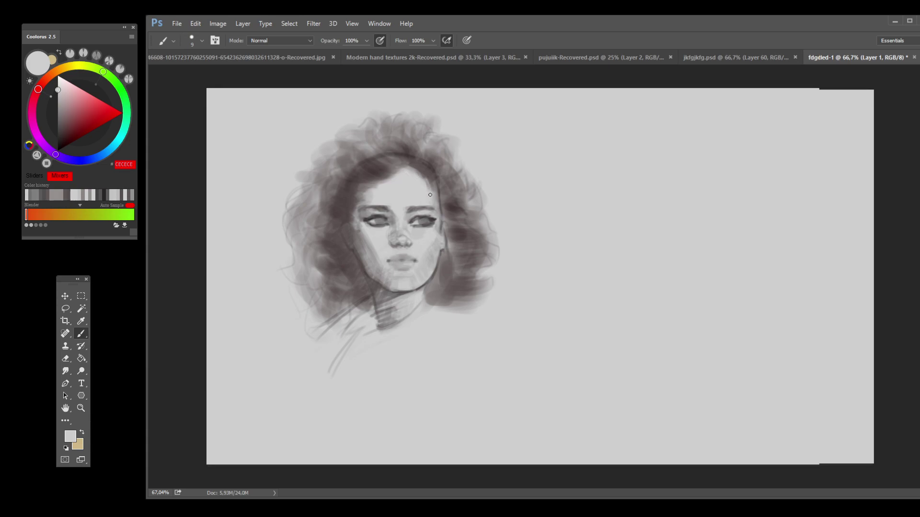
left_click_drag(413, 171, 429, 195)
left_click(353, 199, "alt")
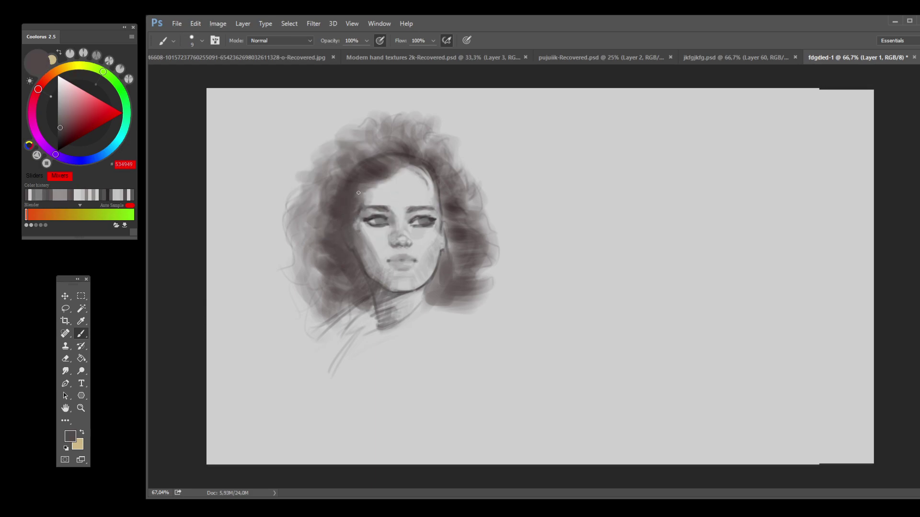
left_click_drag(388, 175, 355, 176)
key("ctrl+z")
Step: Widen the curls on the viewer's right side of the hair with a sampled mid-grey and brush size 42
left_click(448, 168, "alt")
left_click(450, 165, "alt")
left_click_drag(471, 189, 475, 159)
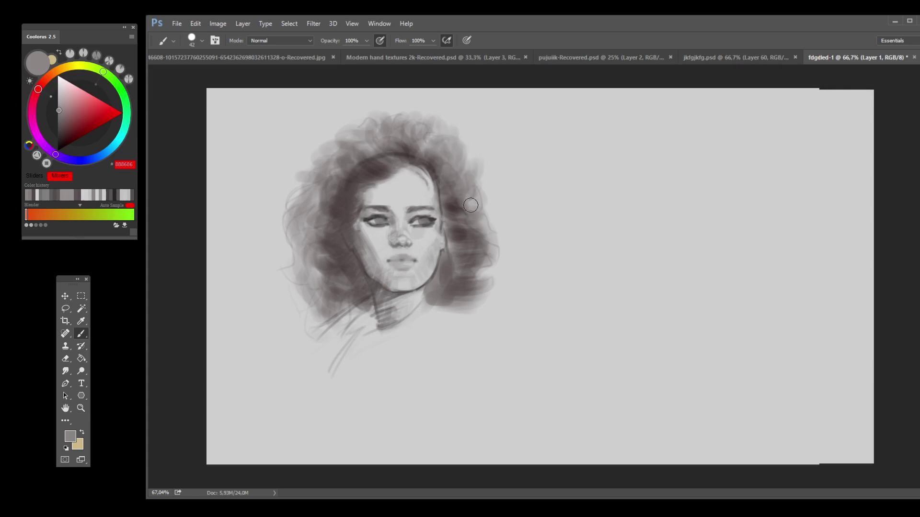
Step: Darken the inner hair around the forehead and along both sides of the face with dark greys sampled from the hair
left_click(423, 151, "alt")
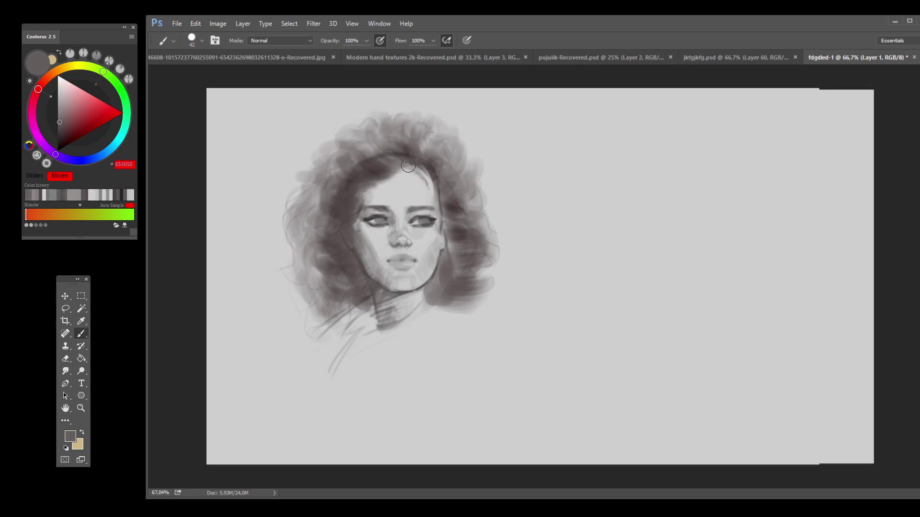
left_click(414, 148, "alt")
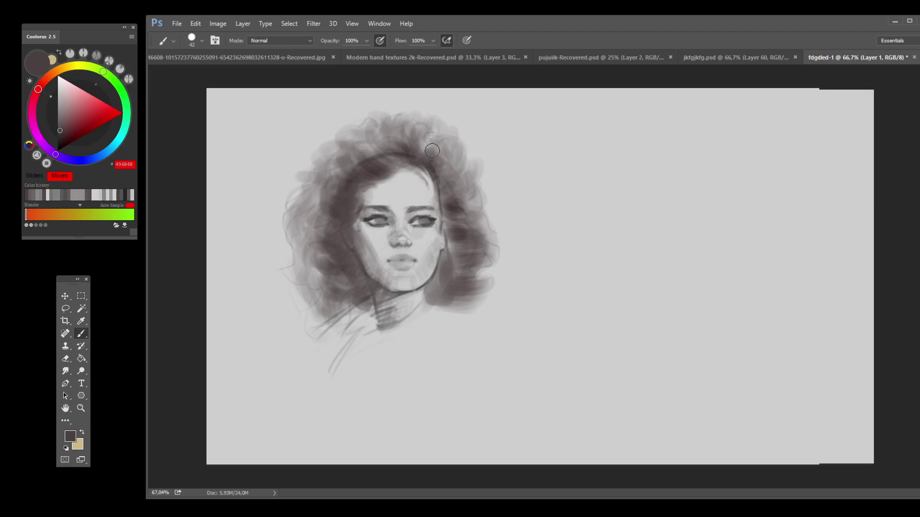
left_click_drag(424, 144, 468, 153)
key("ctrl+z")
mouse_move(410, 164)
left_mouse_down()
mouse_move(374, 145)
mouse_move(417, 161)
mouse_move(380, 134)
mouse_move(404, 166)
mouse_move(381, 147)
mouse_move(334, 157)
left_mouse_up()
mouse_move(429, 154)
left_mouse_down()
mouse_move(435, 137)
mouse_move(470, 206)
mouse_move(467, 233)
left_mouse_up()
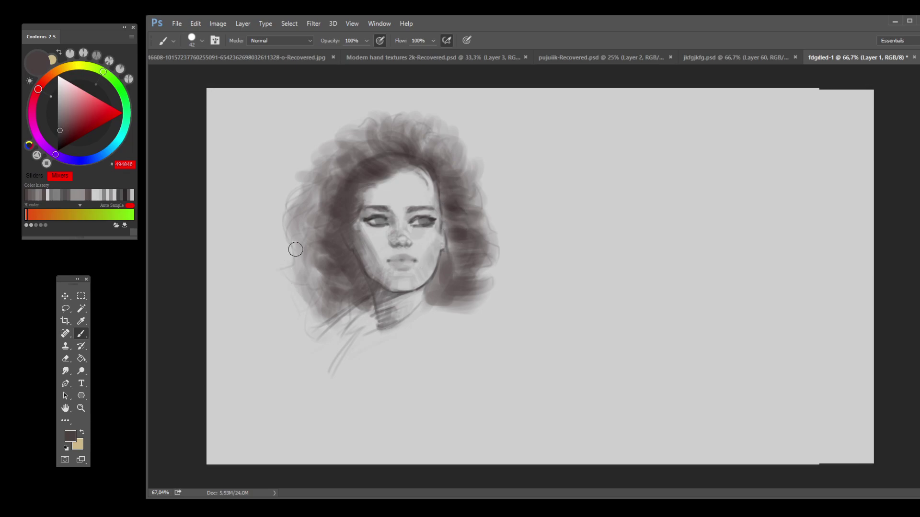
mouse_move(339, 207)
left_mouse_down()
mouse_move(327, 248)
mouse_move(316, 234)
mouse_move(353, 192)
mouse_move(325, 187)
mouse_move(321, 209)
left_mouse_up()
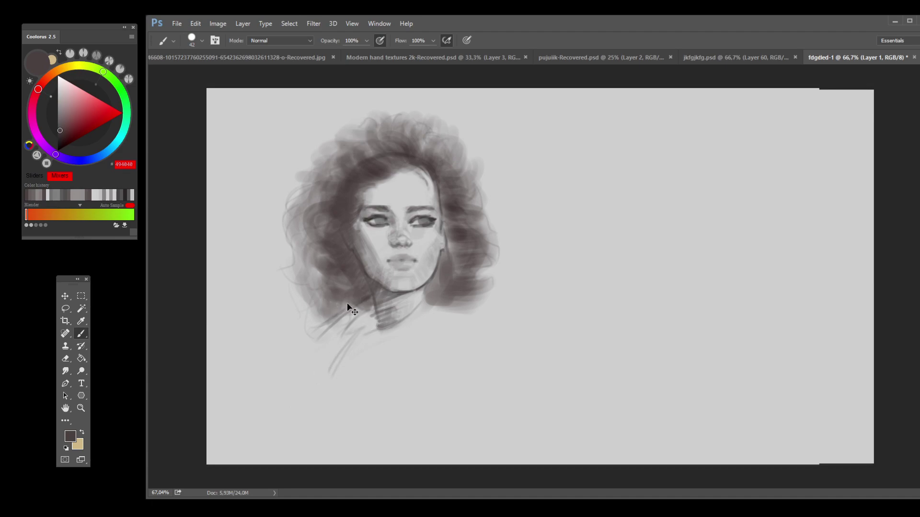
Step: Paint out the stray strand on the upper forehead with light grey CECECE and compare the result with its earlier state
left_click(424, 167, "alt")
left_click(431, 169, "alt")
left_click(418, 191, "alt")
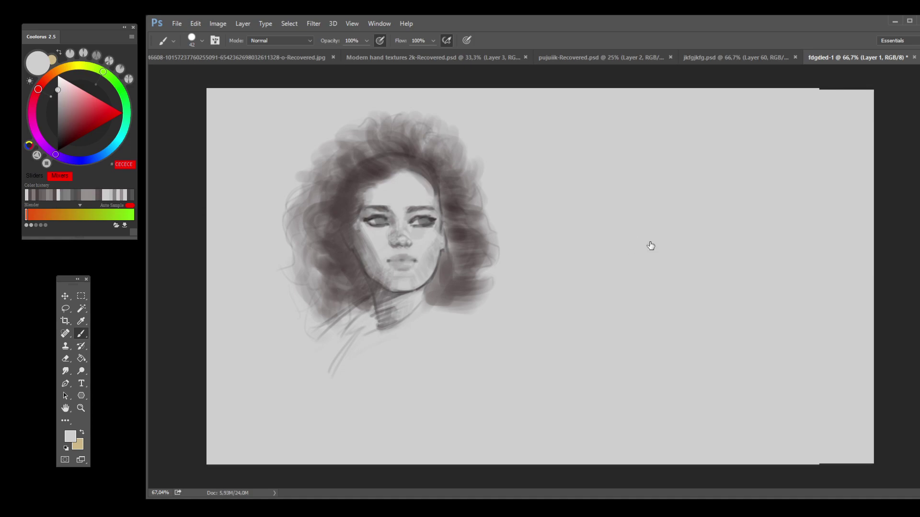
key("ctrl+z")
key("ctrl+z")
key("e")
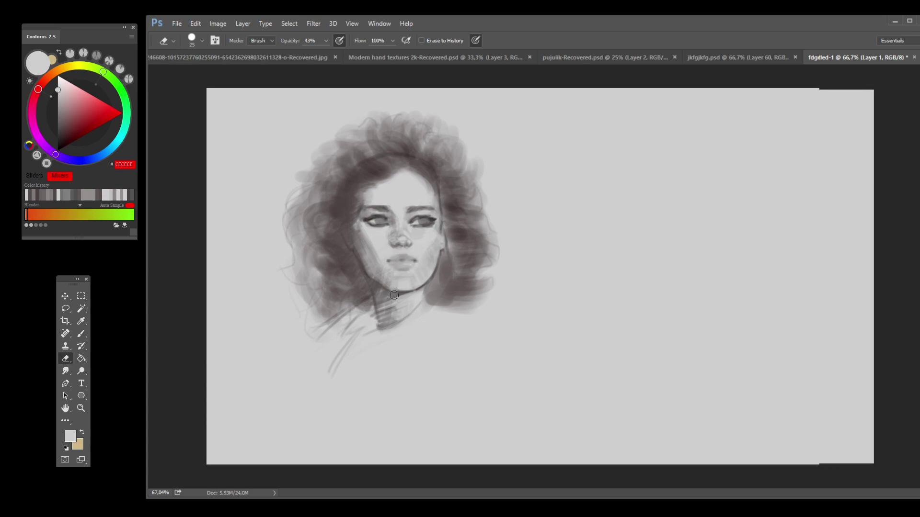
key("b")
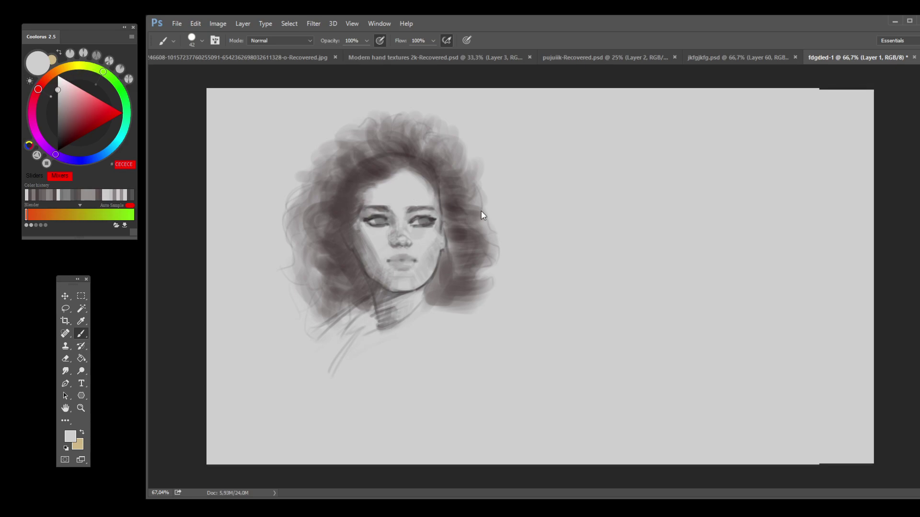
Step: Refine the lips with sampled light and dark greys using a smaller brush, and touch up the eye with grey 6D6A6A
key("bracketleft")
key("bracketleft")
key("bracketleft")
left_click(374, 217, "alt")
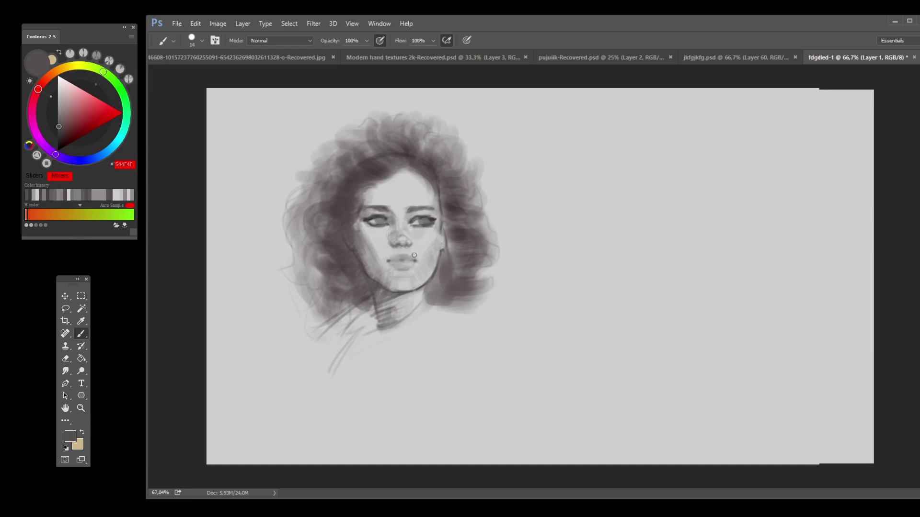
left_click(405, 274, "alt")
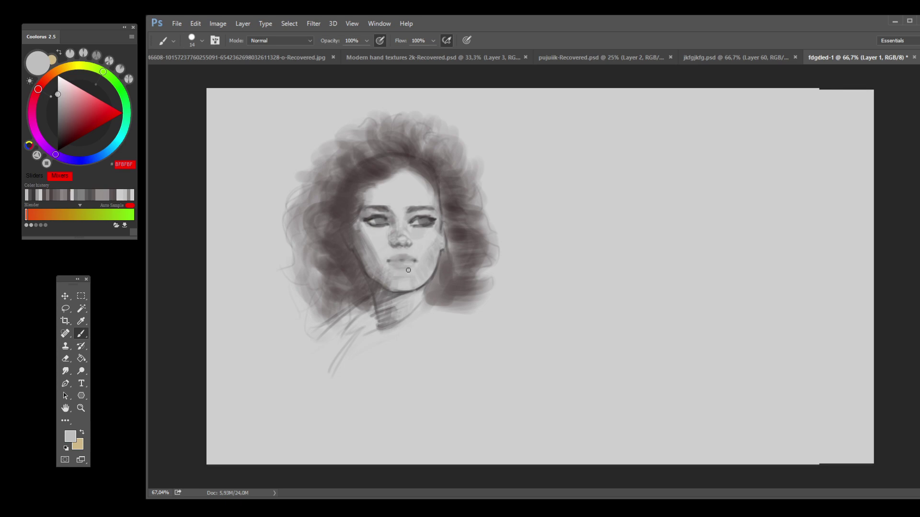
left_click(401, 271, "alt")
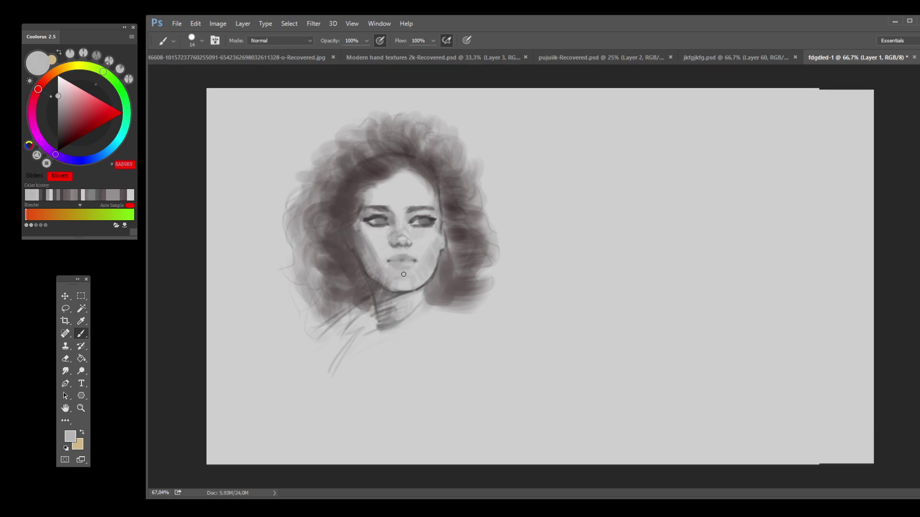
left_click(416, 261, "alt")
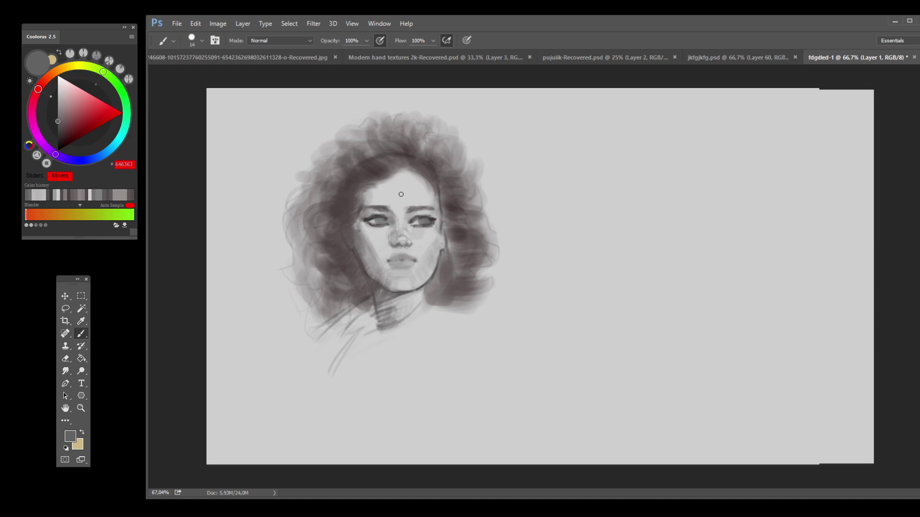
left_click(382, 229, "alt")
left_click(386, 225, "alt")
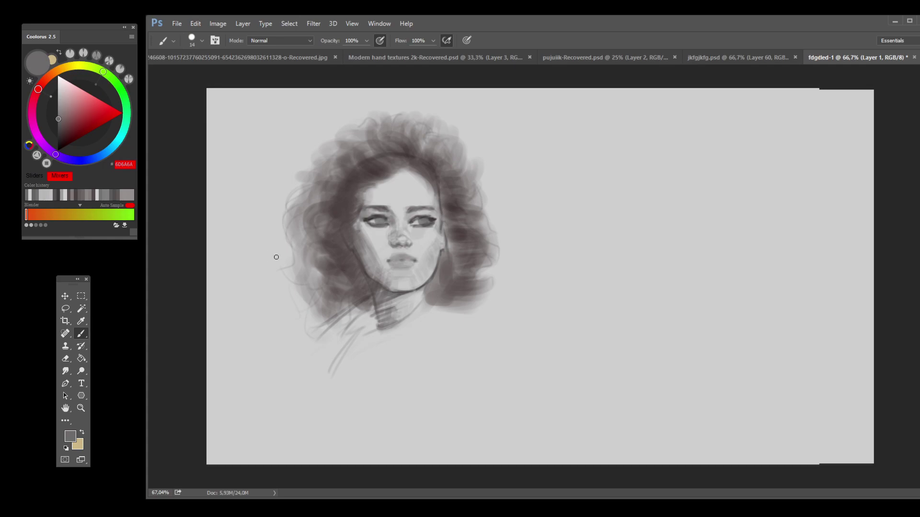
Step: Refine the chin and lower jaw with light greys sampled around it, including C2C1C1 and C5C5C5
left_click(412, 287, "alt")
left_click(415, 287, "alt")
left_click(414, 288, "alt")
left_click(415, 289, "alt")
left_click(404, 289, "alt")
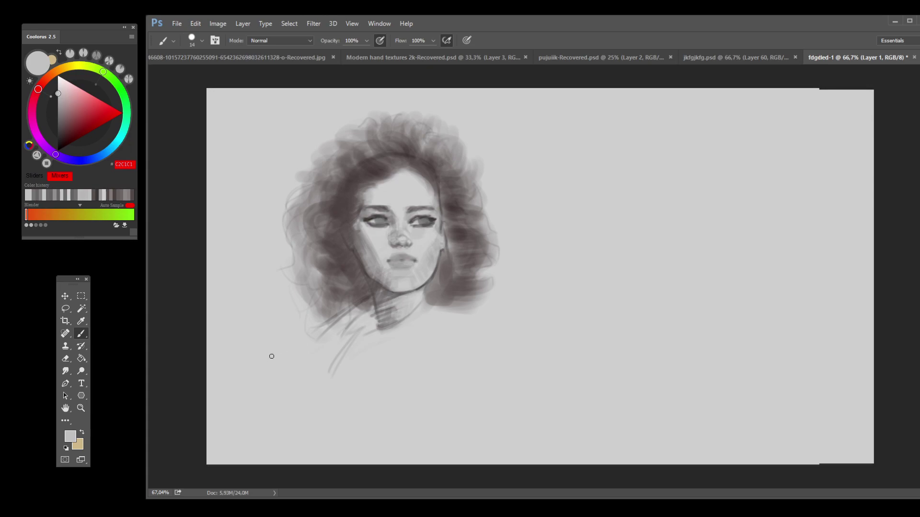
left_click(395, 290, "alt")
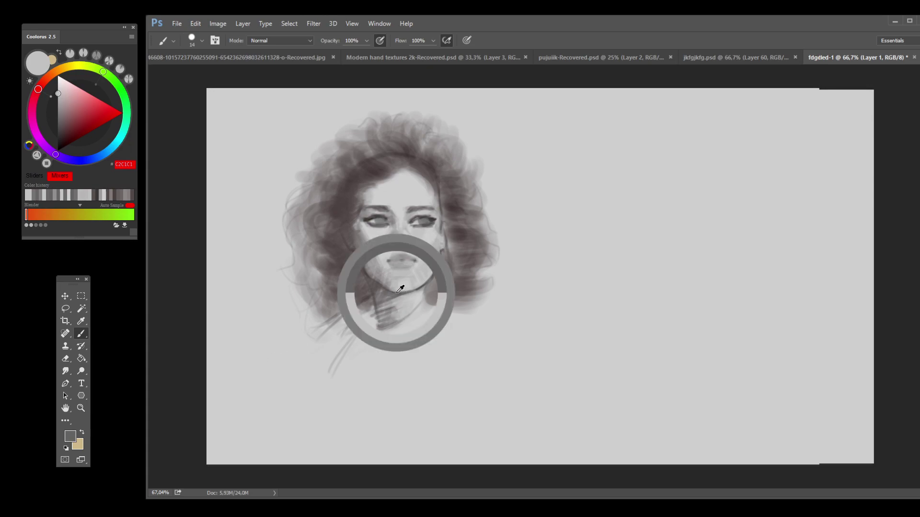
left_click(396, 289, "alt")
left_click(405, 290, "alt")
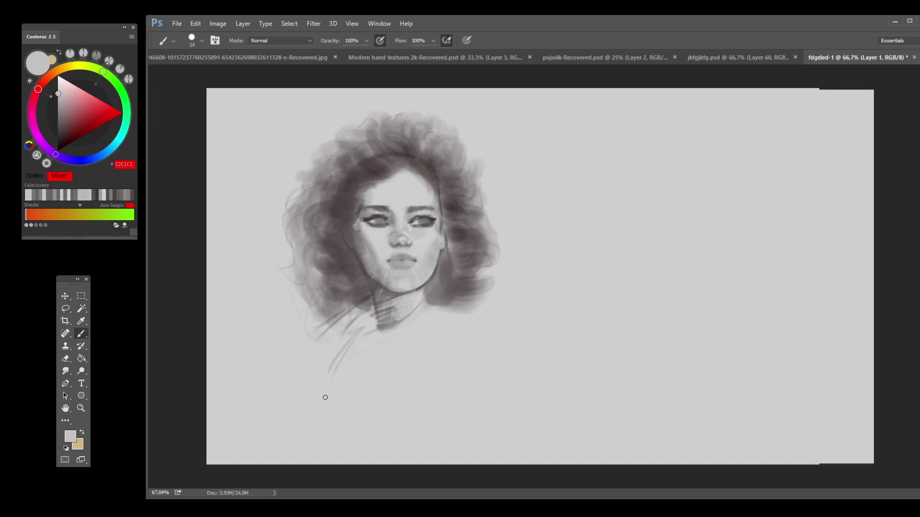
left_click(348, 389, "alt")
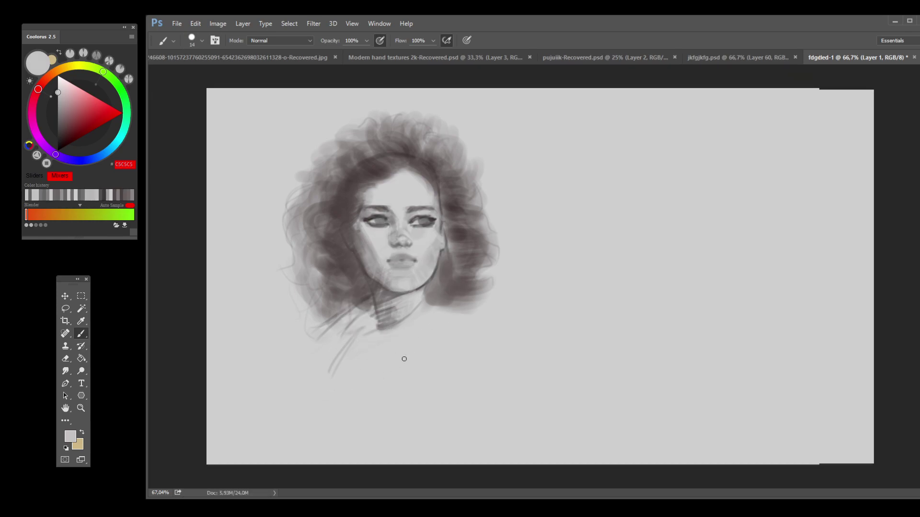
Step: Touch up the jawline with sampled greys and strengthen the shoulder line on the viewer's left with dark grey 5D5B5B
left_click(425, 284, "alt")
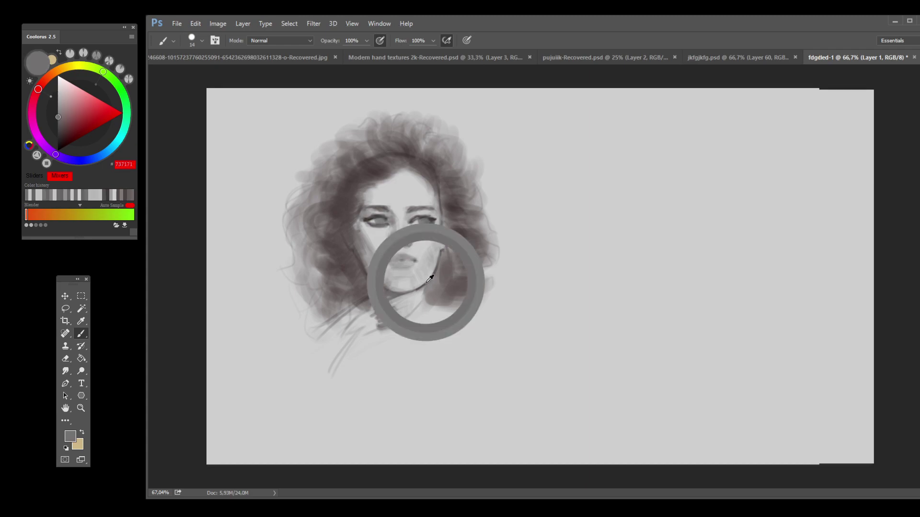
left_click_drag(425, 282, 425, 284)
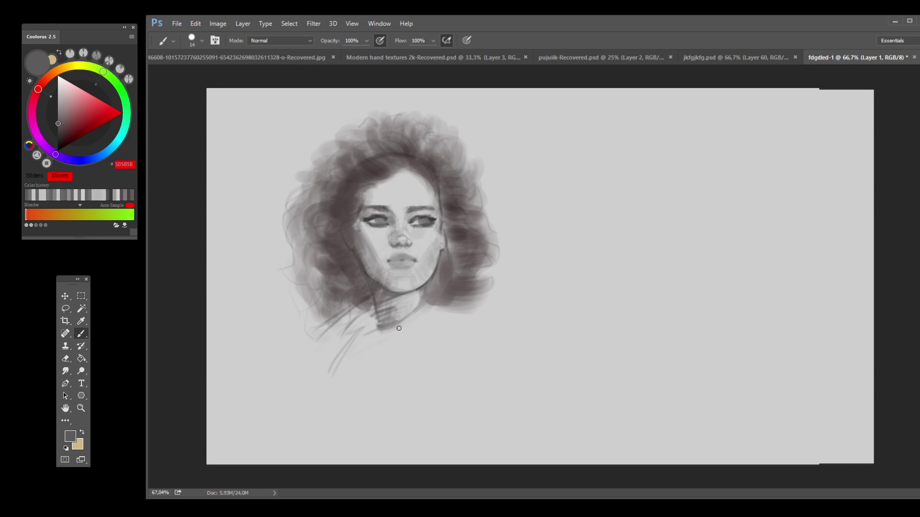
mouse_move(373, 299)
left_mouse_down()
mouse_move(352, 315)
mouse_move(349, 264)
mouse_move(358, 315)
mouse_move(370, 310)
mouse_move(340, 333)
mouse_move(360, 316)
mouse_move(342, 337)
mouse_move(358, 335)
mouse_move(369, 348)
mouse_move(367, 336)
mouse_move(319, 382)
left_mouse_up()
key("ctrl+z")
left_click_drag(363, 331, 309, 376)
left_click_drag(348, 315, 290, 350)
key("ctrl+z")
Step: Draw loose curl strands along the outer edge of the hair on the viewer's left
left_click_drag(332, 302, 309, 330)
left_click_drag(303, 284, 285, 303)
mouse_move(301, 257)
left_mouse_down()
mouse_move(283, 290)
mouse_move(289, 284)
left_mouse_up()
key("ctrl+z")
left_click_drag(310, 233, 282, 250)
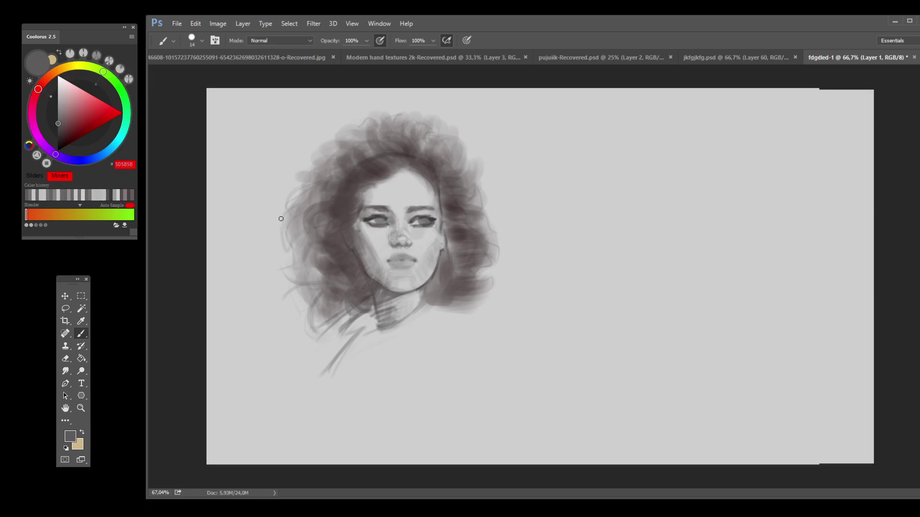
Step: Darken the hairline above the forehead with sampled dark grey 4E4444 and try a strand over the viewer's right temple
left_click(340, 194, "alt")
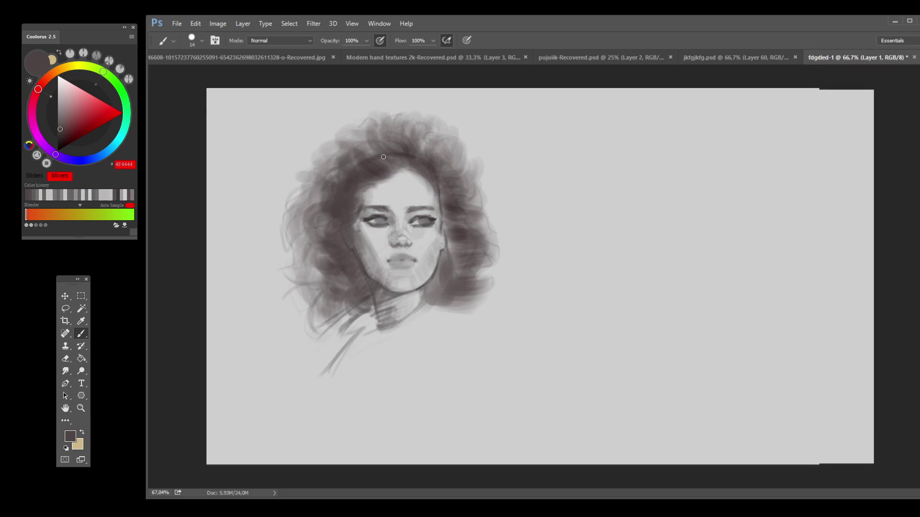
left_click_drag(369, 178, 384, 168)
left_click_drag(405, 160, 434, 206)
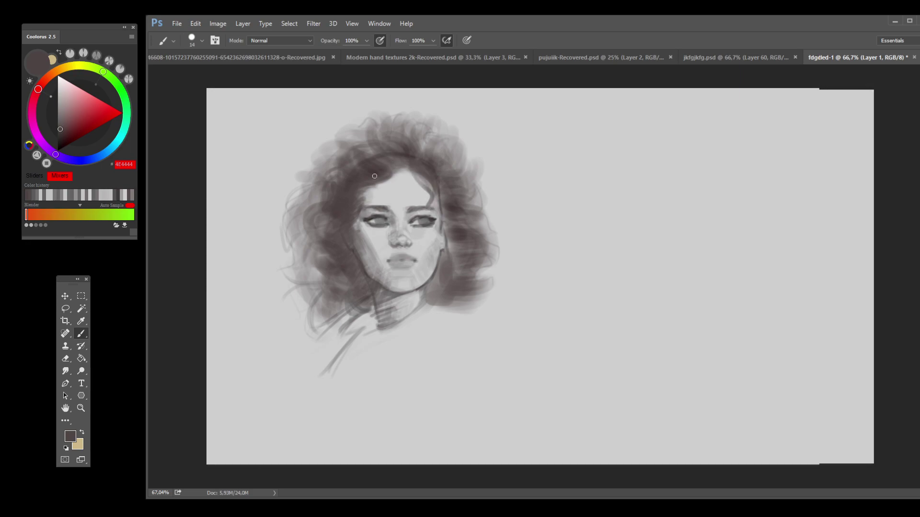
key("alt")
Step: Brush upper curls on the viewer's left with sampled grey 8A8585 and undo the last stroke
left_click(415, 148, "alt")
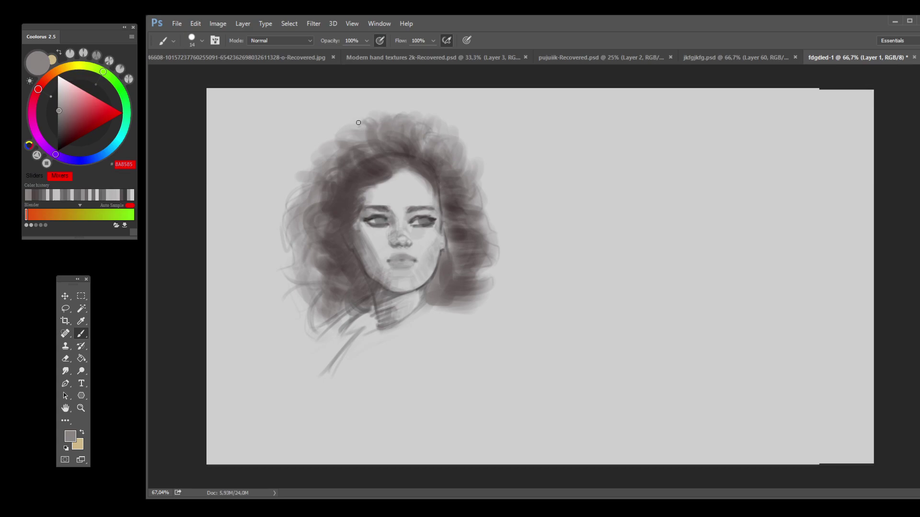
left_click_drag(366, 129, 365, 148)
mouse_move(340, 146)
left_mouse_down()
mouse_move(329, 167)
mouse_move(312, 171)
mouse_move(321, 177)
mouse_move(316, 161)
mouse_move(311, 171)
mouse_move(326, 185)
mouse_move(307, 170)
mouse_move(315, 188)
left_mouse_up()
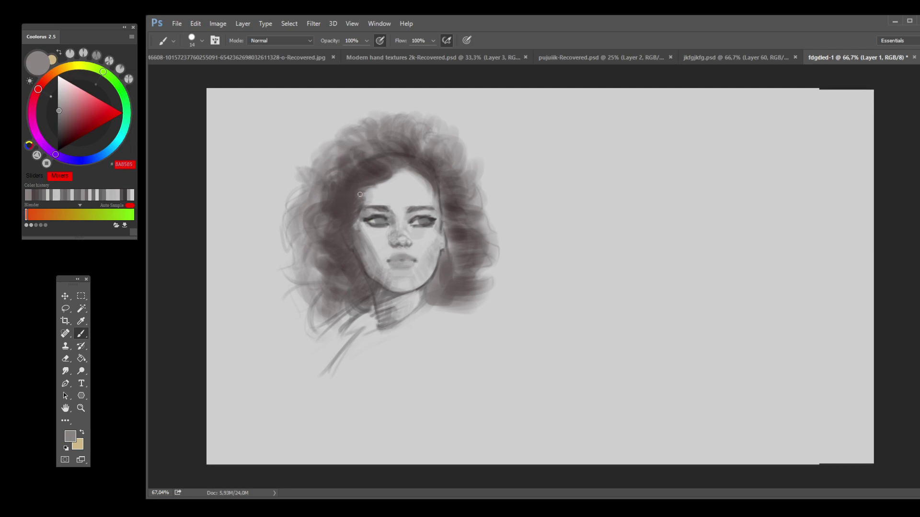
key("ctrl+z")
Step: Darken the crown with 594F4F and break up the hair's upper outline using sampled greys CECECE and 959191
left_click(412, 141, "alt")
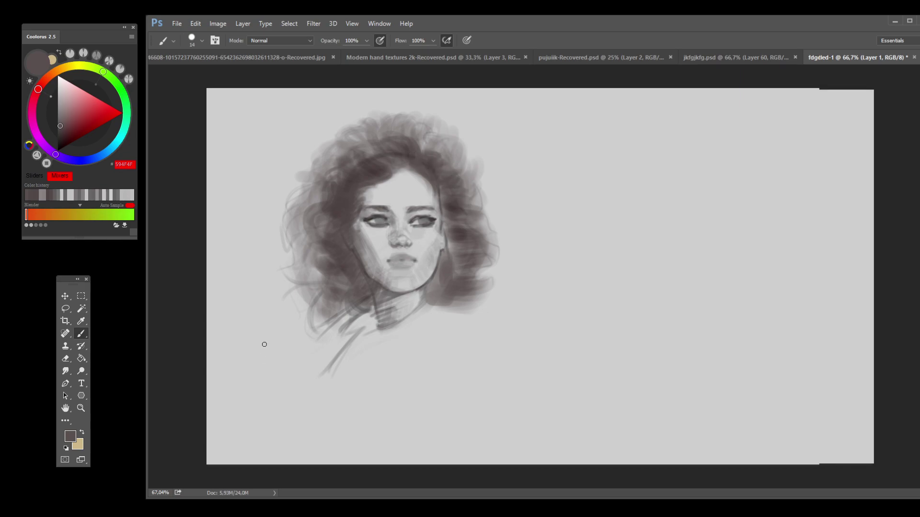
left_click(411, 94, "alt")
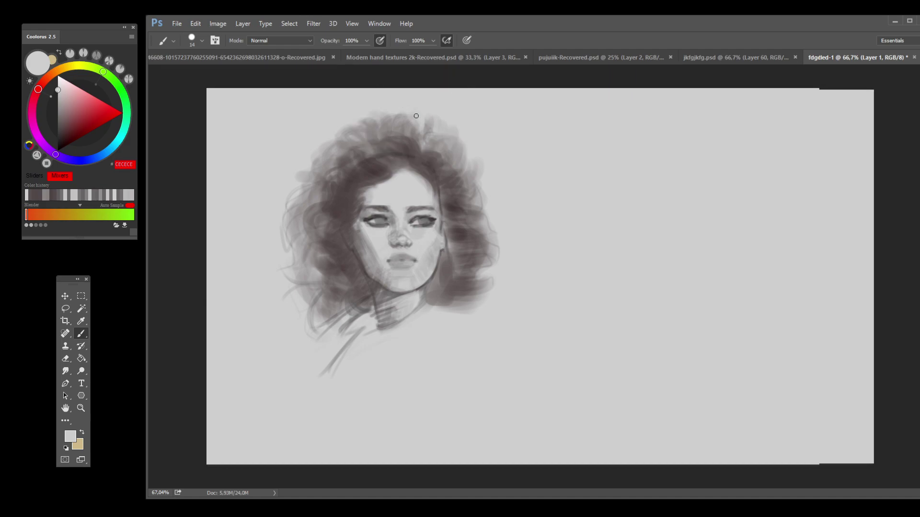
left_click(409, 133, "alt")
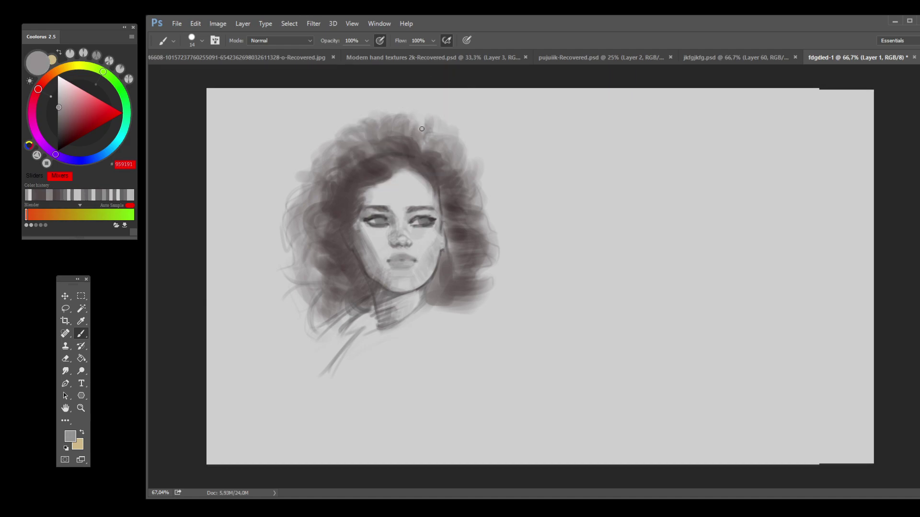
left_click(380, 110, "alt")
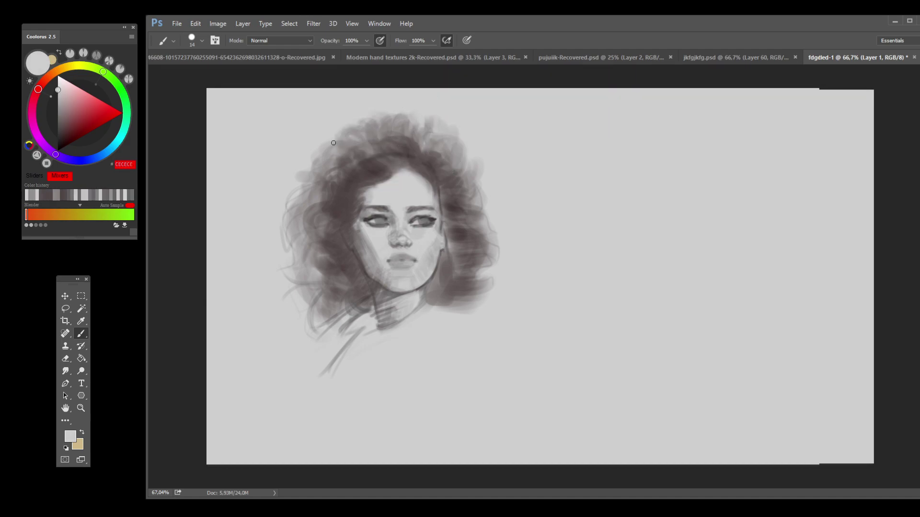
Step: Rework the forehead hairline and the viewer's right temple with dark, mid and light greys sampled from hair and skin
left_click(367, 189, "alt")
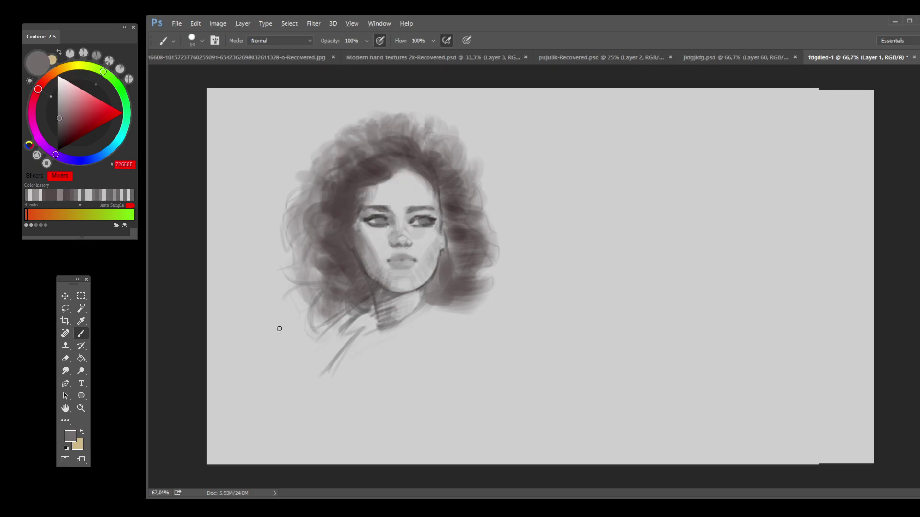
left_click(439, 192, "alt")
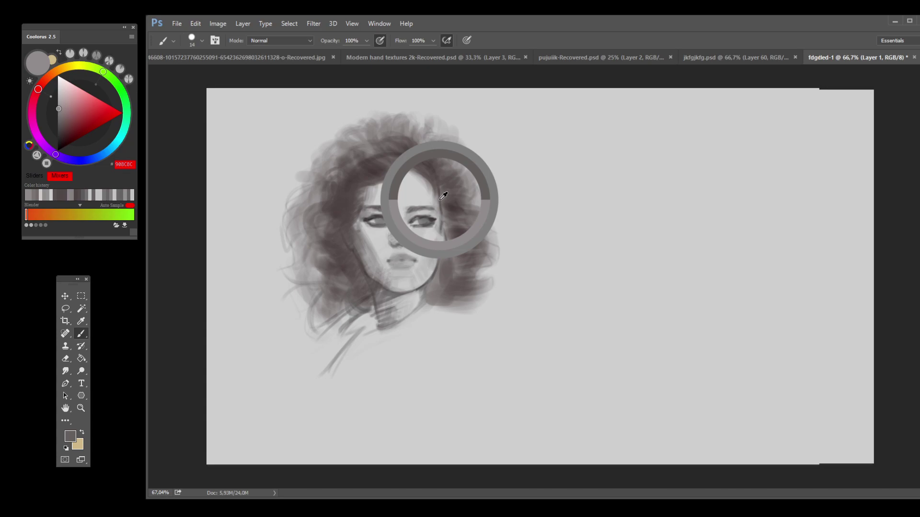
left_click(422, 180, "alt")
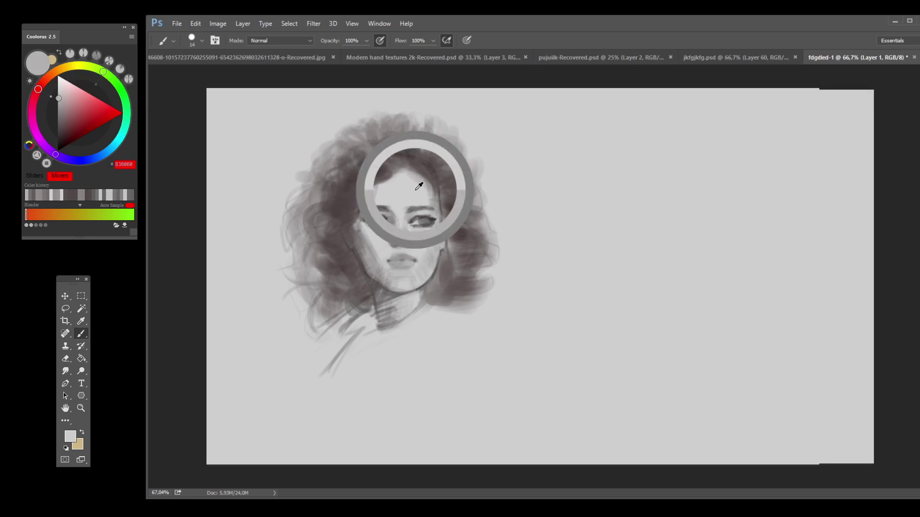
left_click(416, 190, "alt")
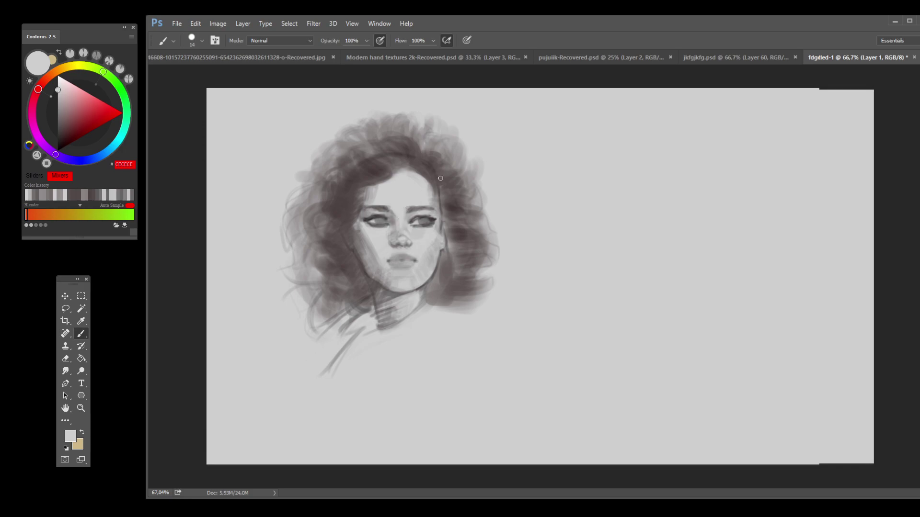
left_click(431, 195, "alt")
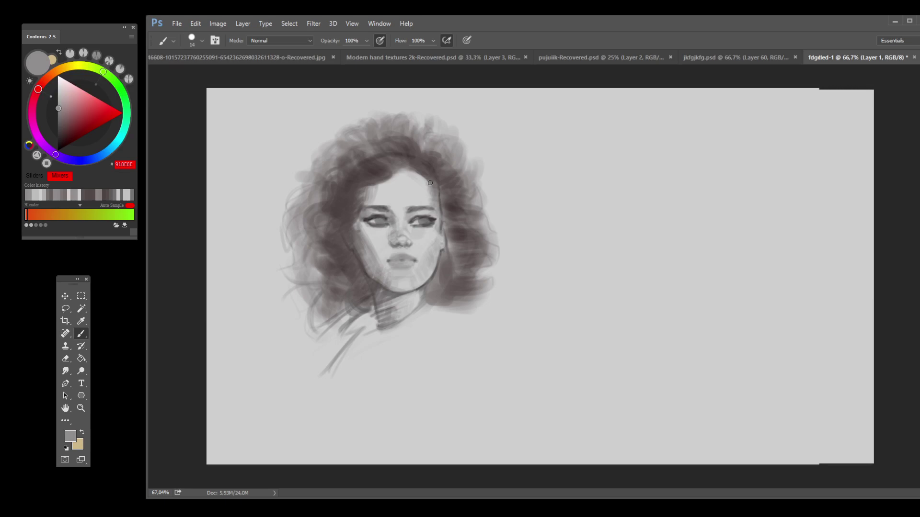
left_click(415, 177, "alt")
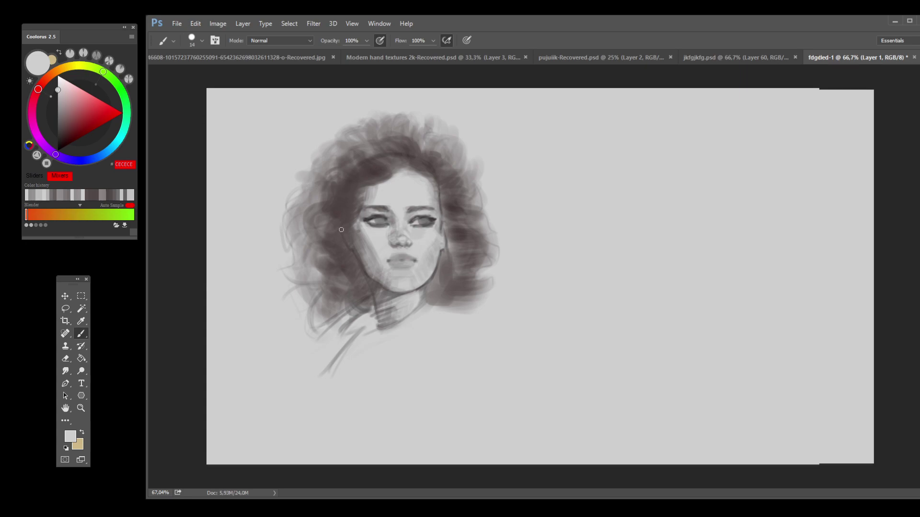
Step: Touch up the cheek edge on the viewer's left with light grey CDCDCD and compare it with its earlier state
left_click(365, 260, "alt")
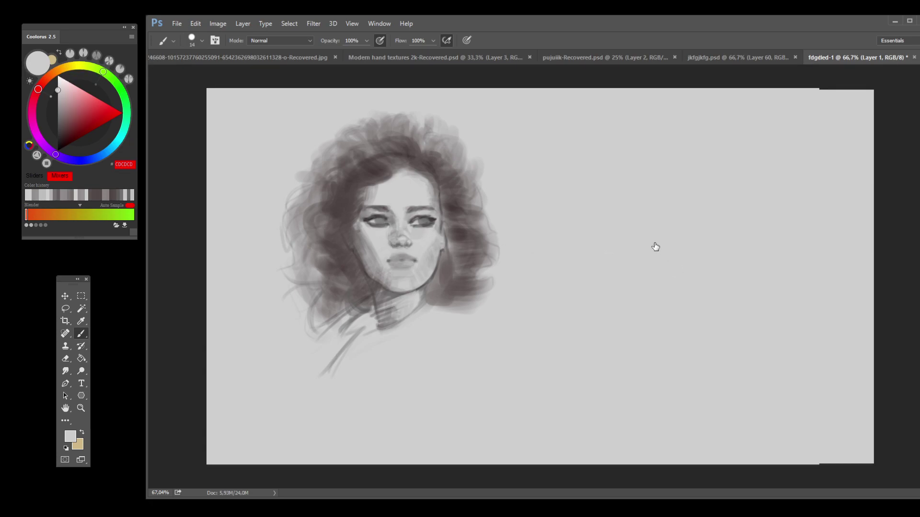
key("ctrl+z")
key("ctrl+z")
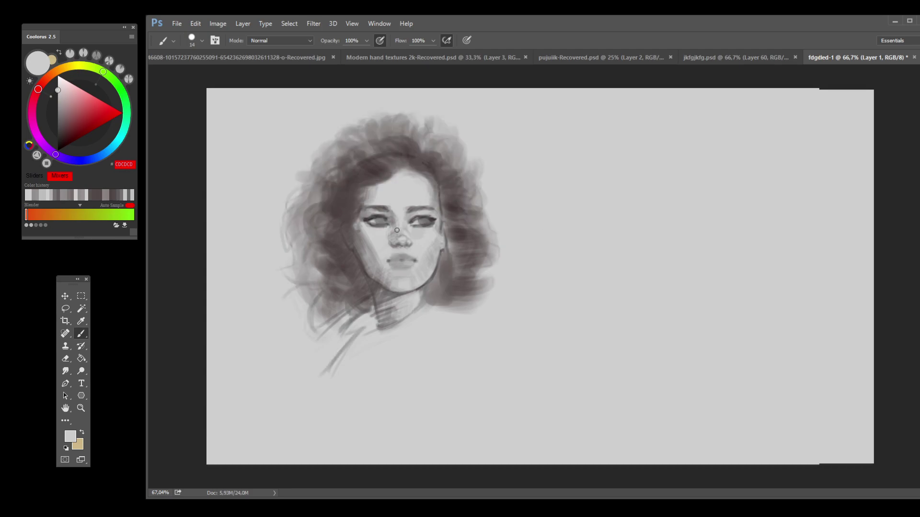
key("w")
left_click_drag(389, 261, 407, 261)
key("ctrl+h")
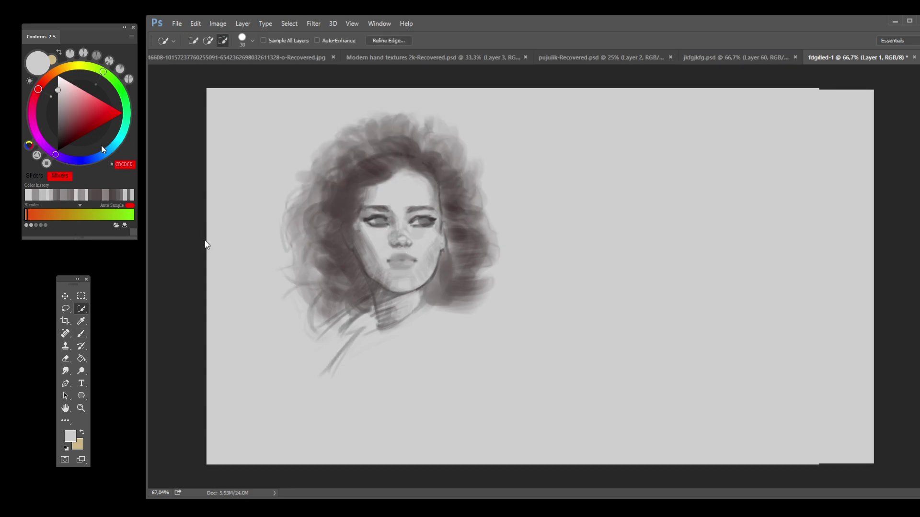
key("ctrl+d")
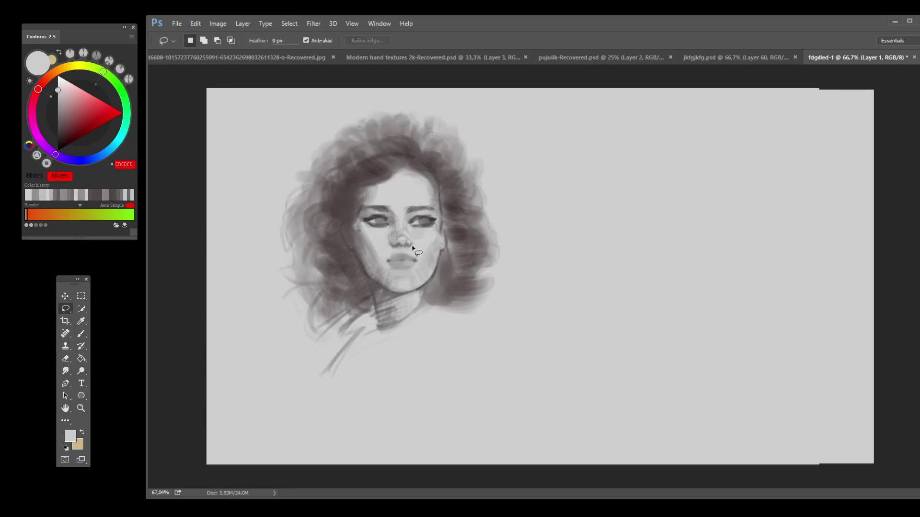
Step: Erase the grey shading on the lips with the Eraser at 100% opacity and compare the result with its earlier state
key("e")
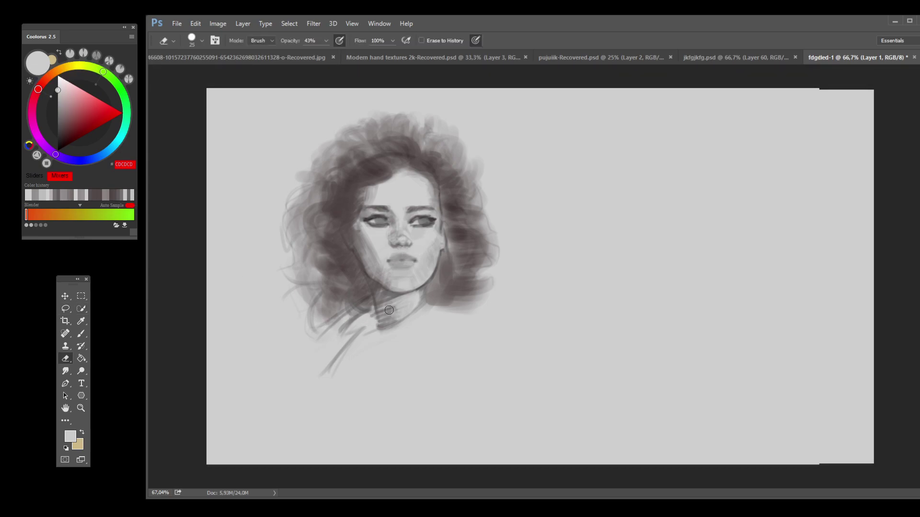
mouse_move(394, 257)
left_mouse_down()
mouse_move(389, 263)
mouse_move(403, 264)
left_mouse_up()
key("0")
key("ctrl+z")
key("ctrl+z")
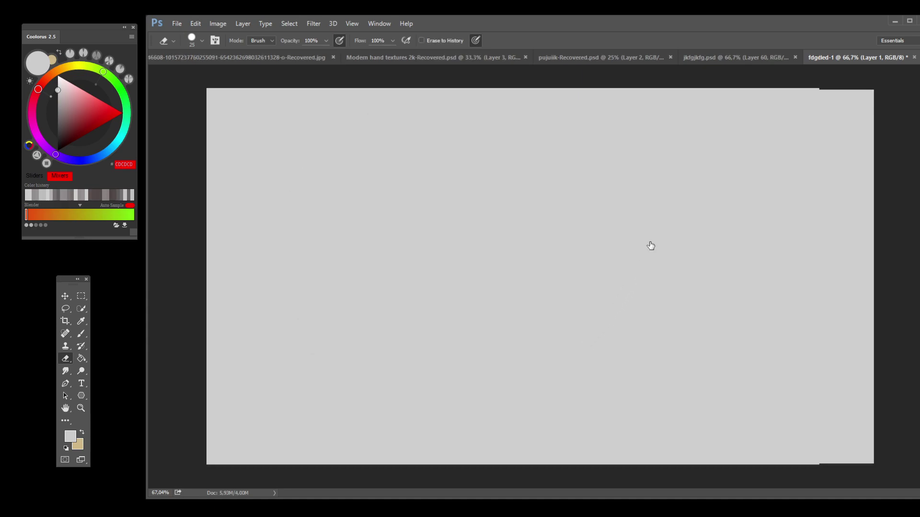
Step: Lasso the mouth, move it down to Y 501 px with Free Transform, and deselect it
left_click(65, 308)
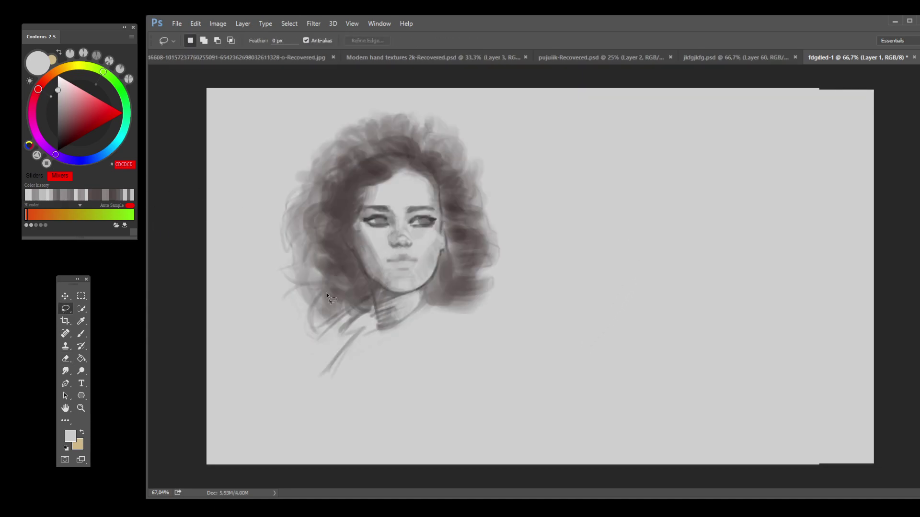
mouse_move(408, 252)
left_mouse_down()
mouse_move(390, 256)
mouse_move(389, 271)
mouse_move(421, 263)
mouse_move(408, 251)
left_mouse_up()
key("ctrl+t")
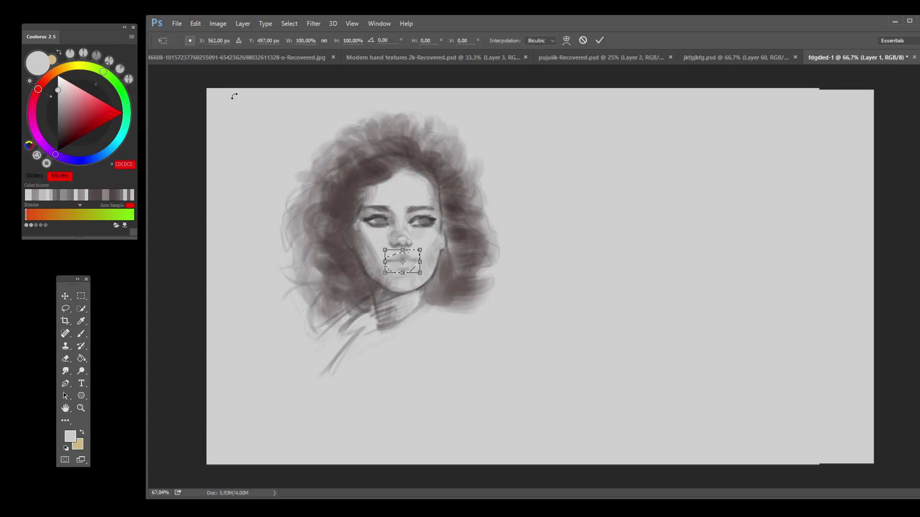
left_click_drag(249, 44, 252, 44)
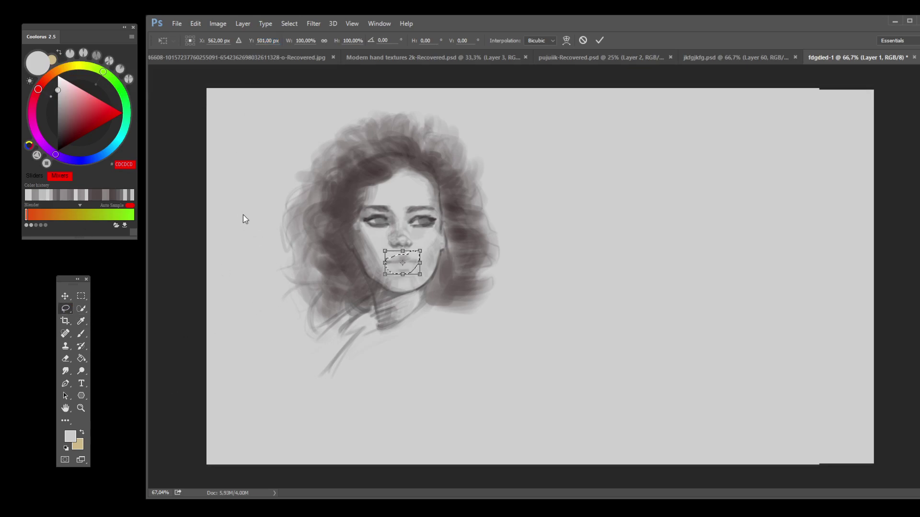
key("Return")
key("ctrl+d")
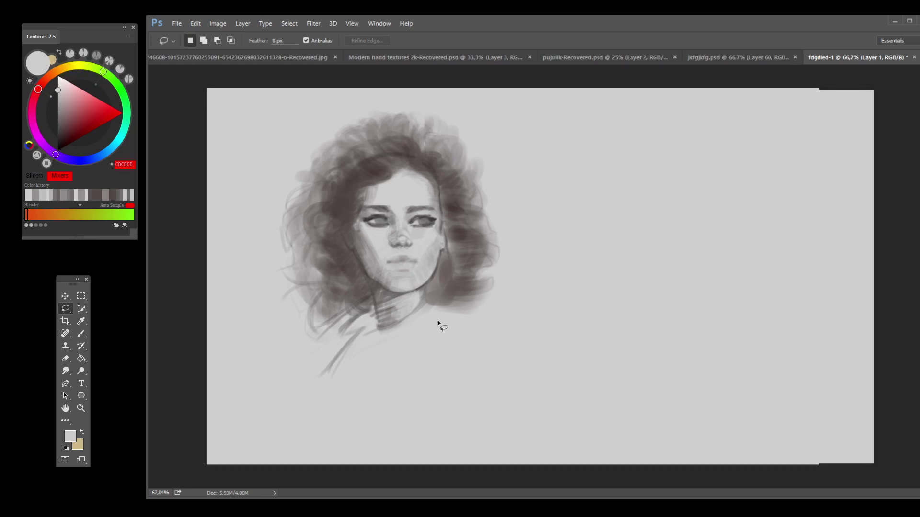
Step: Sharpen the face edge and jawline using brush size 7 with sampled greys 878383, 524848 and 5F5B5B
key("b")
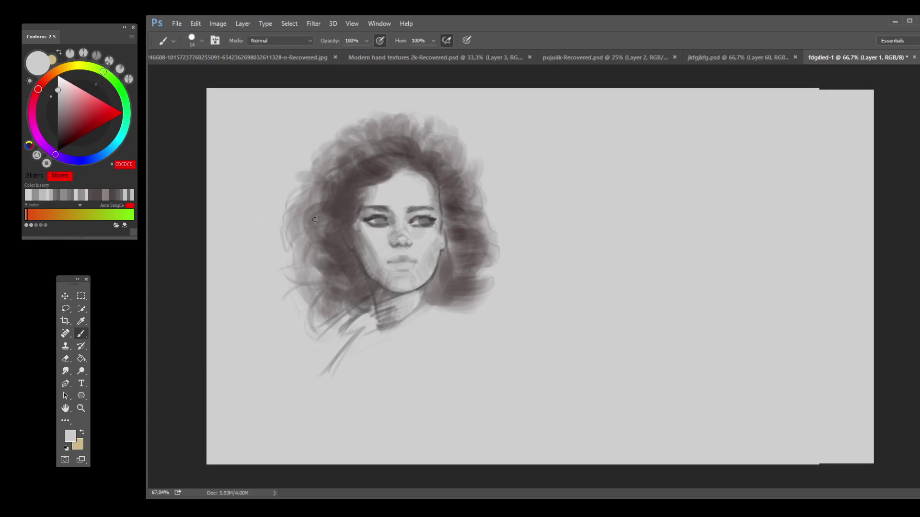
key("bracketleft")
key("bracketleft")
key("bracketleft")
key("bracketleft")
left_click(360, 255, "alt")
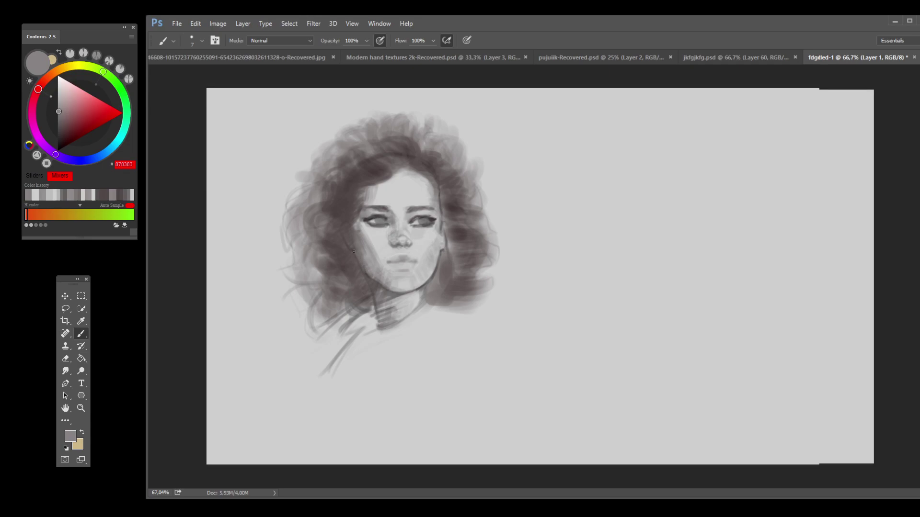
left_click(366, 273, "alt")
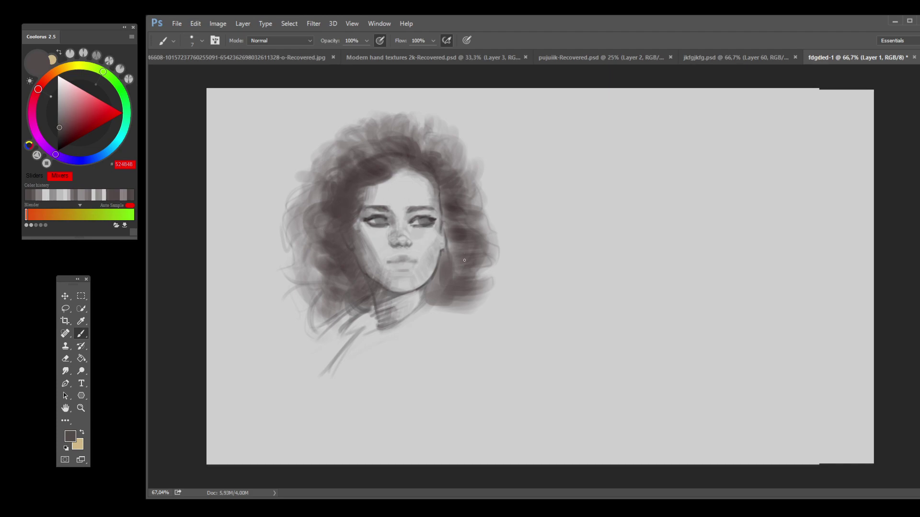
left_click(431, 280, "alt")
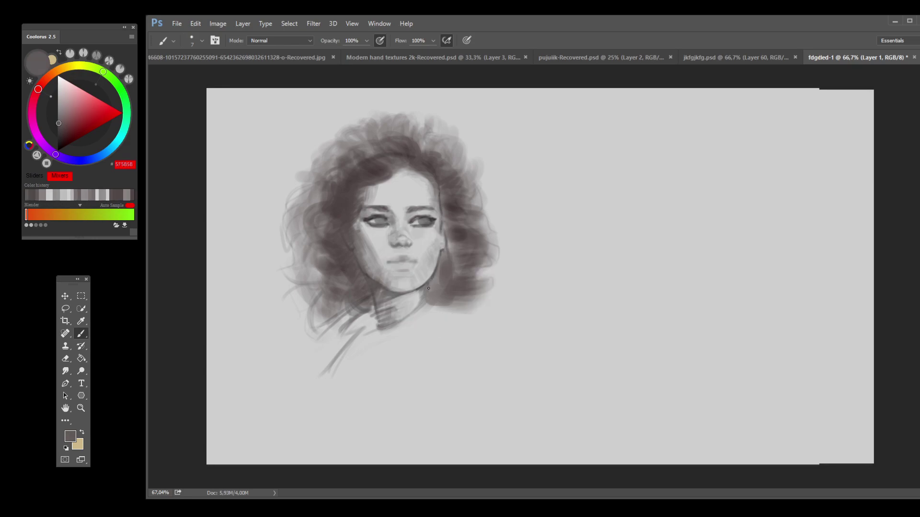
Step: Shade the shadow under the jaw and along the neck and collar with grey 5F5B5B strokes
left_click_drag(430, 291, 383, 327)
left_click_drag(428, 285, 398, 329)
left_click_drag(430, 283, 412, 312)
mouse_move(374, 313)
left_mouse_down()
mouse_move(344, 327)
mouse_move(378, 314)
left_mouse_up()
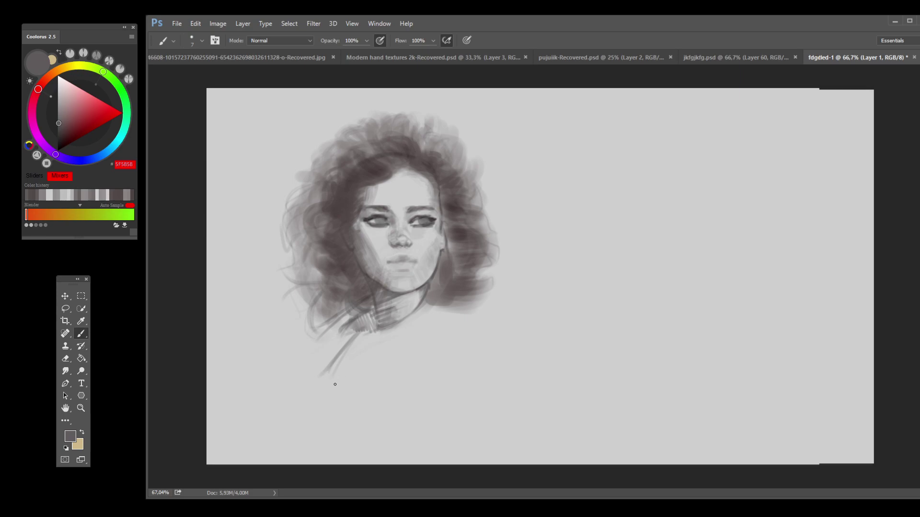
Step: Hatch the chest below the shoulder line with thin vertical strokes, undoing the last strokes nearest the neck
mouse_move(325, 371)
left_mouse_down()
mouse_move(343, 386)
mouse_move(351, 340)
mouse_move(360, 382)
mouse_move(370, 326)
mouse_move(377, 374)
mouse_move(393, 347)
mouse_move(395, 376)
left_mouse_up()
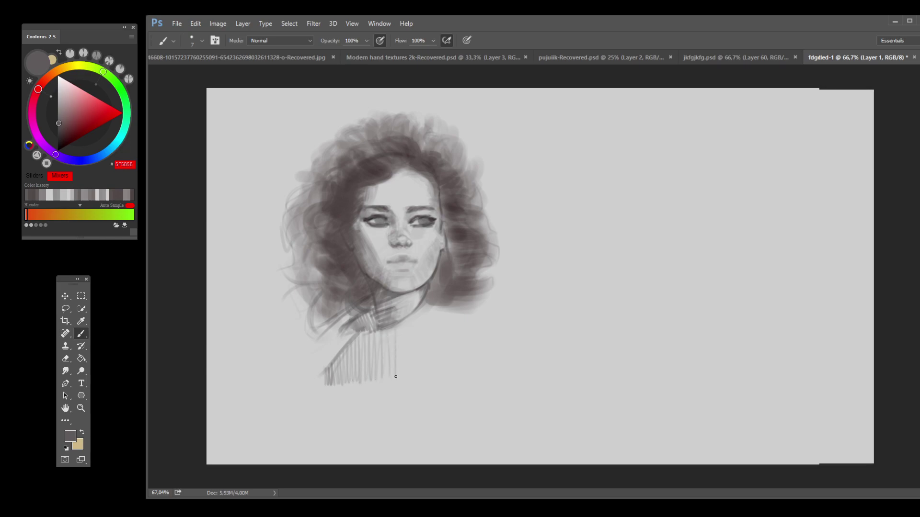
left_click_drag(402, 326, 399, 382)
left_click_drag(409, 324, 406, 375)
key("ctrl+z")
key("ctrl+z")
key("ctrl+z")
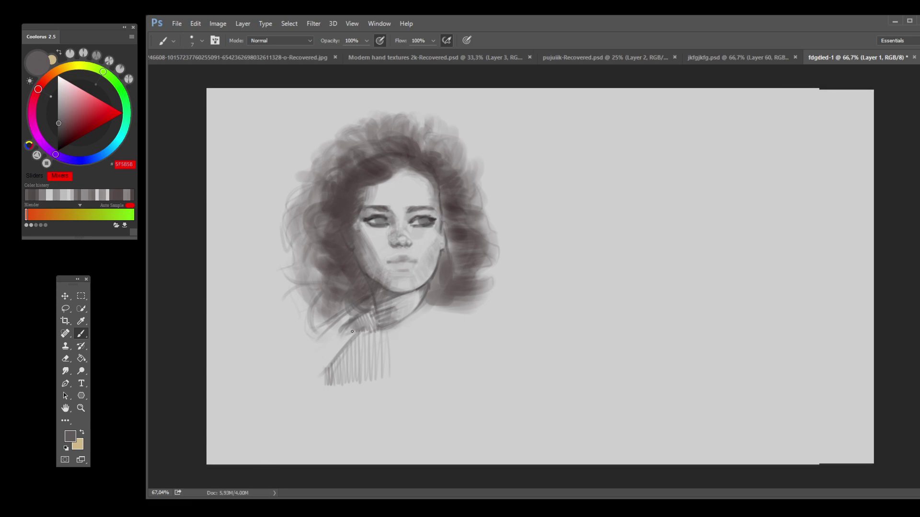
Step: Draw loose curl strands along the lower outer edges on both sides of the hair
mouse_move(326, 322)
left_mouse_down()
mouse_move(354, 305)
mouse_move(298, 324)
left_mouse_up()
mouse_move(319, 289)
left_mouse_down()
mouse_move(285, 296)
mouse_move(291, 274)
left_mouse_up()
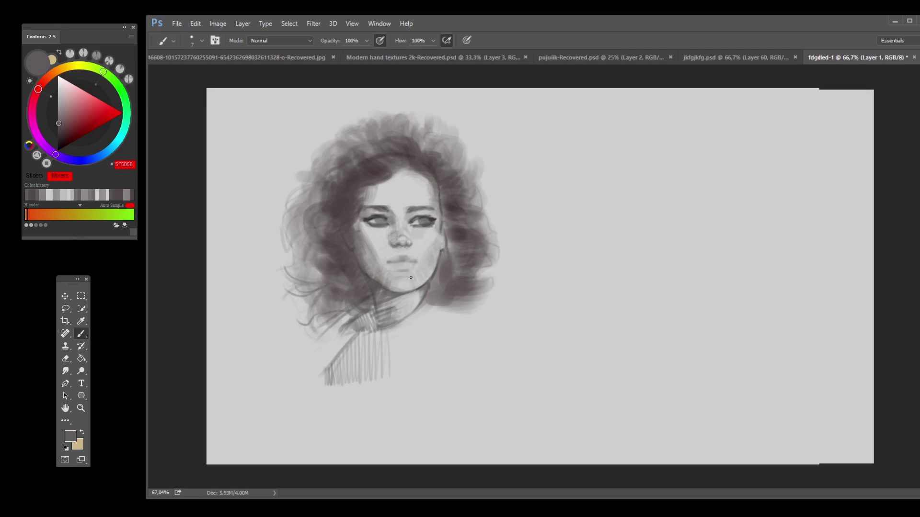
mouse_move(494, 277)
left_mouse_down()
mouse_move(485, 299)
mouse_move(493, 240)
left_mouse_up()
Step: Retouch the forehead edge, brows, upper lip and eye area with sampled greys including CECECE, CDCDCD, 6D6969 and 9C9A9A
left_click(429, 196, "alt")
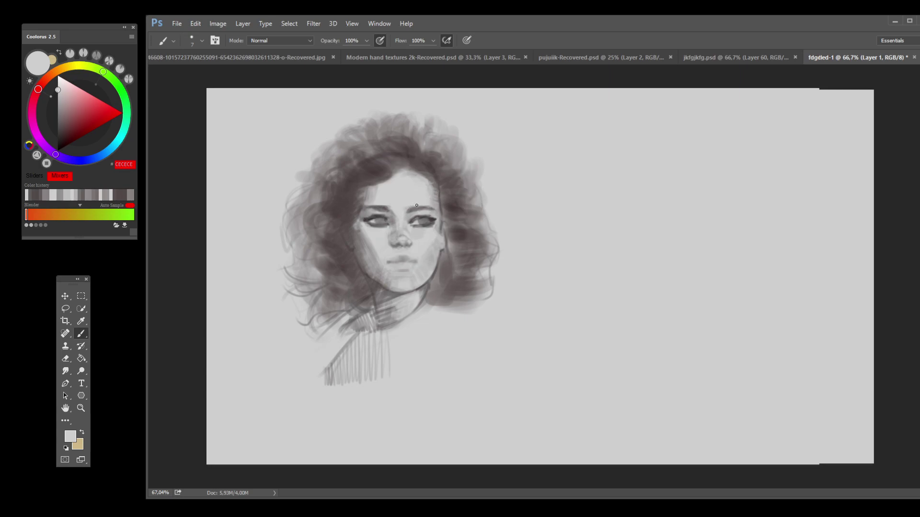
left_click(381, 200, "alt")
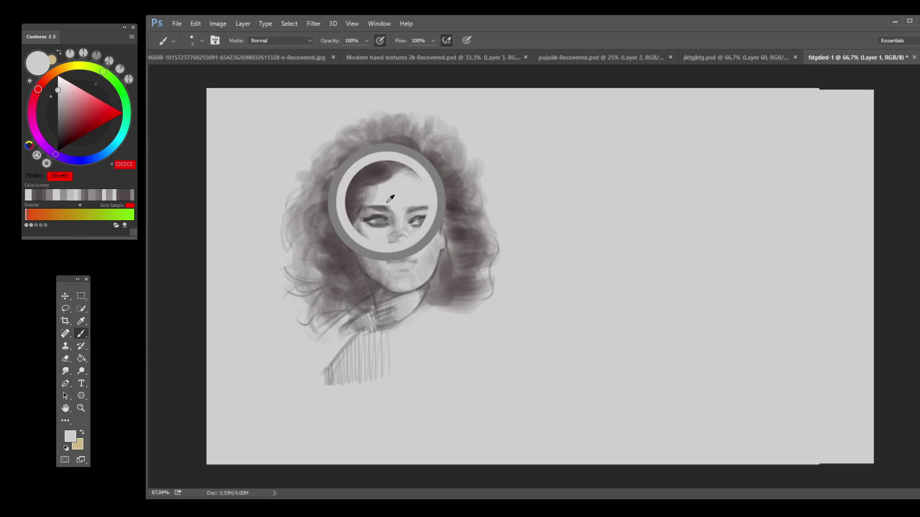
left_click(379, 202, "alt")
left_click(384, 207, "alt")
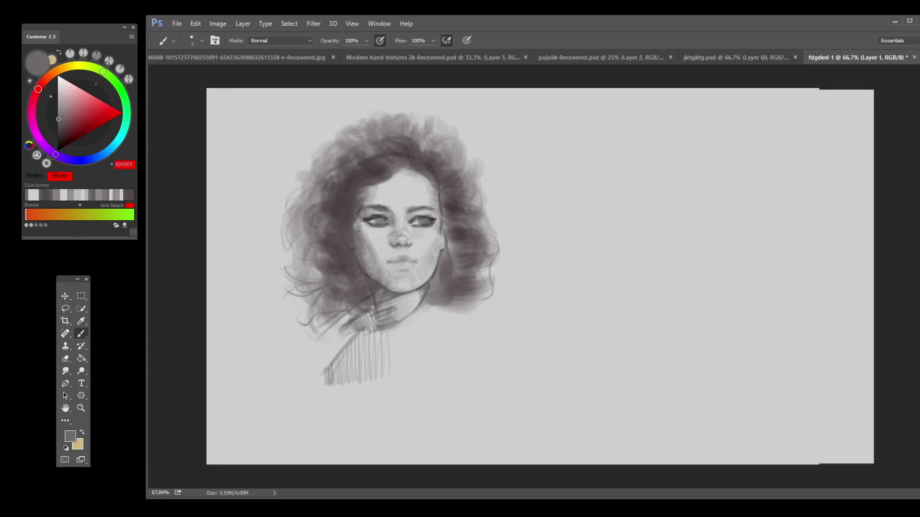
left_click(395, 253, "alt")
left_click(400, 257, "alt")
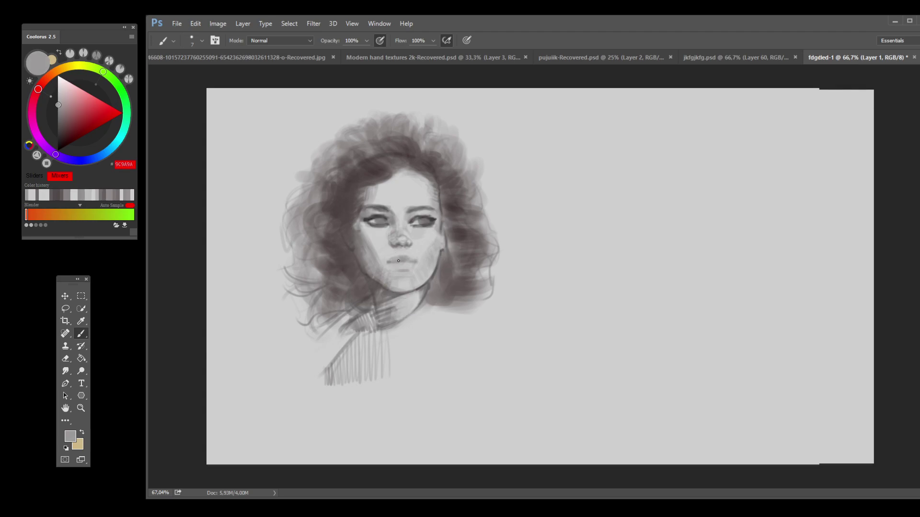
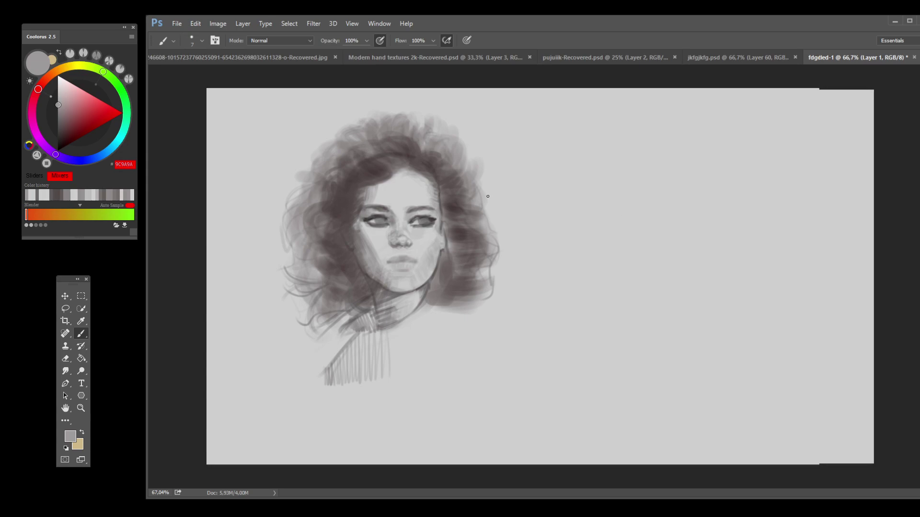
left_click(432, 213, "alt")
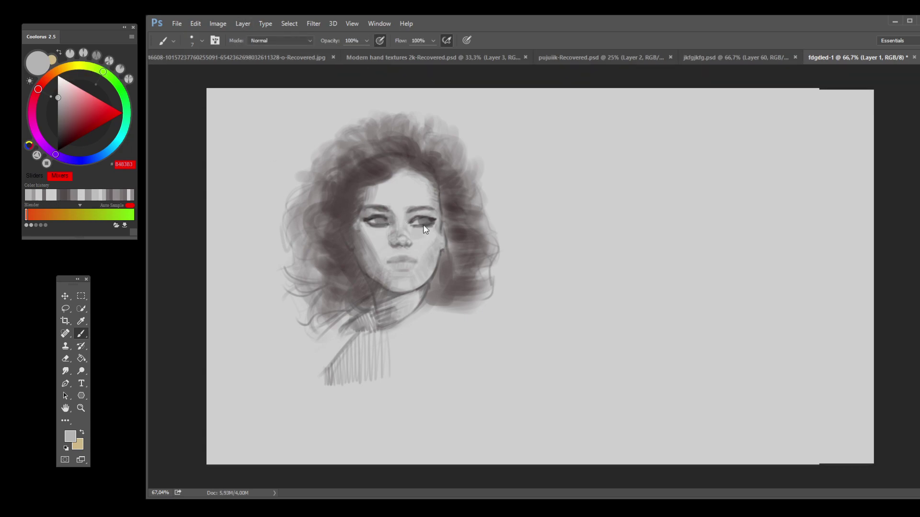
Step: Darken the hair on the viewer's left using brush size 61 and sampled 4F4545, undoing the stray stroke near the crown
key("bracketright")
left_click(388, 163, "alt")
key("bracketleft")
key("bracketleft")
key("bracketleft")
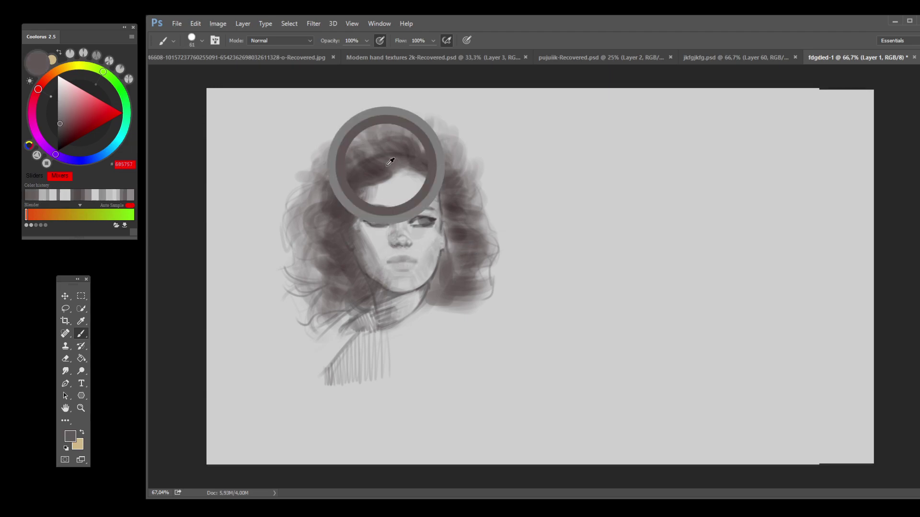
left_click(344, 191, "alt")
mouse_move(333, 201)
left_mouse_down()
mouse_move(324, 239)
mouse_move(330, 211)
mouse_move(341, 265)
mouse_move(321, 252)
mouse_move(321, 286)
mouse_move(320, 267)
mouse_move(334, 298)
mouse_move(323, 253)
mouse_move(339, 299)
mouse_move(321, 300)
mouse_move(317, 314)
mouse_move(350, 299)
mouse_move(344, 314)
mouse_move(355, 308)
mouse_move(318, 259)
mouse_move(321, 199)
mouse_move(296, 237)
mouse_move(294, 279)
mouse_move(295, 224)
mouse_move(308, 197)
mouse_move(322, 203)
mouse_move(326, 173)
mouse_move(318, 181)
mouse_move(374, 157)
left_mouse_up()
left_click(330, 208, "alt")
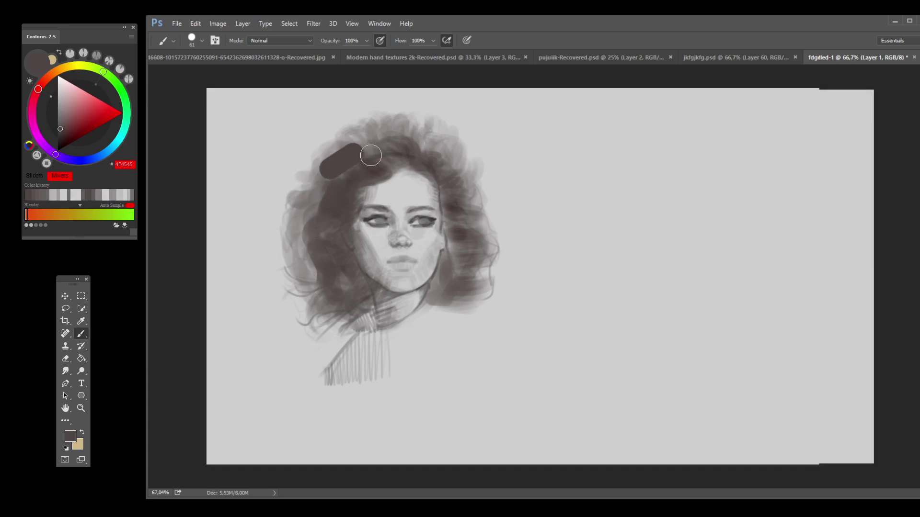
key("ctrl+z")
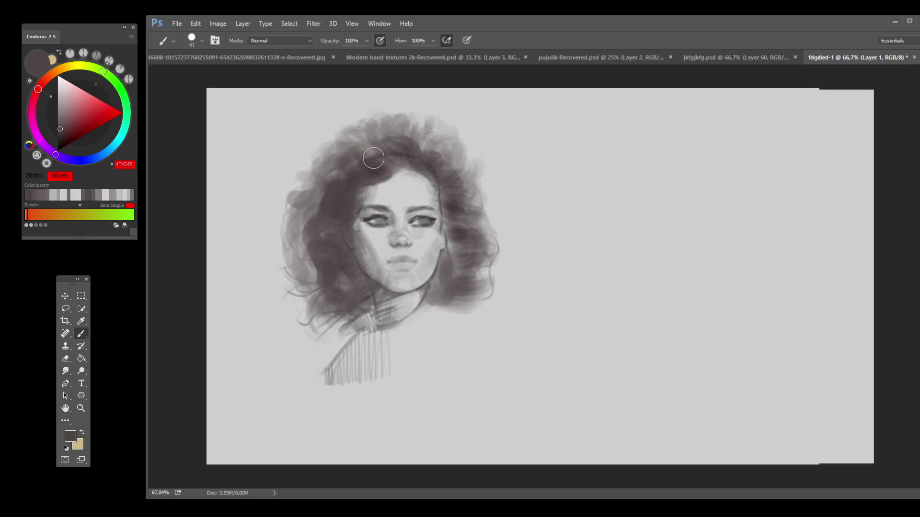
Step: Fill in the crown, the hair on the viewer's right and the lower curls on the viewer's left with dark 4F4545
mouse_move(360, 154)
left_mouse_down()
mouse_move(401, 147)
mouse_move(388, 158)
mouse_move(394, 141)
mouse_move(359, 170)
mouse_move(392, 170)
mouse_move(395, 157)
mouse_move(414, 151)
mouse_move(403, 146)
mouse_move(419, 166)
mouse_move(461, 163)
left_mouse_up()
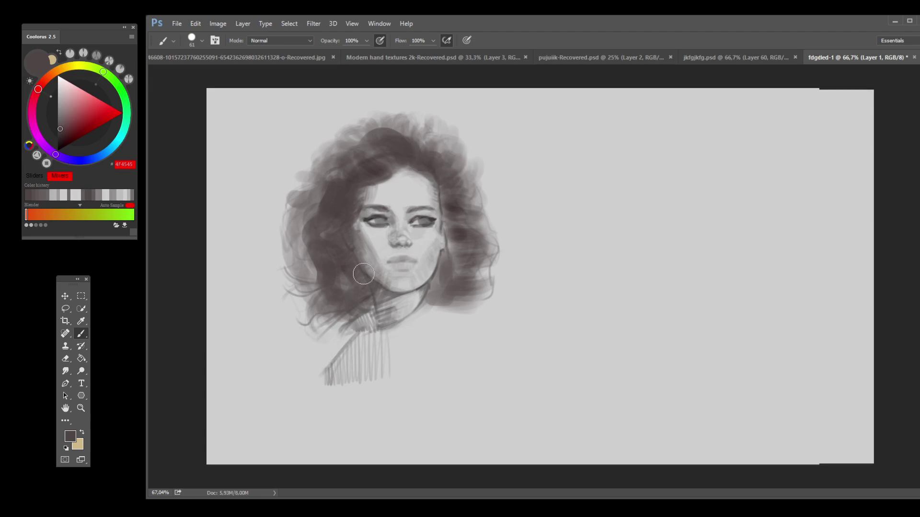
mouse_move(412, 140)
left_mouse_down()
mouse_move(446, 160)
mouse_move(451, 193)
mouse_move(482, 212)
mouse_move(474, 229)
mouse_move(467, 226)
mouse_move(484, 227)
mouse_move(463, 234)
mouse_move(493, 241)
mouse_move(460, 255)
mouse_move(488, 257)
mouse_move(451, 221)
mouse_move(474, 260)
mouse_move(463, 266)
mouse_move(467, 274)
mouse_move(484, 288)
left_mouse_up()
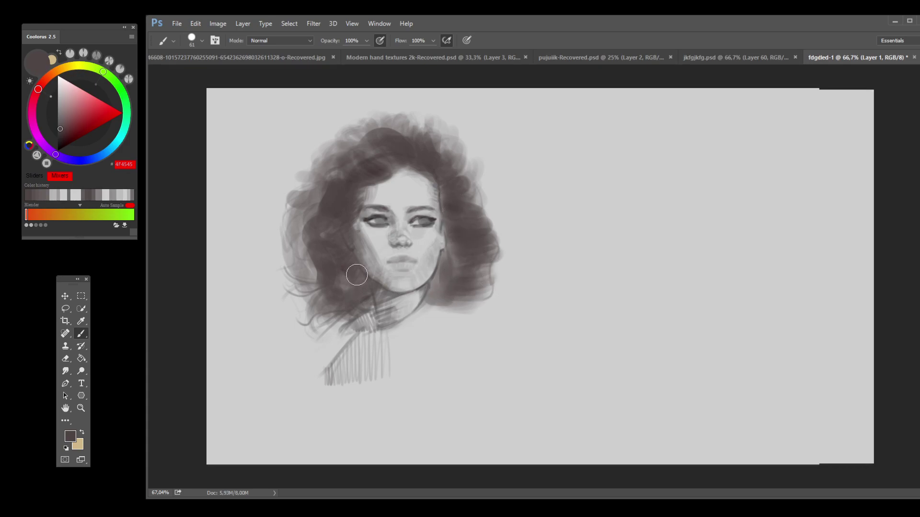
left_click_drag(324, 248, 305, 280)
mouse_move(314, 285)
left_mouse_down()
mouse_move(311, 314)
mouse_move(339, 299)
mouse_move(323, 324)
mouse_move(349, 310)
mouse_move(335, 320)
mouse_move(338, 336)
mouse_move(347, 315)
mouse_move(310, 305)
left_mouse_up()
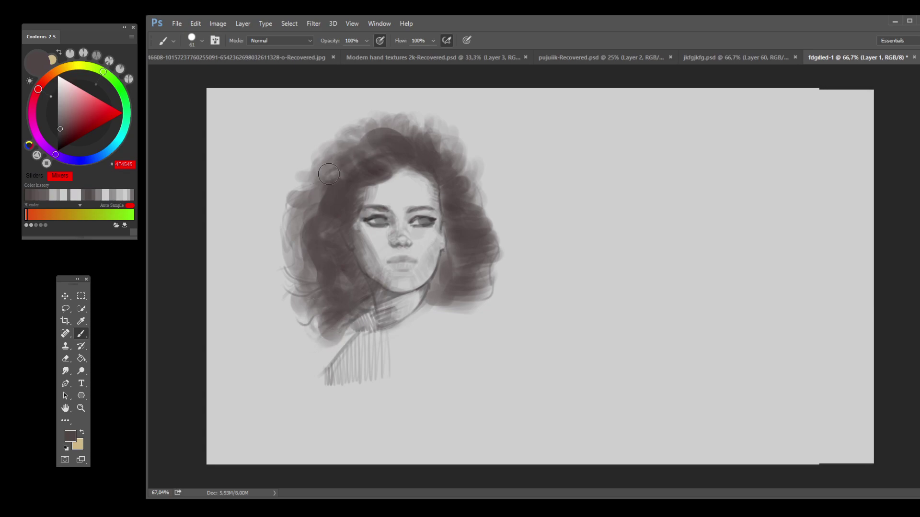
mouse_move(316, 179)
left_mouse_down()
mouse_move(355, 146)
mouse_move(319, 182)
mouse_move(311, 224)
mouse_move(314, 188)
mouse_move(303, 203)
left_mouse_up()
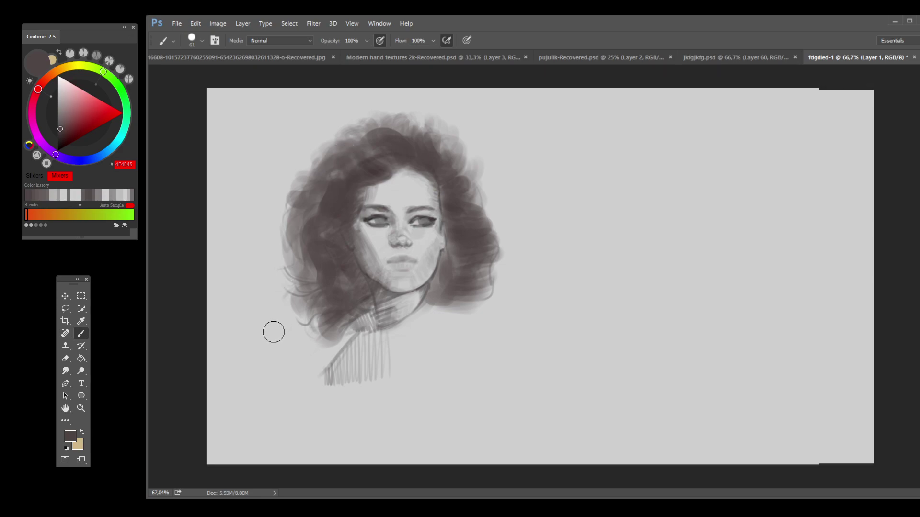
key("ctrl+z")
key("ctrl+z")
key("ctrl+z")
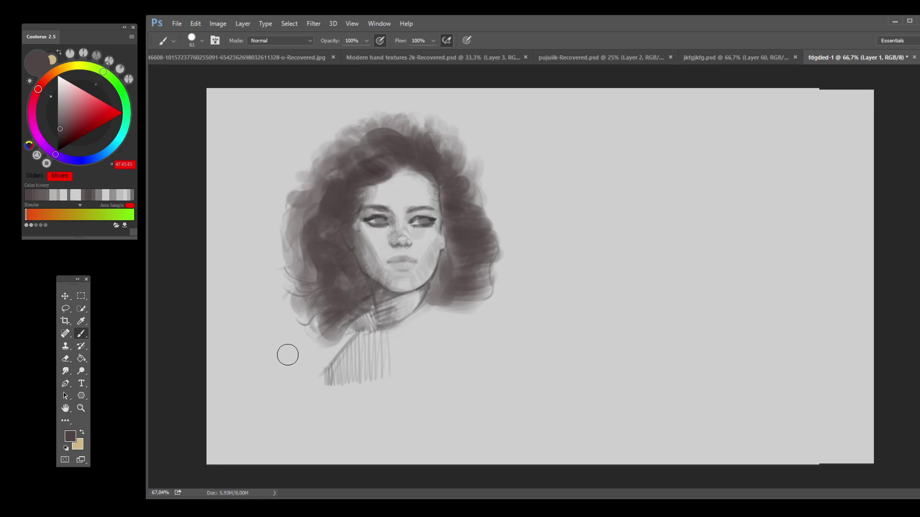
Step: Blend the outer curls on the viewer's left with sampled mid-grey strokes, down to the ends above the shoulder
left_click(284, 174, "alt")
mouse_move(310, 186)
left_mouse_down()
mouse_move(304, 180)
mouse_move(314, 248)
mouse_move(302, 251)
left_mouse_up()
left_click(324, 180, "alt")
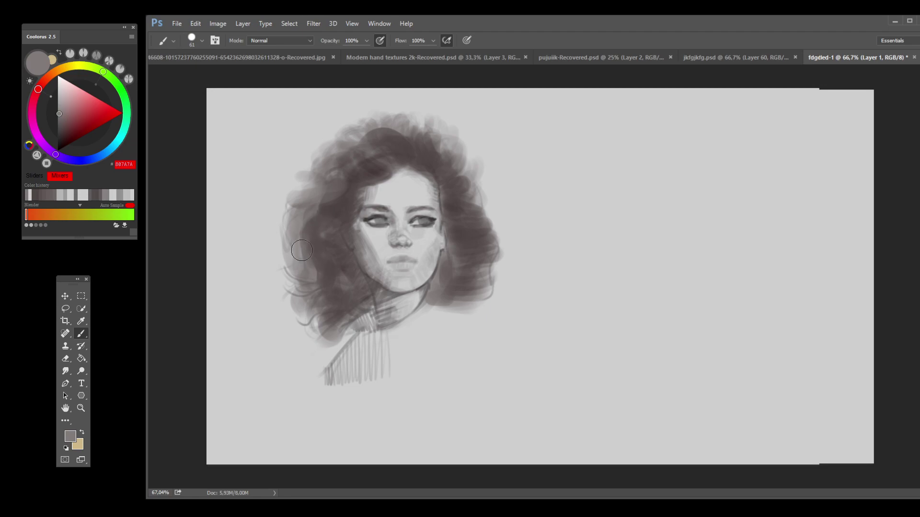
mouse_move(309, 302)
left_mouse_down()
mouse_move(329, 293)
mouse_move(320, 311)
mouse_move(342, 342)
left_mouse_up()
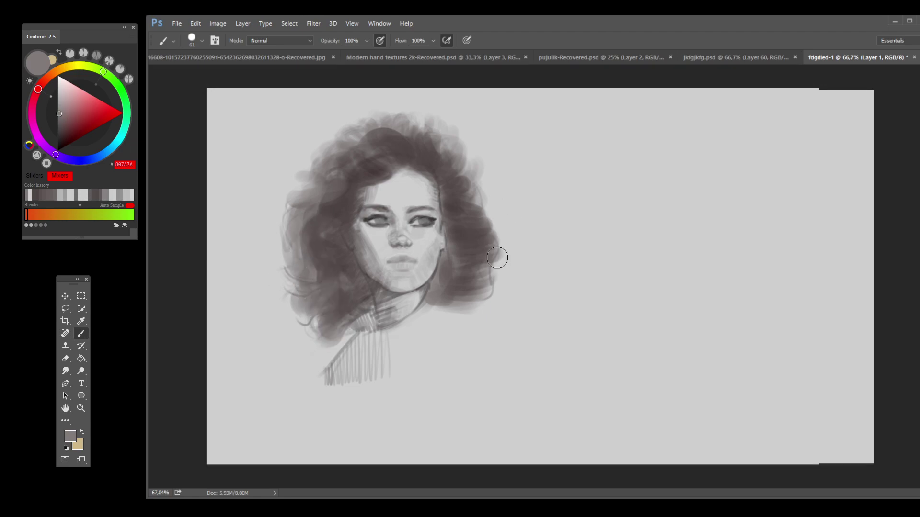
Step: Fill out the lower curls on the viewer's right with 5E5555 and soften their ends toward the neck with lighter sampled greys
left_click(480, 256, "alt")
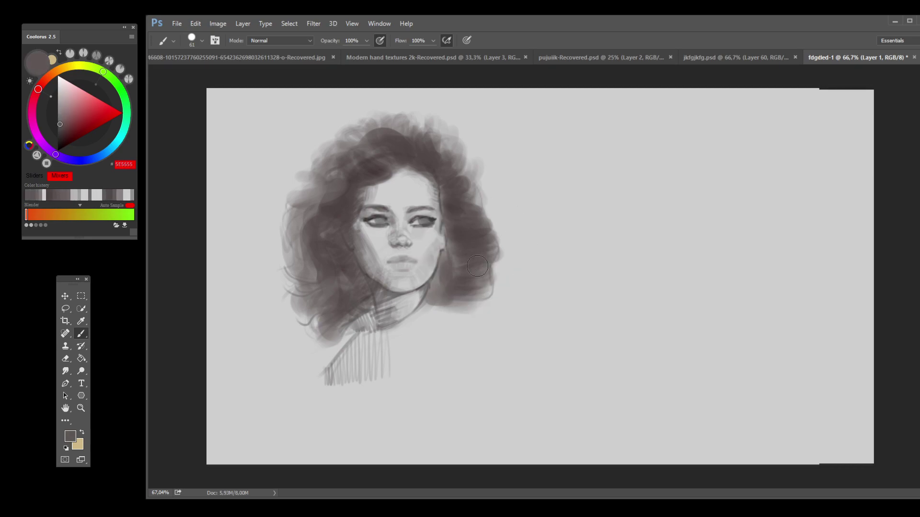
mouse_move(491, 266)
left_mouse_down()
mouse_move(470, 263)
mouse_move(458, 303)
mouse_move(431, 309)
mouse_move(481, 329)
mouse_move(474, 307)
left_mouse_up()
left_click(466, 288, "alt")
left_click(447, 332, "alt")
left_click(484, 317, "alt")
Step: Build up the top of the hair on the viewer's right with sampled greys 8E8888, 5A5050 and 514747
left_click(461, 167, "alt")
left_click(464, 160, "alt")
left_click(446, 144, "alt")
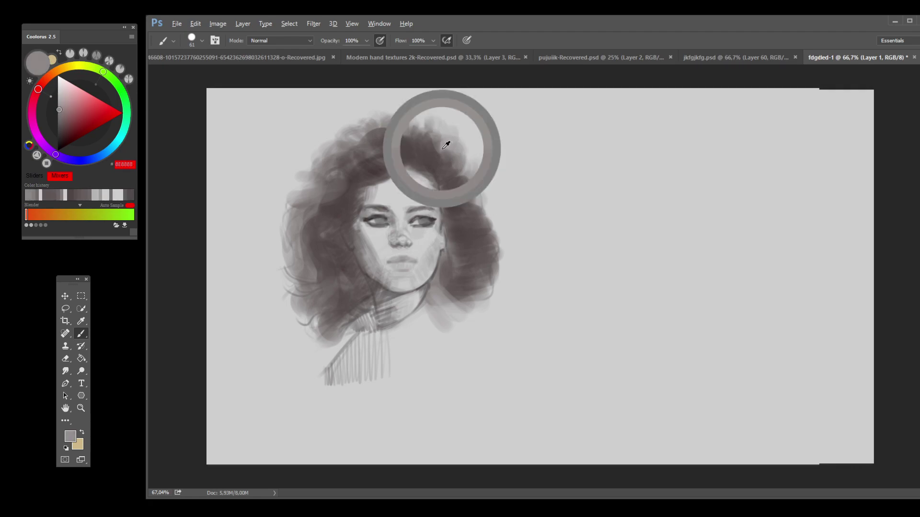
left_click(444, 146, "alt")
left_click(439, 148, "alt")
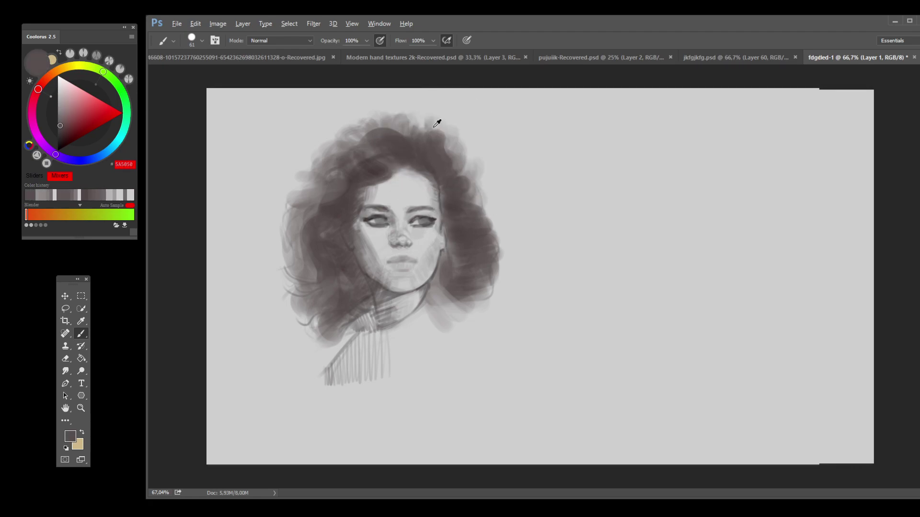
left_click(427, 138, "alt")
left_click(419, 155, "alt")
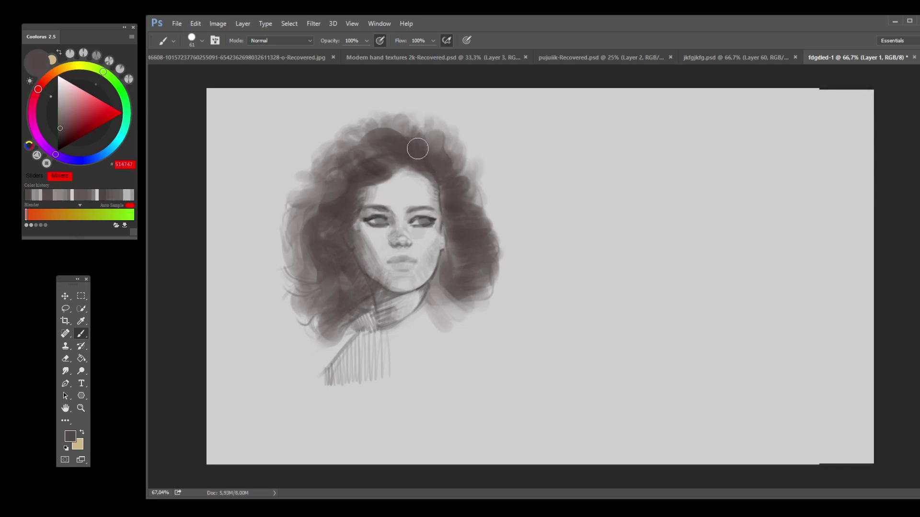
Step: Blend the hair beside the temple on the viewer's right using alternating dark and mid greys sampled from the curls
left_click(447, 180, "alt")
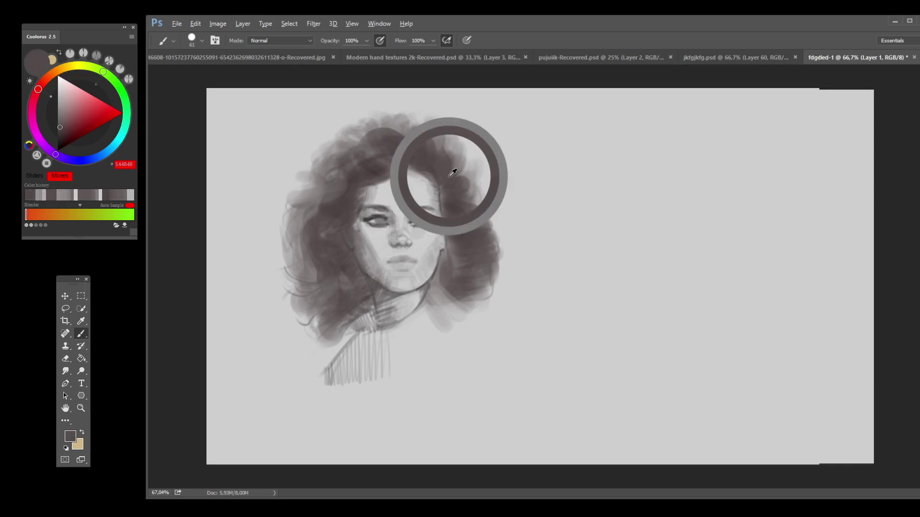
left_click(453, 173, "alt")
left_click(471, 197, "alt")
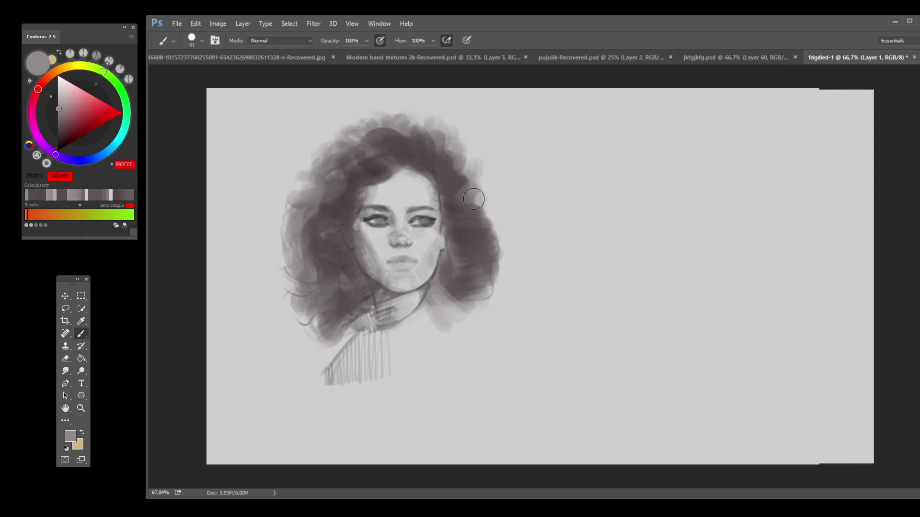
left_click(476, 191, "alt")
left_click(459, 189, "alt")
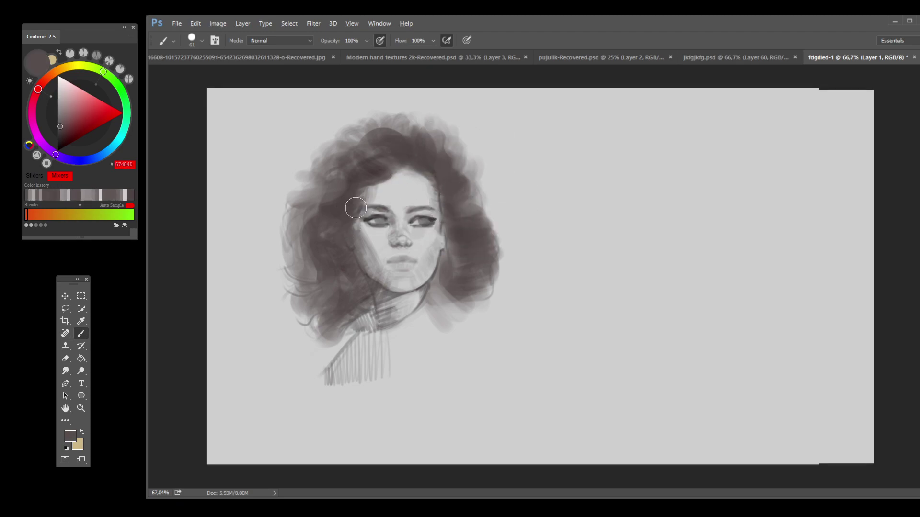
Step: Soften the outer hair edge on the viewer's right with CECECE and clean up the opposite cheek using brush size 20 with CDCDCD
left_click(511, 219, "alt")
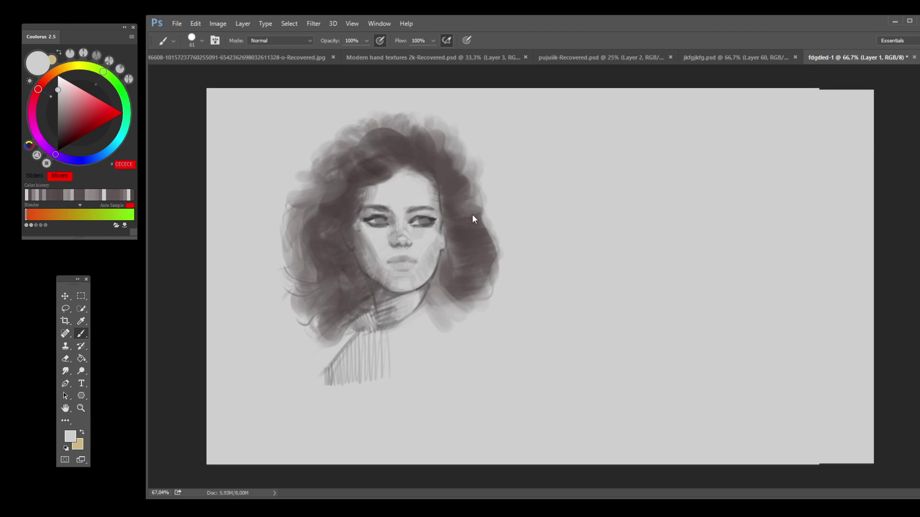
left_click(378, 237, "alt")
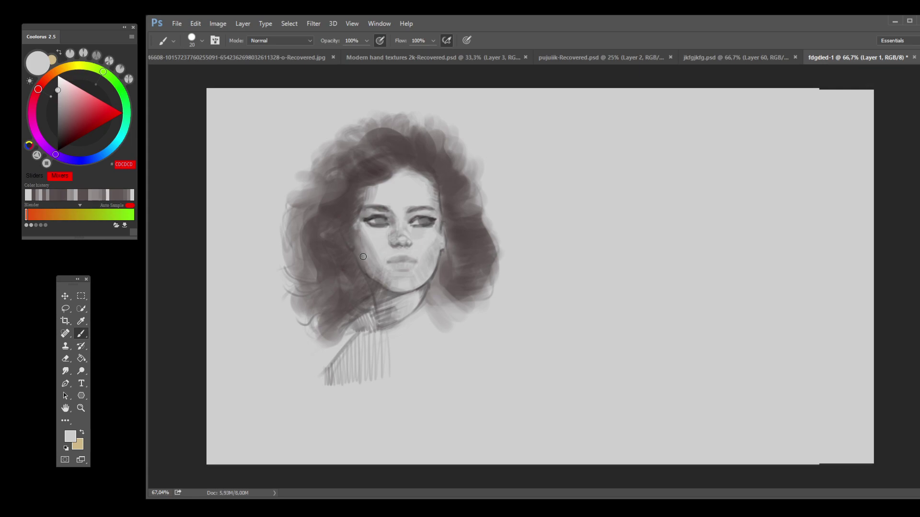
left_click(376, 247, "alt")
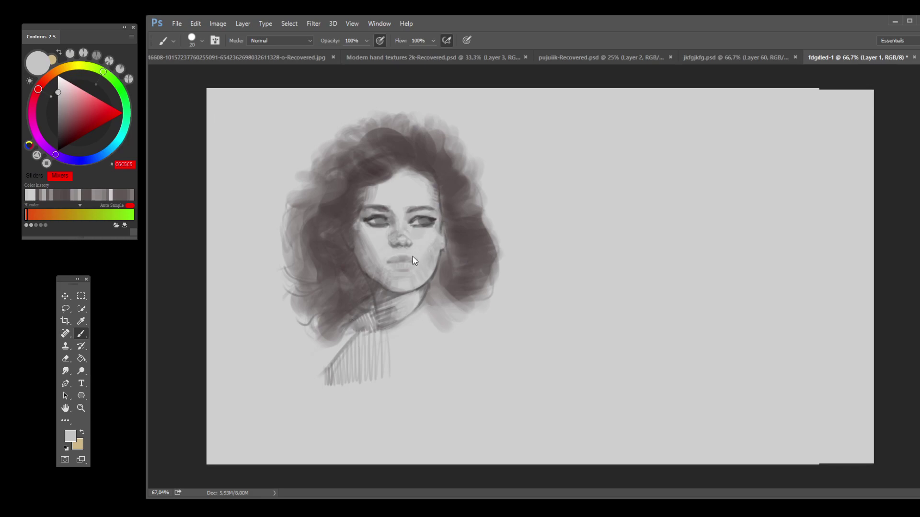
Step: Smooth the outer curls on the viewer's left using brush size 83 with background grey CECECE and sampled hair greys 564C4C and 4C4343
left_click(279, 239, "alt")
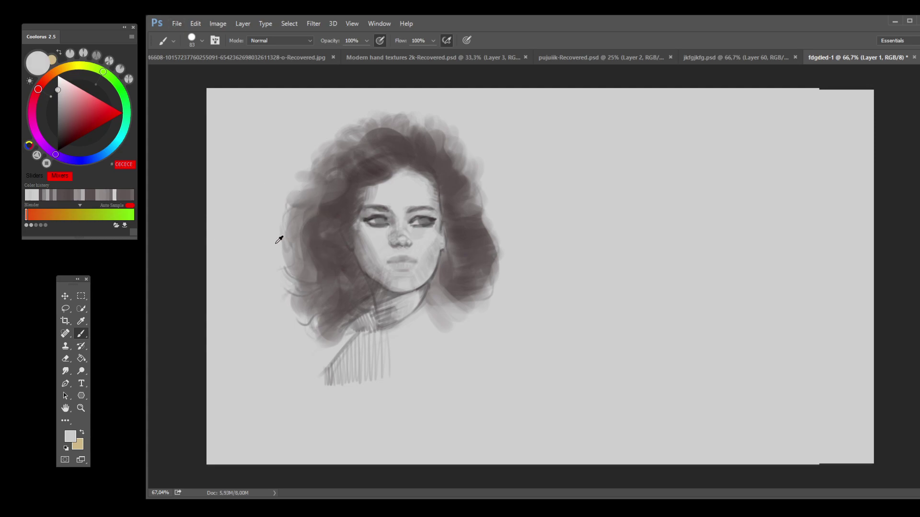
mouse_move(302, 227)
left_mouse_down()
mouse_move(323, 273)
mouse_move(301, 296)
mouse_move(300, 255)
mouse_move(305, 297)
mouse_move(320, 297)
mouse_move(323, 274)
mouse_move(306, 246)
mouse_move(328, 299)
mouse_move(317, 267)
mouse_move(317, 328)
mouse_move(340, 299)
mouse_move(319, 304)
mouse_move(317, 271)
mouse_move(312, 291)
mouse_move(313, 226)
left_mouse_up()
left_click(337, 300, "alt")
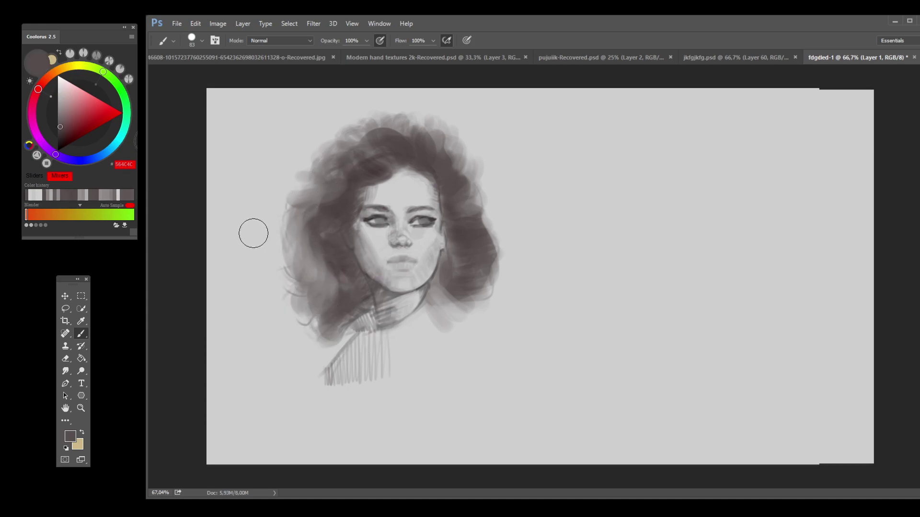
left_click(317, 197, "alt")
left_click_drag(309, 211, 293, 234)
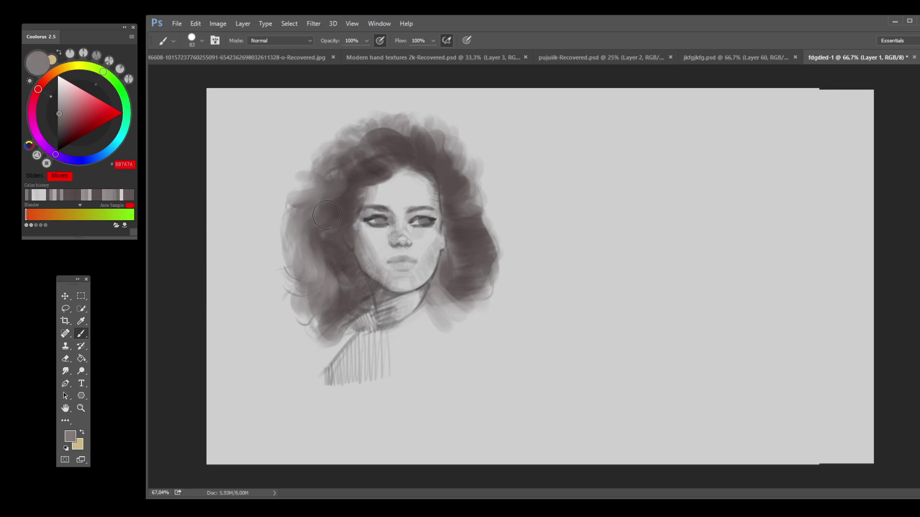
left_click(340, 201, "alt")
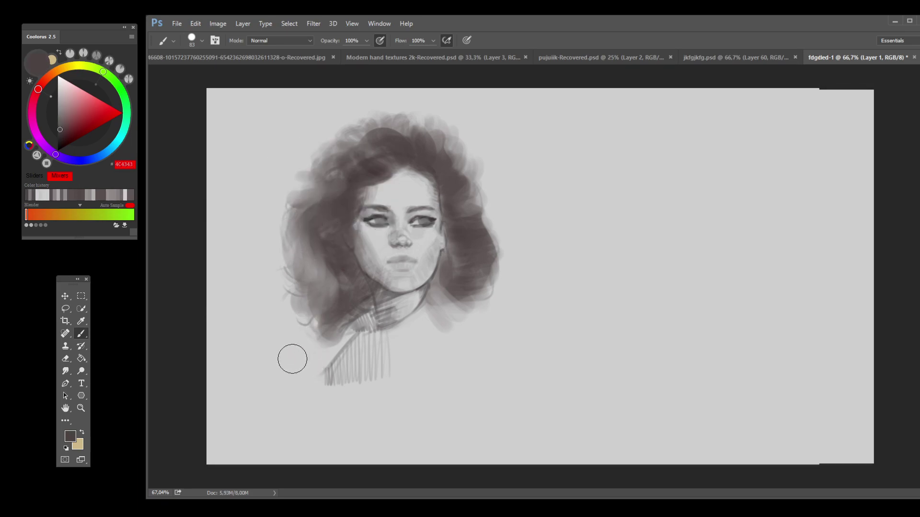
Step: Extend the lower curls on the viewer's left over the collar and shoulder with sampled dark and mid greys
left_click(361, 297, "alt")
left_click(359, 299, "alt")
mouse_move(345, 308)
left_mouse_down()
mouse_move(318, 338)
mouse_move(329, 342)
mouse_move(299, 326)
left_mouse_up()
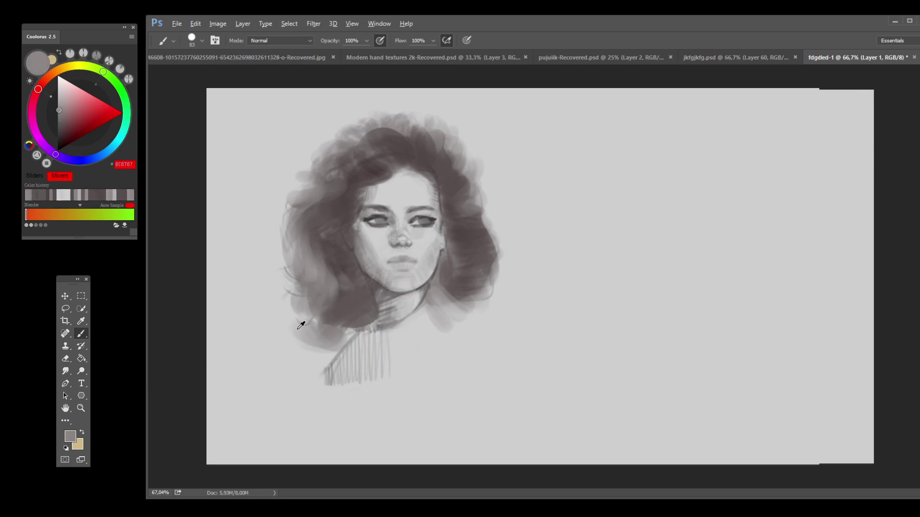
Step: Try covering the lowest outer curls on the viewer's left with sampled light grey at brush size 83
left_click(304, 348, "alt")
mouse_move(286, 332)
left_mouse_down()
mouse_move(319, 329)
mouse_move(323, 341)
mouse_move(288, 313)
left_mouse_up()
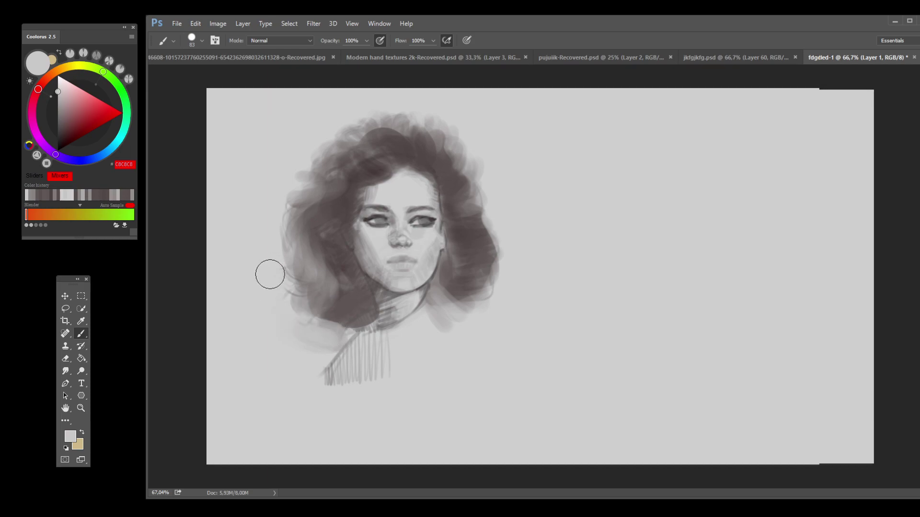
left_click_drag(287, 353, 310, 343)
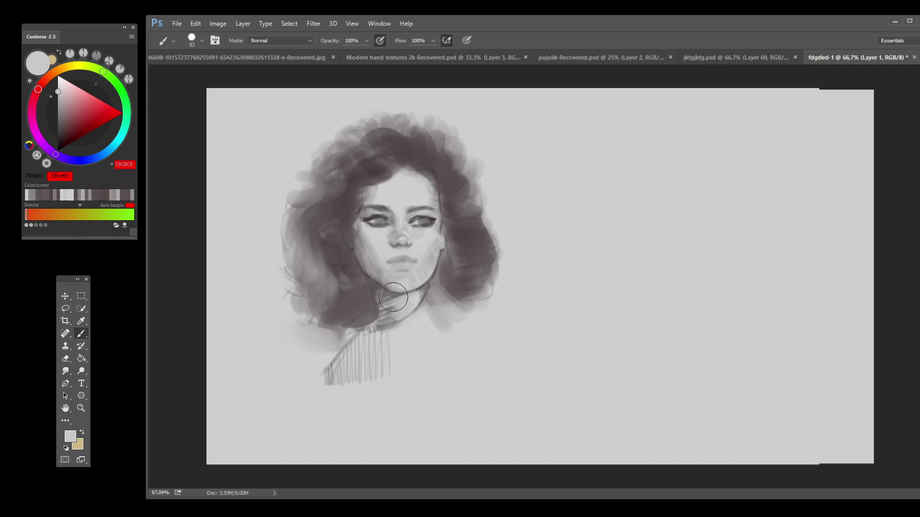
Step: Try mid-grey strokes sampled from the neck across the lower curls beside the collar, and undo them
left_click(378, 322, "alt")
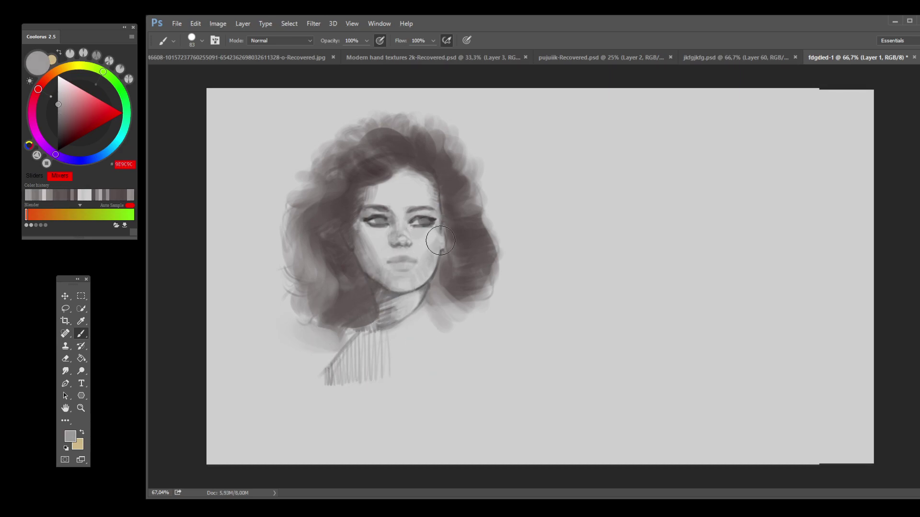
left_click(371, 319, "alt")
left_click(377, 322, "alt")
mouse_move(363, 328)
left_mouse_down()
mouse_move(346, 331)
mouse_move(348, 320)
mouse_move(375, 300)
left_mouse_up()
left_click(370, 308, "alt")
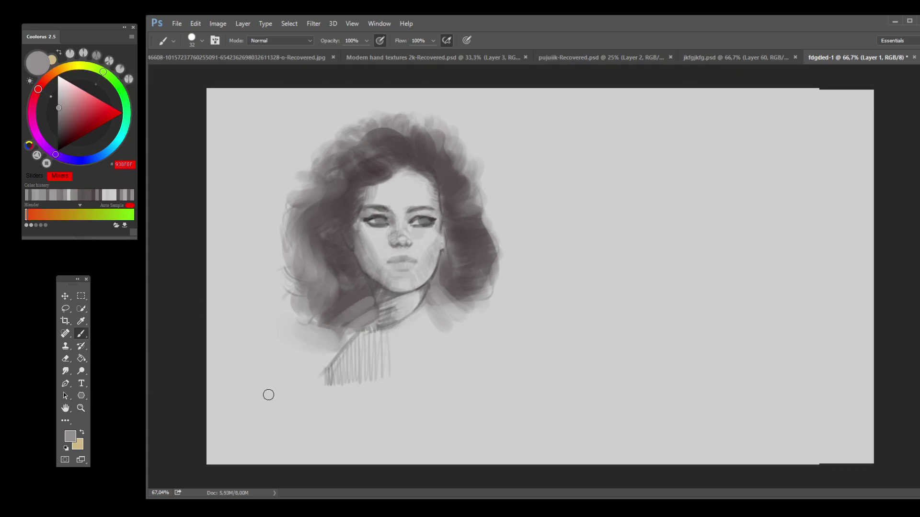
key("ctrl+z")
key("ctrl+z")
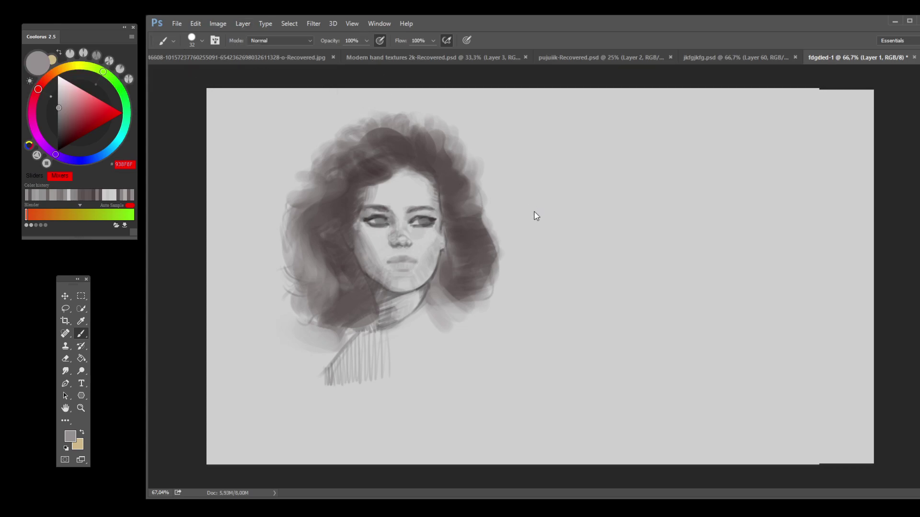
Step: Try reshaping the hair's outer contour with CECECE at brush size 92, and undo the smoothed hair painting
left_click(475, 140, "alt")
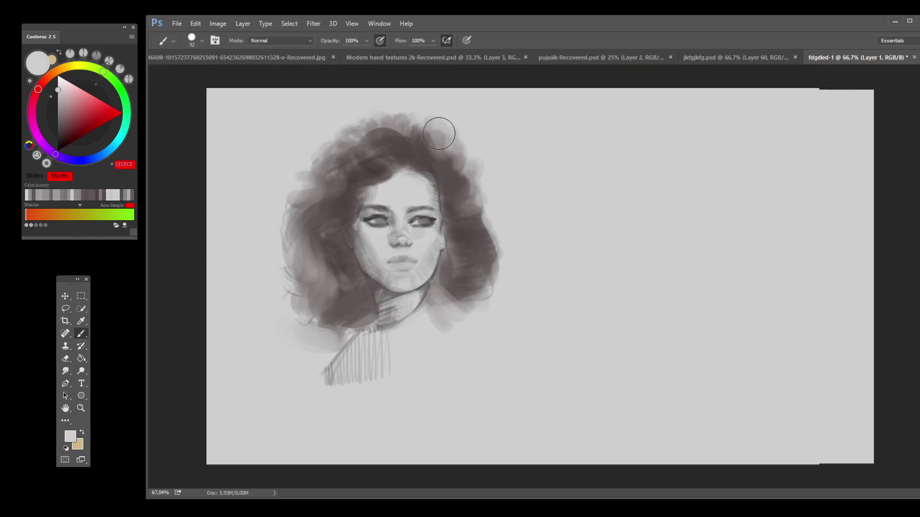
mouse_move(415, 132)
left_mouse_down()
mouse_move(387, 124)
mouse_move(401, 153)
mouse_move(373, 136)
mouse_move(382, 155)
mouse_move(372, 164)
mouse_move(333, 170)
mouse_move(342, 213)
mouse_move(344, 203)
mouse_move(290, 233)
mouse_move(313, 199)
mouse_move(284, 255)
mouse_move(315, 234)
mouse_move(333, 256)
mouse_move(333, 216)
mouse_move(339, 261)
mouse_move(328, 288)
mouse_move(343, 283)
mouse_move(323, 312)
mouse_move(352, 302)
mouse_move(344, 287)
mouse_move(337, 306)
mouse_move(355, 317)
mouse_move(363, 308)
mouse_move(350, 292)
left_mouse_up()
mouse_move(482, 283)
left_mouse_down()
mouse_move(493, 303)
mouse_move(449, 282)
mouse_move(498, 288)
mouse_move(456, 268)
mouse_move(496, 243)
mouse_move(462, 218)
mouse_move(448, 157)
mouse_move(438, 172)
mouse_move(421, 160)
mouse_move(460, 184)
mouse_move(461, 210)
mouse_move(488, 228)
left_mouse_up()
mouse_move(373, 264)
left_mouse_down()
mouse_move(349, 281)
mouse_move(369, 306)
mouse_move(347, 277)
mouse_move(338, 238)
mouse_move(341, 228)
mouse_move(340, 244)
mouse_move(355, 193)
mouse_move(320, 188)
mouse_move(335, 156)
mouse_move(360, 160)
mouse_move(364, 144)
mouse_move(383, 137)
mouse_move(438, 145)
mouse_move(395, 120)
mouse_move(363, 161)
mouse_move(311, 196)
mouse_move(296, 234)
mouse_move(296, 311)
mouse_move(278, 277)
mouse_move(330, 346)
left_mouse_up()
mouse_move(487, 281)
left_mouse_down()
mouse_move(514, 271)
mouse_move(500, 283)
mouse_move(500, 249)
mouse_move(484, 232)
mouse_move(456, 139)
left_mouse_up()
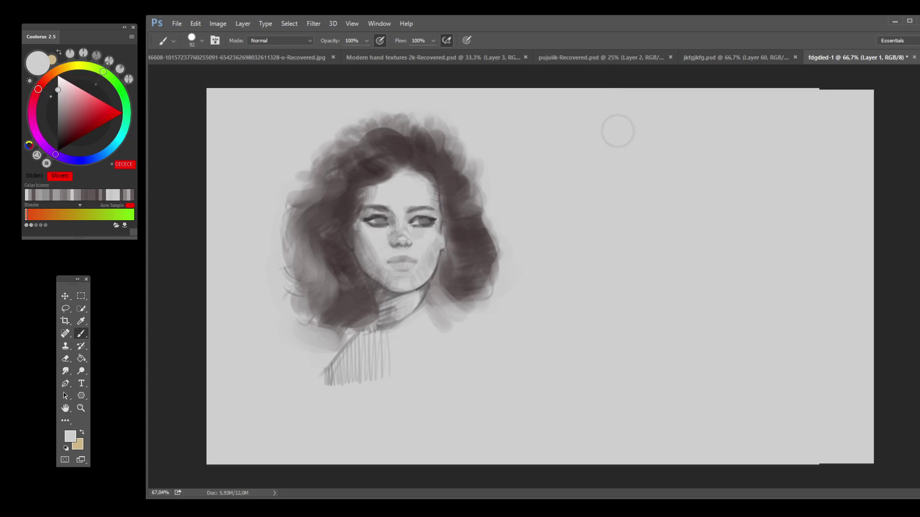
key("ctrl+z")
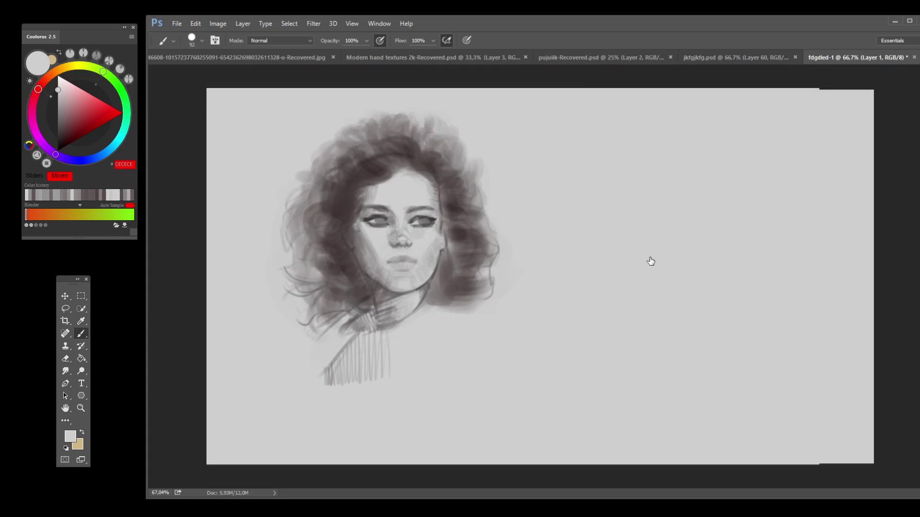
key("ctrl+z")
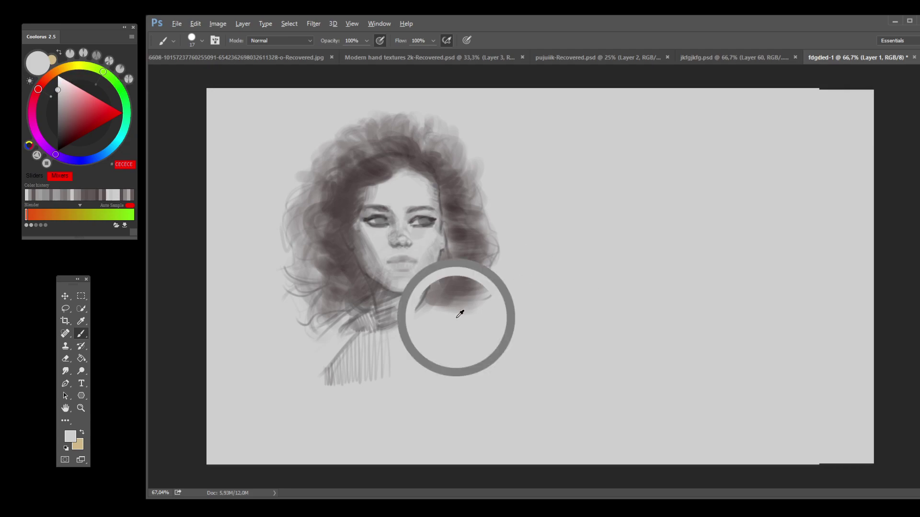
Step: Trim the lower hair edge on the viewer's right with CECECE and hatch the garment in 282828 at brush size 17
mouse_move(483, 304)
left_mouse_down()
mouse_move(450, 307)
mouse_move(498, 291)
mouse_move(427, 309)
mouse_move(492, 296)
left_mouse_up()
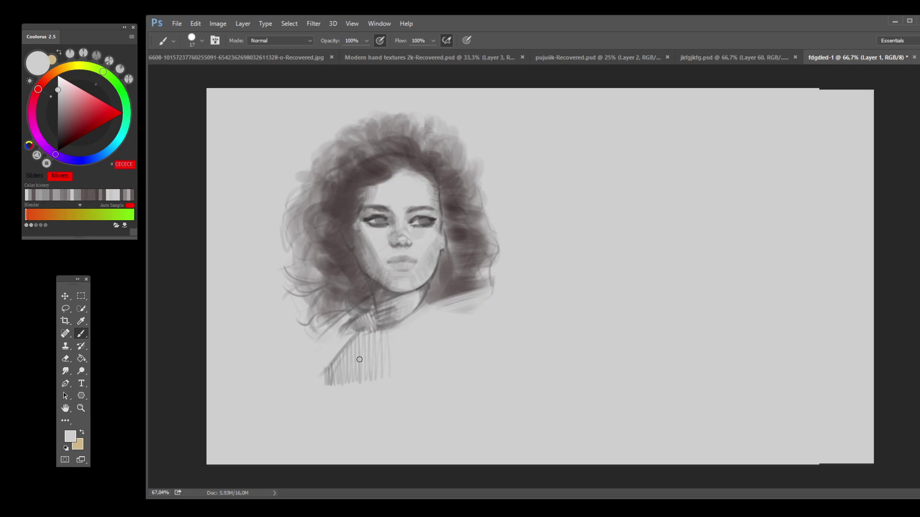
left_click(354, 312, "alt")
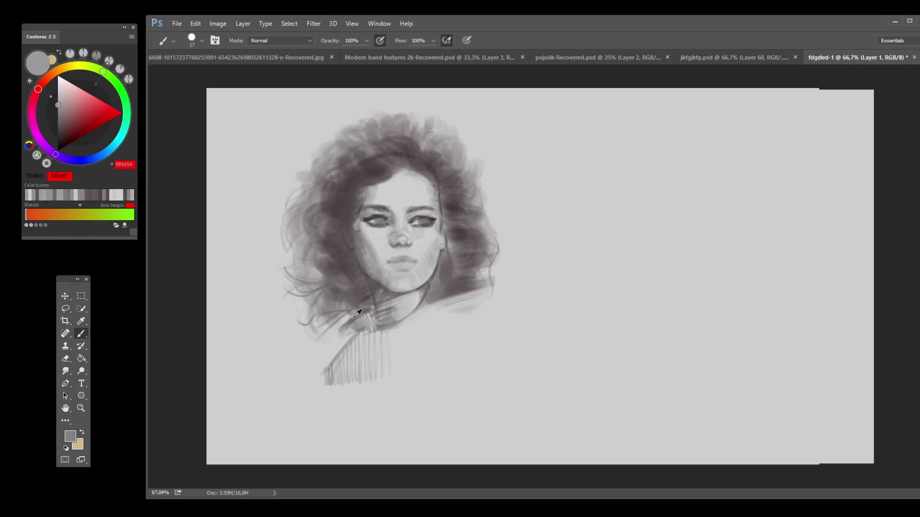
left_click(161, 231, "alt")
mouse_move(373, 309)
left_mouse_down()
mouse_move(370, 335)
mouse_move(352, 320)
mouse_move(355, 378)
mouse_move(385, 330)
mouse_move(400, 330)
mouse_move(400, 311)
mouse_move(406, 335)
mouse_move(414, 316)
mouse_move(426, 340)
mouse_move(480, 295)
mouse_move(491, 318)
mouse_move(436, 324)
mouse_move(487, 333)
mouse_move(436, 352)
mouse_move(342, 364)
left_mouse_up()
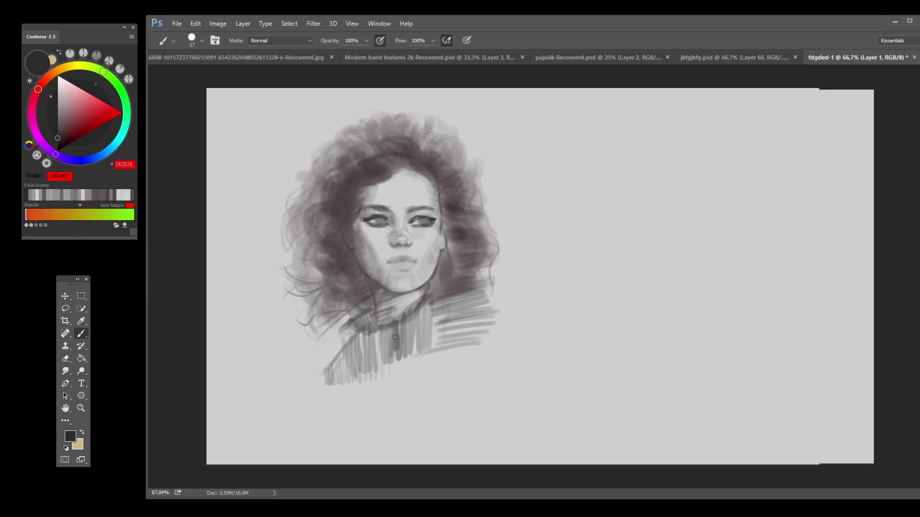
Step: Darken the collar line below the jaw and redraw the shoulder strokes on the viewer's left, undoing the unwanted versions
mouse_move(432, 301)
left_mouse_down()
mouse_move(376, 334)
mouse_move(313, 344)
left_mouse_up()
left_click(419, 312, "alt")
left_click(353, 320, "alt")
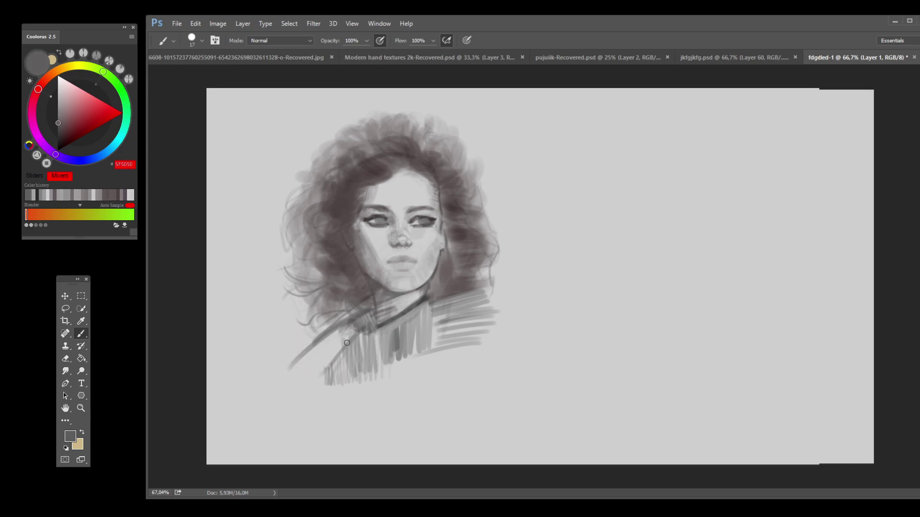
key("ctrl+z")
left_click_drag(359, 312, 293, 359)
key("ctrl+alt+z")
key("ctrl+alt+z")
left_click_drag(359, 317, 304, 361)
left_click(360, 338, "alt")
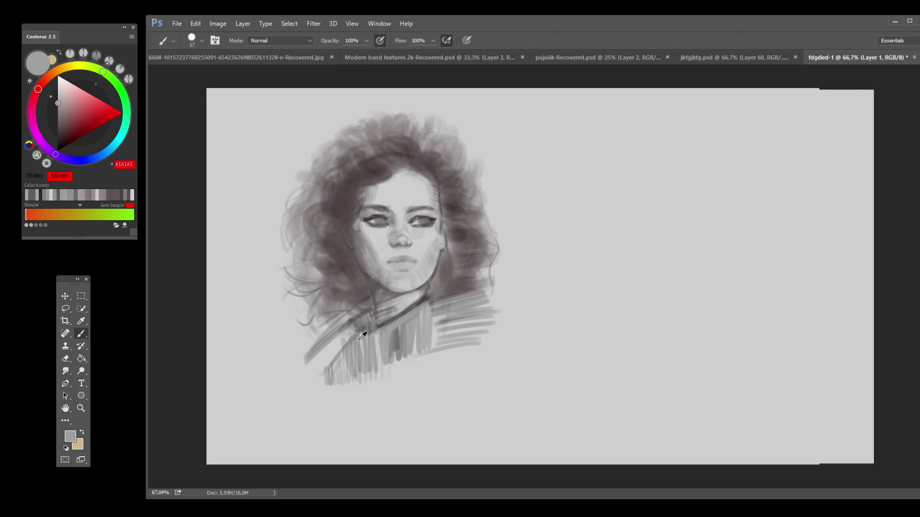
Step: Deepen the collar fold and blend the hair and shadow along the jaw with sampled greys including 646464 and 6A6262
left_click(390, 323, "alt")
left_click_drag(368, 326, 377, 313)
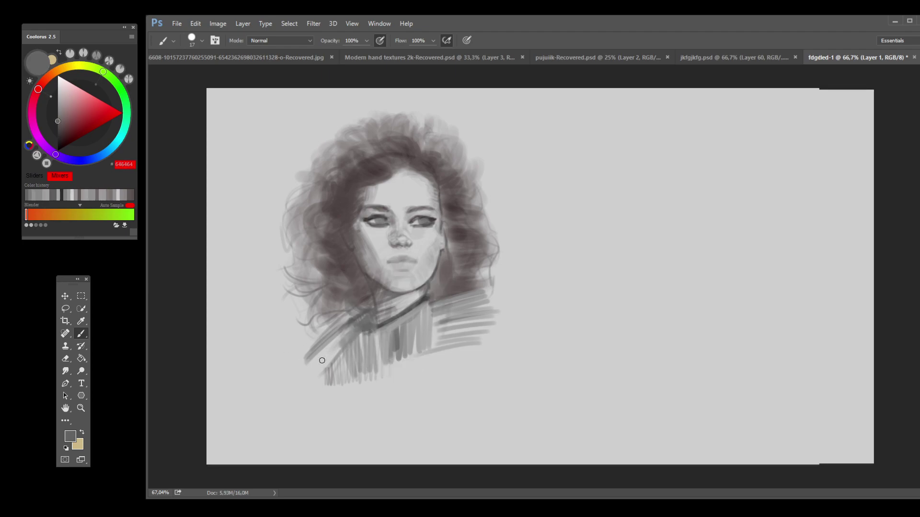
left_click(433, 296, "alt")
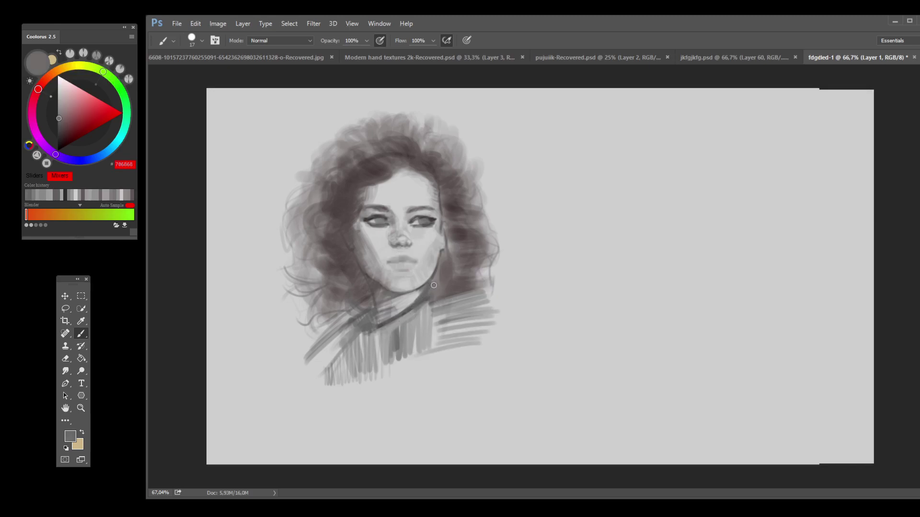
left_click(426, 311, "alt")
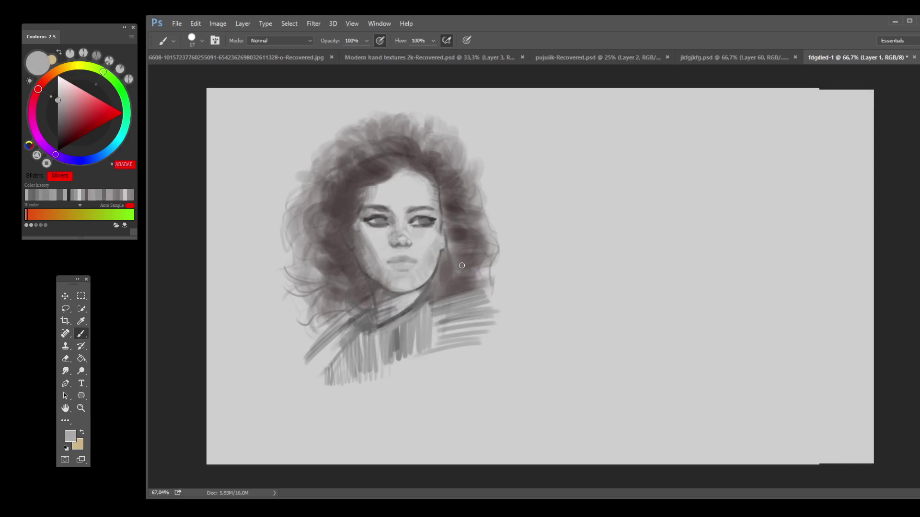
left_click(437, 274, "alt")
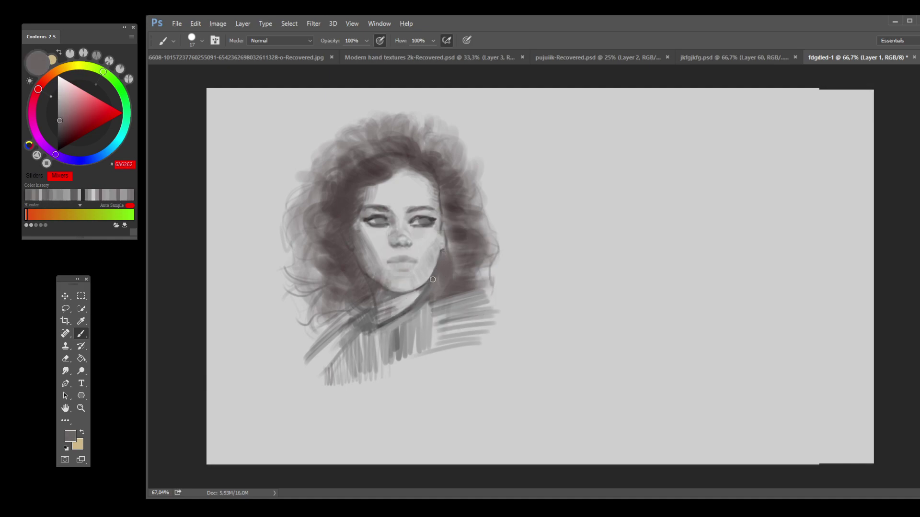
left_click(385, 287, "alt")
left_click(391, 294, "alt")
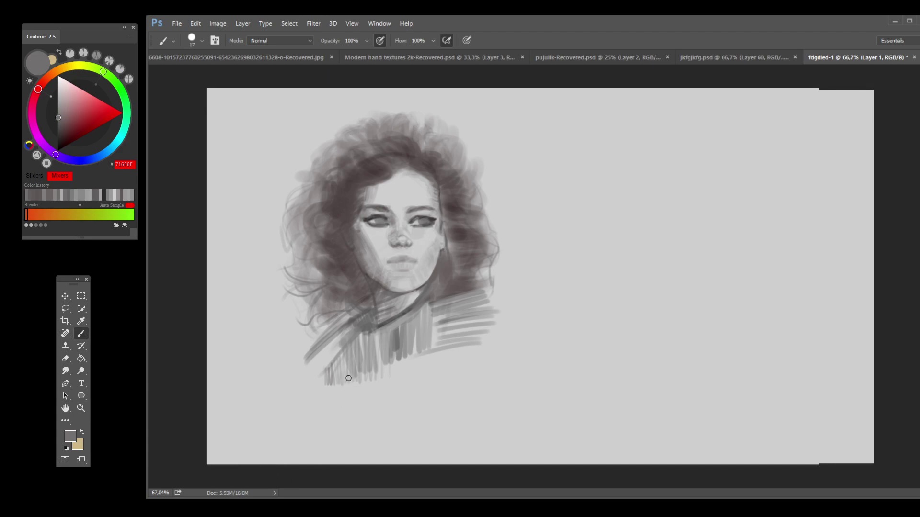
Step: Soften the garment hatching and paint out the outer shoulder strokes on the viewer's left with sampled light greys including CECECE
left_click(377, 351, "alt")
mouse_move(326, 376)
left_mouse_down()
mouse_move(360, 340)
mouse_move(329, 389)
mouse_move(368, 342)
mouse_move(353, 383)
mouse_move(389, 332)
mouse_move(377, 385)
mouse_move(428, 311)
mouse_move(409, 365)
mouse_move(435, 327)
mouse_move(358, 373)
left_mouse_up()
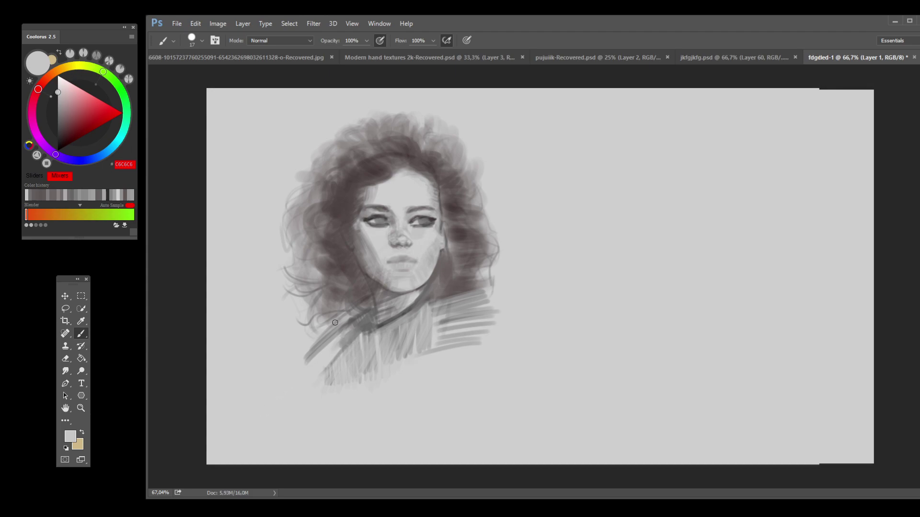
left_click(313, 335, "alt")
mouse_move(304, 351)
left_mouse_down()
mouse_move(345, 324)
mouse_move(308, 335)
mouse_move(341, 319)
mouse_move(347, 325)
mouse_move(322, 356)
mouse_move(358, 319)
mouse_move(336, 348)
left_mouse_up()
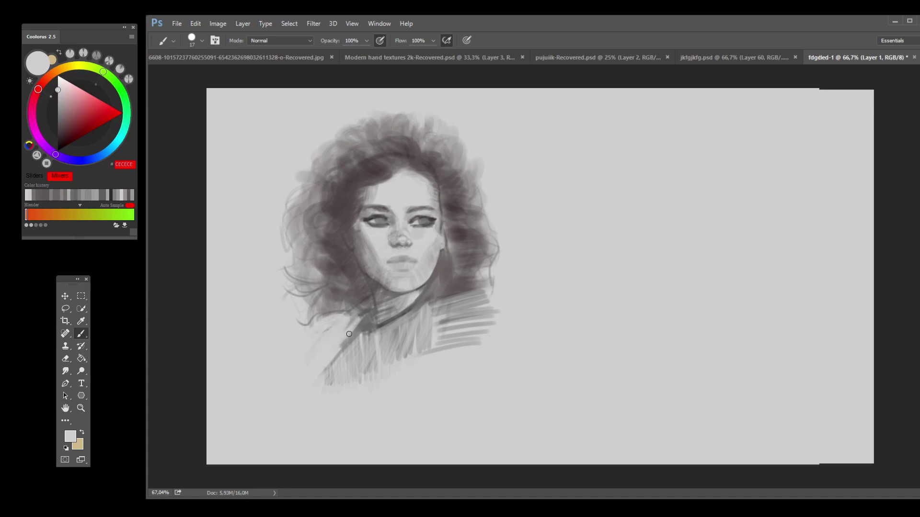
Step: Redraw the collar edge and a longer sloping shoulder contour on the viewer's left with dark grey 504E4E
left_click(378, 326, "alt")
left_click_drag(373, 314, 321, 368)
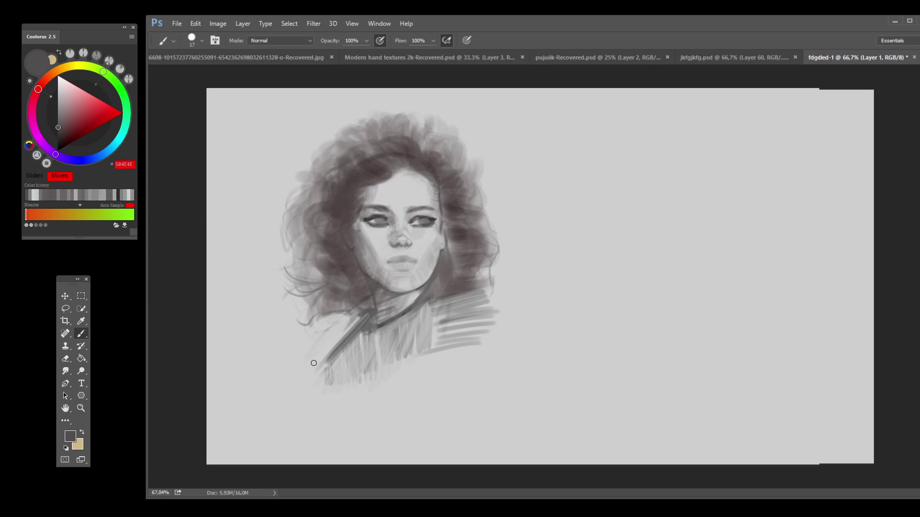
left_click_drag(353, 320, 307, 369)
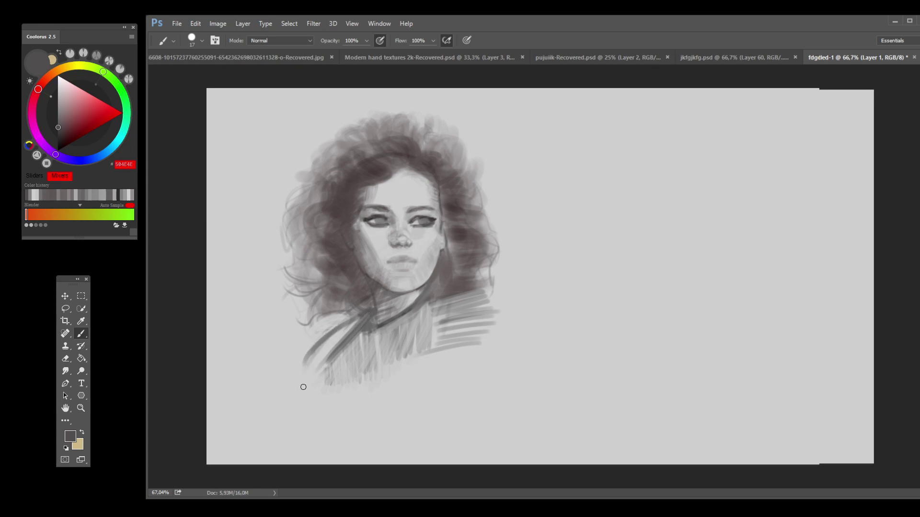
key("ctrl+z")
left_click_drag(351, 330, 285, 393)
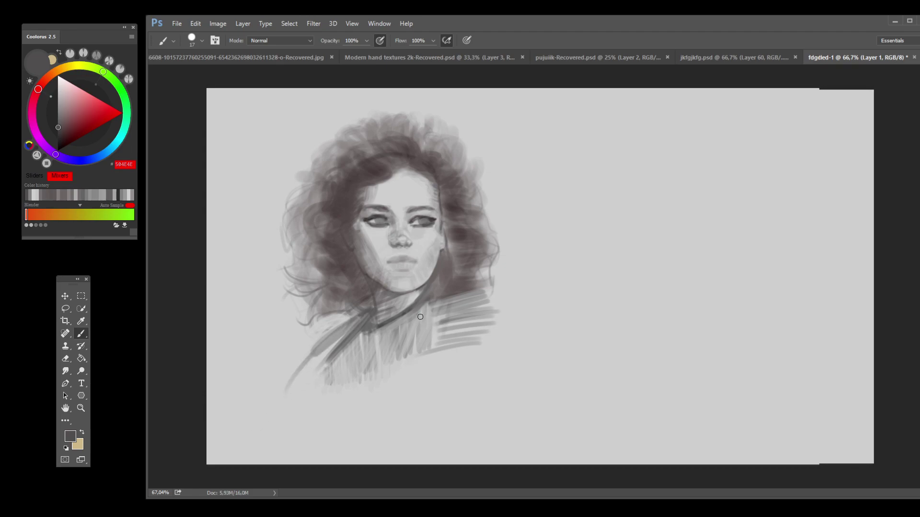
Step: Reshape the mouth with CDCDCD around the upper lip and 939090 shading across the lips
left_click(414, 254, "alt")
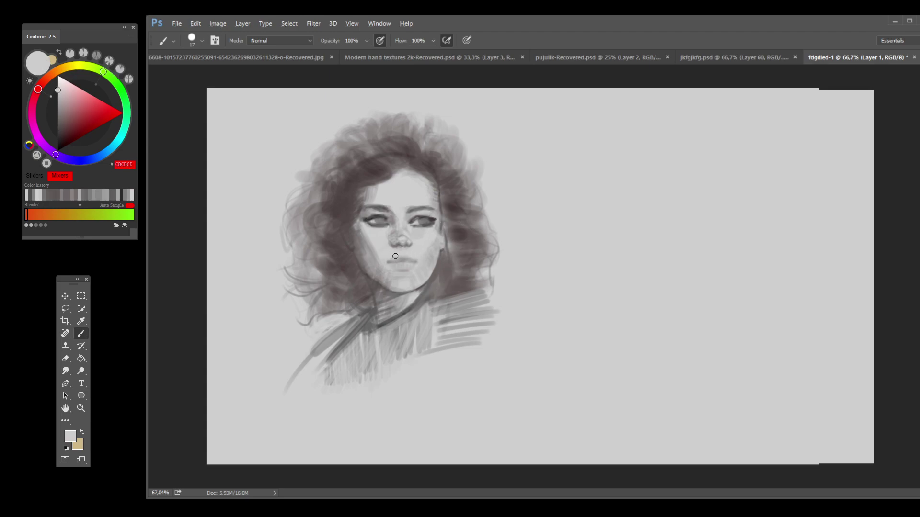
left_click(407, 259, "alt")
left_click(395, 265, "alt")
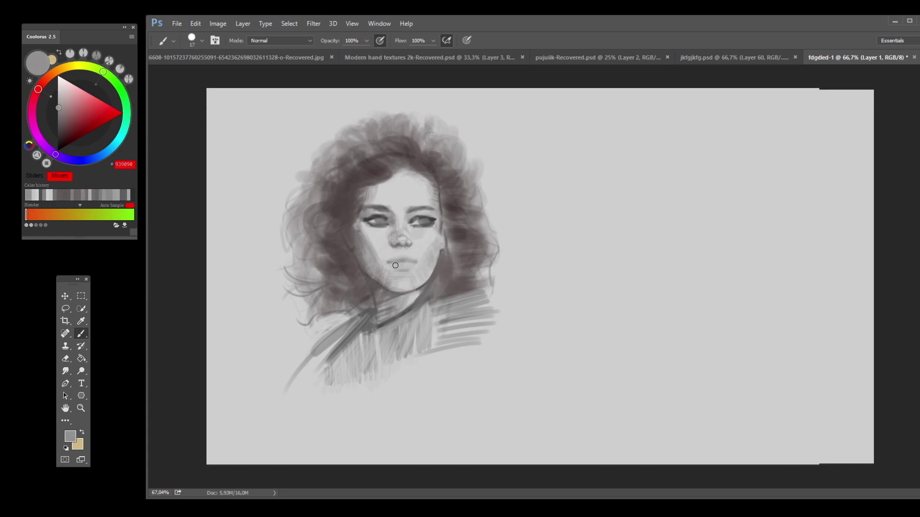
left_click_drag(395, 265, 415, 272)
left_click(430, 242, "alt")
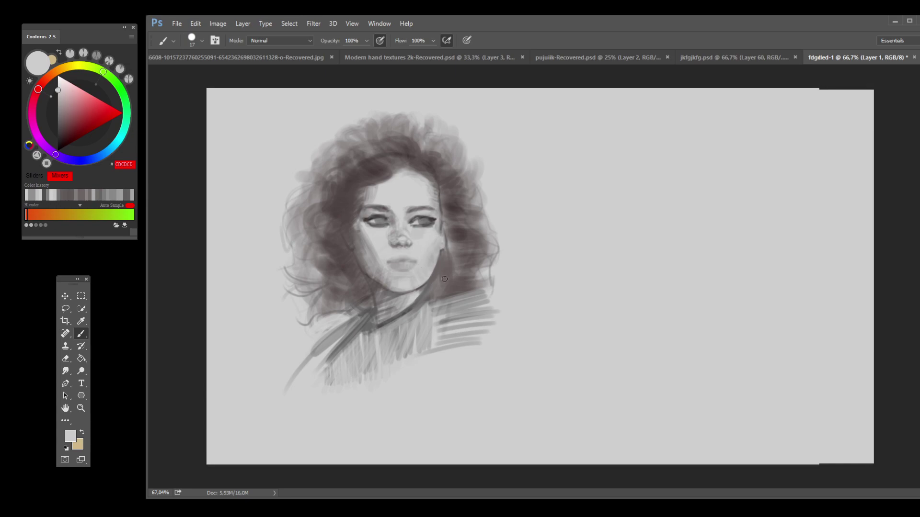
Step: Lighten the neck under the jaw with sampled light grey and rework the garment ribs below the collar
left_click(418, 278, "alt")
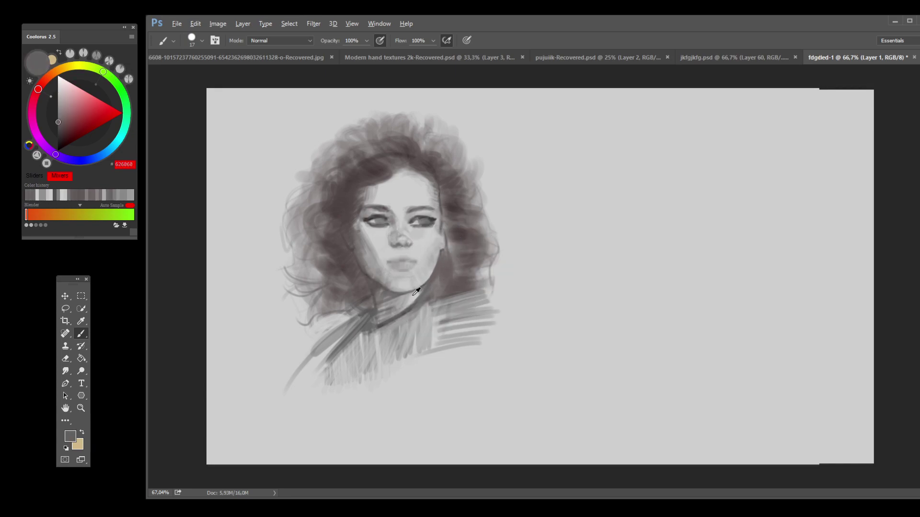
left_click(413, 295, "alt")
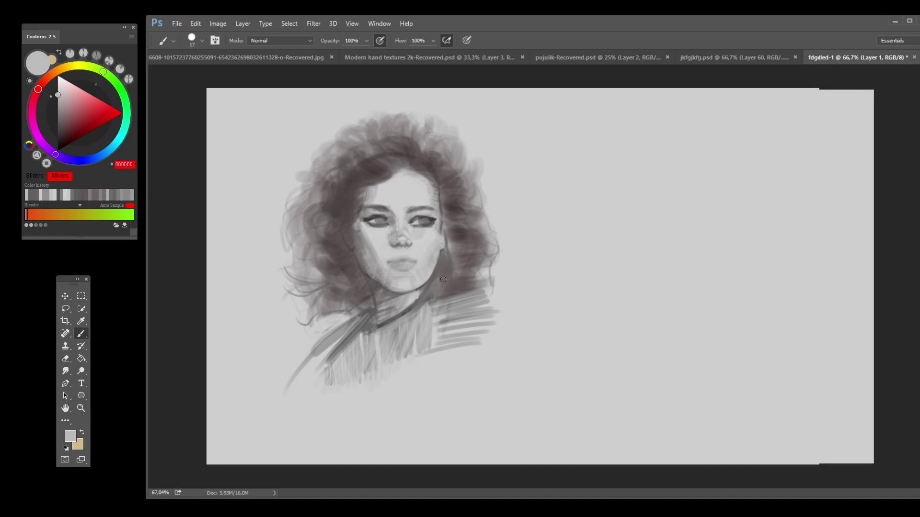
mouse_move(420, 290)
left_mouse_down()
mouse_move(427, 285)
mouse_move(414, 297)
left_mouse_up()
mouse_move(342, 351)
left_mouse_down()
mouse_move(340, 367)
mouse_move(352, 346)
mouse_move(337, 380)
left_mouse_up()
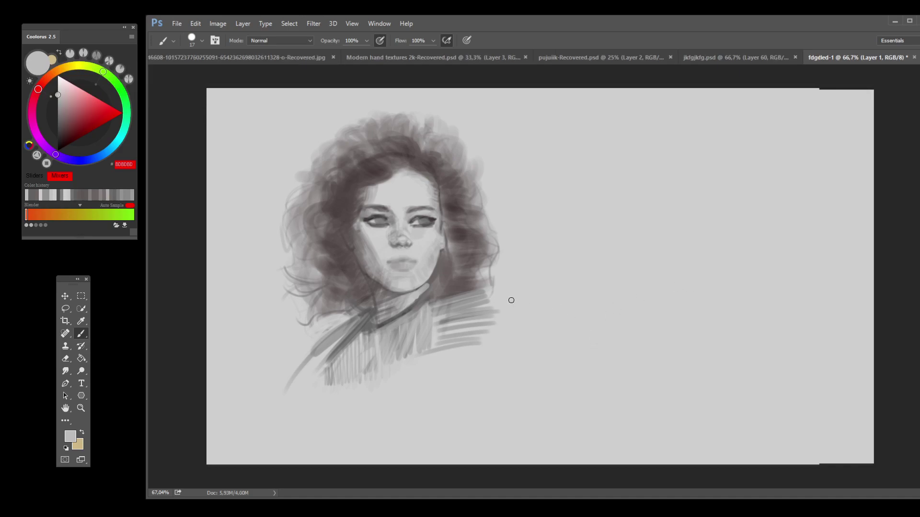
Step: Erase the garment hatching below the collar and shoulders with a large eraser, keeping the shoulder contour
key("e")
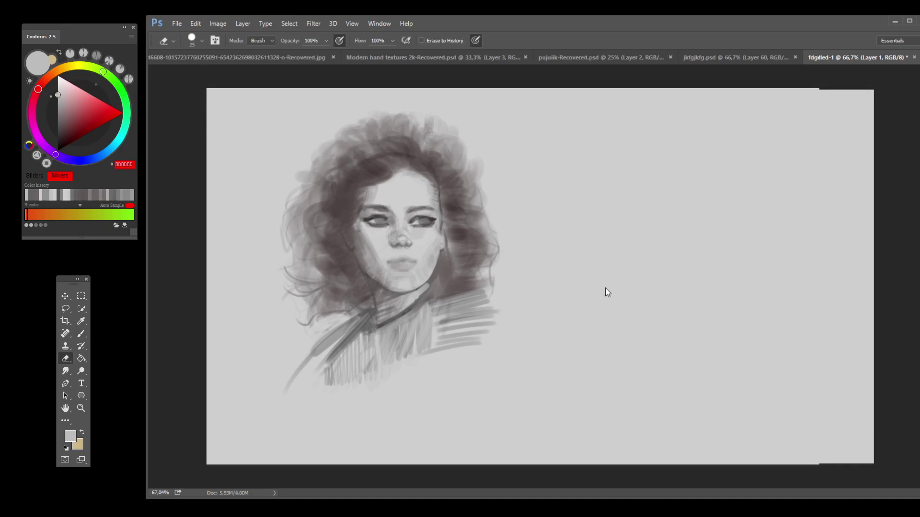
mouse_move(448, 359)
left_mouse_down()
mouse_move(471, 345)
mouse_move(409, 395)
mouse_move(483, 335)
mouse_move(400, 386)
mouse_move(464, 332)
mouse_move(422, 353)
mouse_move(482, 318)
mouse_move(312, 441)
mouse_move(397, 367)
mouse_move(331, 400)
mouse_move(434, 334)
mouse_move(484, 318)
mouse_move(297, 433)
mouse_move(389, 354)
mouse_move(466, 311)
mouse_move(304, 392)
mouse_move(201, 381)
left_mouse_up()
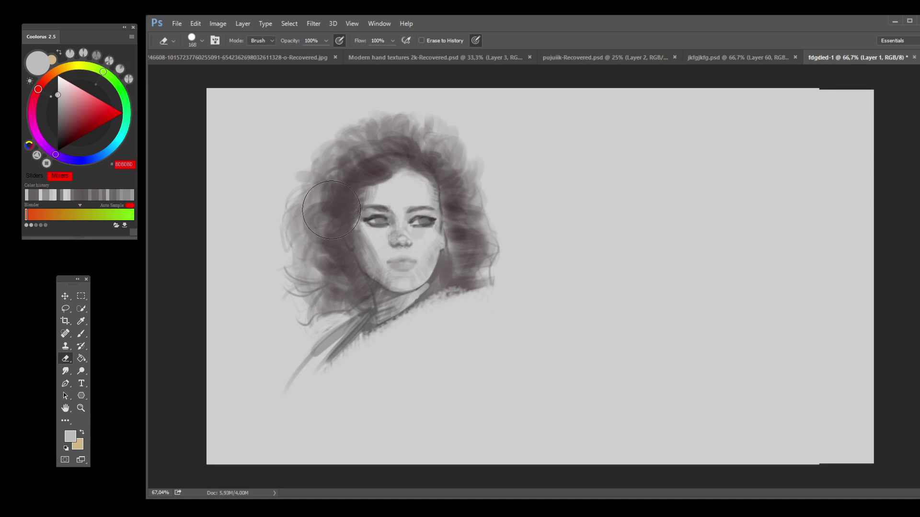
Step: Retouch the cheek beside the nose with the Brush at 17 px, using grey tones sampled from the face
key("b")
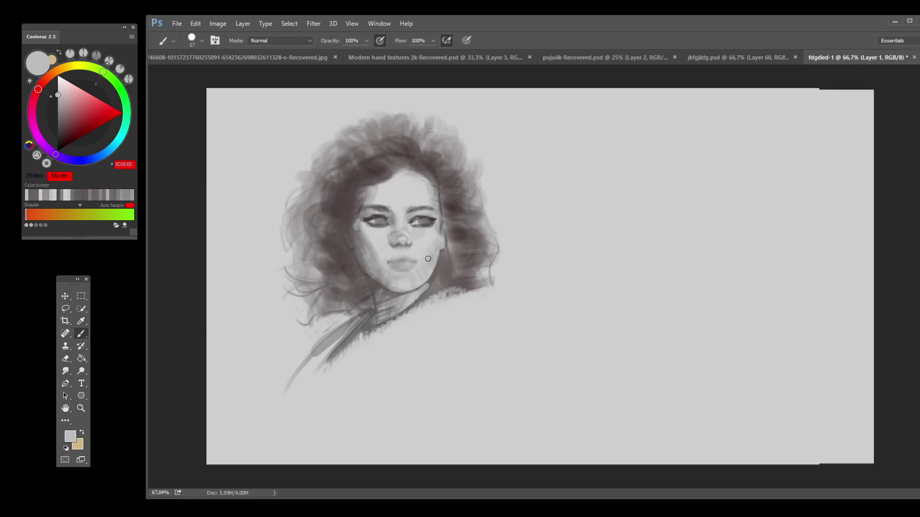
left_click(371, 241, "alt")
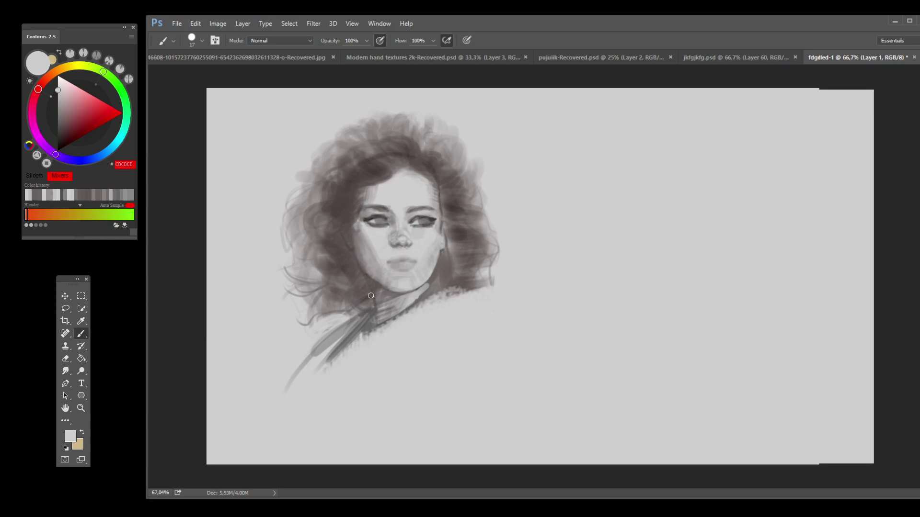
left_click(386, 247, "alt")
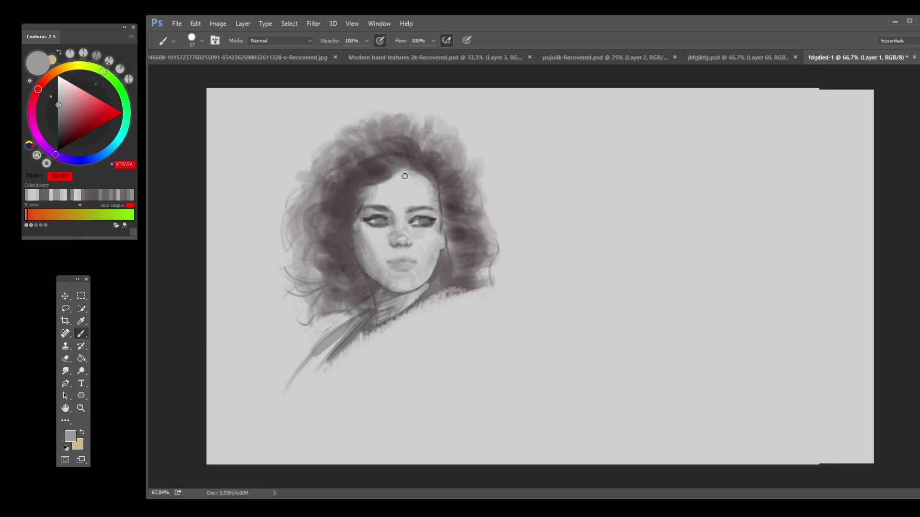
Step: Rework the hairline around the forehead and temple with sampled light greys CDCCCC and C3C3C3 and dark hair tone 635C5C
left_click(307, 187, "alt")
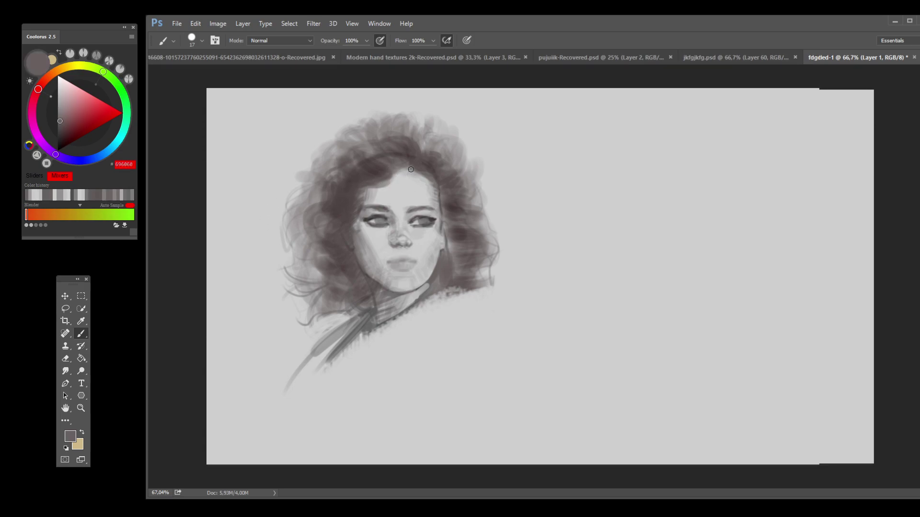
left_click(424, 184, "alt")
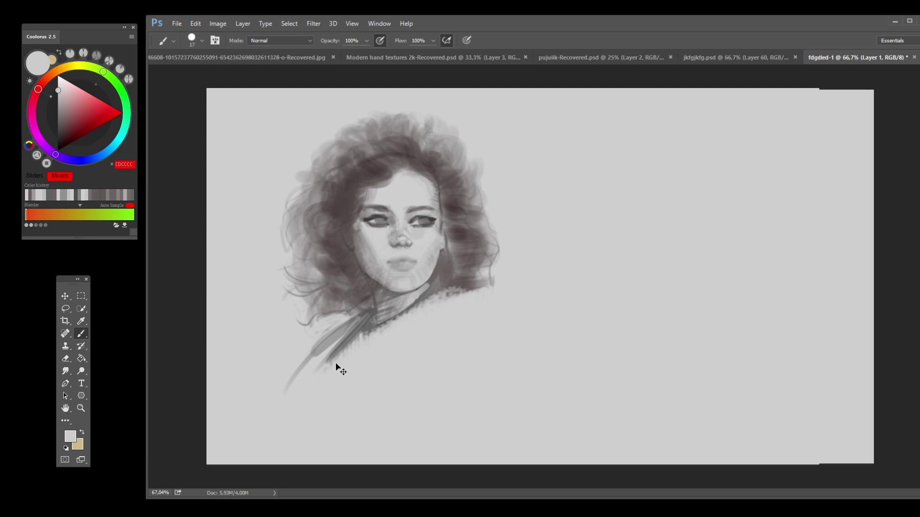
left_click(372, 187, "alt")
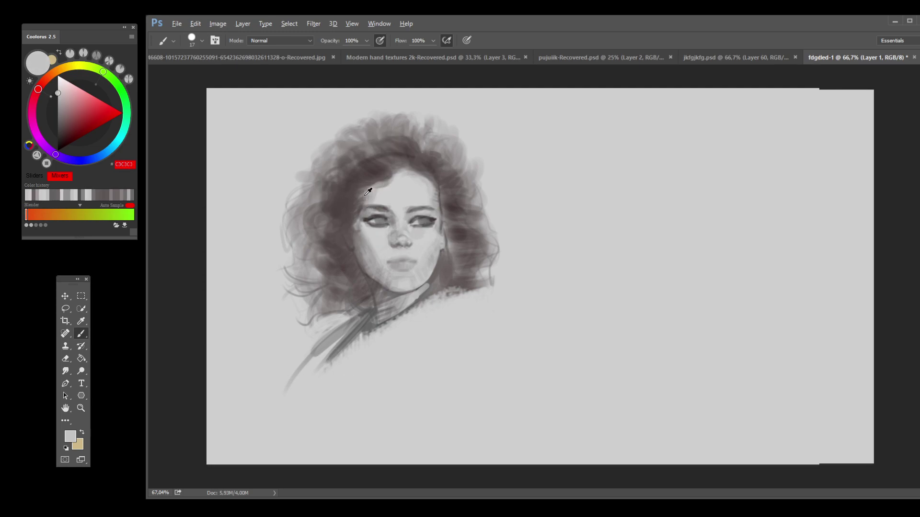
left_click(362, 190, "alt")
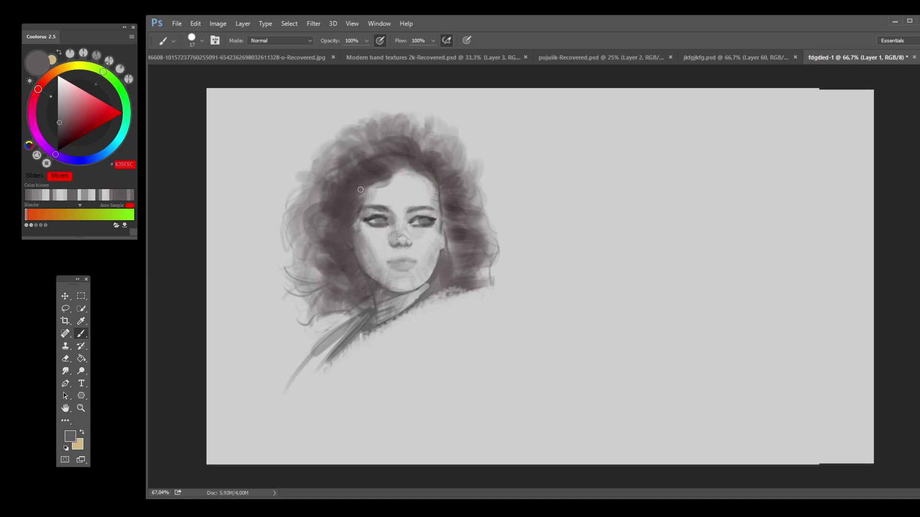
left_click(360, 190, "alt")
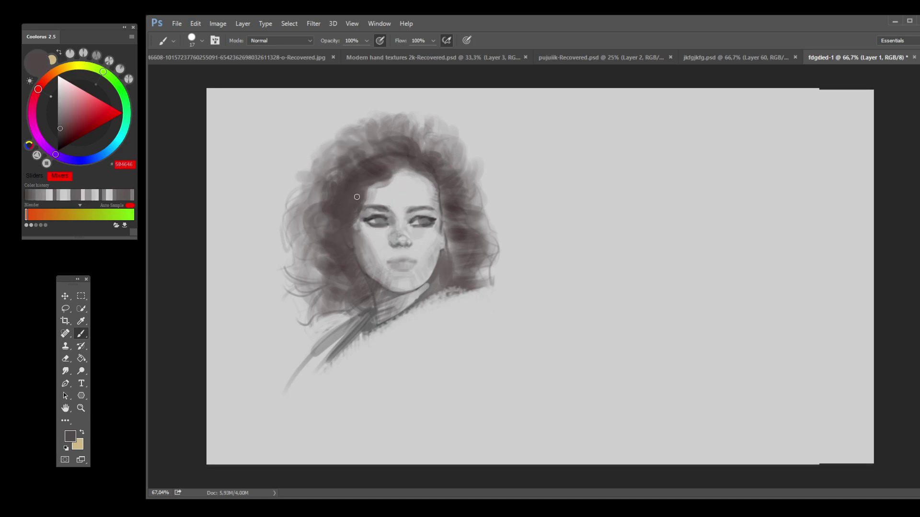
Step: Try a short dark 504646 stroke along the temple hair and step back through the last strokes
mouse_move(356, 222)
left_mouse_down()
mouse_move(360, 207)
mouse_move(357, 228)
left_mouse_up()
key("ctrl+z")
key("ctrl+z")
key("ctrl+z")
key("ctrl+z")
key("ctrl+z")
key("ctrl+shift+z")
key("ctrl+shift+z")
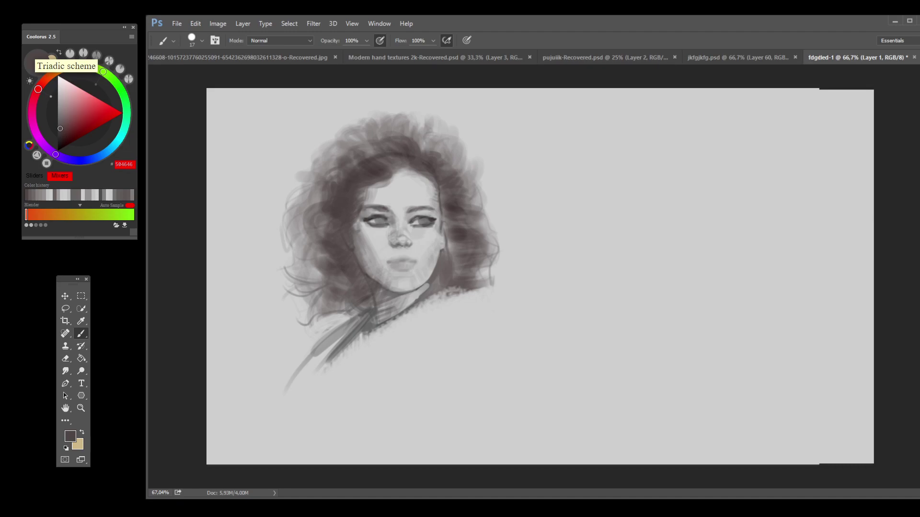
Step: Add 827F7F strands to the lower hair on the viewer's left and lighten the outer curls on both sides with C5C4C4
left_click(348, 305, "alt")
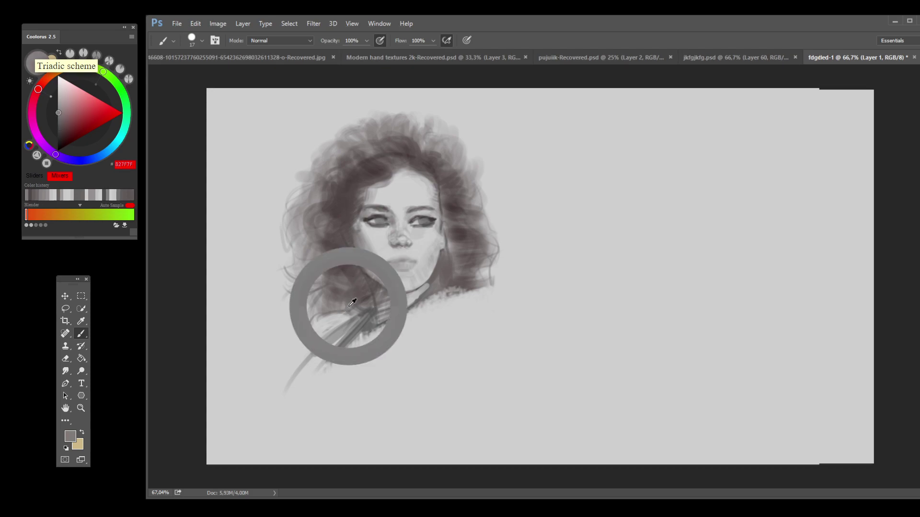
mouse_move(323, 315)
left_mouse_down()
mouse_move(325, 324)
mouse_move(346, 321)
left_mouse_up()
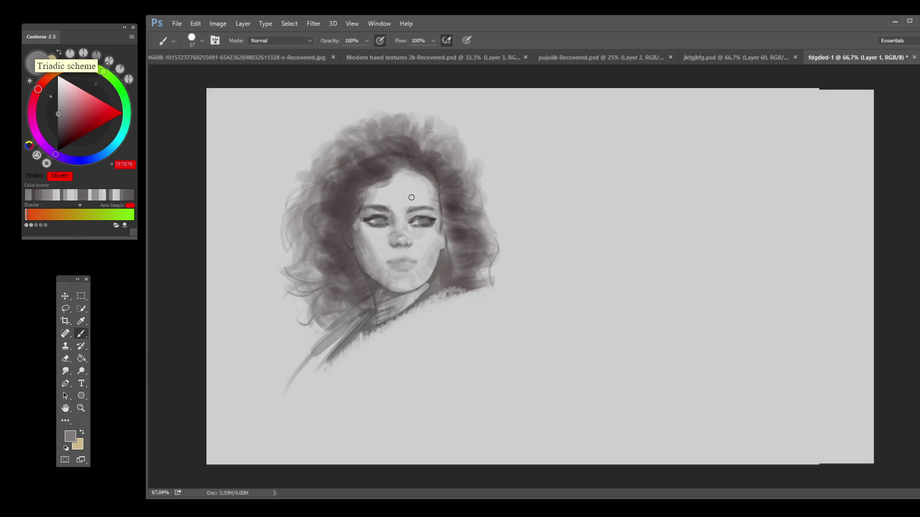
left_click(362, 142, "alt")
left_click(350, 120, "alt")
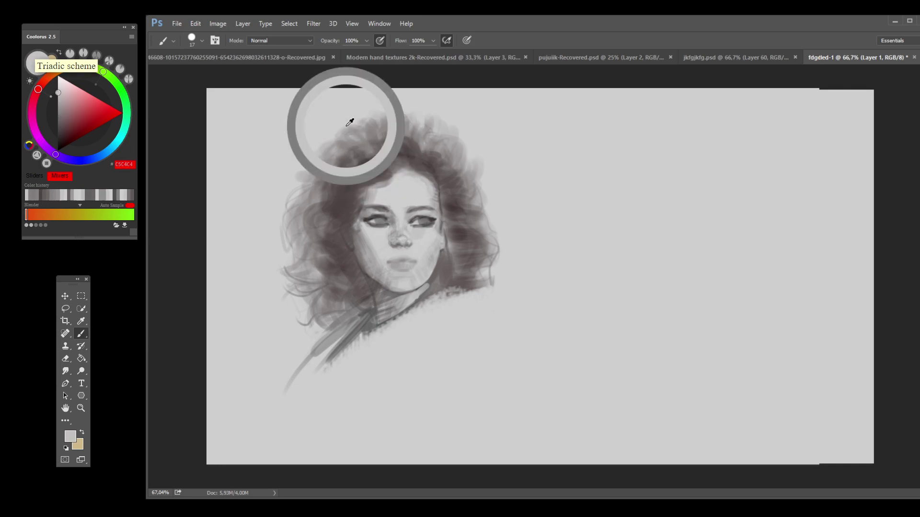
mouse_move(366, 138)
left_mouse_down()
mouse_move(332, 143)
mouse_move(374, 149)
mouse_move(347, 153)
mouse_move(334, 143)
mouse_move(345, 178)
mouse_move(333, 204)
mouse_move(295, 204)
mouse_move(334, 210)
mouse_move(300, 202)
mouse_move(315, 211)
mouse_move(315, 251)
left_mouse_up()
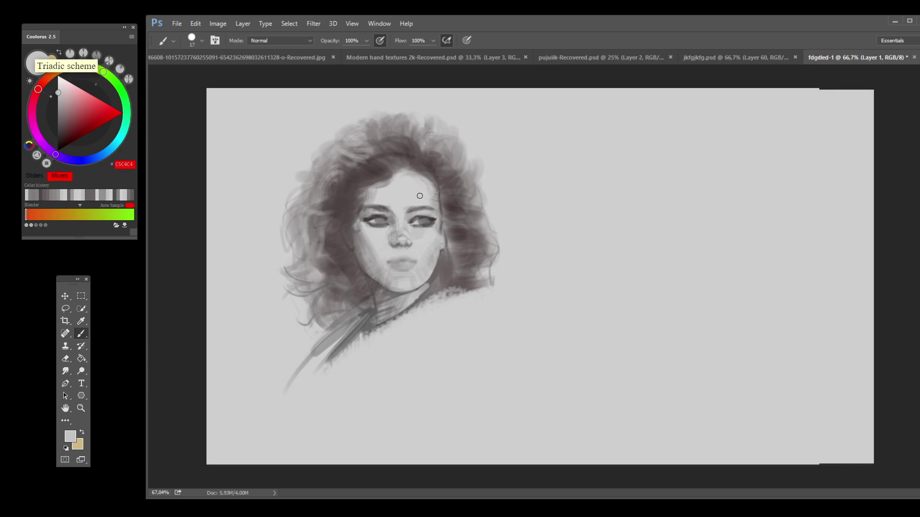
mouse_move(420, 137)
left_mouse_down()
mouse_move(403, 127)
mouse_move(427, 151)
mouse_move(437, 137)
mouse_move(456, 176)
mouse_move(472, 176)
mouse_move(464, 201)
mouse_move(456, 196)
mouse_move(478, 212)
mouse_move(474, 275)
left_mouse_up()
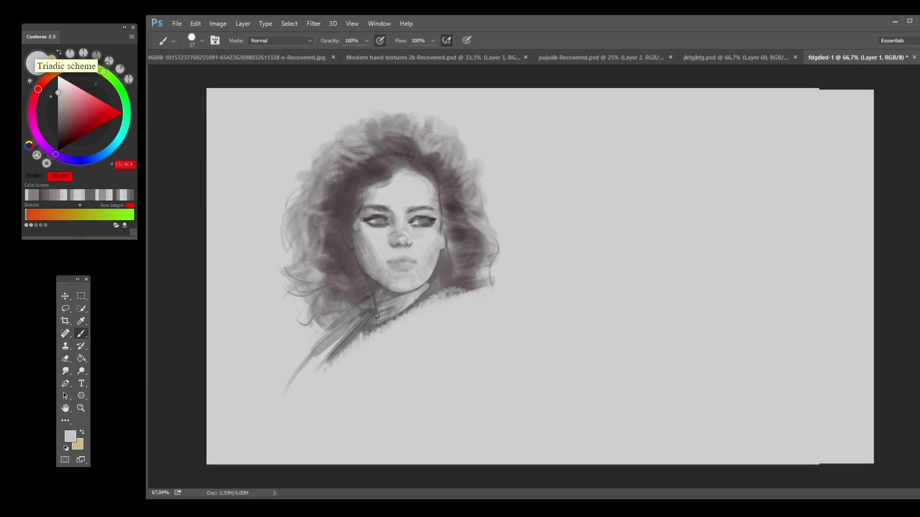
Step: Try to block in the garment below the collar with broad grey 777676 strokes
left_click(347, 336, "alt")
mouse_move(339, 340)
left_mouse_down()
mouse_move(315, 379)
mouse_move(347, 349)
mouse_move(315, 377)
mouse_move(419, 314)
left_mouse_up()
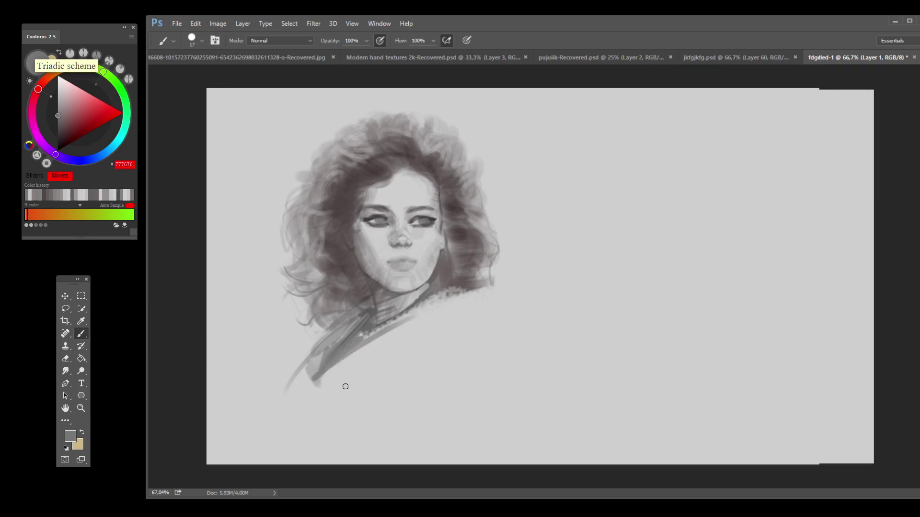
key("ctrl+z")
key("ctrl+z")
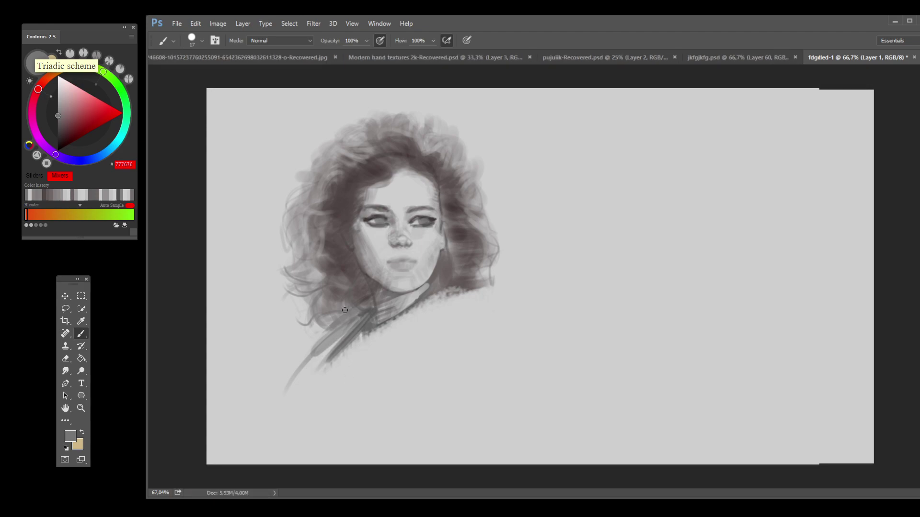
Step: Darken the lower curls above the collar on the viewer's left with sampled 5C5353, picking light grey at the hair edge
left_click(361, 290, "alt")
mouse_move(368, 293)
left_mouse_down()
mouse_move(356, 313)
mouse_move(354, 285)
mouse_move(345, 307)
mouse_move(353, 319)
mouse_move(323, 345)
left_mouse_up()
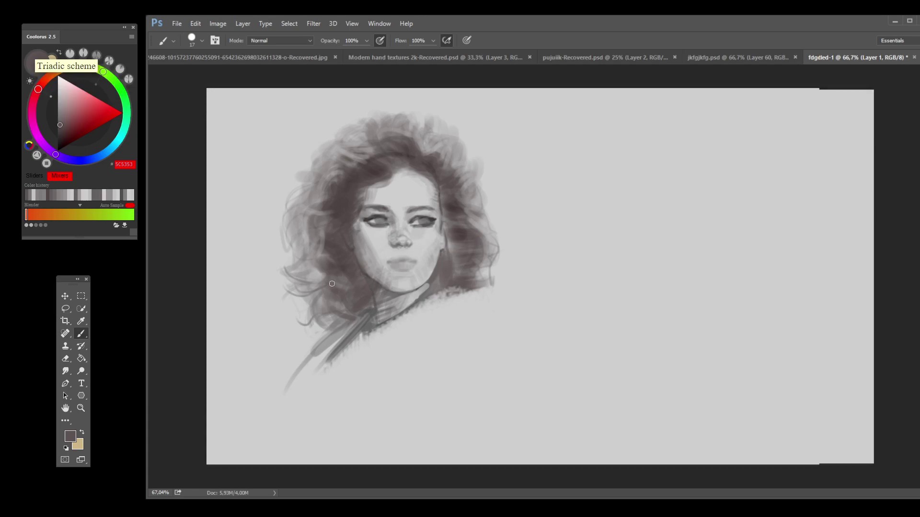
left_click(311, 306, "alt")
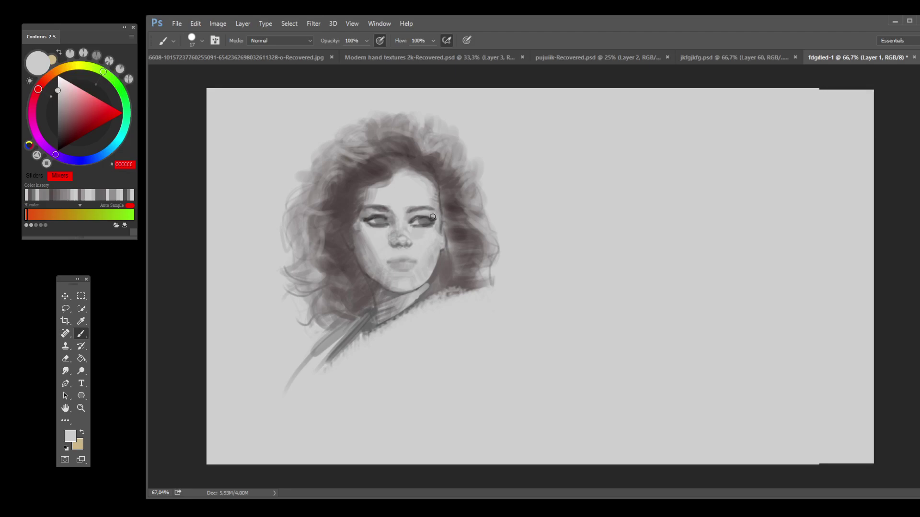
Step: Reduce the brush to 10 px and shorten the outer eyeliner corner of the eye on the viewer's right with sampled greys
key("bracketleft")
key("bracketleft")
left_click(388, 227, "alt")
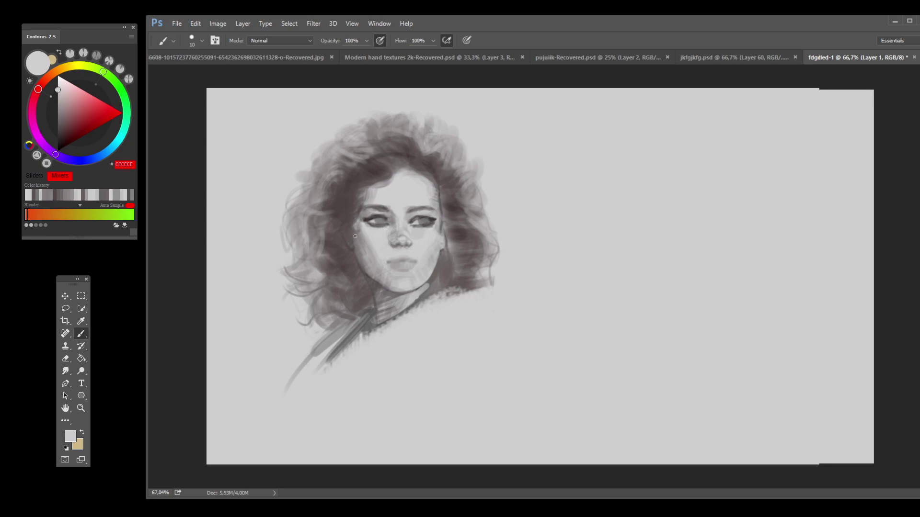
left_click(435, 219, "alt")
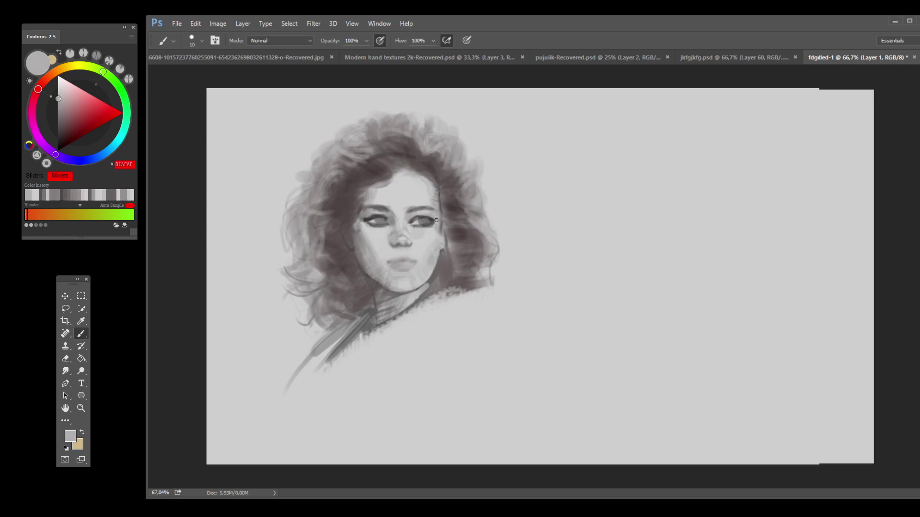
left_click(431, 218, "alt")
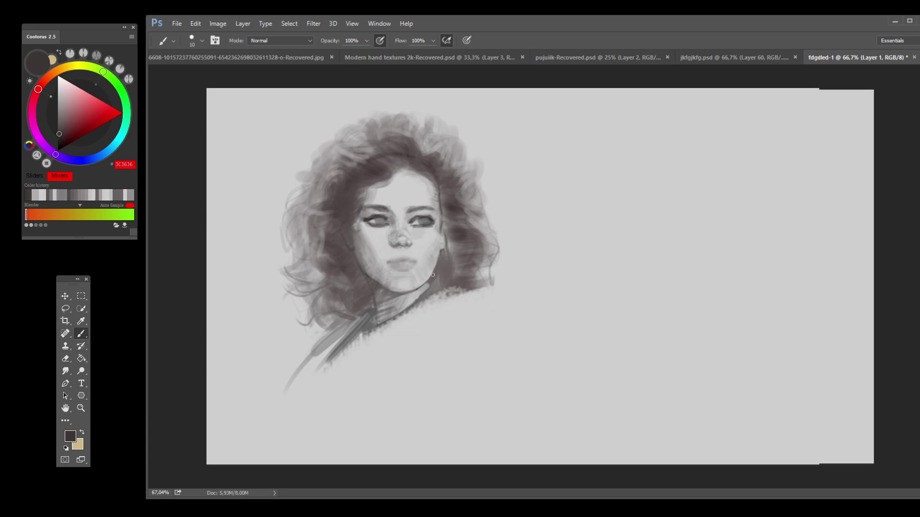
Step: Repaint the lips and the mouth corner on the viewer's right with sampled light greys, including B0AEAE
left_click(410, 266, "alt")
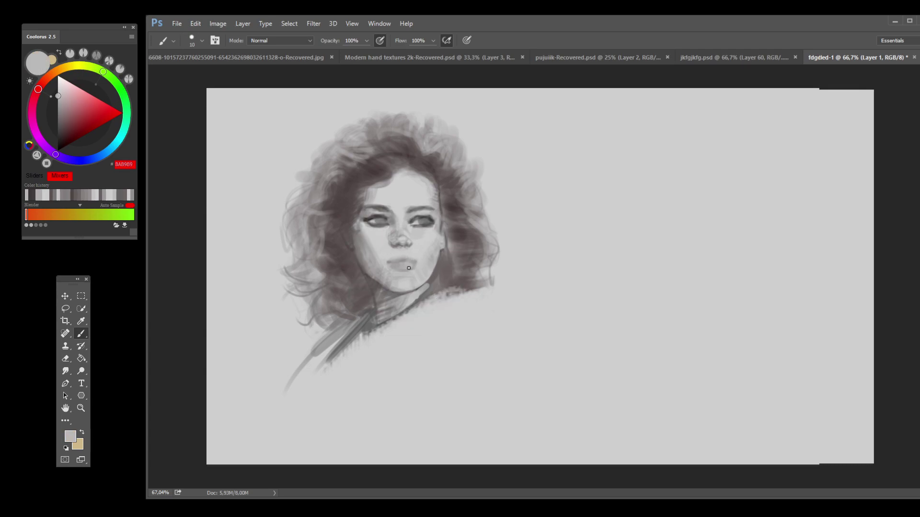
left_click(418, 259, "alt")
left_click(400, 262, "alt")
left_click(410, 268, "alt")
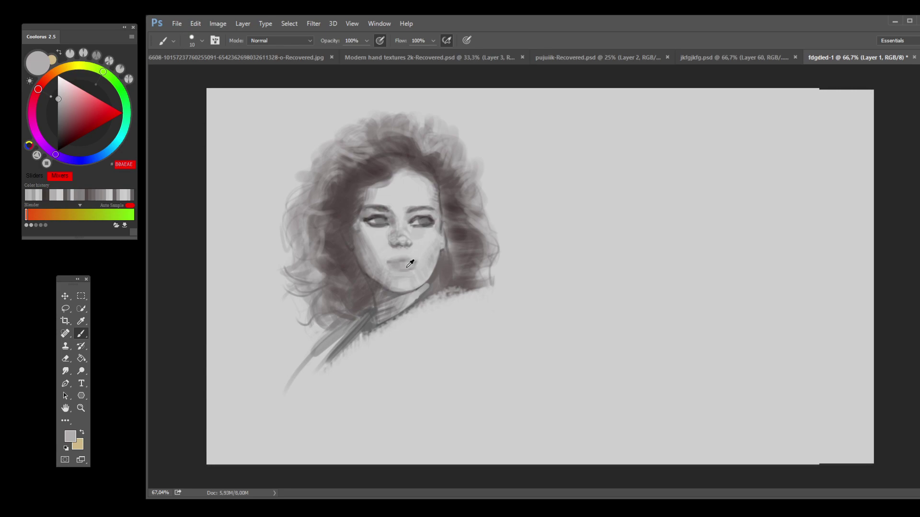
left_click(398, 269, "alt")
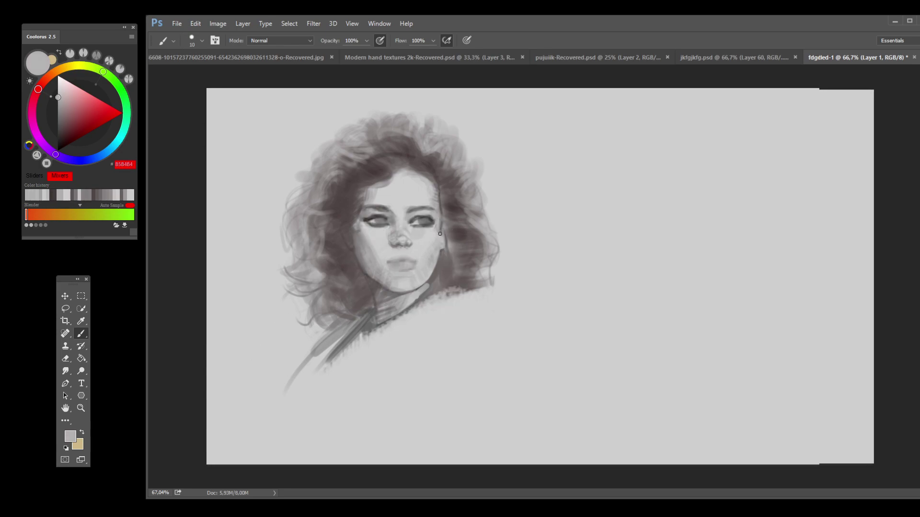
Step: Define the nostrils and underside of the nose with 6E6C6C and clean up around them with light grey CACACA
left_click(404, 239, "alt")
left_click(401, 241, "alt")
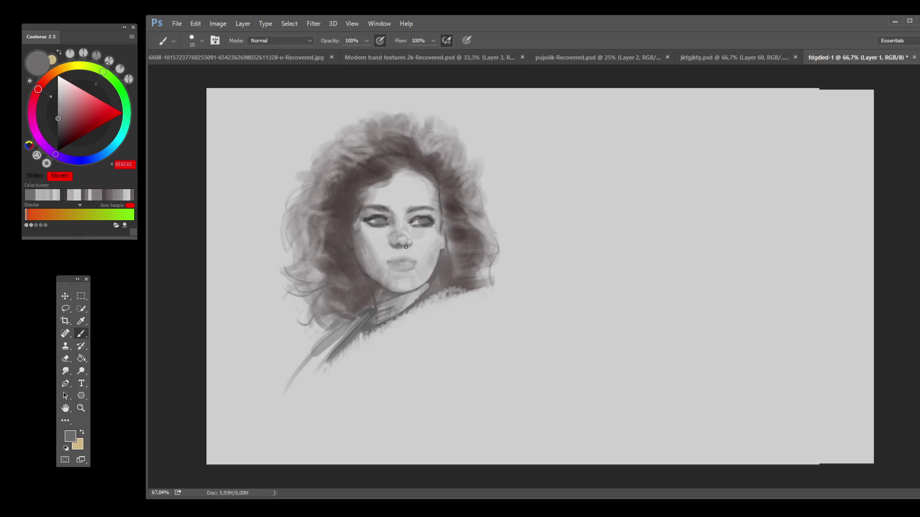
left_click(393, 248, "alt")
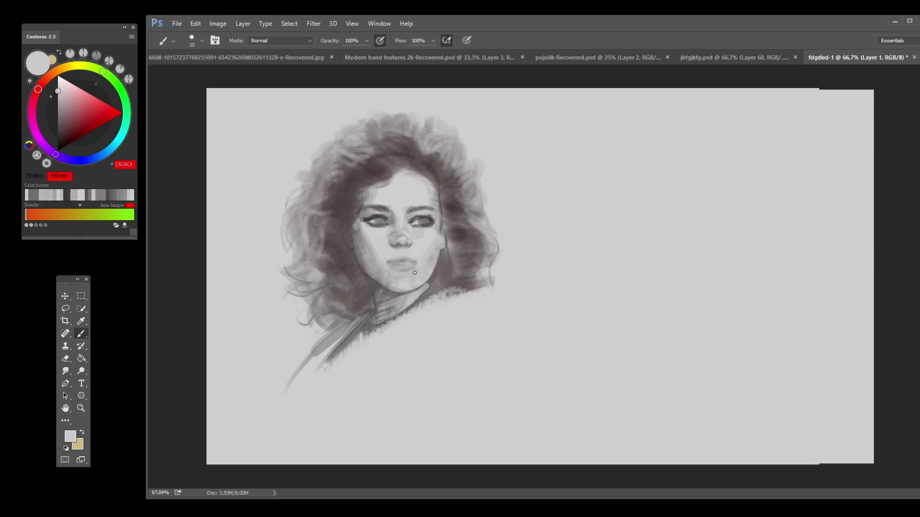
Step: Shape the lower lip and the shadow beneath it with sampled C4C4C4, A2A0A0 and BCBCBC
left_click(390, 265, "alt")
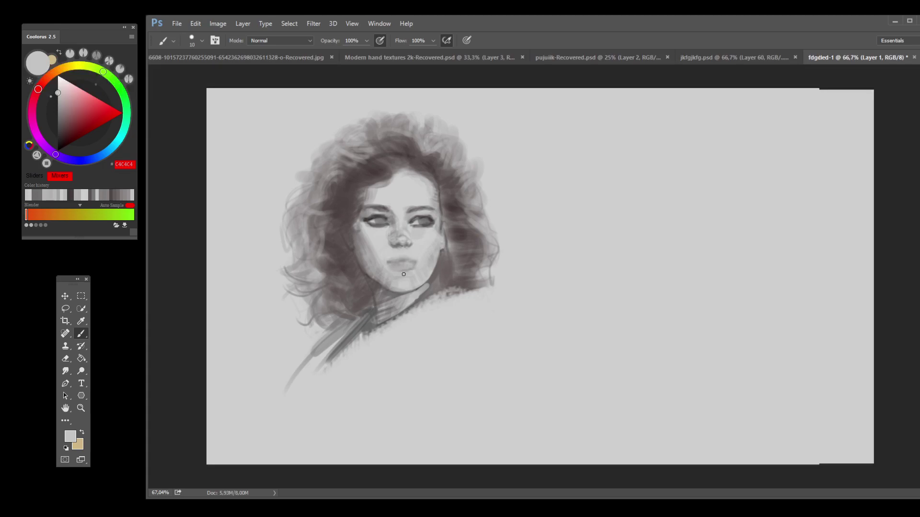
left_click(404, 271, "alt")
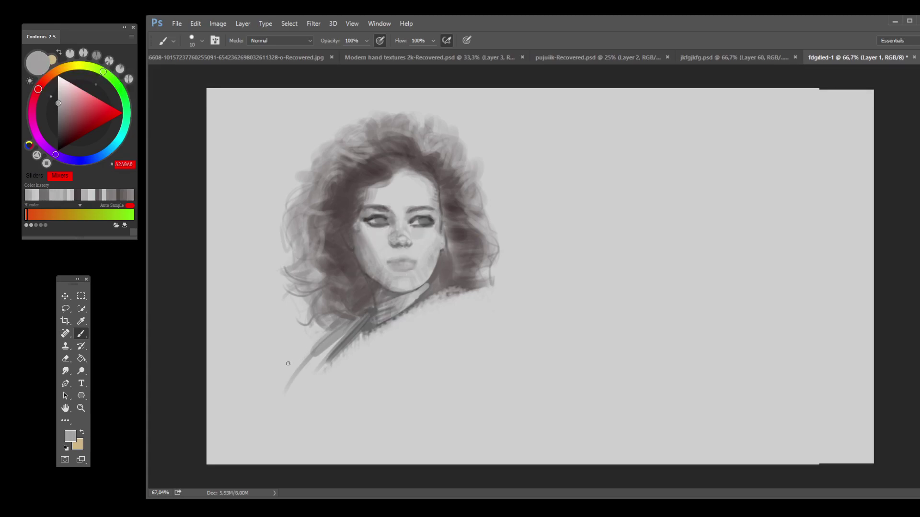
left_click(406, 273, "alt")
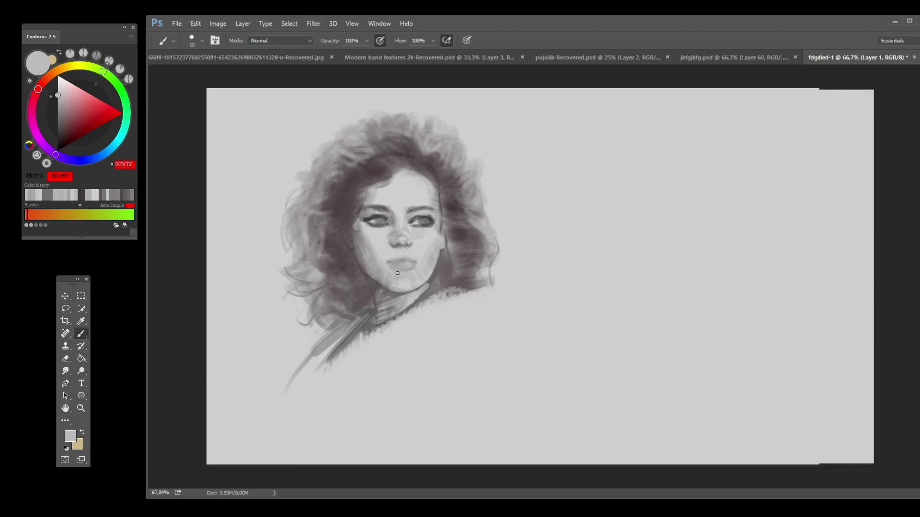
Step: Strengthen the line between the lips with dark grey 303030 and soften the mouth area with light grey C6C6C6
left_click(411, 259, "alt")
left_click(411, 260, "alt")
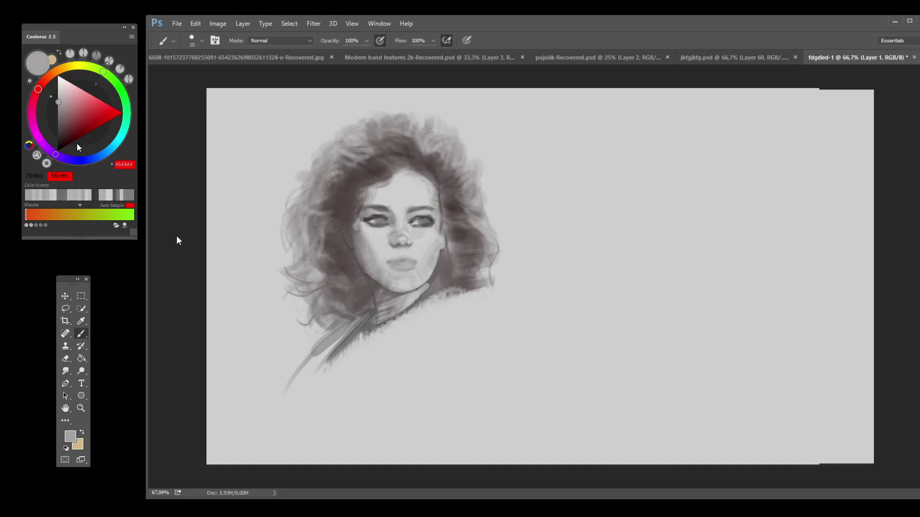
left_click(154, 228, "alt")
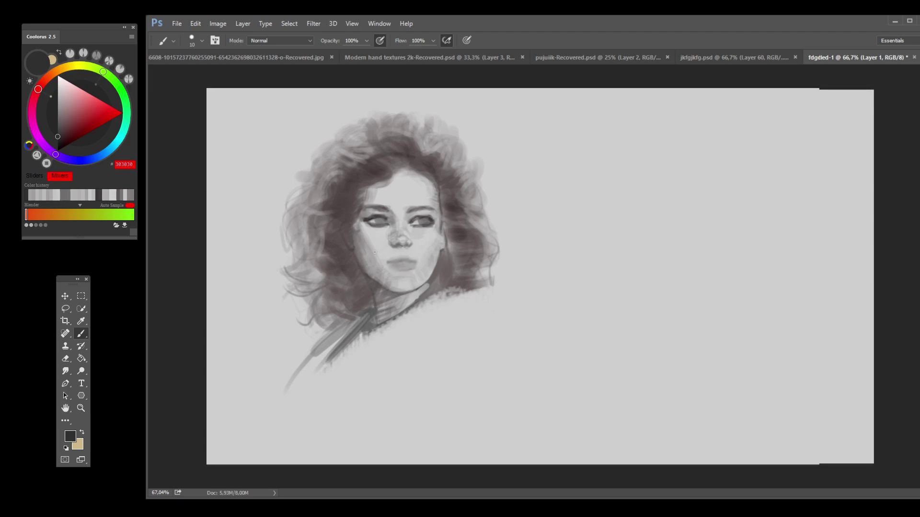
left_click(415, 264, "alt")
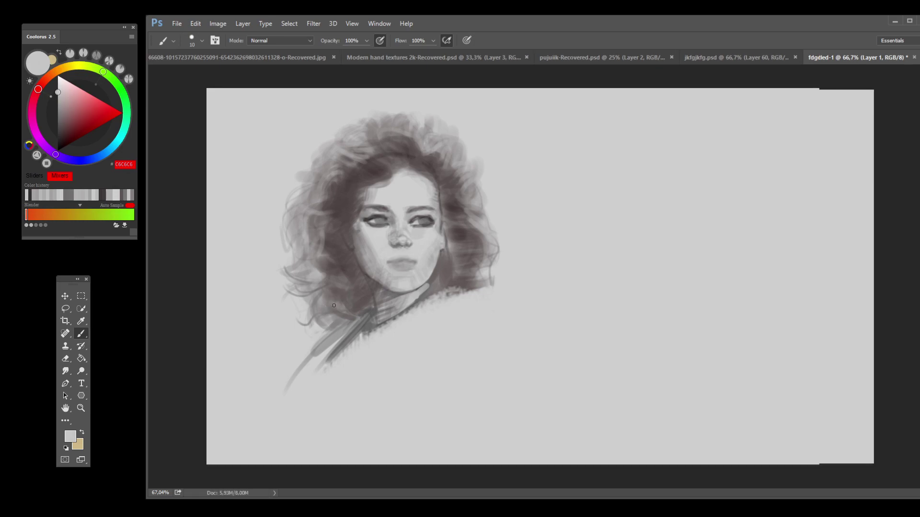
Step: Refine the cheek and jaw edge on the viewer's right with sampled greys AFAEAE and B6B5B5 and darker 6A6262 and 6C6565
left_click(436, 258, "alt")
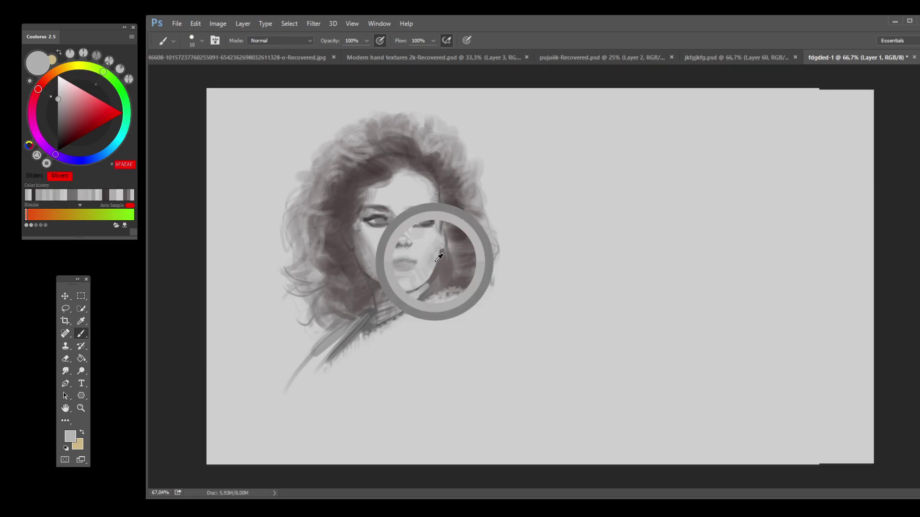
mouse_move(436, 258)
left_mouse_down()
mouse_move(433, 270)
mouse_move(434, 260)
left_mouse_up()
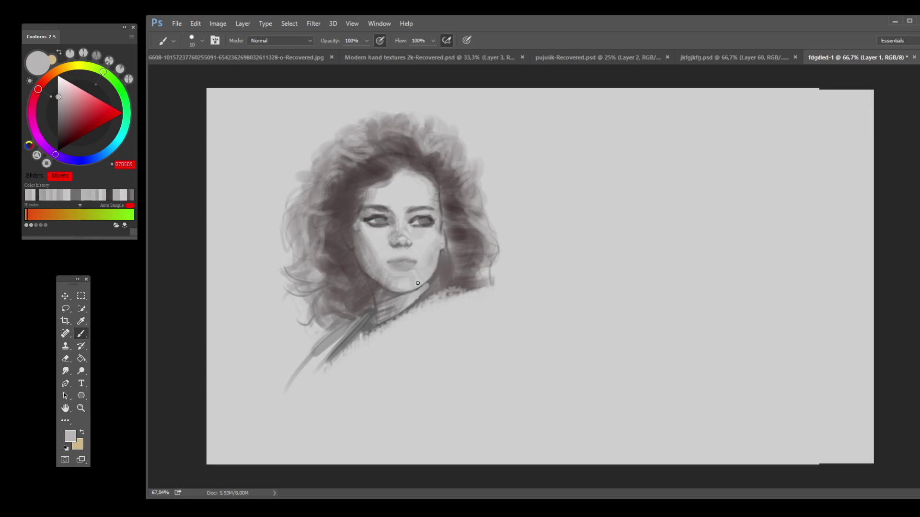
left_click(436, 275, "alt")
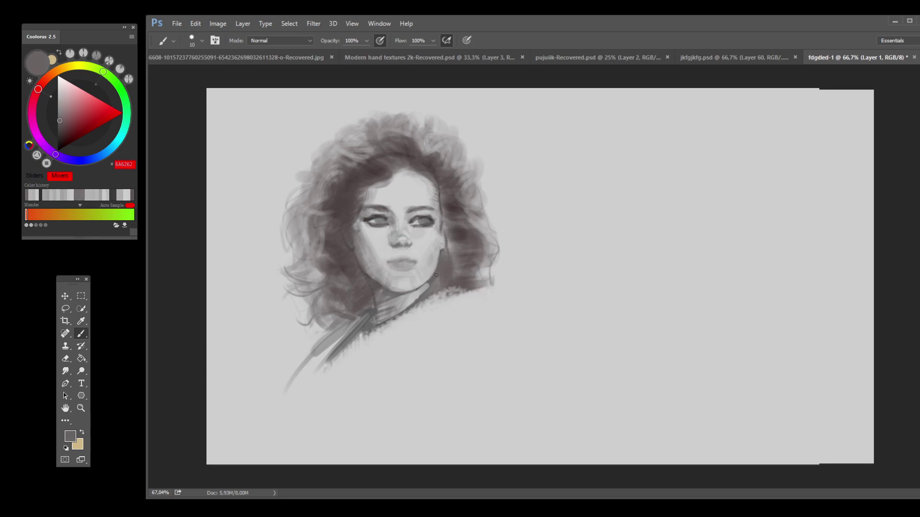
left_click(445, 241, "alt")
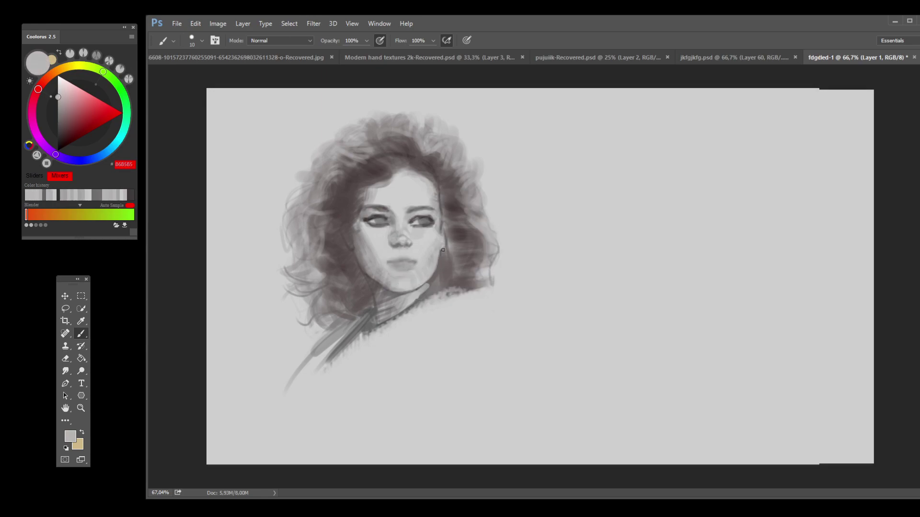
left_click(442, 252, "alt")
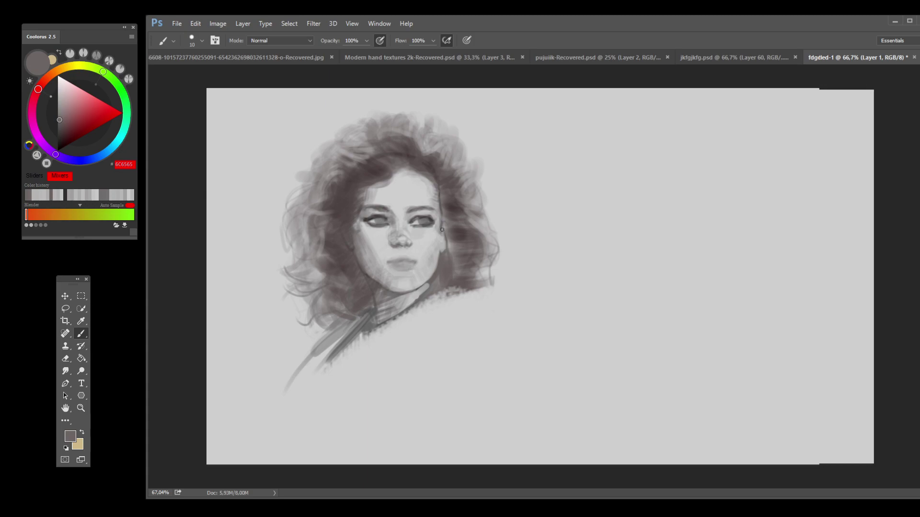
left_click(459, 248, "alt")
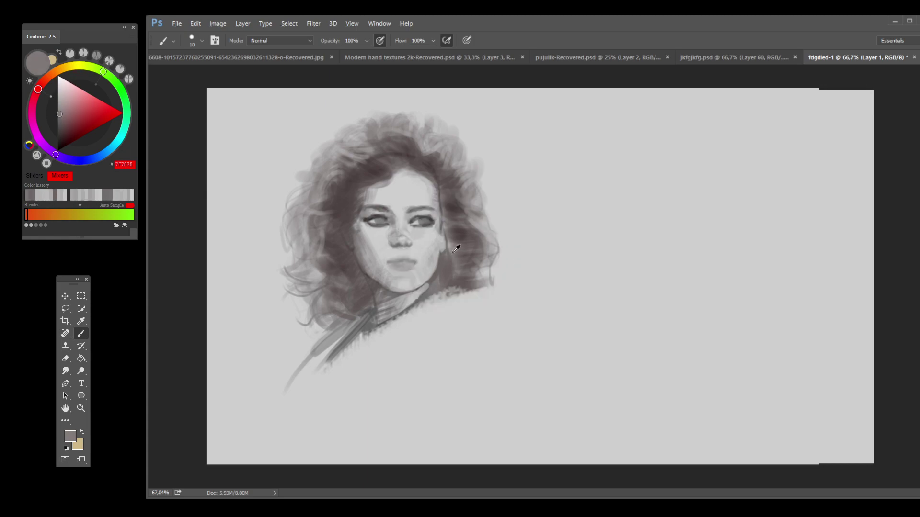
Step: Redefine the hair edge beside the face on the viewer's left with 5E5656 and the shadow under the jaw and chin with 777272
left_click(348, 240, "alt")
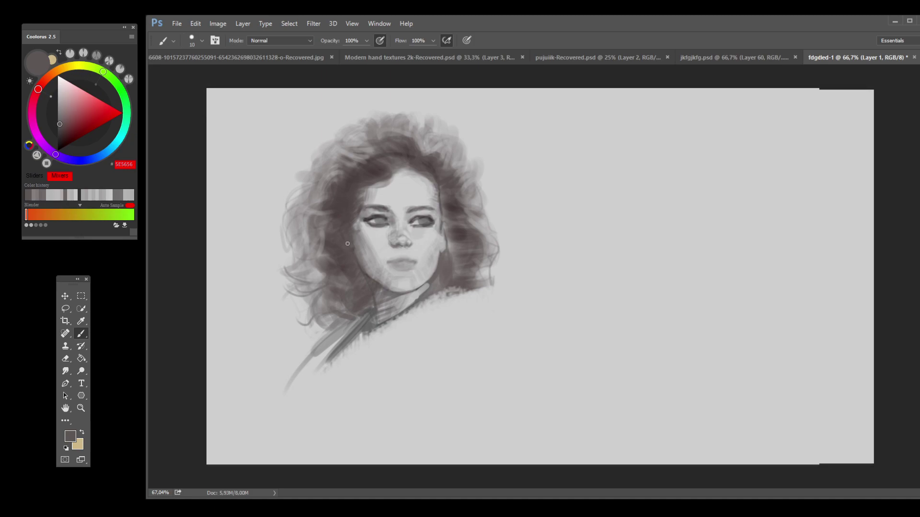
left_click(429, 283, "alt")
left_click(431, 283, "alt")
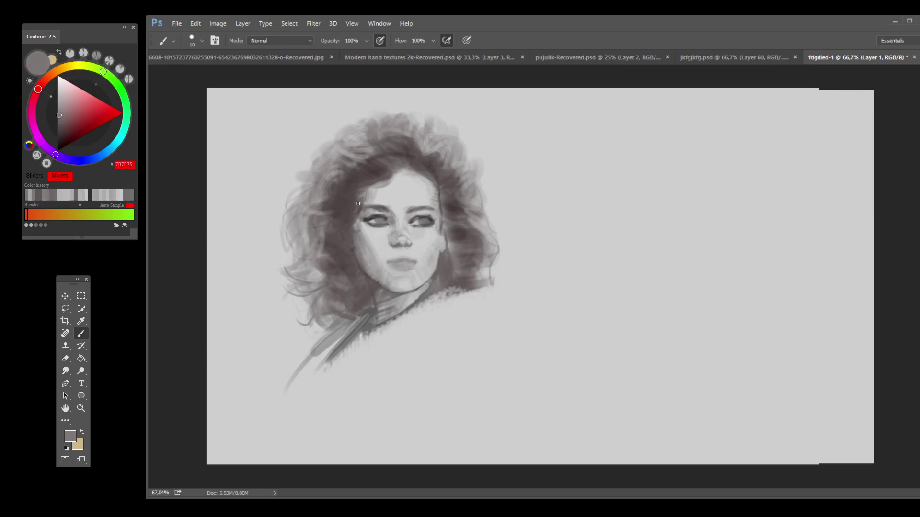
left_click(381, 297, "alt")
left_click(390, 292, "alt")
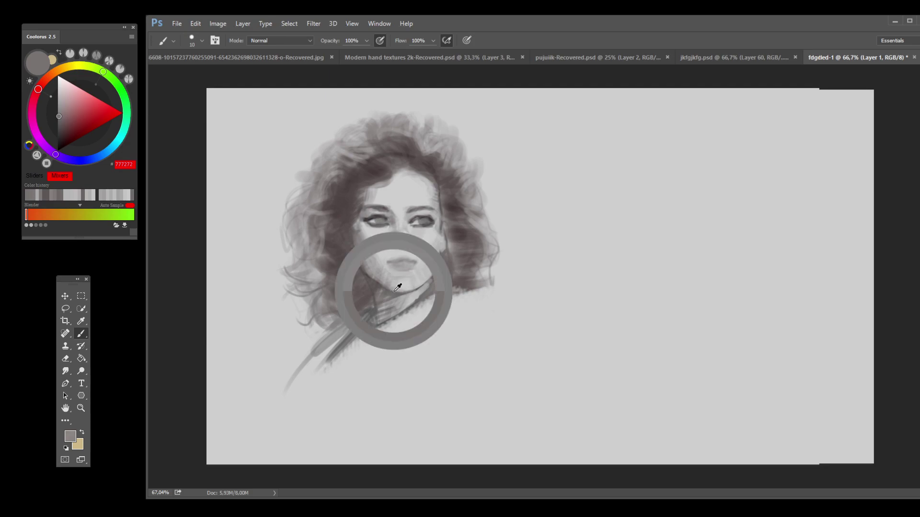
left_click(407, 294, "alt")
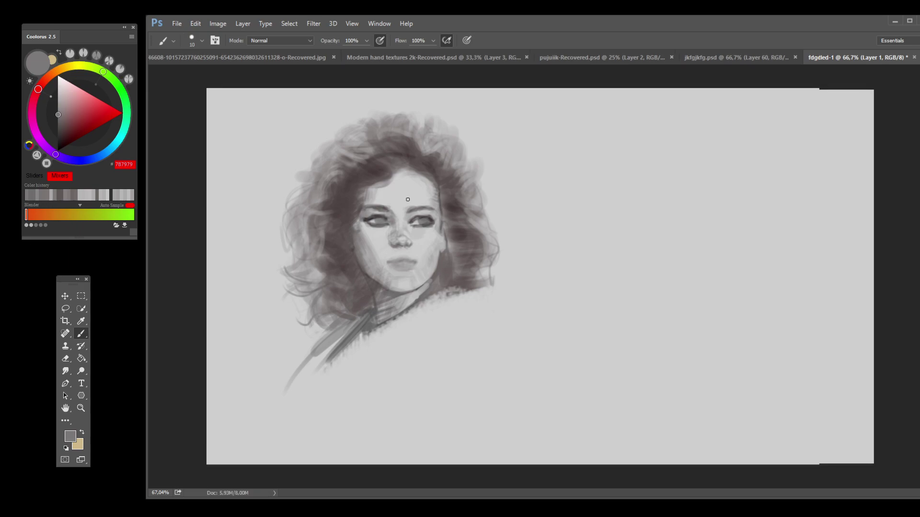
Step: Clean up beneath both eyes with light grey CDCDCD and touch up the eye on the viewer's right with 767272
left_click(379, 225, "alt")
left_click(384, 227, "alt")
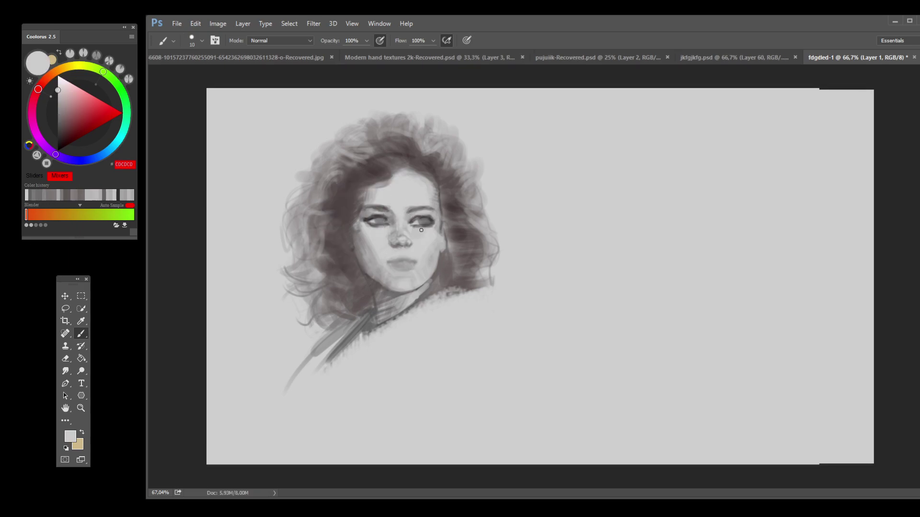
left_click(431, 225, "alt")
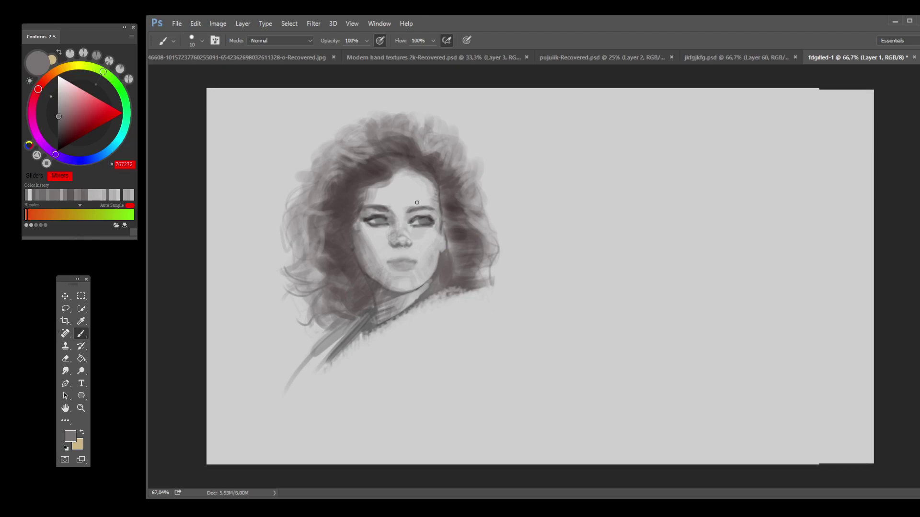
Step: Darken the lip line and mouth corners with sampled greys including 969494 and clean up around the mouth with CCCCCC and C9C9C9
left_click(418, 260, "alt")
left_click(412, 257, "alt")
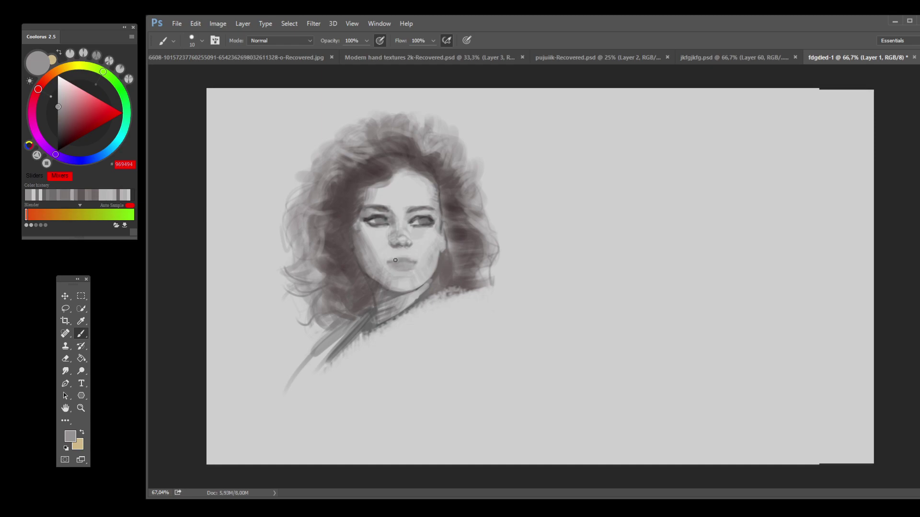
left_click(414, 260, "alt")
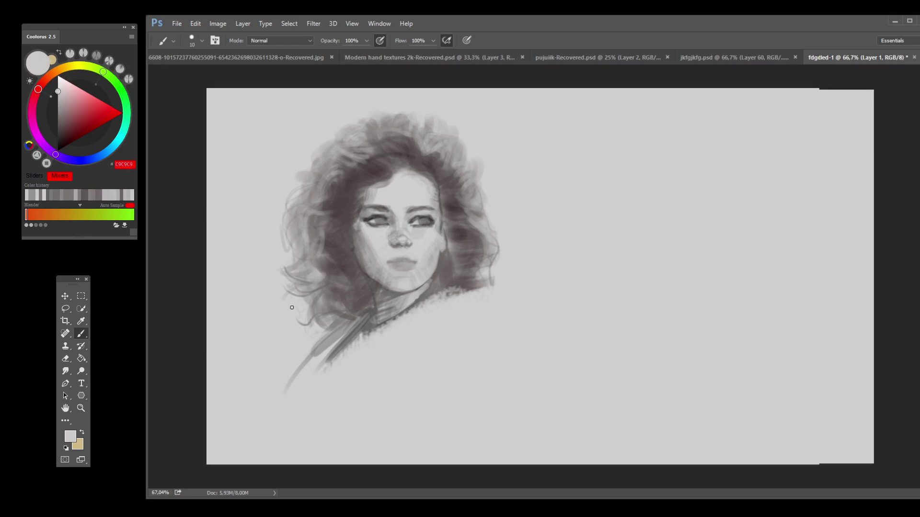
left_click(57, 144)
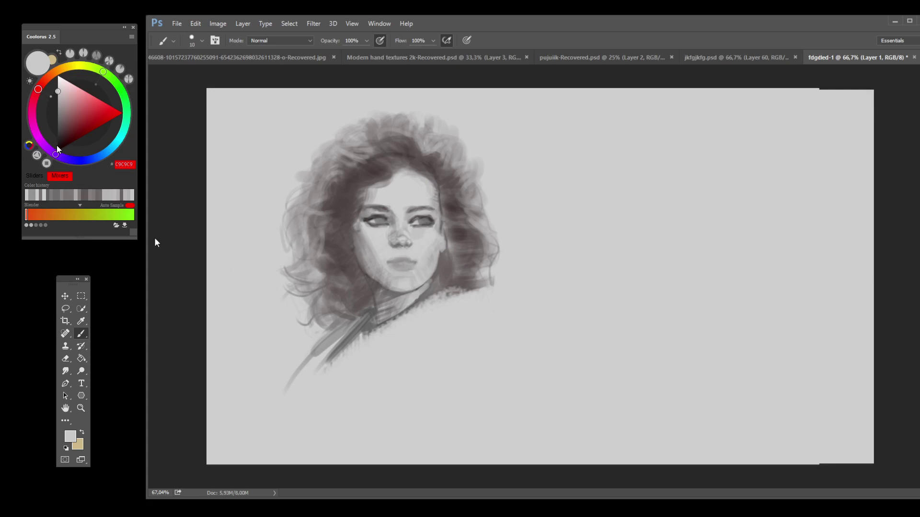
left_click(403, 261, "alt")
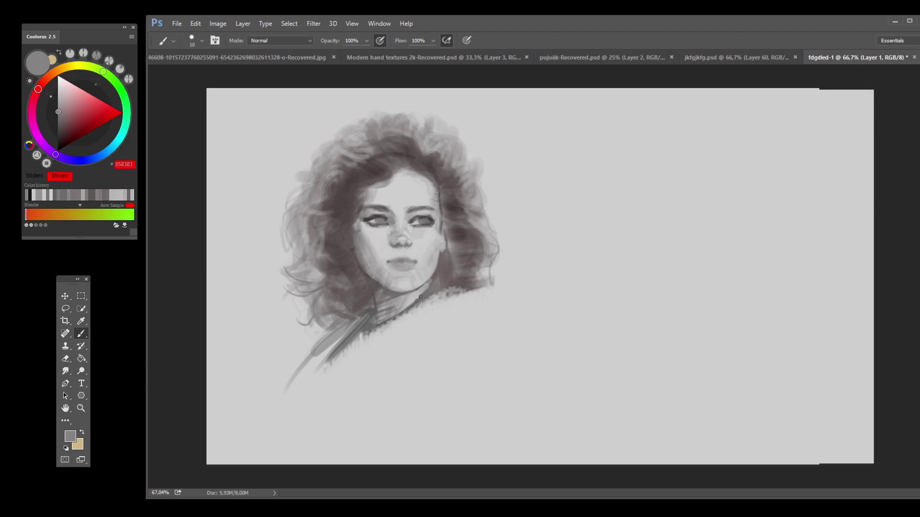
left_click(421, 250, "alt")
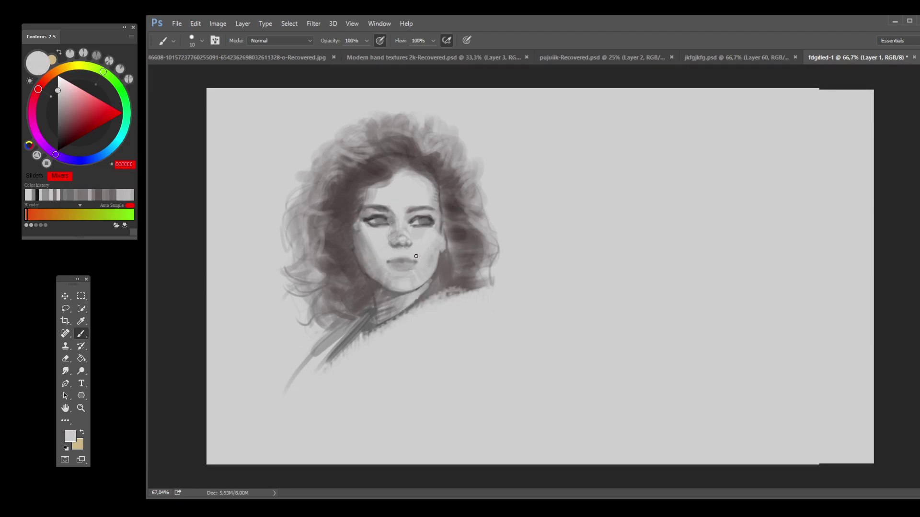
left_click(384, 258, "alt")
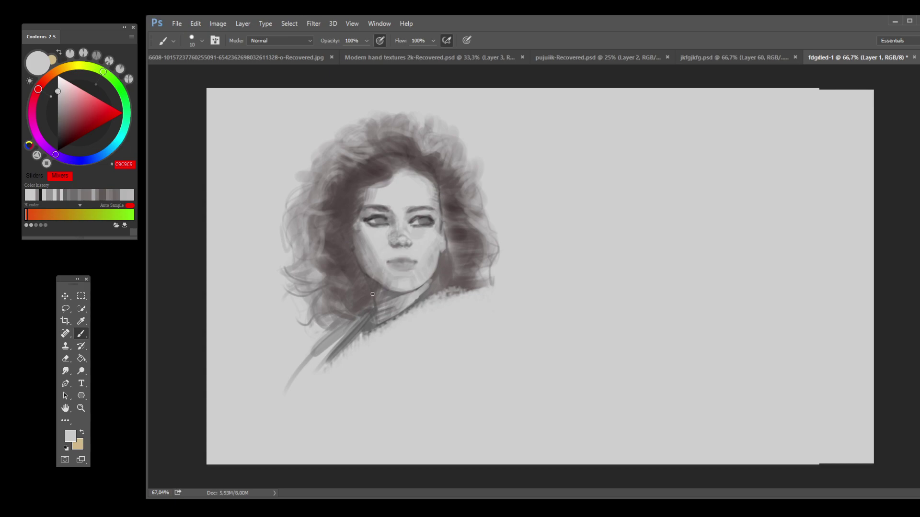
Step: Darken the collar beneath the hair with 555353 and paint curls in the hair on the viewer's right with 787171 and 514848
left_click(369, 308, "alt")
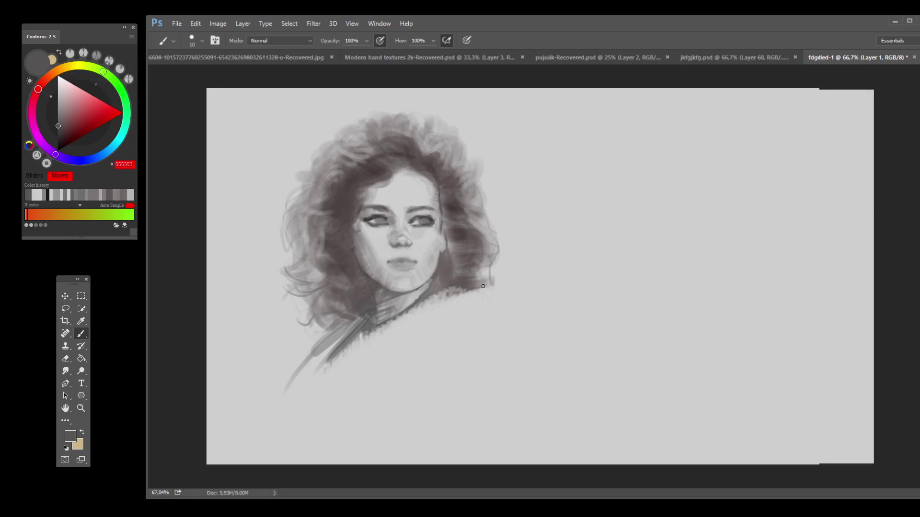
left_click(485, 231, "alt")
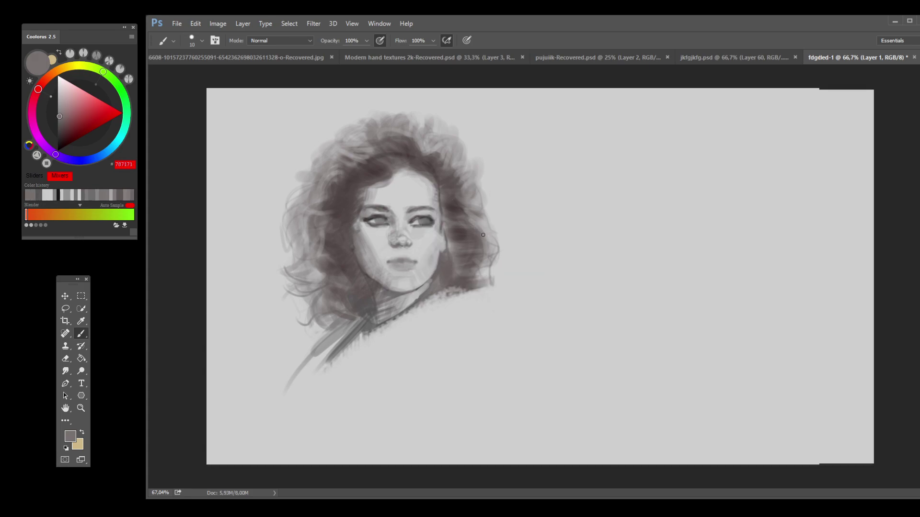
left_click_drag(485, 246, 483, 222)
left_click_drag(487, 266, 483, 259)
left_click(472, 205, "alt")
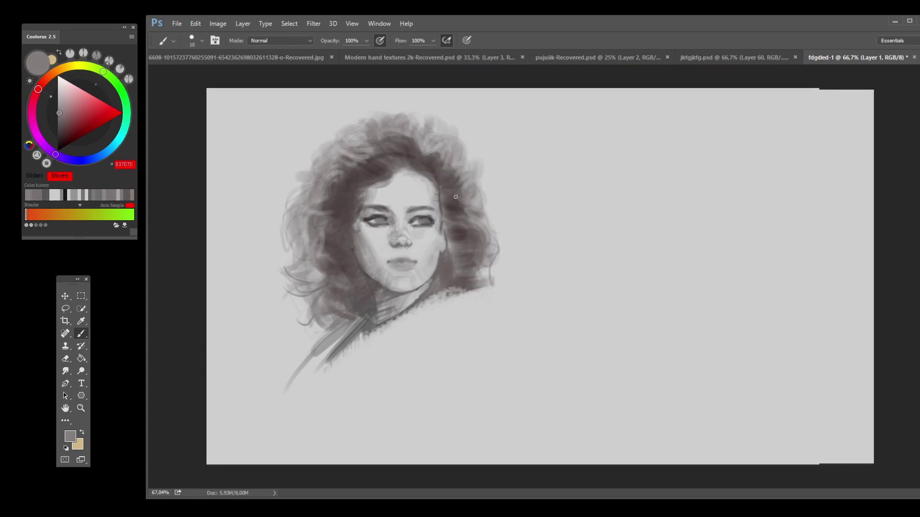
left_click(456, 205, "alt")
left_click_drag(461, 207, 492, 215)
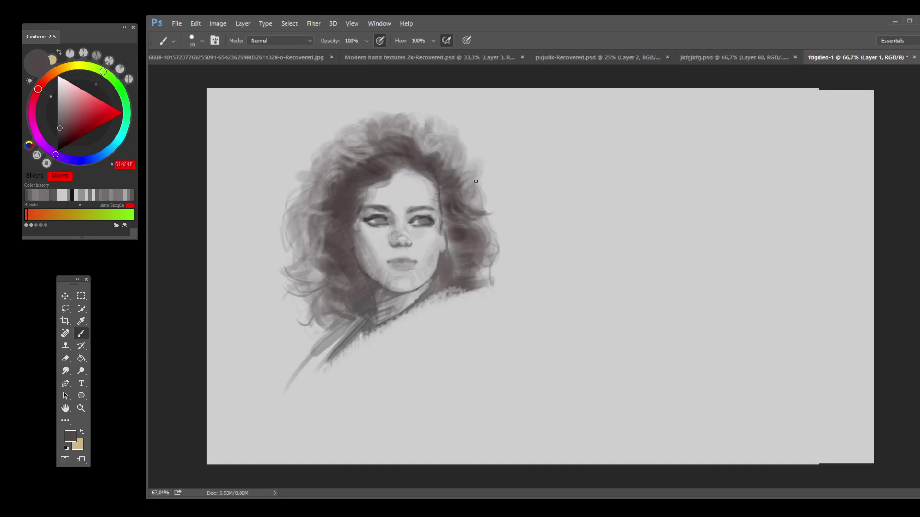
Step: Paint loose dark strands with 514848 through the upper hair on the viewer's right, undoing the unwanted strokes
left_click_drag(475, 182, 486, 170)
key("ctrl+z")
mouse_move(467, 173)
left_mouse_down()
mouse_move(446, 178)
mouse_move(472, 159)
mouse_move(438, 176)
mouse_move(459, 155)
mouse_move(436, 138)
left_mouse_up()
key("ctrl+alt+z")
key("ctrl+alt+z")
key("ctrl+alt+z")
key("ctrl+alt+z")
mouse_move(413, 139)
left_mouse_down()
mouse_move(432, 143)
mouse_move(439, 135)
mouse_move(432, 154)
left_mouse_up()
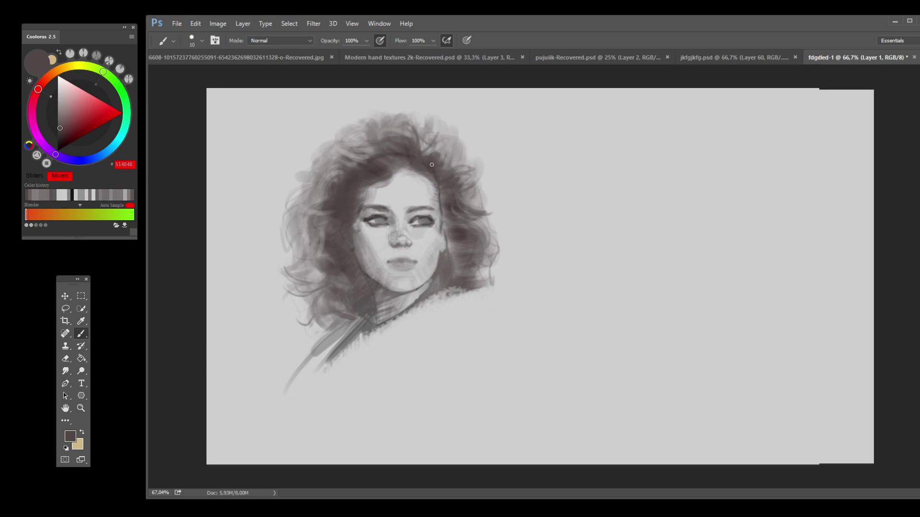
Step: Try painting dark strands over the hair from the crown toward the viewer's left
mouse_move(380, 139)
left_mouse_down()
mouse_move(415, 126)
mouse_move(373, 152)
mouse_move(329, 150)
mouse_move(347, 151)
mouse_move(332, 172)
left_mouse_up()
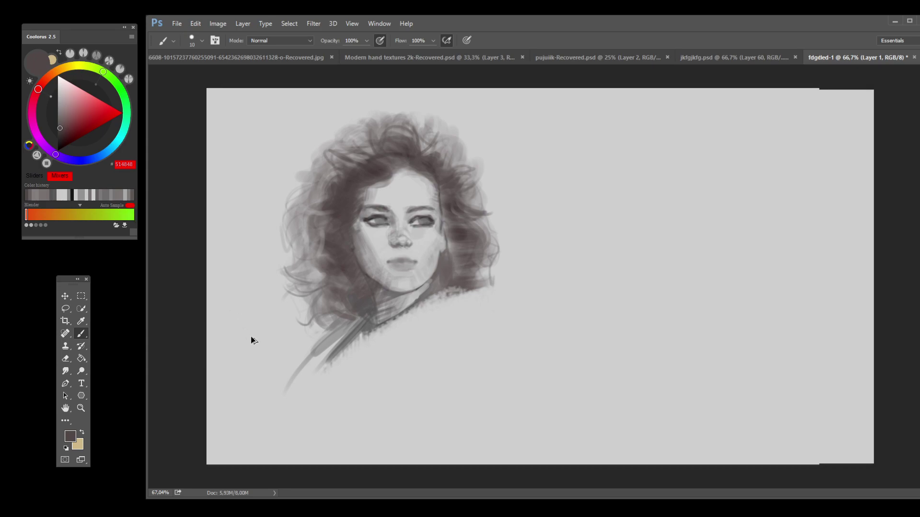
key("ctrl+z")
key("ctrl+z")
key("ctrl+z")
Step: Reshape the hairline above the forehead with 514848 and CECECE, and darken the hair beside the face on the viewer's right with 615858
left_click_drag(373, 187, 424, 169)
left_click(413, 174, "alt")
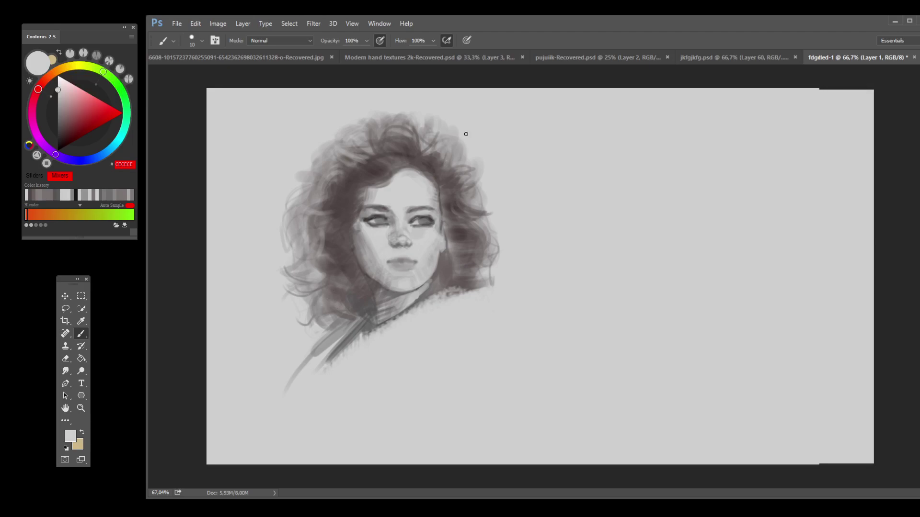
left_click(445, 182, "alt")
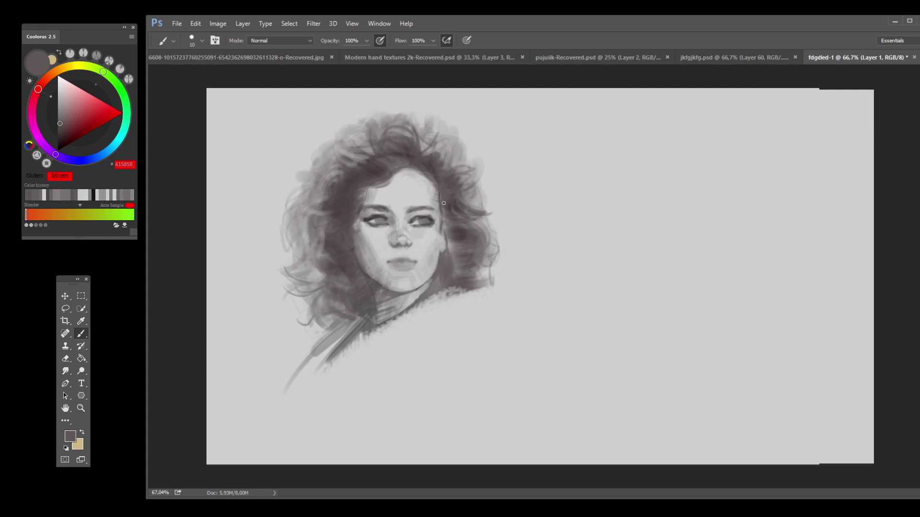
mouse_move(446, 213)
left_mouse_down()
mouse_move(451, 246)
mouse_move(446, 238)
mouse_move(467, 253)
mouse_move(464, 280)
left_mouse_up()
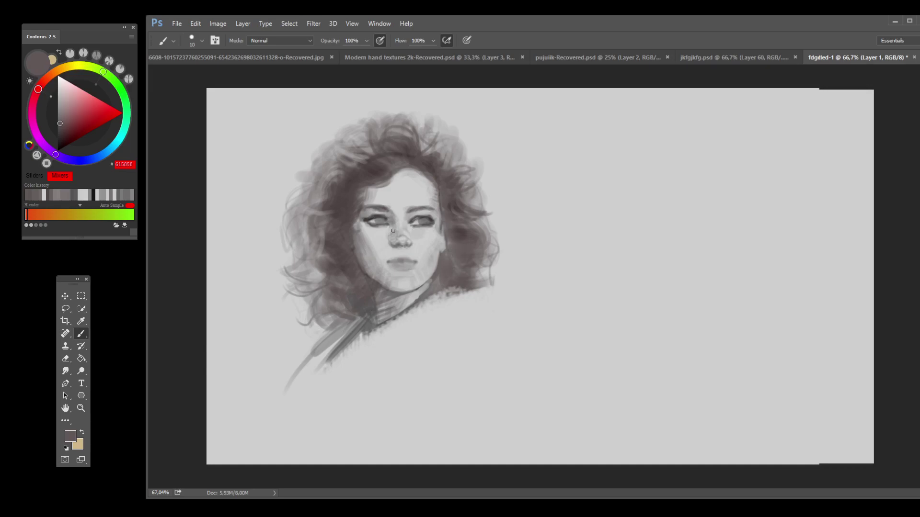
Step: Deepen the inner hair around the forehead with dark brownish grey 493F3F and soften the forehead hairline with light greys including C7C6C6
left_click(443, 207, "alt")
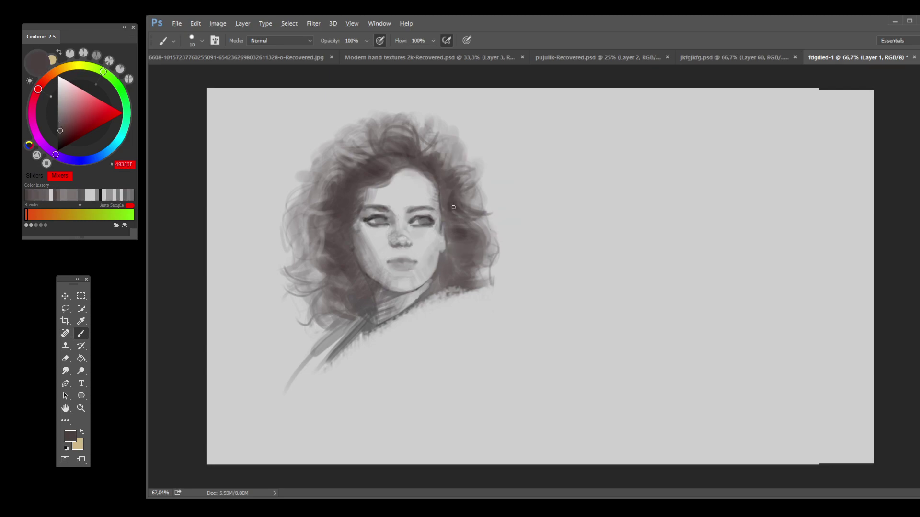
left_click_drag(447, 186, 435, 143)
mouse_move(378, 157)
left_mouse_down()
mouse_move(395, 166)
mouse_move(361, 162)
mouse_move(384, 177)
mouse_move(354, 153)
mouse_move(383, 169)
mouse_move(368, 170)
mouse_move(355, 152)
mouse_move(365, 183)
left_mouse_up()
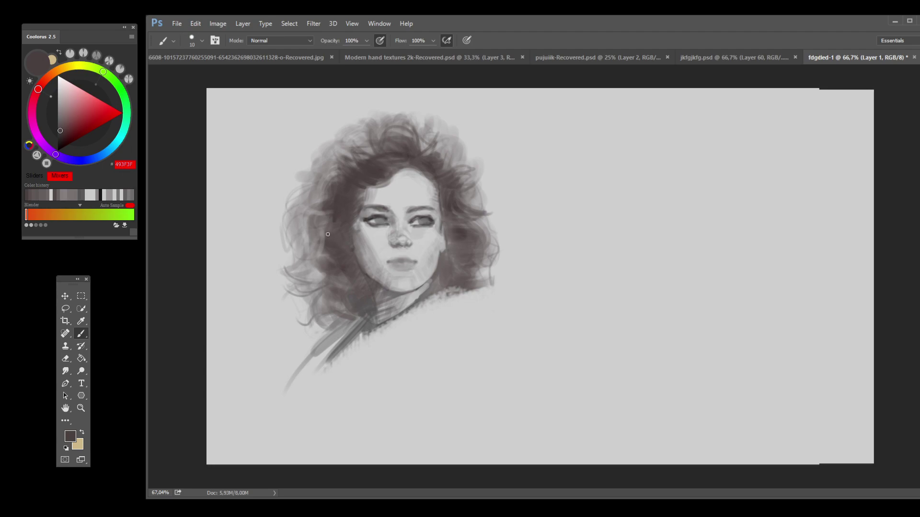
left_click(423, 174, "alt")
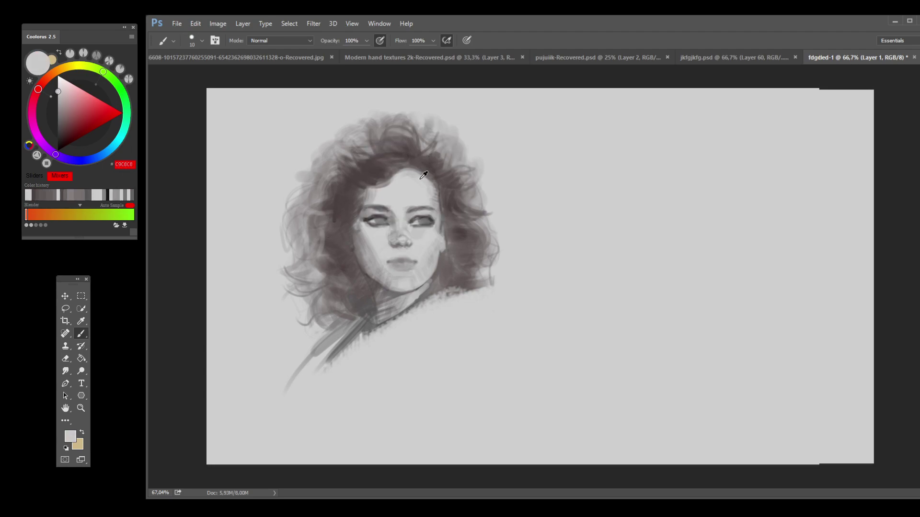
left_click_drag(422, 176, 401, 169)
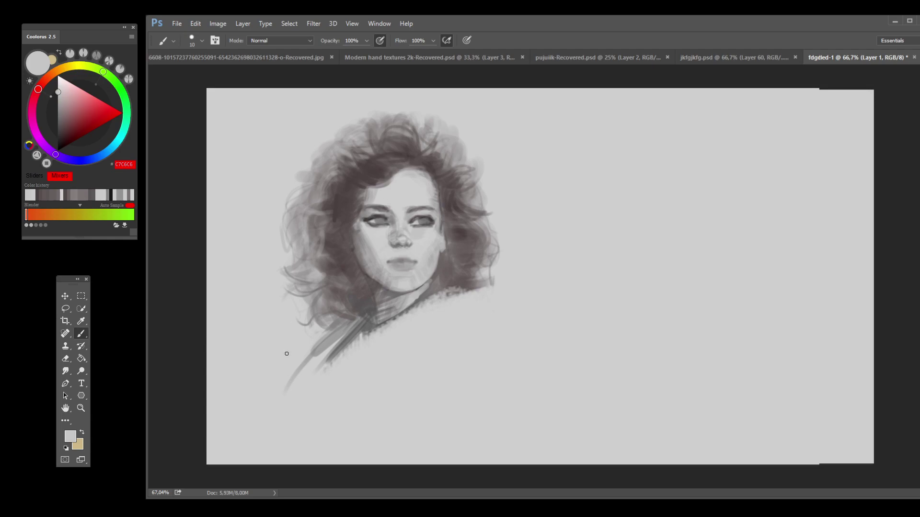
Step: Soften the edge of the cheek beside the hair on the viewer's left with sampled mid greys, including 8A8787
left_click(433, 260, "alt")
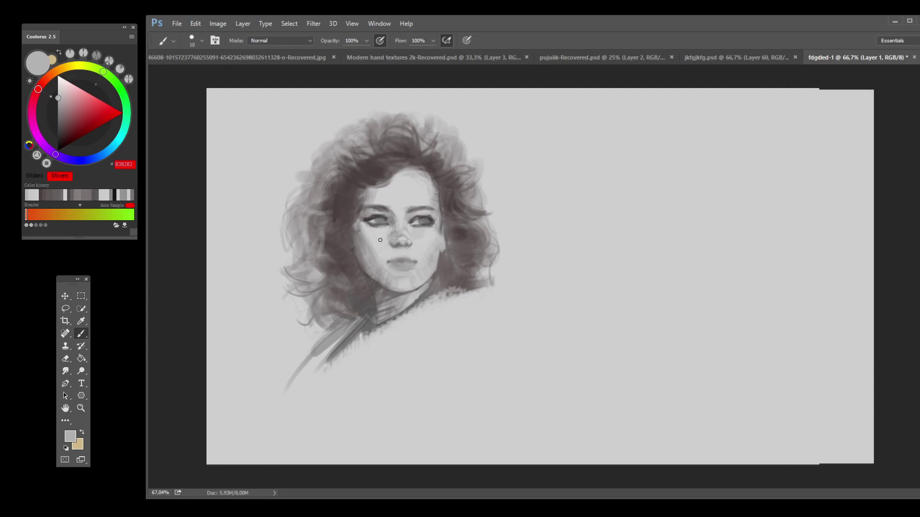
left_click(363, 236, "alt")
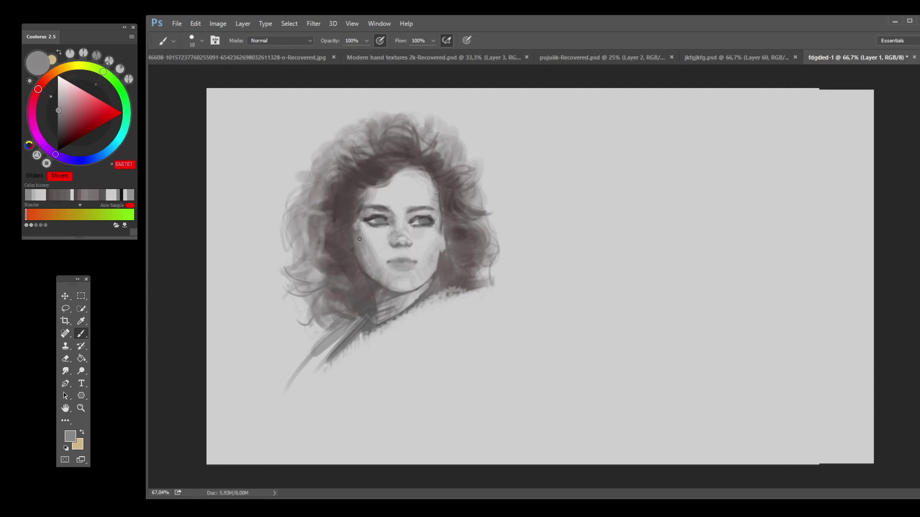
left_click(361, 236, "alt")
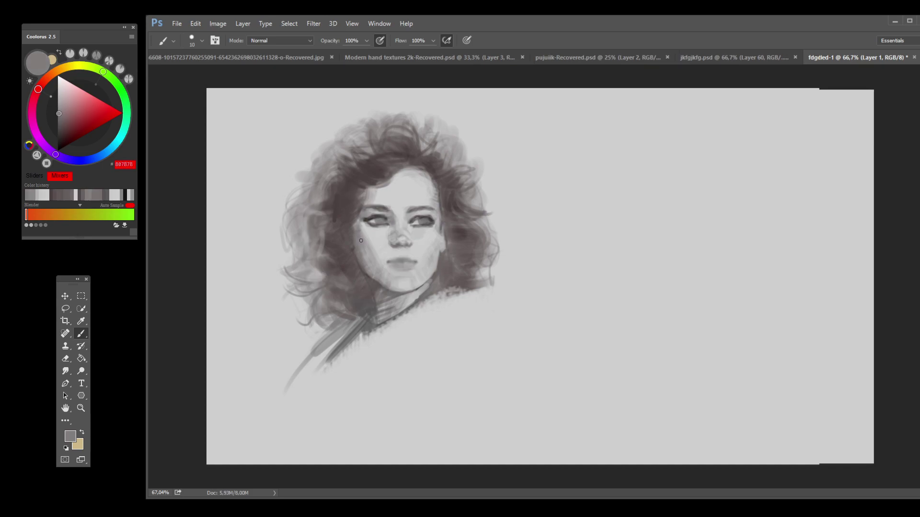
left_click(364, 231, "alt")
left_click(363, 235, "alt")
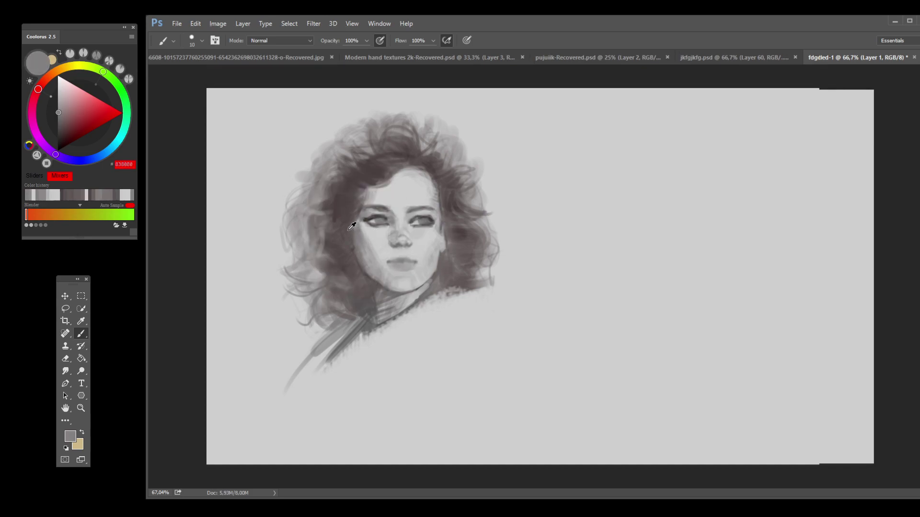
Step: Refine the dark hair edge along the cheek on the viewer's left with 5A5151 and 574F4F, undoing the unwanted stroke
left_click(353, 235, "alt")
left_click_drag(357, 249, 356, 231)
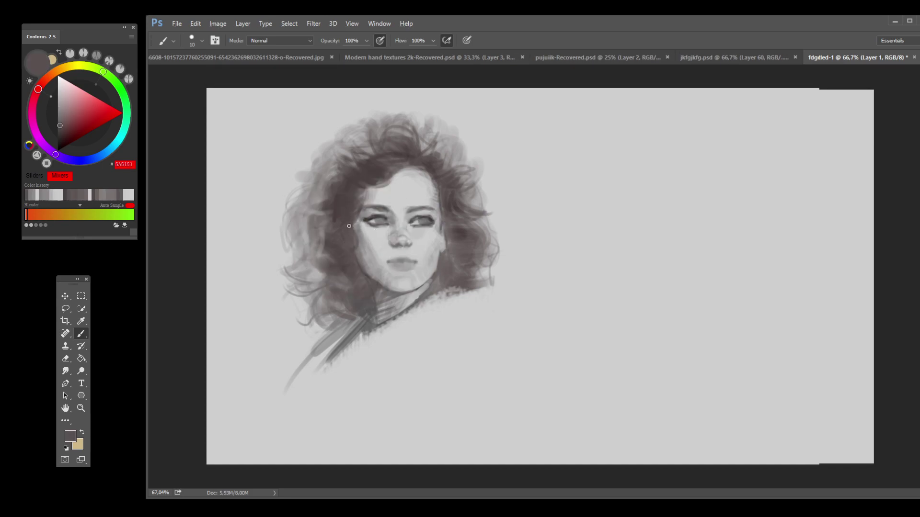
key("ctrl+z")
left_click(349, 251, "alt")
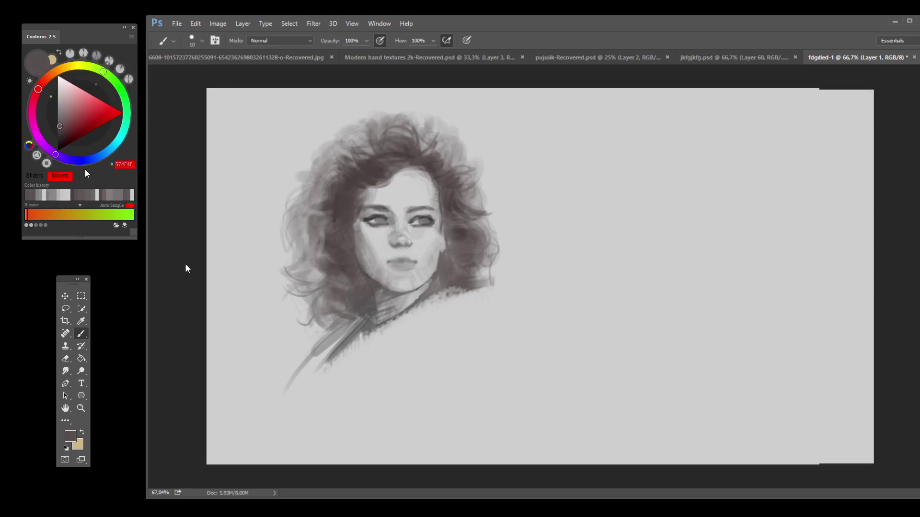
left_click(352, 247, "alt")
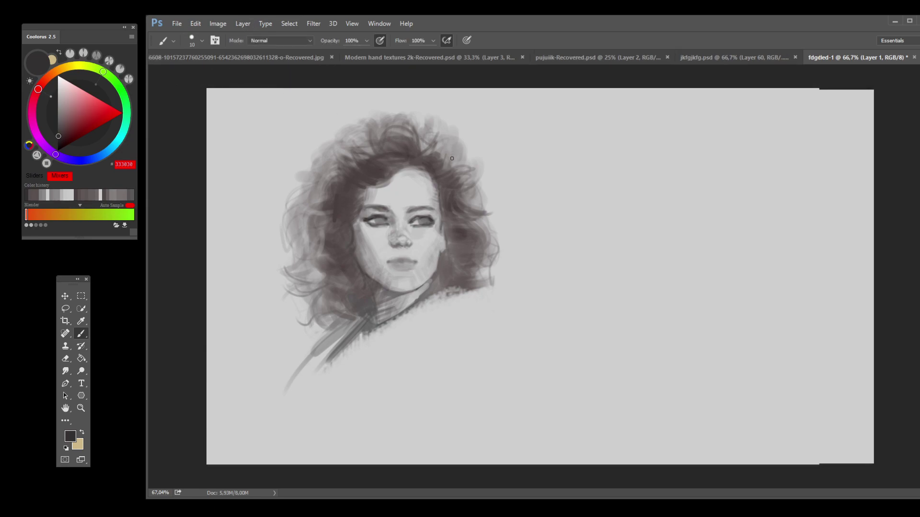
Step: Reduce the brush size to 6 and sharpen the eyes with dark 333030 and a sampled light grey
key("bracketleft")
key("bracketleft")
key("bracketleft")
key("bracketleft")
left_click_drag(427, 221, 424, 227)
left_click(405, 226, "alt")
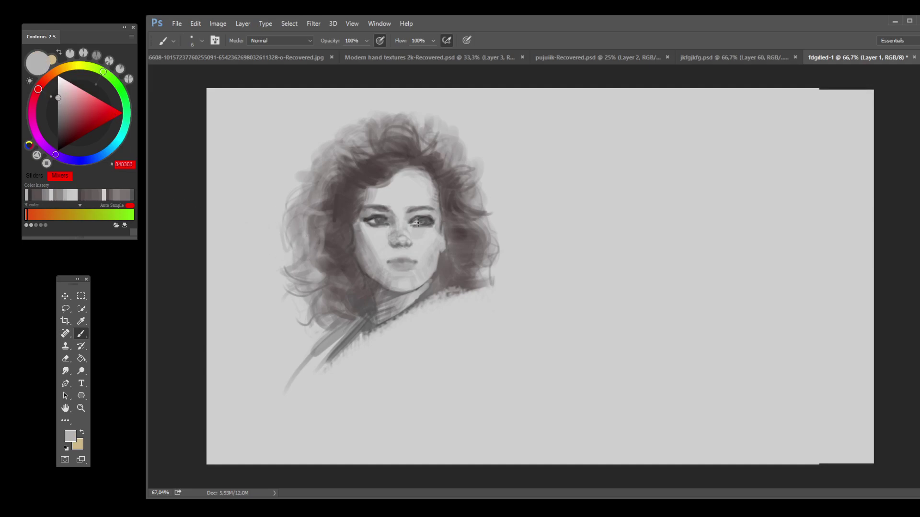
left_click_drag(430, 226, 429, 221)
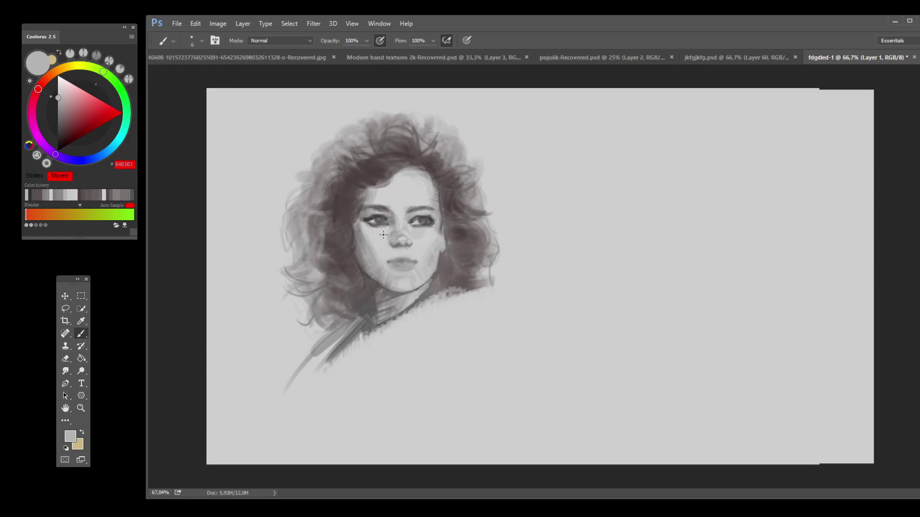
Step: Refine the underside of the nose with a mid grey, and lighten the outer eye corner and nose bridge with CDCDCD
left_click(423, 270, "alt")
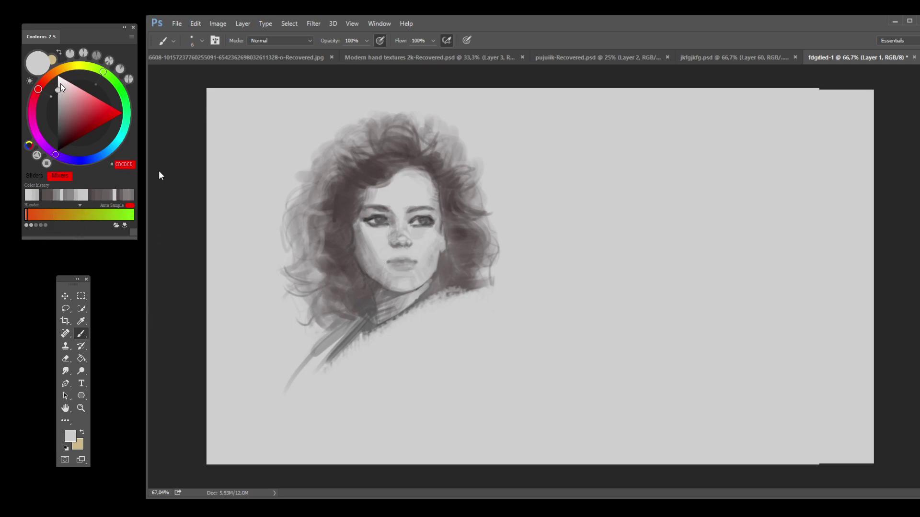
left_click(58, 79)
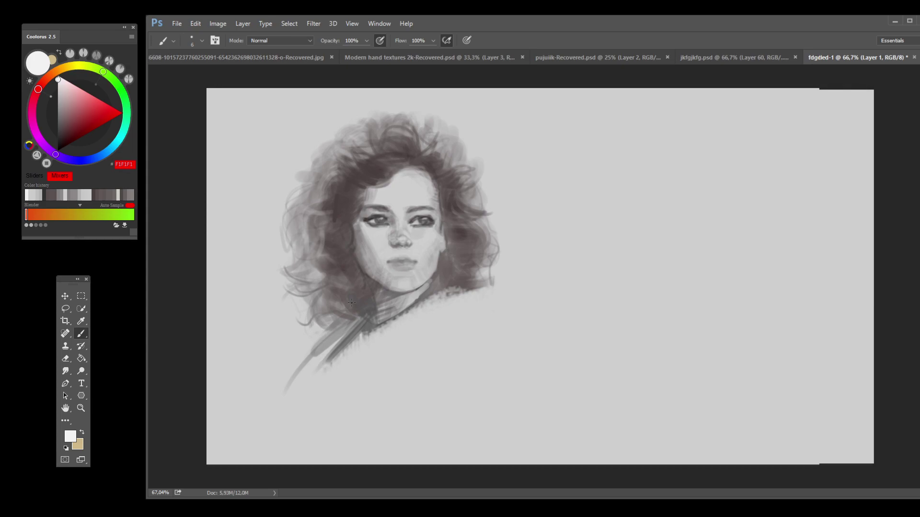
key("alt")
left_click(407, 241, "alt")
left_click_drag(408, 241, 400, 246)
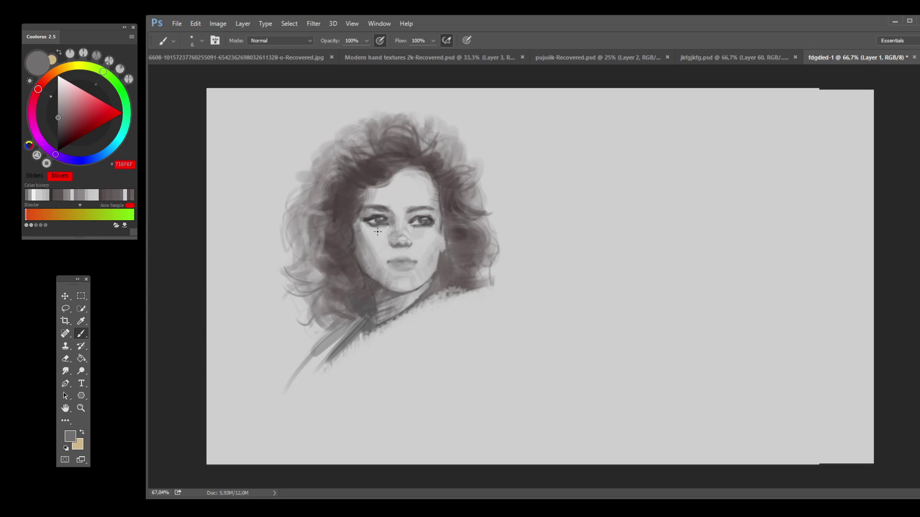
left_click(363, 228, "alt")
left_click_drag(363, 227, 360, 231)
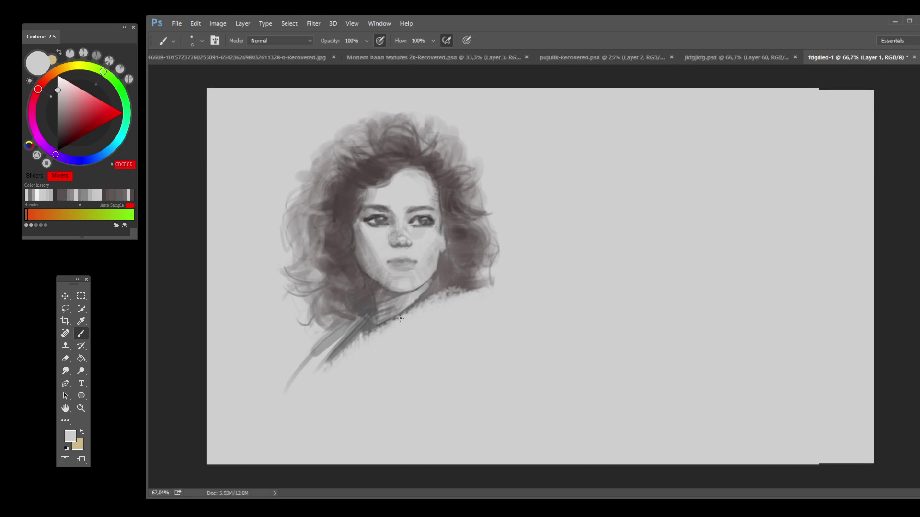
mouse_move(412, 201)
left_mouse_down()
mouse_move(380, 222)
mouse_move(386, 208)
mouse_move(355, 281)
mouse_move(388, 333)
mouse_move(408, 201)
mouse_move(408, 225)
left_mouse_up()
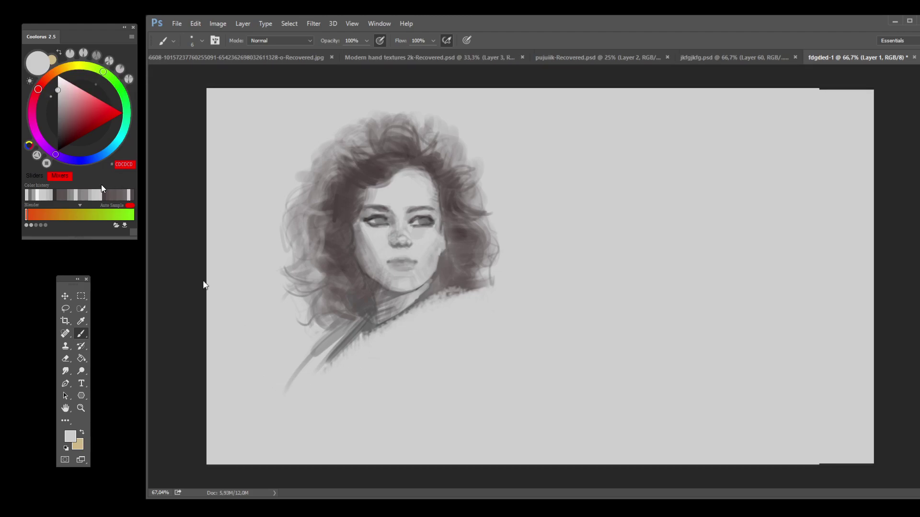
Step: Accent the jawline and the hair edges on both sides of the neck with near-black 141414, undoing the unwanted stroke
left_click(57, 145)
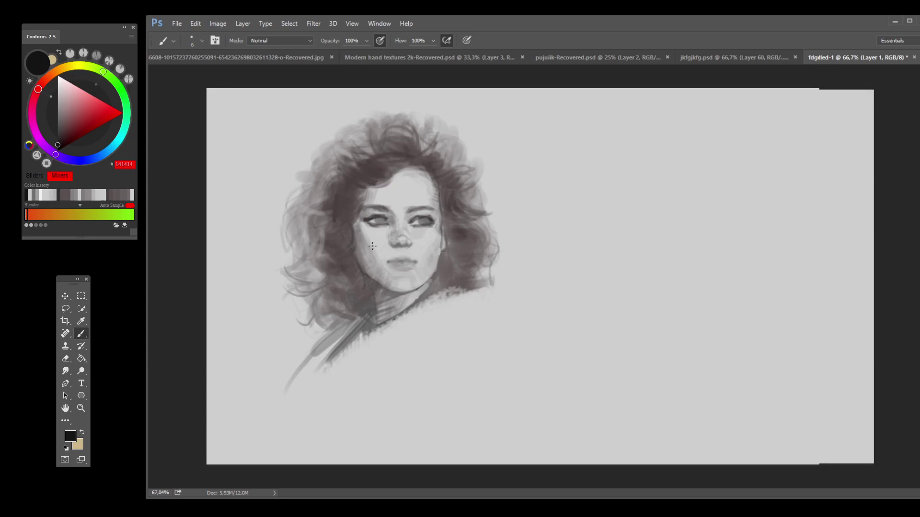
mouse_move(357, 258)
left_mouse_down()
mouse_move(364, 272)
mouse_move(409, 292)
left_mouse_up()
key("ctrl+z")
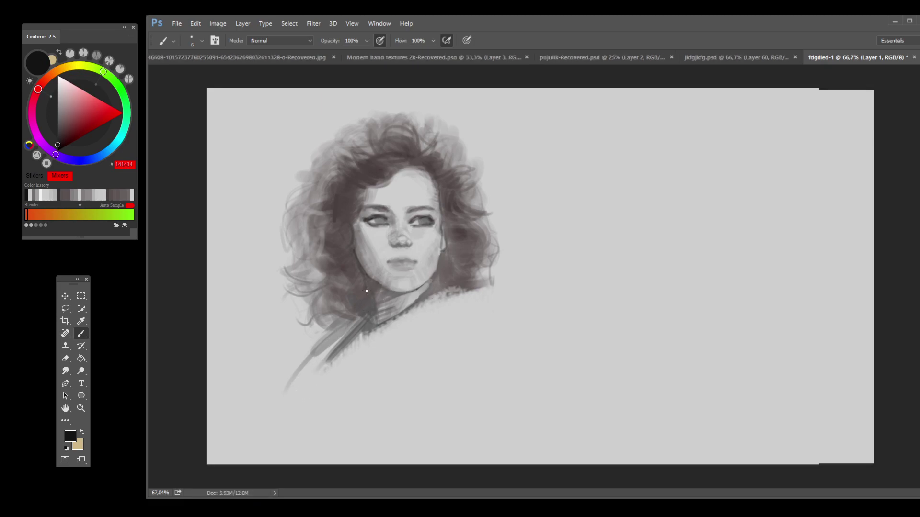
left_click_drag(367, 297, 376, 283)
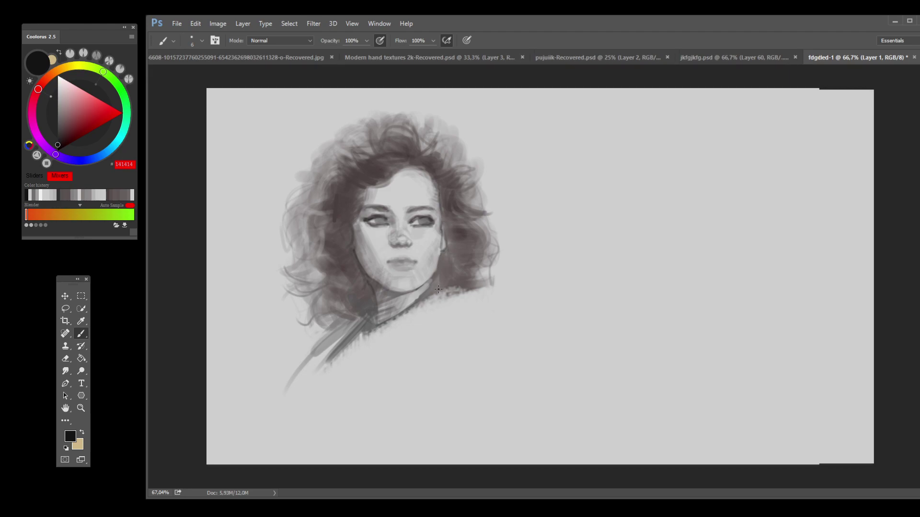
left_click_drag(435, 276, 424, 291)
Step: Hatch dark brownish-grey strands sampled from the hair into the lower curls on both sides of the neck
left_click(447, 229, "alt")
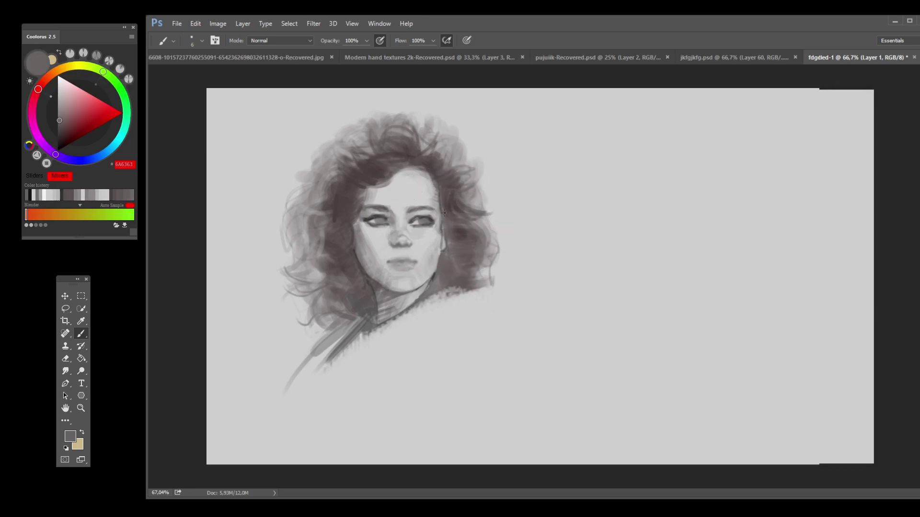
left_click(468, 224, "alt")
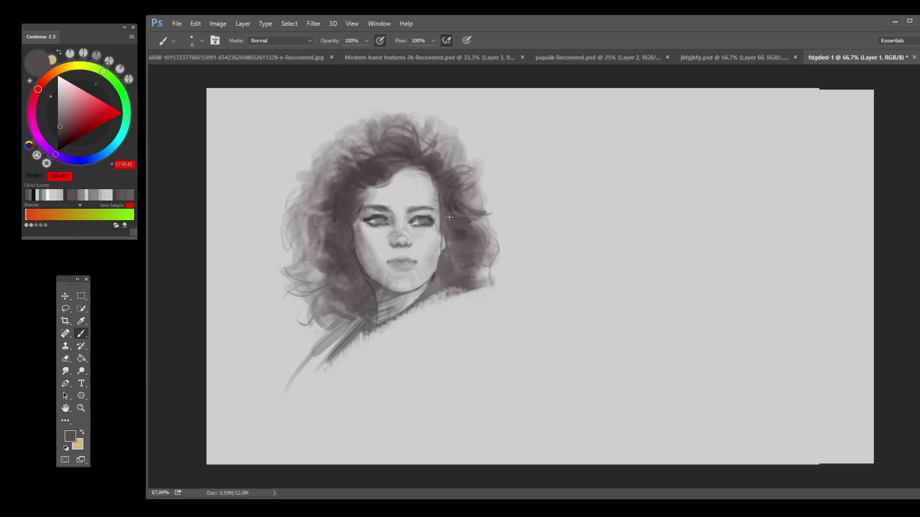
left_click(463, 227, "alt")
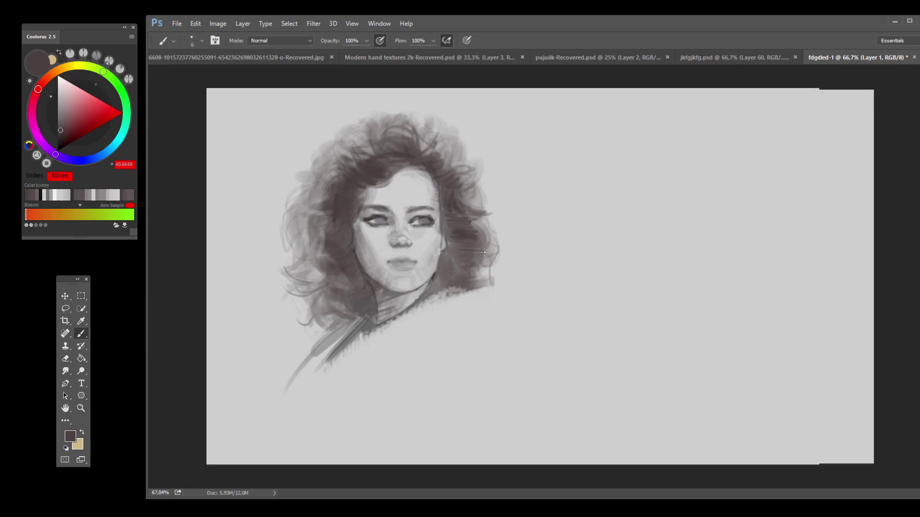
mouse_move(478, 265)
left_mouse_down()
mouse_move(461, 261)
mouse_move(455, 280)
mouse_move(450, 264)
mouse_move(441, 281)
left_mouse_up()
mouse_move(371, 301)
left_mouse_down()
mouse_move(344, 315)
mouse_move(363, 309)
mouse_move(366, 290)
mouse_move(352, 300)
mouse_move(341, 284)
left_mouse_up()
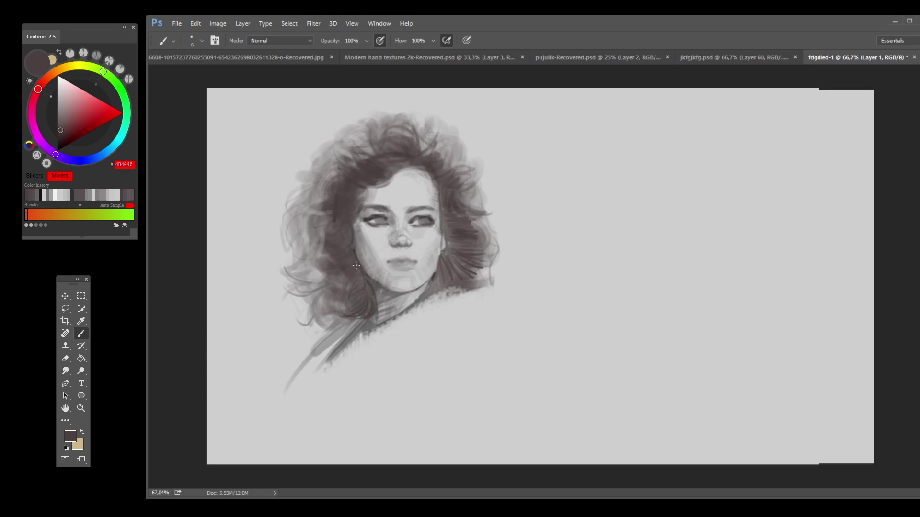
Step: Try painting additional dark strands through the hair beside the face on the viewer's left
mouse_move(335, 260)
left_mouse_down()
mouse_move(327, 273)
mouse_move(326, 261)
left_mouse_up()
left_click_drag(339, 217, 326, 234)
key("ctrl+alt+z")
key("ctrl+alt+z")
Step: Clean up the forehead hairline with CECECE, ADACAC and a darker grey sampled from the hair
left_click(415, 178, "alt")
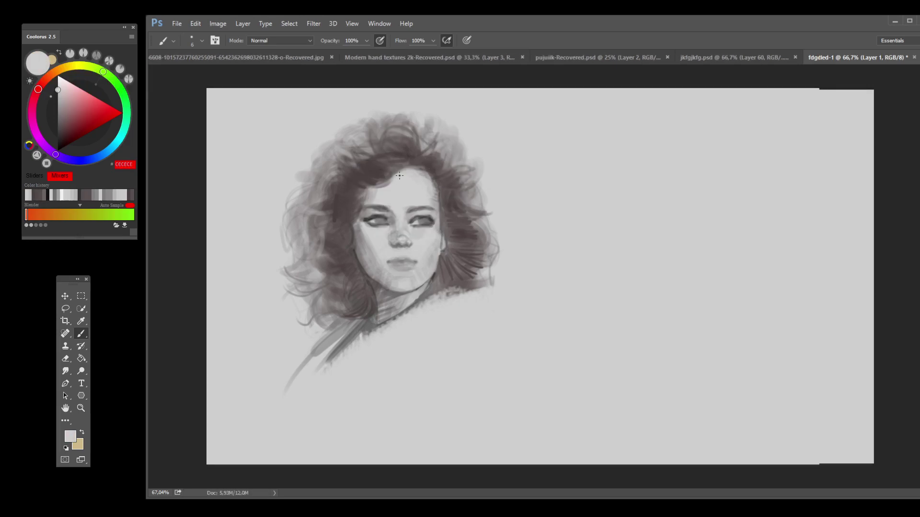
left_click_drag(417, 175, 403, 170)
left_click(436, 196, "alt")
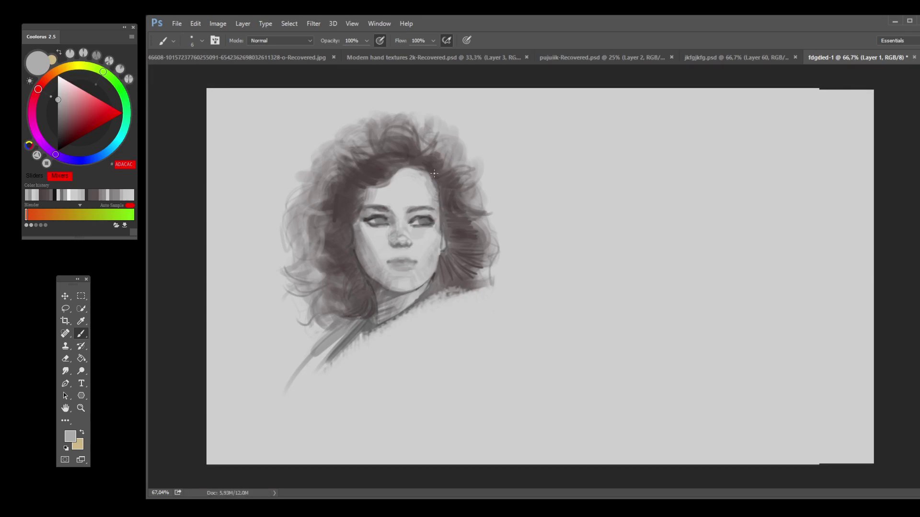
left_click(395, 169, "alt")
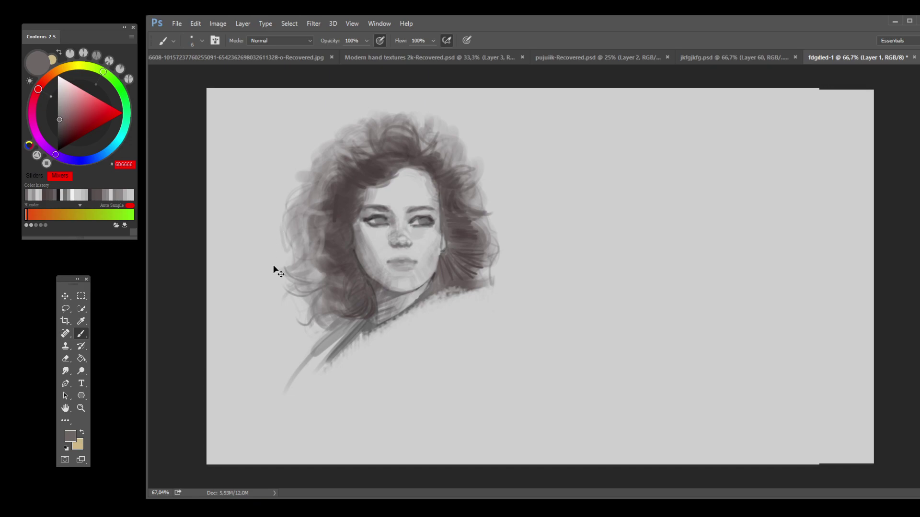
Step: Retouch the brow, neck and nose with greys sampled from the painting, including 989696 and 767474
left_click(381, 207, "alt")
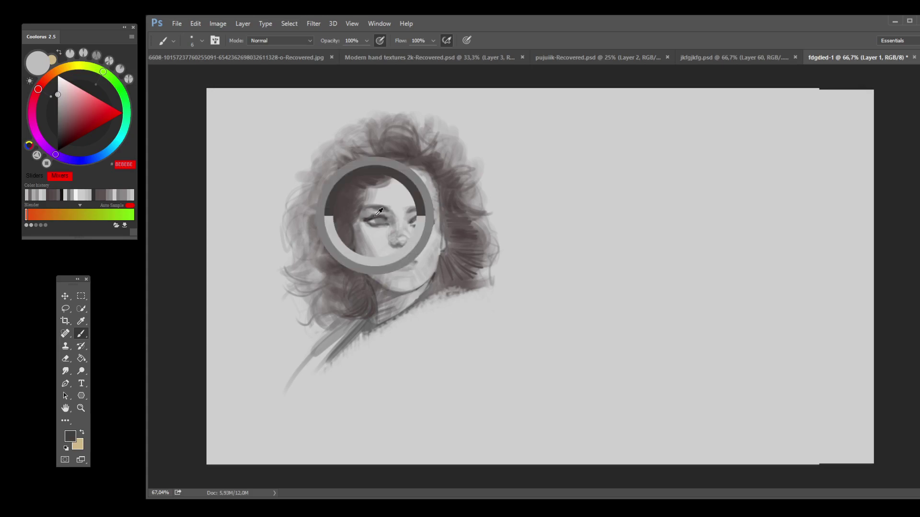
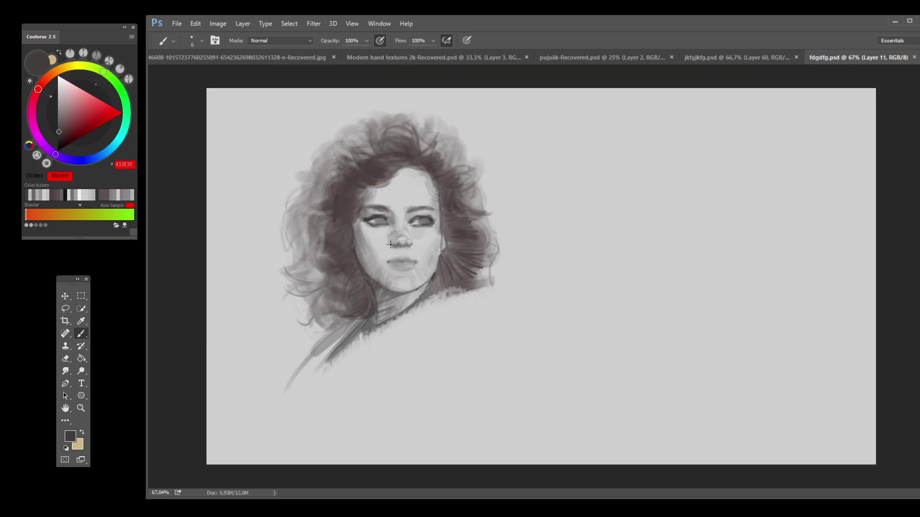
left_click(419, 288, "alt")
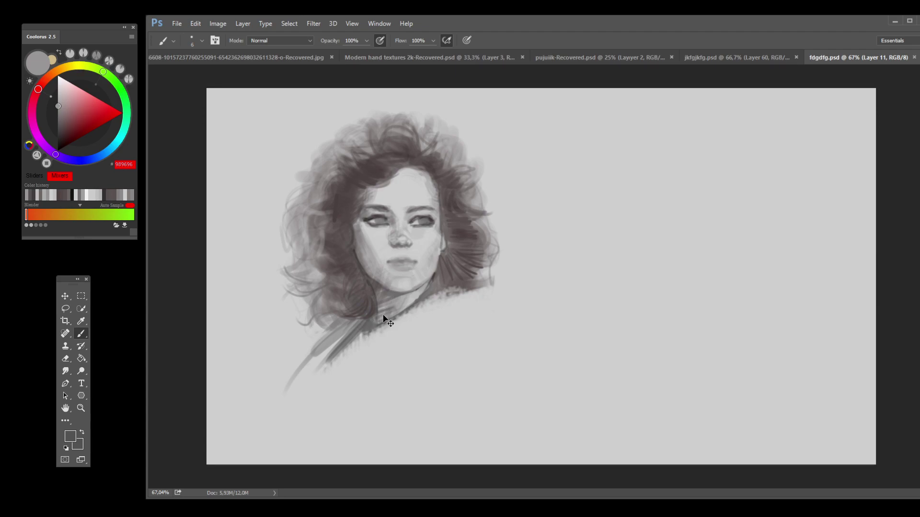
left_click(398, 246, "alt")
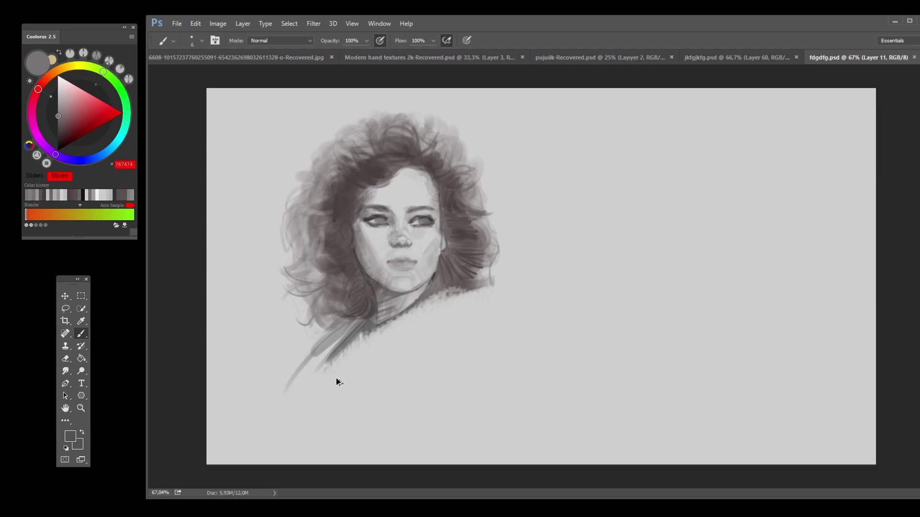
Step: Add dark hatched strands to the hair beside the jaw and neck, using a dark tone sampled from the hair
left_click(436, 270, "alt")
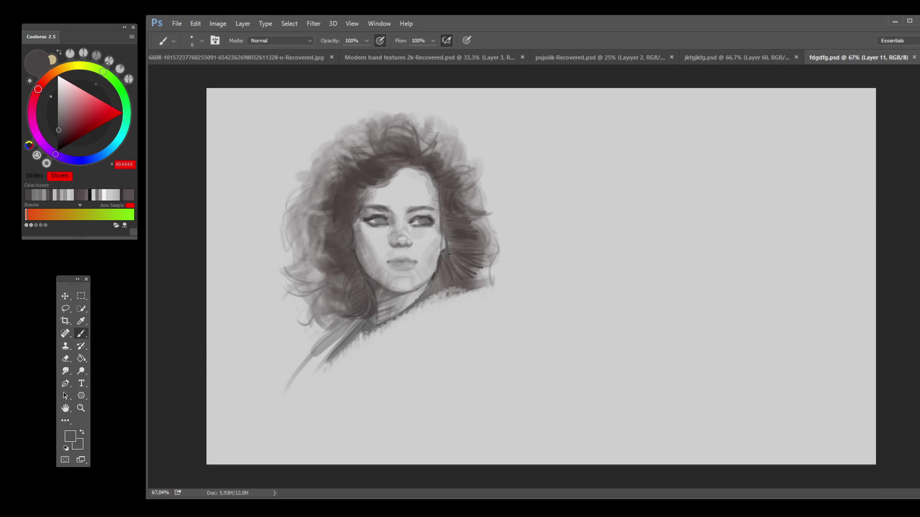
left_click_drag(447, 255, 437, 282)
mouse_move(375, 305)
left_mouse_down()
mouse_move(365, 315)
mouse_move(349, 309)
mouse_move(355, 290)
left_mouse_up()
Step: Sketch the collar's lower tip and its front edge running up to the neck with dark lines, undoing the unwanted stroke
mouse_move(335, 332)
left_mouse_down()
mouse_move(298, 370)
mouse_move(343, 397)
left_mouse_up()
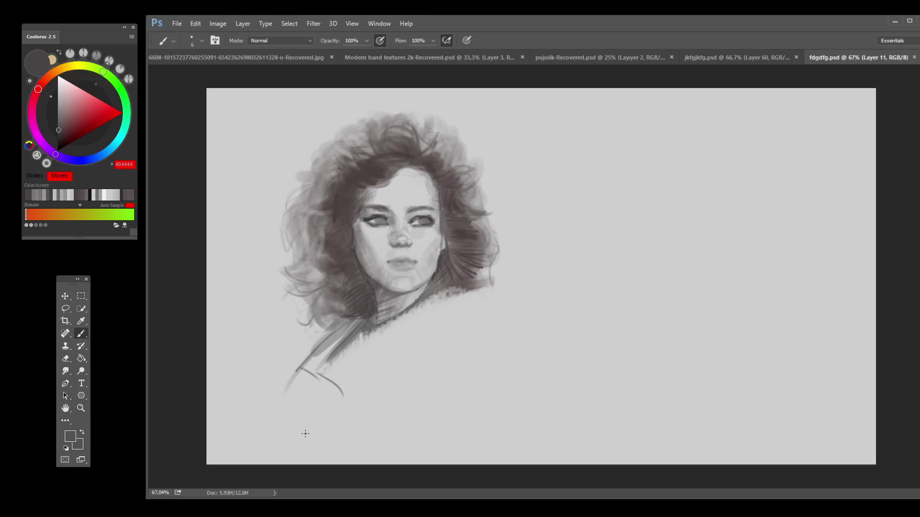
key("ctrl+z")
mouse_move(300, 368)
left_mouse_down()
mouse_move(342, 395)
mouse_move(395, 321)
left_mouse_up()
left_click_drag(327, 371, 332, 386)
Step: Fade the lines at the collar's lower tip with CECECE, undoing the unwanted strokes, and add a new layer
left_click(302, 345, "alt")
mouse_move(318, 354)
left_mouse_down()
mouse_move(307, 362)
mouse_move(361, 321)
left_mouse_up()
key("ctrl+z")
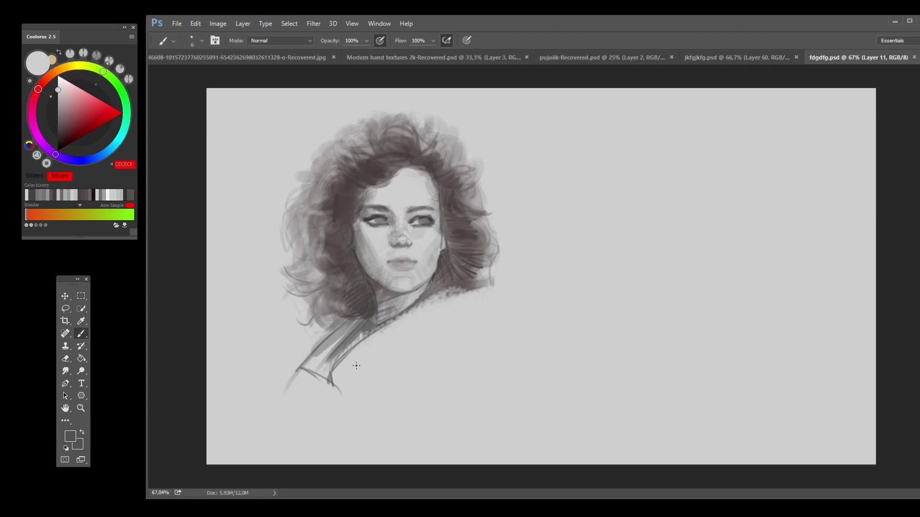
mouse_move(358, 340)
left_mouse_down()
mouse_move(388, 389)
mouse_move(355, 397)
mouse_move(335, 384)
left_mouse_up()
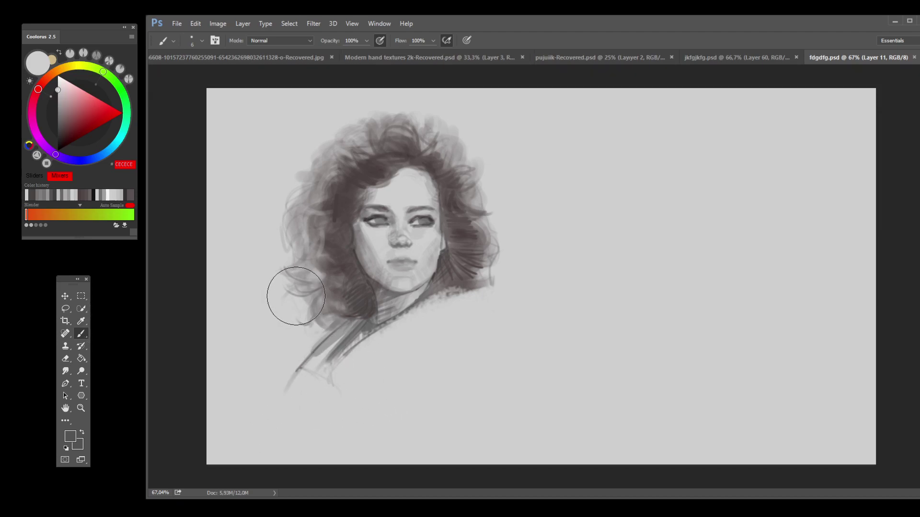
key("ctrl+z")
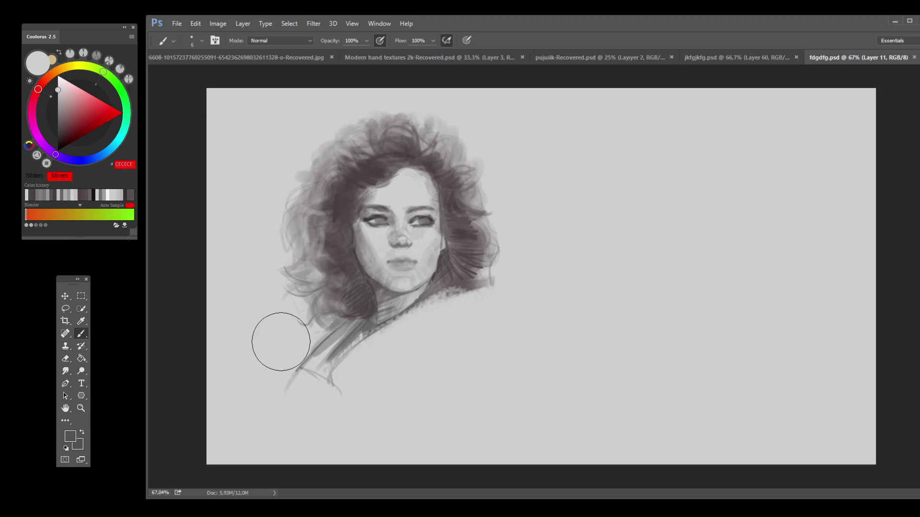
mouse_move(365, 366)
left_mouse_down()
mouse_move(341, 397)
mouse_move(261, 436)
left_mouse_up()
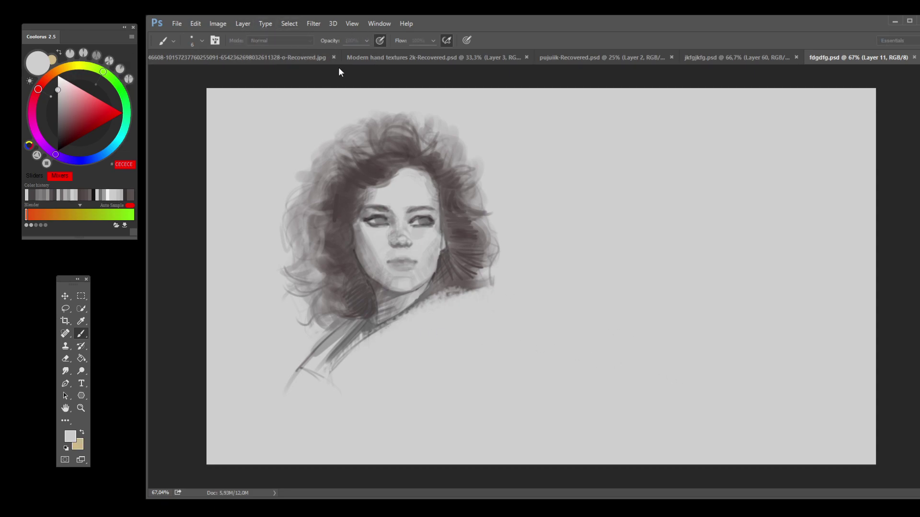
key("Return")
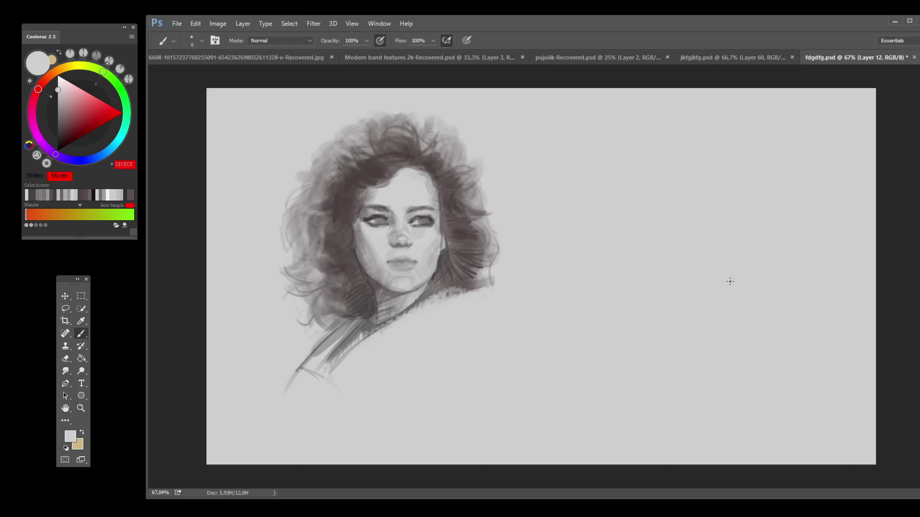
Step: Reset the colours to default black and white, set the brush to 10 px and mark guide dots in the empty area beside the portrait
key("d")
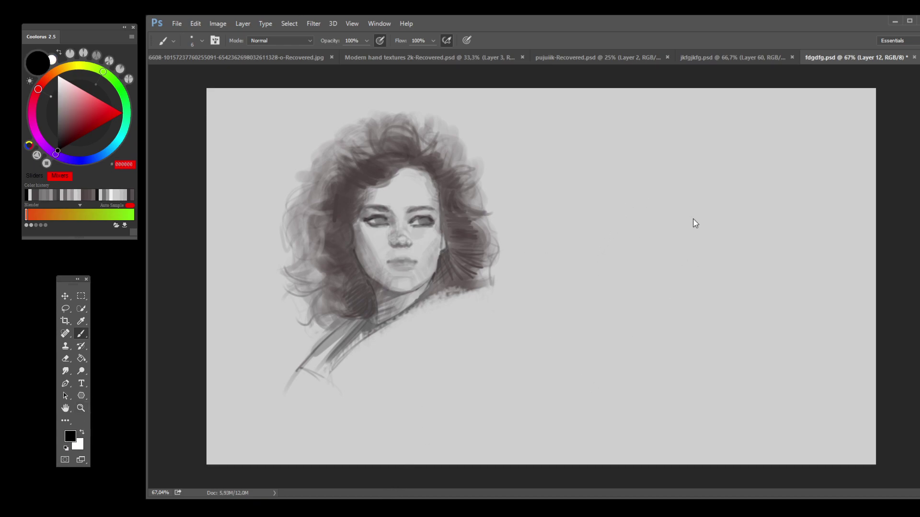
key("bracketright")
key("bracketright")
key("bracketright")
key("bracketright")
left_click_drag(623, 161, 642, 160)
key("ctrl+z")
left_click(629, 167)
left_click(630, 167)
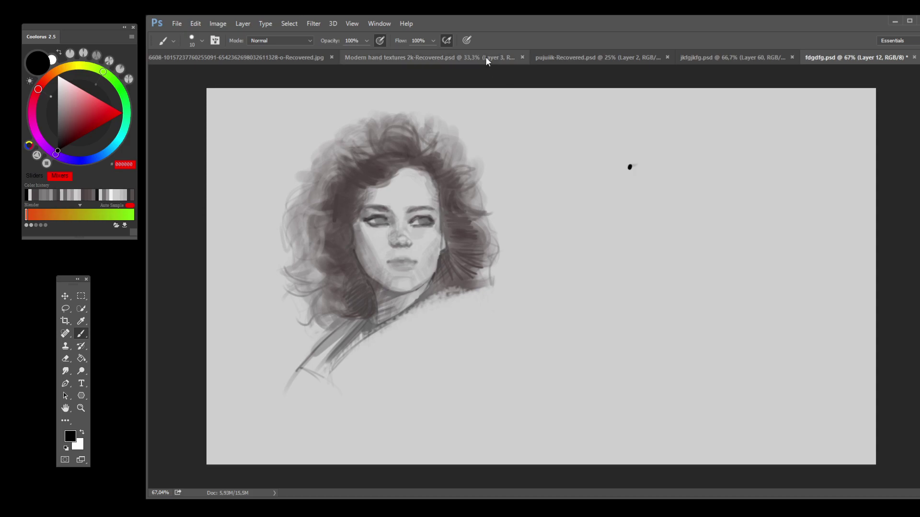
left_click(640, 281)
left_click(594, 228)
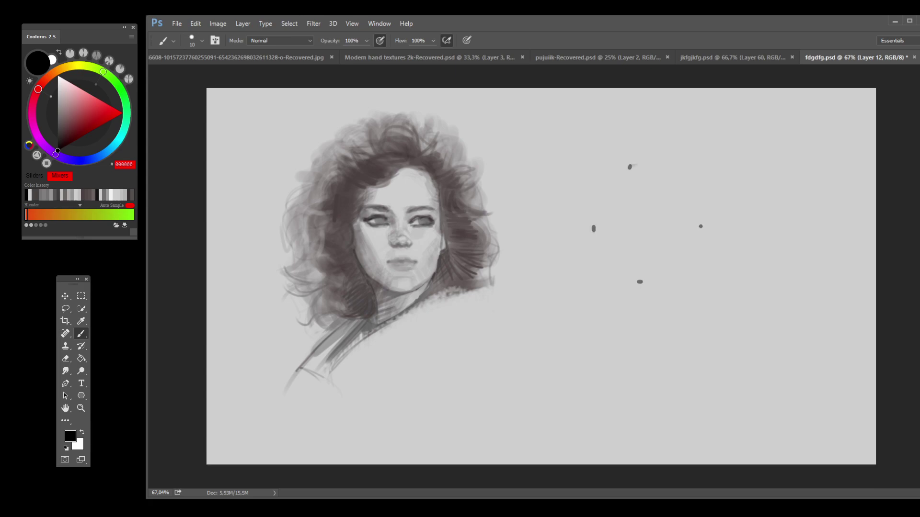
Step: Sketch rough curves for a second head's side, chin and lower contour around the guide dots
left_click_drag(624, 172, 593, 217)
left_click_drag(646, 290, 598, 242)
left_click_drag(609, 277, 645, 312)
left_click_drag(713, 278, 609, 329)
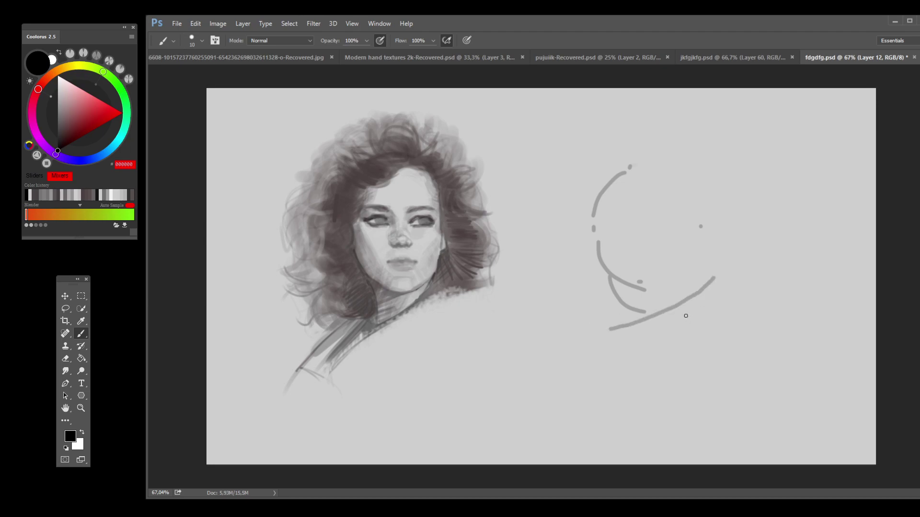
Step: Erase the rough head curves and guide dots beside the portrait with a large eraser
key("e")
mouse_move(733, 287)
left_mouse_down()
mouse_move(622, 199)
mouse_move(626, 257)
left_mouse_up()
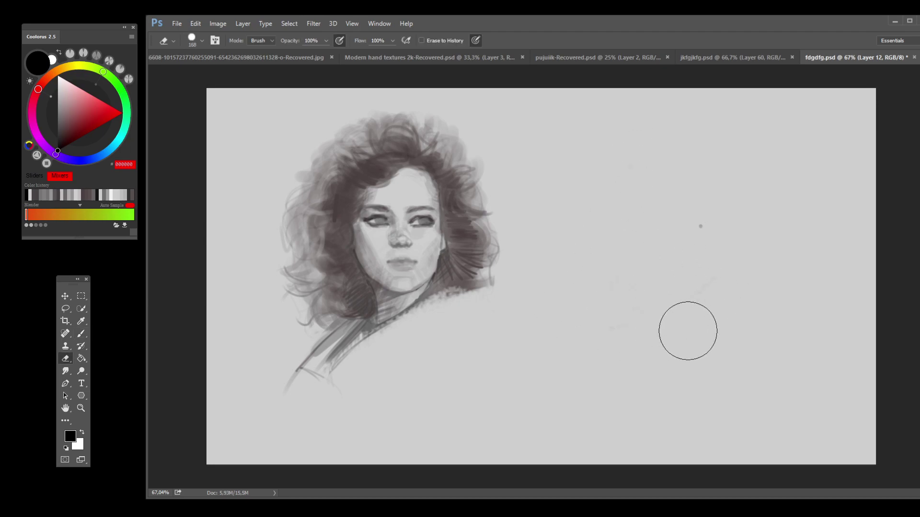
key("ctrl+z")
left_click_drag(622, 168, 597, 335)
mouse_move(648, 367)
left_mouse_down()
mouse_move(586, 307)
mouse_move(637, 240)
mouse_move(786, 274)
mouse_move(716, 216)
mouse_move(691, 209)
mouse_move(679, 164)
mouse_move(626, 227)
mouse_move(700, 307)
mouse_move(671, 243)
mouse_move(622, 192)
mouse_move(613, 240)
left_mouse_up()
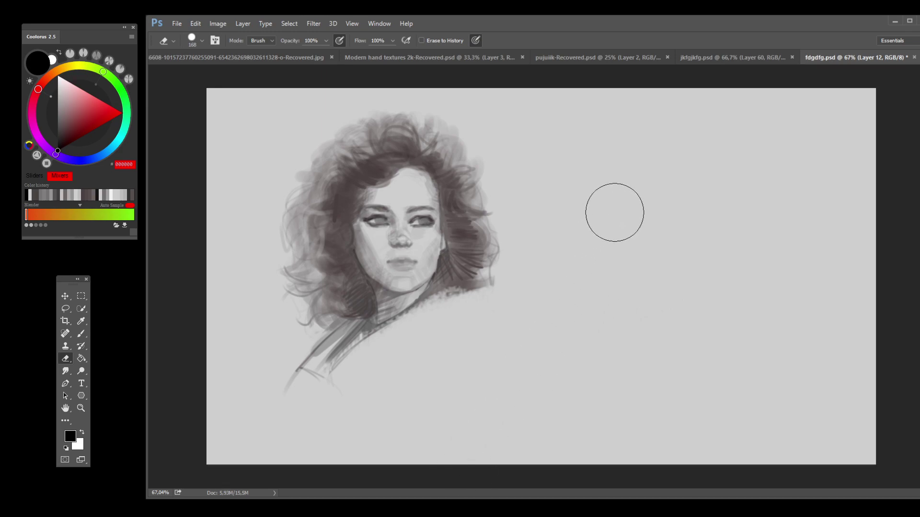
Step: Sketch a round head with a chin curve beside the portrait using a 12 px brush
key("bracketleft")
key("bracketleft")
key("bracketleft")
key("bracketleft")
key("bracketleft")
key("bracketleft")
key("bracketleft")
key("bracketleft")
key("bracketleft")
key("b")
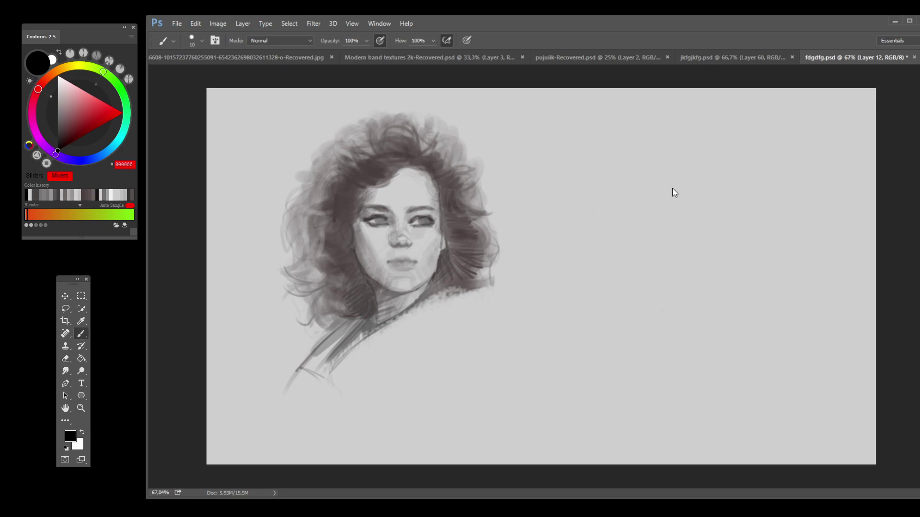
key("bracketright")
key("bracketright")
left_click_drag(617, 173, 611, 175)
left_click_drag(618, 173, 611, 176)
left_click_drag(615, 254, 604, 245)
mouse_move(587, 205)
left_mouse_down()
mouse_move(589, 223)
mouse_move(613, 252)
left_mouse_up()
mouse_move(609, 177)
left_mouse_down()
mouse_move(649, 185)
mouse_move(636, 235)
mouse_move(654, 226)
mouse_move(631, 174)
mouse_move(592, 205)
mouse_move(646, 229)
mouse_move(651, 178)
mouse_move(590, 211)
mouse_move(658, 227)
mouse_move(631, 174)
mouse_move(649, 176)
mouse_move(631, 232)
mouse_move(608, 229)
mouse_move(610, 240)
mouse_move(636, 246)
mouse_move(651, 228)
mouse_move(613, 252)
left_mouse_up()
left_click_drag(605, 218, 618, 247)
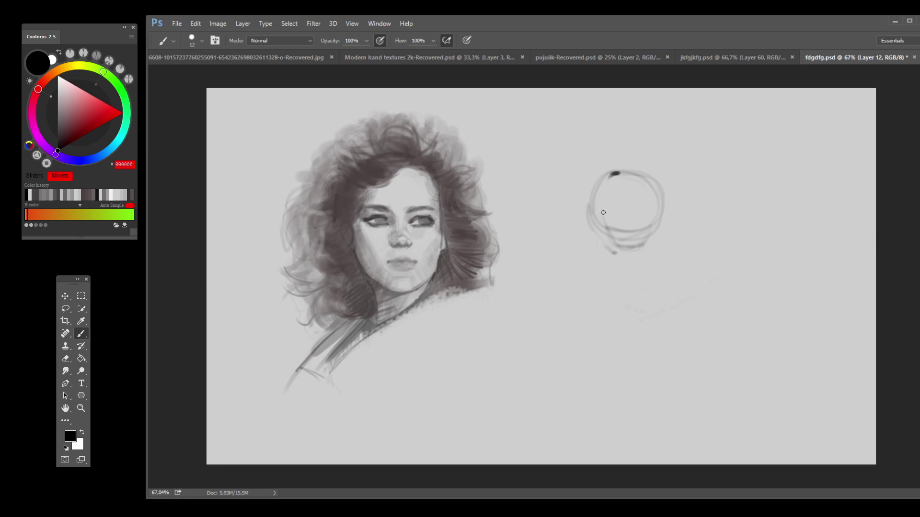
left_click_drag(613, 176, 601, 205)
Step: Erase the round head sketch with a large eraser and return to the brush
key("e")
key("bracketright")
key("bracketright")
key("bracketright")
key("bracketright")
key("bracketright")
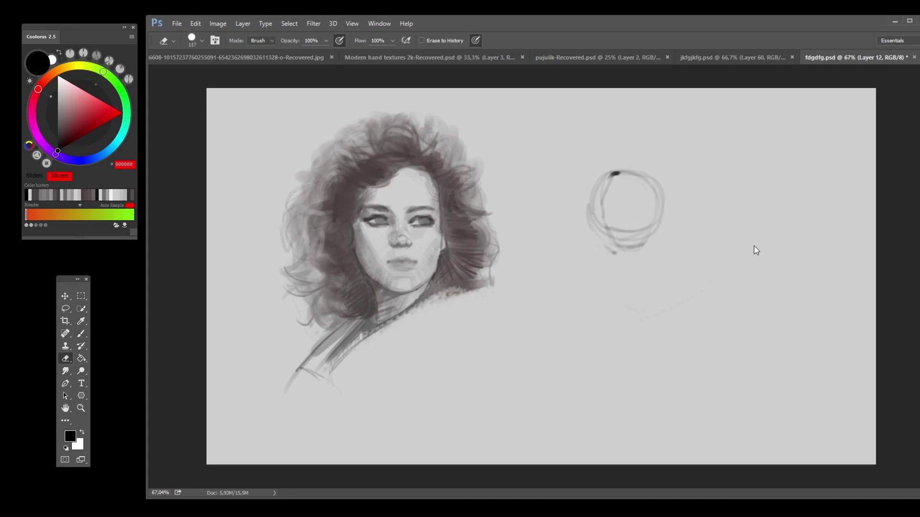
mouse_move(620, 226)
left_mouse_down()
mouse_move(624, 171)
mouse_move(611, 170)
mouse_move(595, 227)
mouse_move(621, 229)
mouse_move(638, 268)
mouse_move(655, 241)
mouse_move(629, 224)
left_mouse_up()
key("b")
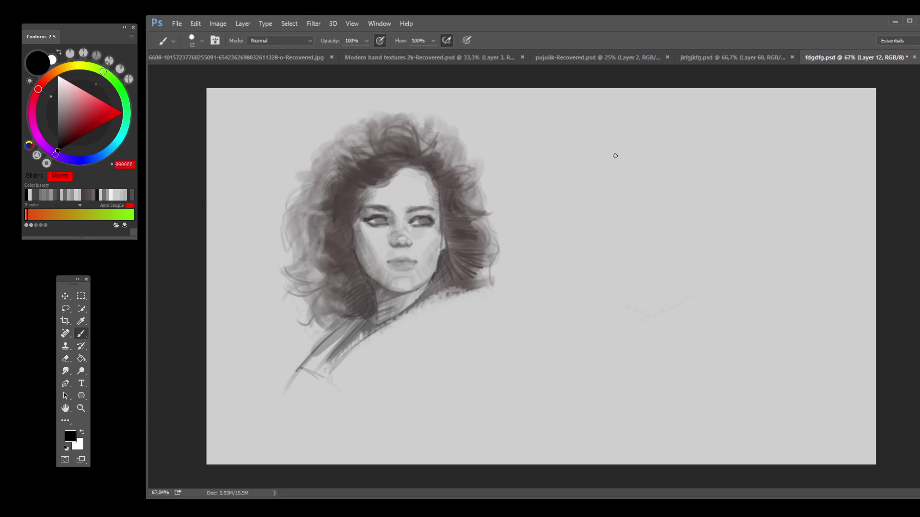
Step: Try a small oval head with a chin and facial guidelines slightly higher in the empty area
left_click_drag(616, 155, 591, 174)
mouse_move(614, 229)
left_mouse_down()
mouse_move(592, 215)
mouse_move(590, 197)
mouse_move(601, 216)
mouse_move(650, 215)
mouse_move(651, 206)
mouse_move(622, 229)
left_mouse_up()
mouse_move(604, 219)
left_mouse_down()
mouse_move(631, 241)
mouse_move(646, 224)
left_mouse_up()
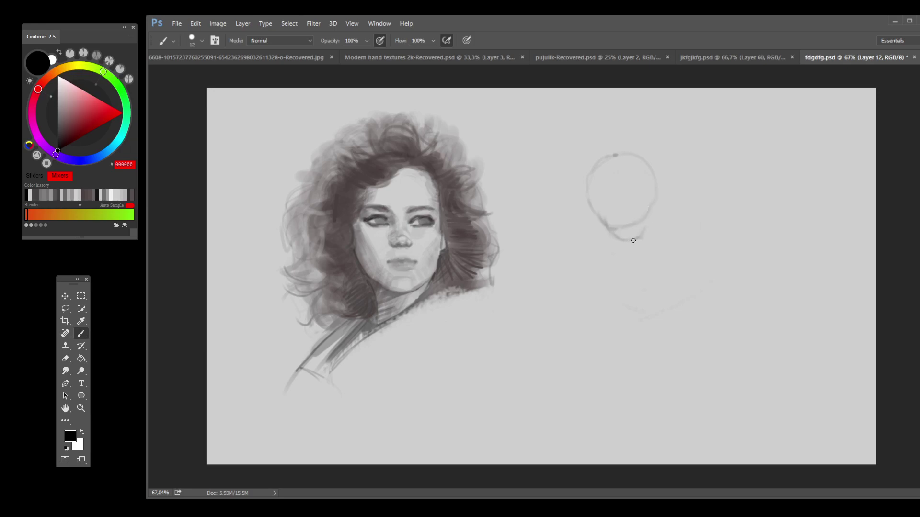
left_click_drag(629, 207, 629, 233)
left_click_drag(610, 195, 621, 197)
mouse_move(612, 215)
left_mouse_down()
mouse_move(594, 198)
mouse_move(585, 216)
mouse_move(616, 241)
mouse_move(646, 214)
left_mouse_up()
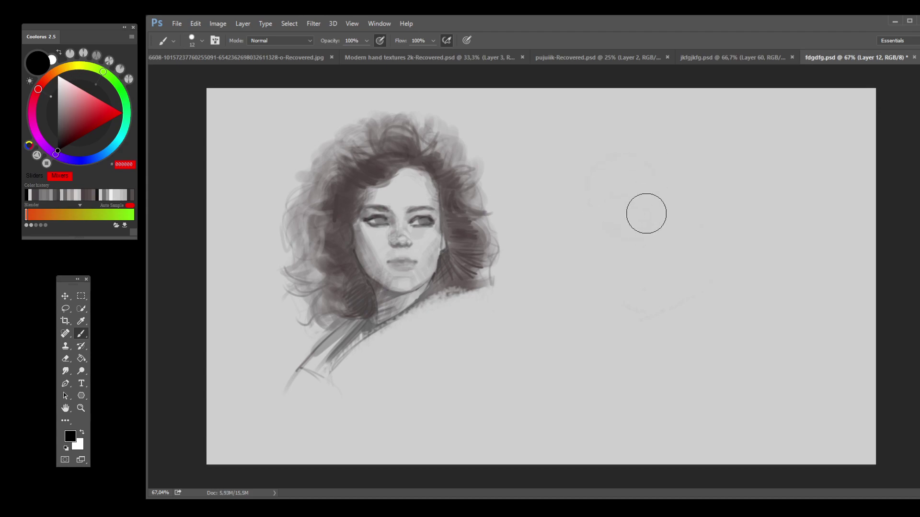
key("ctrl+z")
Step: Sketch a new round head with a tapered jaw and faint facial marks, undoing the unwanted chin stroke
mouse_move(630, 238)
left_mouse_down()
mouse_move(601, 205)
mouse_move(615, 233)
mouse_move(645, 238)
mouse_move(637, 239)
mouse_move(668, 220)
mouse_move(651, 181)
left_mouse_up()
left_click_drag(603, 225, 611, 248)
mouse_move(610, 250)
left_mouse_down()
mouse_move(627, 264)
mouse_move(645, 256)
left_mouse_up()
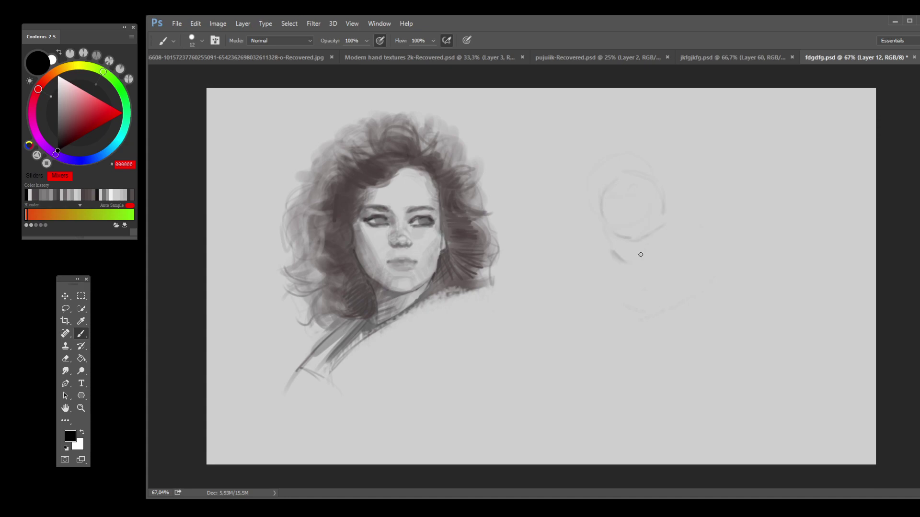
key("ctrl+z")
mouse_move(604, 232)
left_mouse_down()
mouse_move(610, 249)
mouse_move(637, 257)
left_mouse_up()
left_click_drag(661, 222, 657, 230)
left_click_drag(611, 218, 616, 223)
left_click_drag(639, 221, 645, 218)
Step: Add the neck, V-shaped neckline, shoulder and lapel lines below the new head, undoing the unwanted stroke
left_click_drag(623, 258, 627, 277)
left_click_drag(653, 266, 653, 282)
mouse_move(621, 275)
left_mouse_down()
mouse_move(620, 300)
mouse_move(632, 320)
left_mouse_up()
left_click_drag(594, 276, 618, 267)
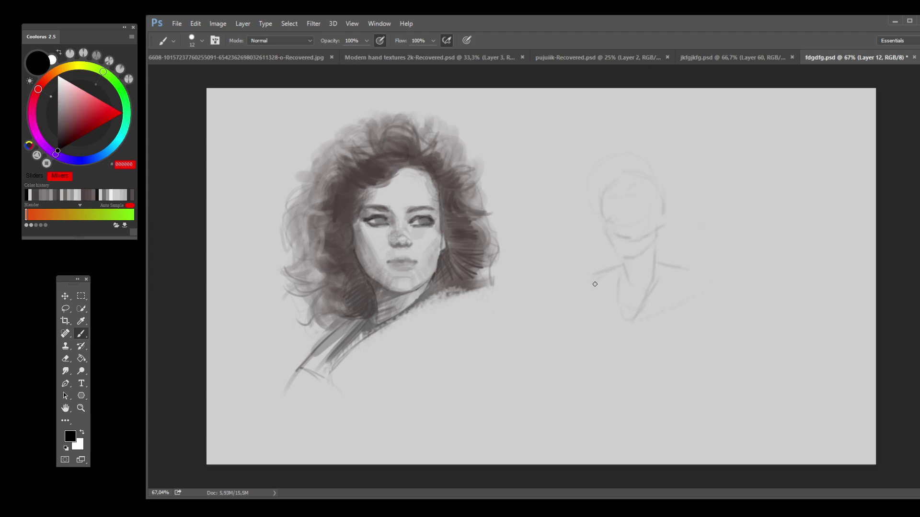
mouse_move(651, 289)
left_mouse_down()
mouse_move(681, 288)
mouse_move(680, 301)
left_mouse_up()
mouse_move(596, 290)
left_mouse_down()
mouse_move(613, 303)
mouse_move(616, 331)
left_mouse_up()
key("ctrl+z")
Step: Redraw the new figure's face outline from the crown to the chin, undoing the unwanted strokes
left_click_drag(605, 220, 602, 191)
mouse_move(633, 257)
left_mouse_down()
mouse_move(658, 239)
mouse_move(655, 225)
mouse_move(647, 250)
left_mouse_up()
key("ctrl+z")
key("ctrl+z")
mouse_move(609, 210)
left_mouse_down()
mouse_move(626, 236)
mouse_move(632, 218)
mouse_move(628, 227)
left_mouse_up()
key("ctrl+z")
mouse_move(607, 215)
left_mouse_down()
mouse_move(605, 201)
mouse_move(629, 171)
left_mouse_up()
left_click_drag(625, 261, 647, 249)
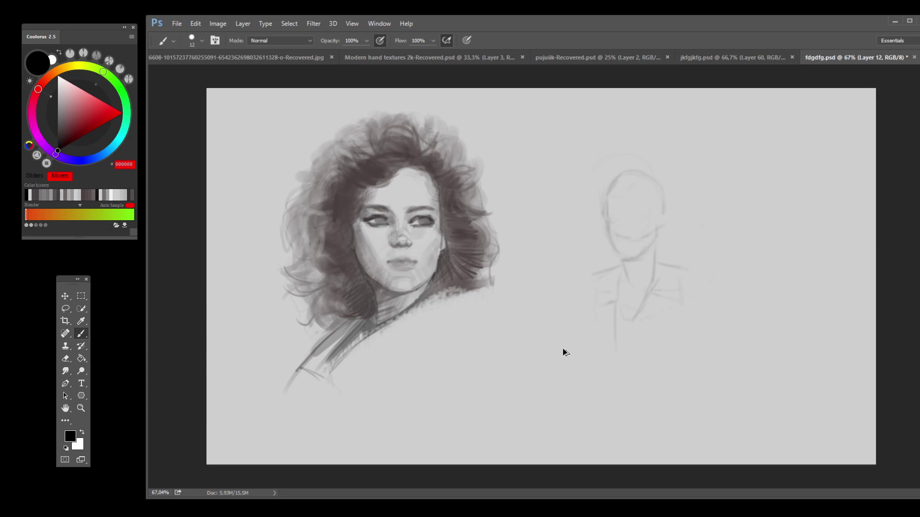
Step: Sketch a wide collar around the new figure's neckline and shoulders, undoing the unwanted stroke
key("bracketright")
key("bracketright")
key("bracketright")
key("bracketright")
key("bracketright")
key("bracketright")
key("bracketright")
key("bracketright")
mouse_move(664, 304)
left_mouse_down()
mouse_move(685, 290)
mouse_move(684, 304)
mouse_move(679, 272)
mouse_move(645, 260)
left_mouse_up()
left_click_drag(608, 310, 593, 321)
left_click_drag(574, 280, 606, 273)
key("ctrl+z")
key("bracketleft")
Step: Sketch the parted hairline, the side of the face and hatched strands beside the neck, undoing the unwanted strand
left_click_drag(661, 224, 658, 236)
left_click_drag(638, 183, 657, 198)
left_click_drag(598, 262, 597, 268)
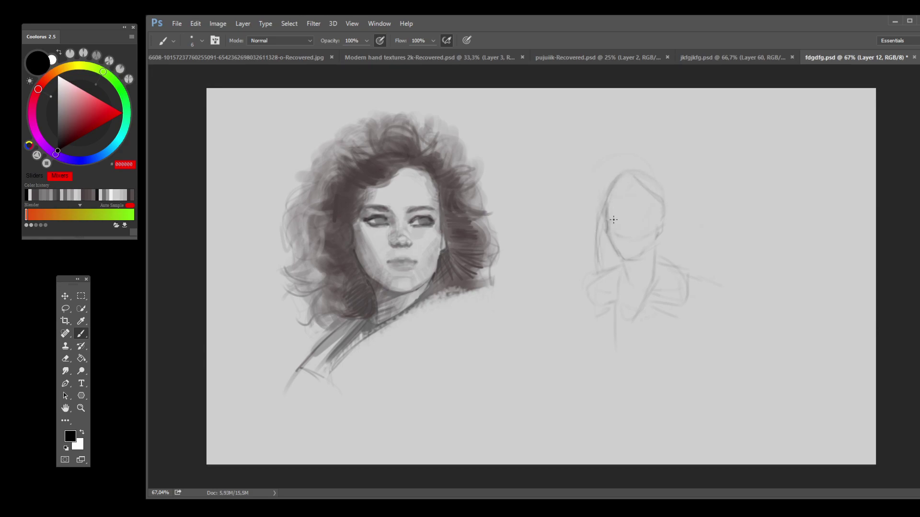
key("ctrl+z")
left_click_drag(623, 258, 605, 267)
left_click_drag(655, 237, 663, 275)
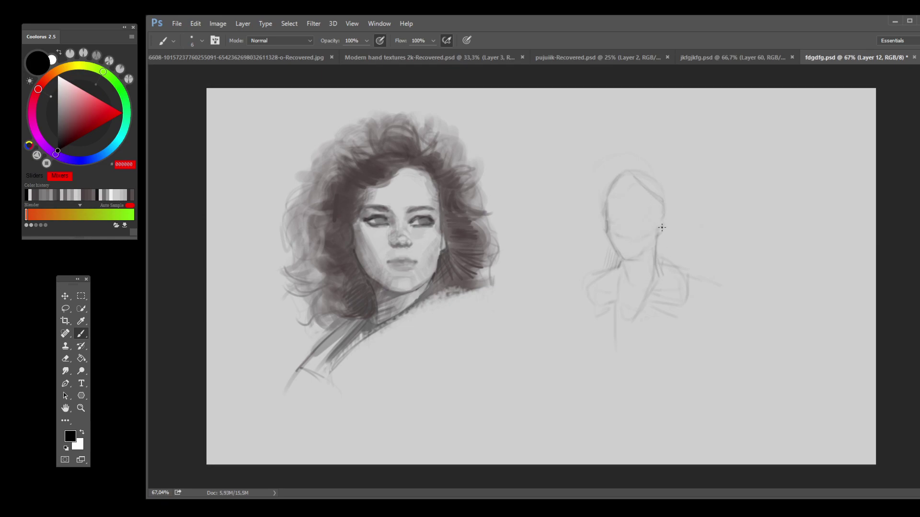
Step: Draw long straight hair down both sides of the new figure's face and complete the parting over the forehead
left_click_drag(651, 184, 666, 248)
left_click_drag(661, 188, 670, 252)
mouse_move(629, 187)
left_mouse_down()
mouse_move(659, 208)
mouse_move(629, 190)
mouse_move(607, 207)
left_mouse_up()
left_click_drag(617, 167, 603, 213)
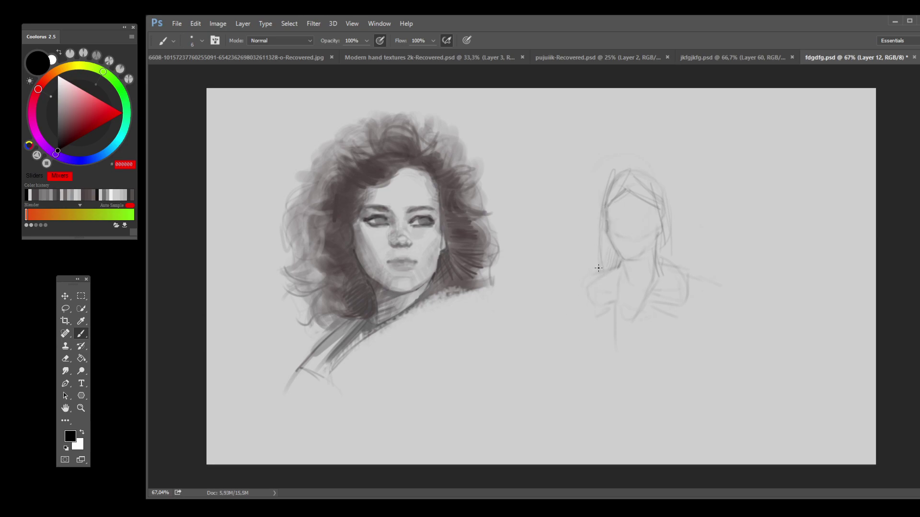
Step: Fade the new figure's collar and shoulder lines with a large soft tip, undoing the unwanted strokes
mouse_move(591, 275)
left_mouse_down()
mouse_move(624, 267)
mouse_move(611, 283)
left_mouse_up()
key("ctrl+alt+z")
key("ctrl+alt+z")
key("bracketright")
key("bracketright")
key("bracketright")
key("bracketright")
key("bracketright")
key("bracketright")
key("bracketright")
key("bracketright")
key("ctrl+z")
key("bracketright")
key("bracketright")
key("bracketright")
key("bracketright")
key("bracketright")
key("bracketright")
key("bracketright")
key("bracketright")
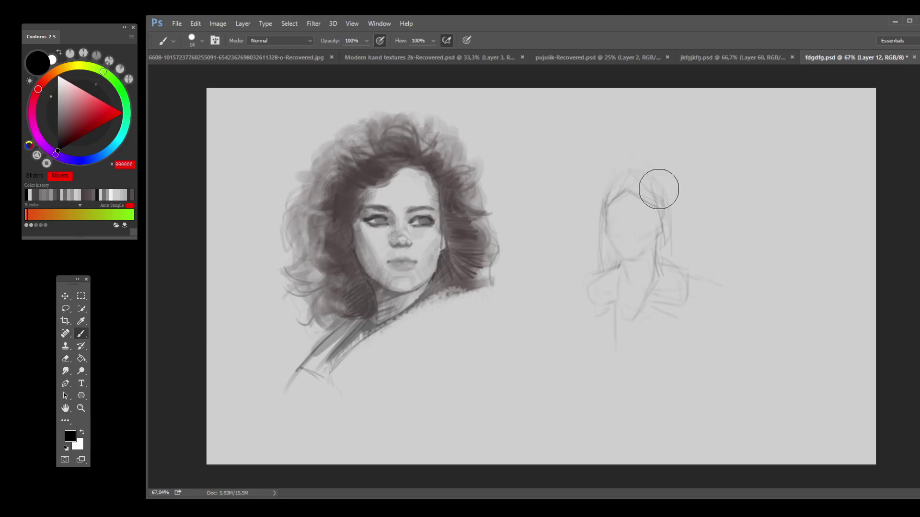
mouse_move(582, 278)
left_mouse_down()
mouse_move(592, 304)
mouse_move(594, 279)
mouse_move(666, 310)
mouse_move(664, 322)
mouse_move(676, 265)
left_mouse_up()
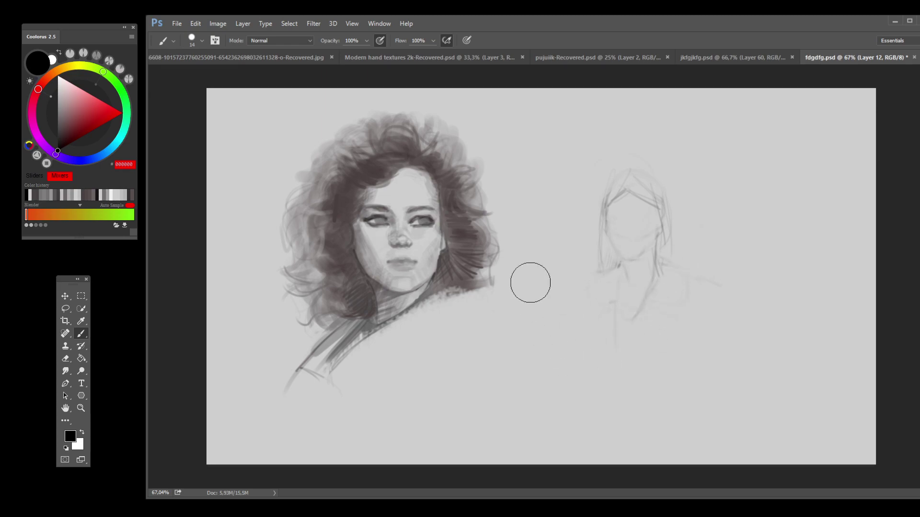
Step: Darken the new figure's jaw, neck sides and V-shaped neckline with a smaller brush
key("bracketleft")
mouse_move(628, 263)
left_mouse_down()
mouse_move(636, 261)
mouse_move(625, 259)
mouse_move(609, 209)
mouse_move(611, 217)
left_mouse_up()
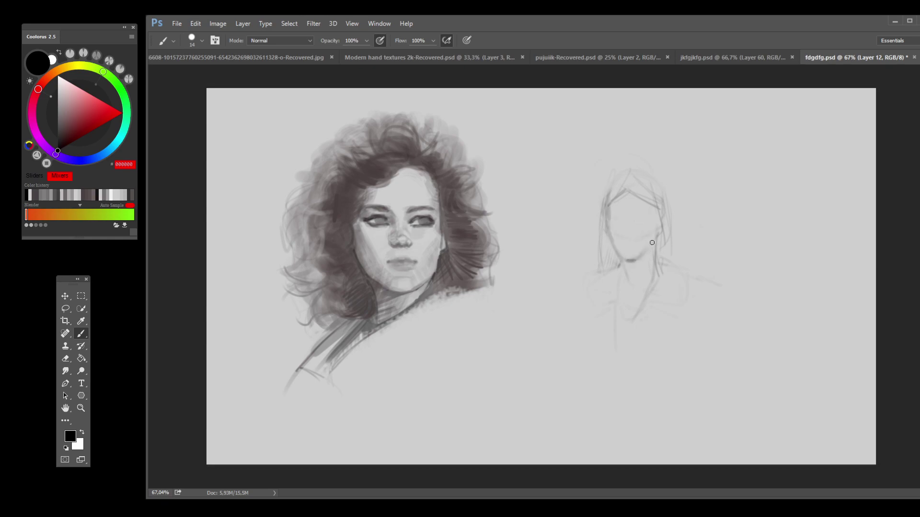
mouse_move(659, 236)
left_mouse_down()
mouse_move(642, 255)
mouse_move(657, 236)
mouse_move(646, 262)
mouse_move(625, 267)
mouse_move(631, 296)
mouse_move(628, 274)
mouse_move(645, 297)
mouse_move(623, 292)
mouse_move(637, 313)
left_mouse_up()
left_click_drag(624, 285, 622, 319)
left_click_drag(616, 272, 618, 313)
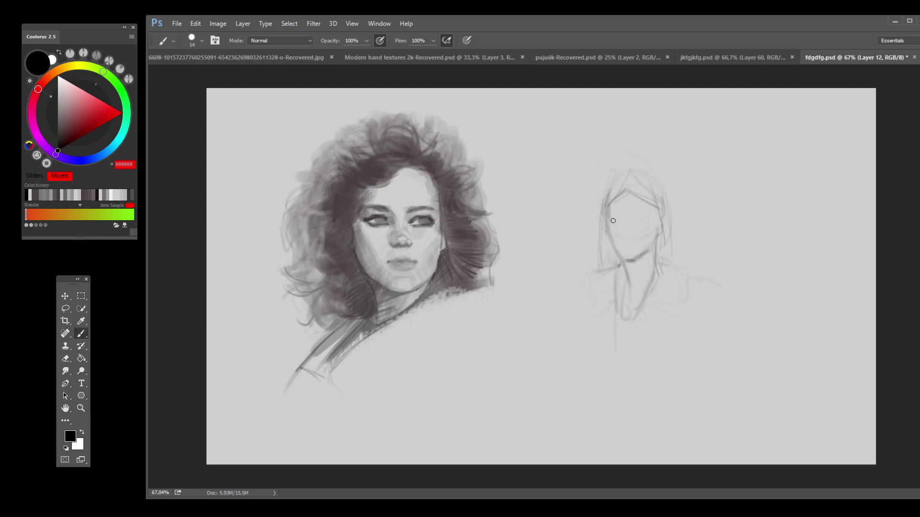
Step: Shade the eye band and nose of the new face and outline the crown of the hair
mouse_move(608, 216)
left_mouse_down()
mouse_move(648, 219)
mouse_move(622, 235)
left_mouse_up()
left_click_drag(644, 222, 611, 220)
left_click_drag(671, 211, 608, 189)
left_click_drag(666, 191, 633, 176)
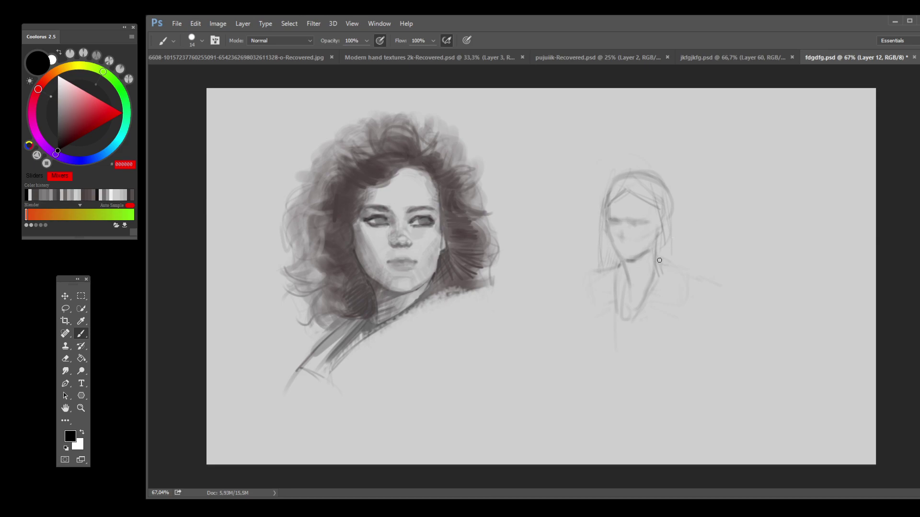
Step: Sketch the new figure's sloping shoulders and upper arm, and darken the shadow beneath the chin and along the neckline
mouse_move(660, 260)
left_mouse_down()
mouse_move(693, 271)
mouse_move(702, 298)
left_mouse_up()
left_click_drag(593, 280, 586, 287)
left_click_drag(700, 274, 710, 315)
mouse_move(632, 261)
left_mouse_down()
mouse_move(641, 260)
mouse_move(607, 257)
left_mouse_up()
mouse_move(664, 258)
left_mouse_down()
mouse_move(664, 220)
mouse_move(671, 280)
mouse_move(668, 255)
mouse_move(667, 282)
mouse_move(629, 268)
mouse_move(623, 309)
left_mouse_up()
left_click_drag(624, 265, 623, 318)
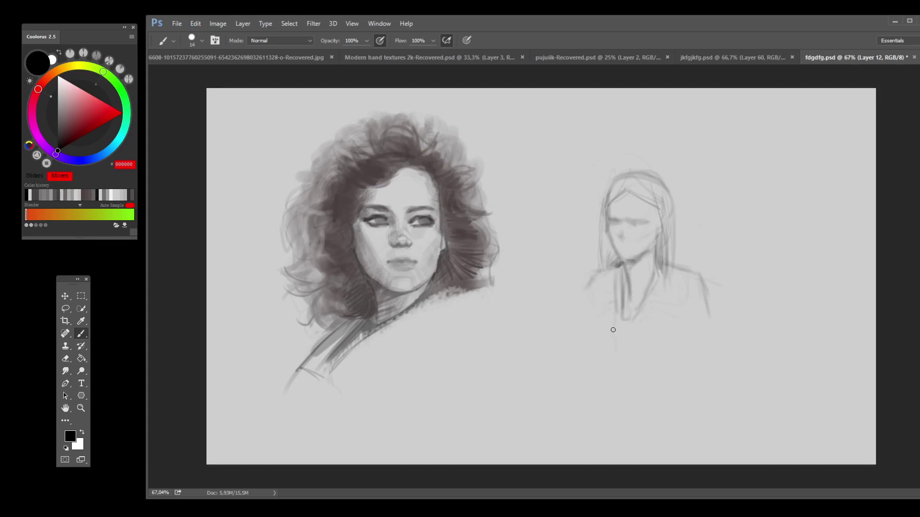
key("bracketright")
key("bracketright")
key("bracketright")
key("bracketright")
key("bracketright")
key("bracketright")
key("bracketright")
key("bracketright")
key("bracketright")
key("bracketright")
left_click(472, 364, "ctrl")
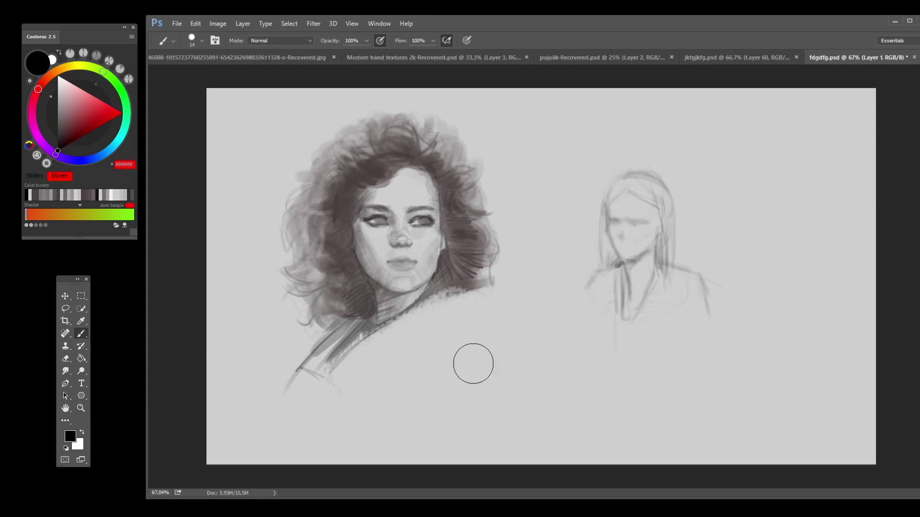
key("bracketleft")
key("bracketleft")
key("bracketleft")
key("bracketleft")
key("bracketleft")
key("bracketleft")
key("bracketleft")
key("bracketleft")
key("bracketleft")
key("bracketleft")
Step: Sketch the new figure's waist sides, jacket collar and open jacket front on the figure's own layer
left_click(598, 322, "ctrl")
mouse_move(598, 322)
left_mouse_down()
mouse_move(594, 358)
mouse_move(619, 380)
mouse_move(602, 370)
mouse_move(603, 392)
mouse_move(599, 369)
mouse_move(604, 391)
left_mouse_up()
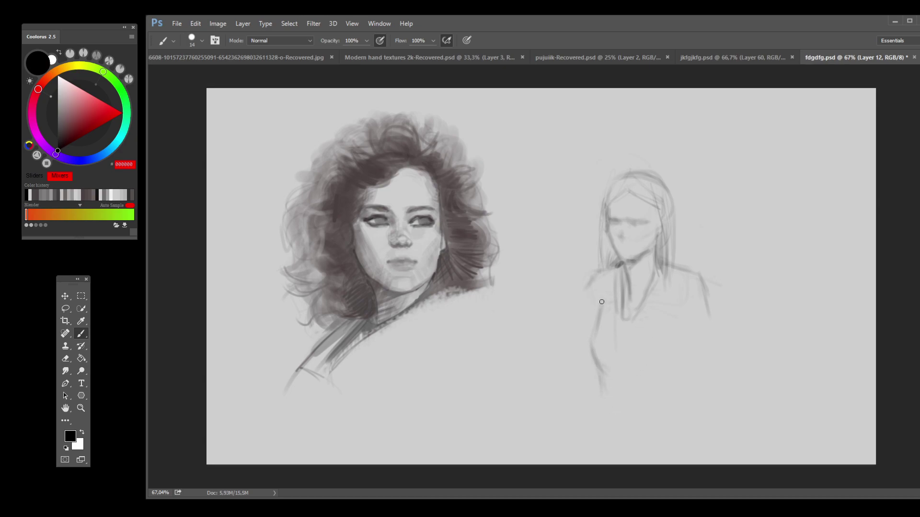
mouse_move(600, 287)
left_mouse_down()
mouse_move(600, 324)
mouse_move(587, 332)
mouse_move(568, 296)
mouse_move(589, 296)
mouse_move(604, 317)
mouse_move(617, 306)
mouse_move(634, 339)
mouse_move(678, 295)
mouse_move(678, 267)
left_mouse_up()
mouse_move(609, 267)
left_mouse_down()
mouse_move(605, 307)
mouse_move(643, 315)
mouse_move(669, 303)
mouse_move(653, 304)
mouse_move(640, 327)
mouse_move(649, 336)
mouse_move(651, 322)
mouse_move(657, 405)
left_mouse_up()
left_click_drag(596, 377, 602, 404)
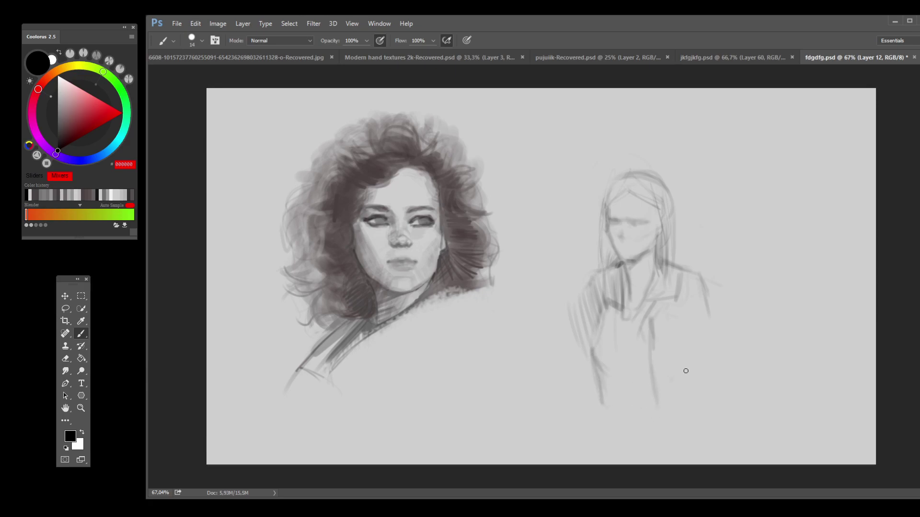
Step: Outline the jacket's shoulder and outer sleeve and hatch the opposite arm with loose strokes, undoing the unwanted last ones
mouse_move(685, 346)
left_mouse_down()
mouse_move(711, 279)
mouse_move(670, 259)
mouse_move(707, 275)
mouse_move(704, 359)
left_mouse_up()
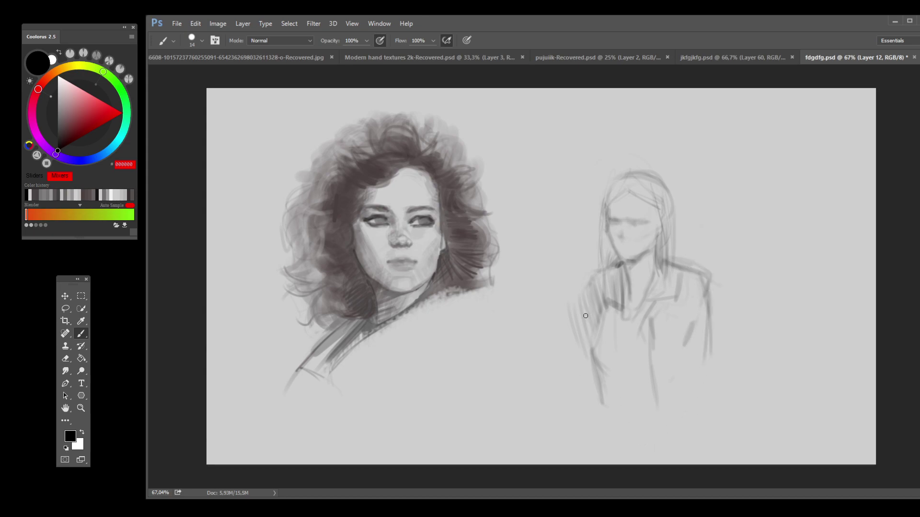
left_click_drag(567, 331, 599, 381)
left_click_drag(556, 389, 597, 391)
left_click_drag(558, 399, 587, 395)
mouse_move(643, 351)
left_mouse_down()
mouse_move(619, 346)
mouse_move(642, 338)
left_mouse_up()
left_click_drag(607, 303, 590, 380)
left_click_drag(611, 319, 588, 354)
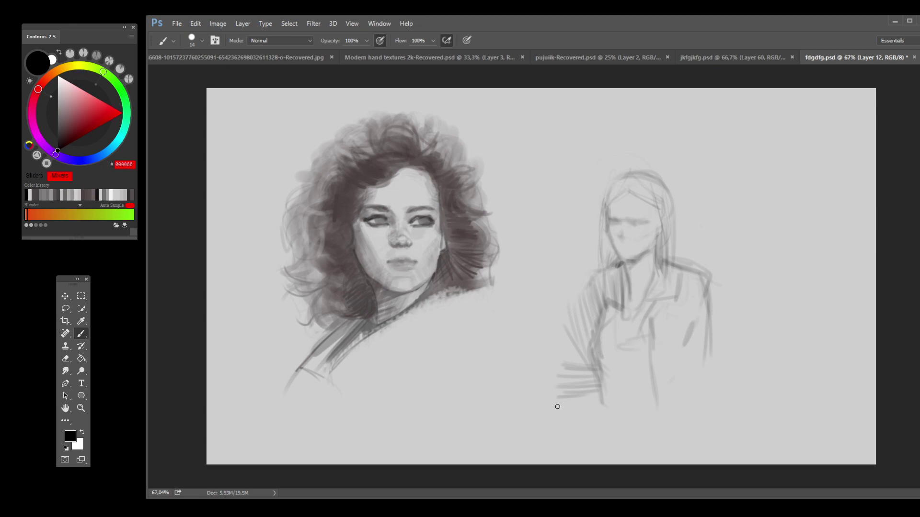
key("ctrl+alt+z")
key("ctrl+alt+z")
key("ctrl+alt+z")
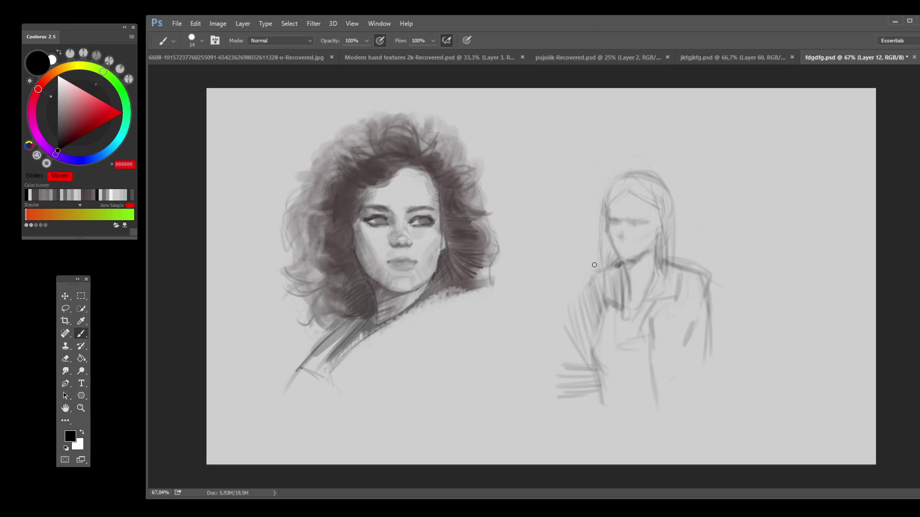
Step: Darken the new figure's crown, hairline and the long strands of hair falling along both sides of the face
mouse_move(657, 259)
left_mouse_down()
mouse_move(671, 201)
mouse_move(656, 175)
mouse_move(609, 184)
mouse_move(601, 221)
left_mouse_up()
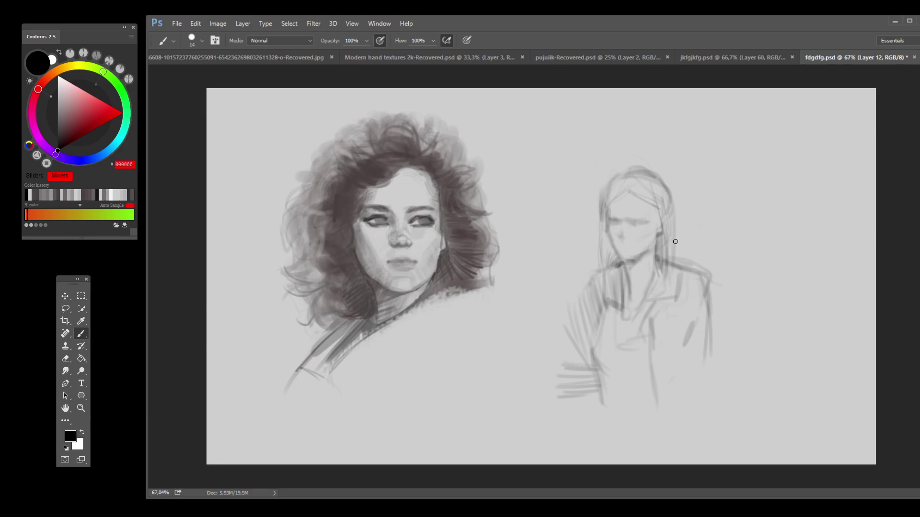
left_click_drag(673, 208, 680, 266)
mouse_move(602, 236)
left_mouse_down()
mouse_move(601, 271)
mouse_move(605, 246)
mouse_move(612, 284)
left_mouse_up()
mouse_move(665, 253)
left_mouse_down()
mouse_move(665, 291)
mouse_move(667, 263)
left_mouse_up()
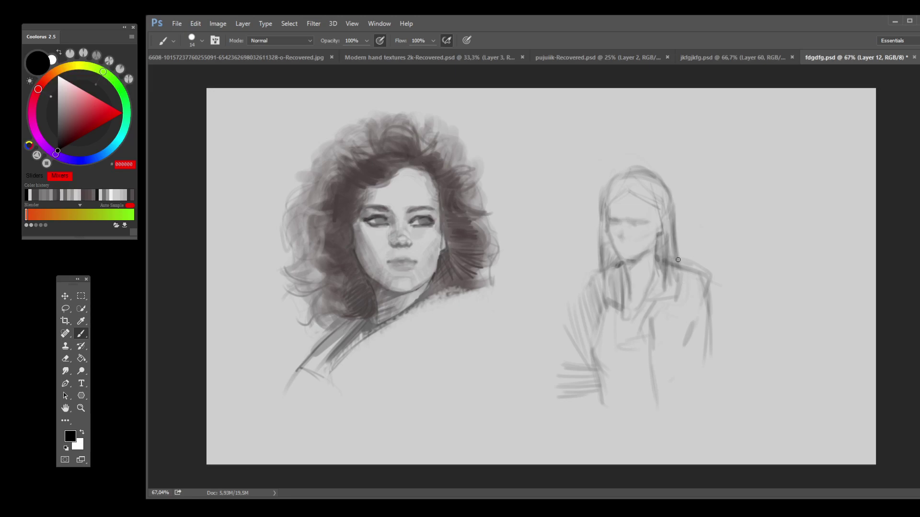
mouse_move(637, 187)
left_mouse_down()
mouse_move(659, 210)
mouse_move(608, 212)
left_mouse_up()
Step: Draw the jacket's inner edge, the tapered sleeve and the curve beneath the chest, and reinforce both shoulders, undoing unwanted strokes
mouse_move(597, 319)
left_mouse_down()
mouse_move(589, 353)
mouse_move(594, 341)
mouse_move(640, 372)
mouse_move(608, 411)
left_mouse_up()
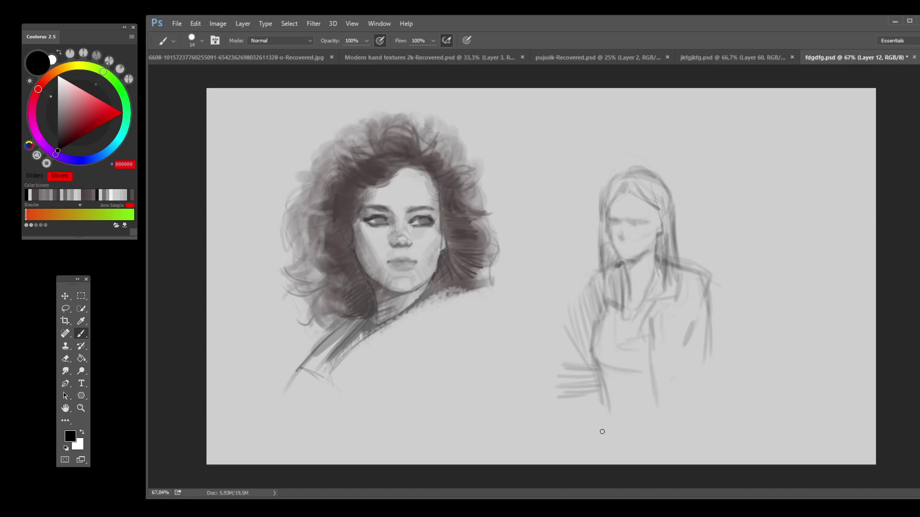
key("ctrl+z")
left_click_drag(655, 314, 665, 394)
left_click_drag(693, 322, 678, 383)
mouse_move(700, 308)
left_mouse_down()
mouse_move(685, 350)
mouse_move(708, 346)
left_mouse_up()
left_click_drag(702, 288, 720, 365)
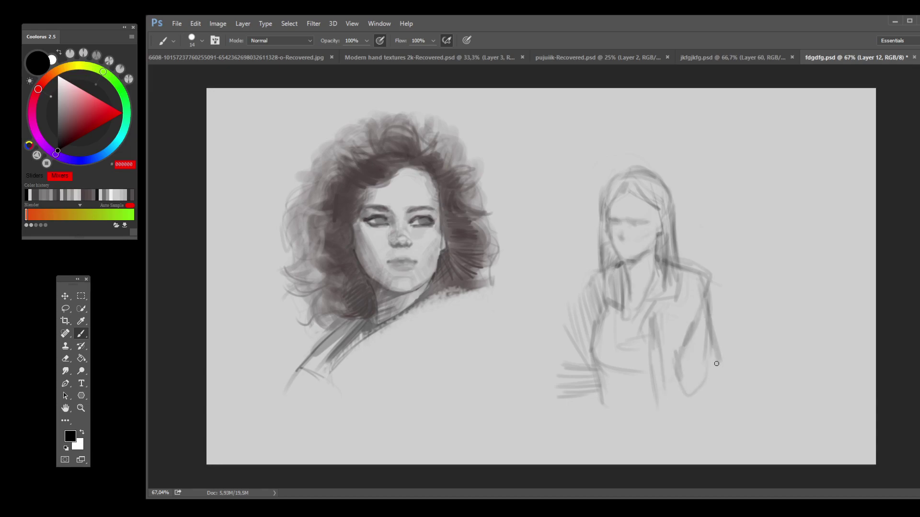
mouse_move(690, 271)
left_mouse_down()
mouse_move(714, 275)
mouse_move(590, 273)
mouse_move(575, 312)
left_mouse_up()
key("ctrl+z")
Step: Define the new figure's crown, parting and outer hair contour with a smaller brush on the figure's layer
key("alt+bracketleft")
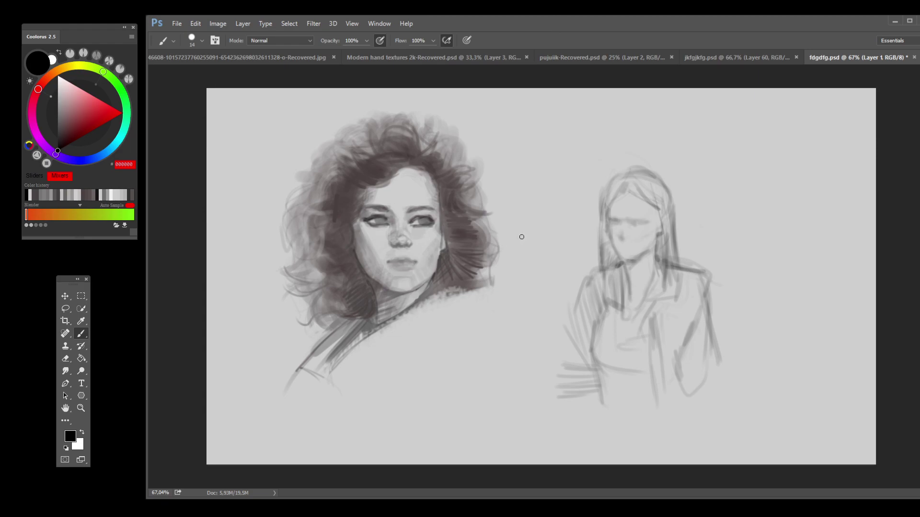
key("bracketleft")
key("bracketleft")
key("ctrl+shift+alt+n")
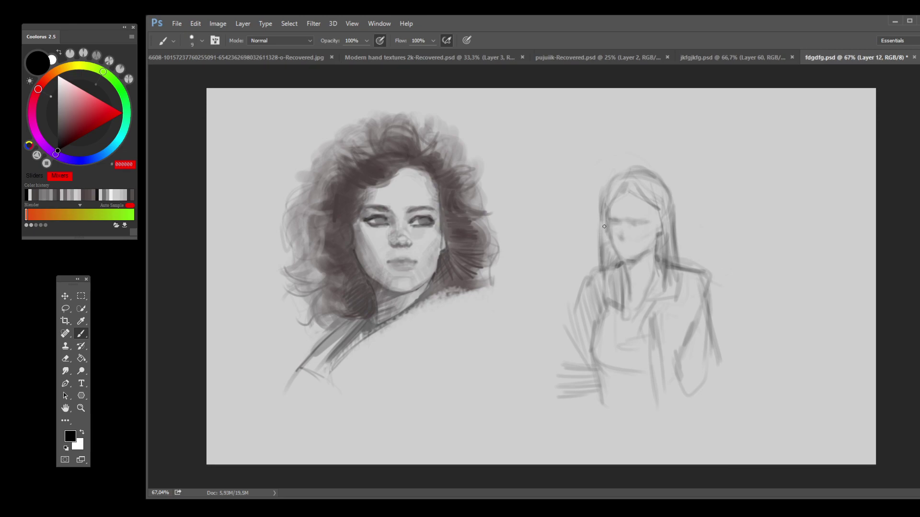
mouse_move(602, 207)
left_mouse_down()
mouse_move(602, 244)
mouse_move(603, 197)
mouse_move(599, 220)
left_mouse_up()
mouse_move(609, 186)
left_mouse_down()
mouse_move(625, 172)
mouse_move(621, 186)
mouse_move(630, 168)
mouse_move(630, 192)
mouse_move(657, 210)
left_mouse_up()
left_click_drag(626, 168, 592, 202)
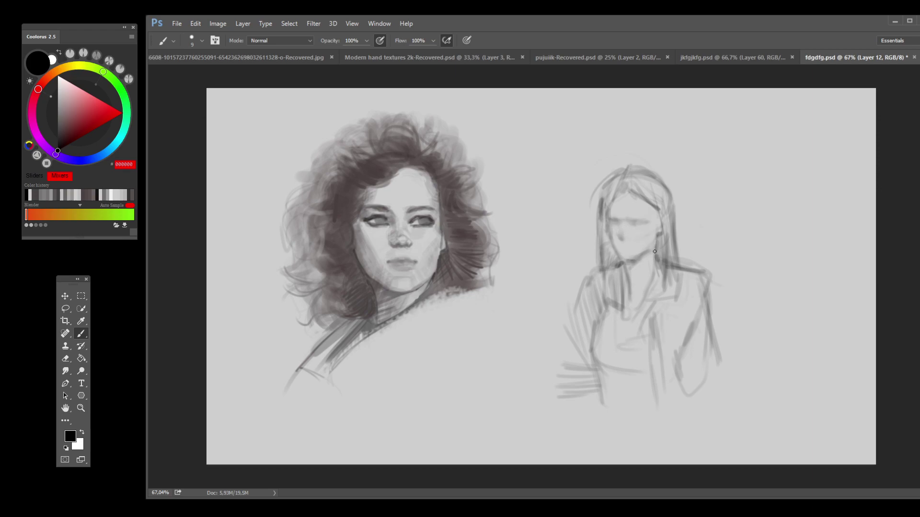
Step: Fade the new figure's chest and waist lines with a much larger tip
key("bracketright")
key("bracketright")
key("bracketright")
key("bracketright")
key("bracketright")
key("bracketright")
key("bracketright")
key("bracketright")
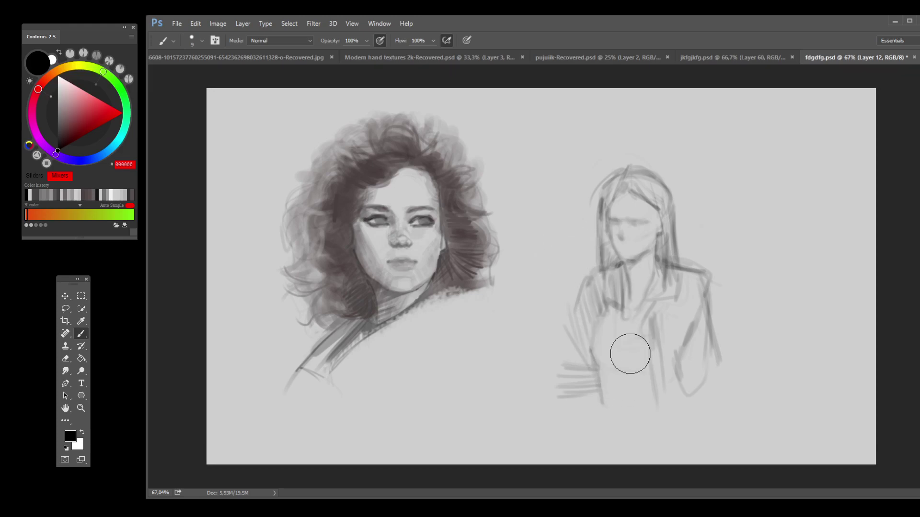
mouse_move(617, 315)
left_mouse_down()
mouse_move(622, 343)
mouse_move(608, 388)
mouse_move(622, 369)
mouse_move(616, 360)
mouse_move(598, 372)
left_mouse_up()
Step: Return to a small brush on the new figure's layer and minimise the painting window
key("bracketleft")
key("bracketleft")
key("bracketleft")
key("bracketleft")
left_click(602, 287, "ctrl")
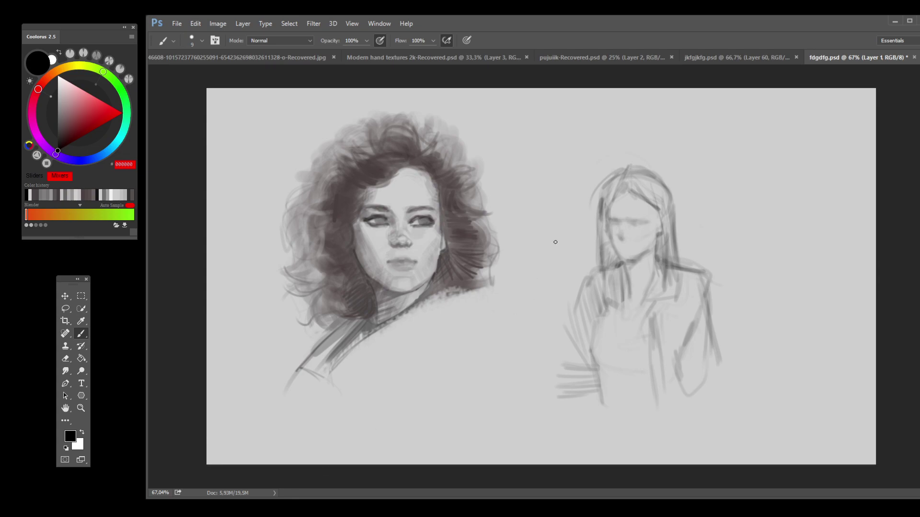
key("ctrl+z")
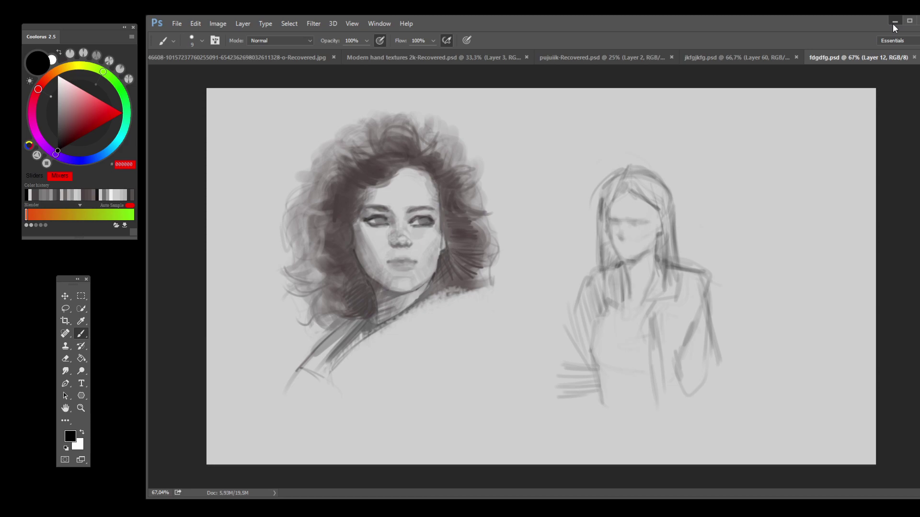
left_click(893, 24)
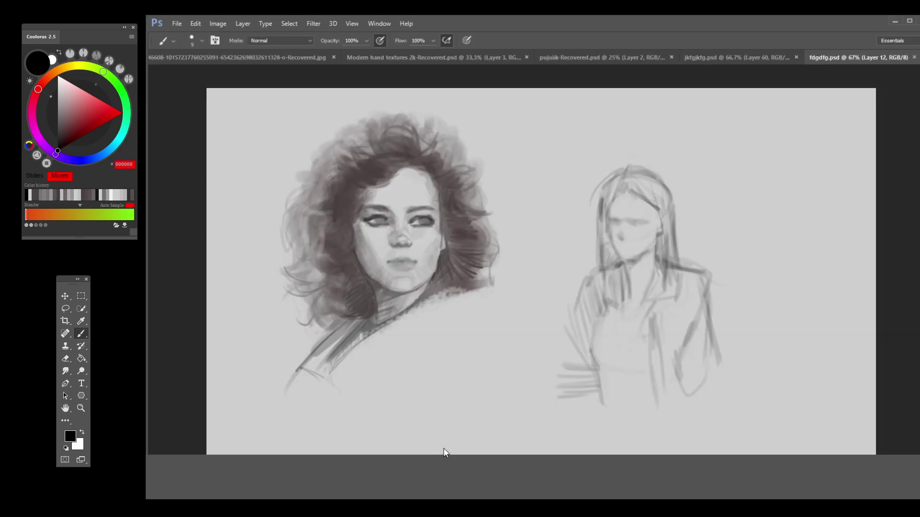